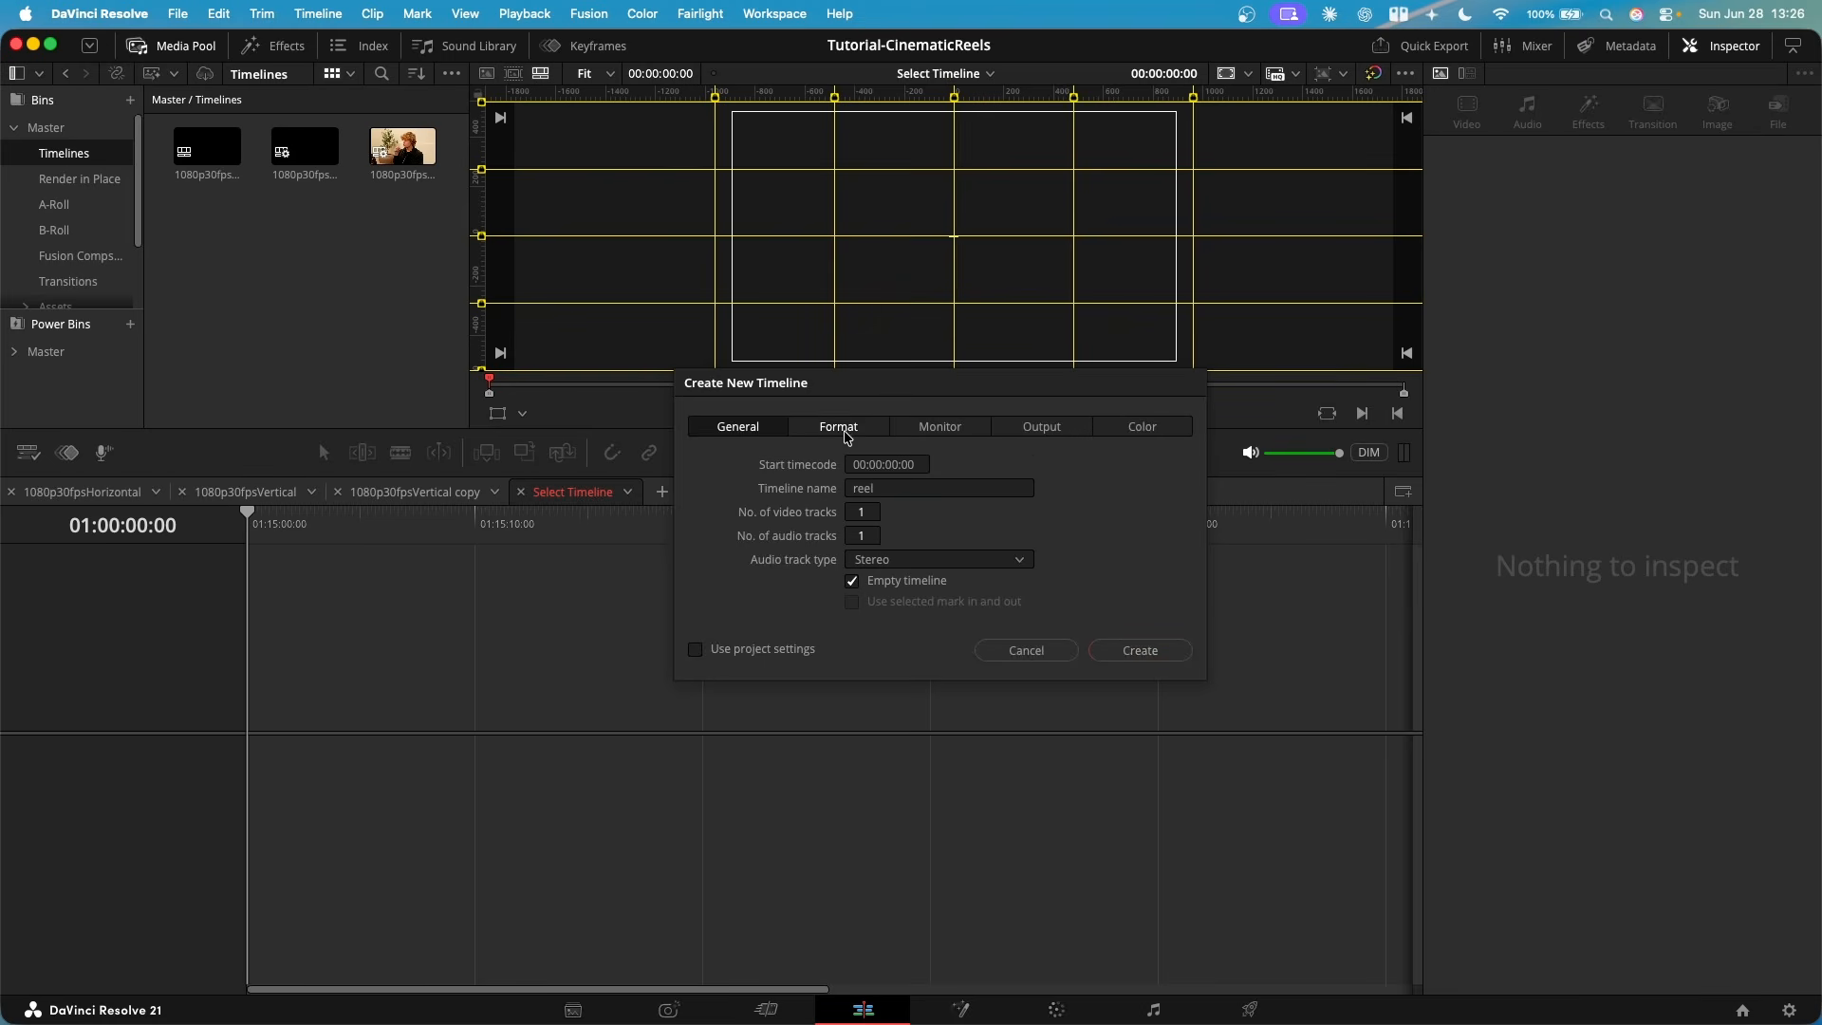
left_click(844, 431)
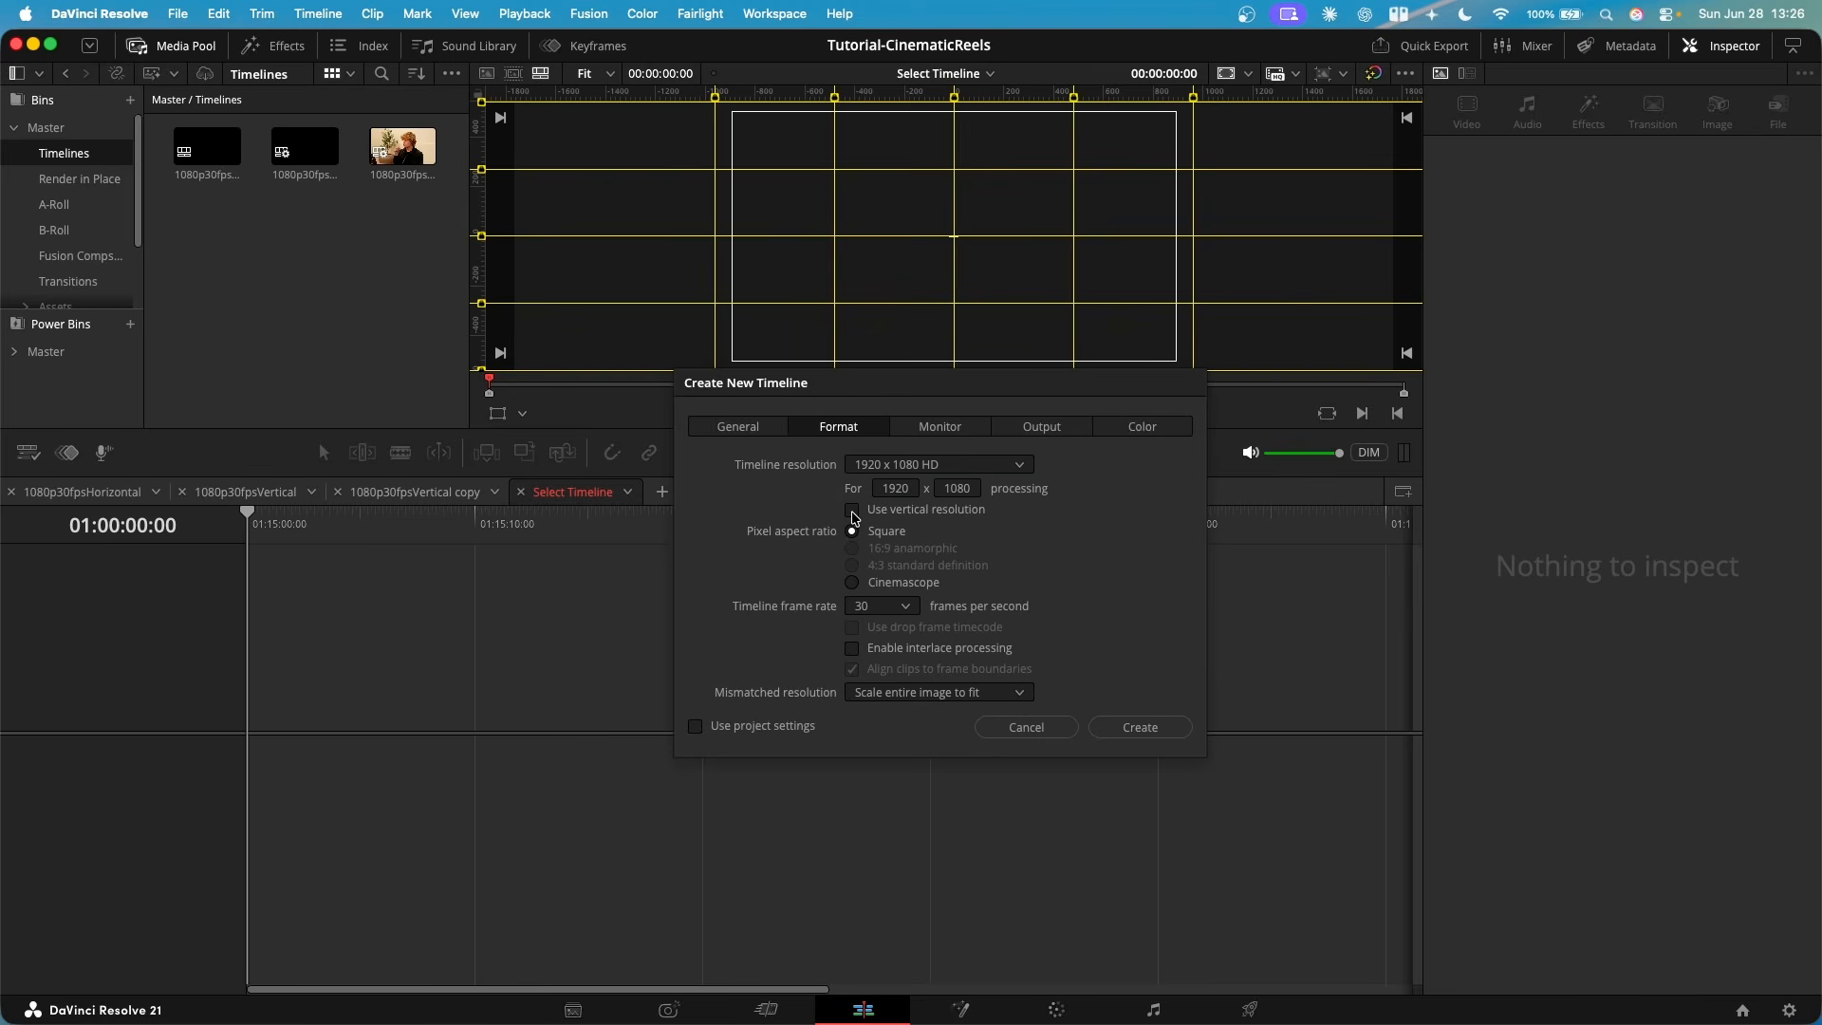
left_click(852, 511)
left_click(1018, 738)
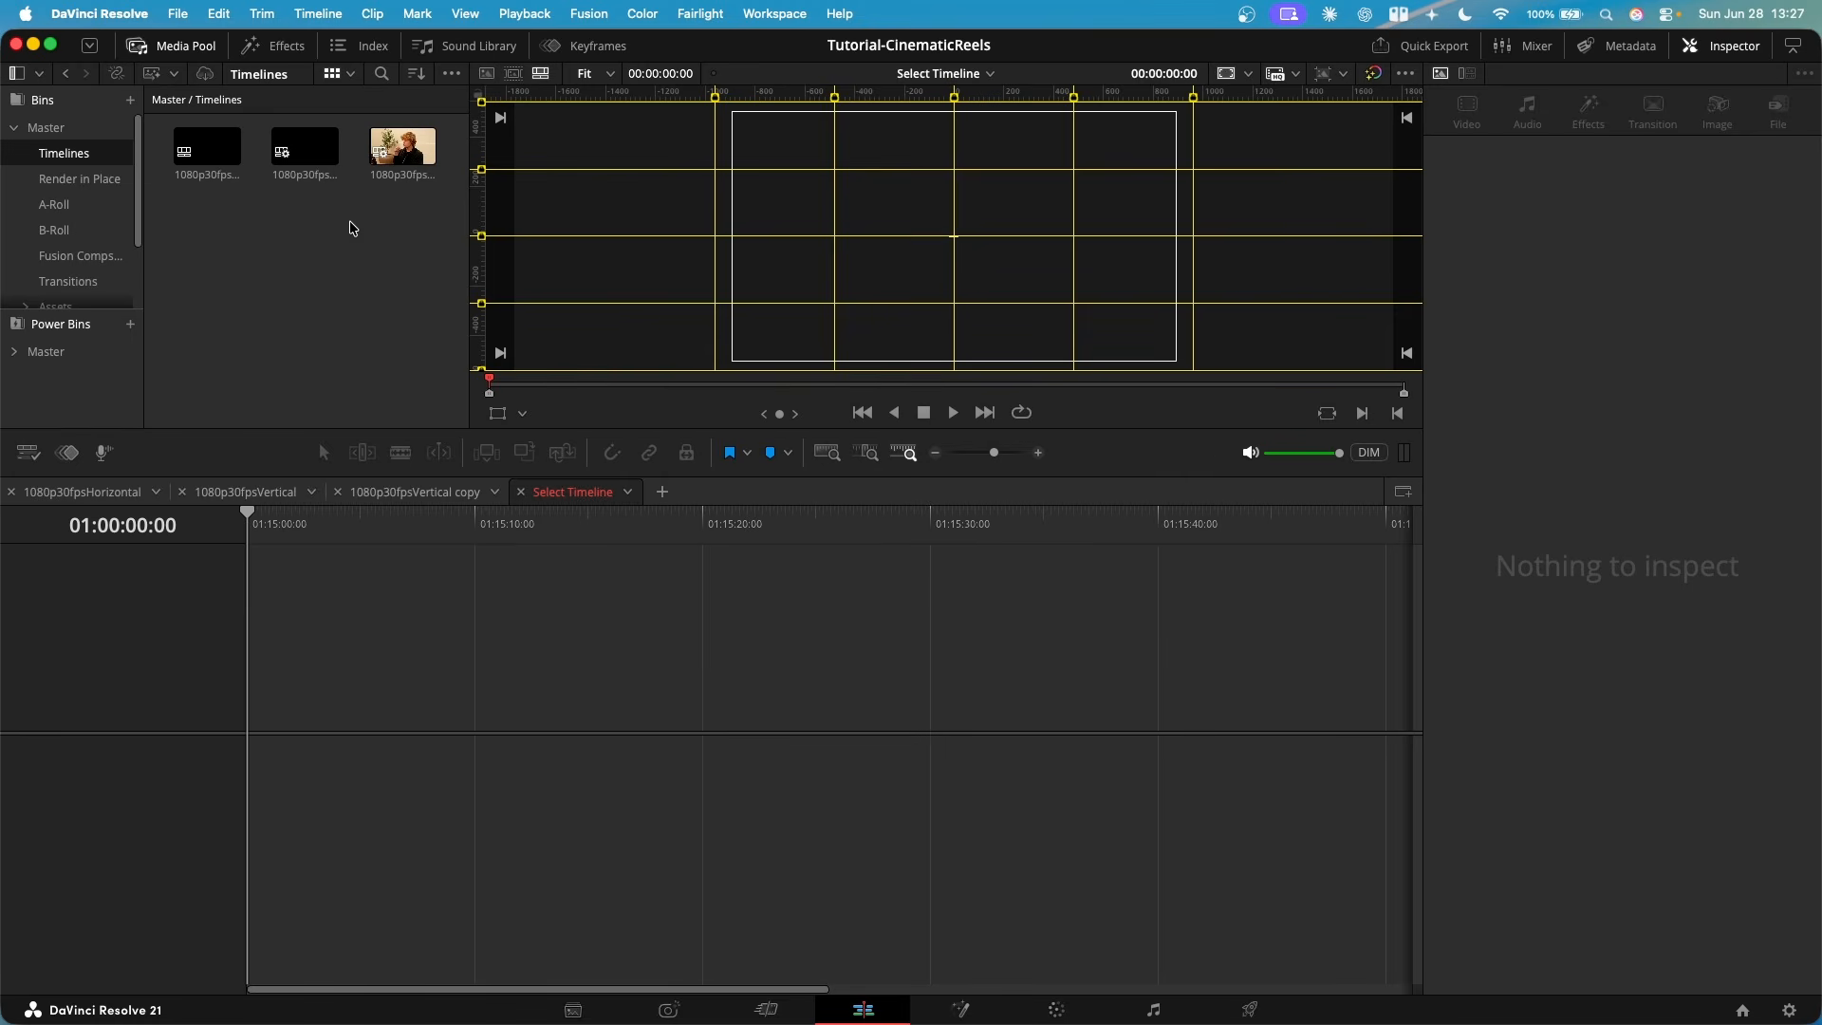
- Open the existing 1080p30fpsVertical timeline for editing
left_click(242, 491)
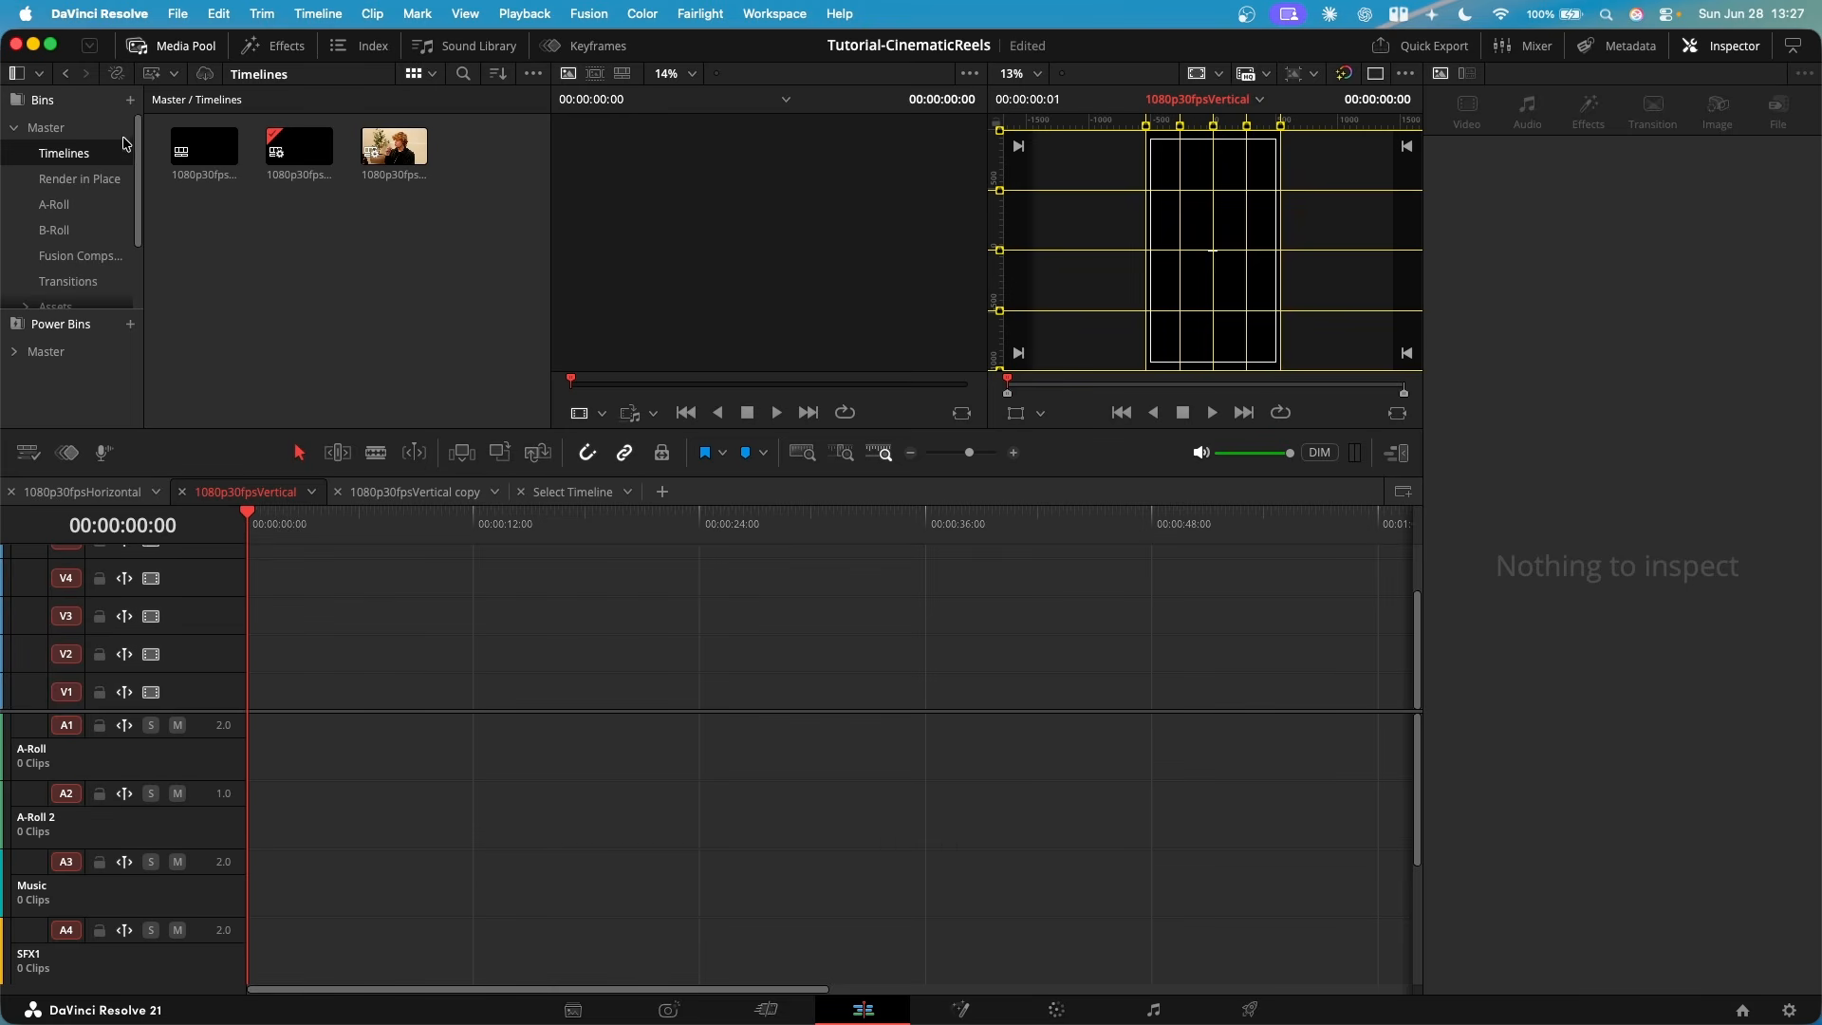
scroll(128, 151, "down", 3)
scroll(85, 223, "up", 3)
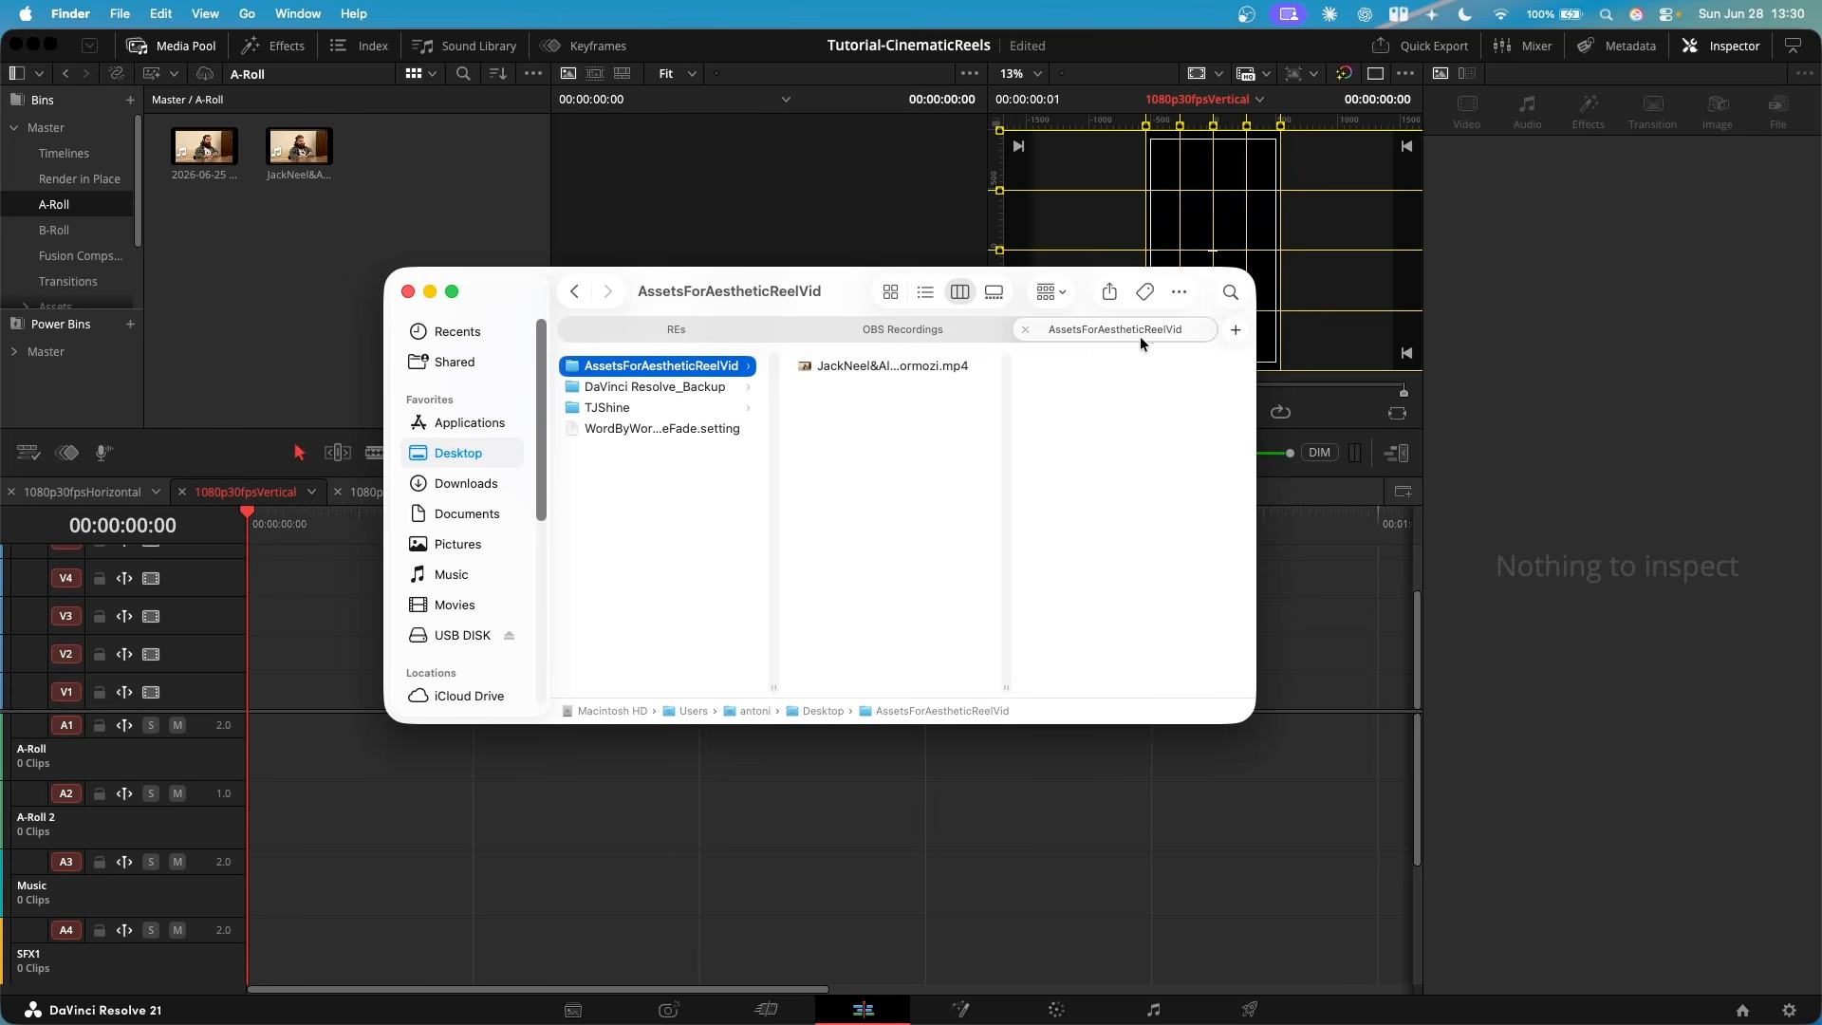
- Place JackNeel&AlexHormozi.mp4 from the A-Roll bin at the start of the timeline, on V1 and A1
left_click(754, 212)
left_click(296, 163)
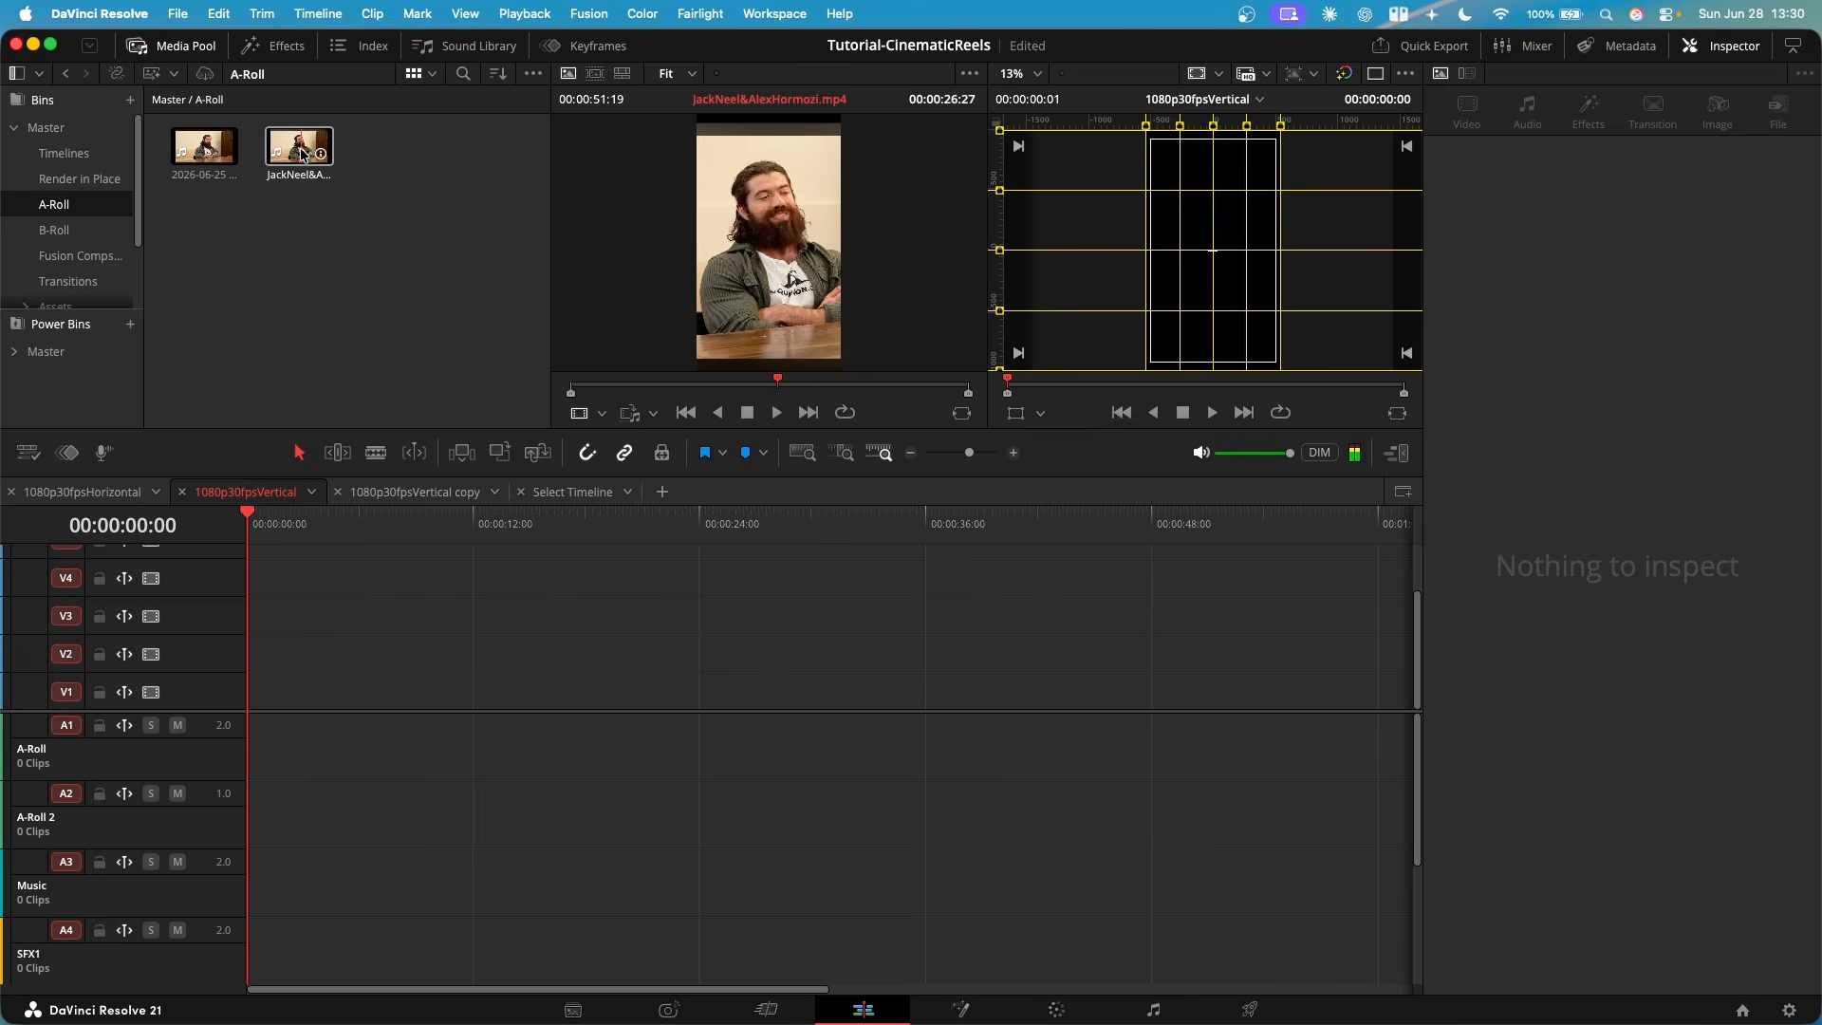
left_click_drag(302, 155, 255, 725)
- Ripple-trim the short silence off the start of the clip so that it begins with the first words
scroll(296, 634, "up", 4)
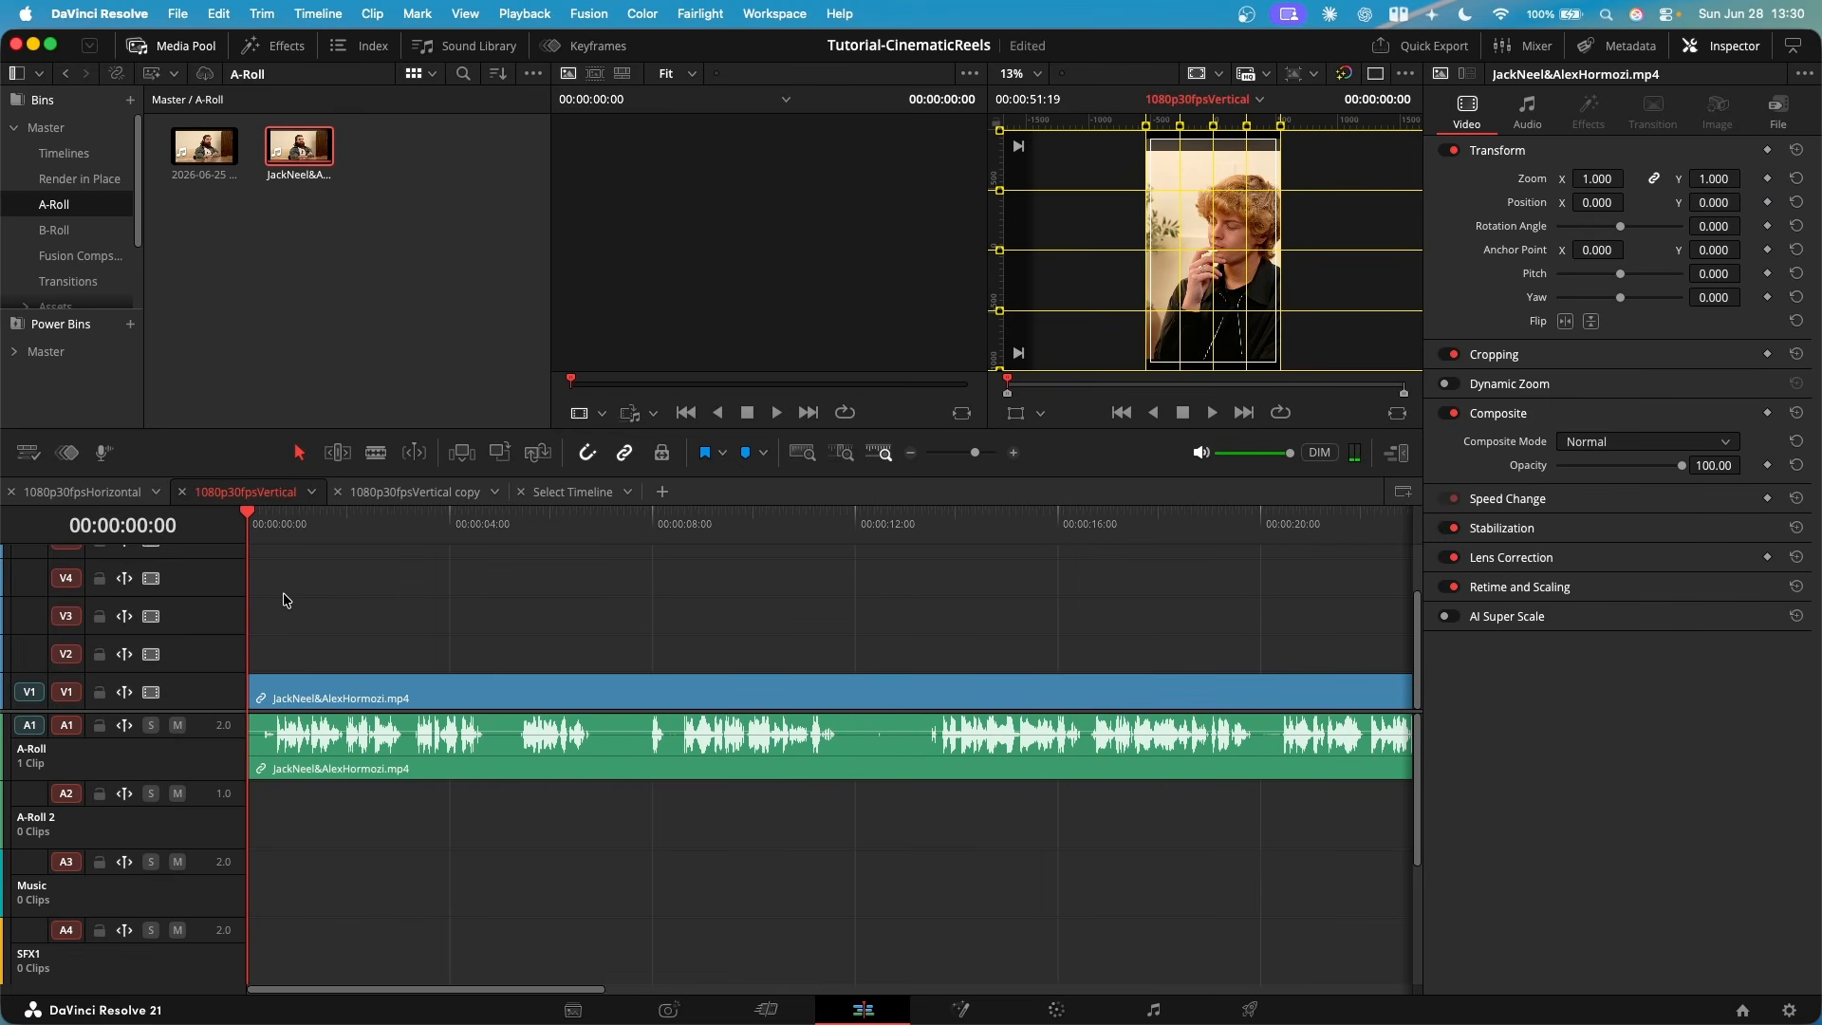
left_click(375, 452)
left_click(299, 453)
left_click_drag(251, 527, 274, 526)
key("super+shift+bracketleft")
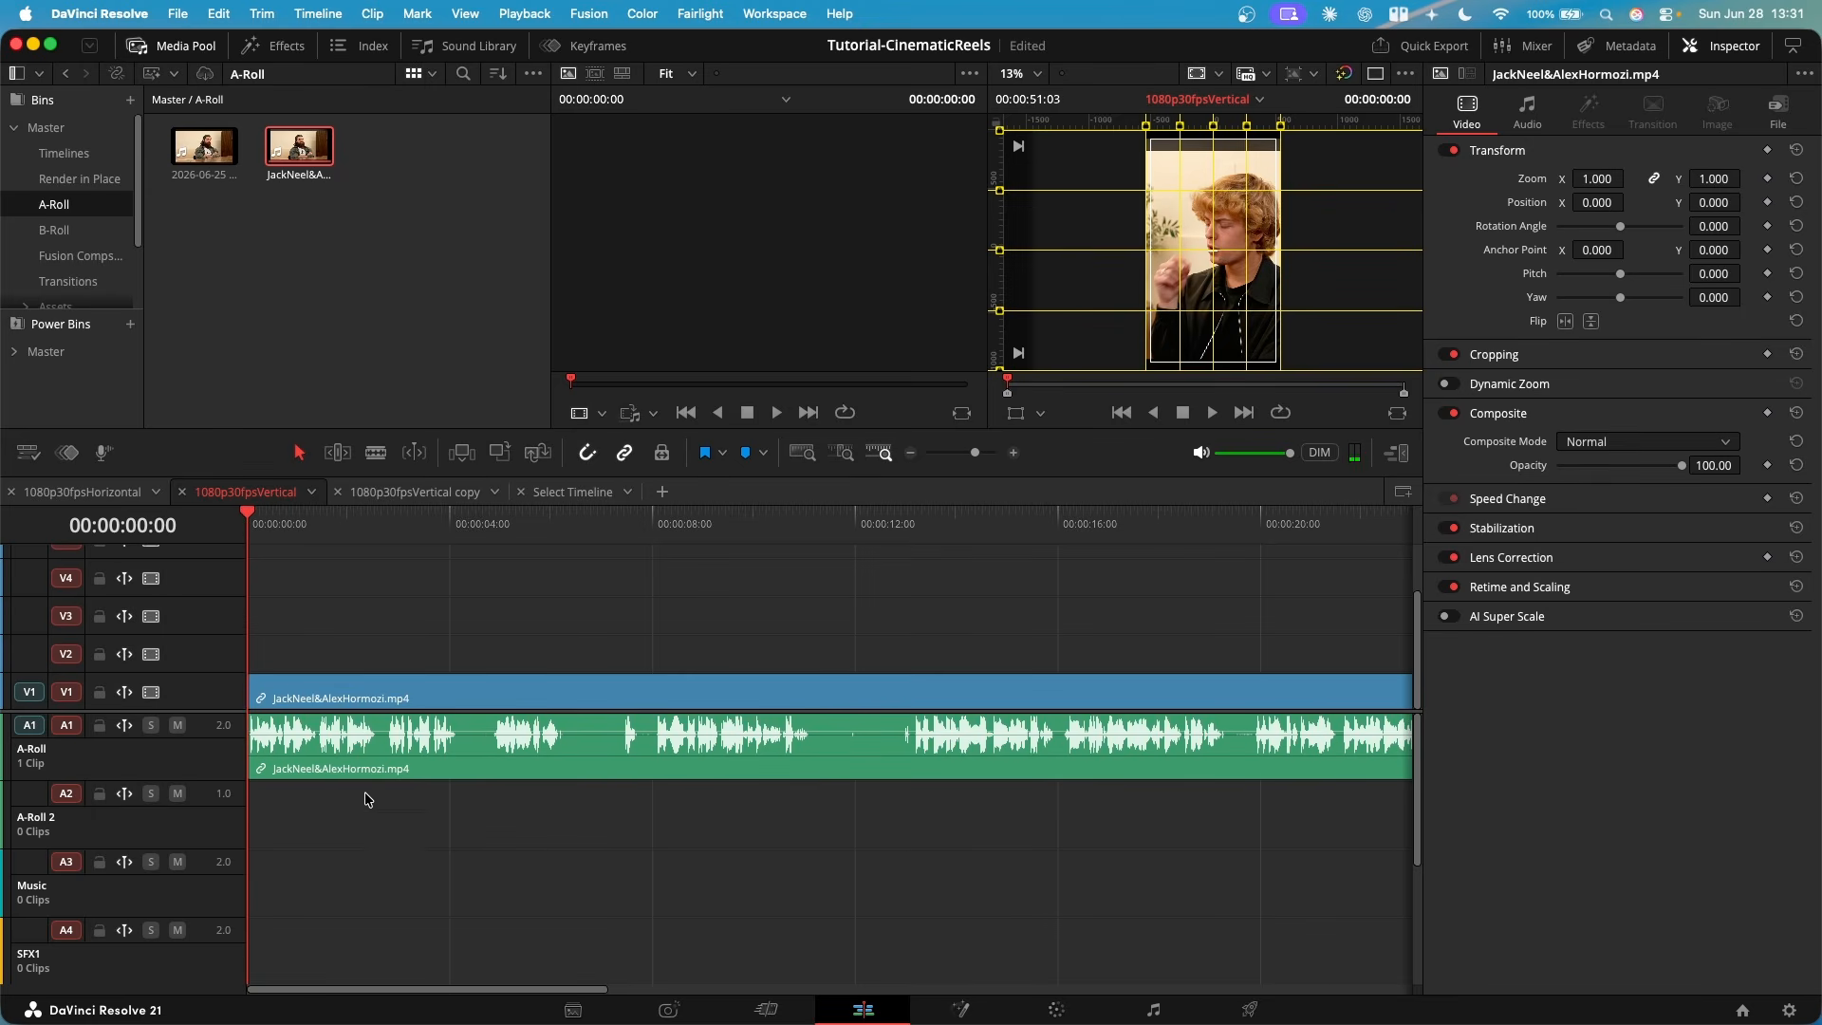
- Split the clip at 00:00:04:04 and ripple-trim the pause between the spoken phrases there
left_click_drag(252, 529, 494, 558)
key("super+b")
key("super+shift+bracketleft")
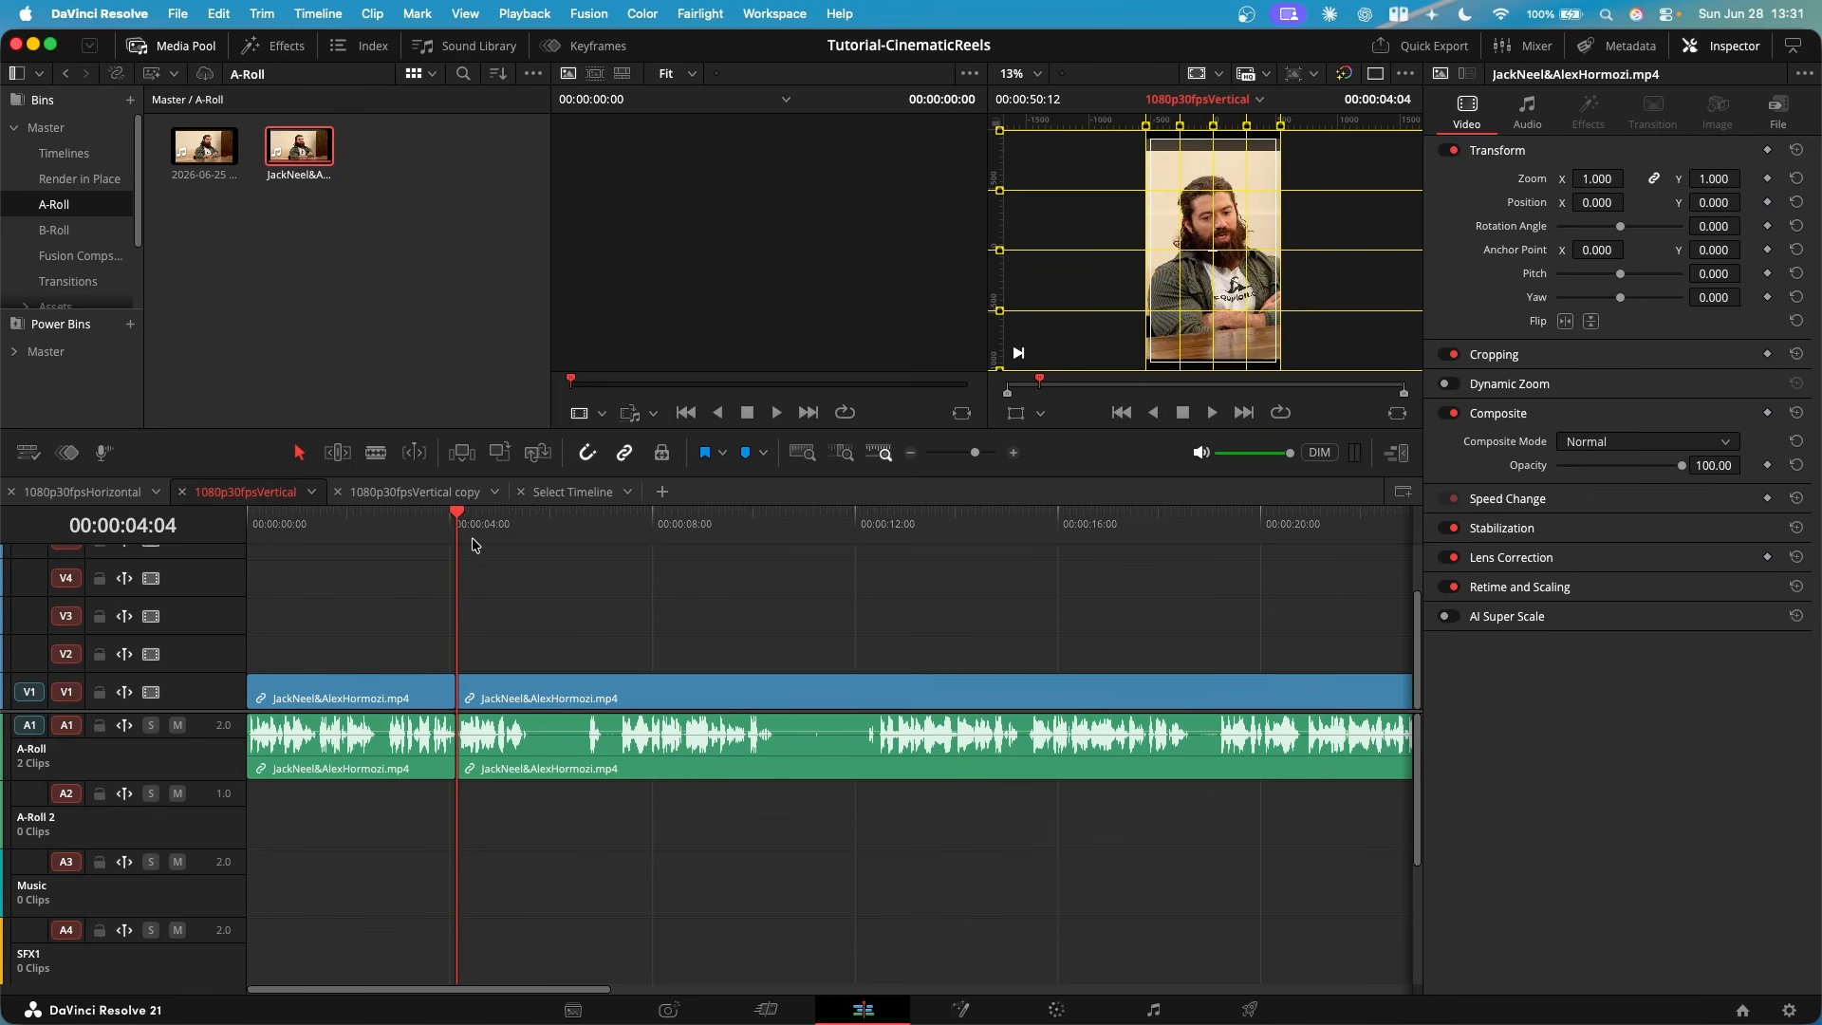
- Move the playhead into the next pause in the speech, at 00:00:06:02
left_click_drag(467, 537, 533, 545)
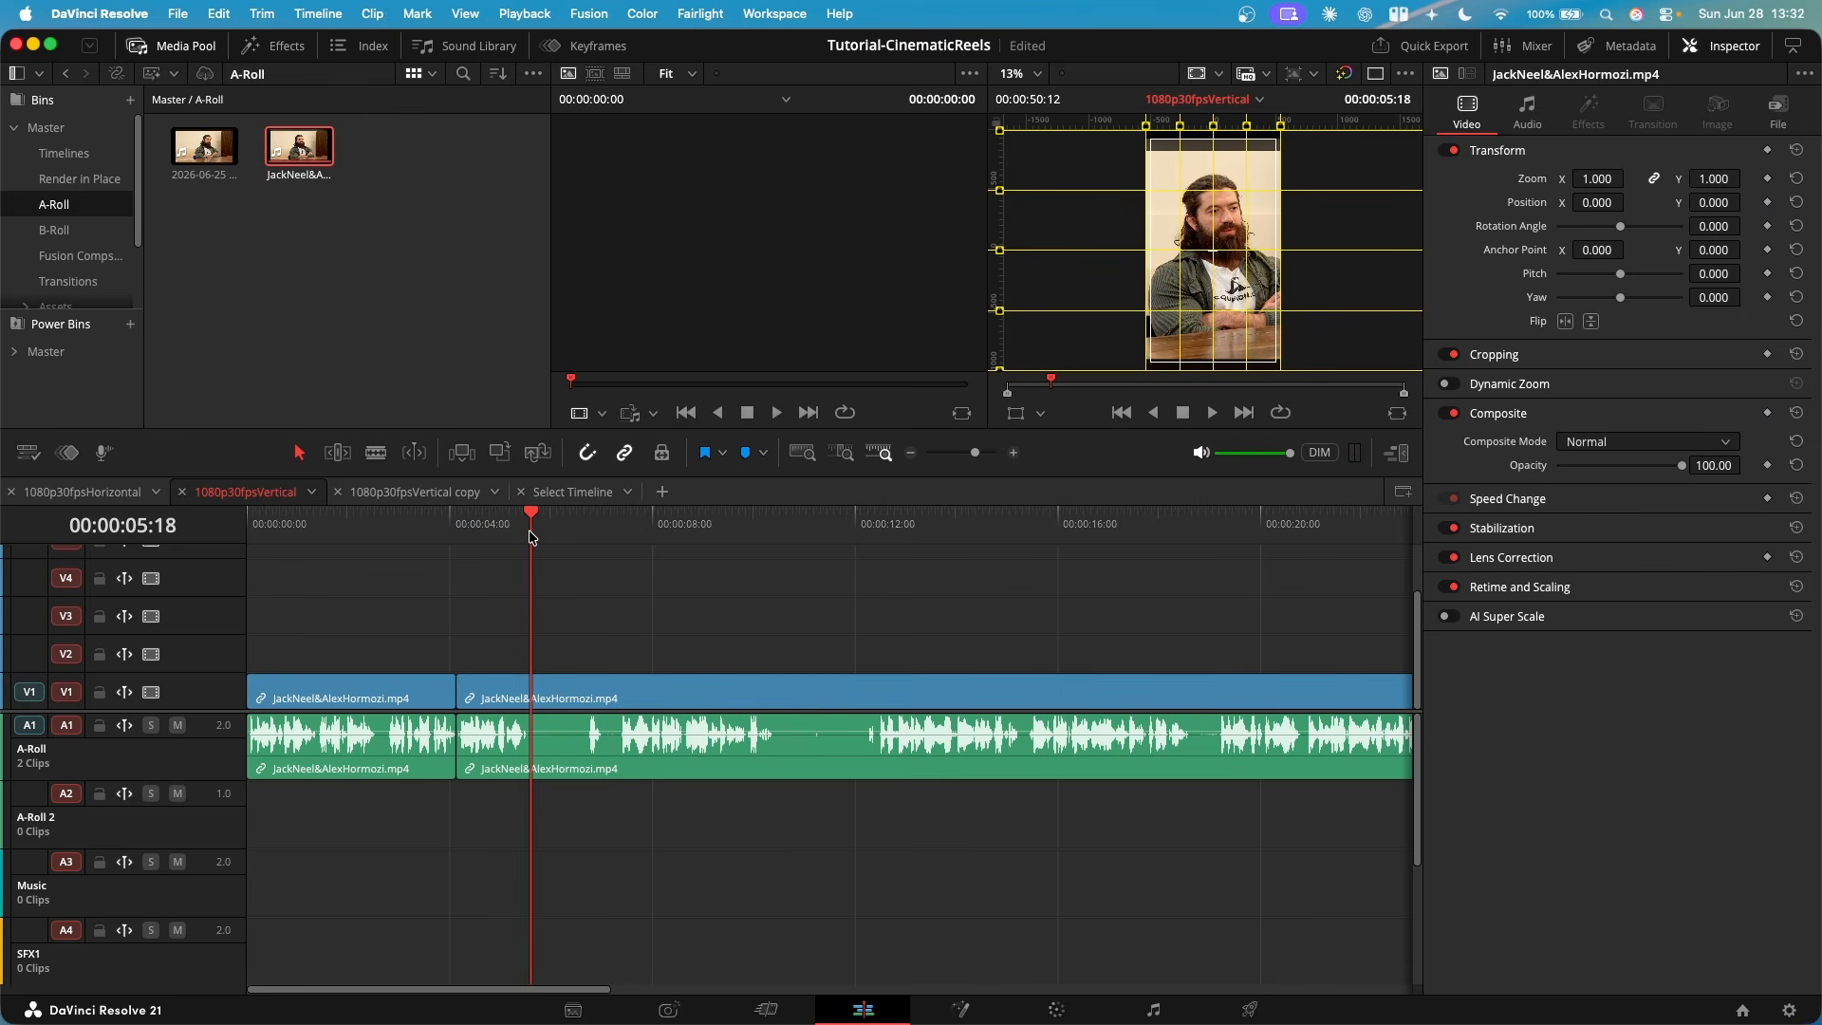
left_click_drag(529, 538, 554, 537)
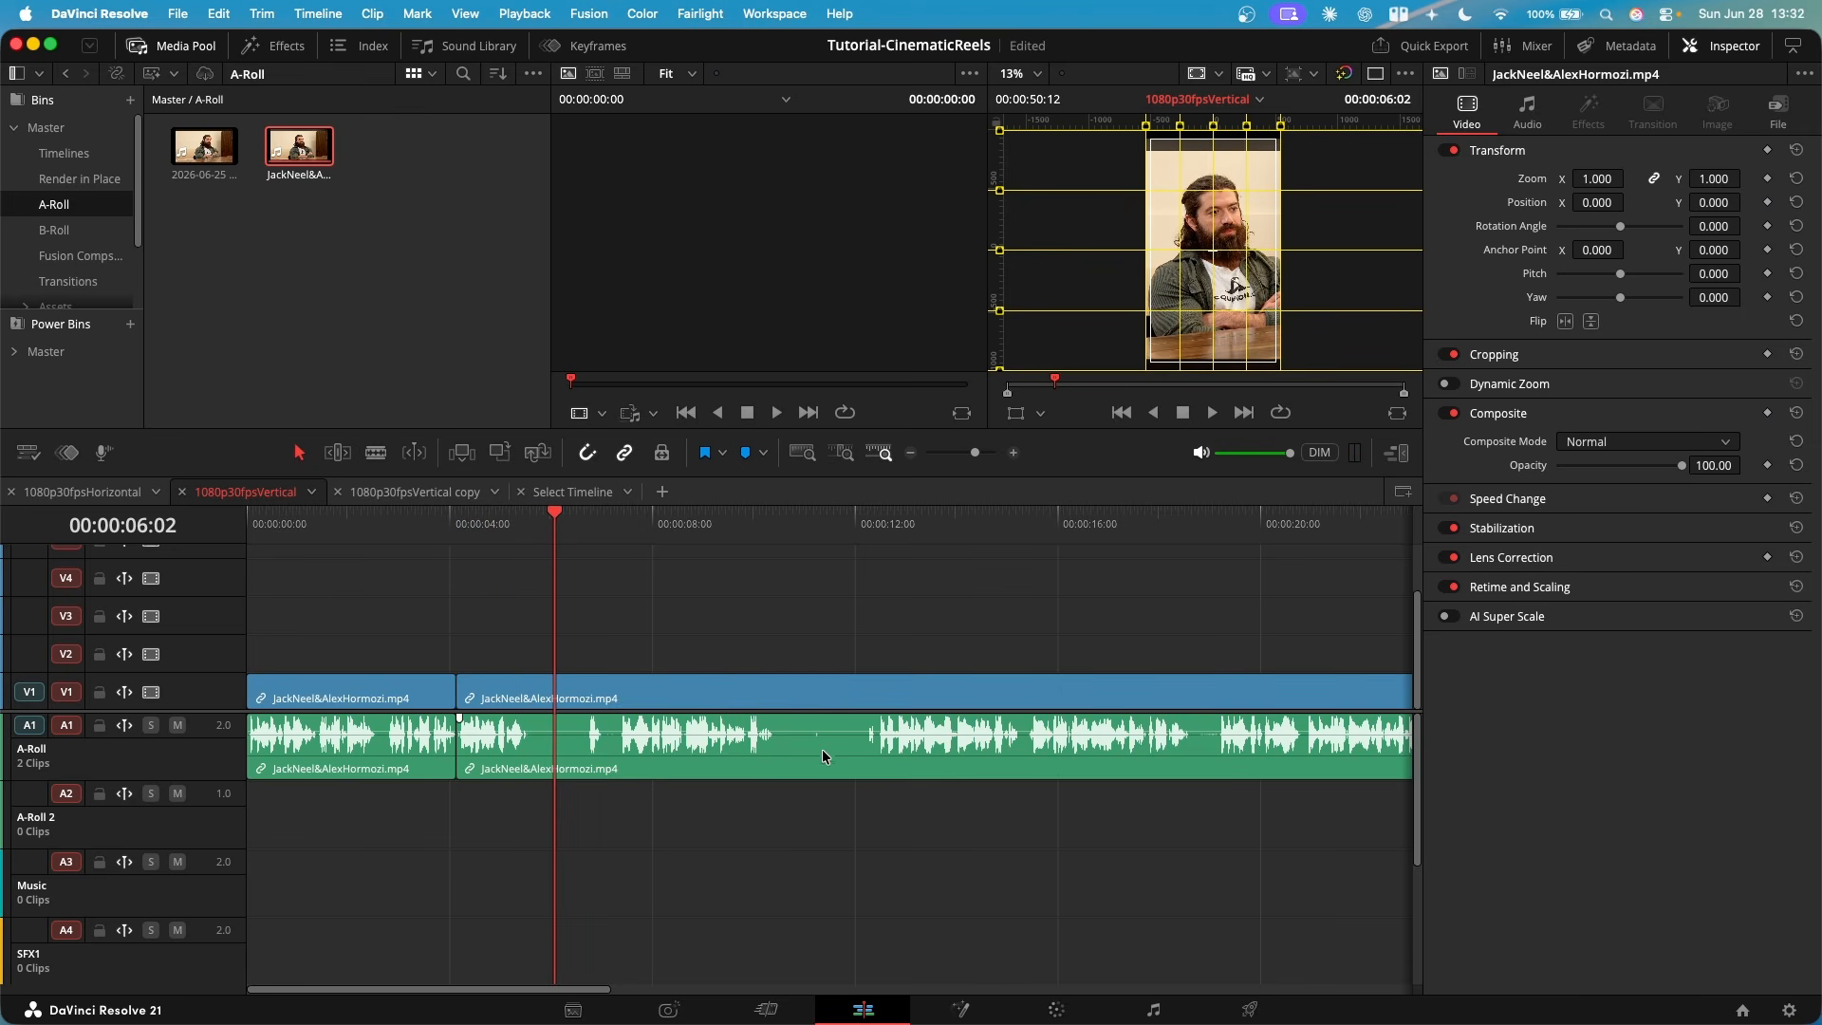
scroll(815, 765, "right", 5)
scroll(1041, 838, "left", 5)
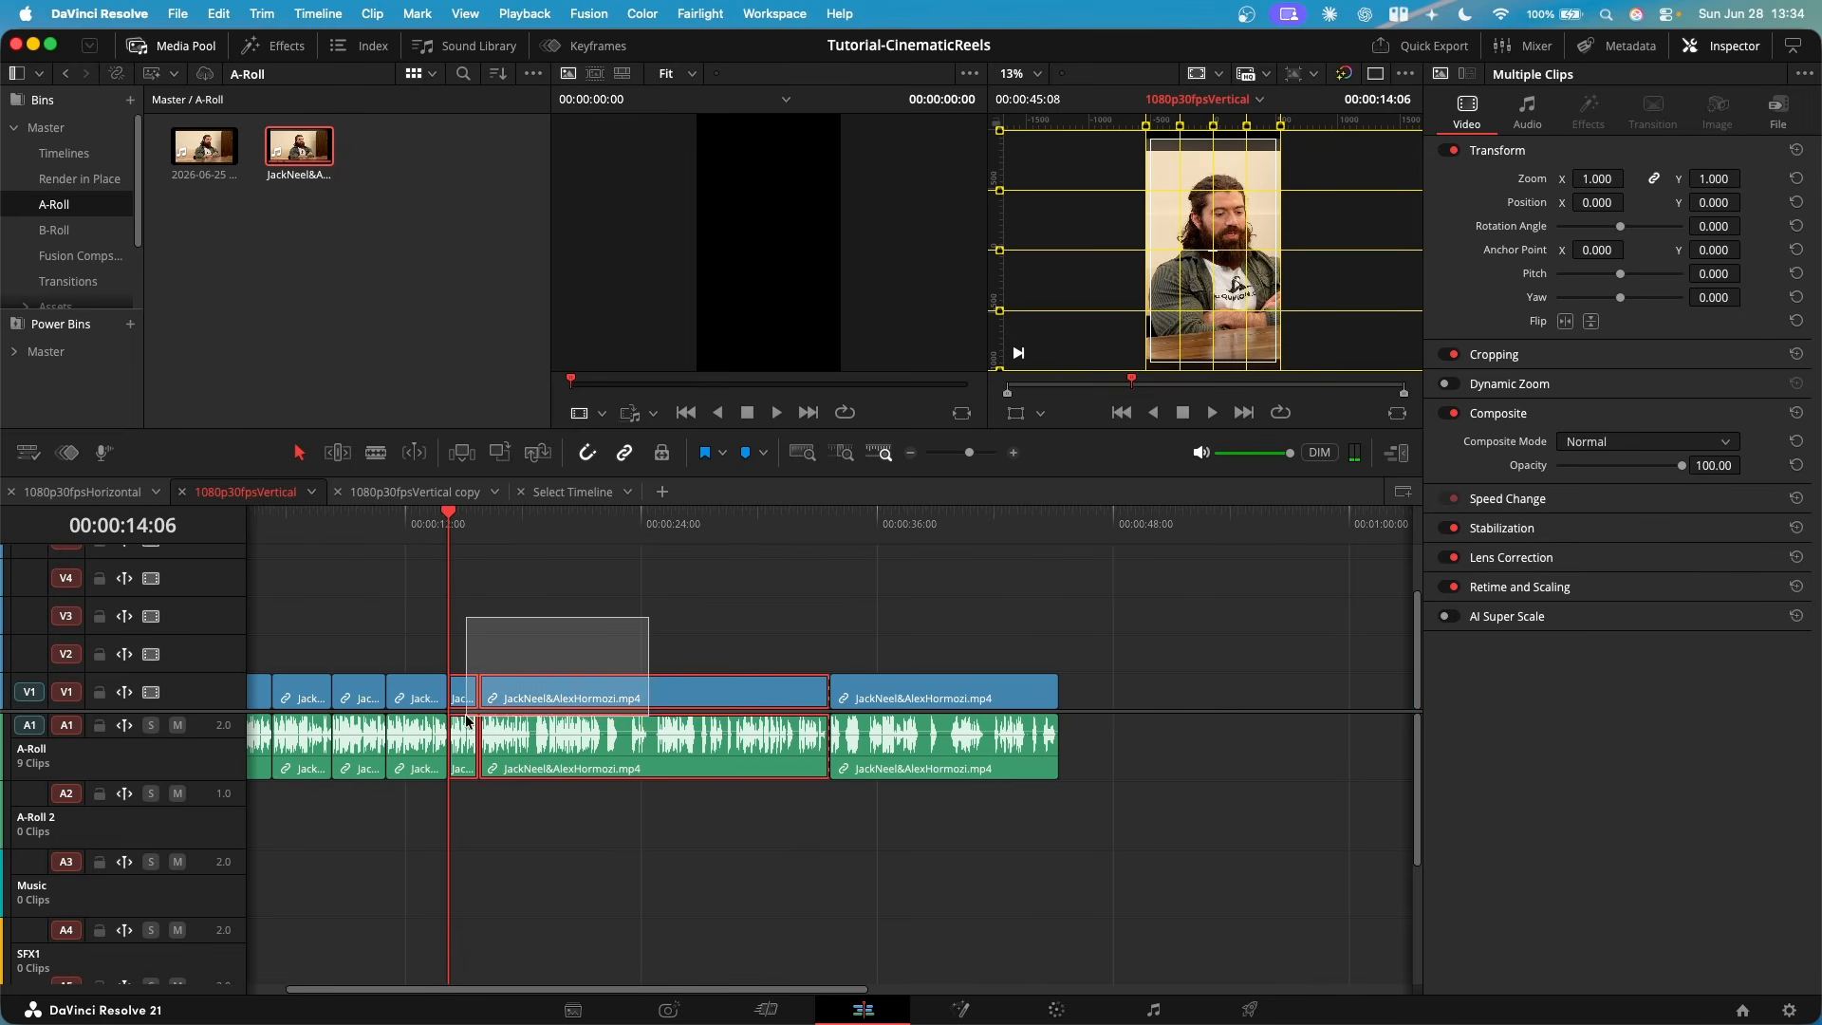
- Delete the unwanted section between 00:00:14:06 and the final clip, and close the gap it leaves
left_click_drag(480, 710, 484, 708)
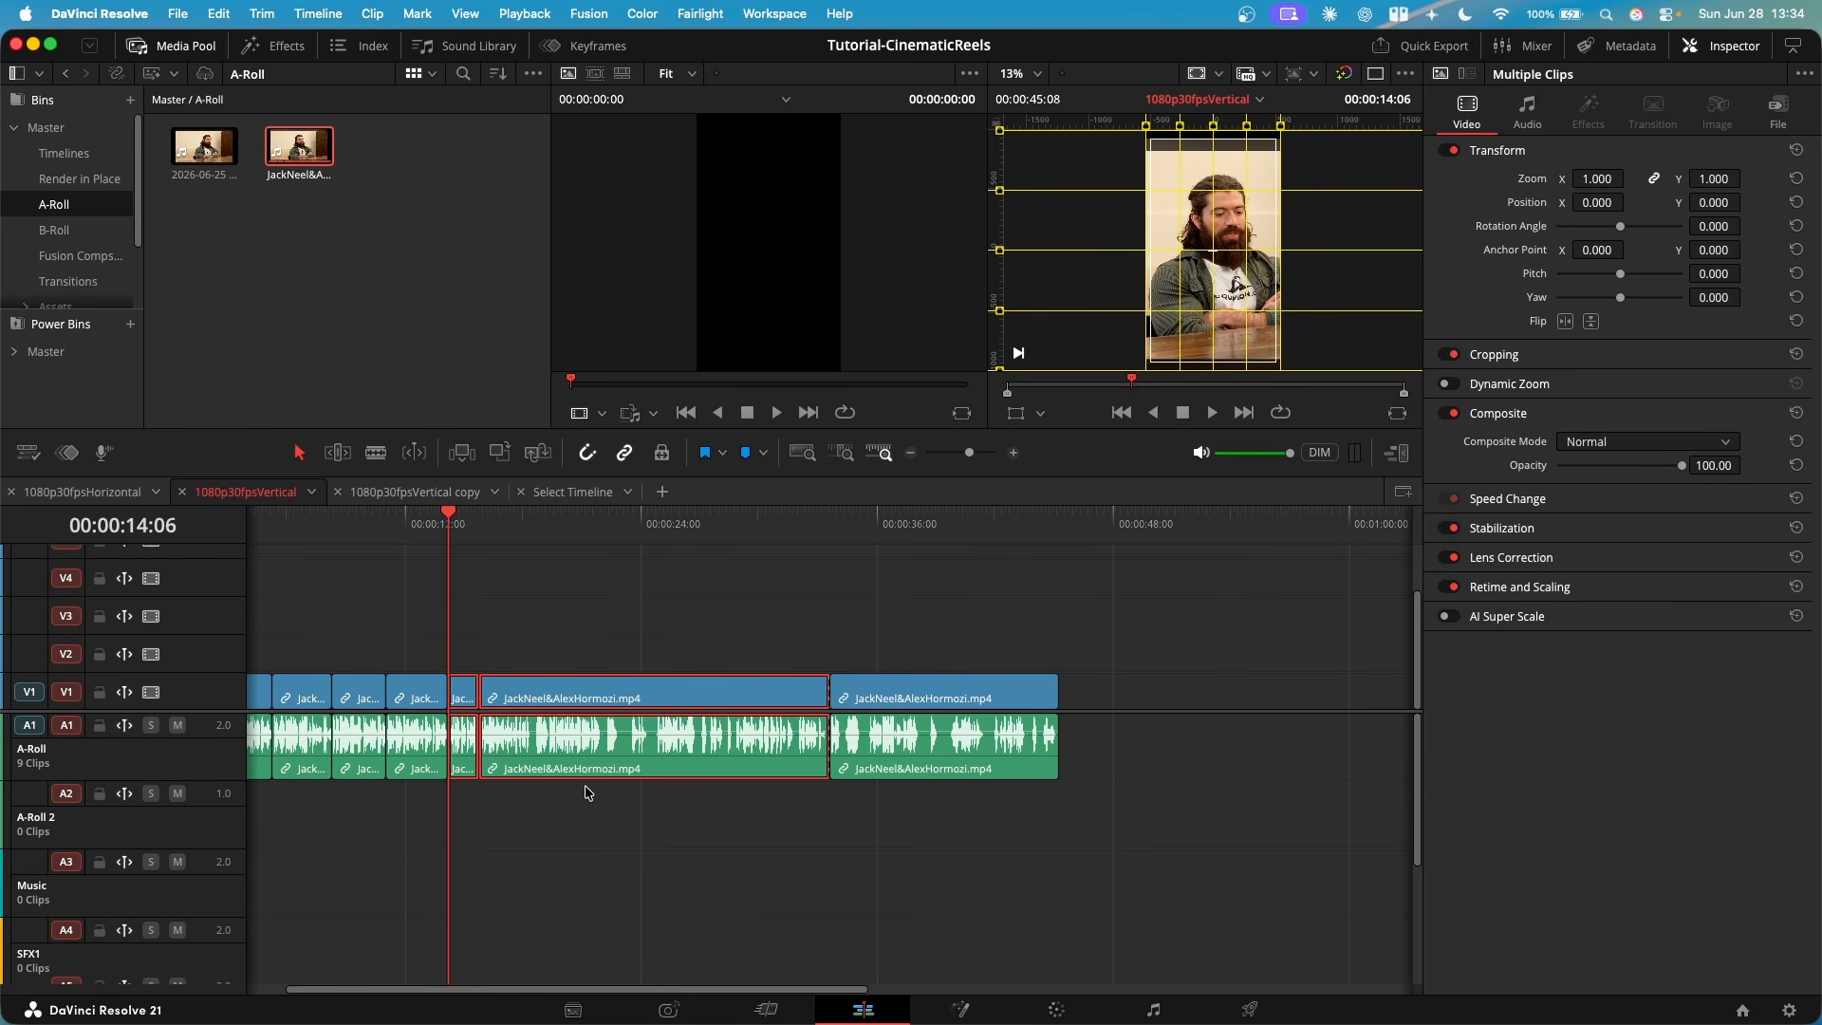
scroll(585, 793, "up", 3)
scroll(793, 767, "right", 3)
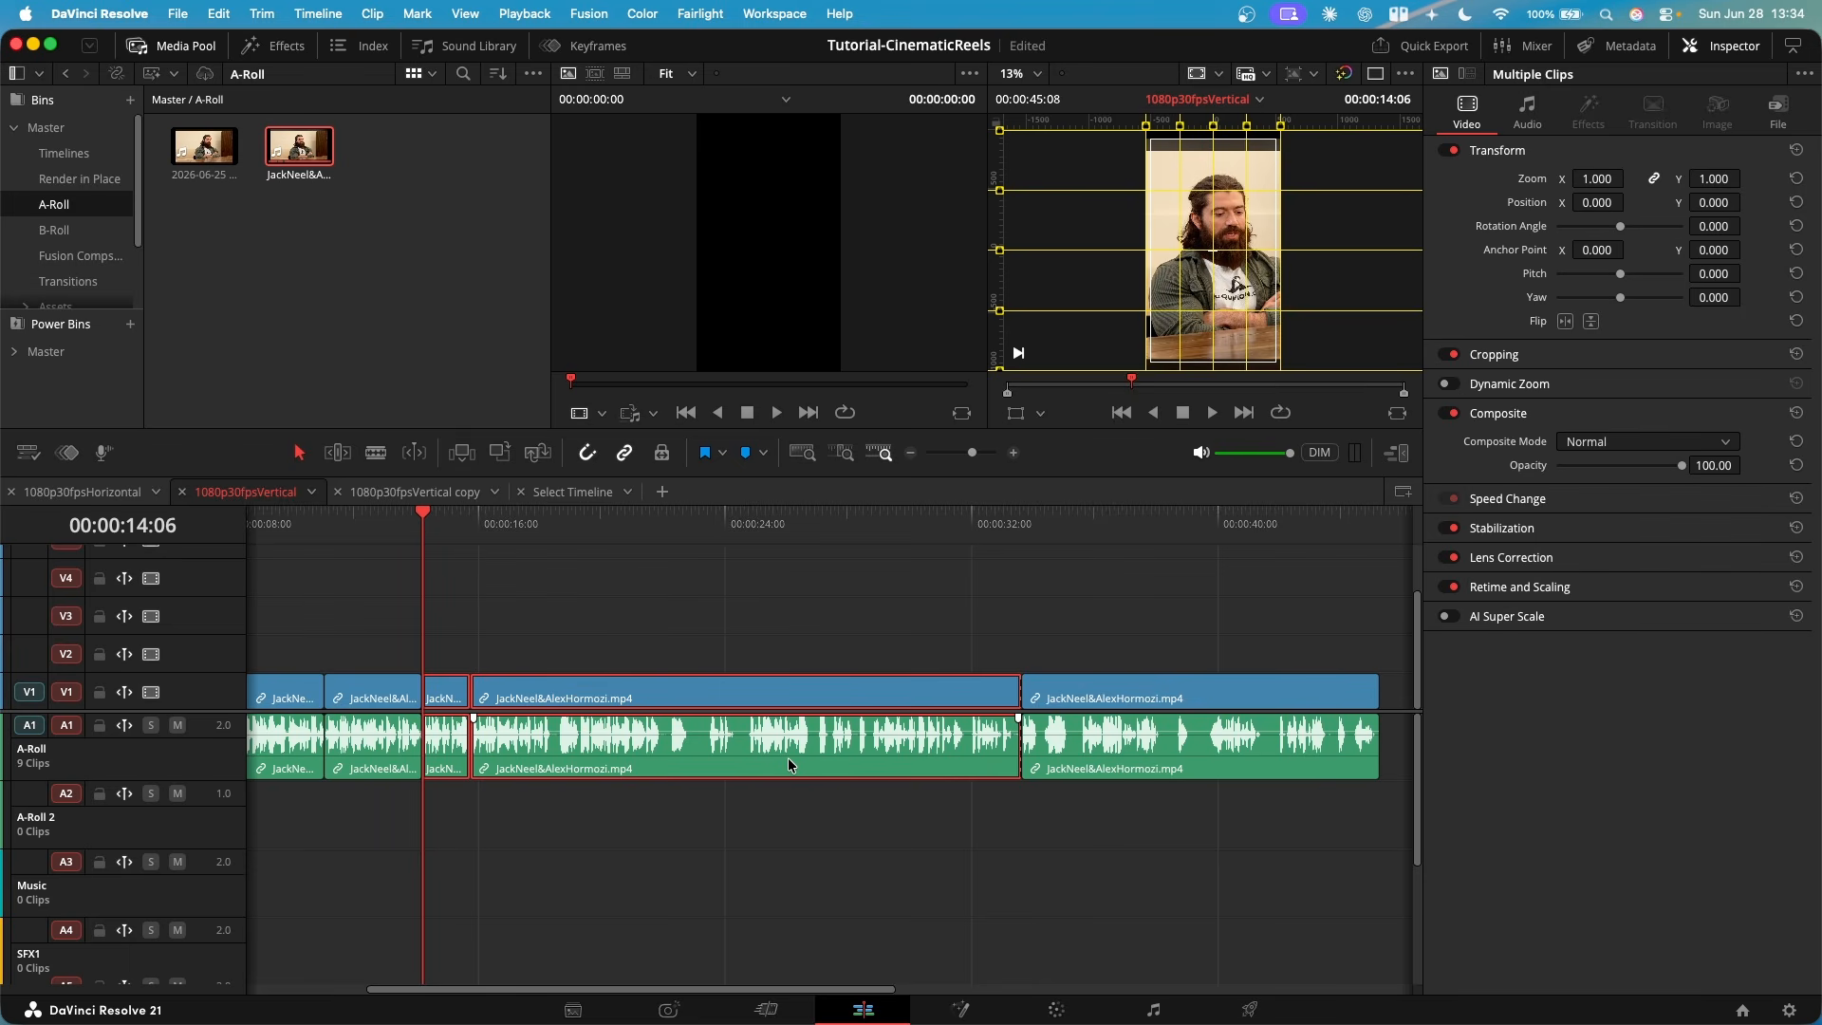
scroll(745, 770, "down", 3)
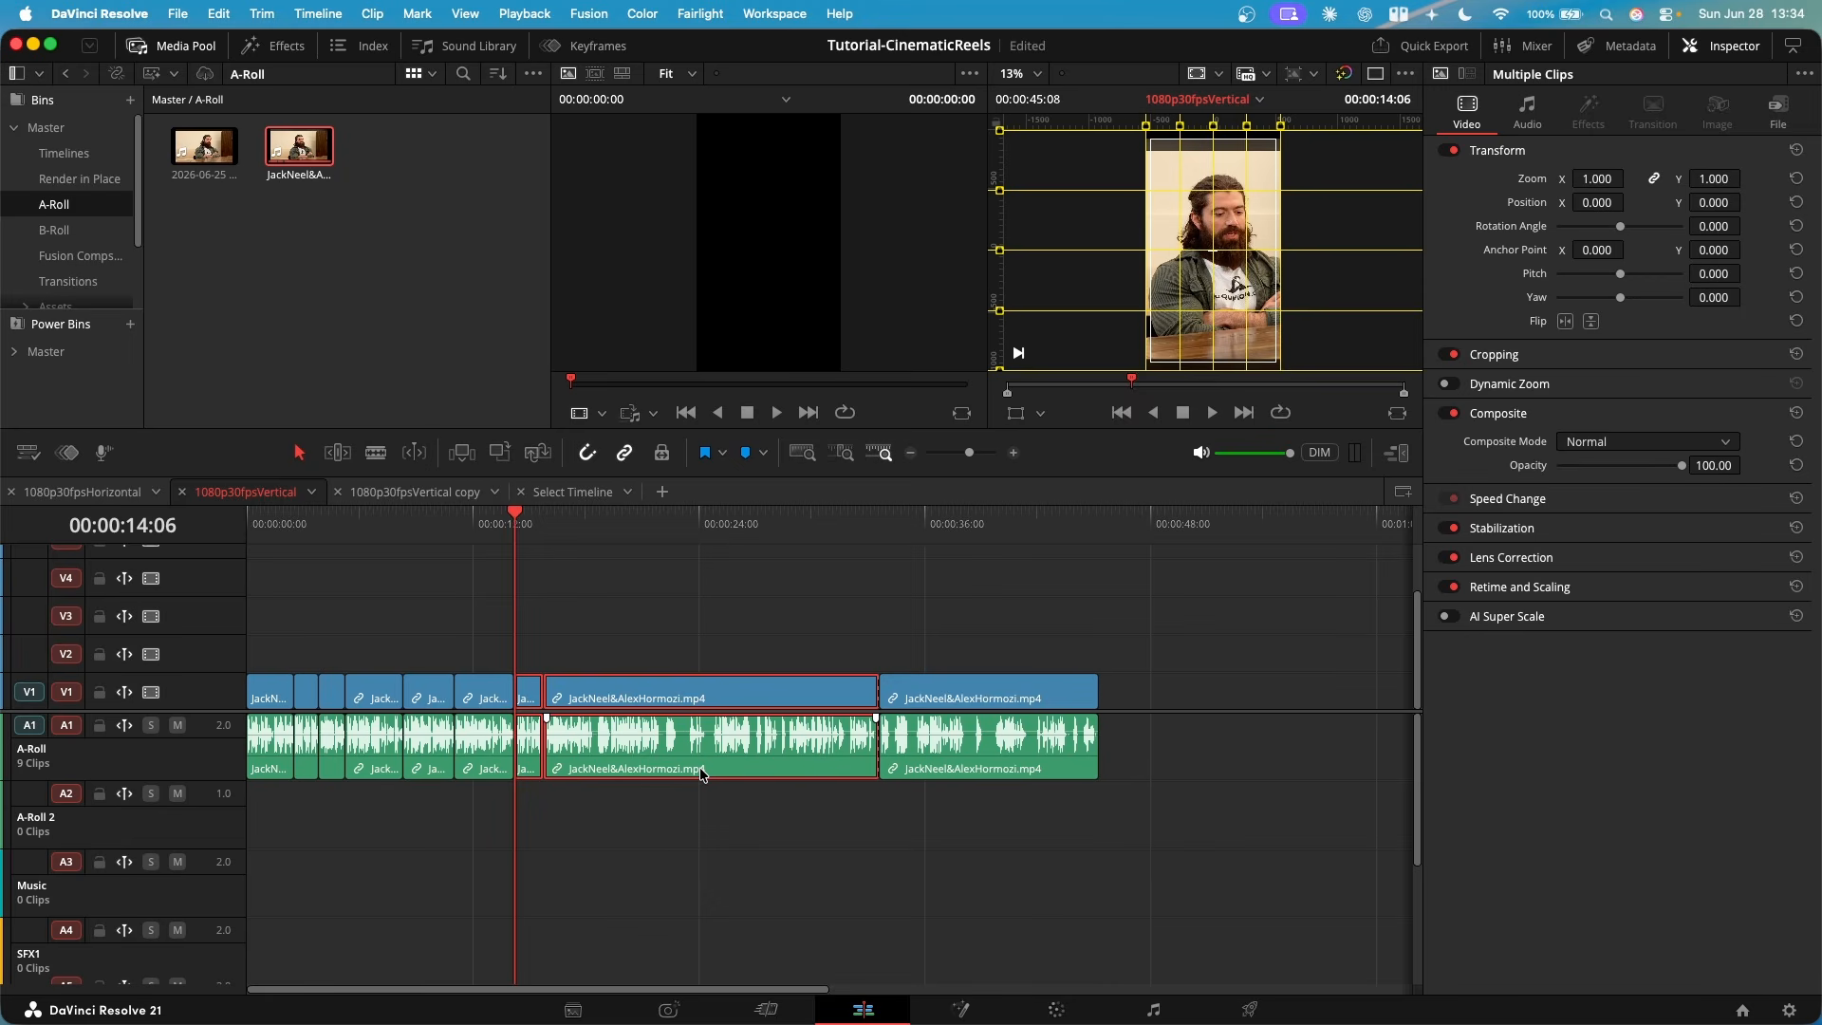
key("BackSpace")
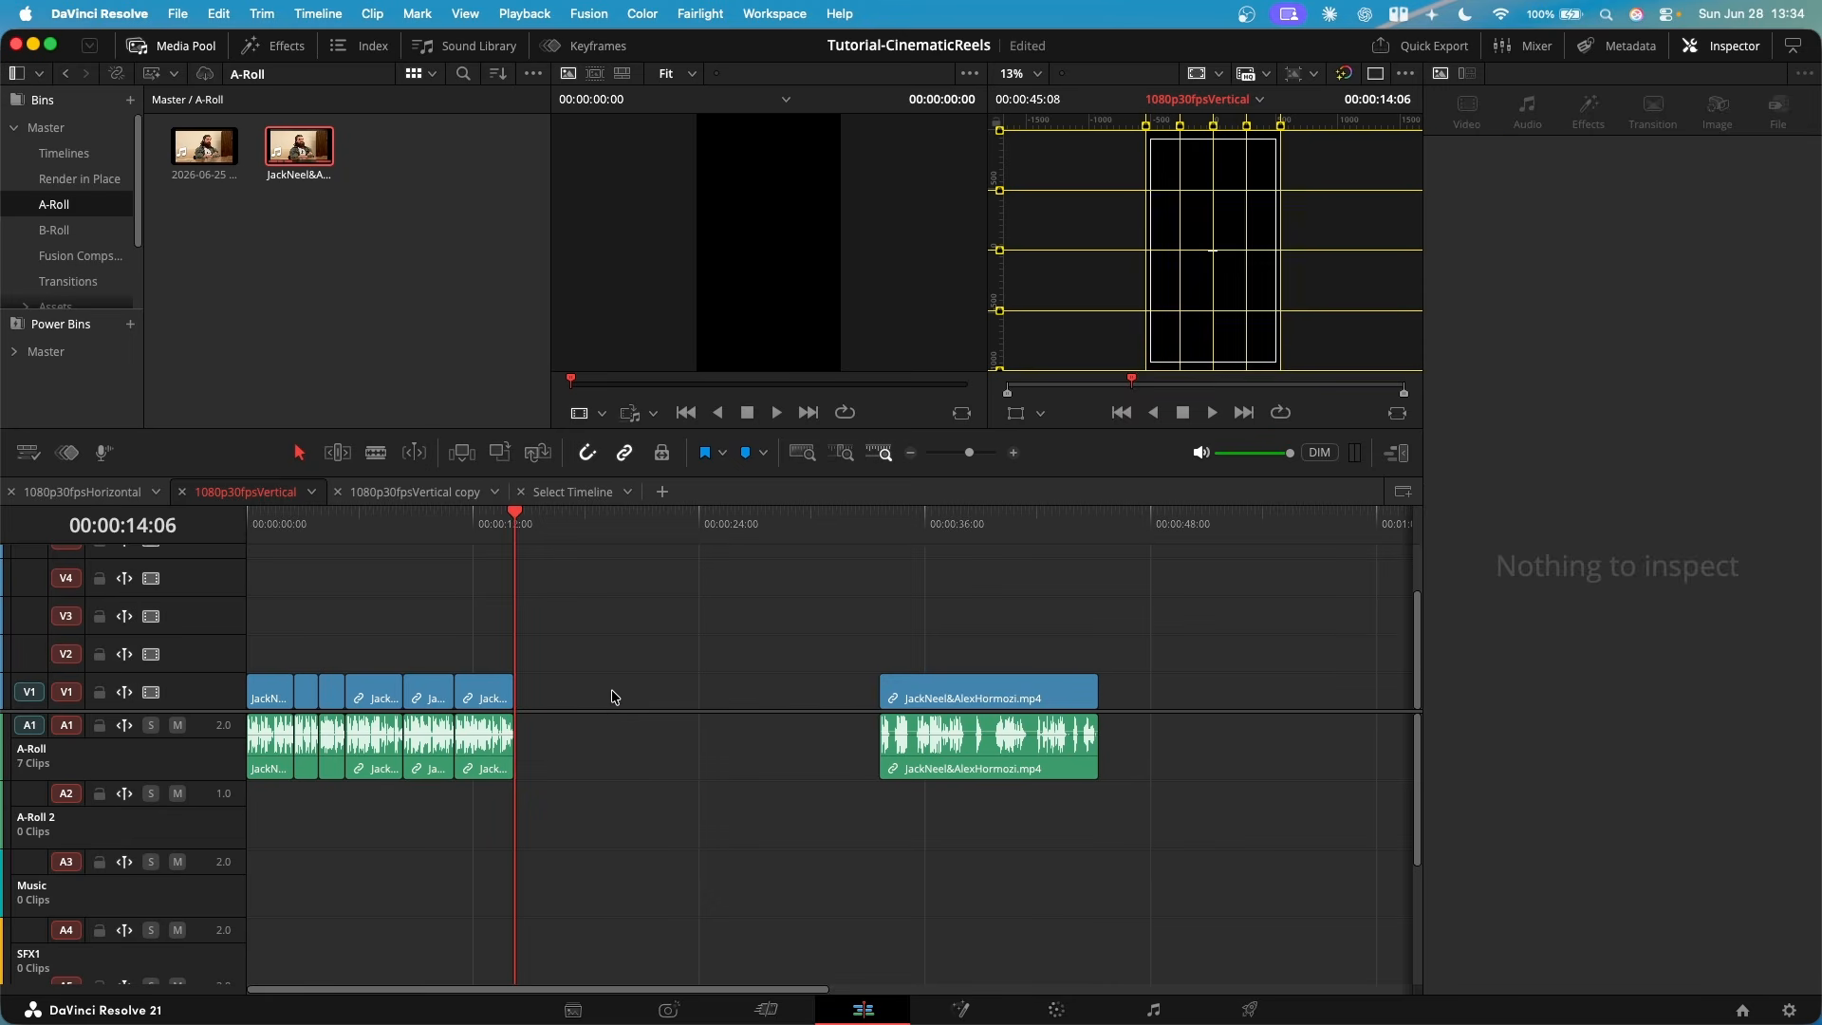
left_click(615, 697)
key("BackSpace")
scroll(465, 750, "up", 3)
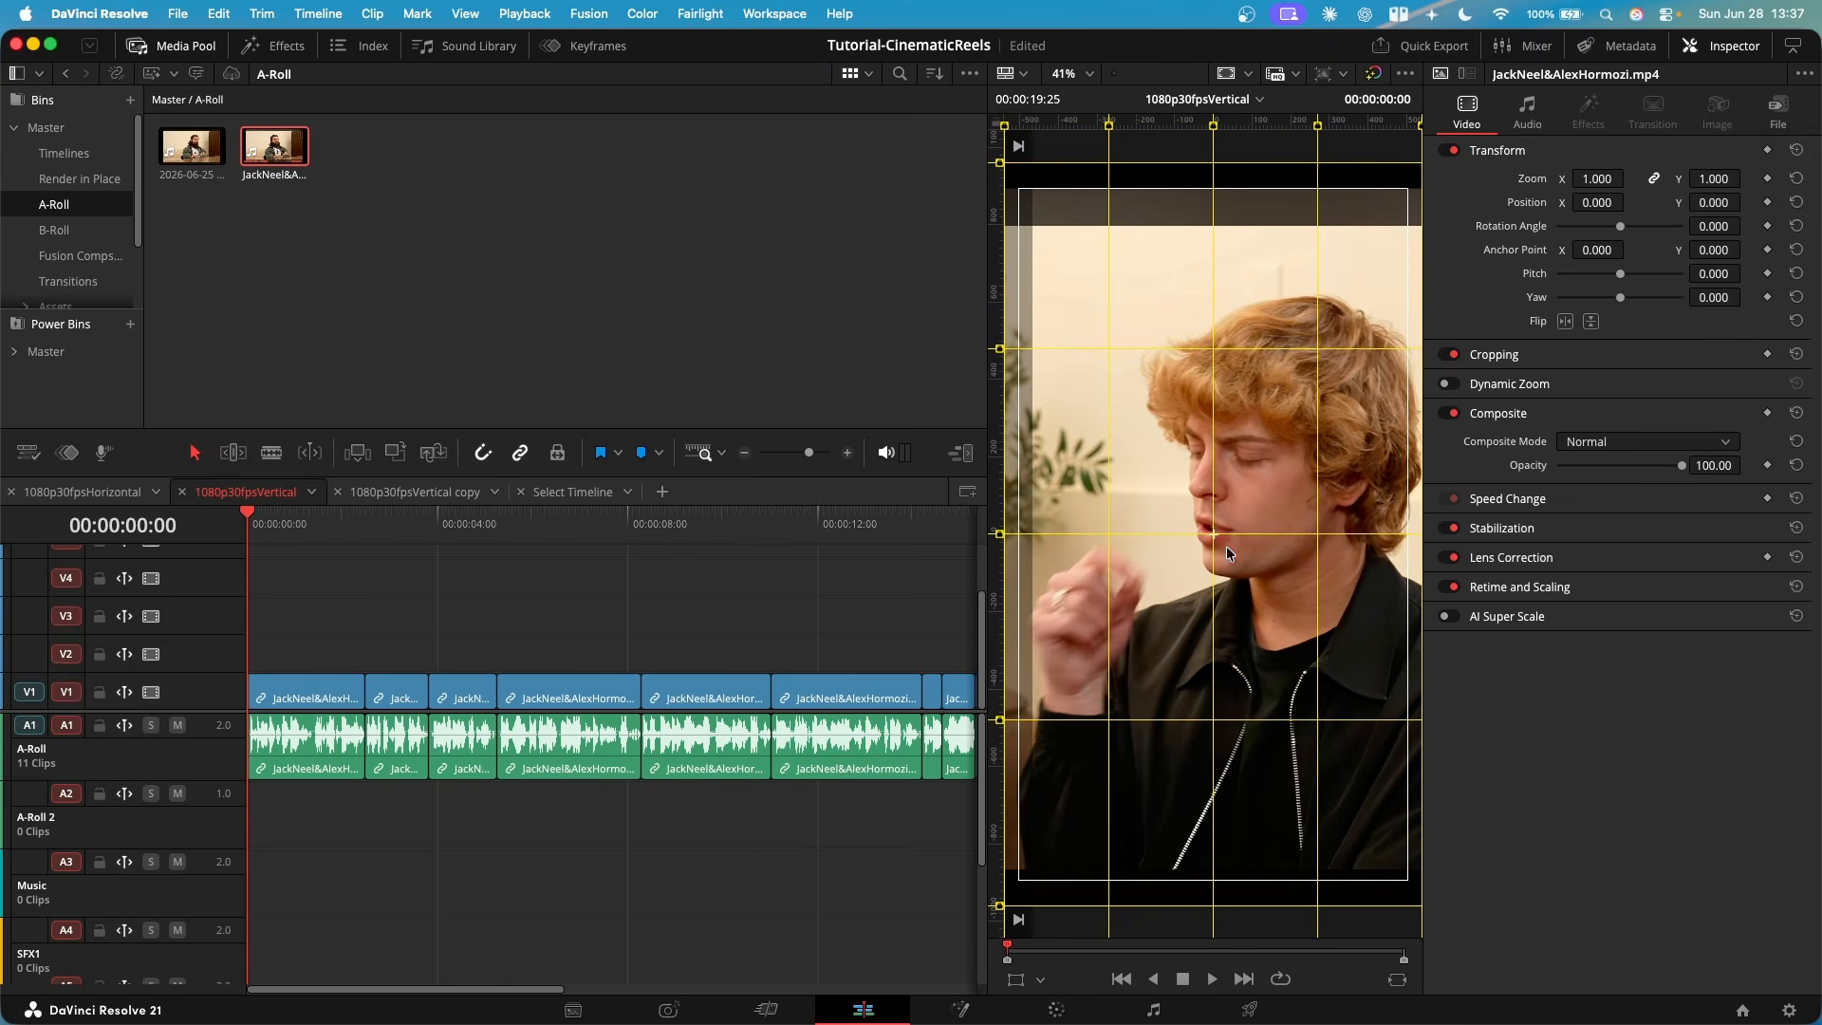
- Set the first clip's zoom to 1.160 and its Y position to 39 so that the picture fills the vertical frame
left_click_drag(1198, 373, 1233, 479)
left_click_drag(1330, 602, 1252, 501)
left_click(302, 702)
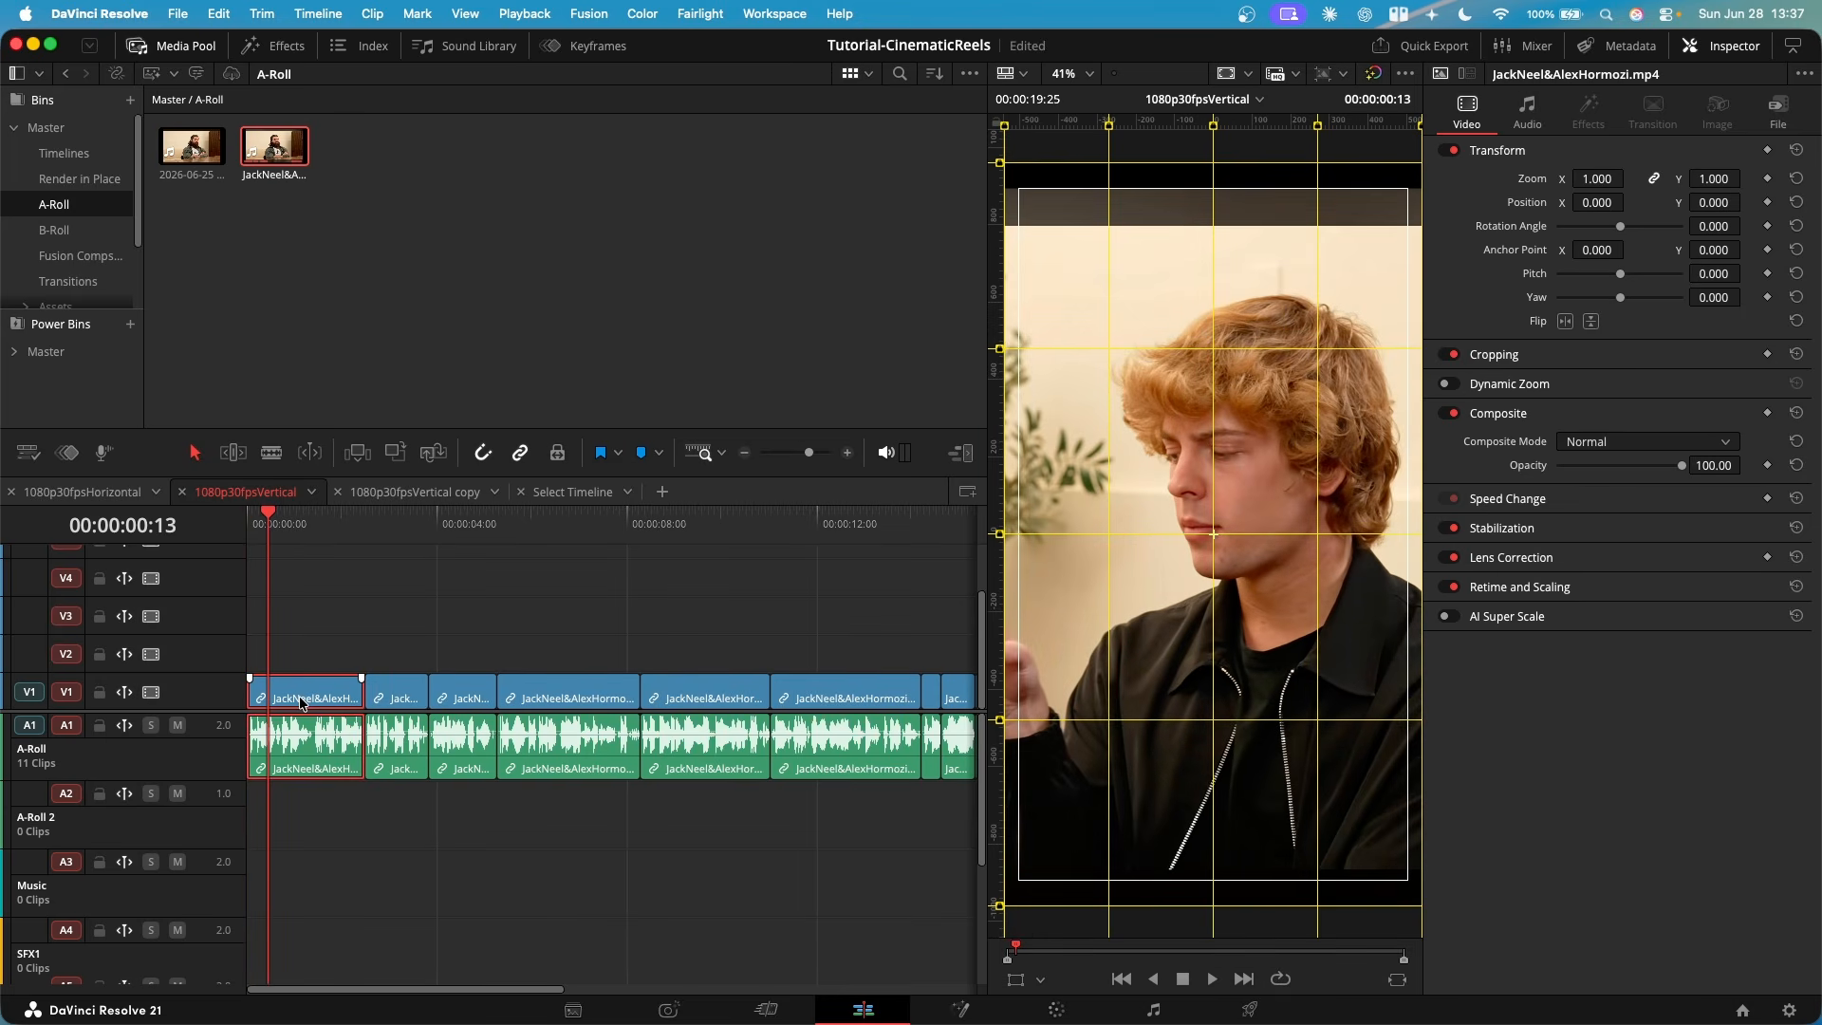
left_click_drag(1594, 179, 1602, 178)
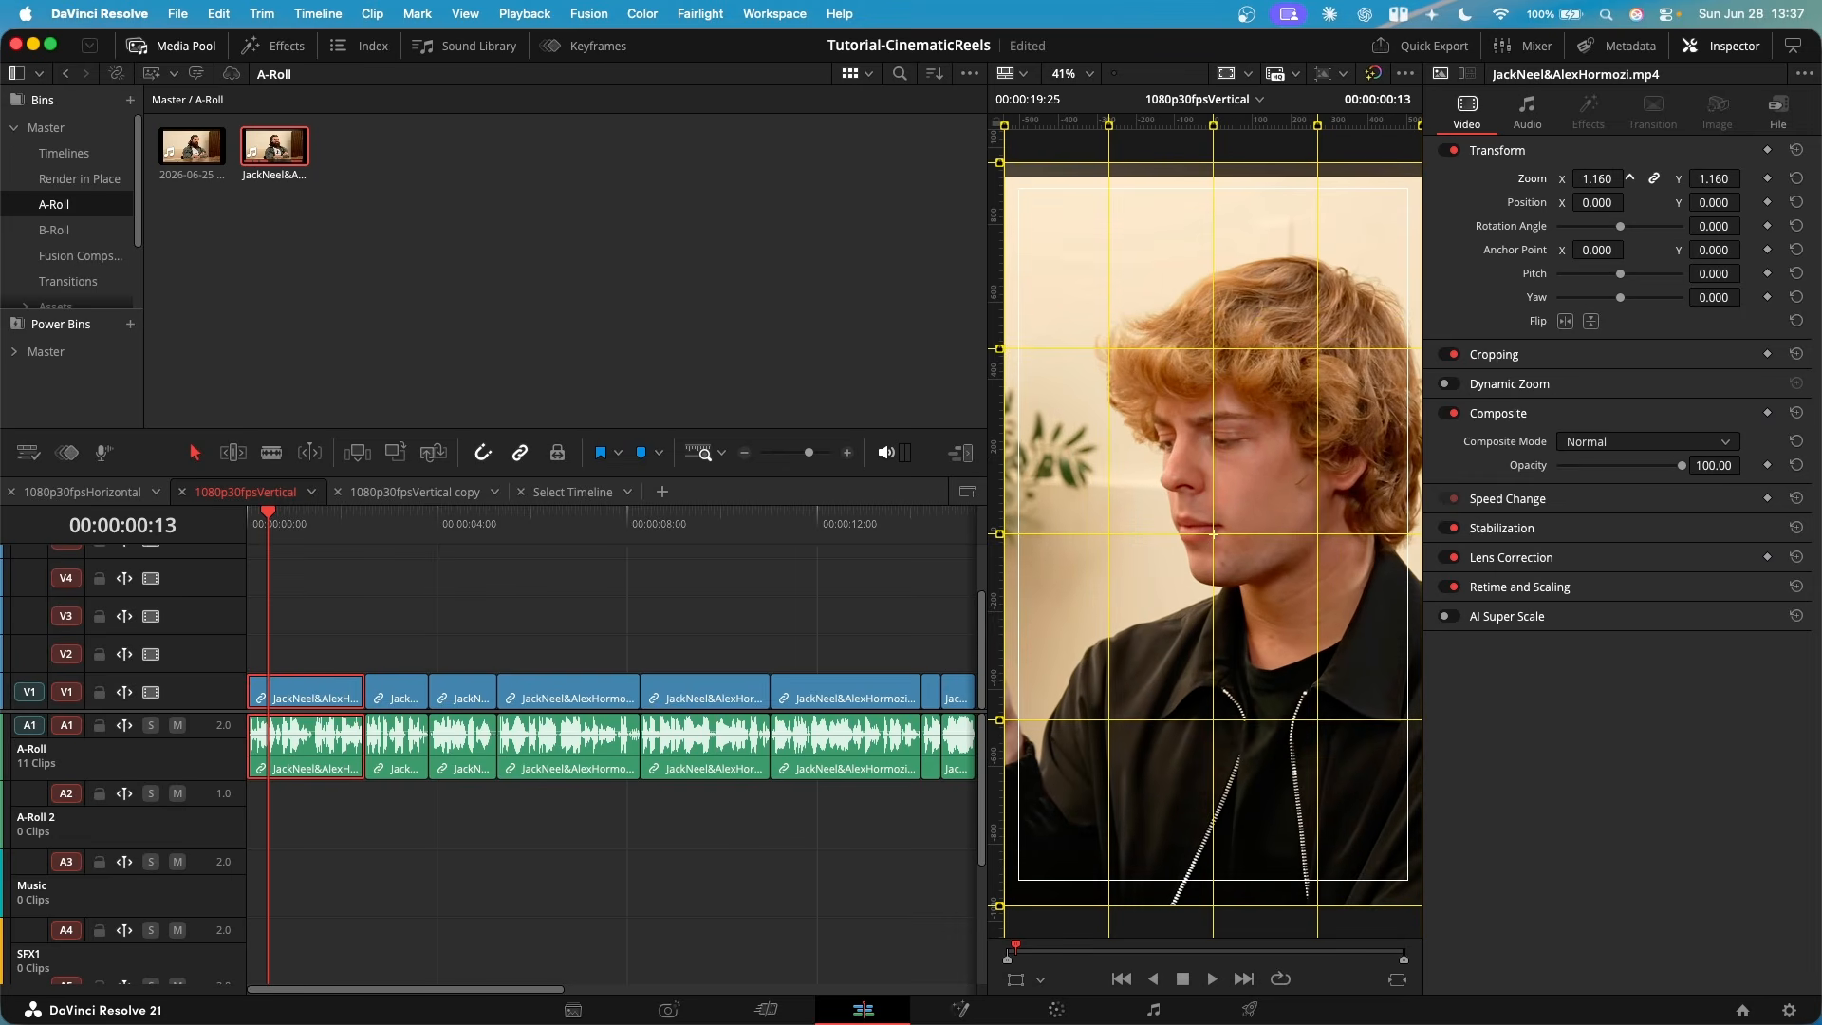
left_click_drag(1714, 203, 1748, 200)
scroll(1128, 343, "left", 2)
scroll(1127, 343, "up", 2)
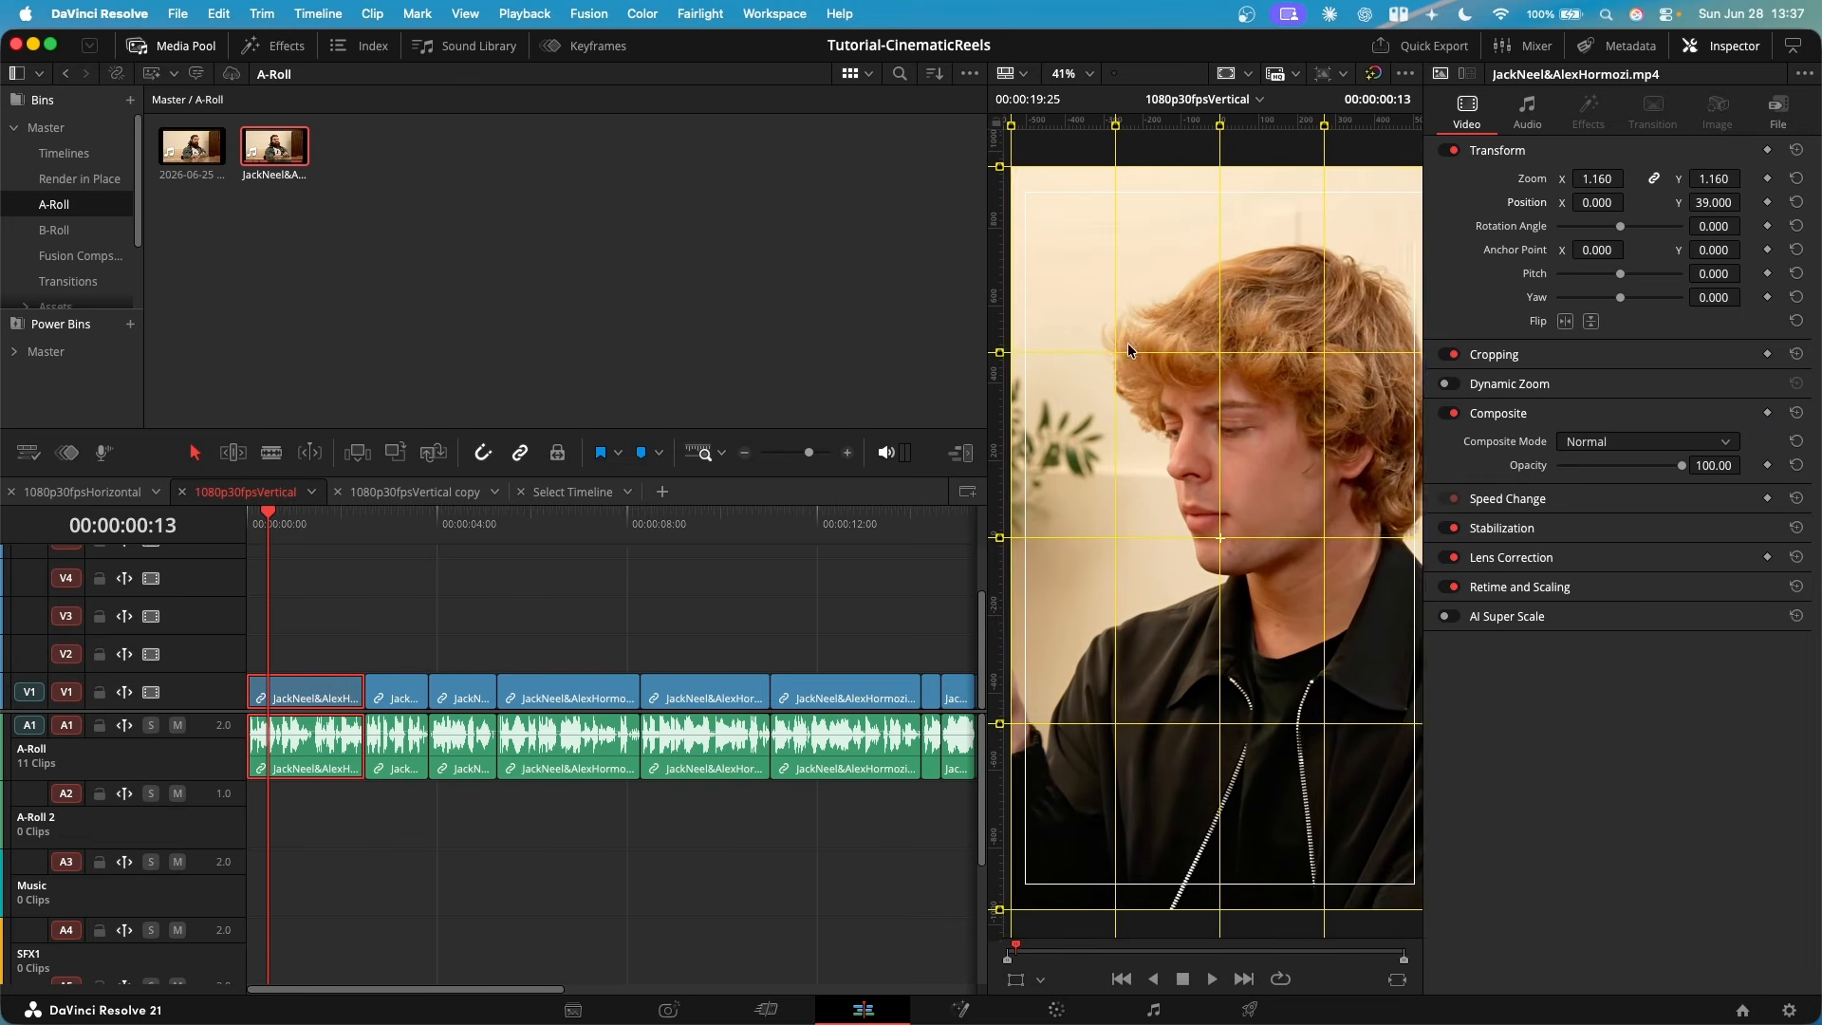
scroll(1211, 294, "down", 2)
scroll(1211, 294, "right", 2)
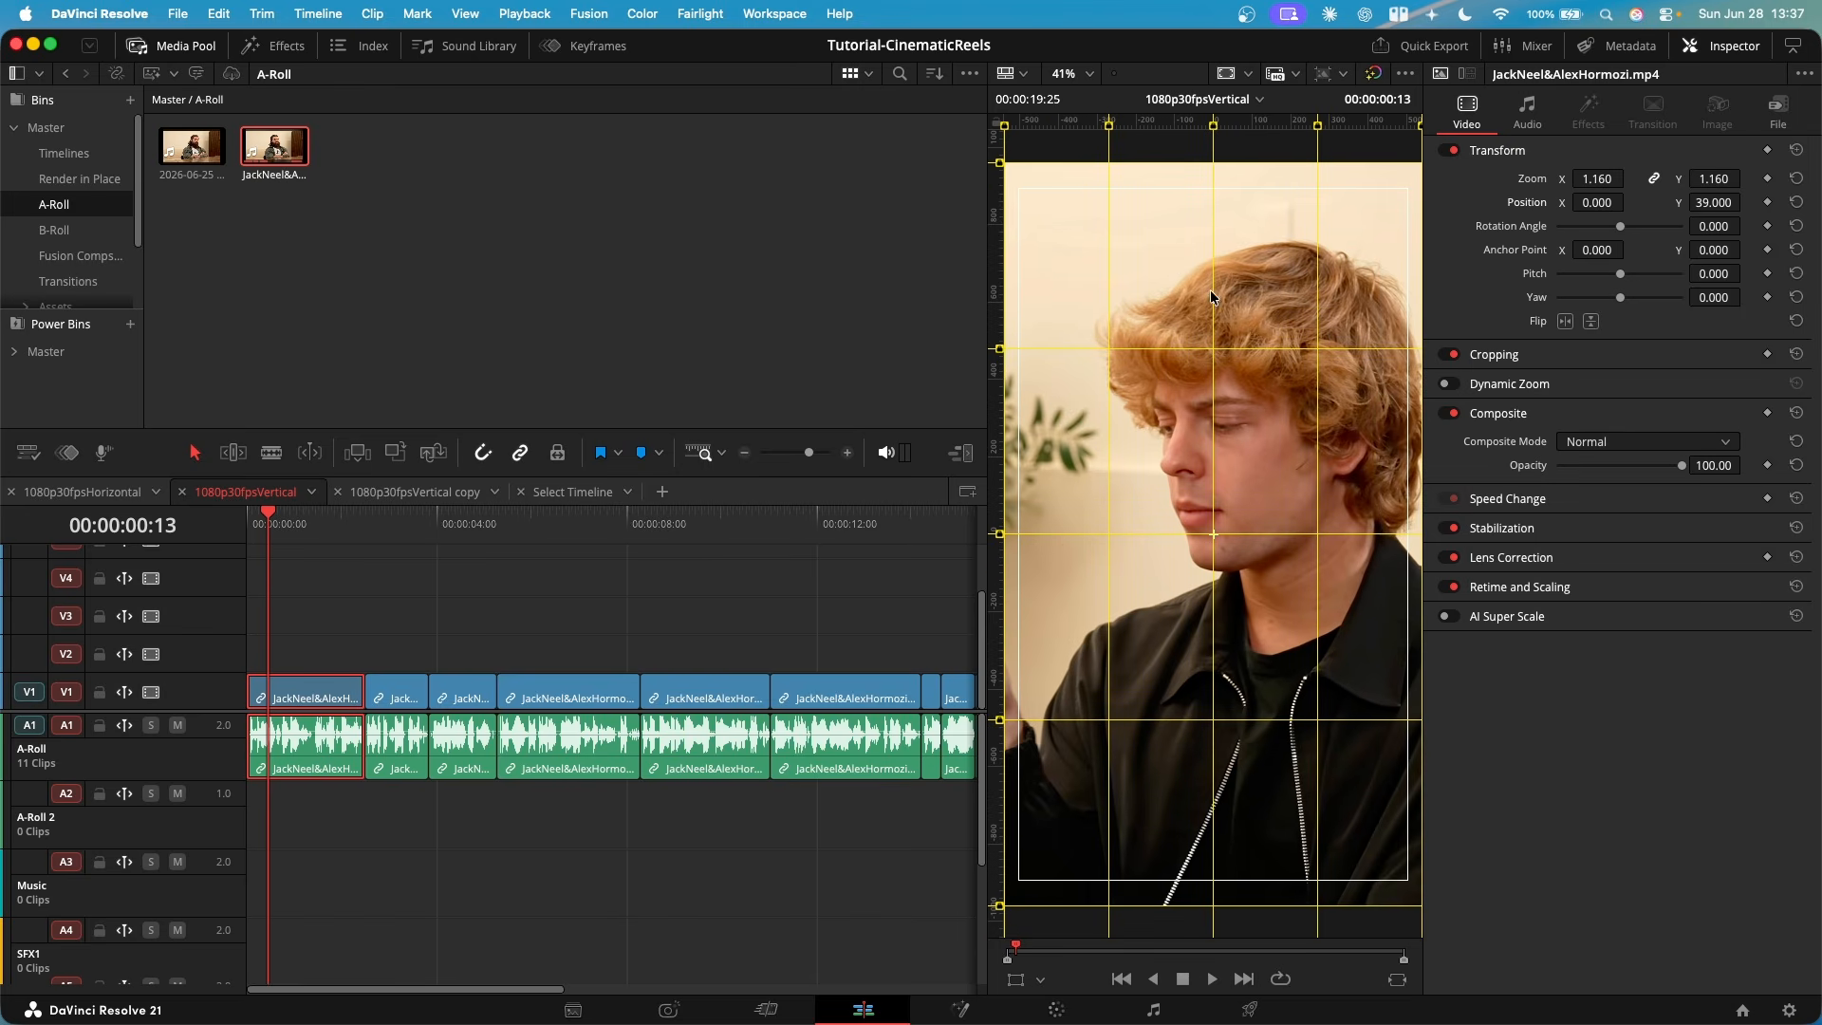
- Compare the first clip's framing with the clip at 00:00:08:09, then copy the first clip and move to the second clip's start
left_click_drag(376, 577, 642, 579)
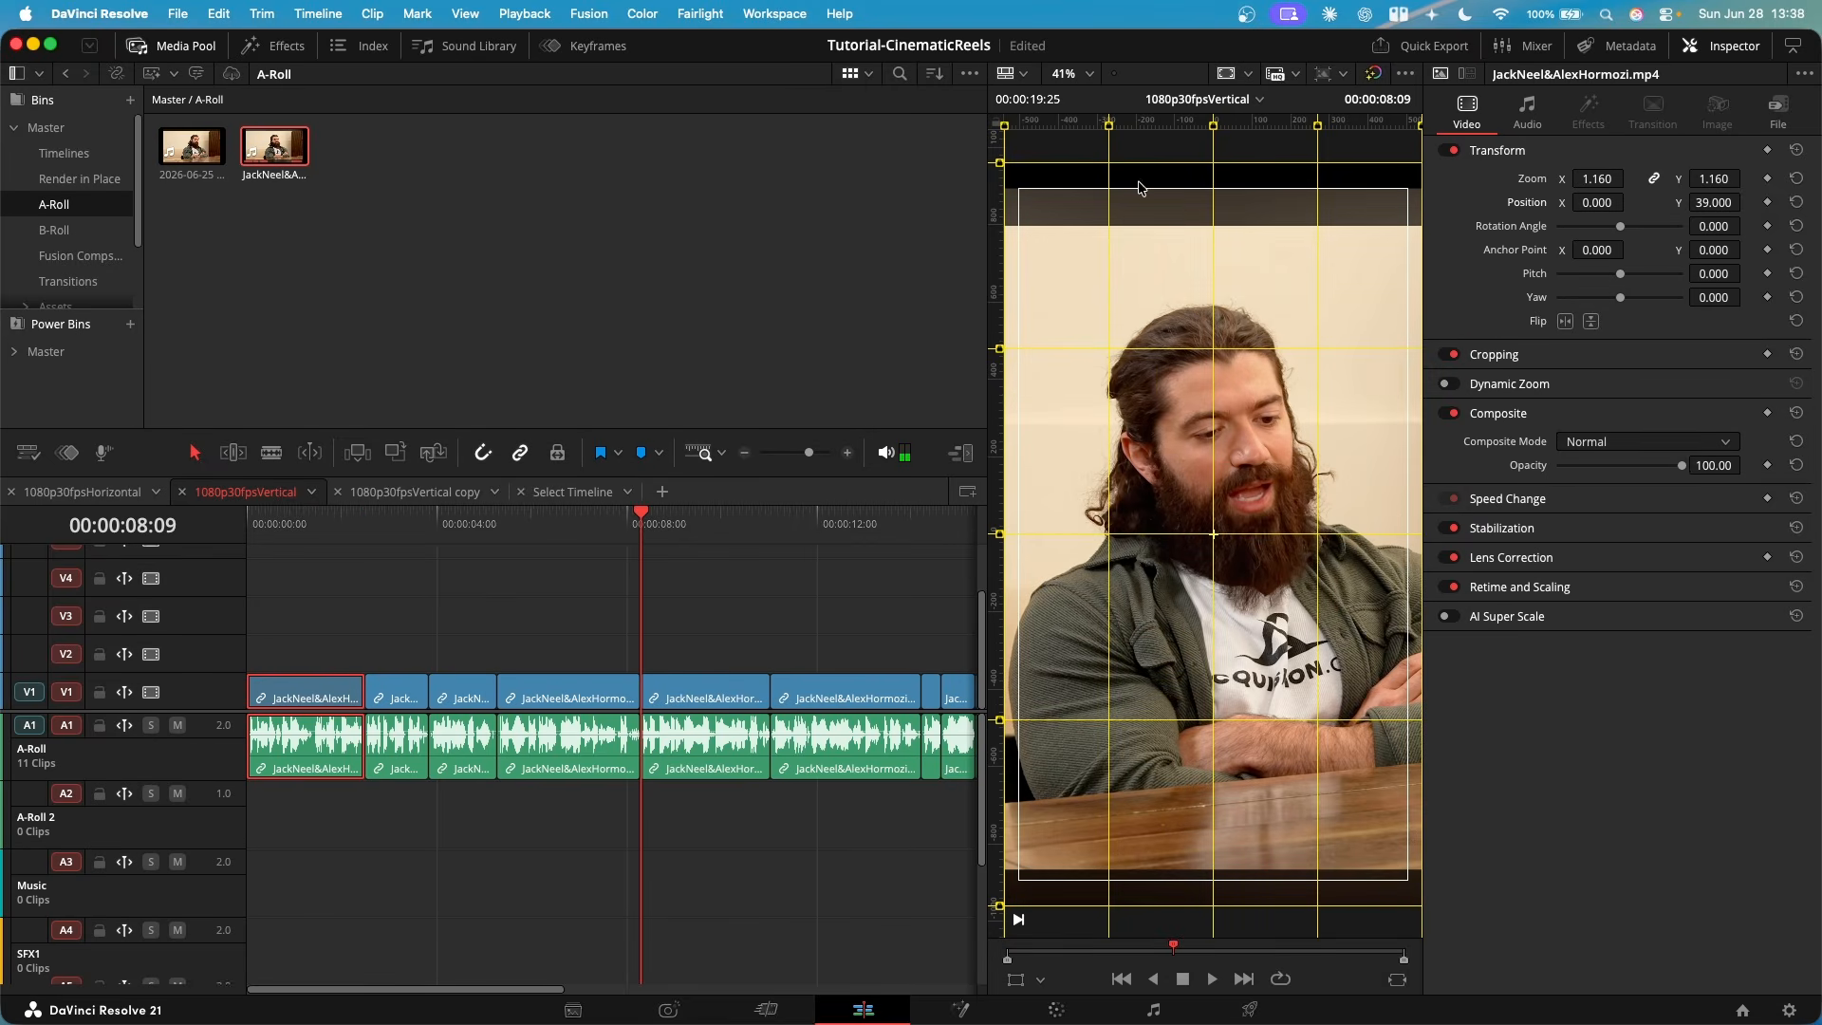
left_click(306, 529)
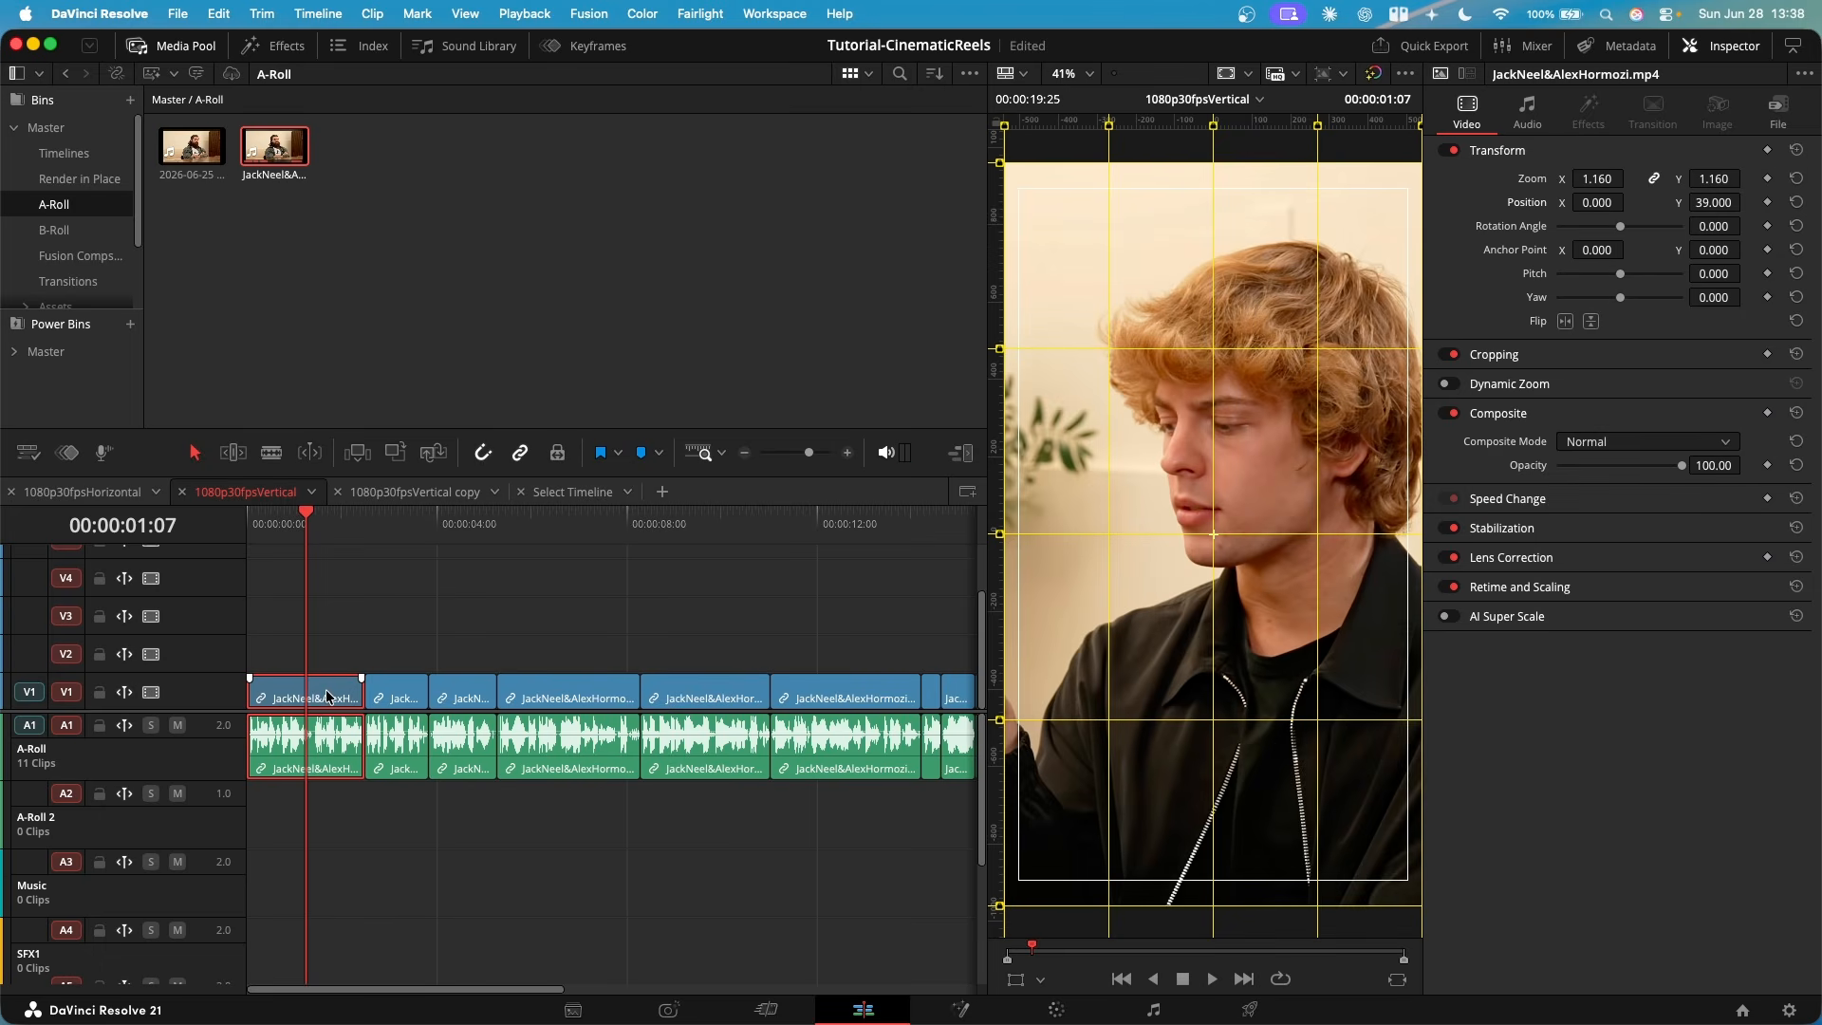
scroll(664, 665, "right", 3)
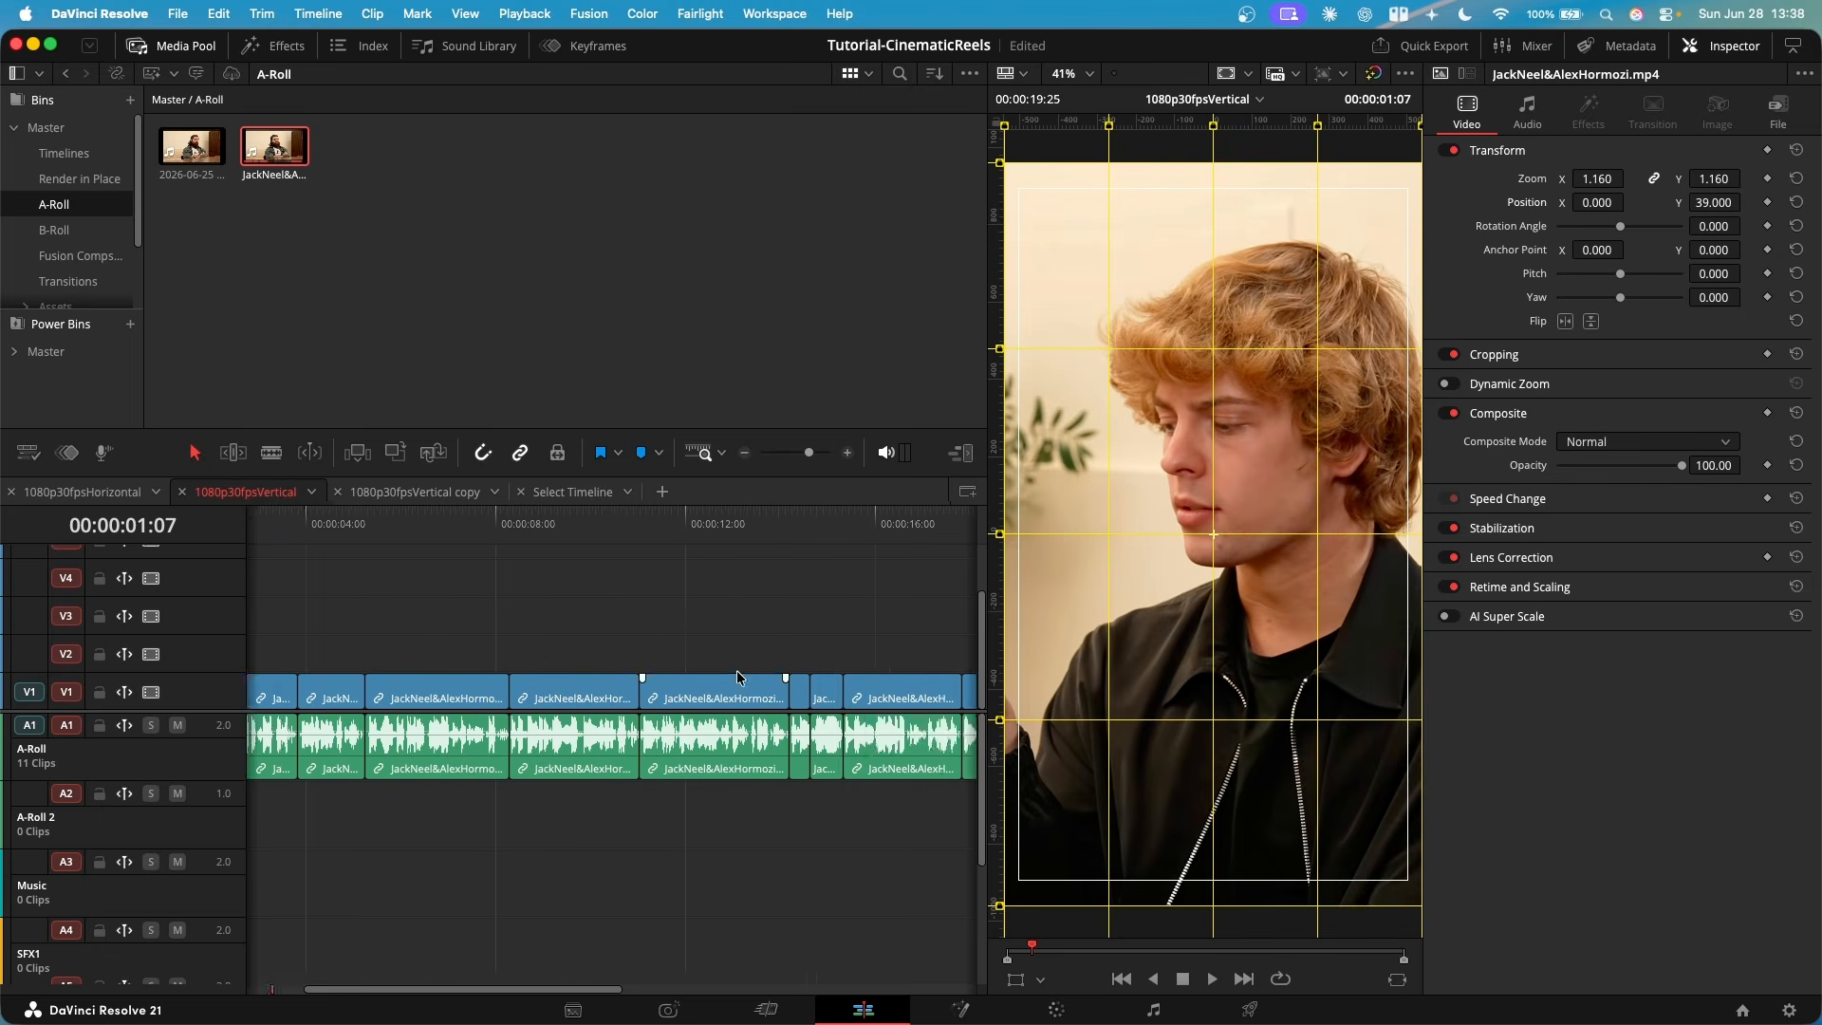
scroll(738, 677, "left", 3)
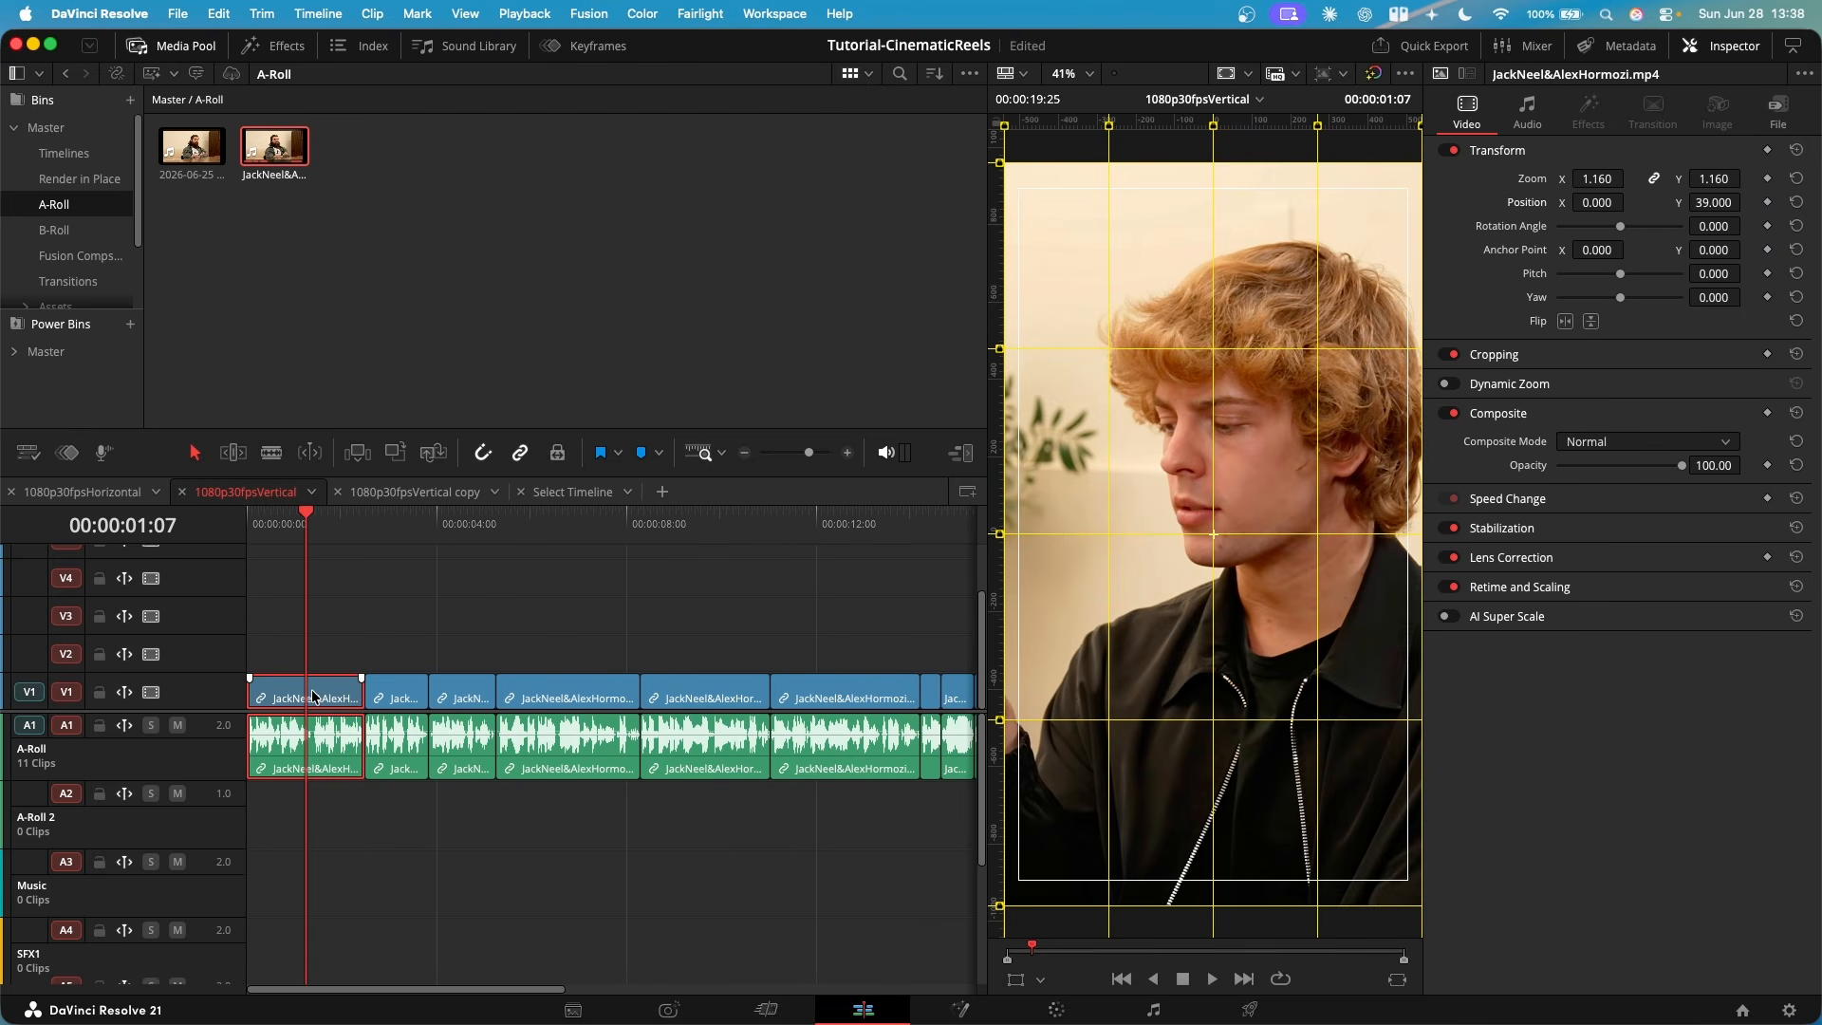
key("super+c")
key("Down")
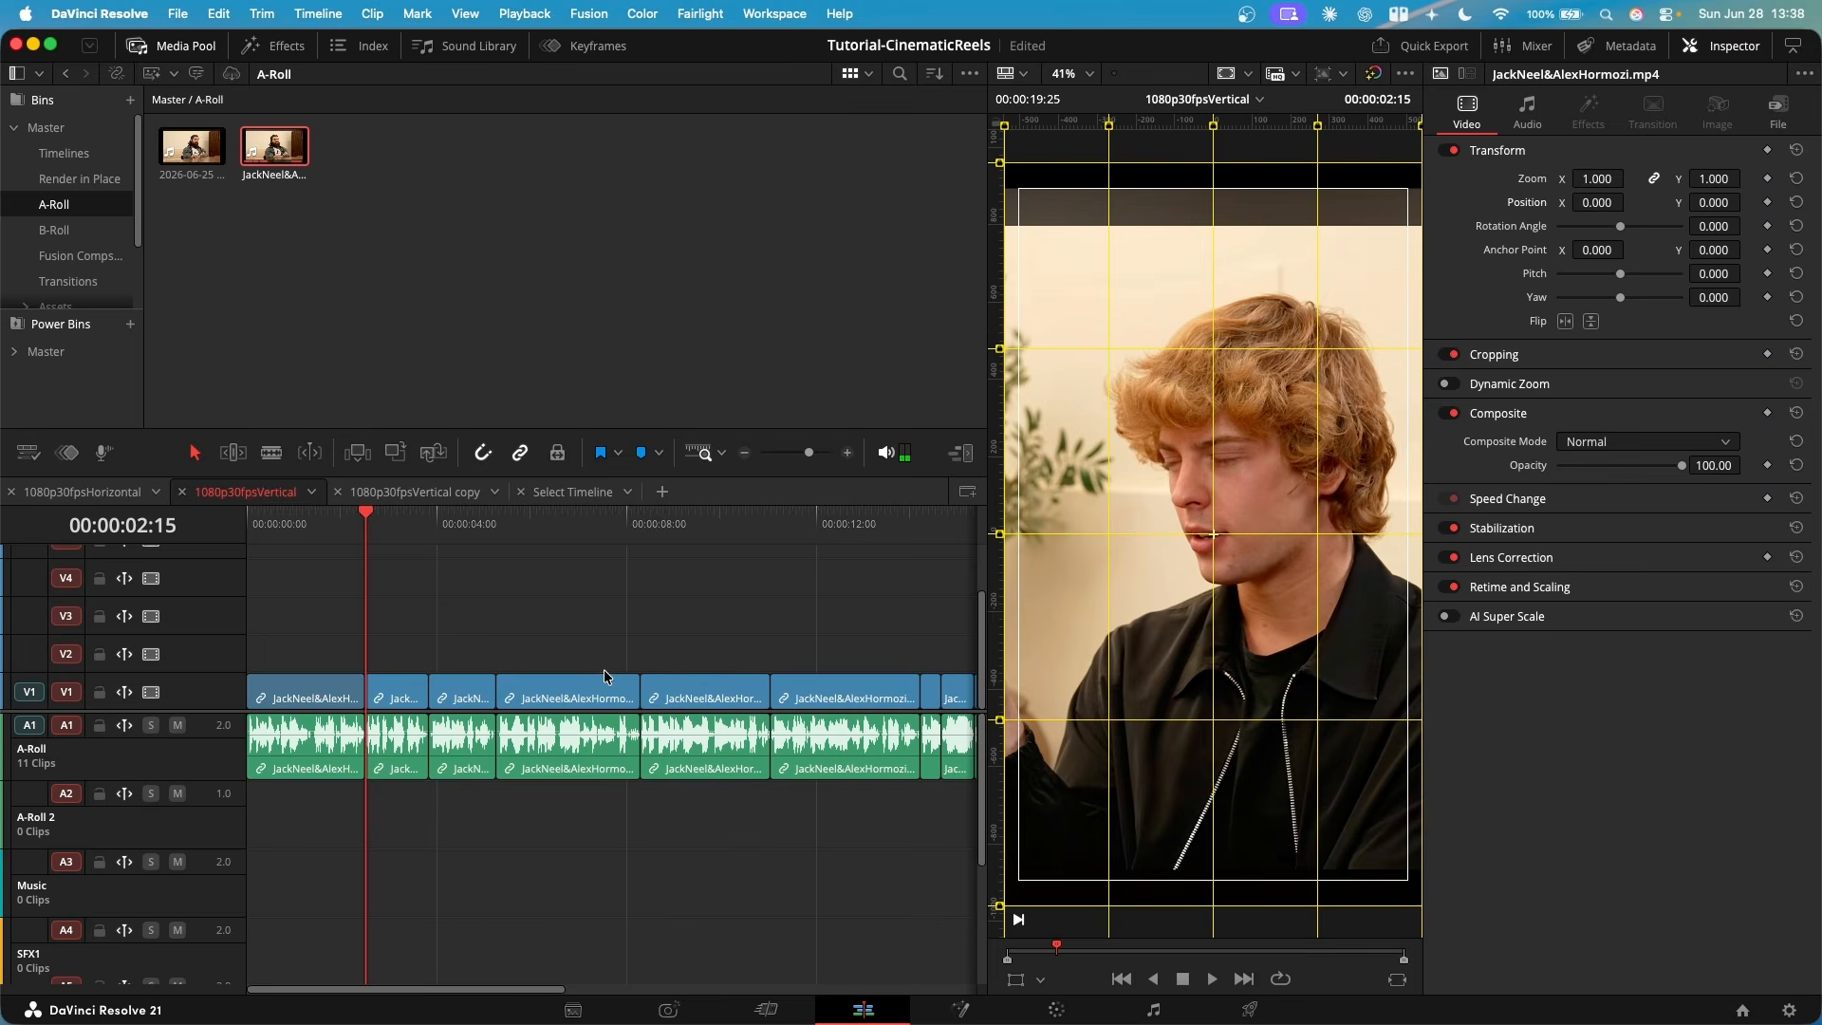
- Look over the remaining clips on the timeline that follow the reframed first clip
scroll(774, 669, "right", 6)
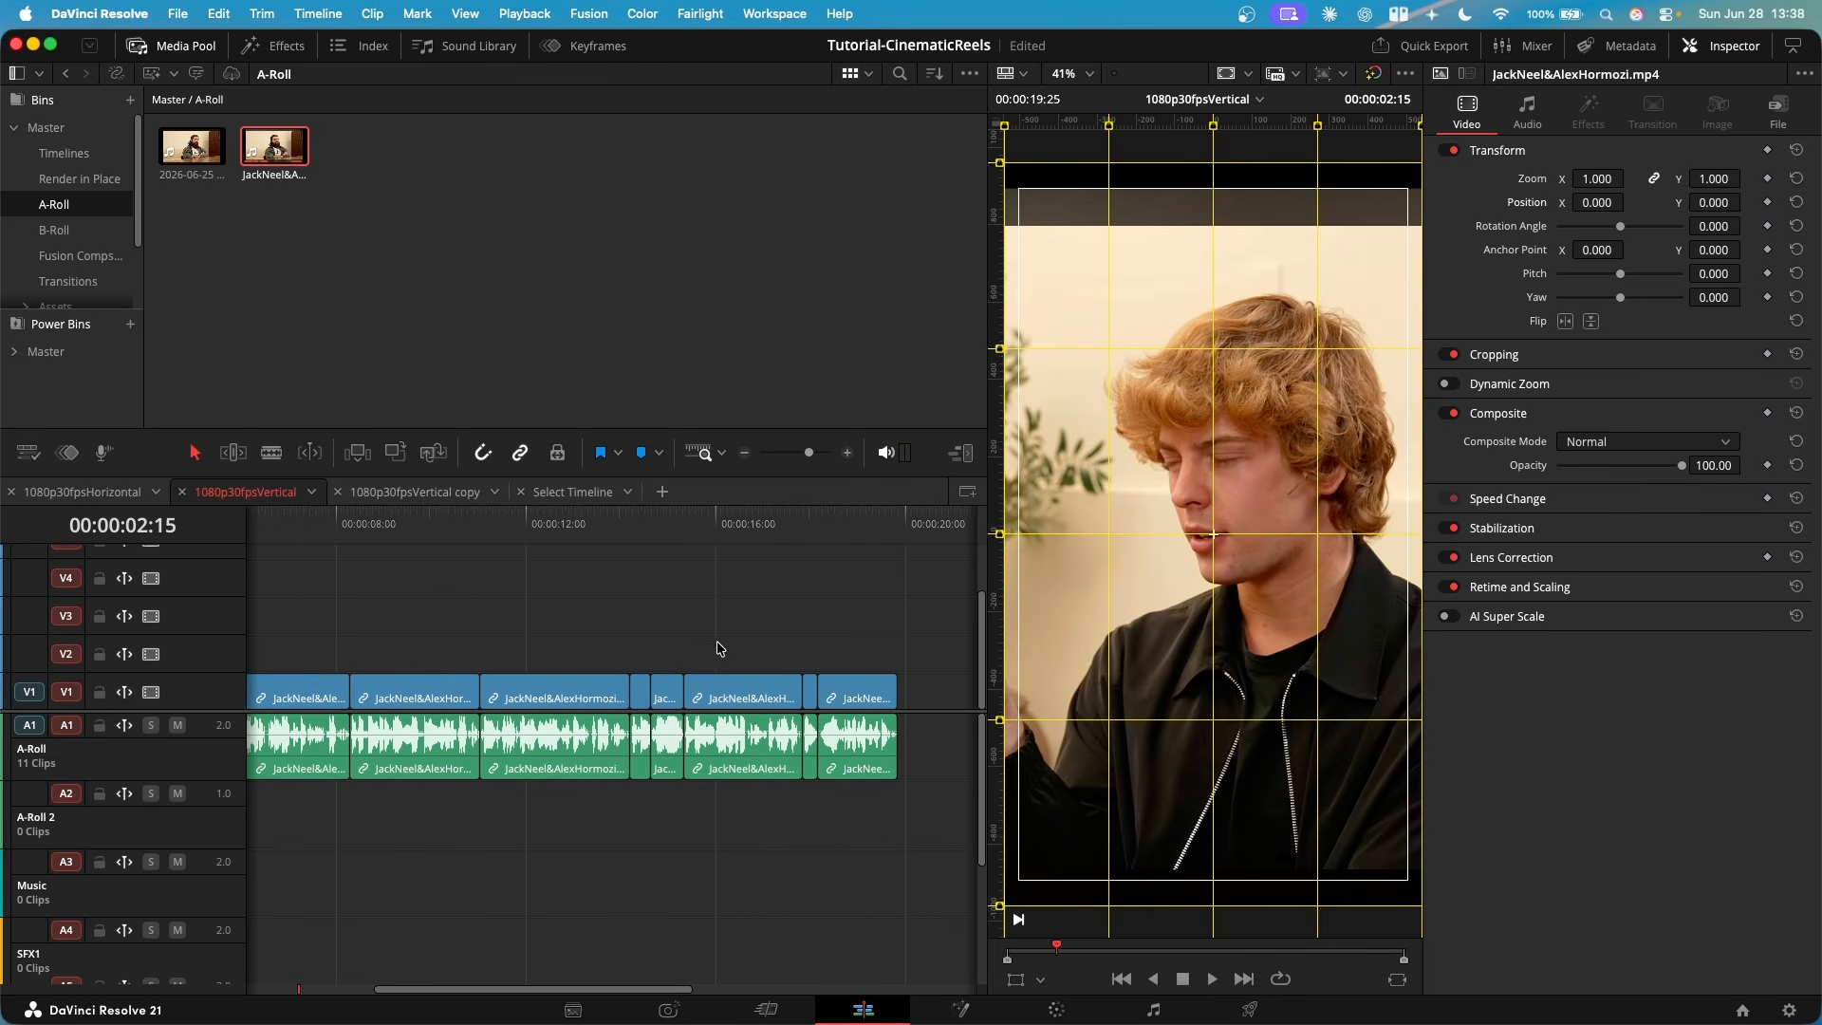
scroll(720, 649, "left", 6)
scroll(773, 655, "right", 5)
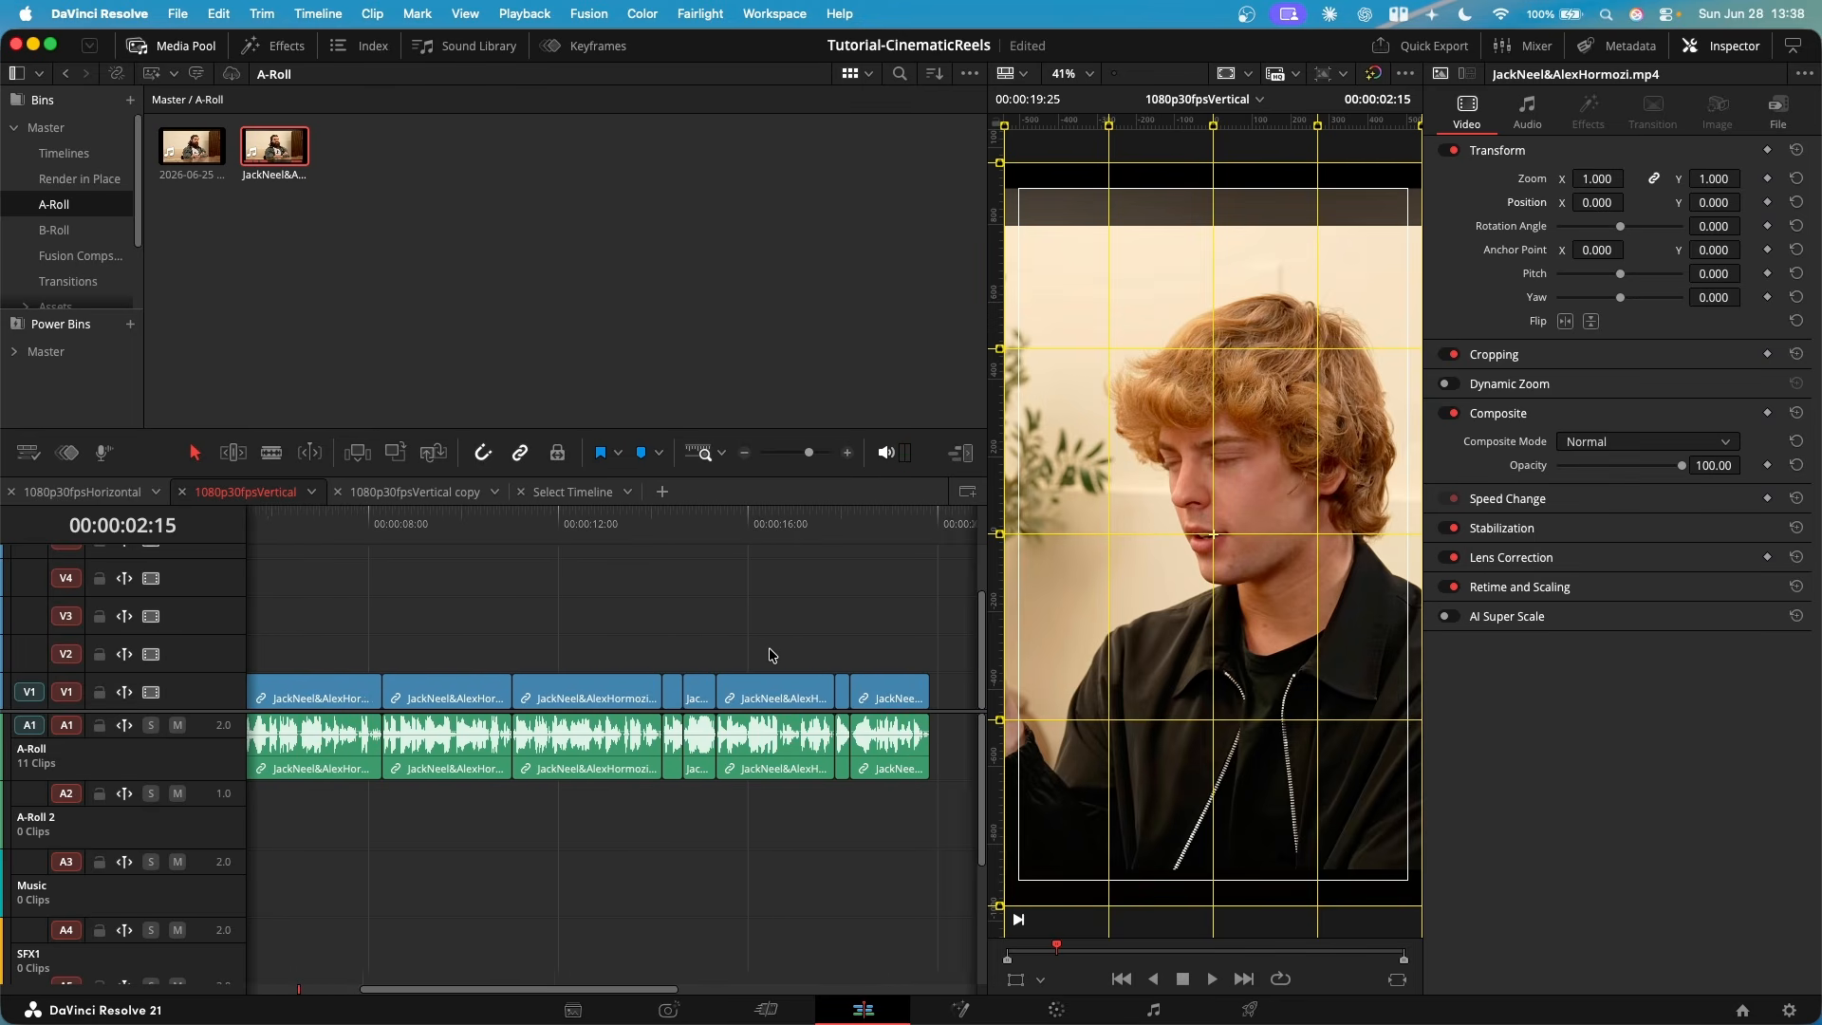
scroll(769, 655, "right", 1)
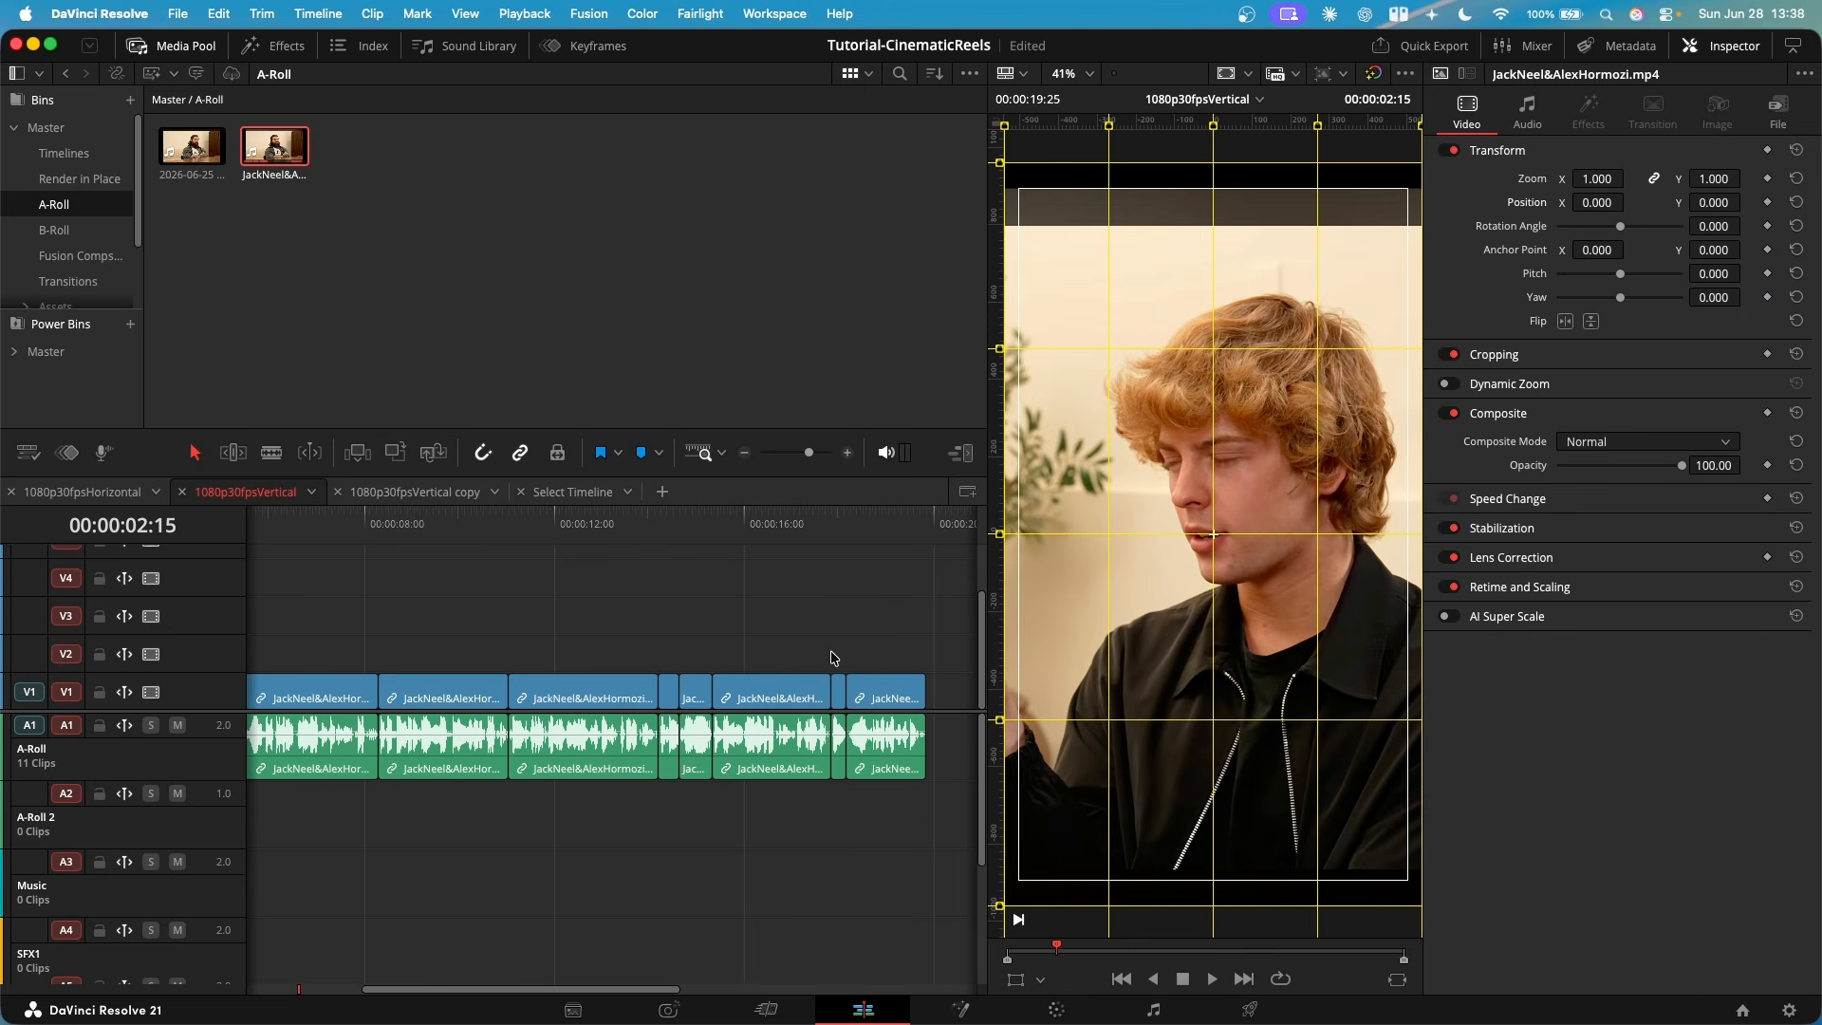
scroll(819, 669, "down", 3)
left_click_drag(874, 645, 339, 774)
left_click(423, 885)
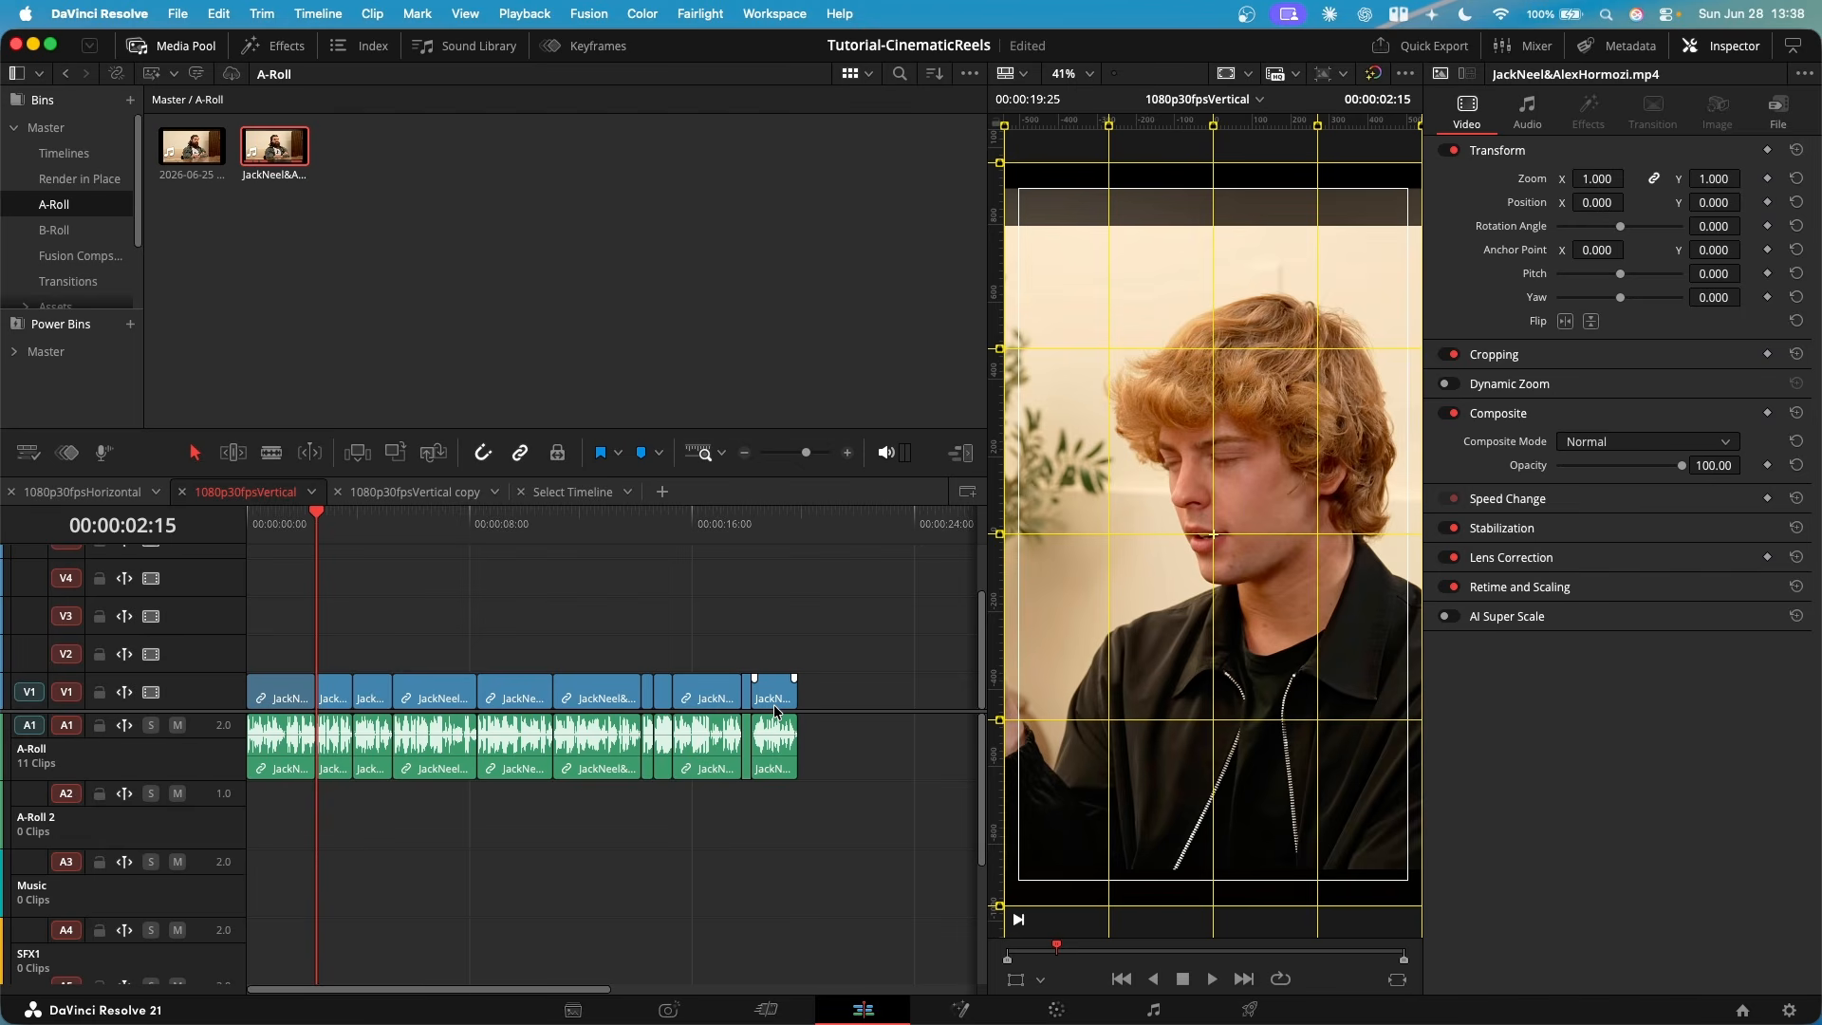
scroll(450, 704, "up", 3)
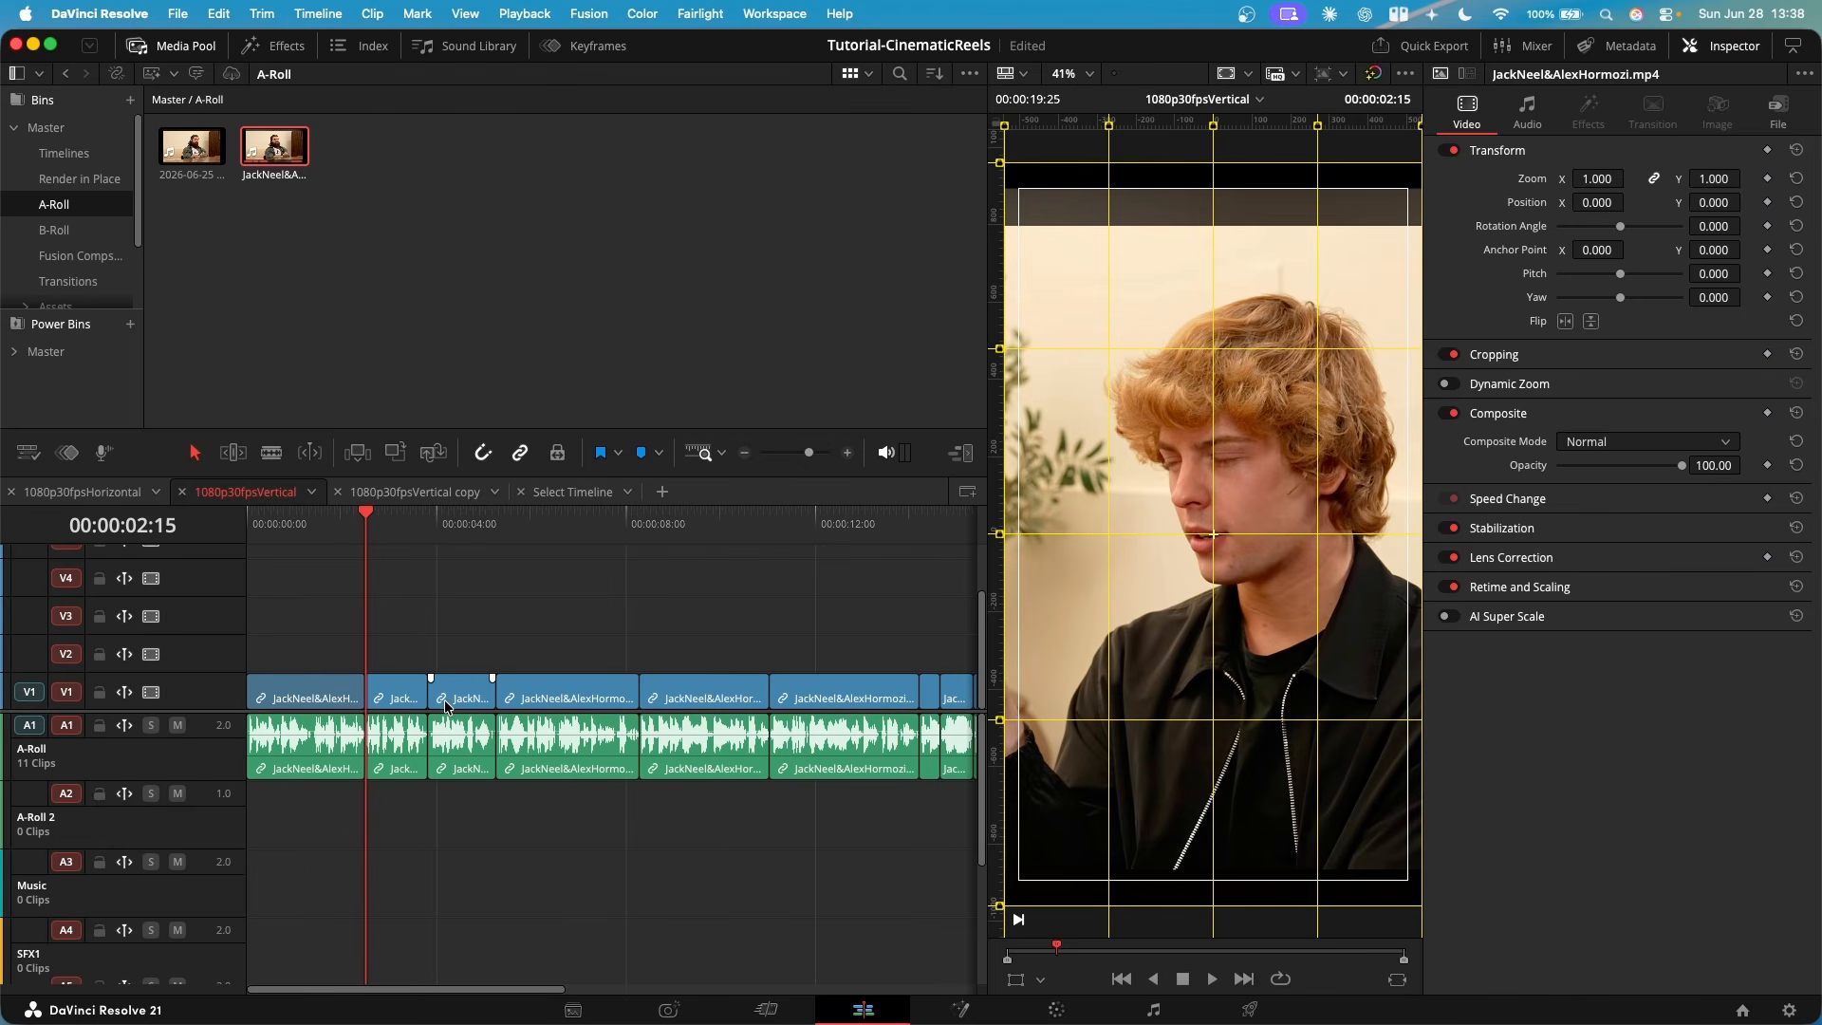
scroll(448, 704, "down", 3)
mouse_move(856, 662)
left_mouse_down()
mouse_move(398, 840)
mouse_move(347, 830)
mouse_move(859, 679)
left_mouse_up()
scroll(423, 602, "up", 3)
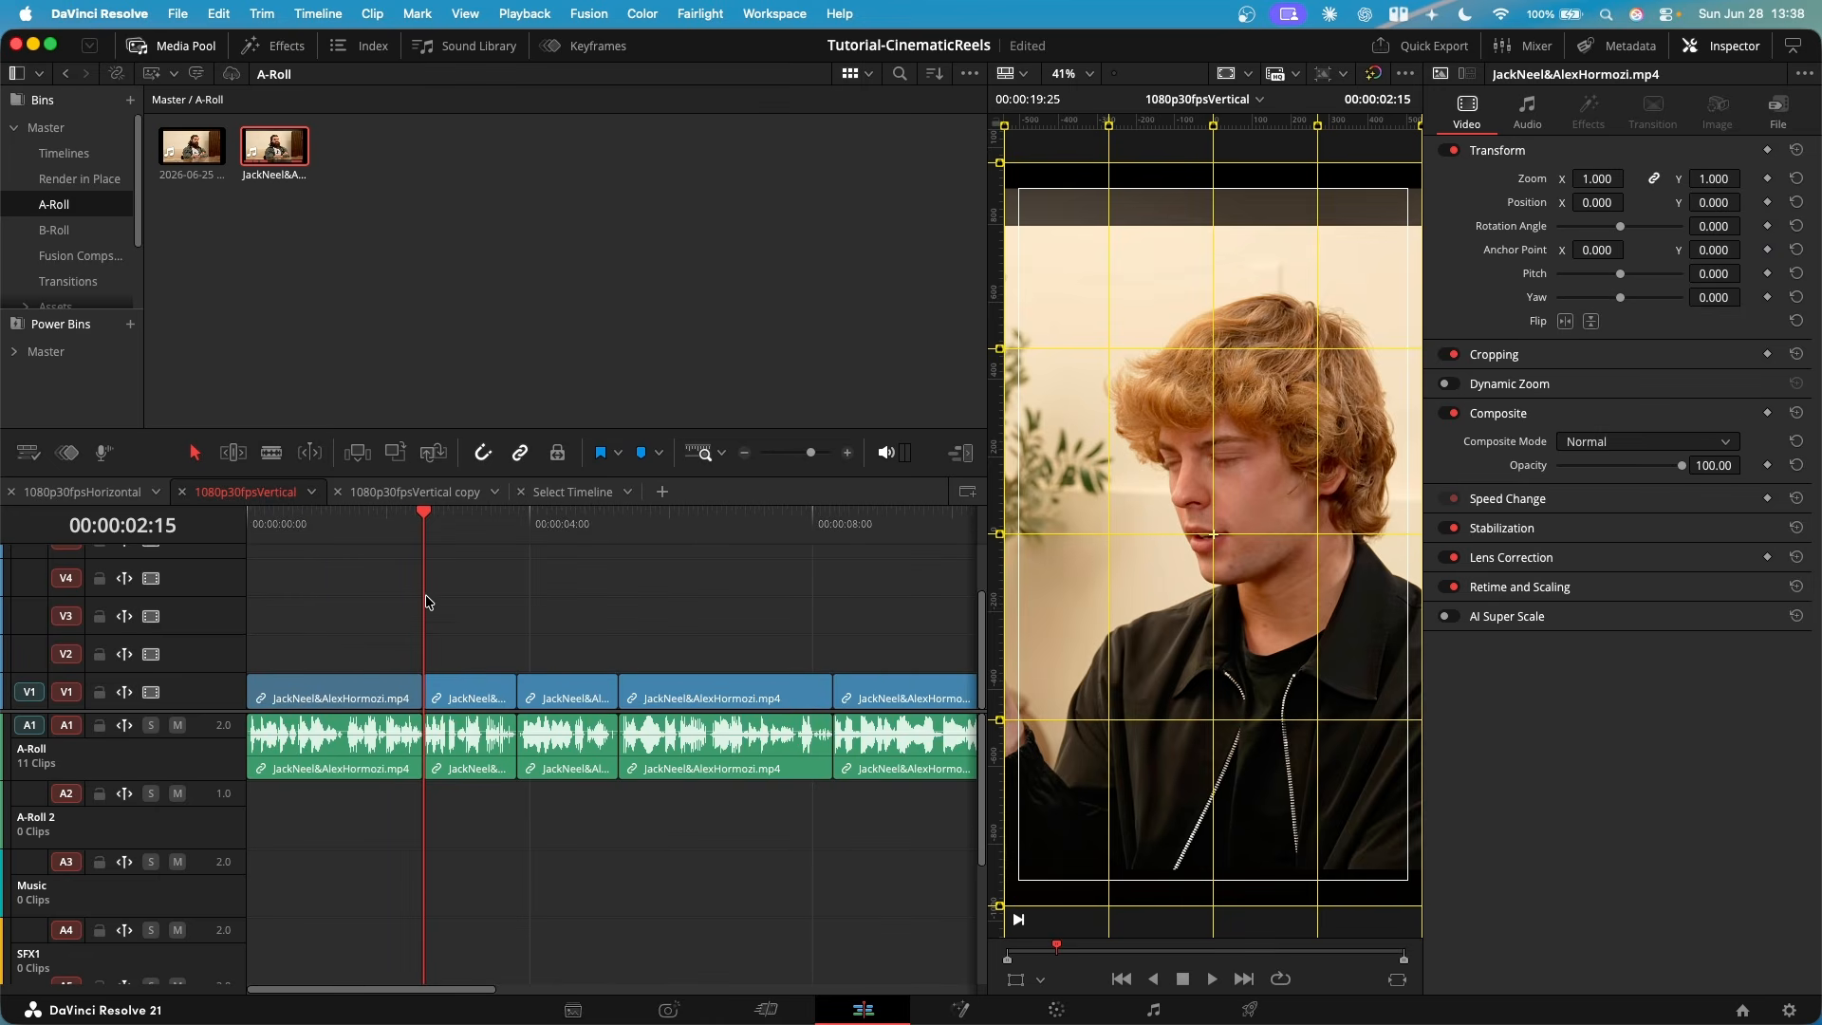
scroll(446, 650, "down", 3)
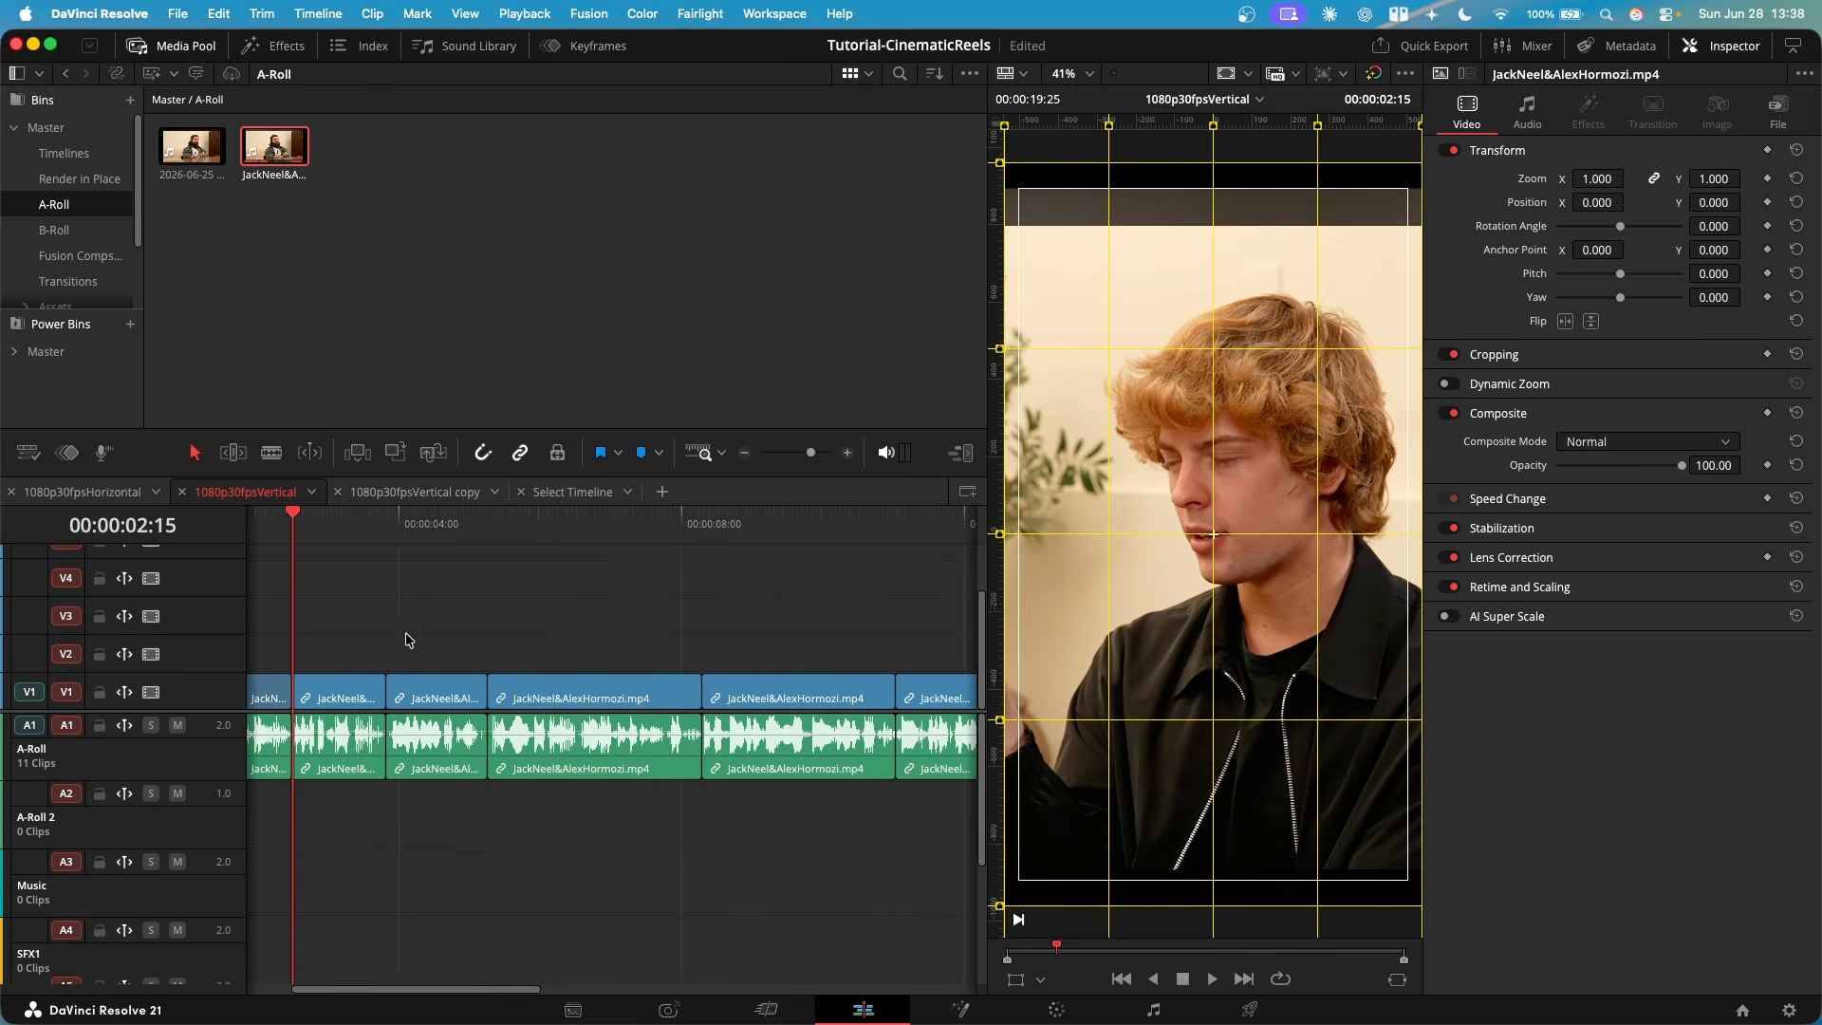
scroll(475, 607, "up", 3)
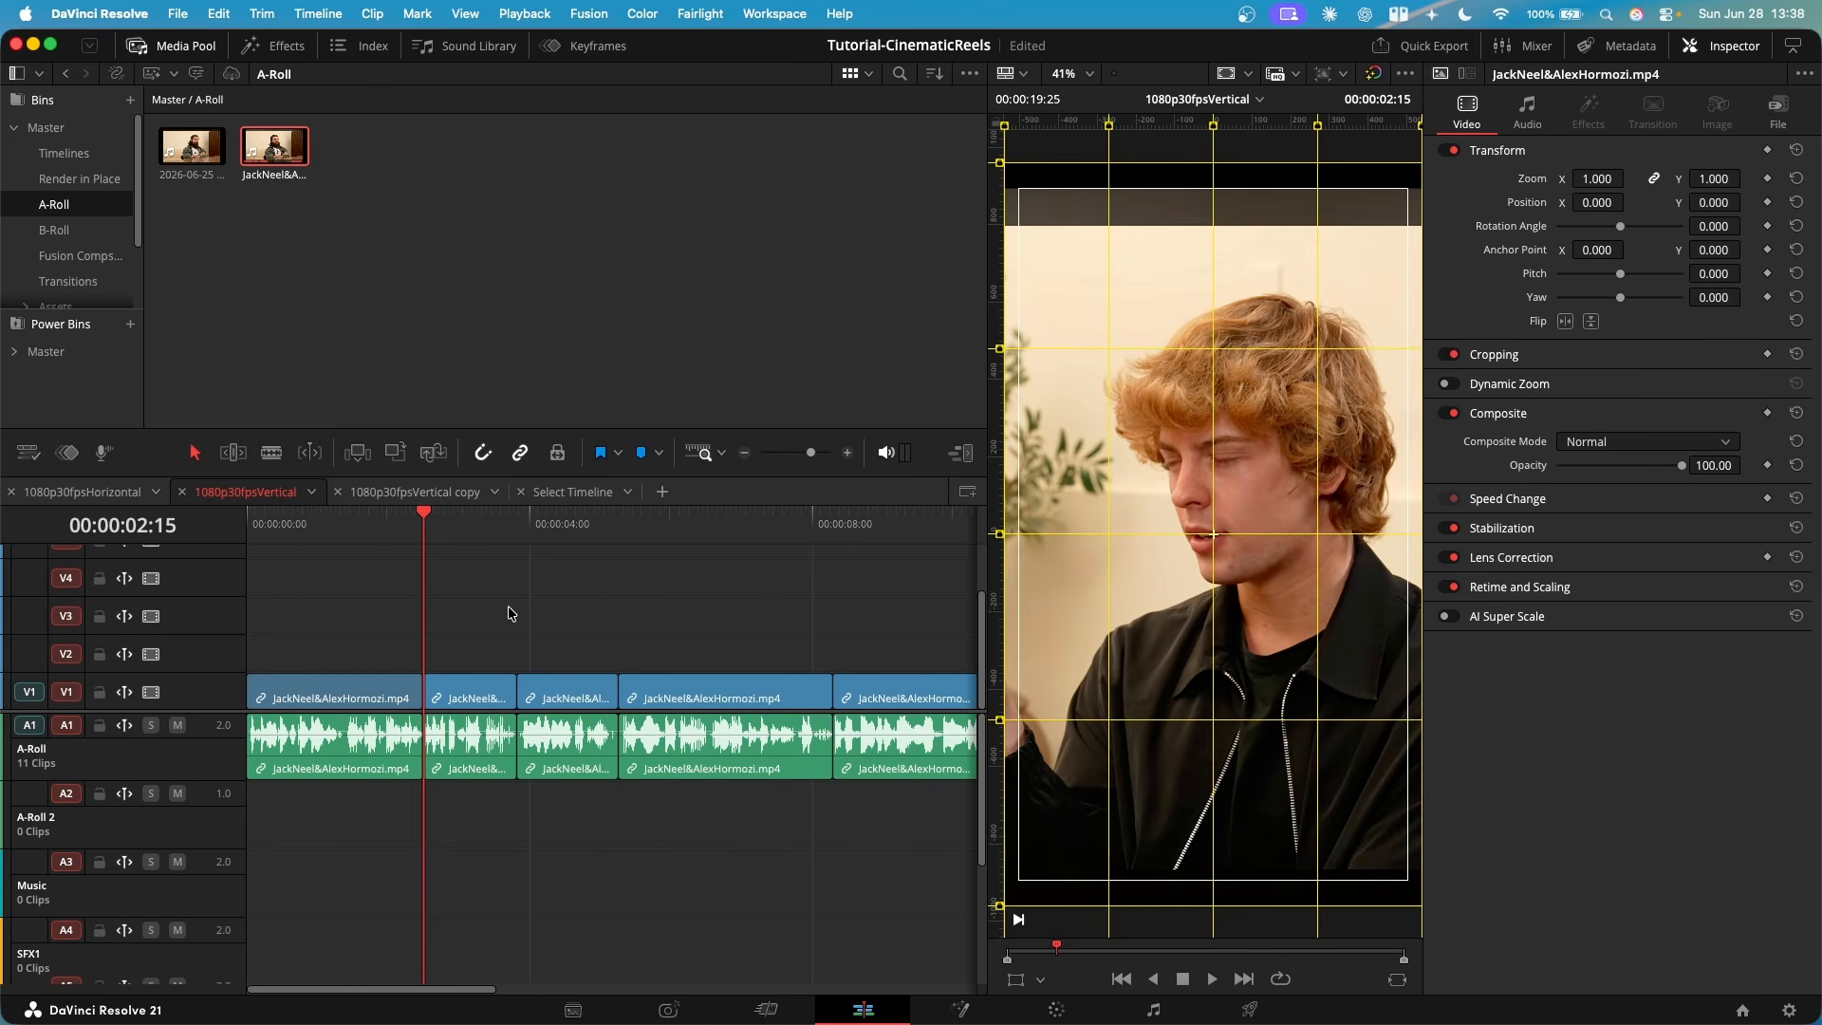
- Select all clips from the second one onward and paste the first clip's Zoom, Position, Scale X, Scale Y and Clip Color attributes onto them
key("alt+y")
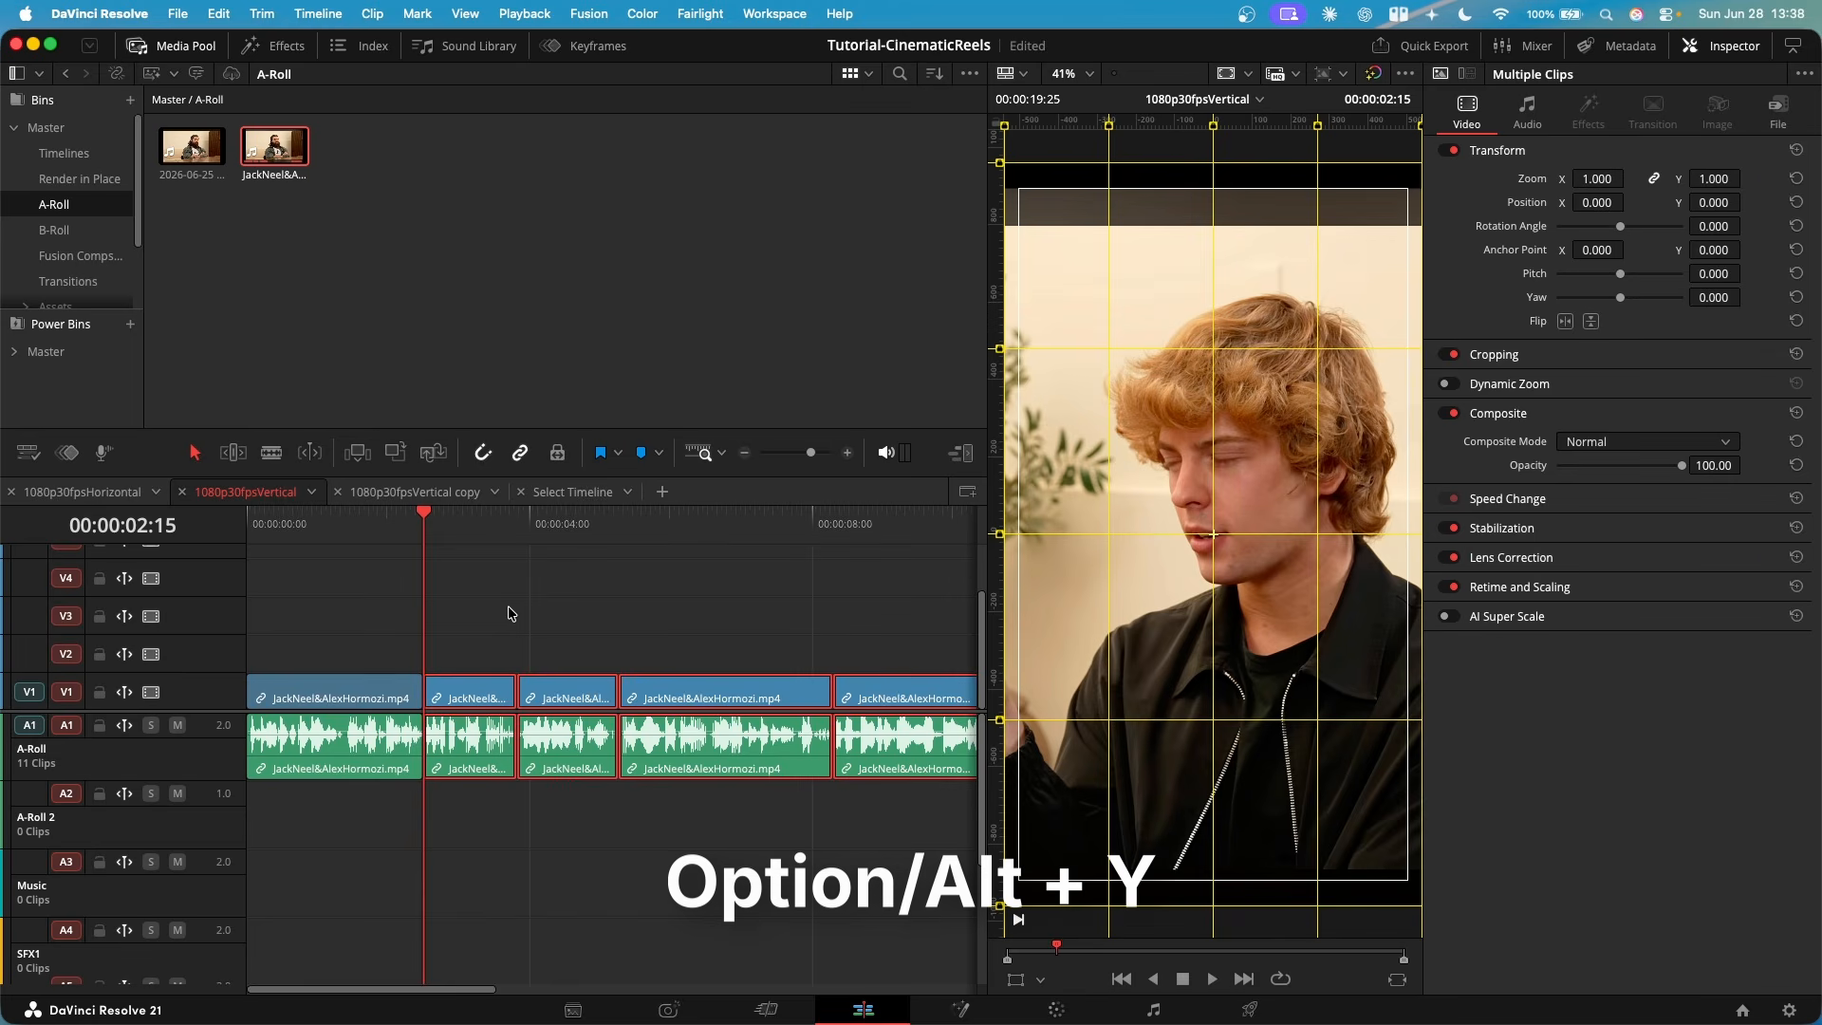
scroll(452, 626, "right", 3)
scroll(821, 680, "left", 3)
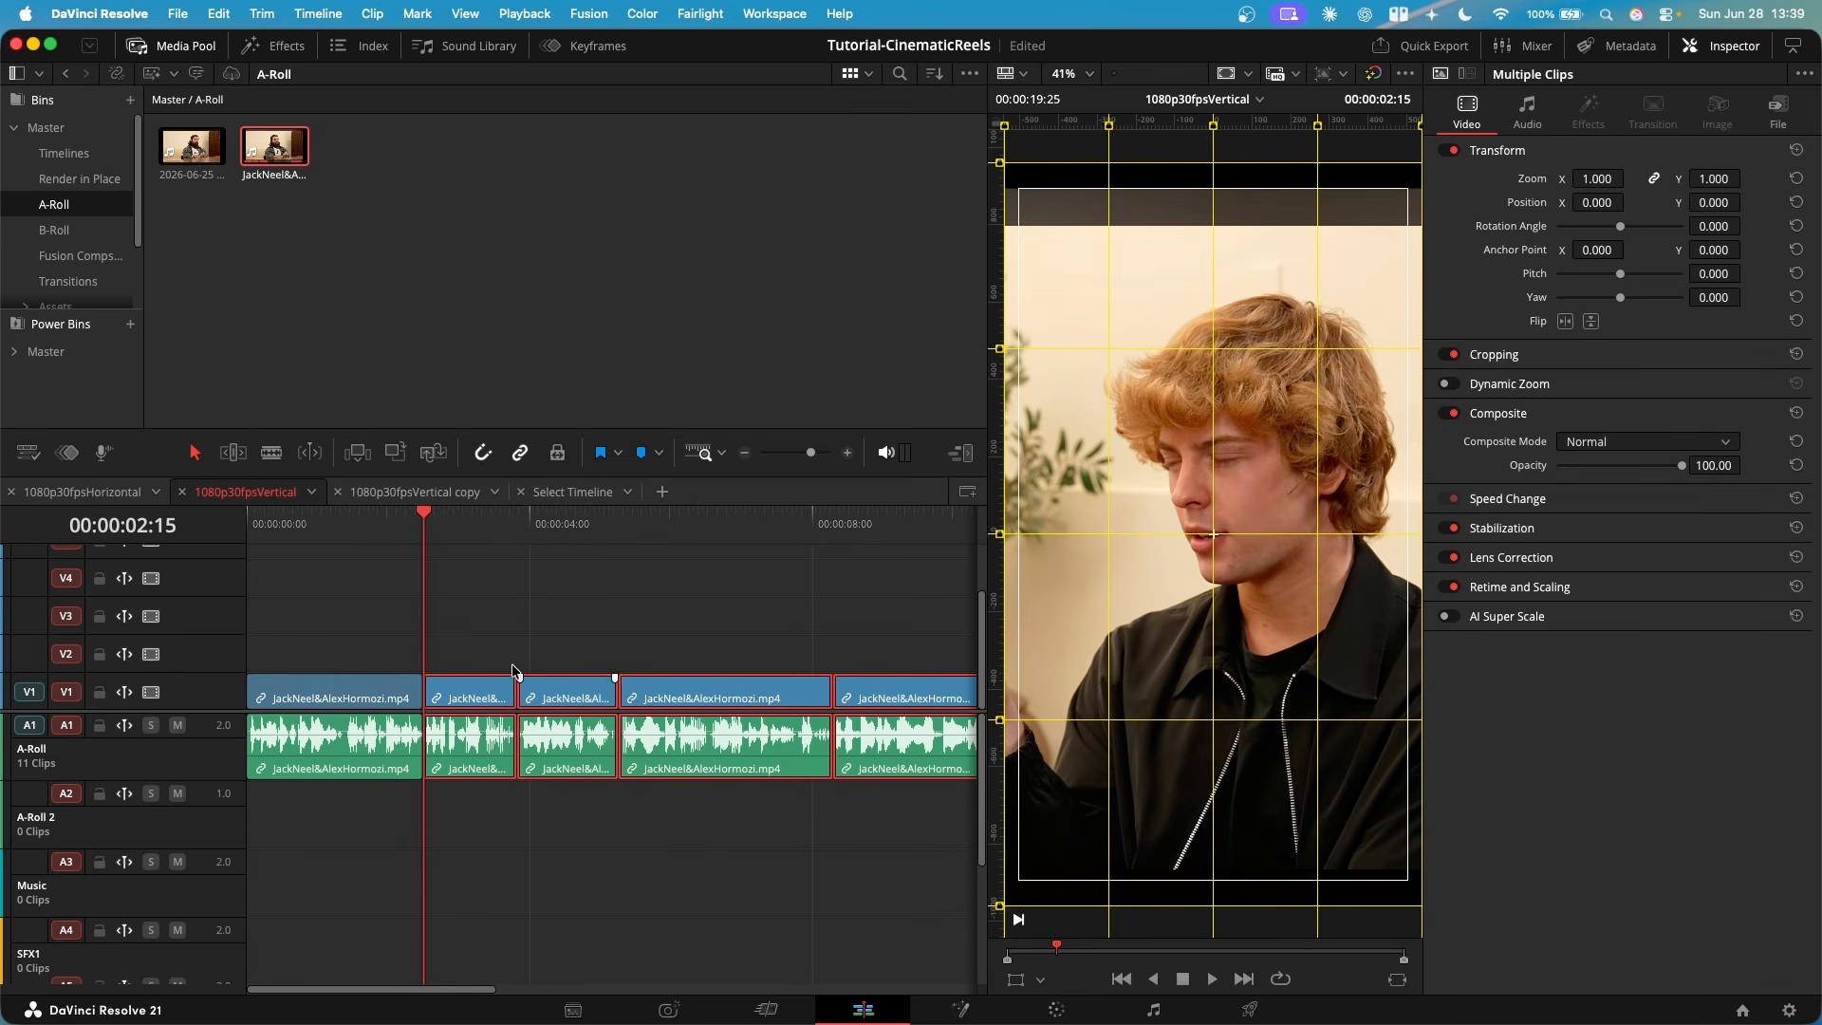
key("alt+v")
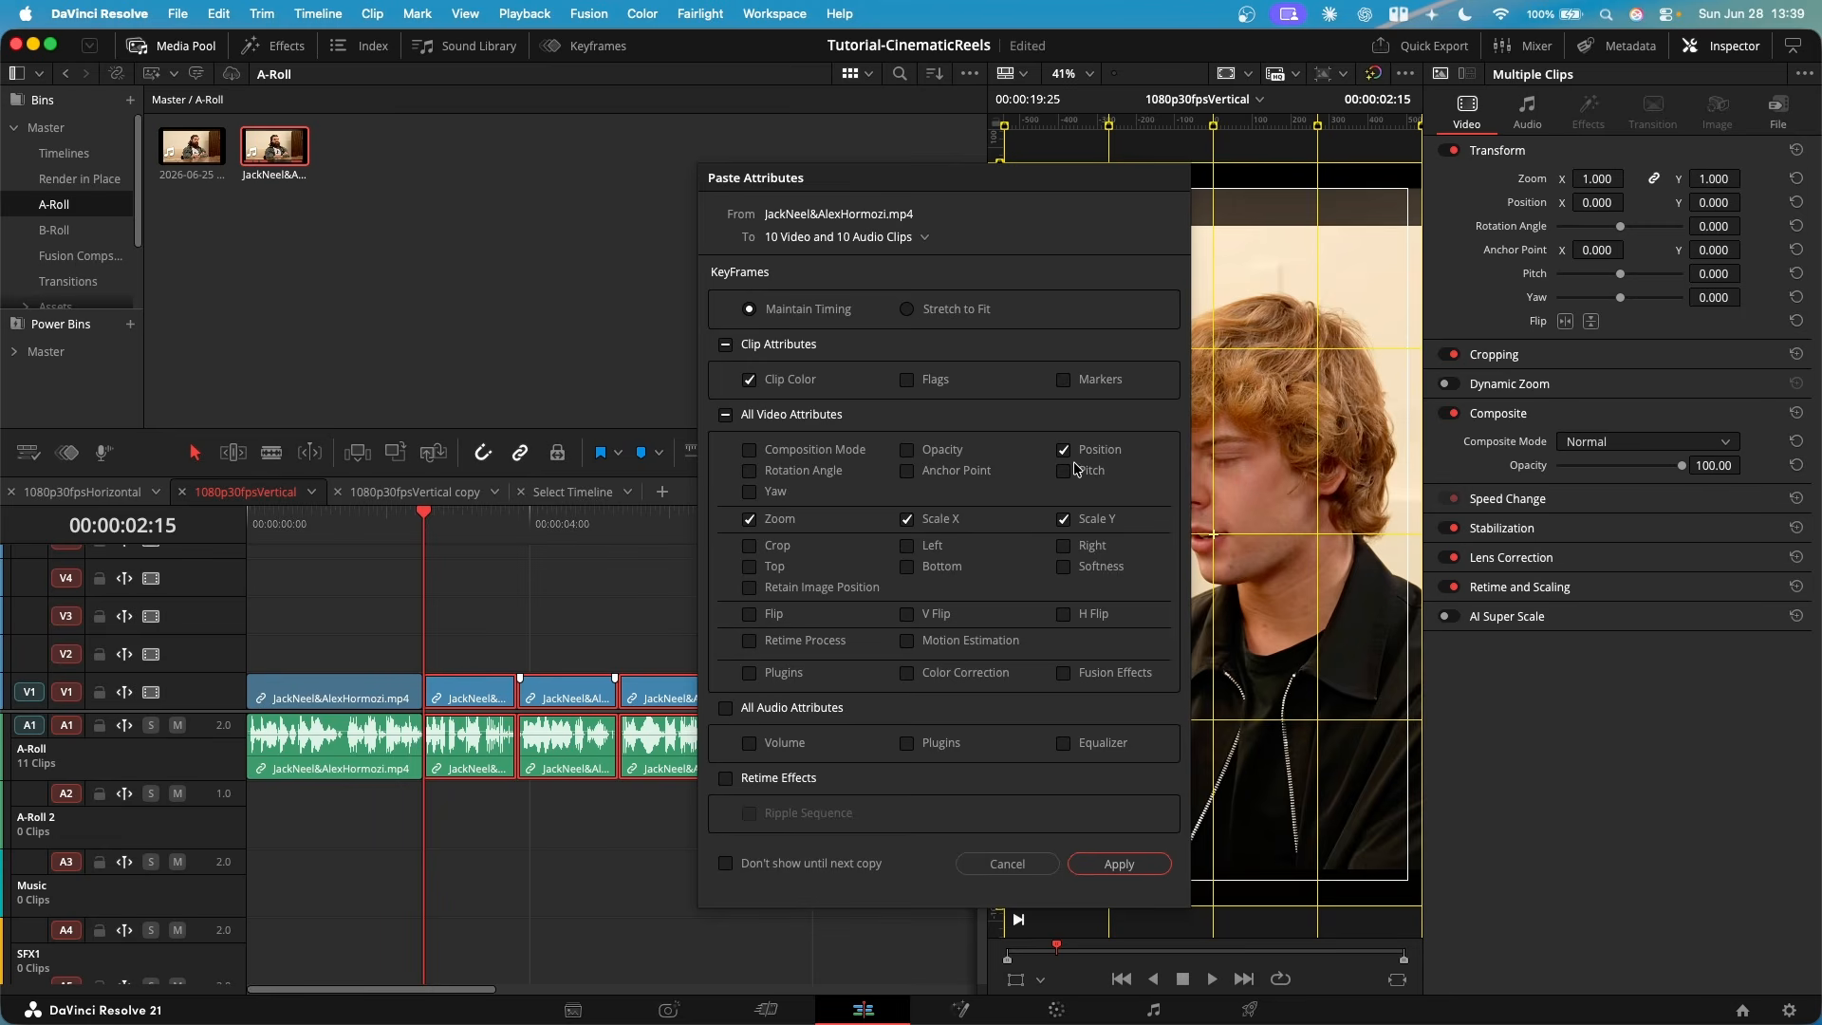
left_click(1112, 864)
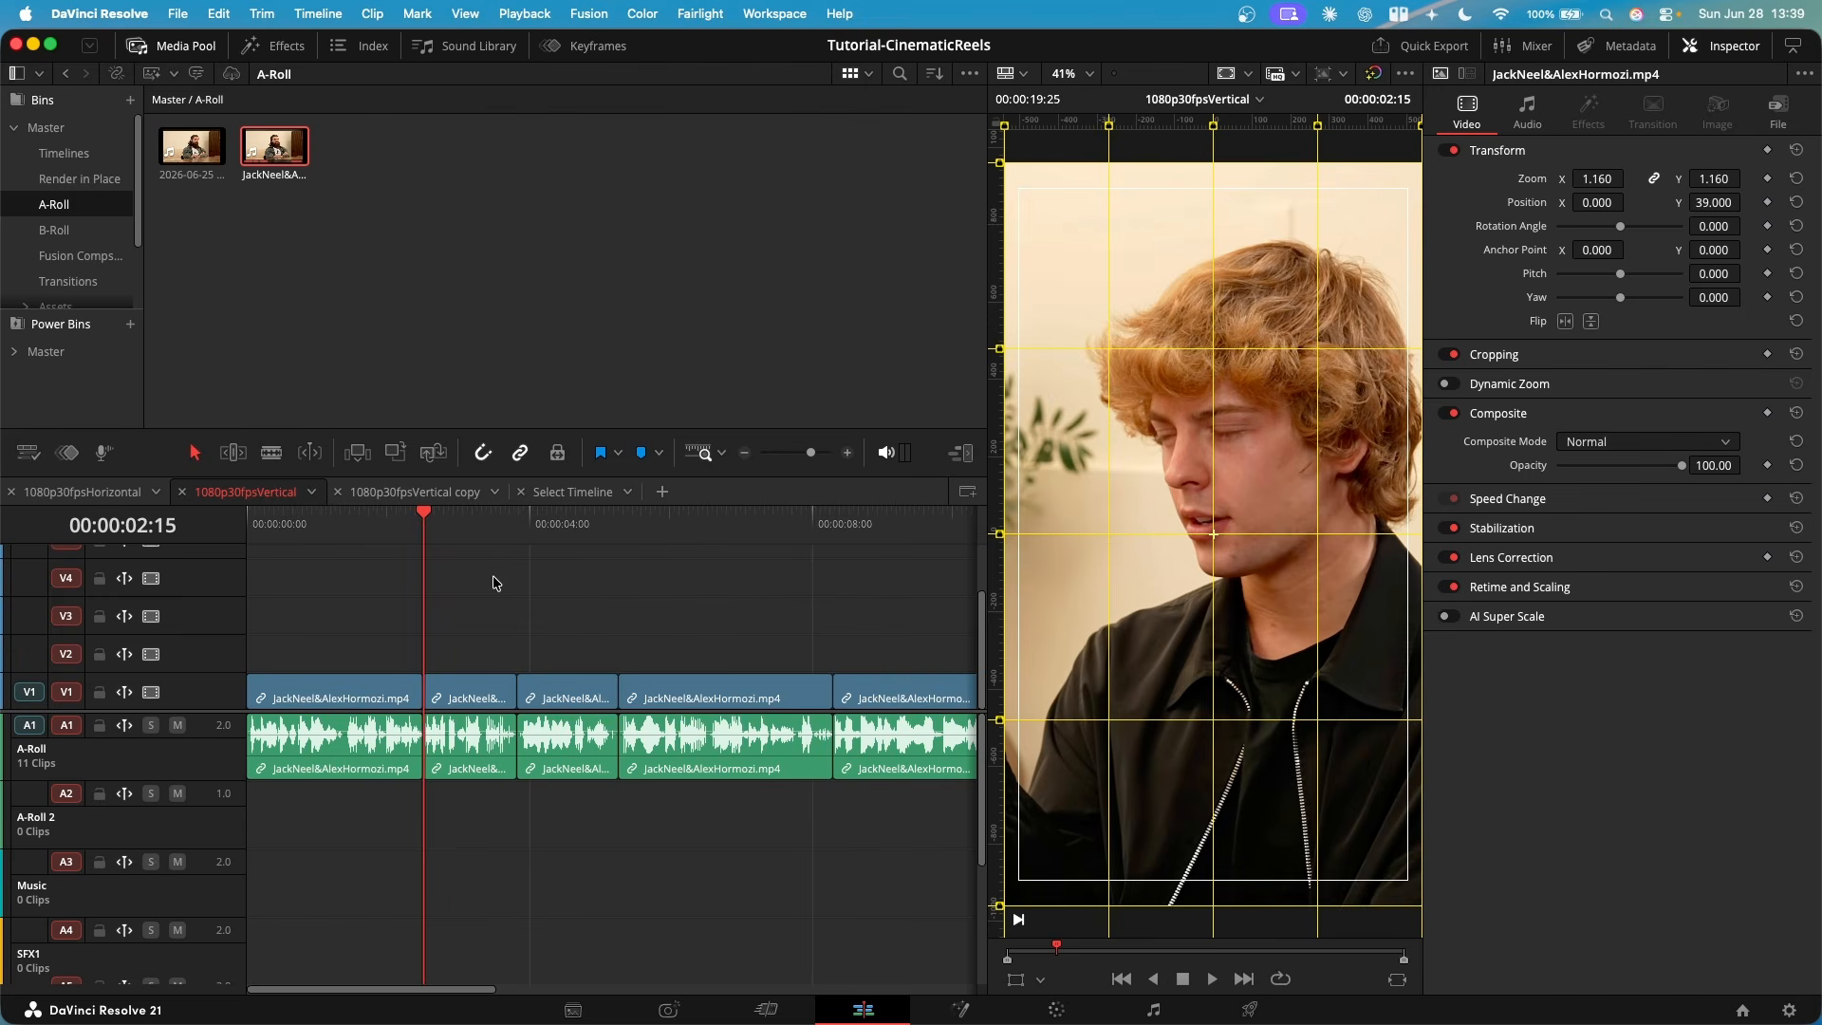
- Check the framing of the reframed clips across the whole timeline, then return to its start
key("super+minus")
left_click(545, 583)
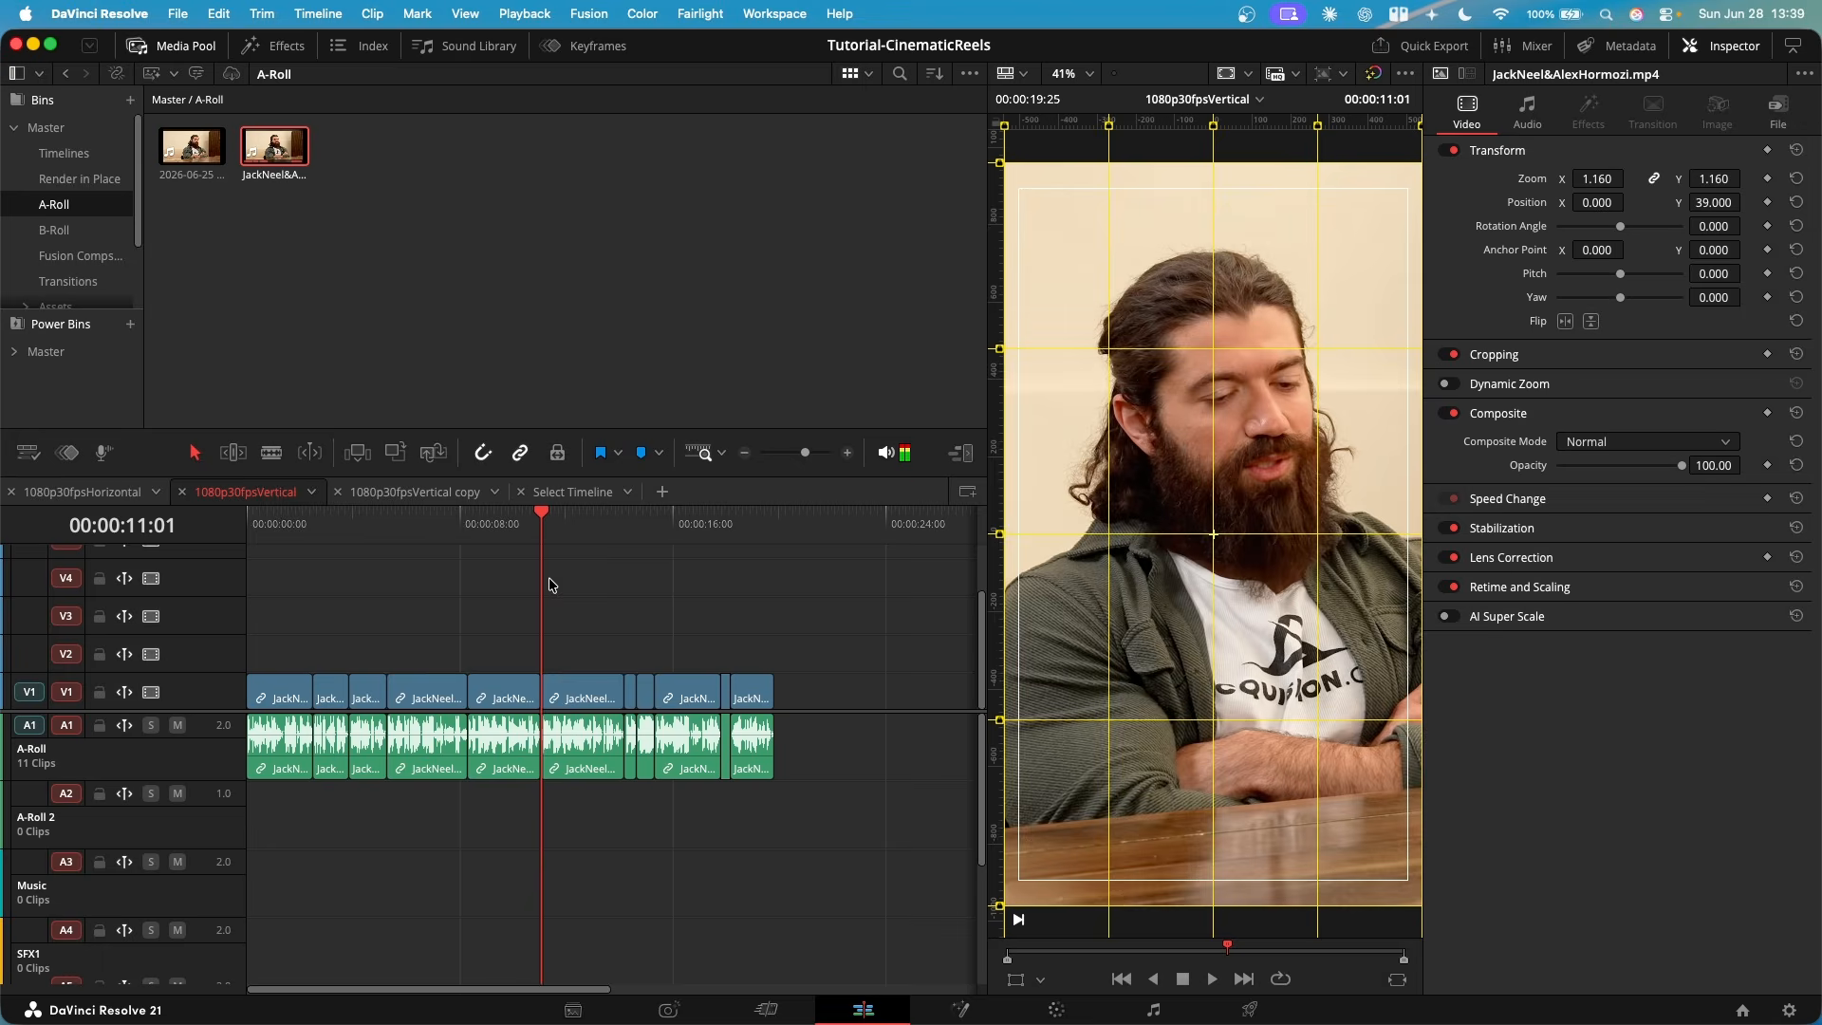
left_click(706, 583)
left_click(748, 587)
left_click(437, 604)
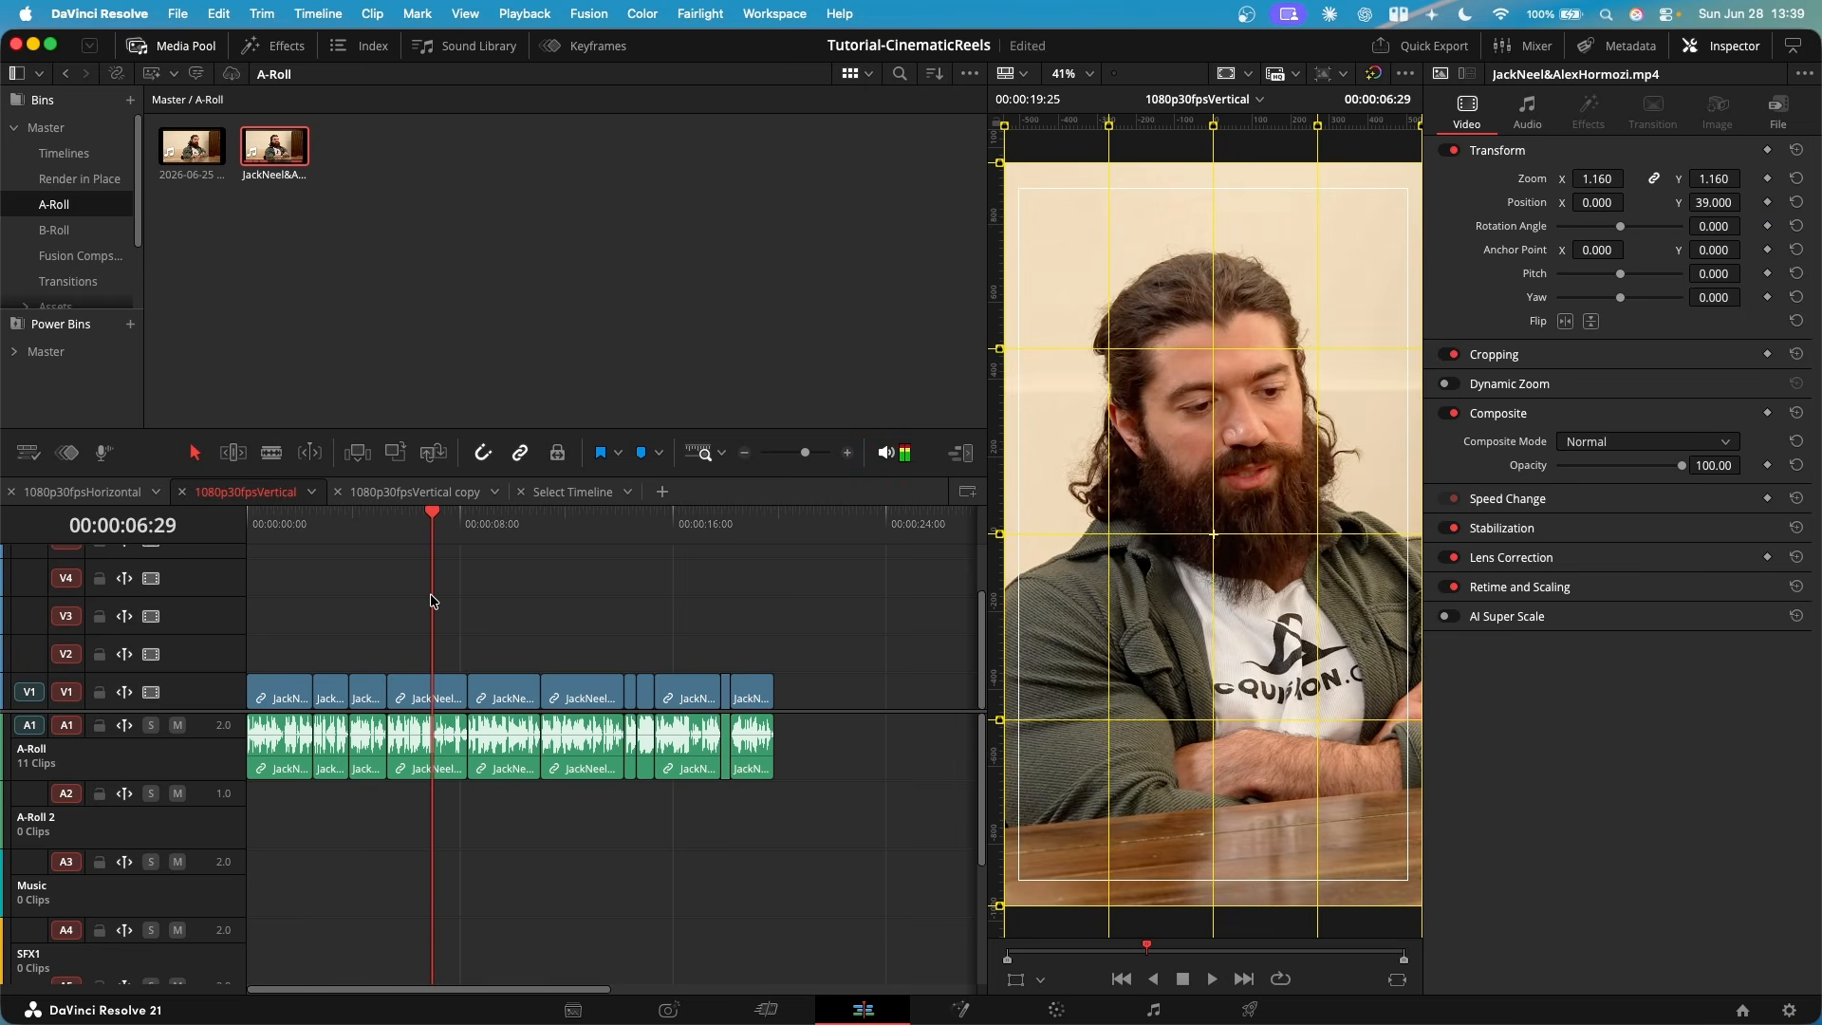
key("super+equal")
key("super+equal")
key("Home")
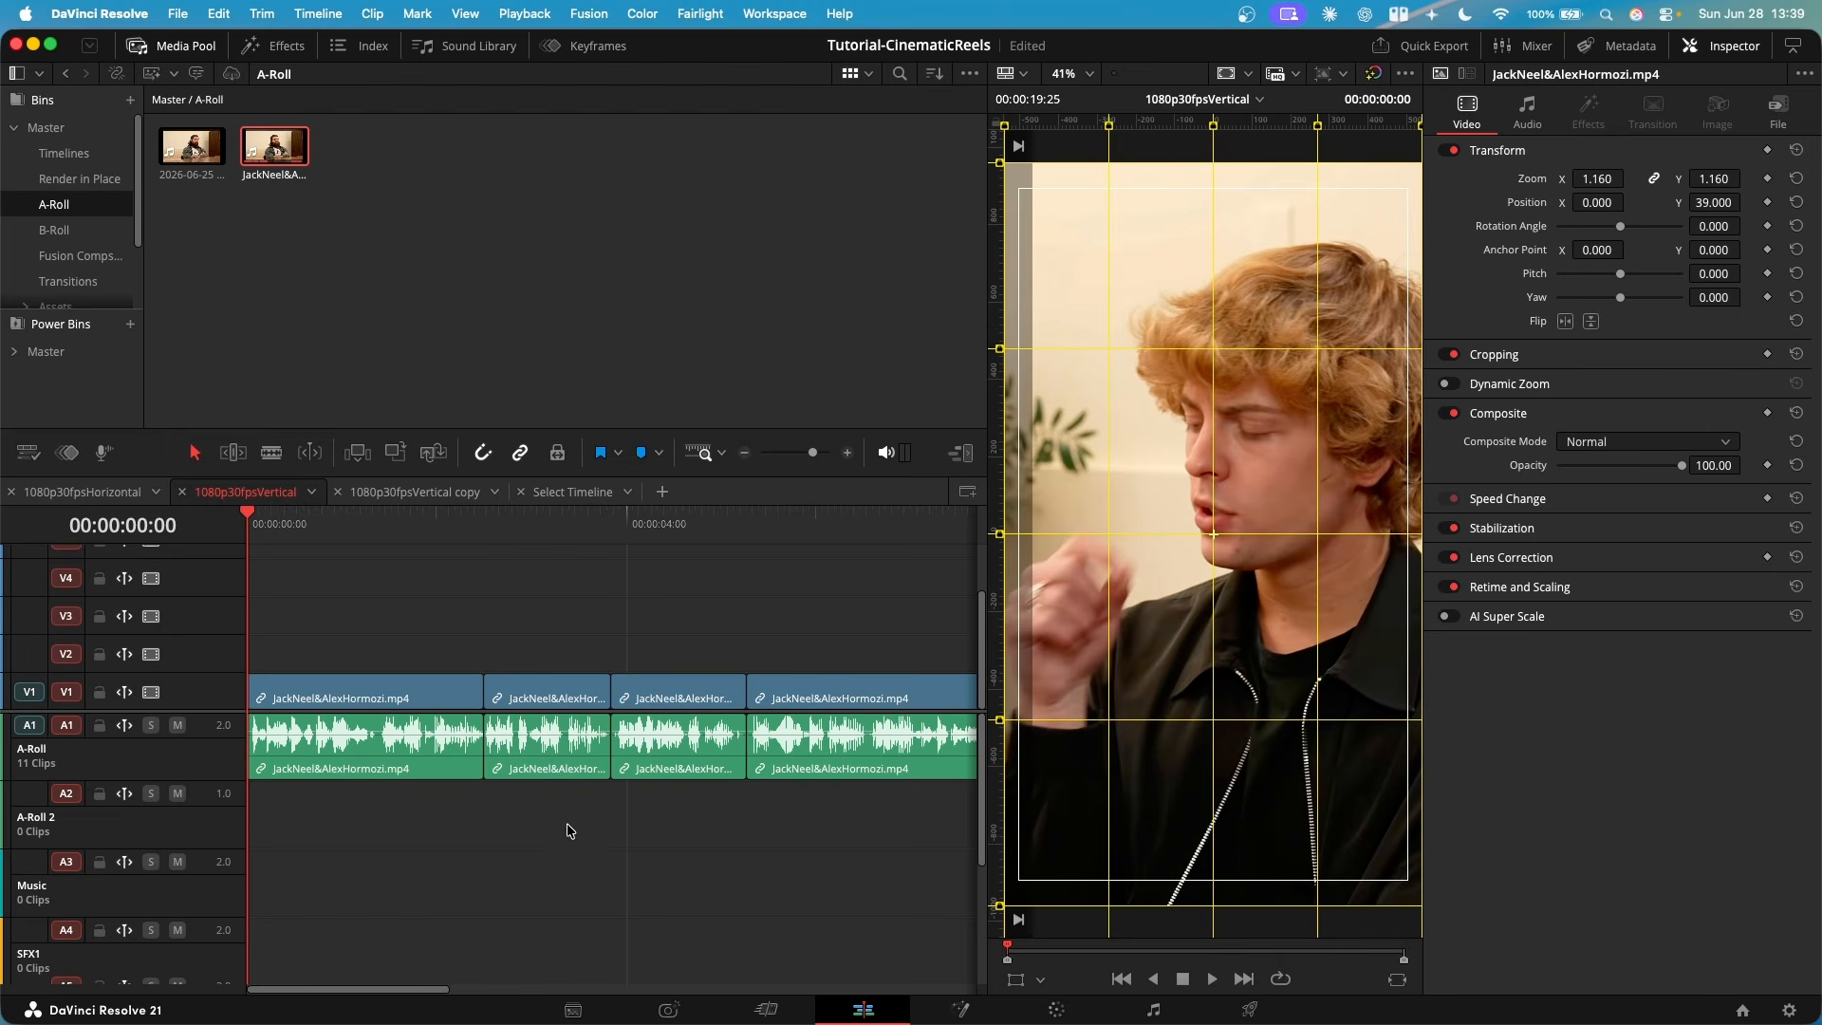
left_click_drag(1170, 608, 1208, 631)
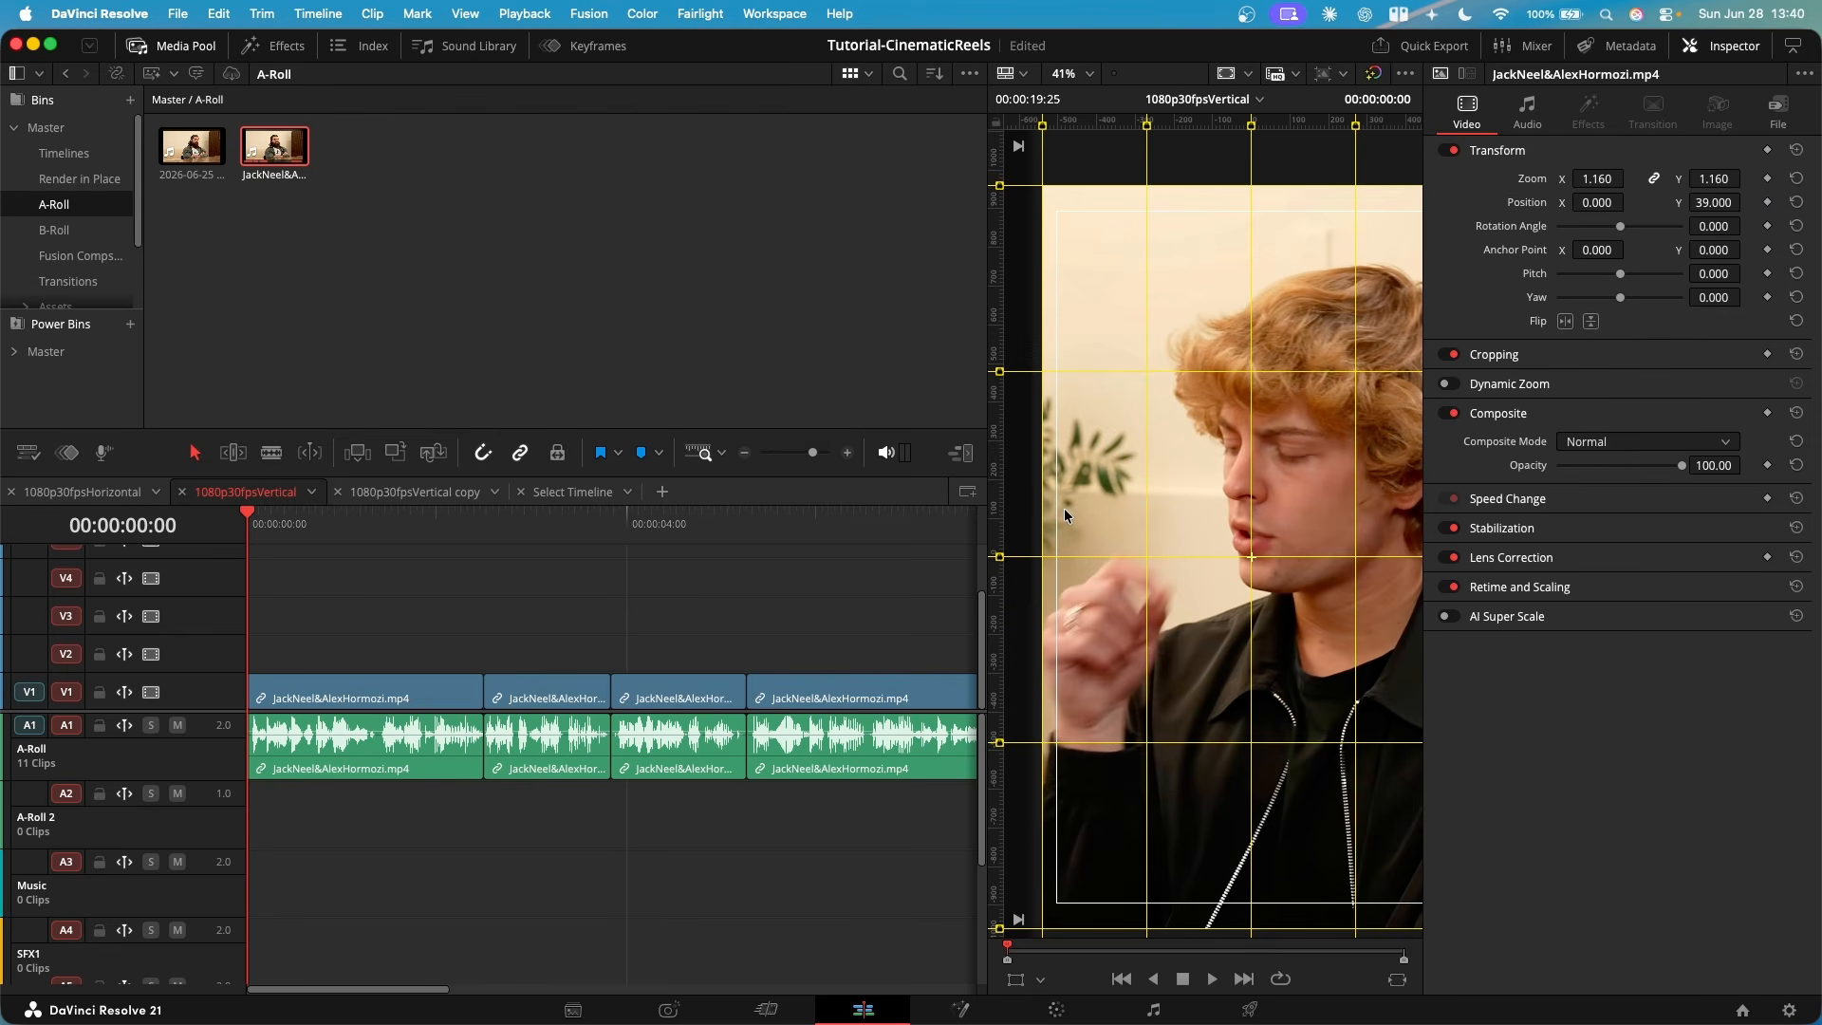
left_click_drag(1169, 734, 1158, 714)
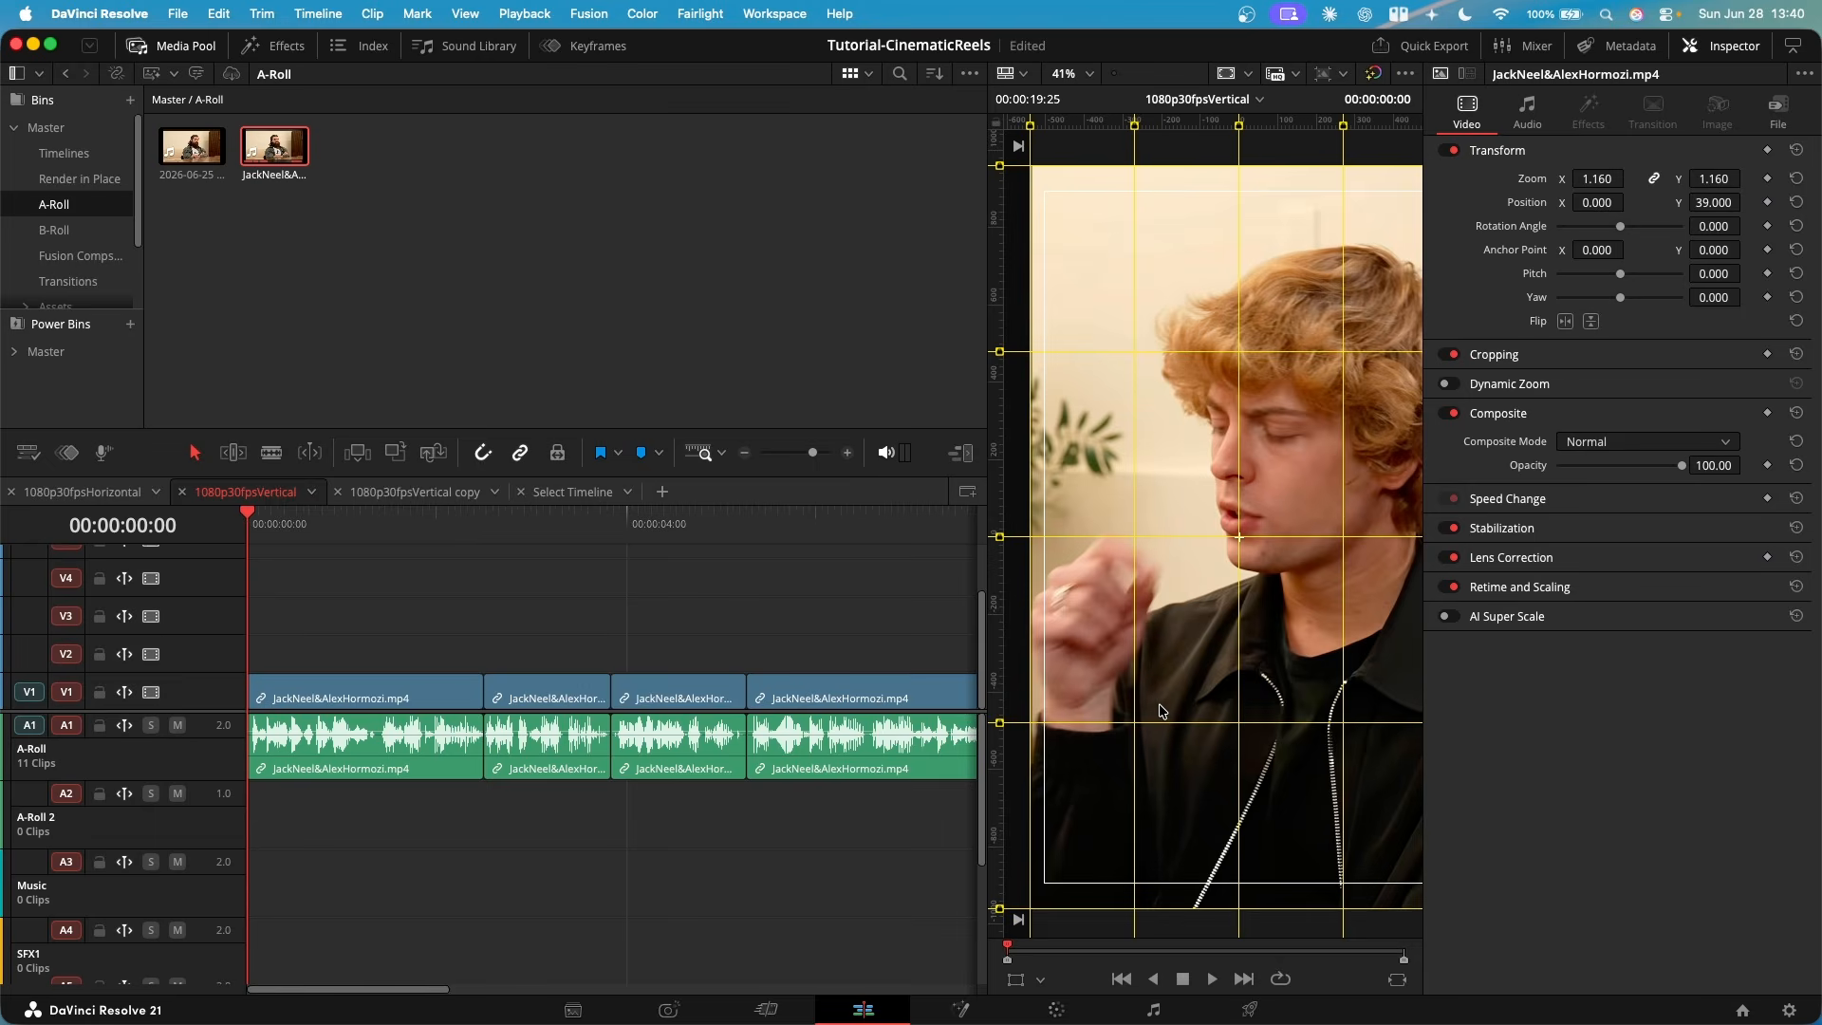
key("shift+z")
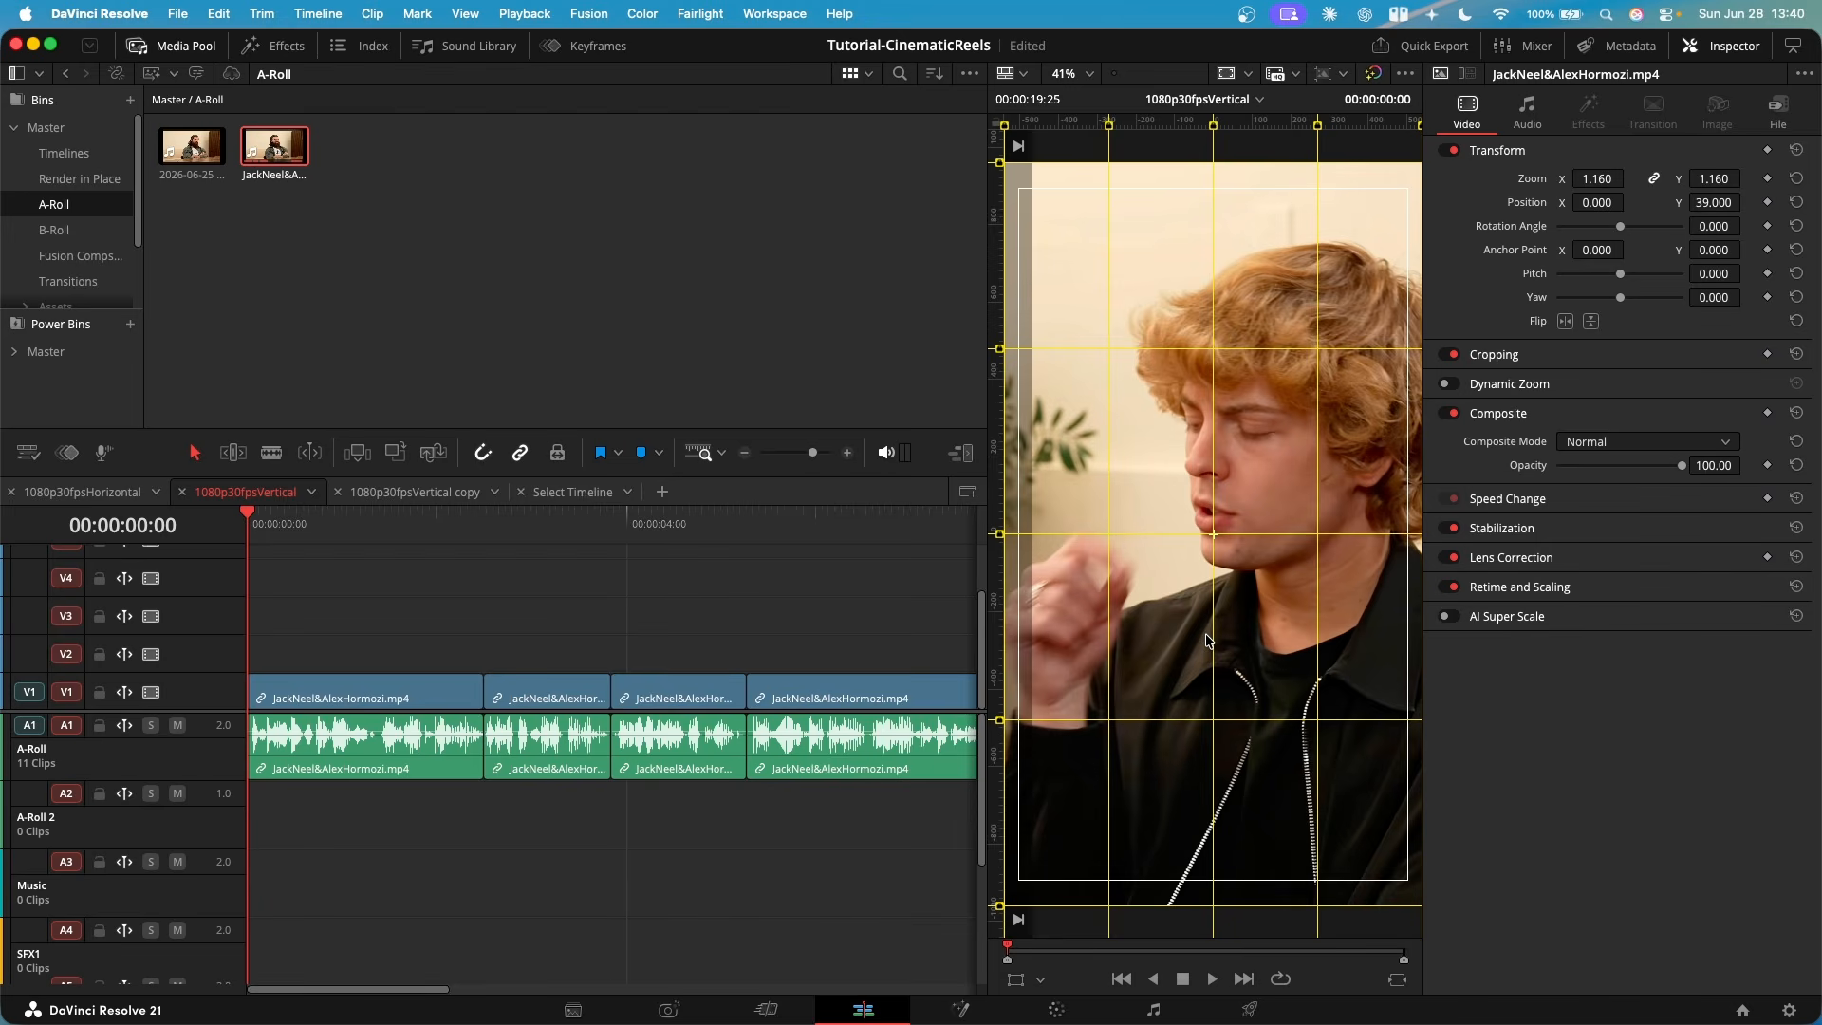
- Select only the audio of the clip at 00:00:04:00 and move it down to the A-Roll 2 track
scroll(411, 643, "down", 8)
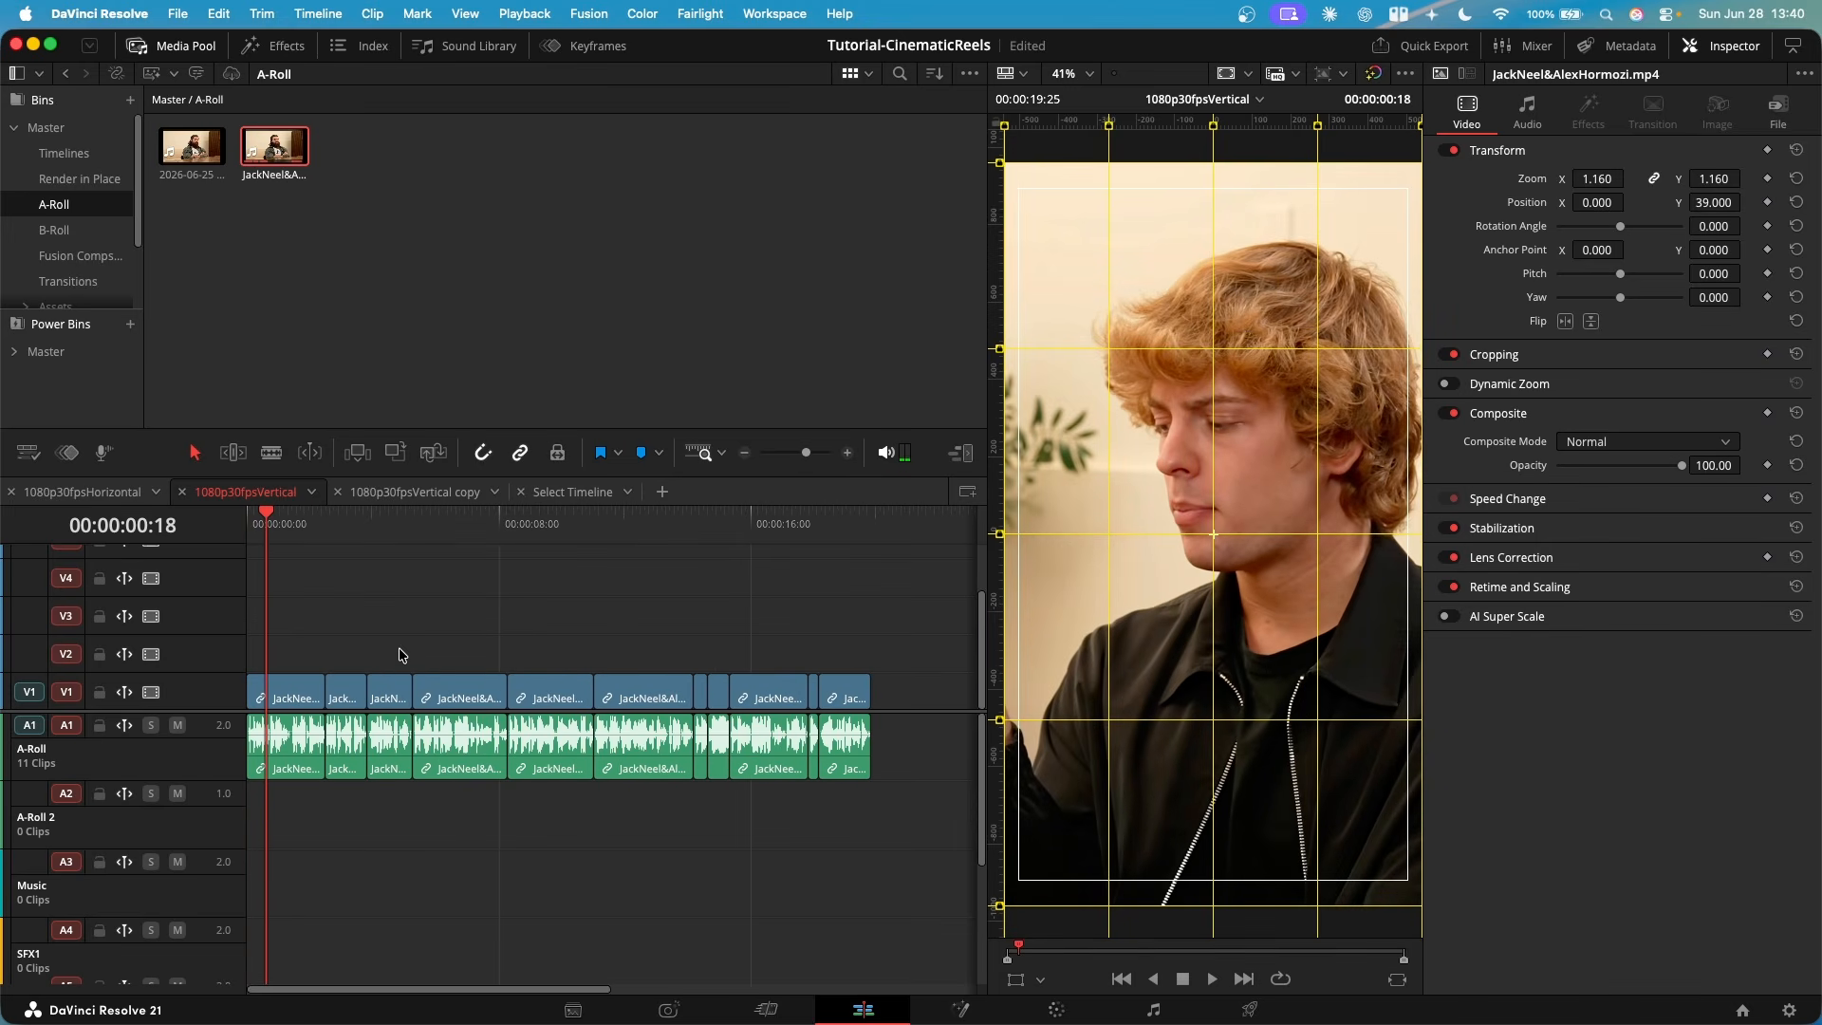
scroll(403, 660, "up", 4)
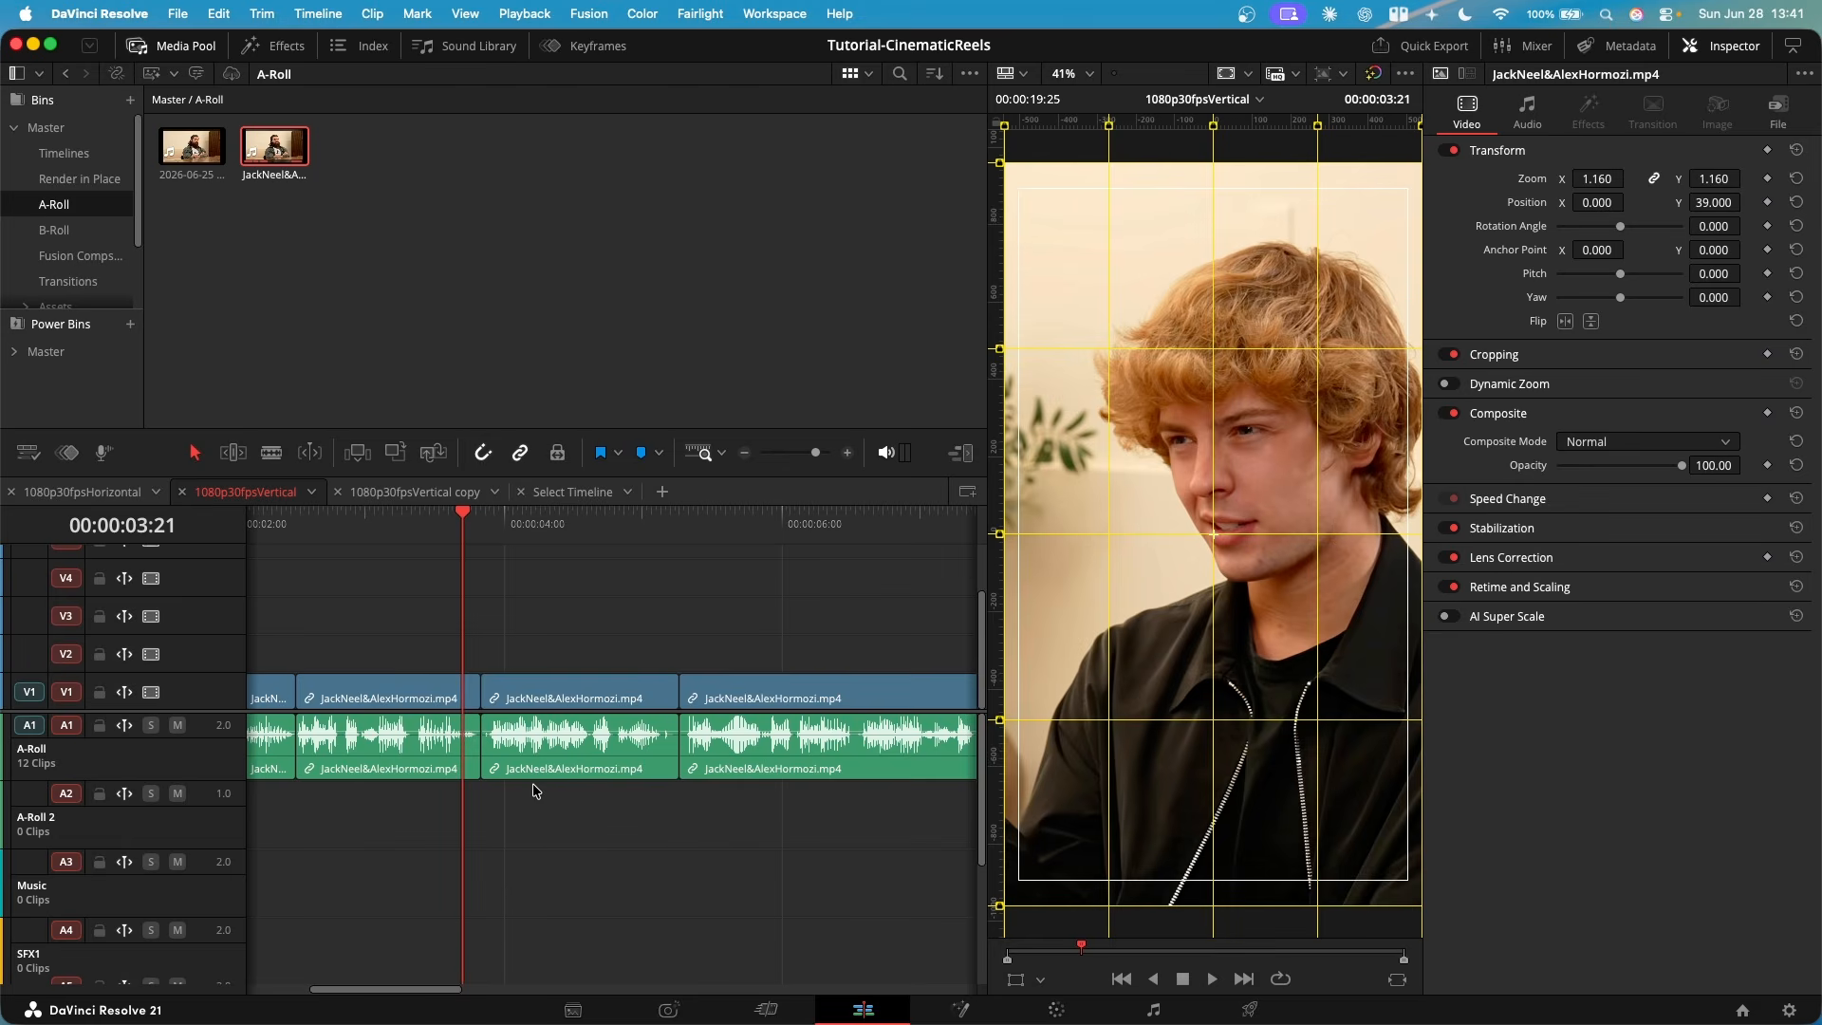
left_click(507, 525)
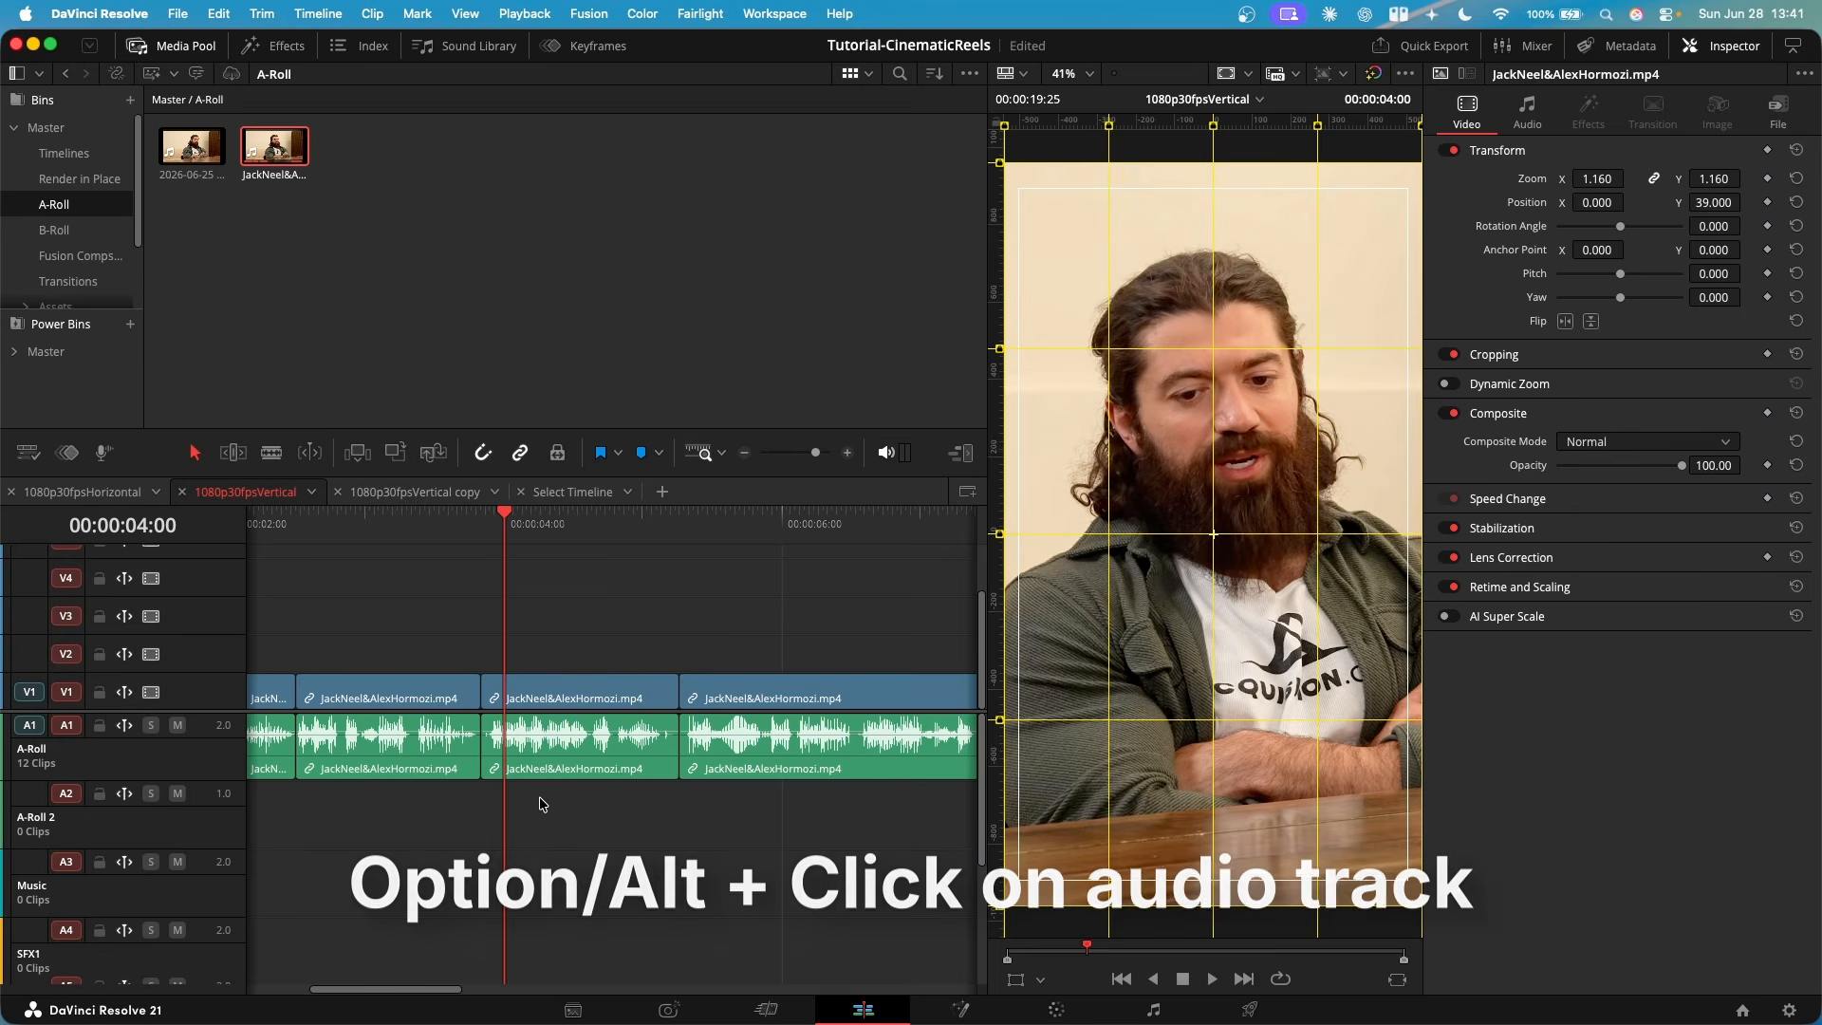
left_click(566, 756, "alt")
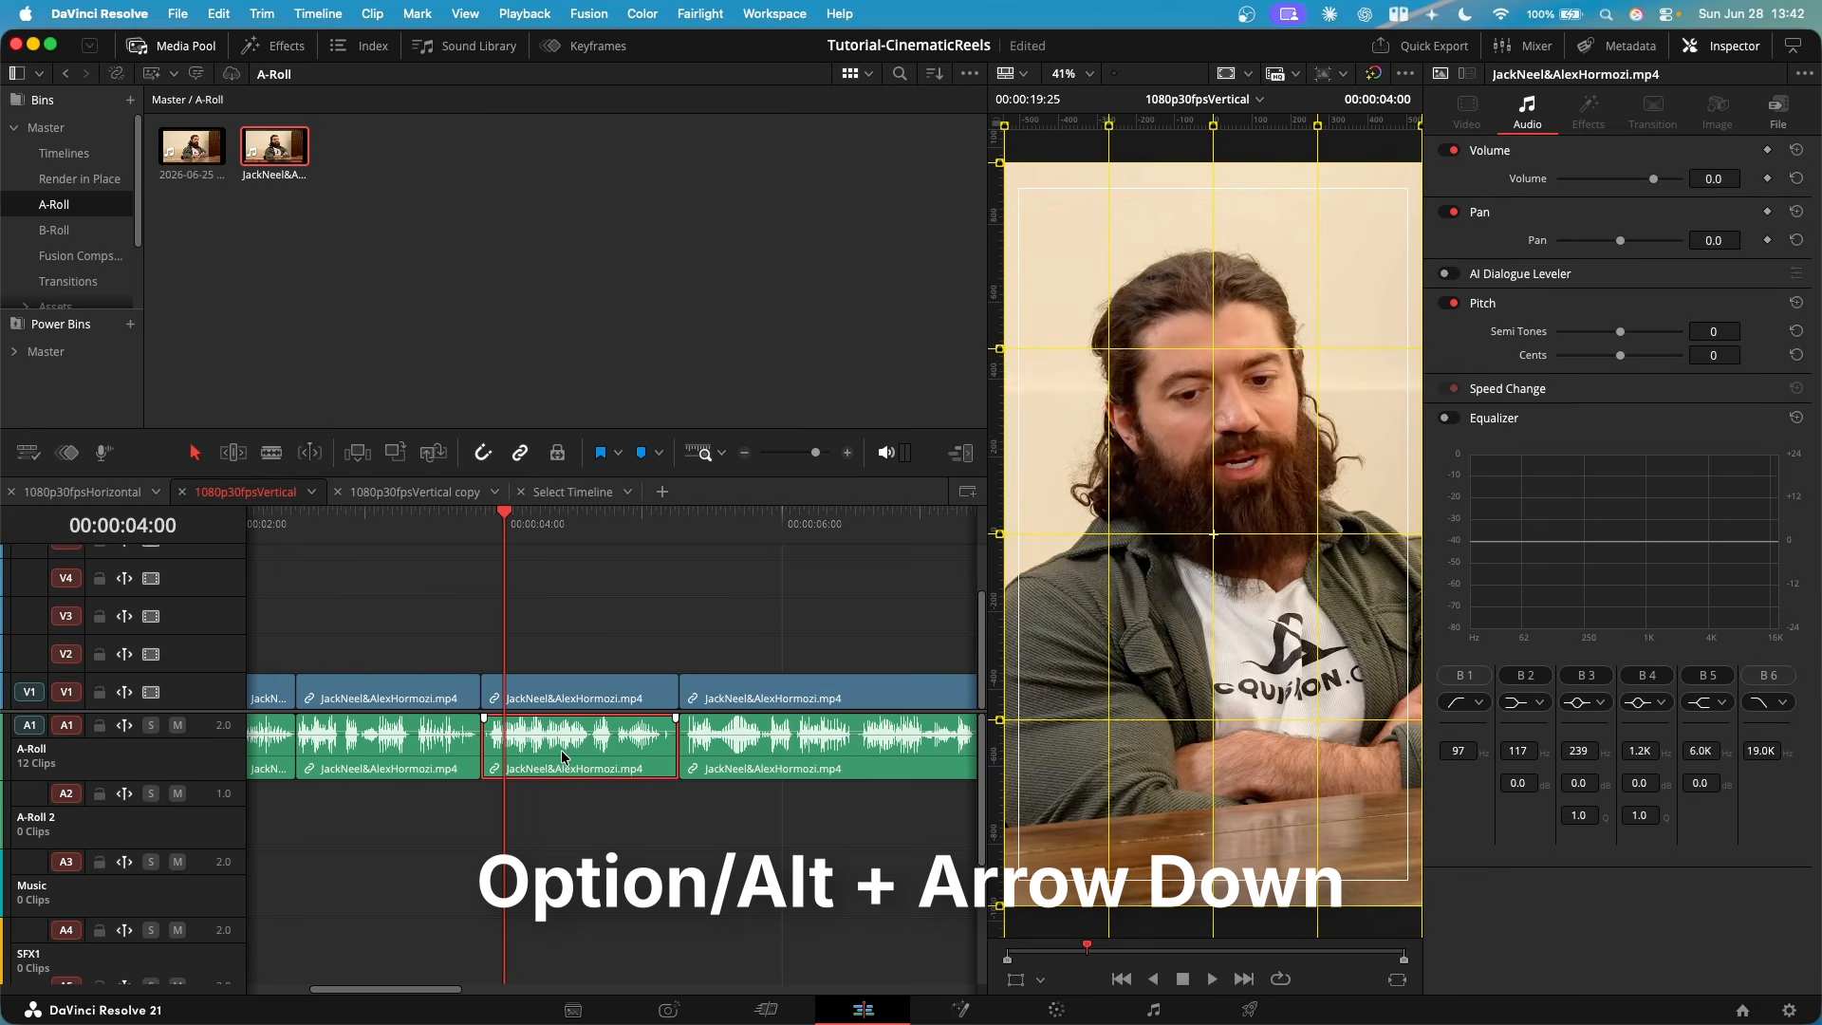
key("alt+Down")
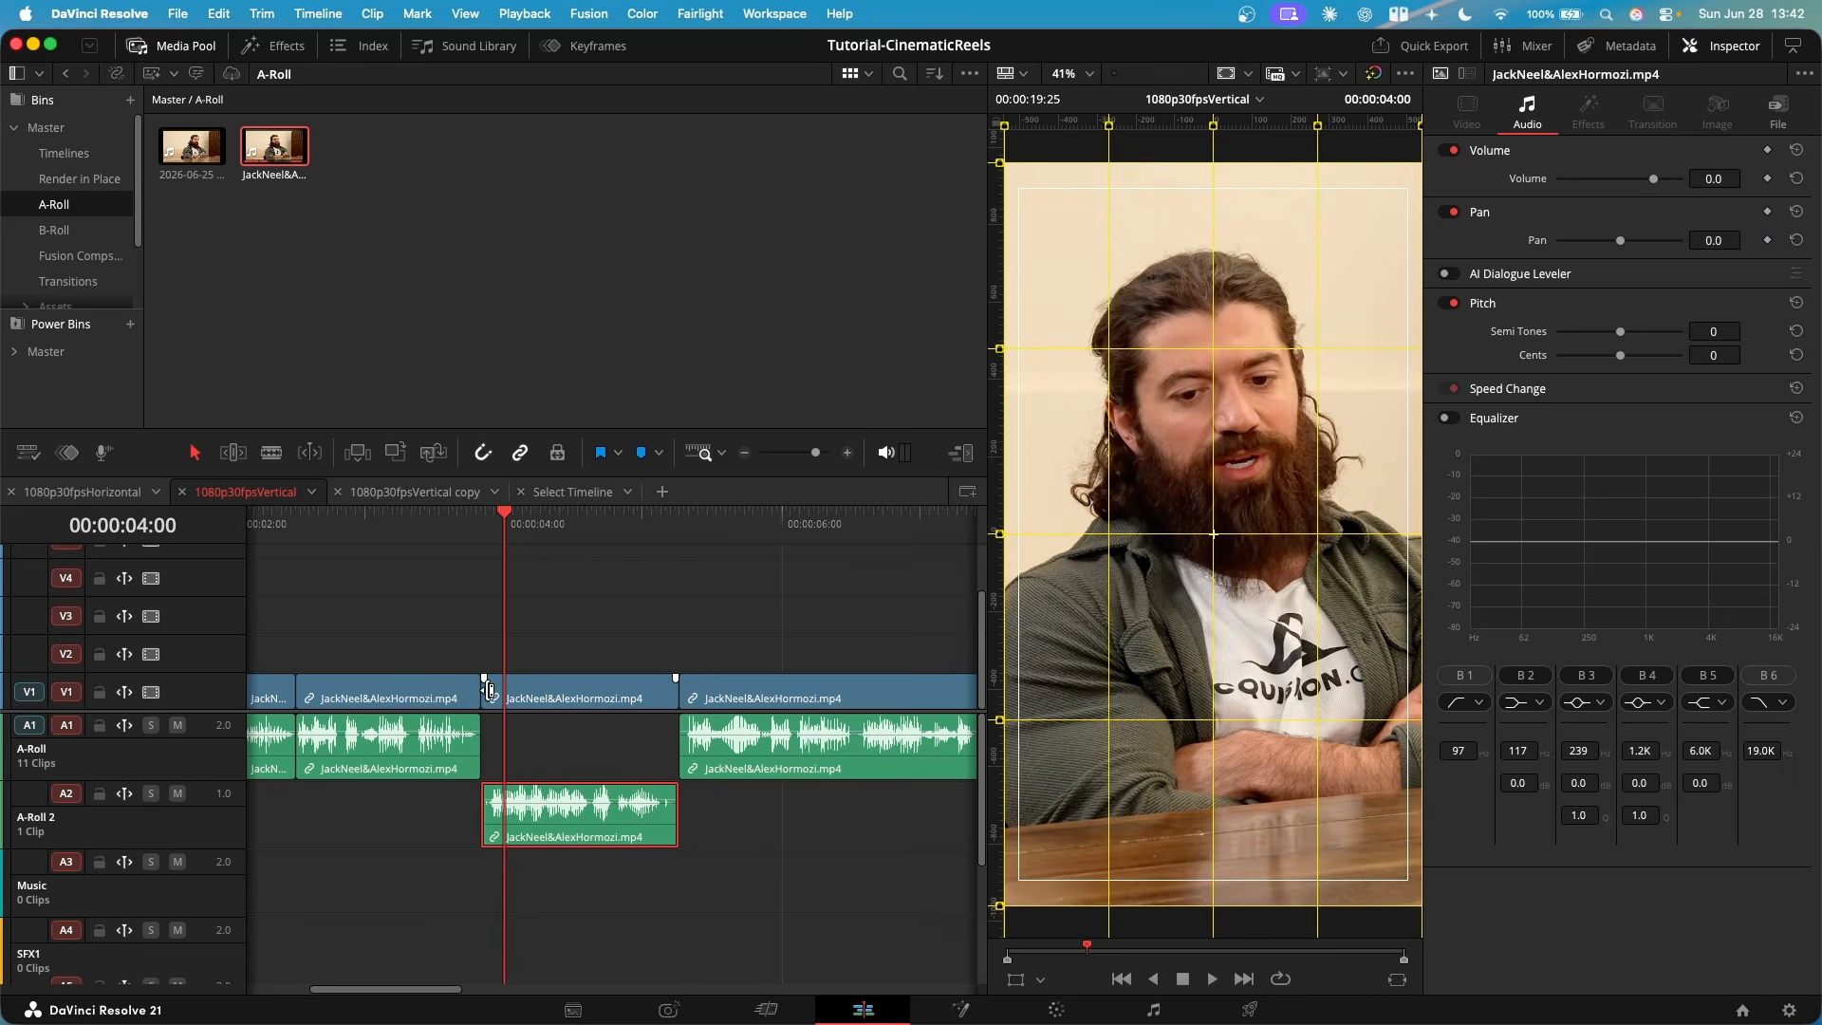
- Ripple-trim about 5 frames off the start of the fourth clip's video so its A-Roll 2 audio begins under the previous clip
left_click_drag(489, 691, 510, 689)
scroll(494, 702, "up", 2)
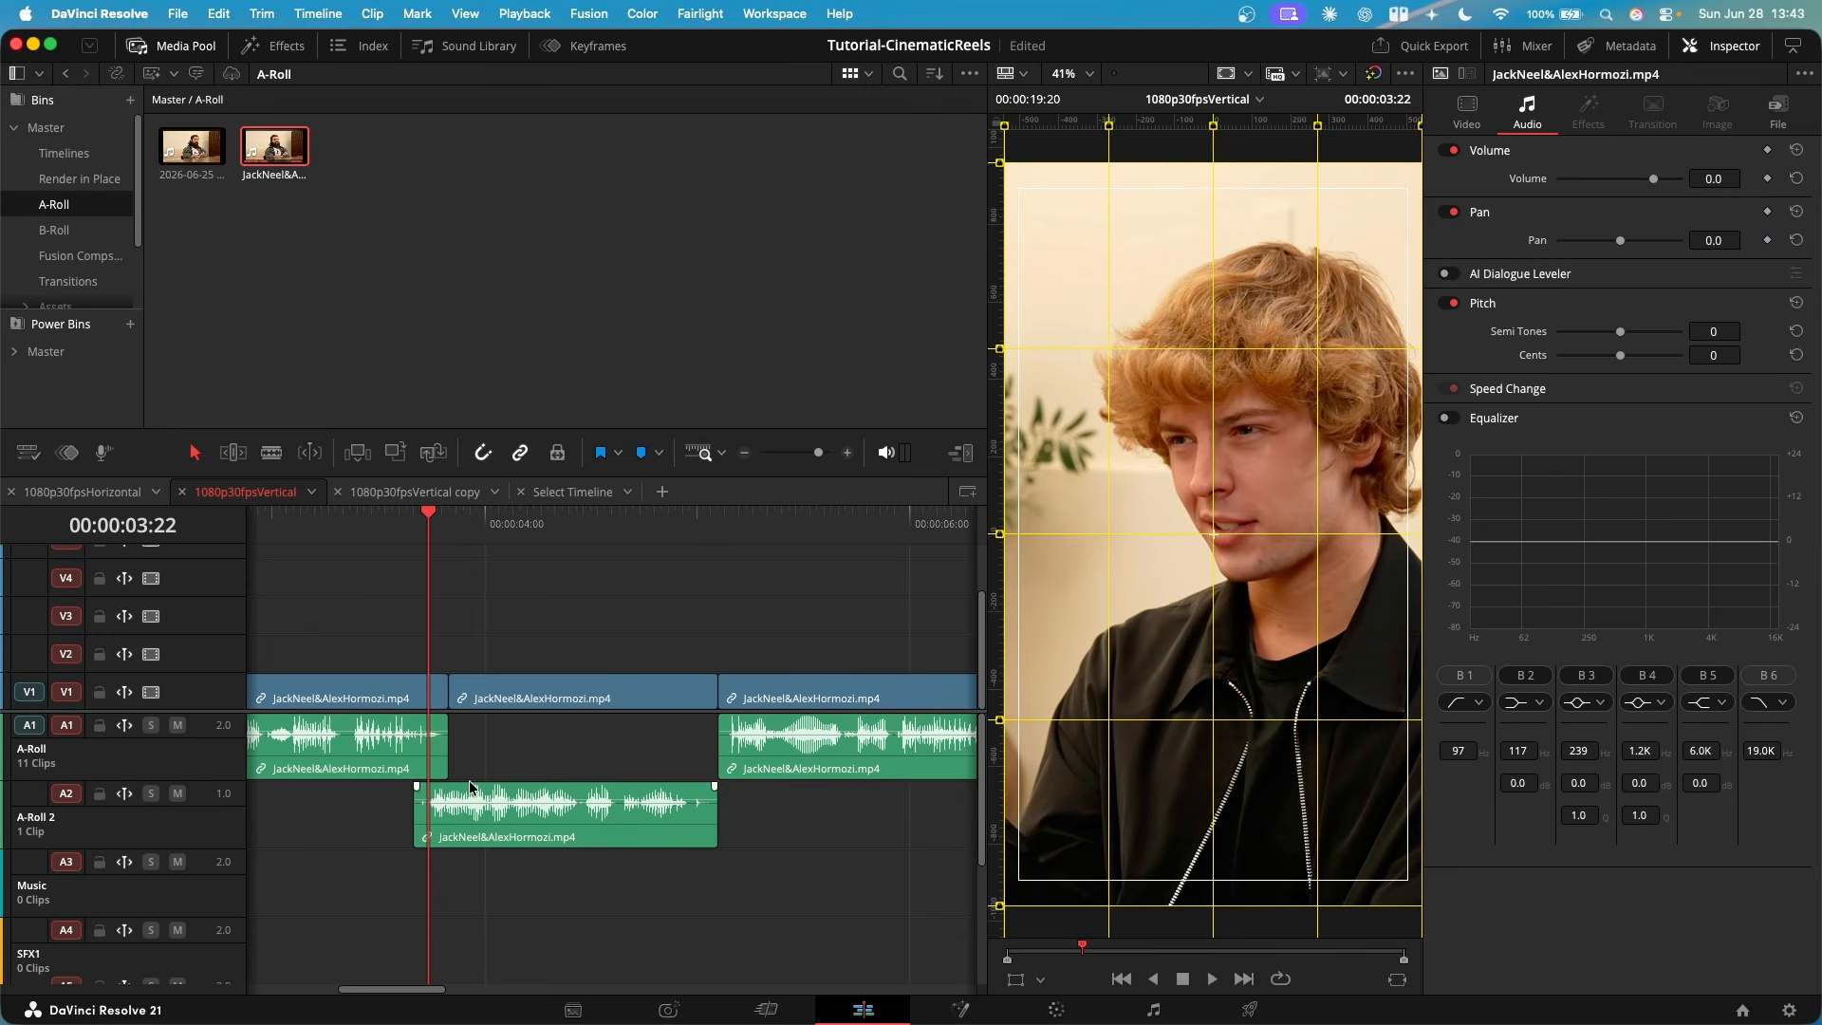
scroll(383, 759, "left", 5)
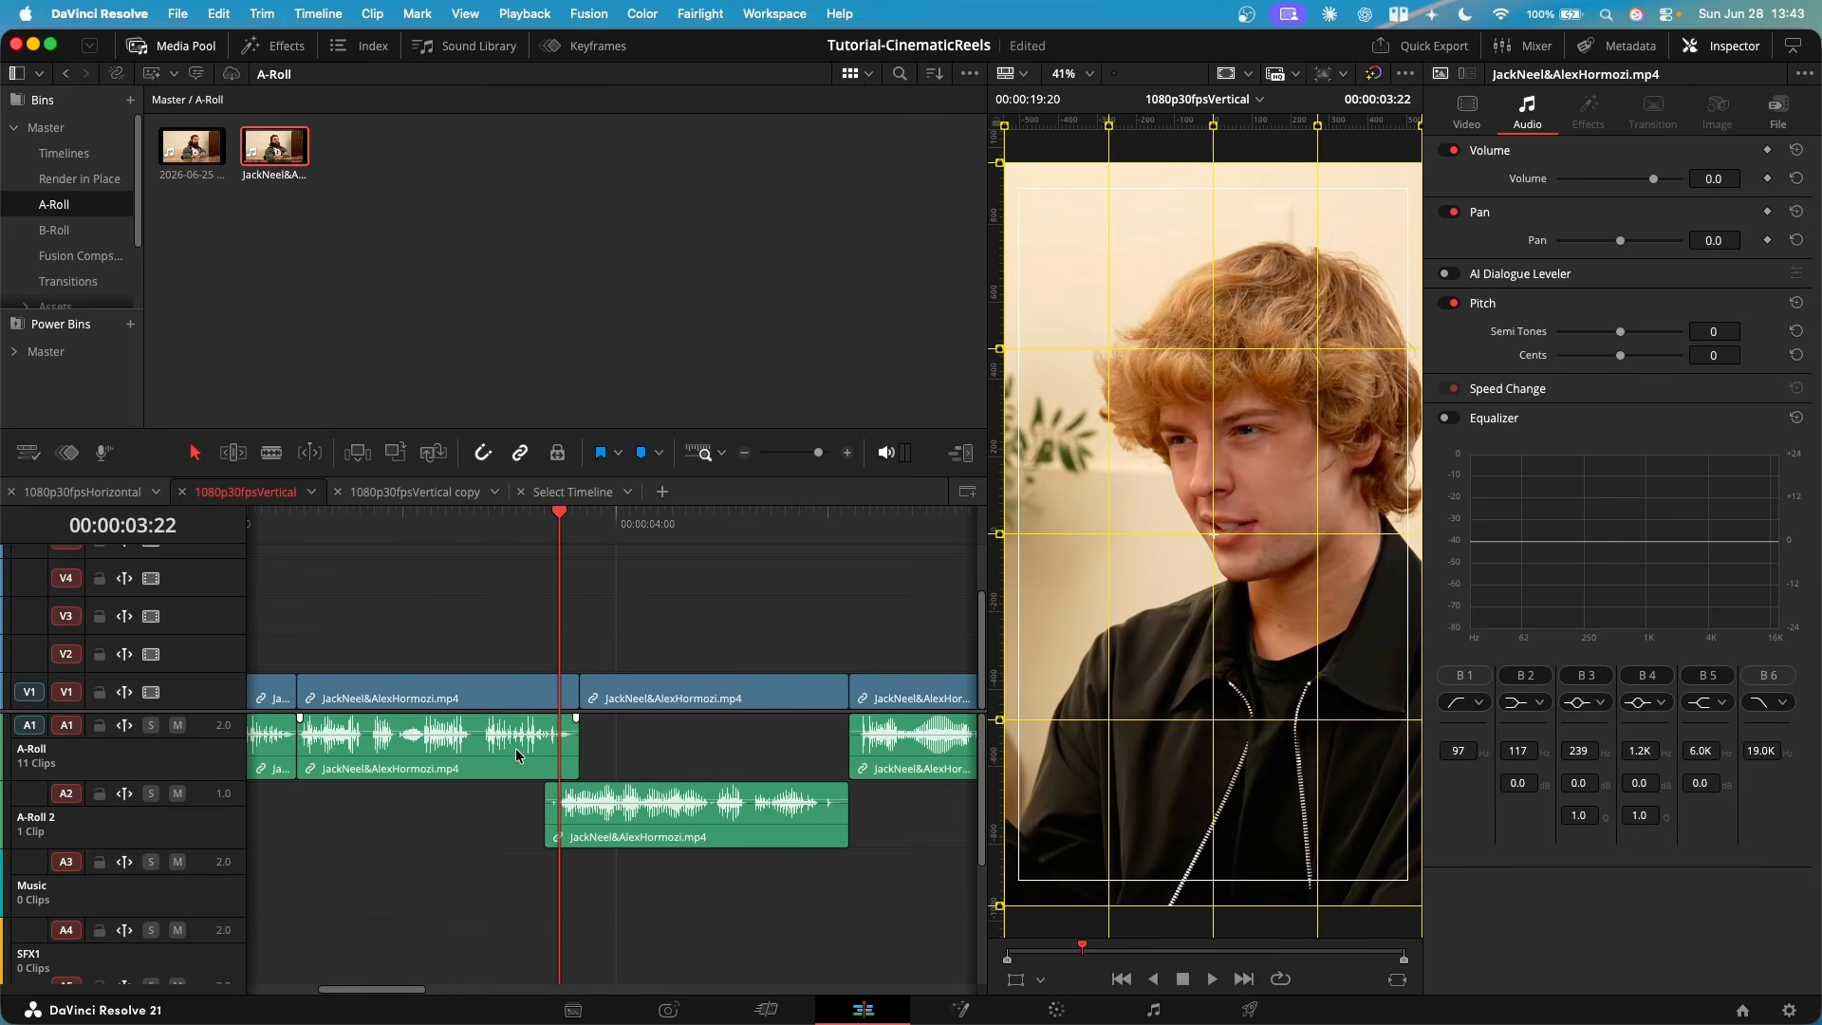
scroll(778, 822, "down", 4)
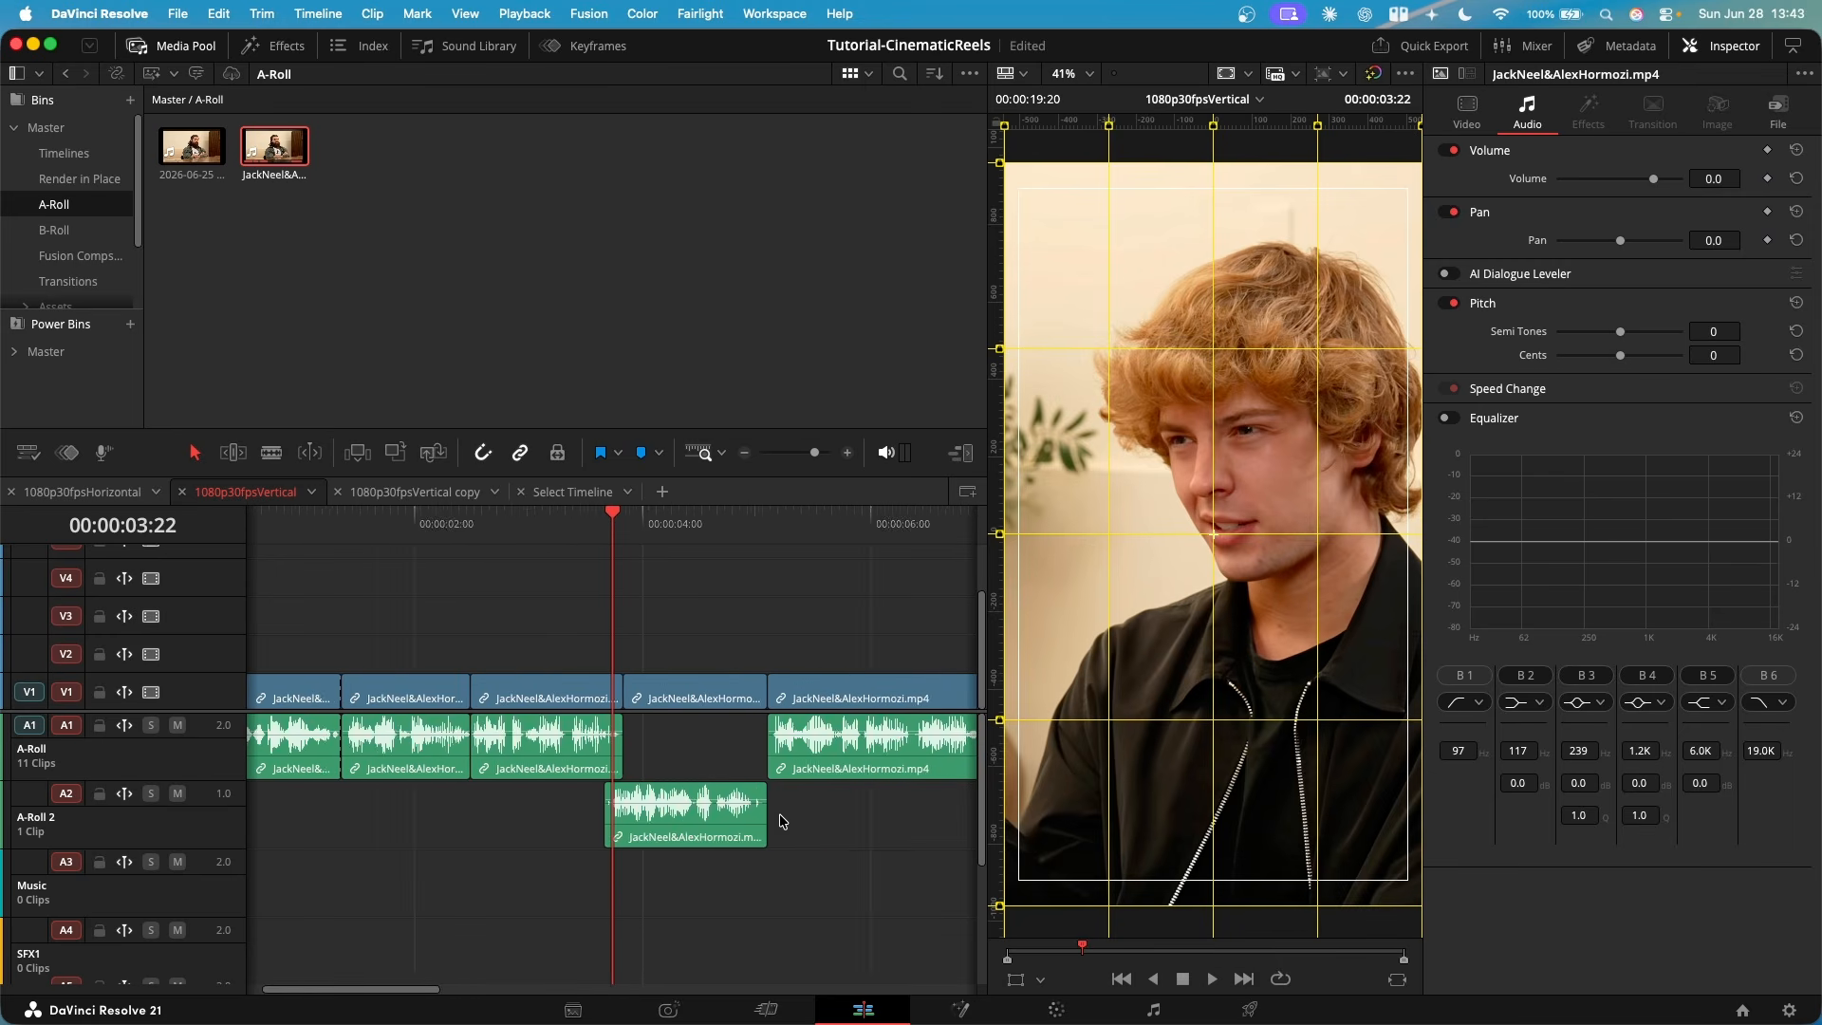
scroll(664, 833, "down", 3)
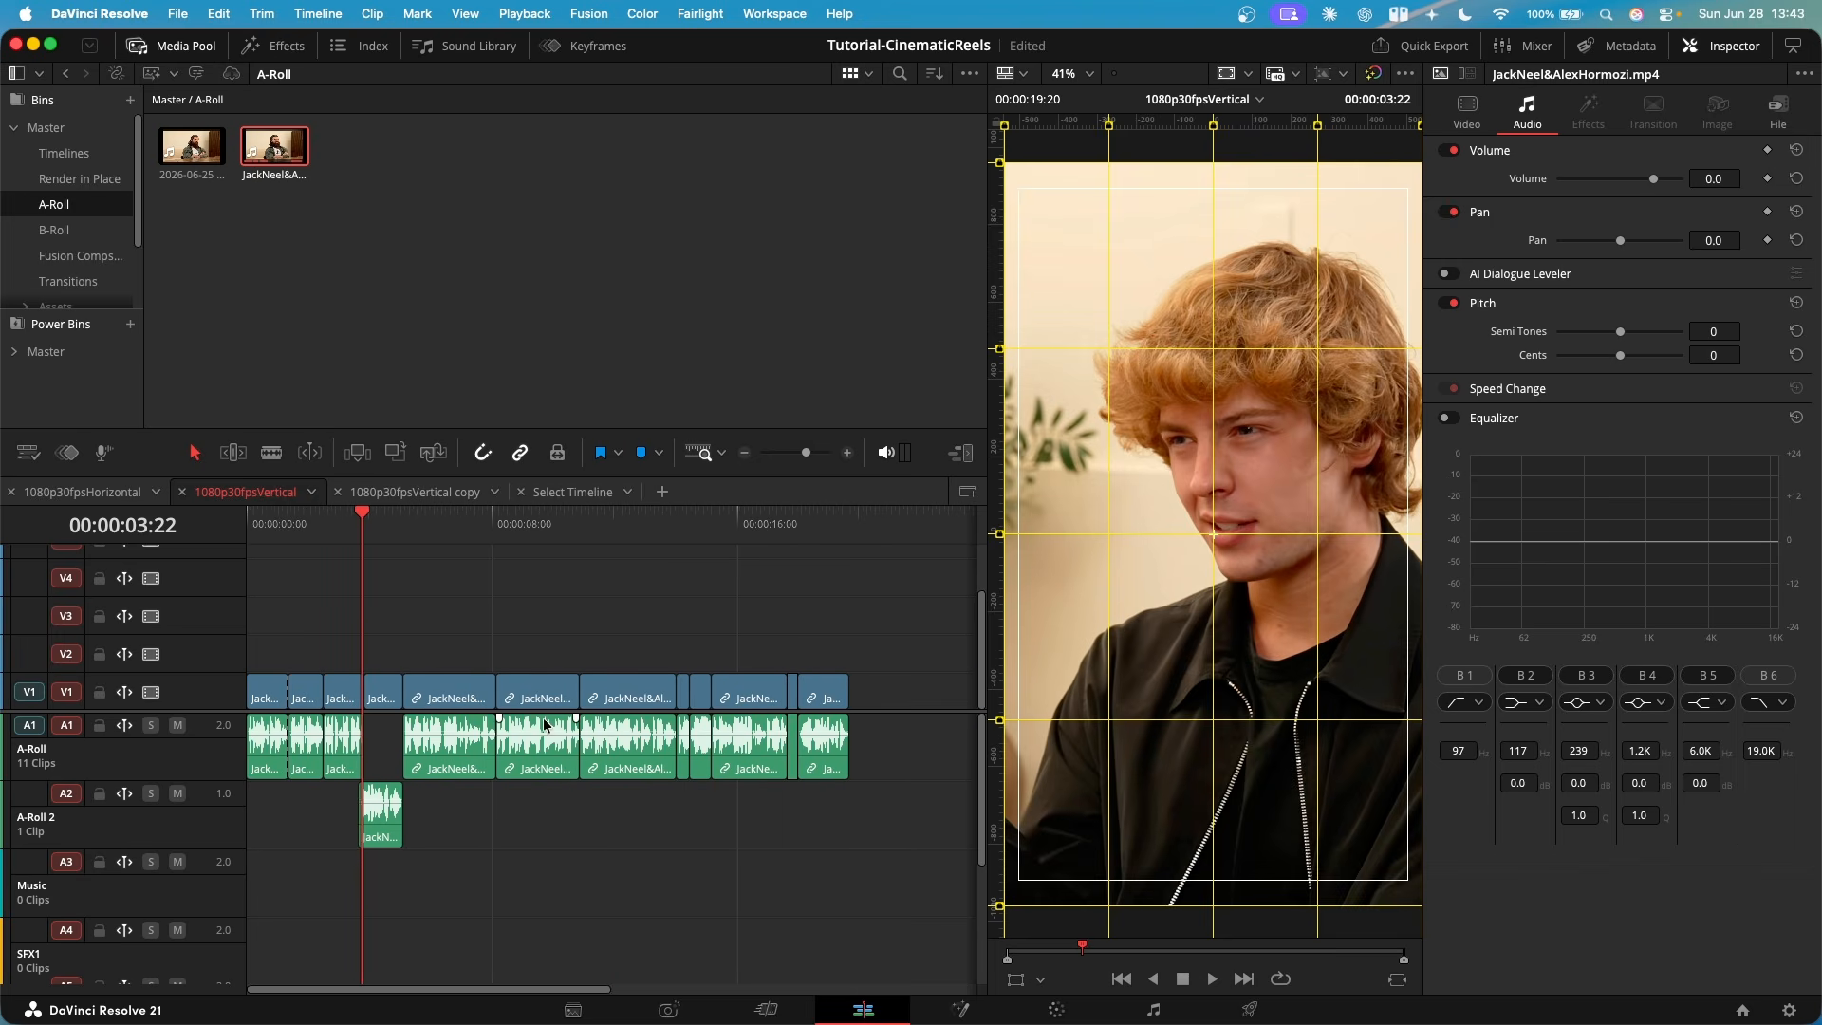
- Look over the timeline's overlapping audio clips on A-Roll and A-Roll 2, including the audio transition around 00:00:05:26
left_click(847, 538)
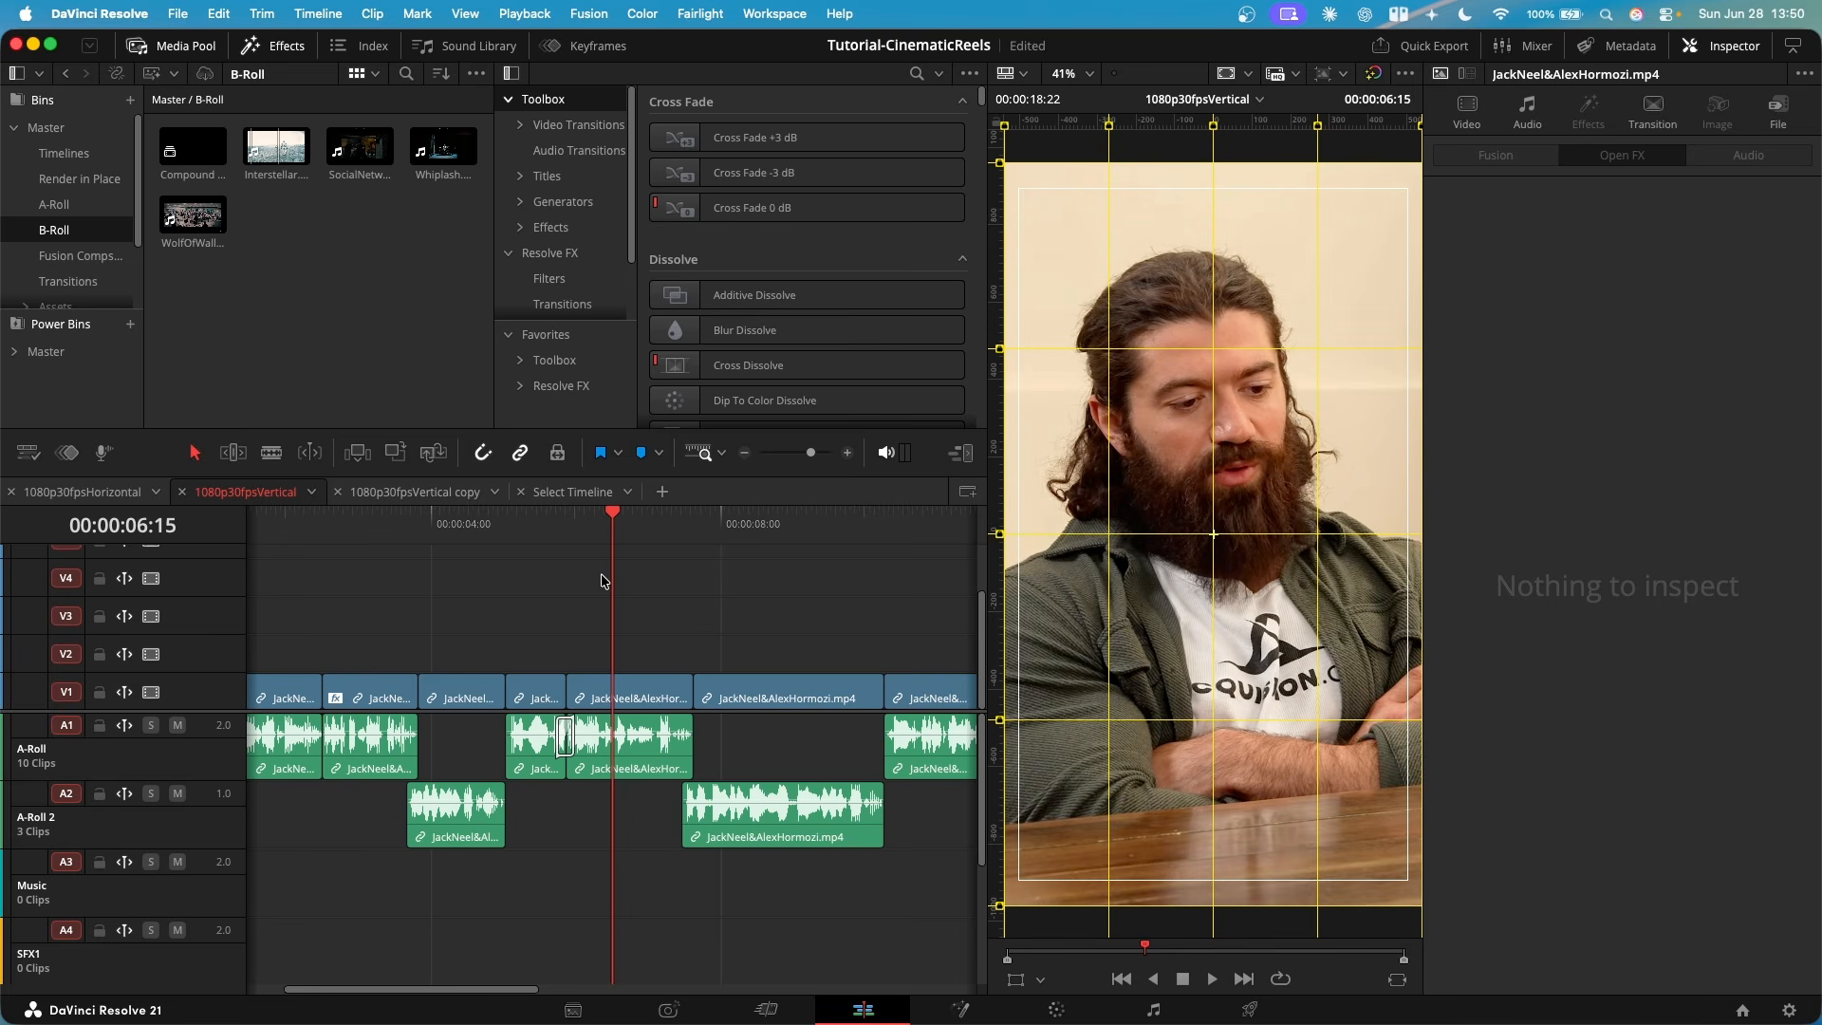
scroll(604, 580, "left", 3)
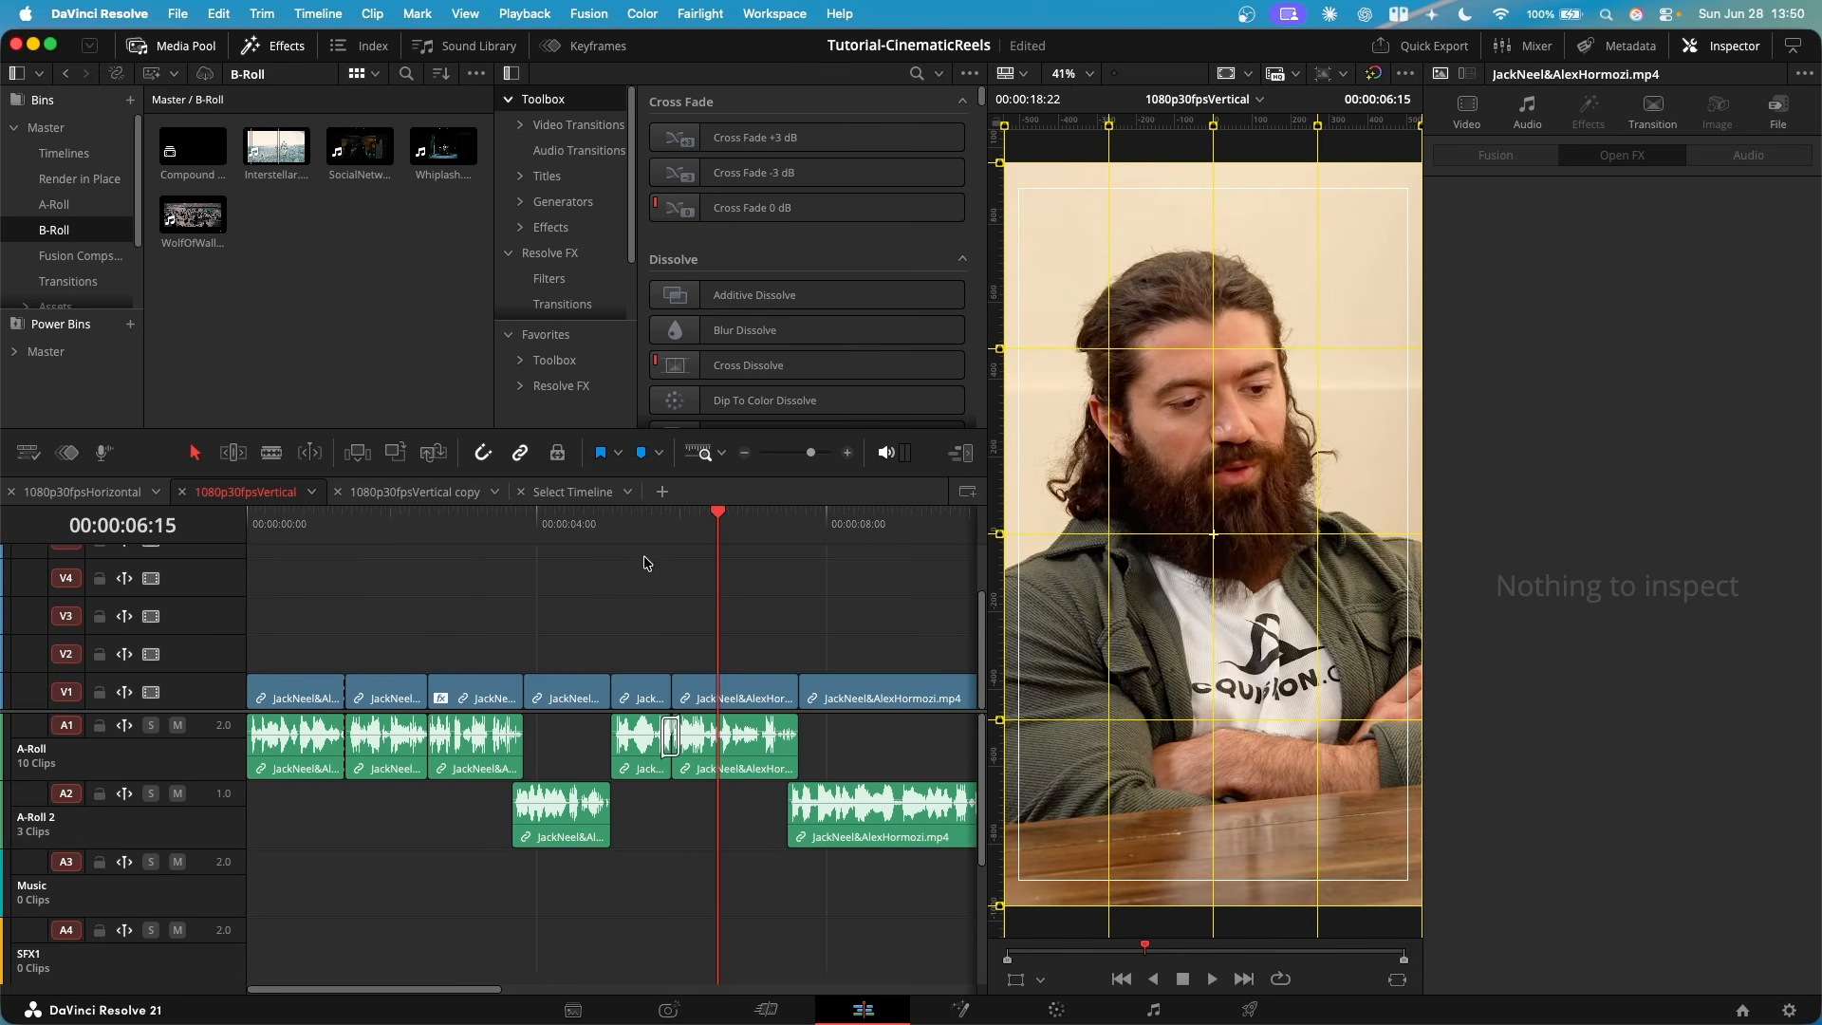
scroll(422, 602, "down", 2)
scroll(421, 601, "down", 1)
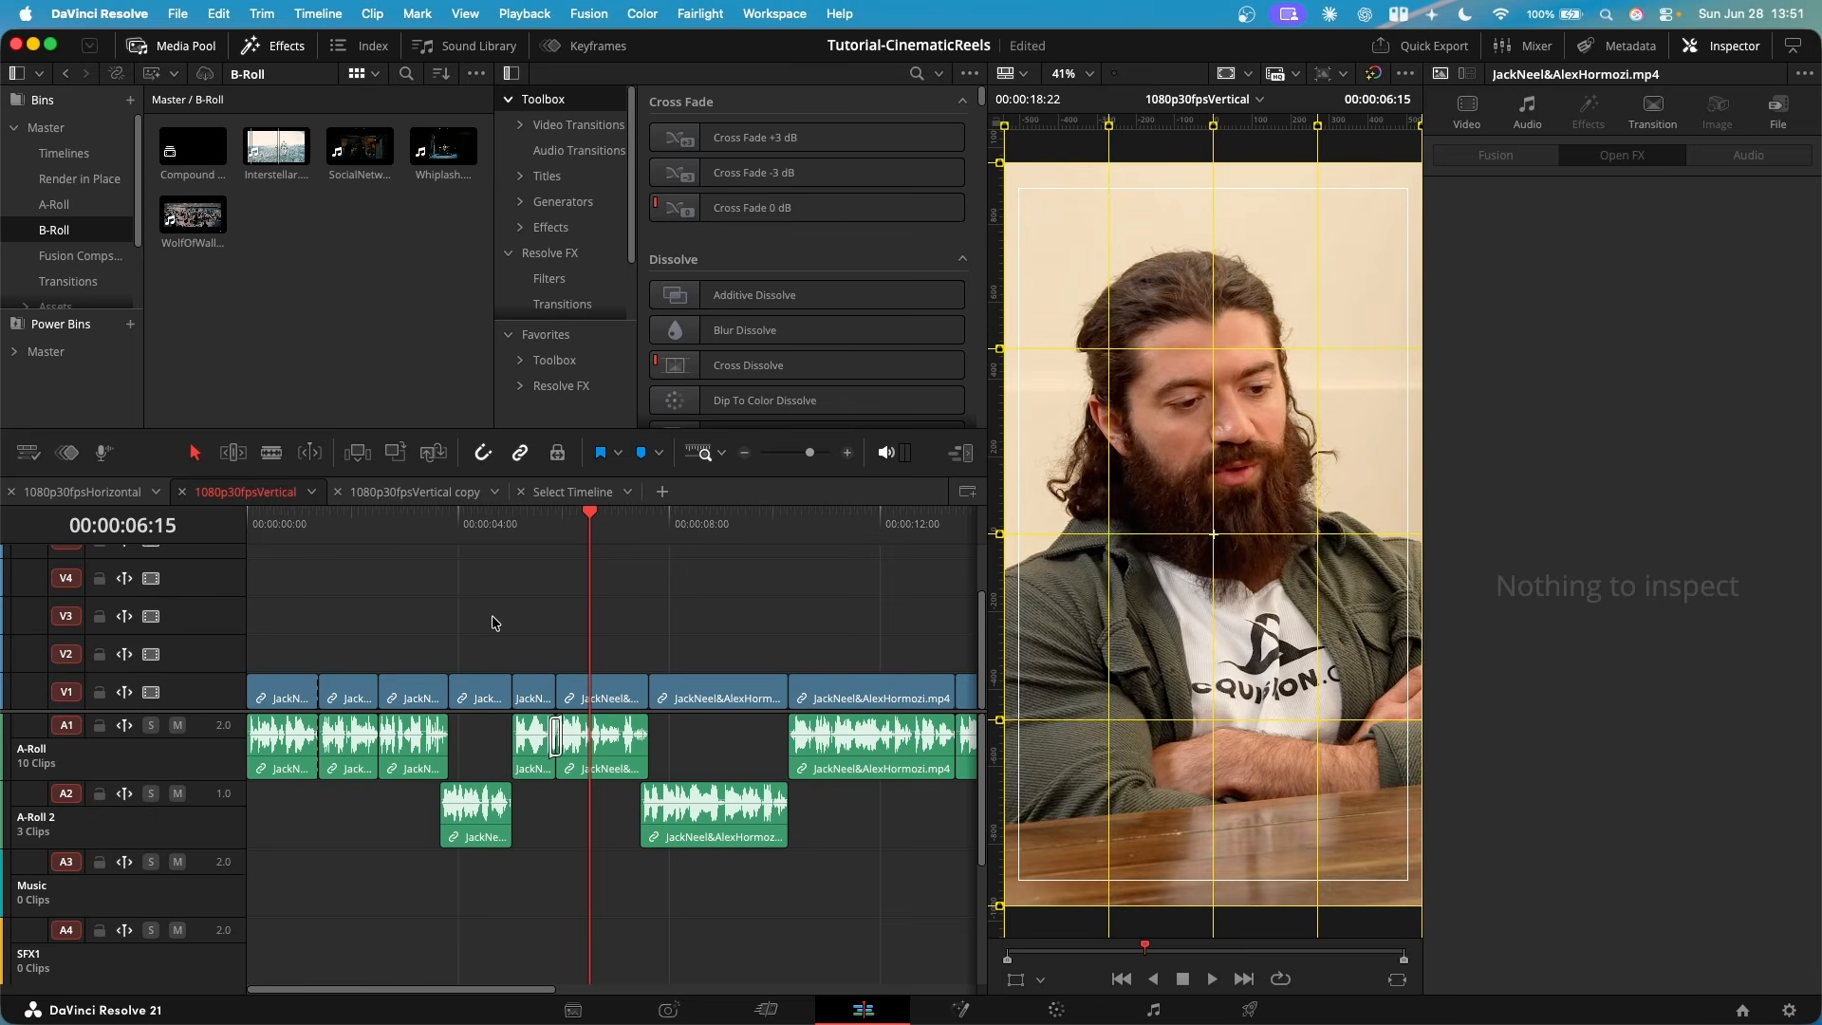
scroll(513, 617, "up", 2)
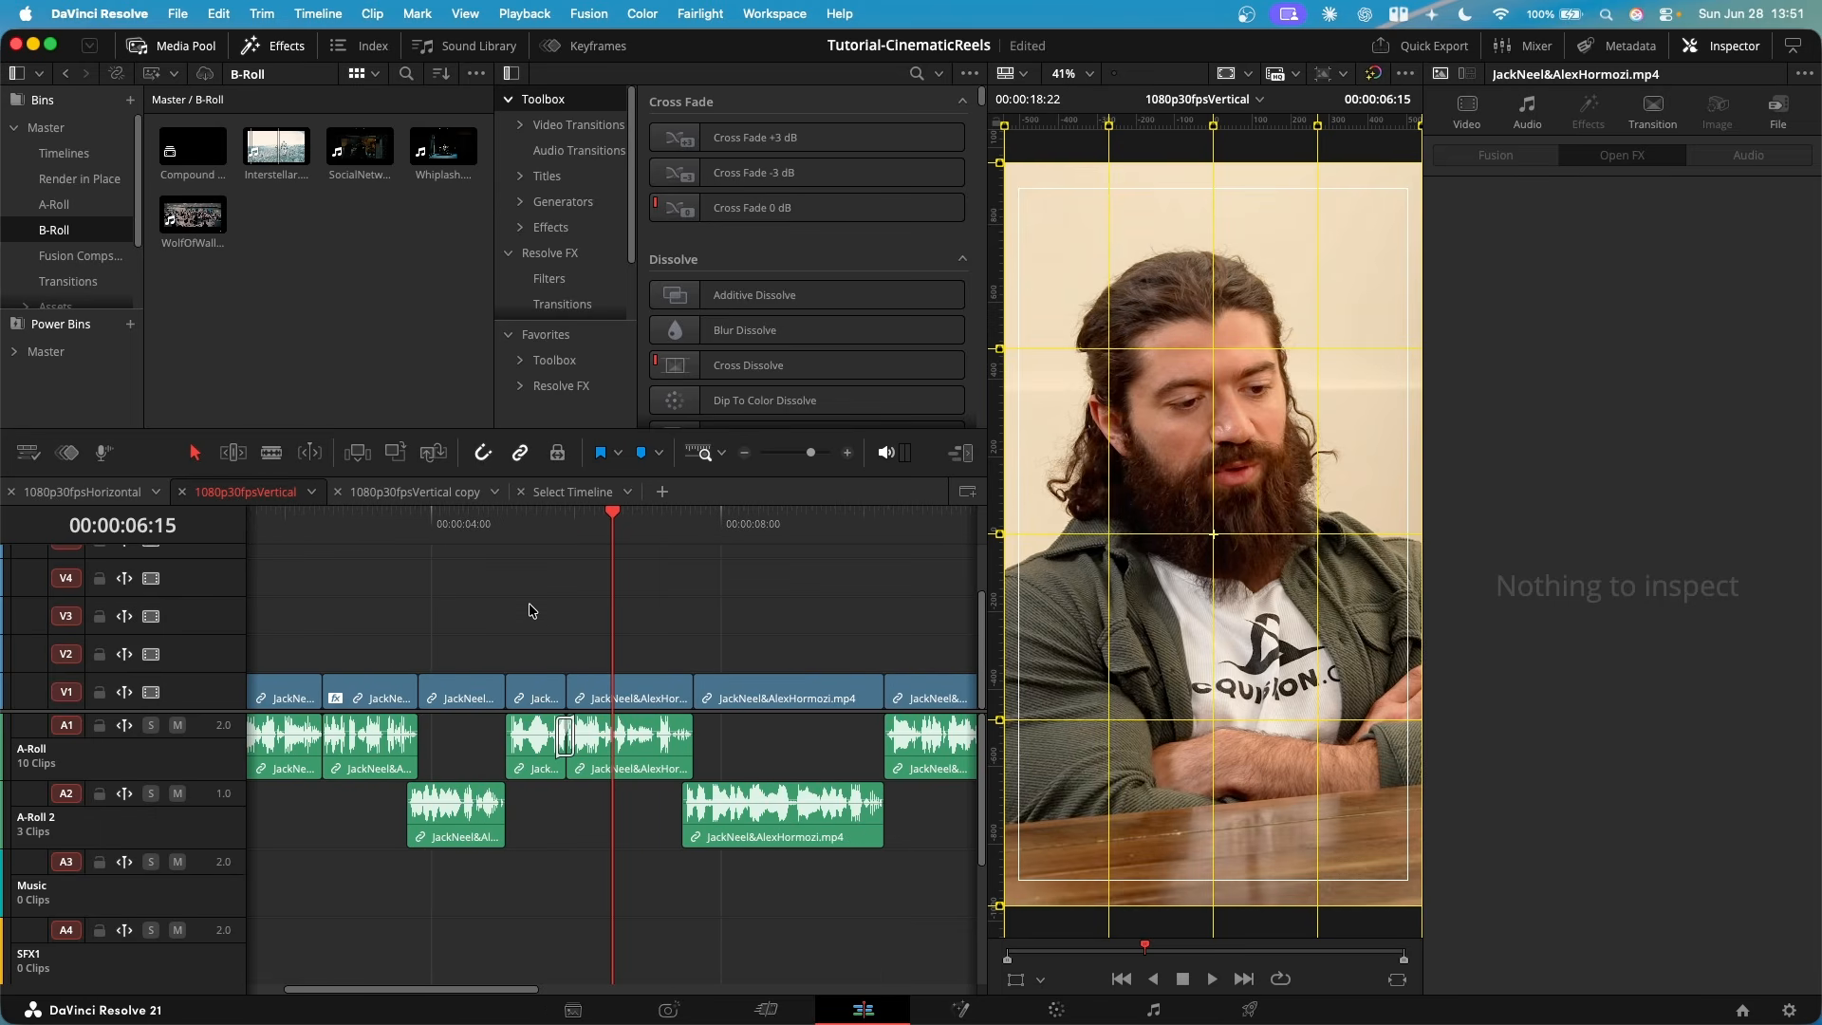
scroll(526, 610, "down", 2)
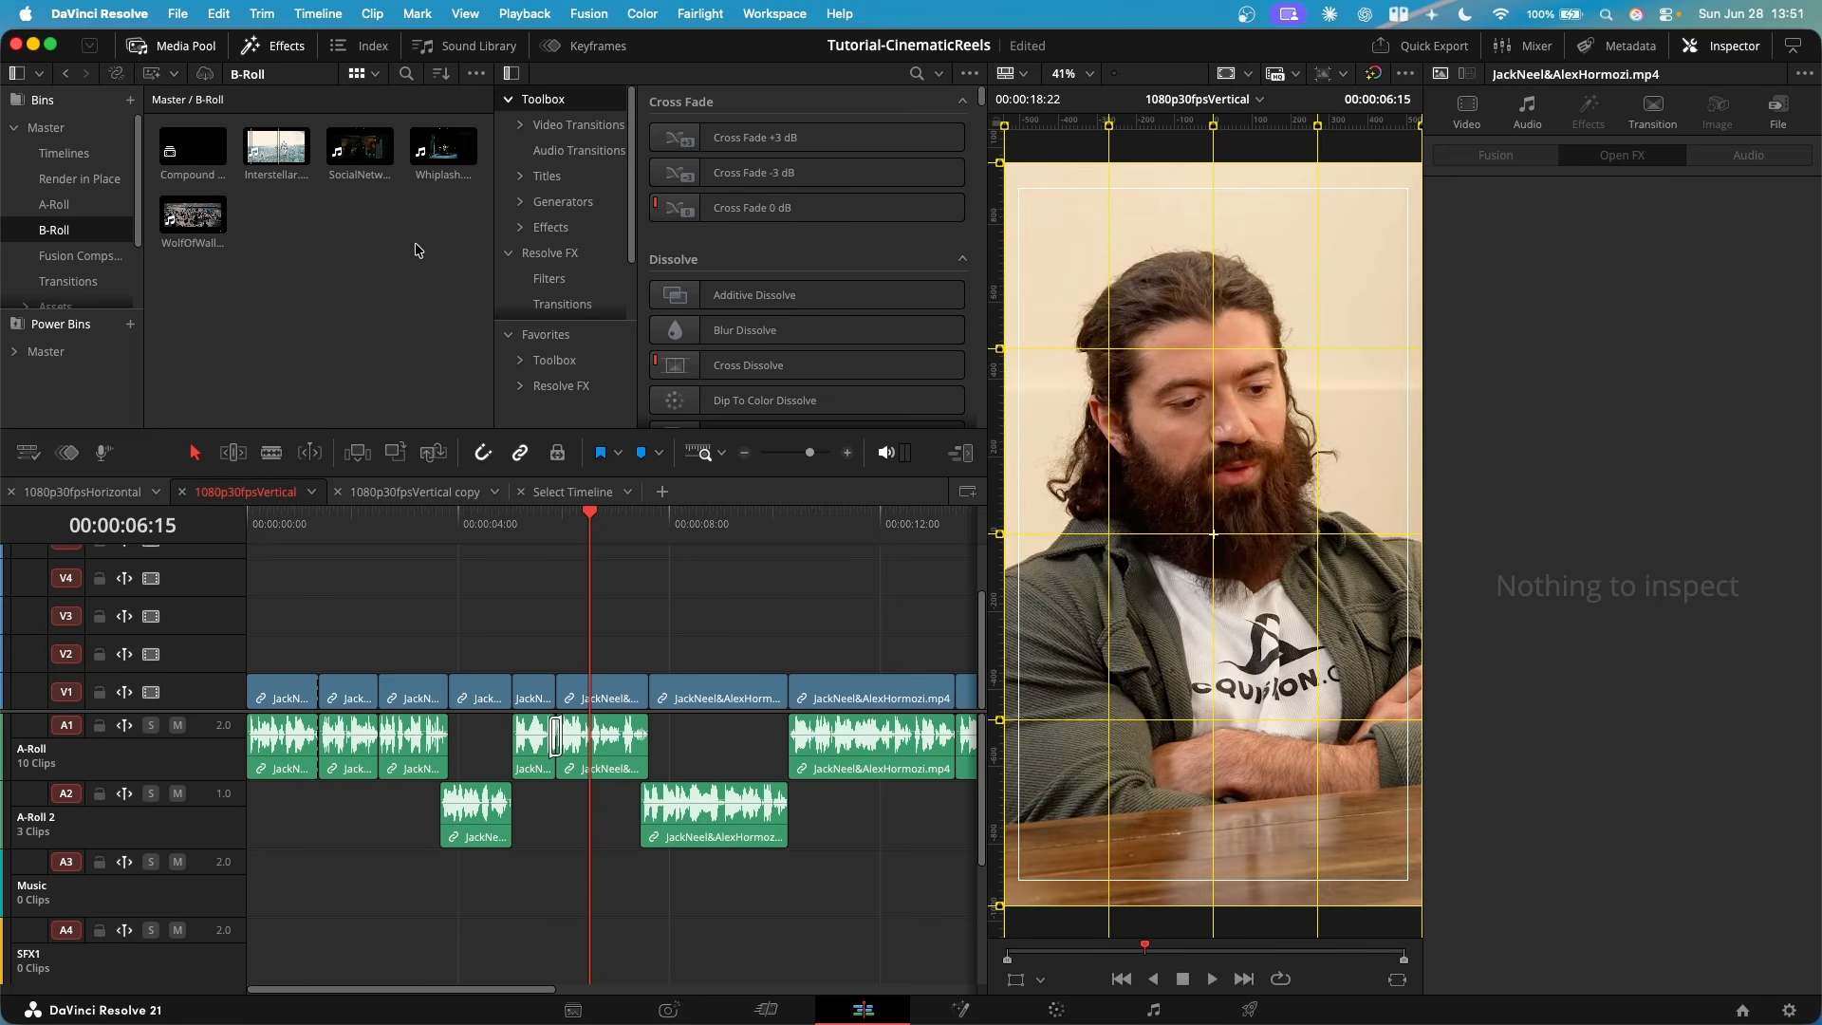
left_click_drag(592, 527, 556, 529)
scroll(683, 687, "down", 1)
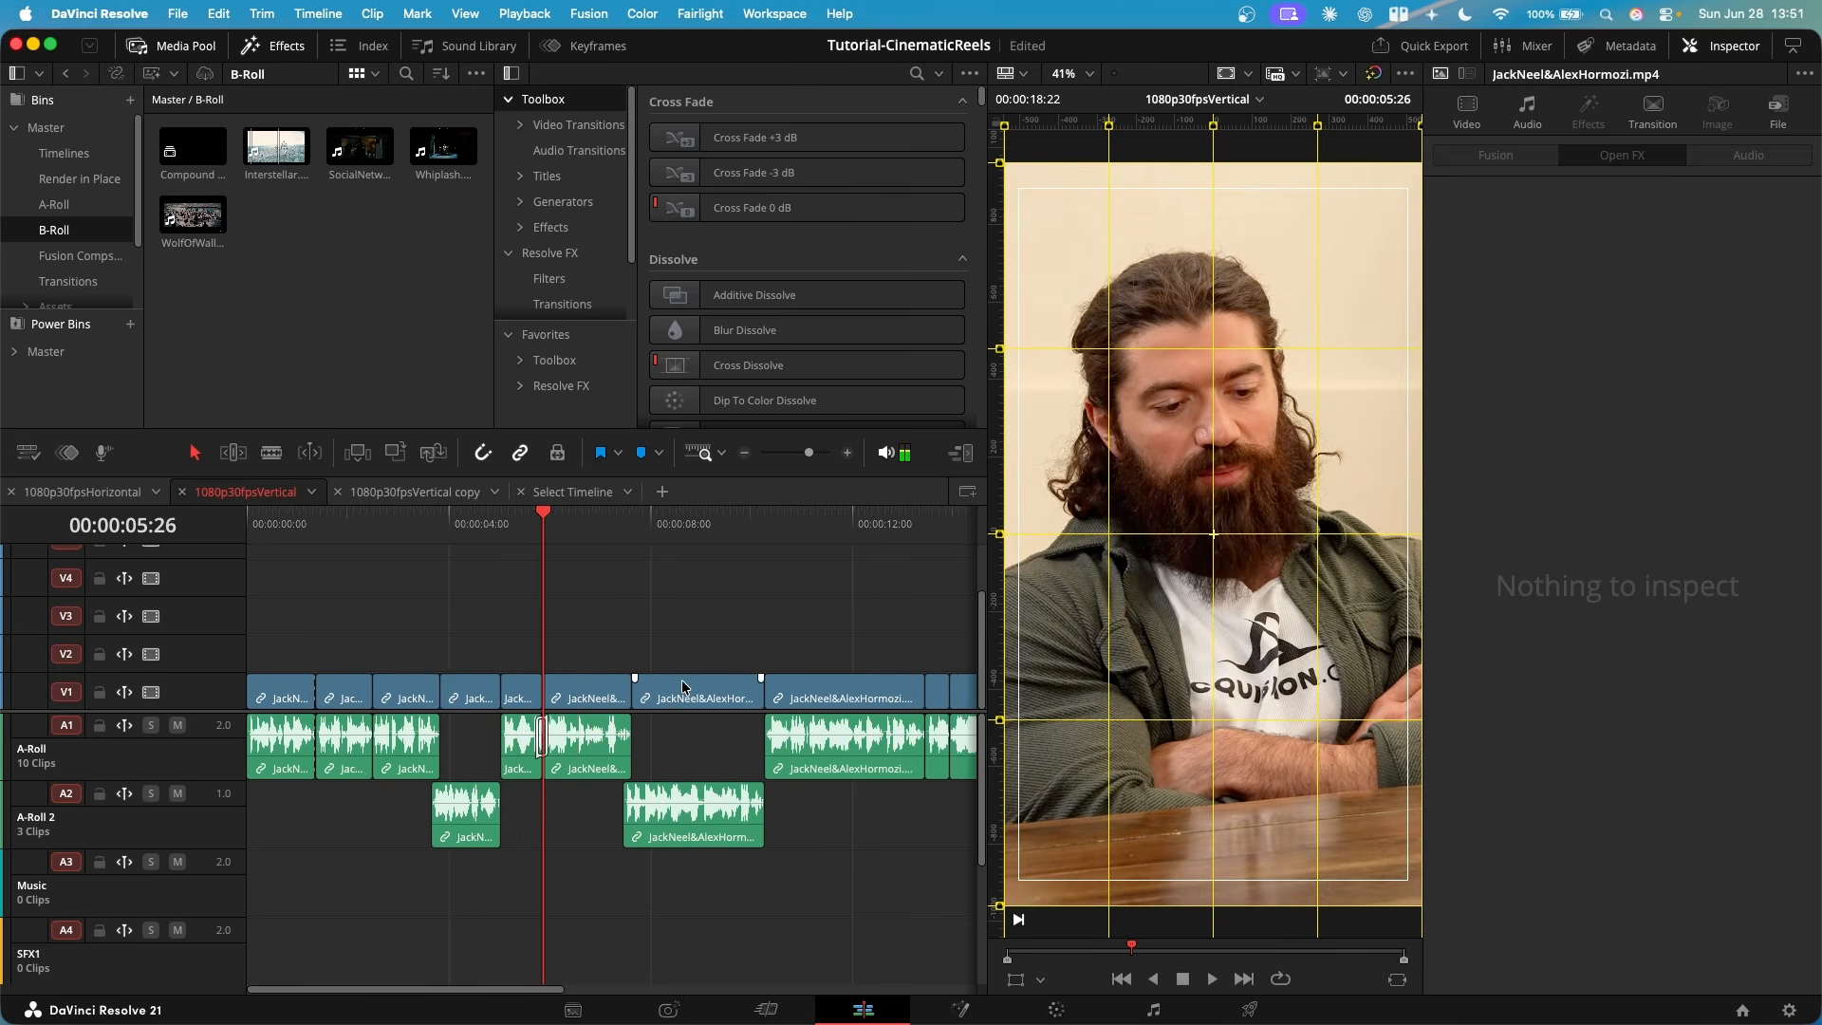
scroll(683, 687, "down", 1)
scroll(544, 756, "up", 2)
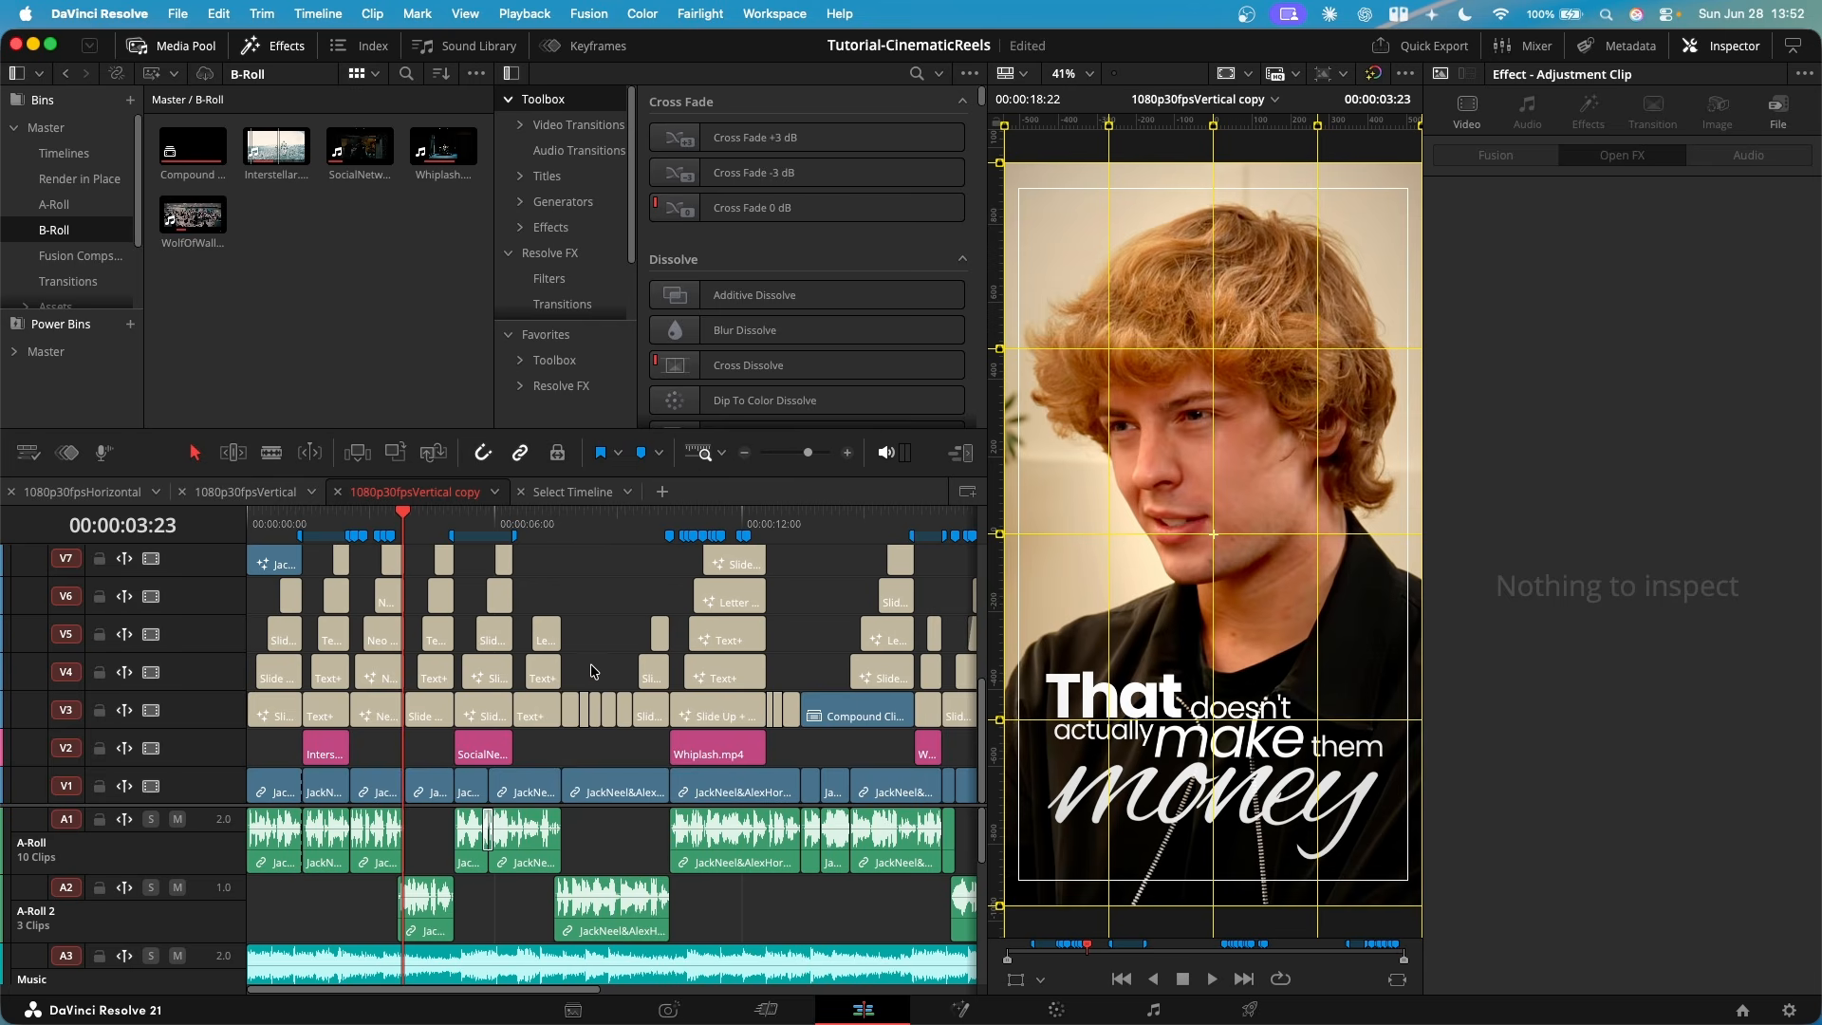
scroll(414, 652, "up", 2)
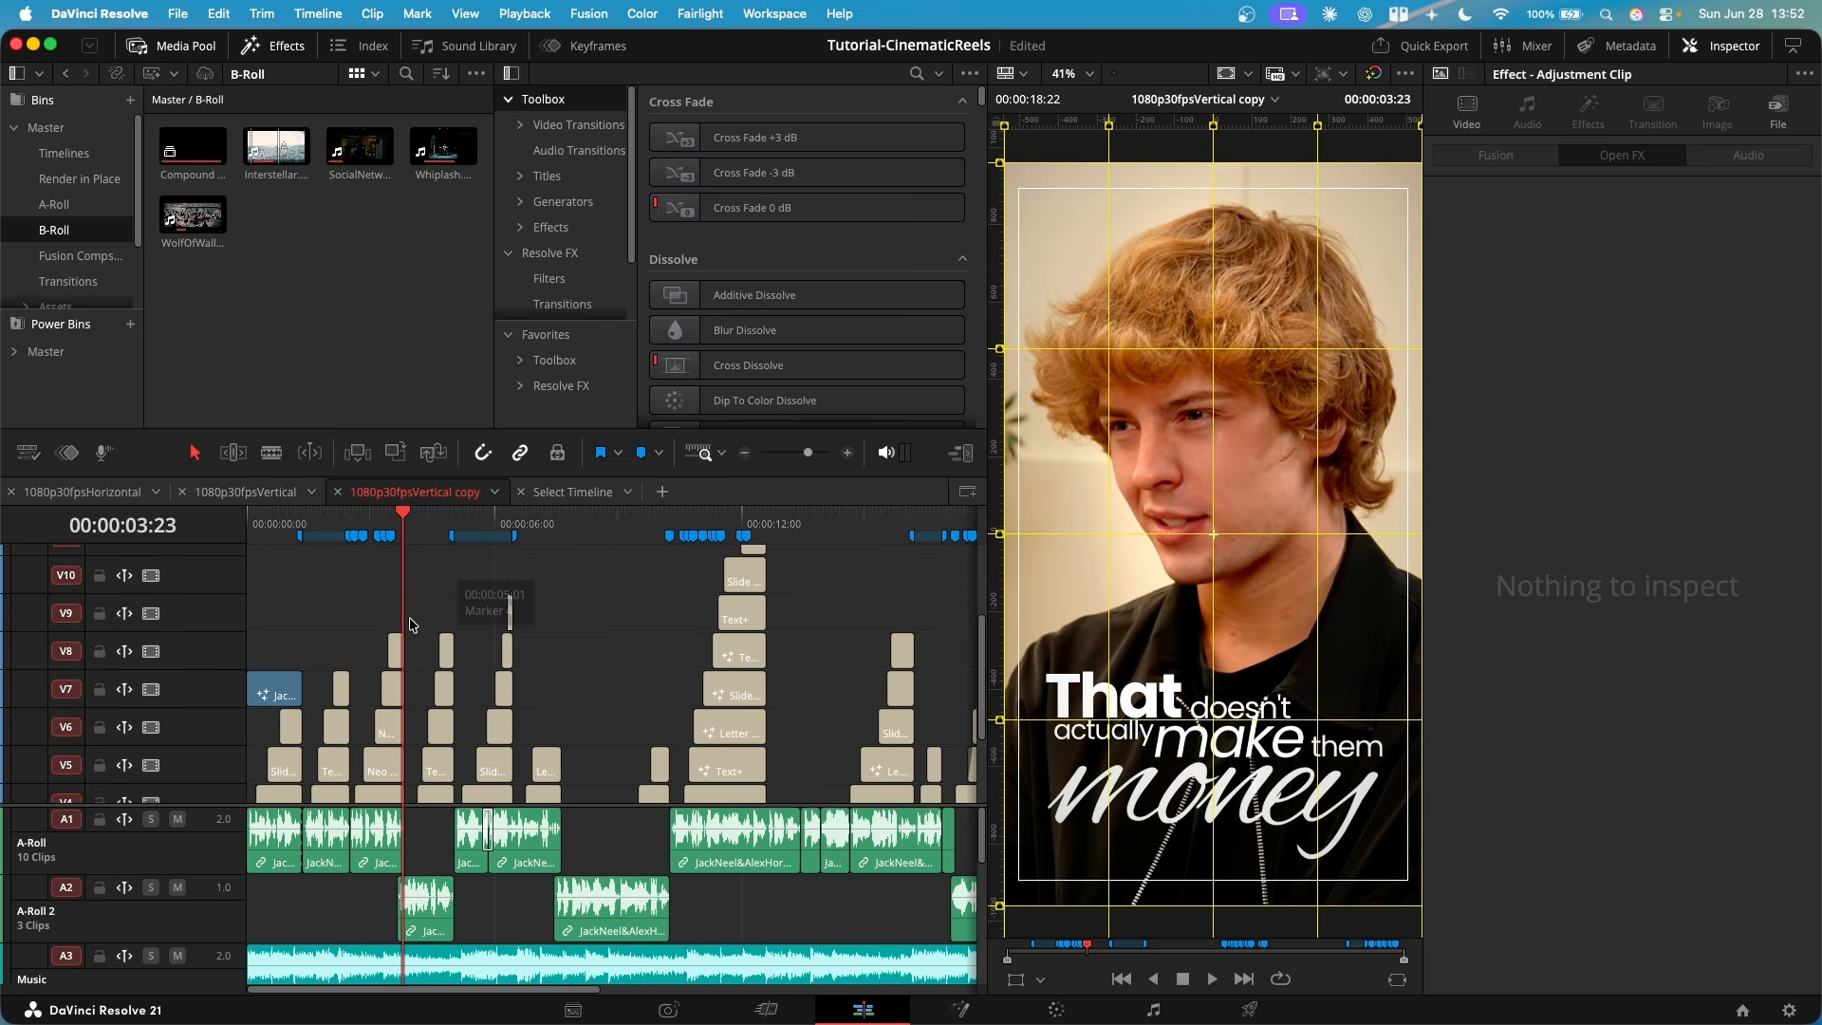
- Examine the 1080p30fpsVertical copy timeline for how its markers line up with the text and B-roll clips
left_click(313, 525)
key("super+equal")
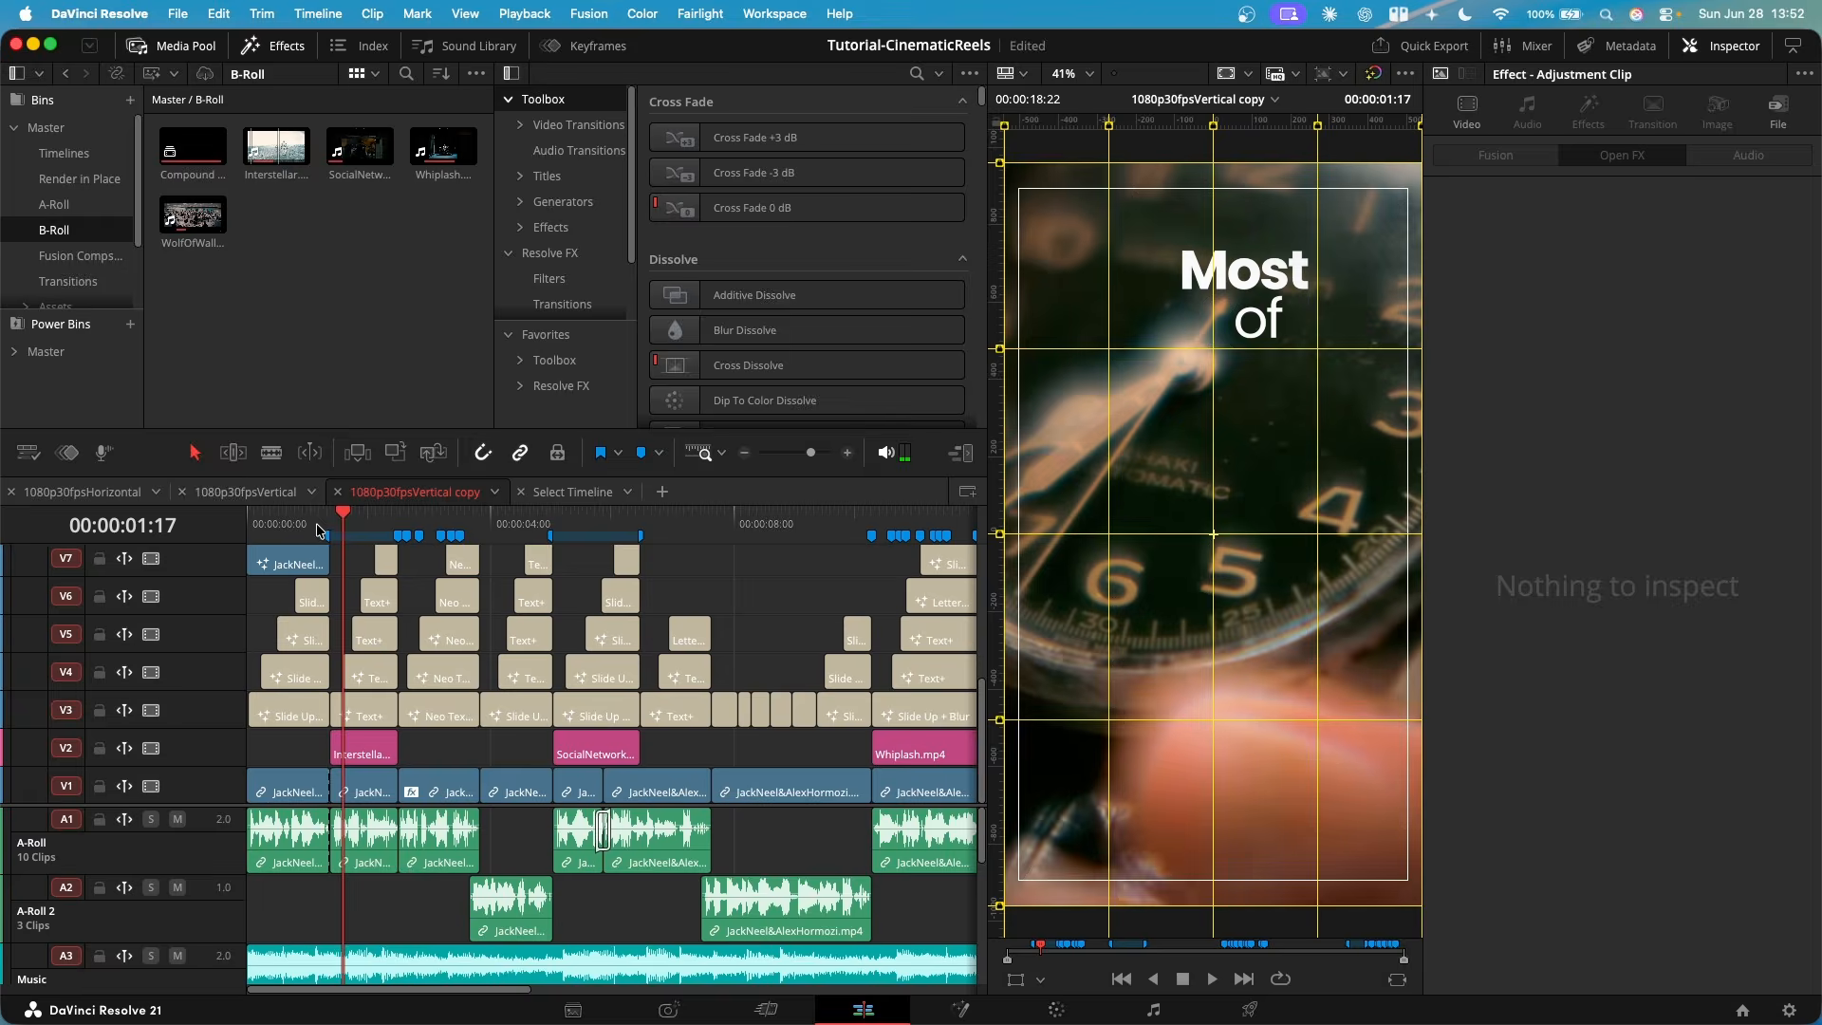
left_click(289, 524)
left_click_drag(289, 524, 295, 524)
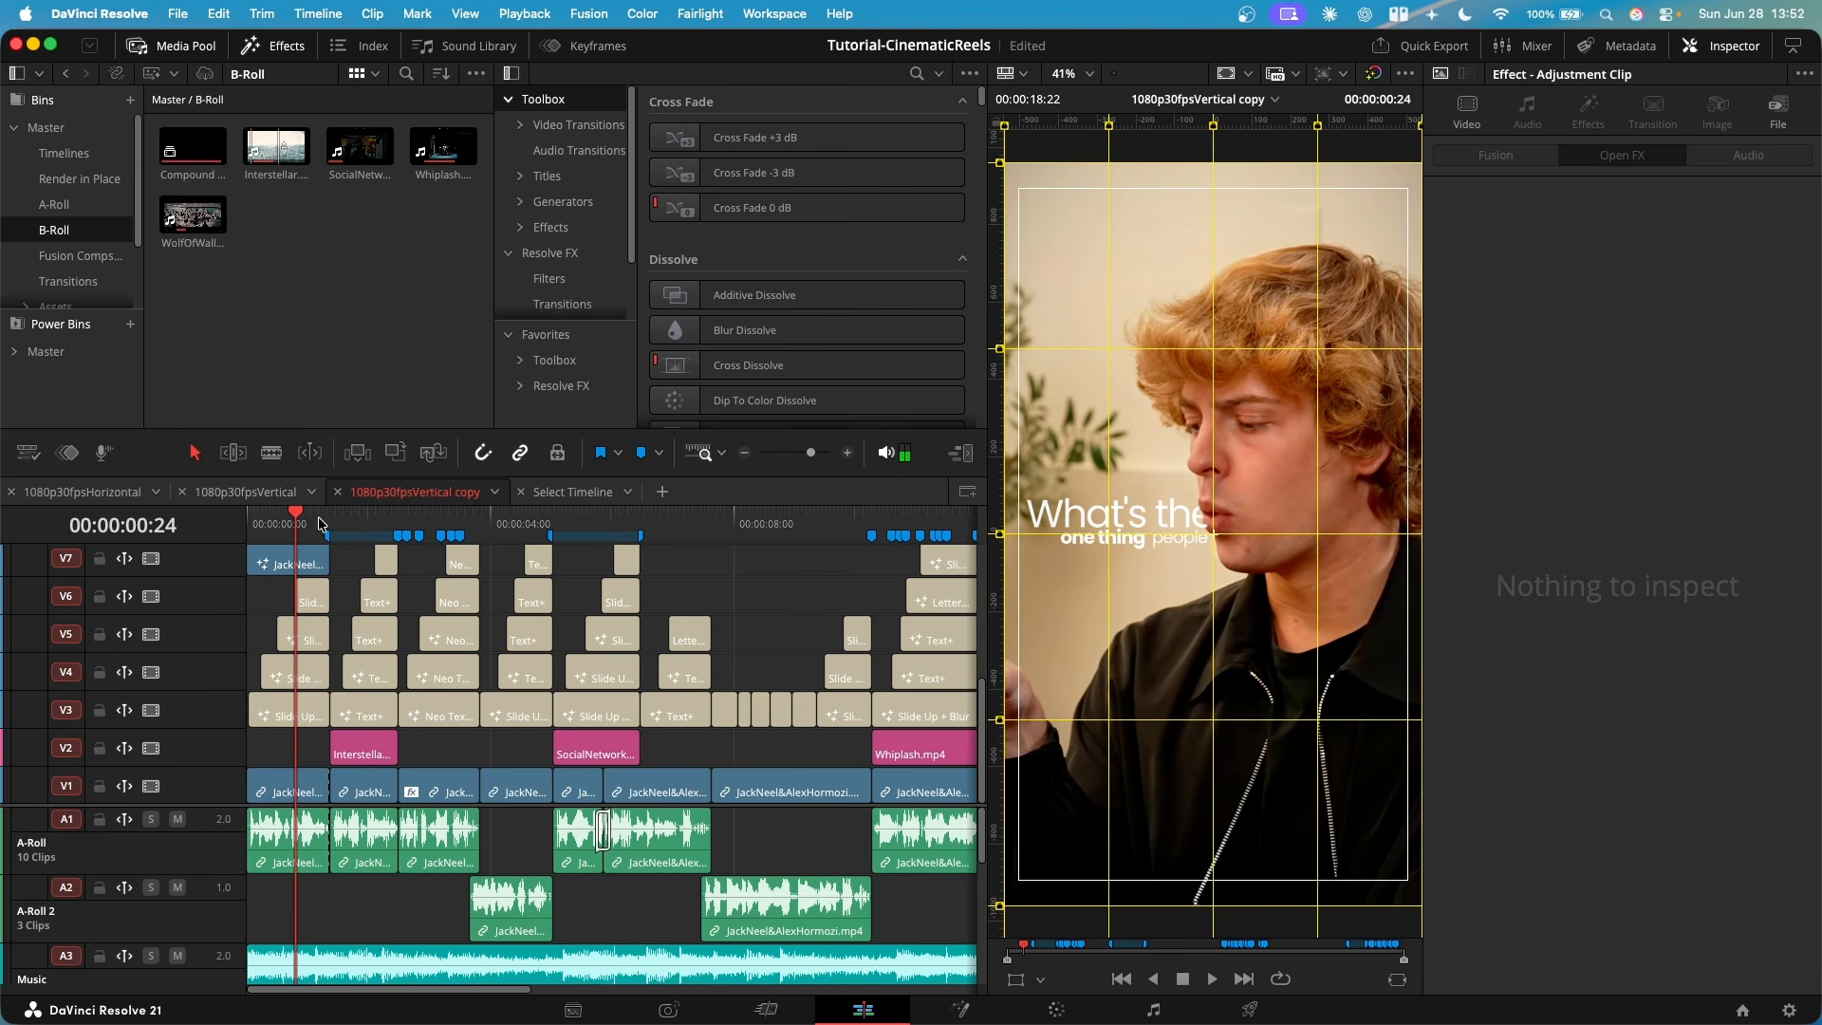
left_click(334, 524)
key("super+minus")
key("super+minus")
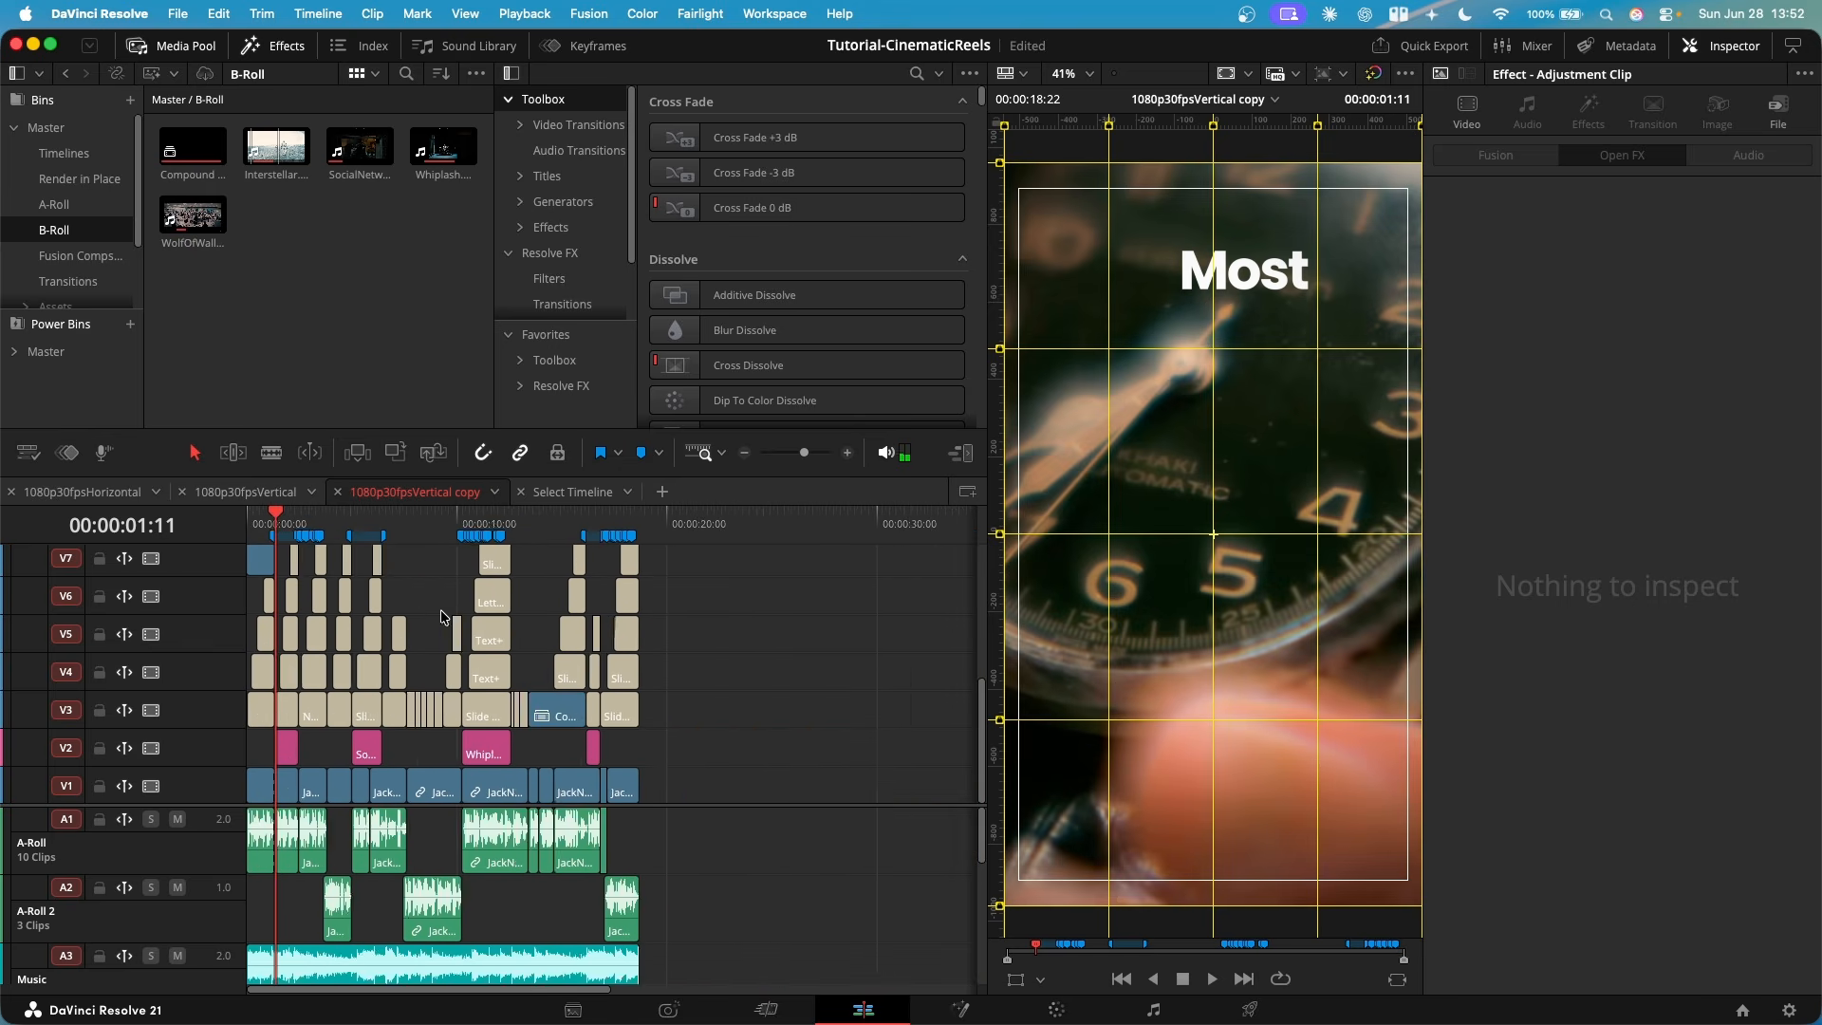
key("super+equal")
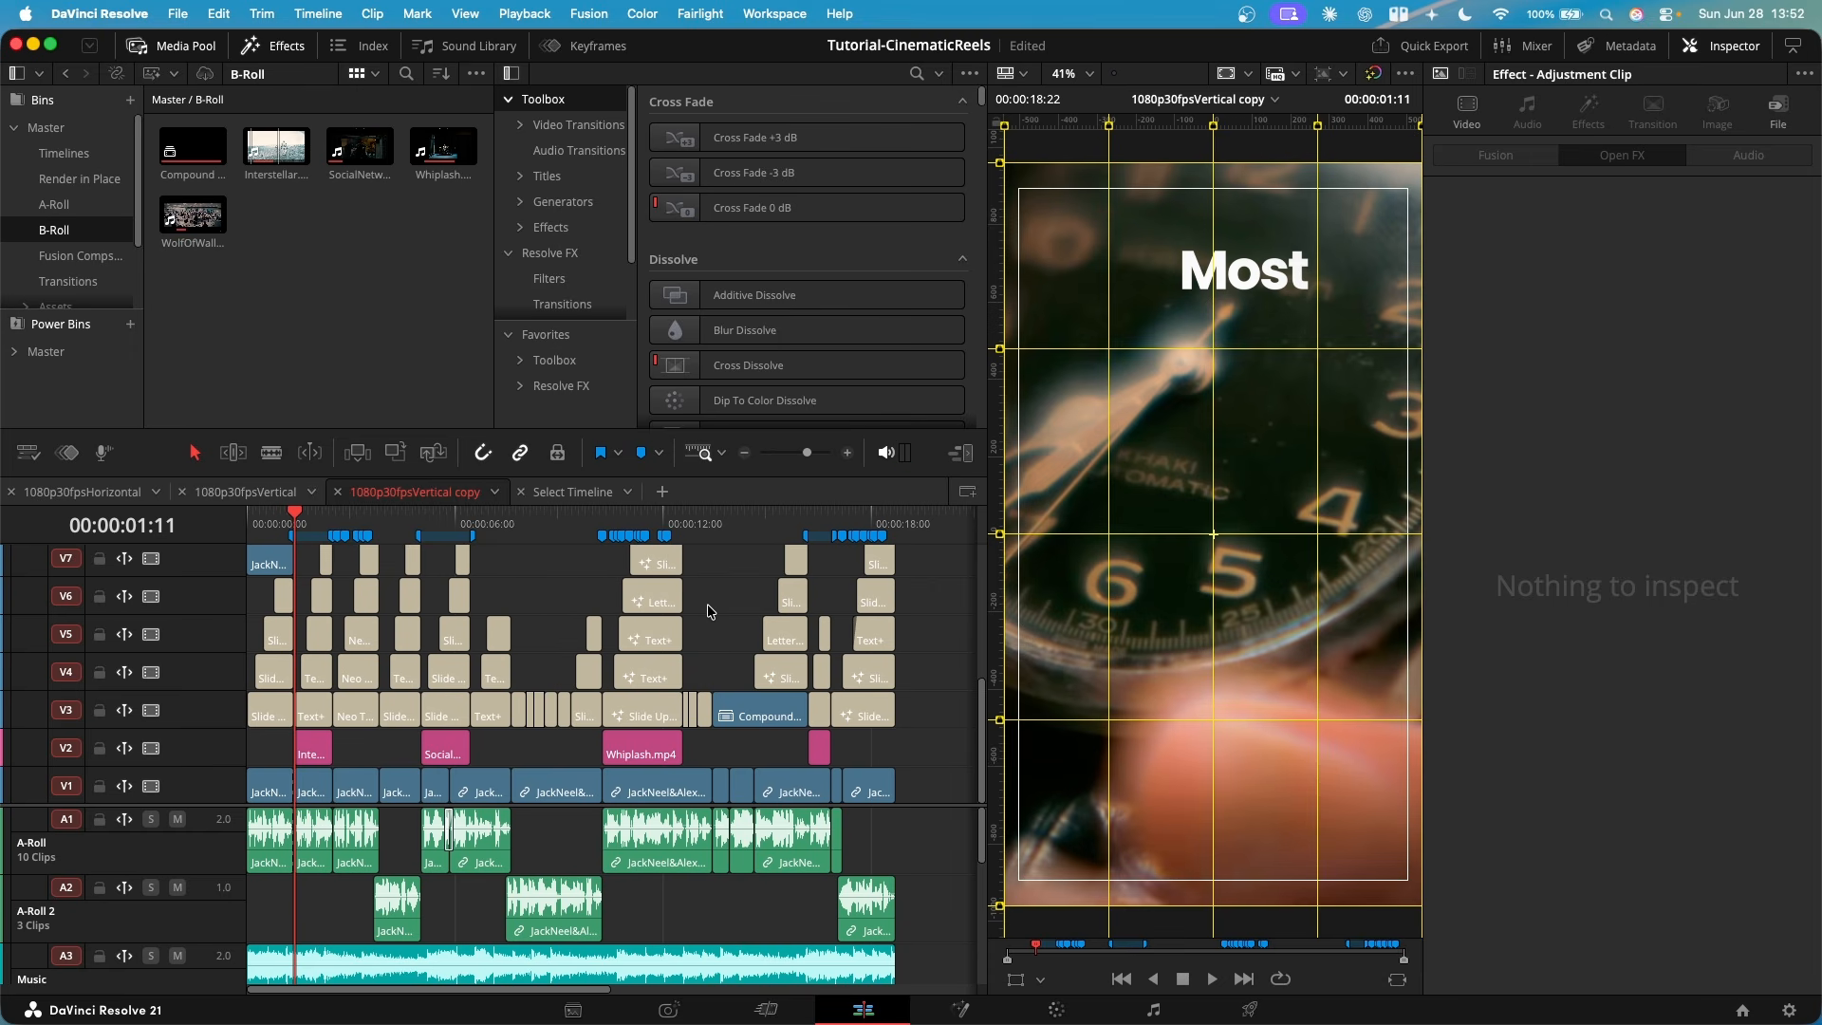
key("super+equal")
key("super+equal")
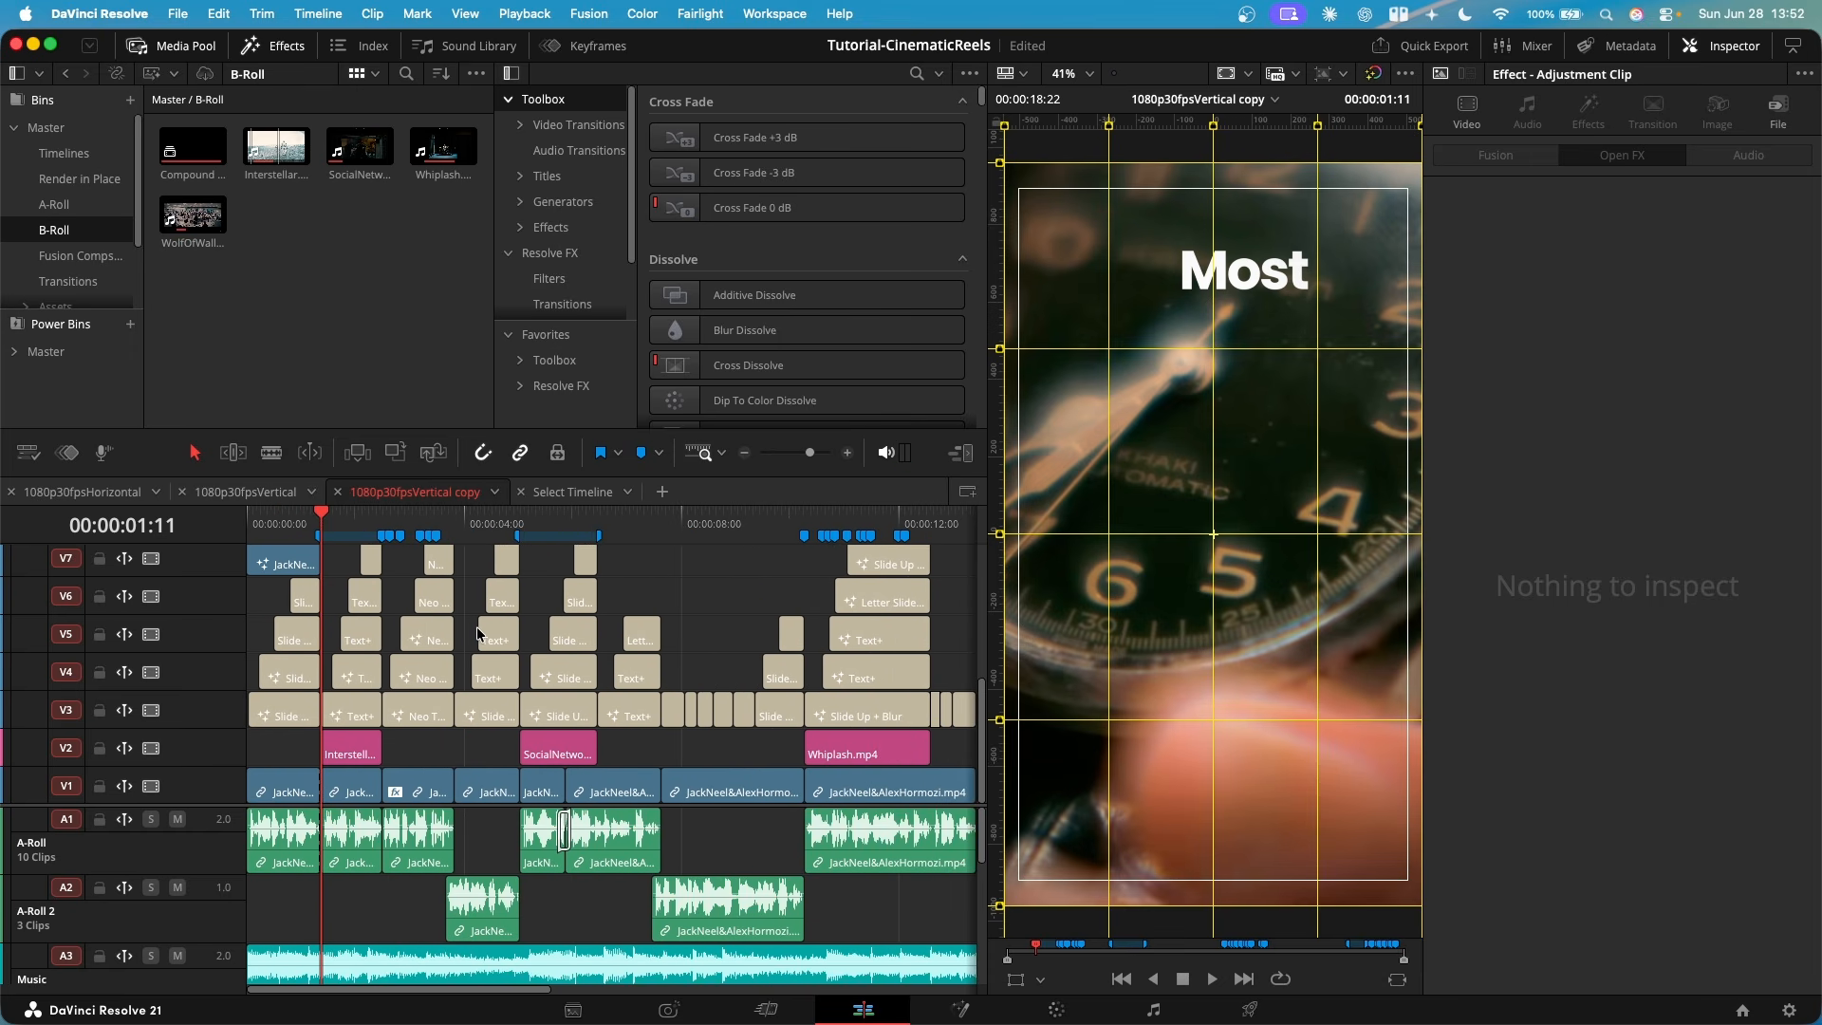
key("super+minus")
key("super+minus")
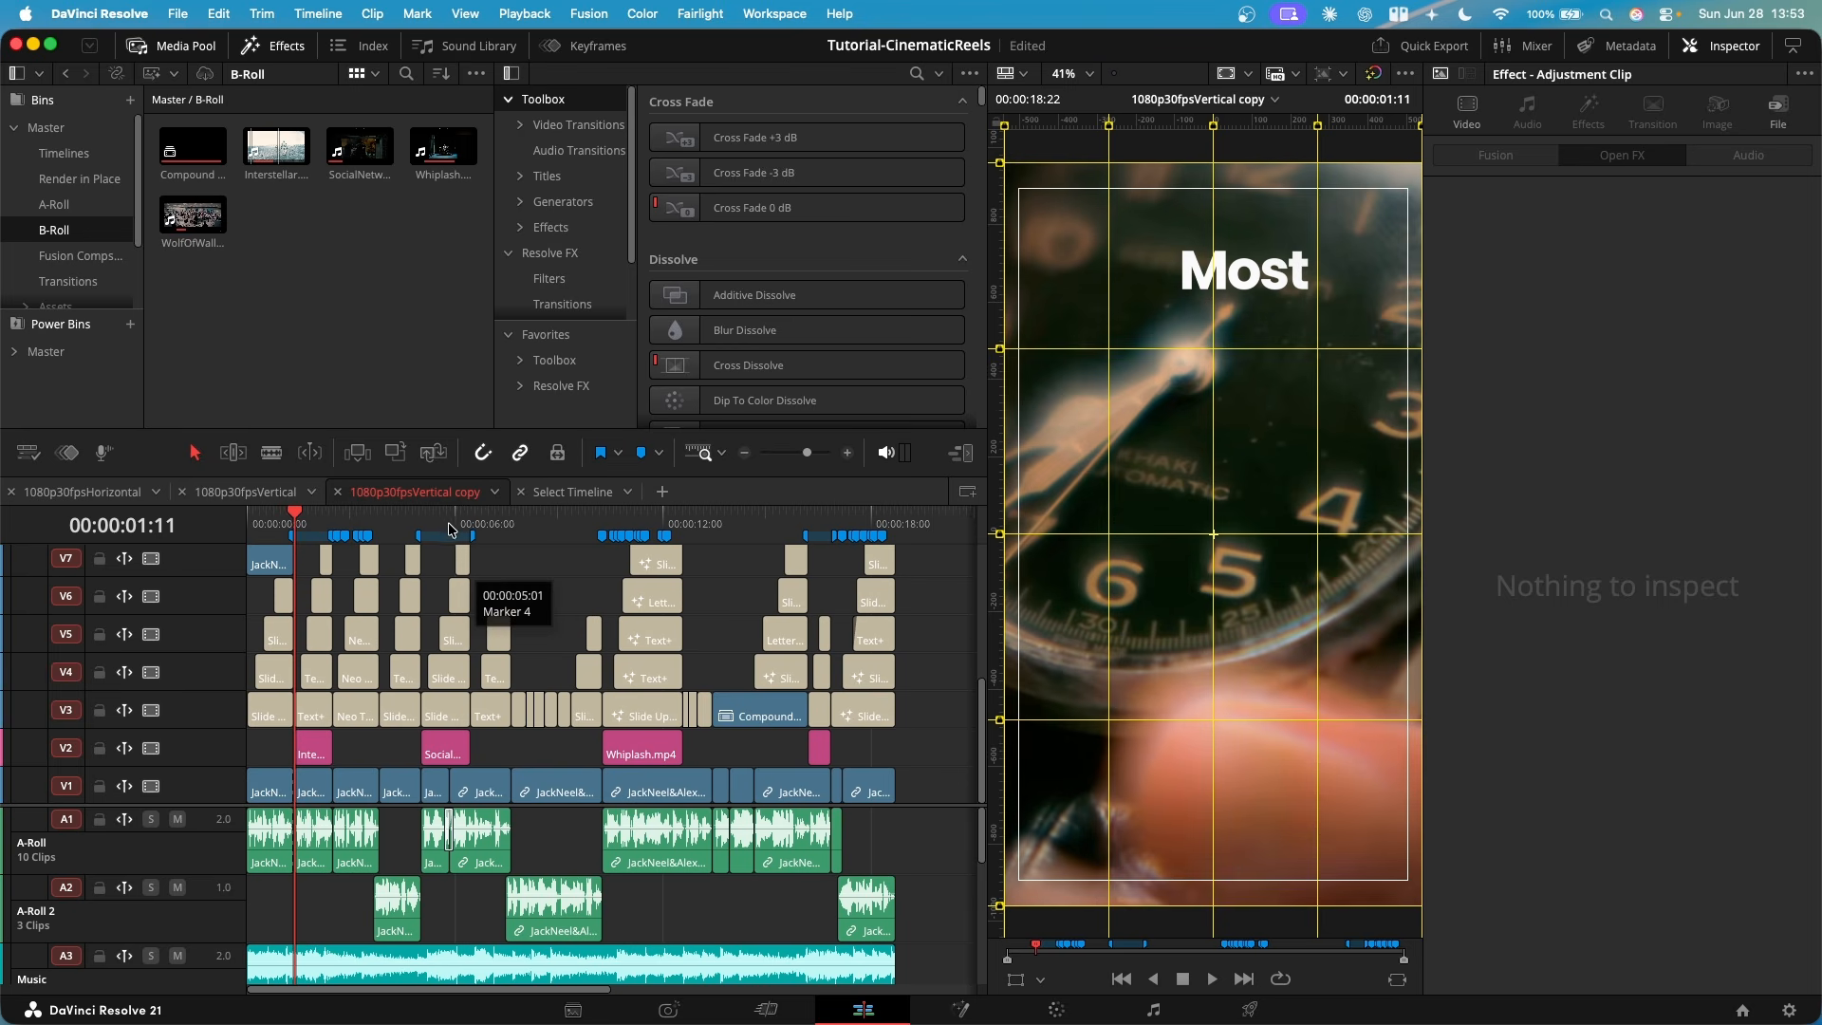
- Add a marker at 00:00:01:11 on the 1080p30fpsVertical timeline, where the second clip starts
left_click(446, 524)
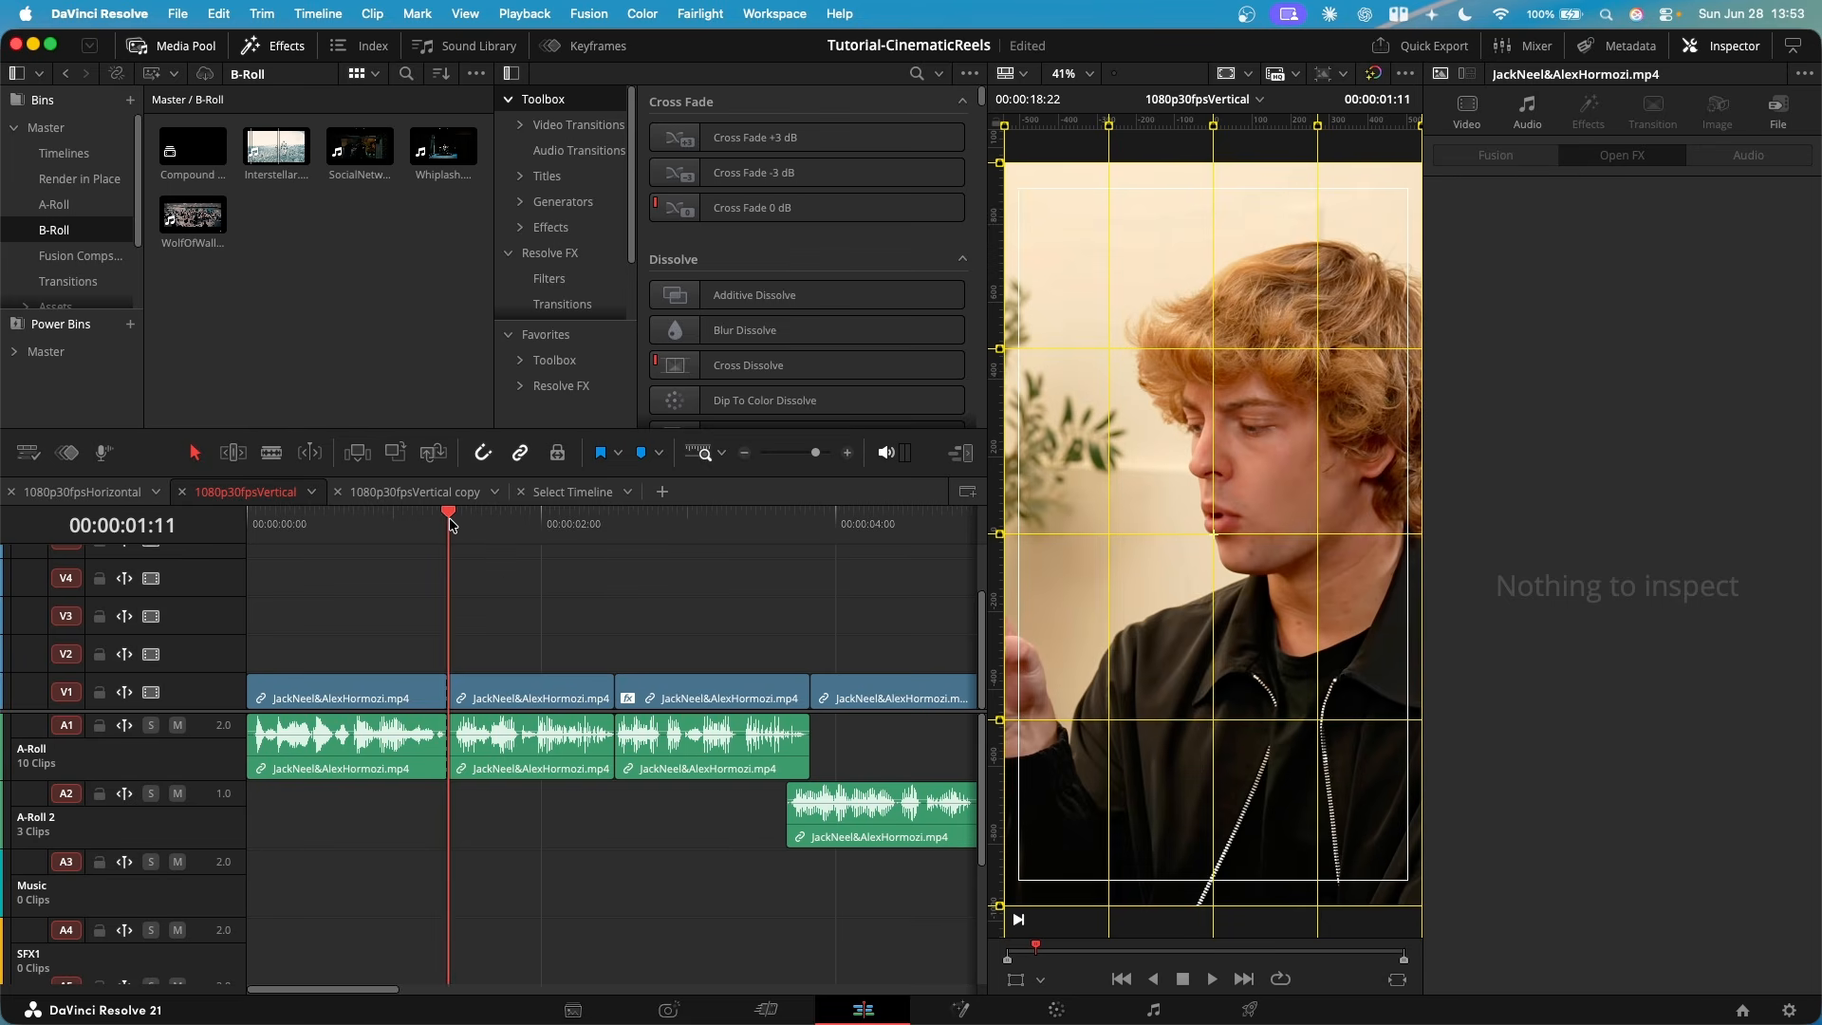
key("m")
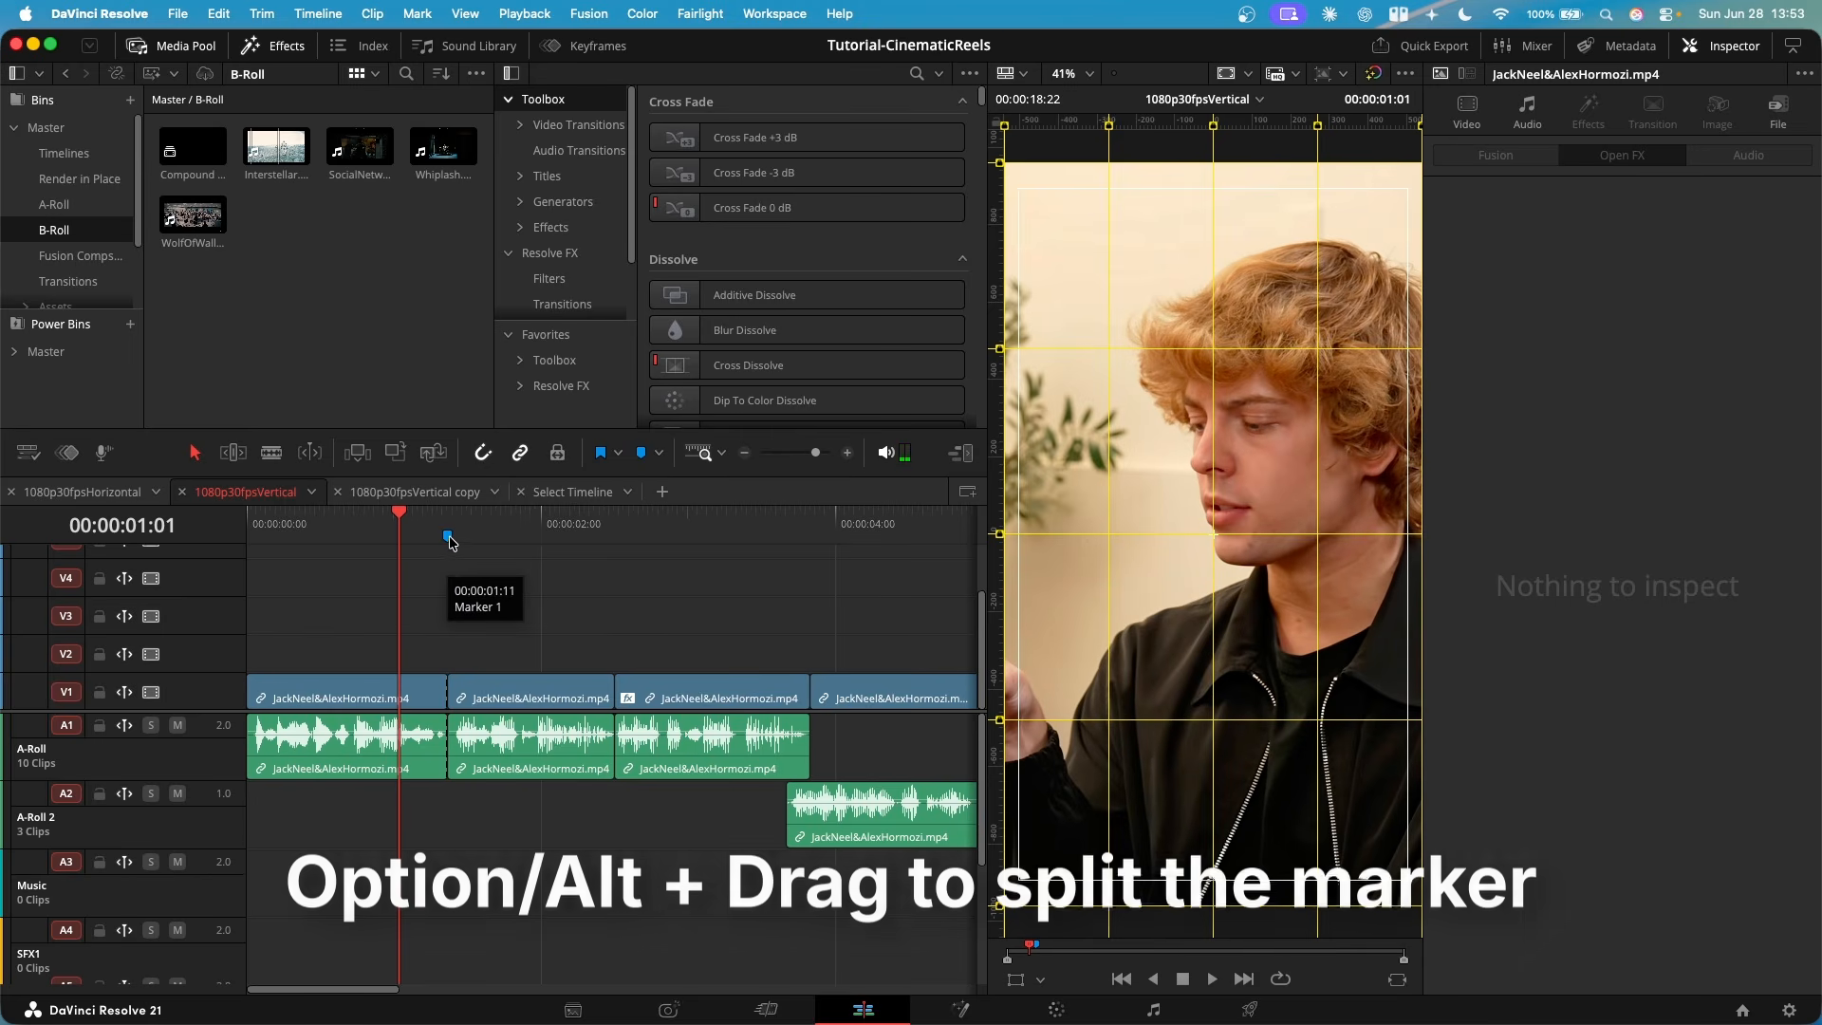
- Stretch the 00:00:01:11 marker into a range marker that covers the whole second clip
left_click_drag(448, 537, 615, 555)
right_click(483, 541)
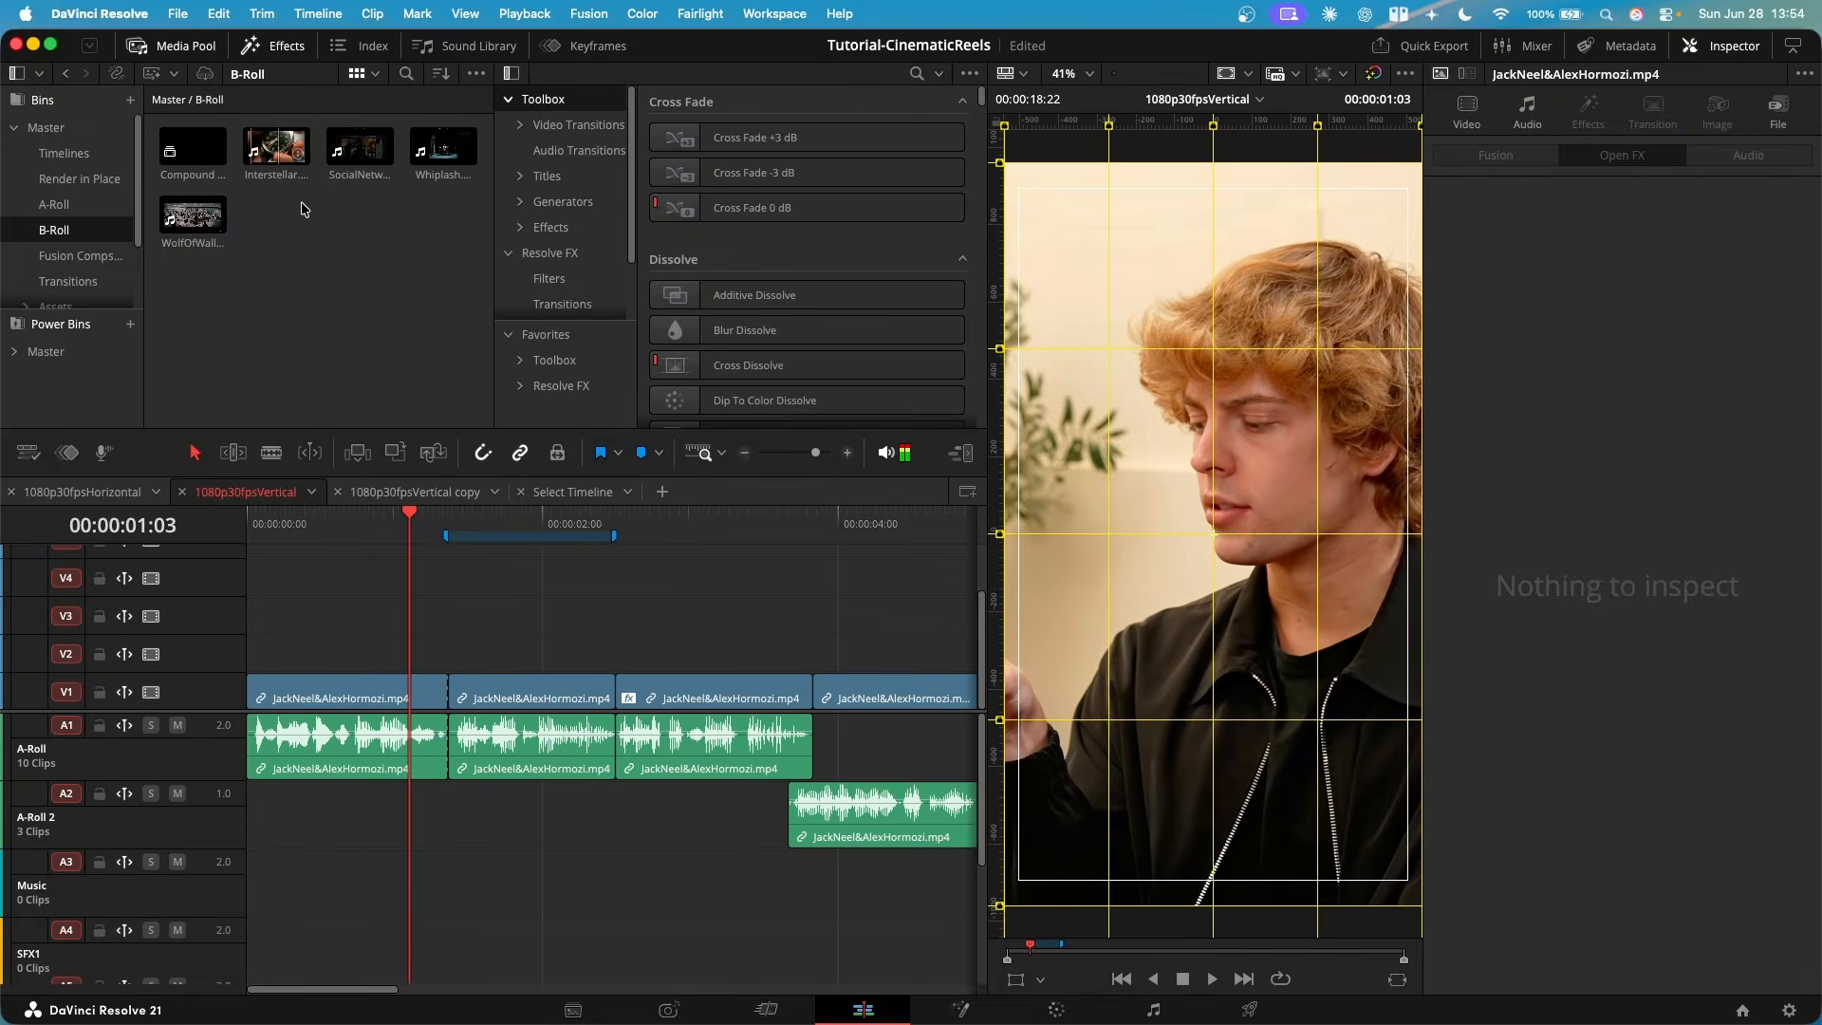
- Preview the Interstellar.mp4 B-roll clip and check it against the marked second clip on the timeline
double_click(268, 150)
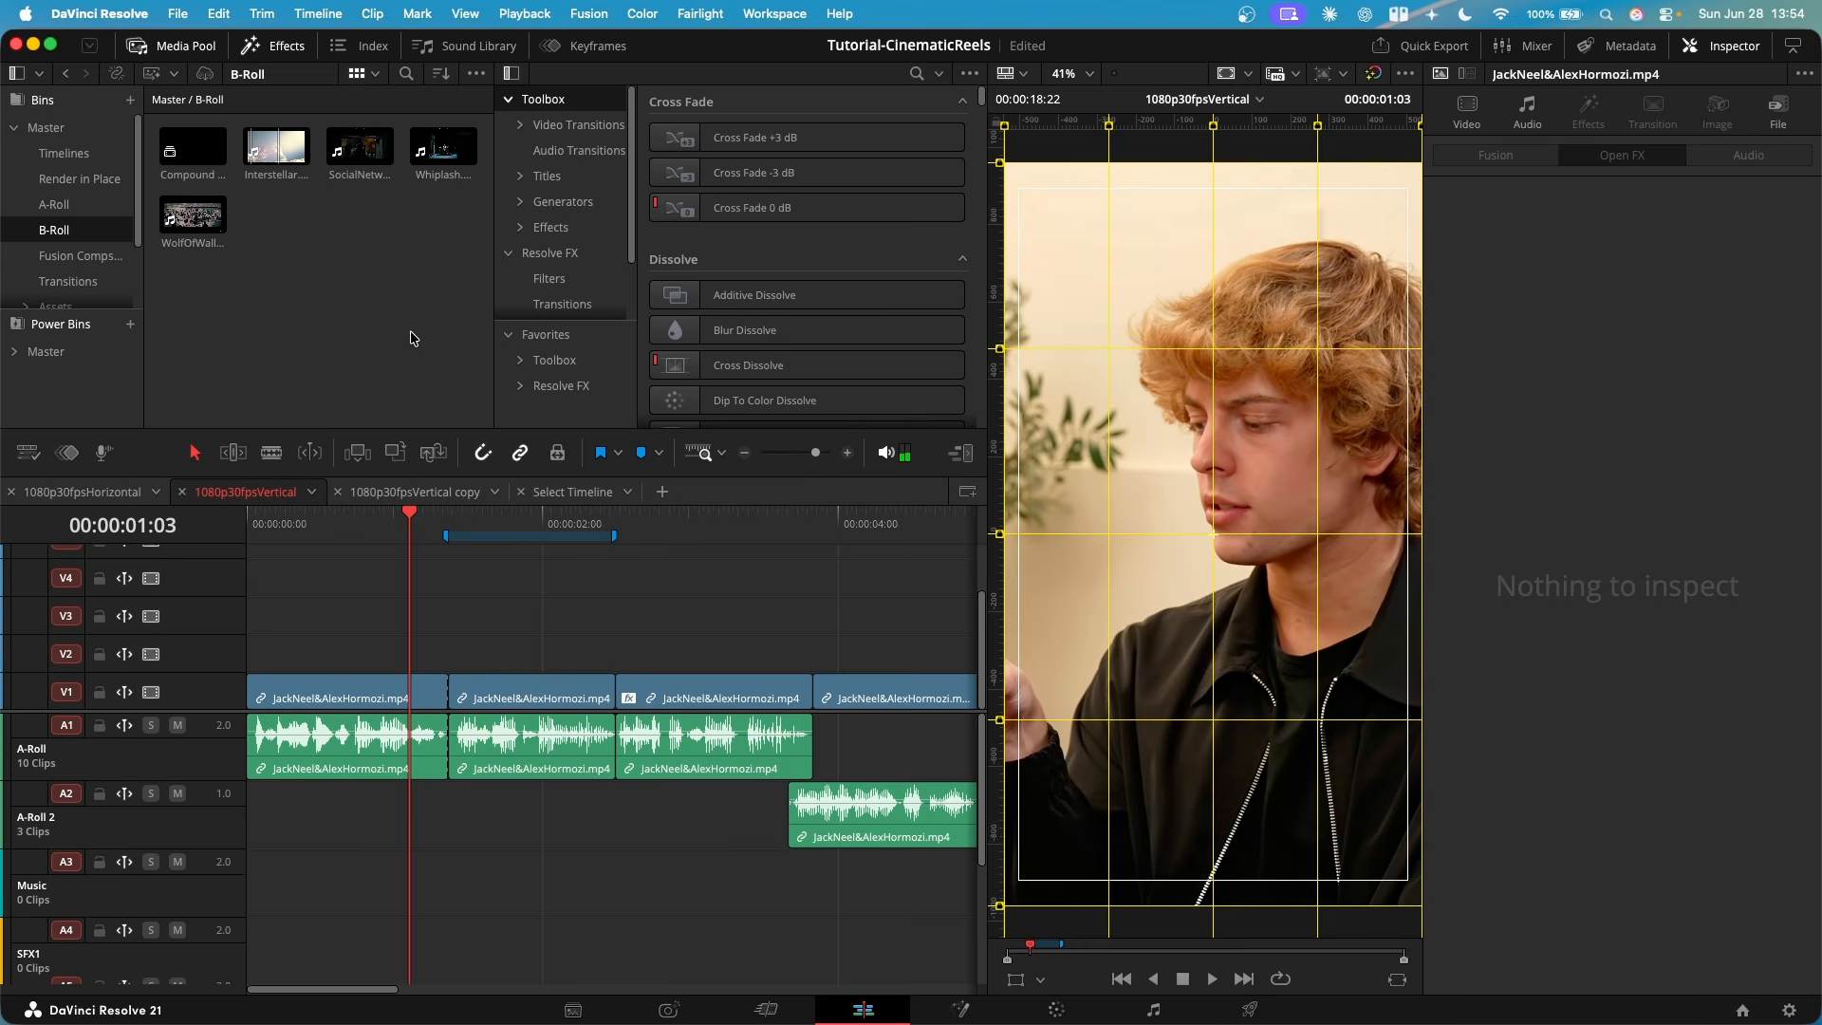
left_click(488, 514)
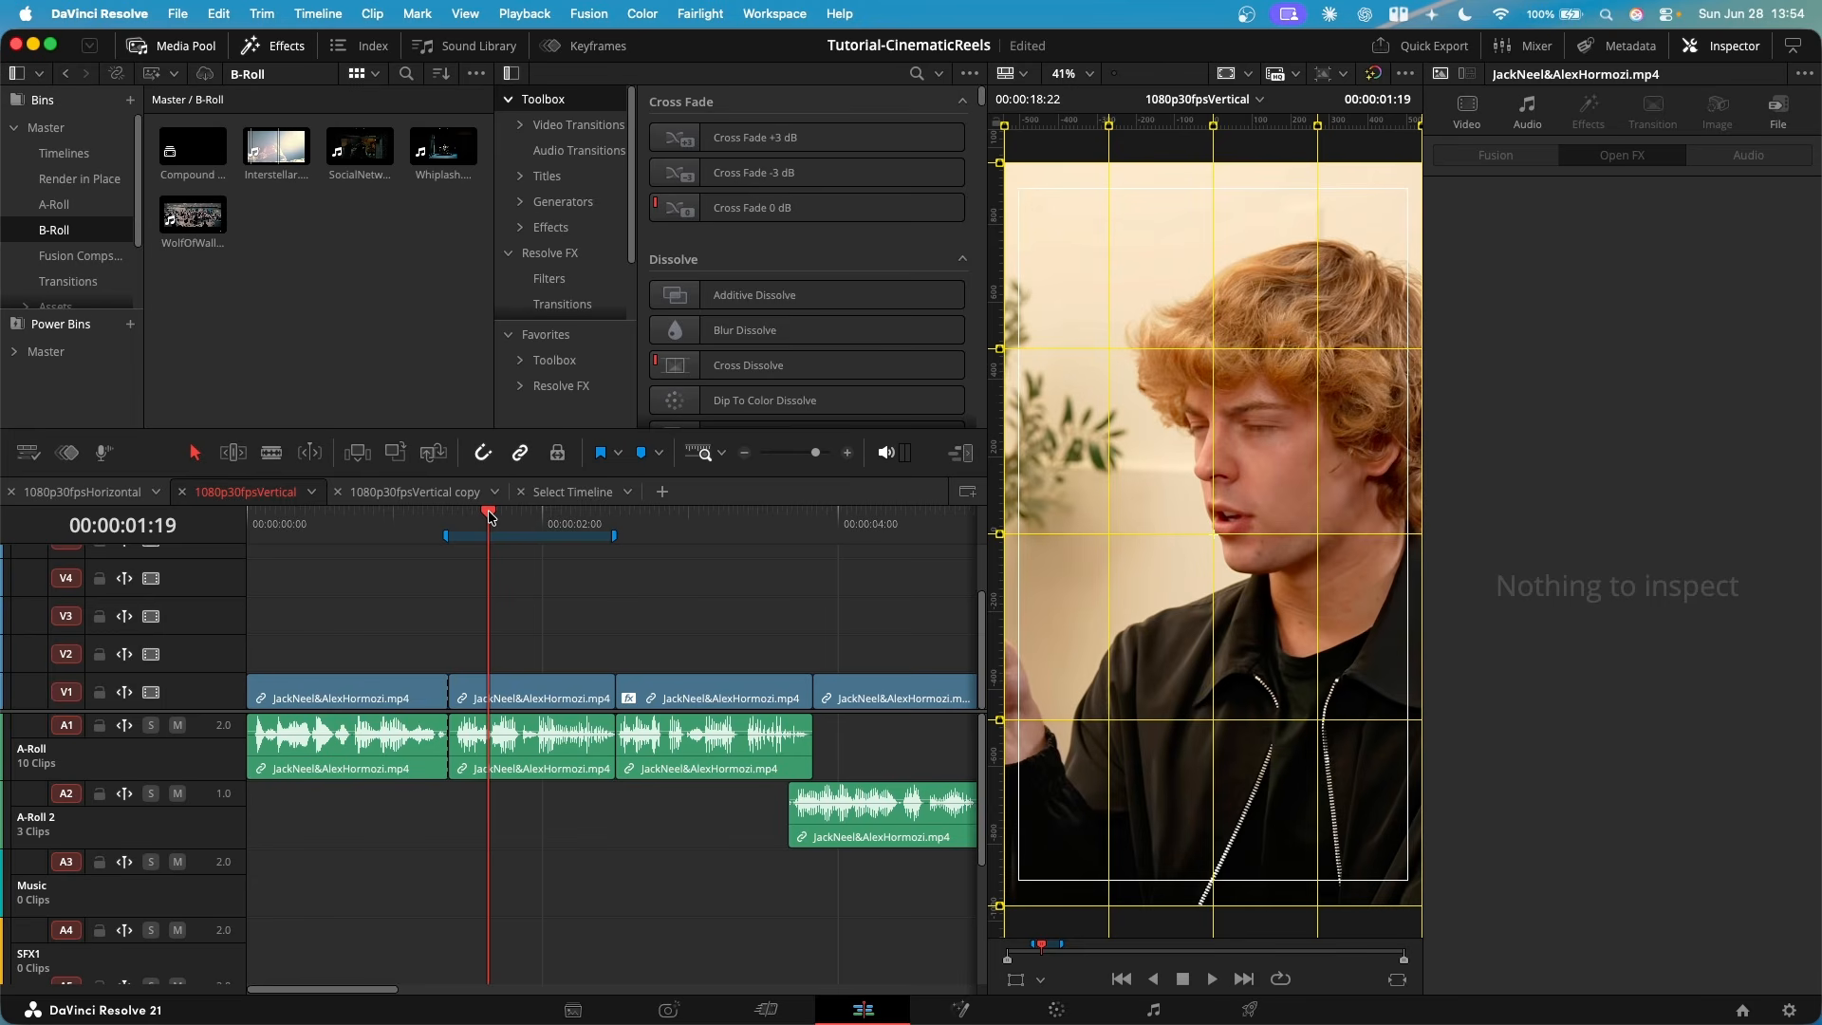
double_click(267, 147)
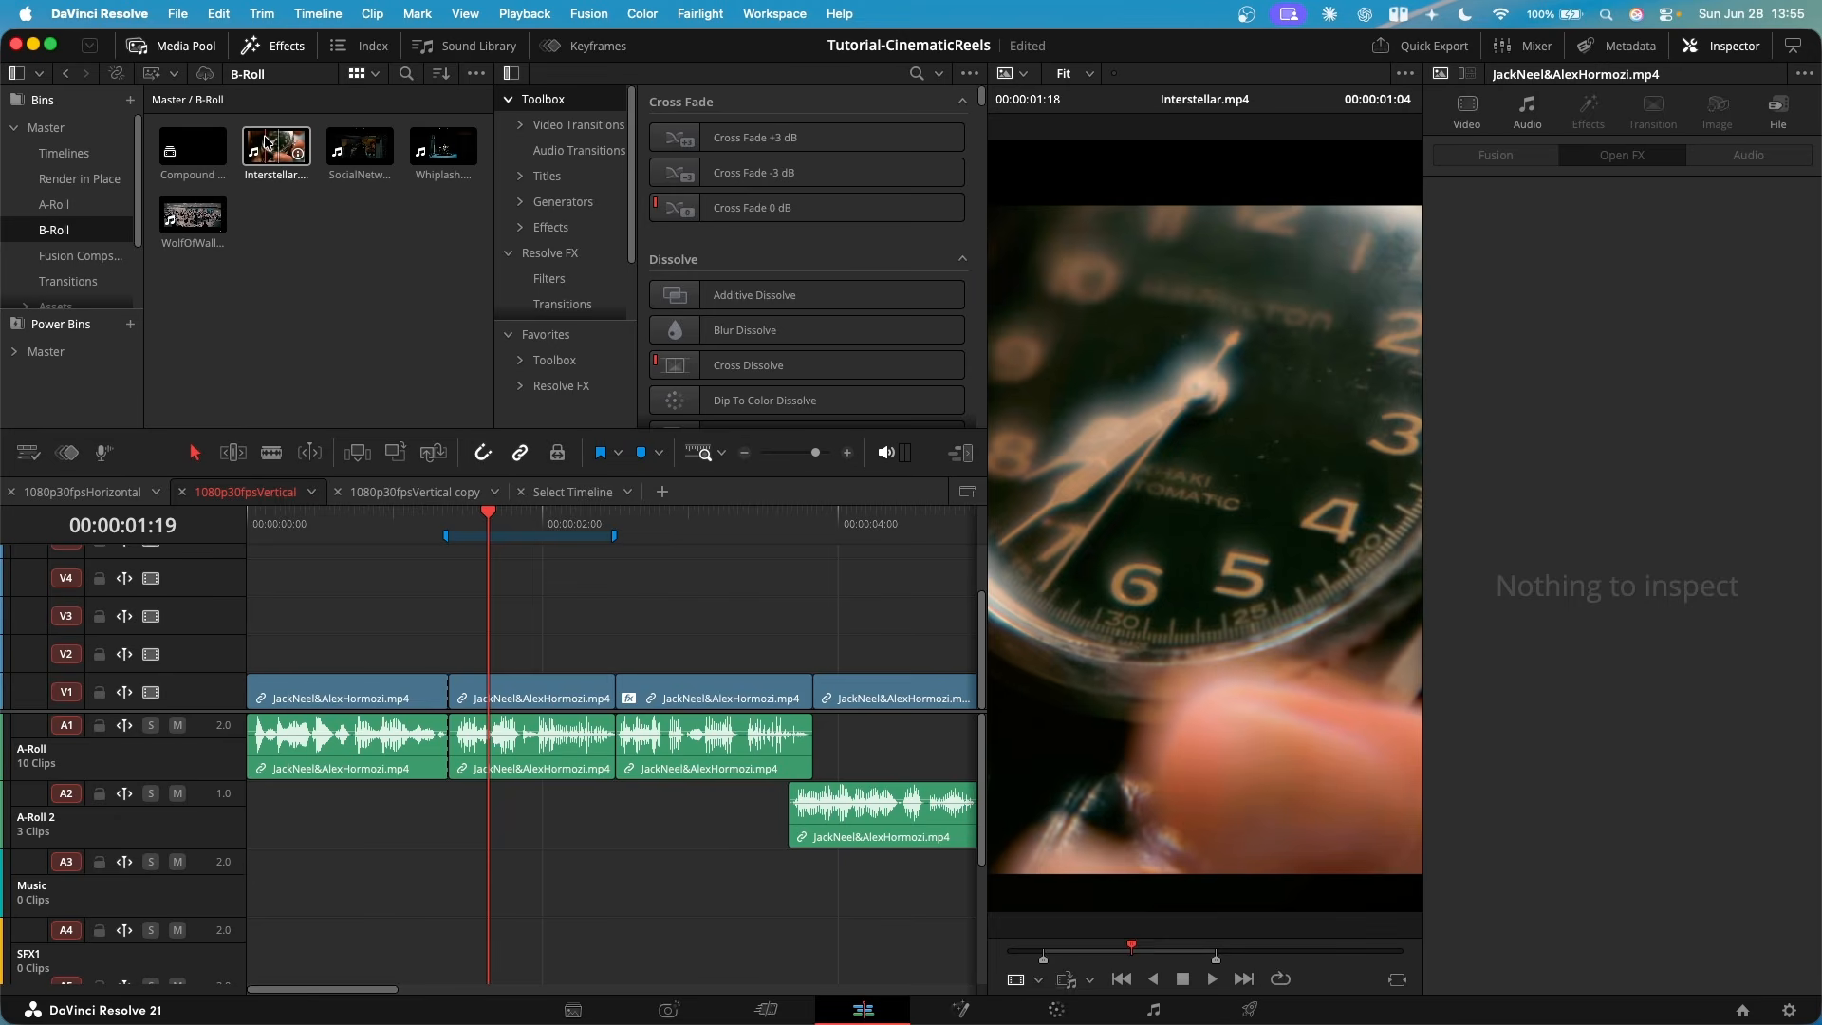
left_click_drag(484, 521, 499, 536)
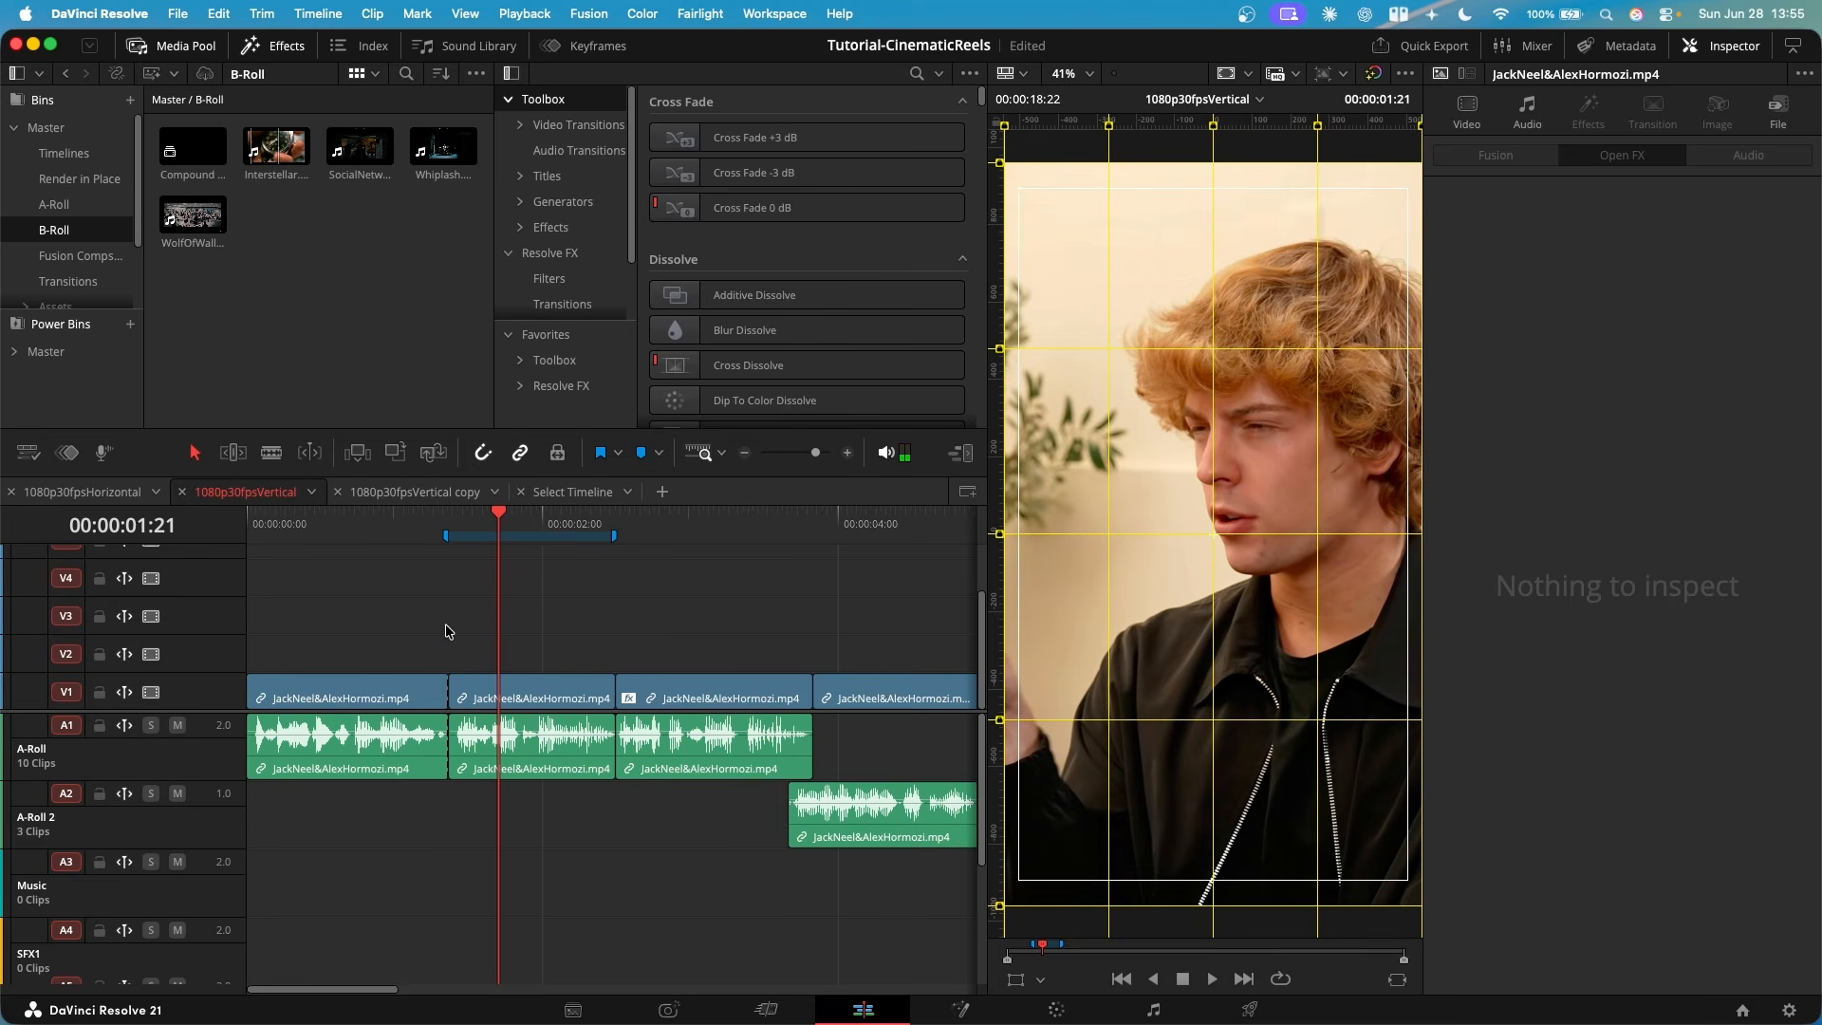
left_click(533, 697)
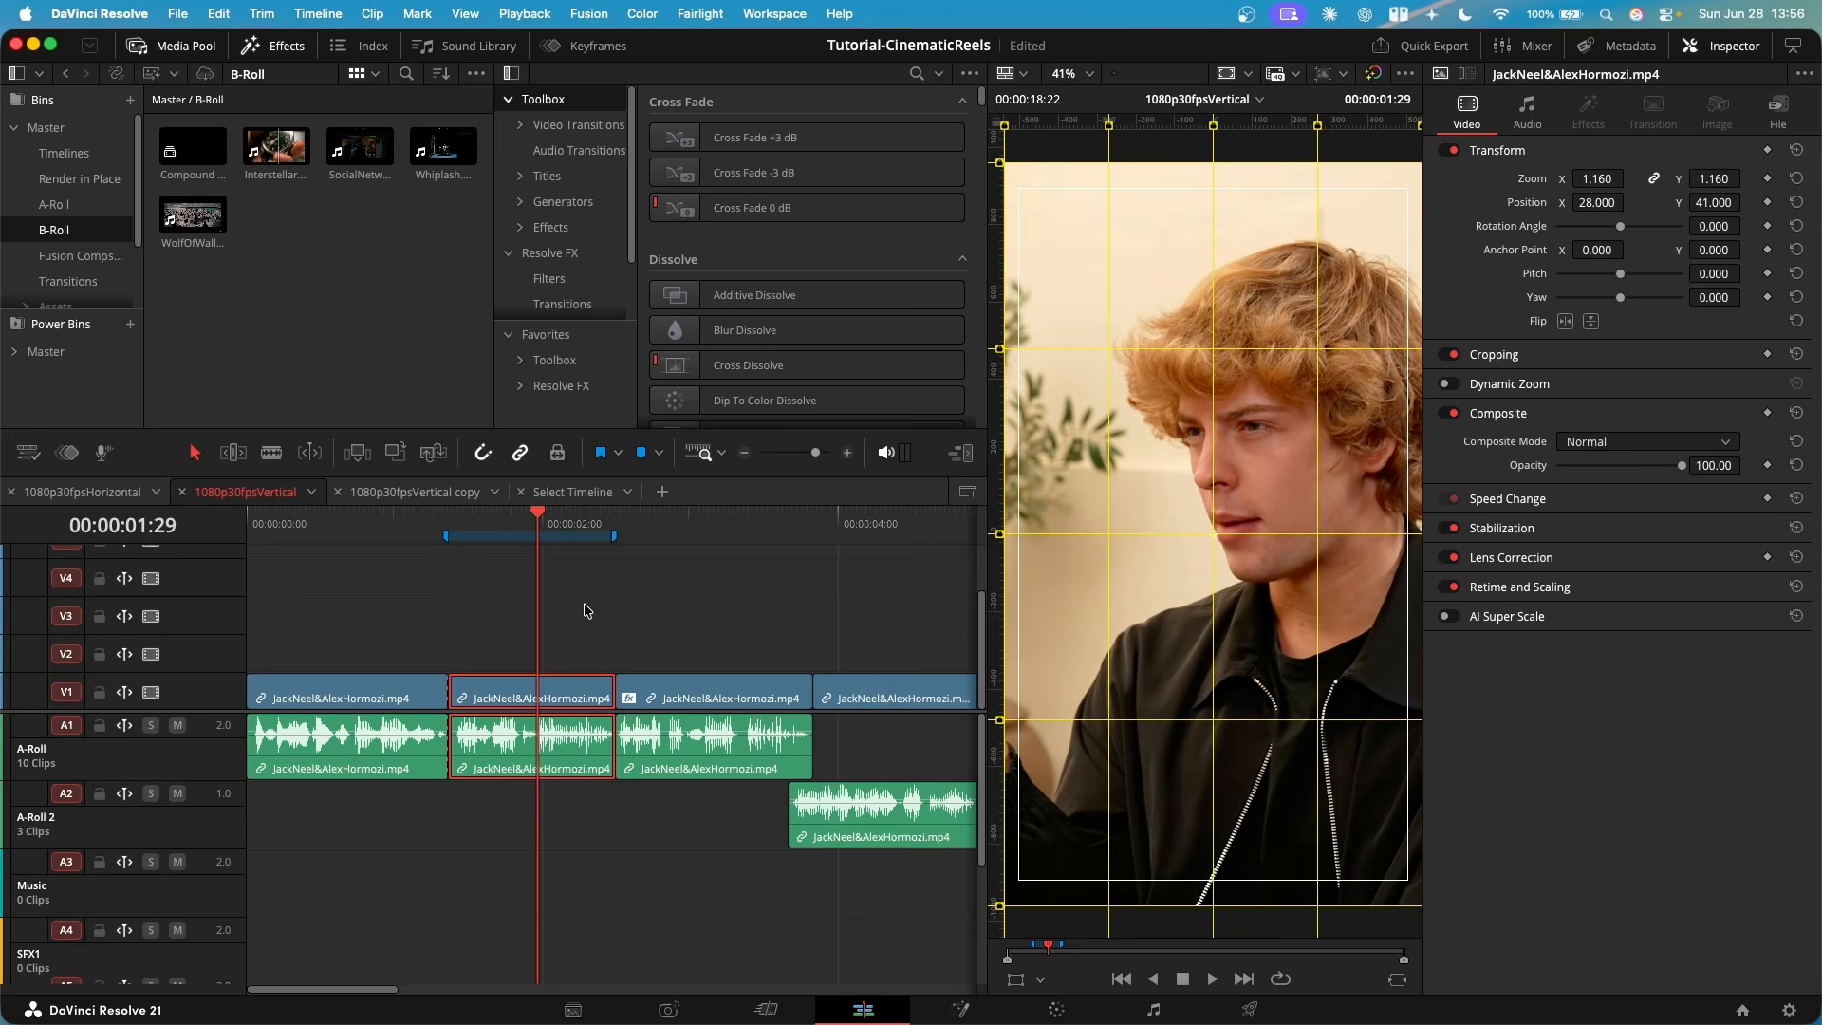
- Set the Interstellar.mp4 source clip's in point at 00:00:00:15 and its out point at 00:00:01:27
left_click(256, 148)
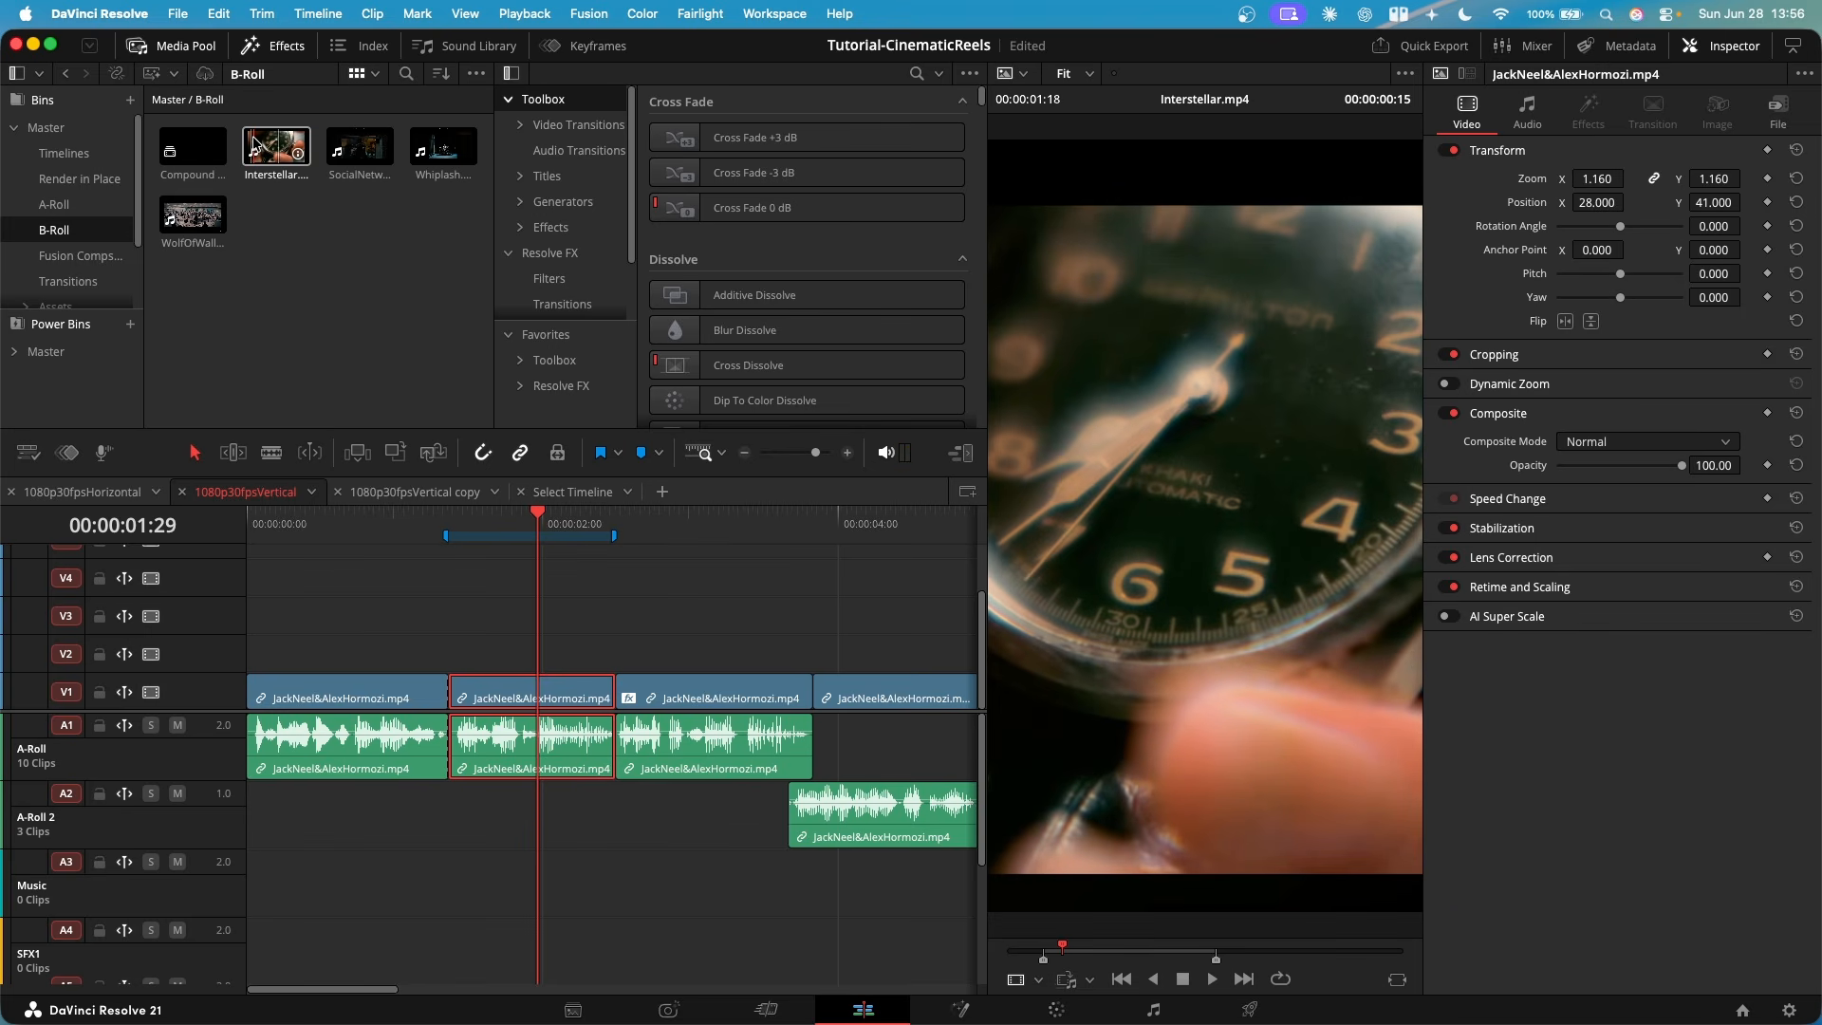
key("i")
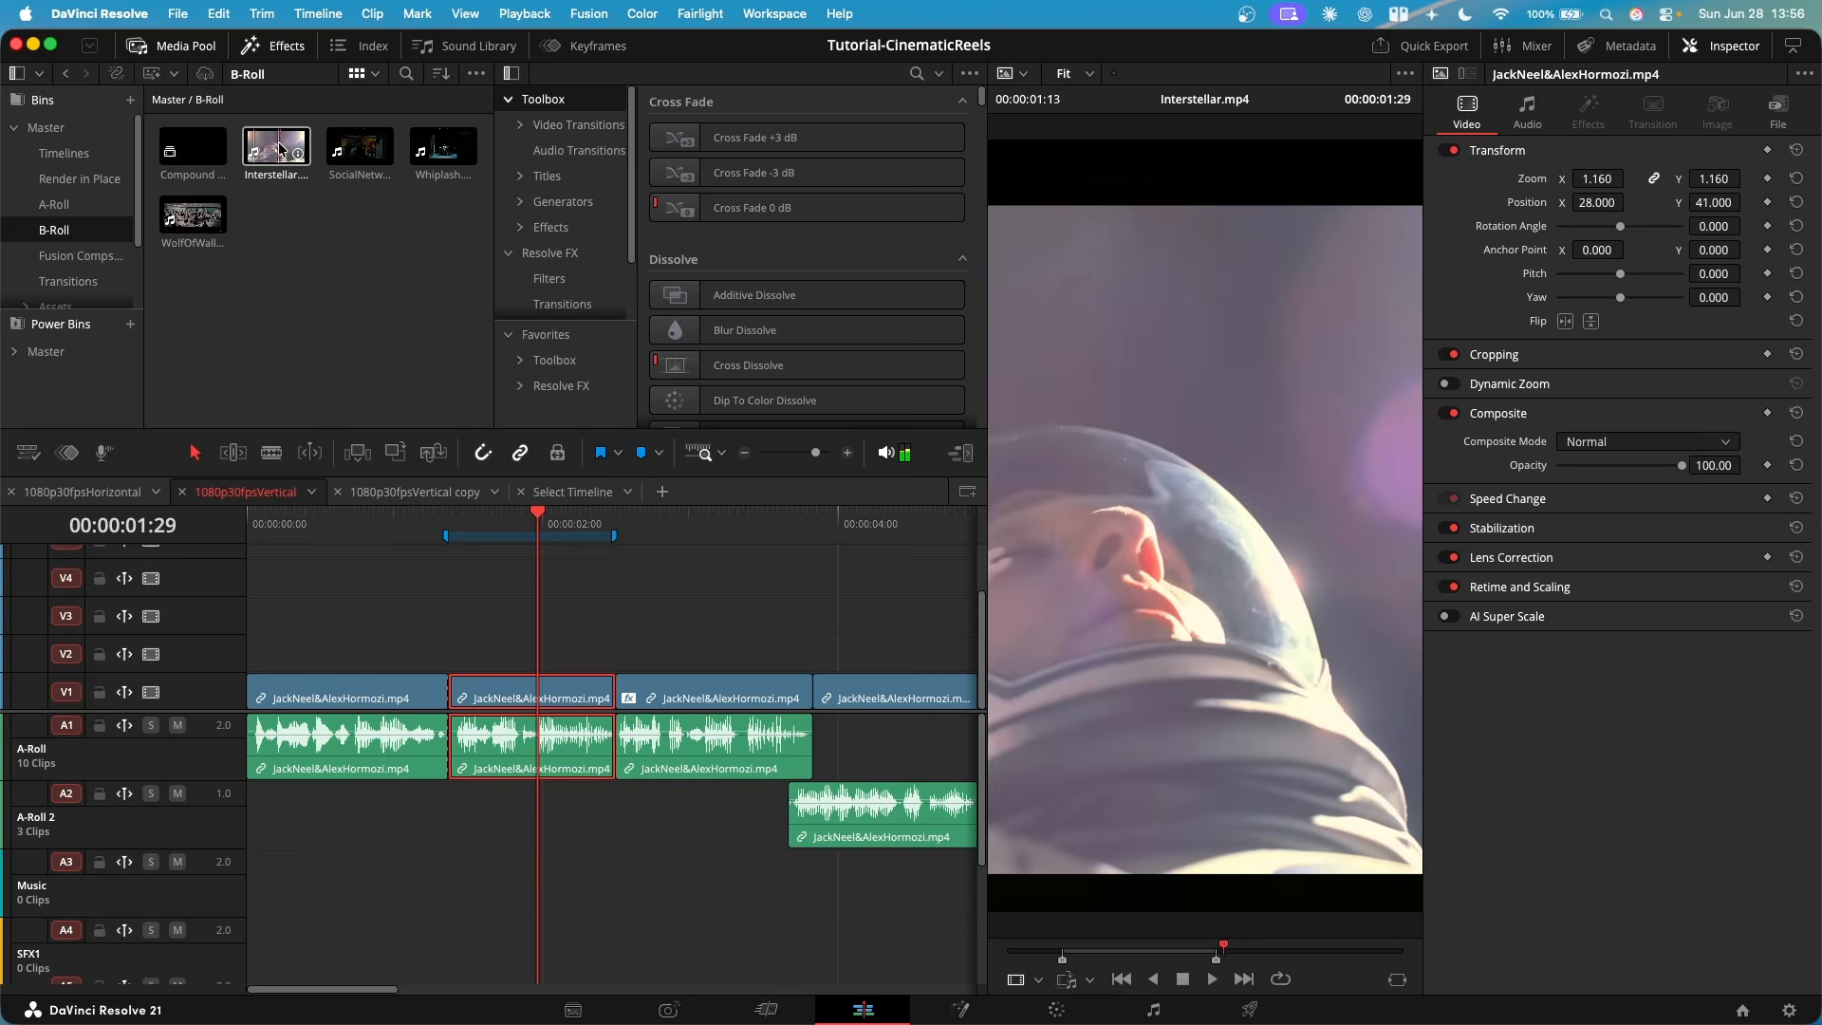
key("o")
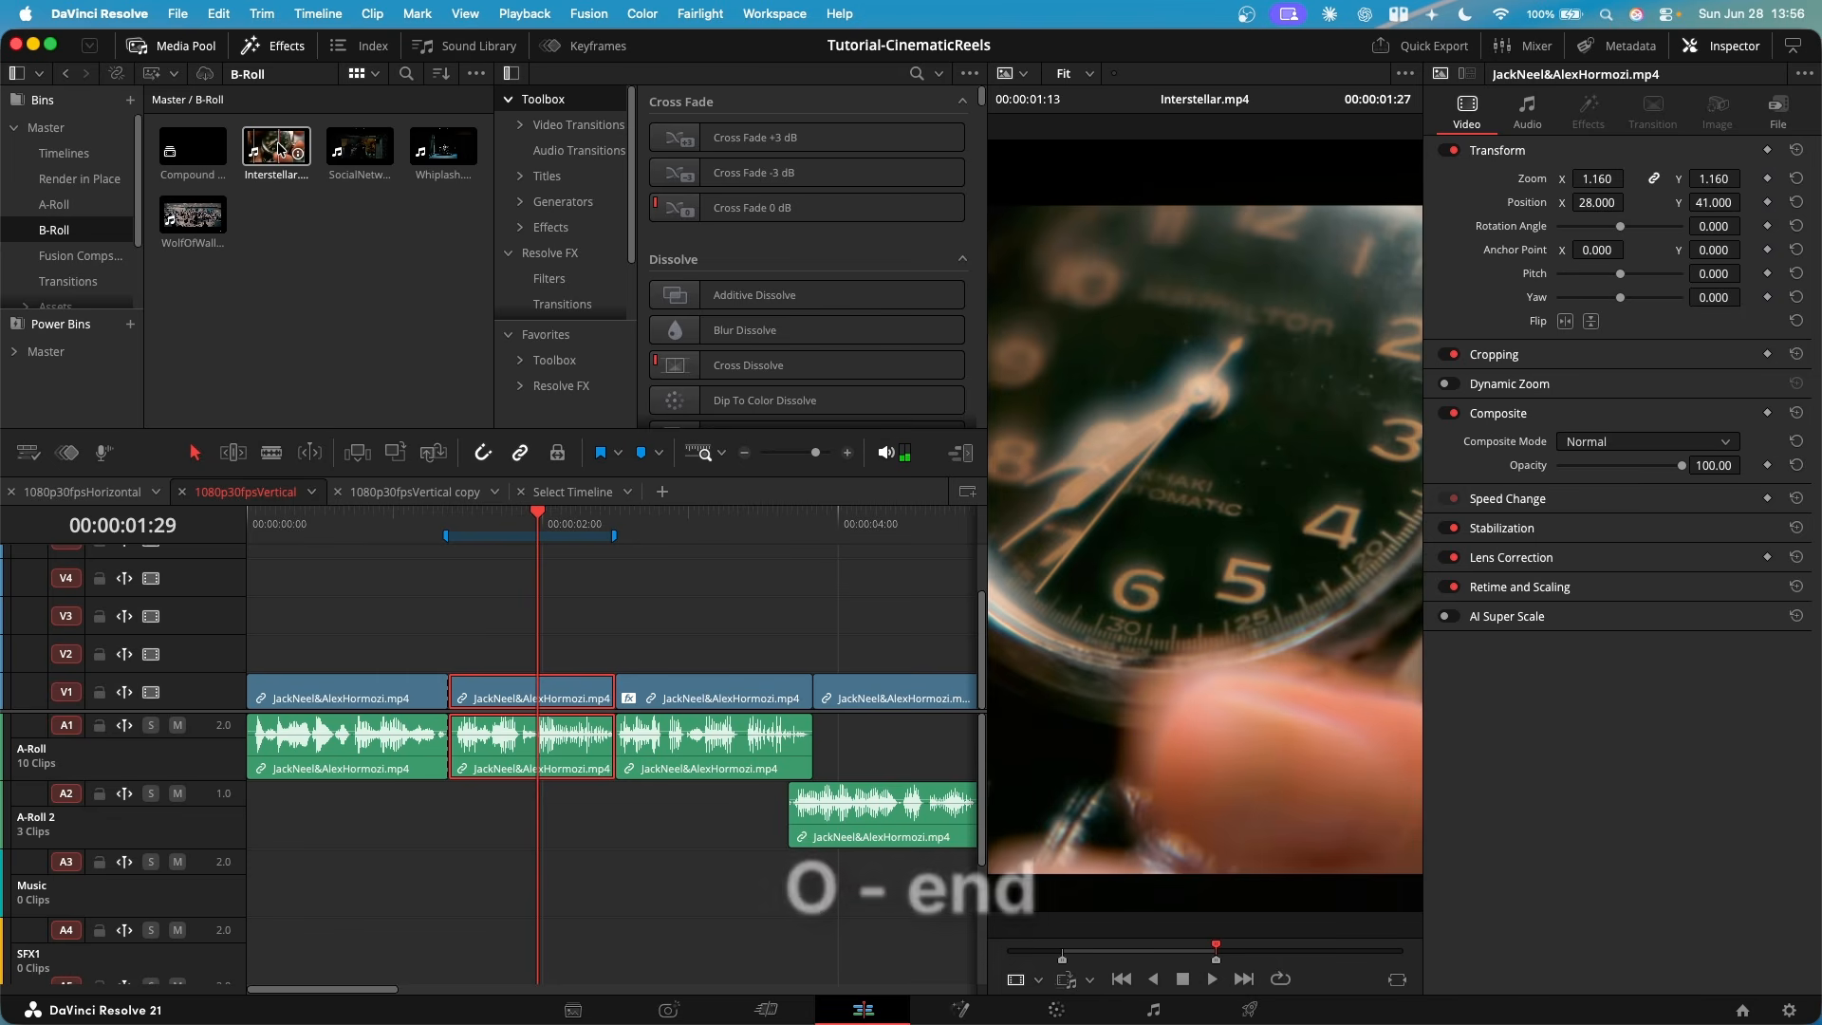
- Try placing Interstellar.mp4 with its linked audio on V2 and A-Roll 2 at the second clip's start, and remove it
left_click_drag(280, 147, 451, 636)
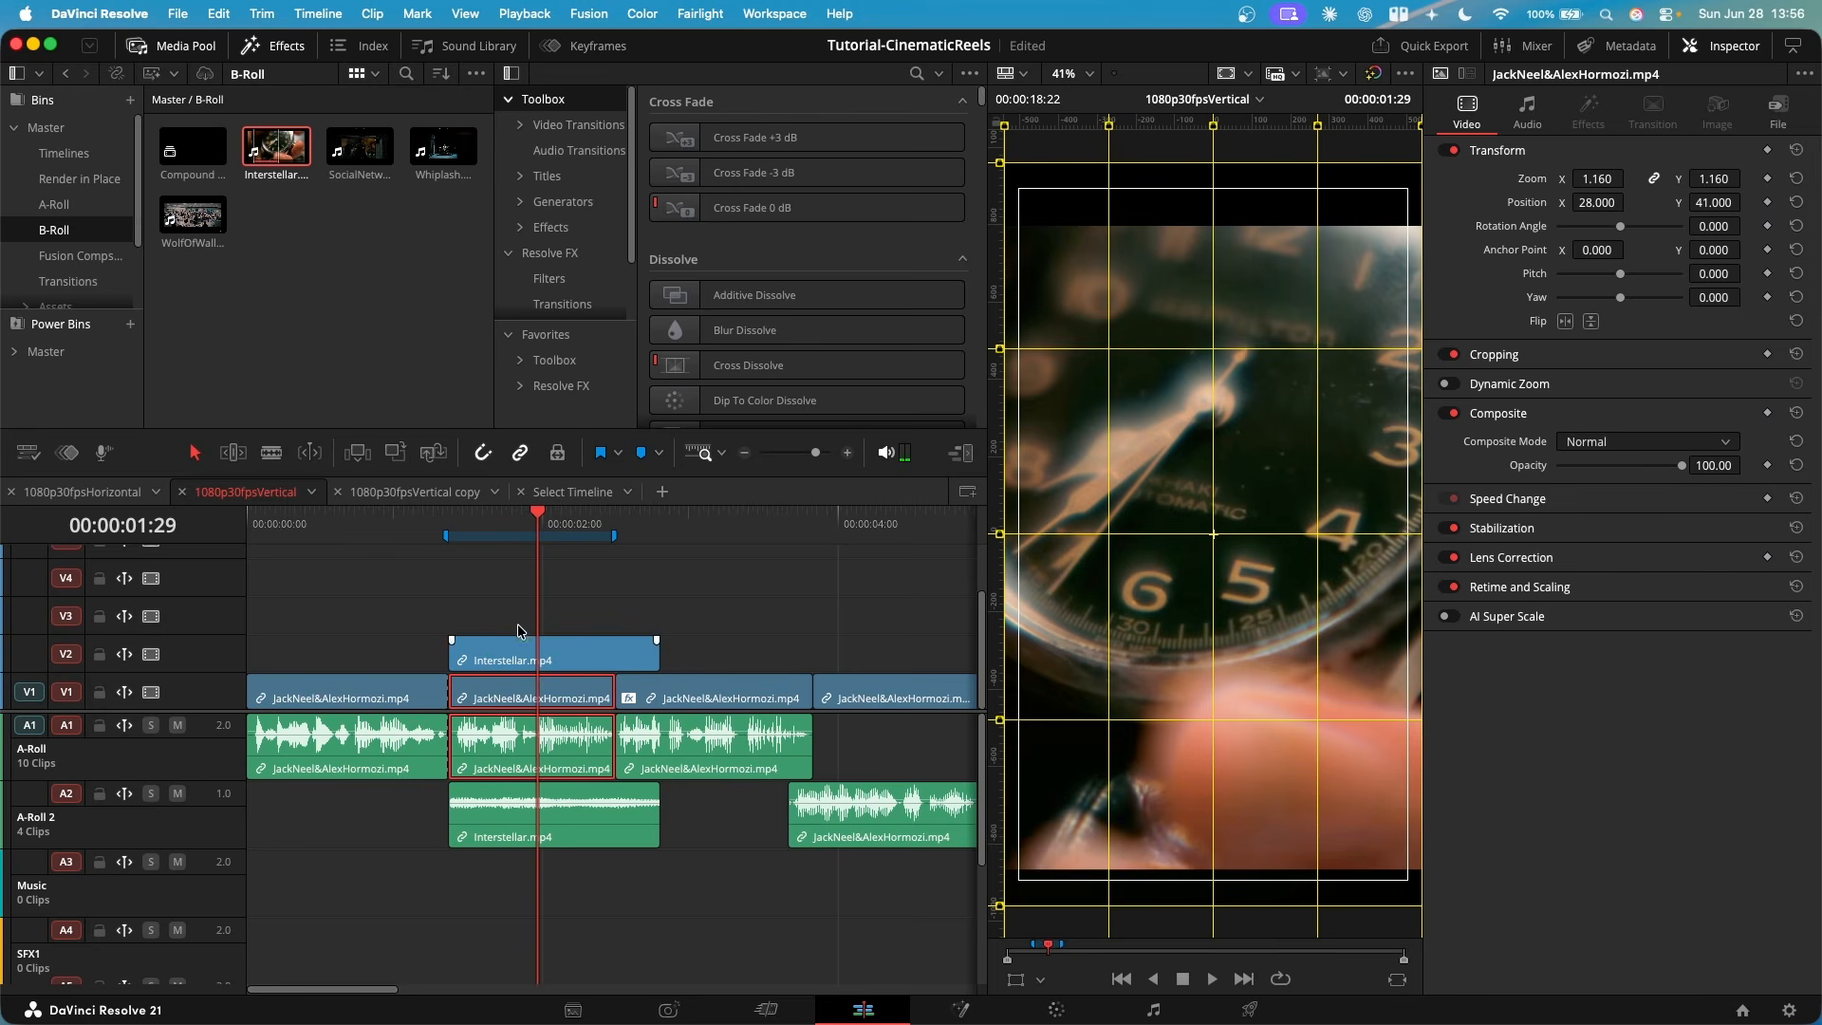
left_click_drag(482, 525, 646, 538)
key("BackSpace")
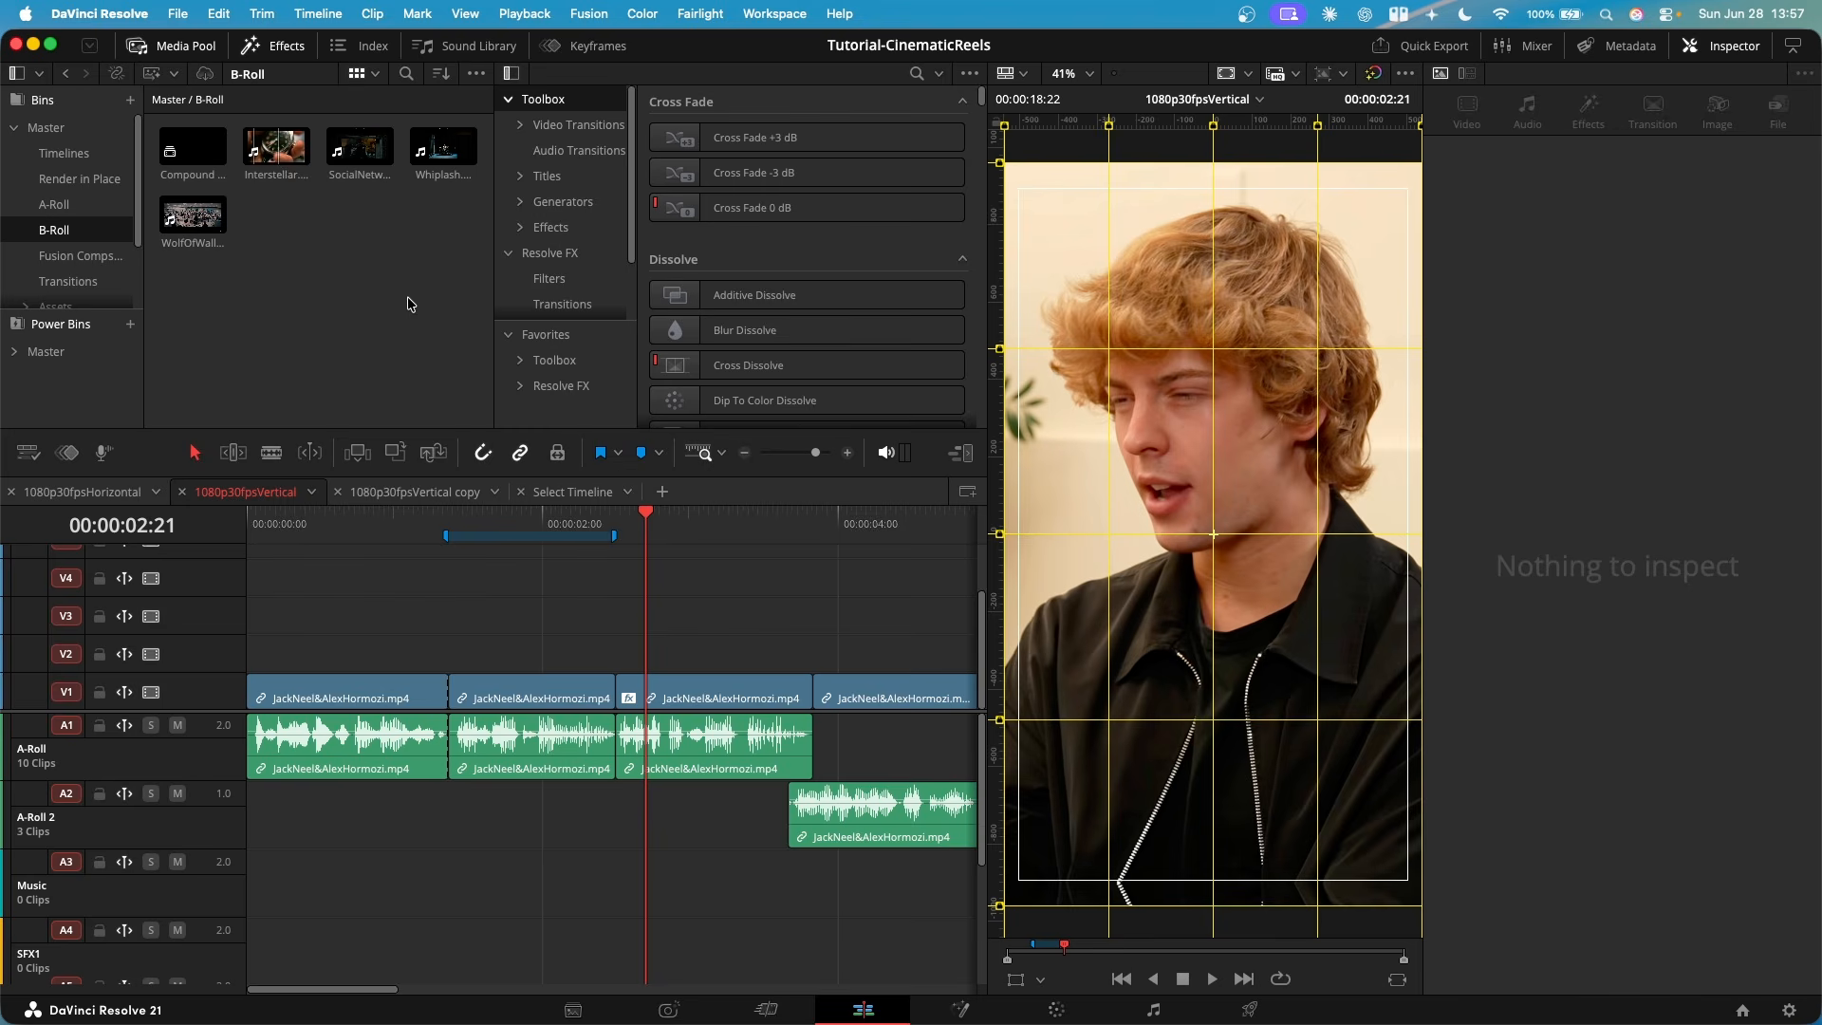
- Place Interstellar.mp4 with audio over the second clip again, unlink it, and delete its audio and video
left_click(272, 152)
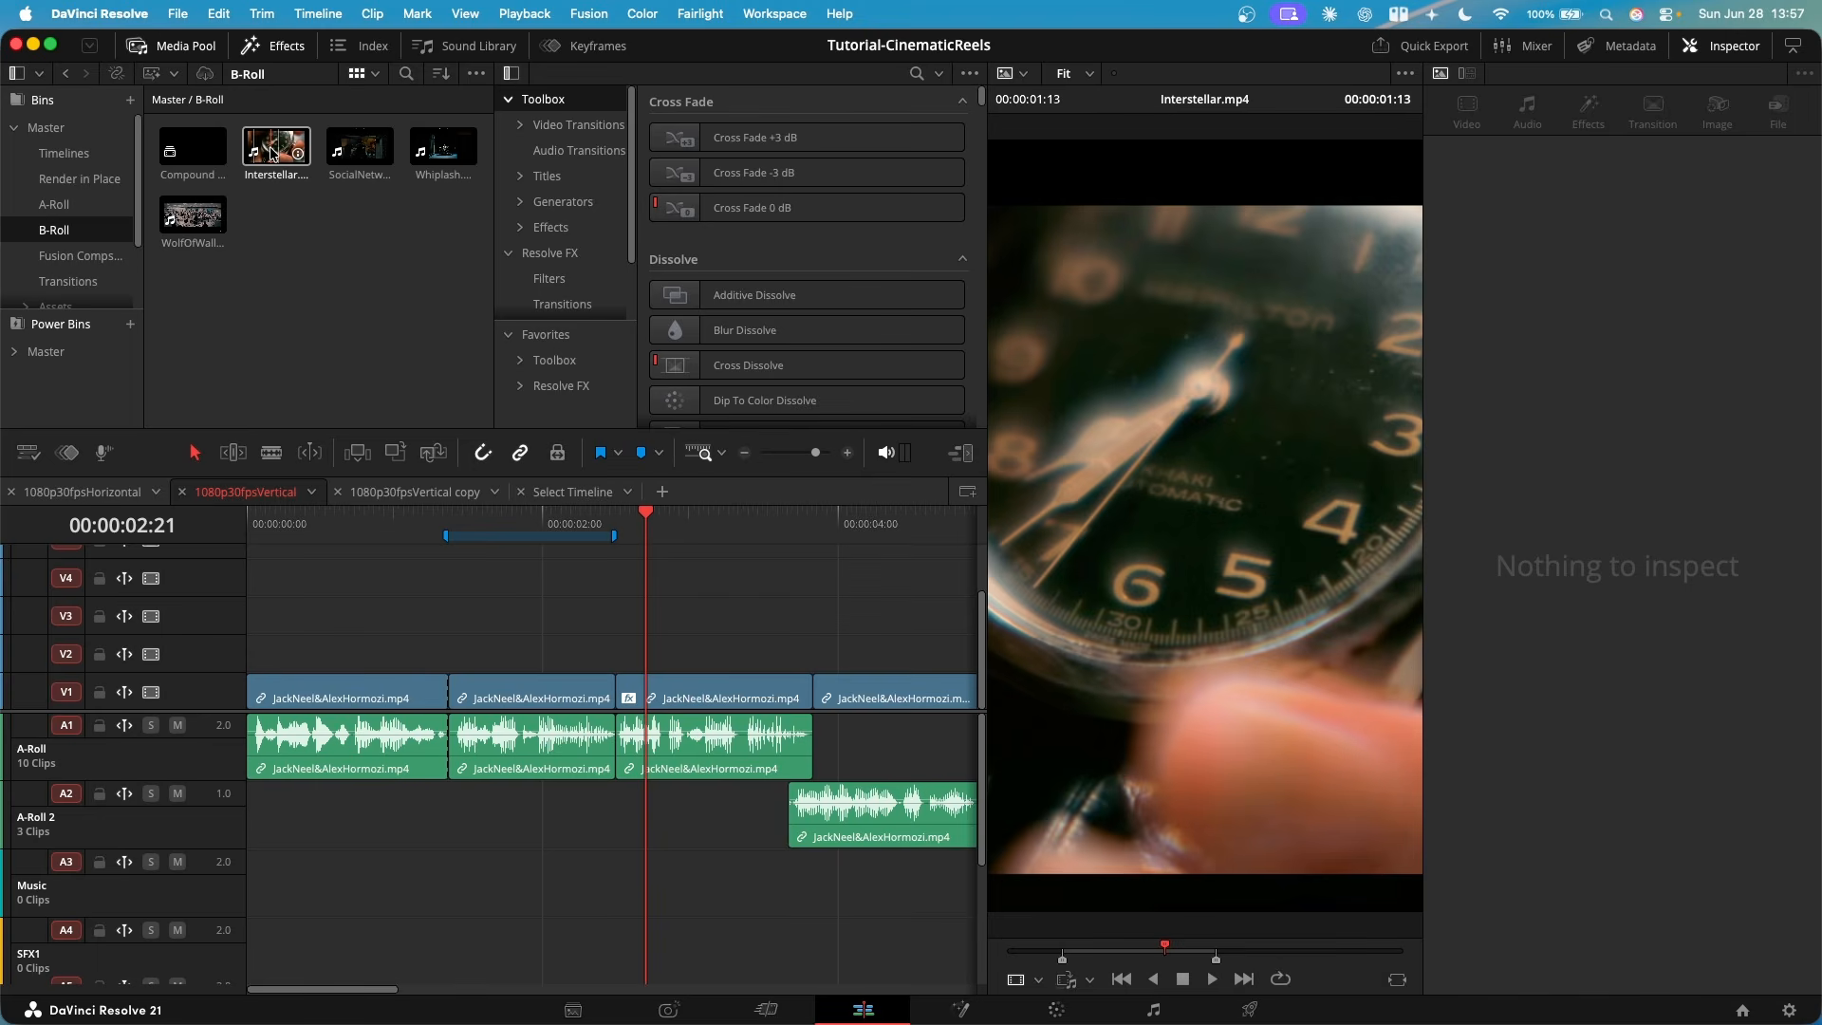
left_click_drag(272, 152, 469, 654)
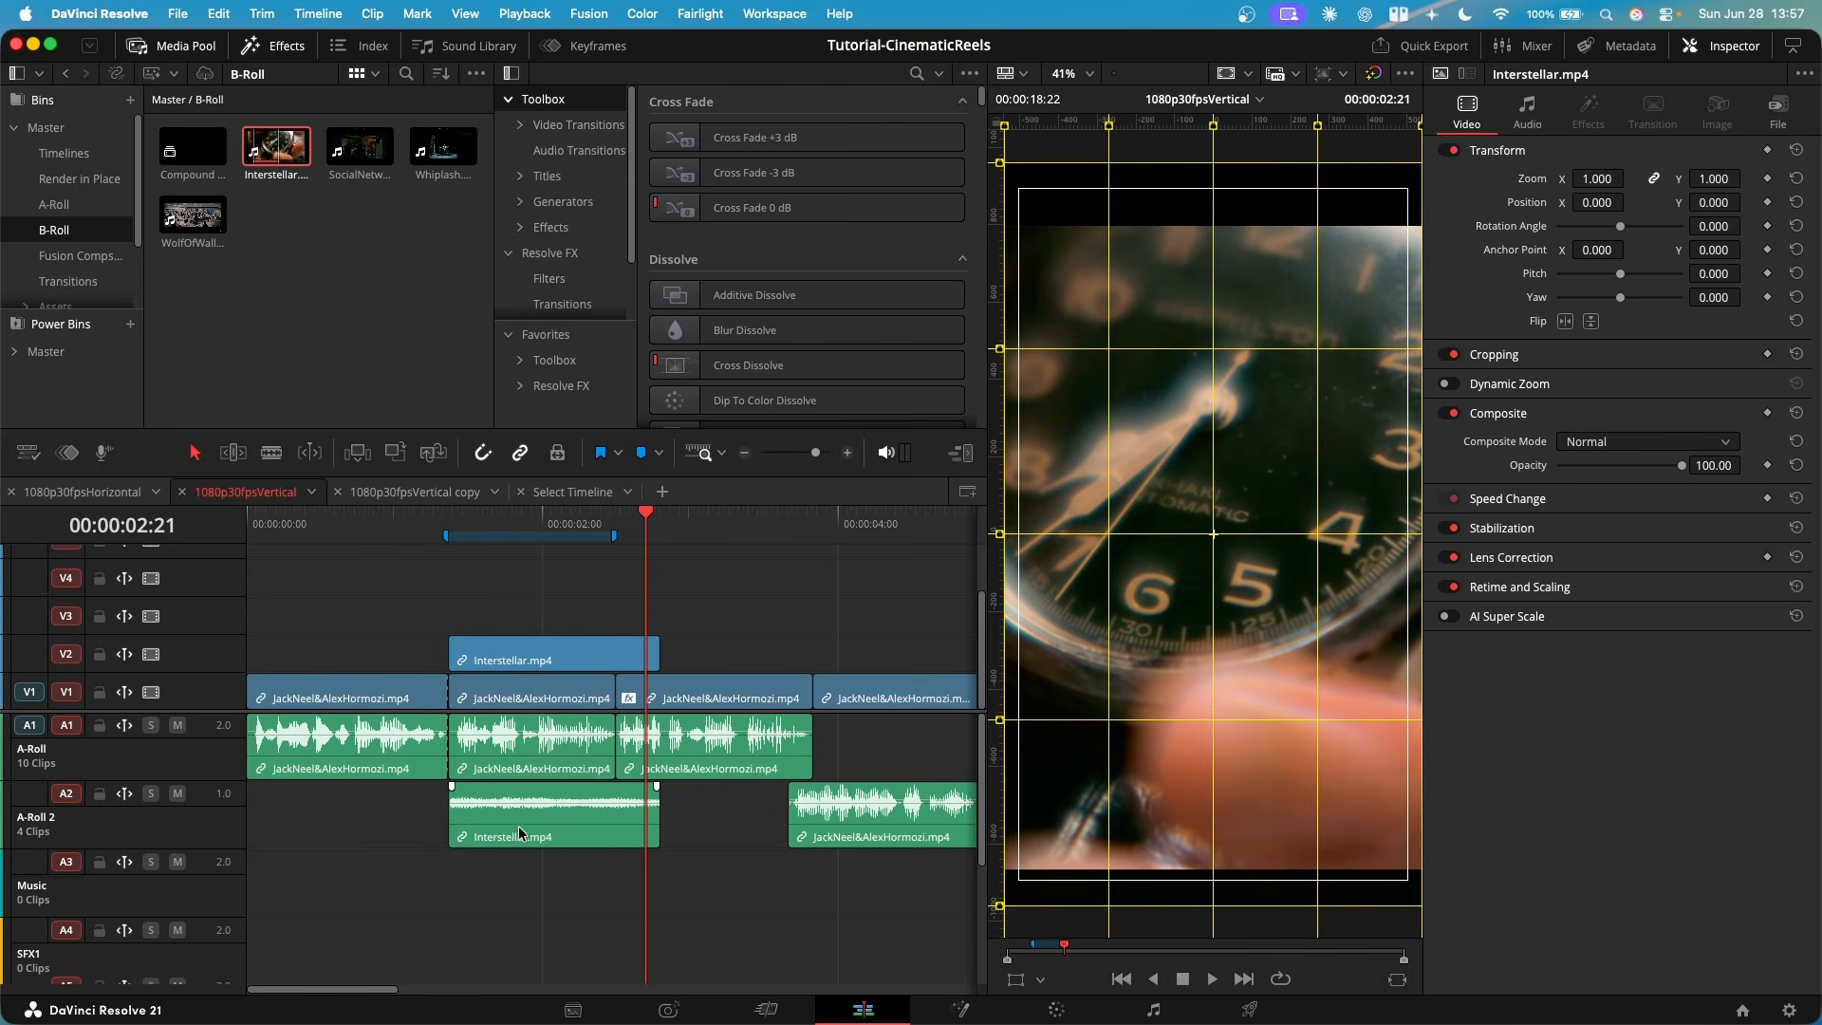
left_click(519, 520)
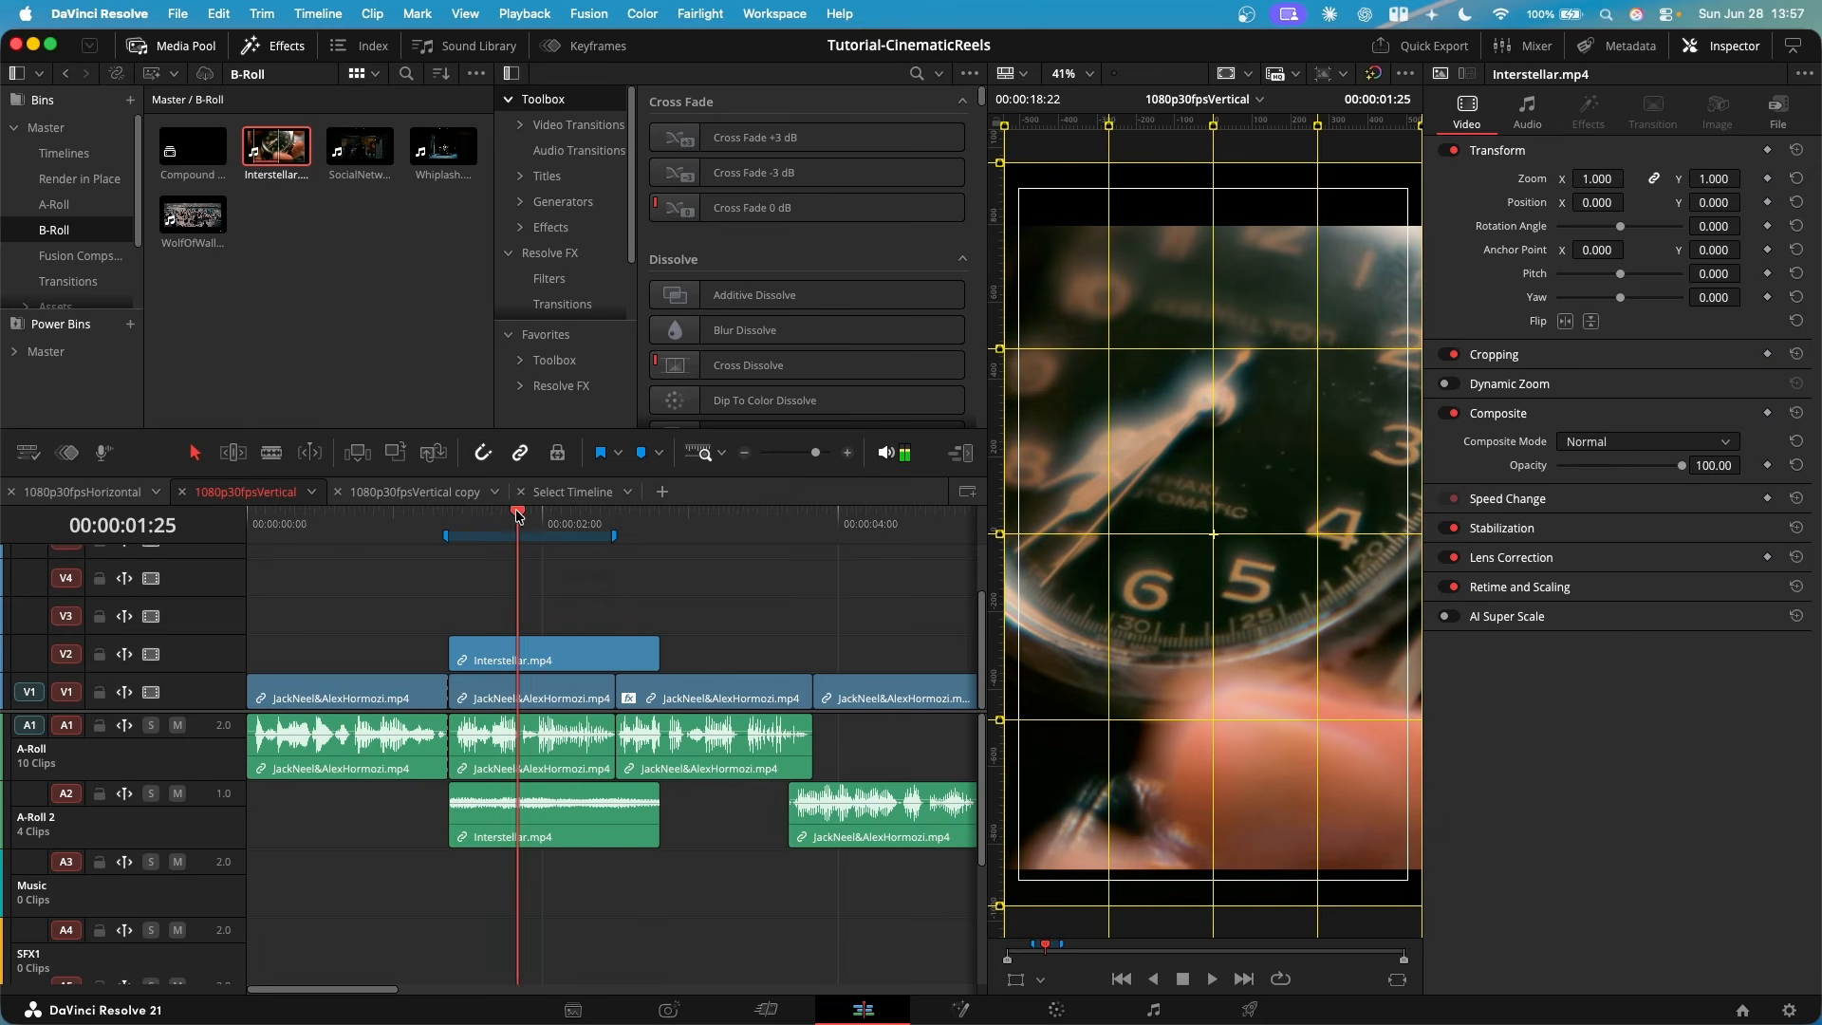
right_click(600, 822)
left_click(628, 823)
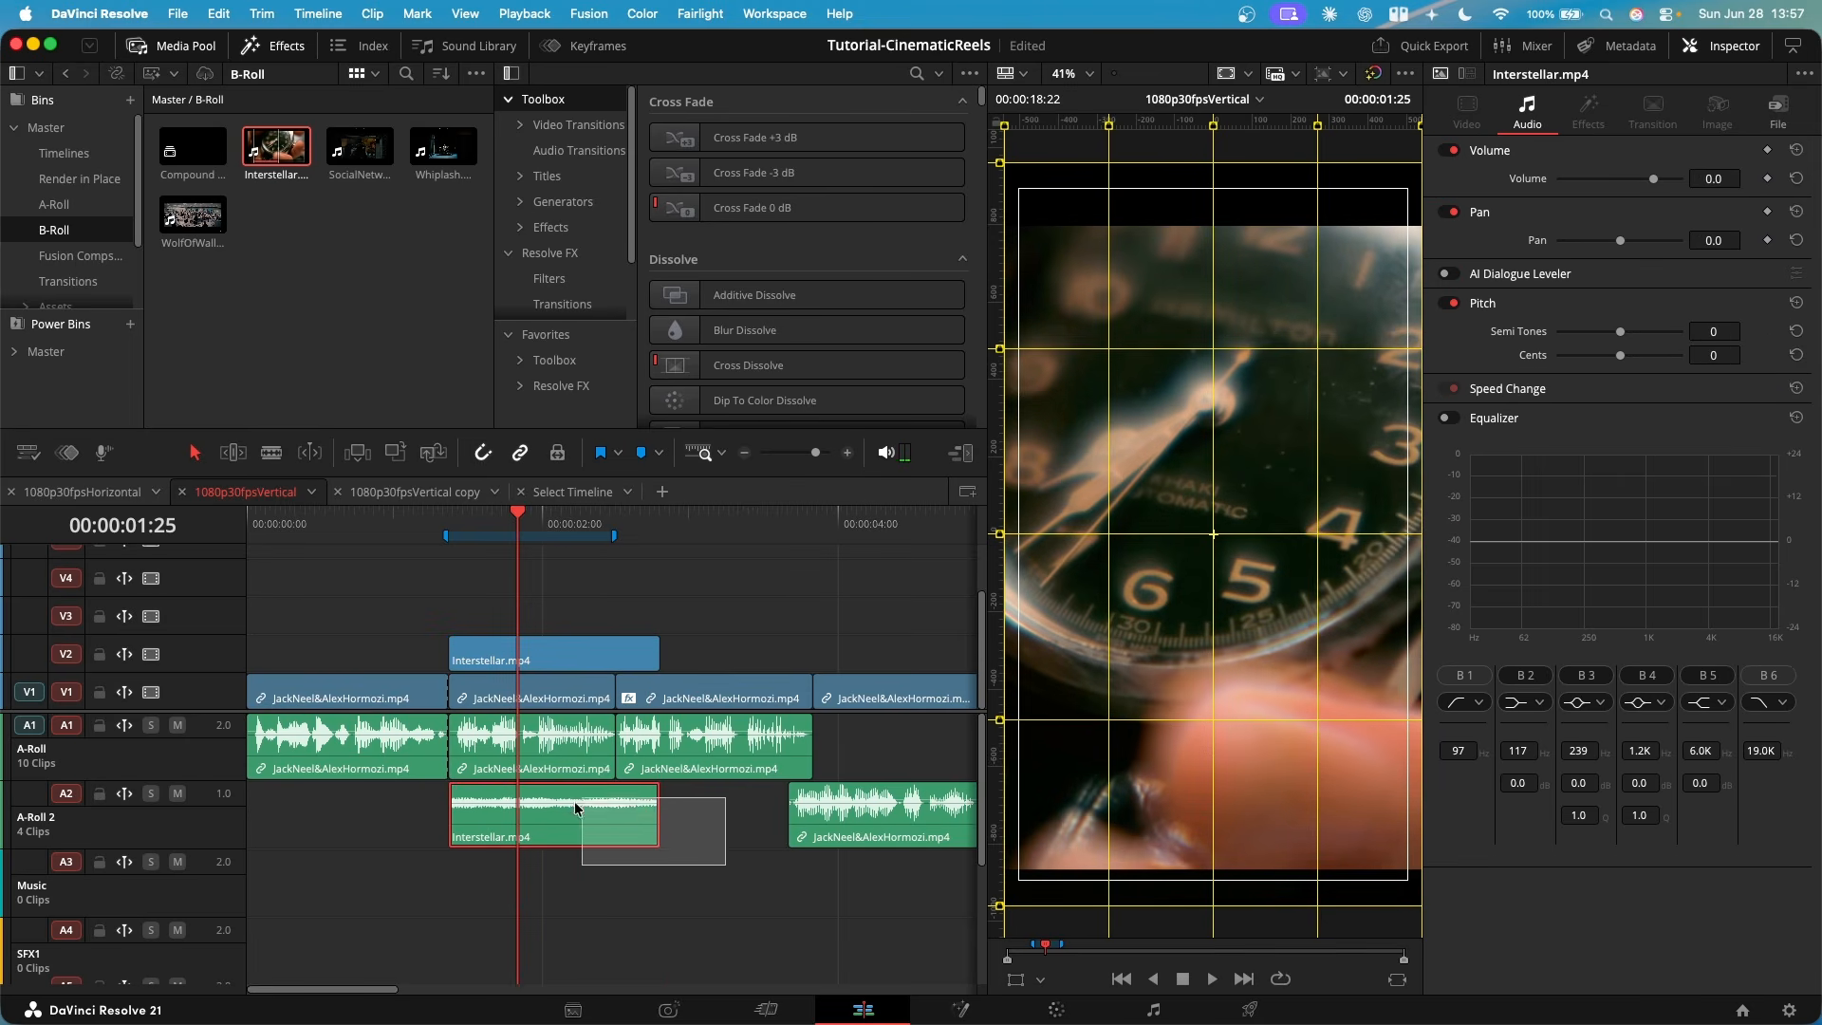
key("Delete")
left_click(619, 655)
key("Delete")
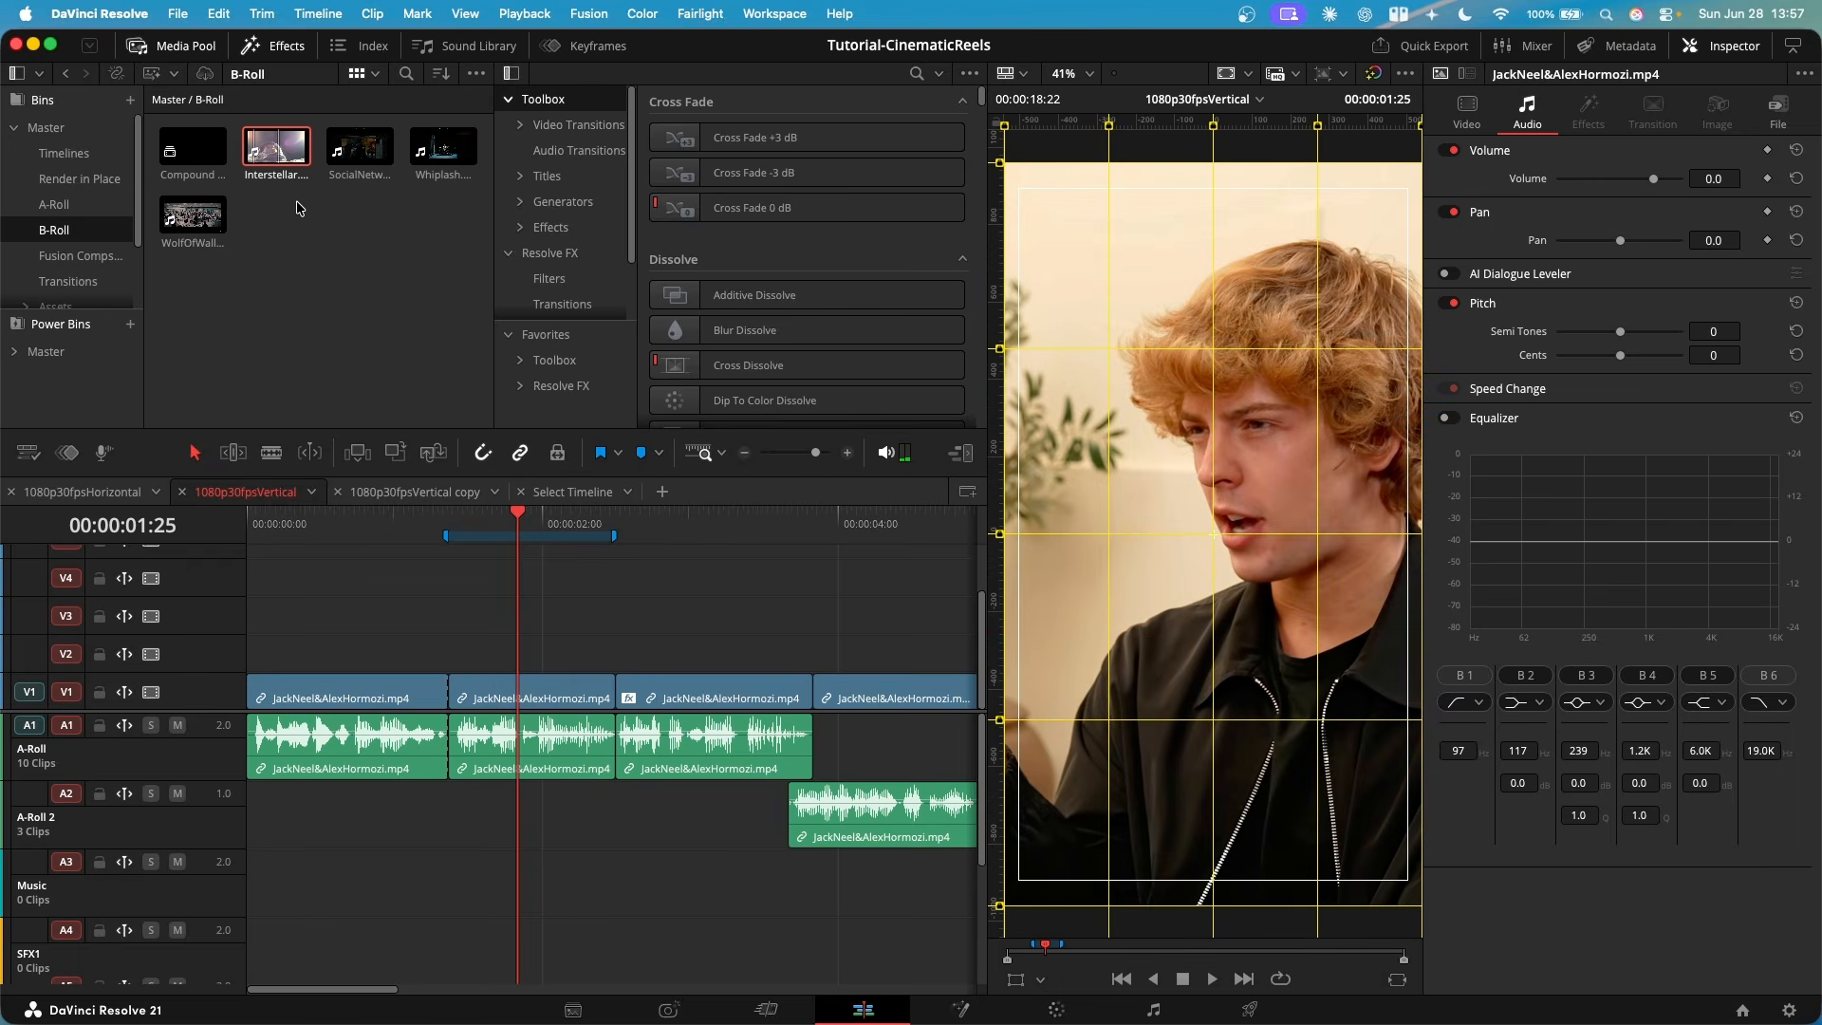
- Try adding only the video of Interstellar.mp4 on V2, undo it, and try adding only its audio on A-Roll 2
left_click_drag(276, 149, 442, 655)
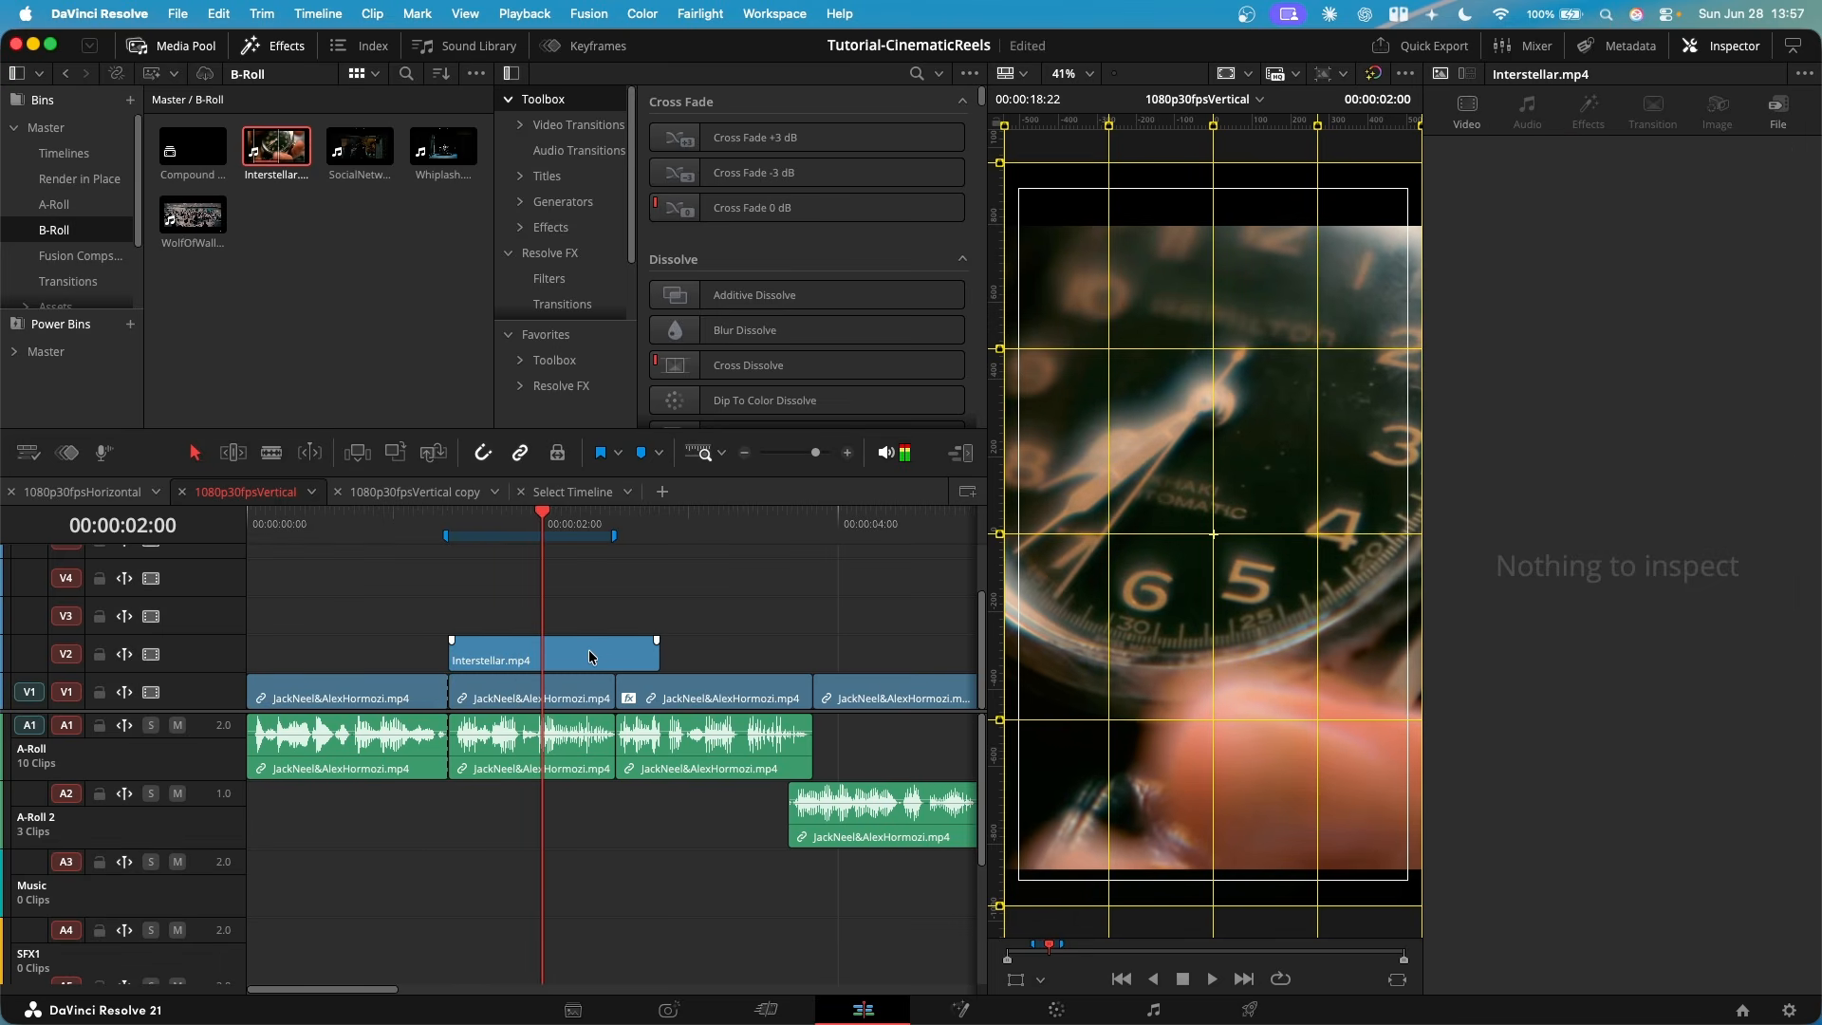
key("super+z")
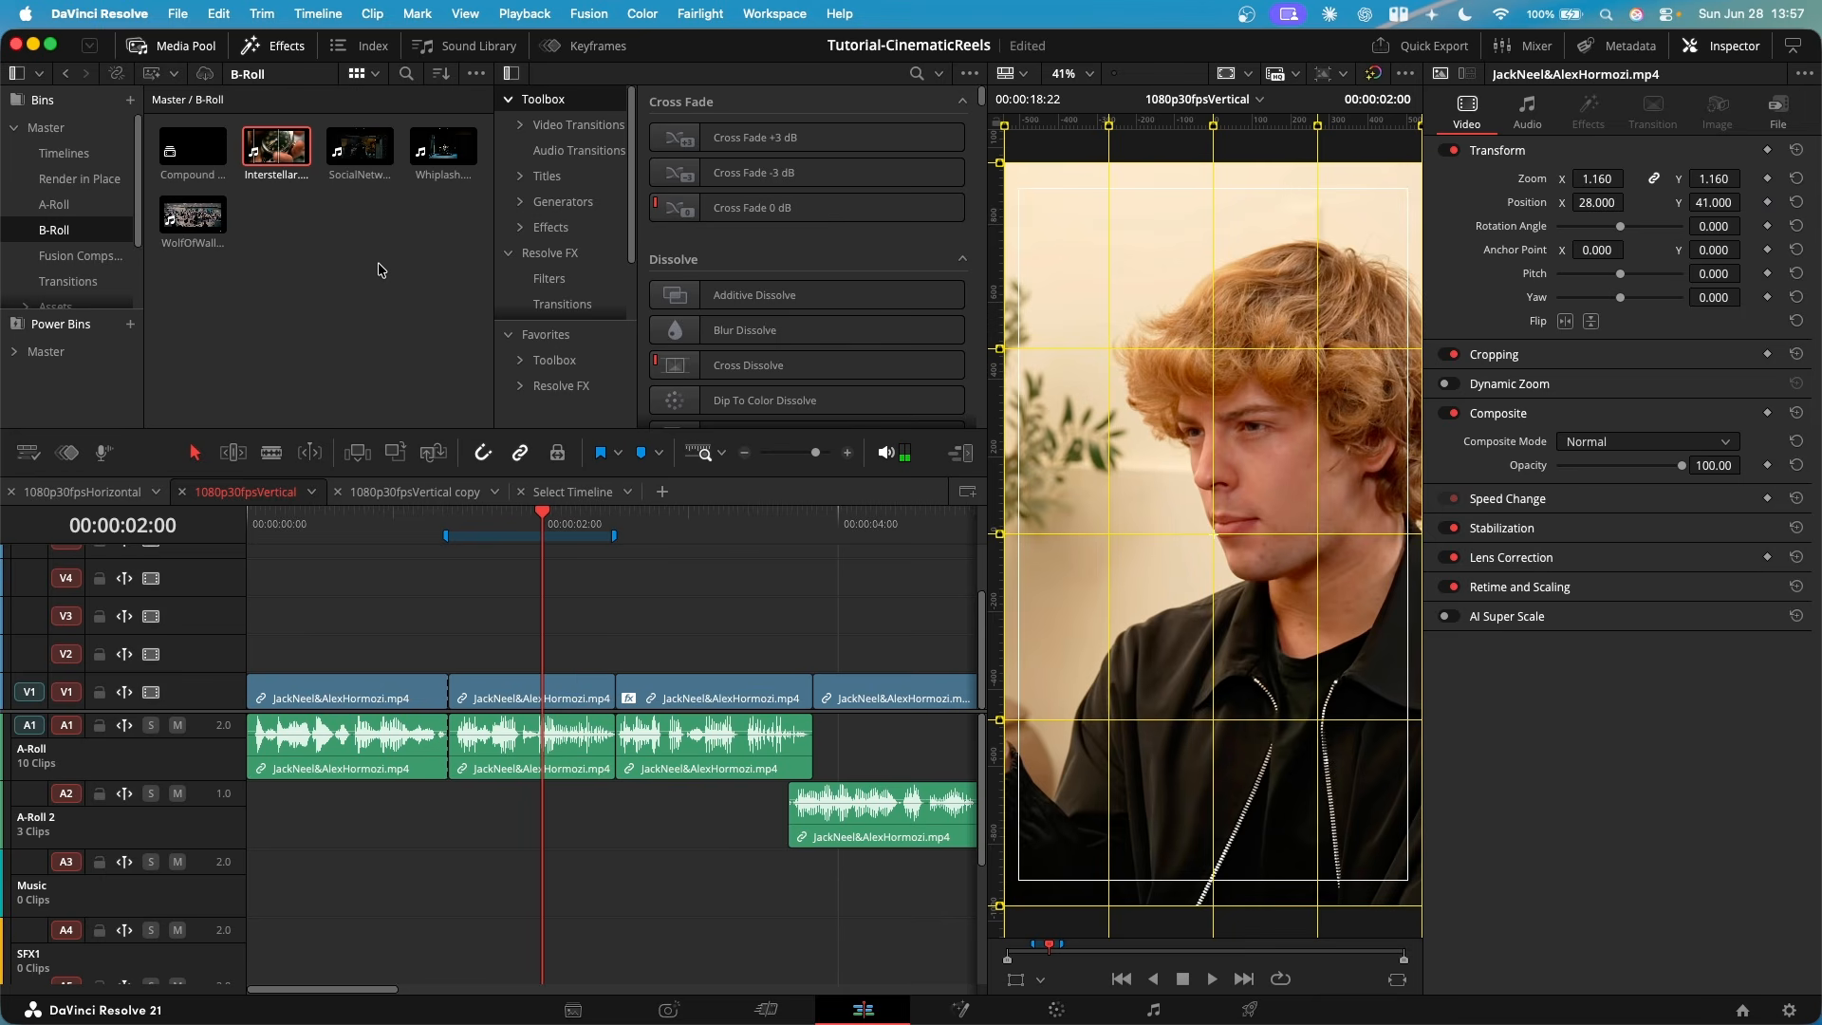
left_click_drag(276, 149, 444, 831)
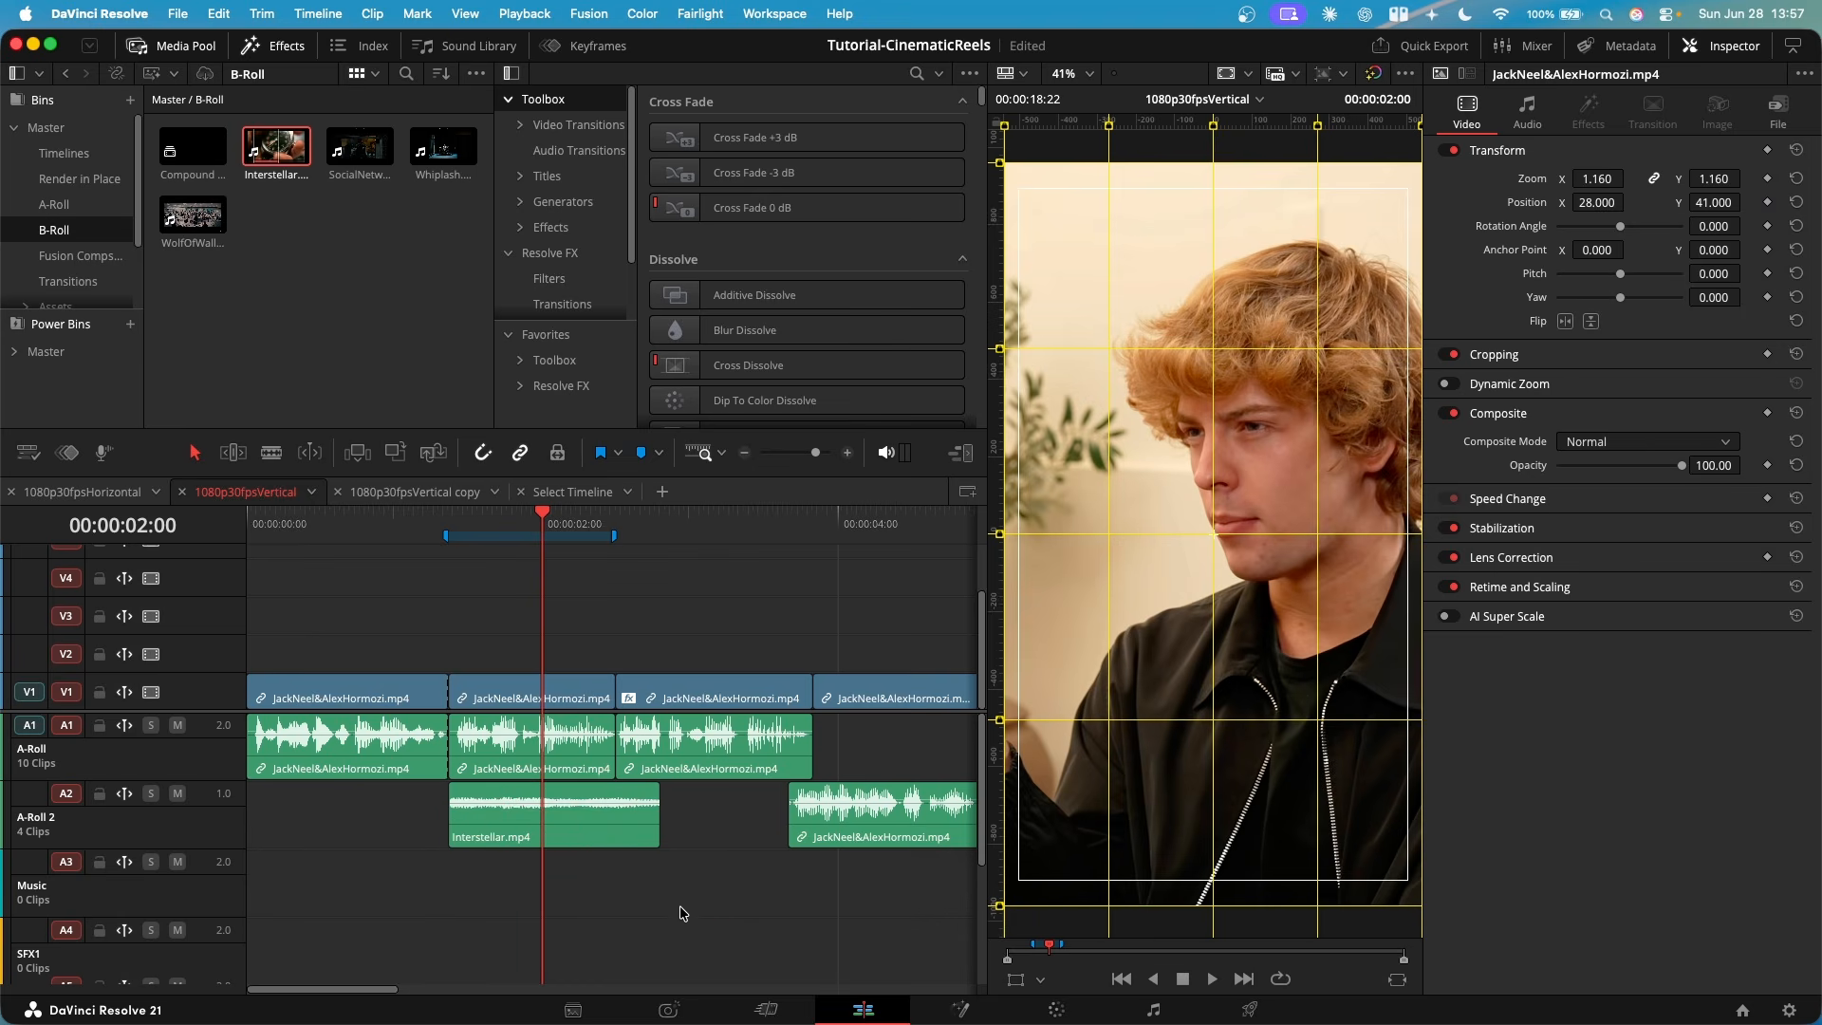
- Place only the video of Interstellar.mp4 on V2 at the second clip's start and trim its end to the second clip's end
left_click_drag(276, 149, 443, 653)
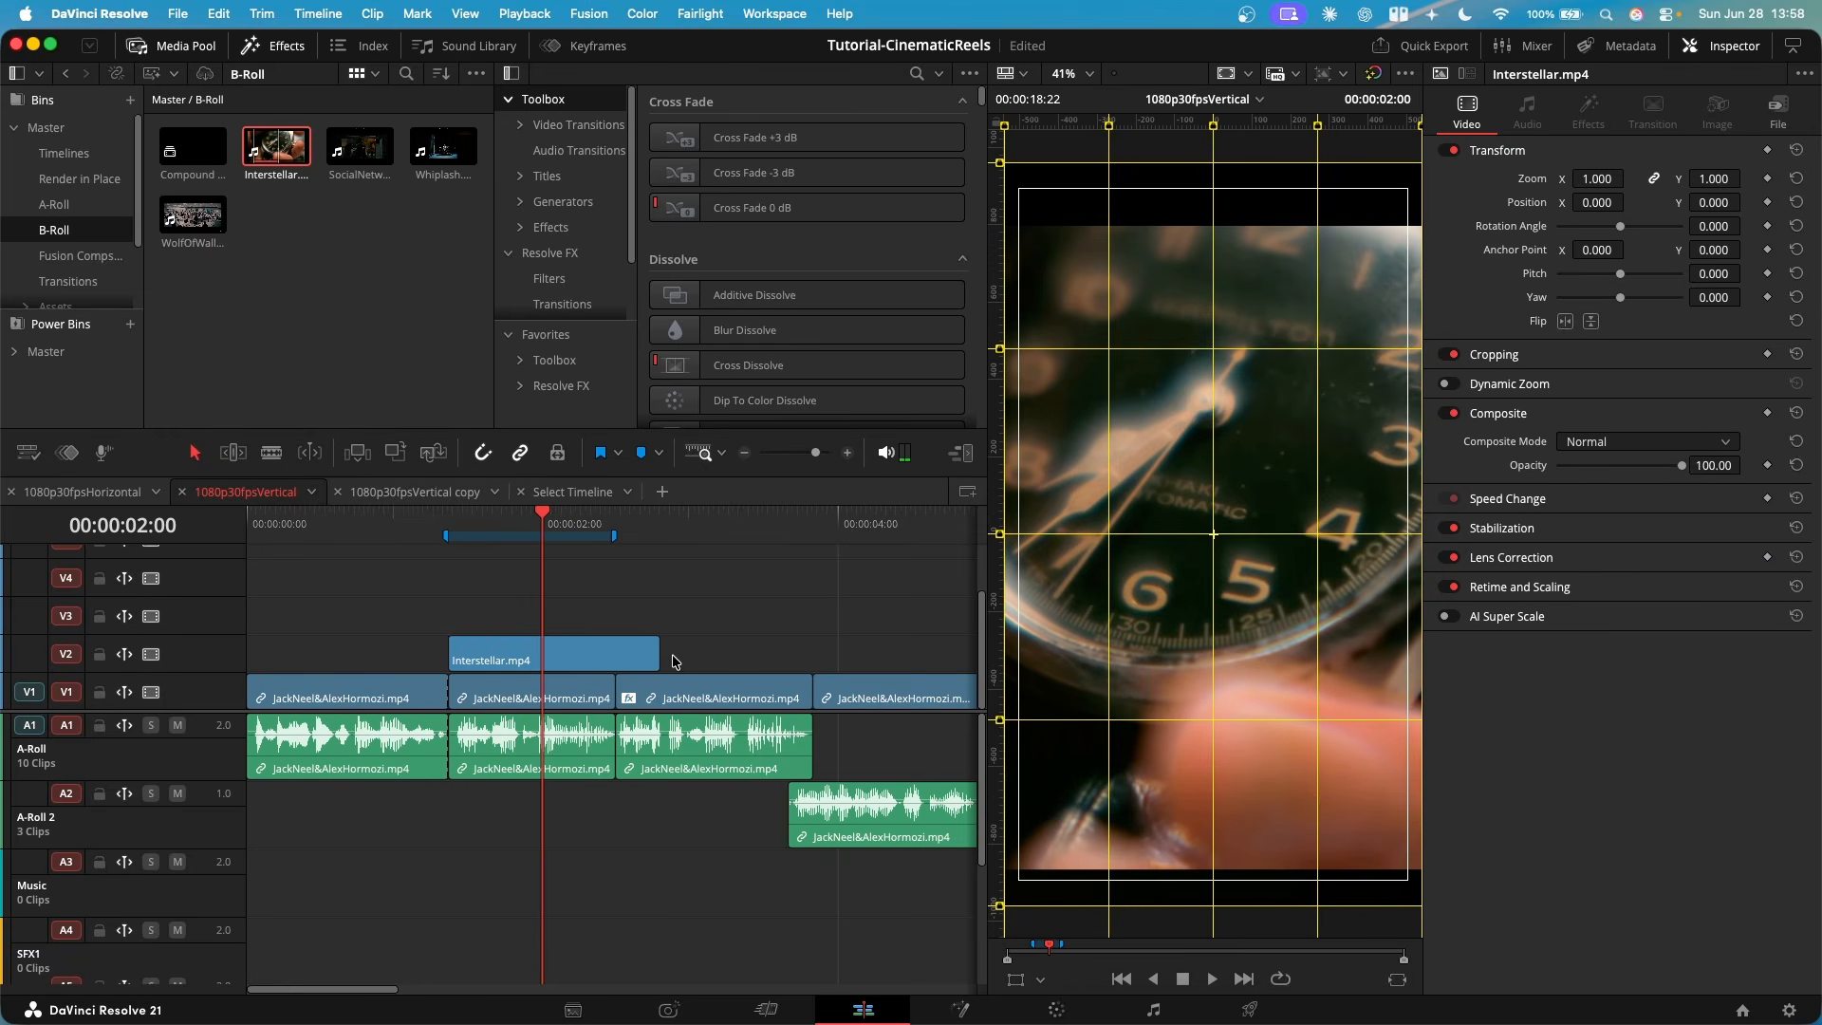
left_click_drag(567, 538, 542, 539)
left_click_drag(651, 653, 574, 655)
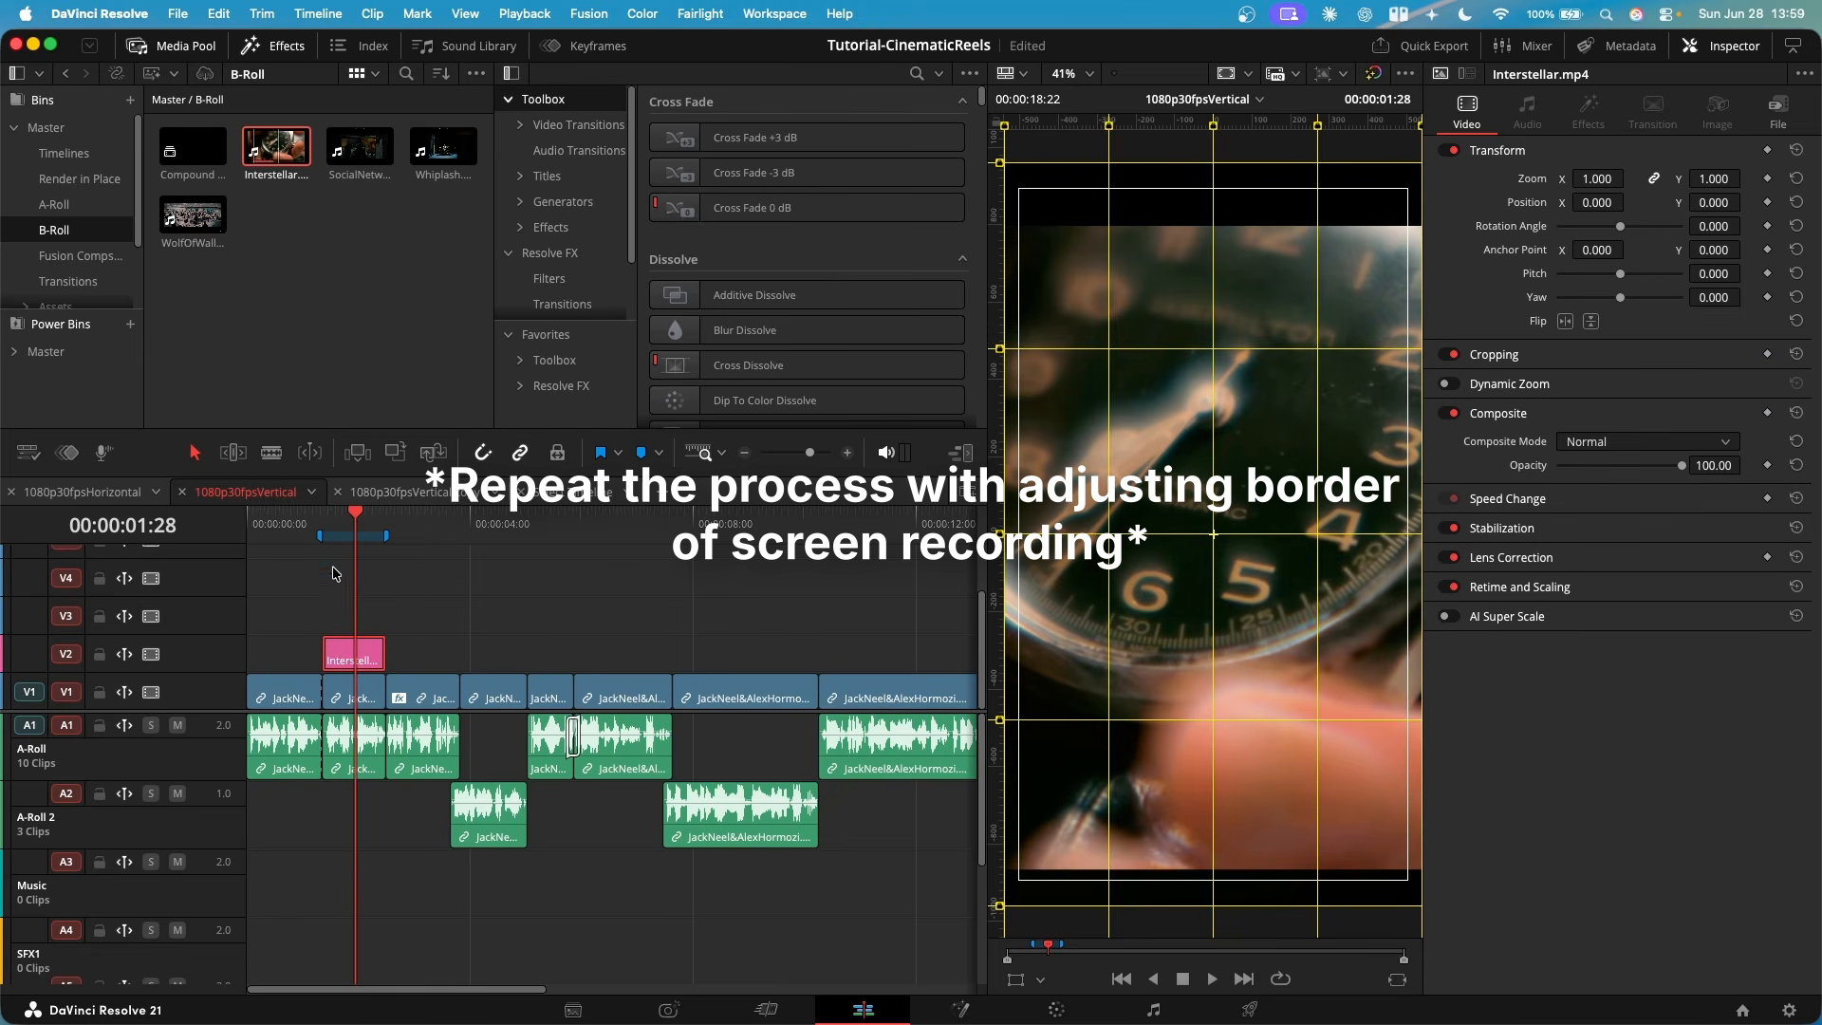
- Copy the first interview clip's attributes and paste Clip Color, Position, Zoom, Scale X and Scale Y onto the Interstellar.mp4 clip
left_click(288, 525)
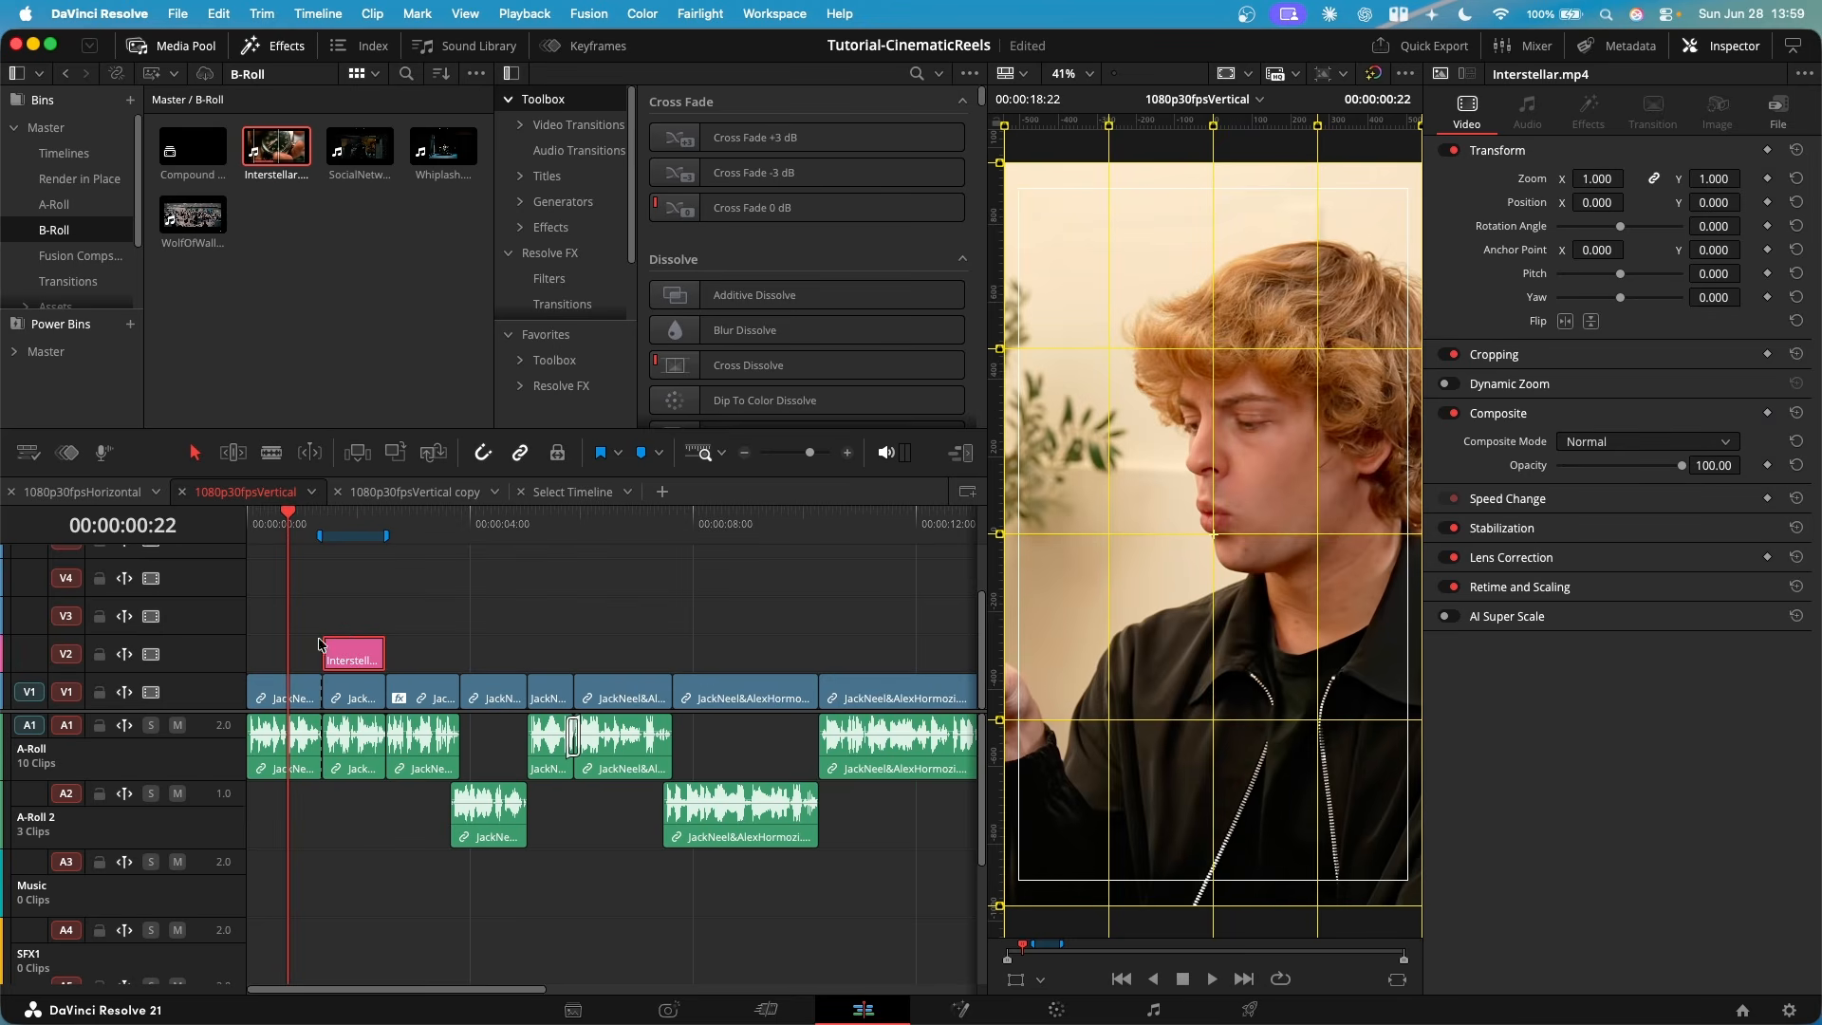
left_click(278, 694)
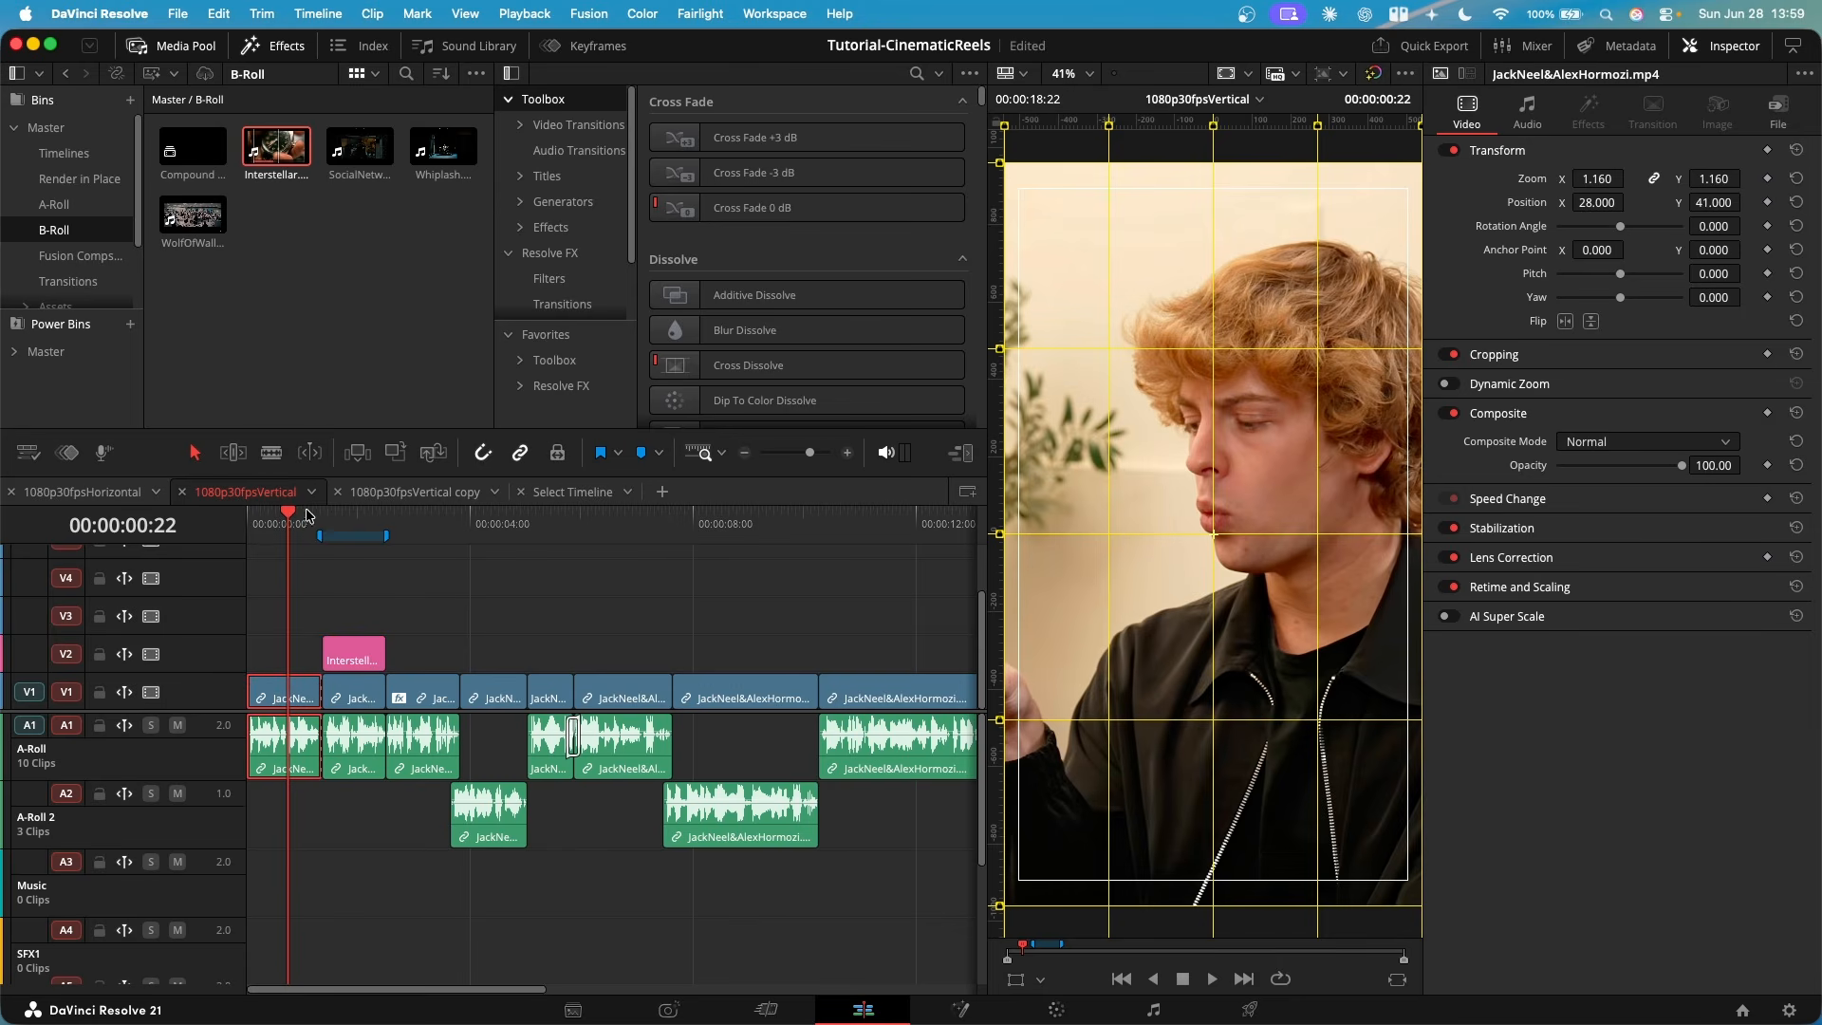
left_click_drag(307, 516, 350, 520)
left_click(364, 651)
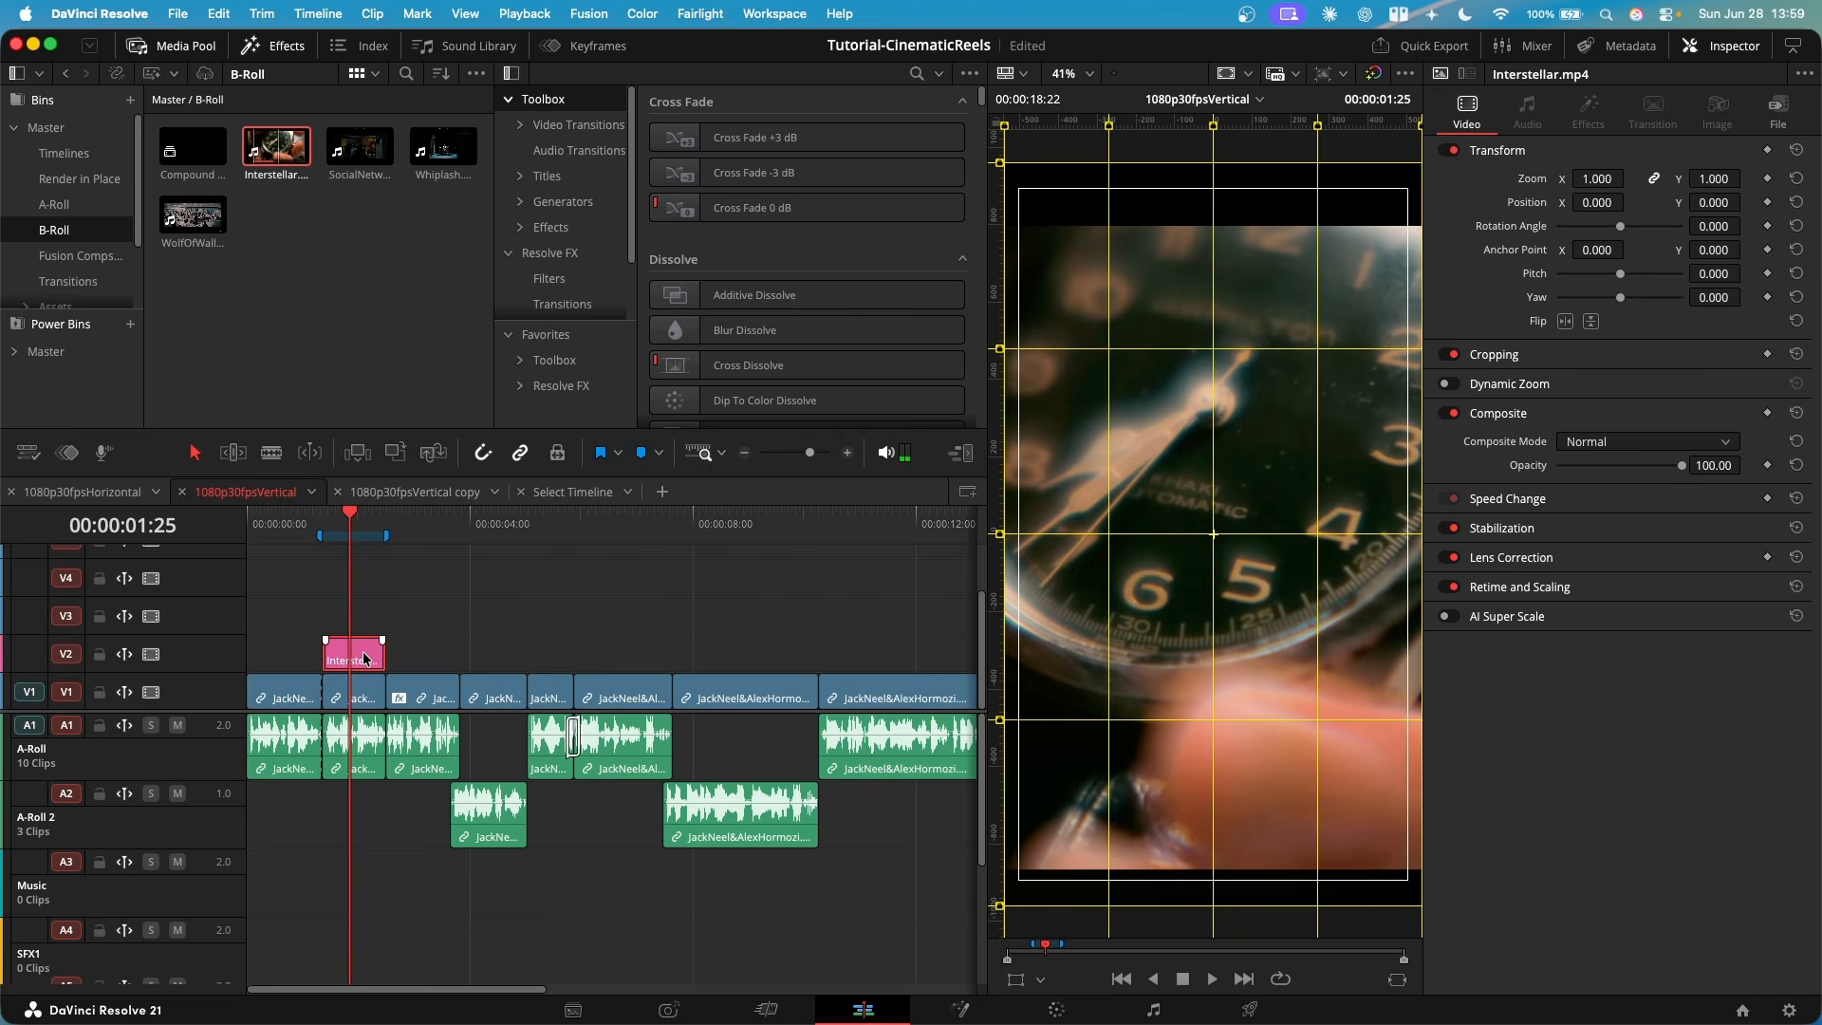
key("alt+v")
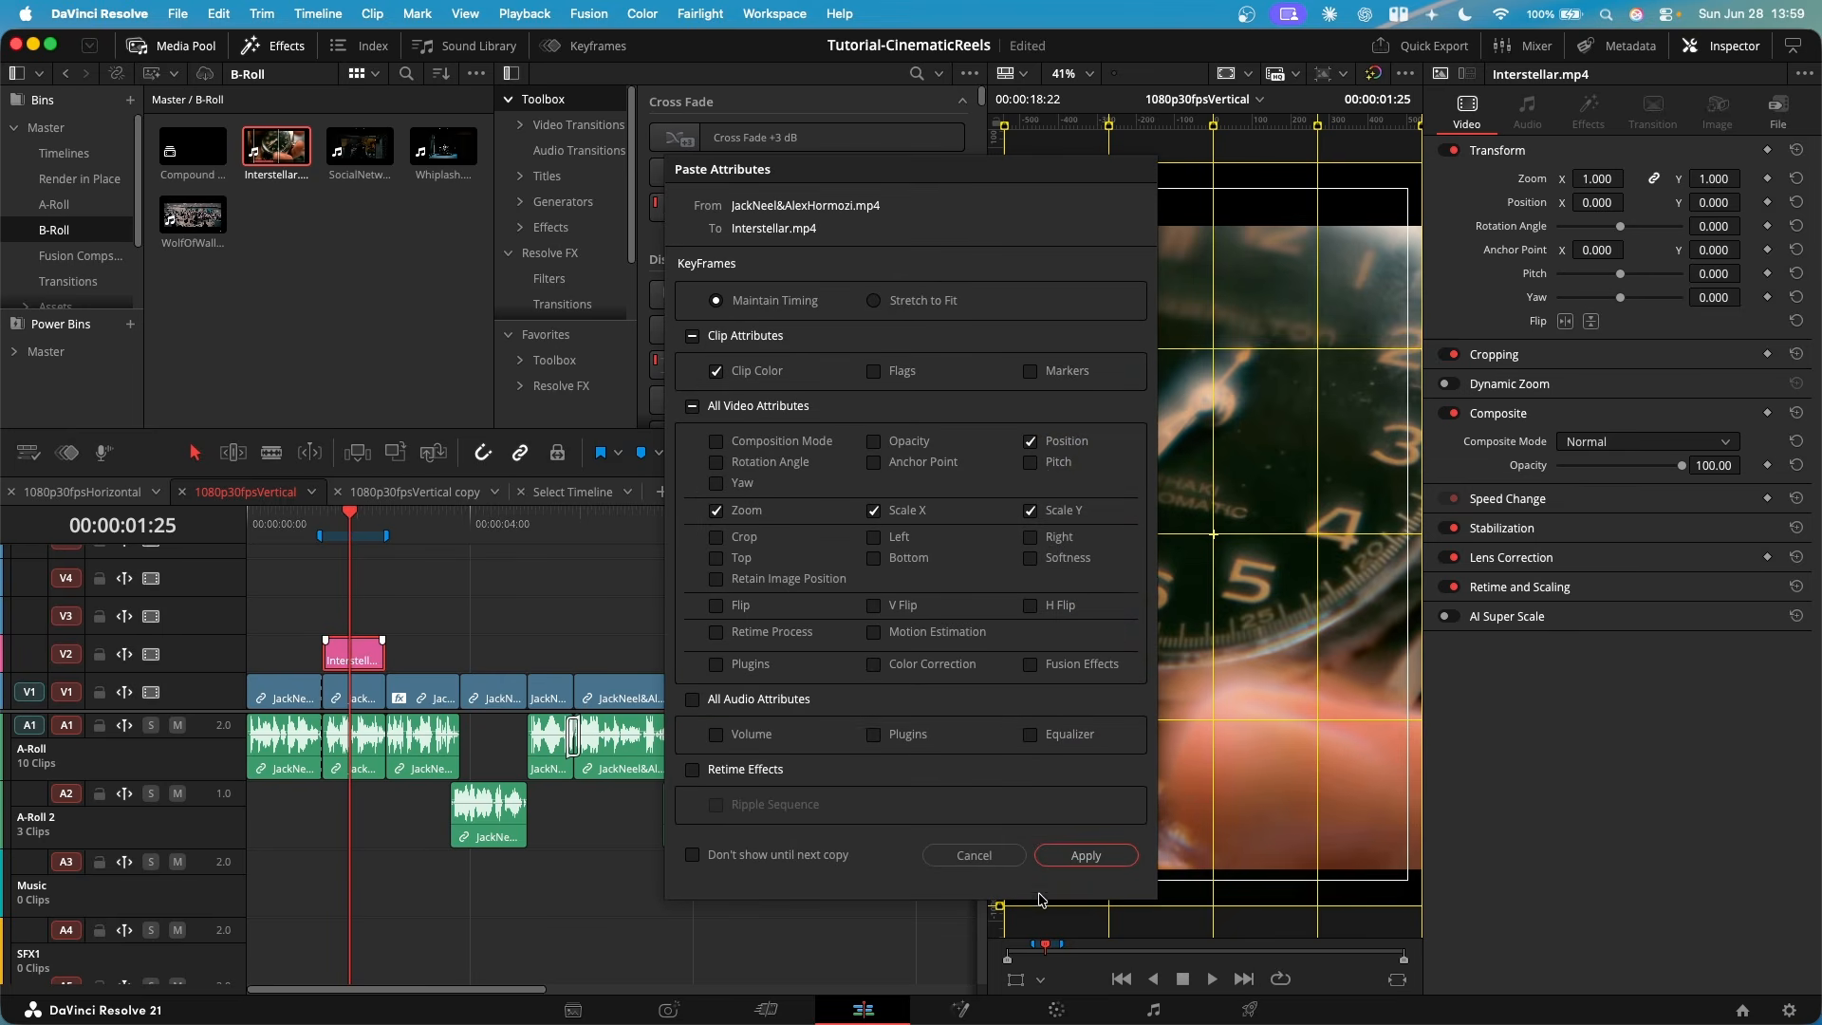
left_click(1087, 860)
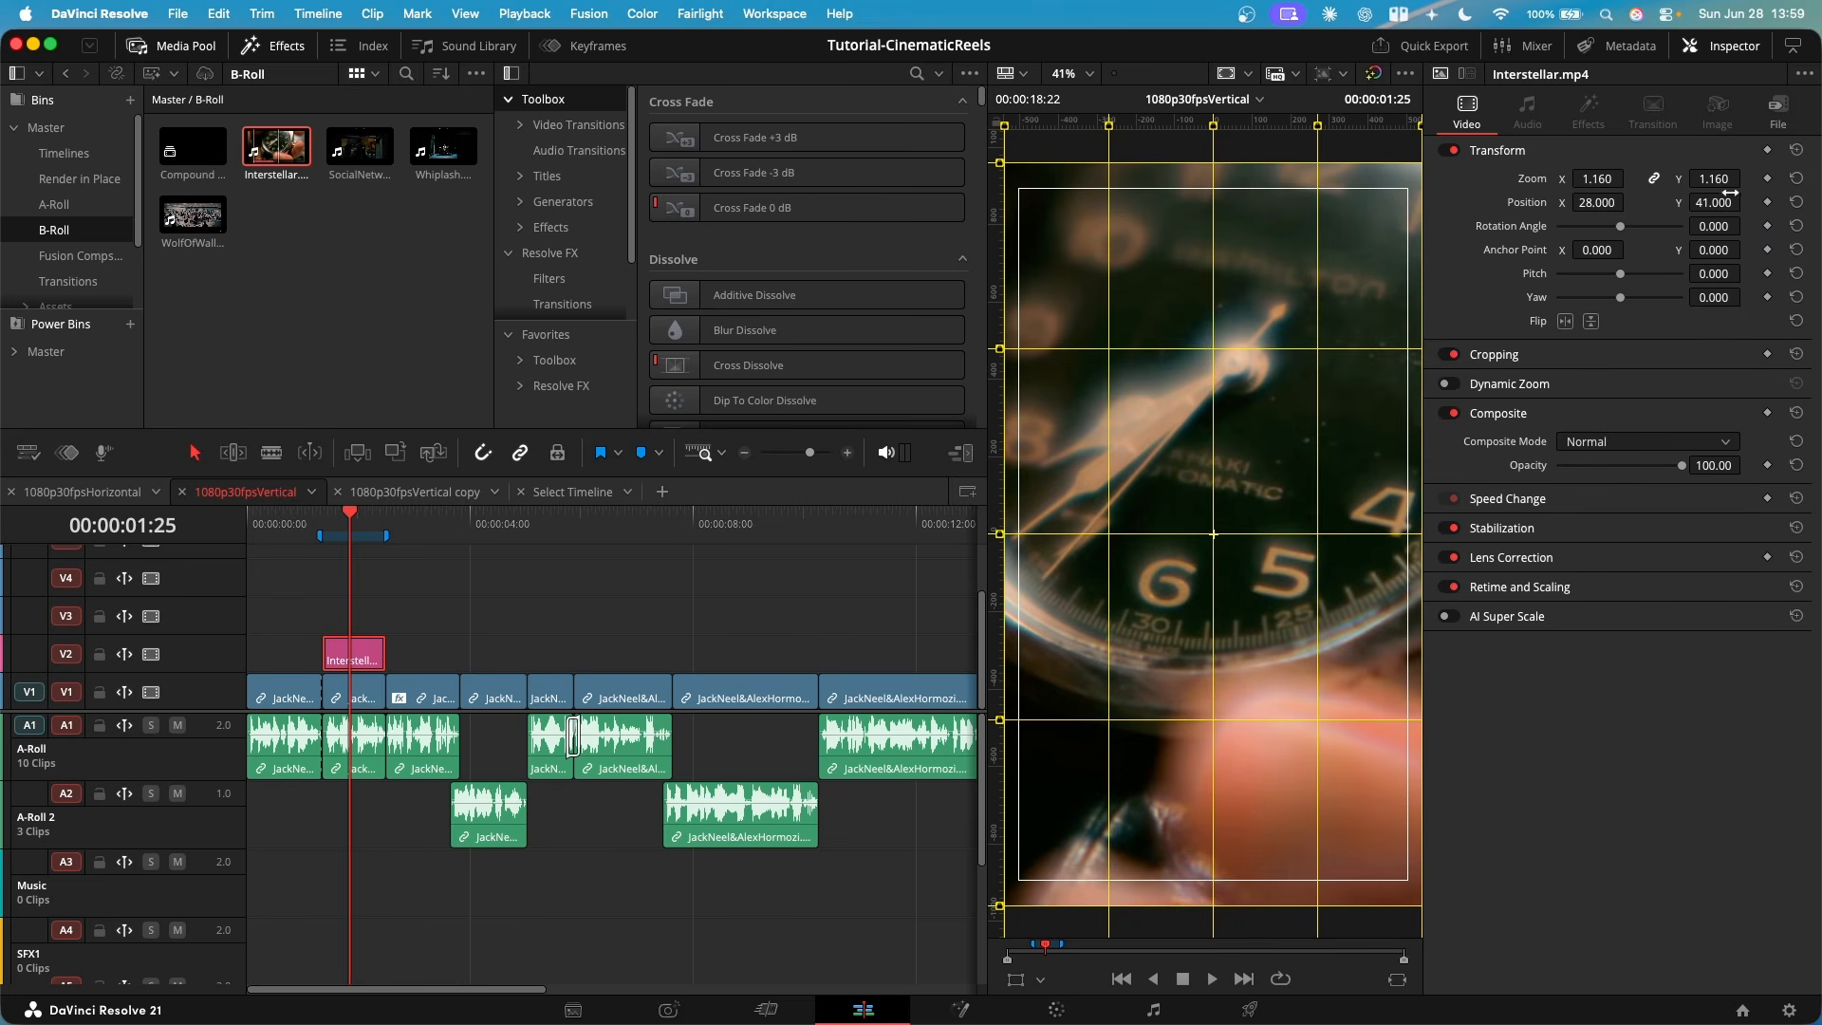
left_click(525, 585)
scroll(525, 585, "up", 2)
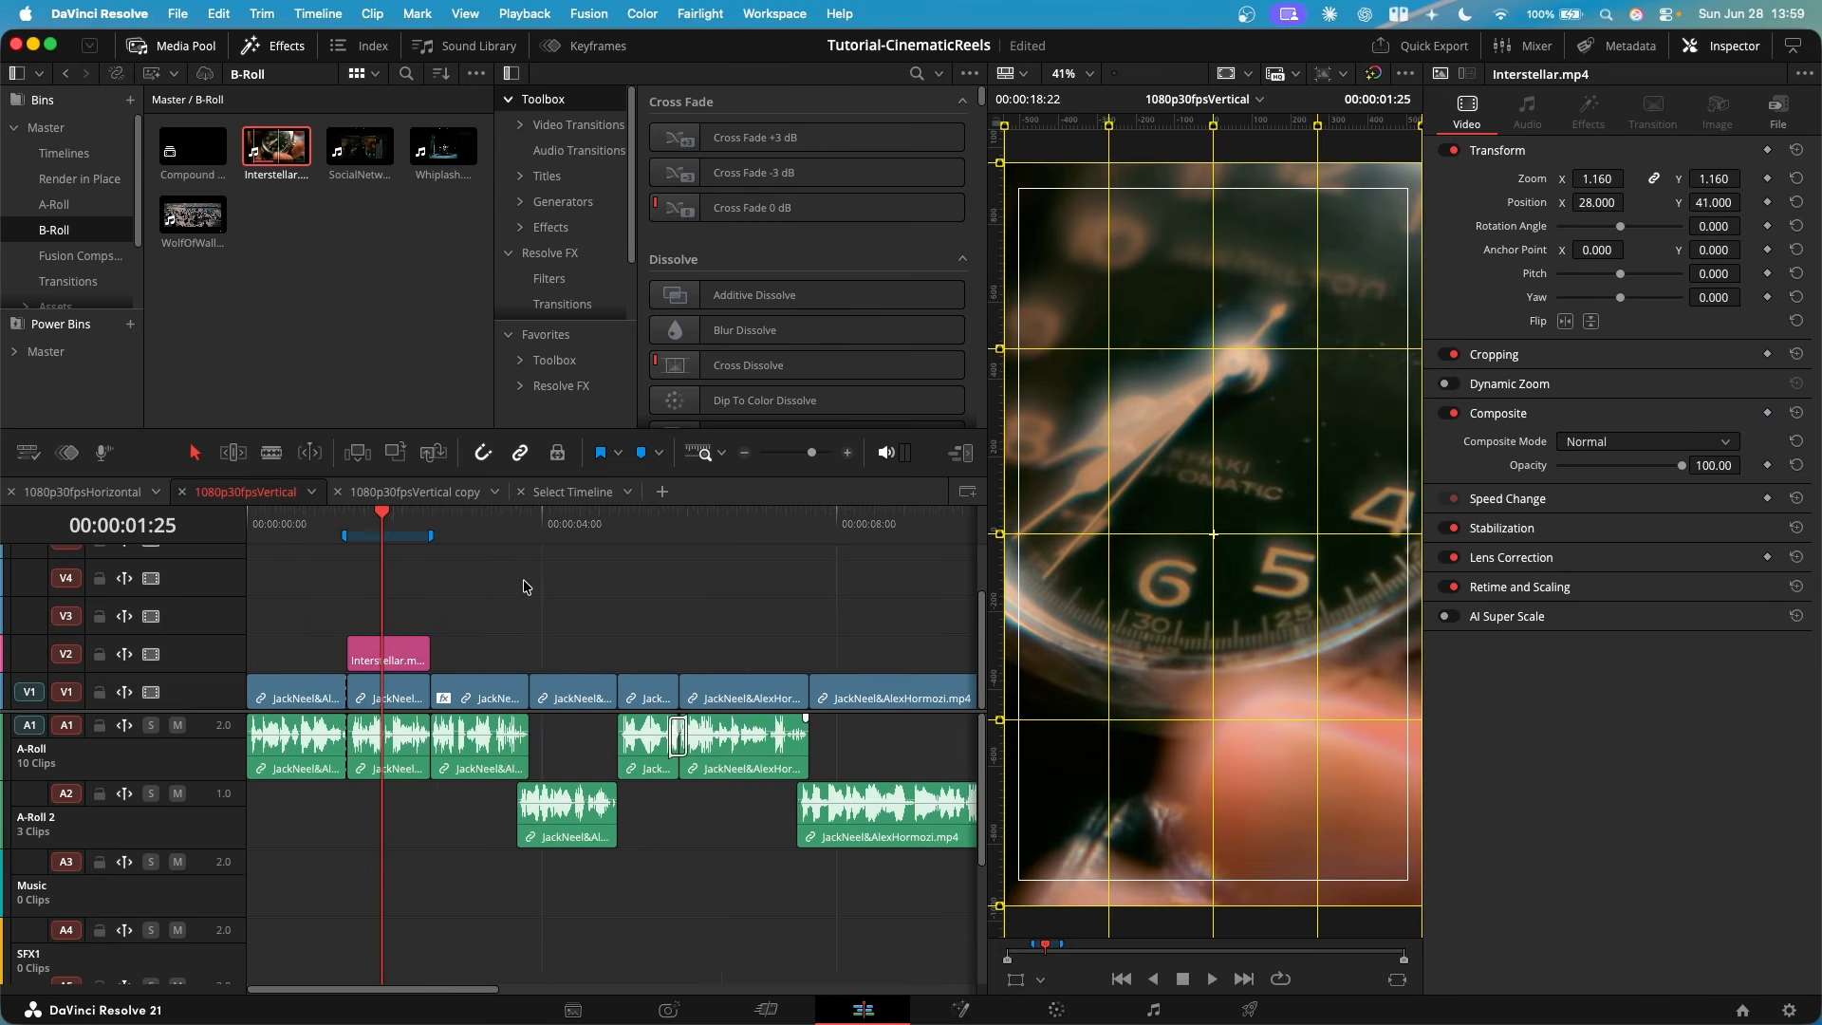
scroll(520, 596, "down", 5)
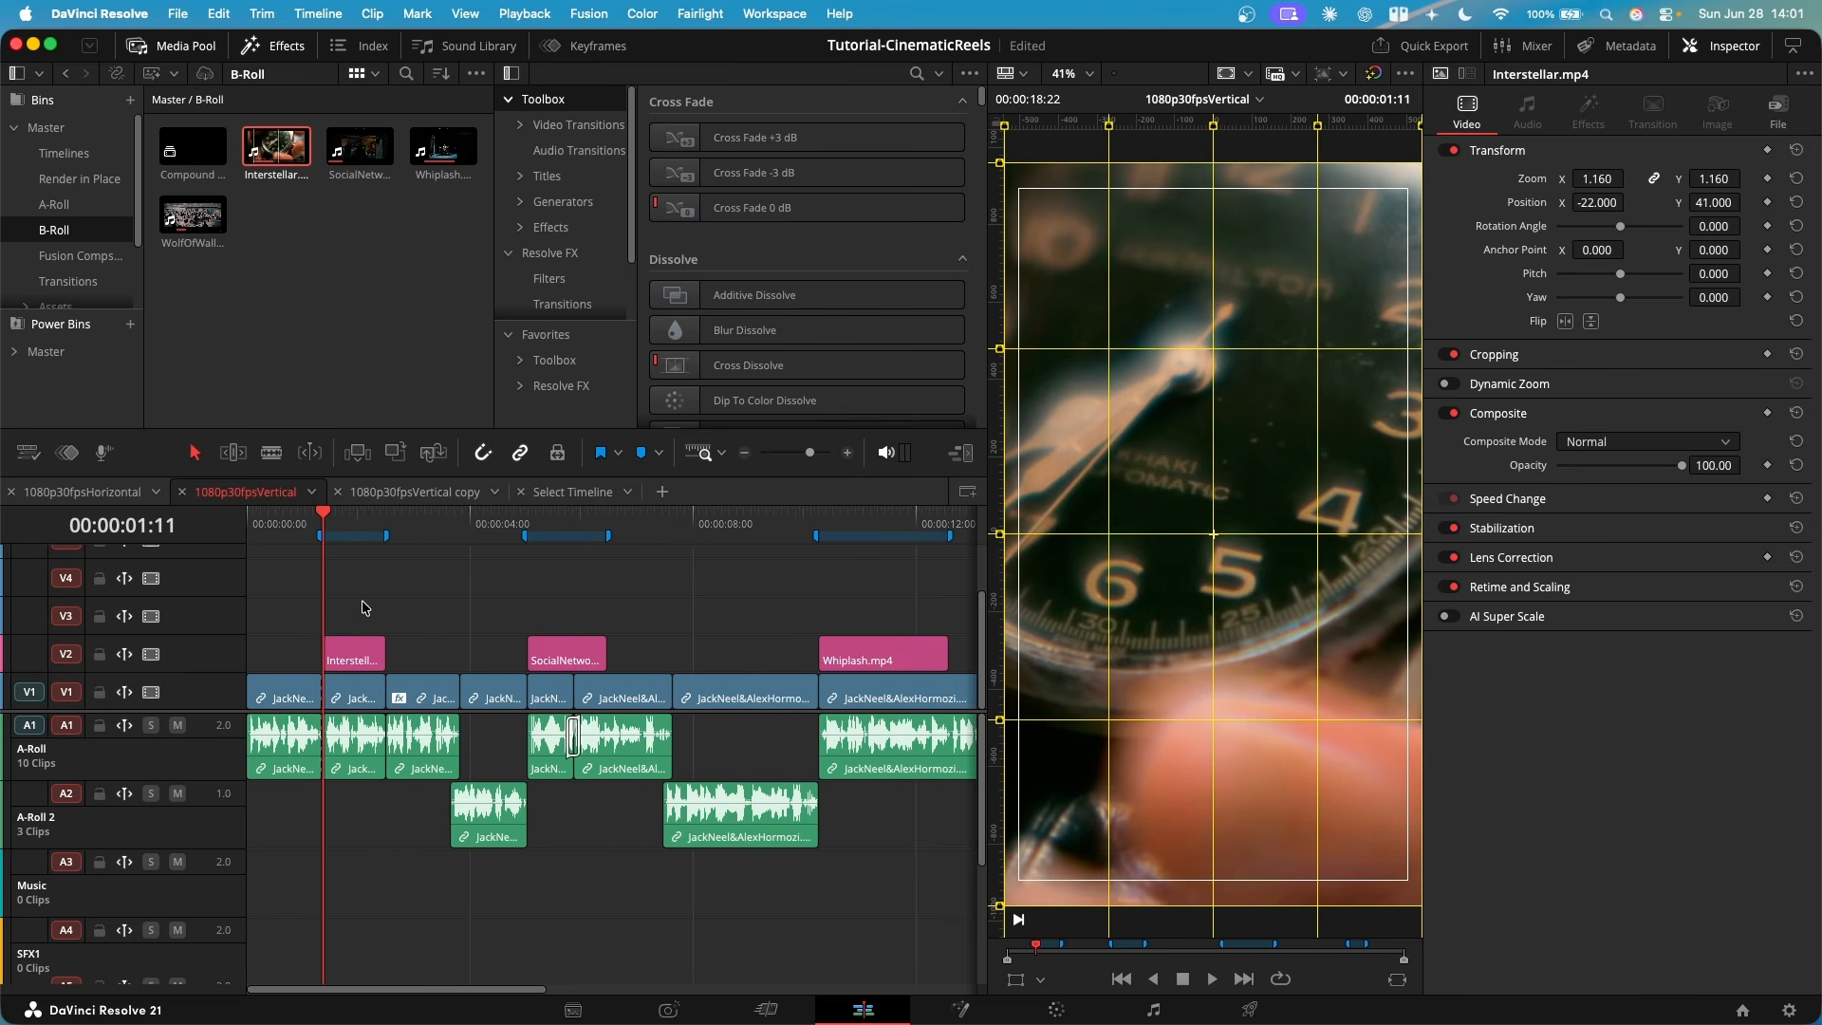
- Examine how the B-roll clips on V2 are framed and aligned with their range markers, from Interstellar.mp4 to WolfOfWallStreet.mp4
left_click(390, 608)
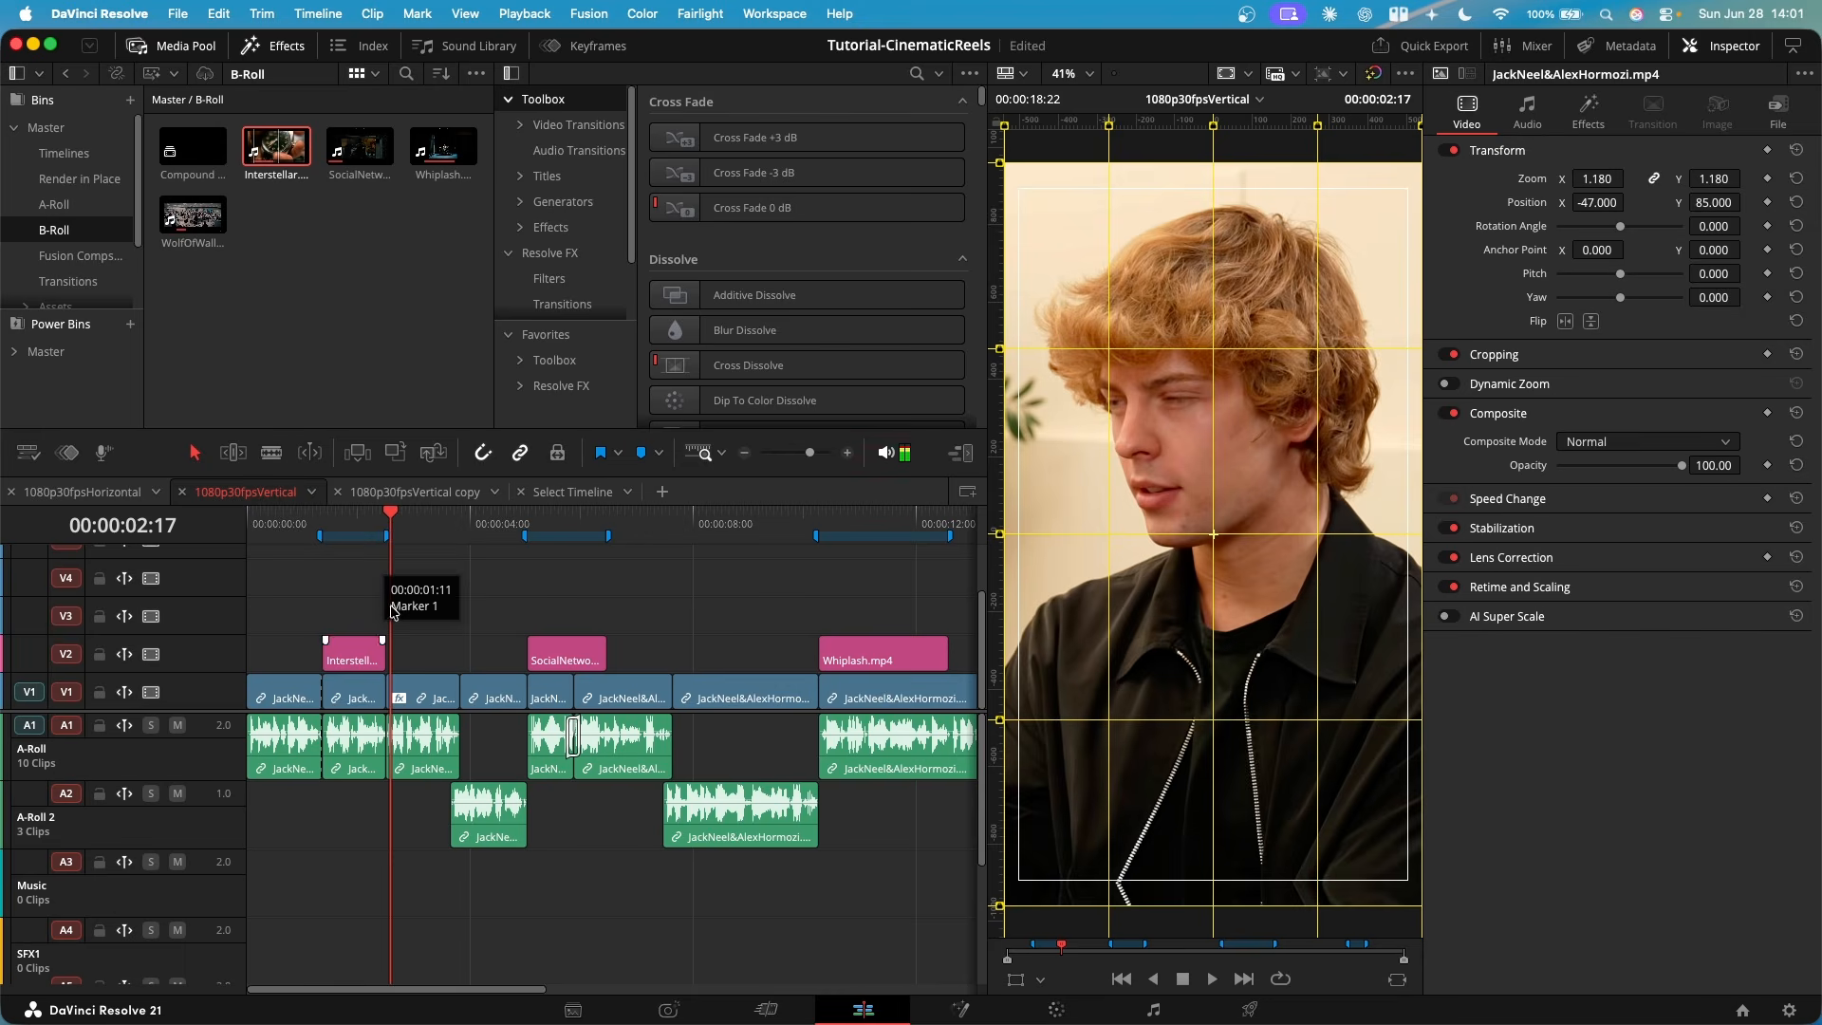
left_click(528, 525)
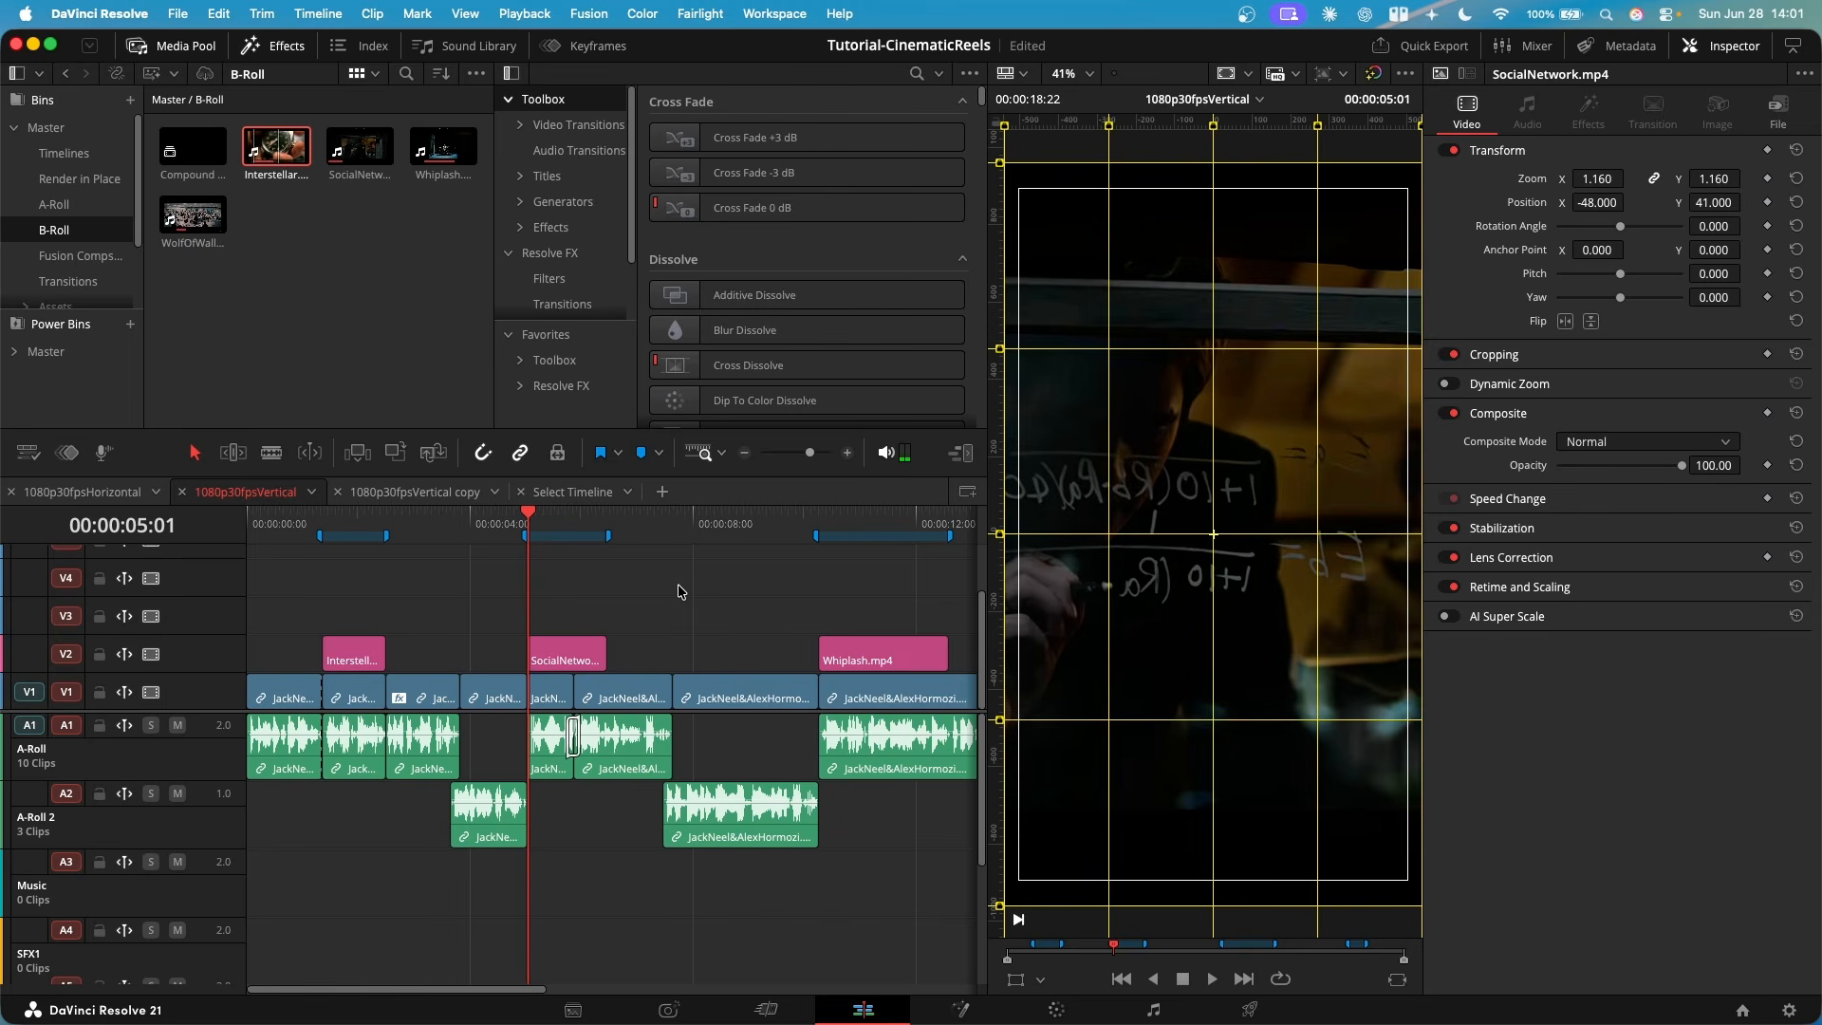
left_click(567, 594)
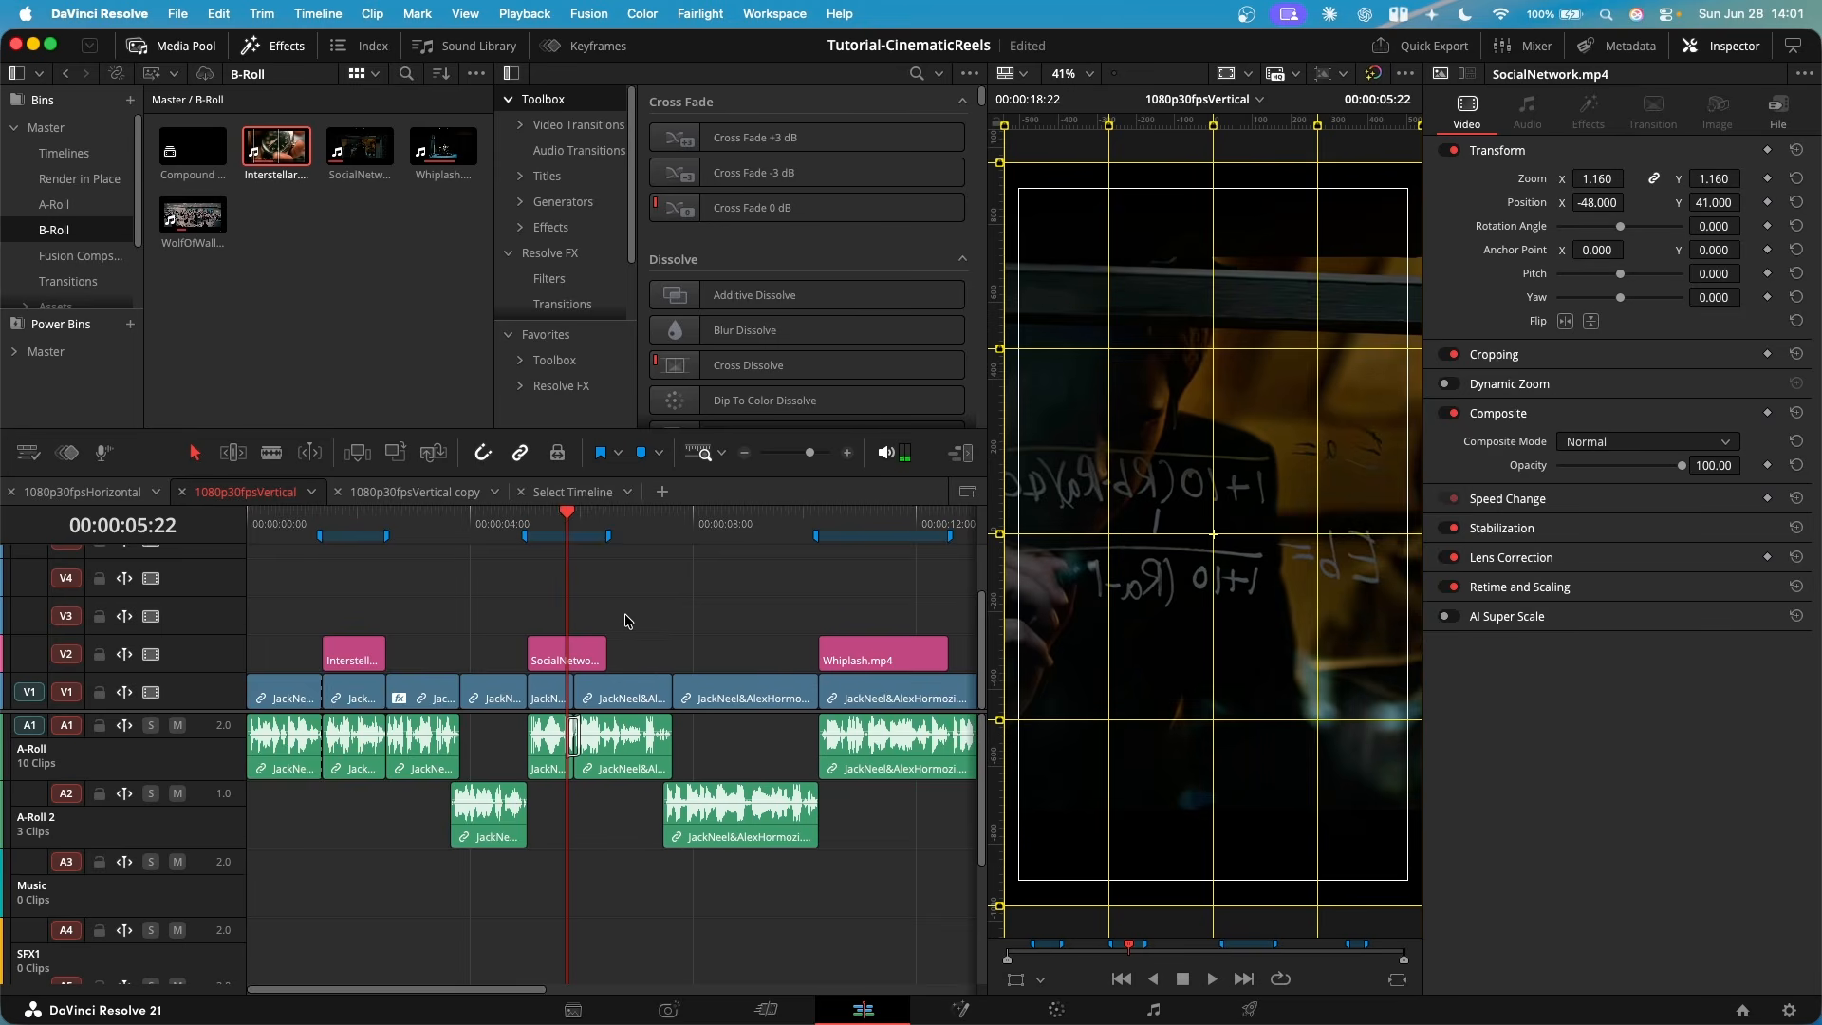
scroll(536, 585, "right", 5)
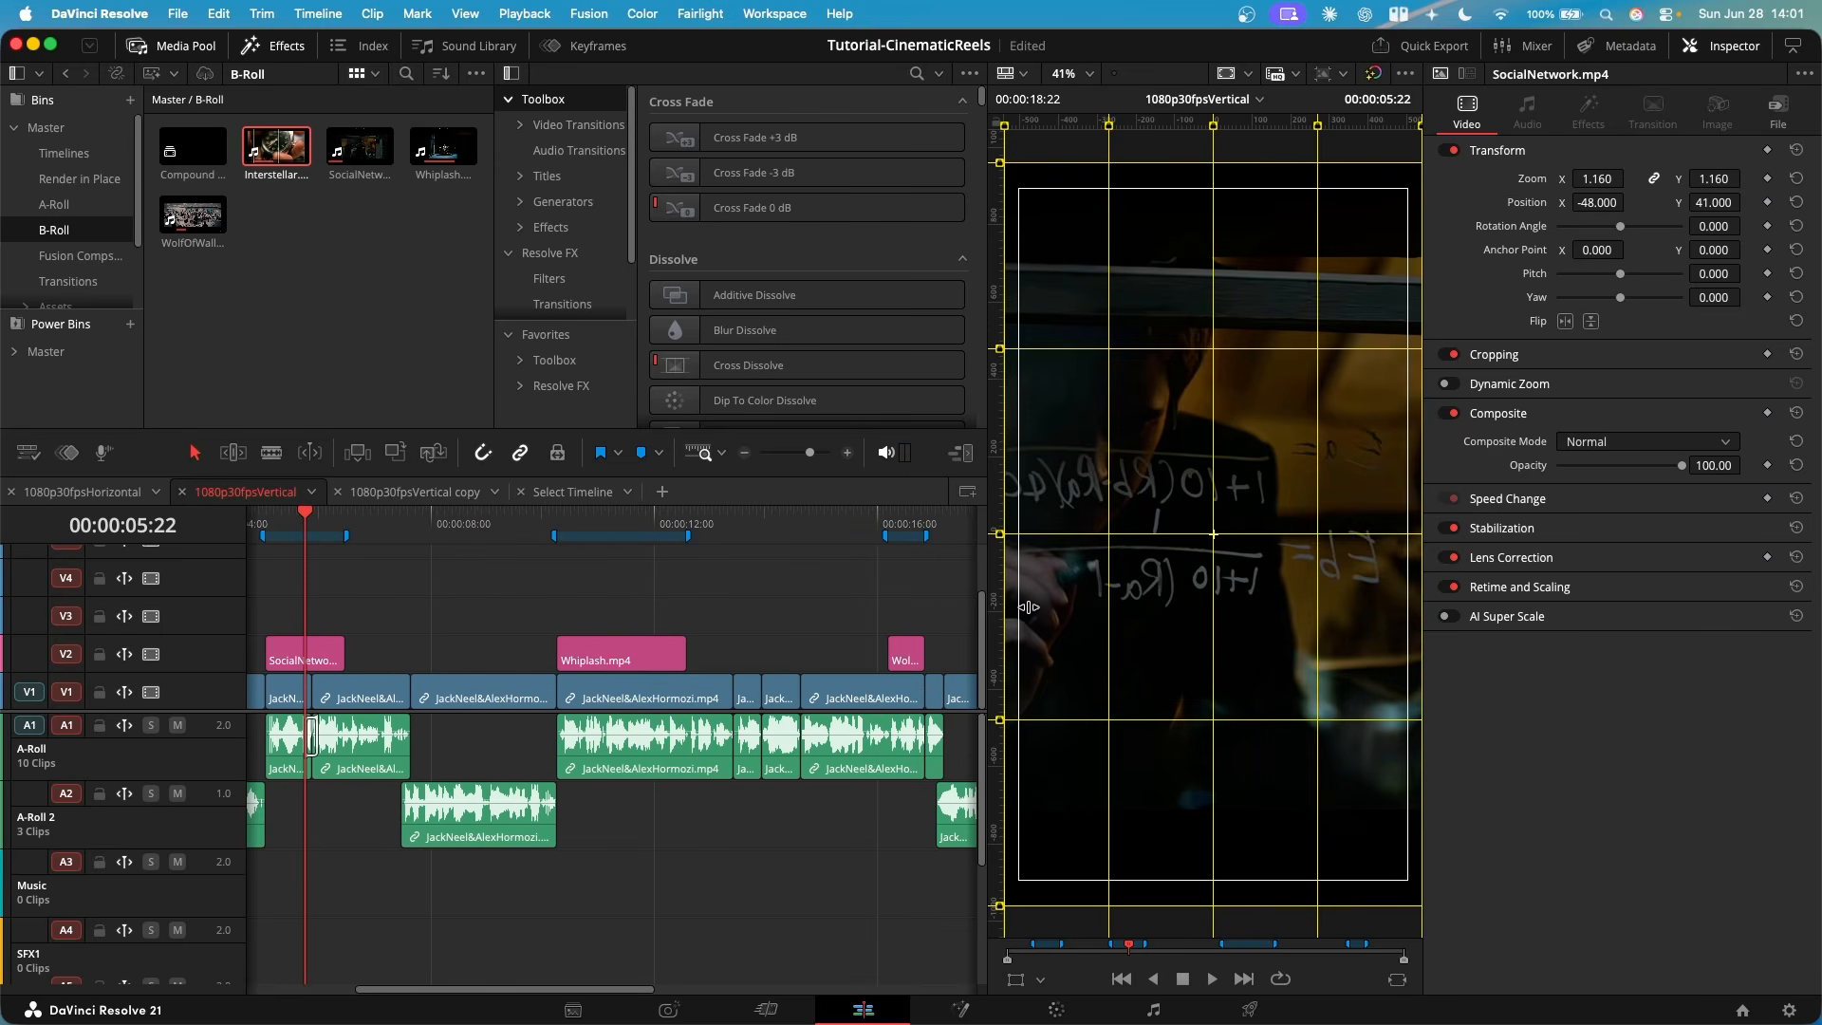
left_click(556, 581)
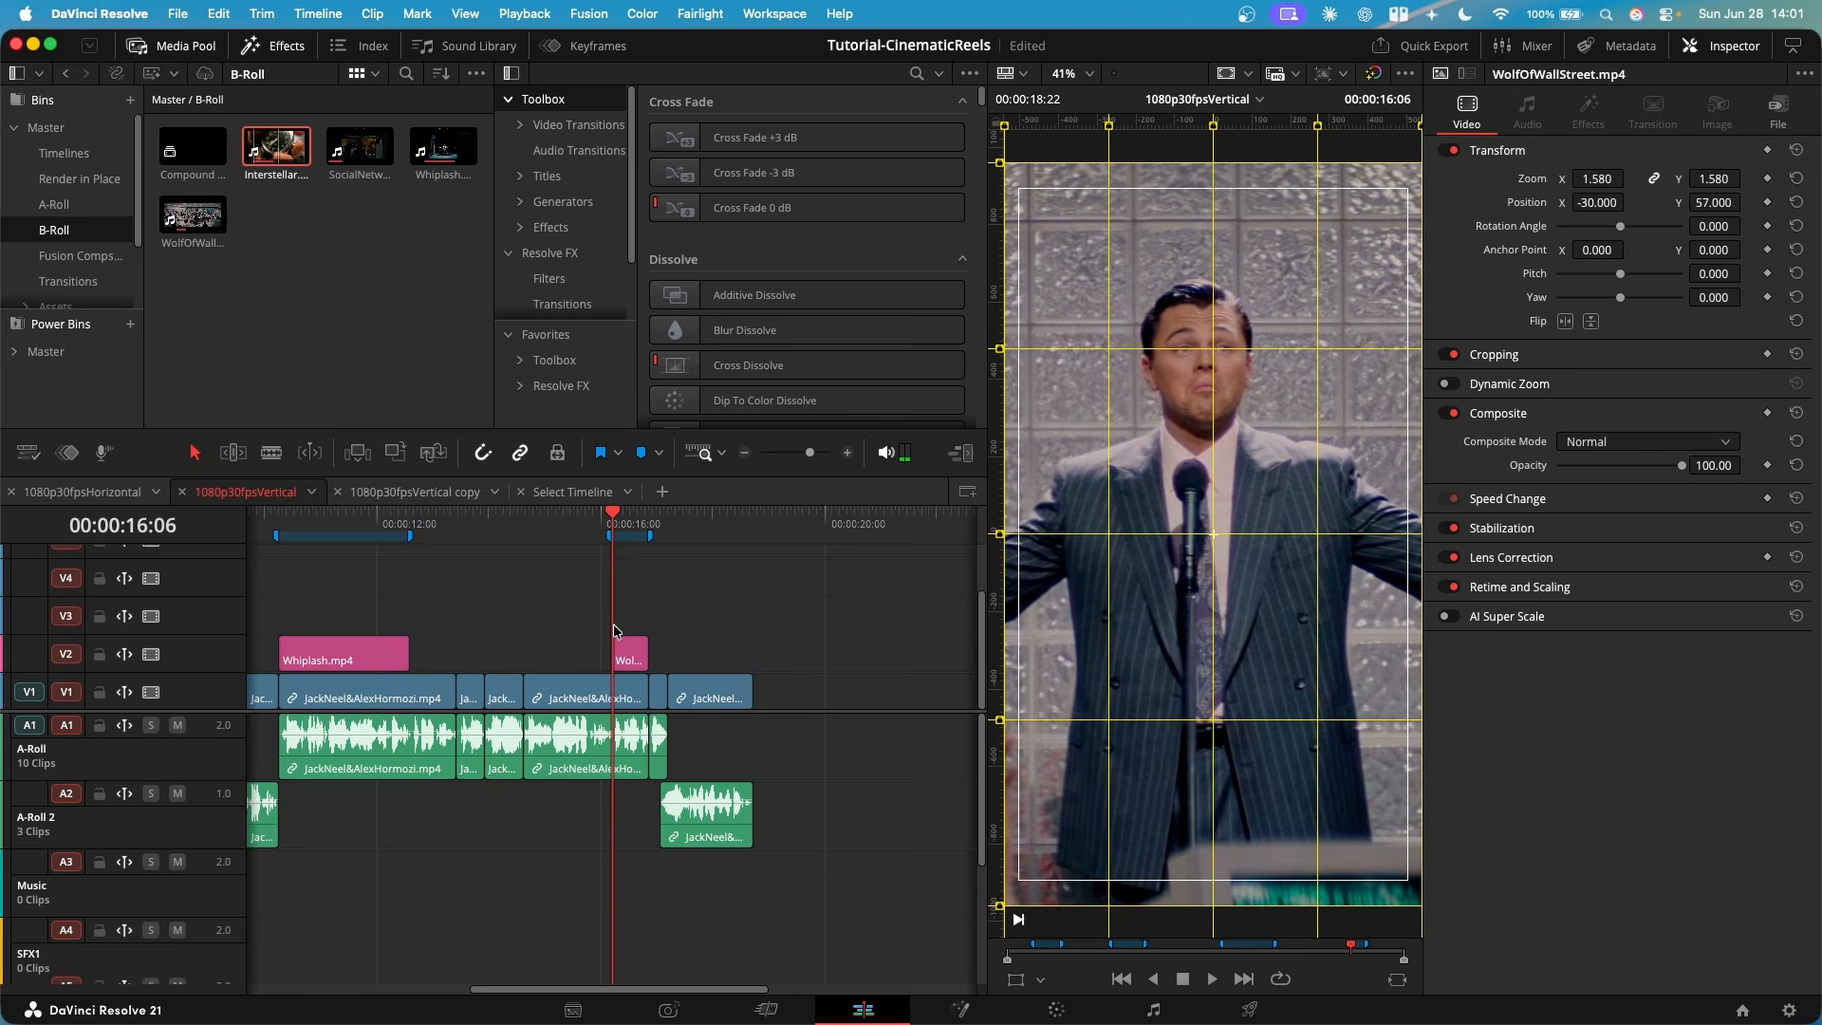
key("super+equal")
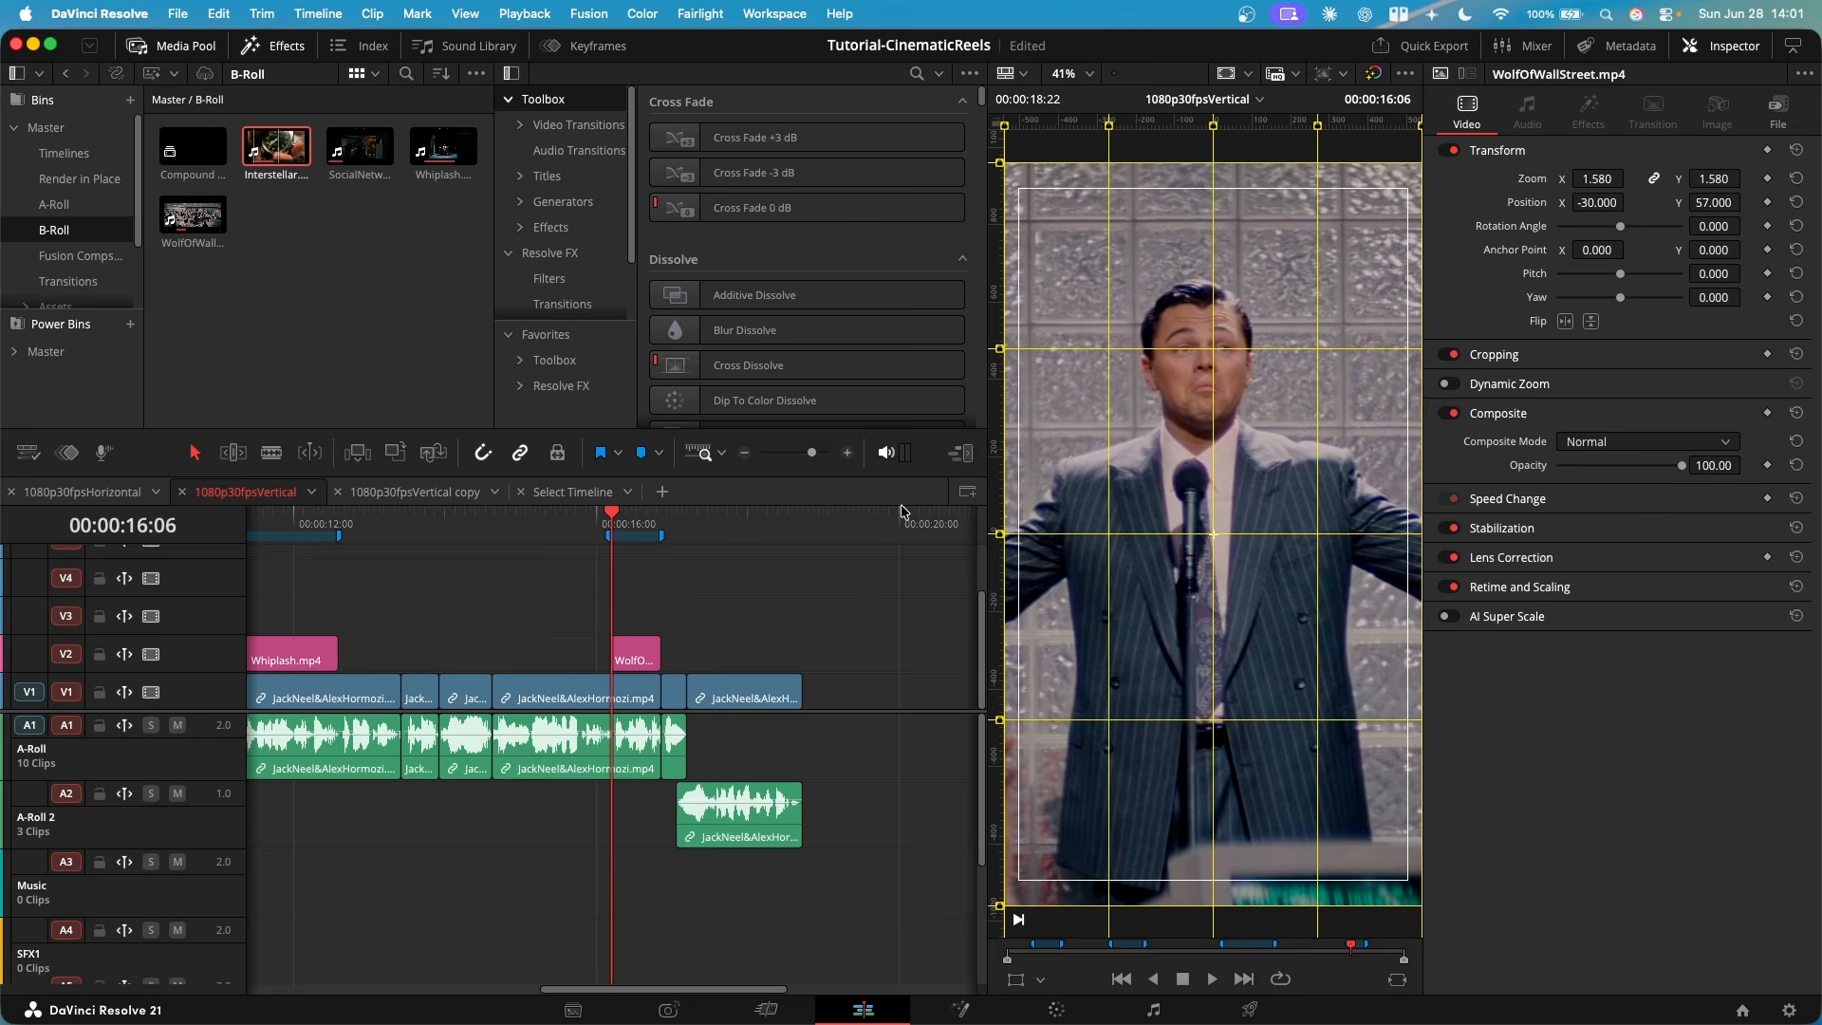
left_click(296, 269)
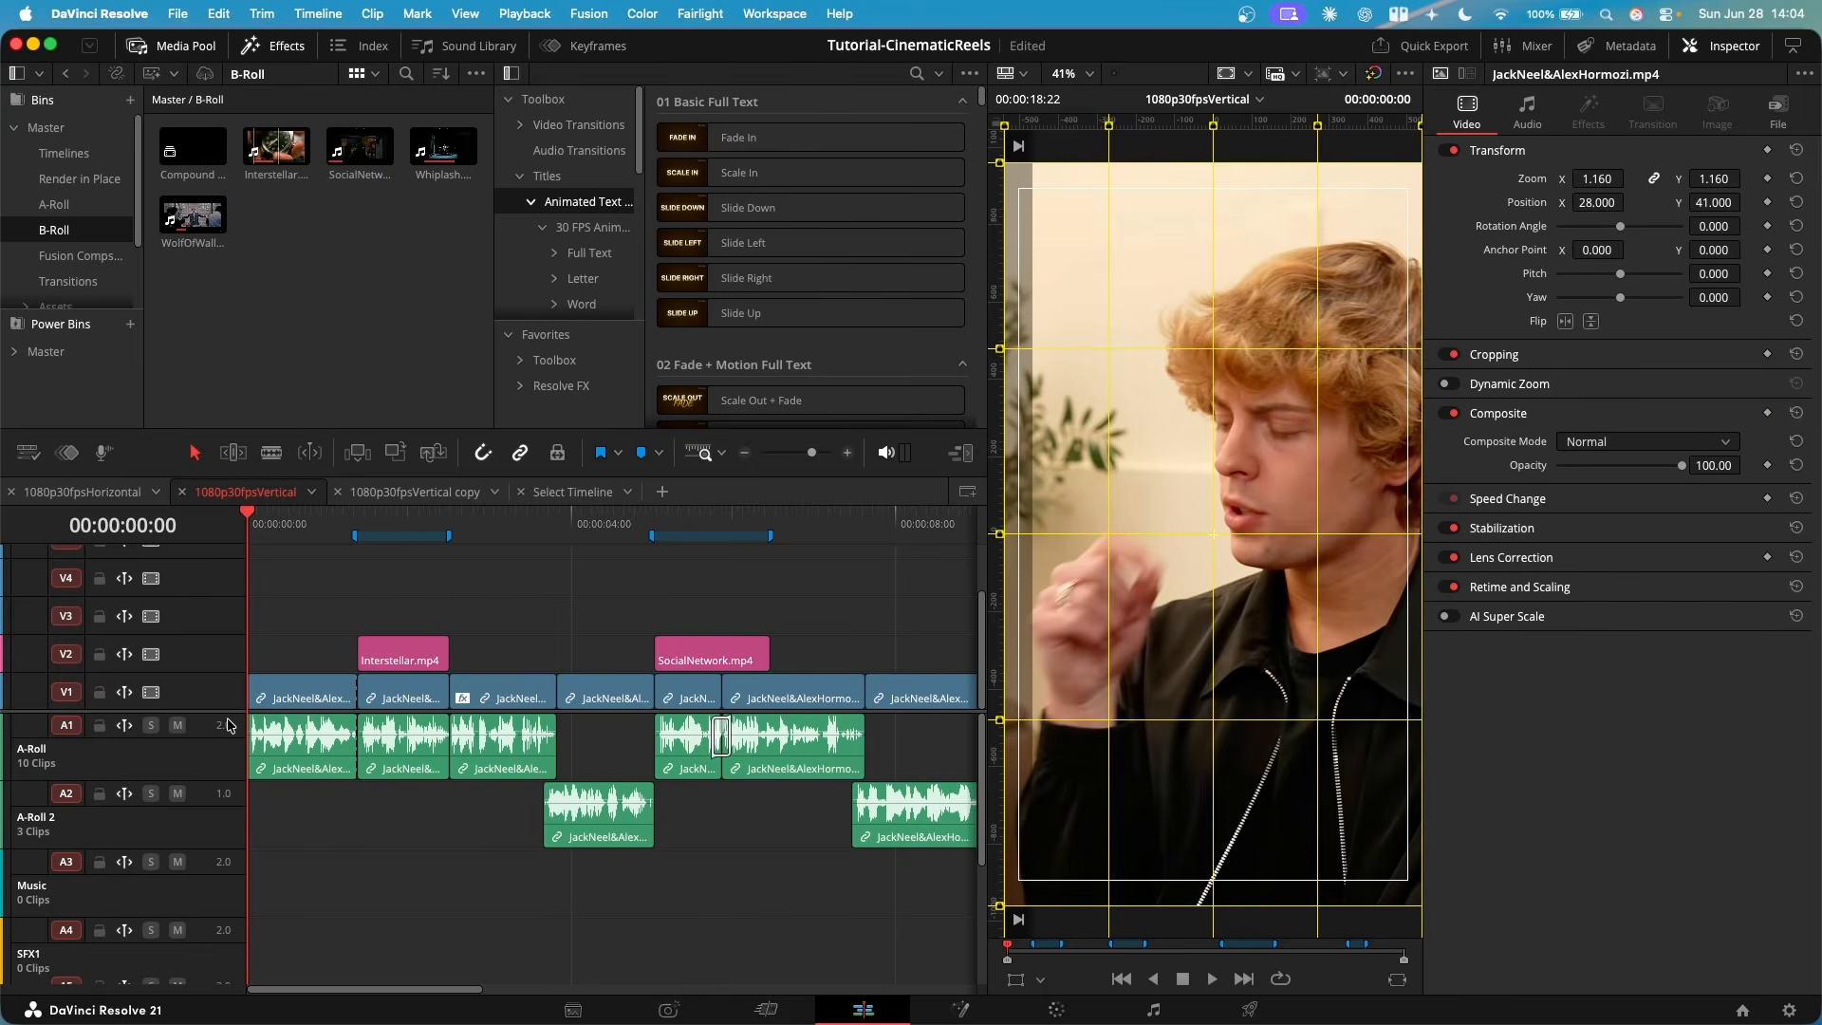
- Enlarge the timeline's video track area and add three empty video tracks, V7 to V9
left_click_drag(219, 709, 229, 877)
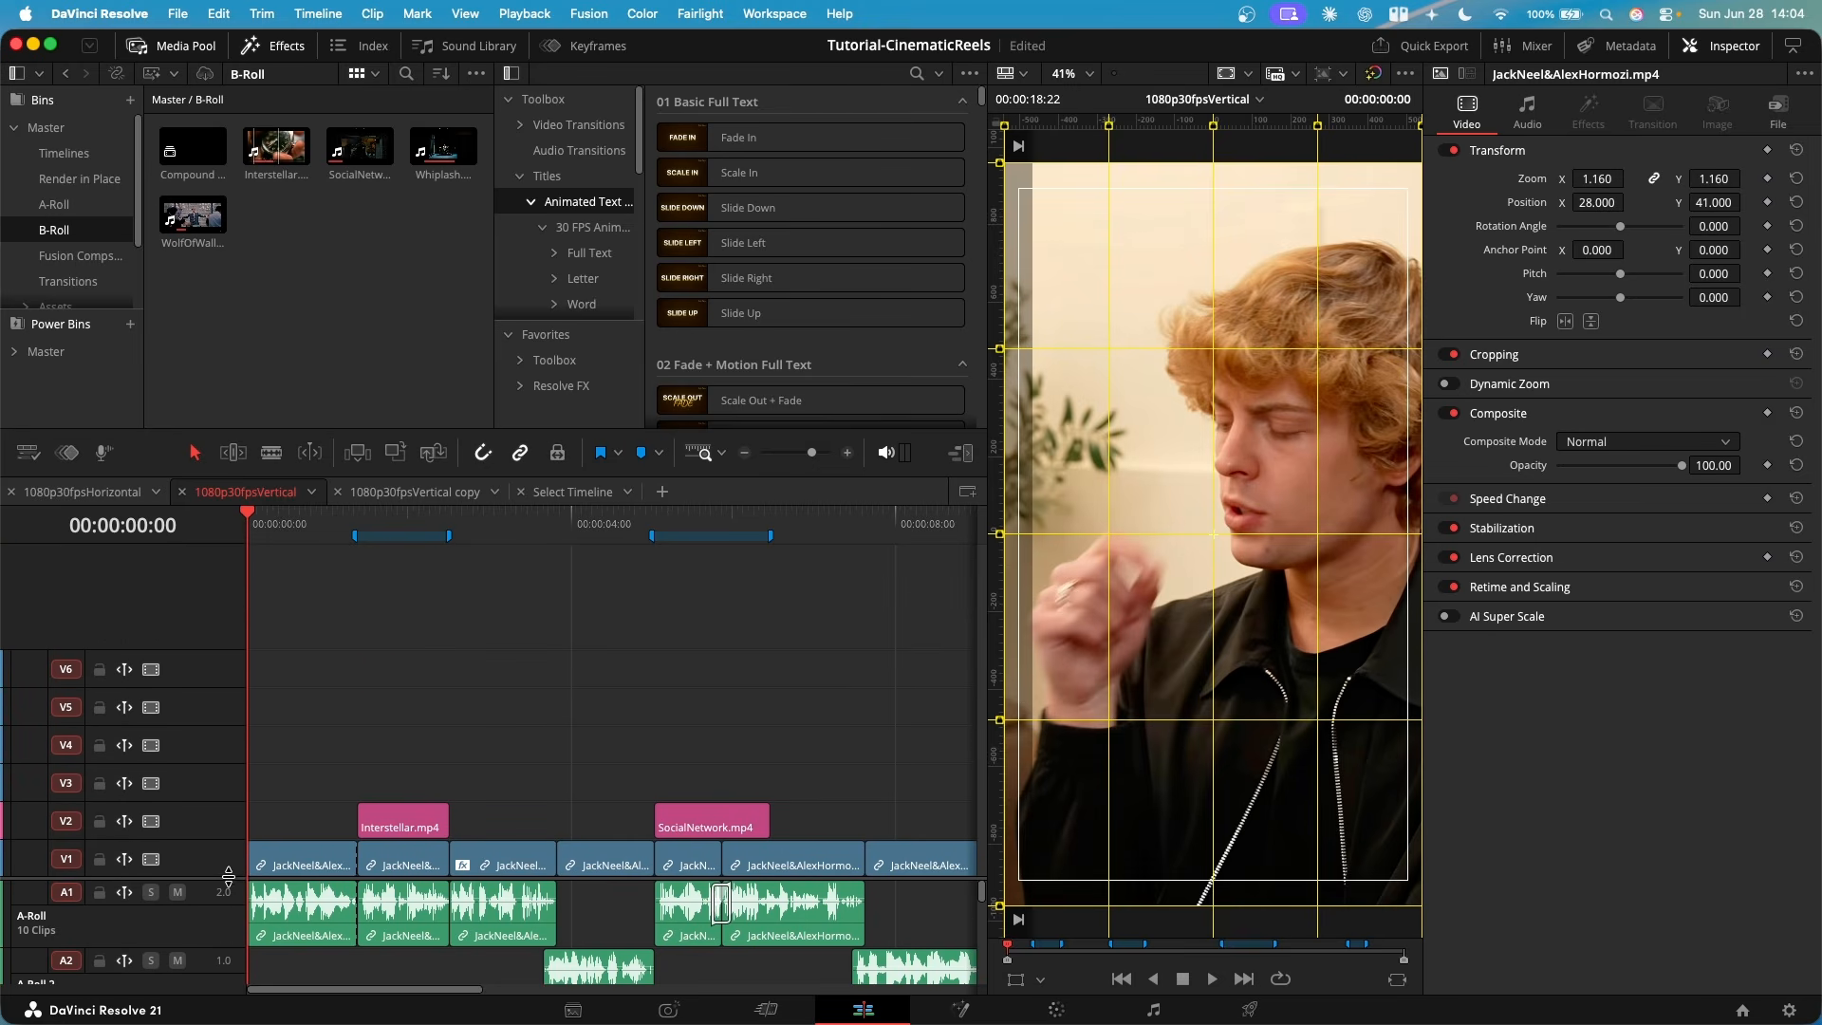
right_click(175, 634)
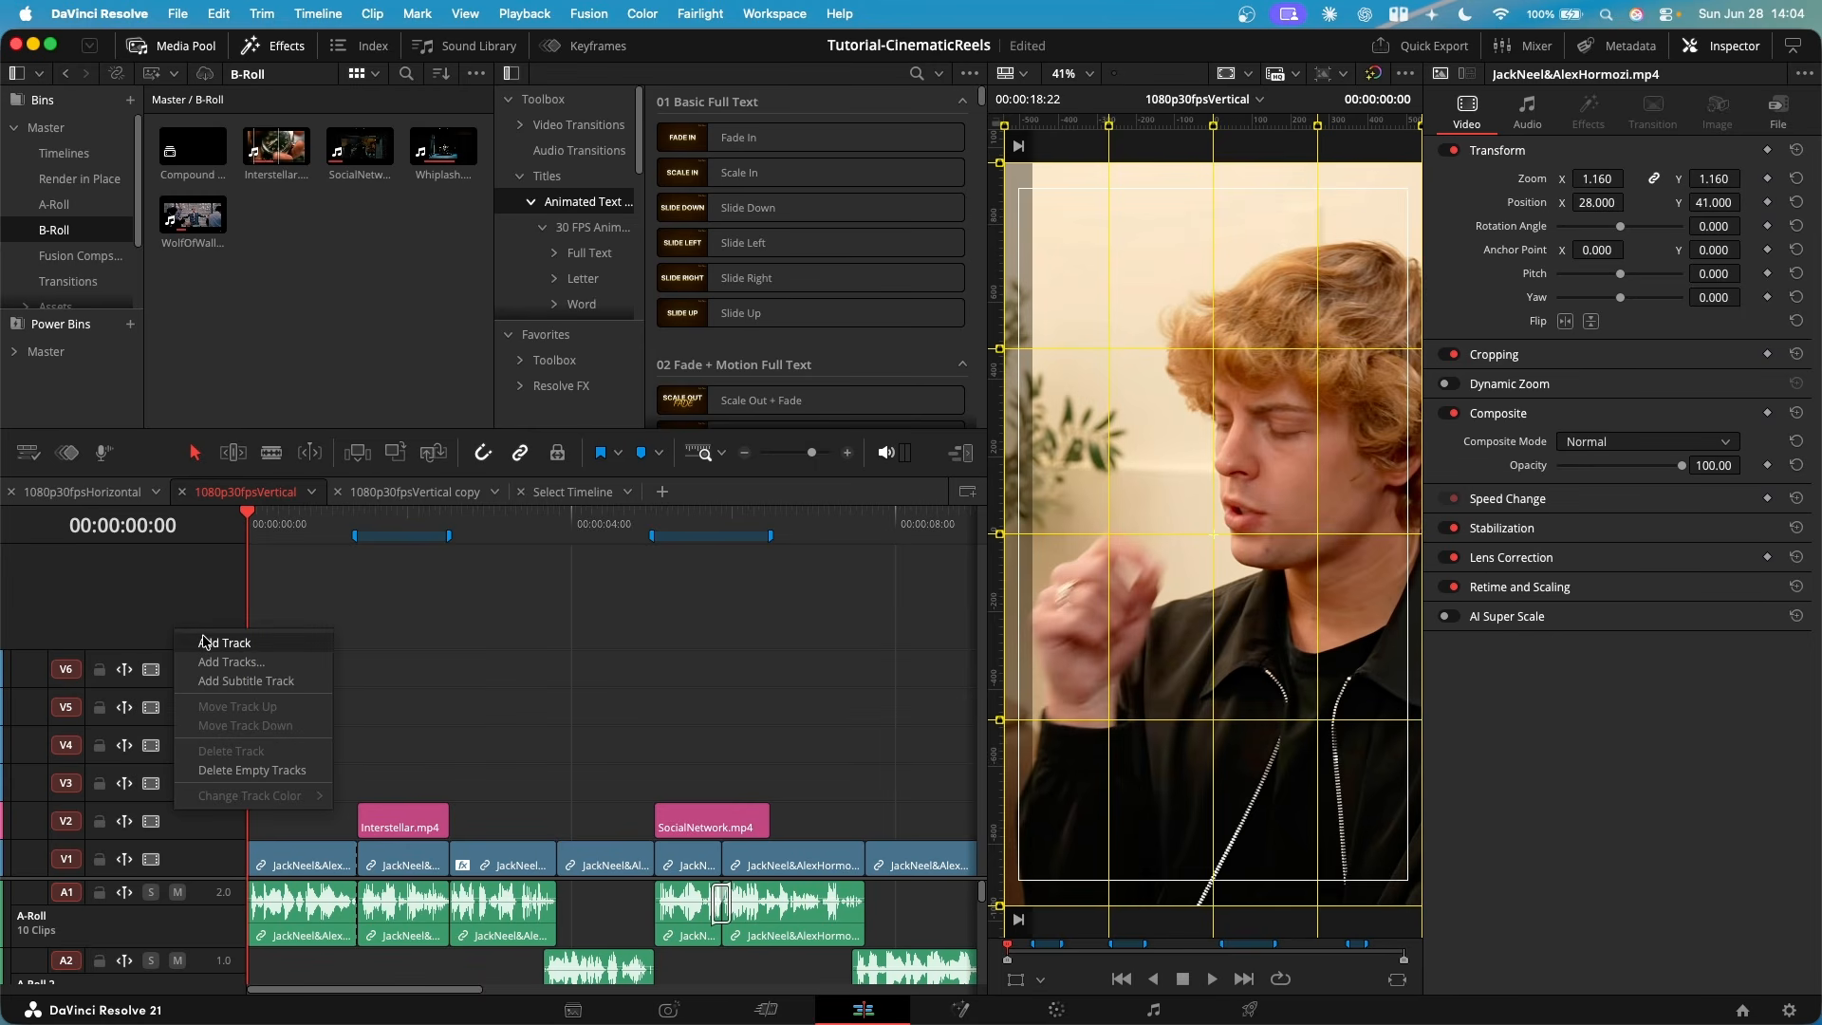
left_click(205, 642)
right_click(184, 596)
left_click(204, 608)
right_click(199, 567)
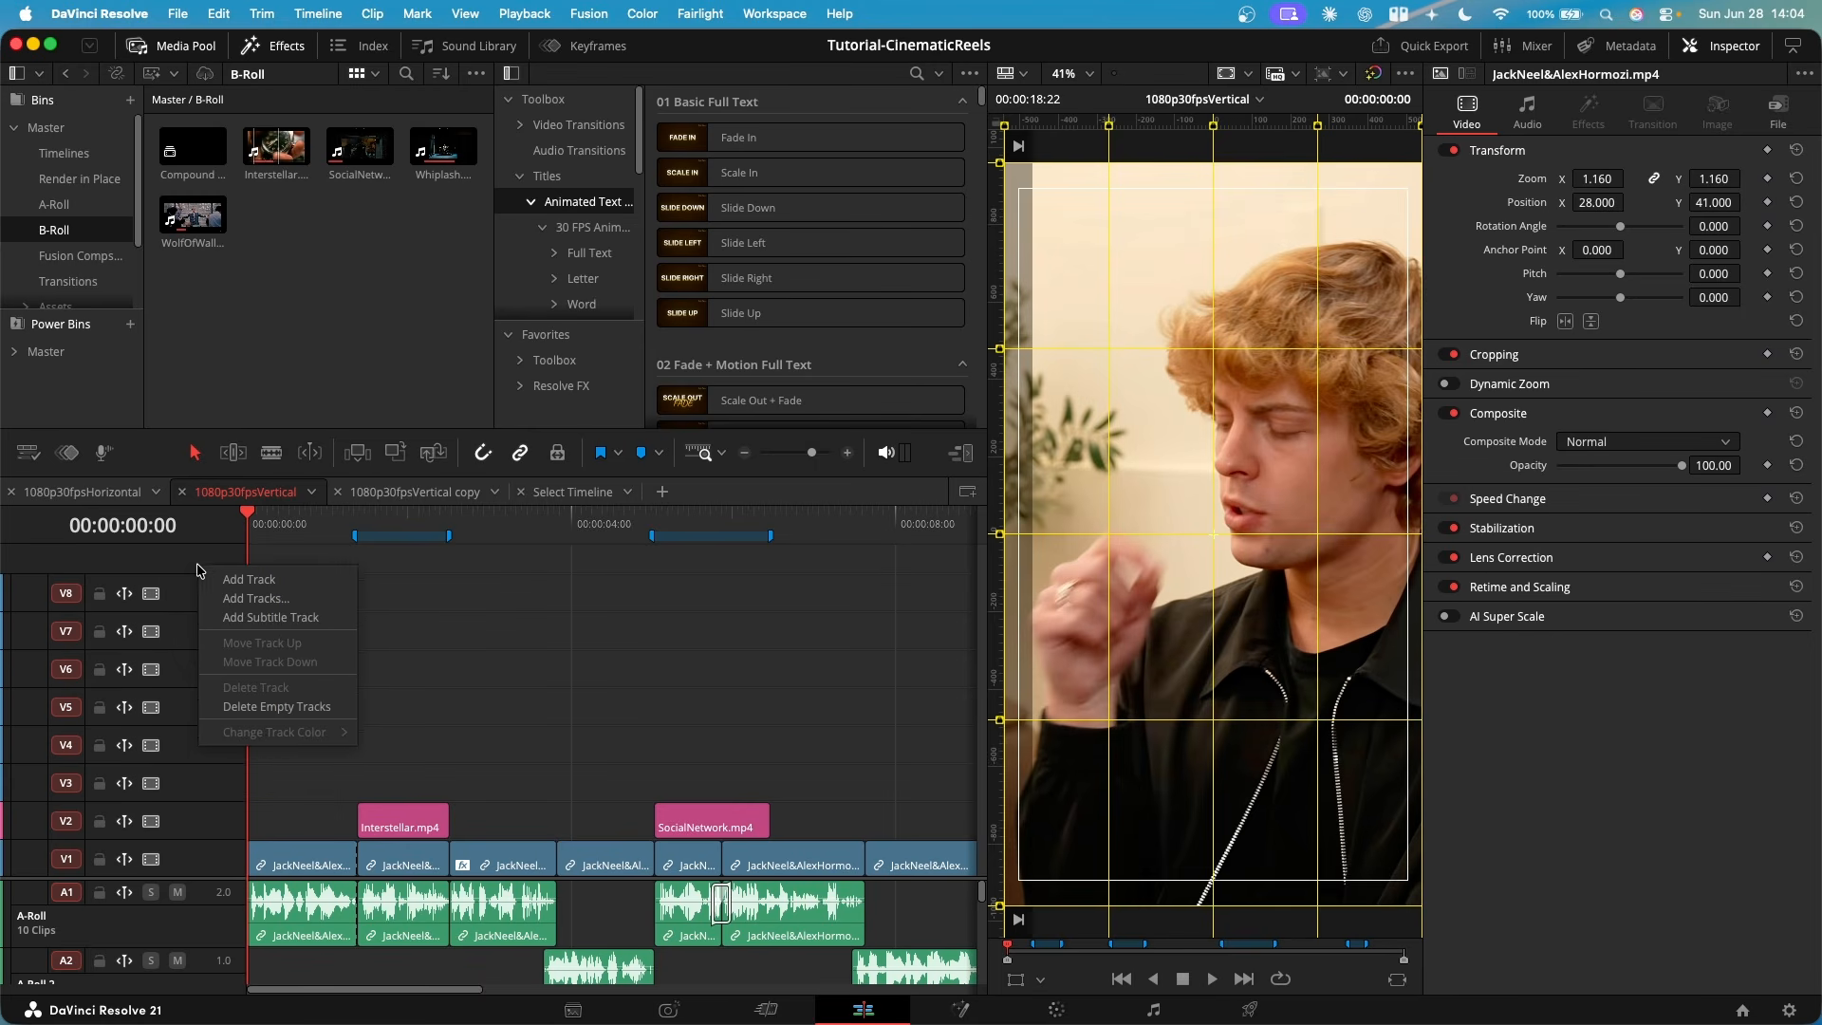
left_click(235, 580)
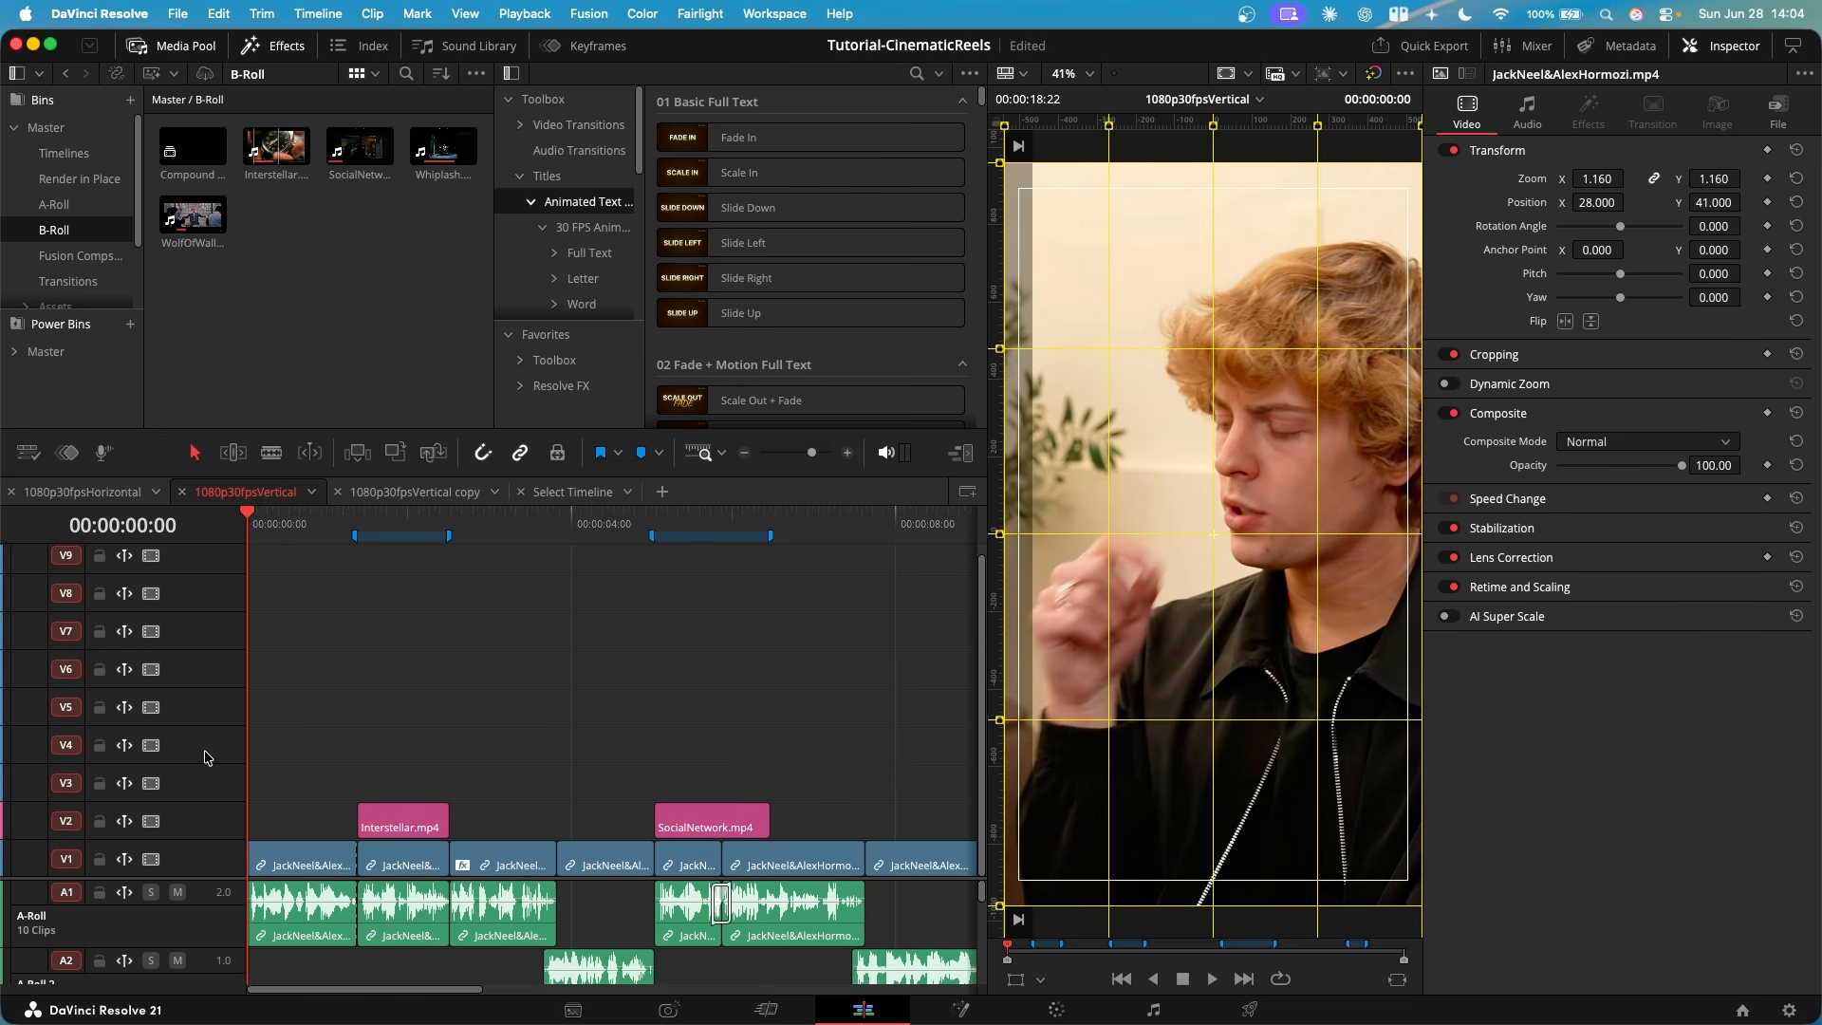
- Lock video tracks V2 and V1 so the B-roll and interview clips are protected from edits
left_click(99, 821)
left_click(99, 859)
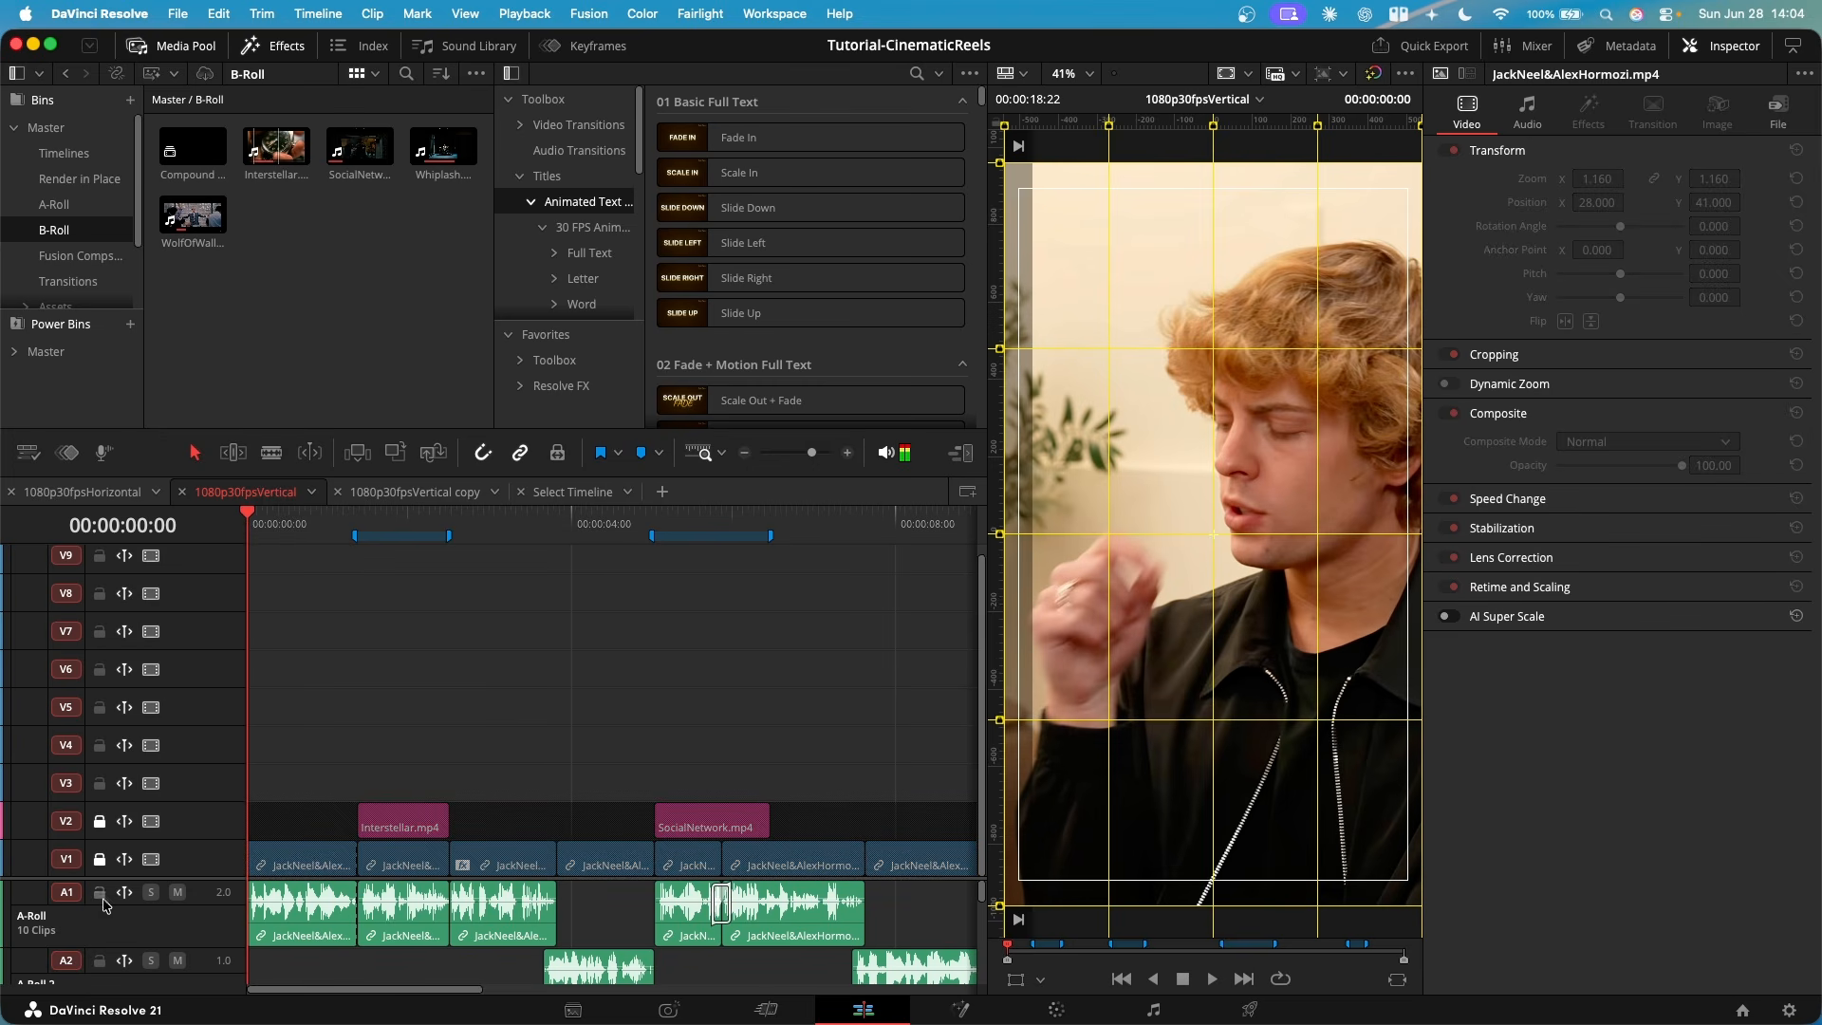
left_click(384, 824)
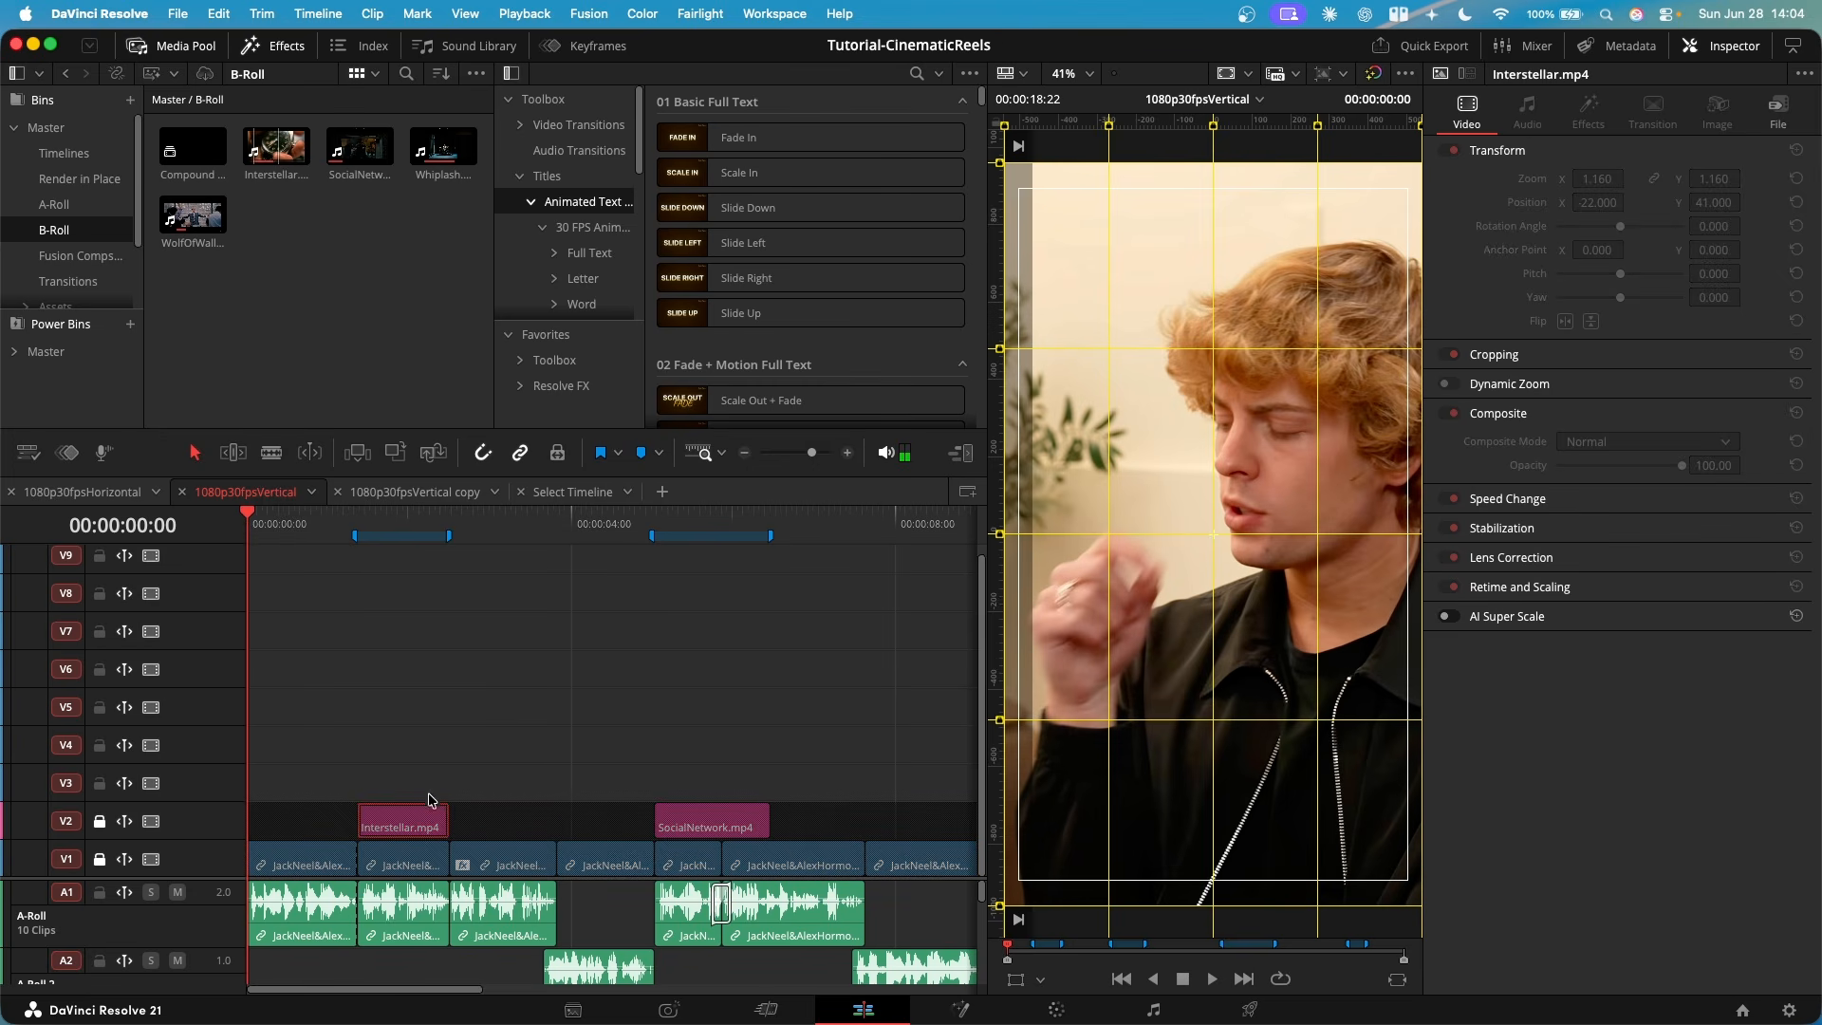
left_click(469, 757)
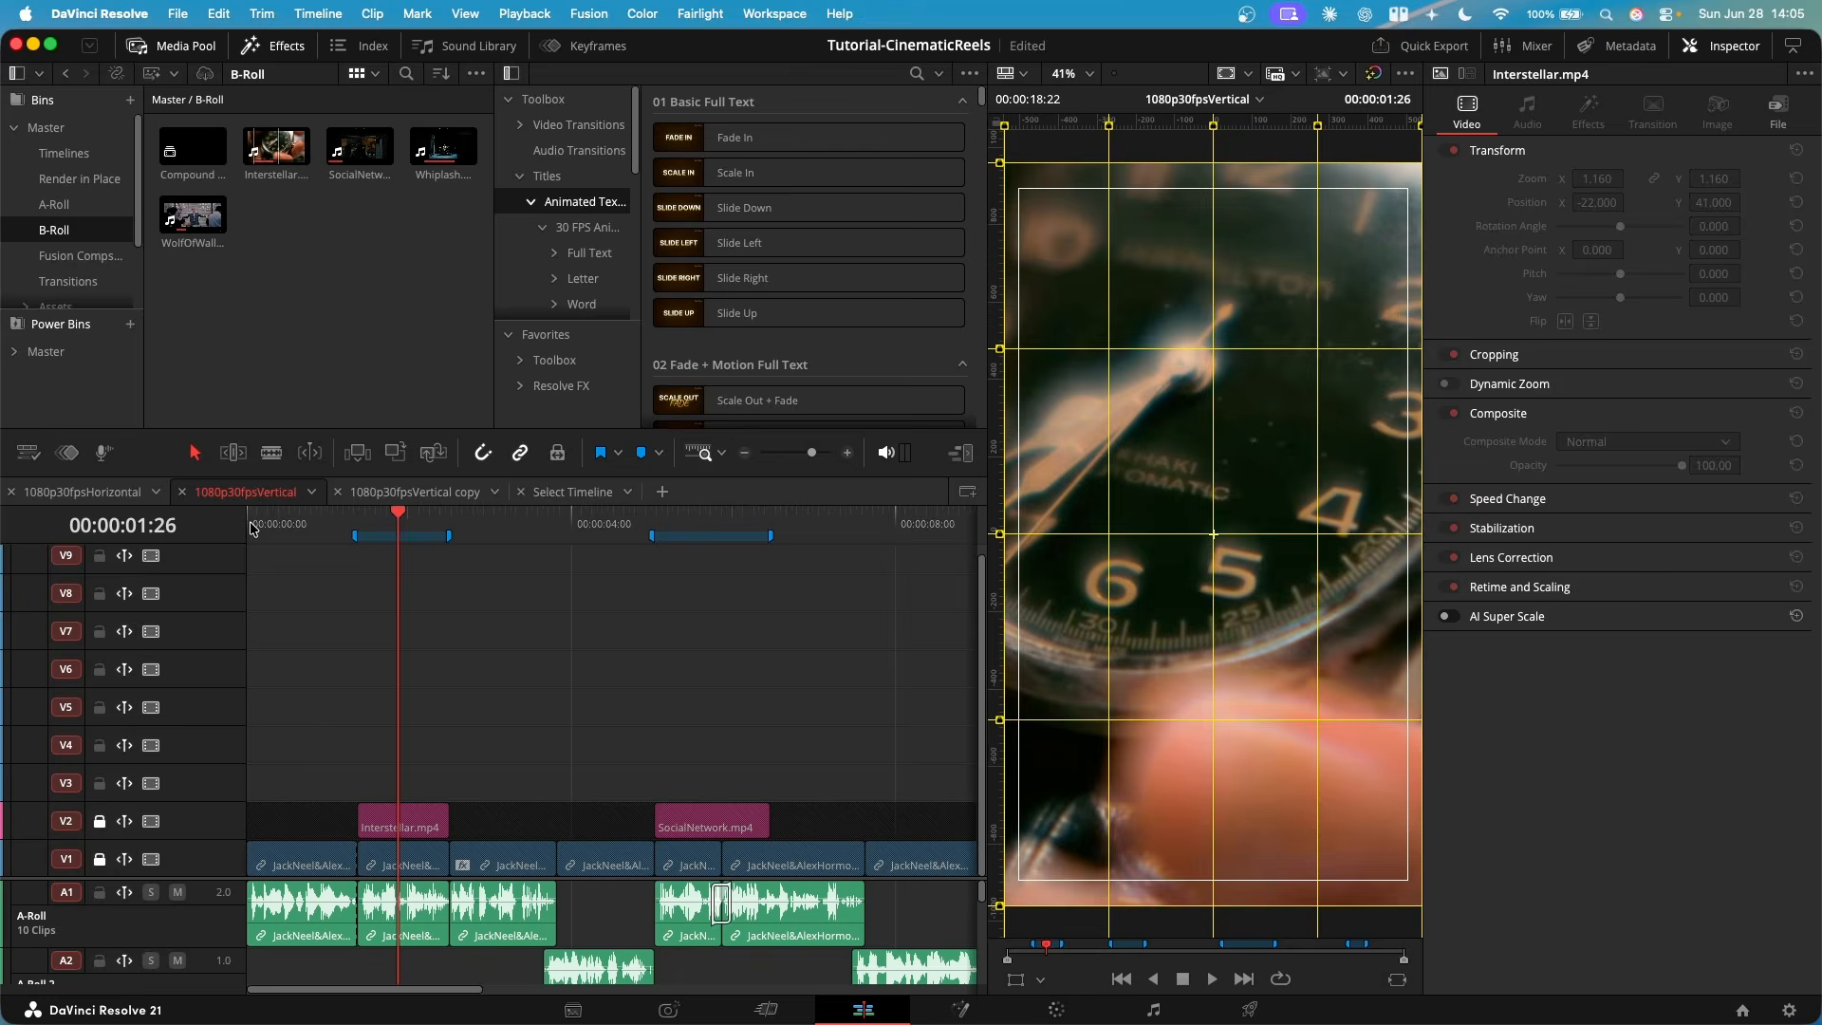
- Place the 30 FPS Slide Up + Blur full-text title on V3 at 00:00:00:00, ending with the first interview clip
left_click(237, 525)
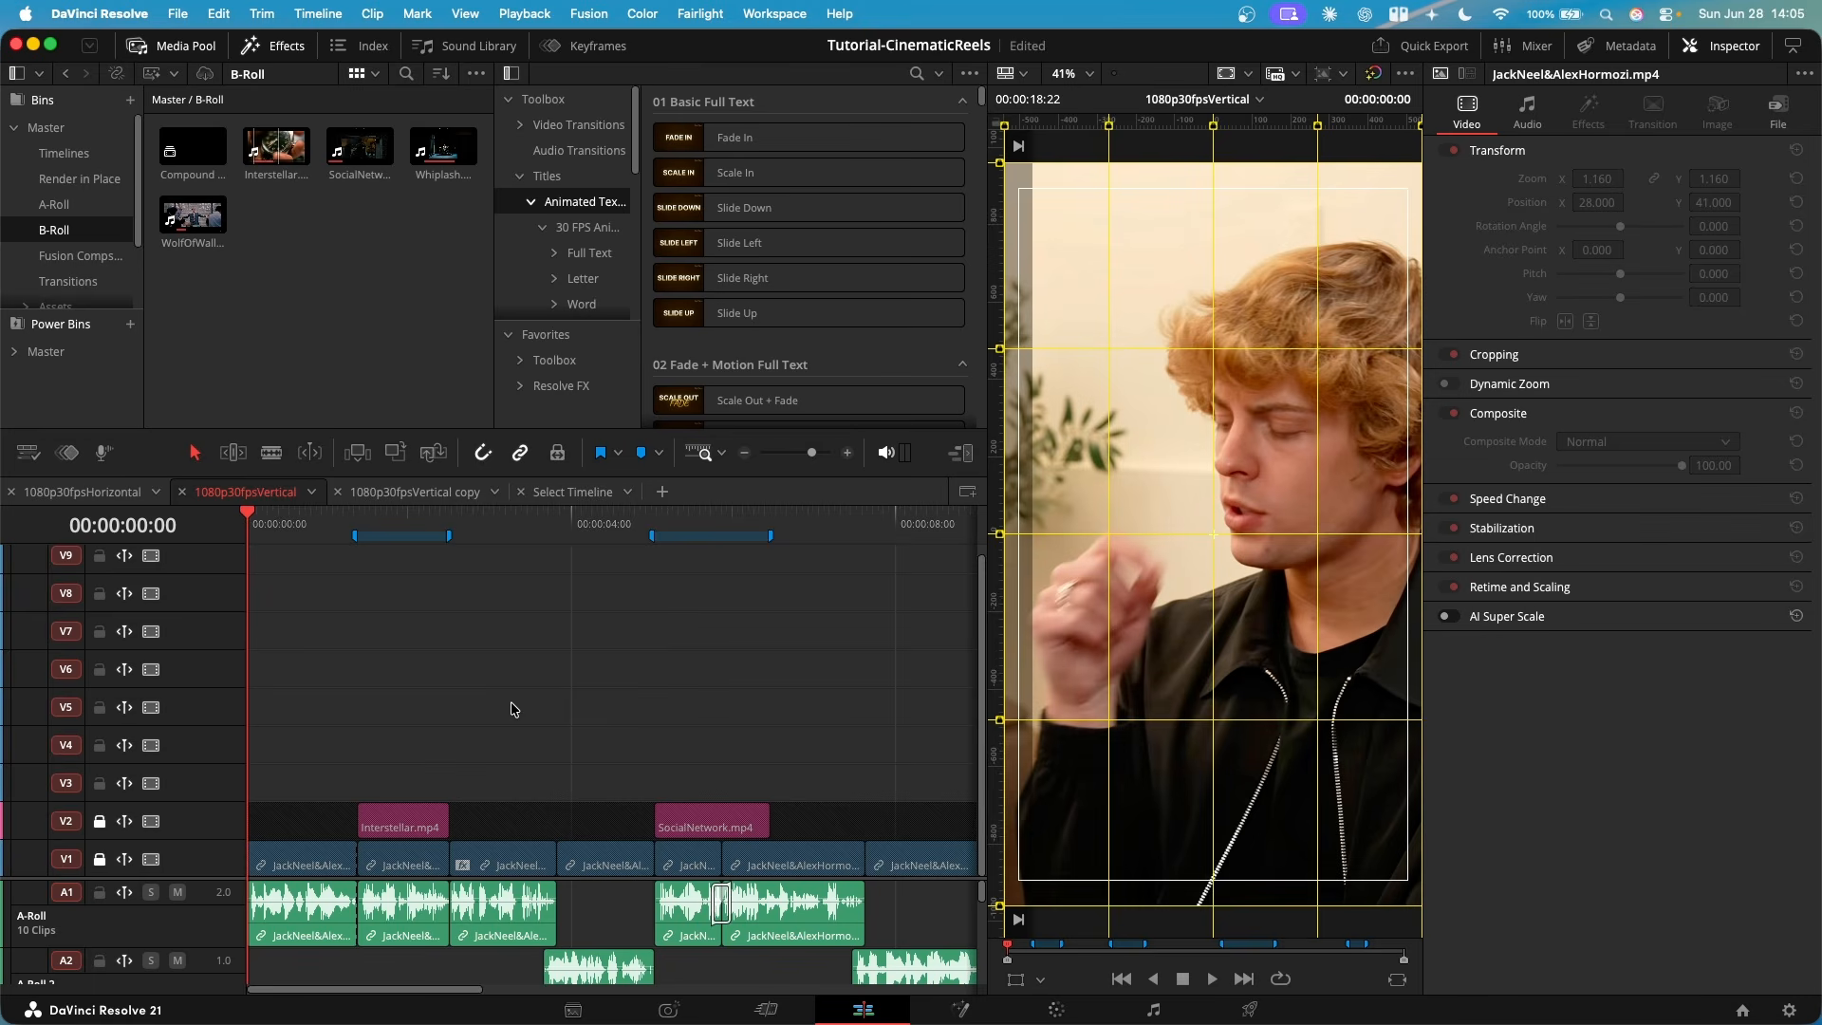
key("super+equal")
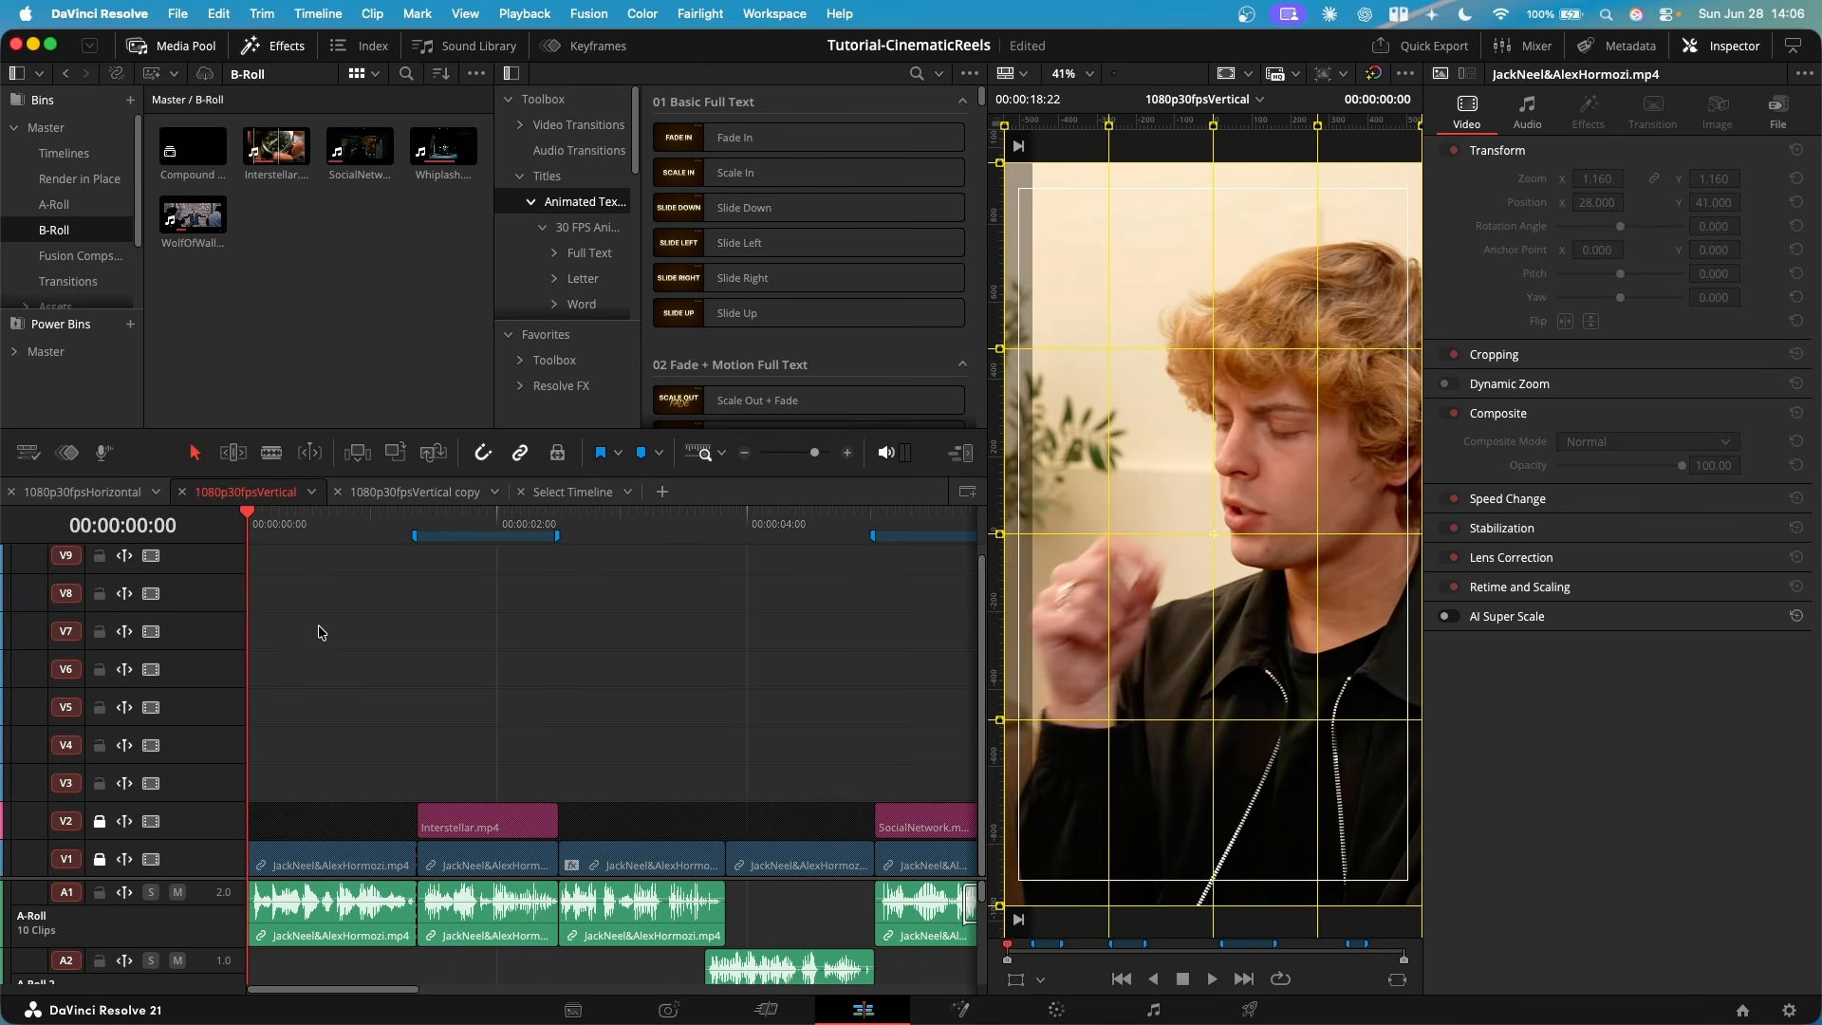
scroll(569, 218, "down", 2)
left_click(590, 190)
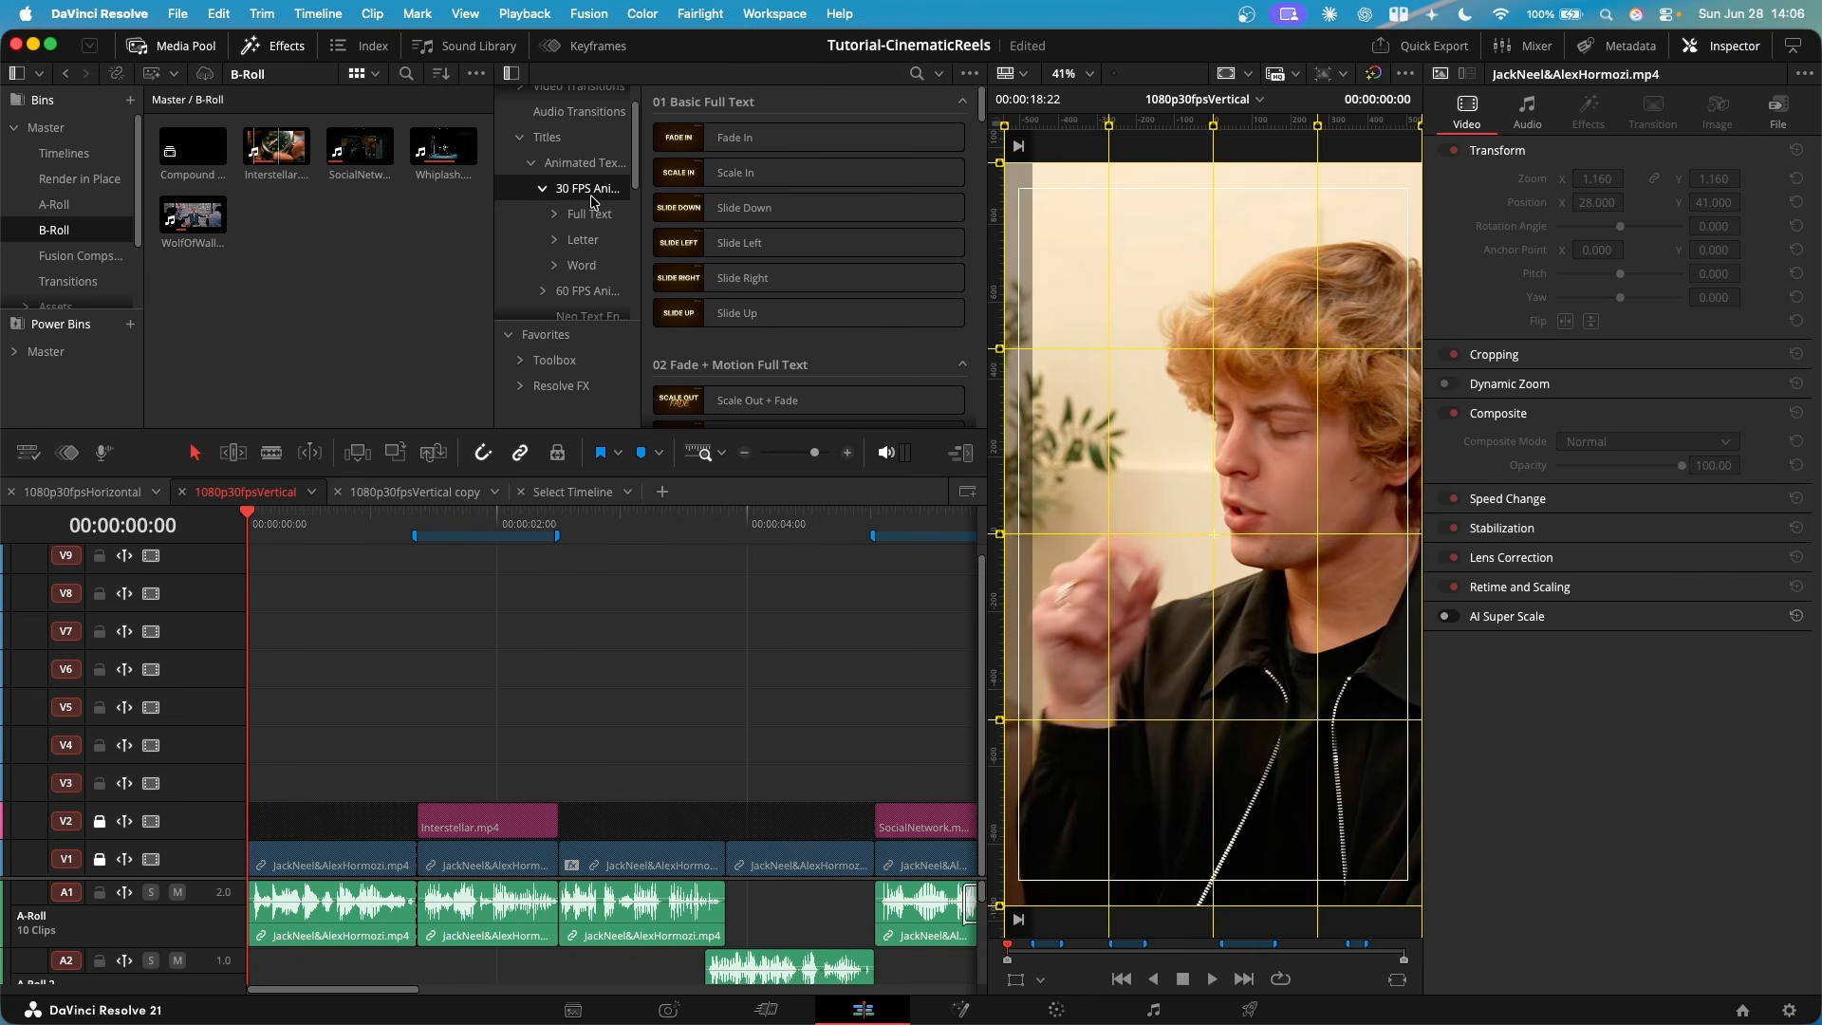
scroll(788, 294, "down", 5)
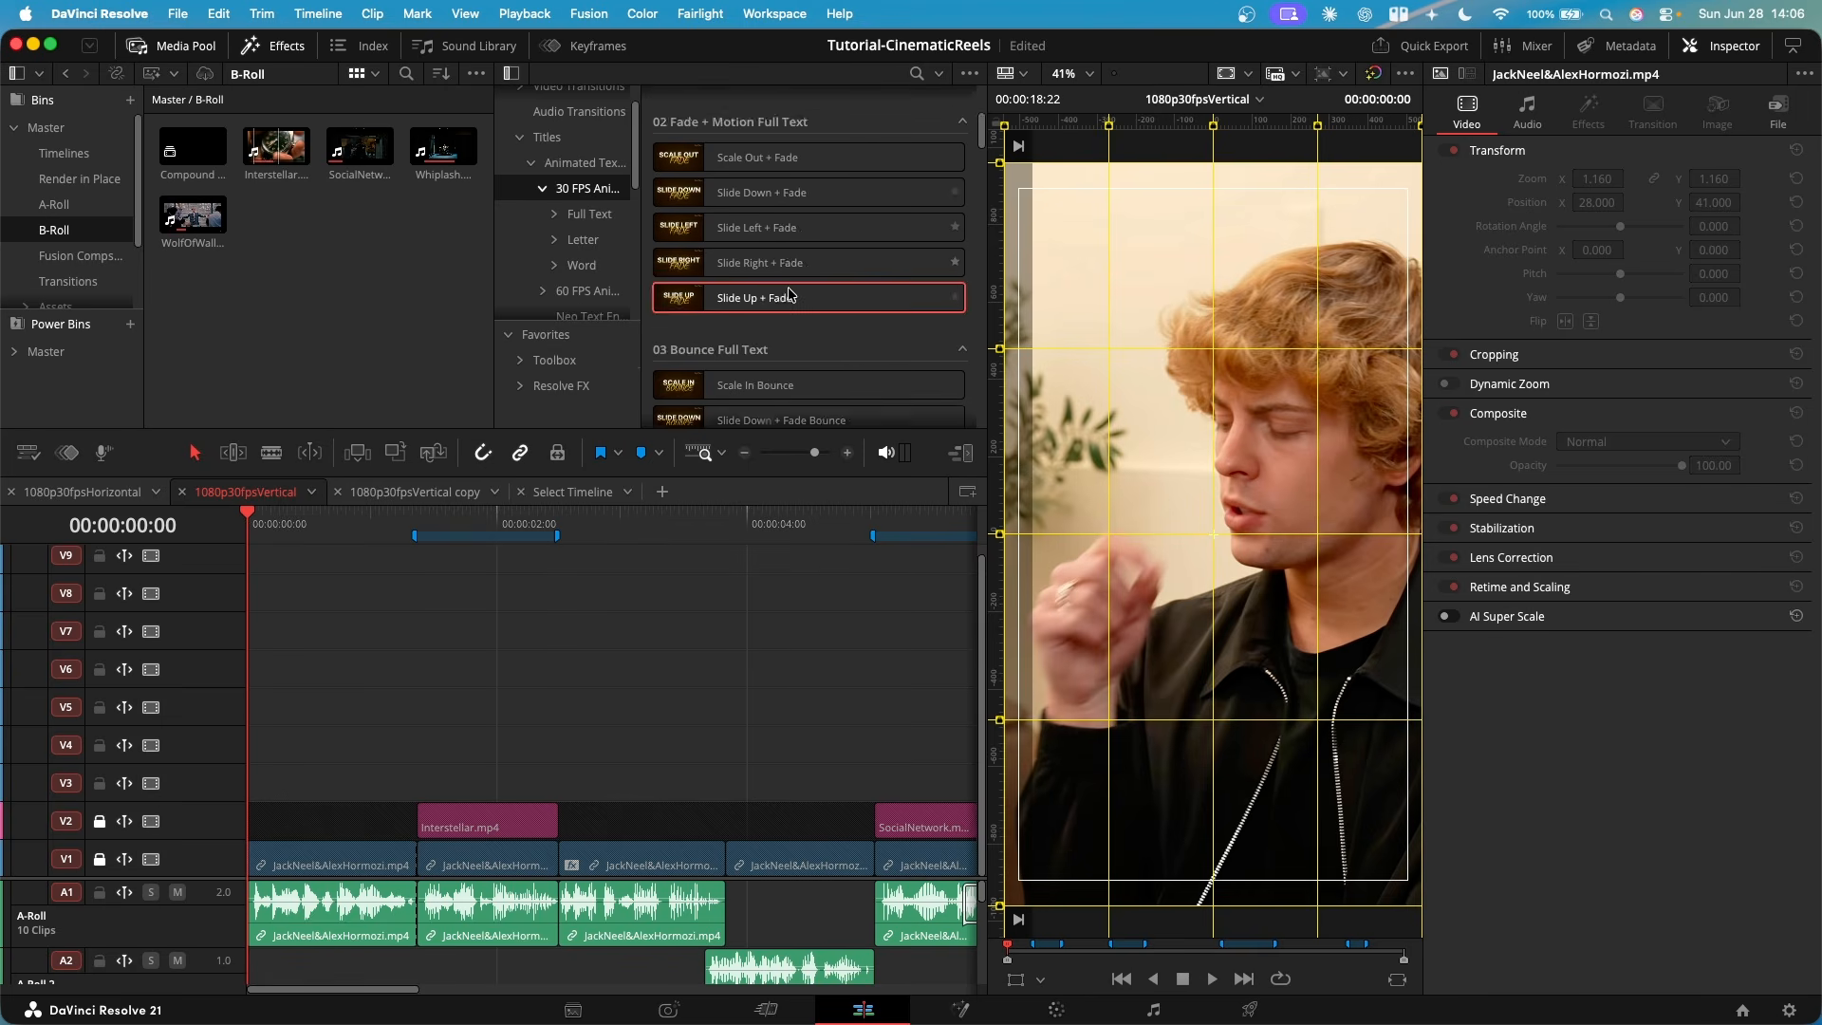
scroll(789, 294, "down", 14)
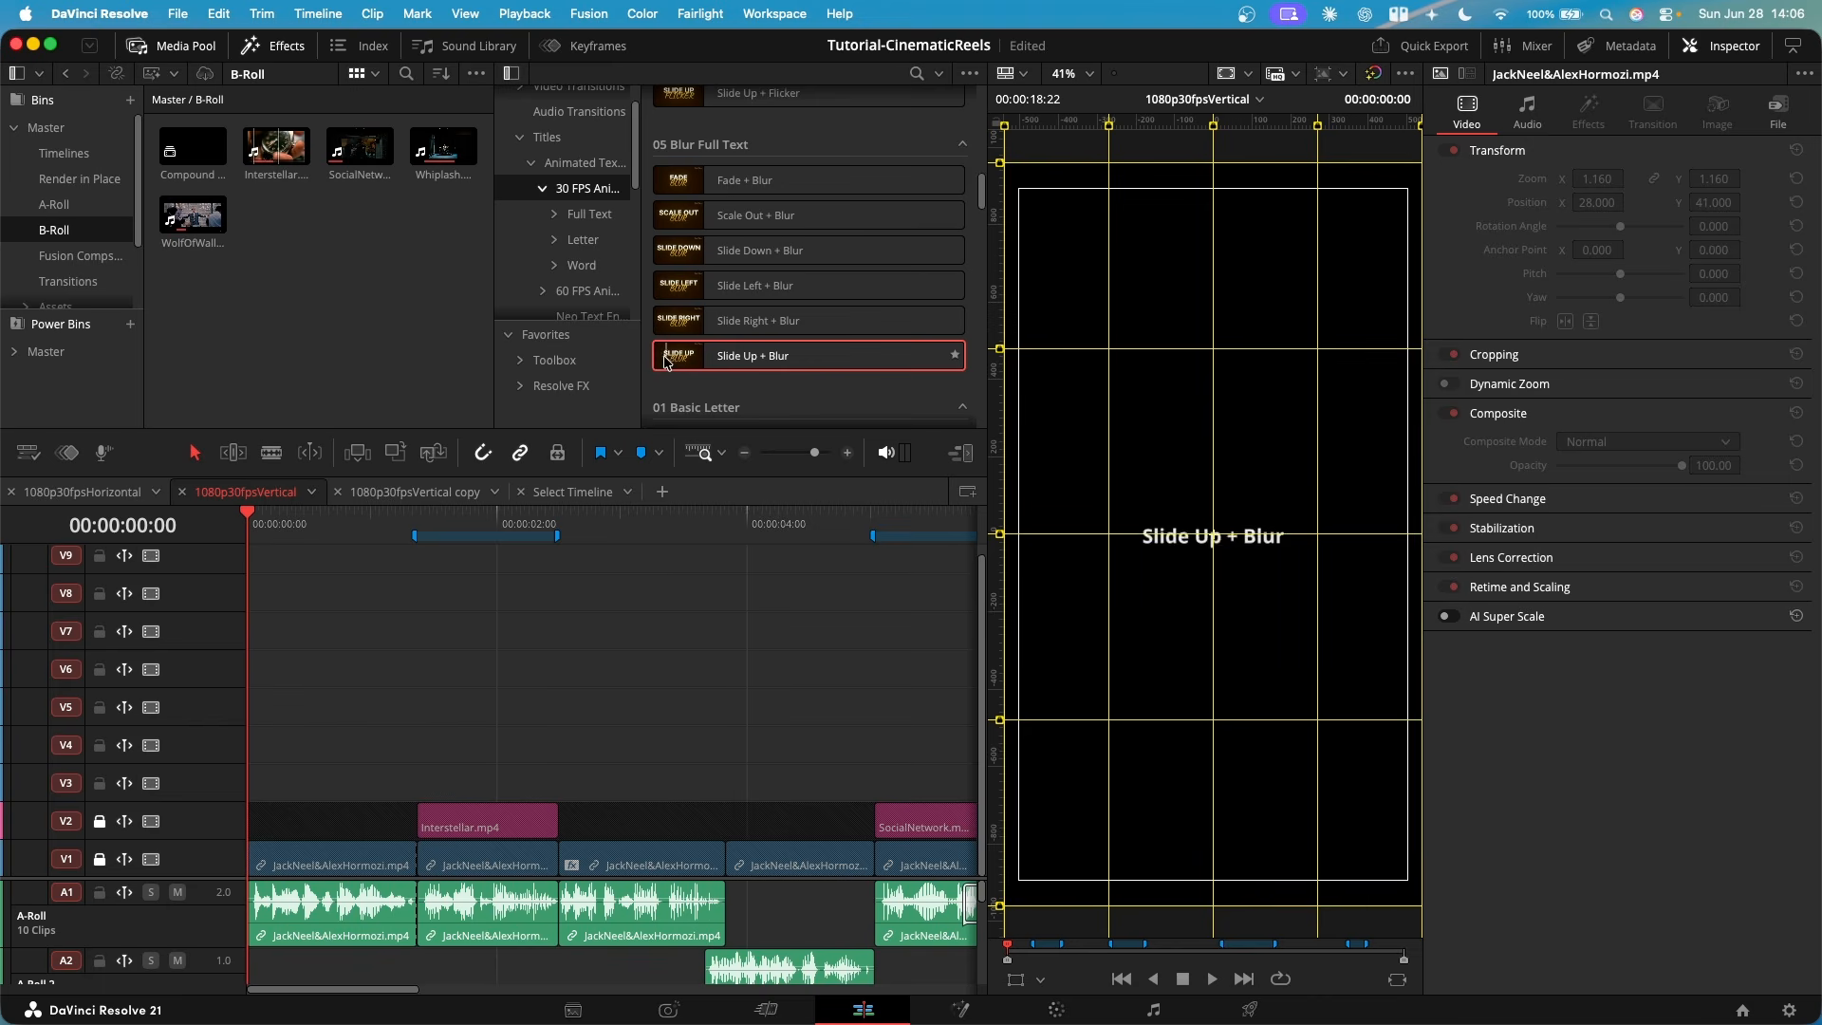
left_click_drag(667, 362, 248, 784)
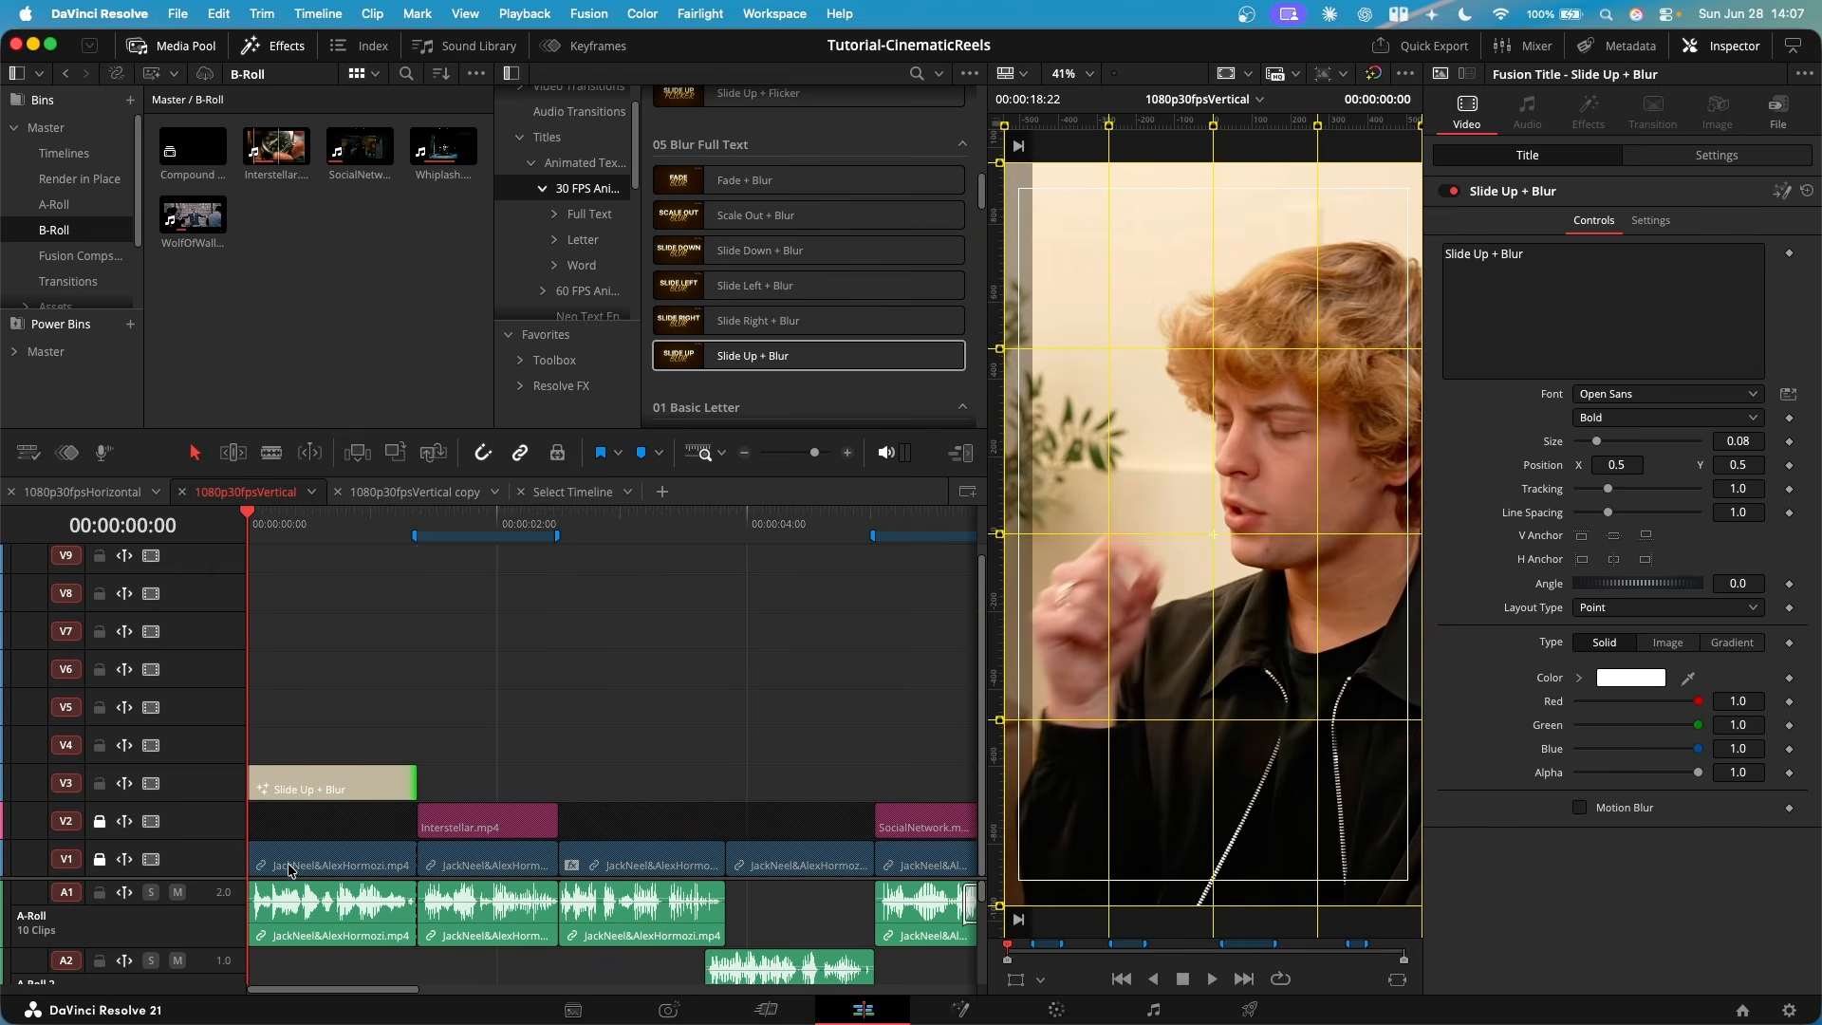
left_click(297, 781)
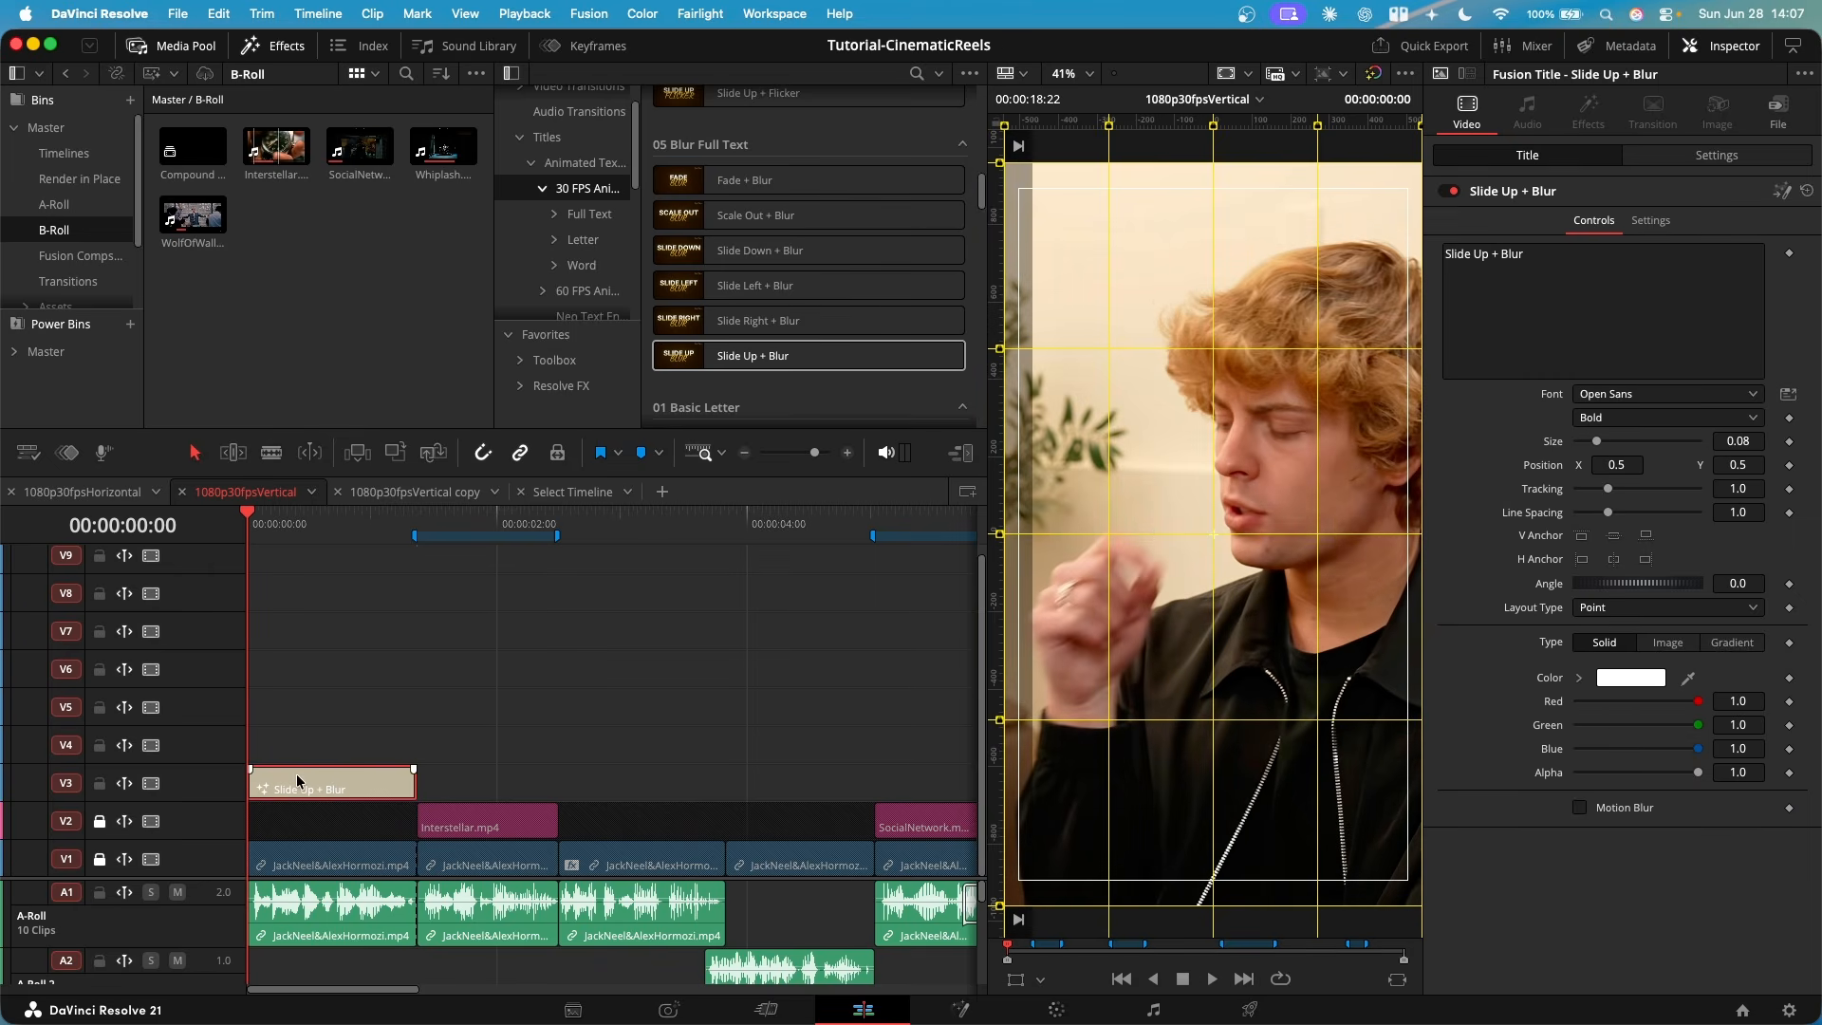
left_click(337, 859)
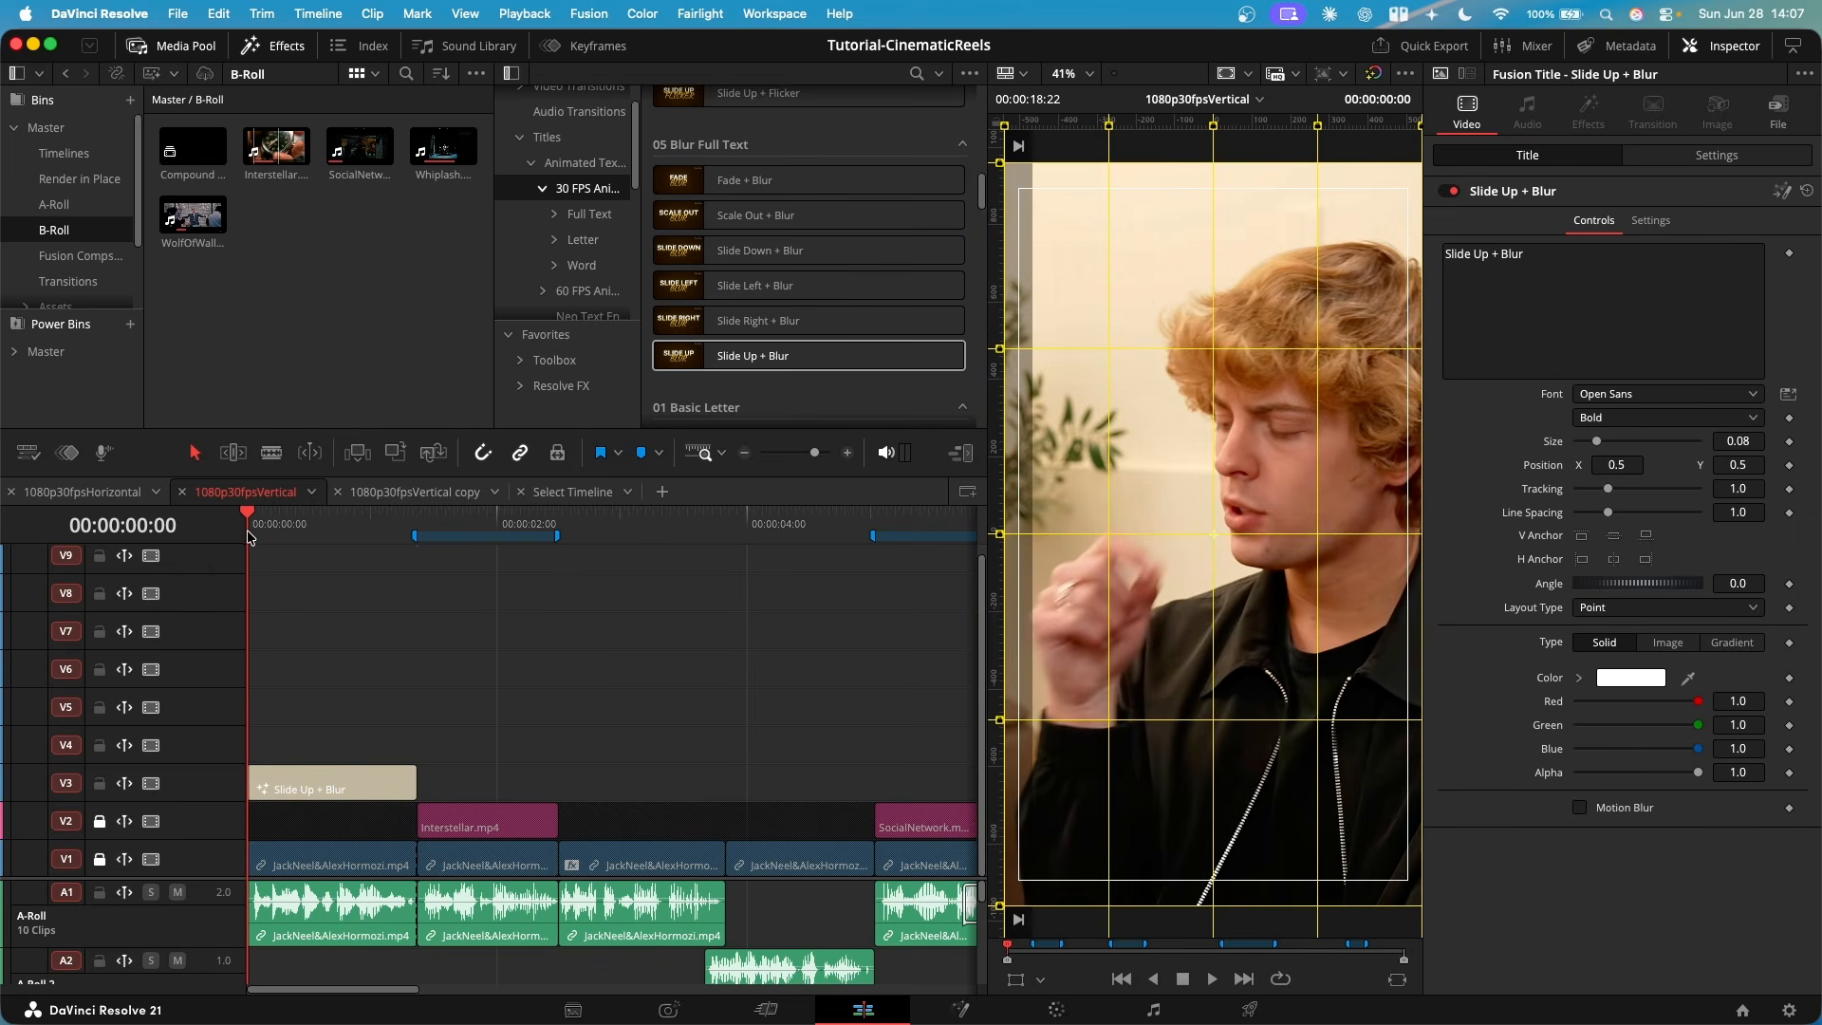
- Replace the Slide Up + Blur title's text with "What's"
left_click_drag(249, 536, 406, 531)
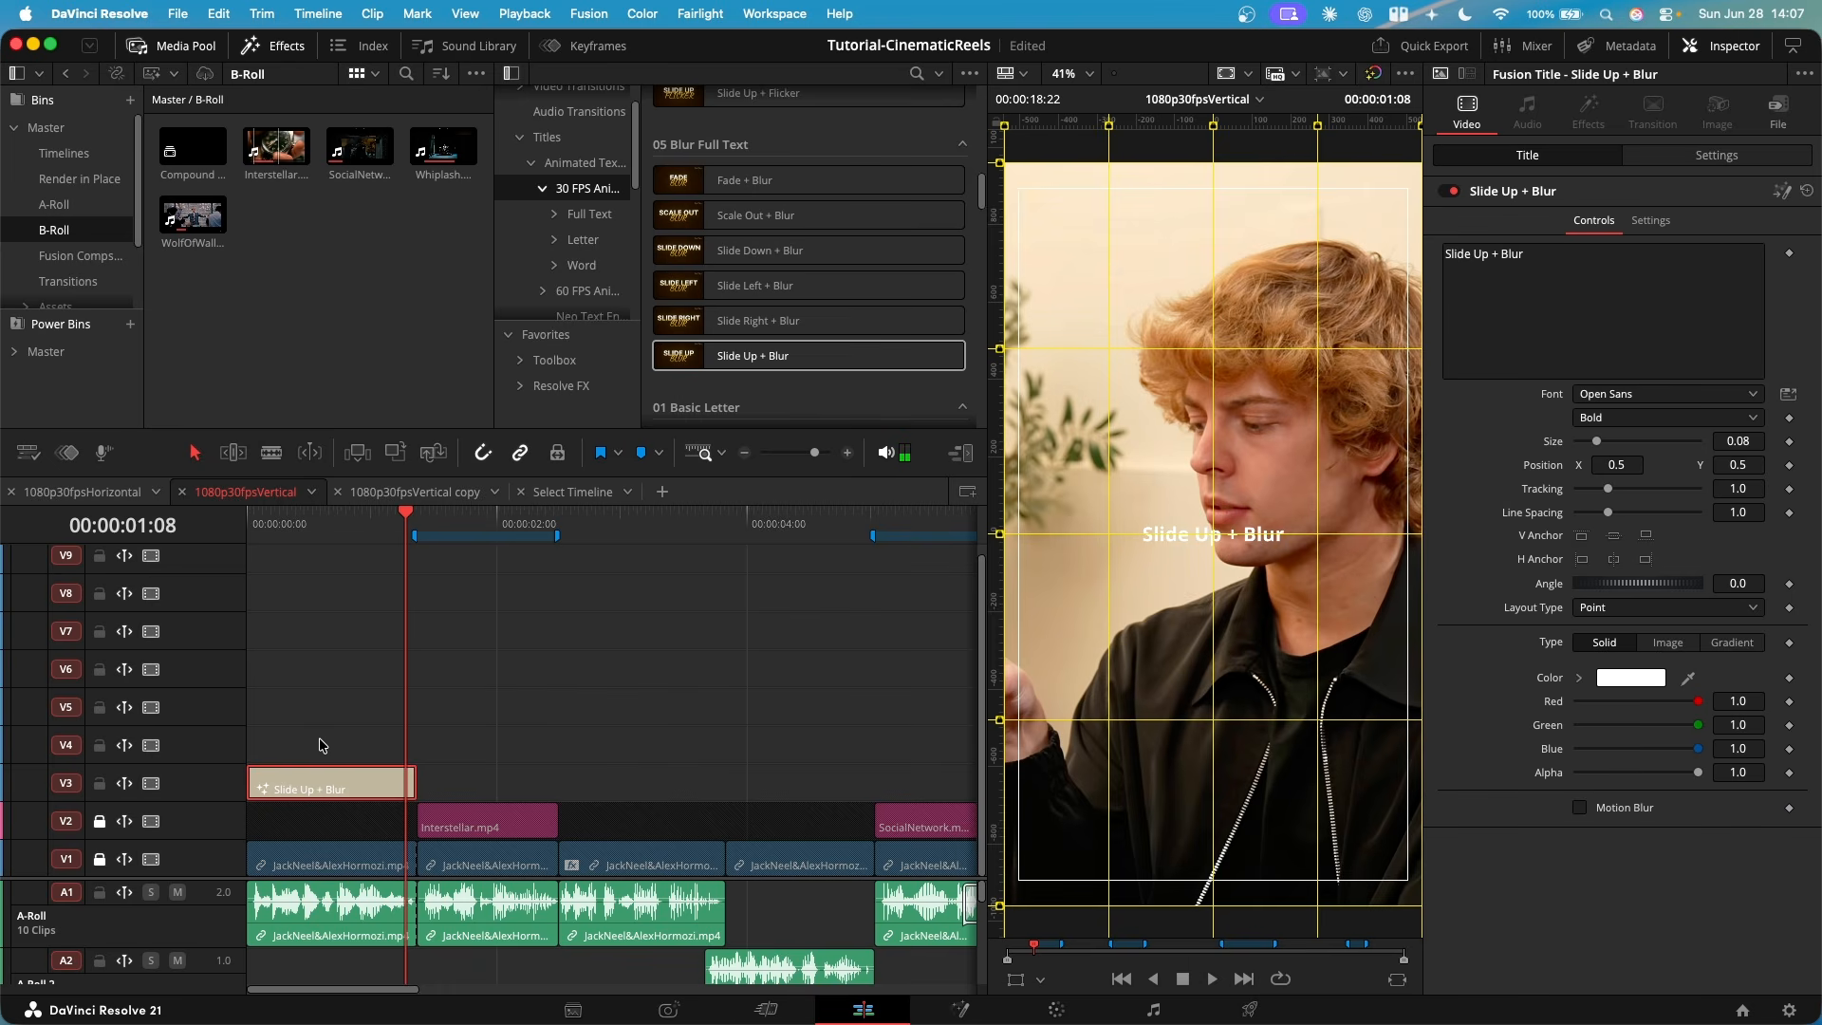
left_click_drag(1557, 261, 1258, 244)
key("BackSpace")
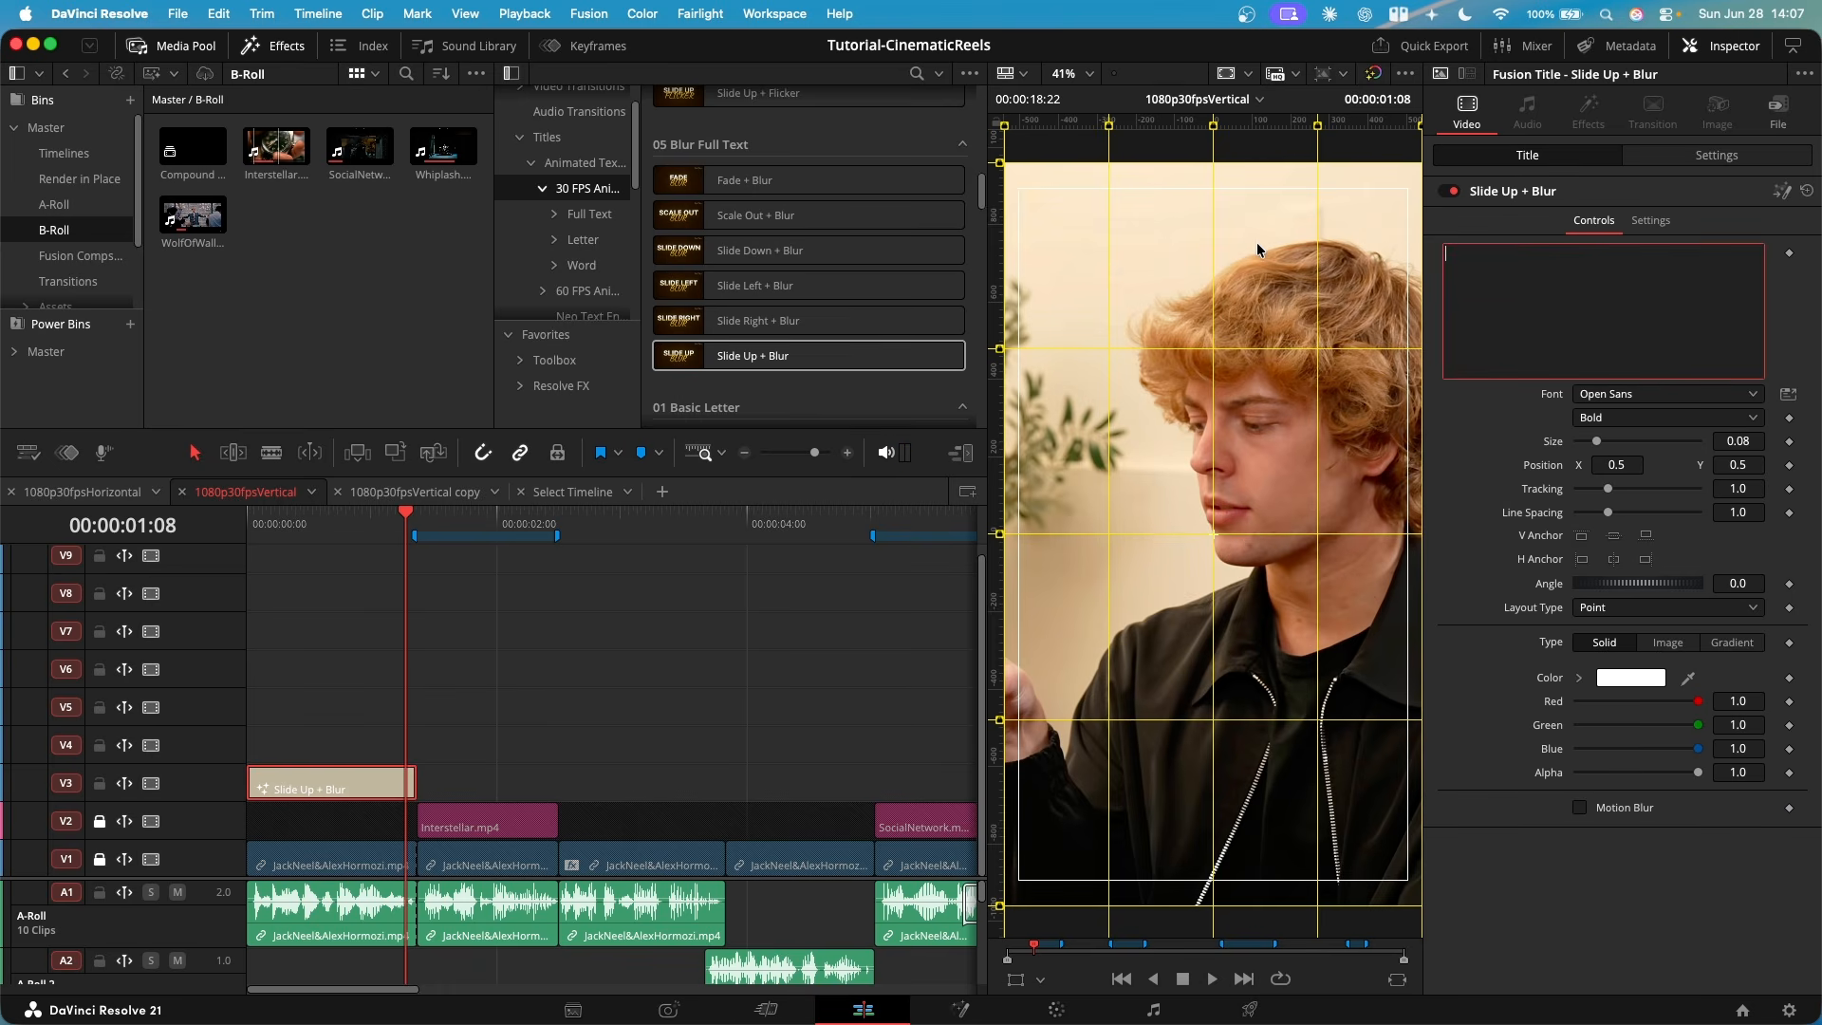
type("What's")
- Style the "What's" title in Poppins Regular with size 0.2244 and tracking 0.973
left_click(1629, 394)
key("Return")
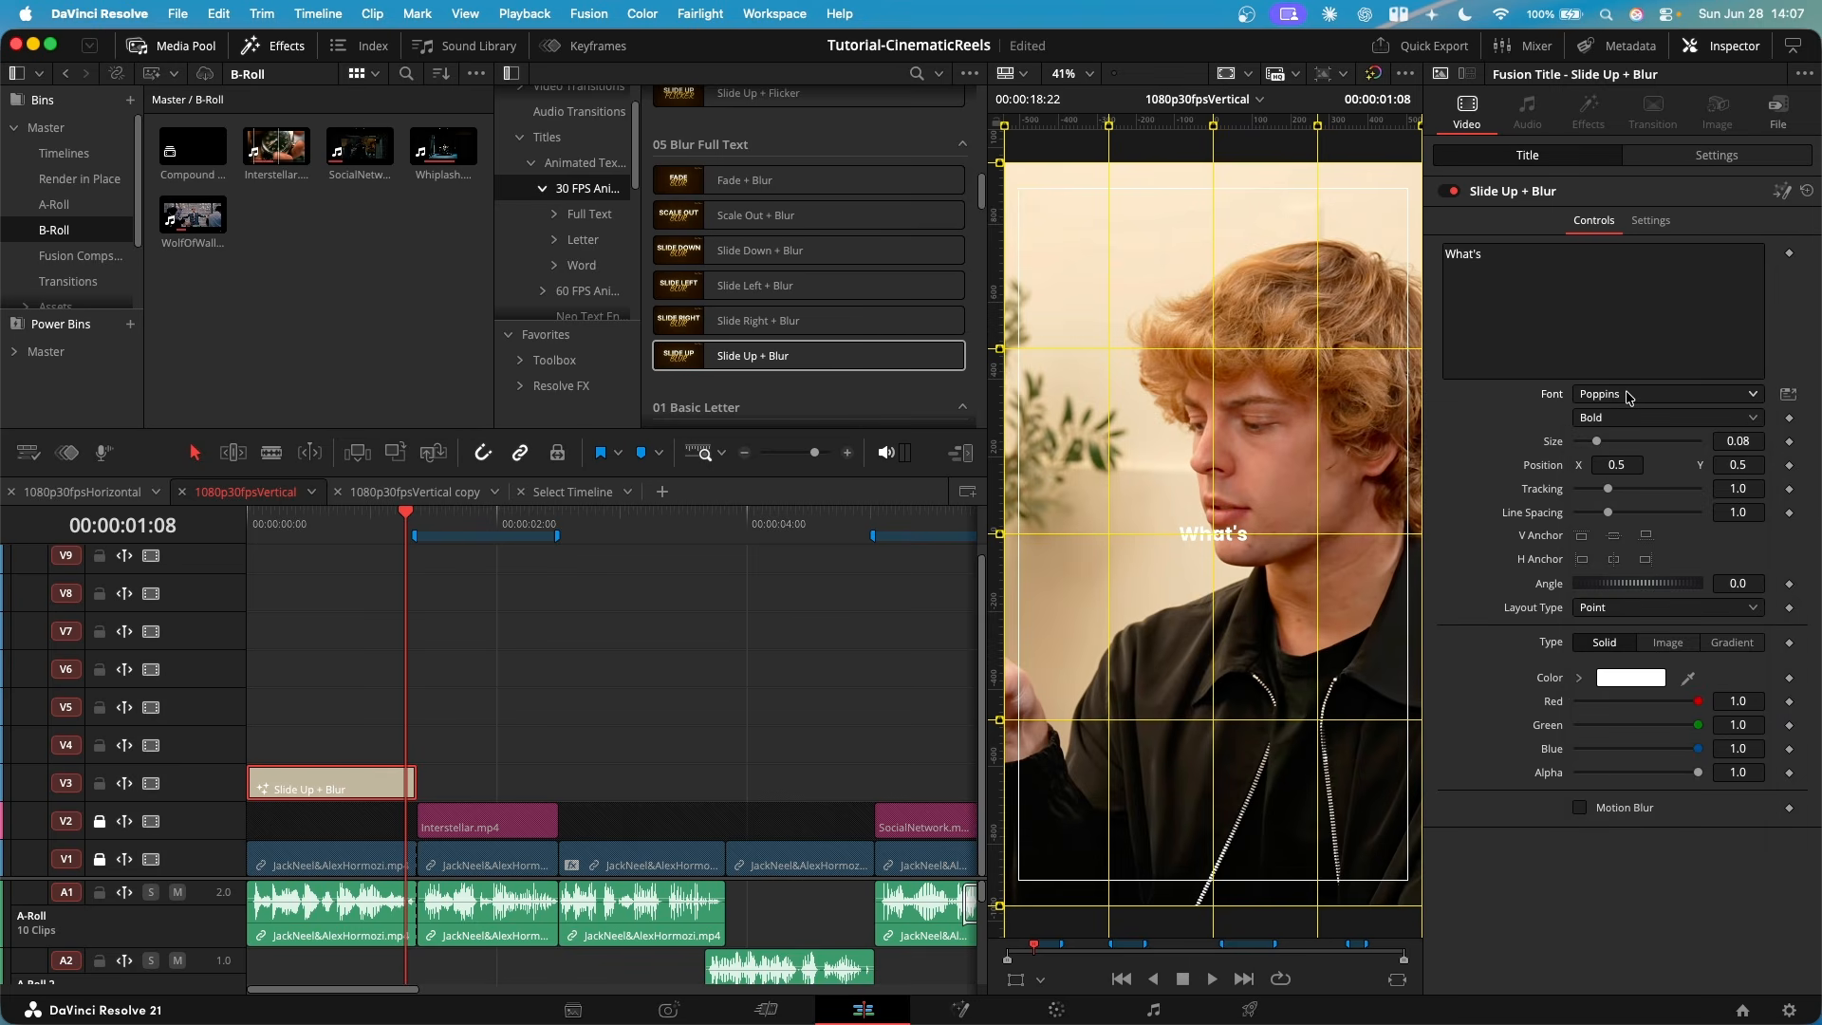
left_click(1625, 418)
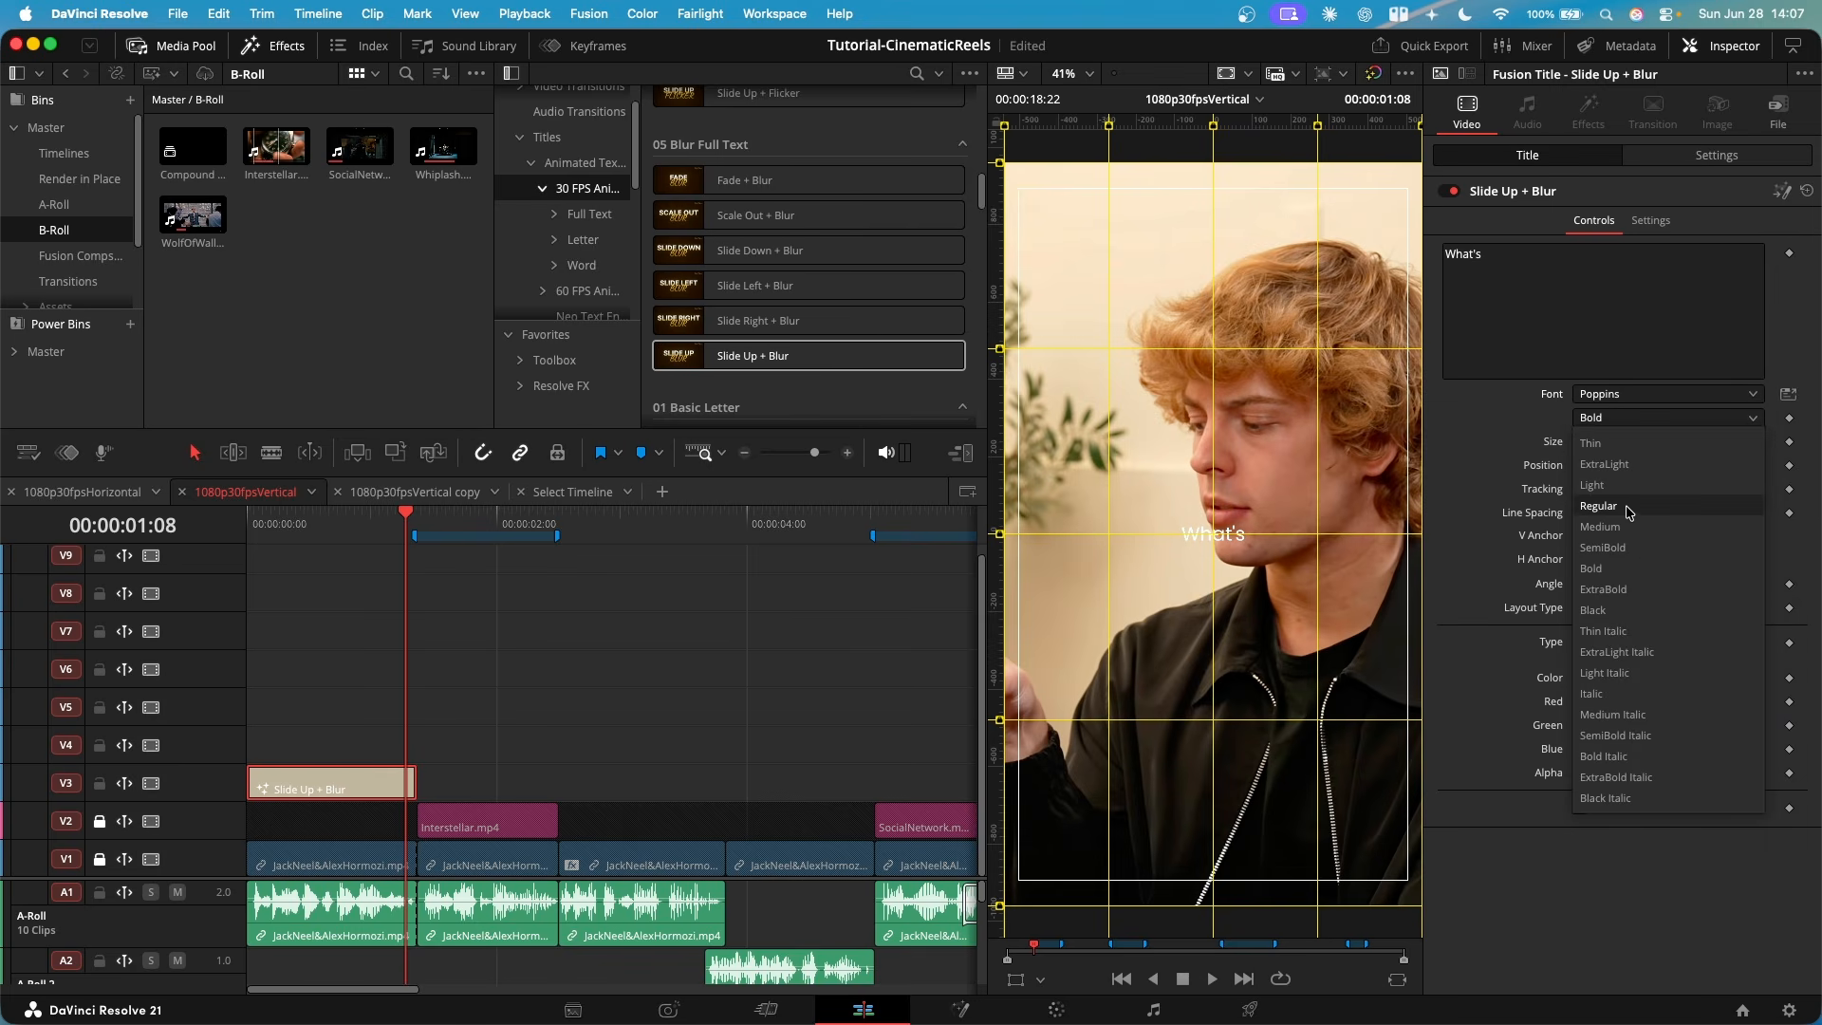
left_click(1629, 508)
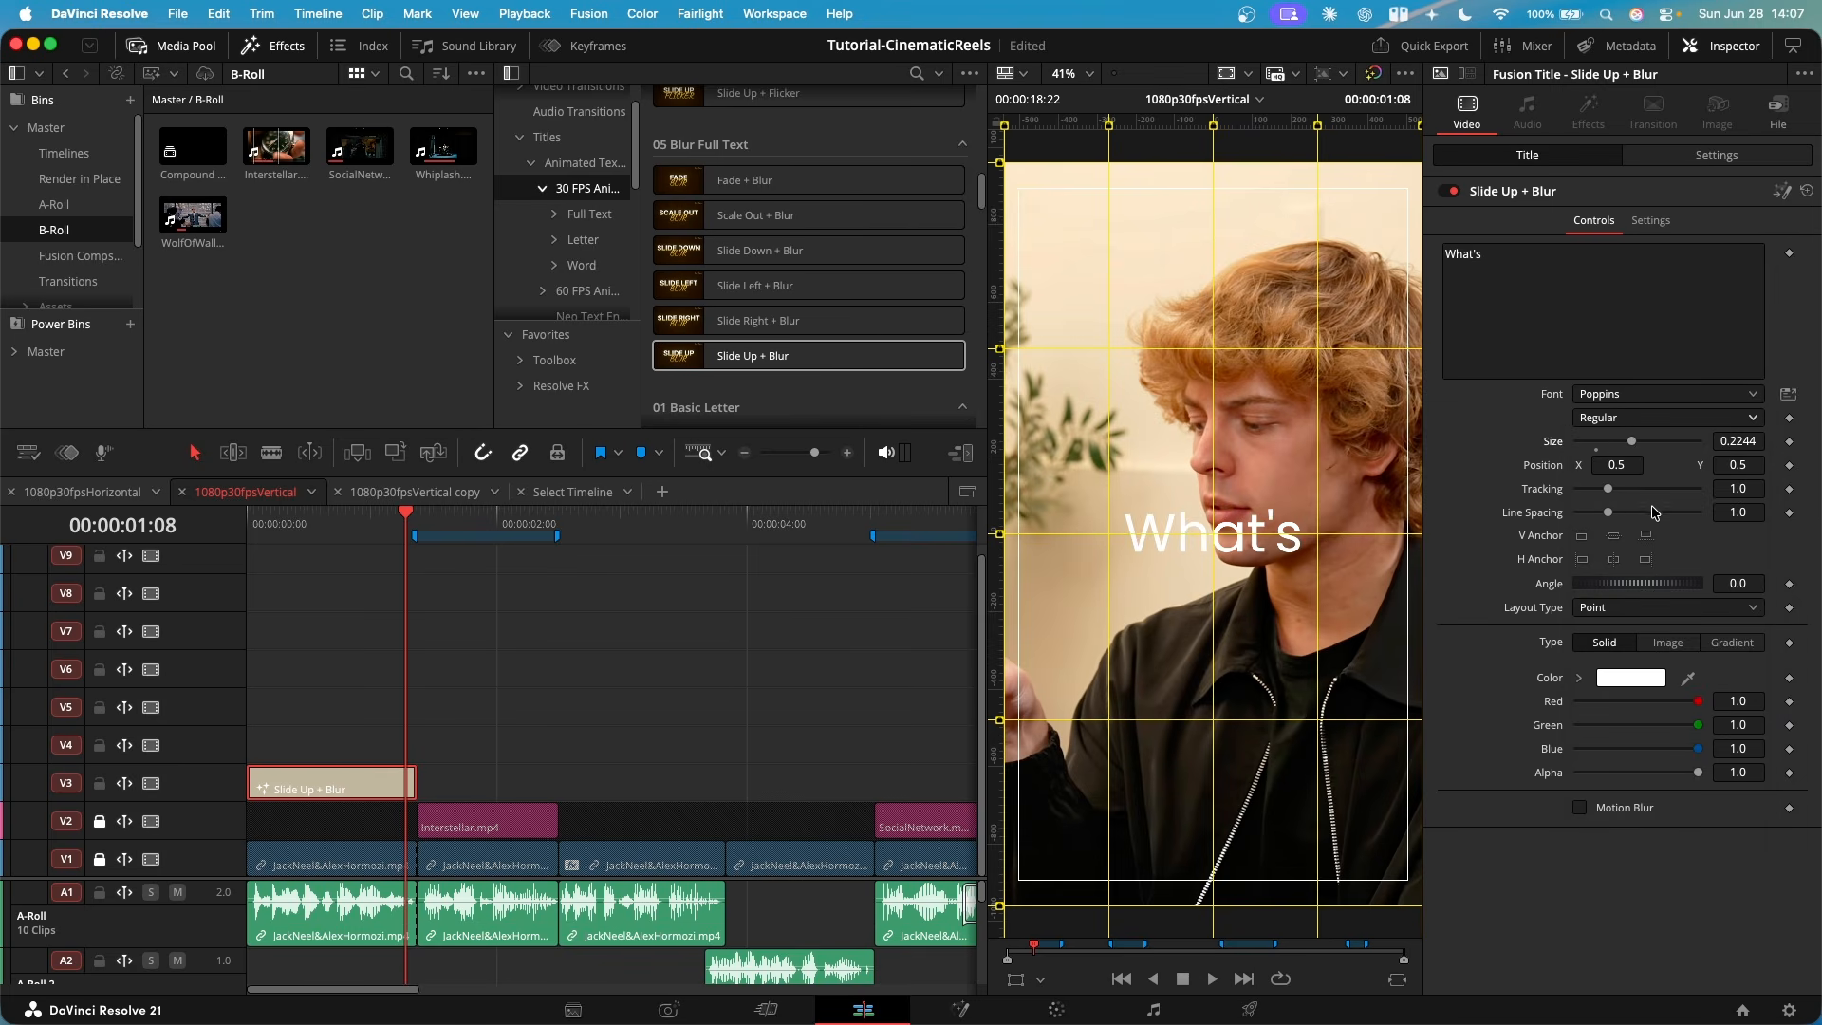
left_click_drag(1751, 486, 1738, 488)
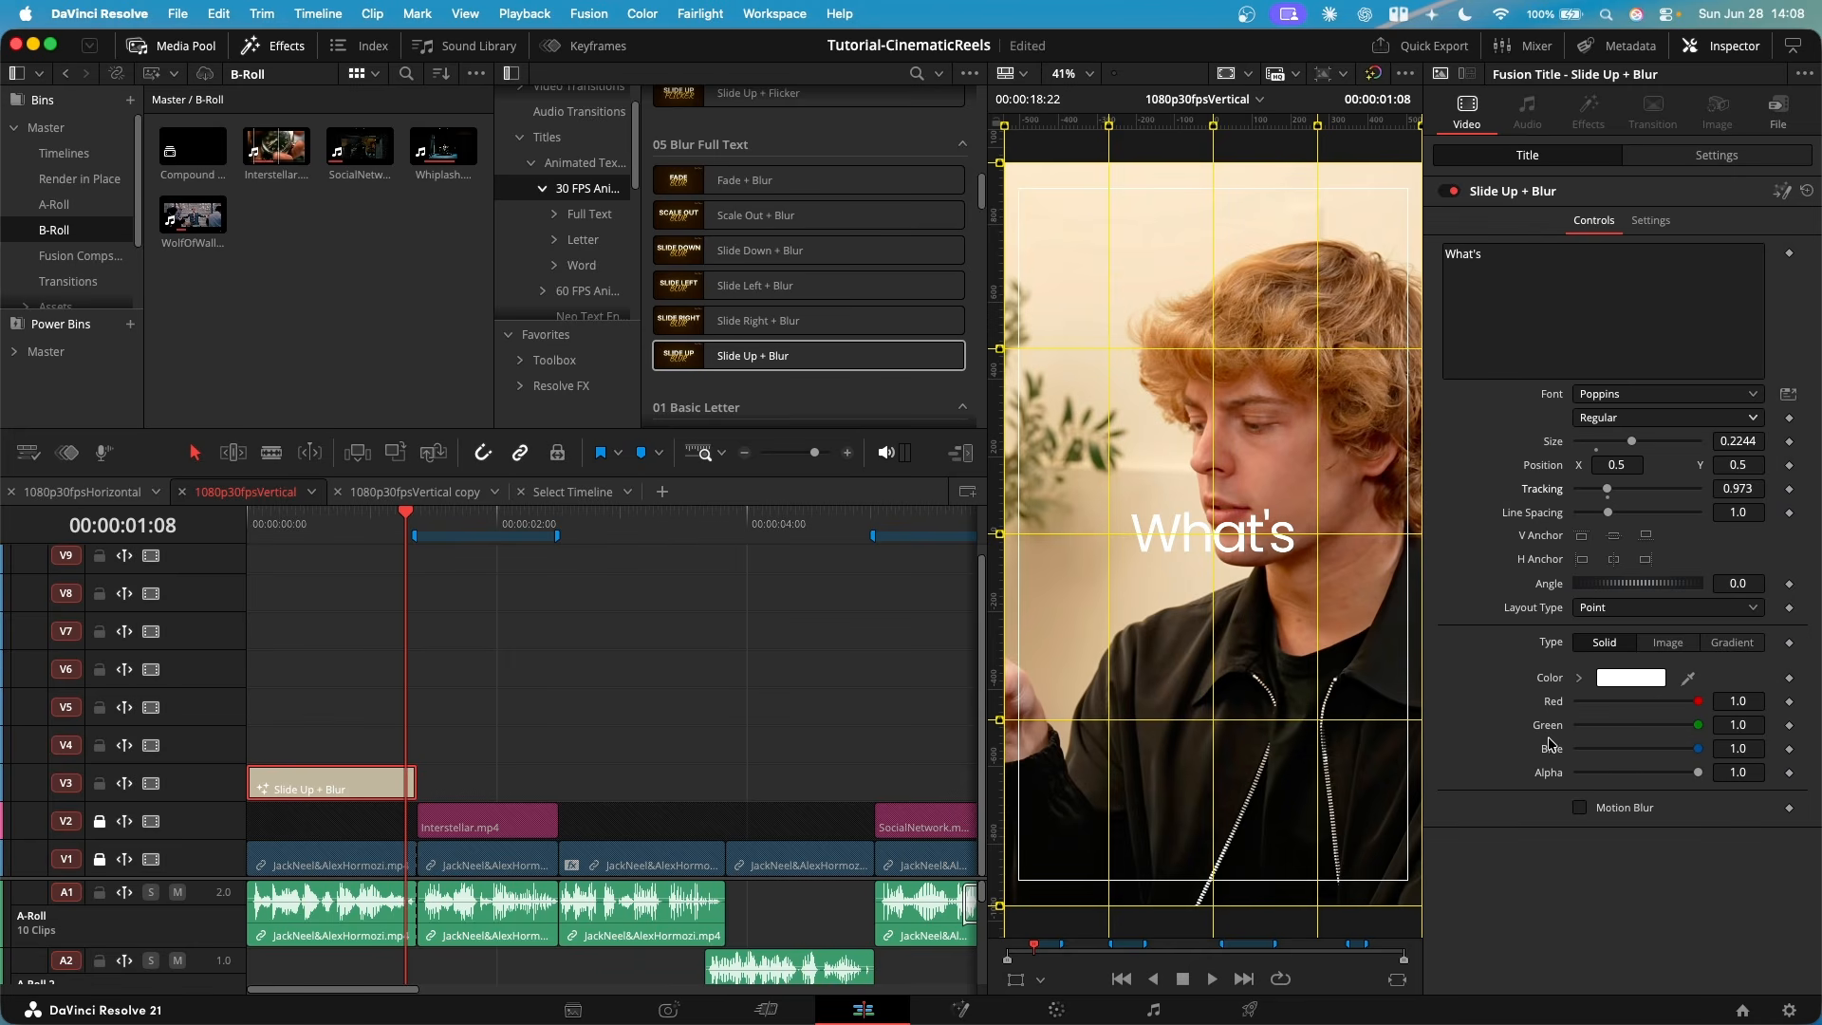
- Try placing the "What's" title with its own position values, X 0.372 and Y 0.587
left_click_drag(1616, 464, 1571, 464)
mouse_move(1737, 464)
left_mouse_down()
mouse_move(1792, 464)
mouse_move(1764, 464)
left_mouse_up()
left_click_drag(1764, 464, 1771, 464)
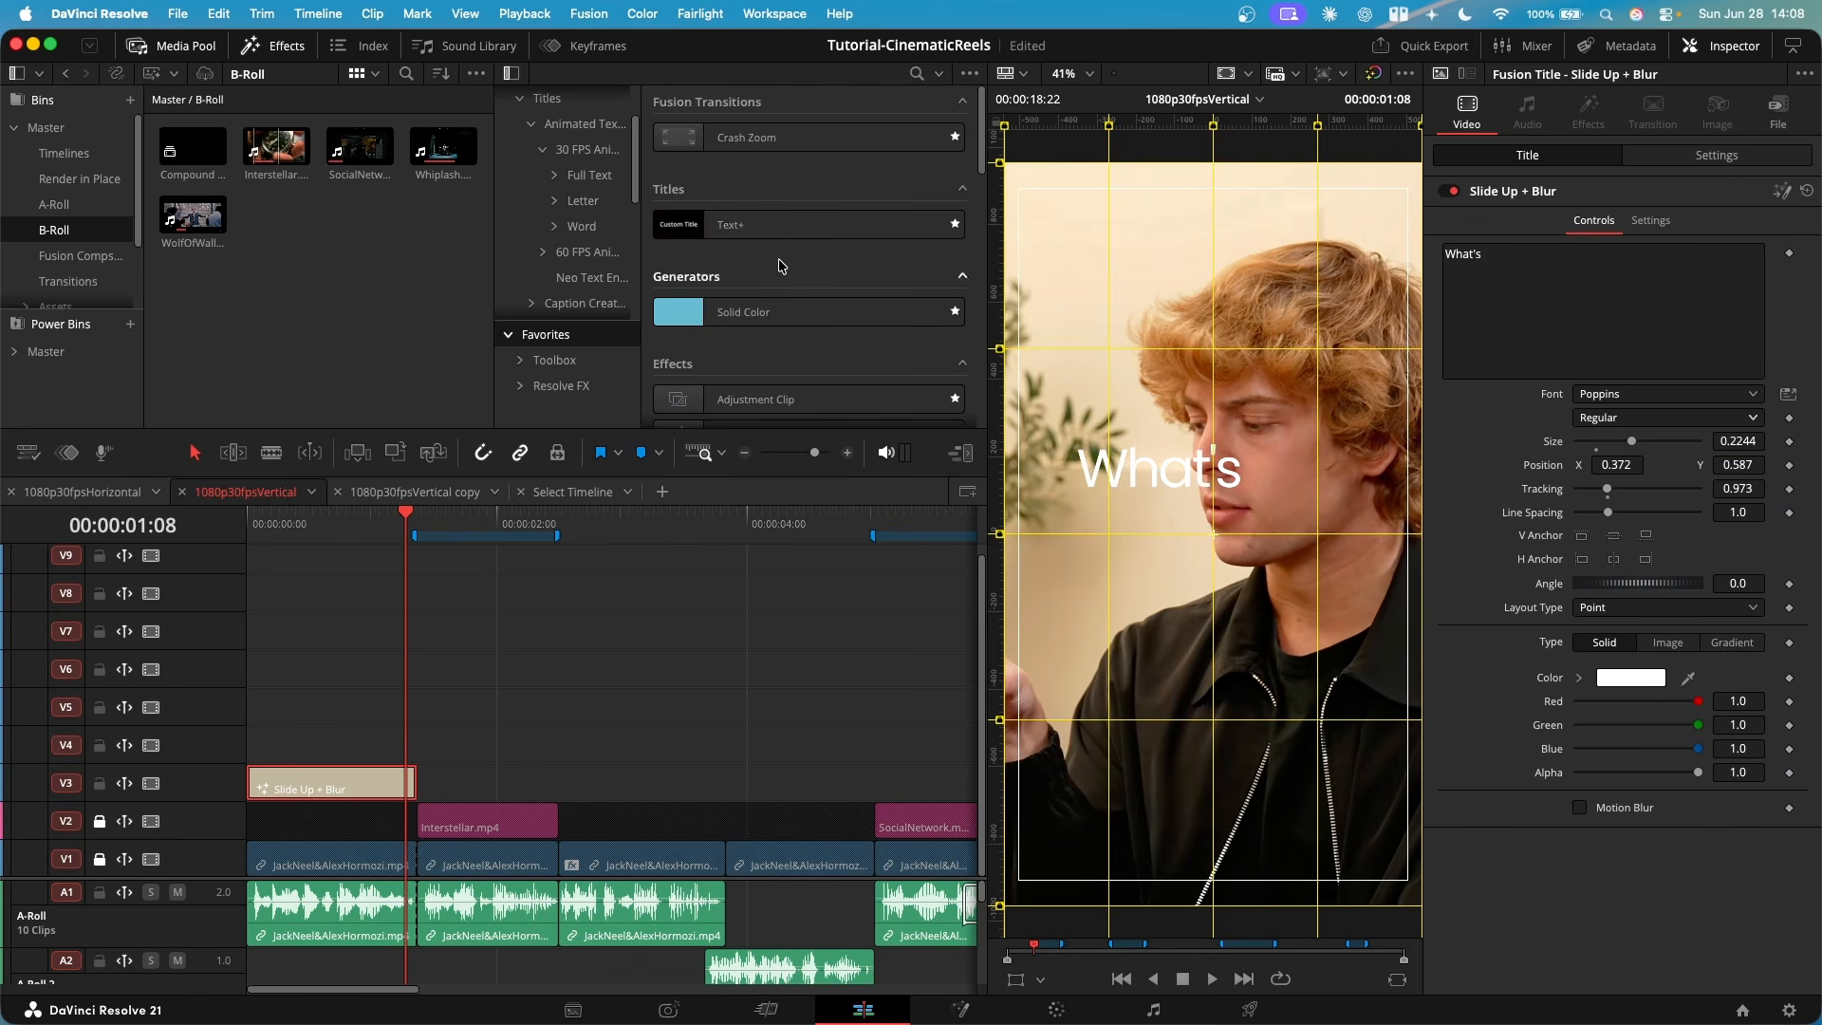
- Try adding a Text+ title on V4, view its layout controls, and undo the addition
left_click(793, 234)
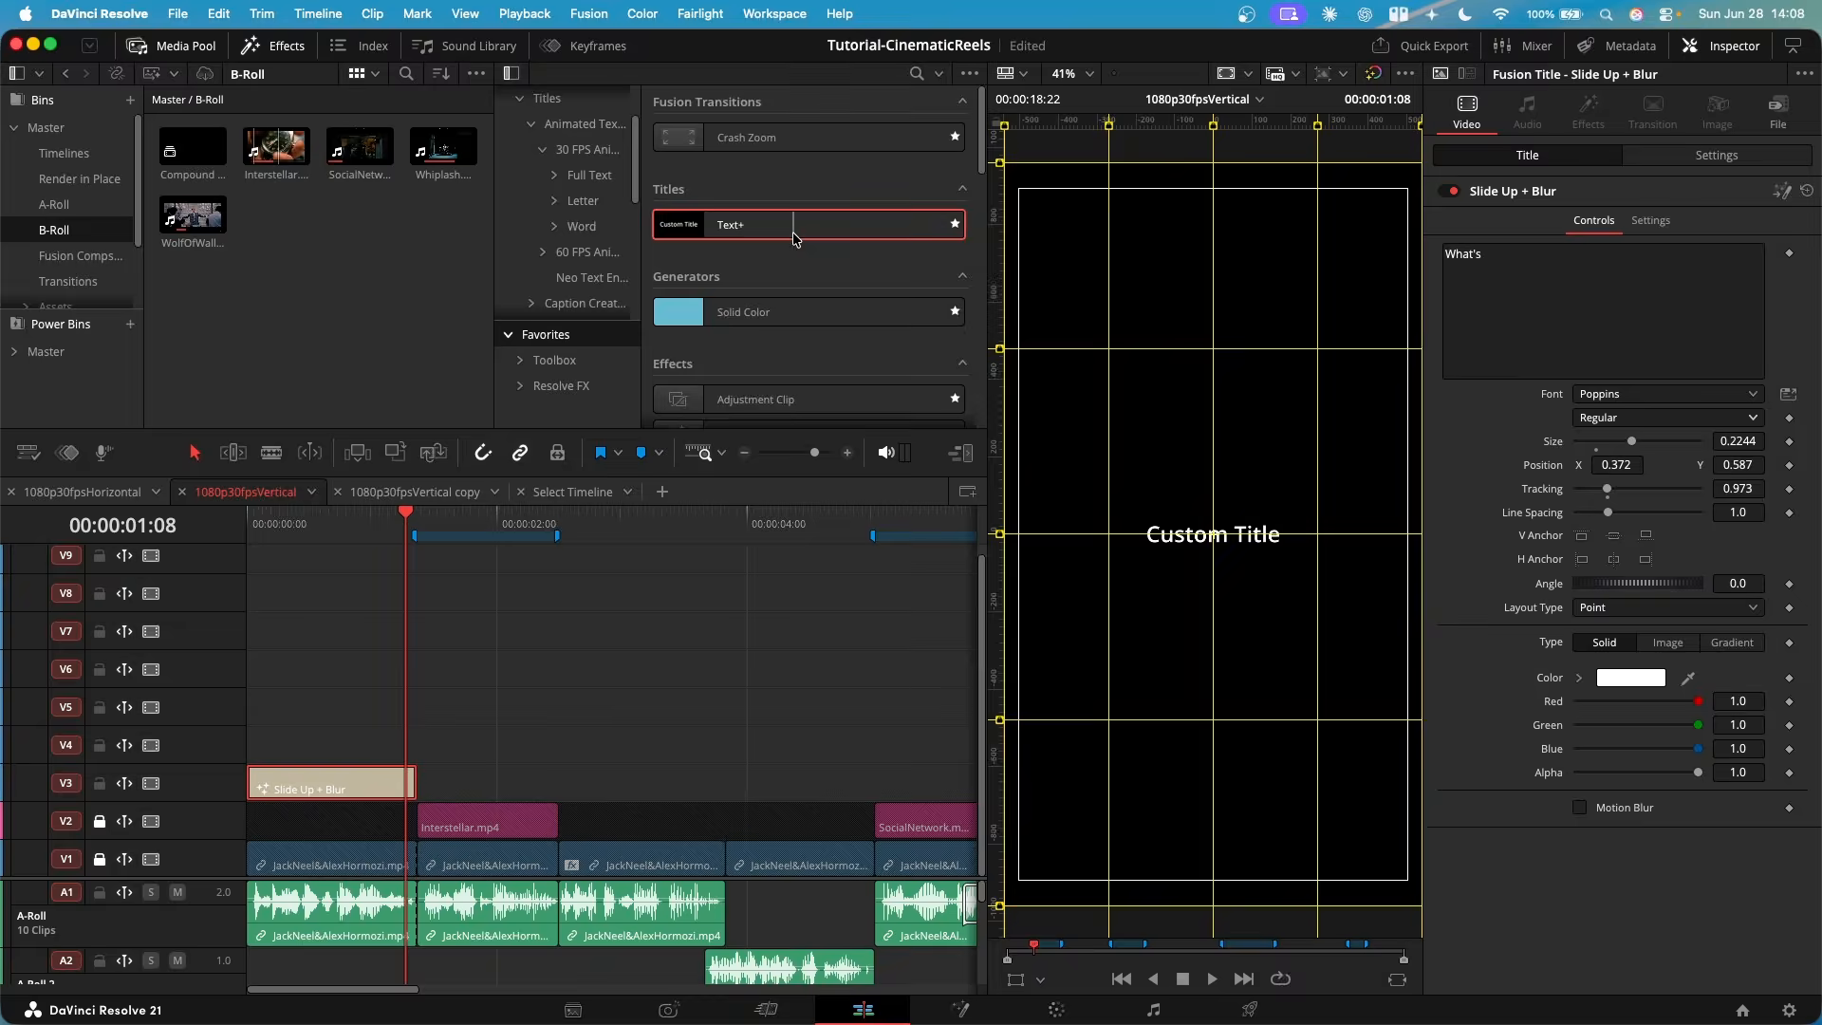
left_click_drag(791, 237, 464, 745)
left_click(387, 532)
left_click(474, 745)
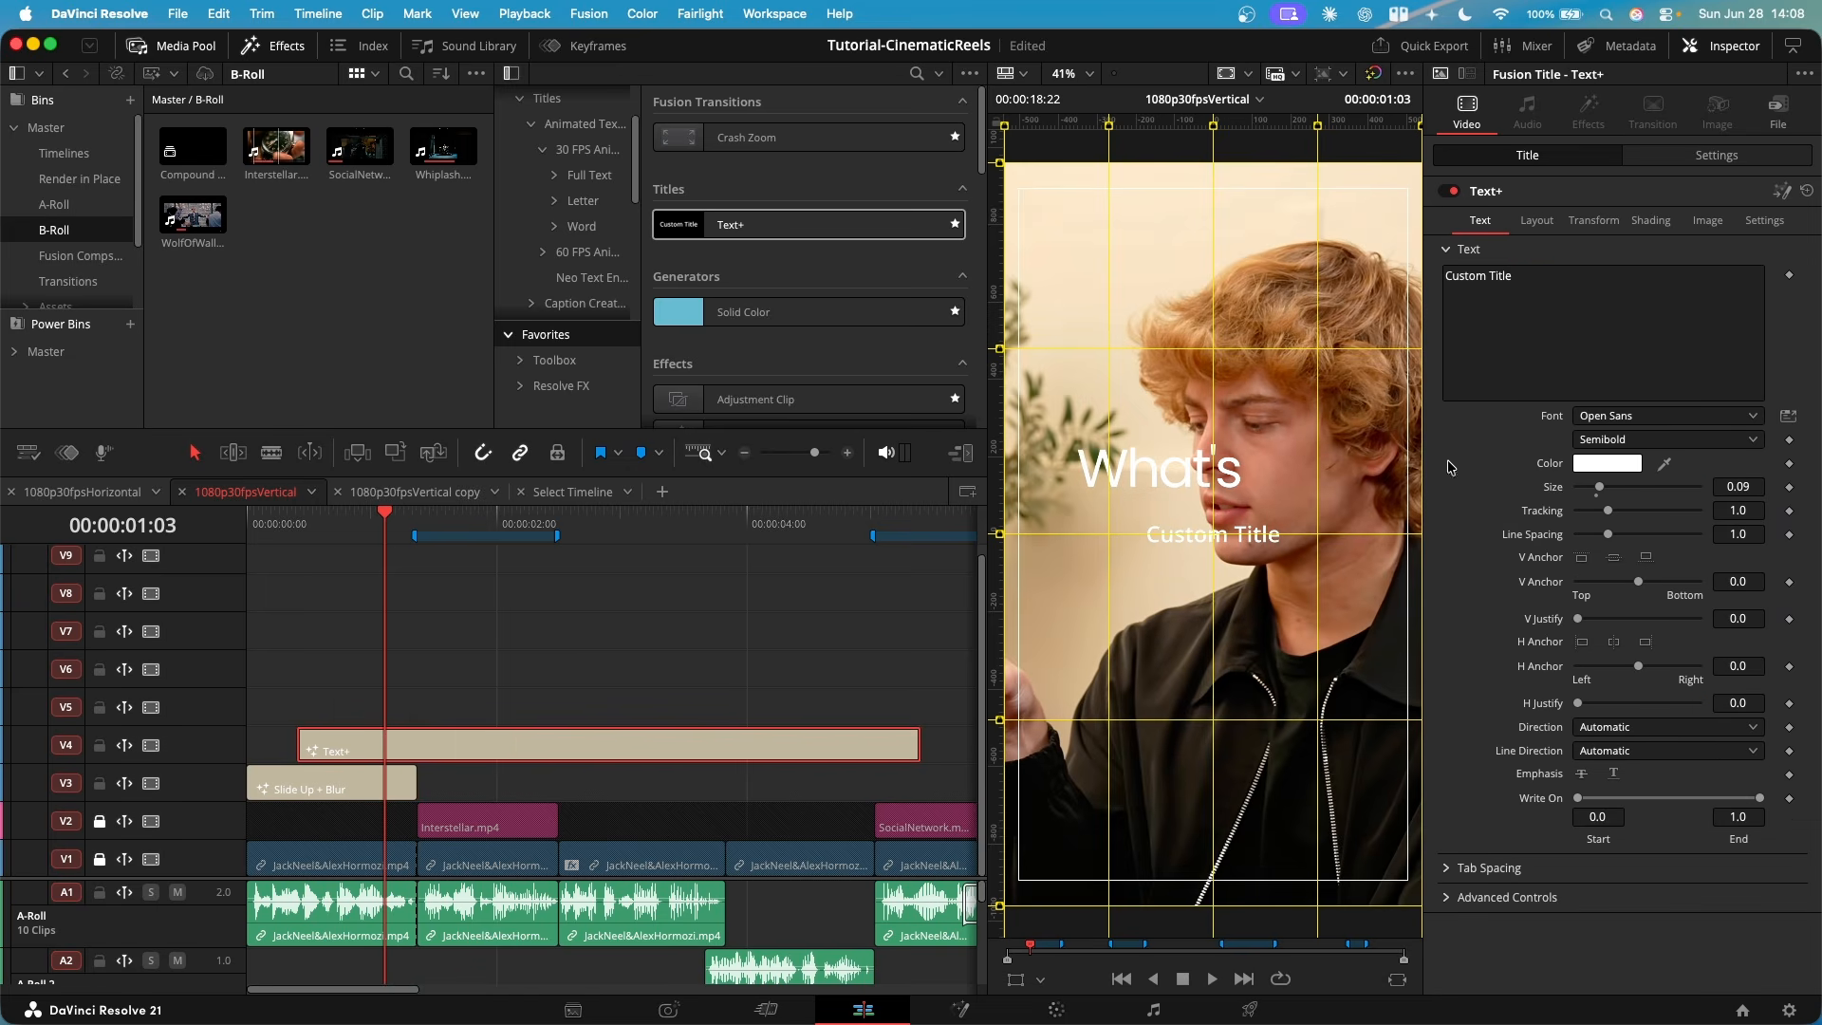
left_click(1533, 223)
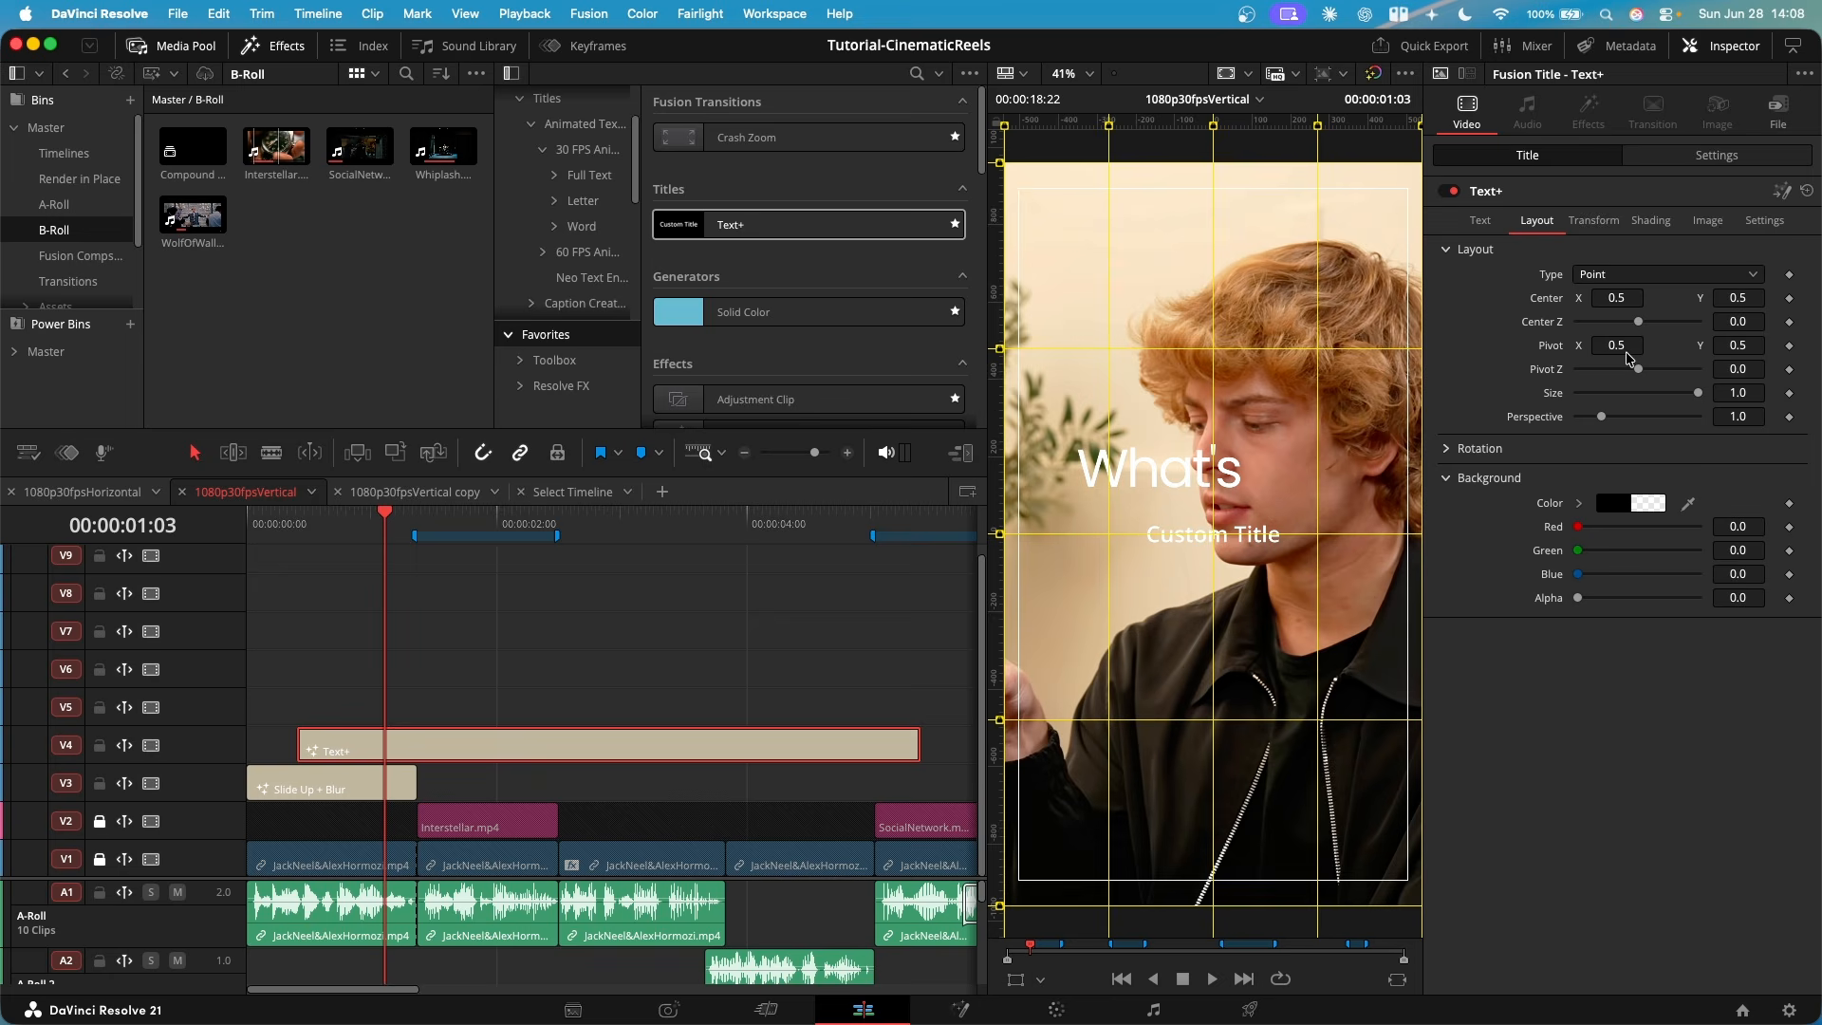
key("super+z")
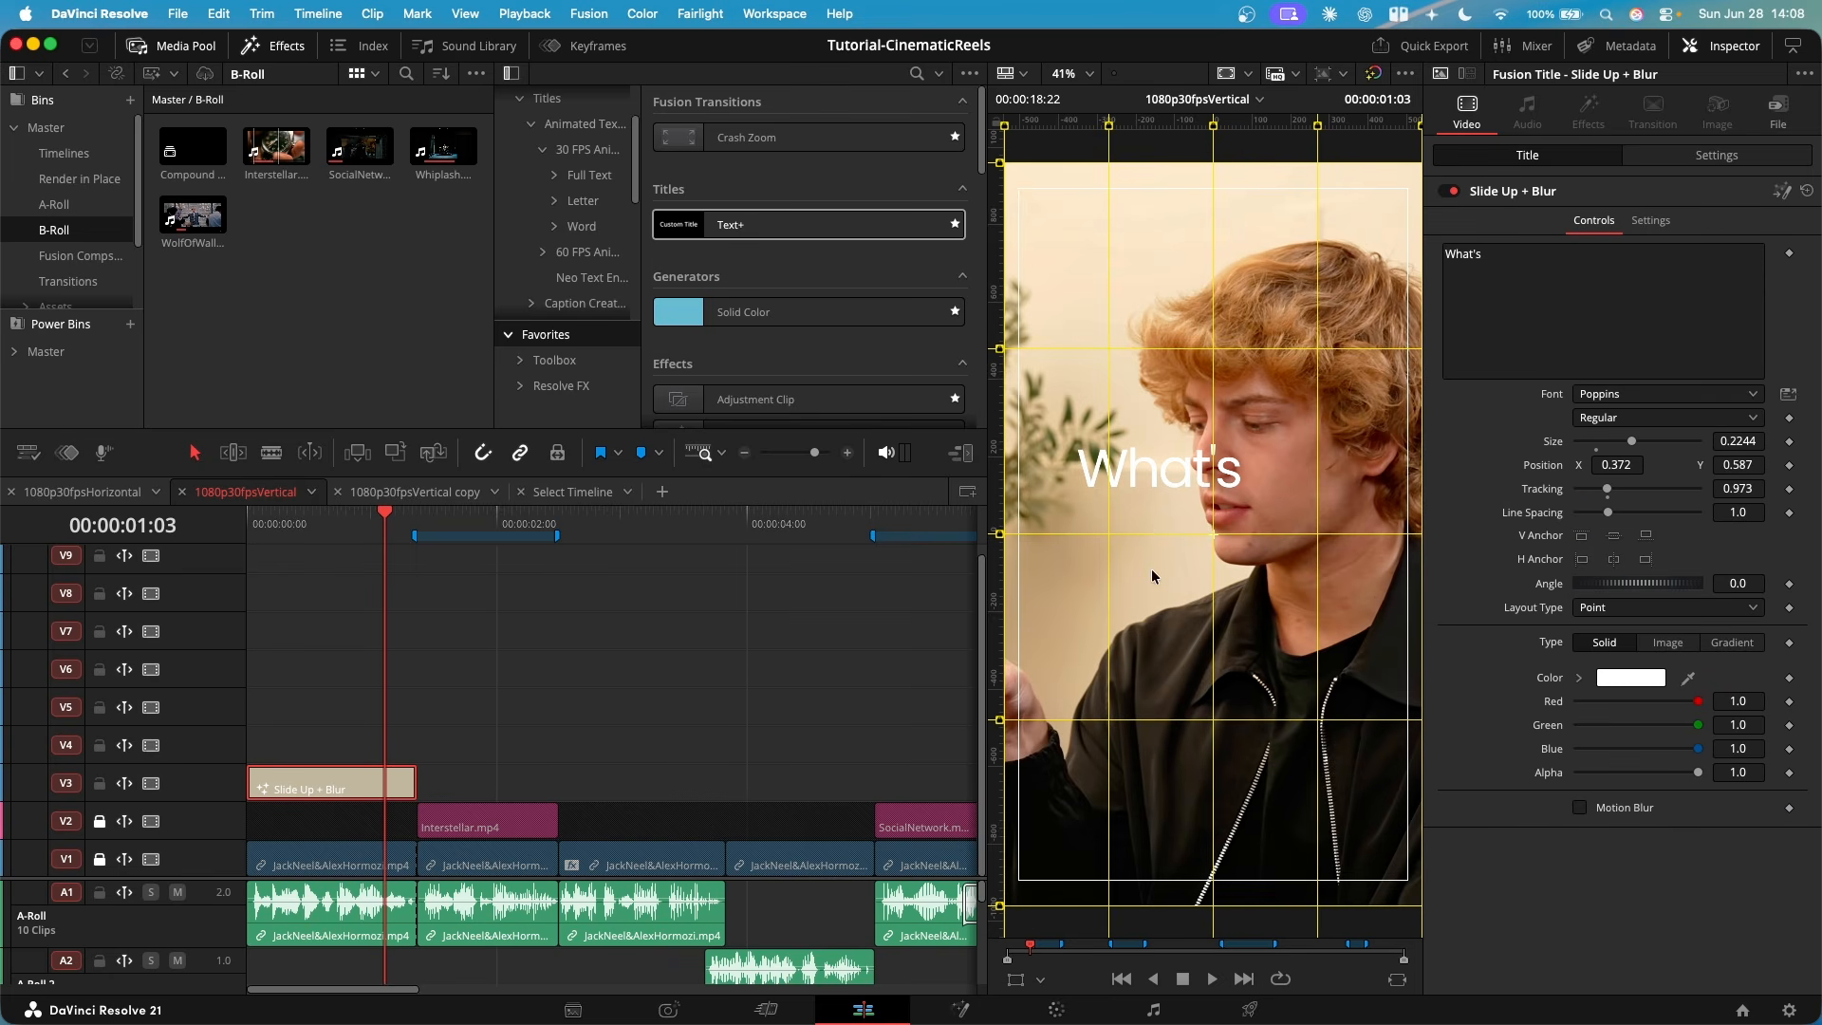
- Undo the title's position change, enable the on-screen transform, and move "What's" up and left, partly beside the speaker's face
left_click(1016, 981)
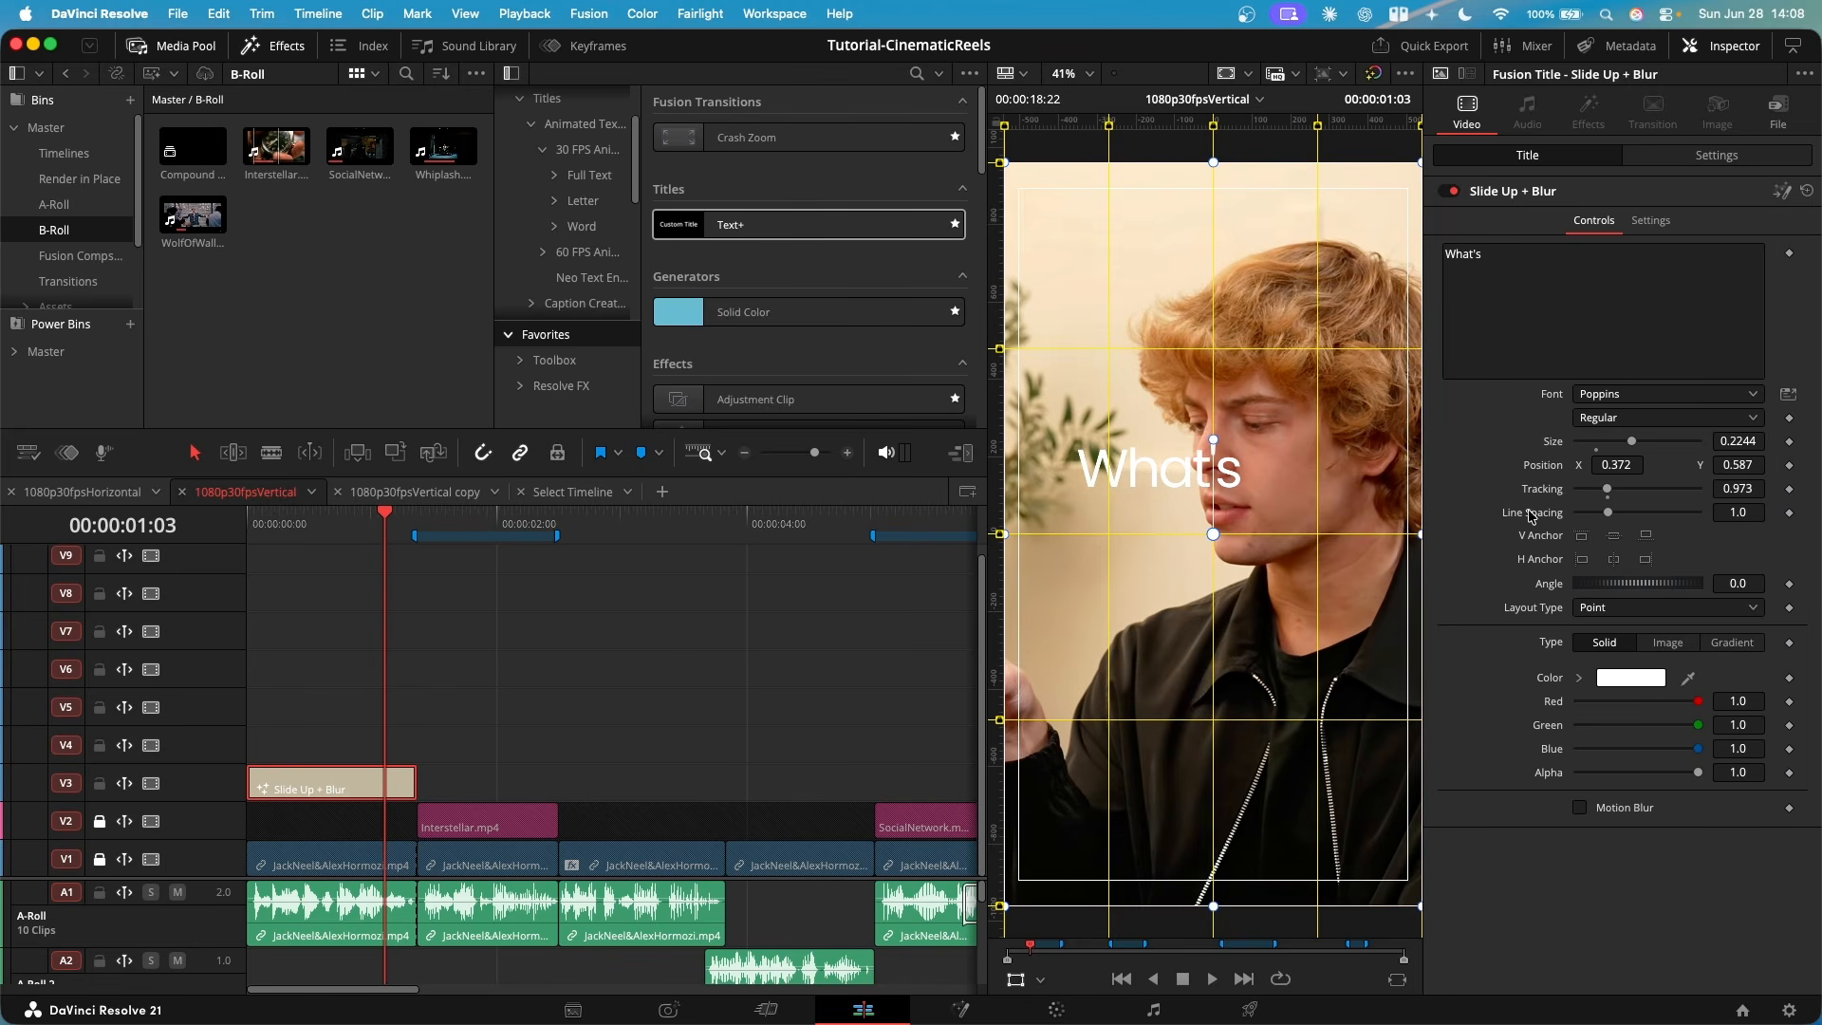
key("super+z")
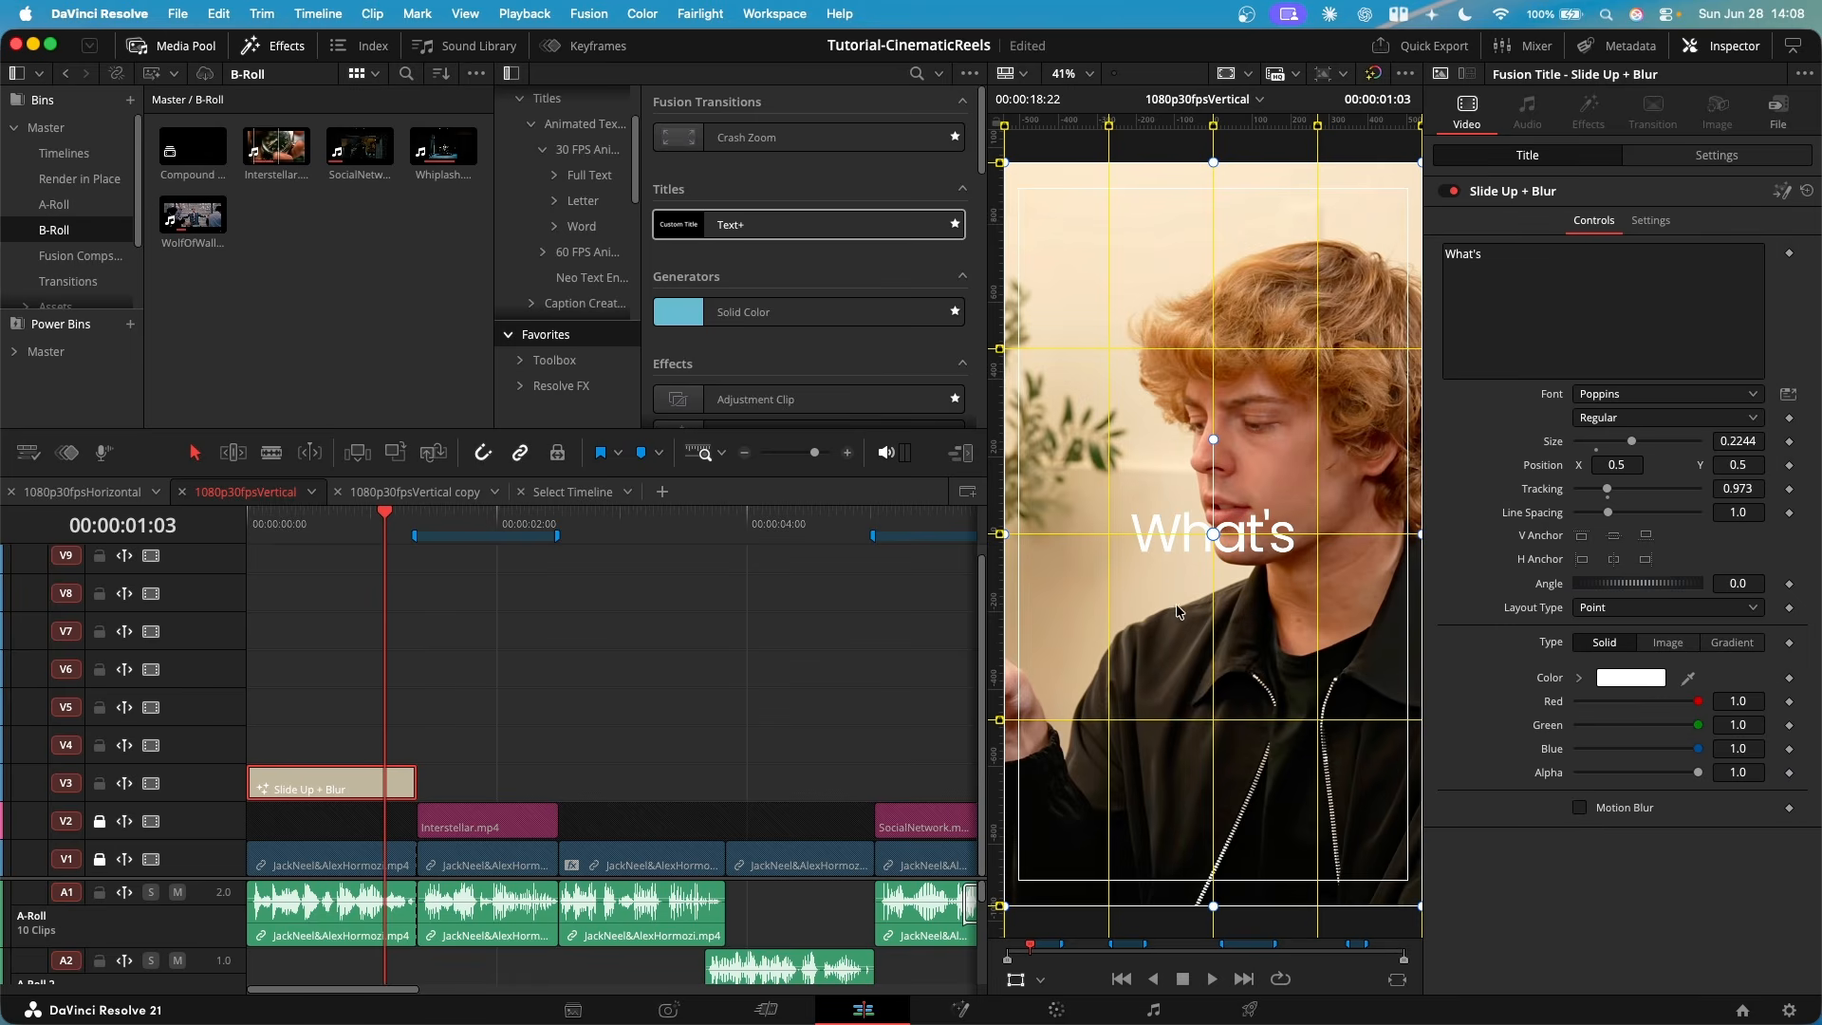
scroll(1099, 435, "left", 1)
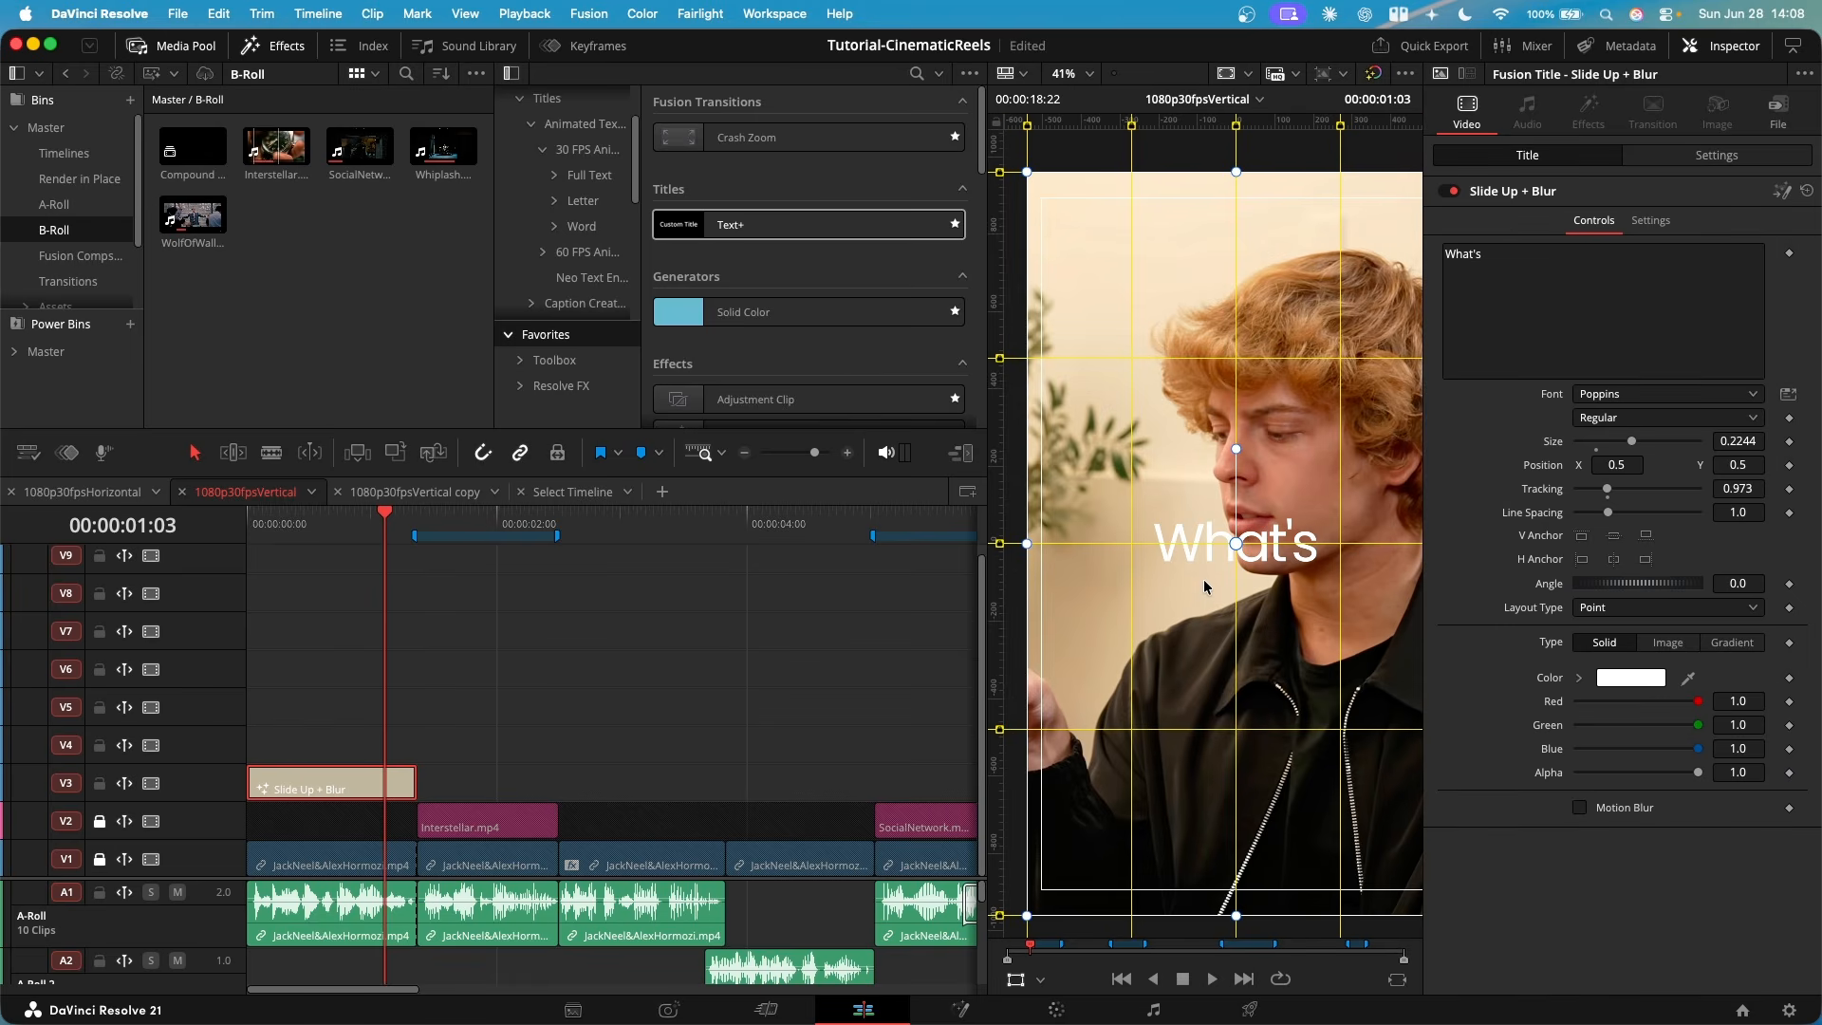
left_click_drag(1203, 578, 1142, 522)
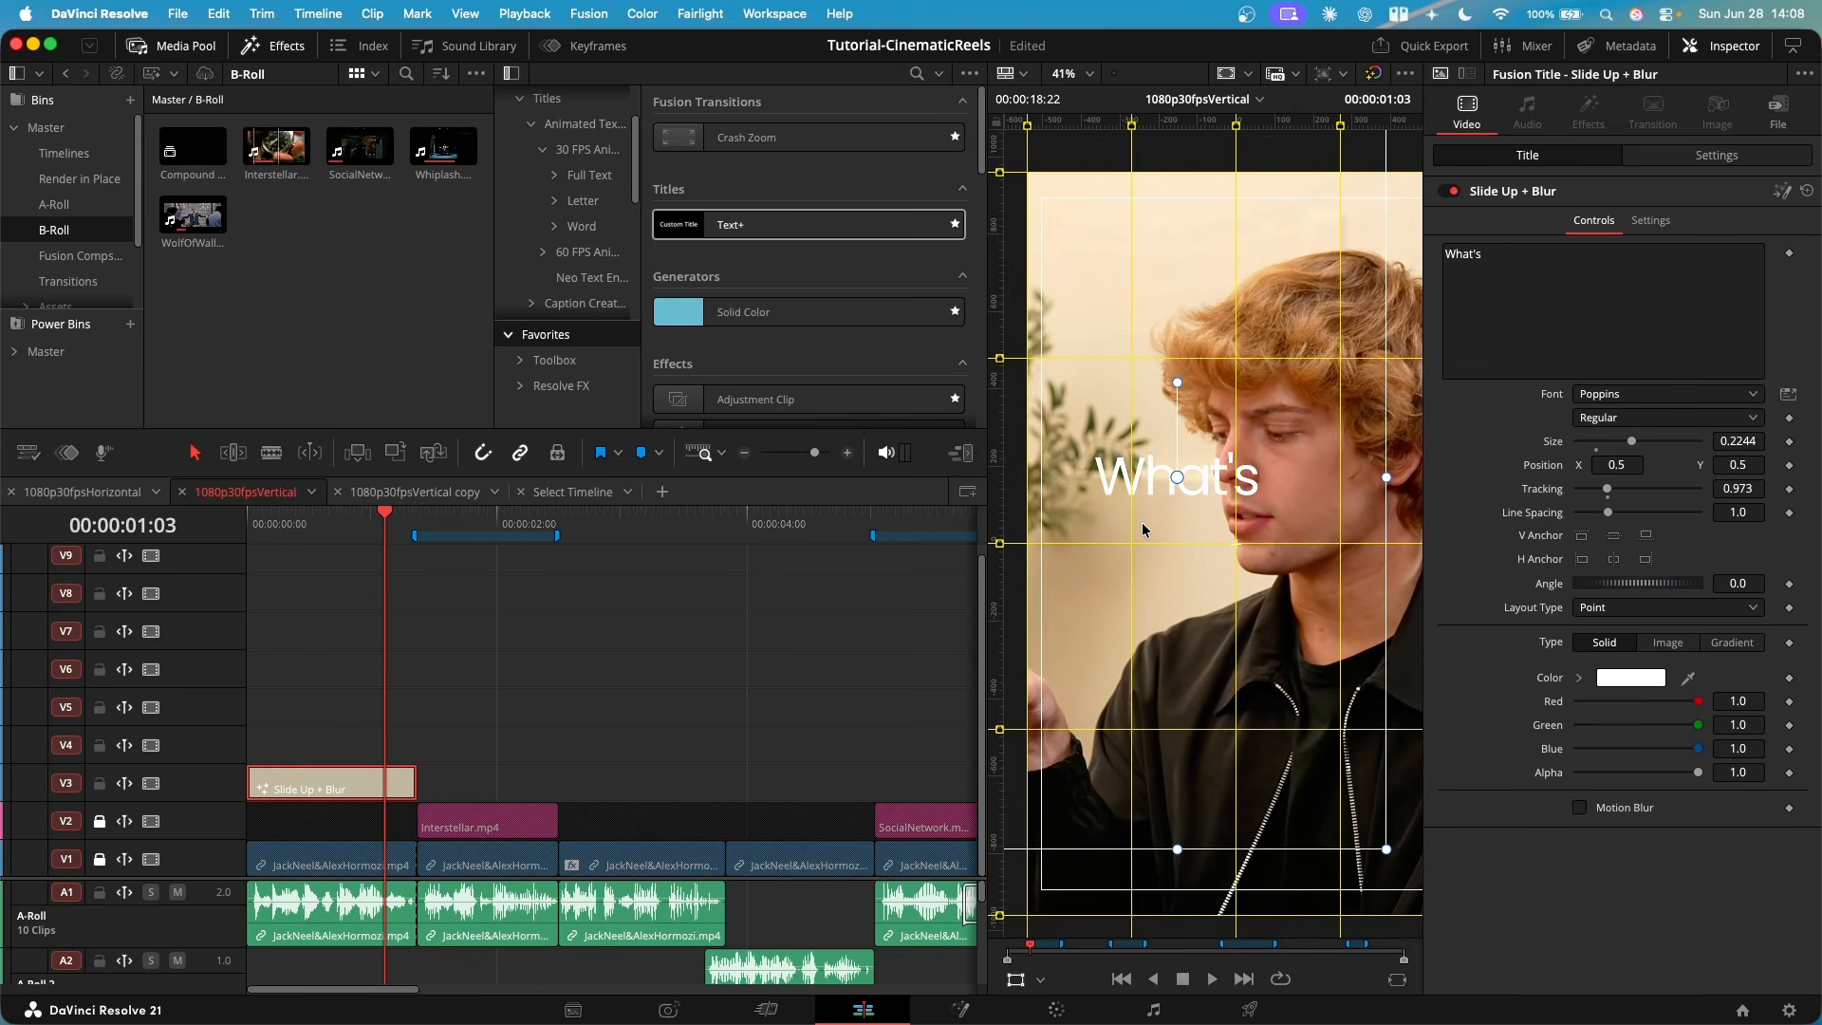
scroll(1134, 513, "up", 2)
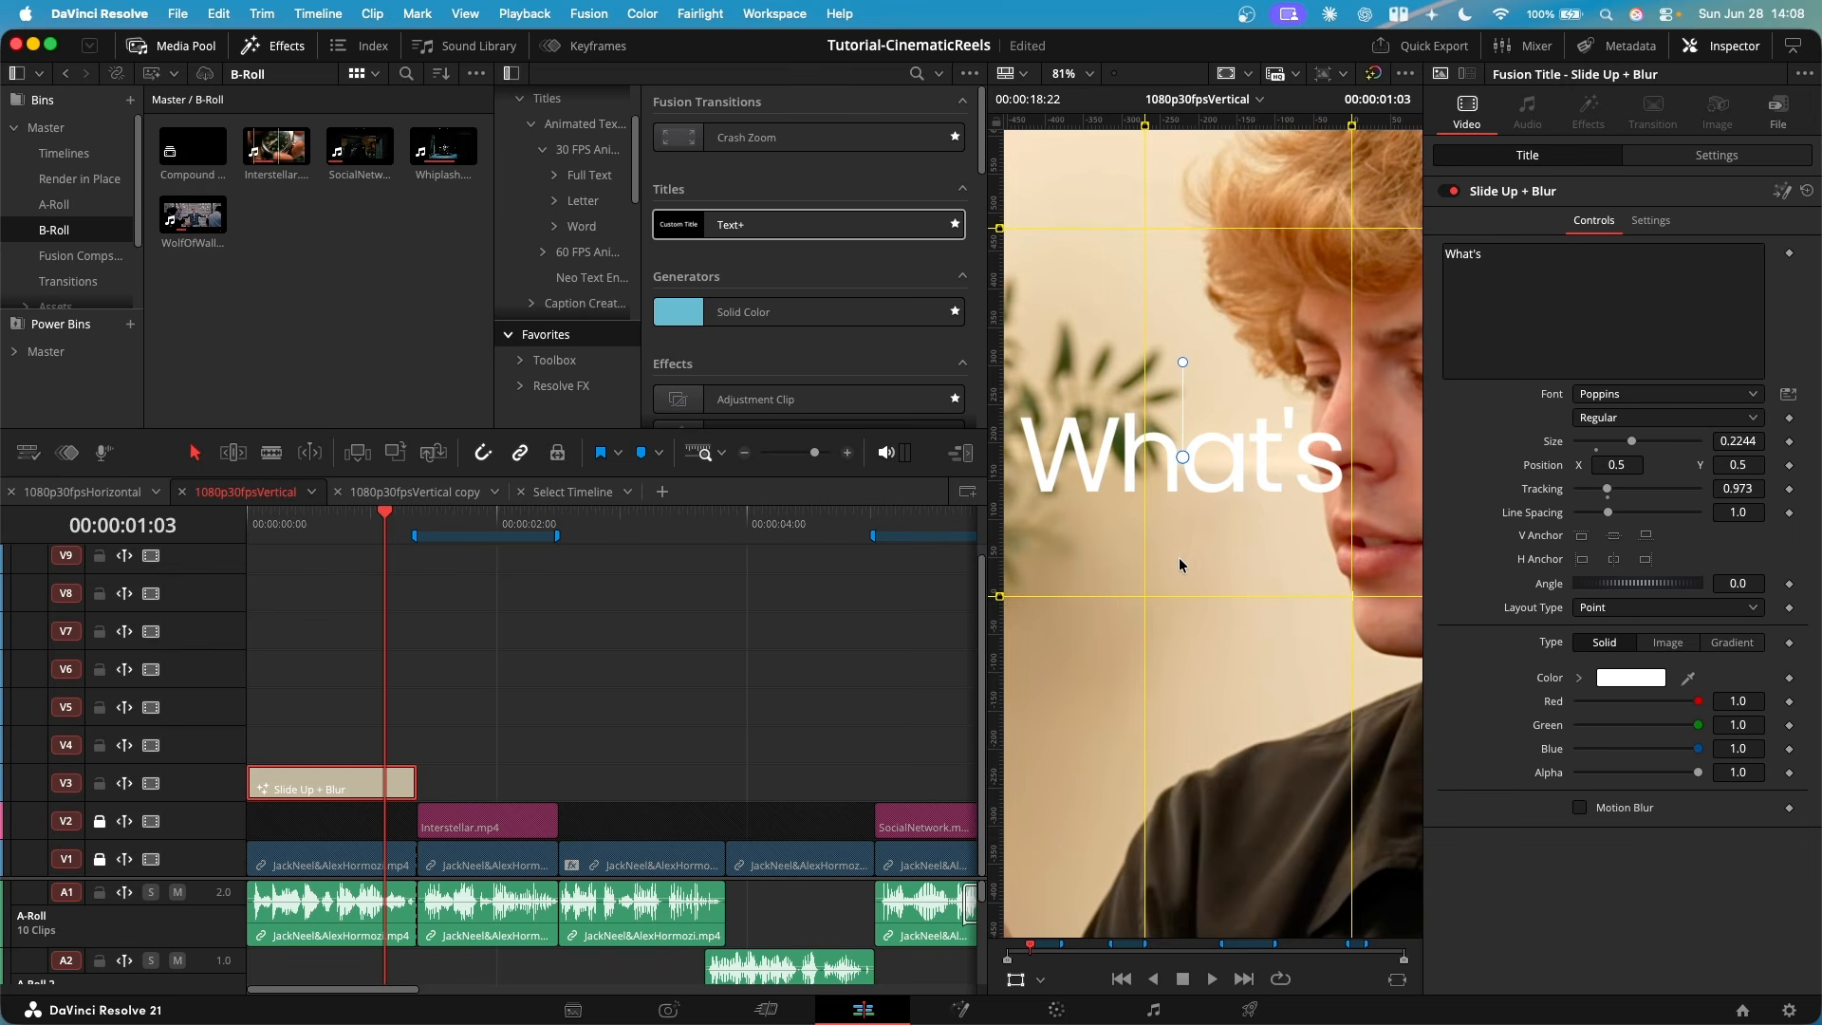
scroll(1107, 539, "down", 2)
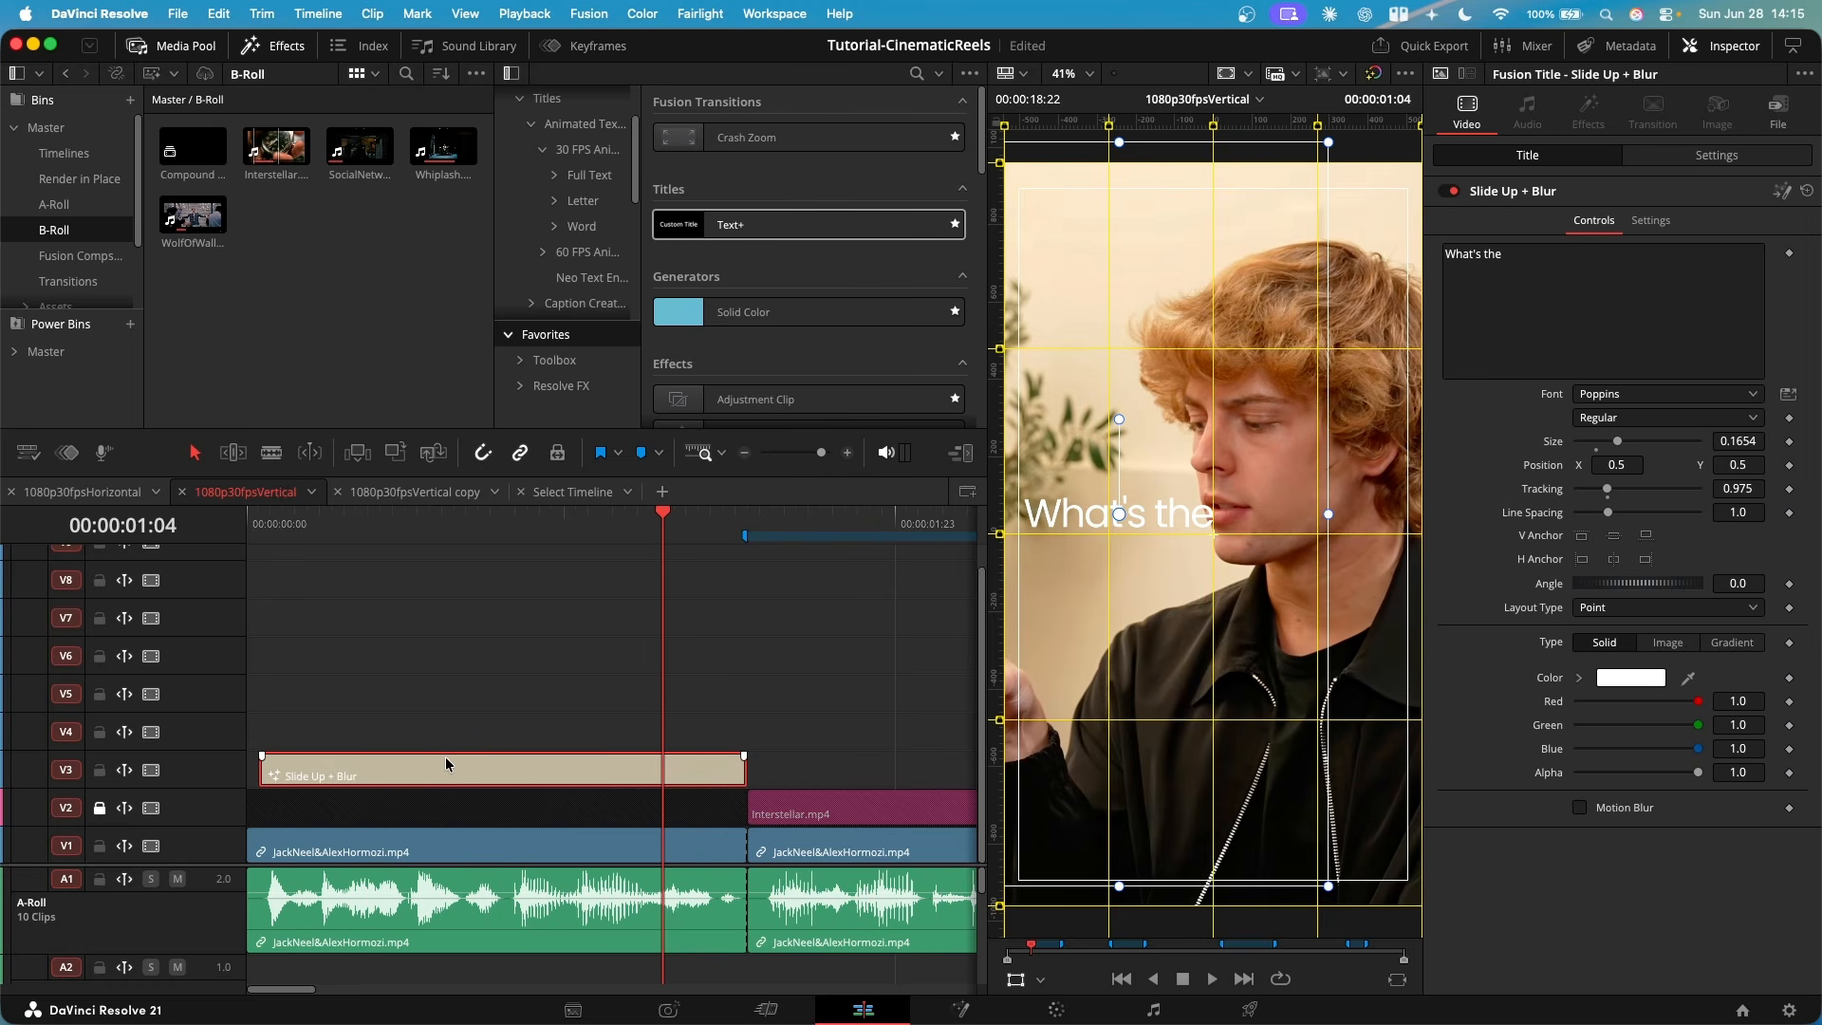
- Duplicate the "What's the" title onto V4 with a later start and play the opening to check its timing
left_click_drag(424, 786, 515, 727)
left_click_drag(566, 527, 286, 572)
key("space")
scroll(441, 779, "up", 5)
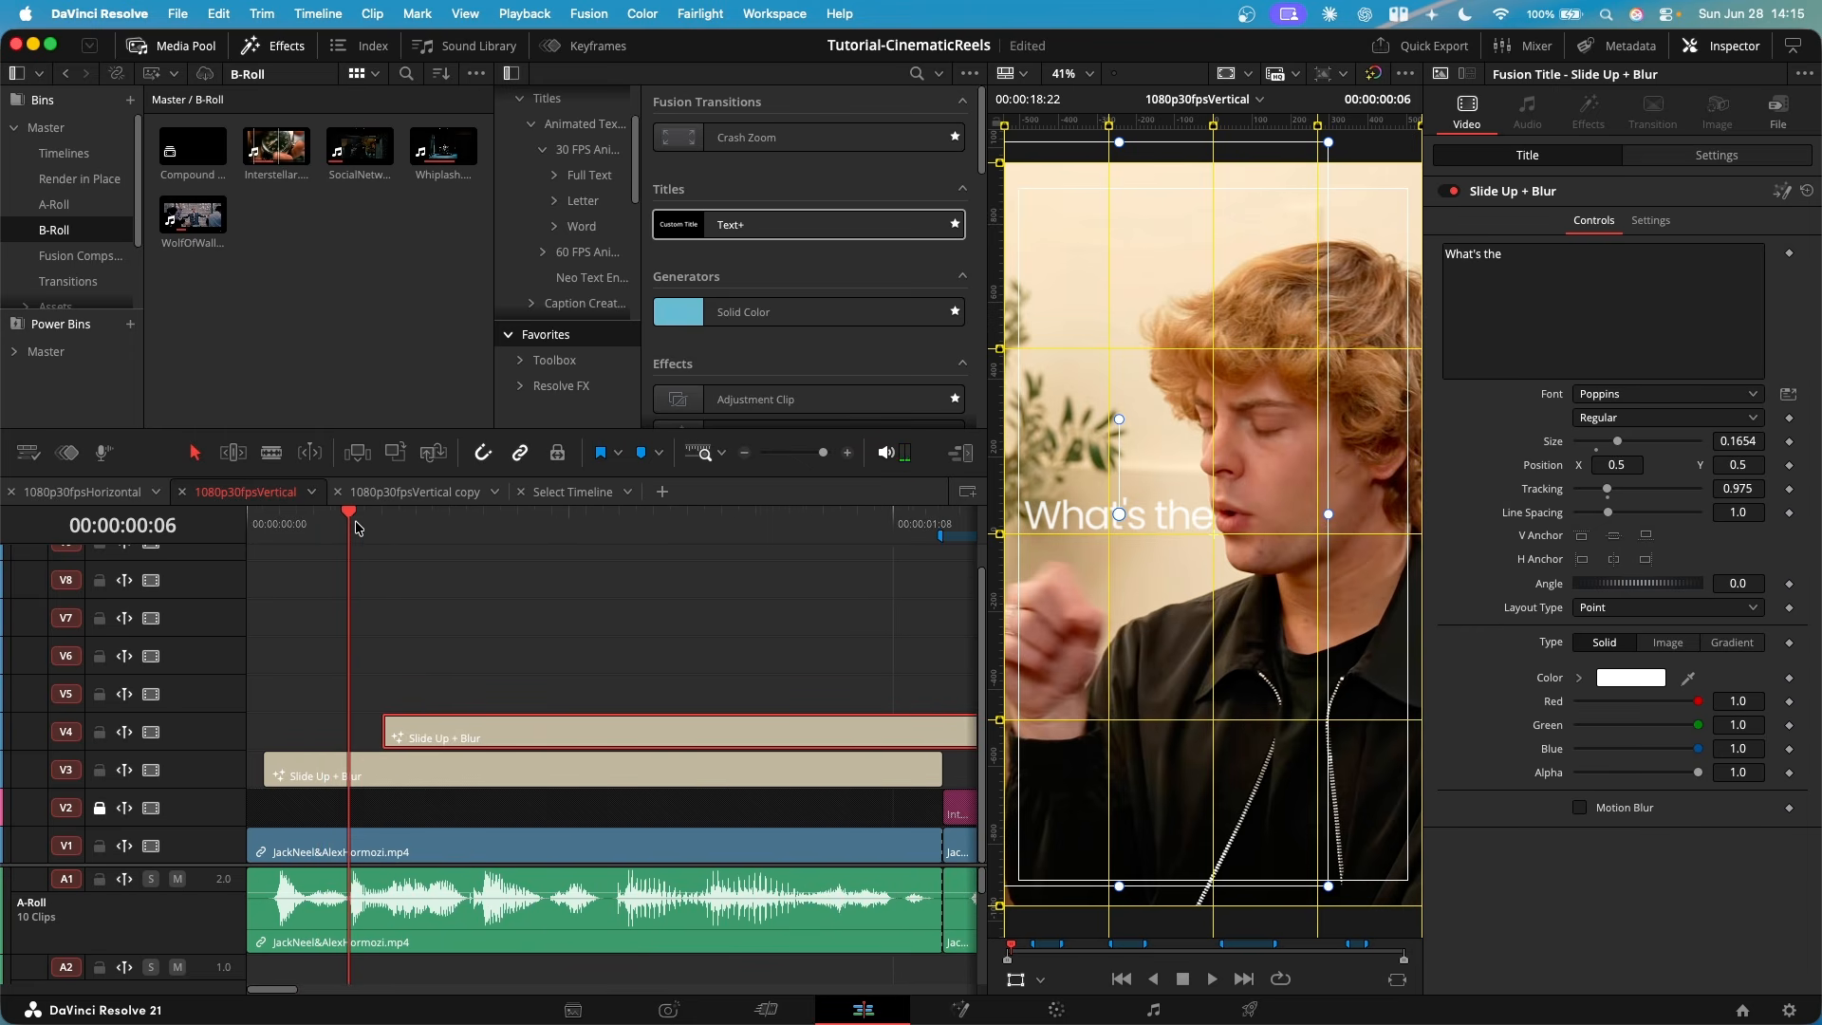
key("space")
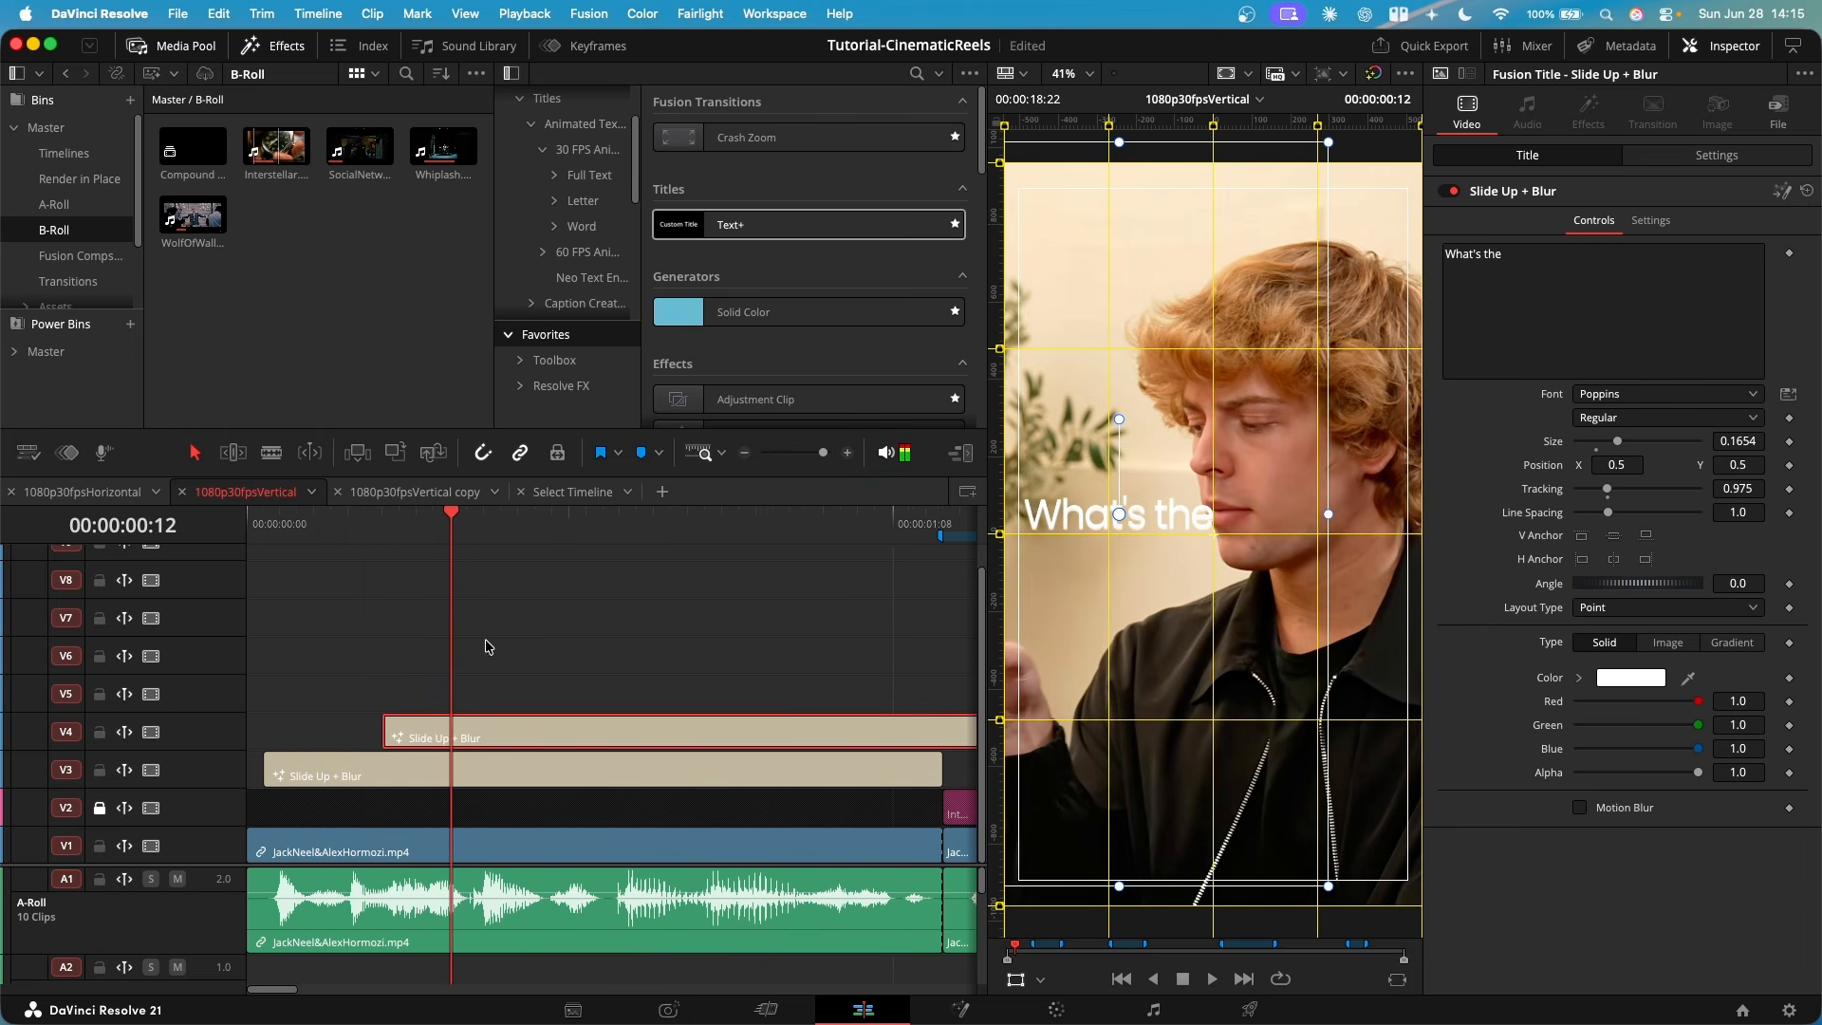
- Replace the duplicated V4 title's text with "one thing"
left_click(1541, 282)
key("super+a")
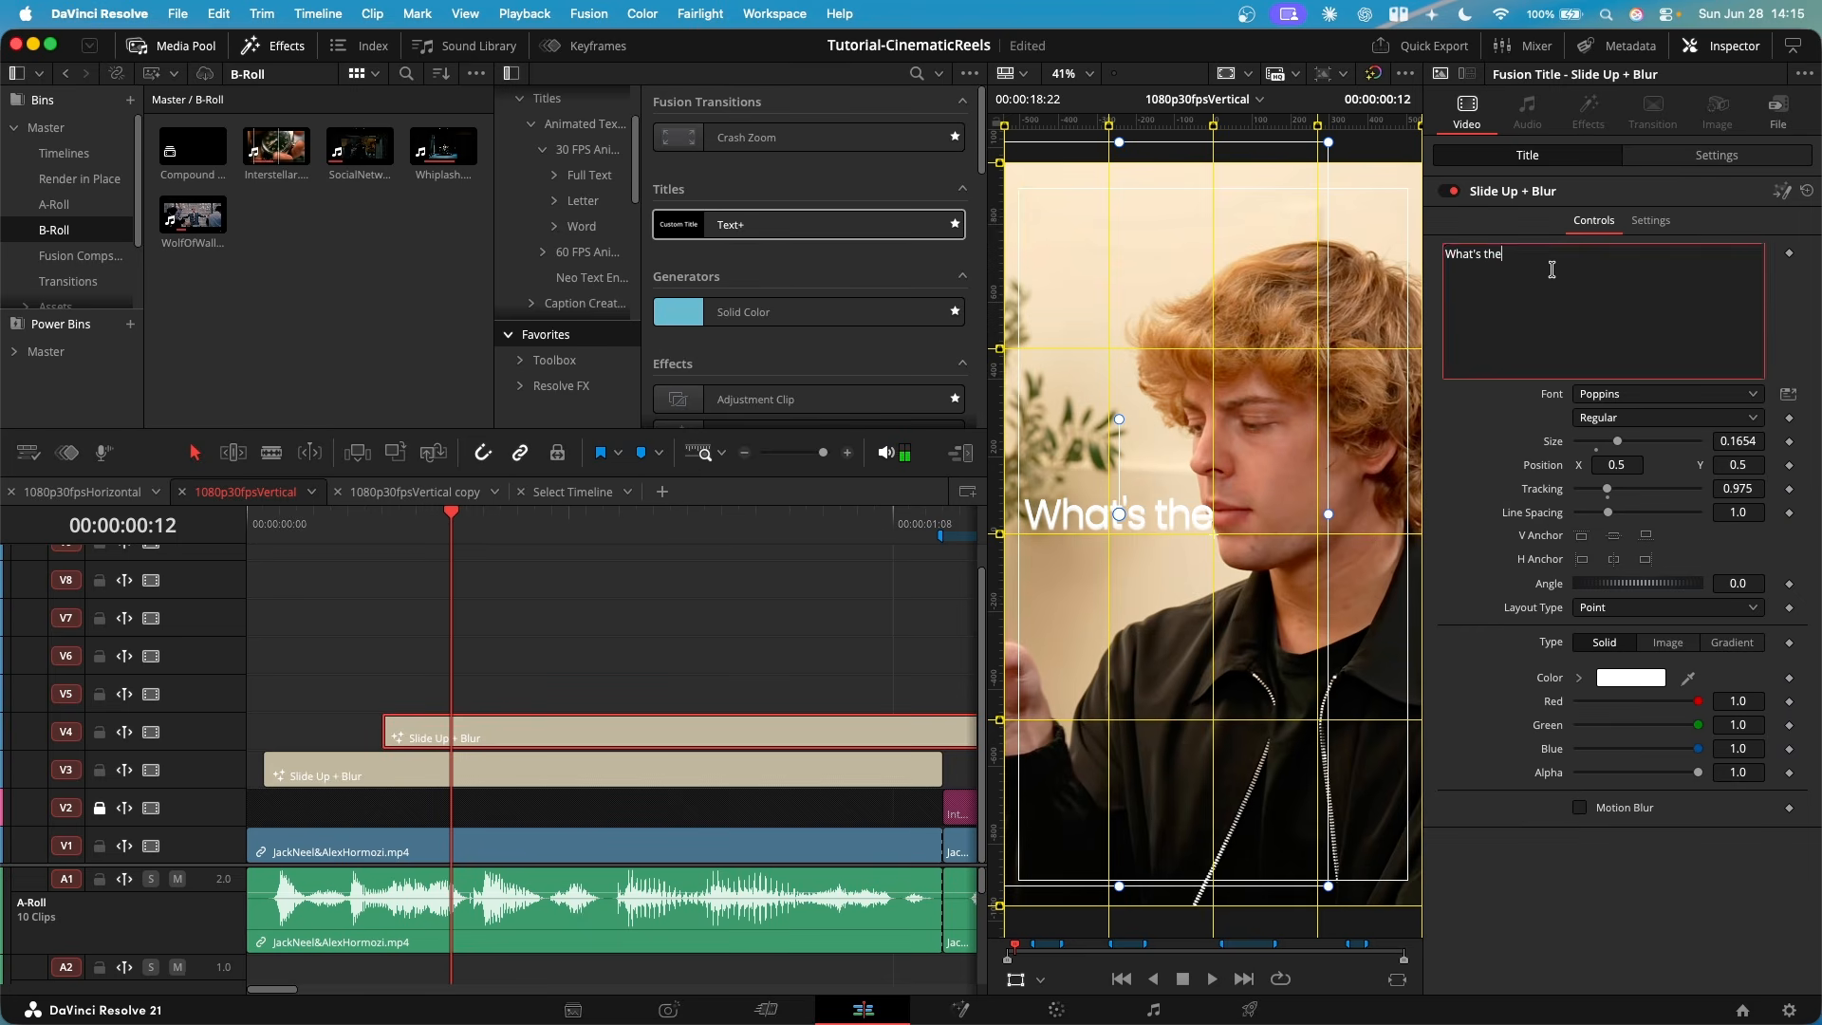
type("one thing")
- Restyle the "one thing" title in Poppins Bold at size 0.0984 and place it just beneath "What's the"
left_click_drag(1618, 441, 1608, 444)
left_click_drag(1179, 478, 1137, 505)
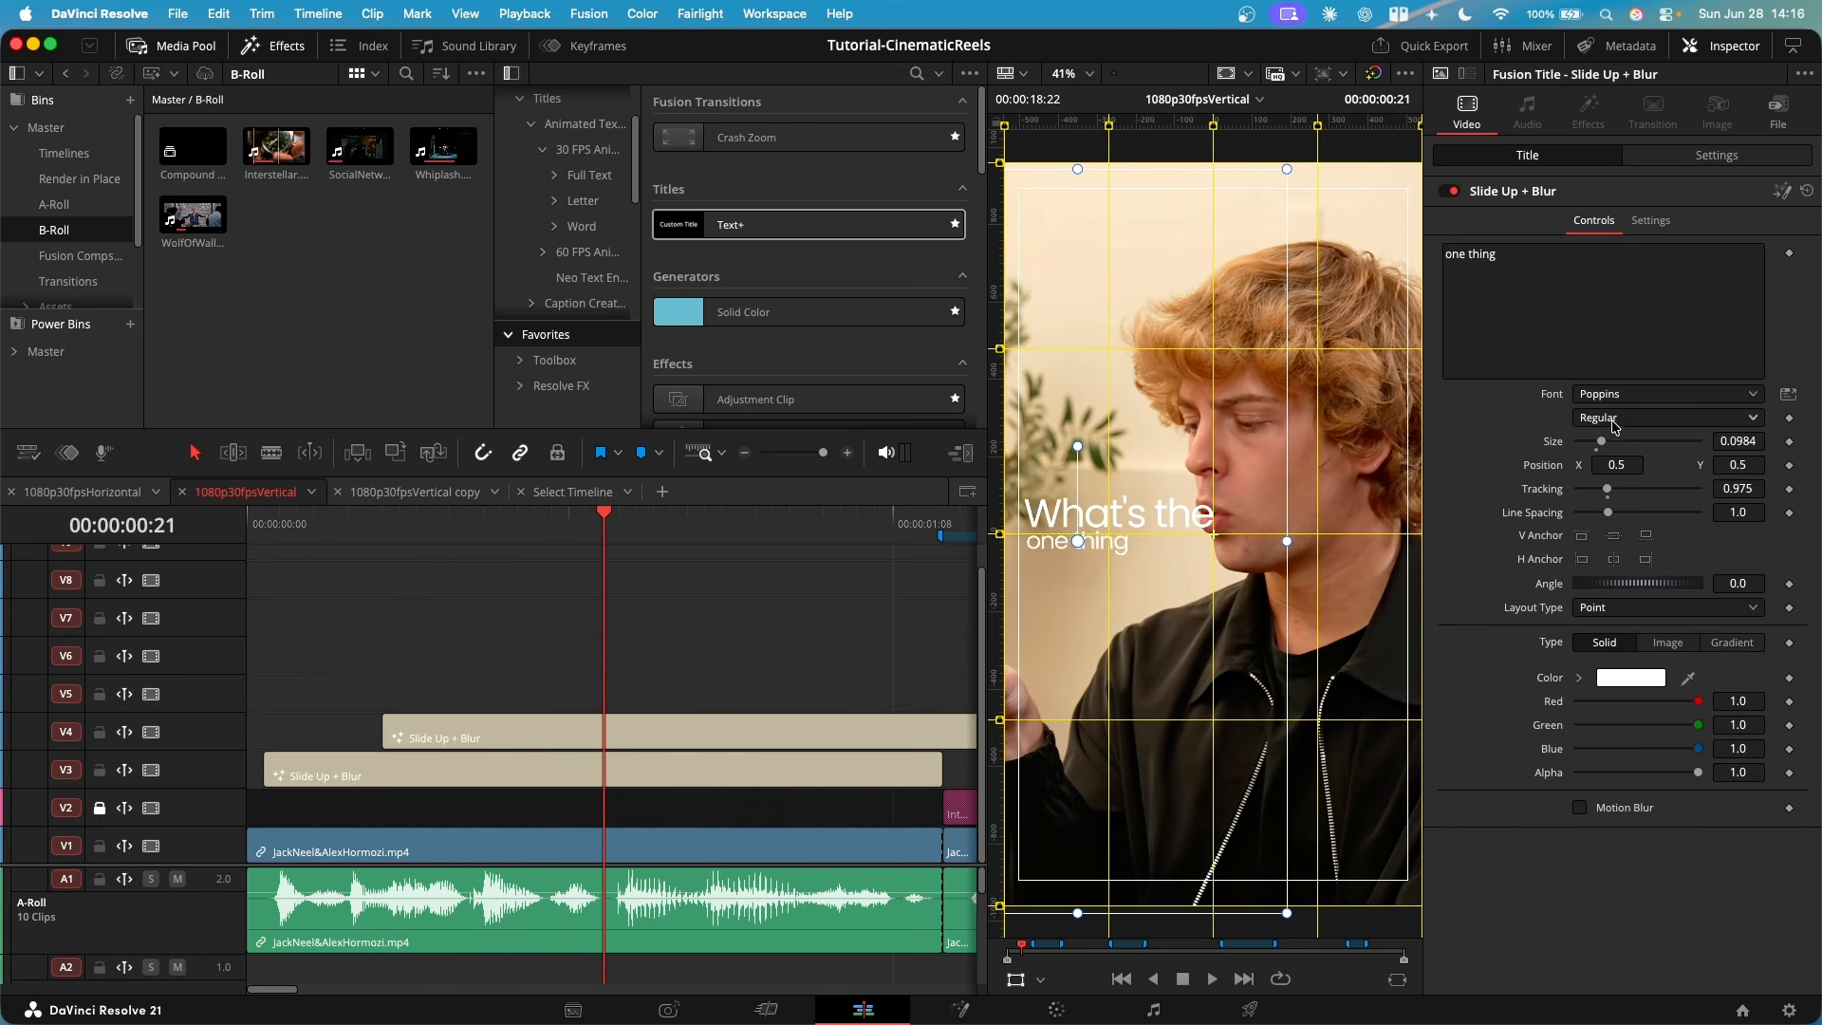
left_click(1615, 419)
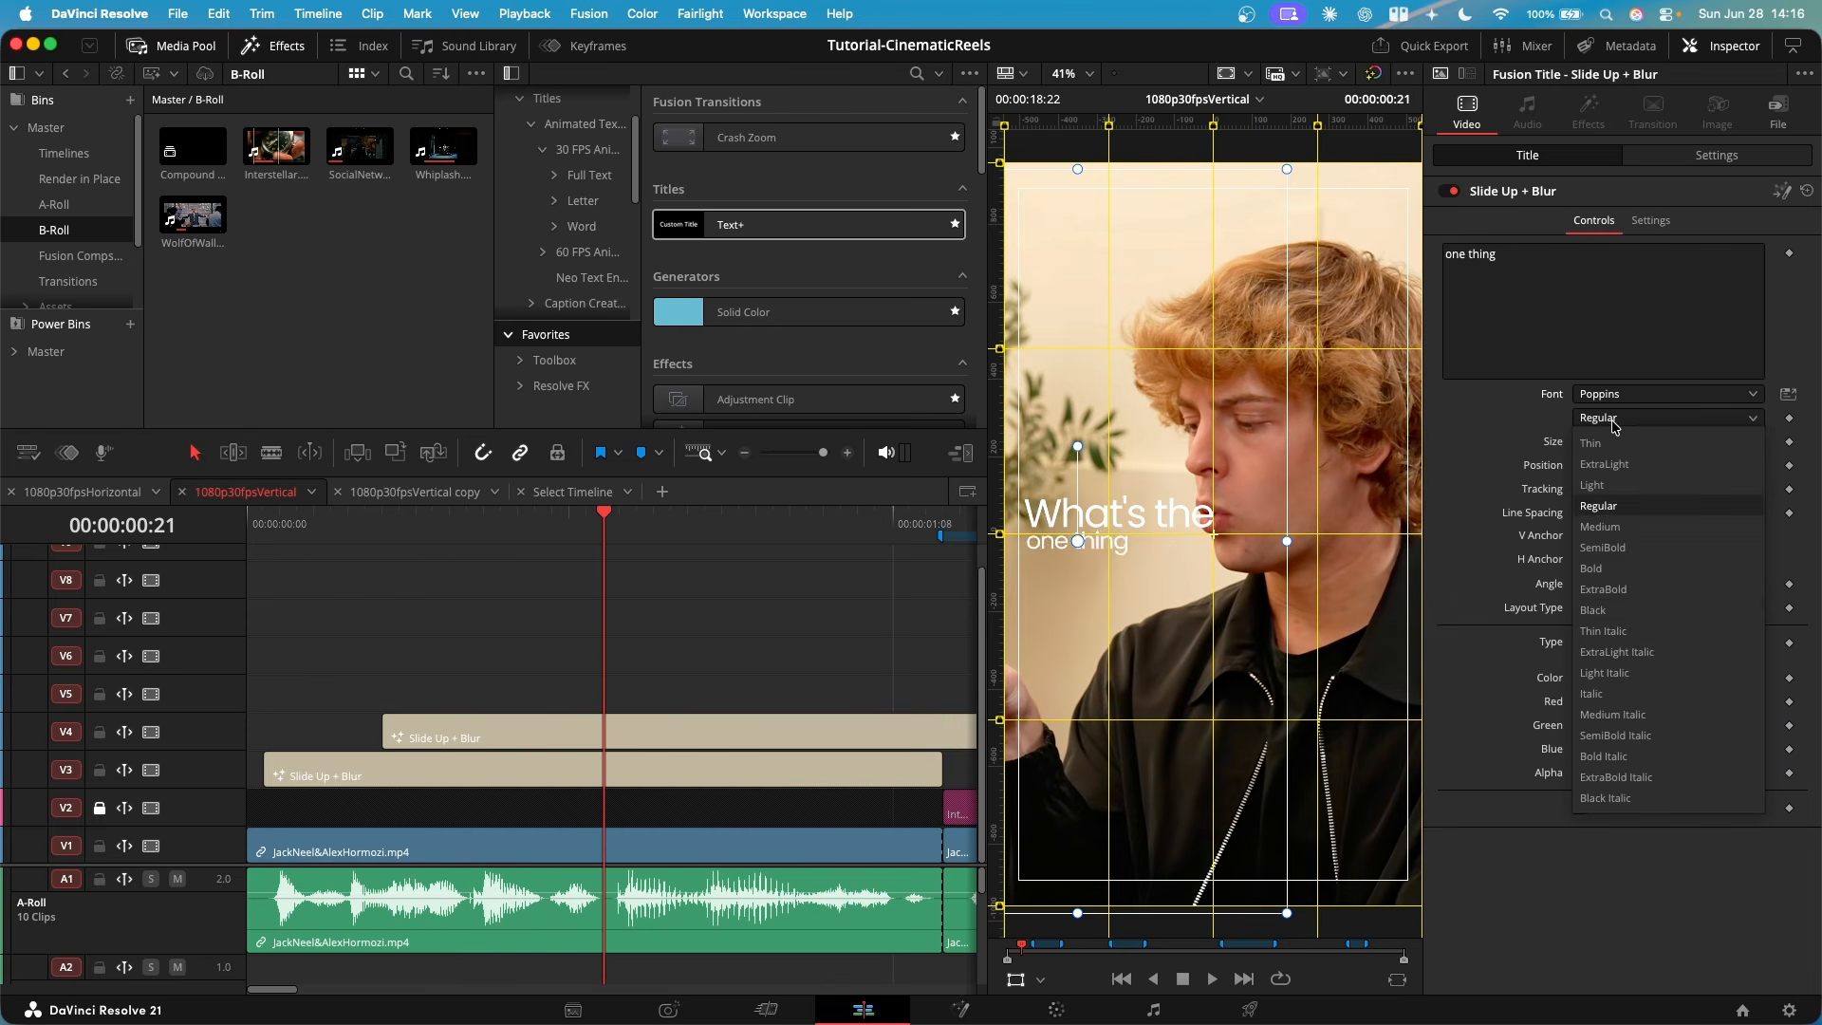
left_click(1590, 566)
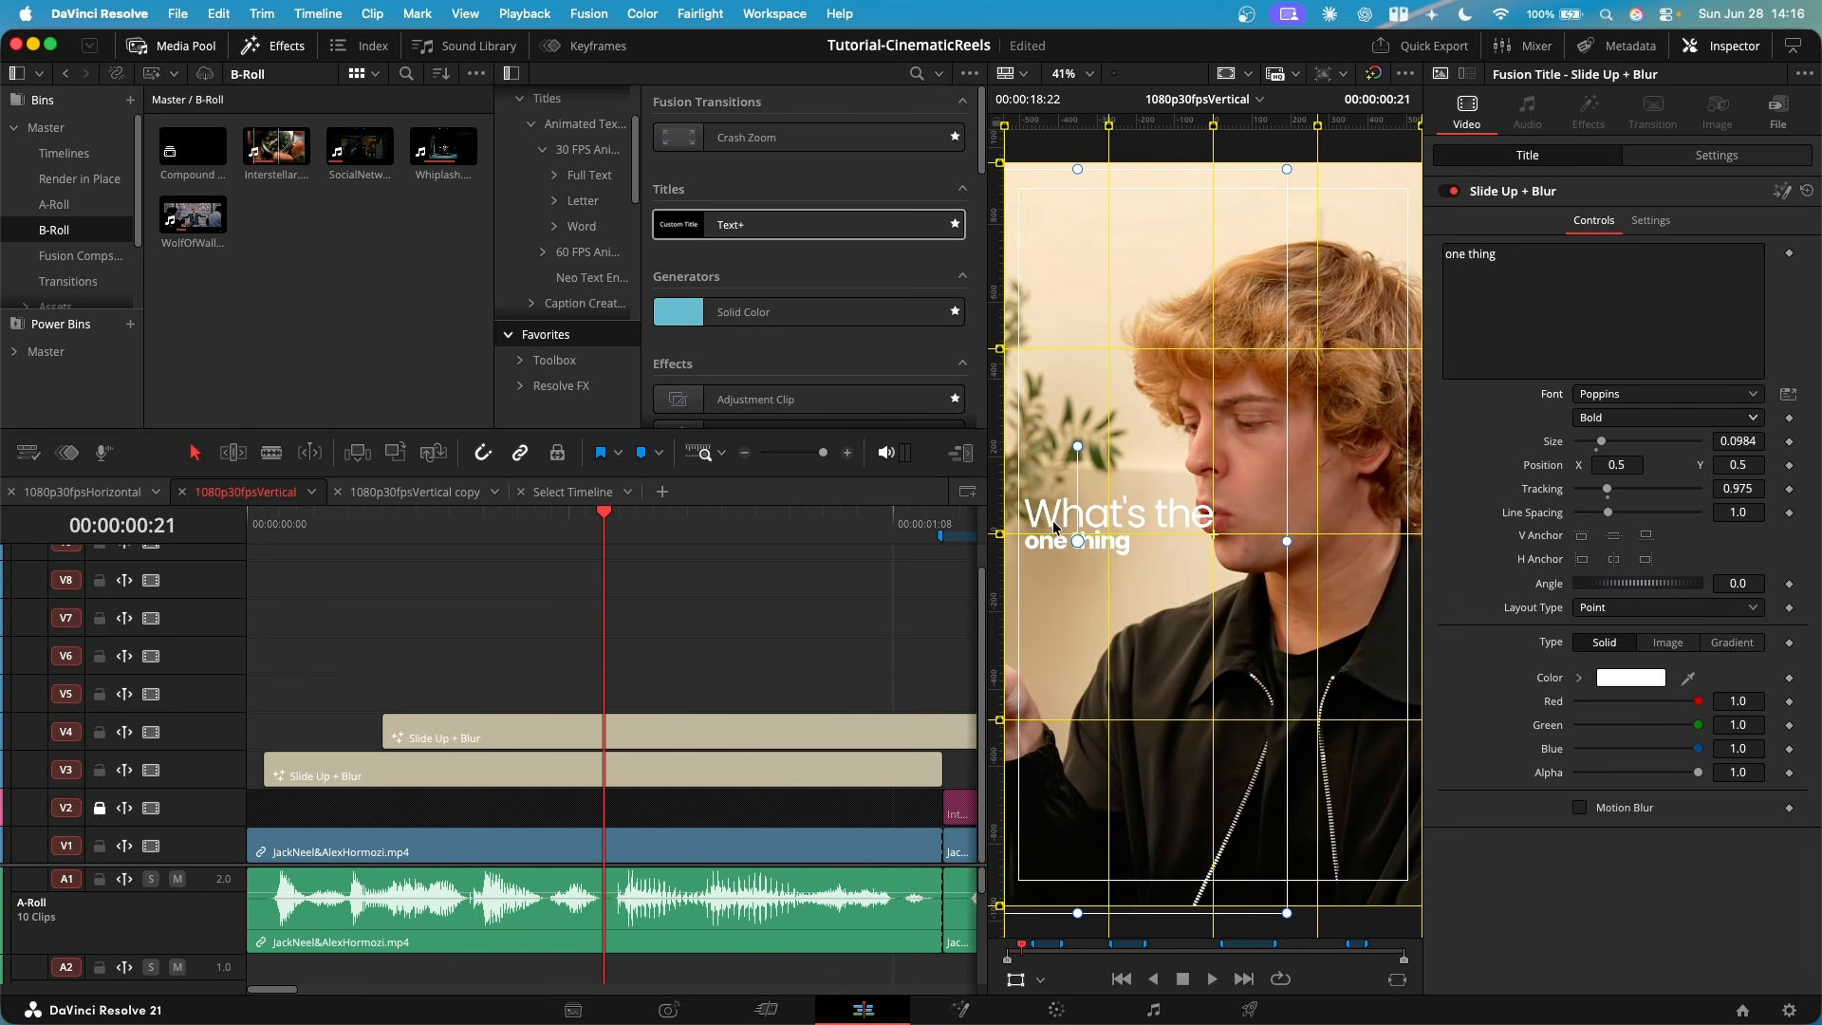
- Trim the end of the "one thing" title on V4 to match the V3 title's end, and scrub through the opening to check it
scroll(1274, 596, "up", 2)
scroll(1275, 598, "down", 2)
scroll(722, 694, "down", 2)
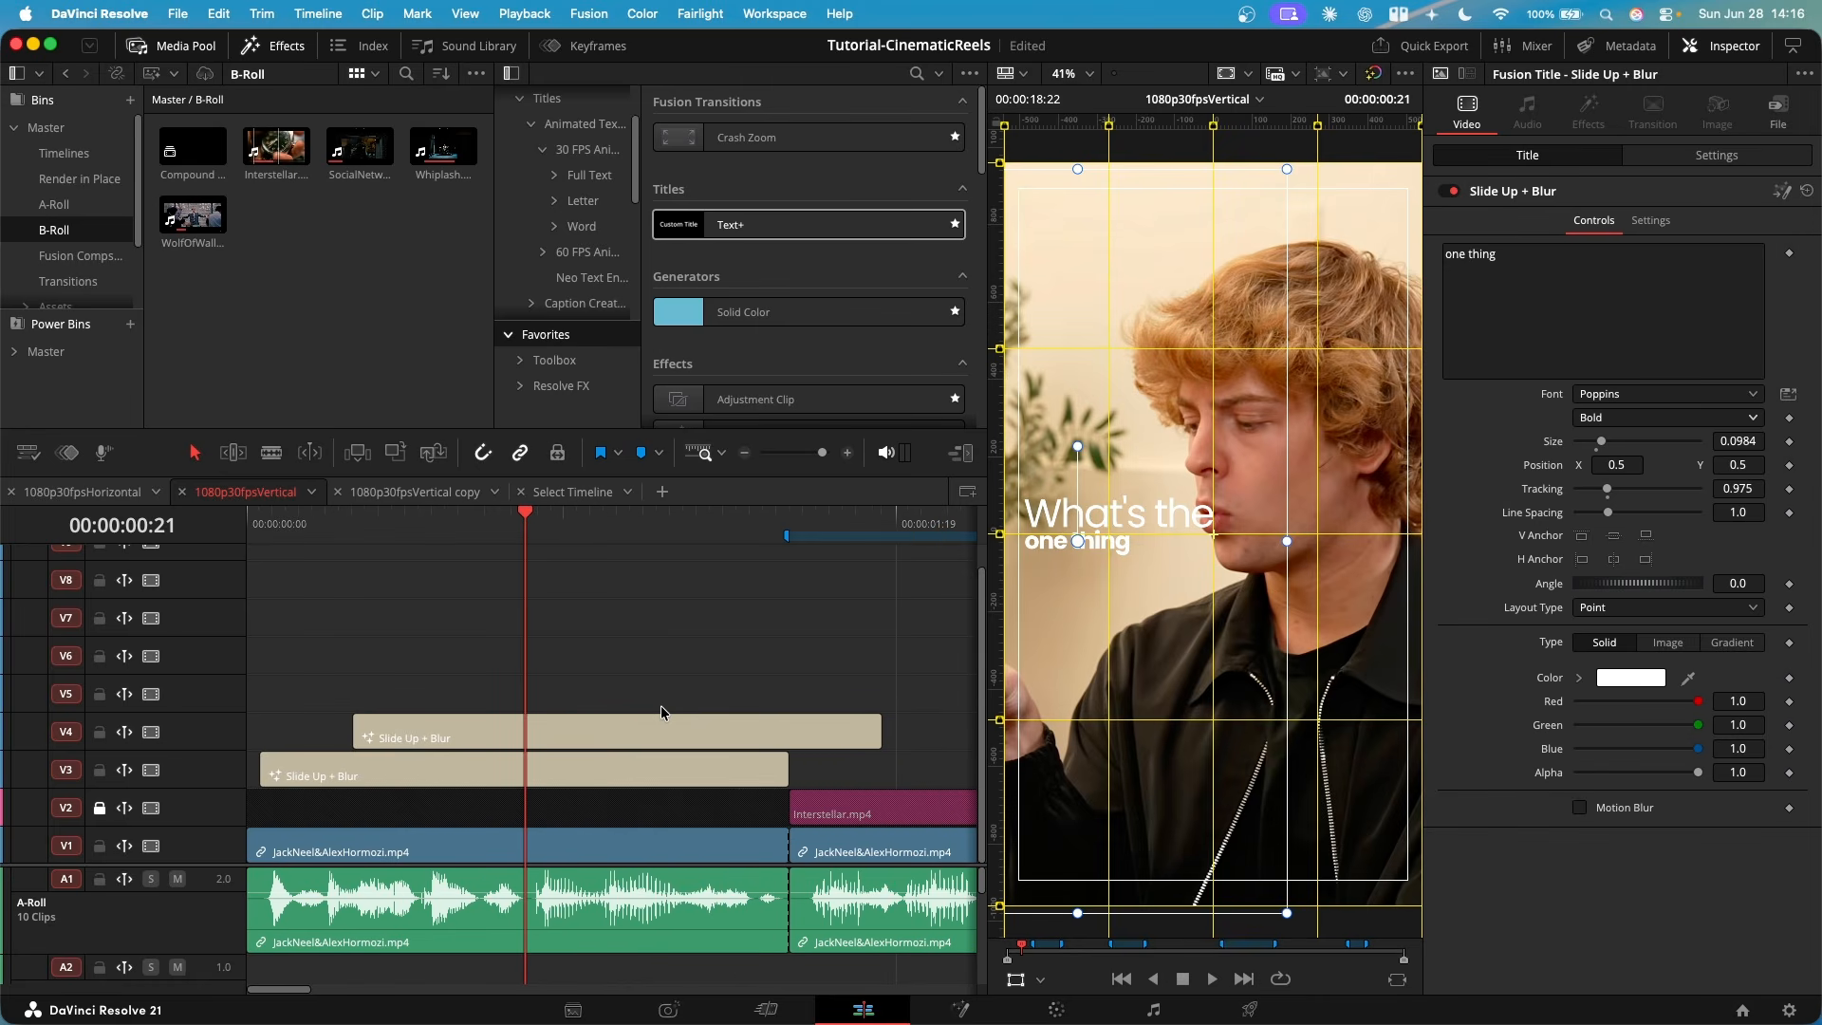
left_click(661, 705)
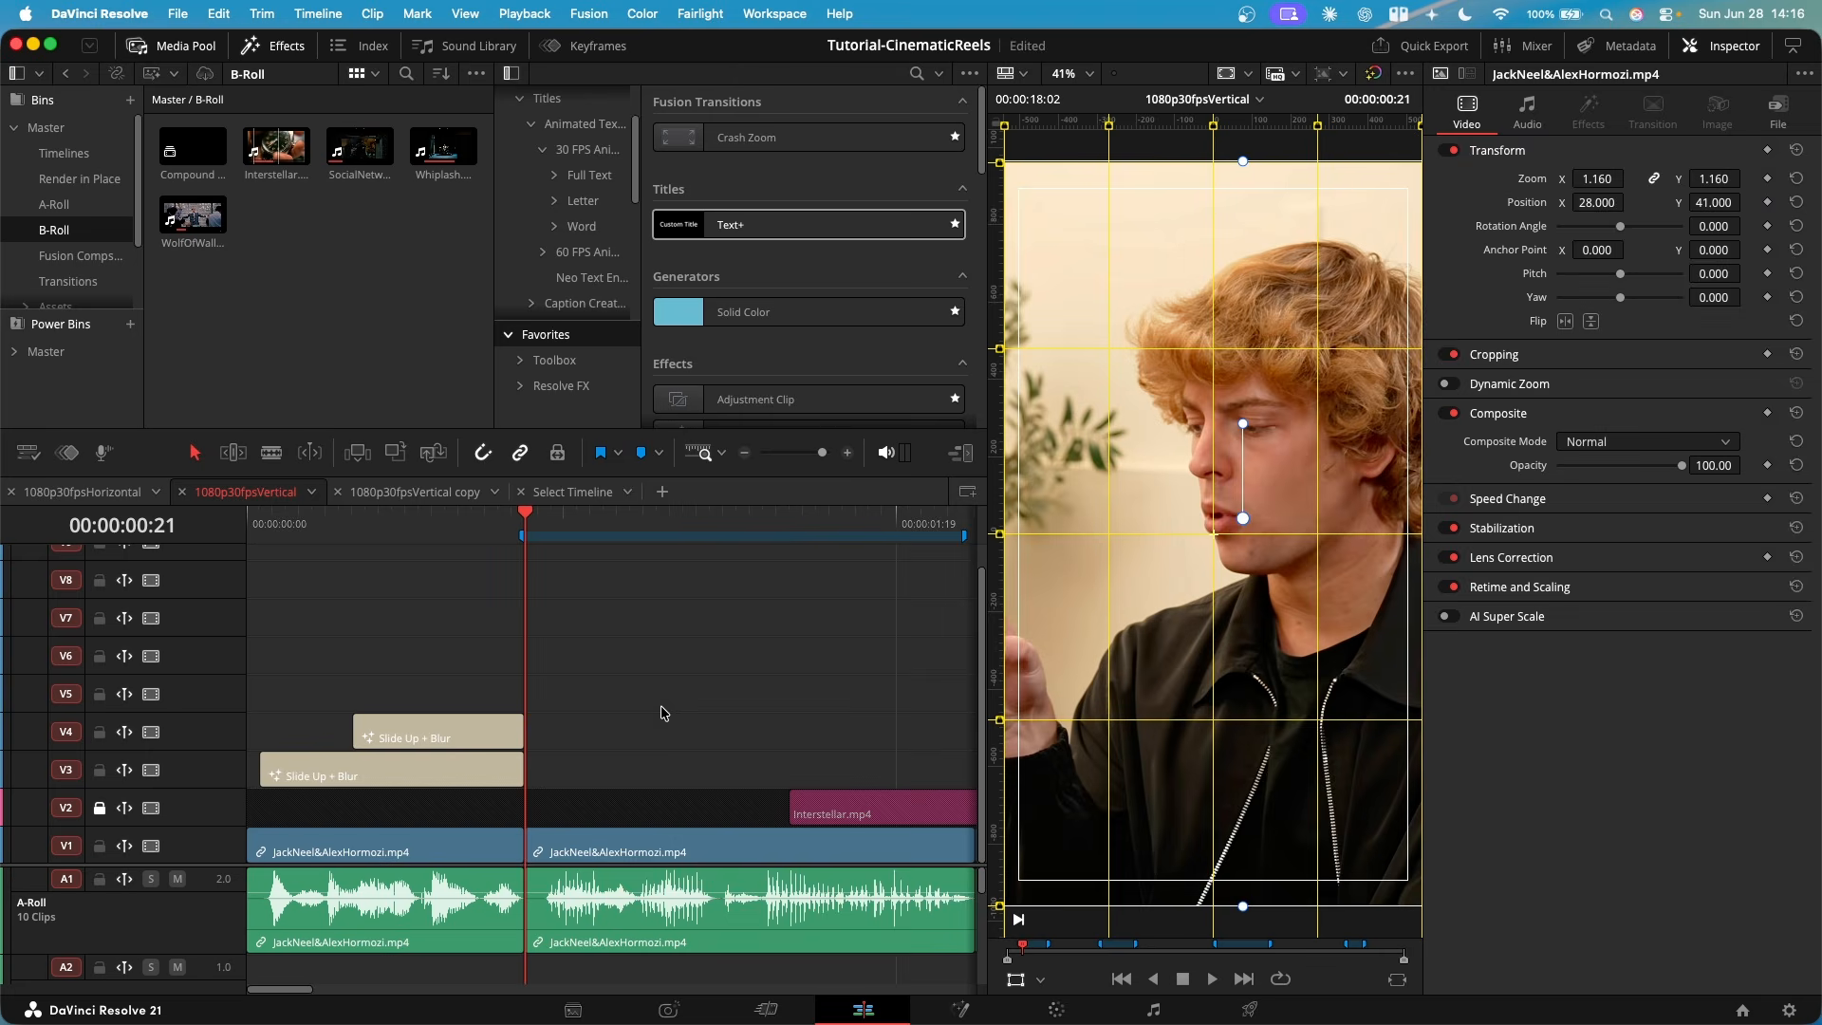
left_click_drag(873, 737, 776, 739)
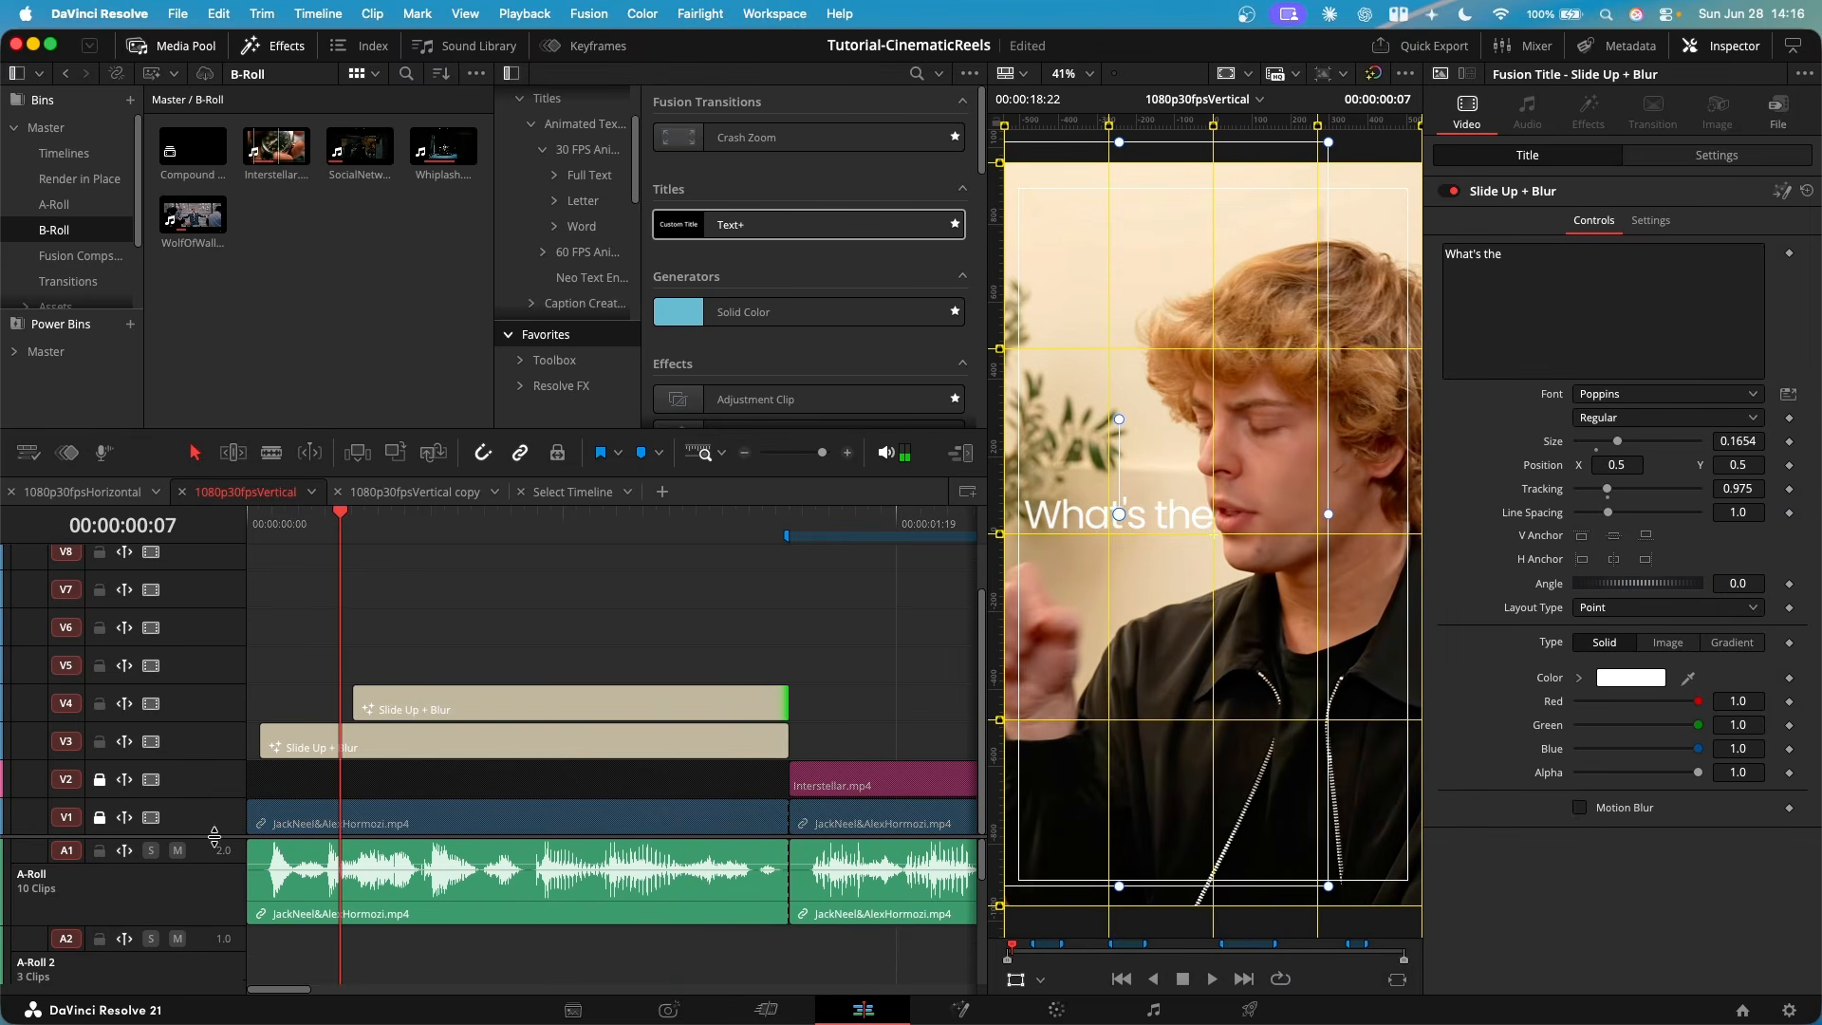
mouse_move(362, 699)
left_click_drag(344, 529, 419, 526)
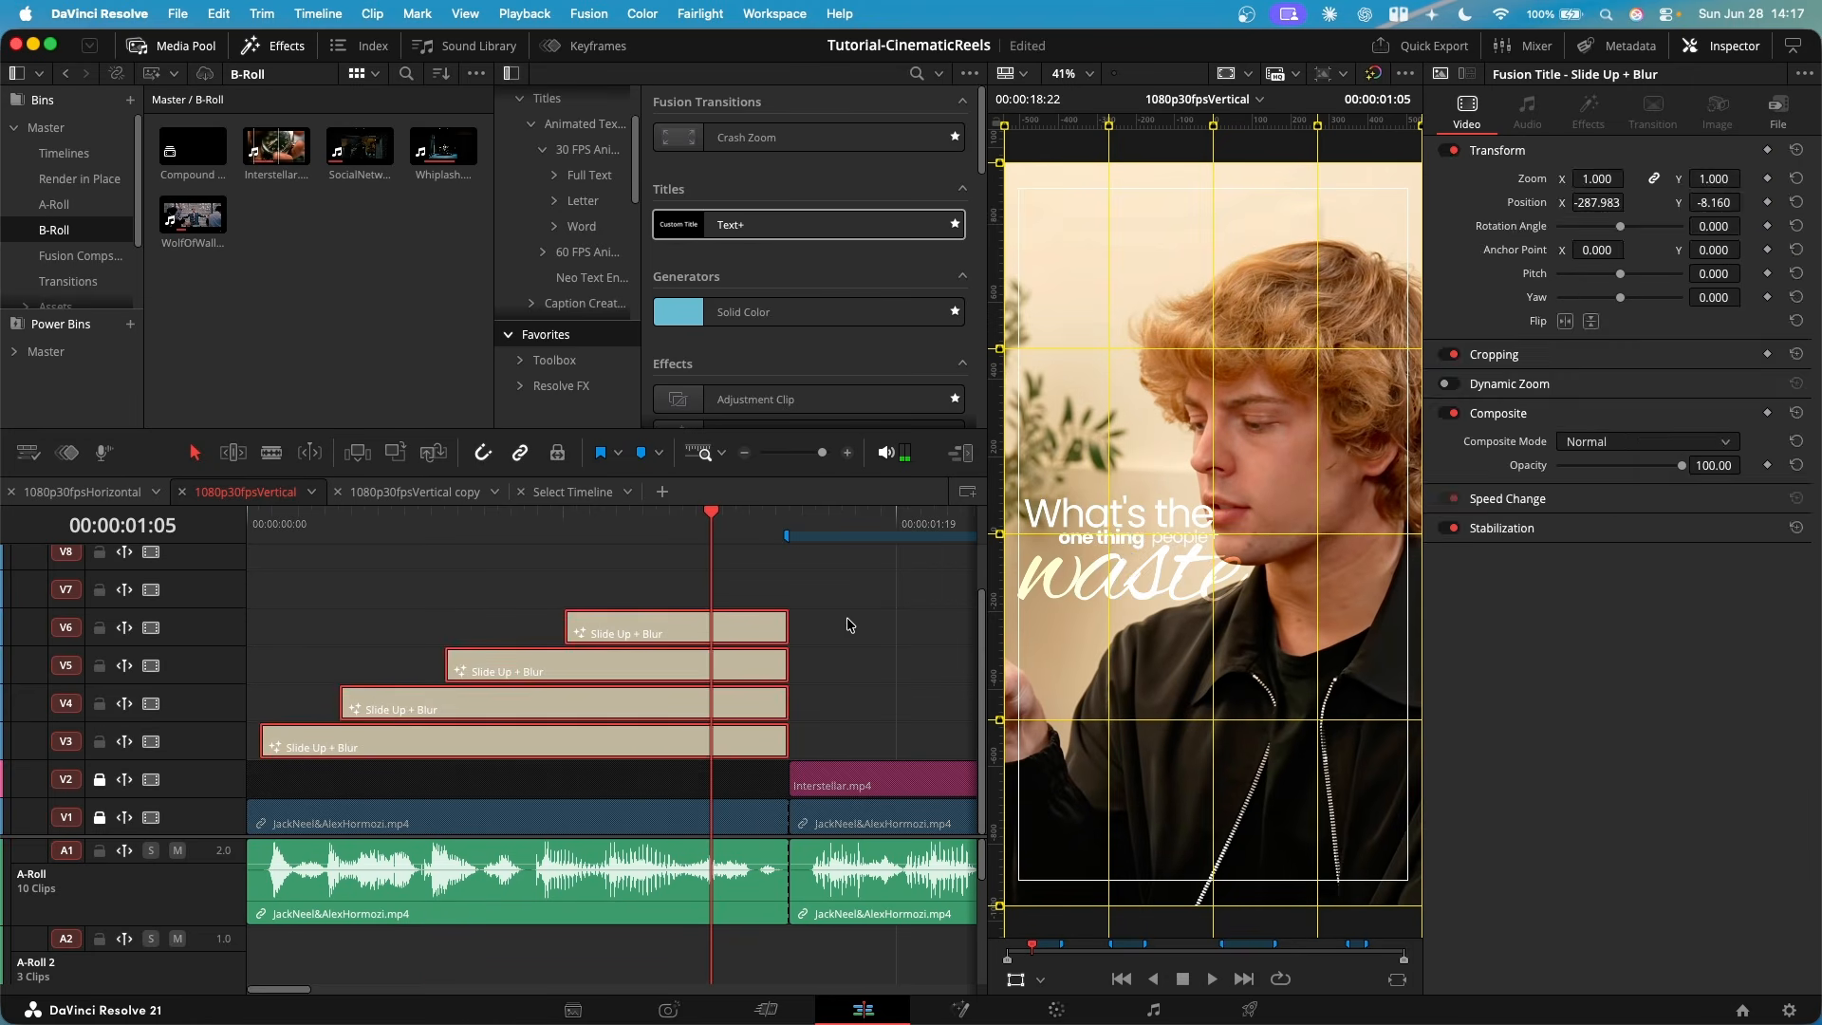
left_click(848, 625)
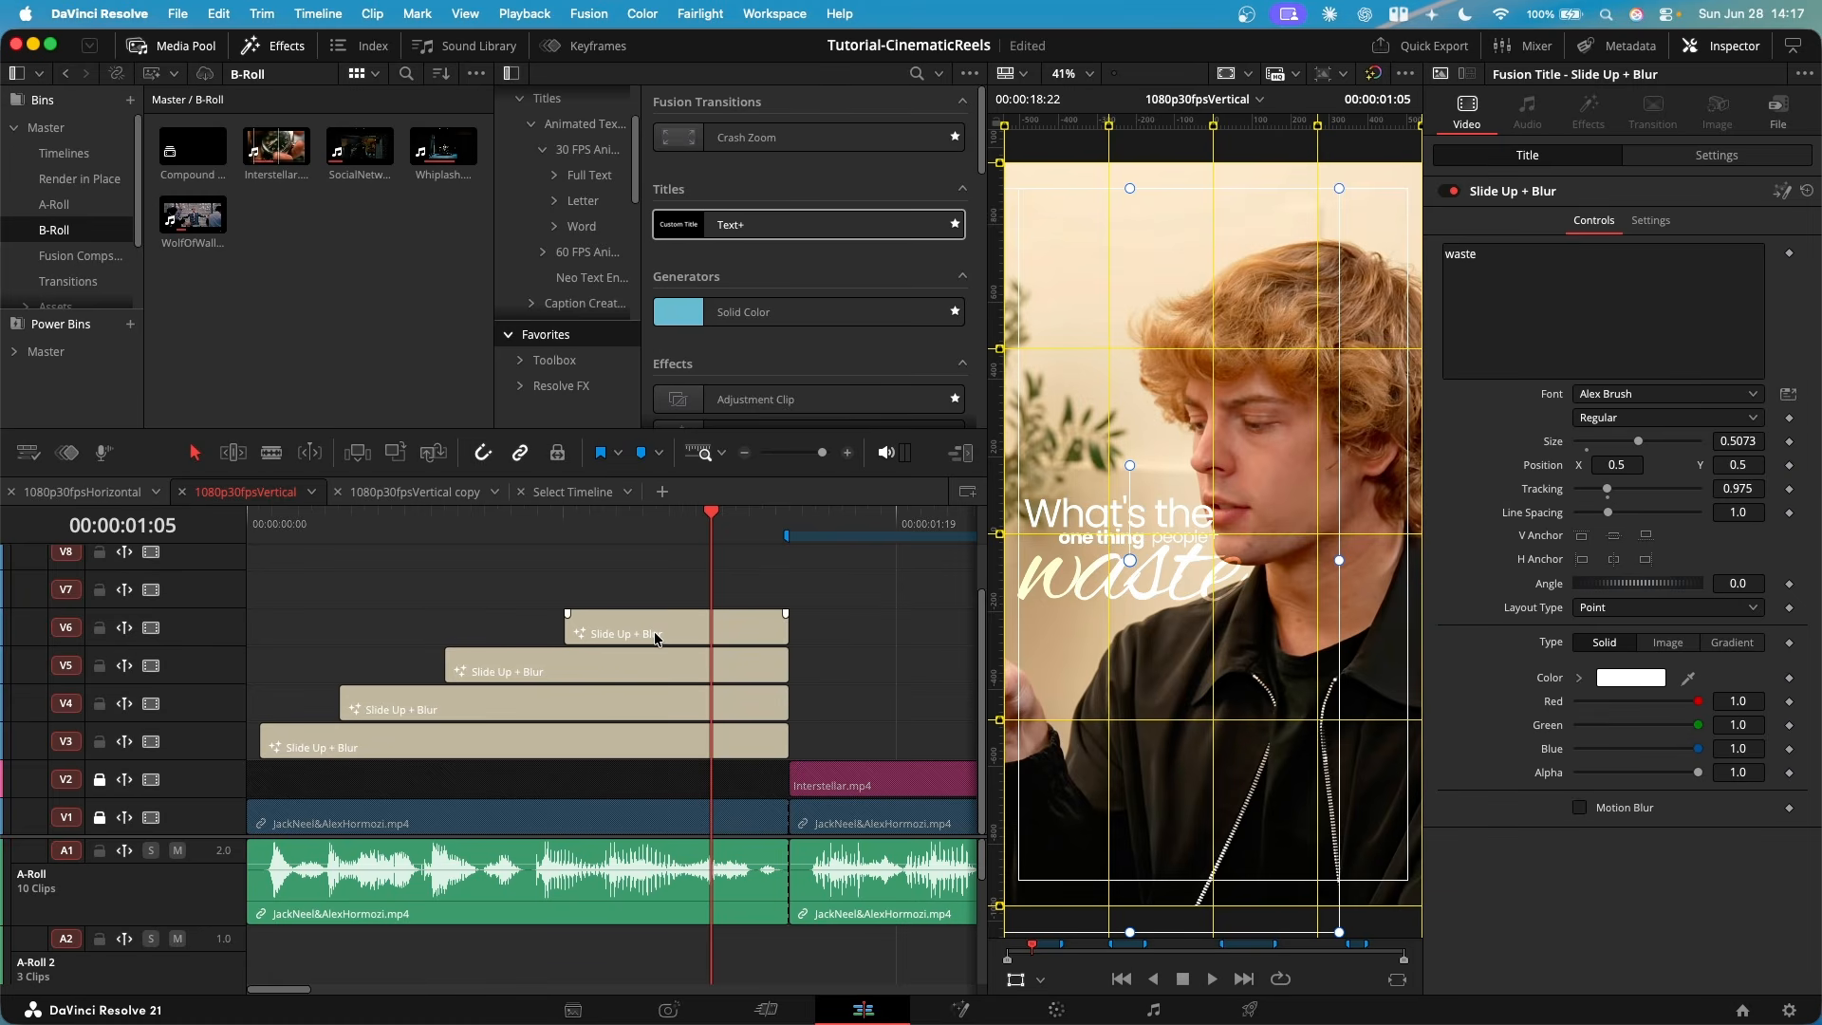
- Select the "waste" title on V6 and examine its script lettering and how the titles overlap the face and jacket
scroll(1162, 542, "up", 5)
left_click_drag(1164, 545, 1273, 601)
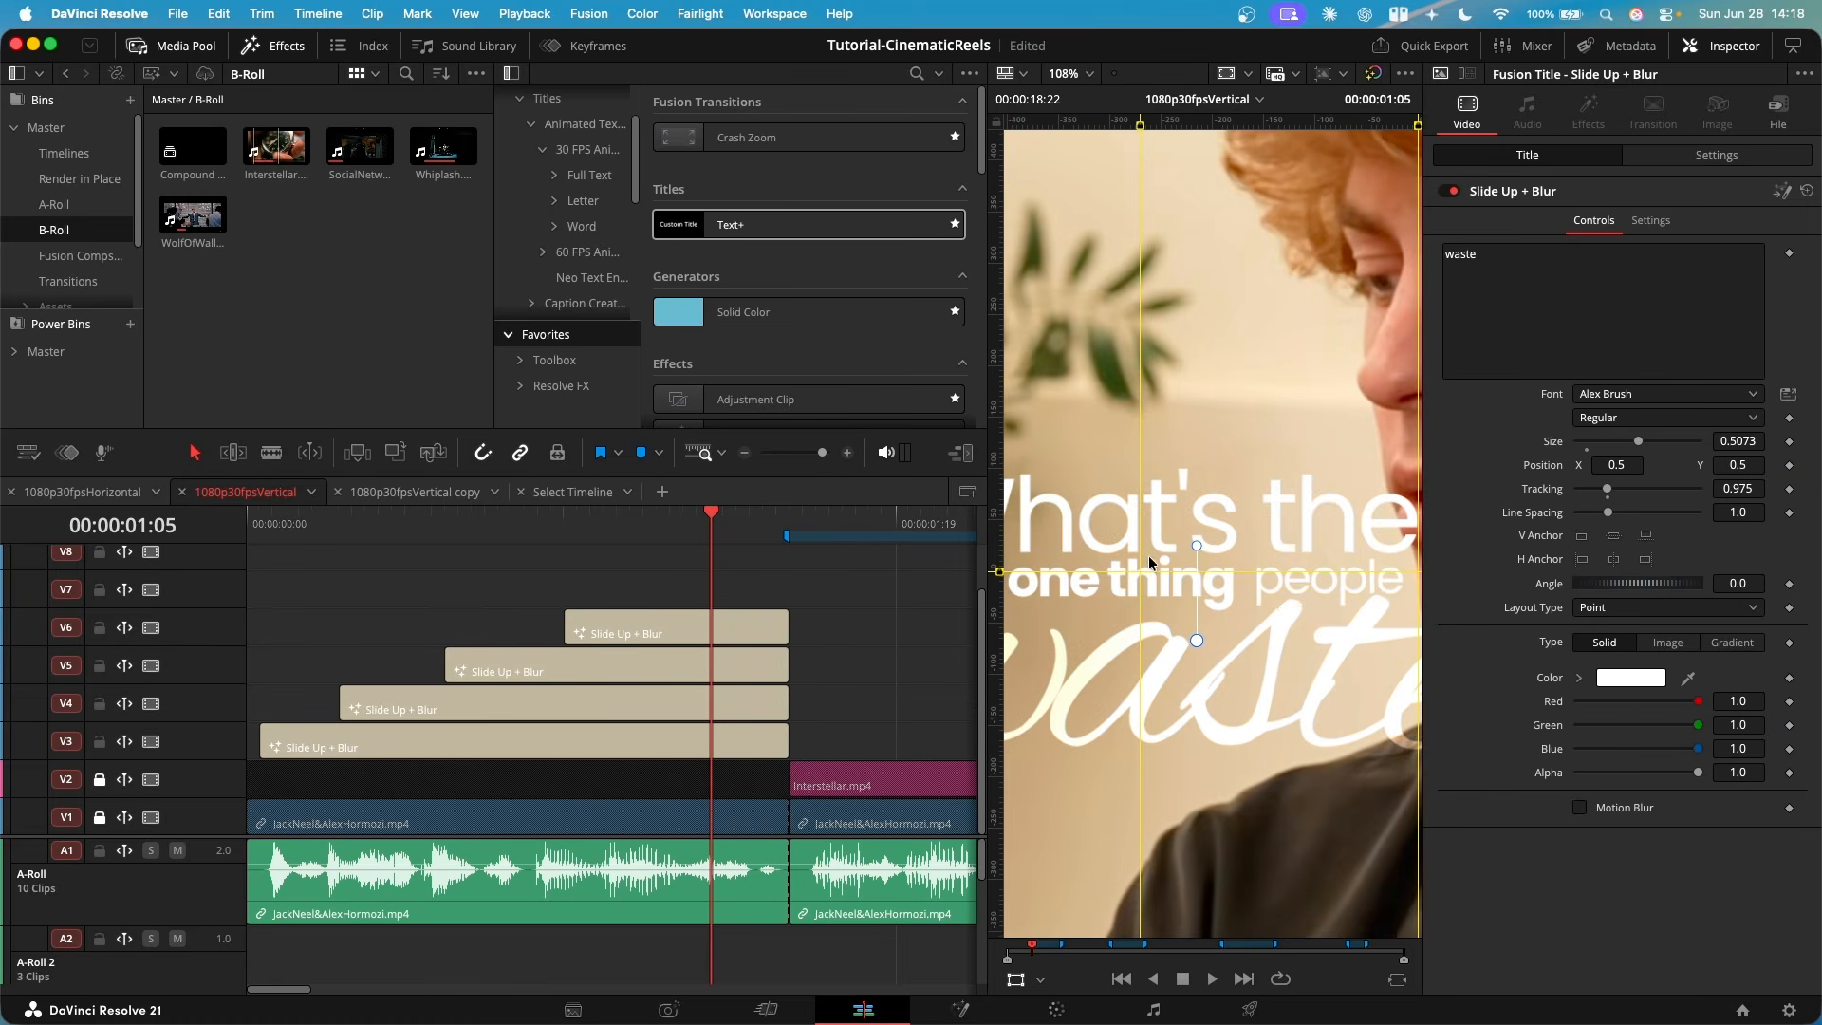
scroll(1151, 556, "down", 4)
scroll(1203, 552, "up", 3)
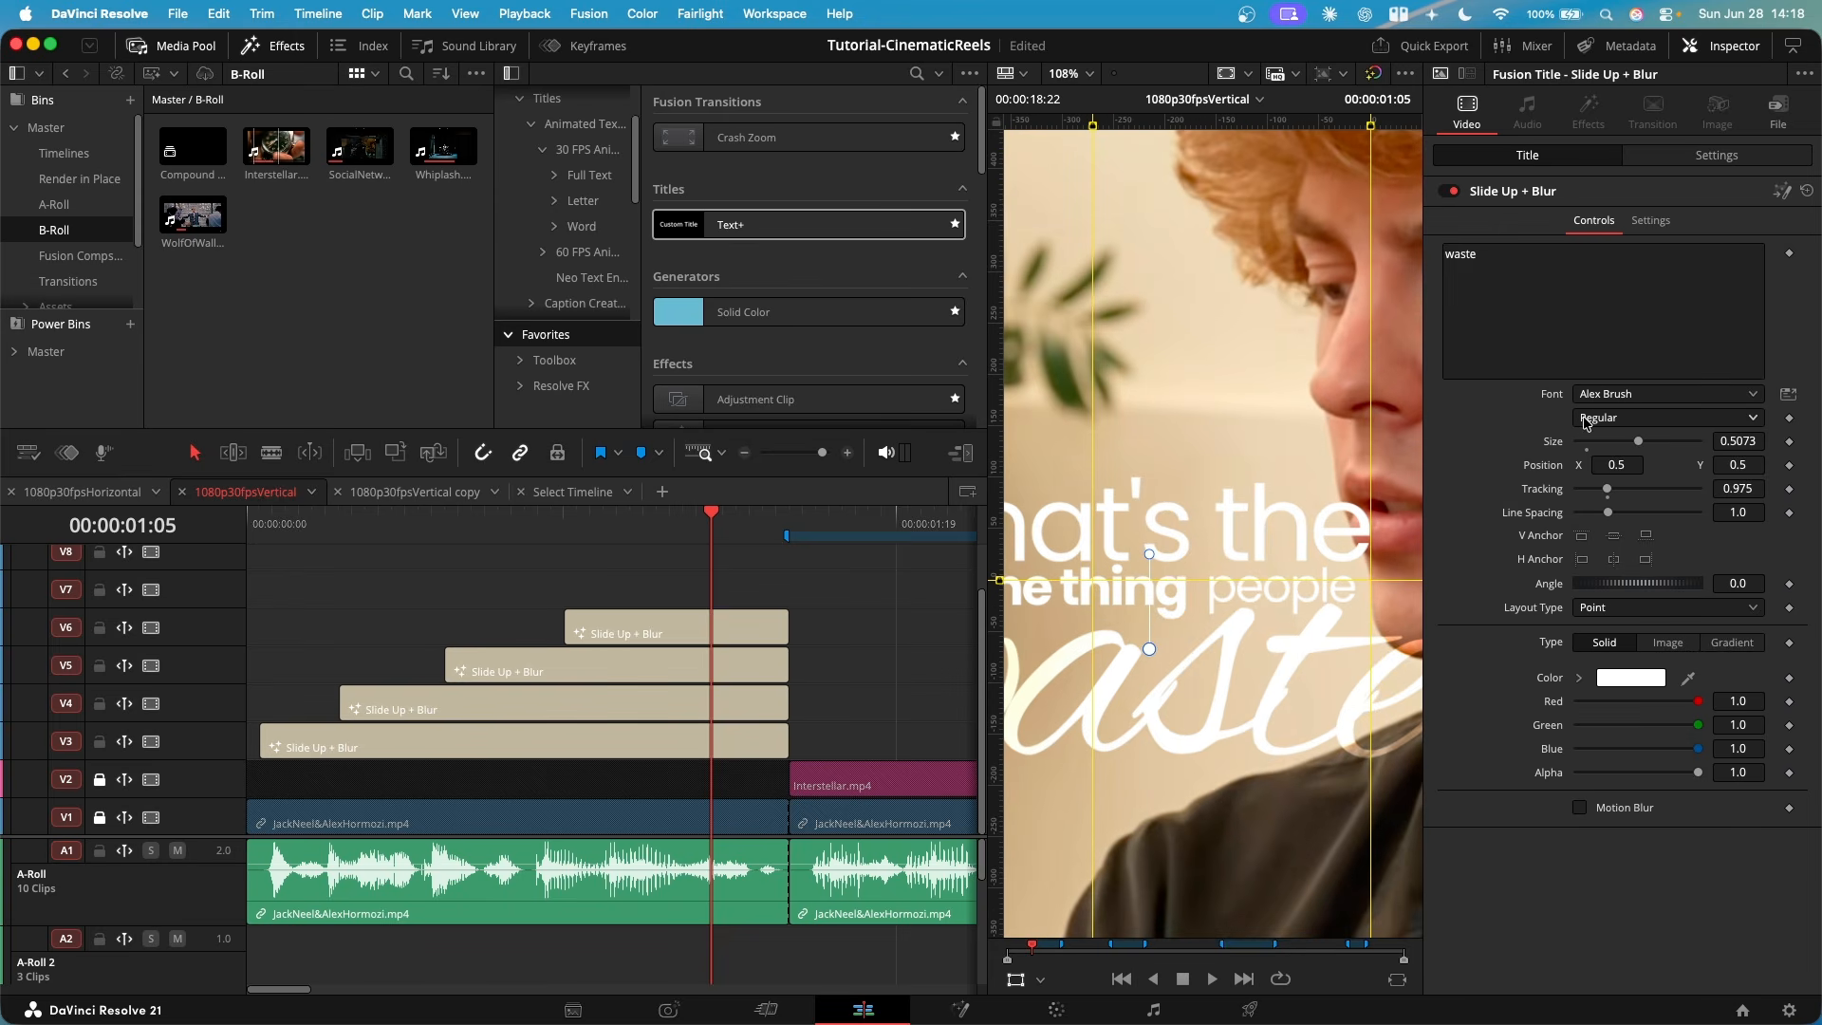
scroll(1173, 544, "down", 3)
left_click(647, 634)
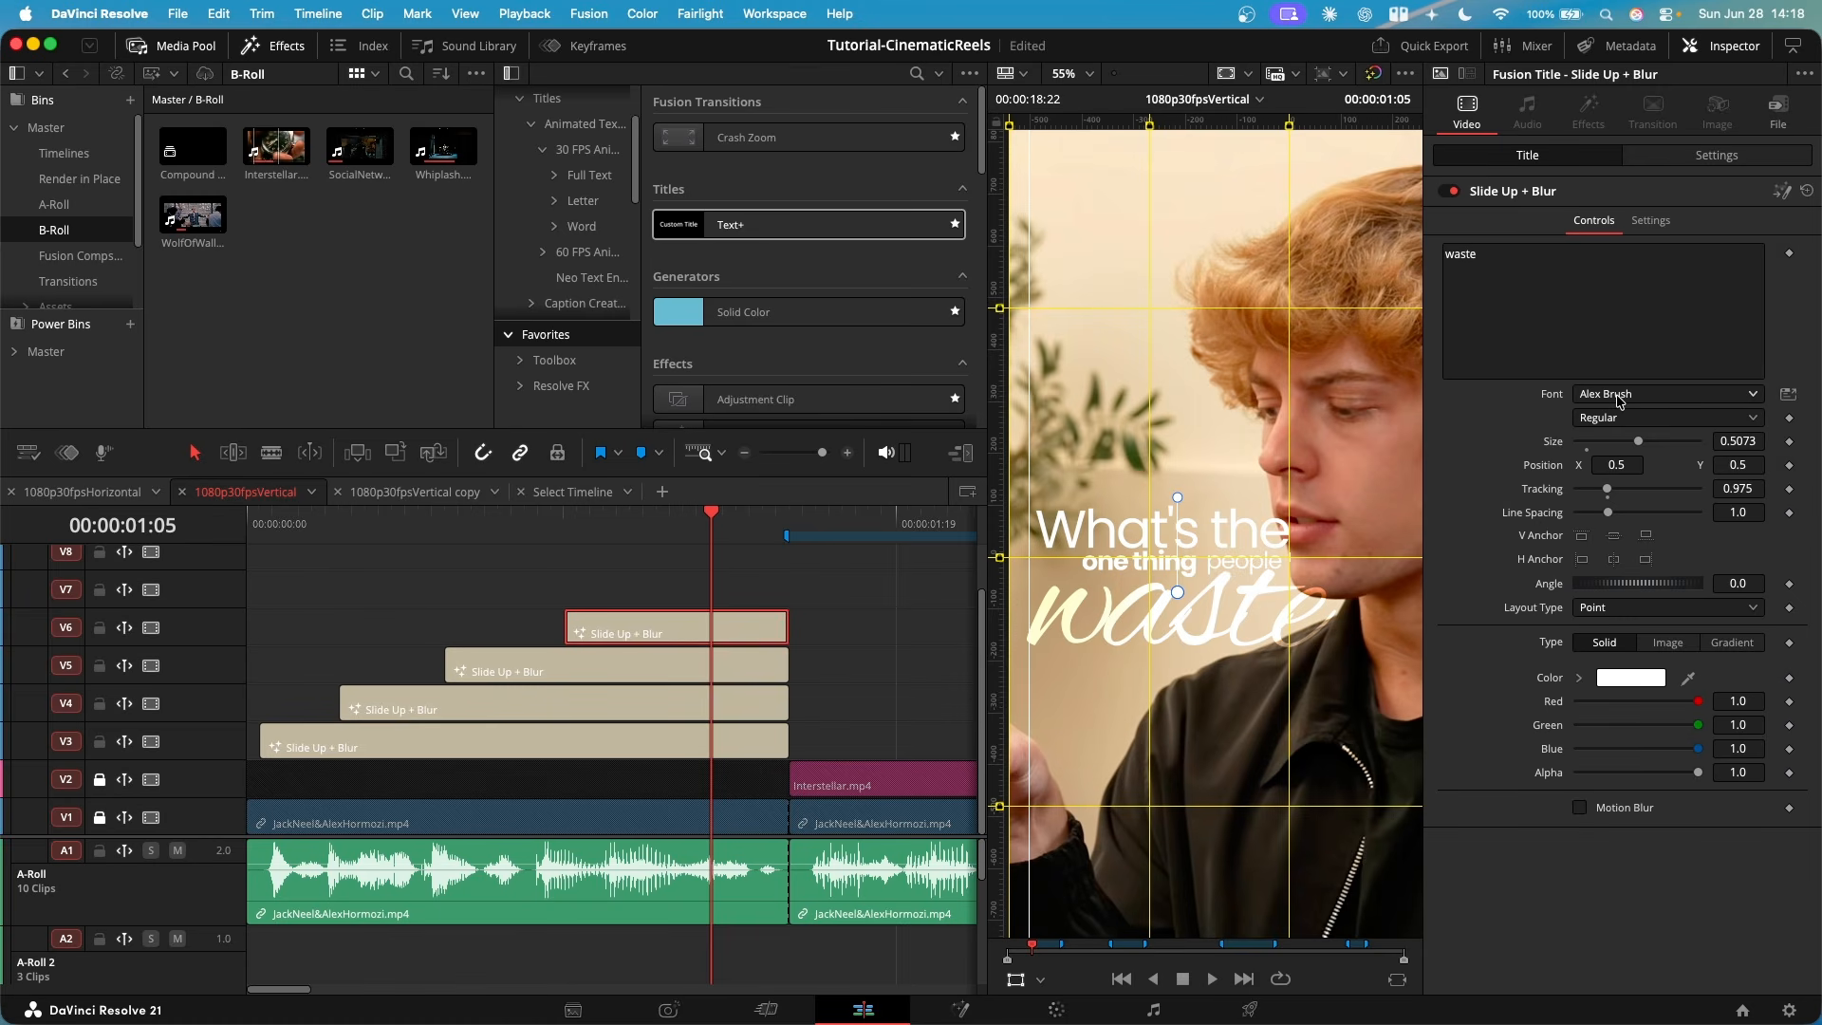
scroll(1218, 683, "down", 3)
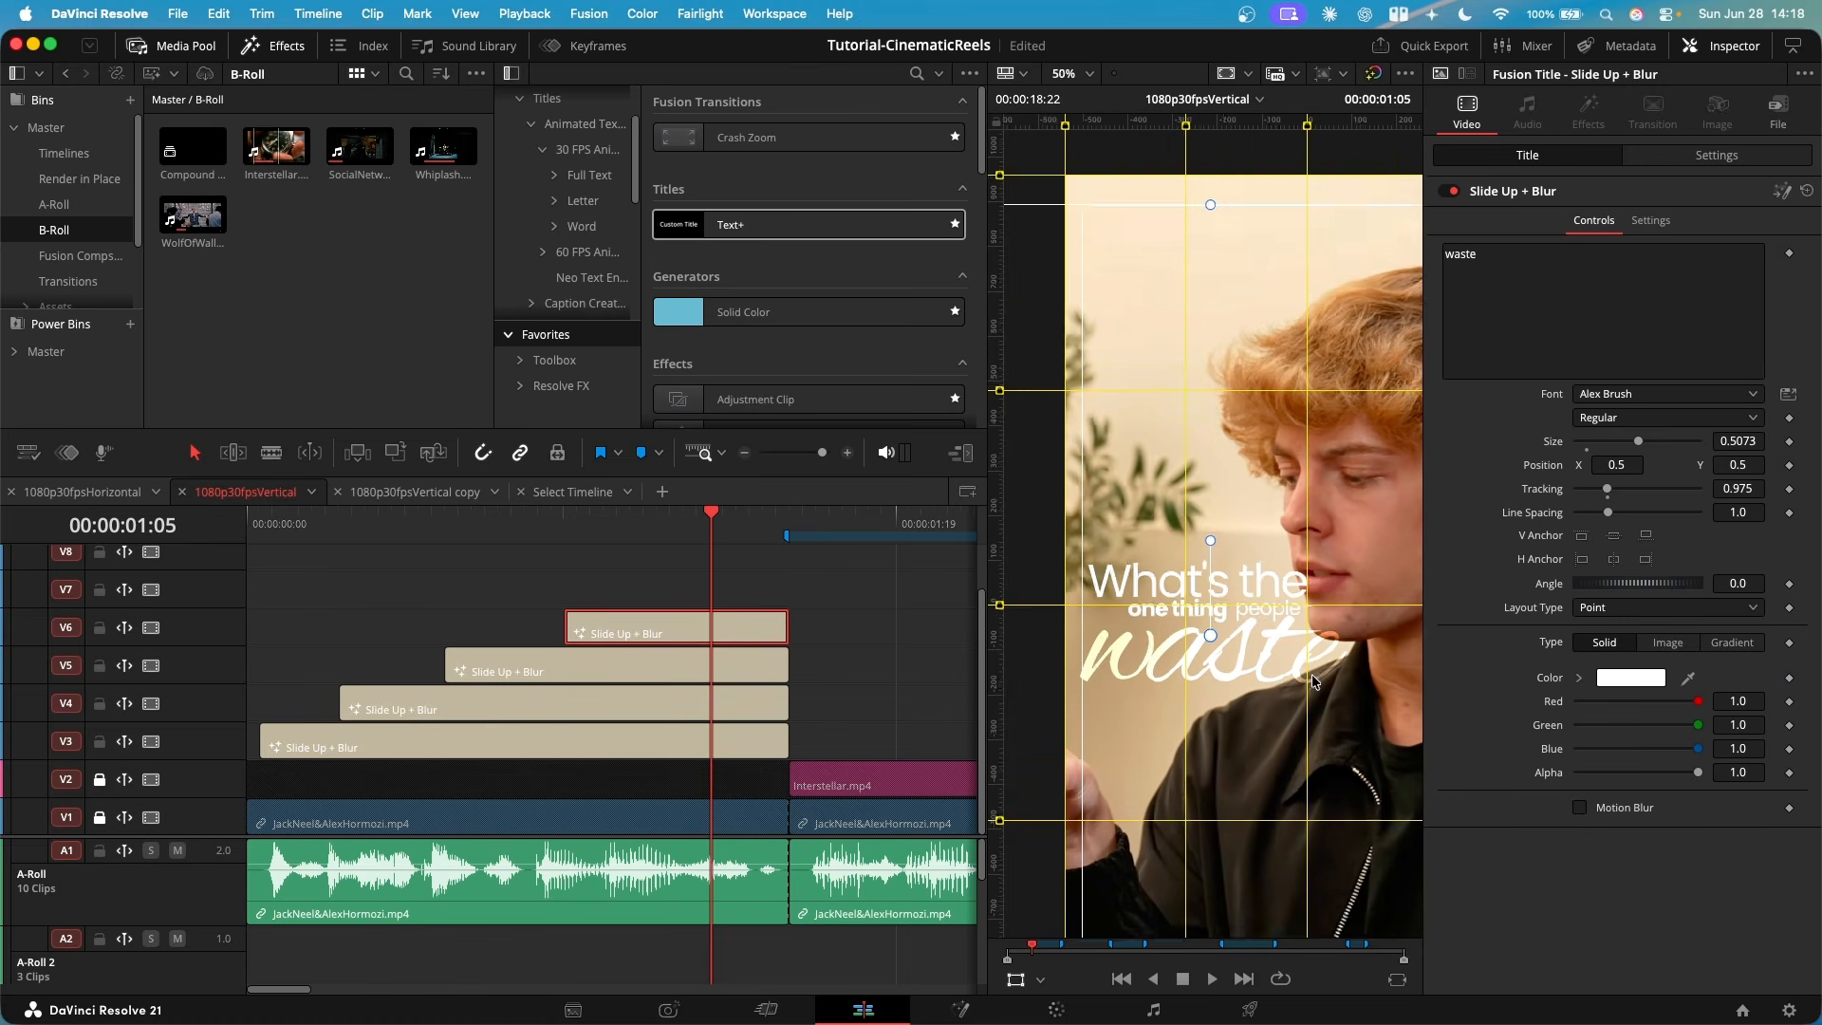
scroll(1160, 586, "up", 1)
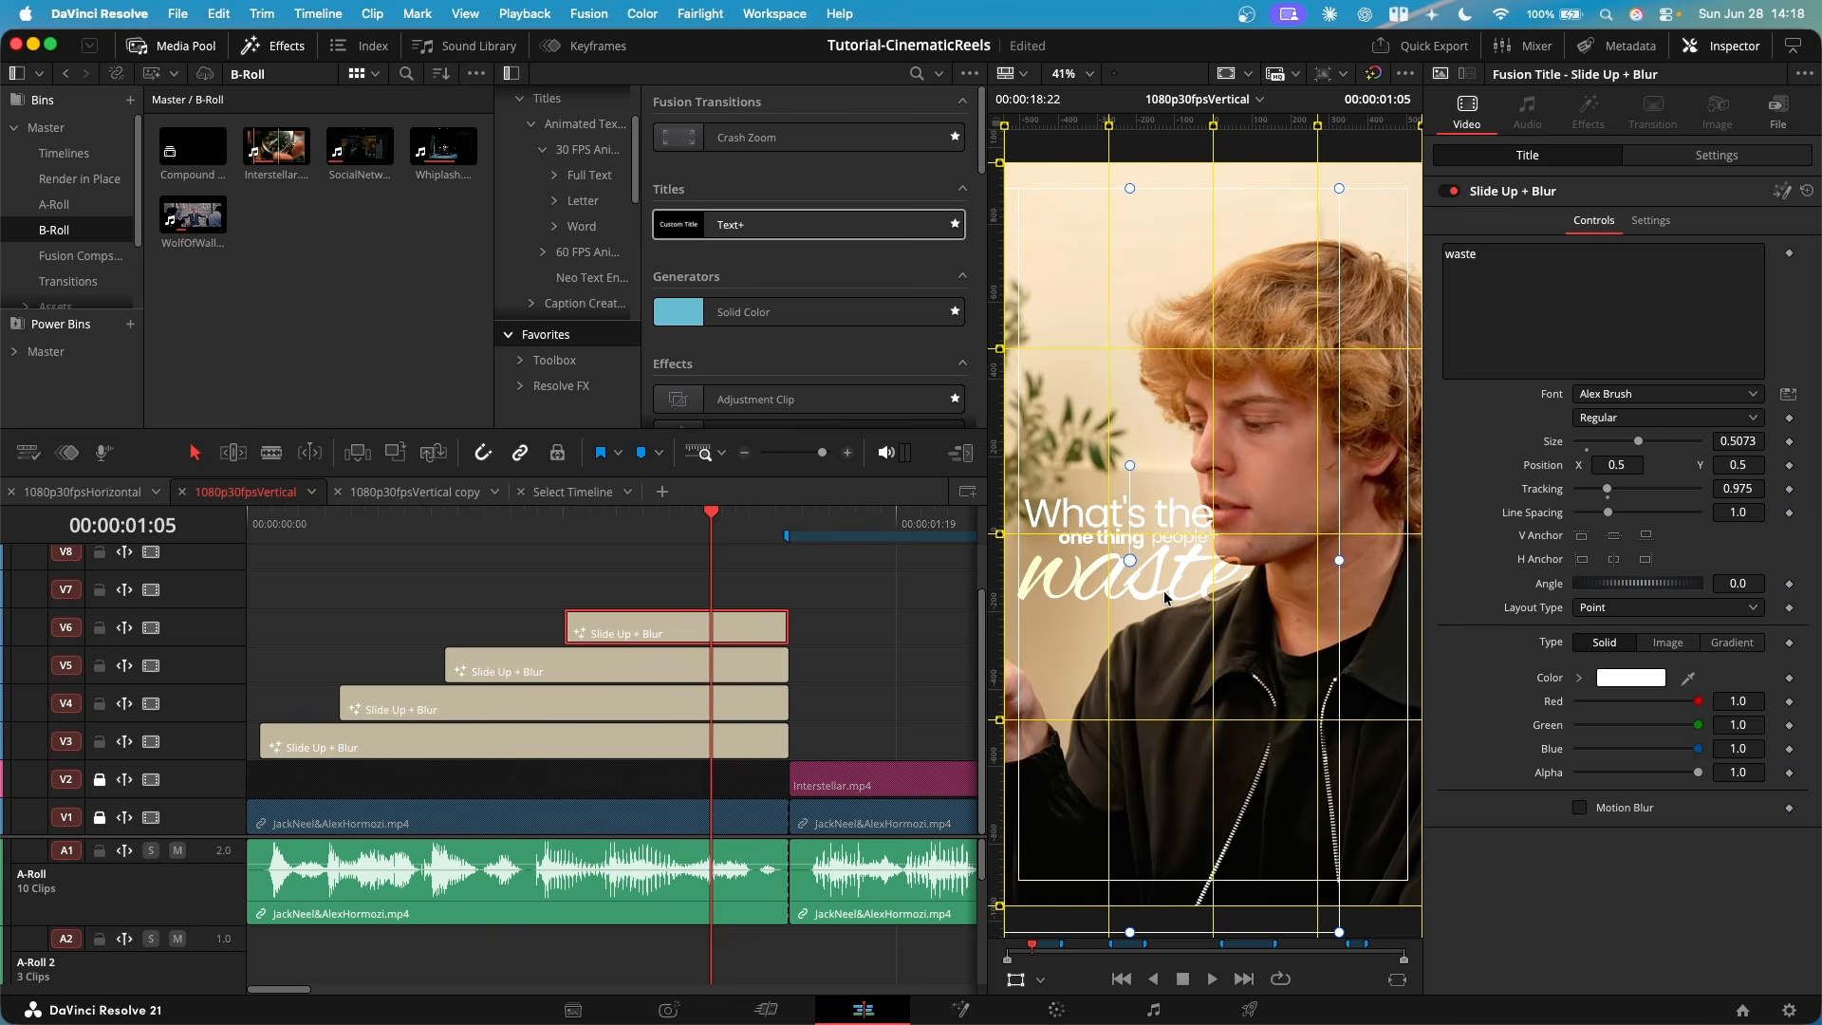
scroll(1056, 541, "up", 5)
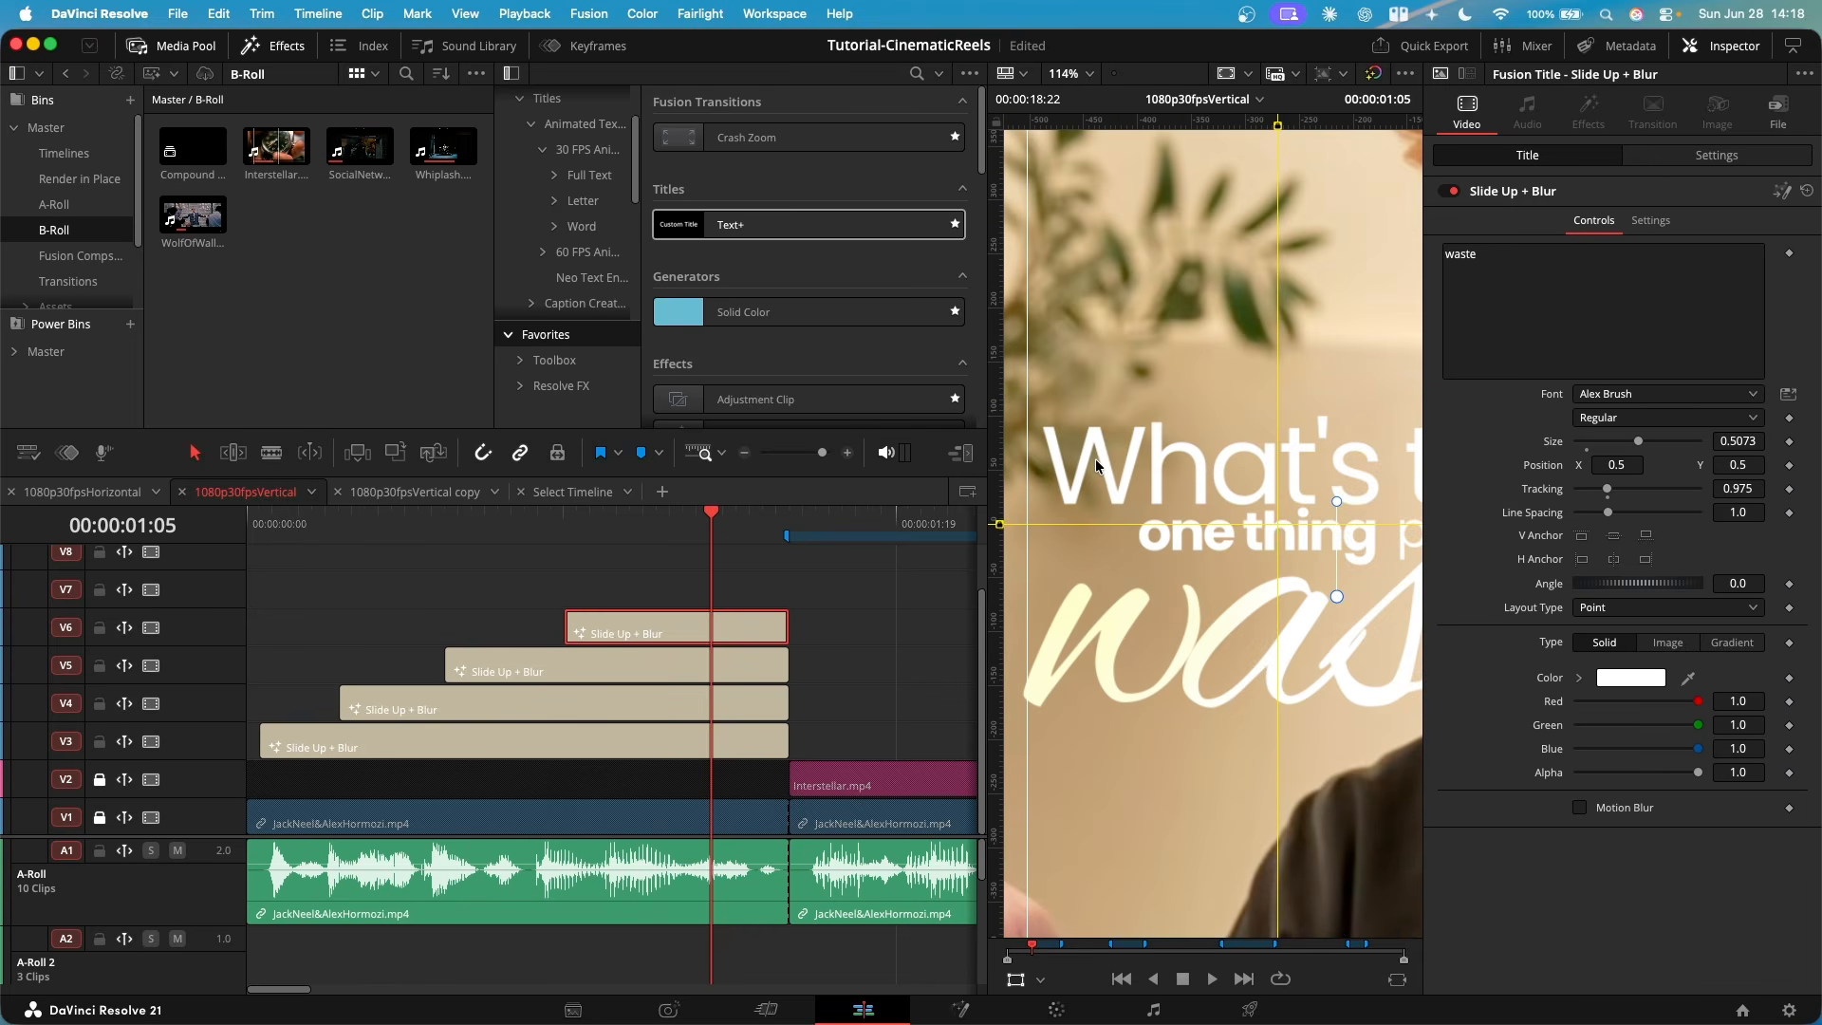
left_click_drag(1267, 660, 1120, 645)
left_click_drag(1331, 670, 1150, 670)
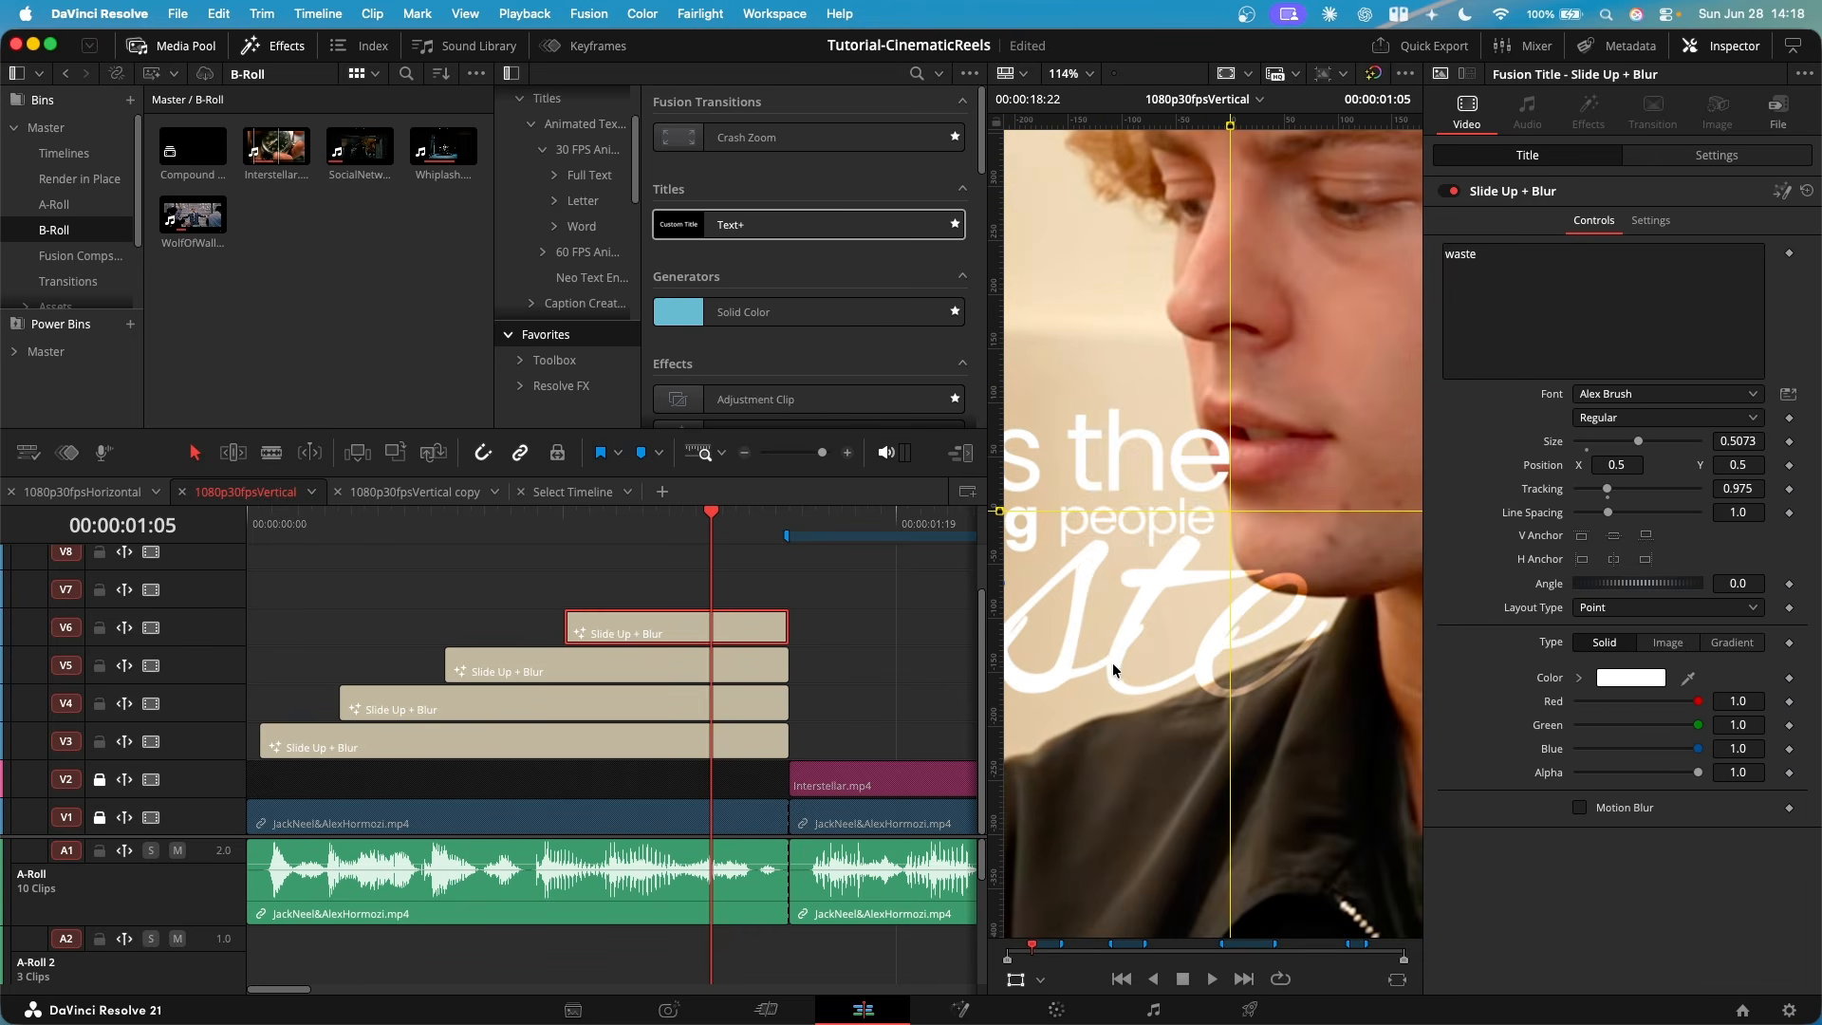
scroll(1113, 664, "down", 5)
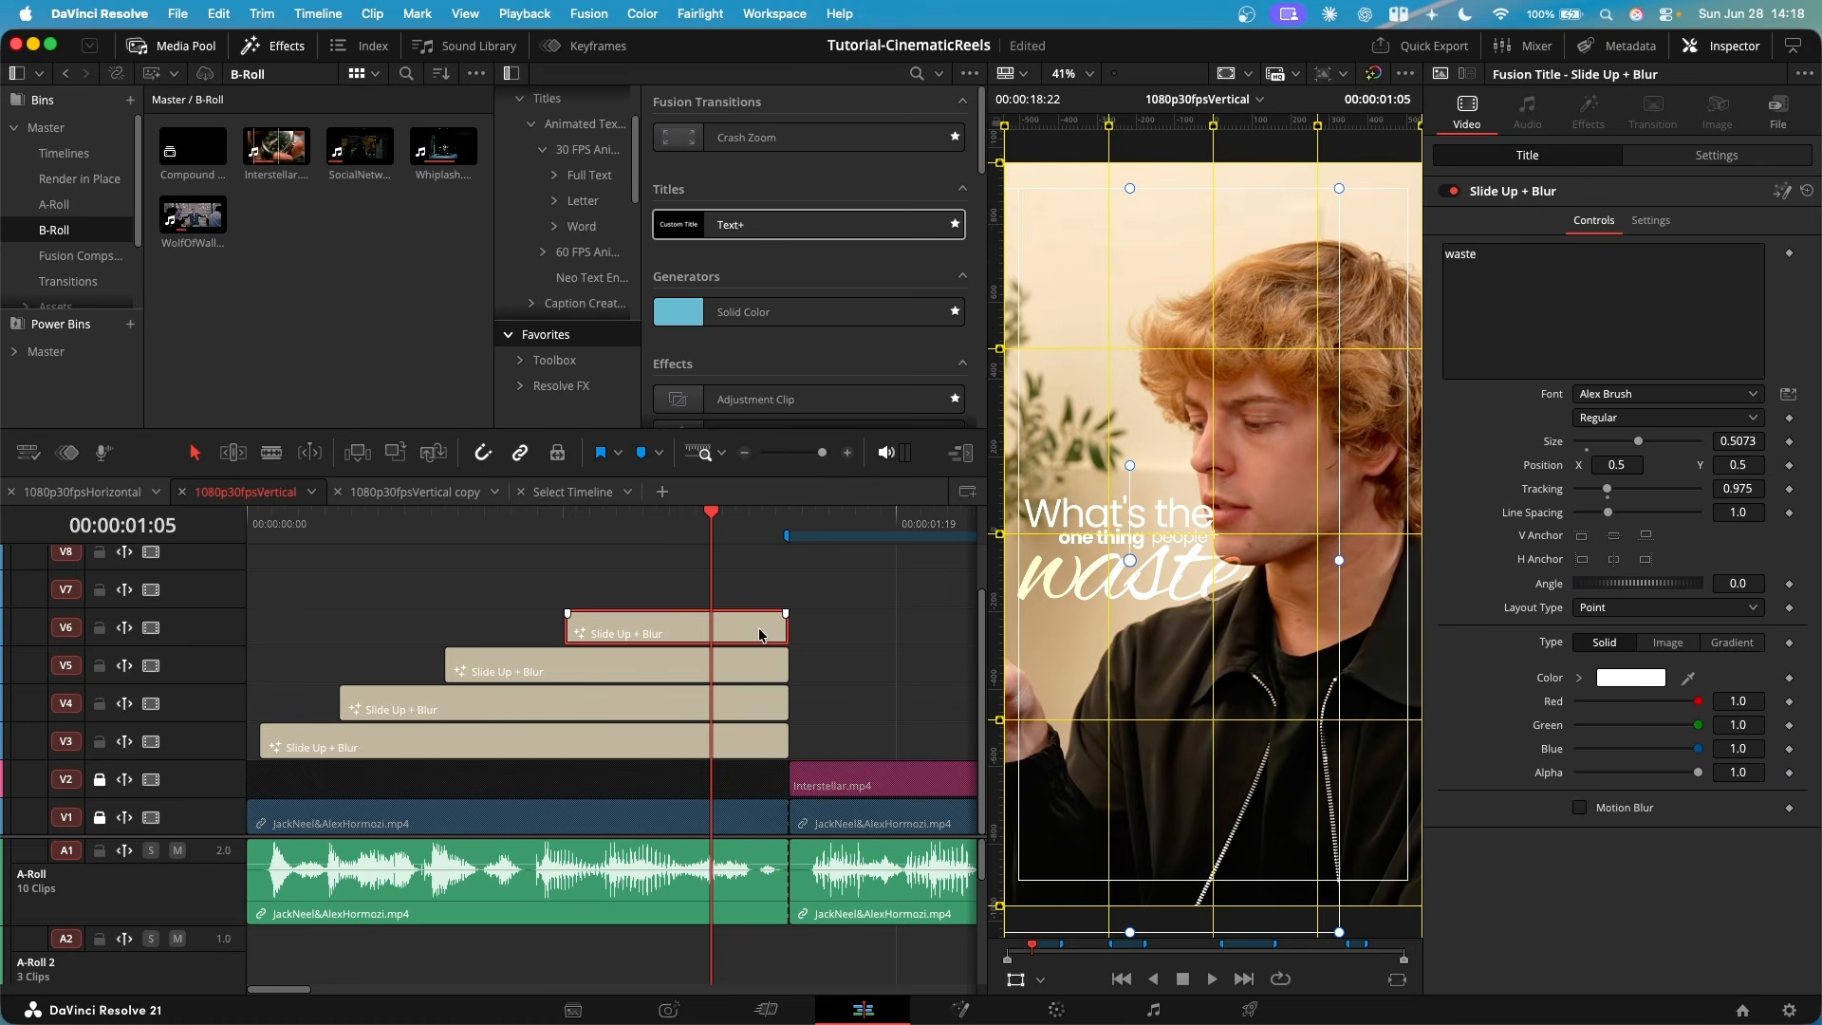
- Review the Composite Mode options of the "waste" title, keep Overlay, and inspect how it blends with the footage
left_click(1730, 158)
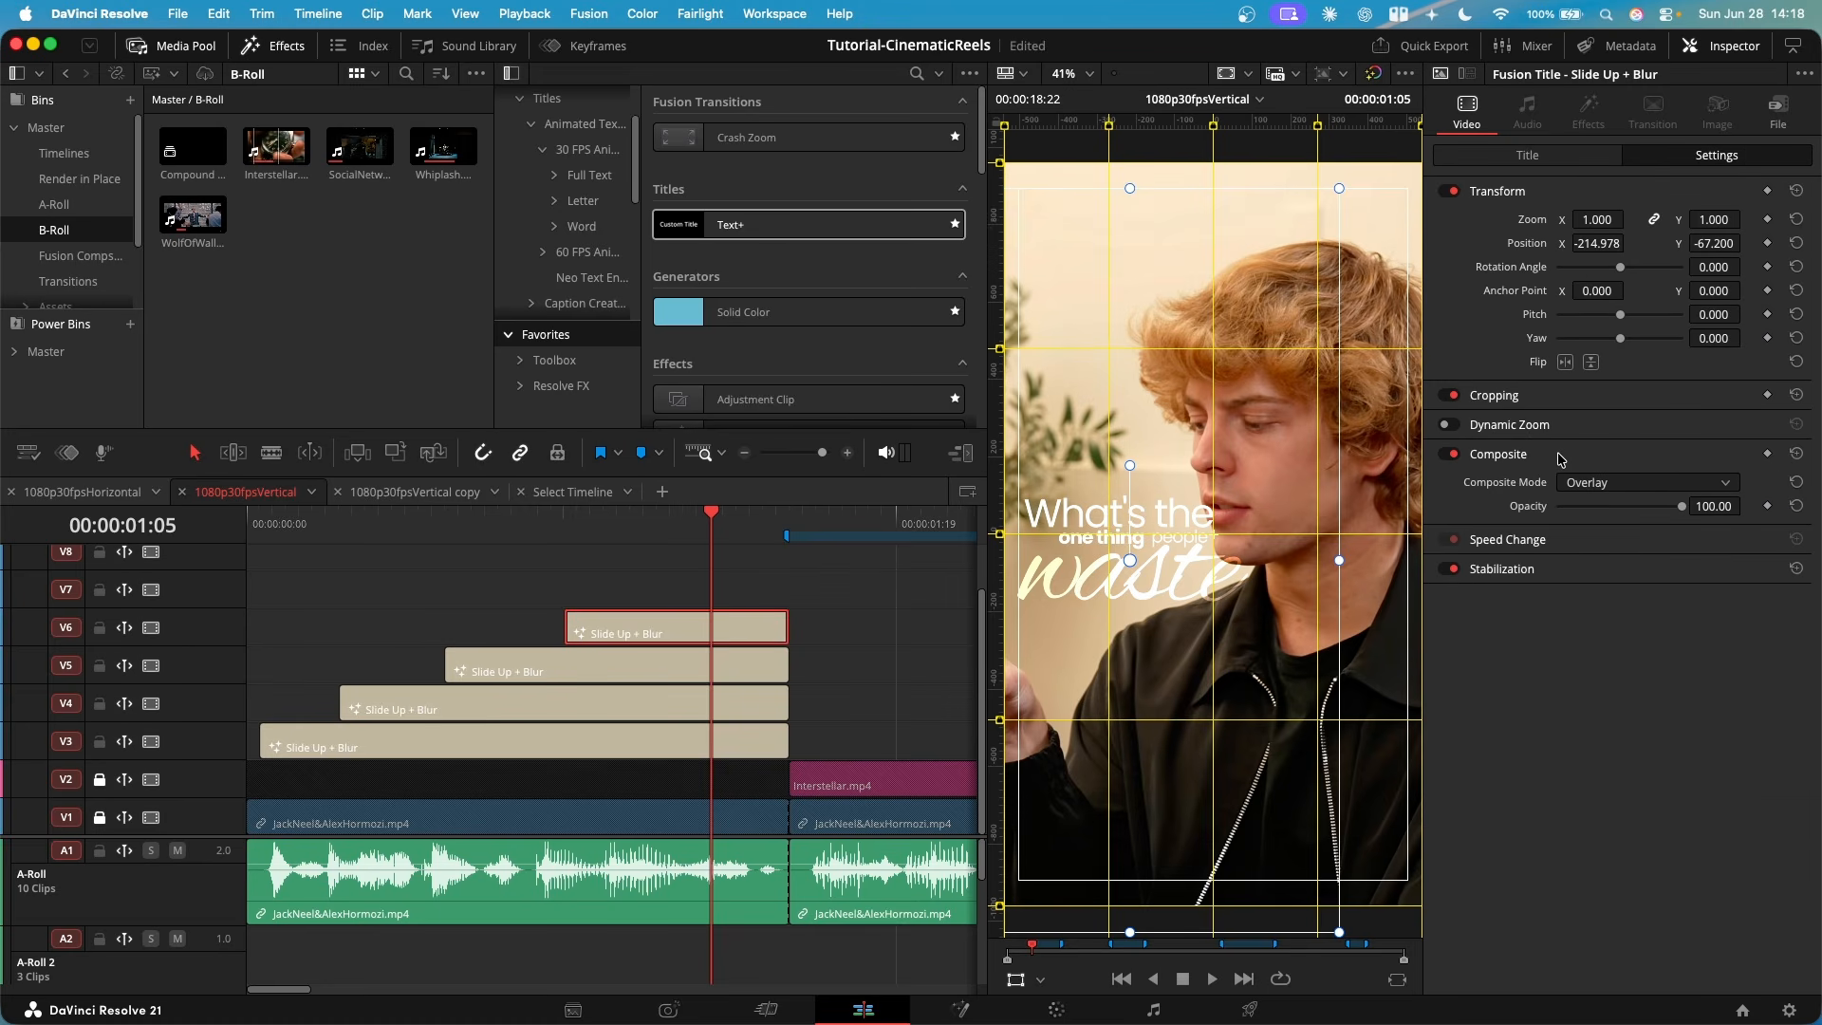
left_click(1611, 486)
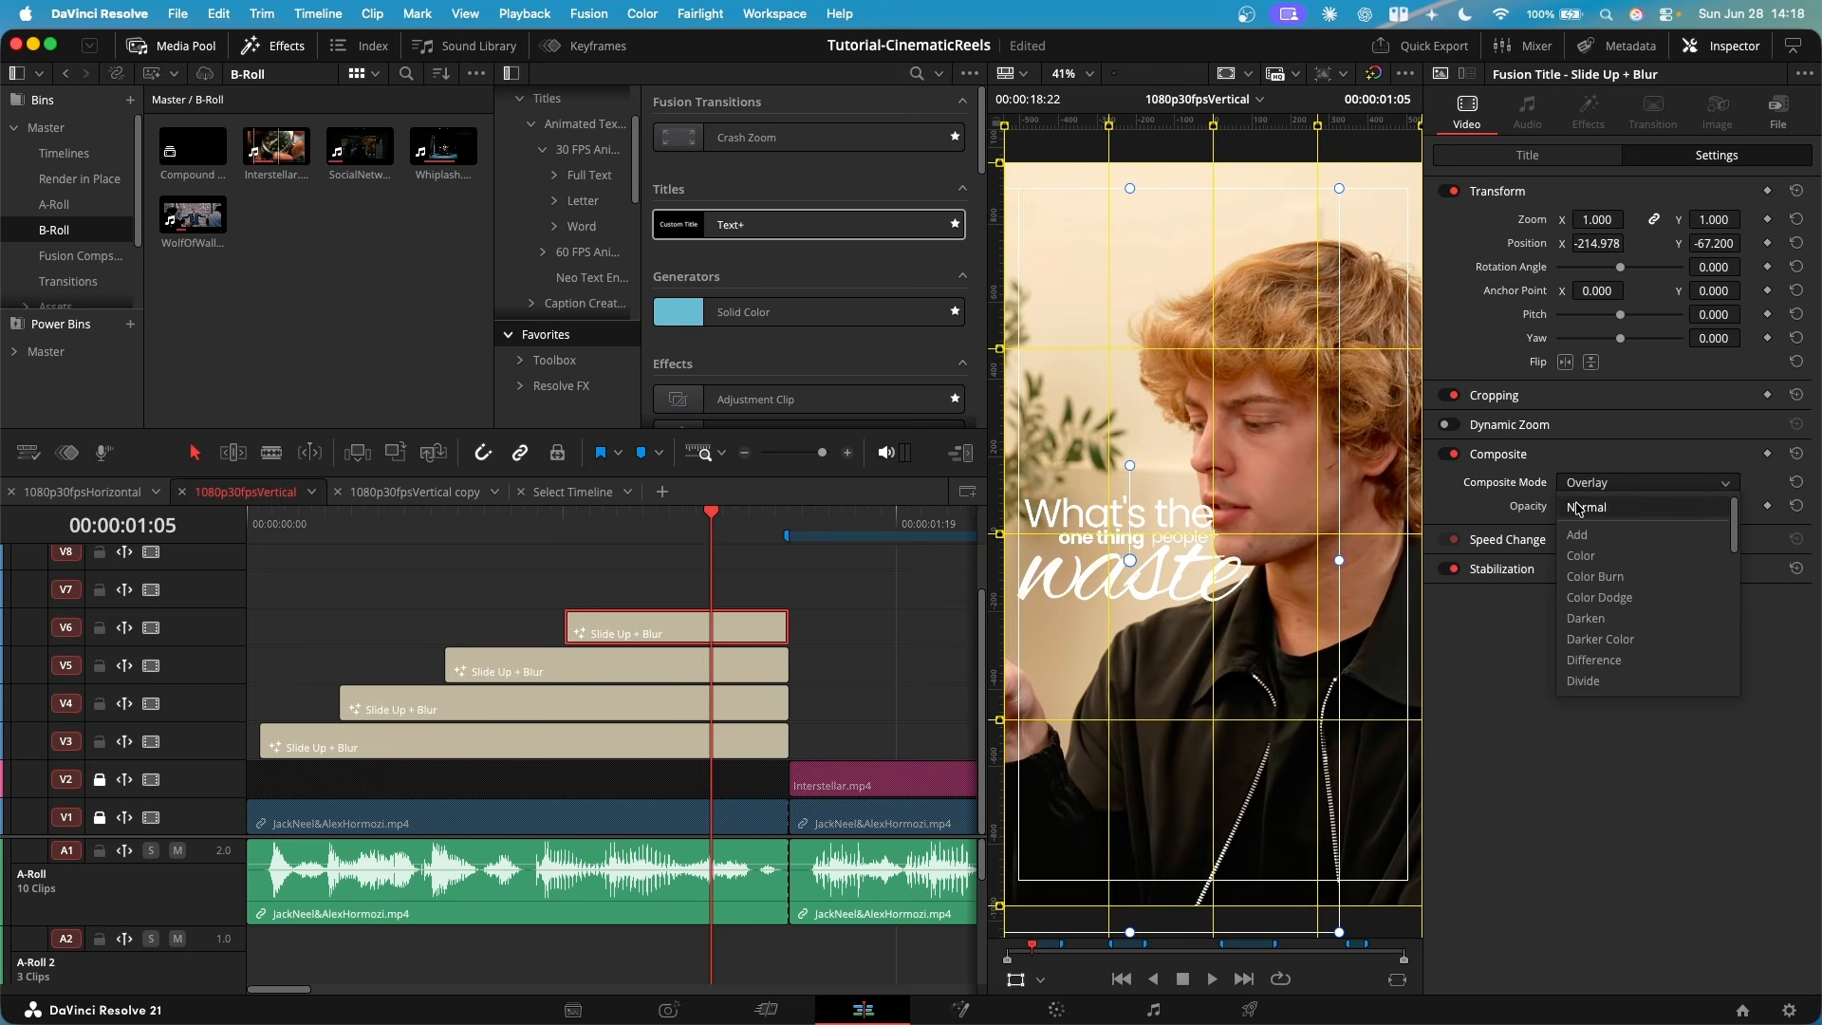
scroll(1594, 551, "down", 10)
scroll(1603, 578, "up", 3)
left_click(1601, 596)
scroll(1300, 587, "up", 5)
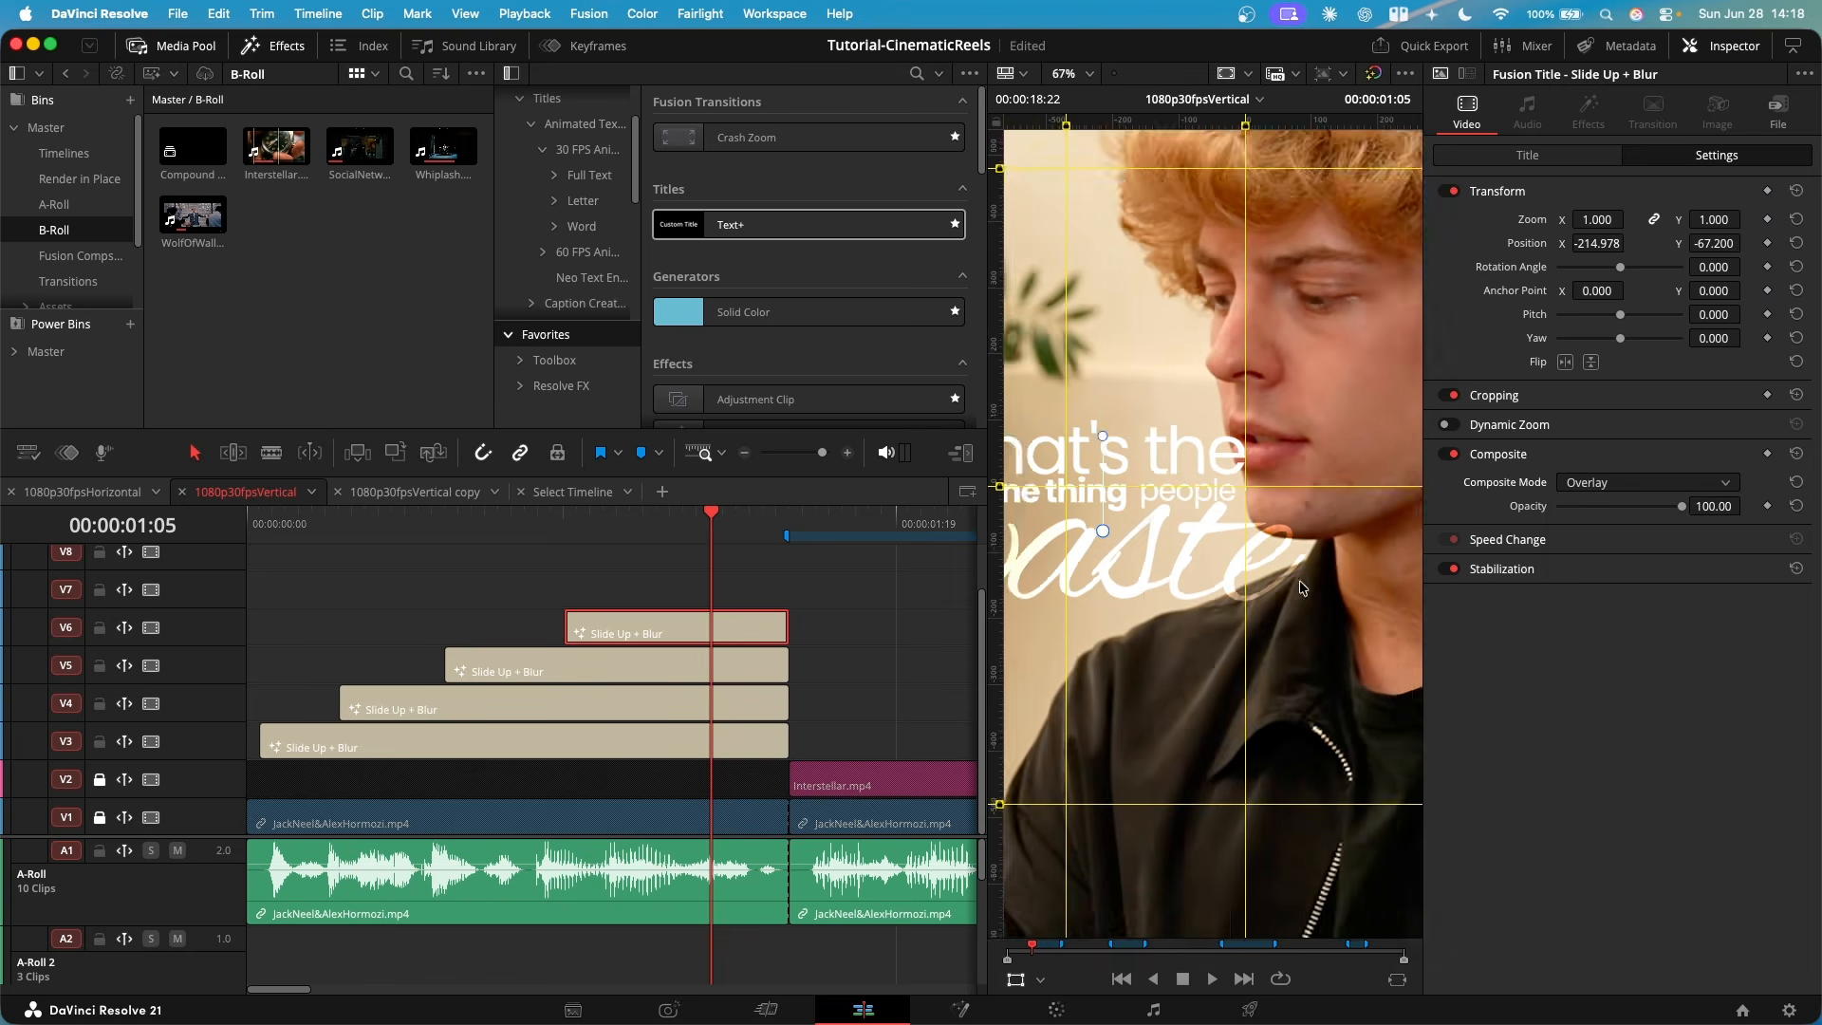
scroll(1300, 588, "up", 2)
scroll(1141, 583, "down", 7)
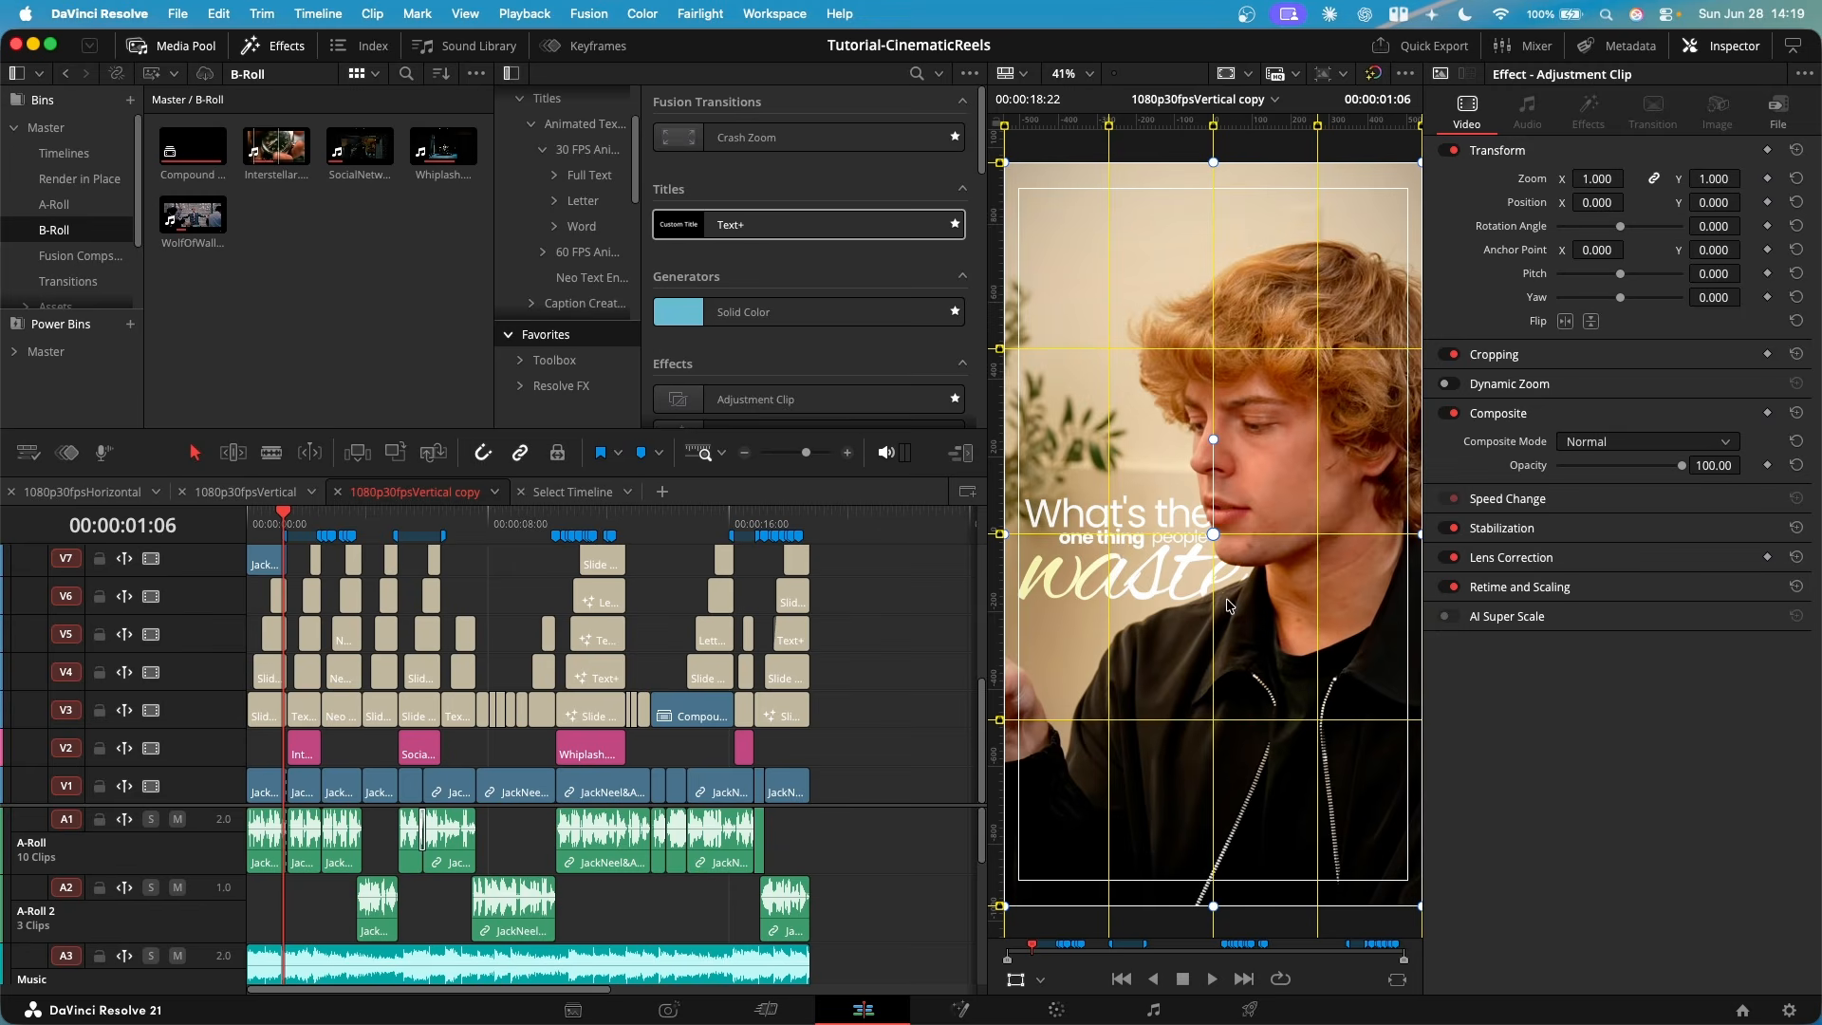
- Inspect up close how the opening titles sit behind the speaker's face in the 1080p30fpsVertical copy timeline
scroll(1203, 551, "up", 8)
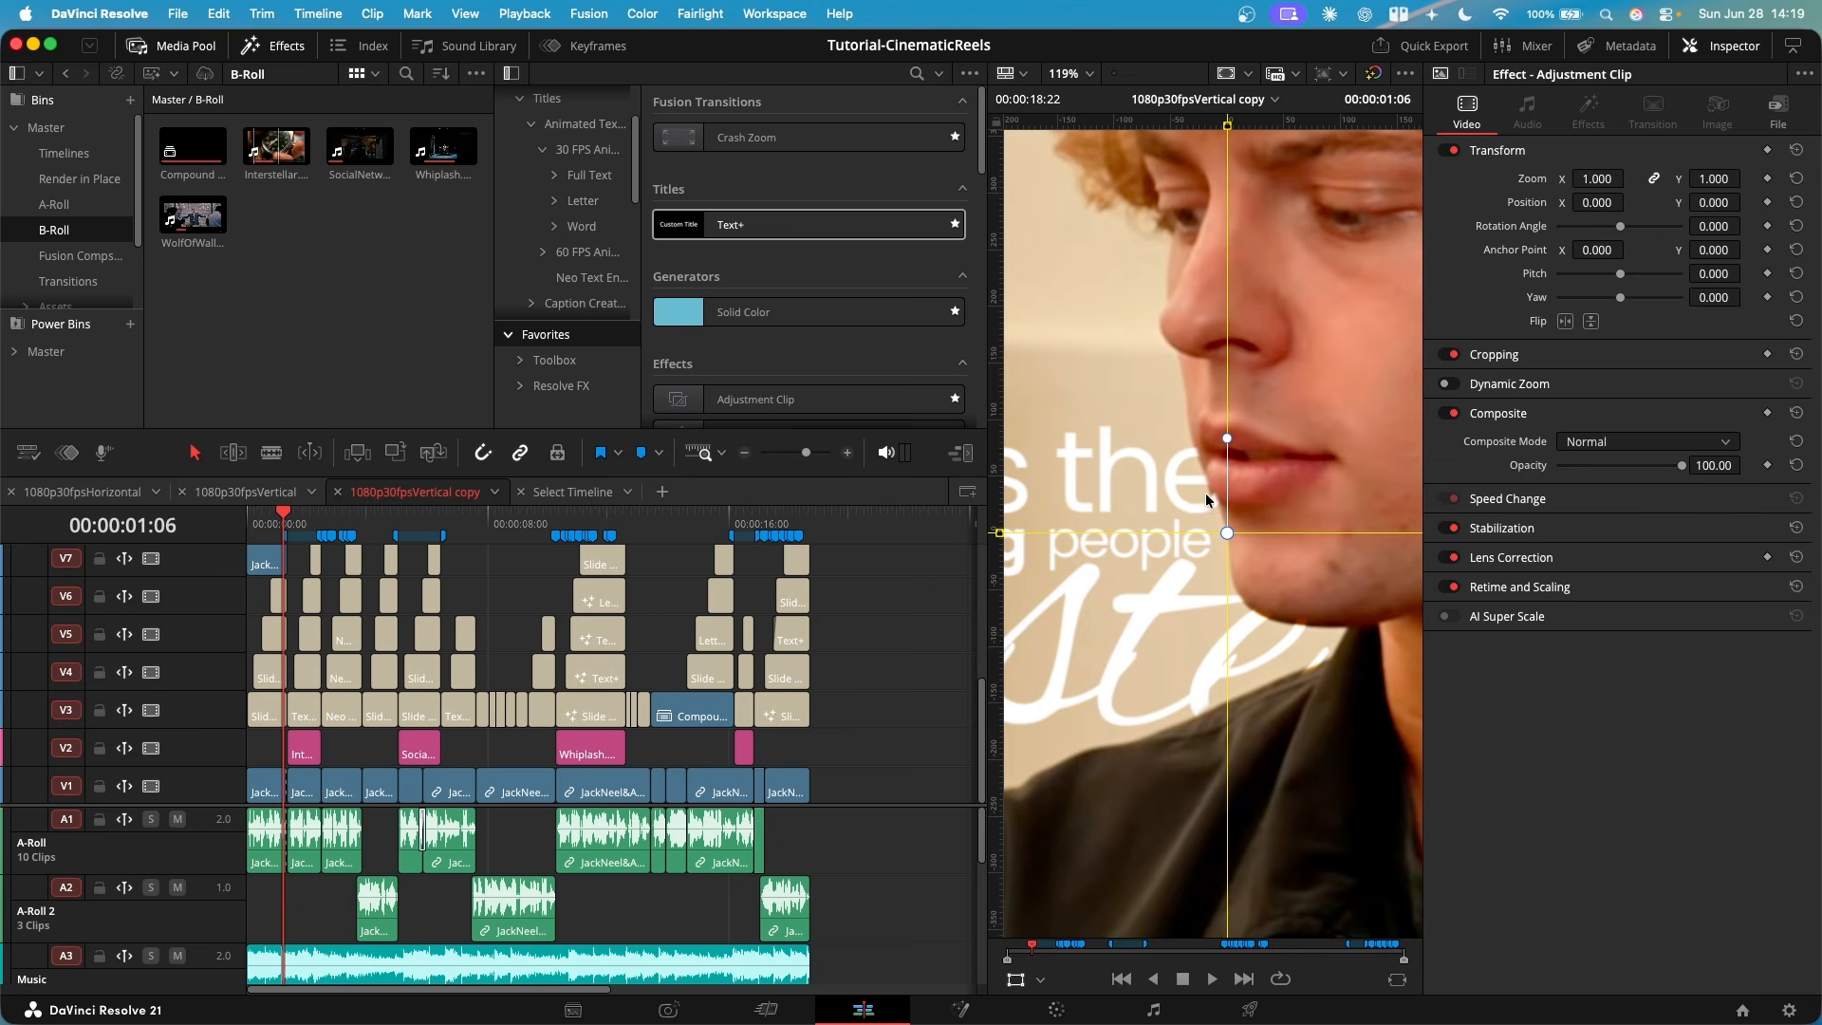
scroll(1199, 465, "down", 3)
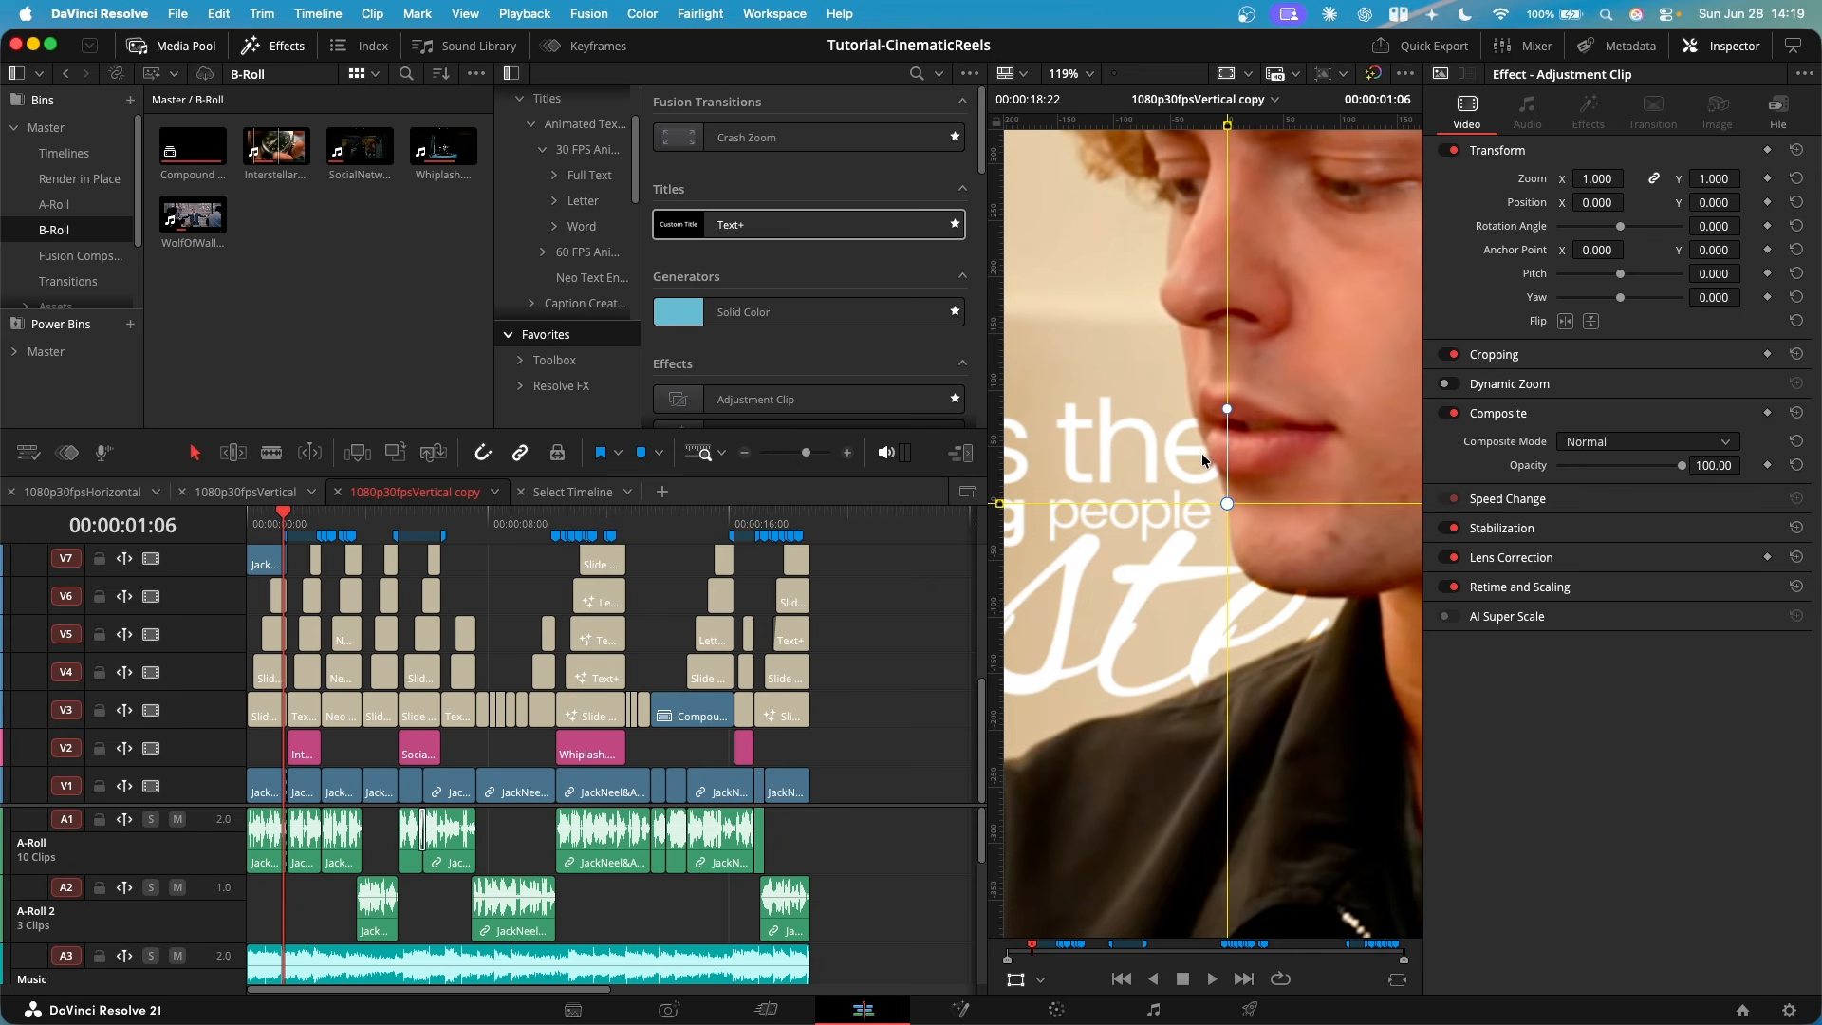
scroll(1292, 651, "down", 3)
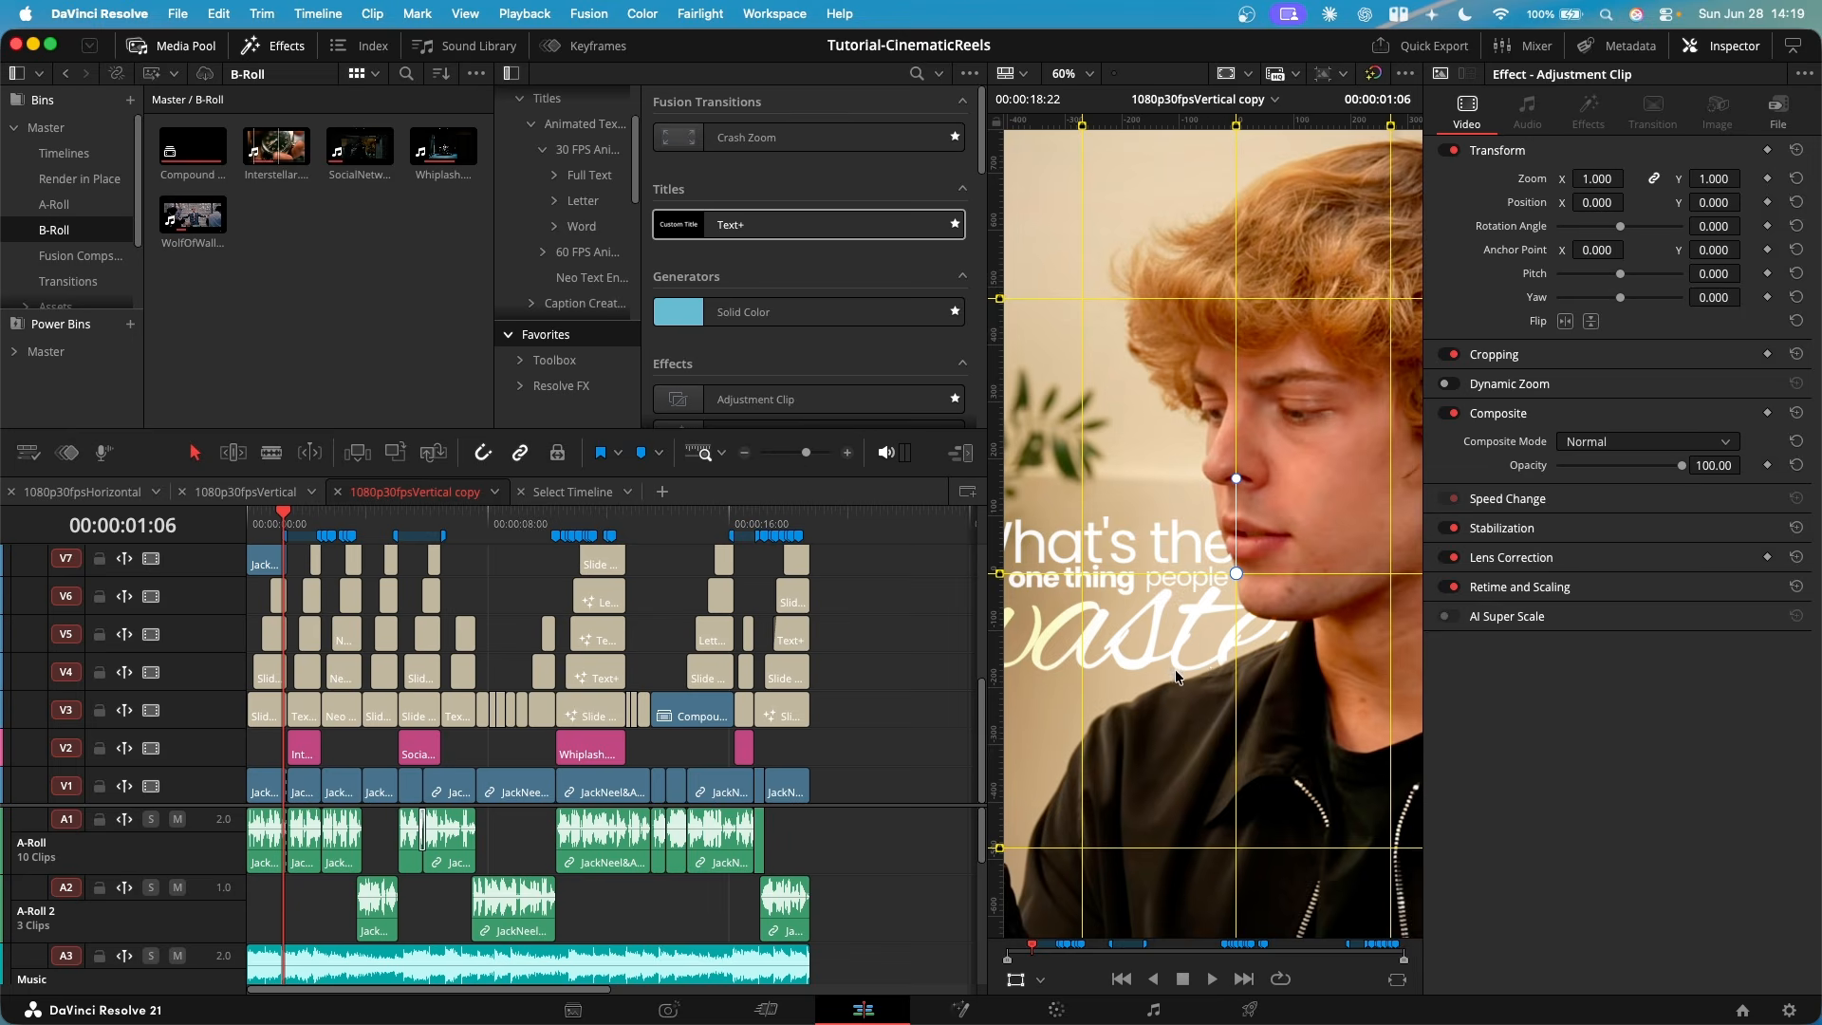
scroll(1228, 652, "down", 2)
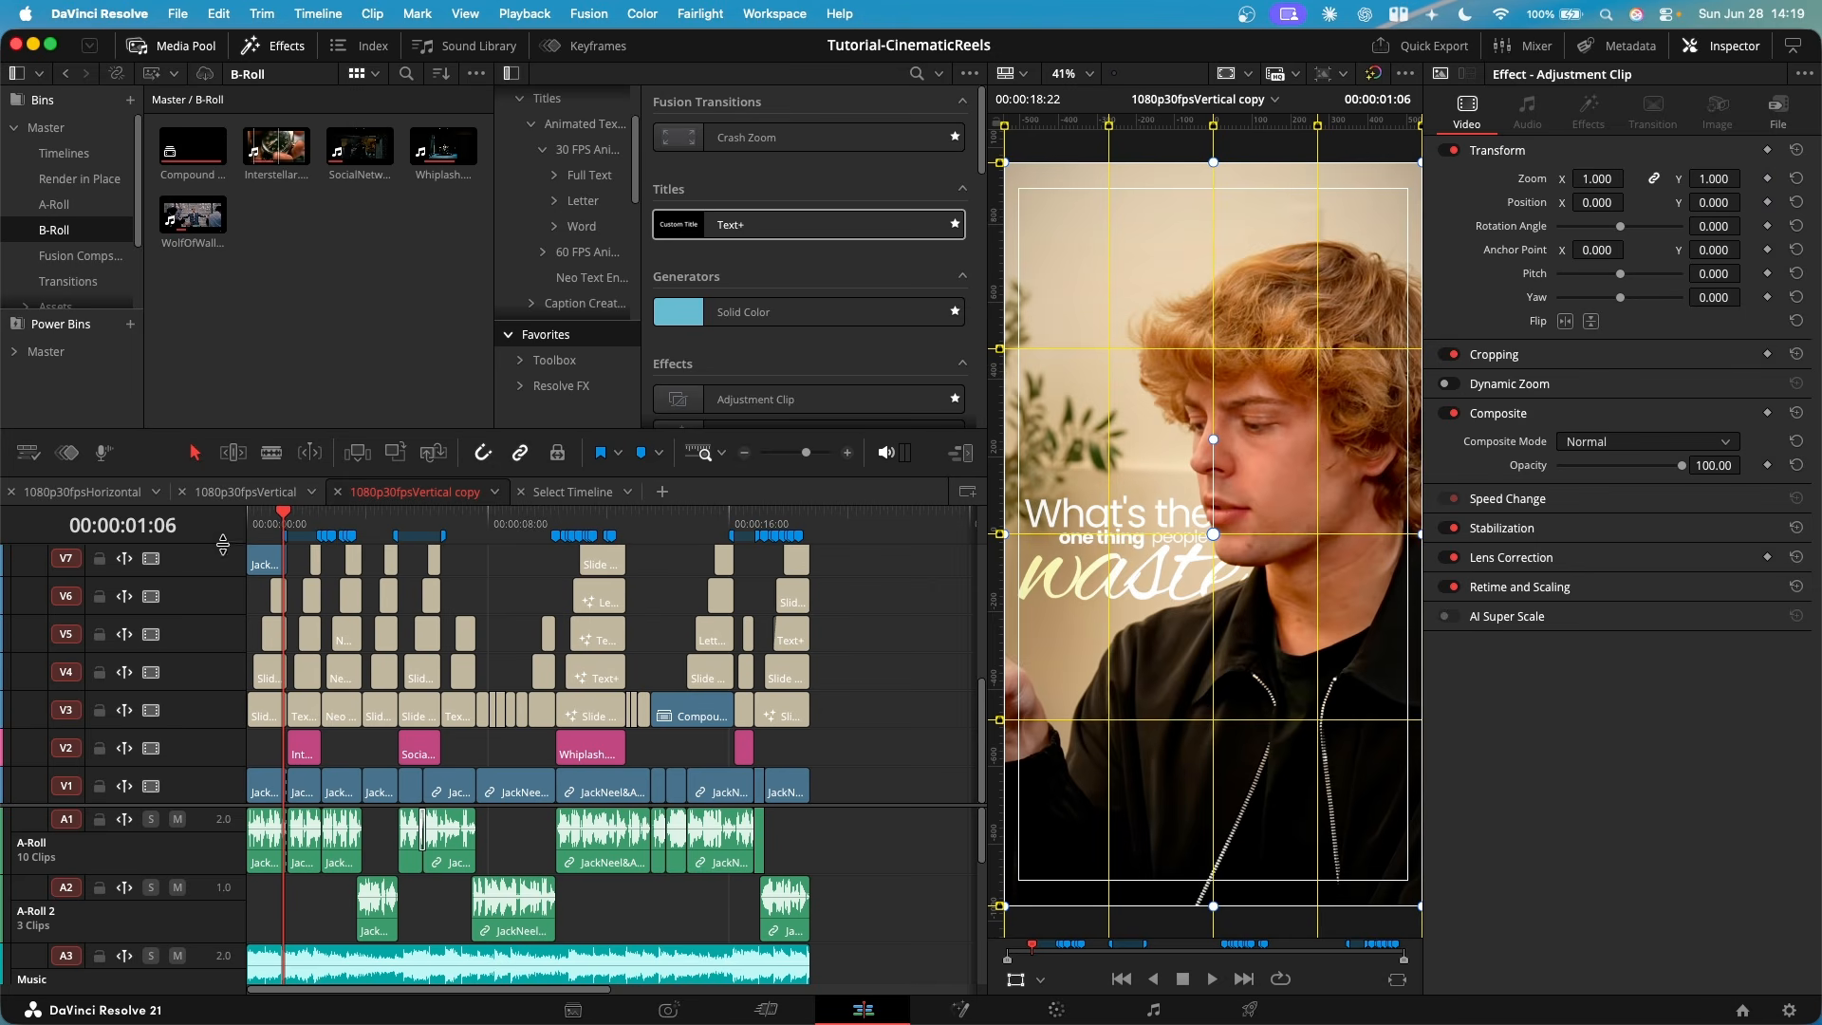
- Return to the 1080p30fpsVertical timeline, unlock V1, and duplicate its first clip onto V7 above the titles
left_click(239, 492)
left_click(98, 818)
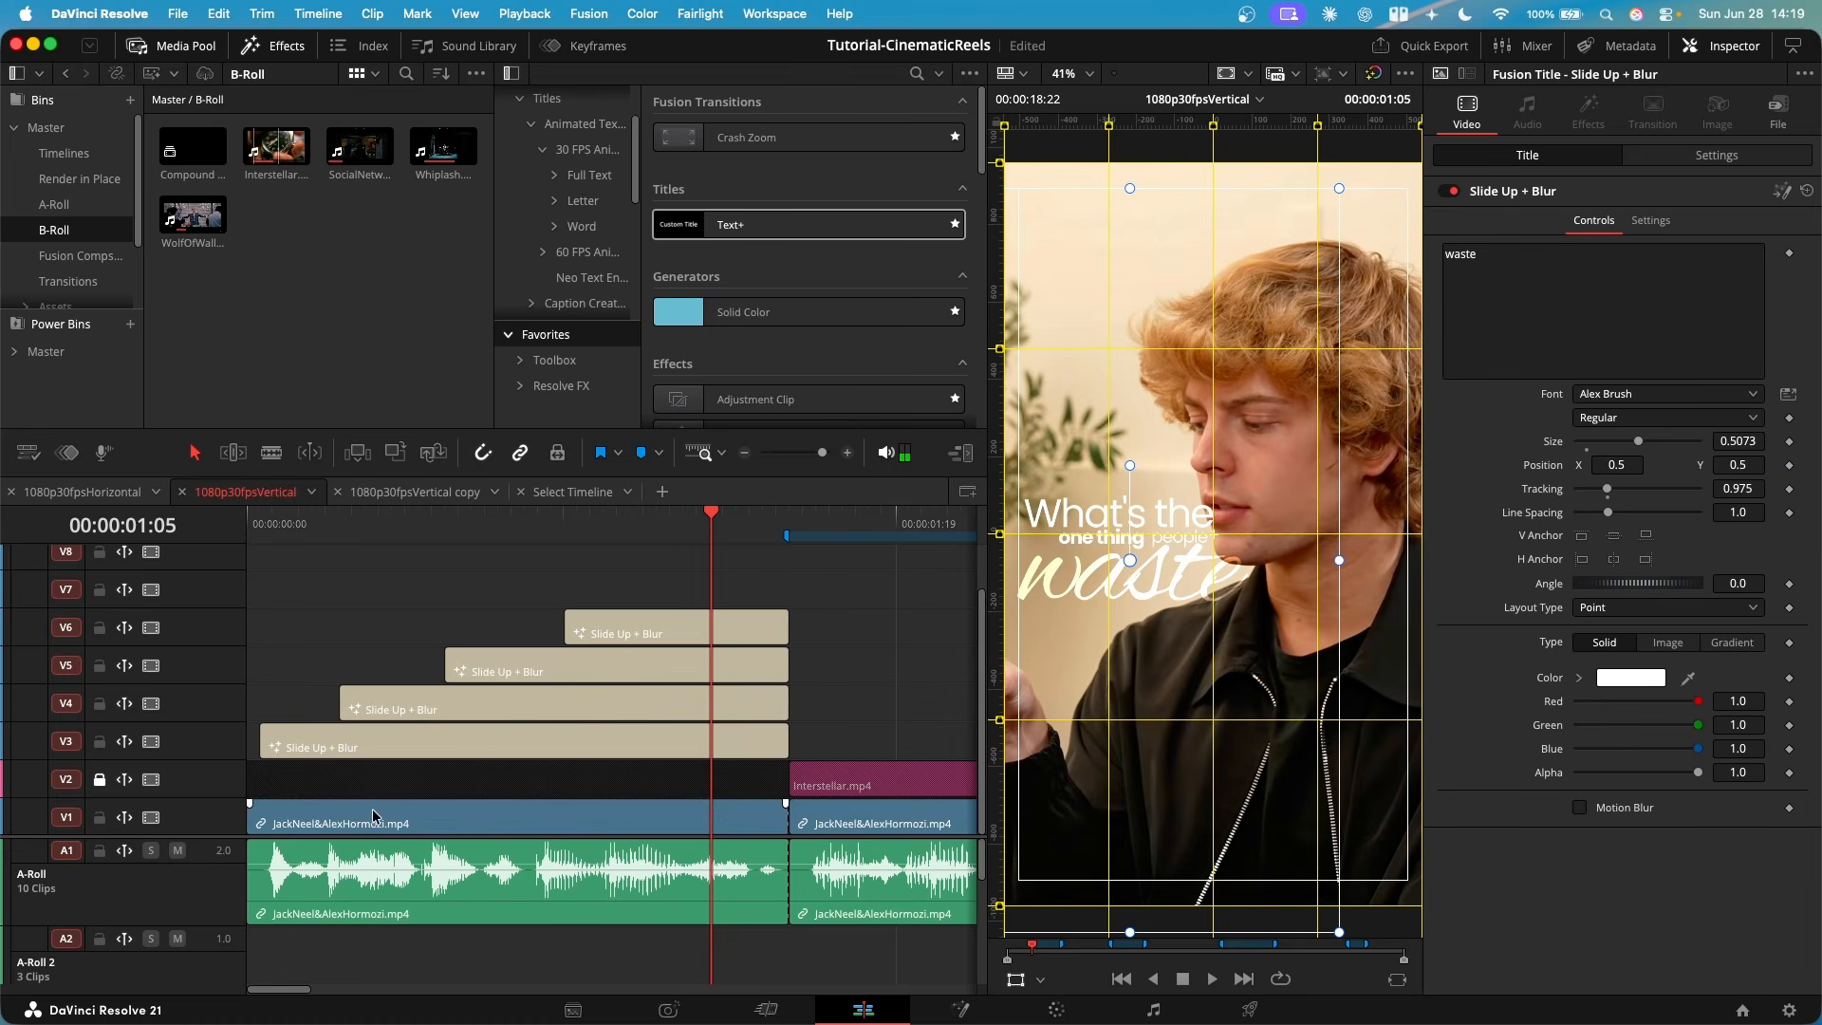
scroll(359, 831, "down", 2)
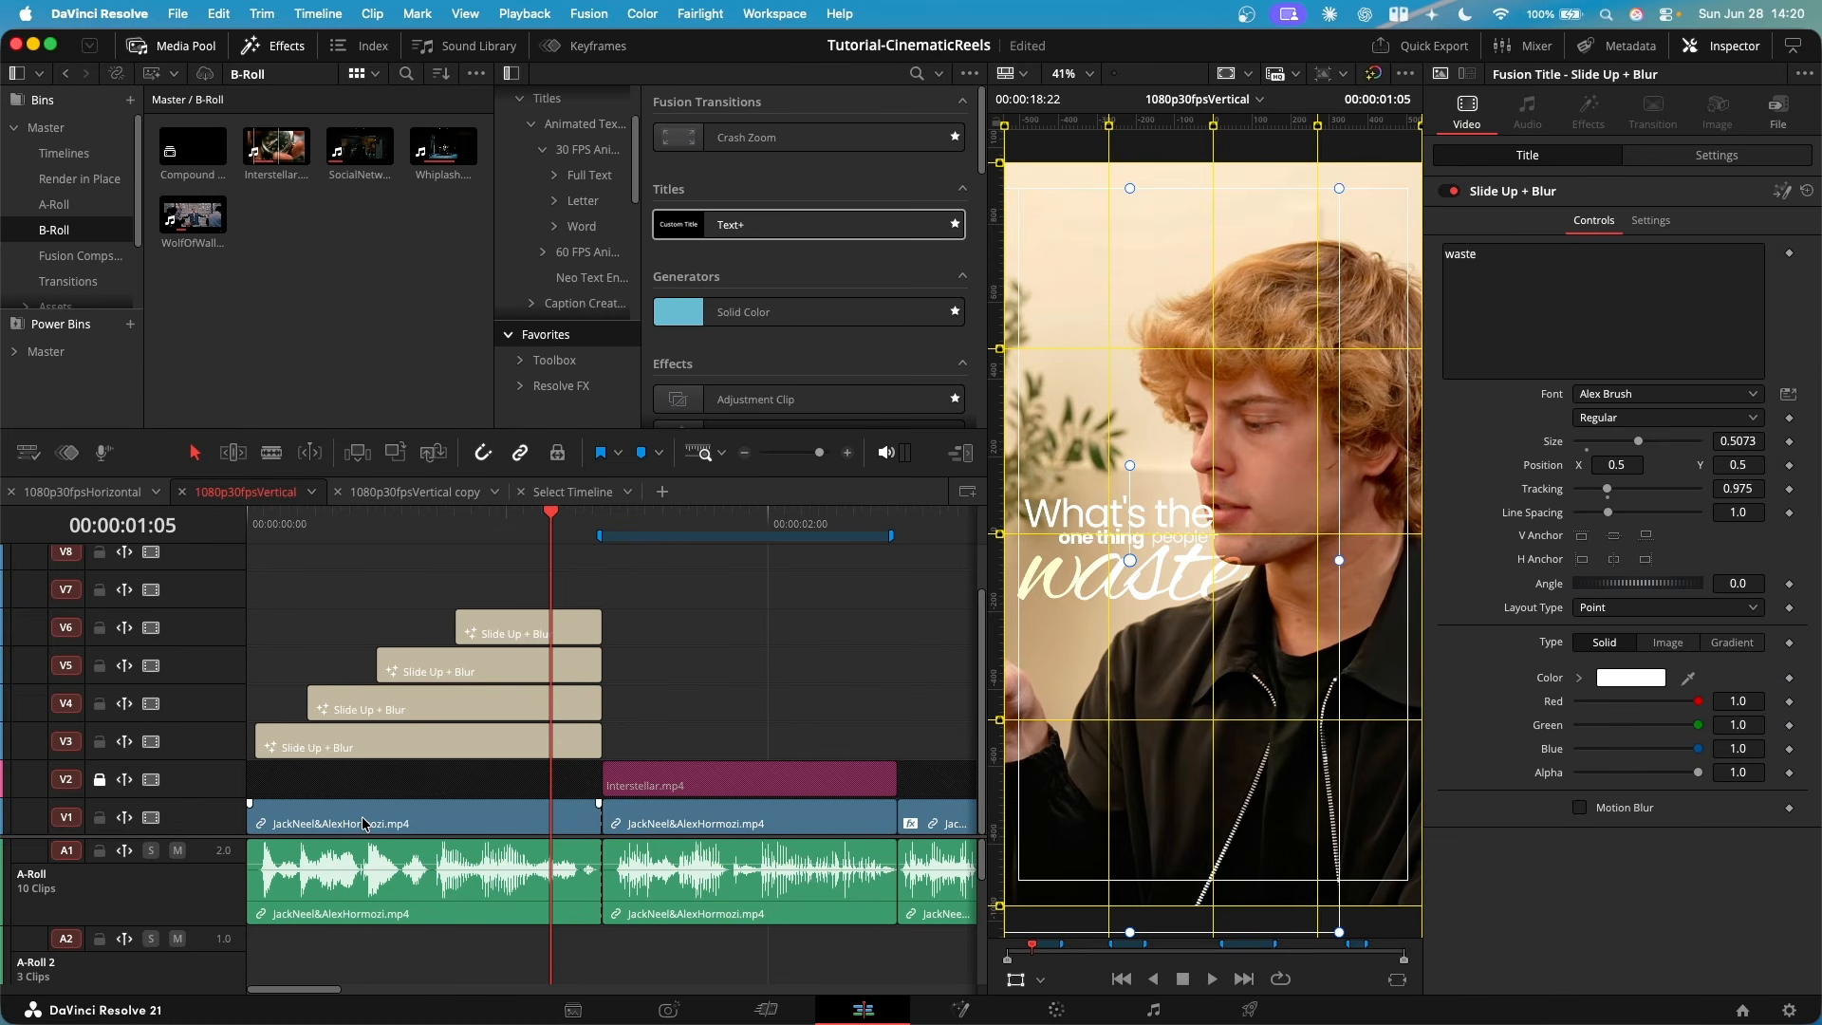
left_click_drag(396, 824, 415, 604)
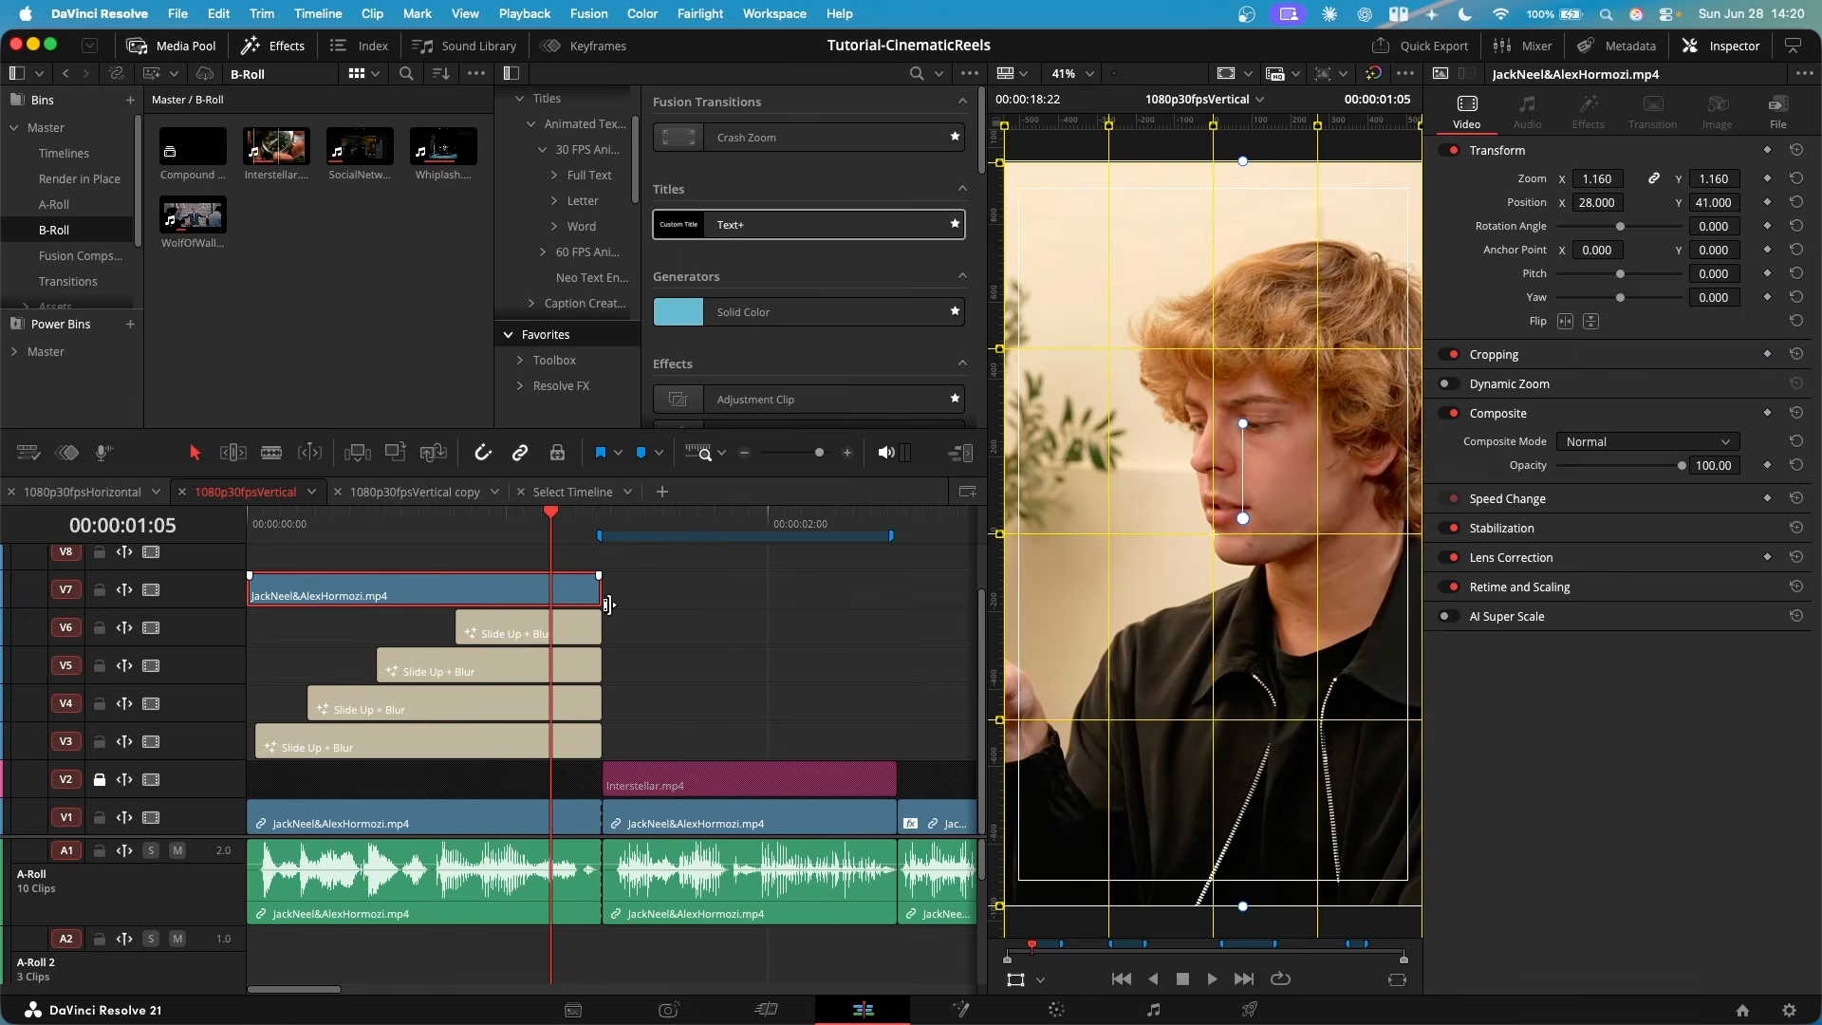
- Switch to the Color page and add a curve power window to node 01 of the duplicated V7 clip
left_click(1060, 1008)
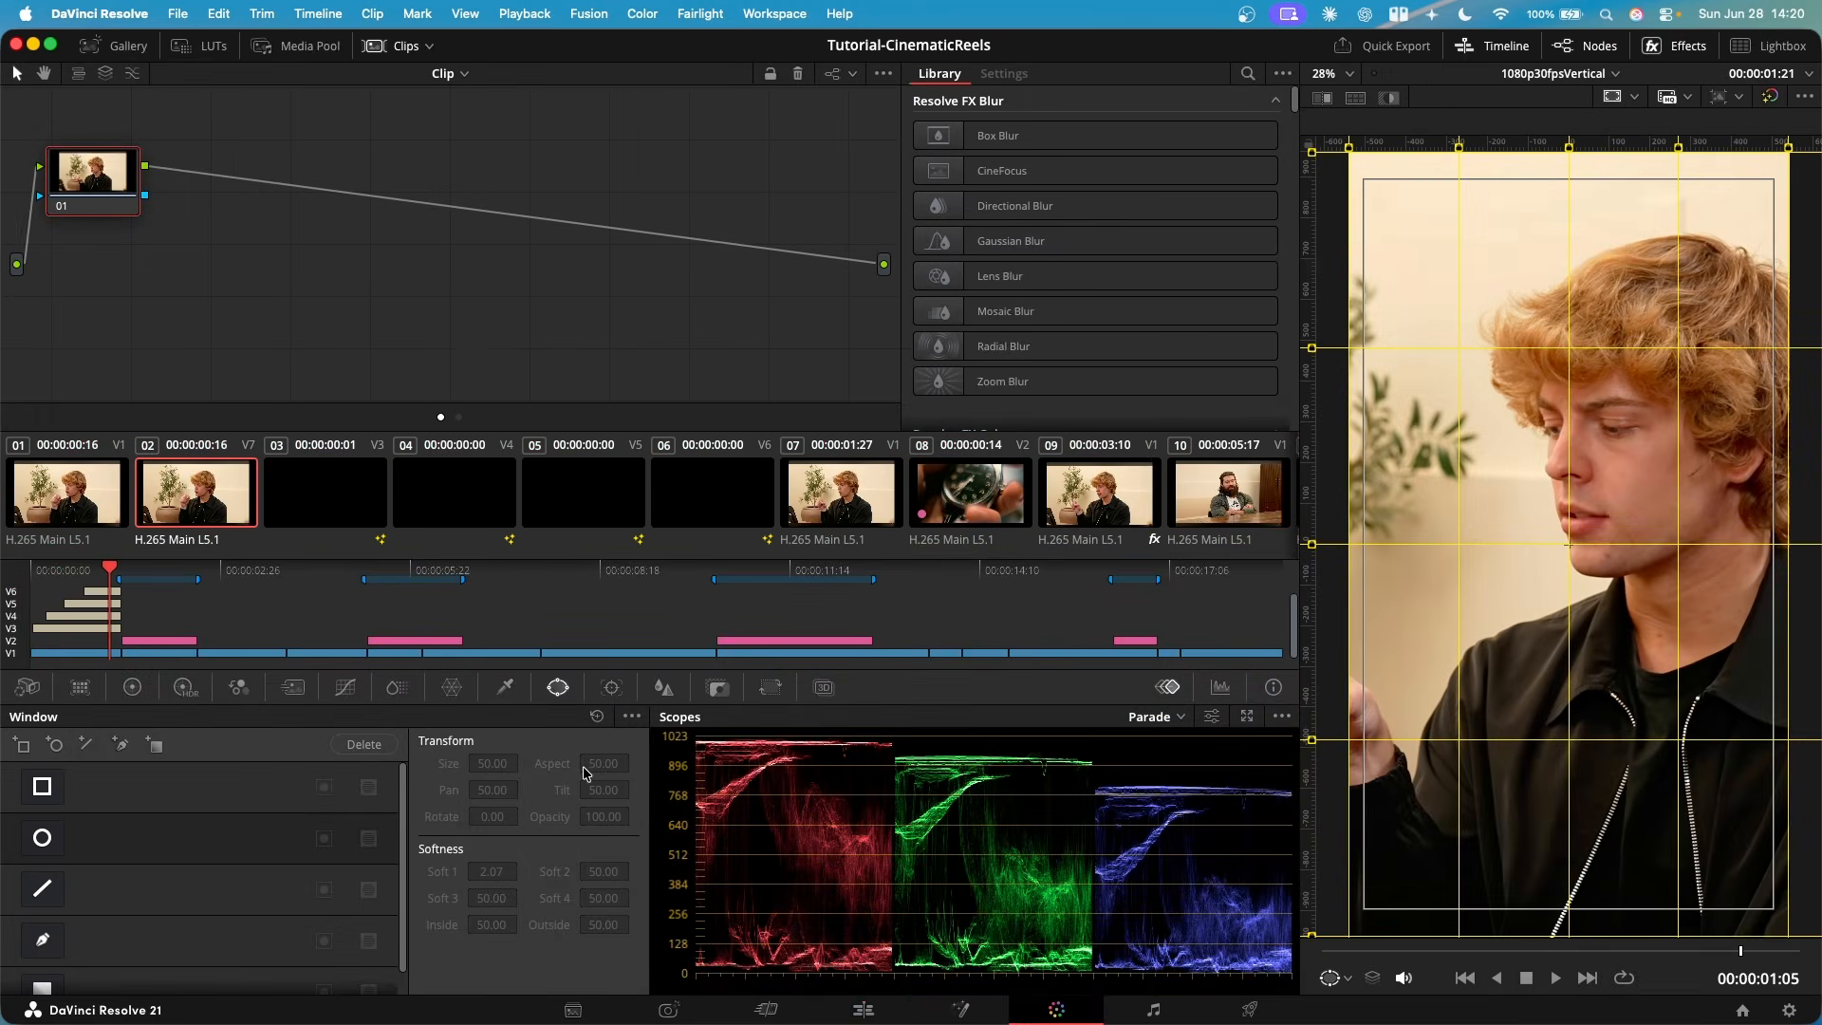
left_click_drag(88, 194, 173, 199)
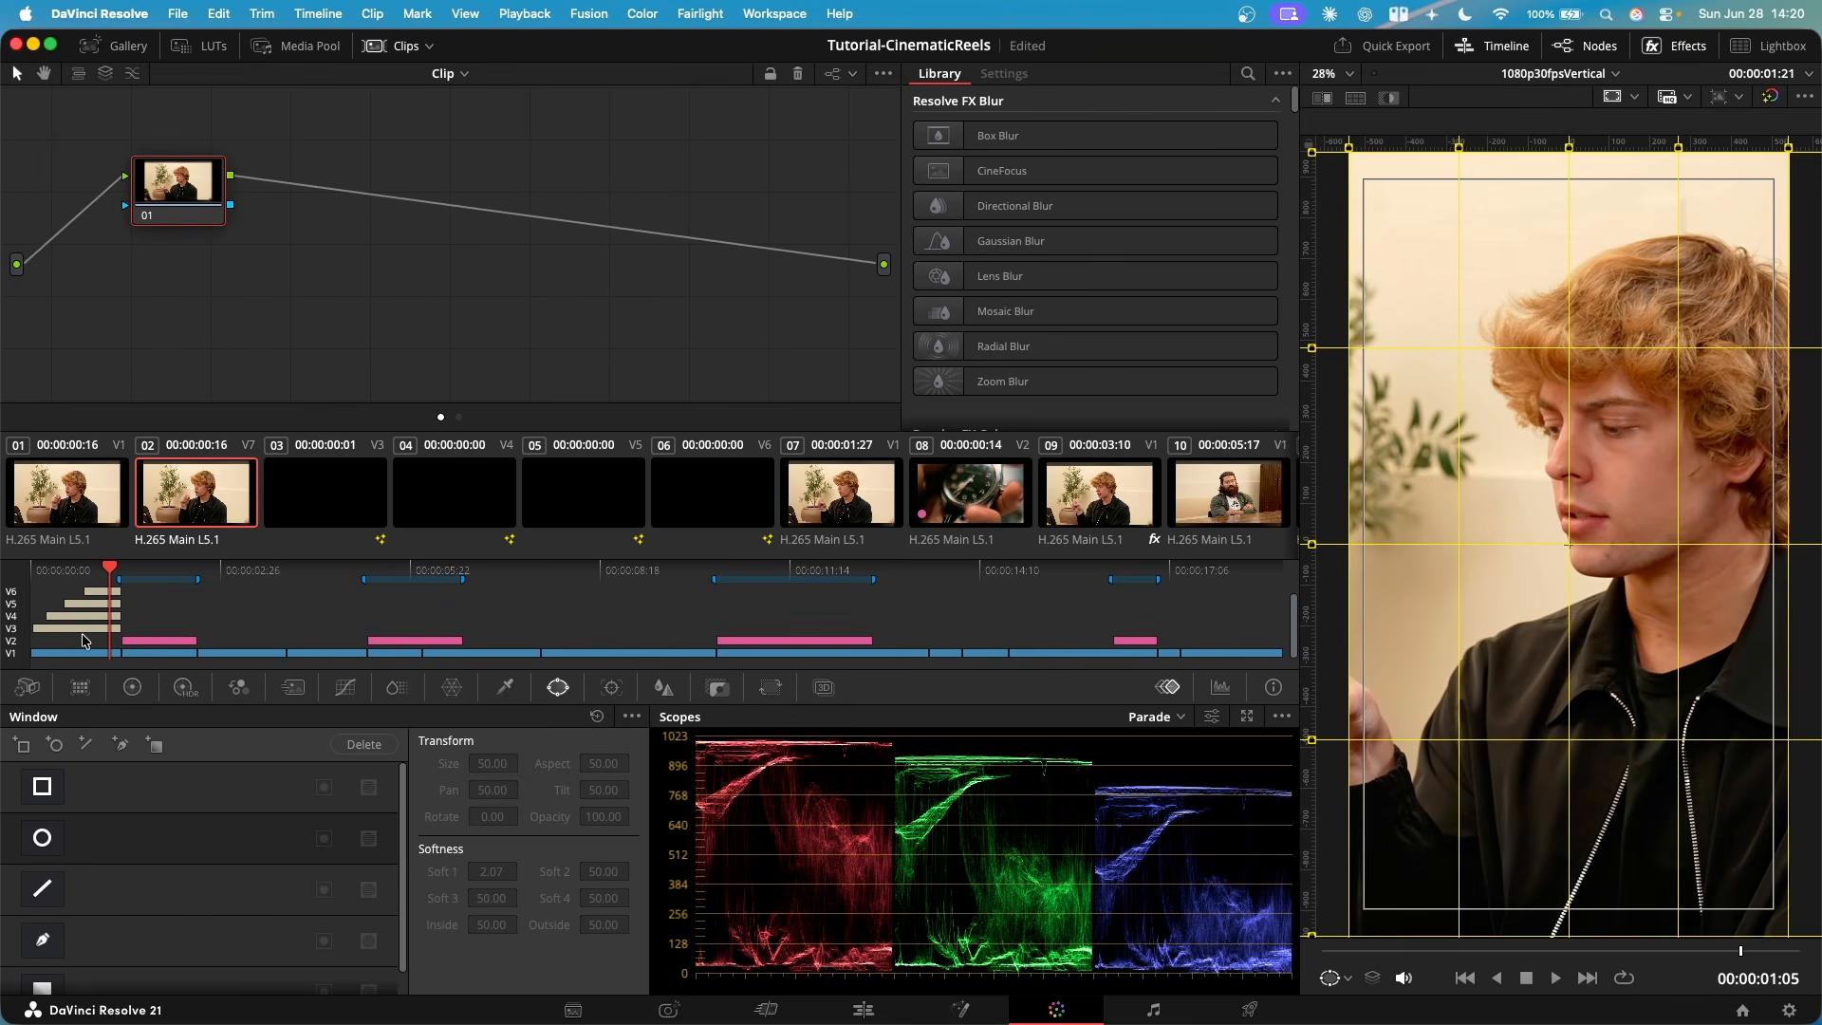
scroll(82, 634, "up", 3)
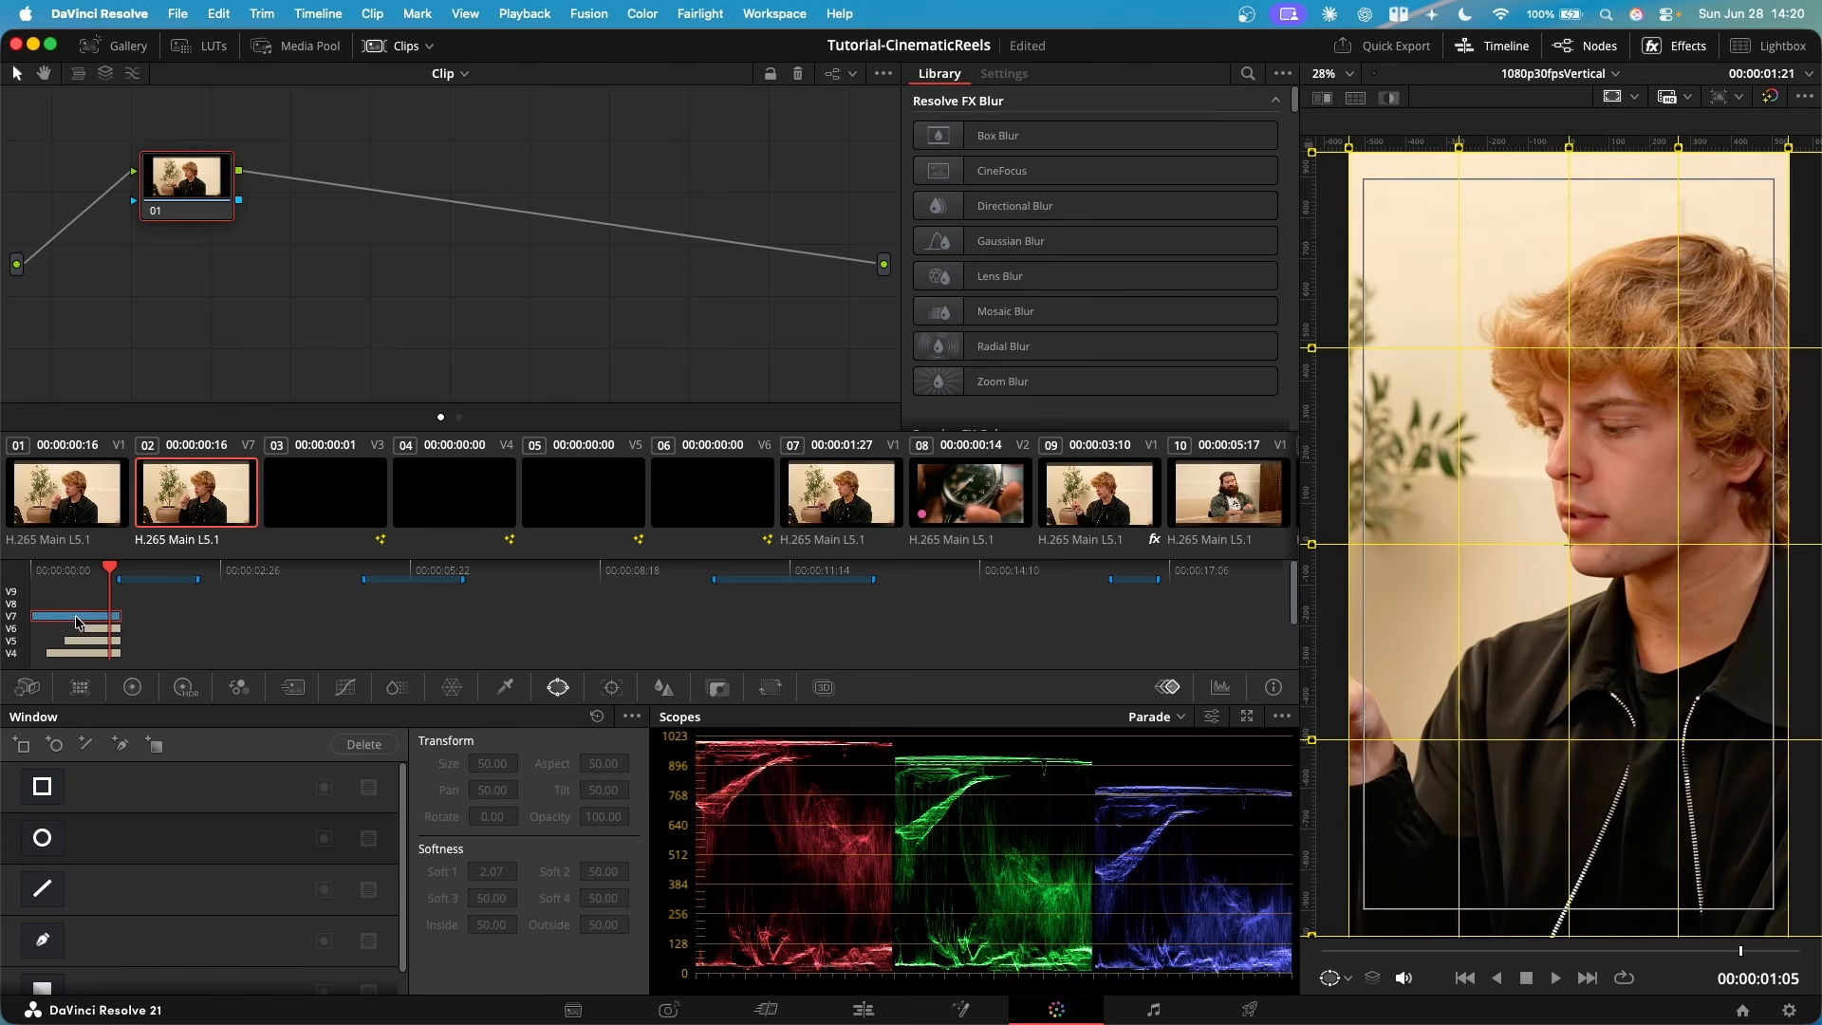
left_click(132, 687)
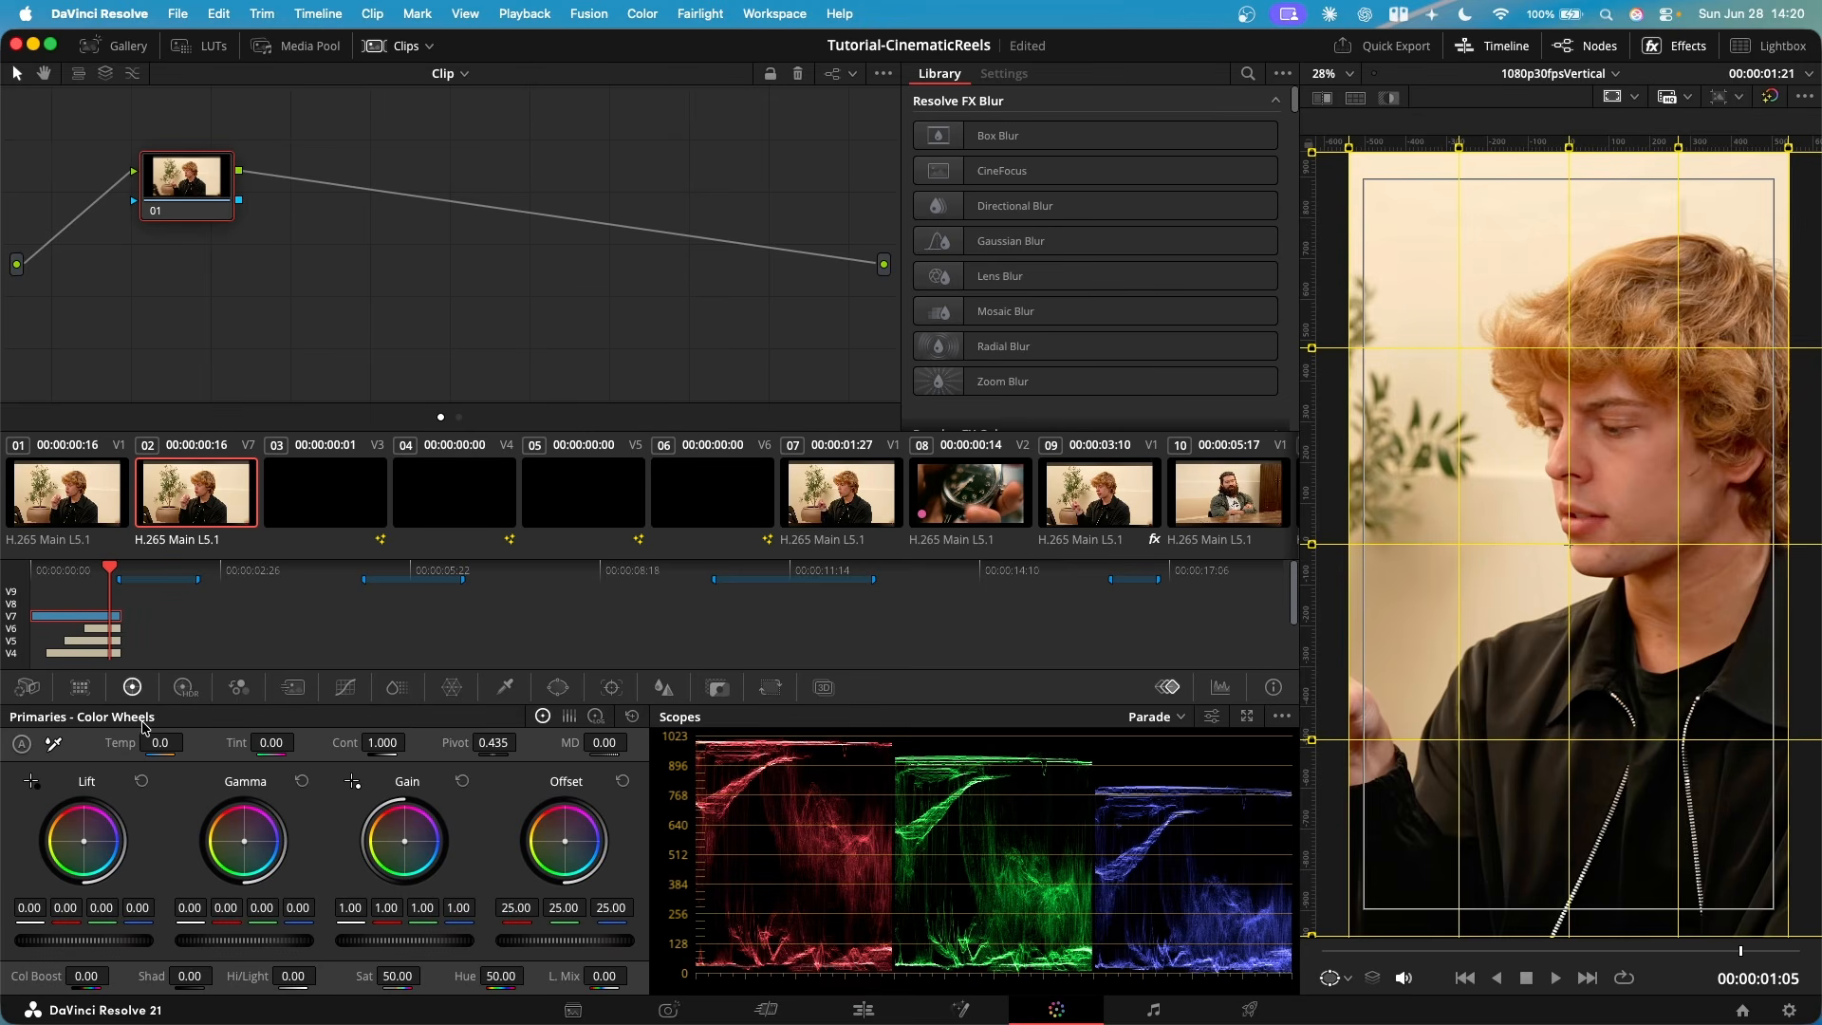
left_click(556, 688)
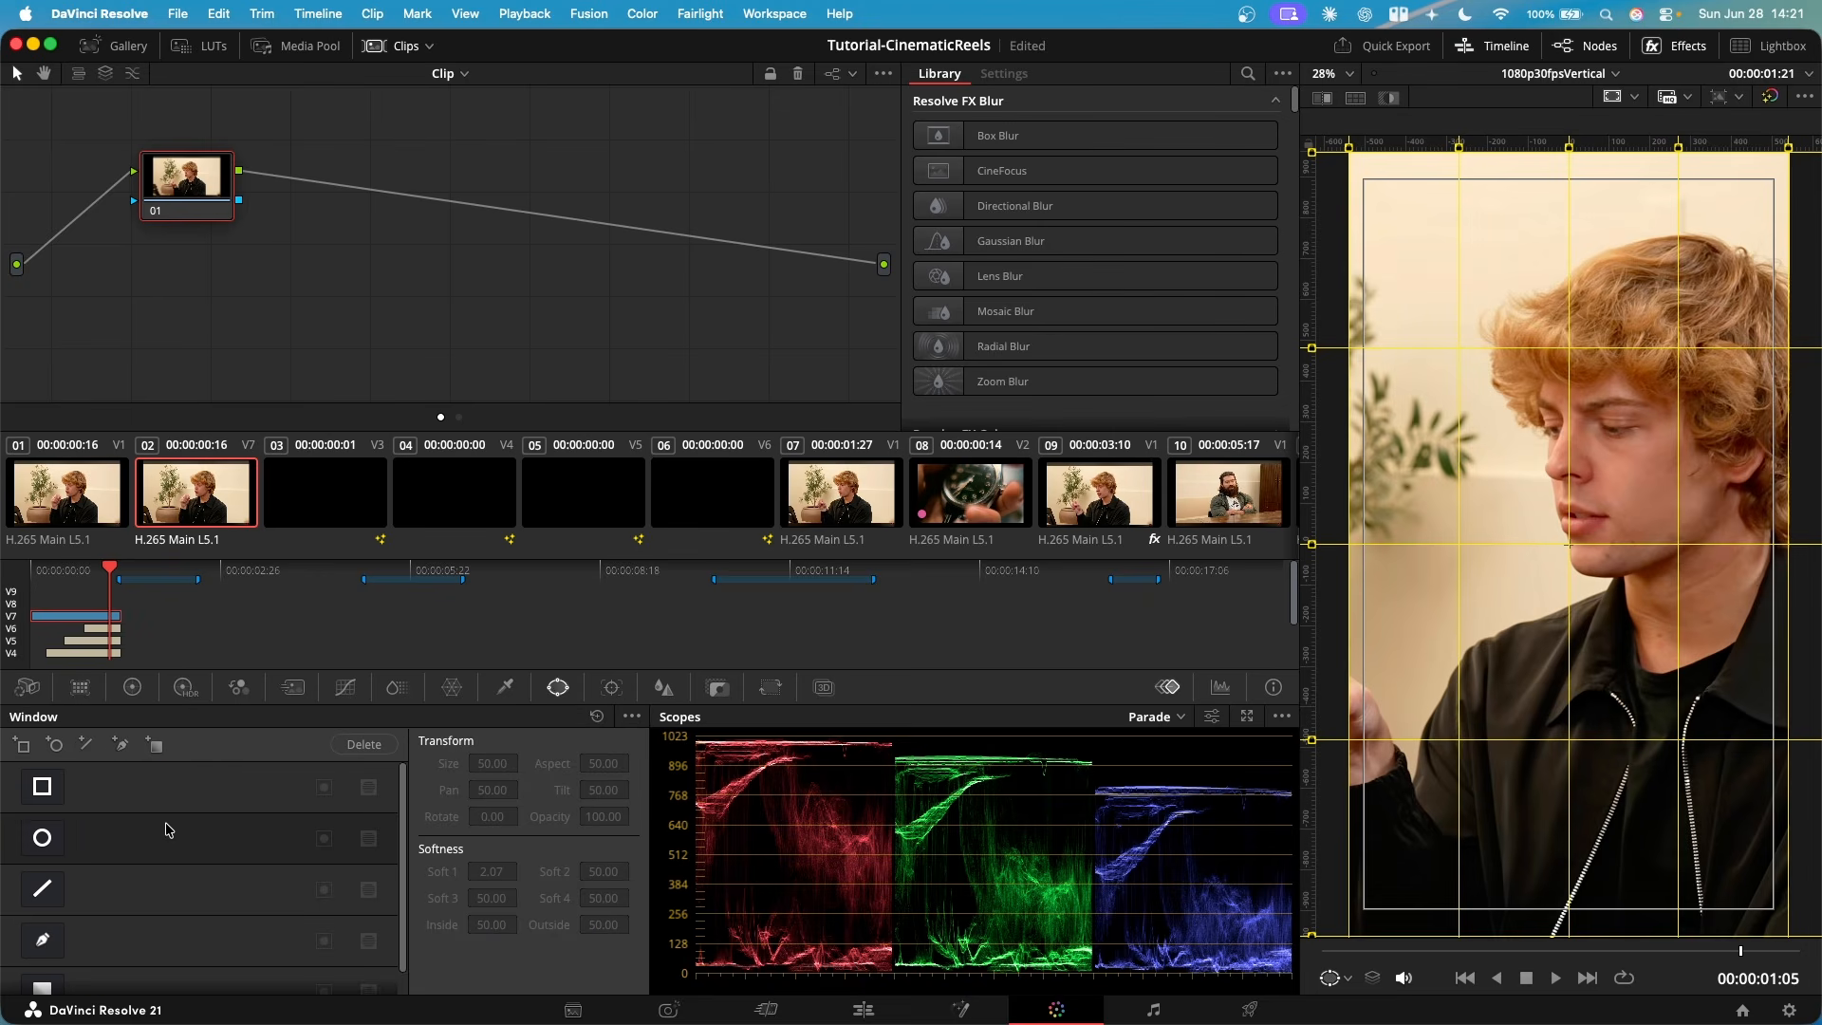
scroll(128, 852, "down", 1)
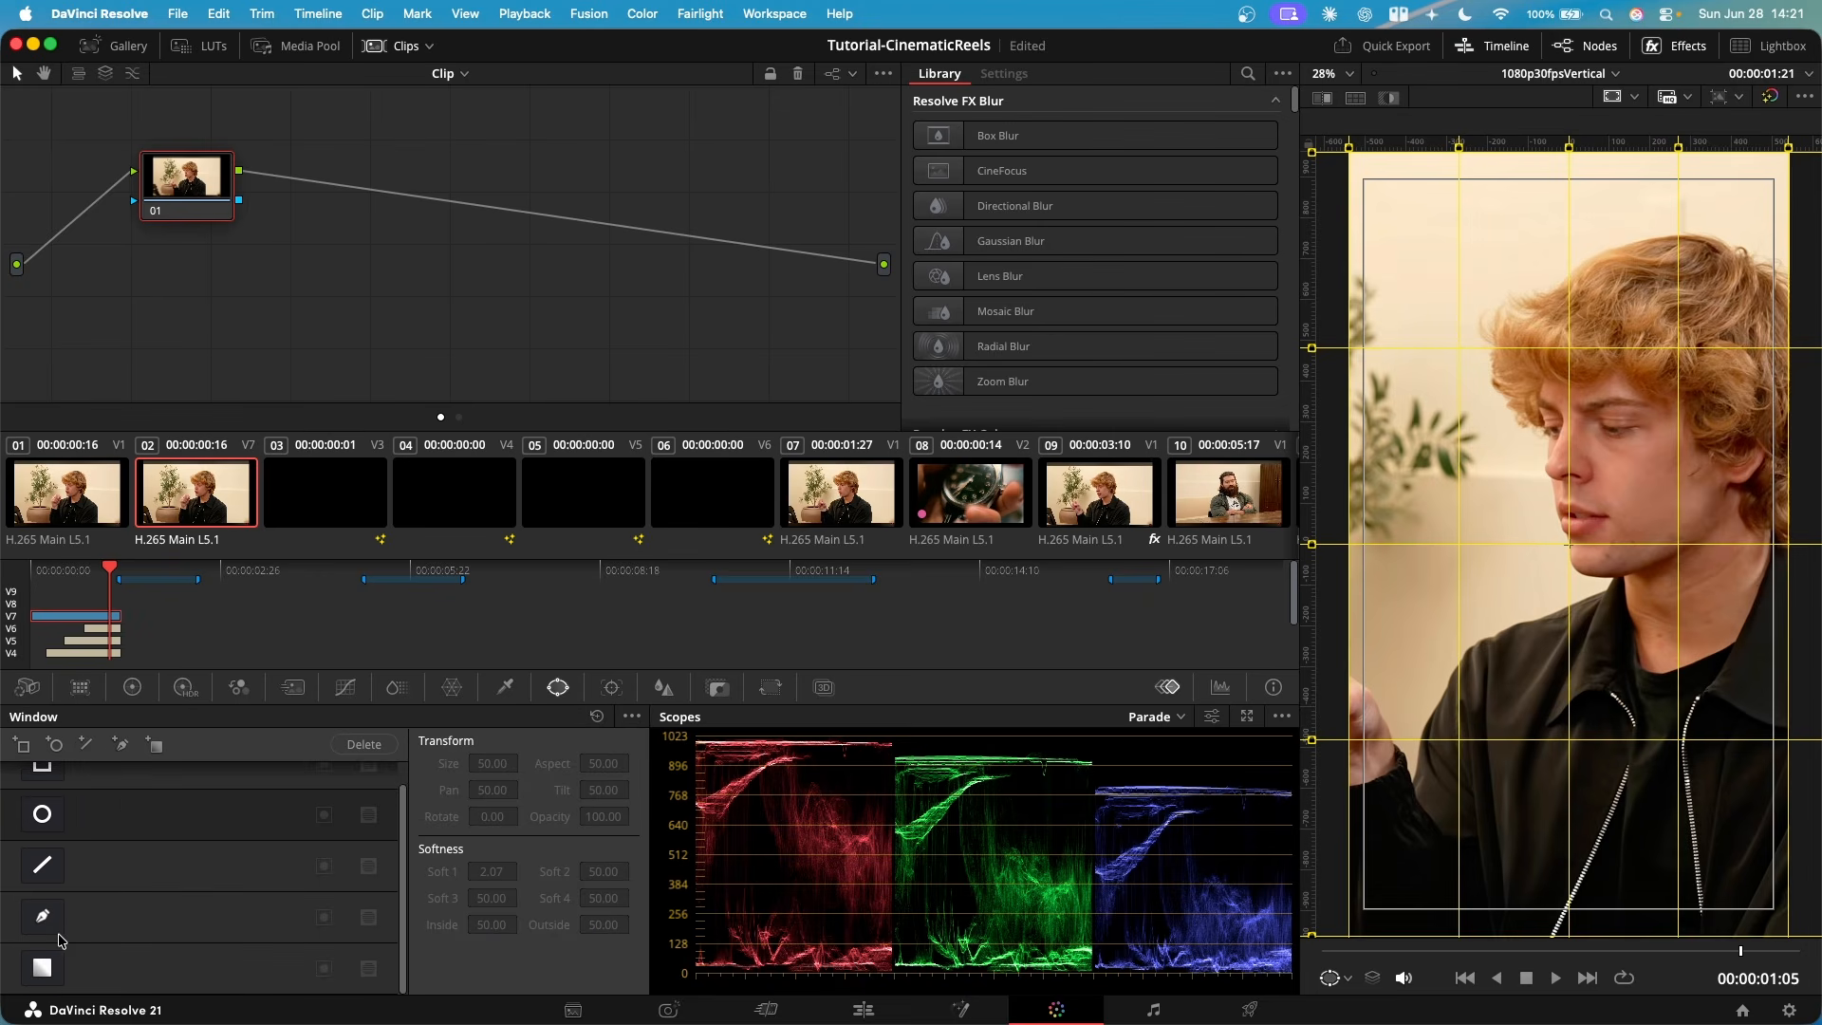
left_click(42, 923)
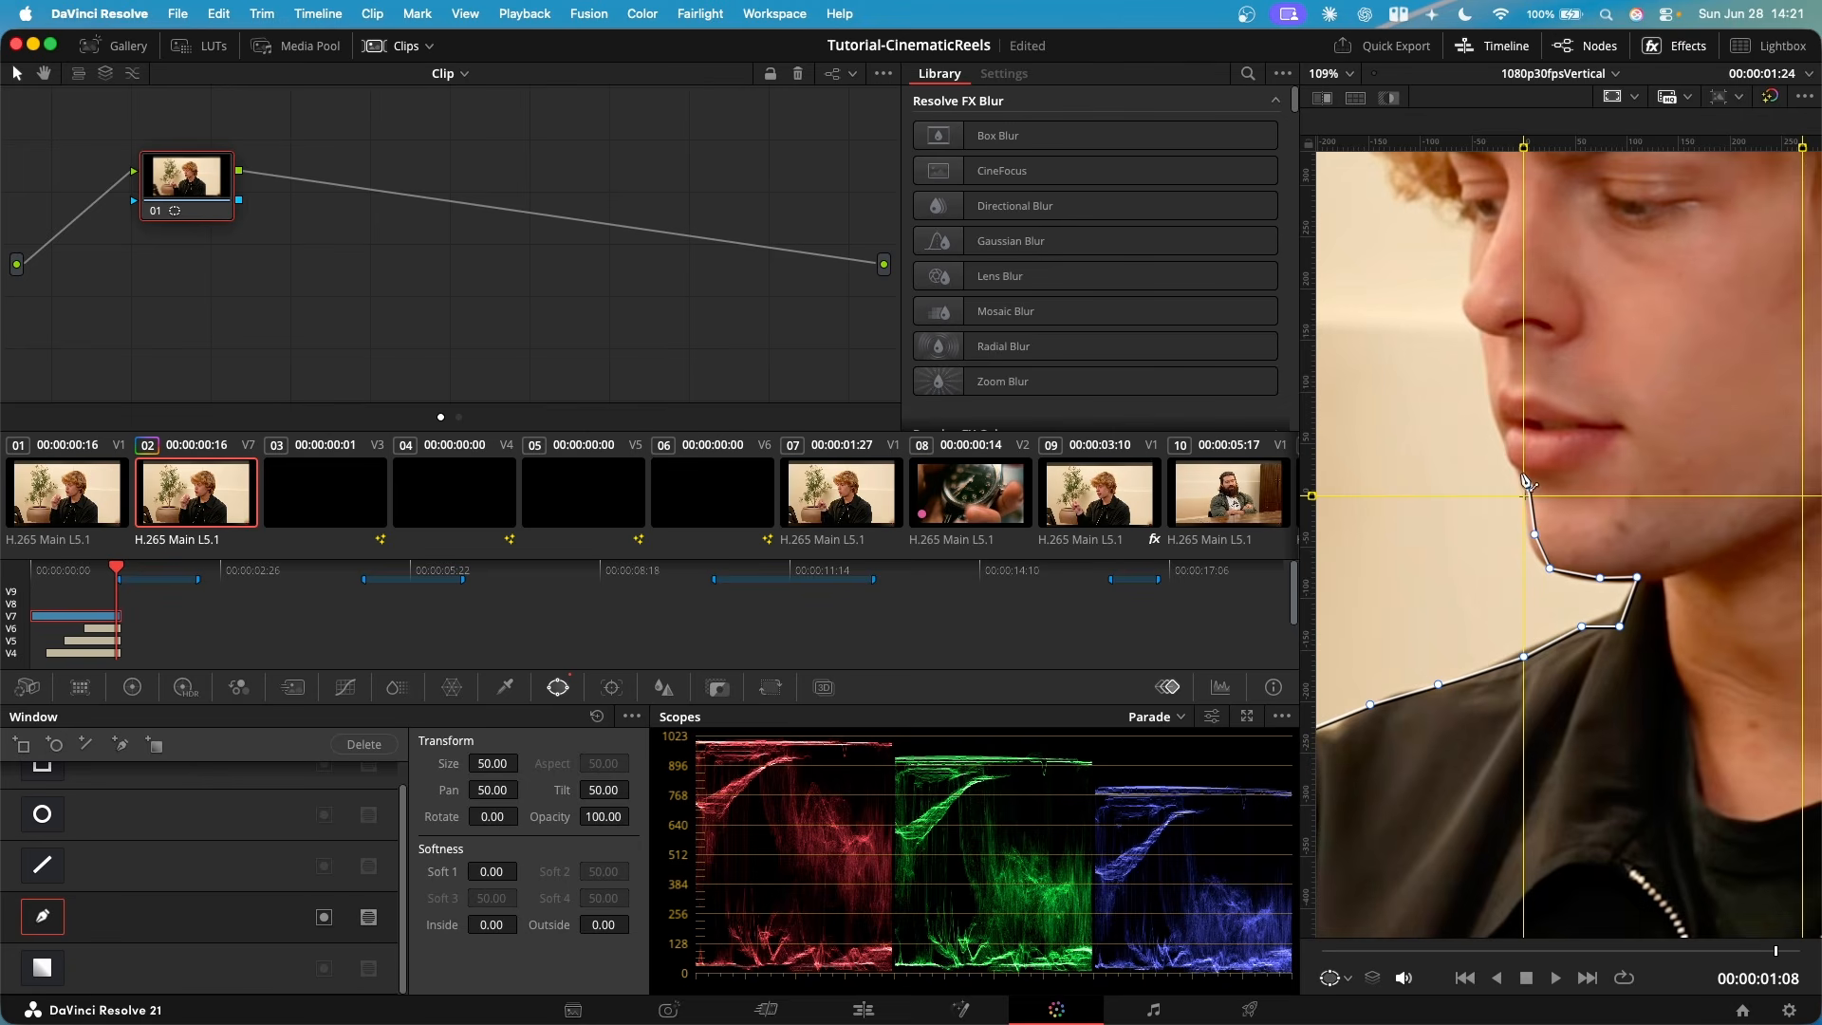
- Trace the curve window up the speaker's profile from the lips over the nose to the brow and front hairline
left_click(1513, 456)
left_click(1497, 421)
left_click(1485, 352)
left_click(1478, 322)
left_click(1463, 311)
left_click(1468, 295)
left_click(1471, 275)
left_click(1472, 240)
left_click(1473, 213)
left_click(1430, 191)
left_click_drag(1428, 192, 1462, 468)
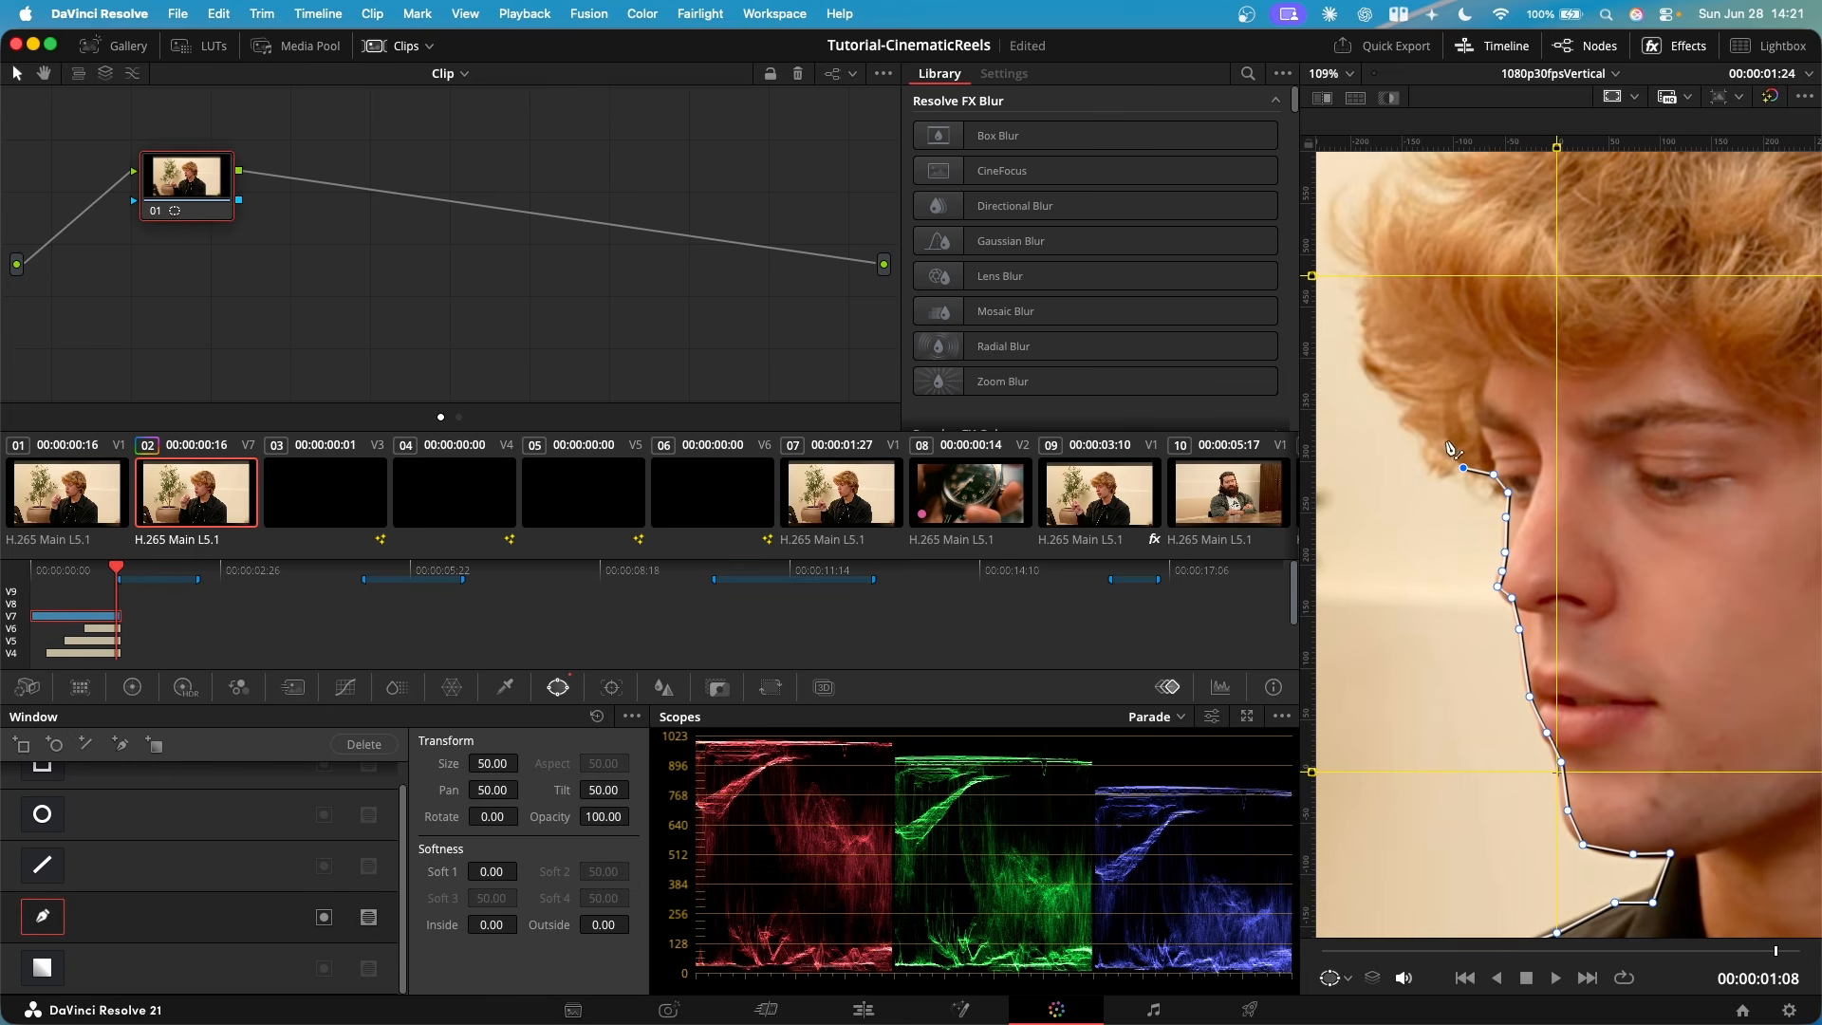
- Extend the curve window outline around the speaker's front curls and up toward the crown of the head
left_click(1451, 439)
left_click(1395, 392)
left_click(1388, 335)
left_click(1369, 260)
left_click_drag(1378, 224, 1395, 275)
scroll(1662, 418, "down", 8)
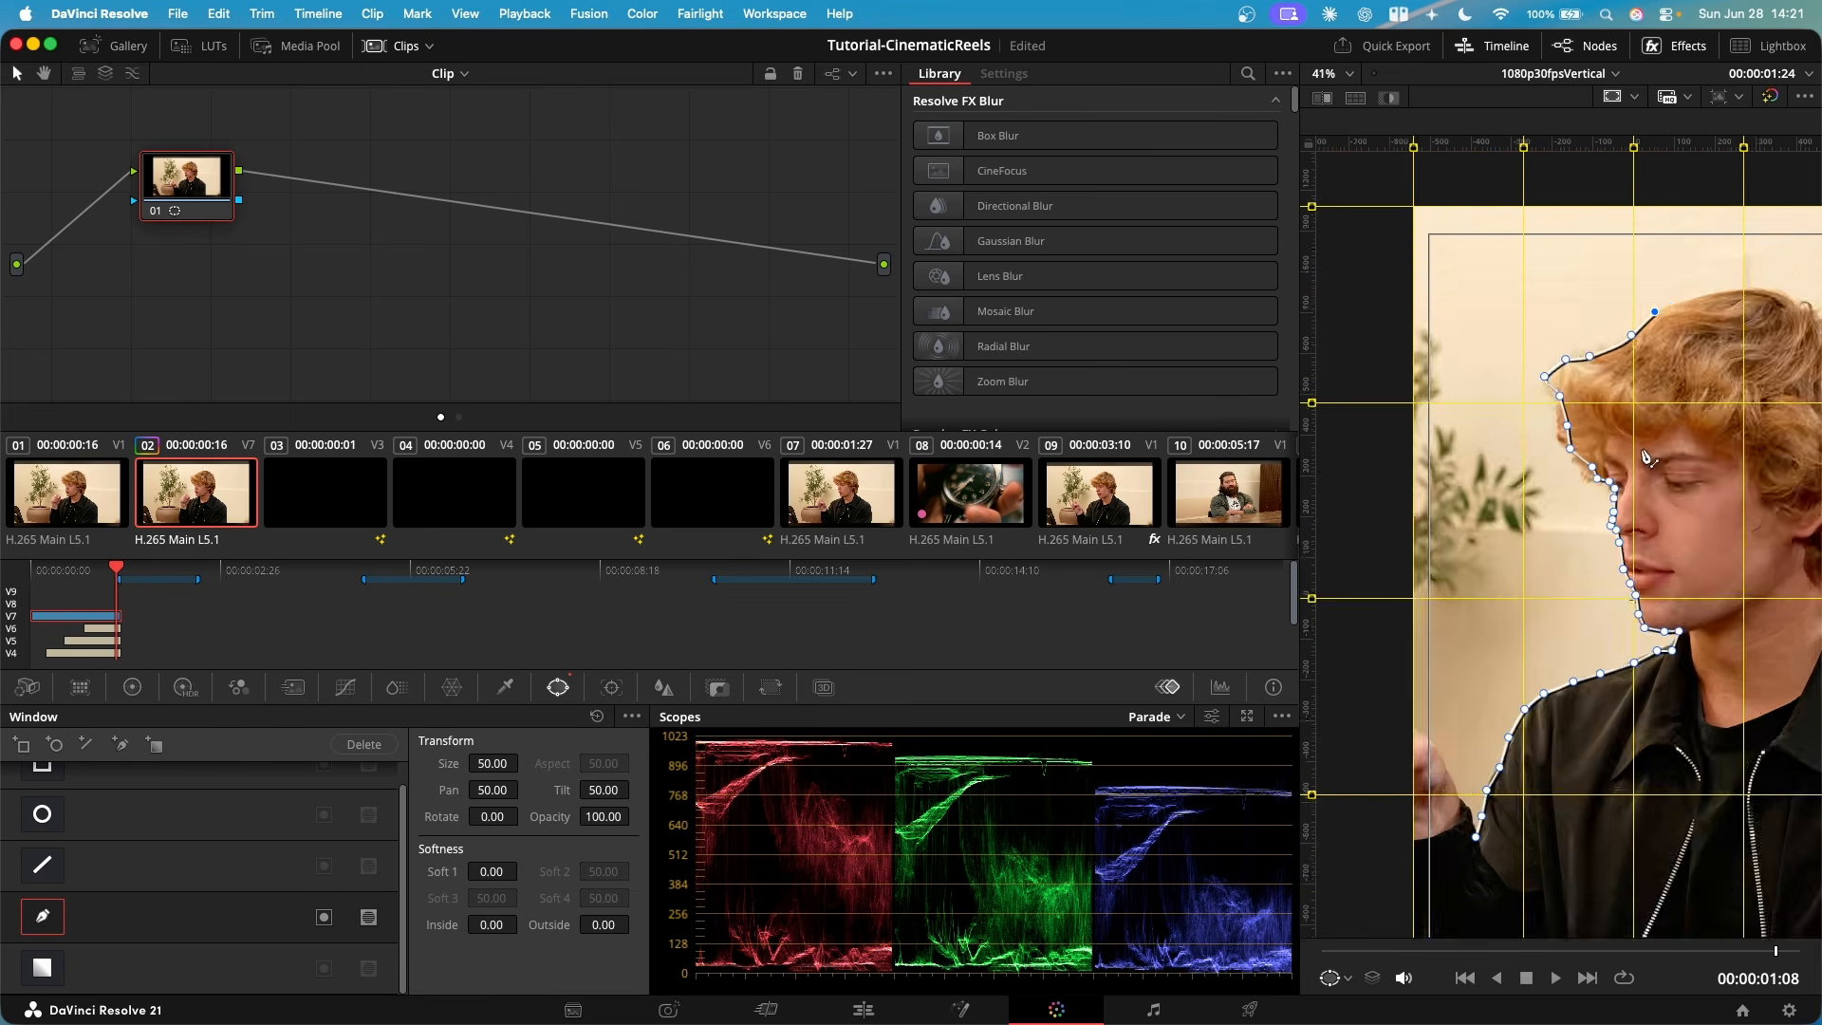
- Check the traced outline up close and adjust the window point under the speaker's jaw to fit its edge
scroll(1653, 518, "up", 4)
scroll(1610, 512, "up", 5)
scroll(1583, 564, "down", 5)
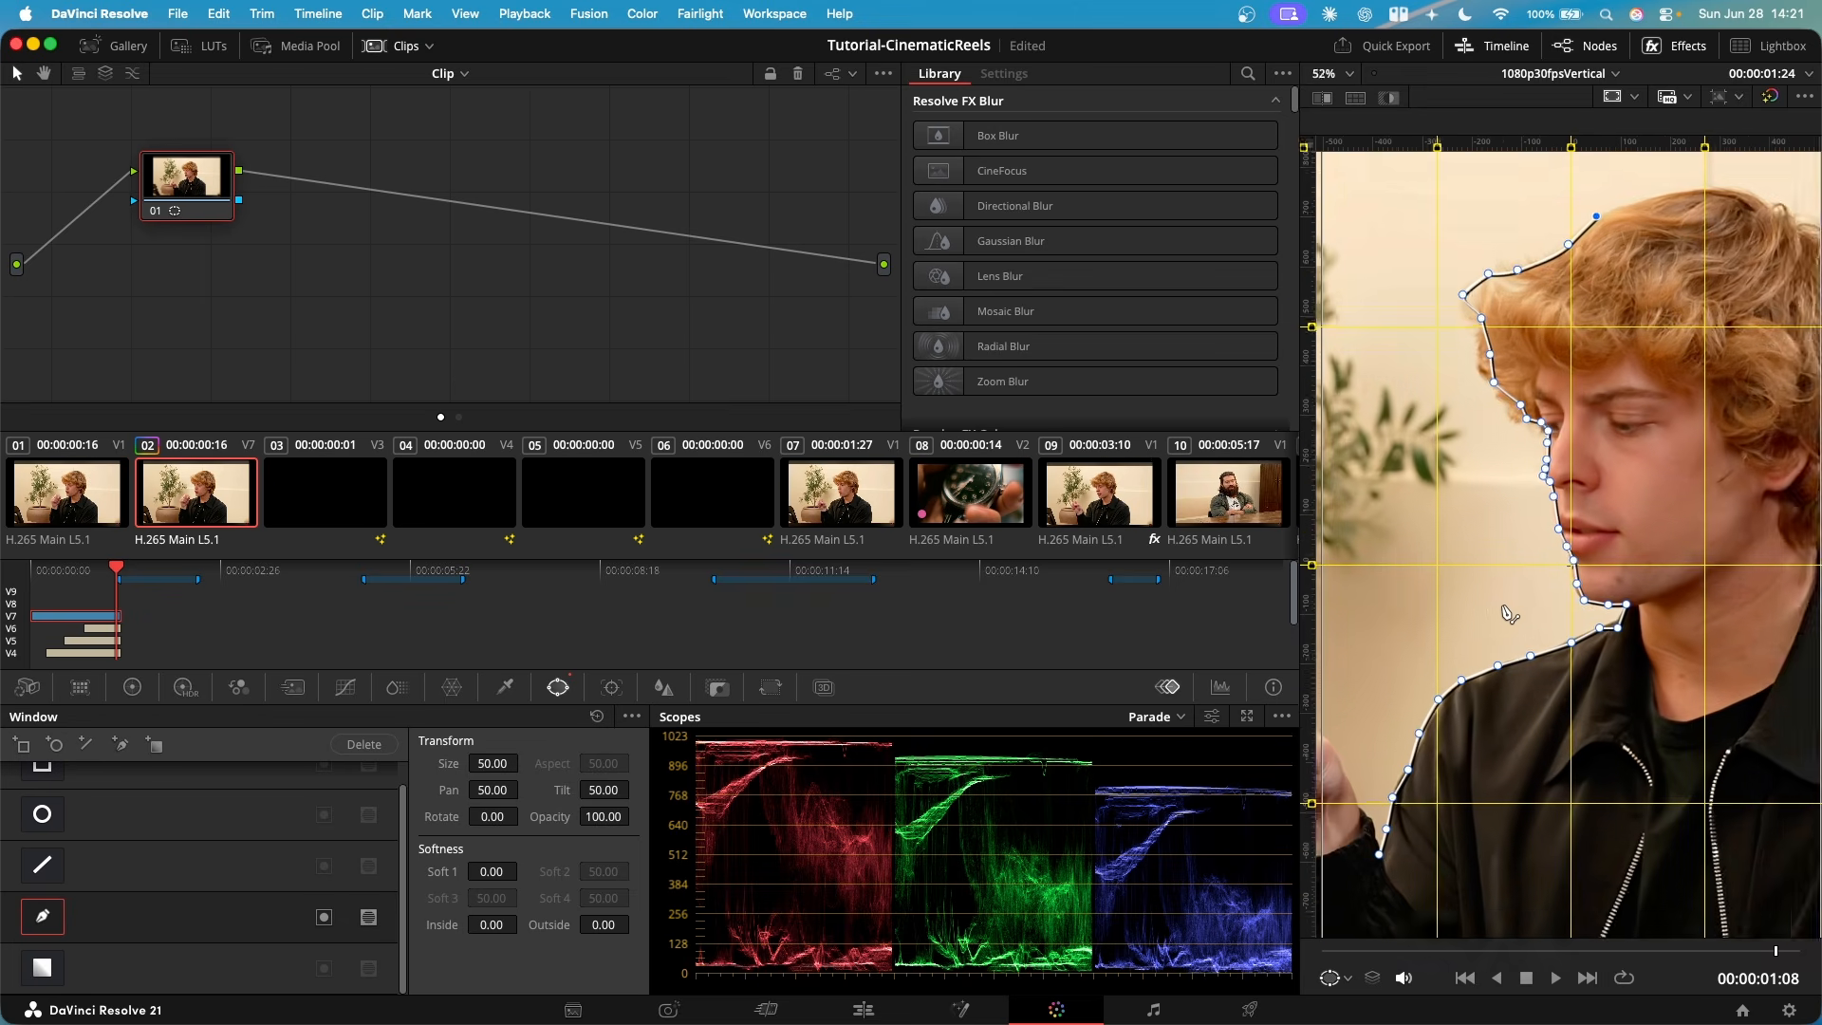
left_click_drag(1502, 605, 1552, 614)
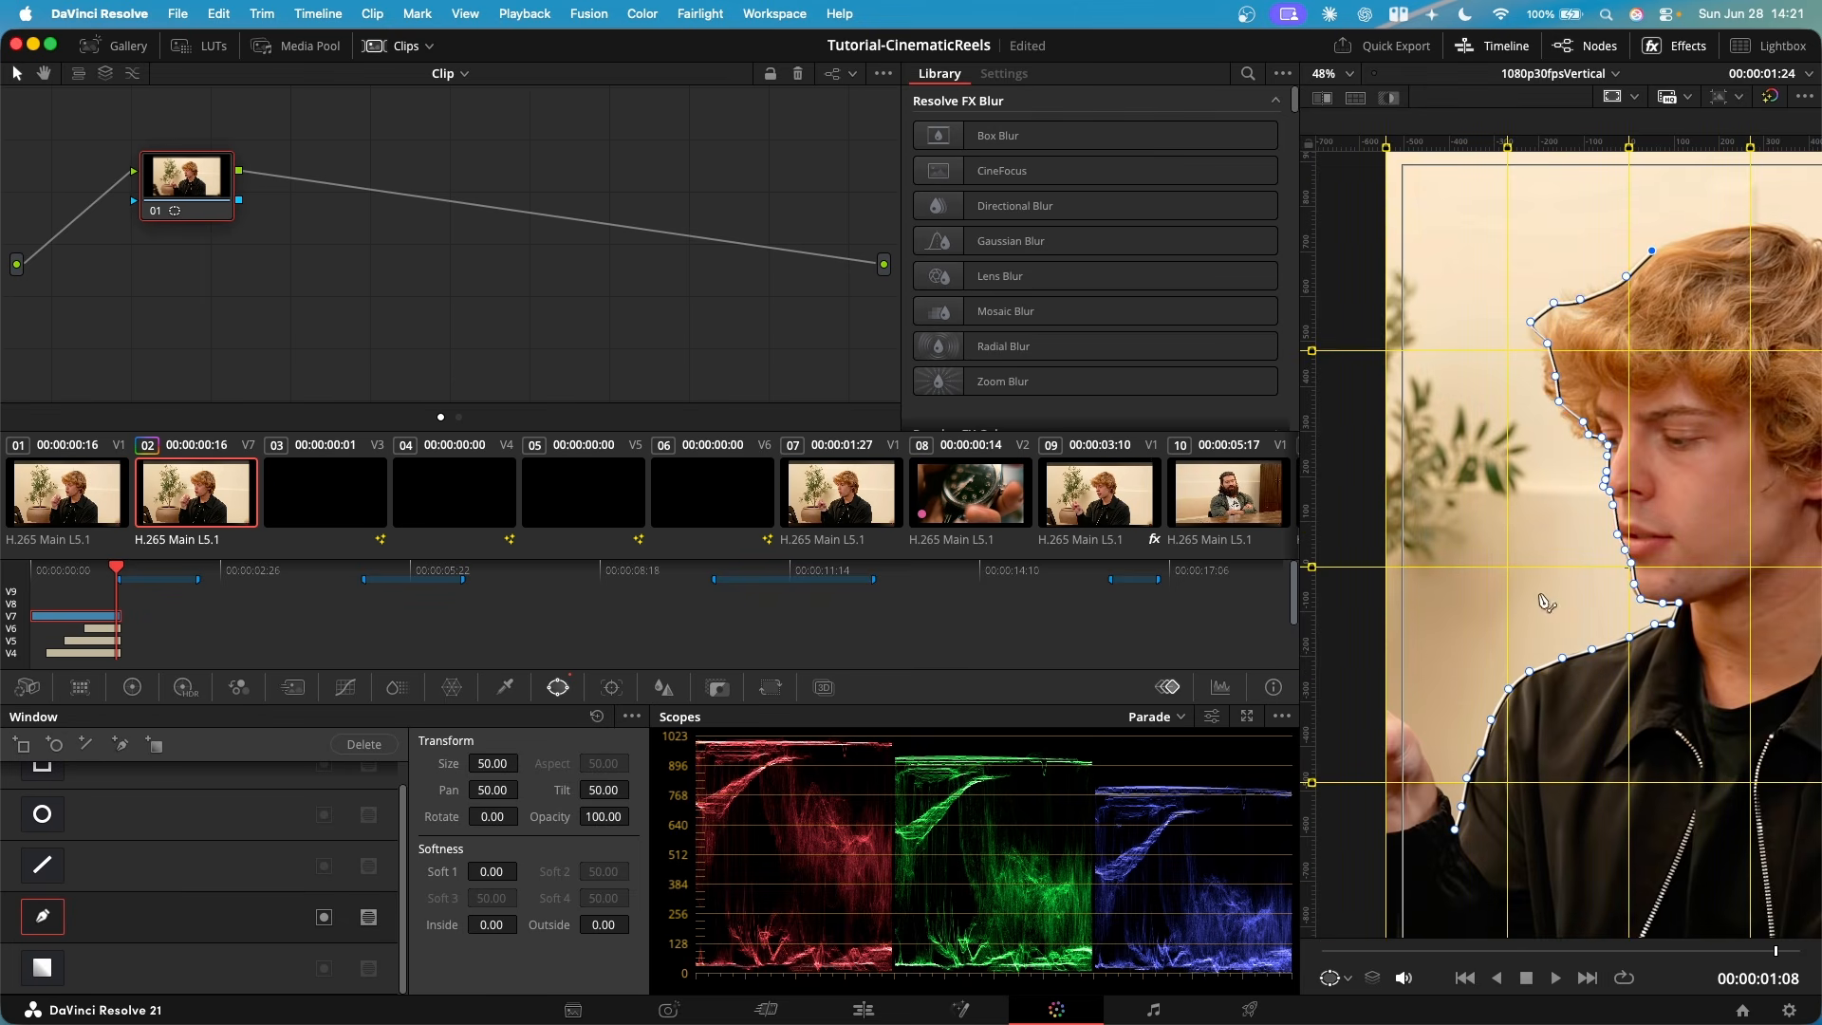
scroll(1656, 558, "up", 5)
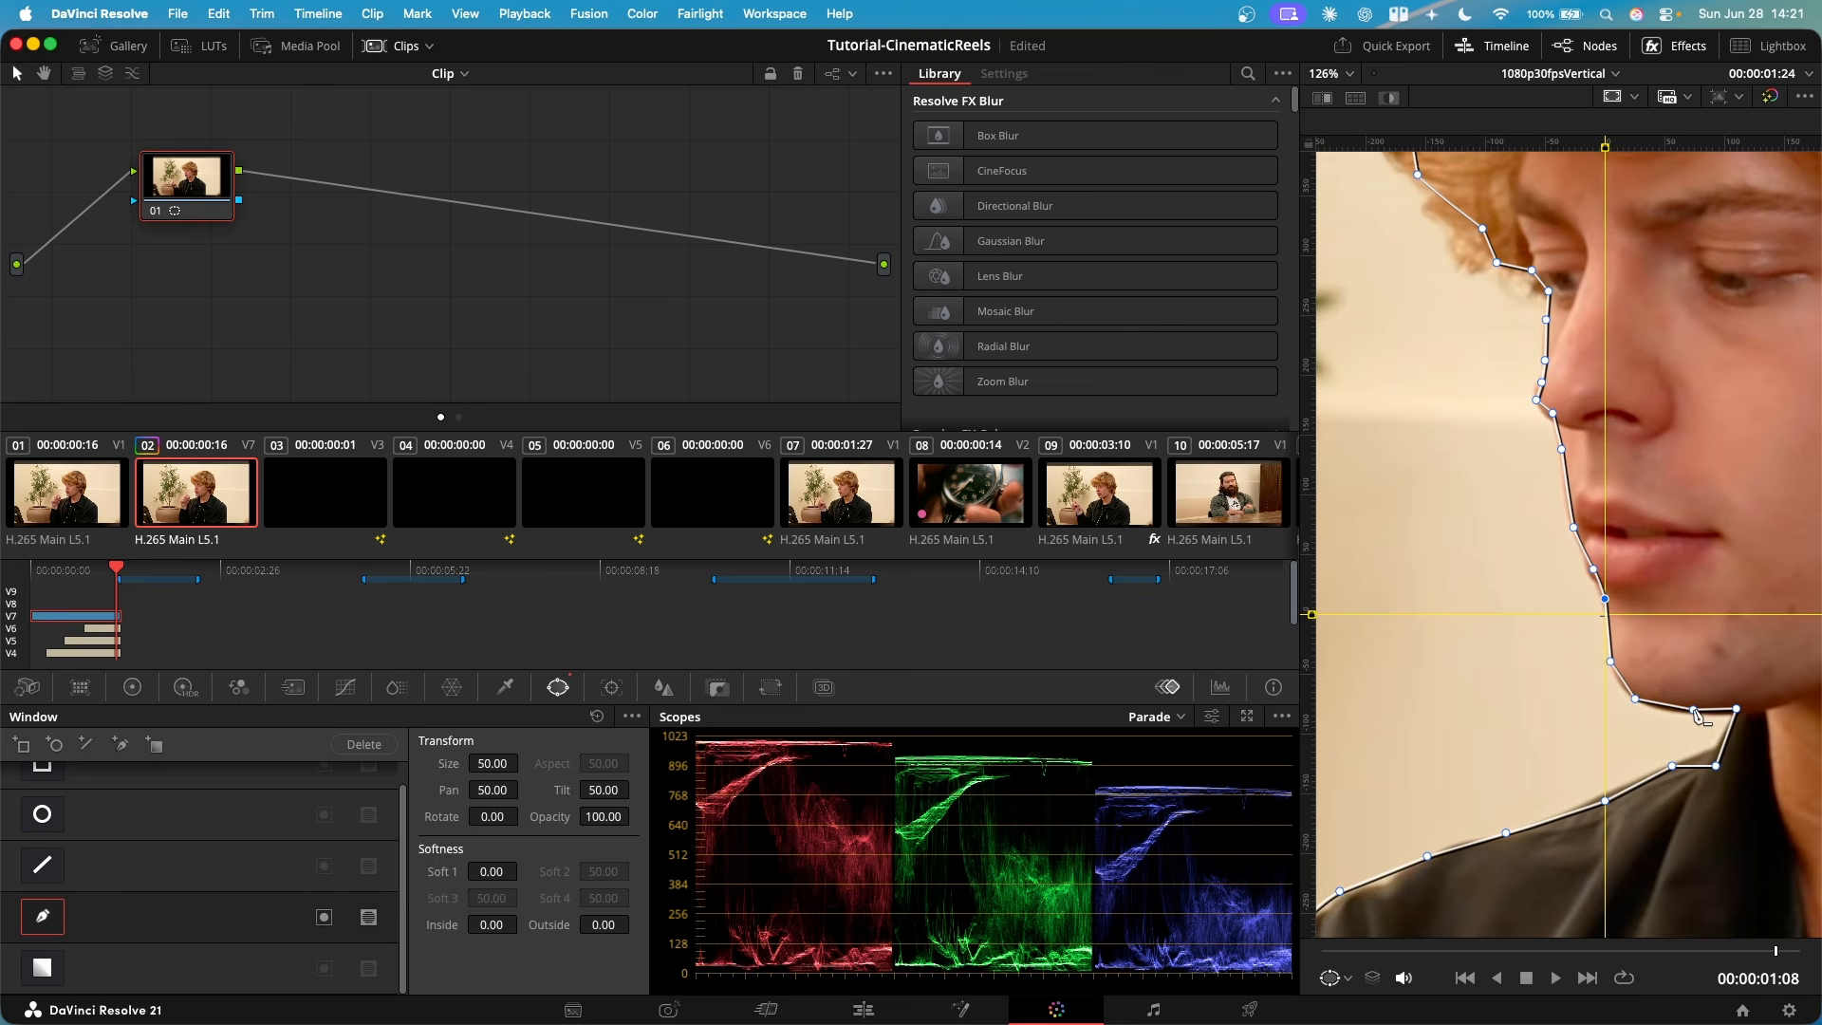
left_click_drag(1693, 710, 1694, 716)
- Carry the window outline over the head, around outside the frame and below it, and close it at the starting point on the sleeve
scroll(1675, 623, "down", 5)
left_click_drag(1593, 306, 1637, 298)
left_click_drag(1706, 337, 1728, 352)
left_click_drag(1759, 450, 1753, 562)
left_click_drag(1728, 646, 1721, 701)
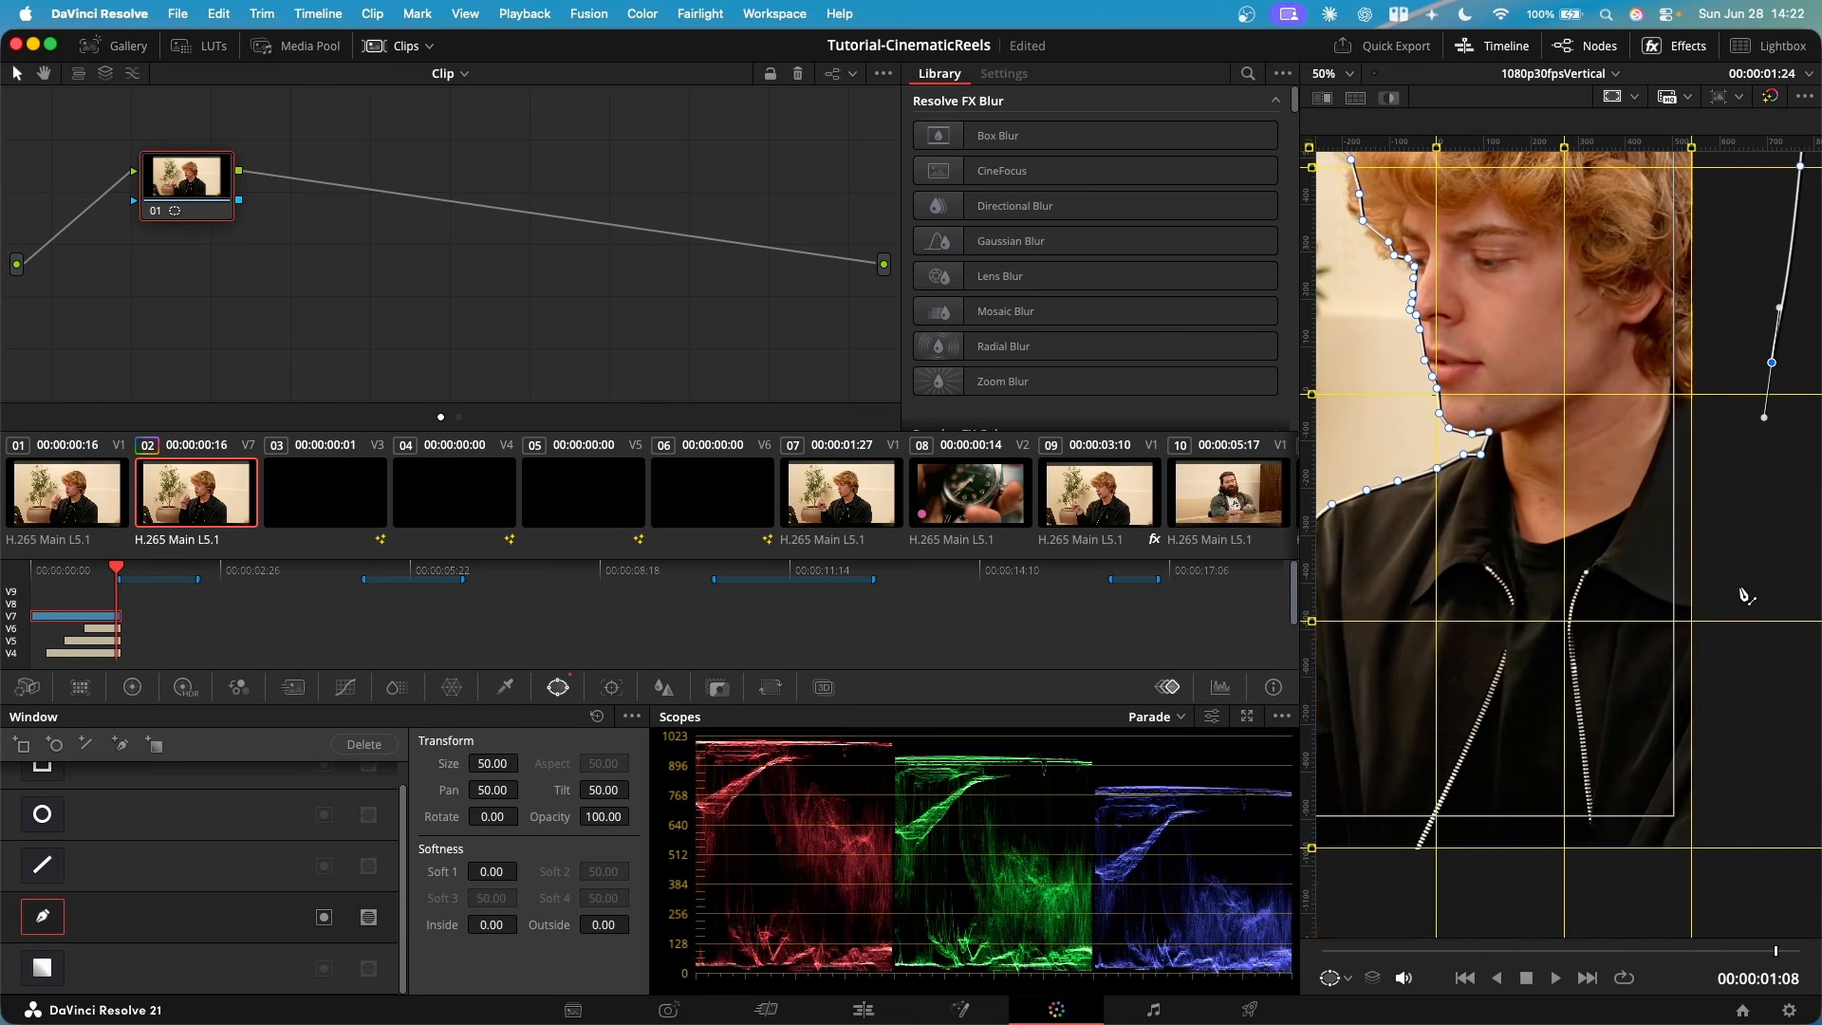
scroll(1735, 604, "down", 5)
left_click(1750, 660)
left_click(1710, 774)
left_click(1512, 744)
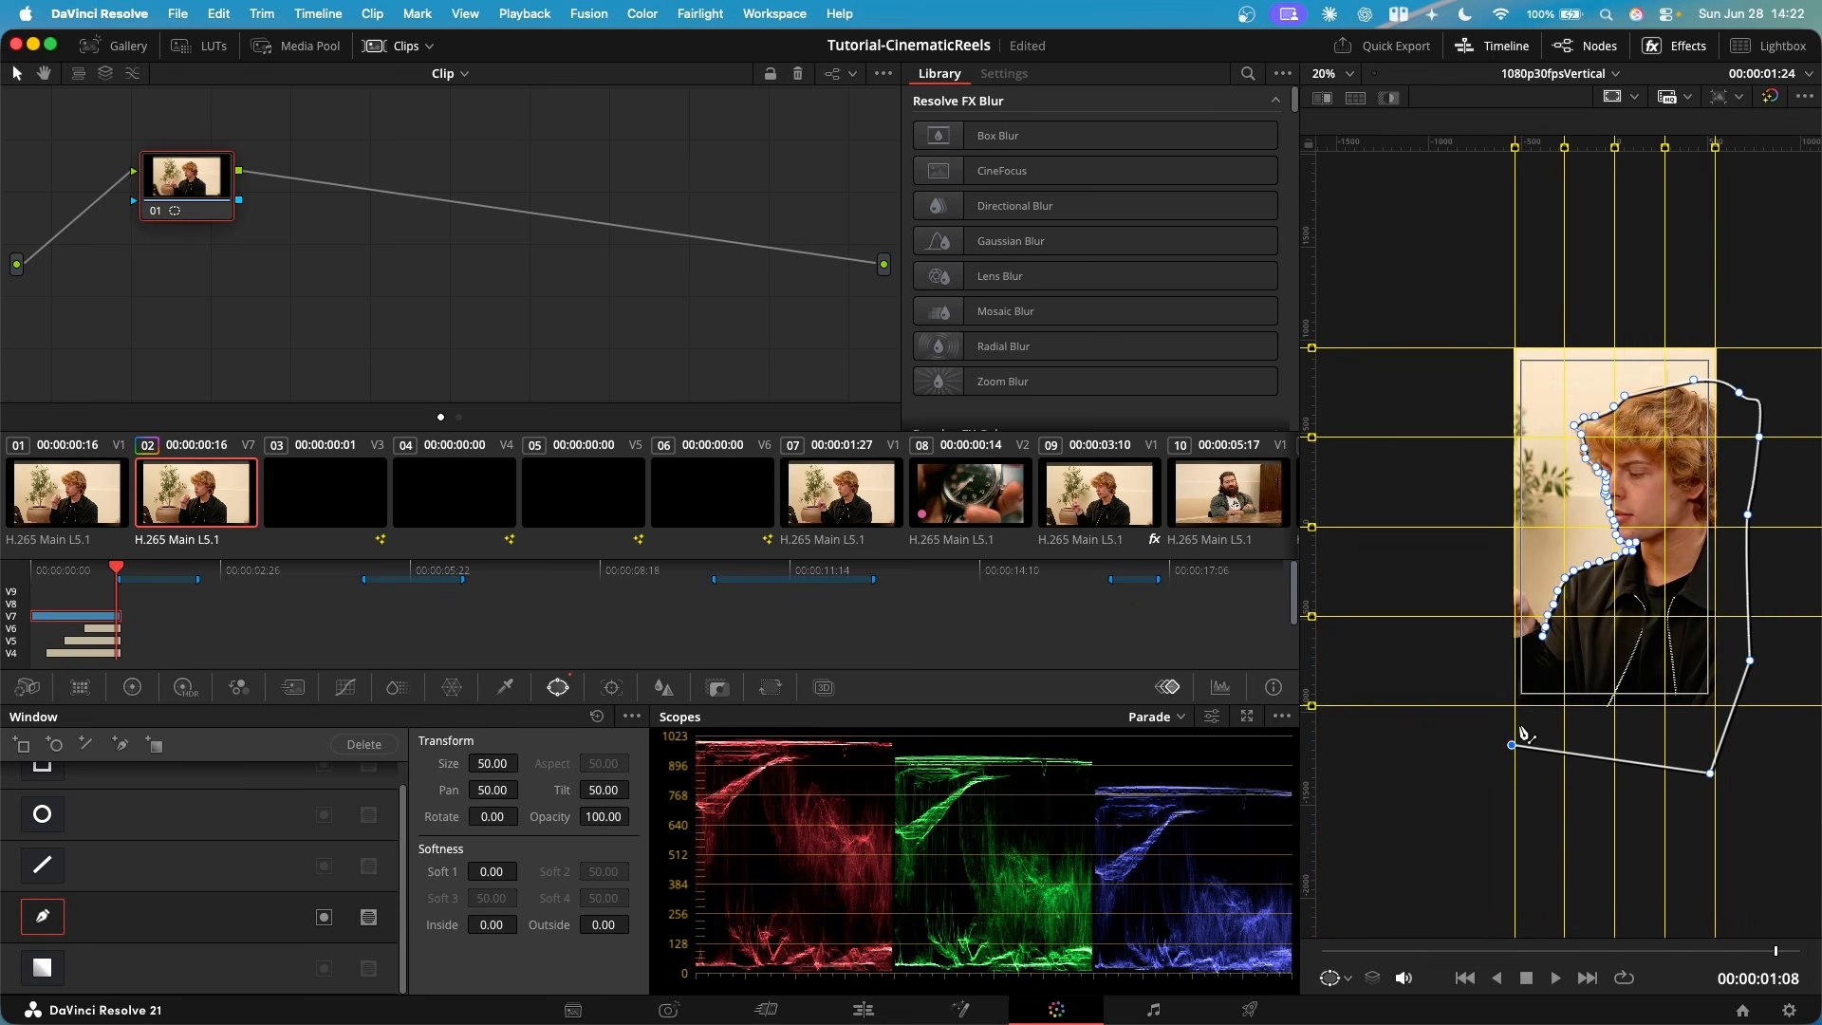
left_click(1543, 636)
- Track the closed window forward and in reverse through the clip, and check the mask's fit partway through
scroll(1547, 641, "up", 3)
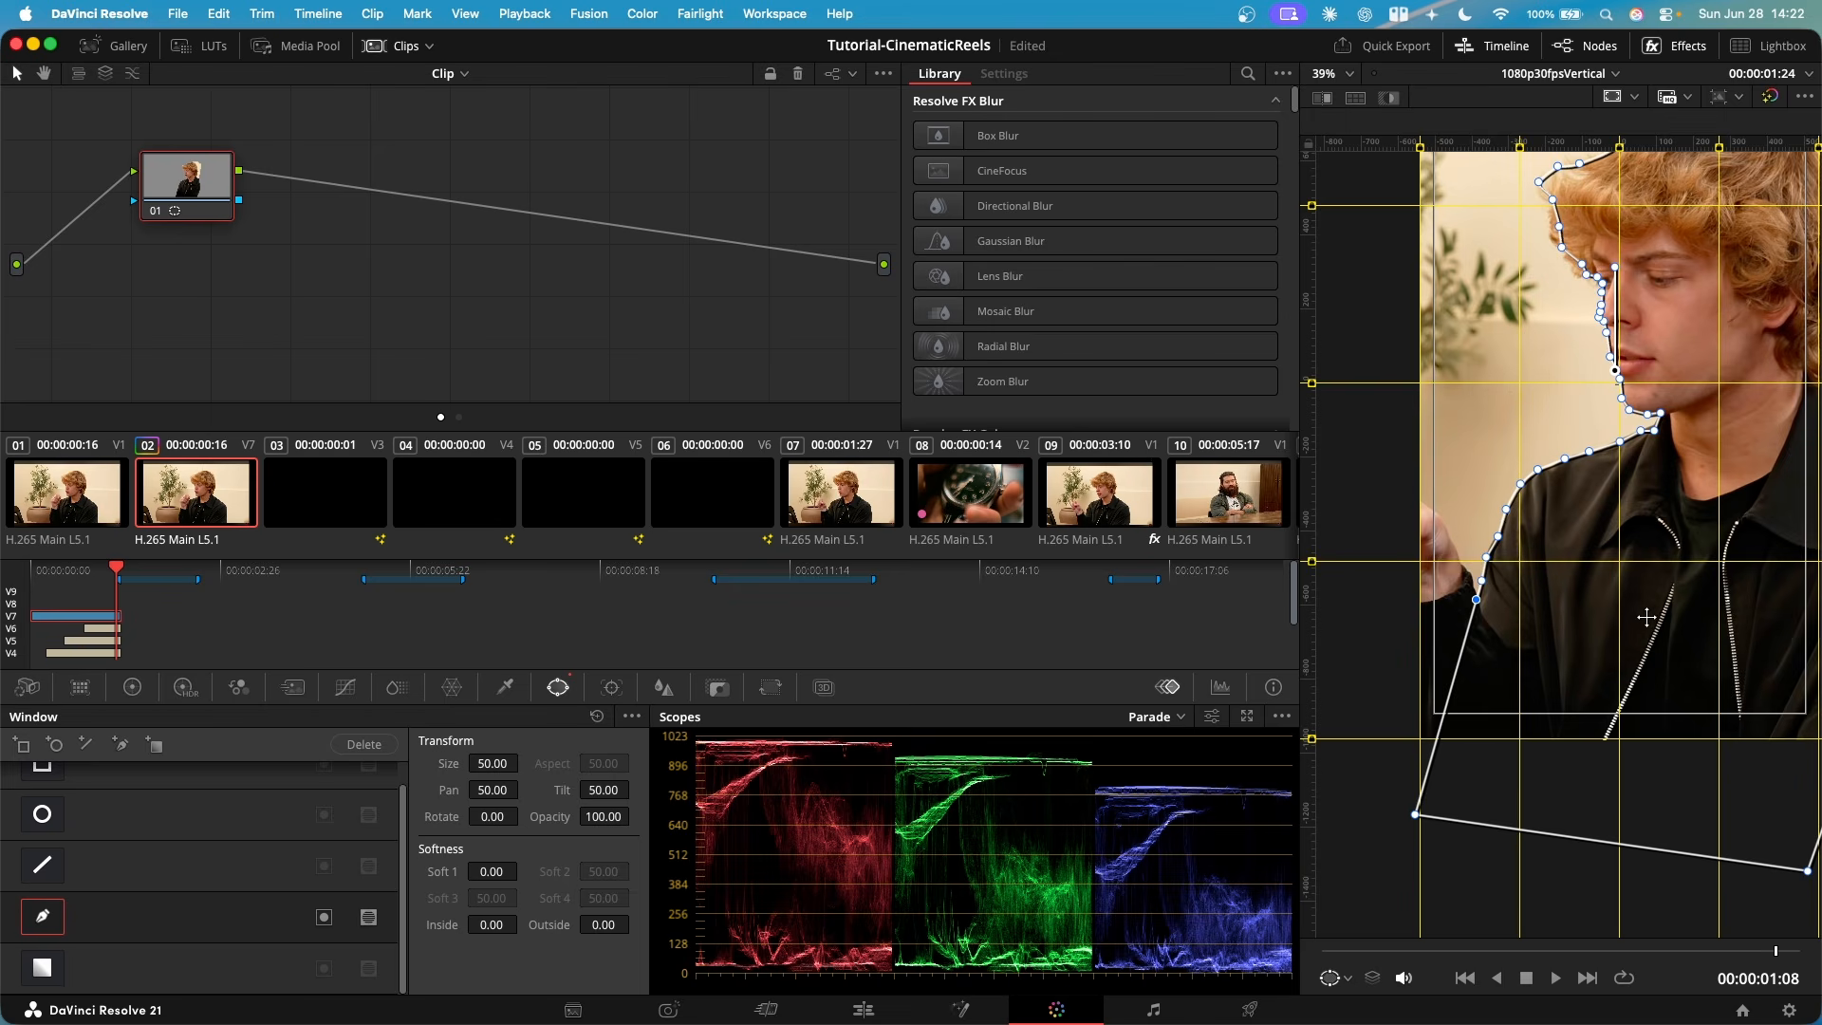
scroll(1647, 617, "down", 3)
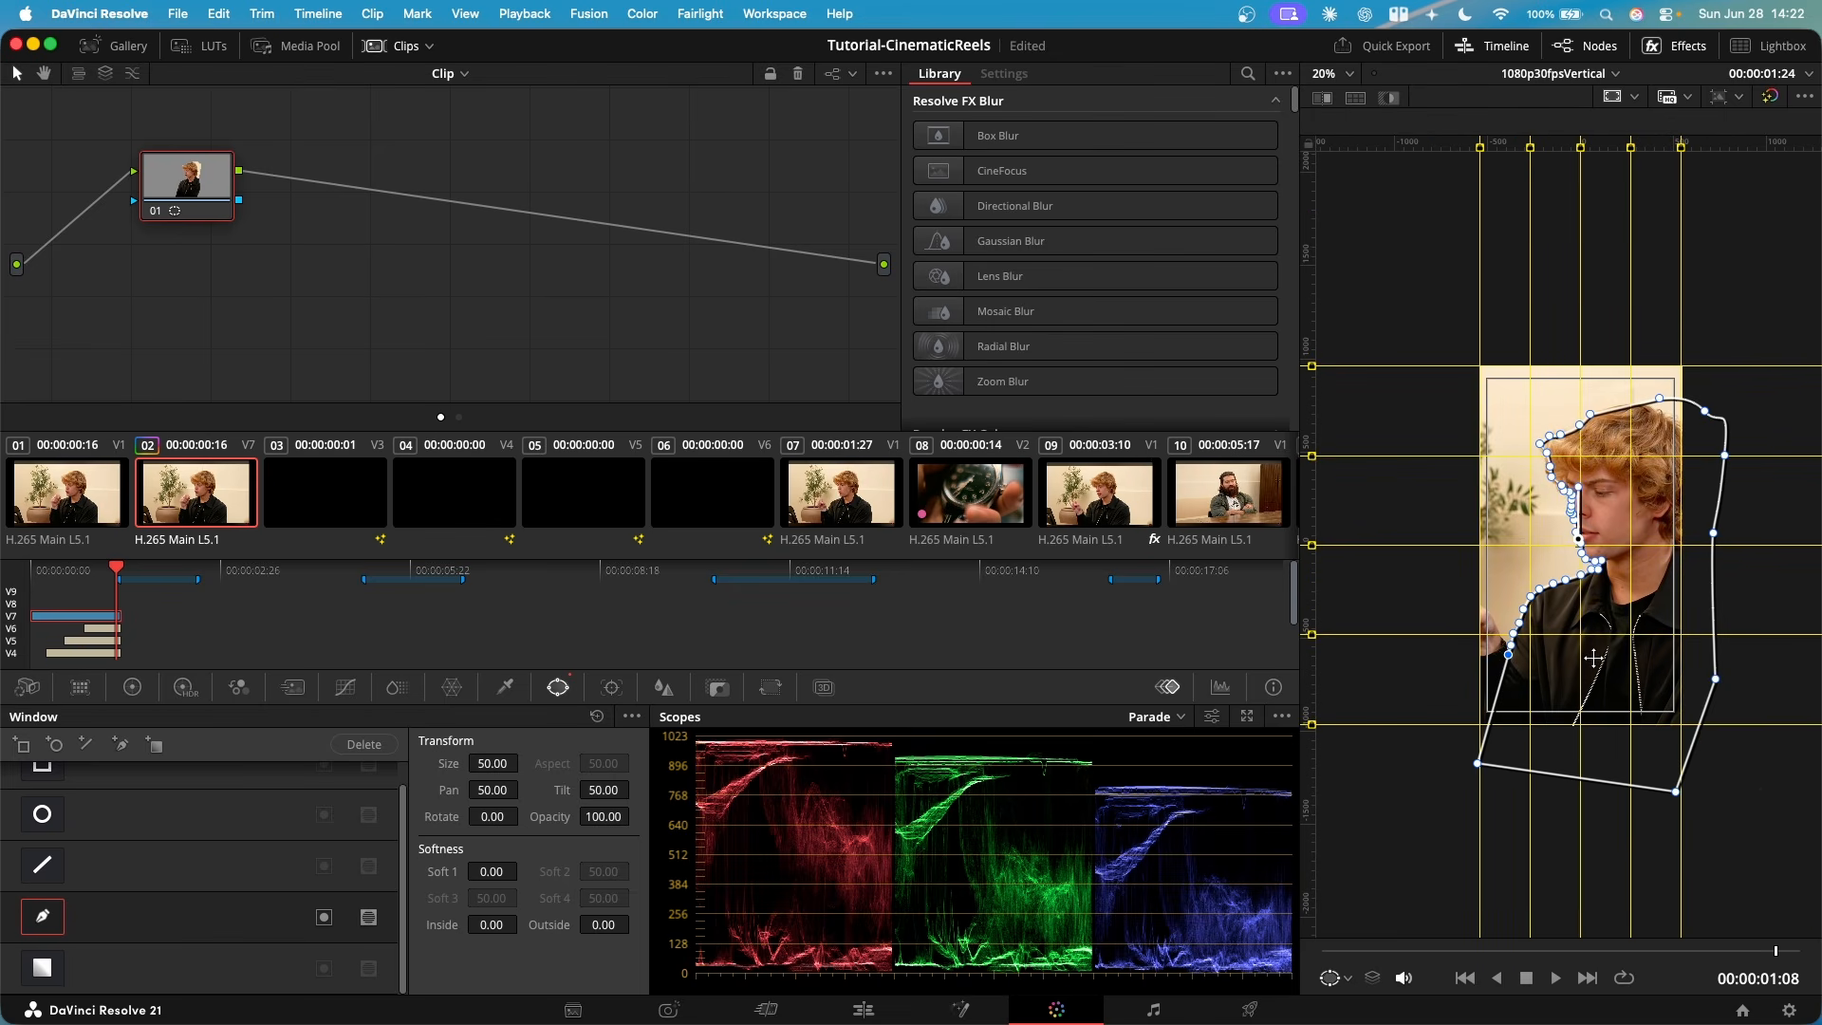
left_click(612, 688)
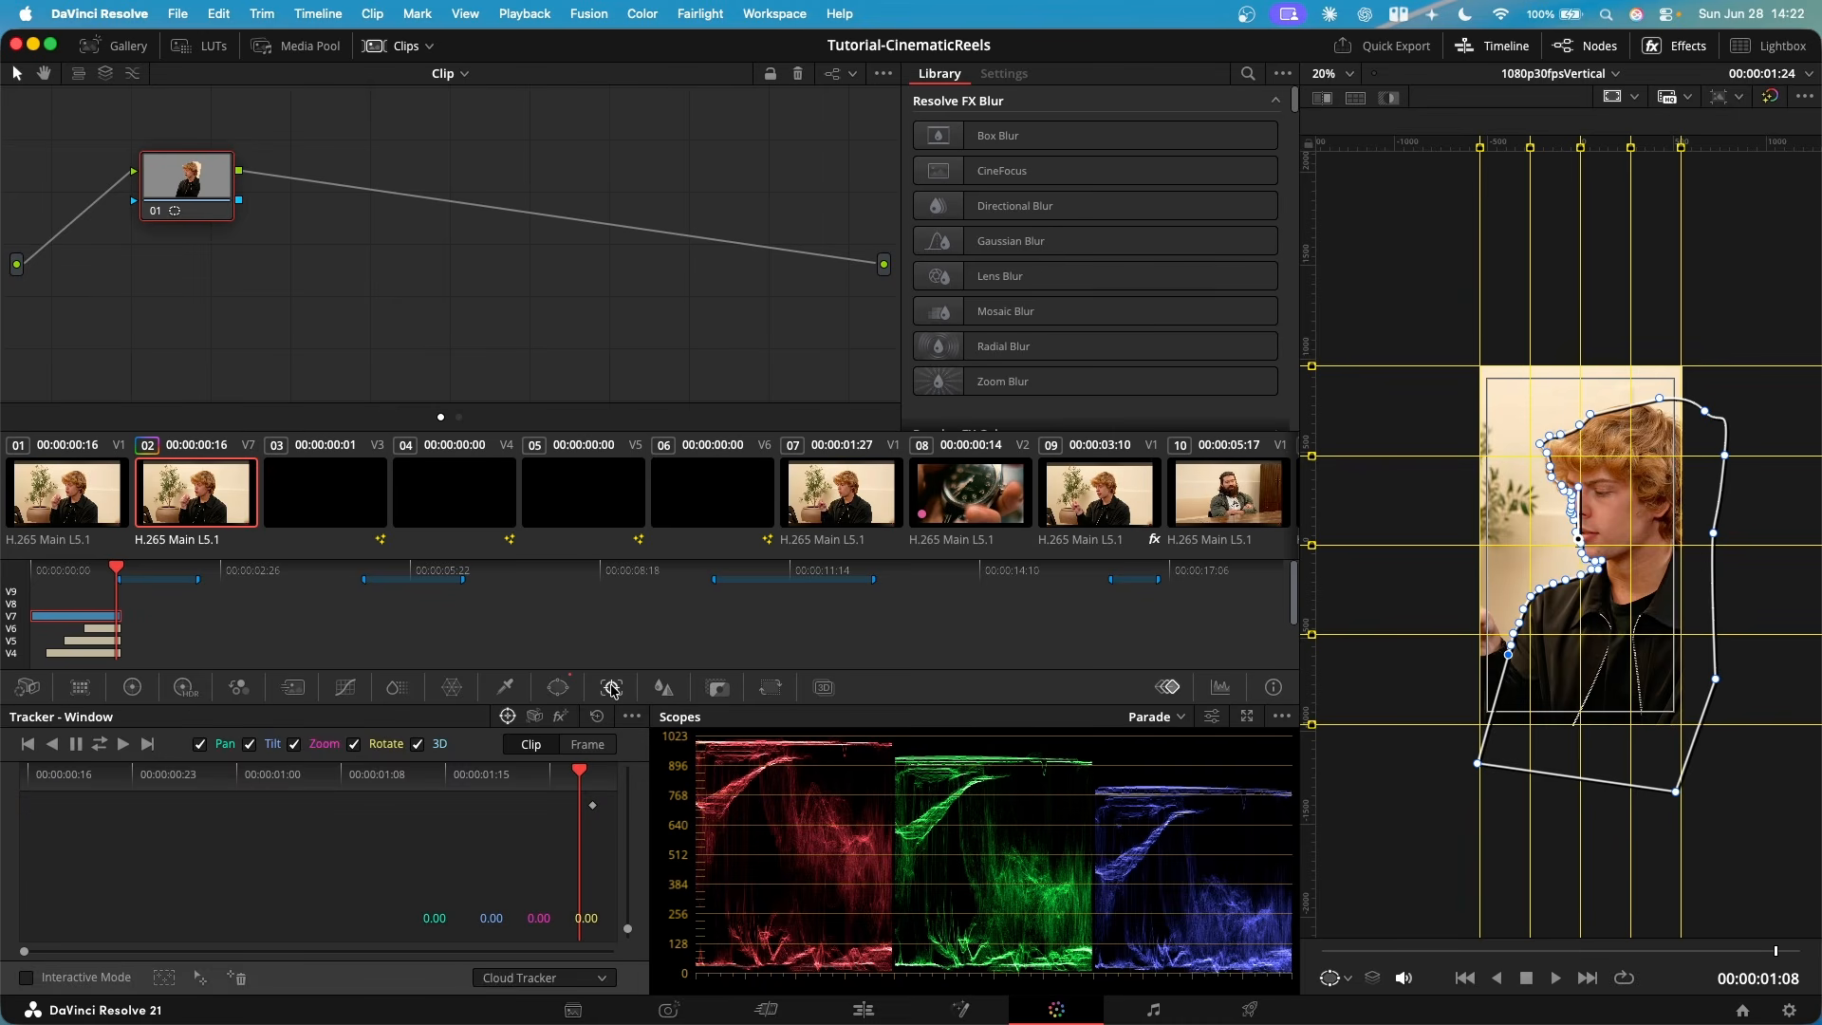
left_click(100, 749)
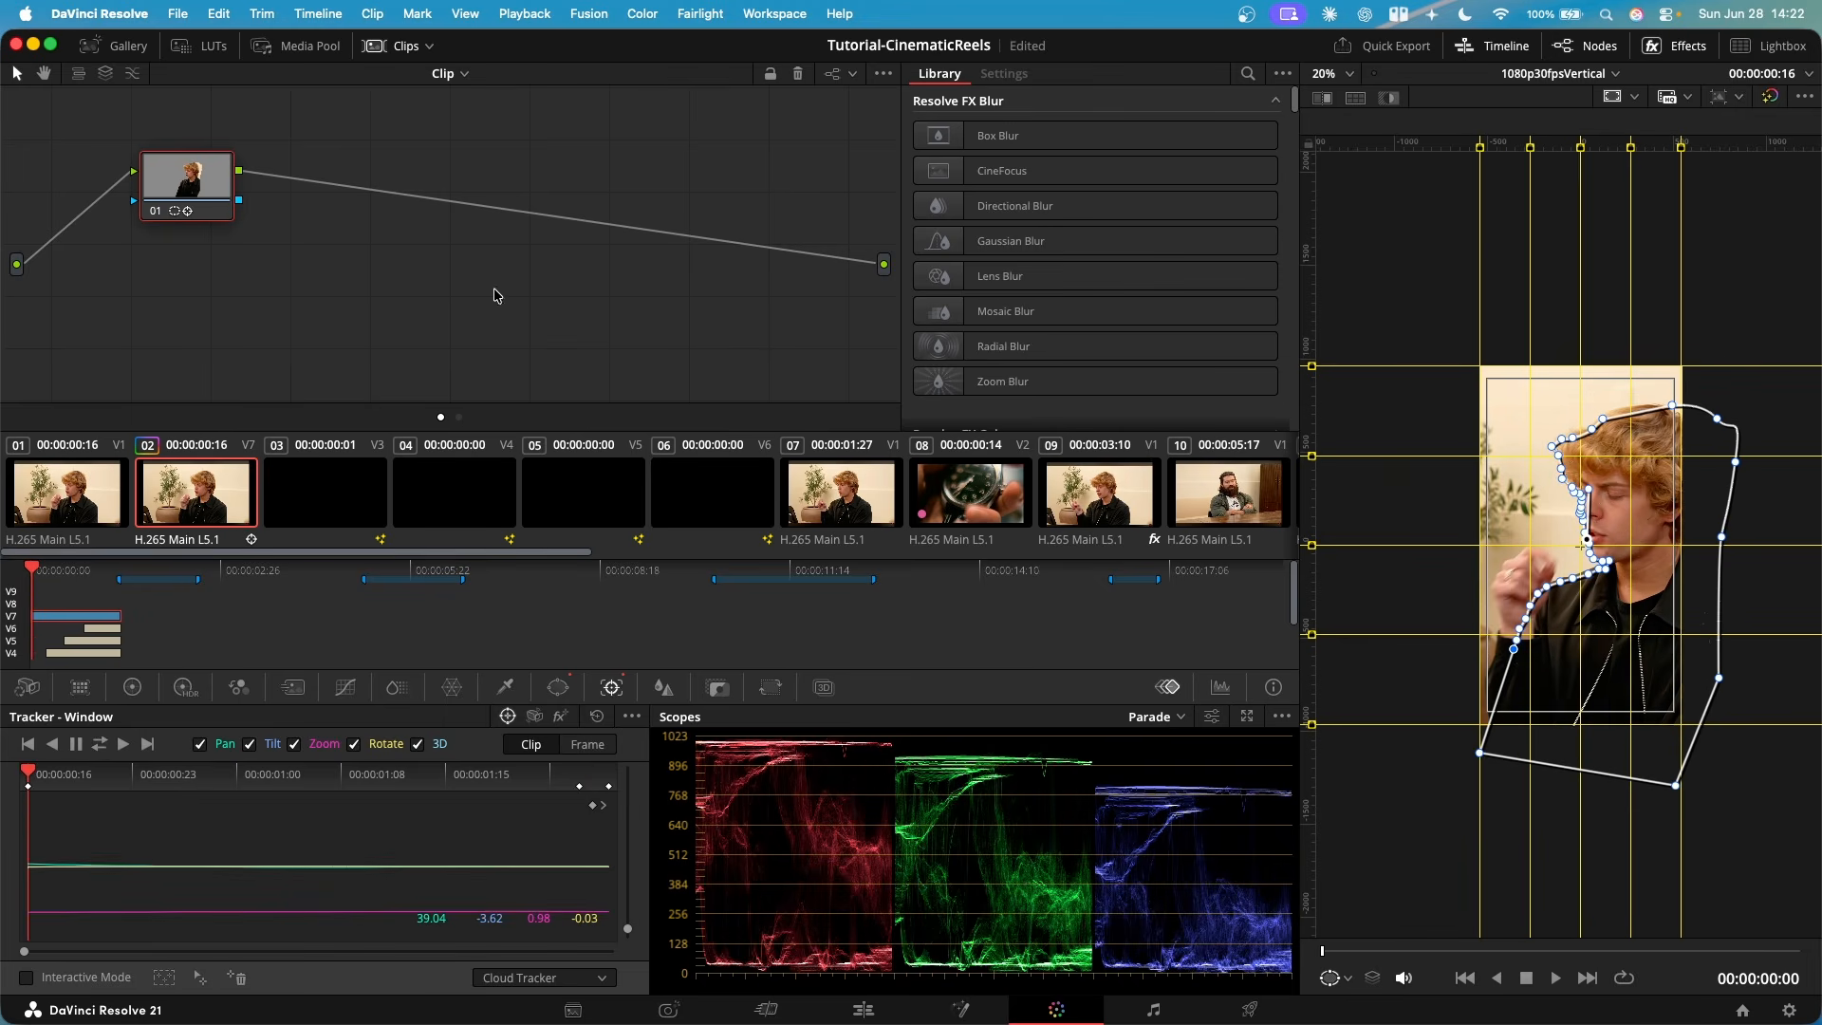
left_click_drag(34, 574, 92, 581)
scroll(1642, 507, "up", 6)
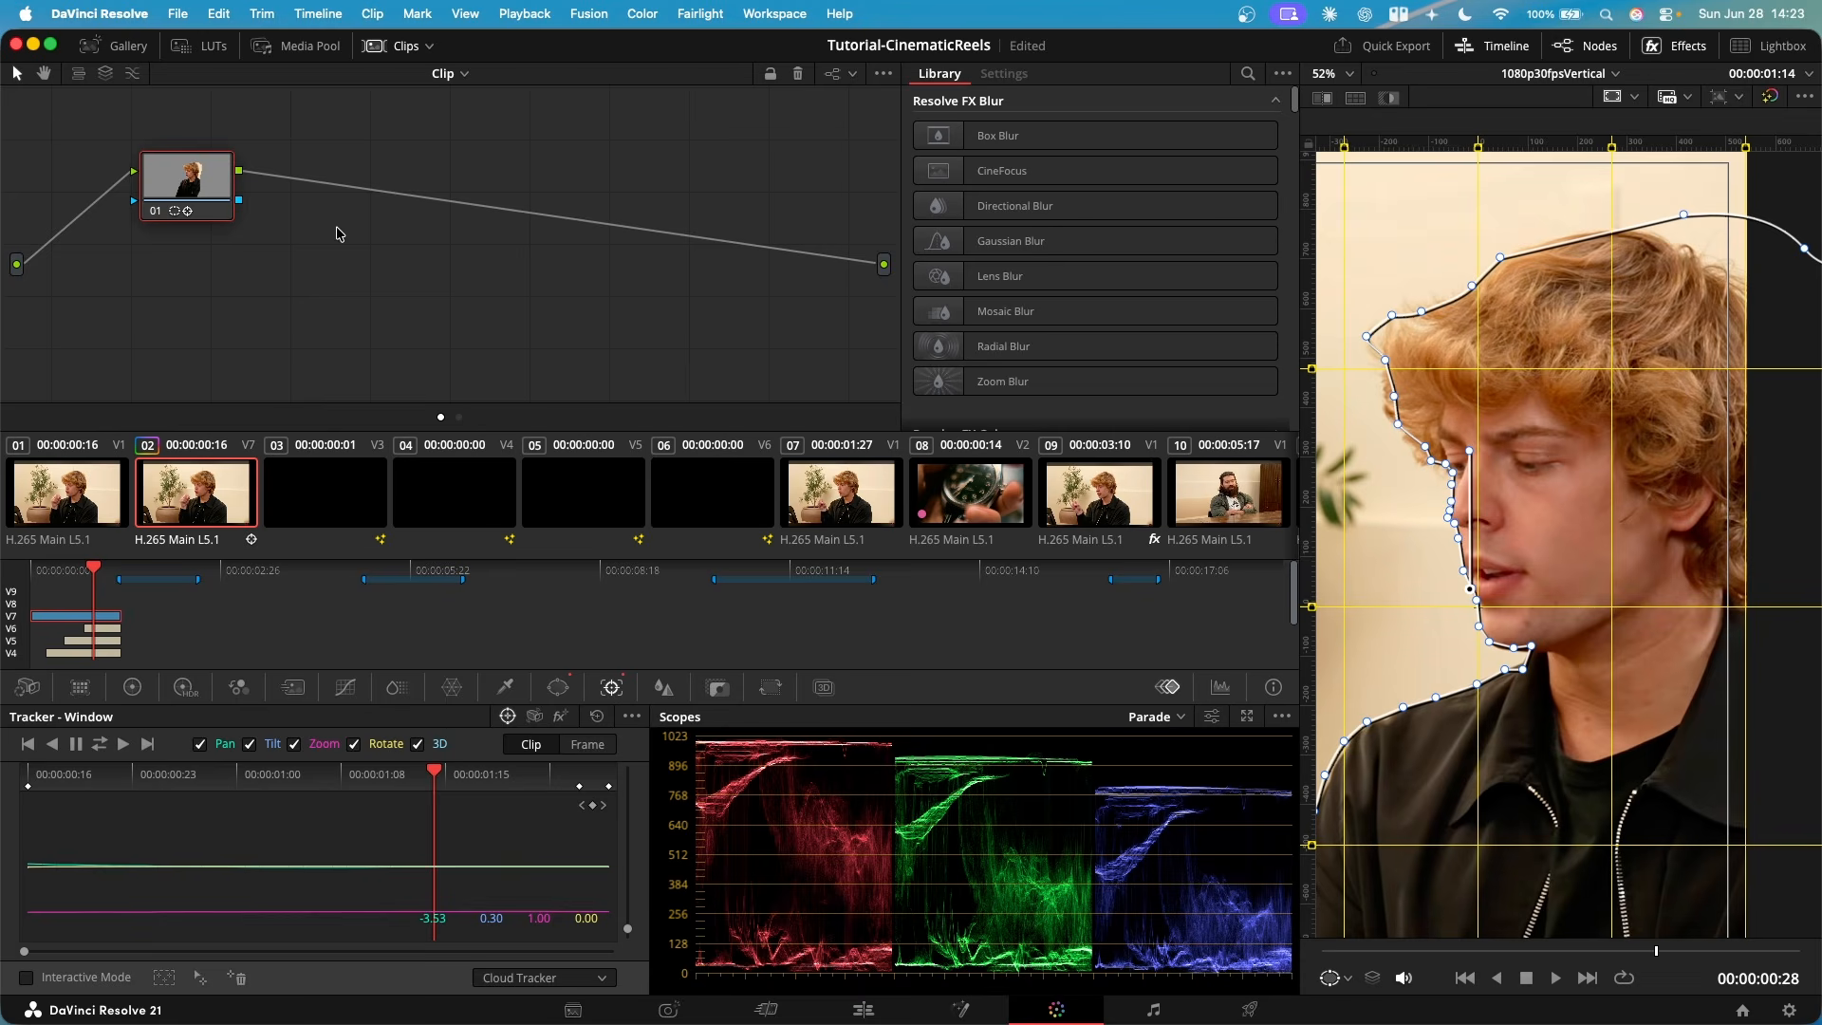
- Add an alpha output to the node graph and connect node 01's alpha output to it
scroll(280, 277, "up", 2)
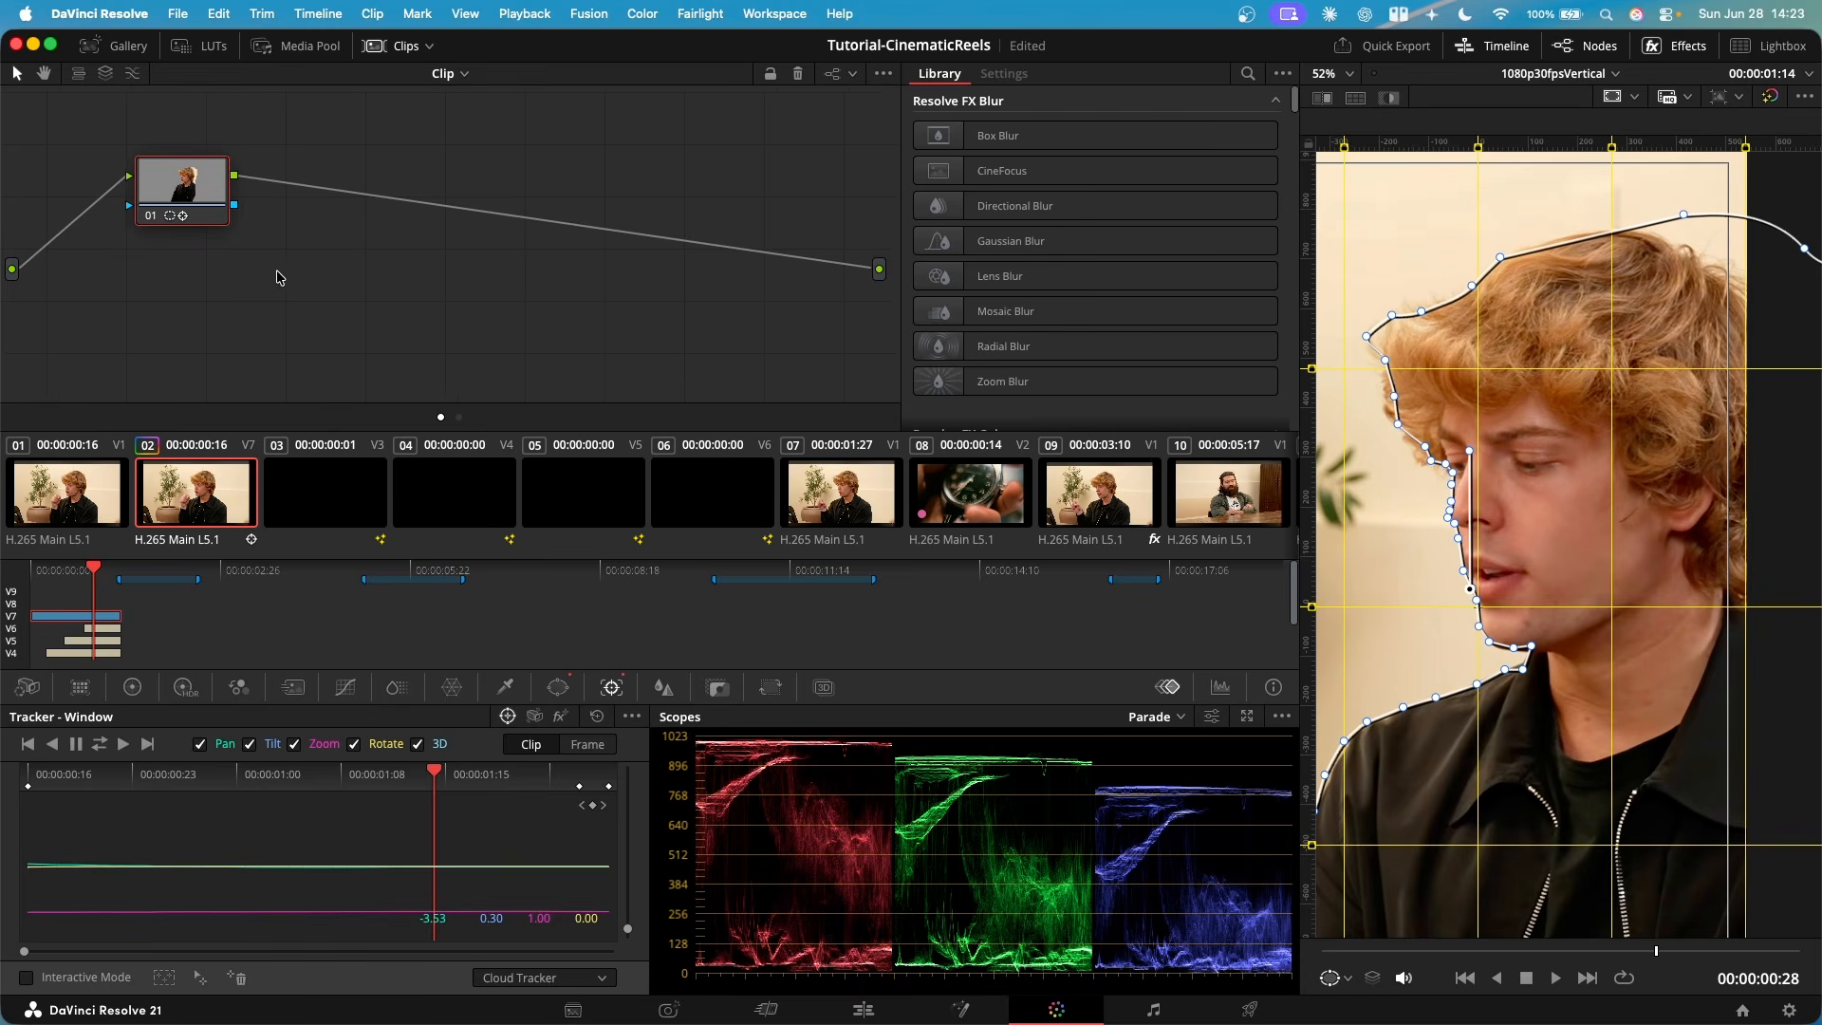
right_click(384, 281)
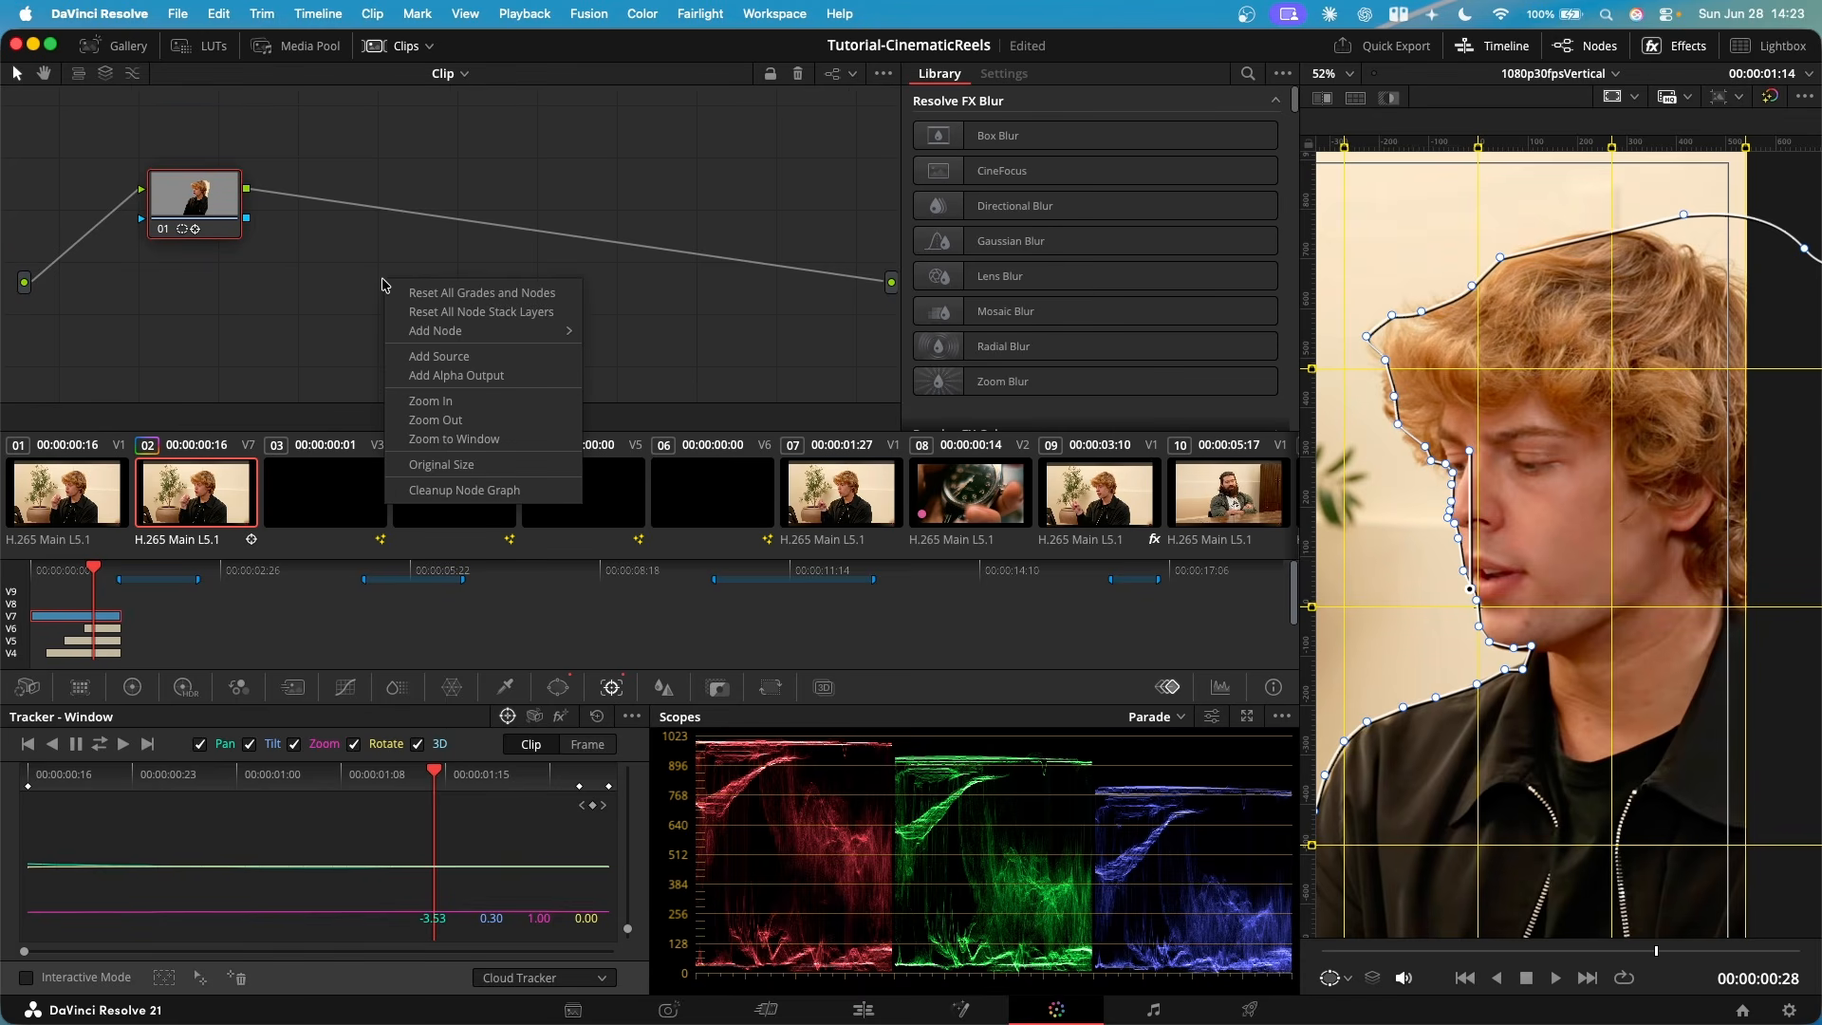
left_click(439, 377)
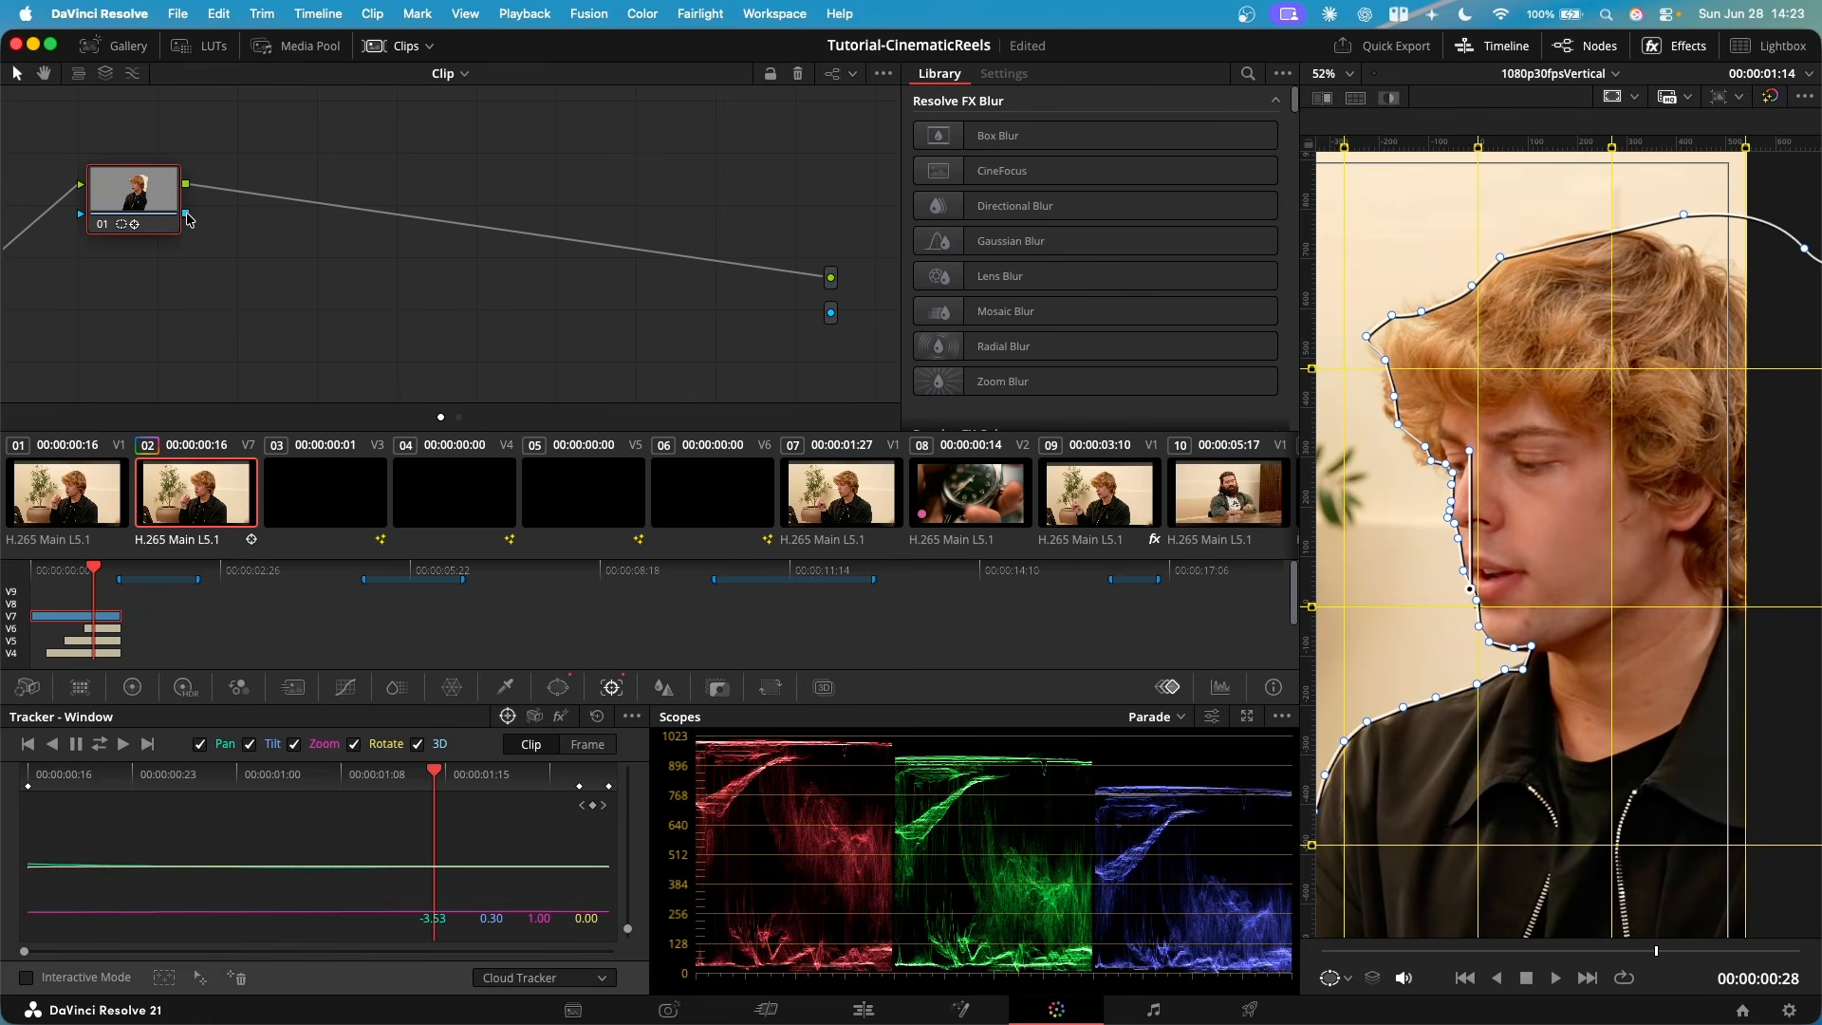
left_click_drag(224, 236, 831, 313)
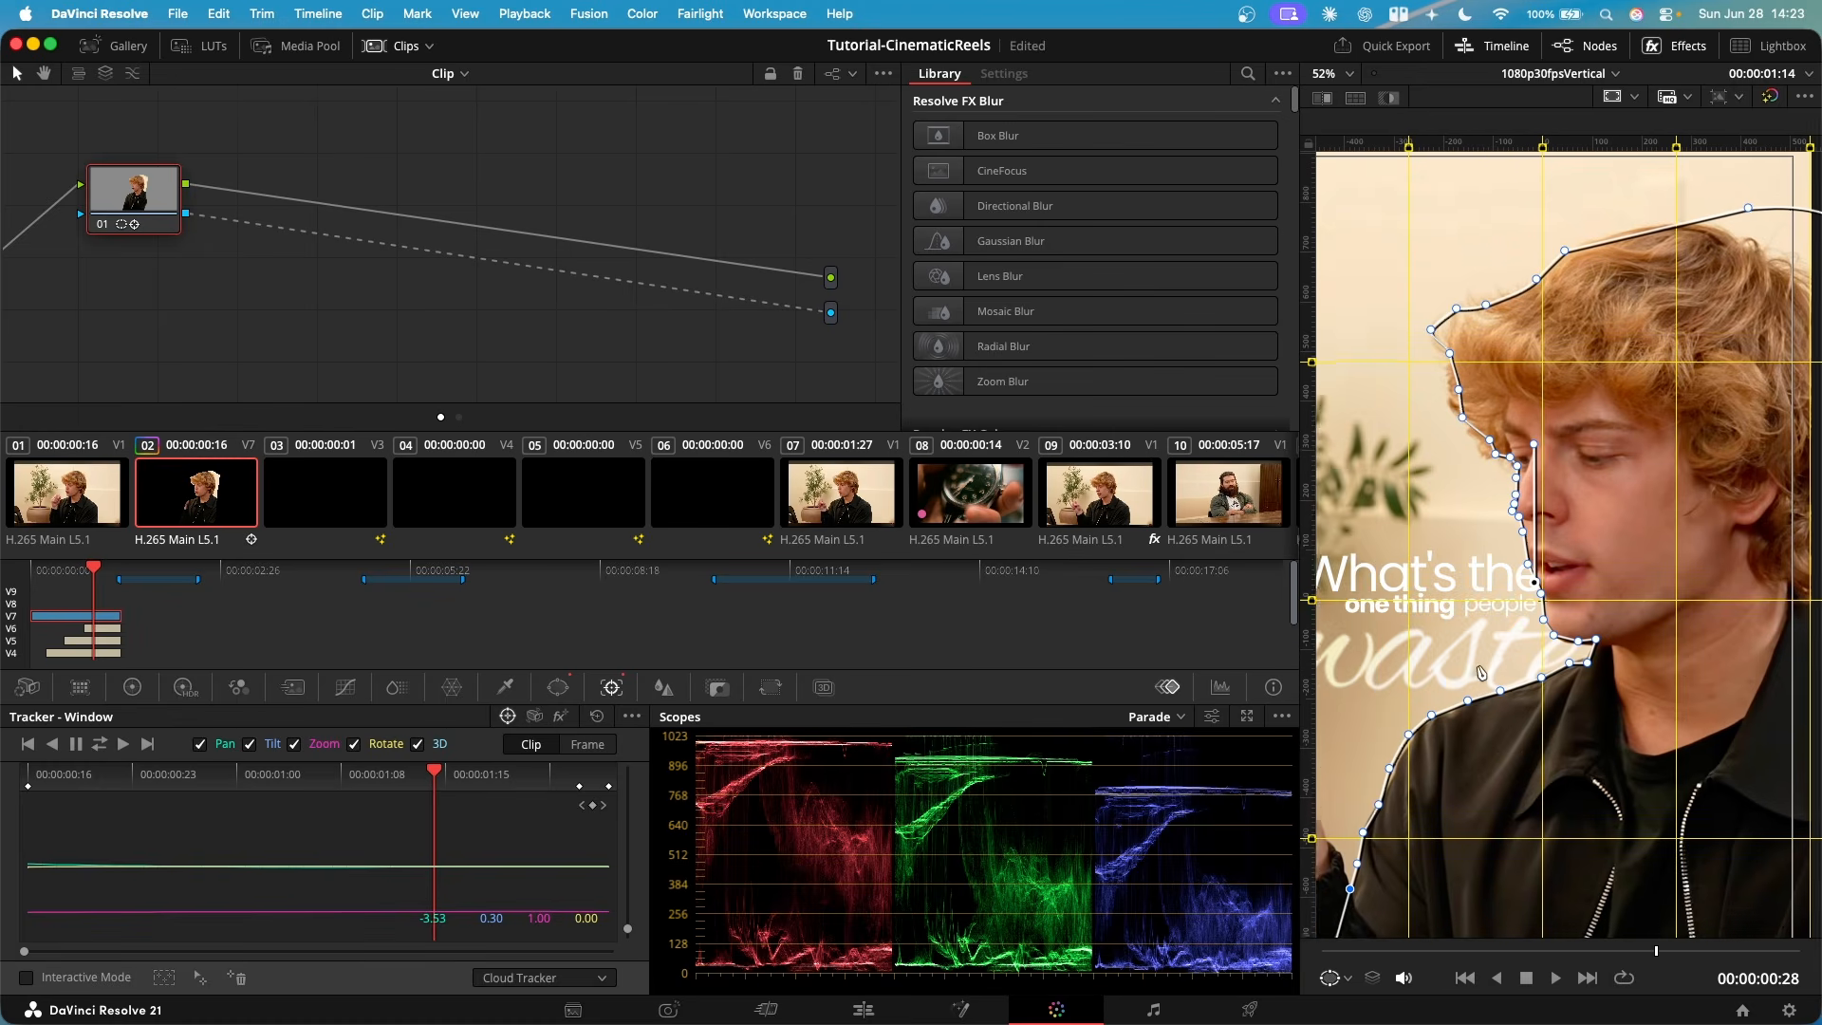
scroll(1527, 677, "left", 5)
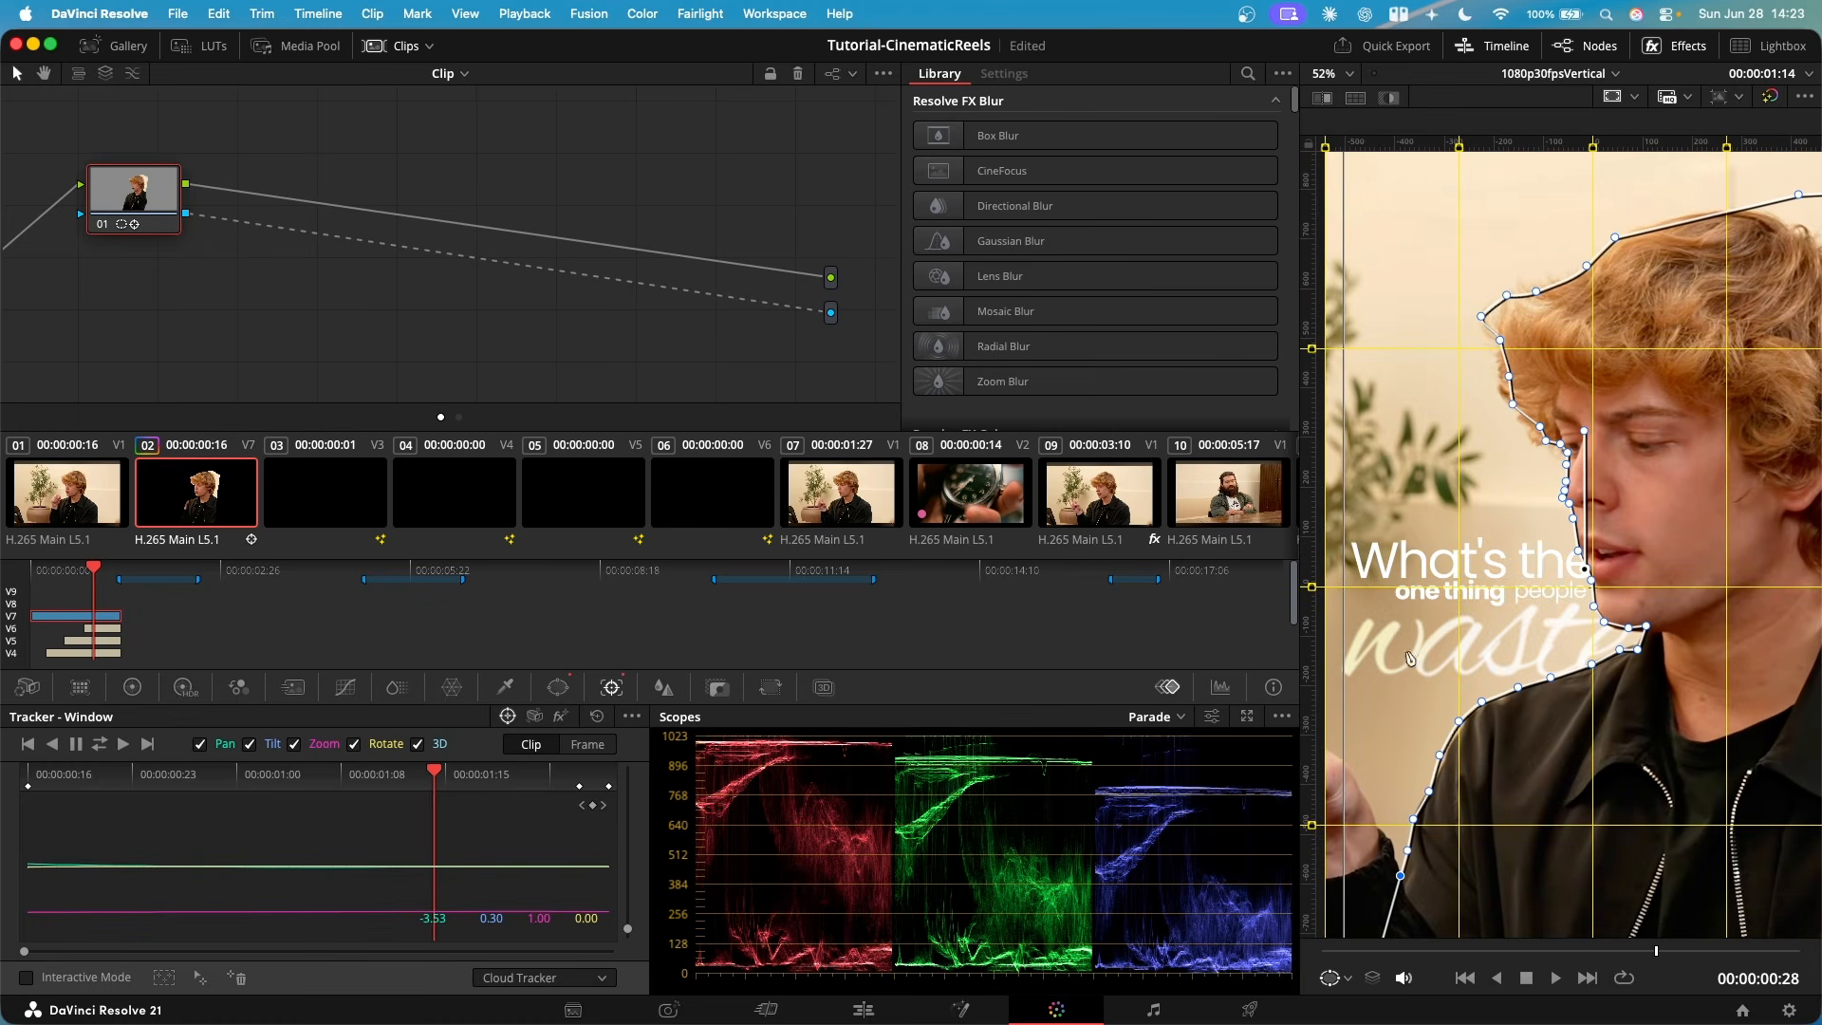
- Return to the Edit page and move the playhead to the end of the opening clip in the 1080p30fpsVertical timeline
left_click(892, 1008)
left_click(534, 521)
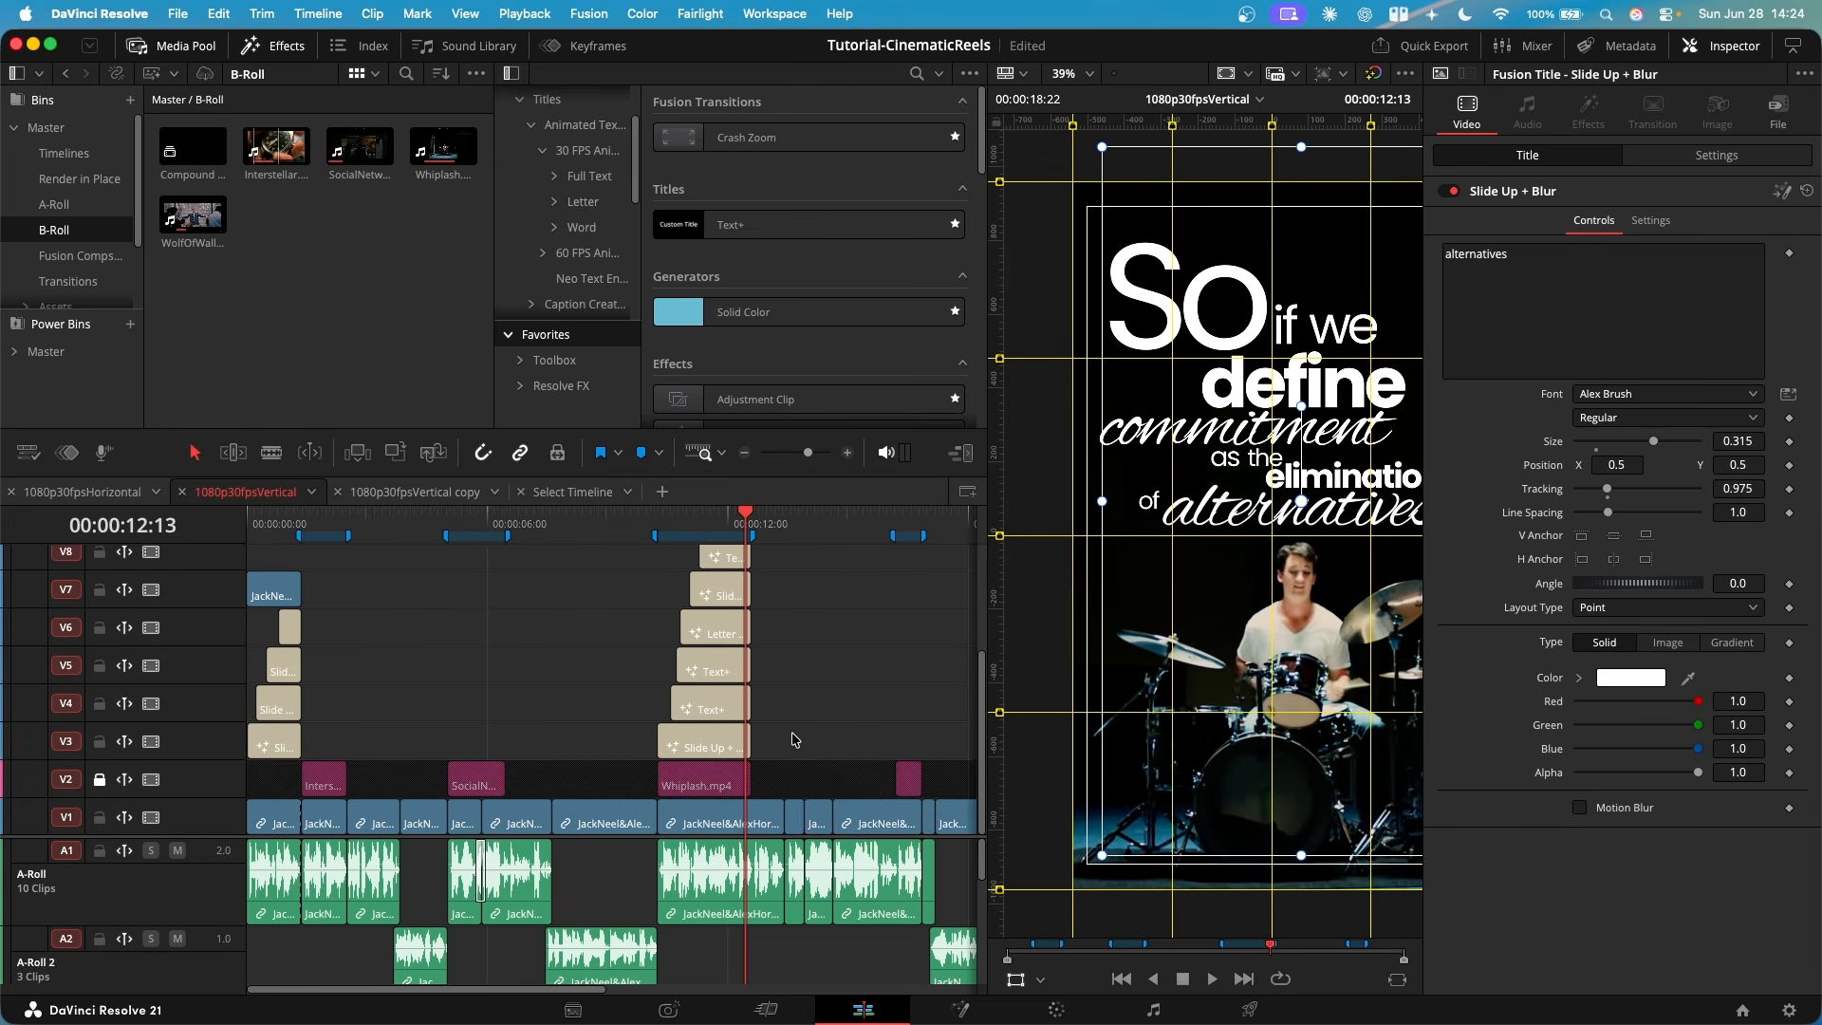
left_click(295, 520)
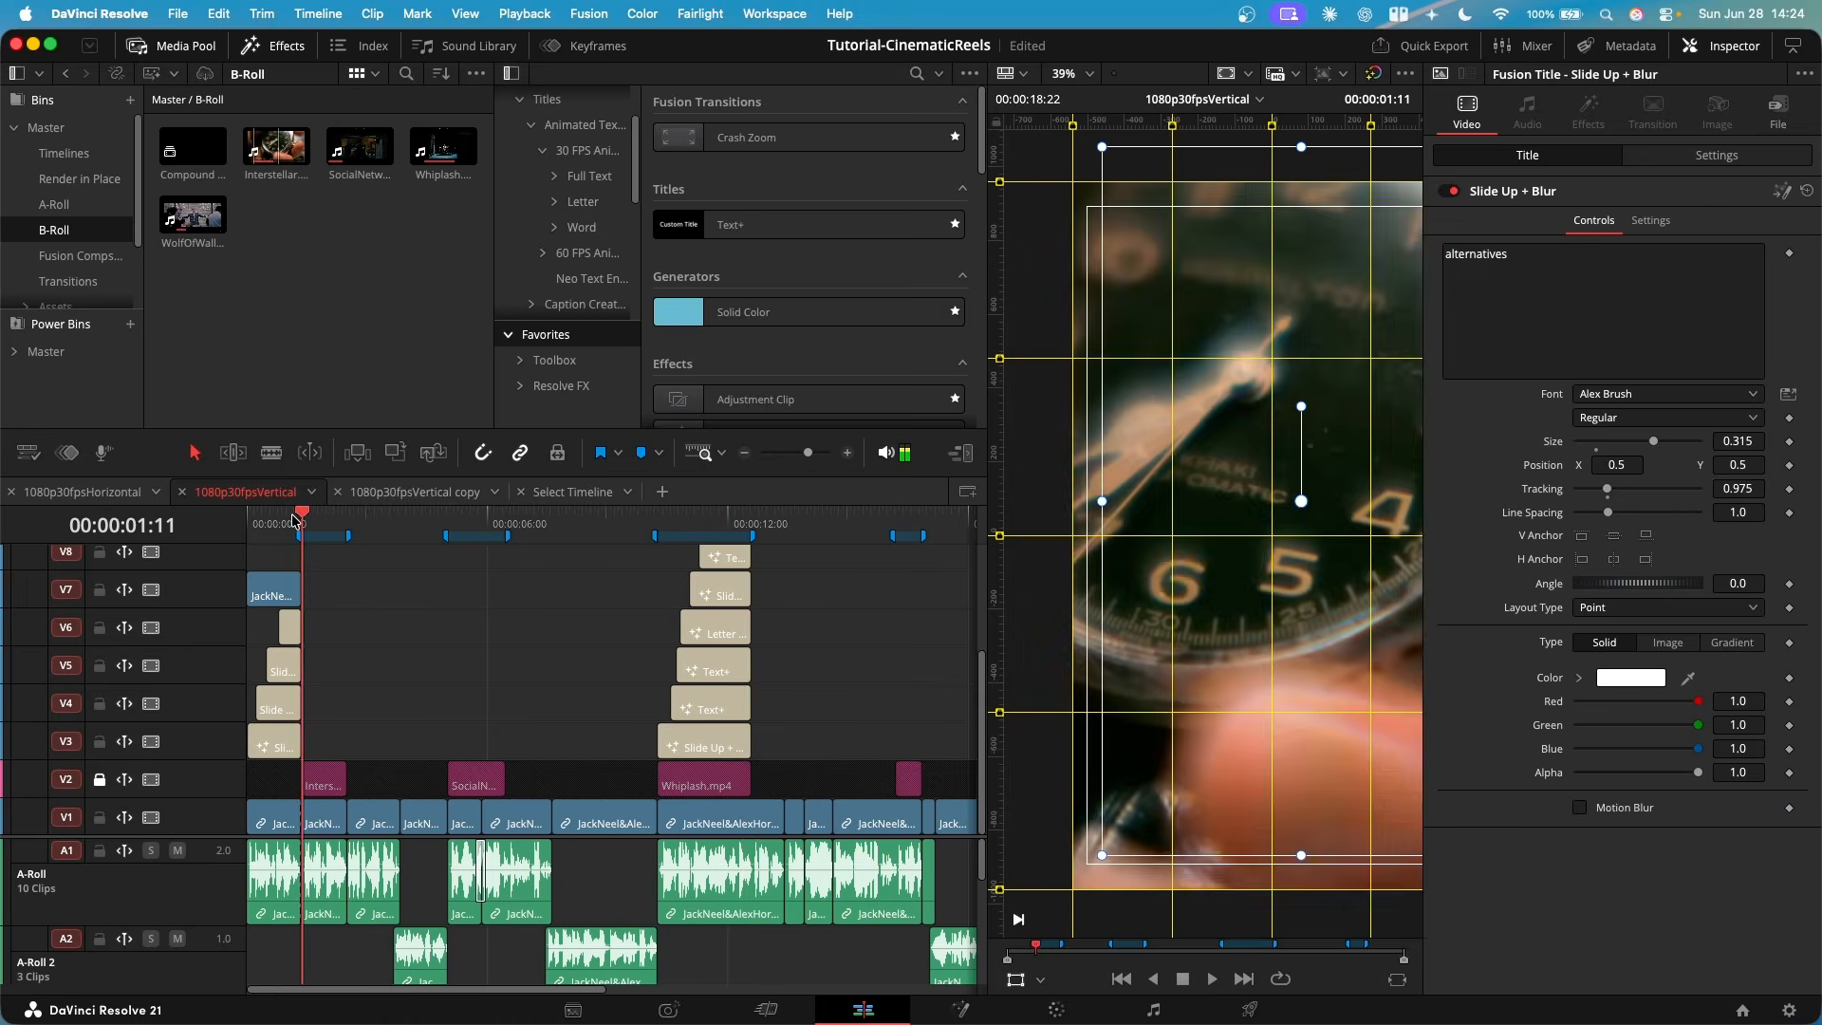
- Review the finished title groups in the 1080p30fpsVertical copy timeline, from the opening to the "That doesn't actually" titles
left_click_drag(740, 515, 733, 515)
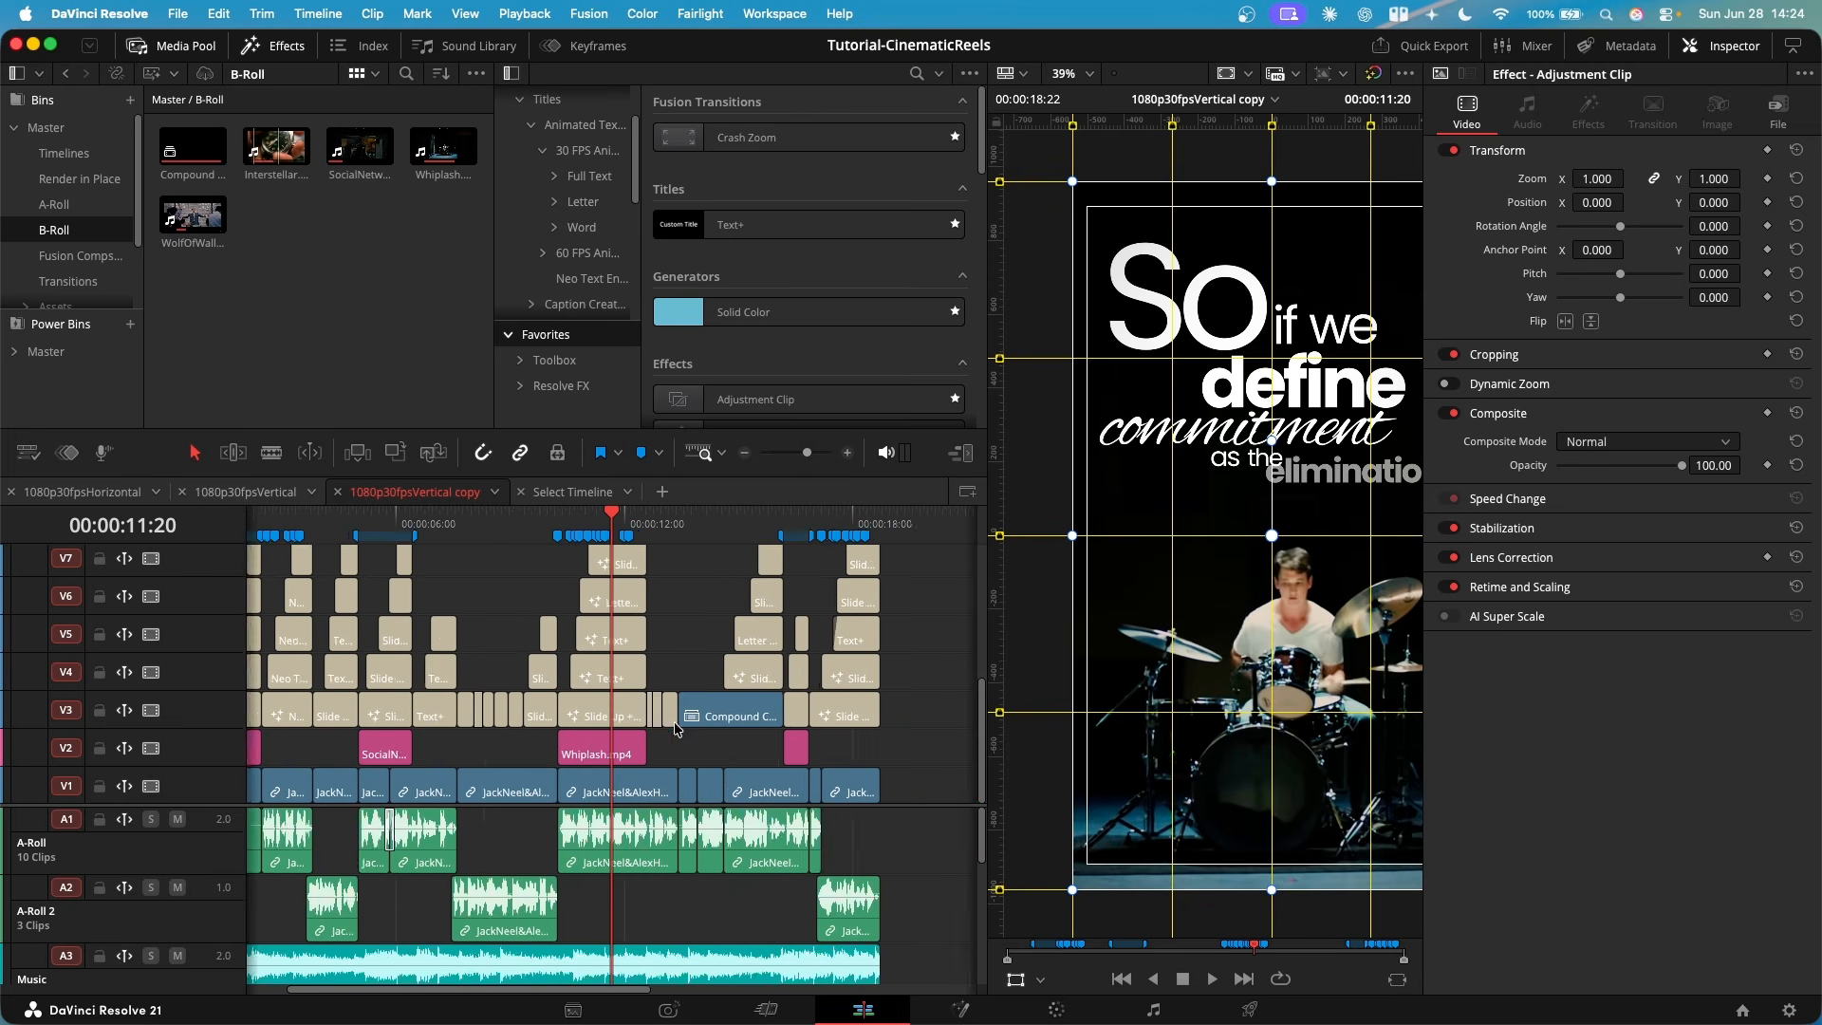
key("super+minus")
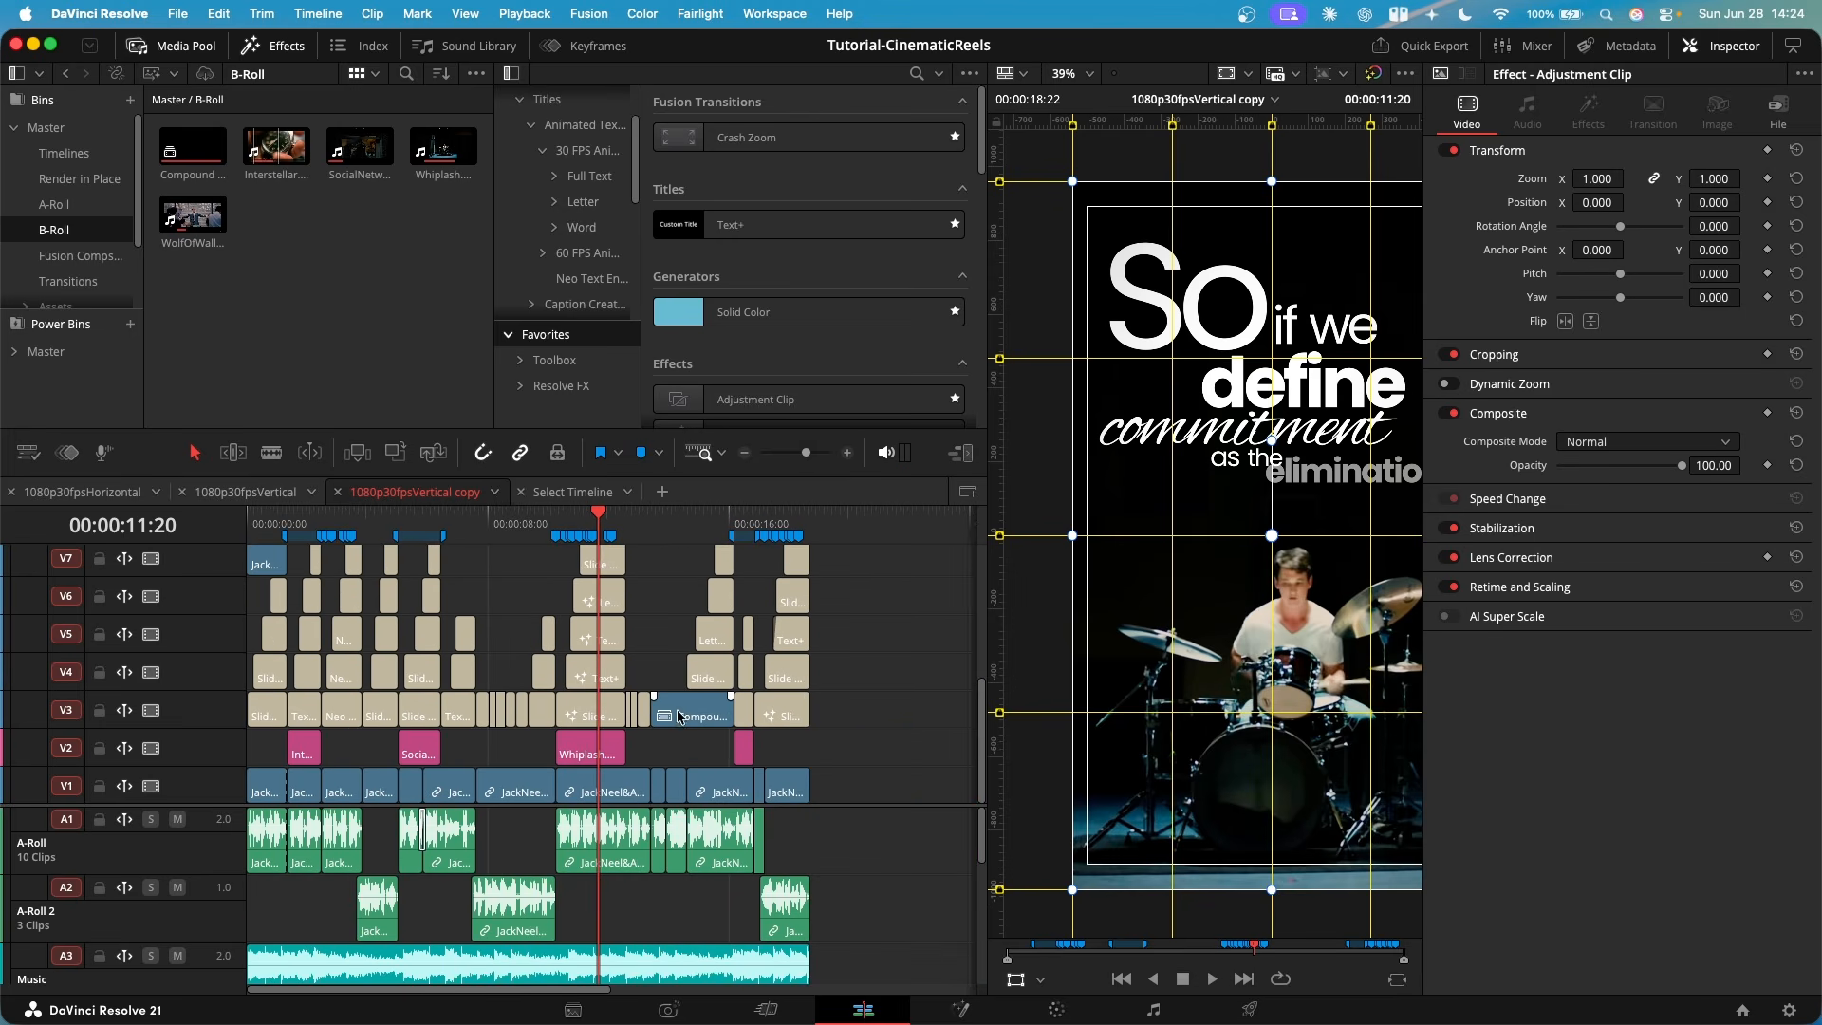
key("super+equal")
key("super+equal")
scroll(334, 673, "left", 5)
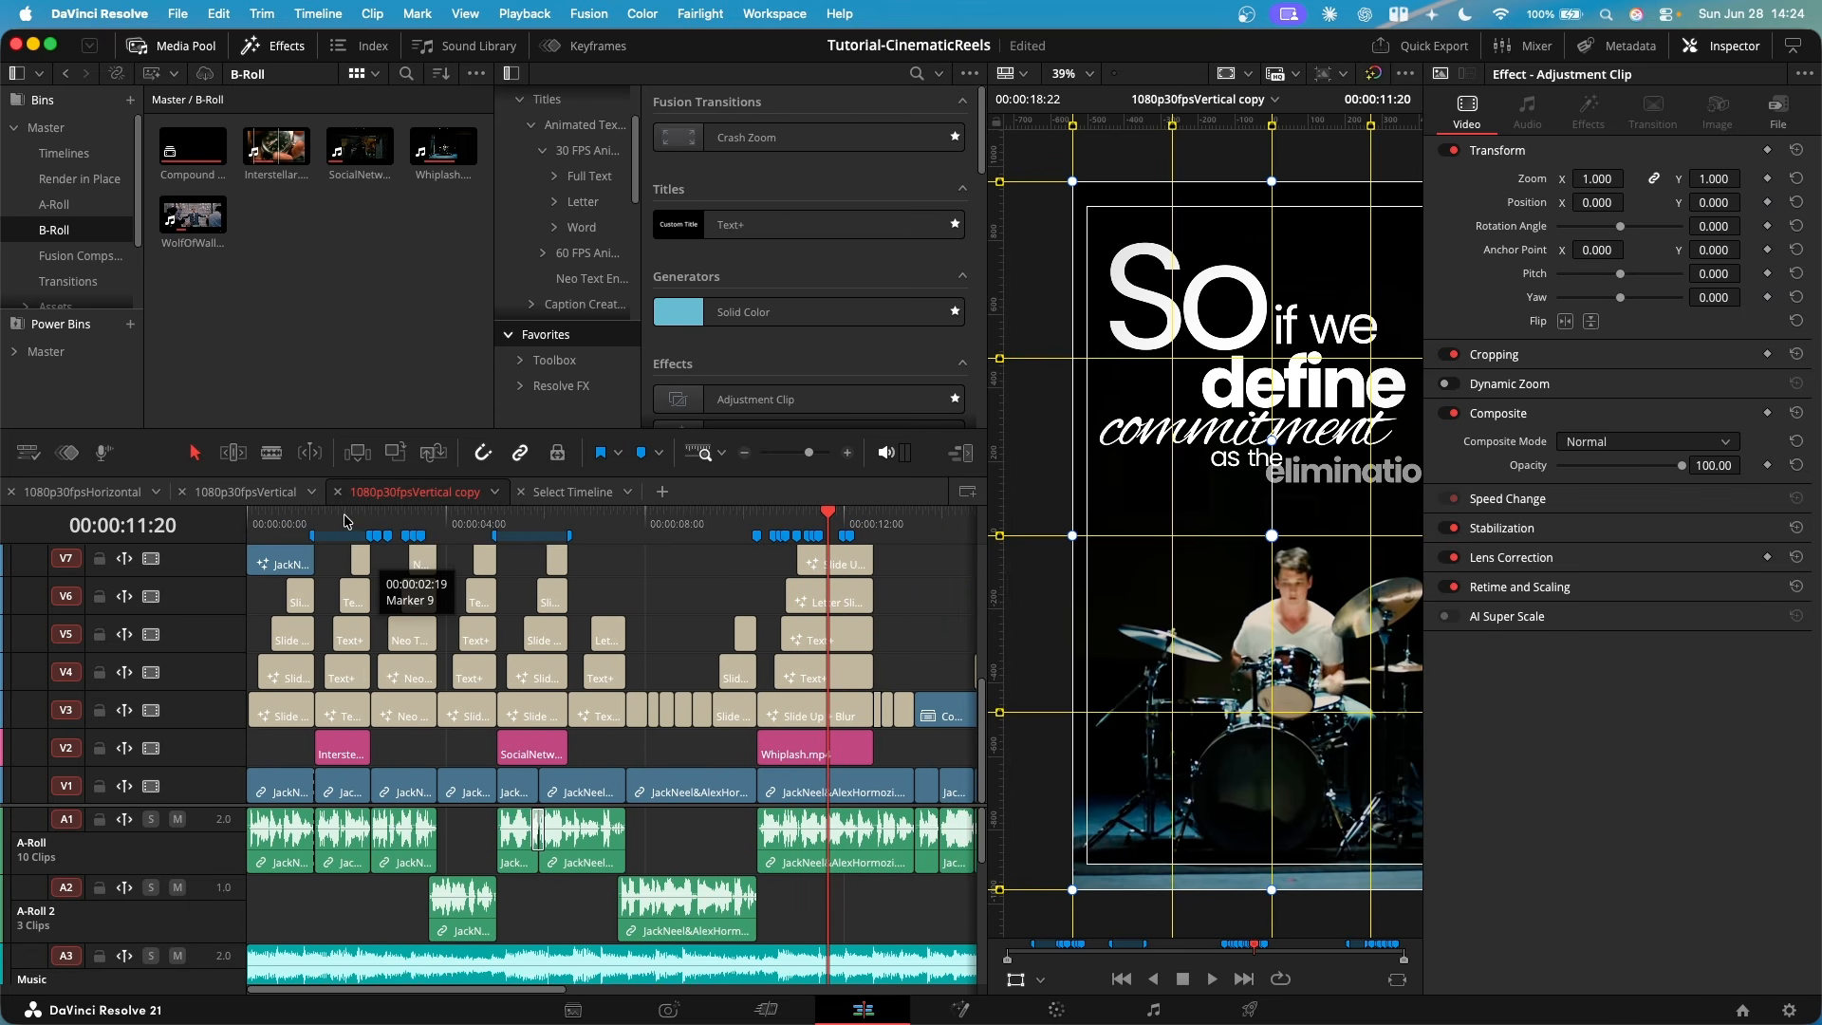
left_click(360, 517)
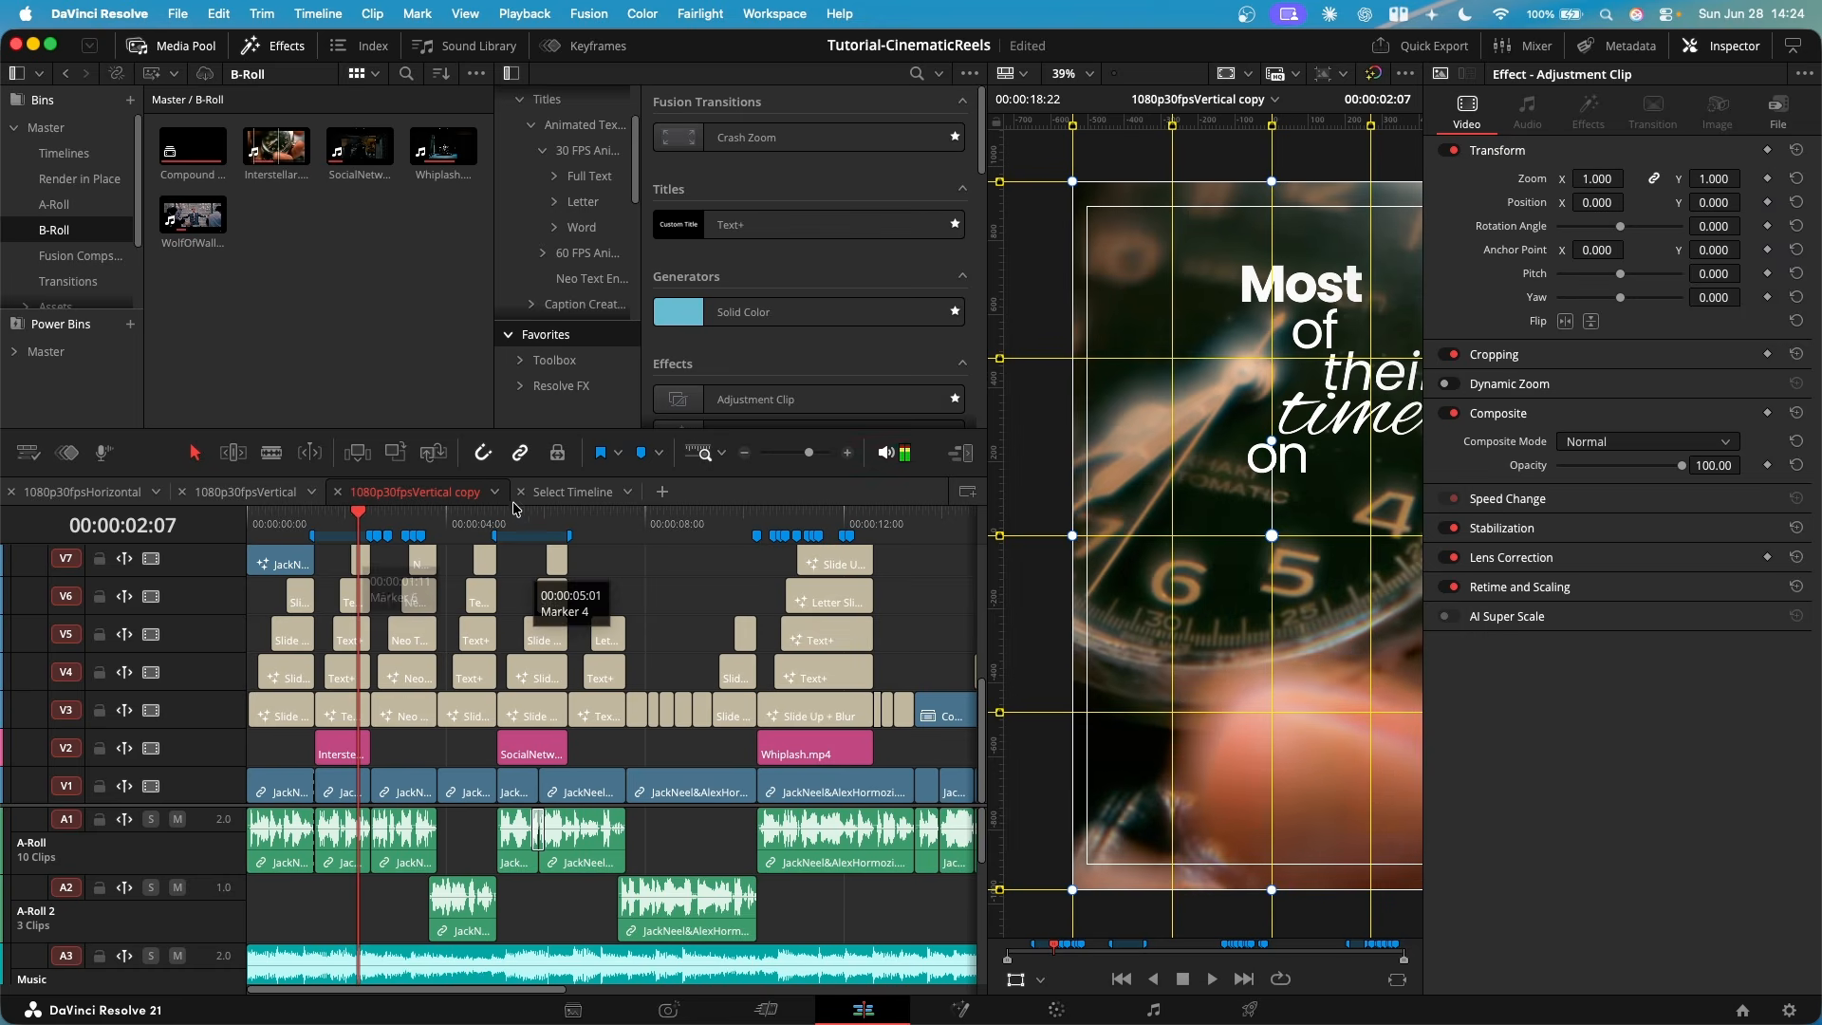
key("super+equal")
left_click(426, 518)
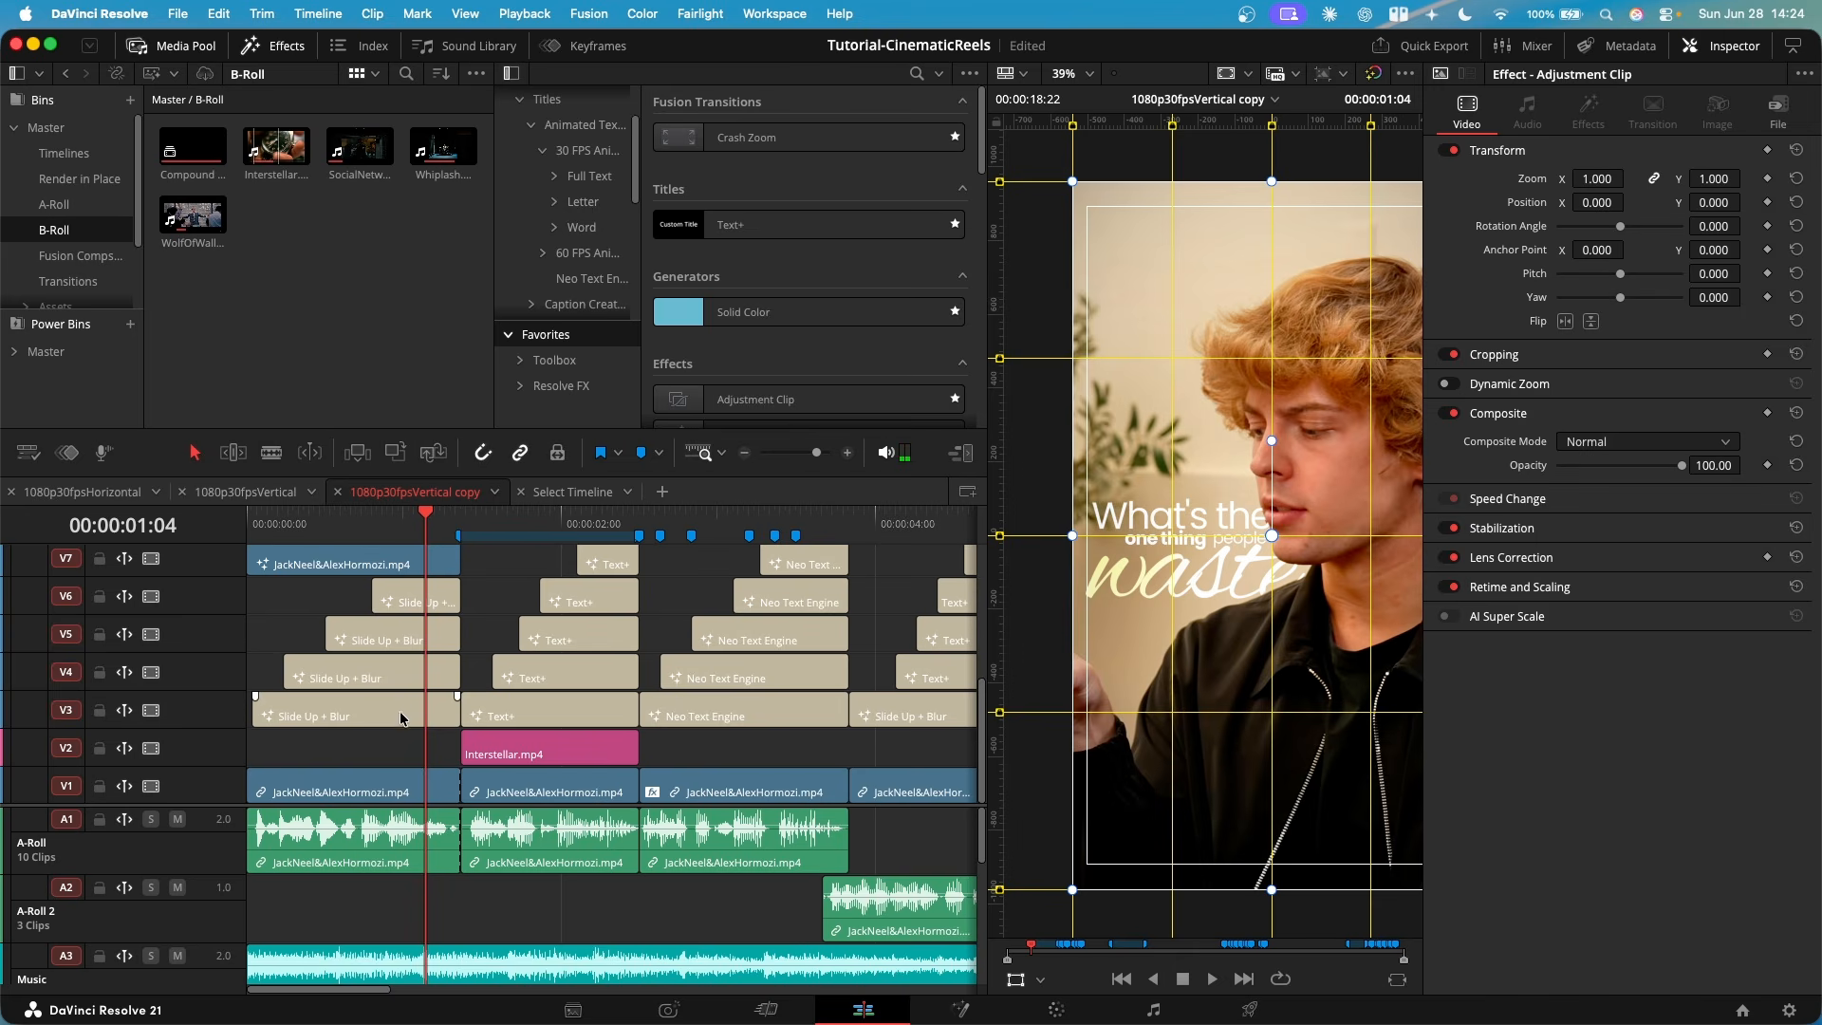
mouse_move(602, 526)
left_mouse_down()
mouse_move(484, 532)
mouse_move(599, 528)
left_mouse_up()
scroll(712, 643, "right", 5)
left_click(436, 526)
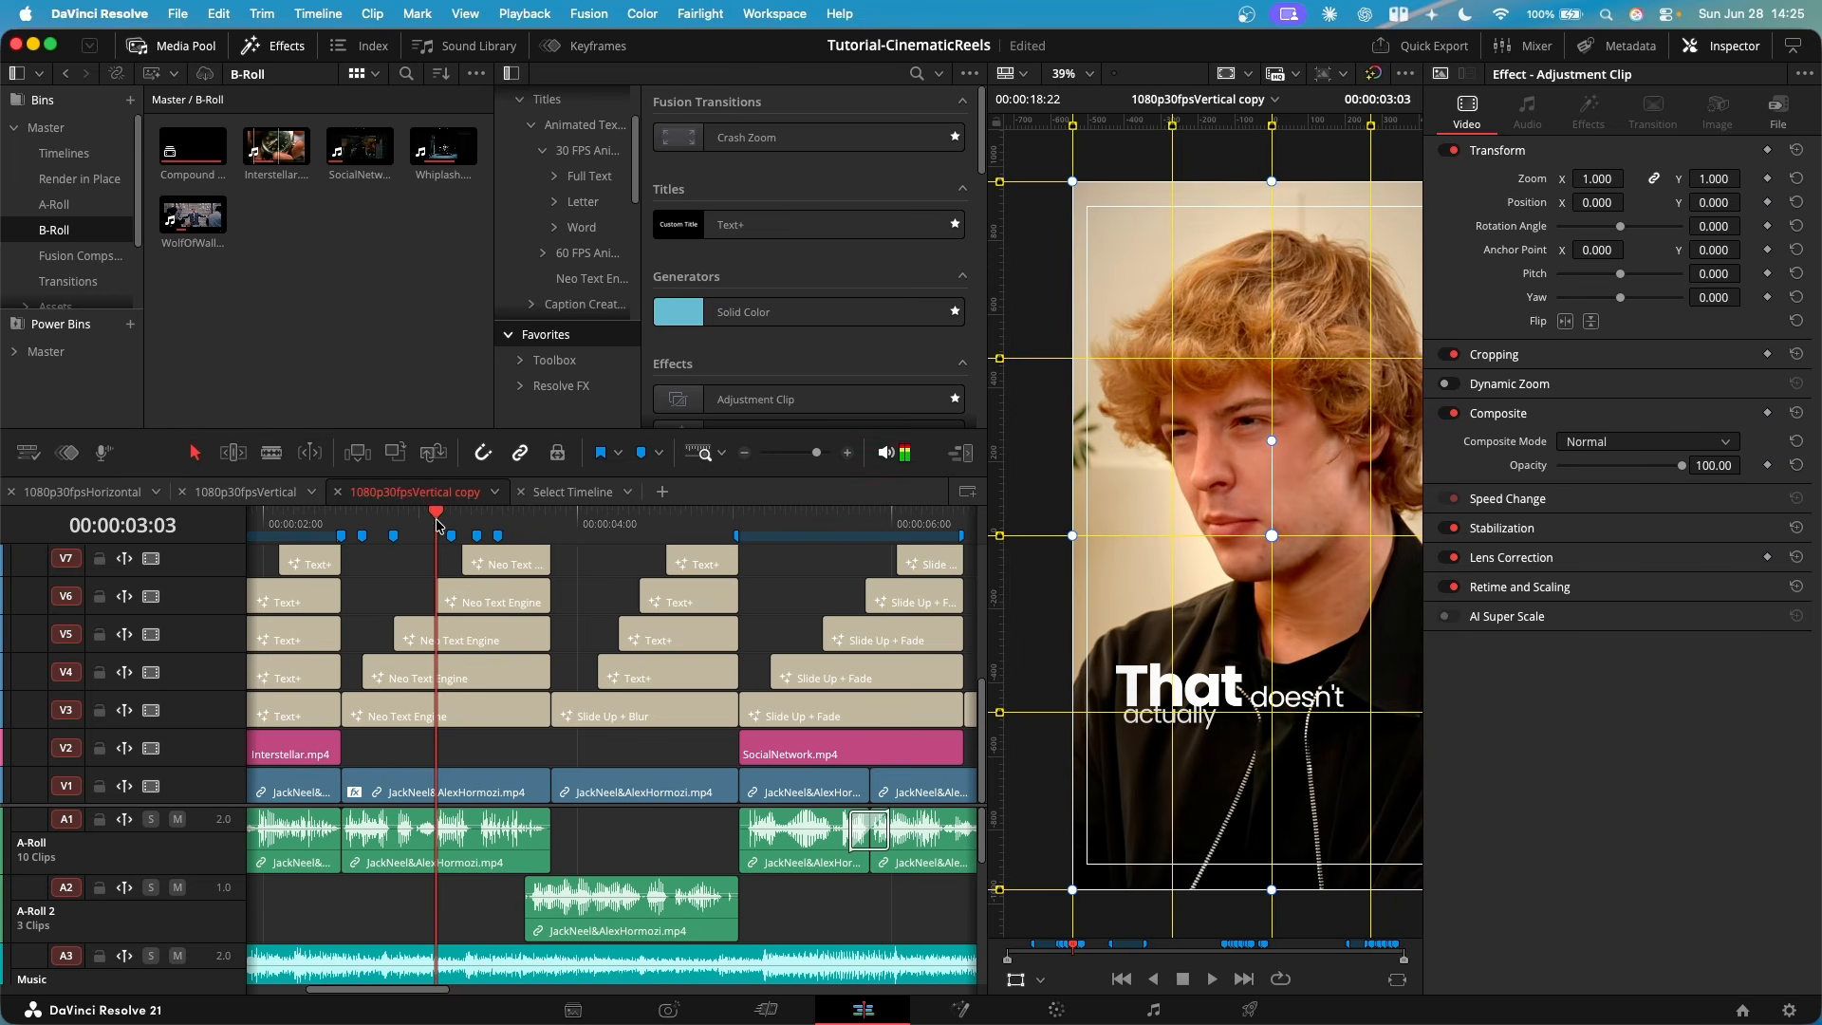
- Show the Neo Text Engine title in the effects library and examine the animation settings of the "That" title on V3
left_click(578, 151)
left_click(591, 278)
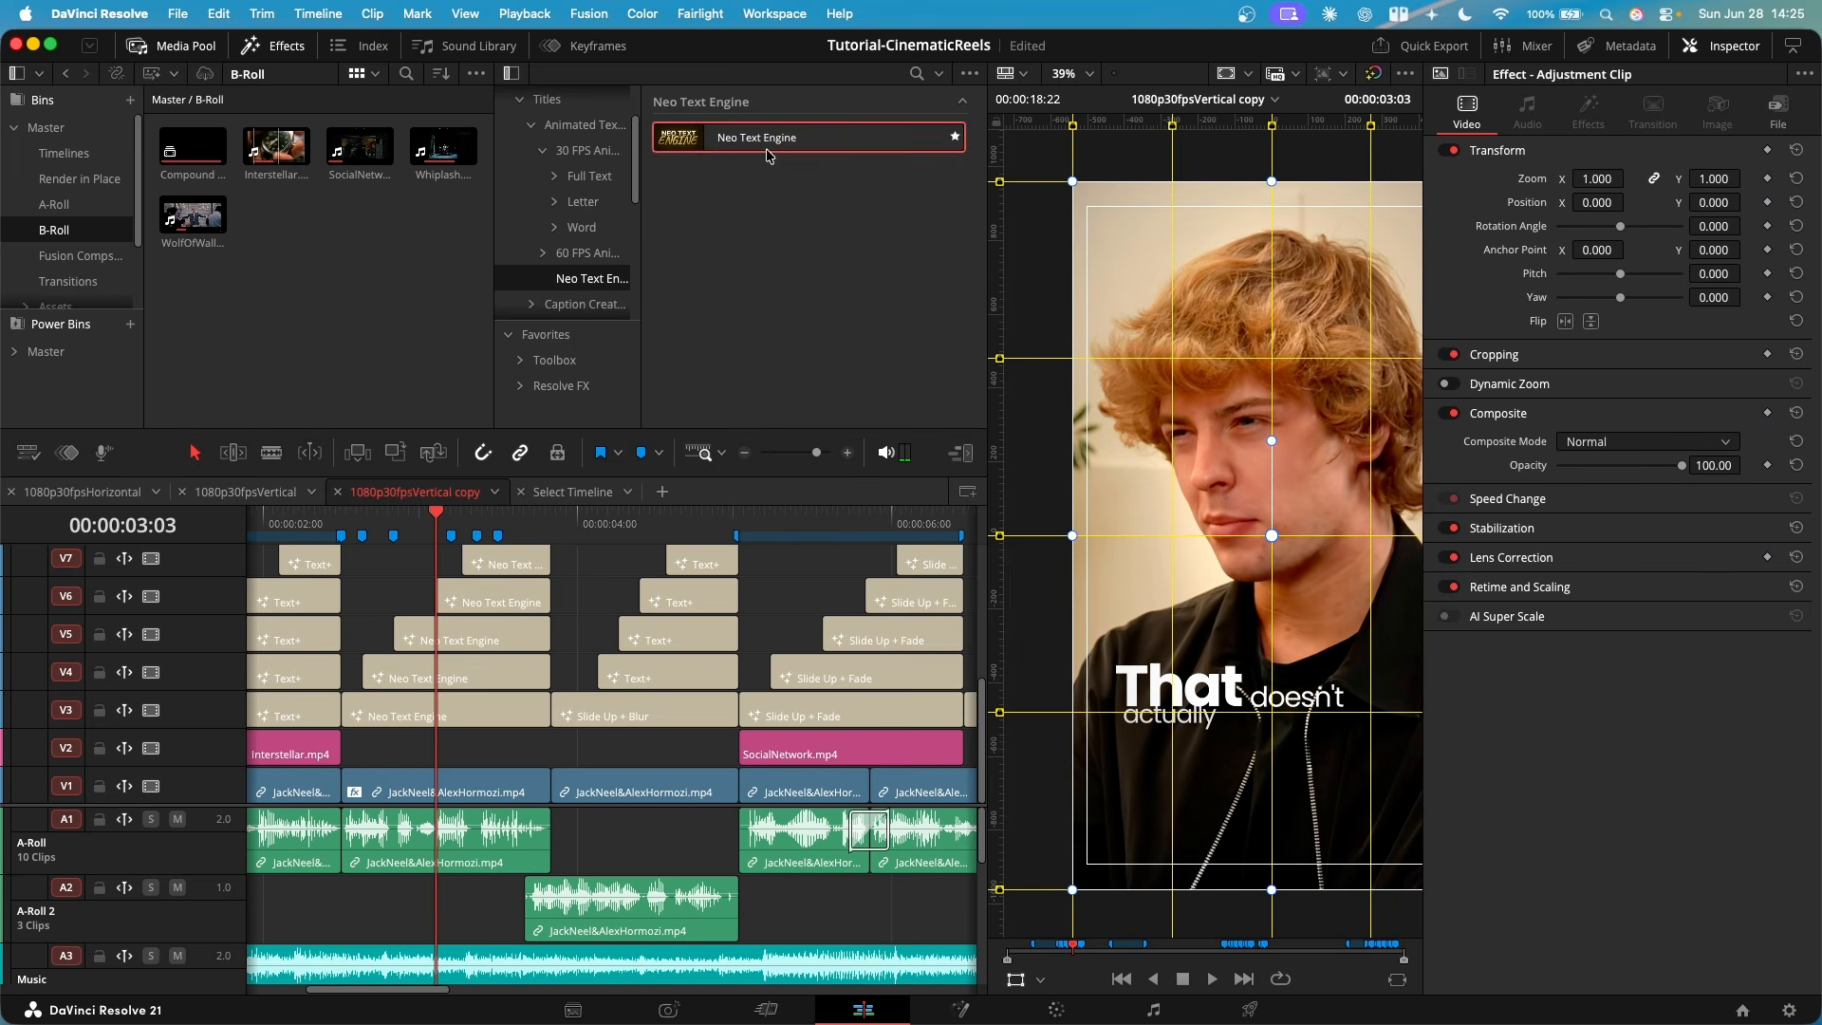
left_click(509, 717)
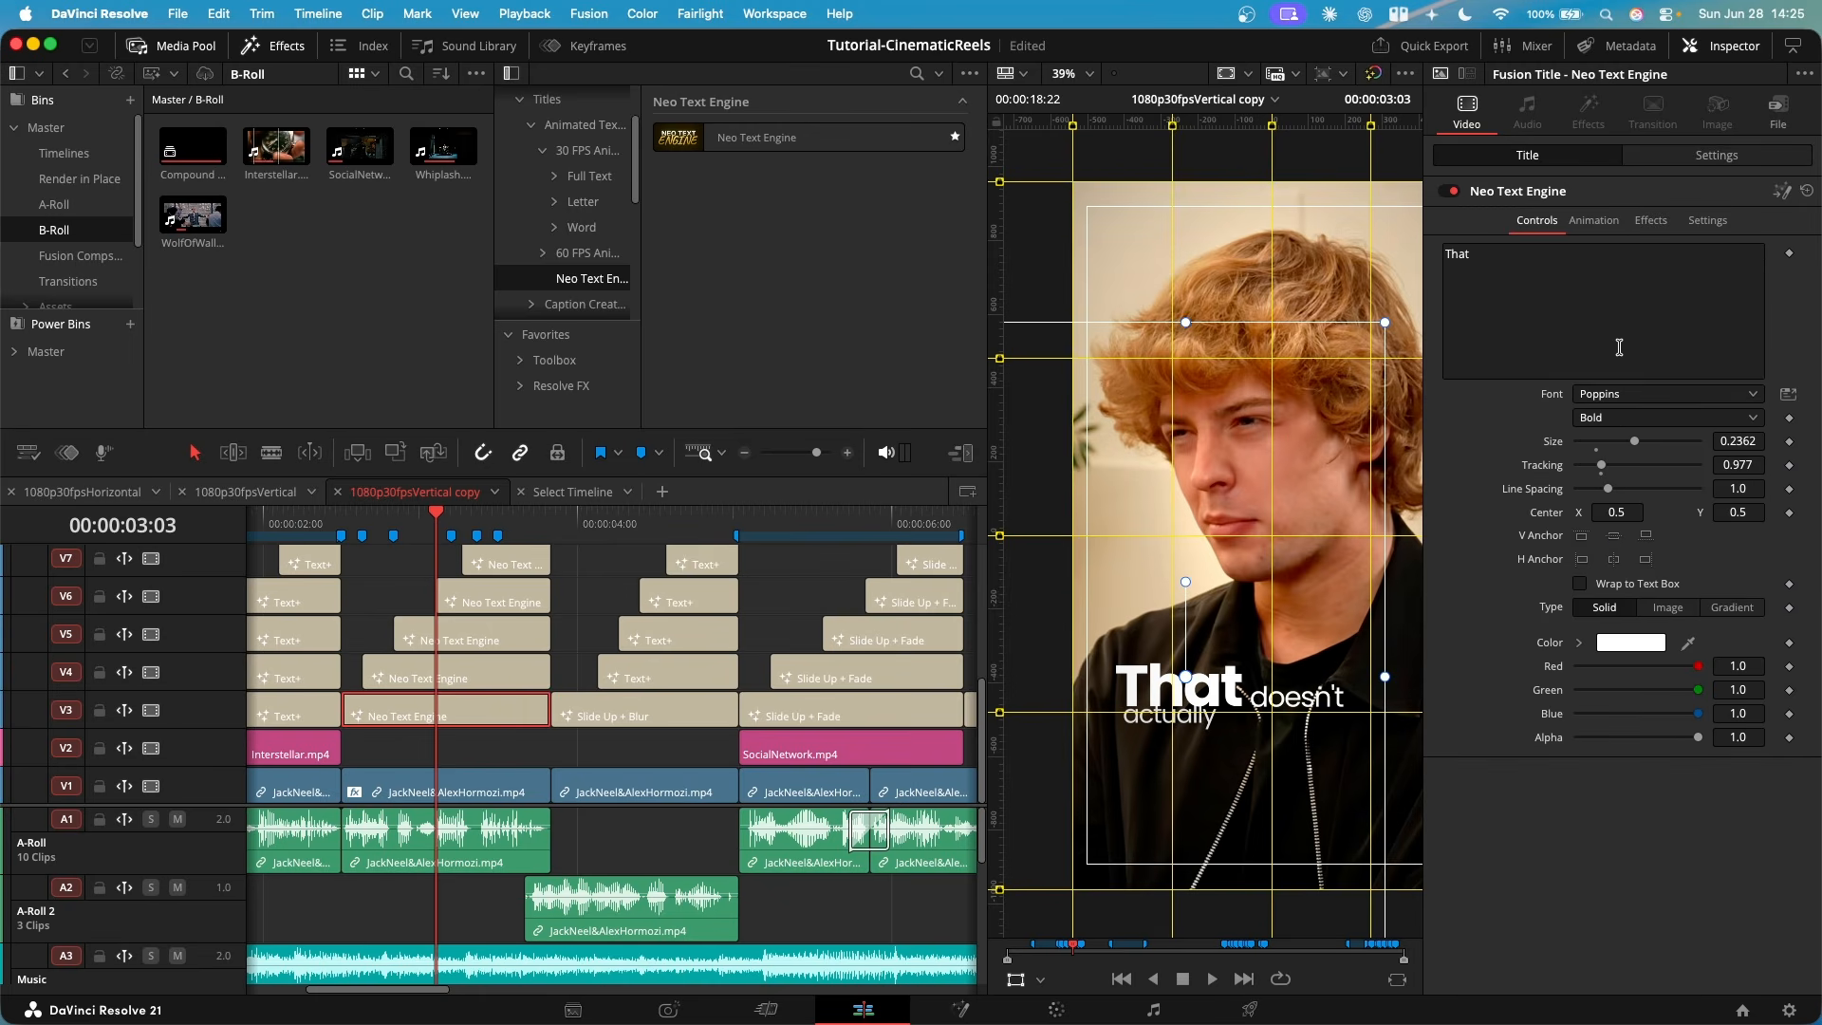
left_click(1594, 220)
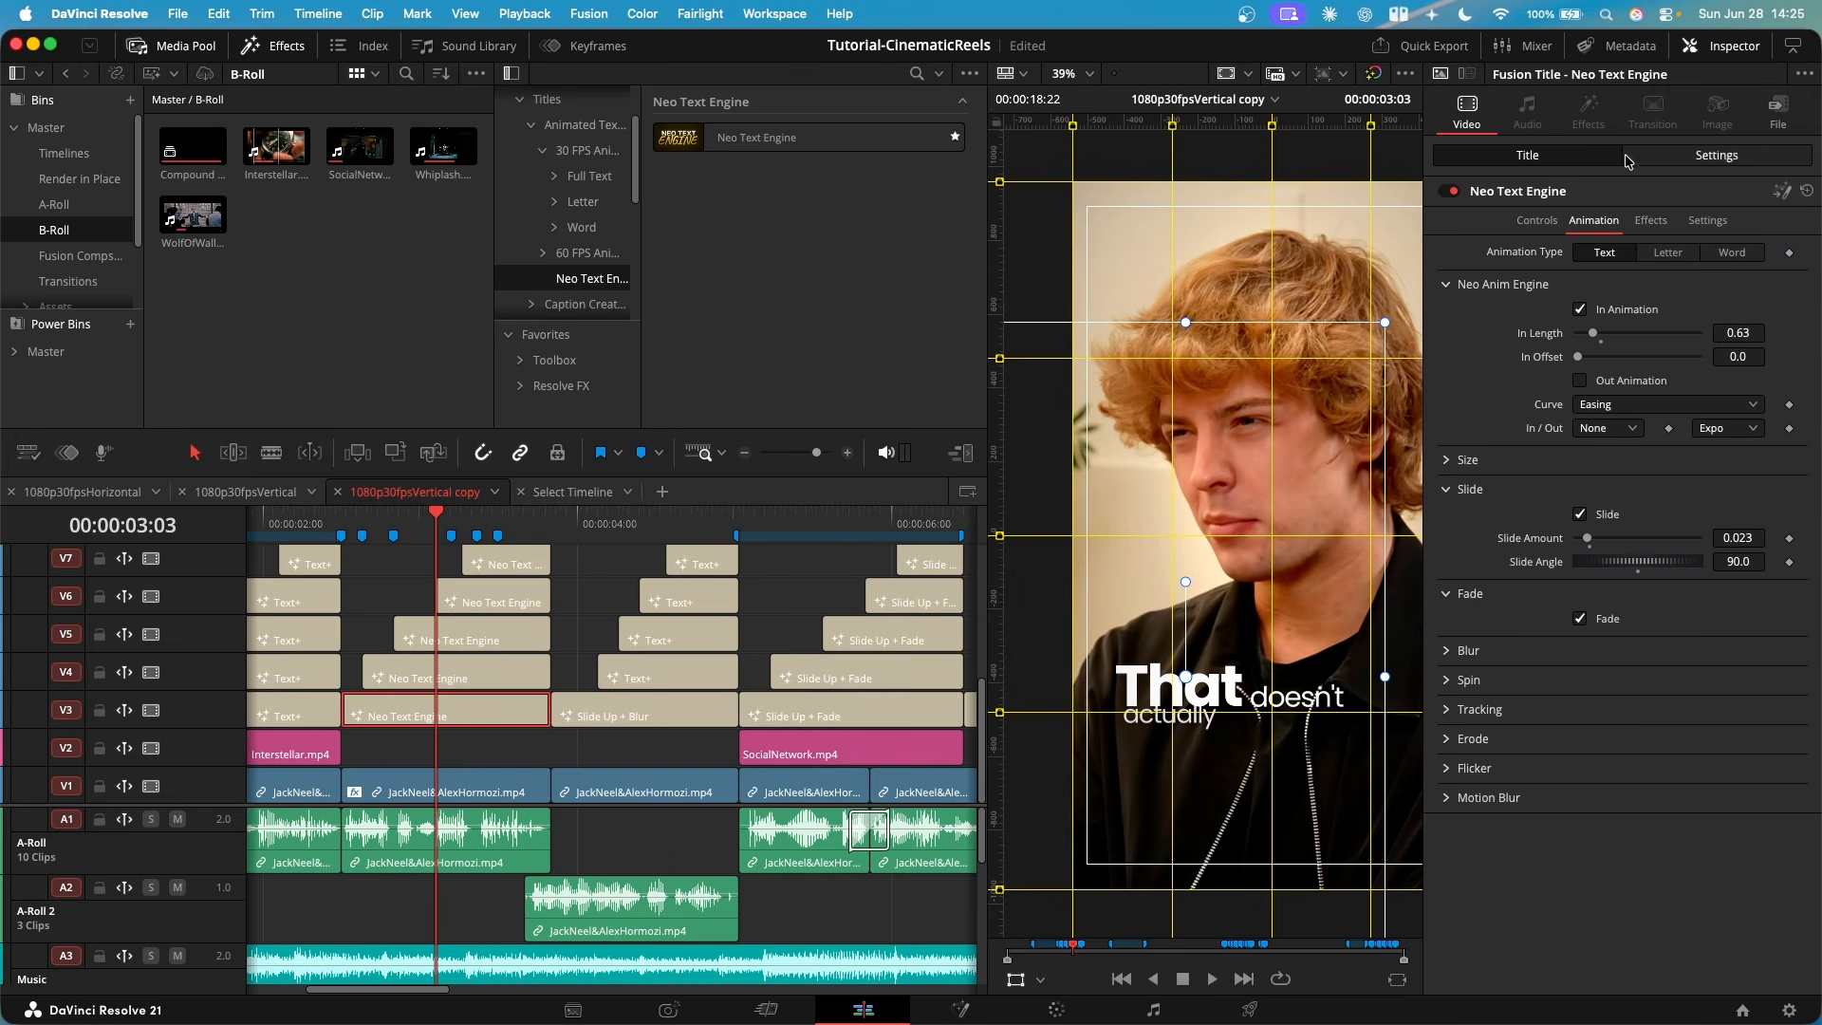
- Enable Glow on the "That" title and look through its Drop Shadow and Outline effect options
left_click(1652, 220)
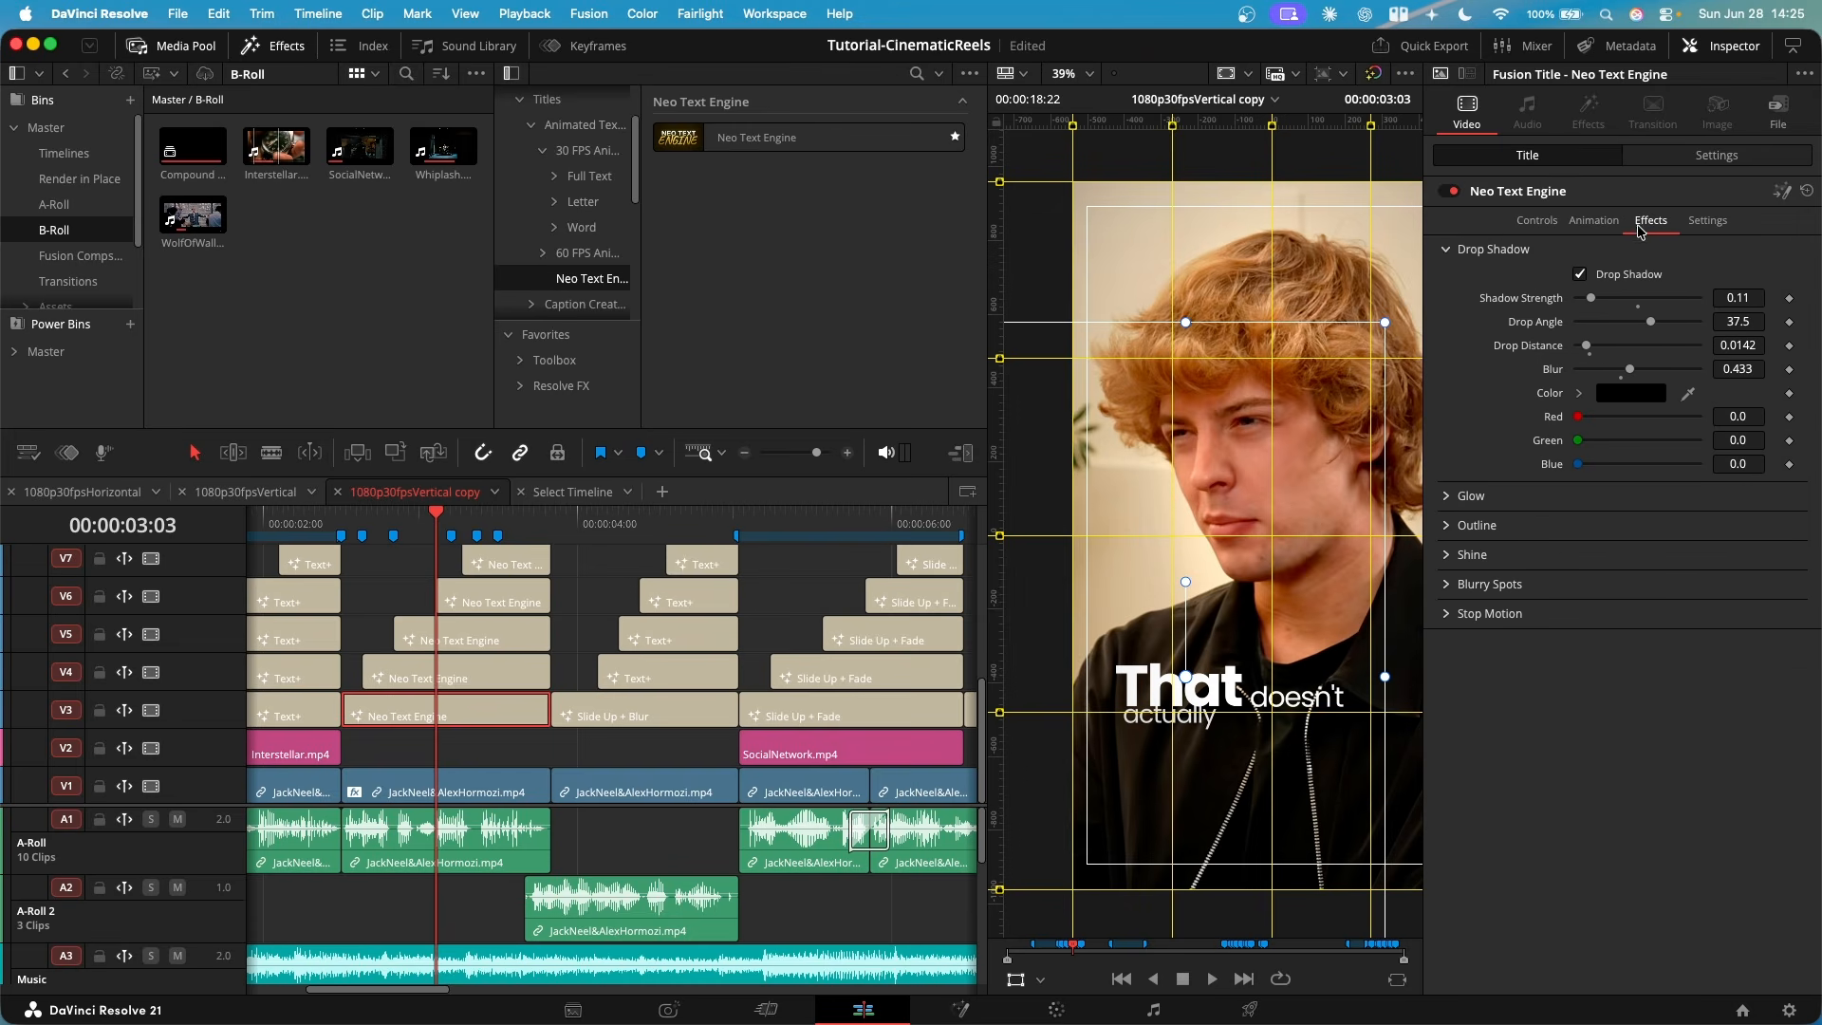
left_click(1444, 497)
left_click(1580, 521)
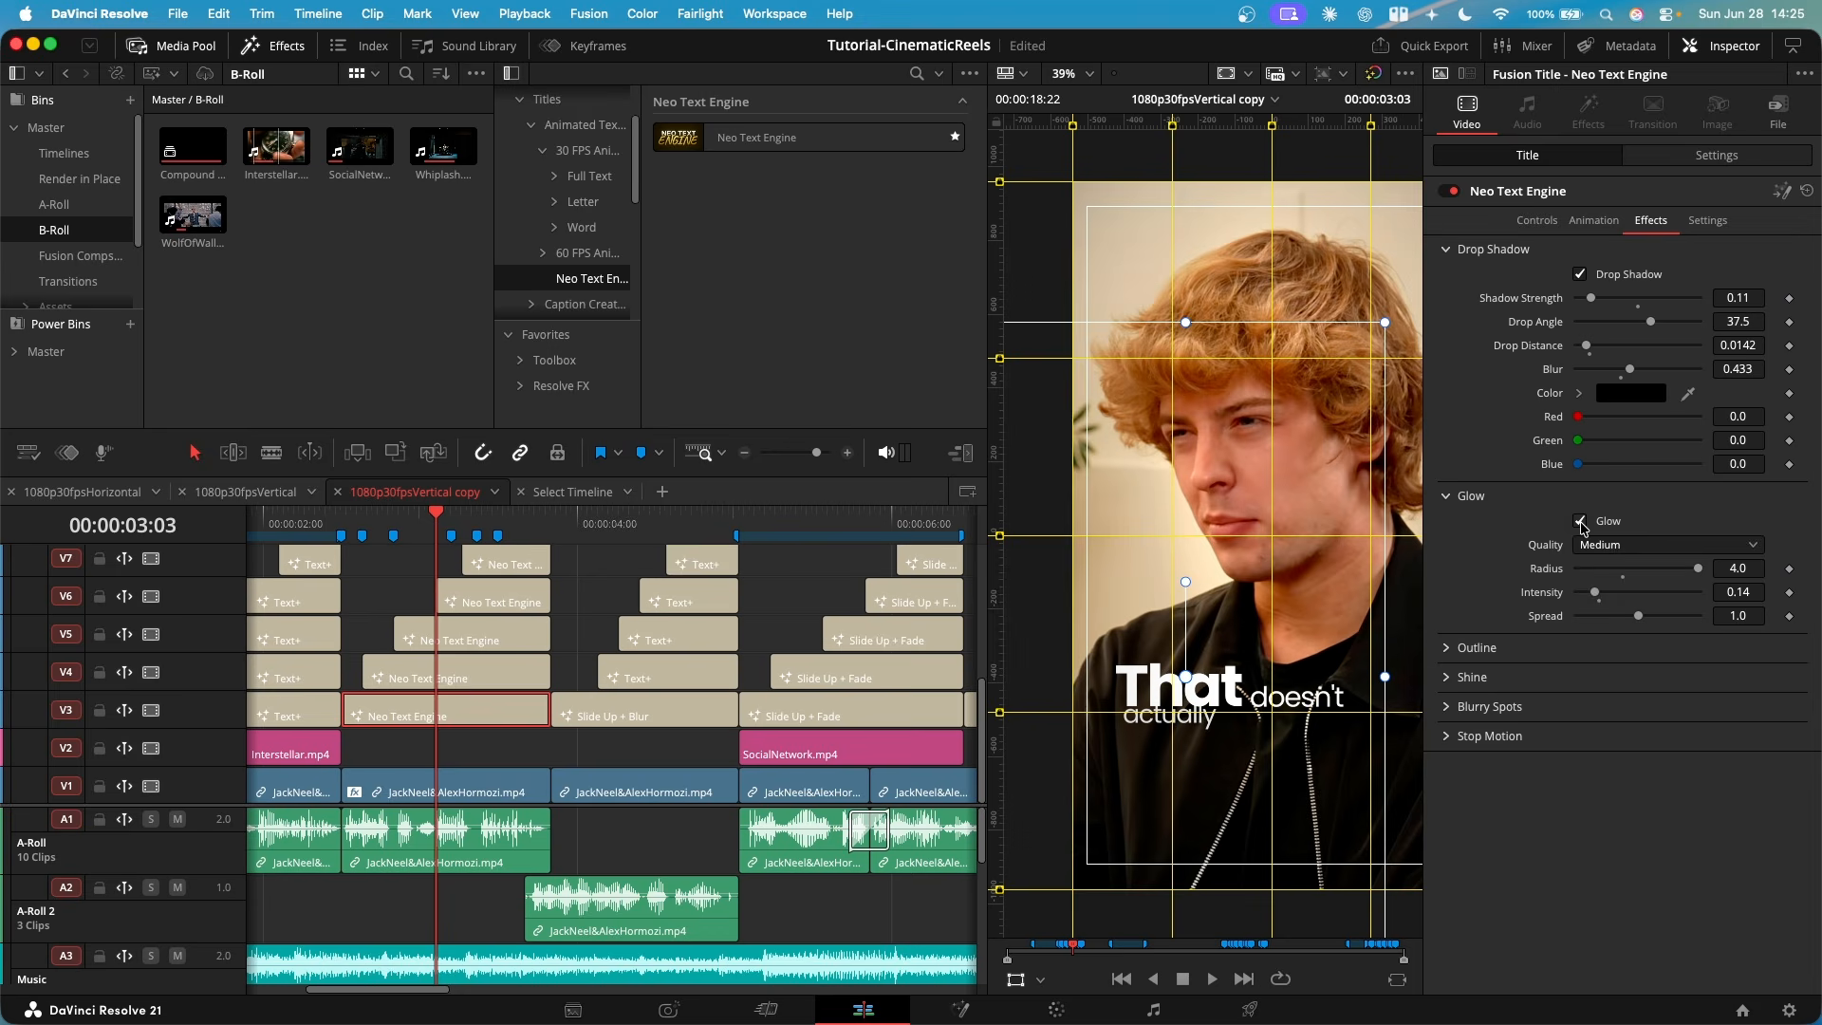
left_click(1446, 497)
left_click(1448, 525)
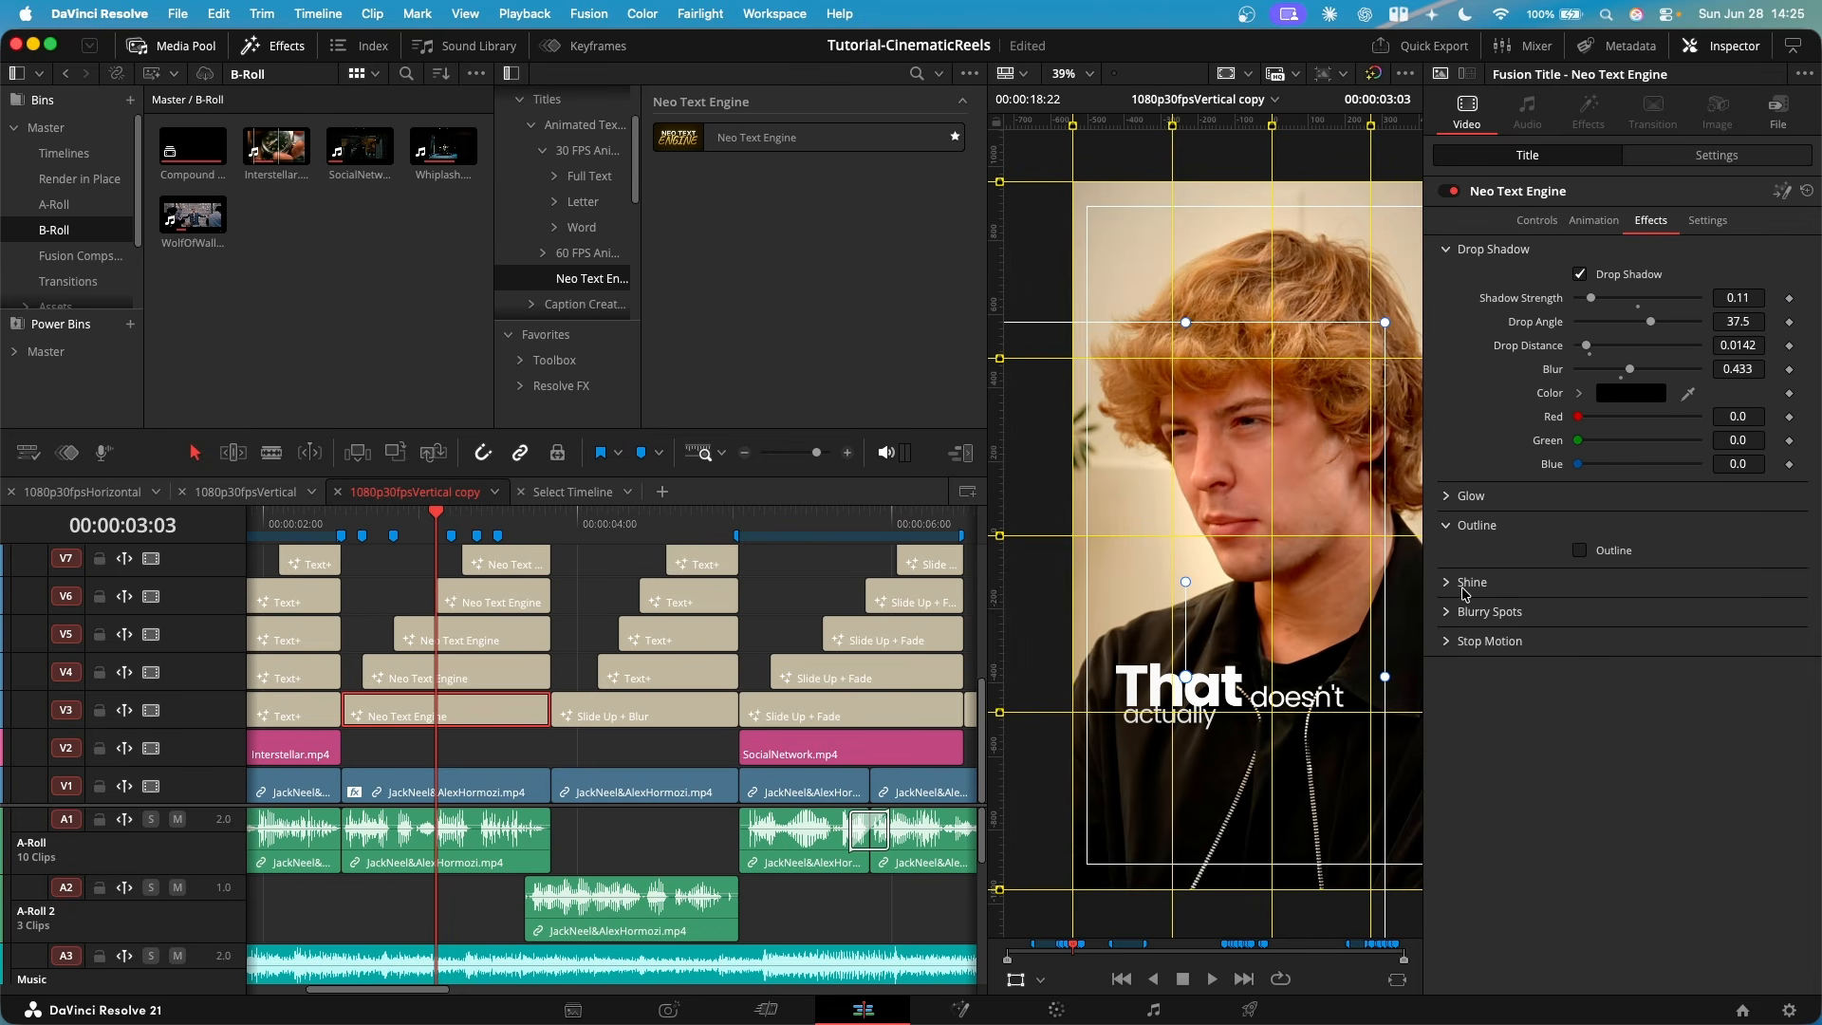
- Select the "money" title on V8 and advance frame by frame to examine how its animation reveals the word
left_click(1596, 220)
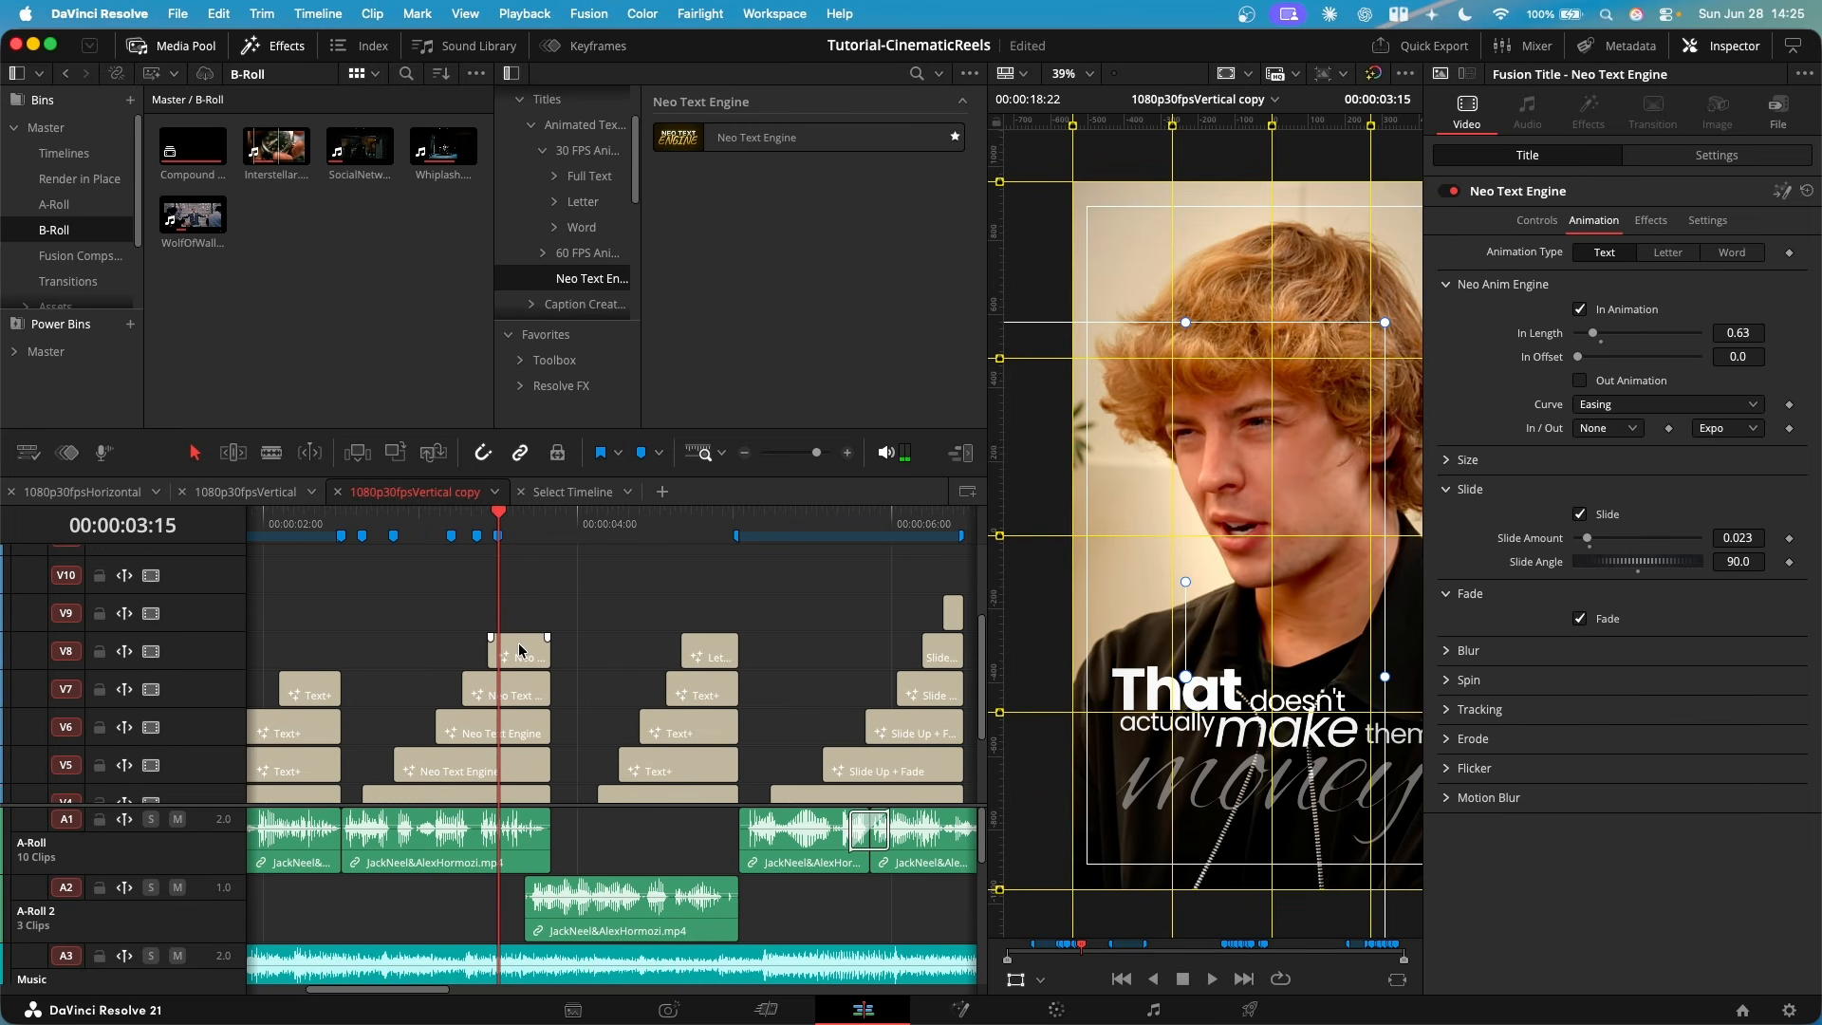
left_click(521, 651)
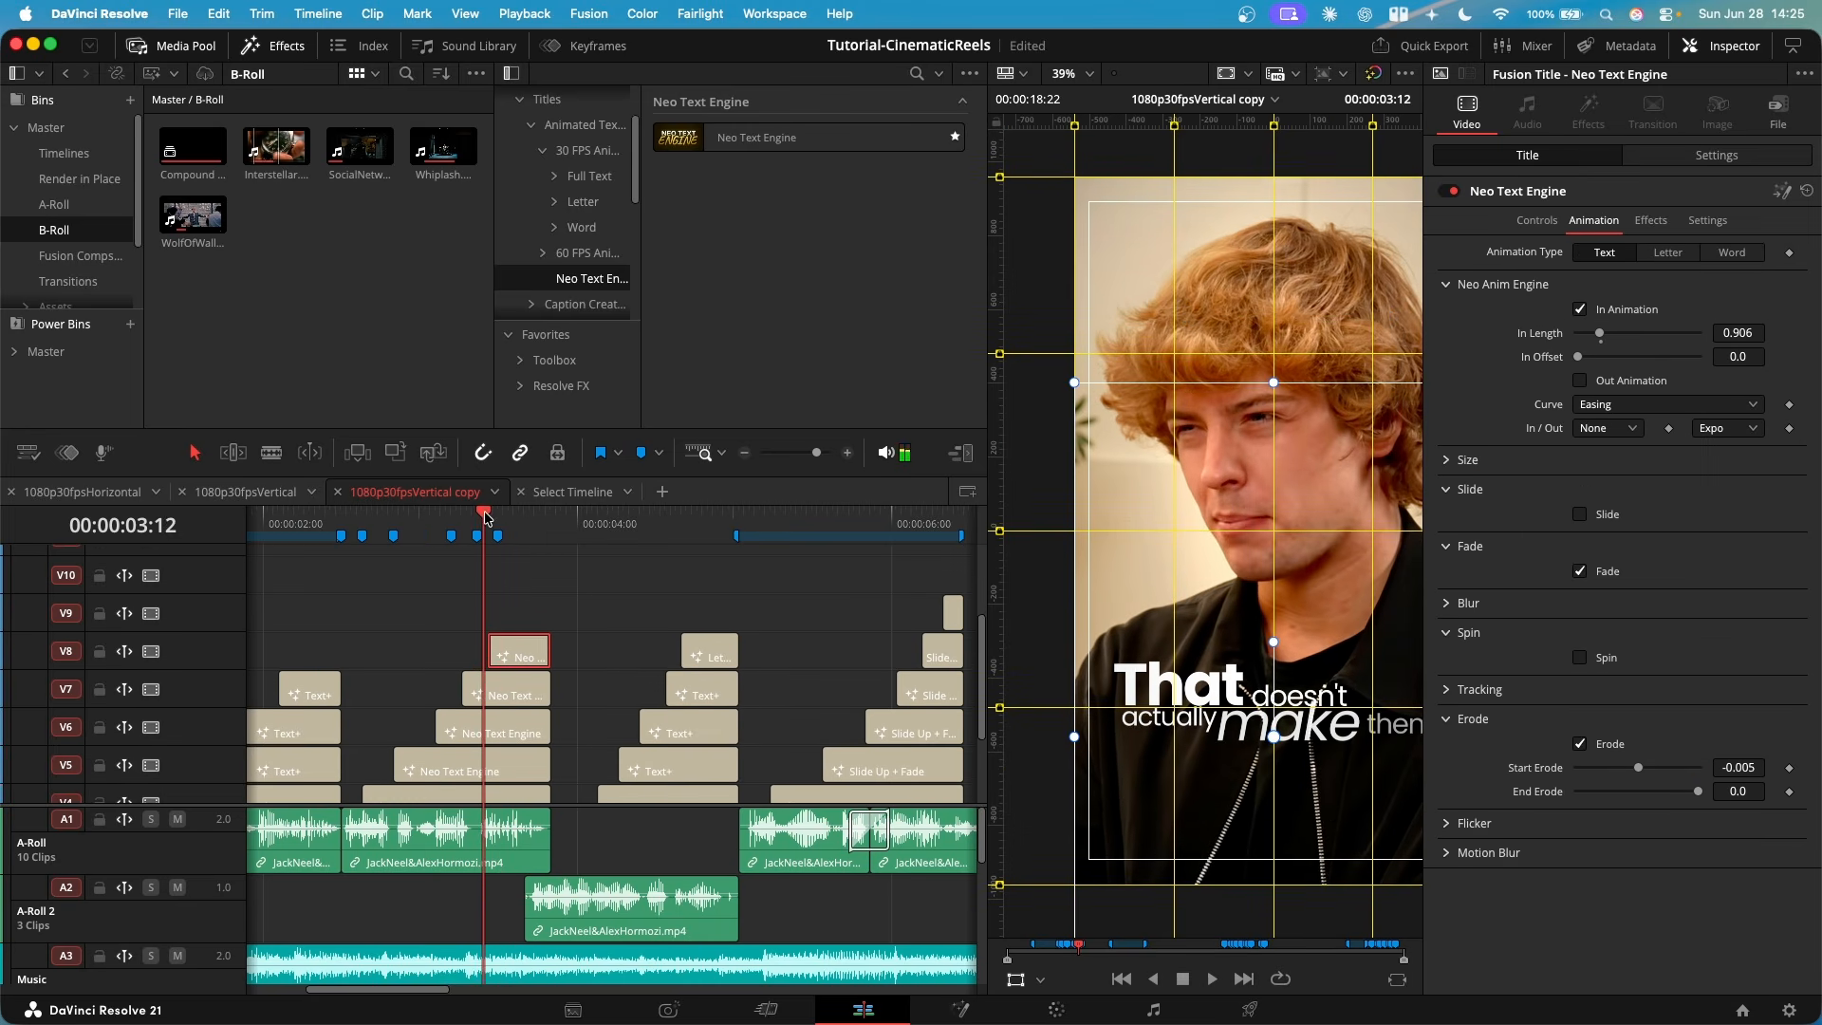
key("Right")
key("Right")
key("Right")
key("Right")
key("Right")
key("Right")
key("Right")
key("Right")
key("Right")
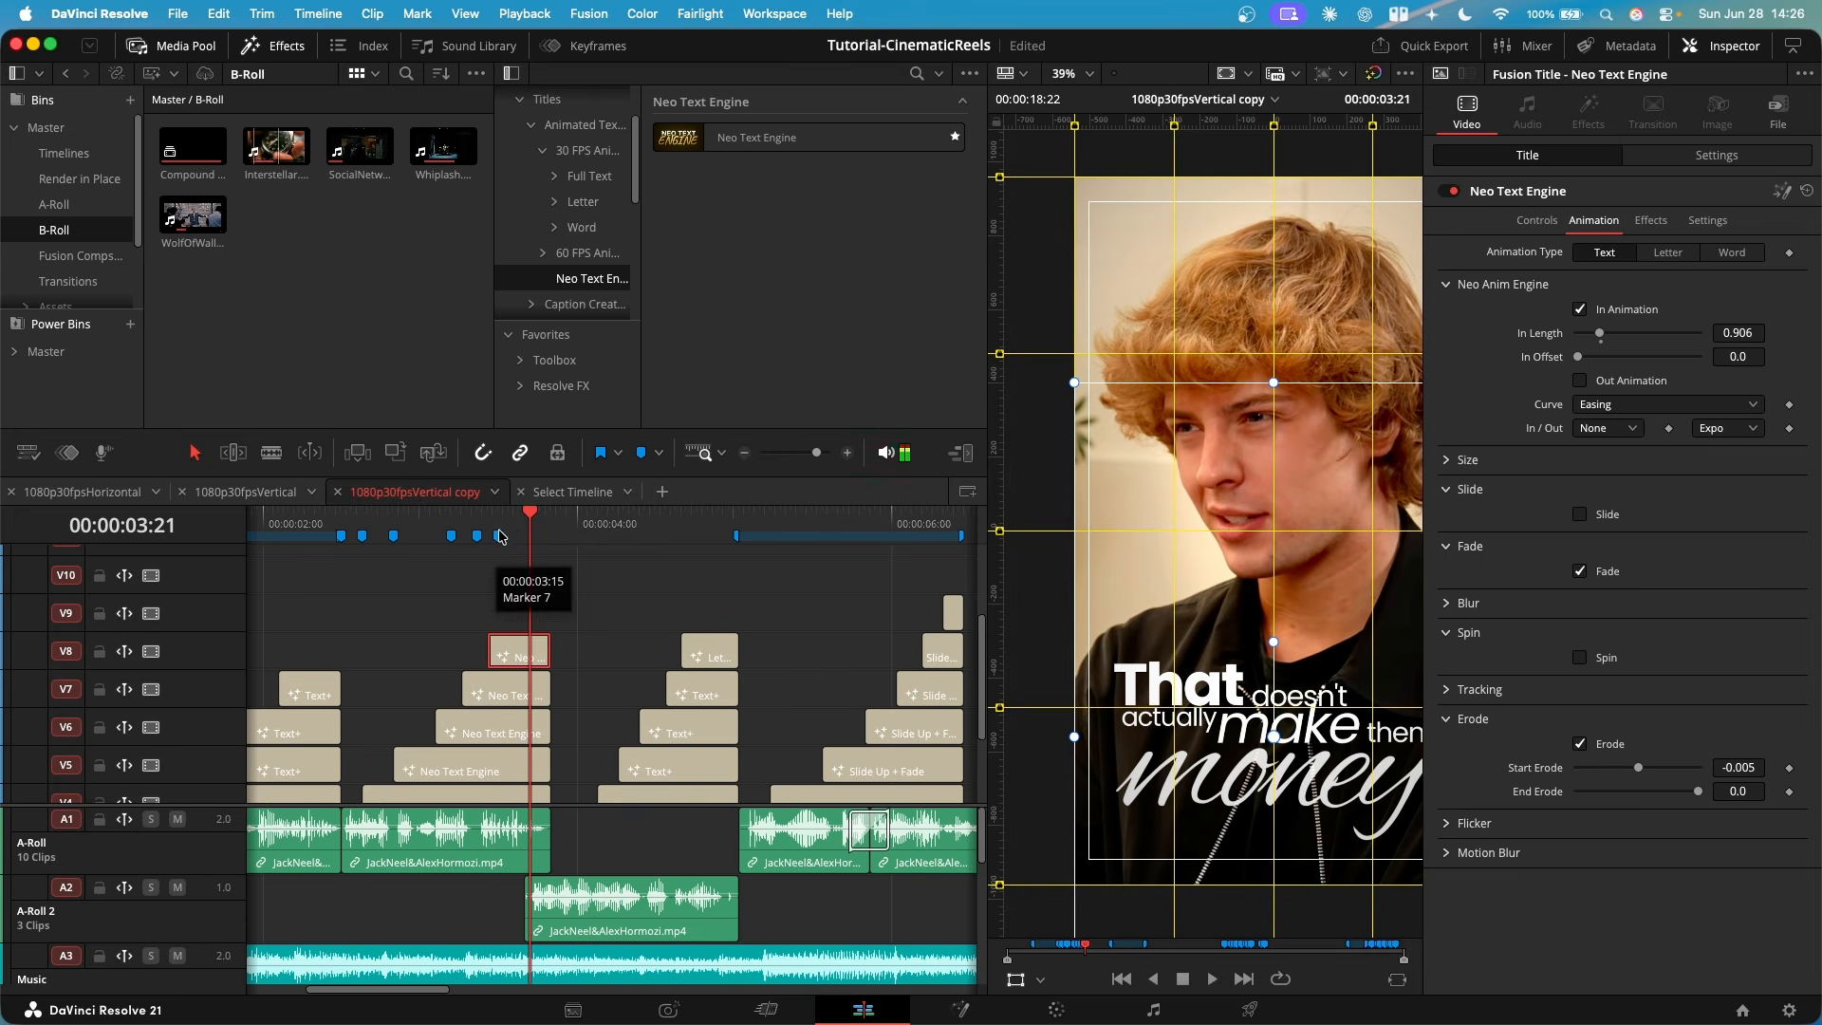
- Examine the "money" title up close in the viewer around 00:00:03:18, and fit the frame back to the viewer
scroll(1217, 736, "right", 2)
scroll(1217, 736, "up", 5)
mouse_move(528, 516)
left_mouse_down()
mouse_move(488, 517)
mouse_move(514, 517)
left_mouse_up()
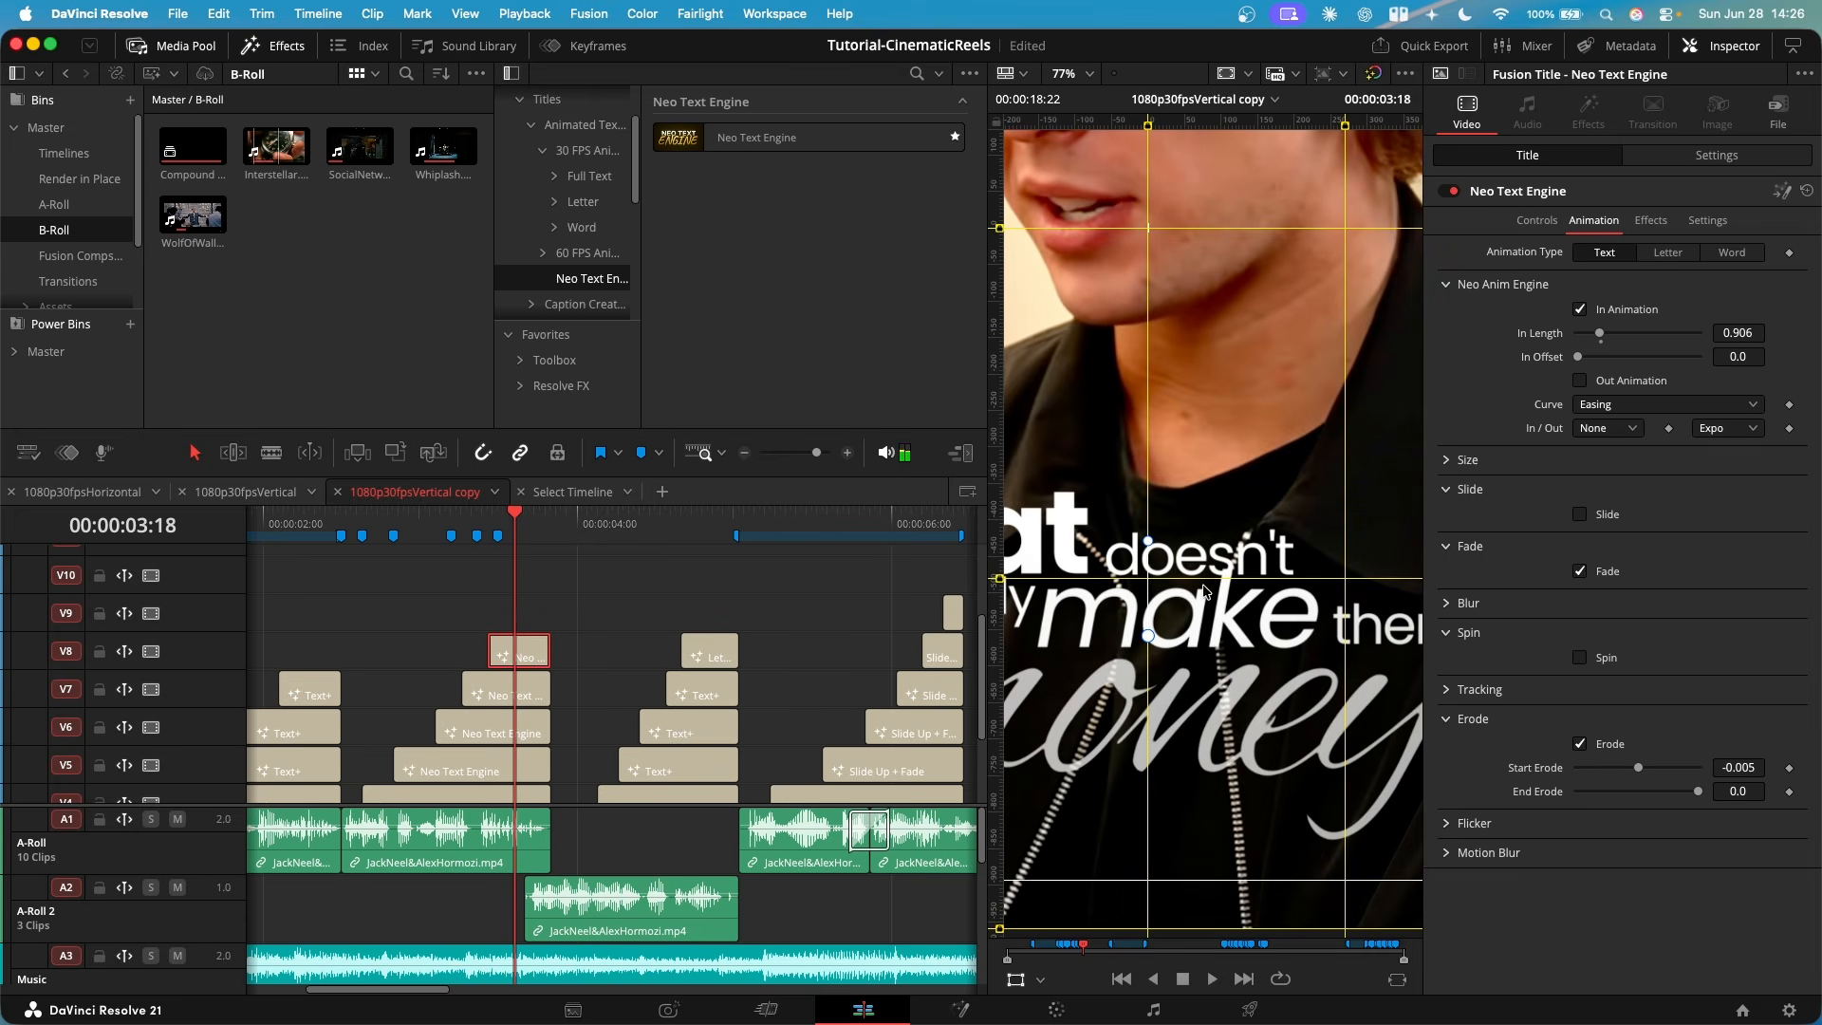
key("shift+z")
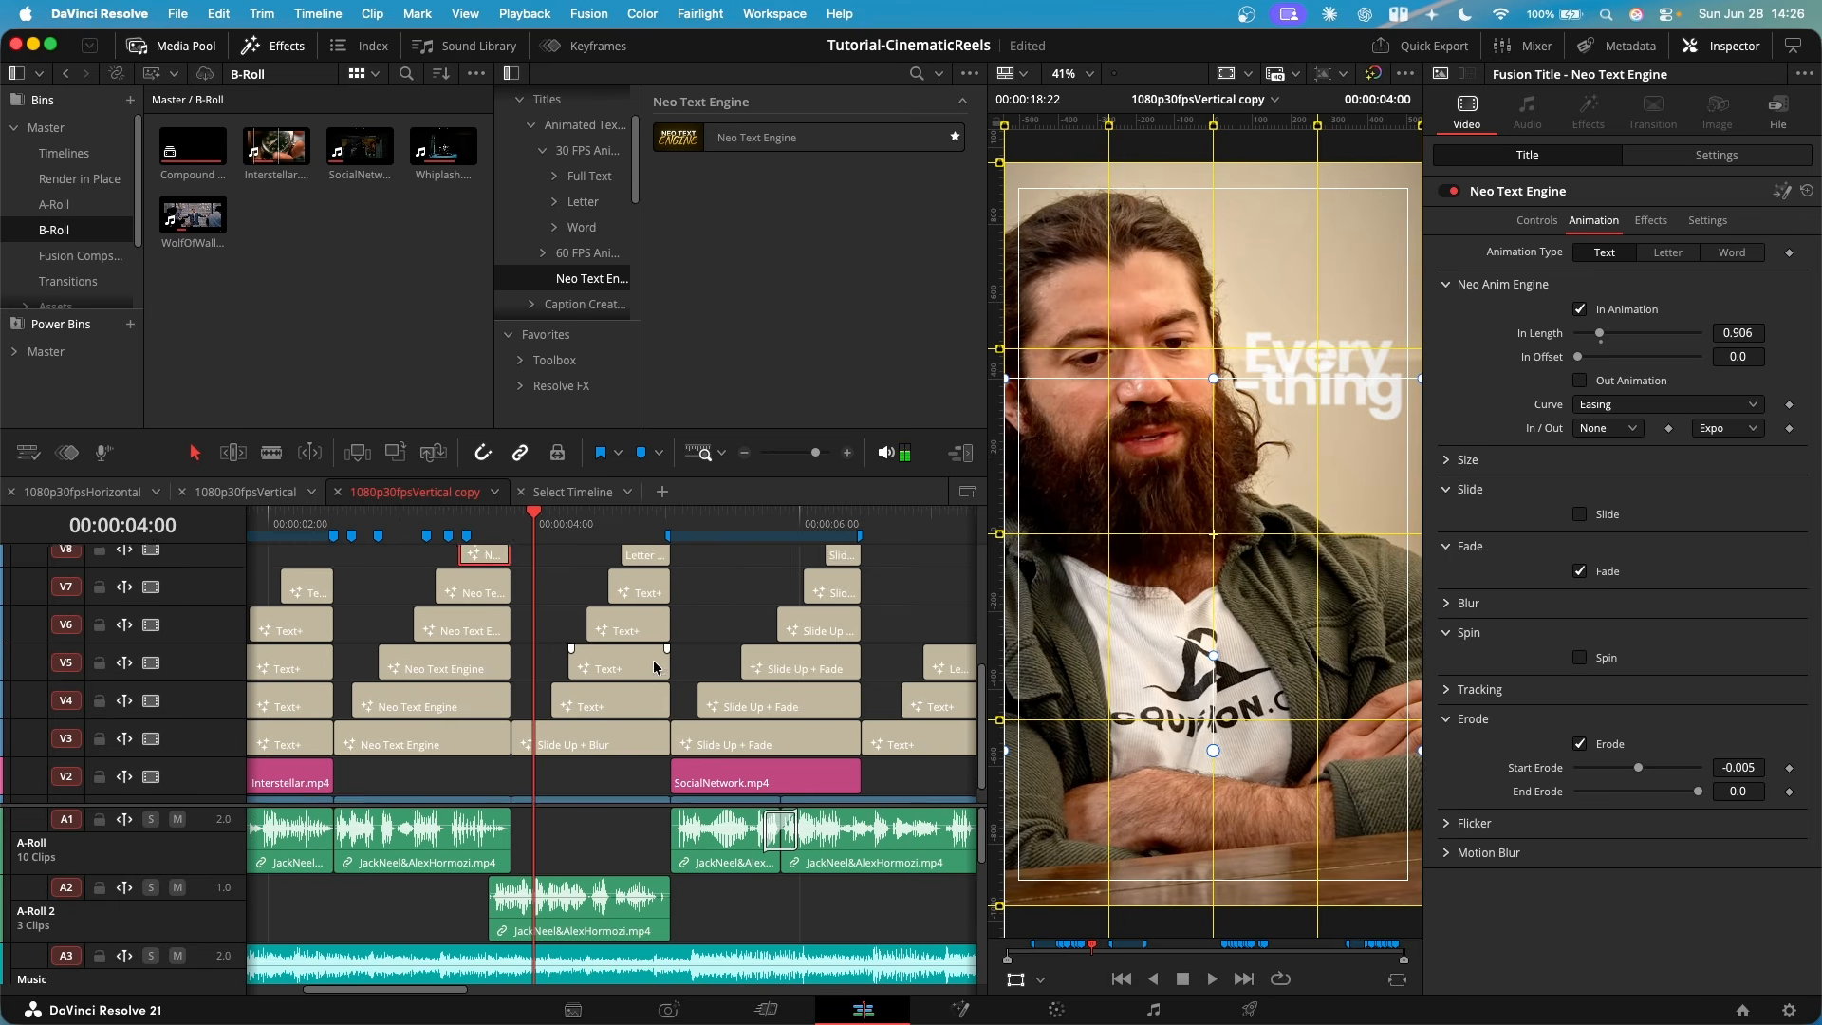
- Review the "Everything that is not the work" titles, advancing frame by frame through the reveal of "work"
scroll(598, 700, "down", 2)
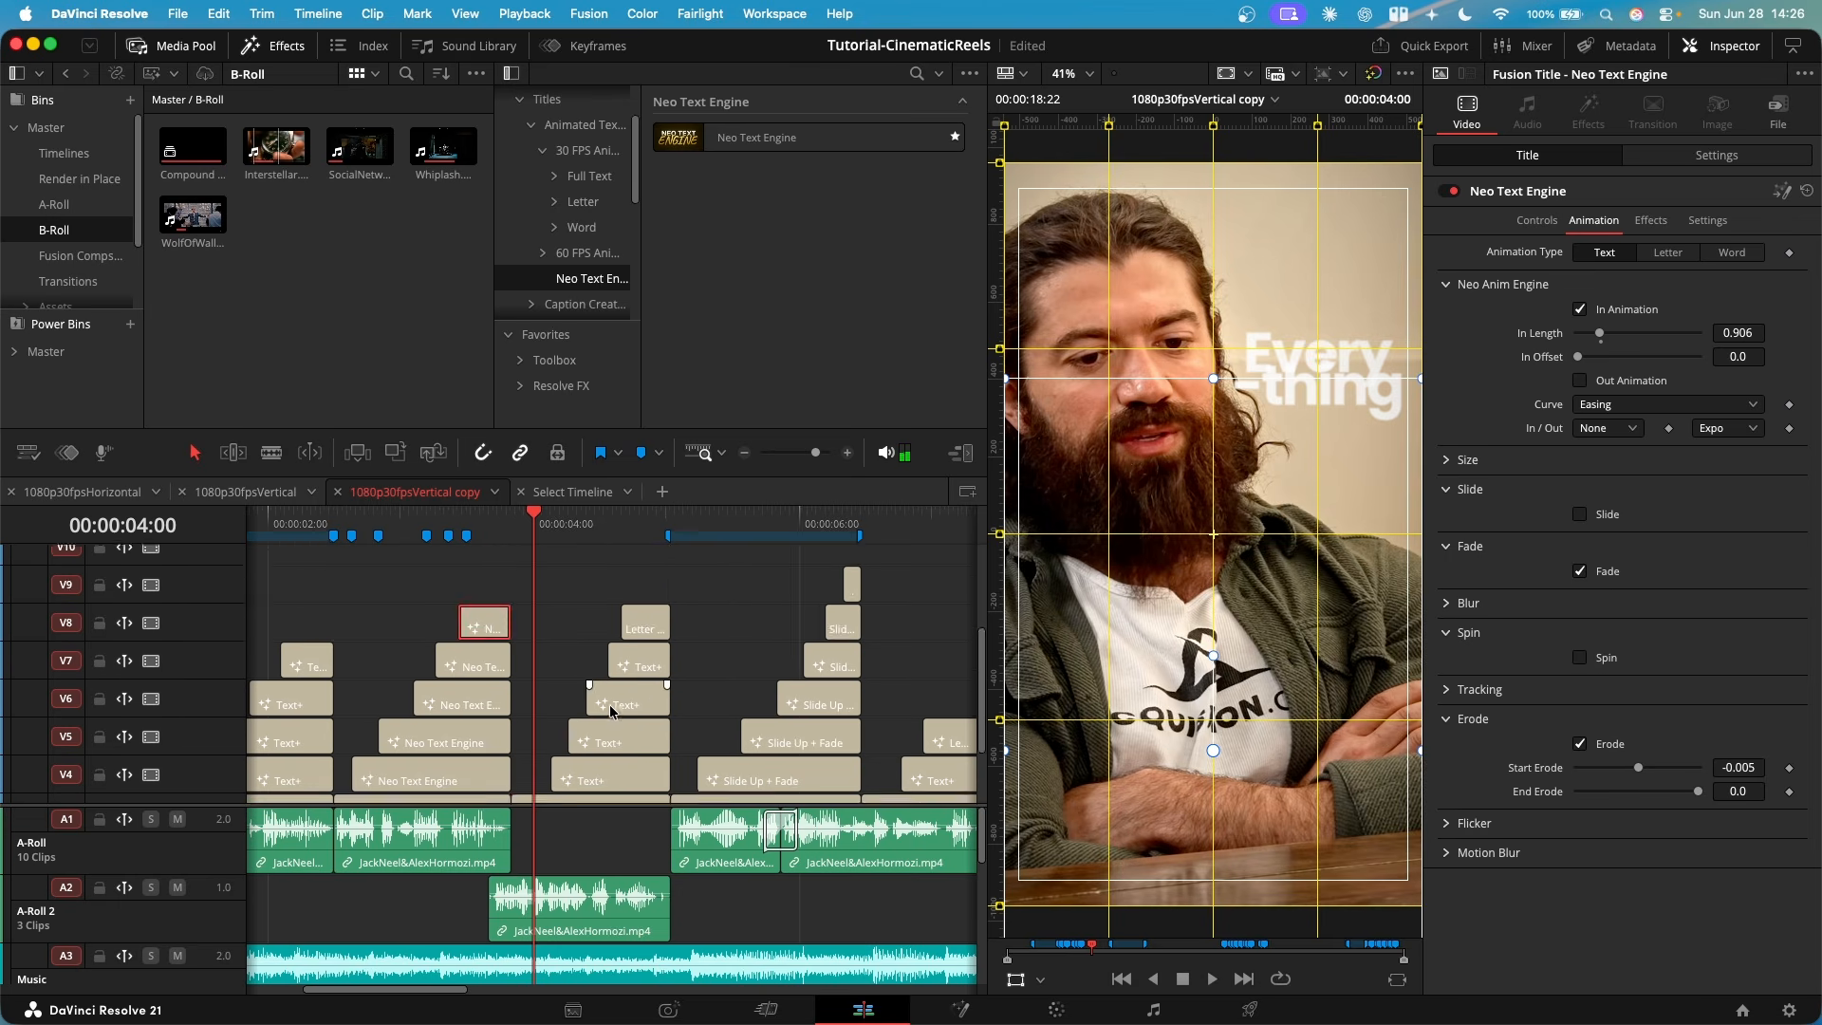
scroll(621, 721, "up", 1)
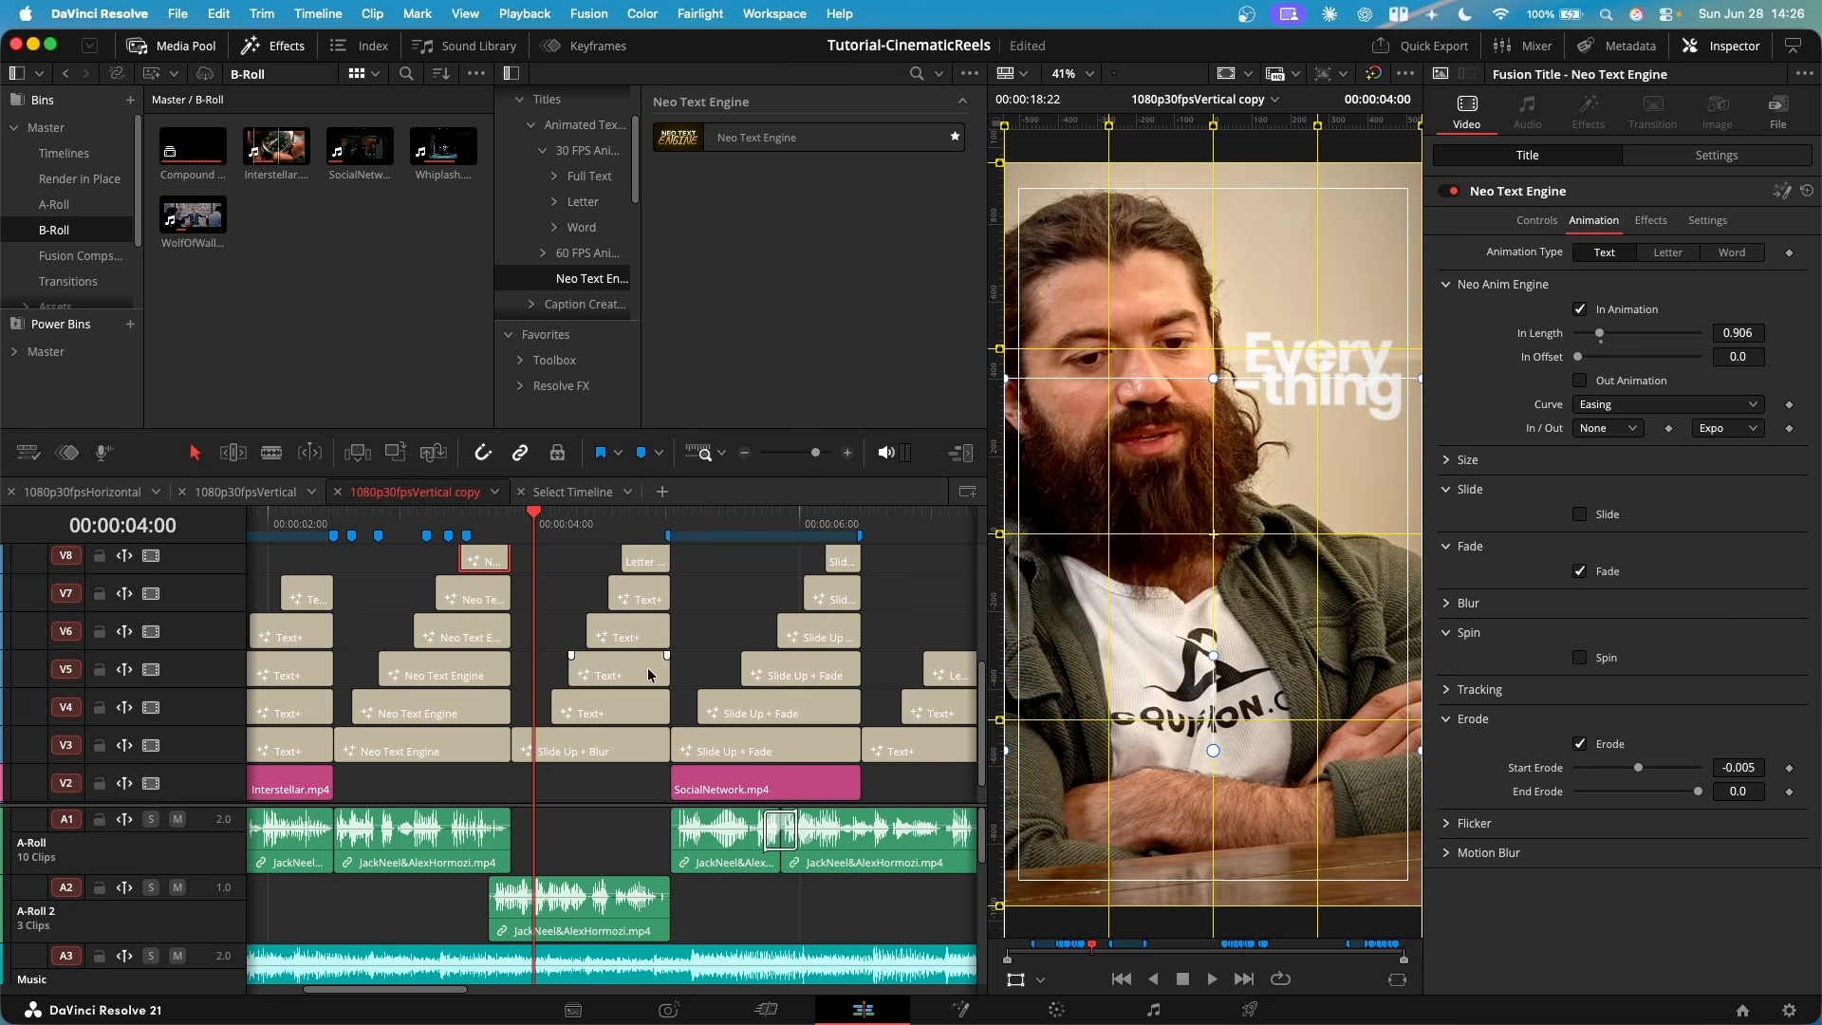
left_click(622, 513)
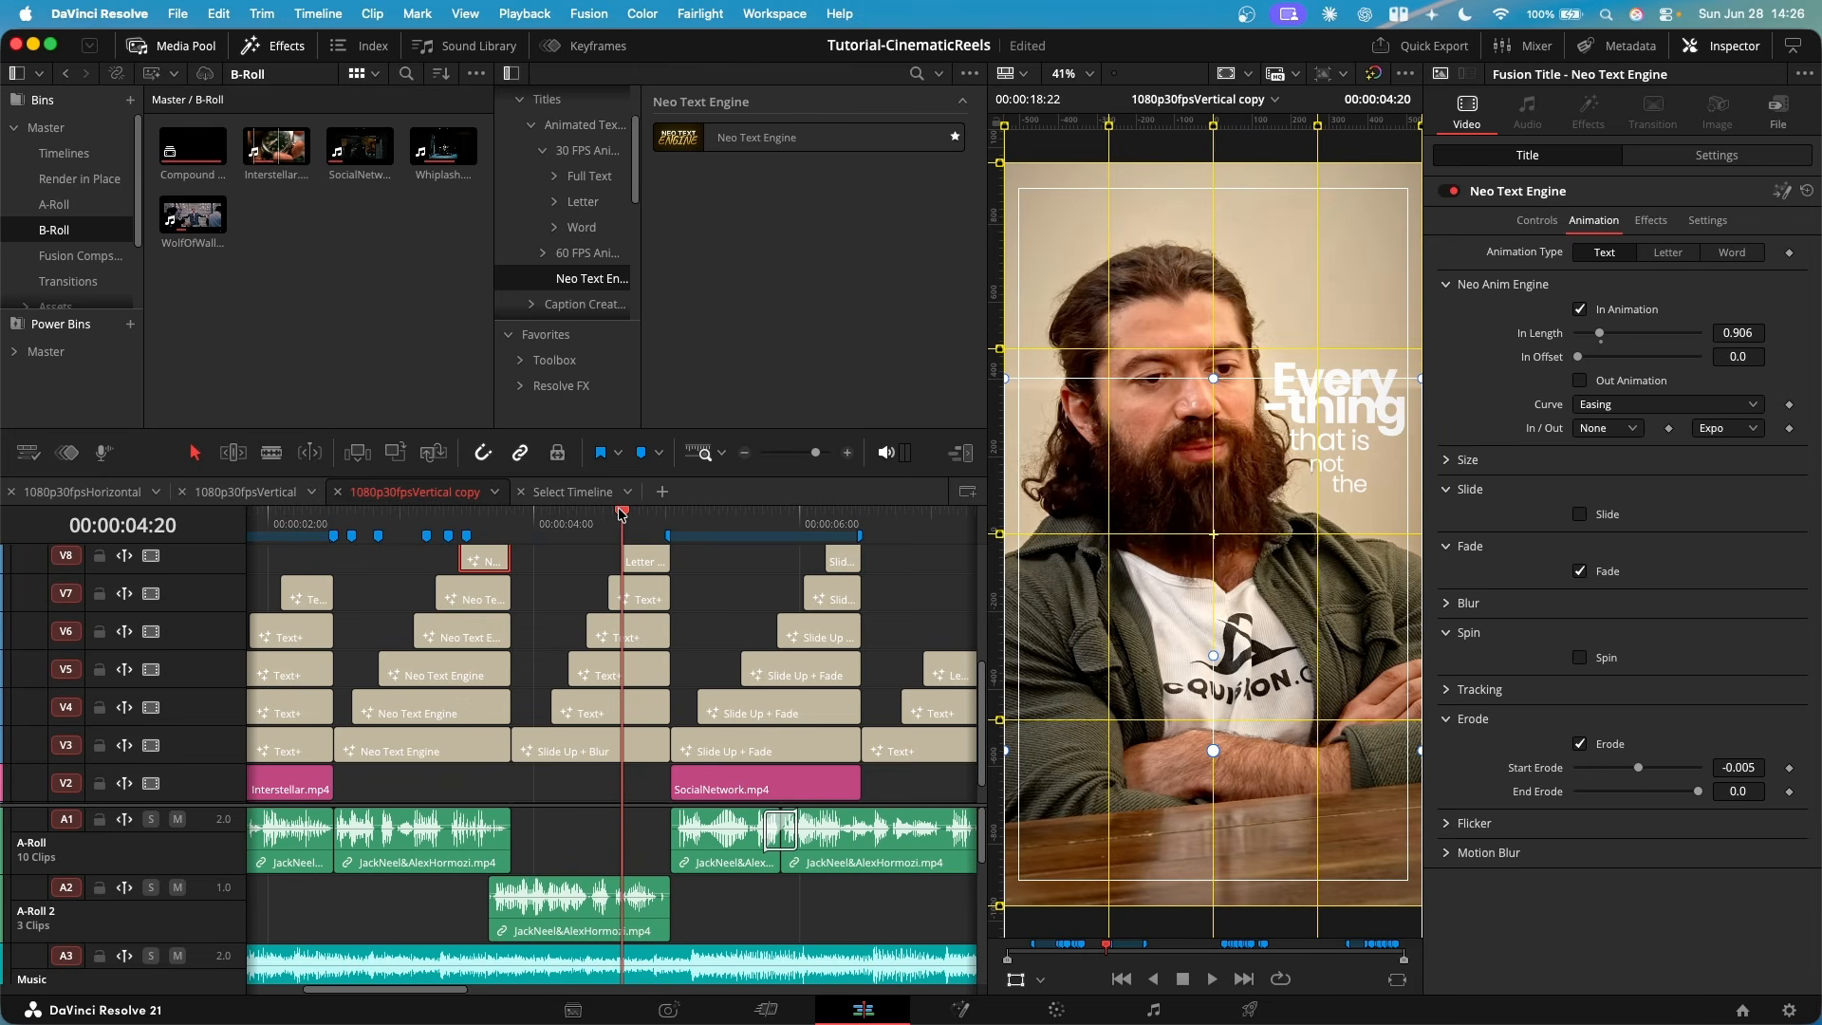
left_click(1210, 450)
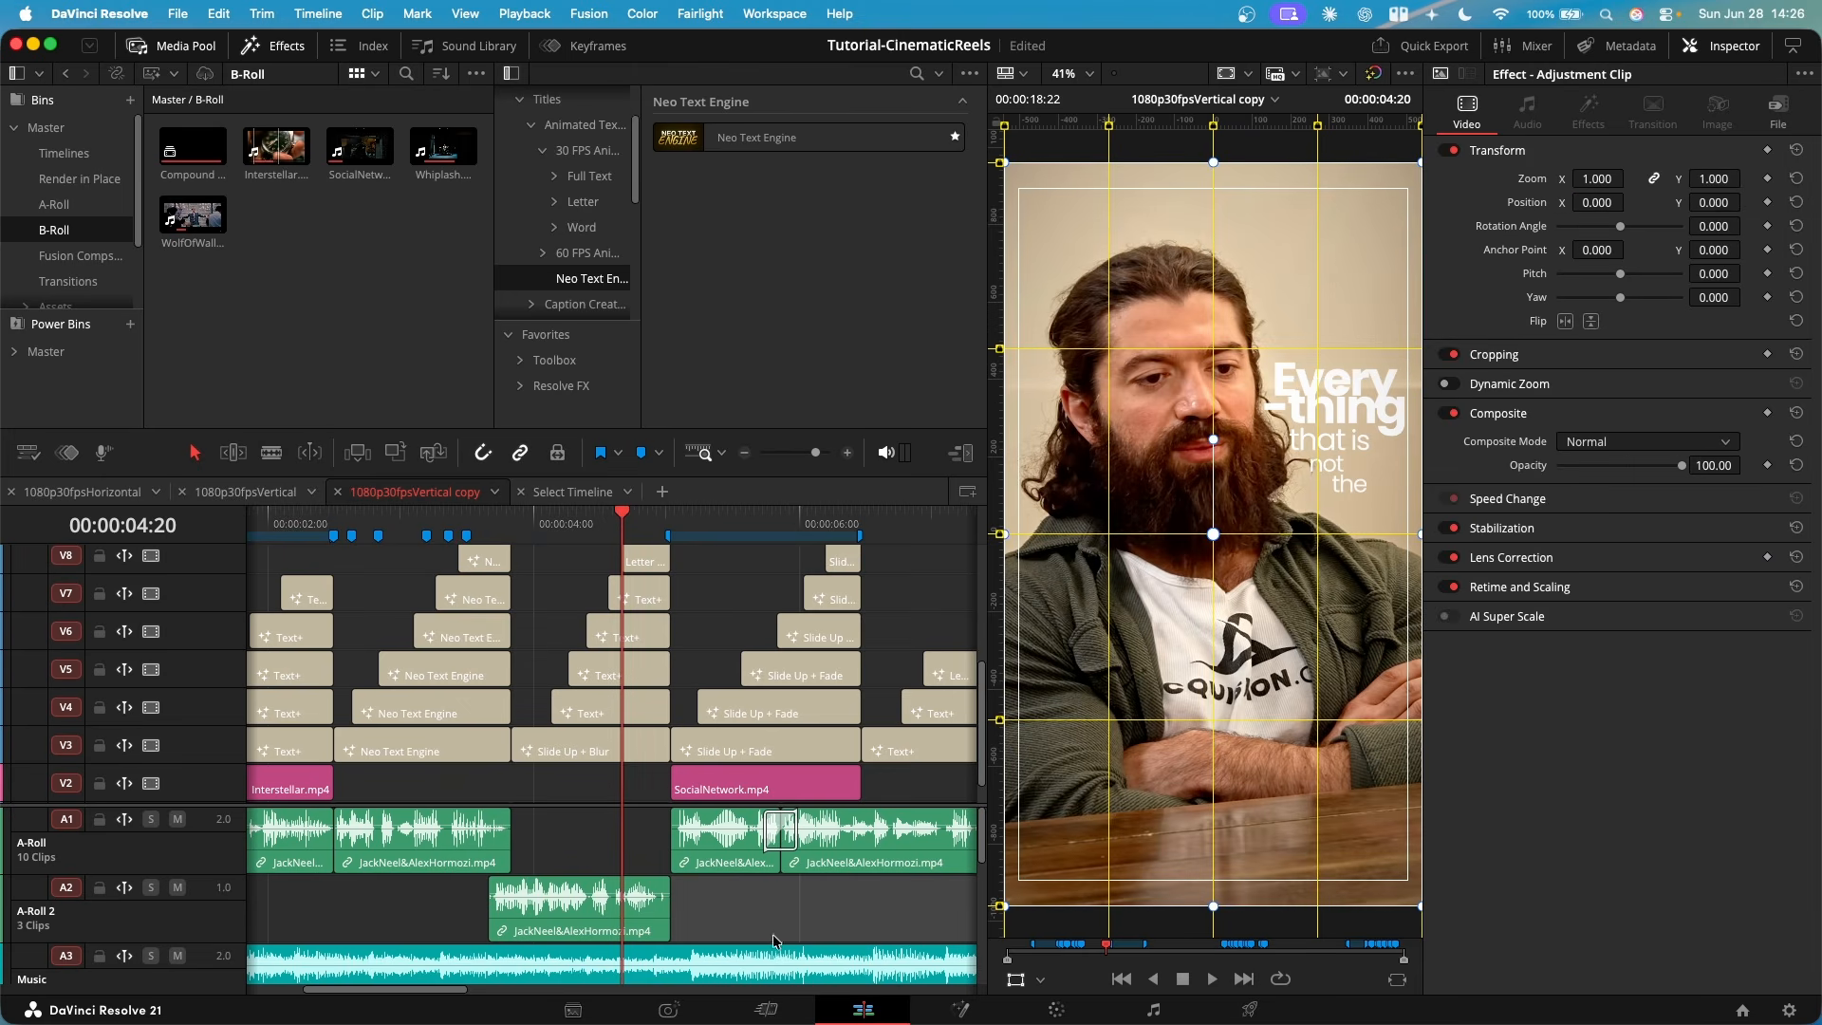
key("Right")
key("Right")
key("Right")
key("Right")
key("Right")
key("Right")
key("Right")
key("Right")
key("Right")
key("Right")
key("Right")
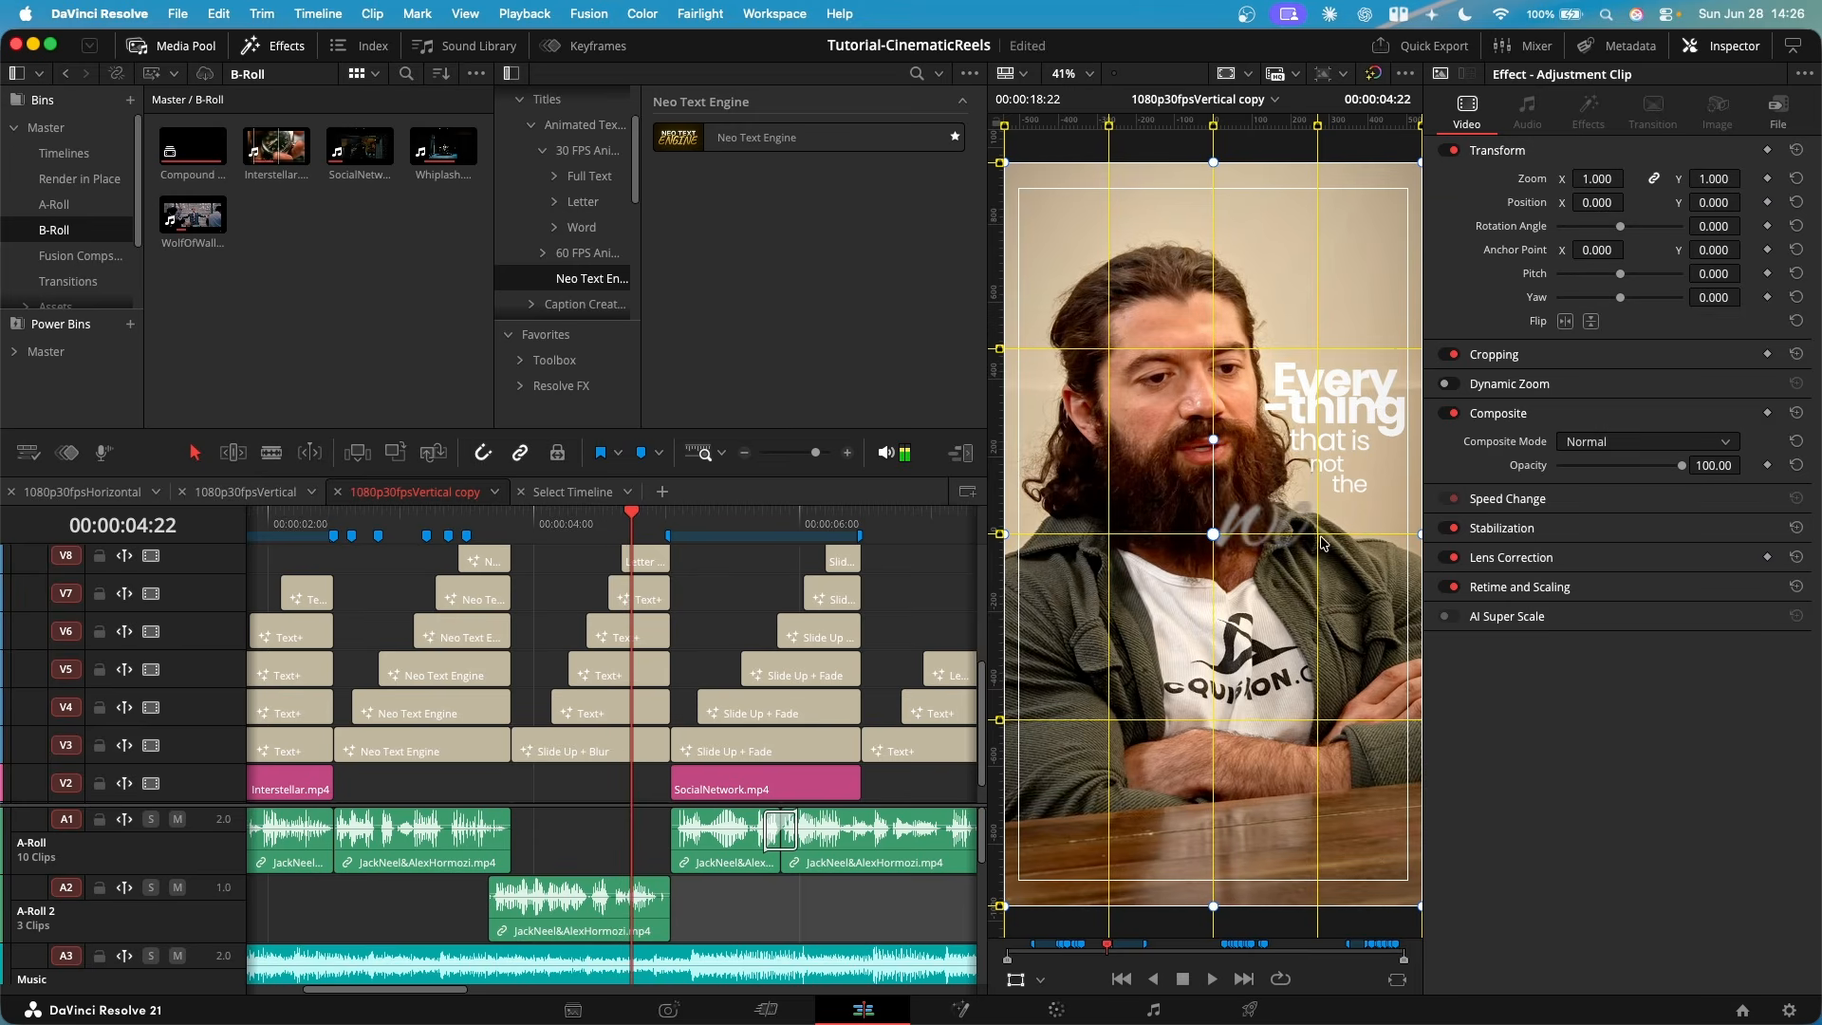
key("Left")
key("Left")
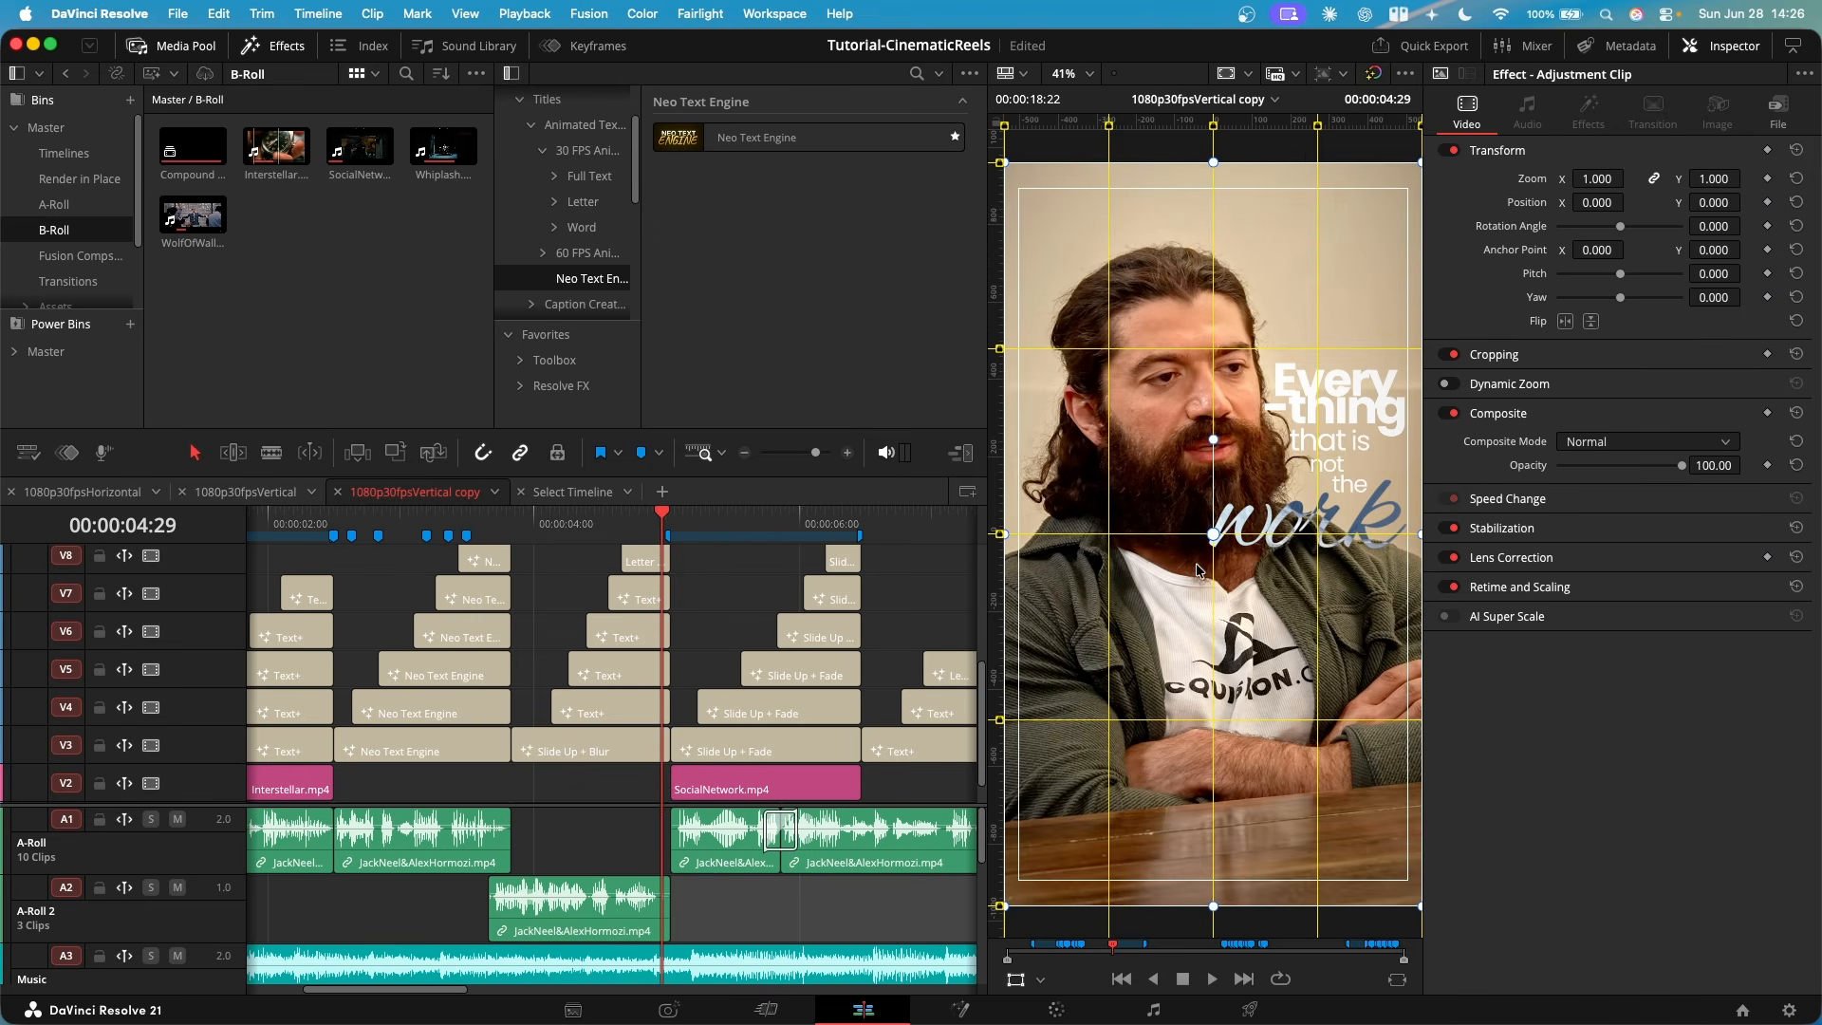
- Select the "work" title on V8 and examine its Composite Mode options, keeping Difference
scroll(592, 679, "up", 3)
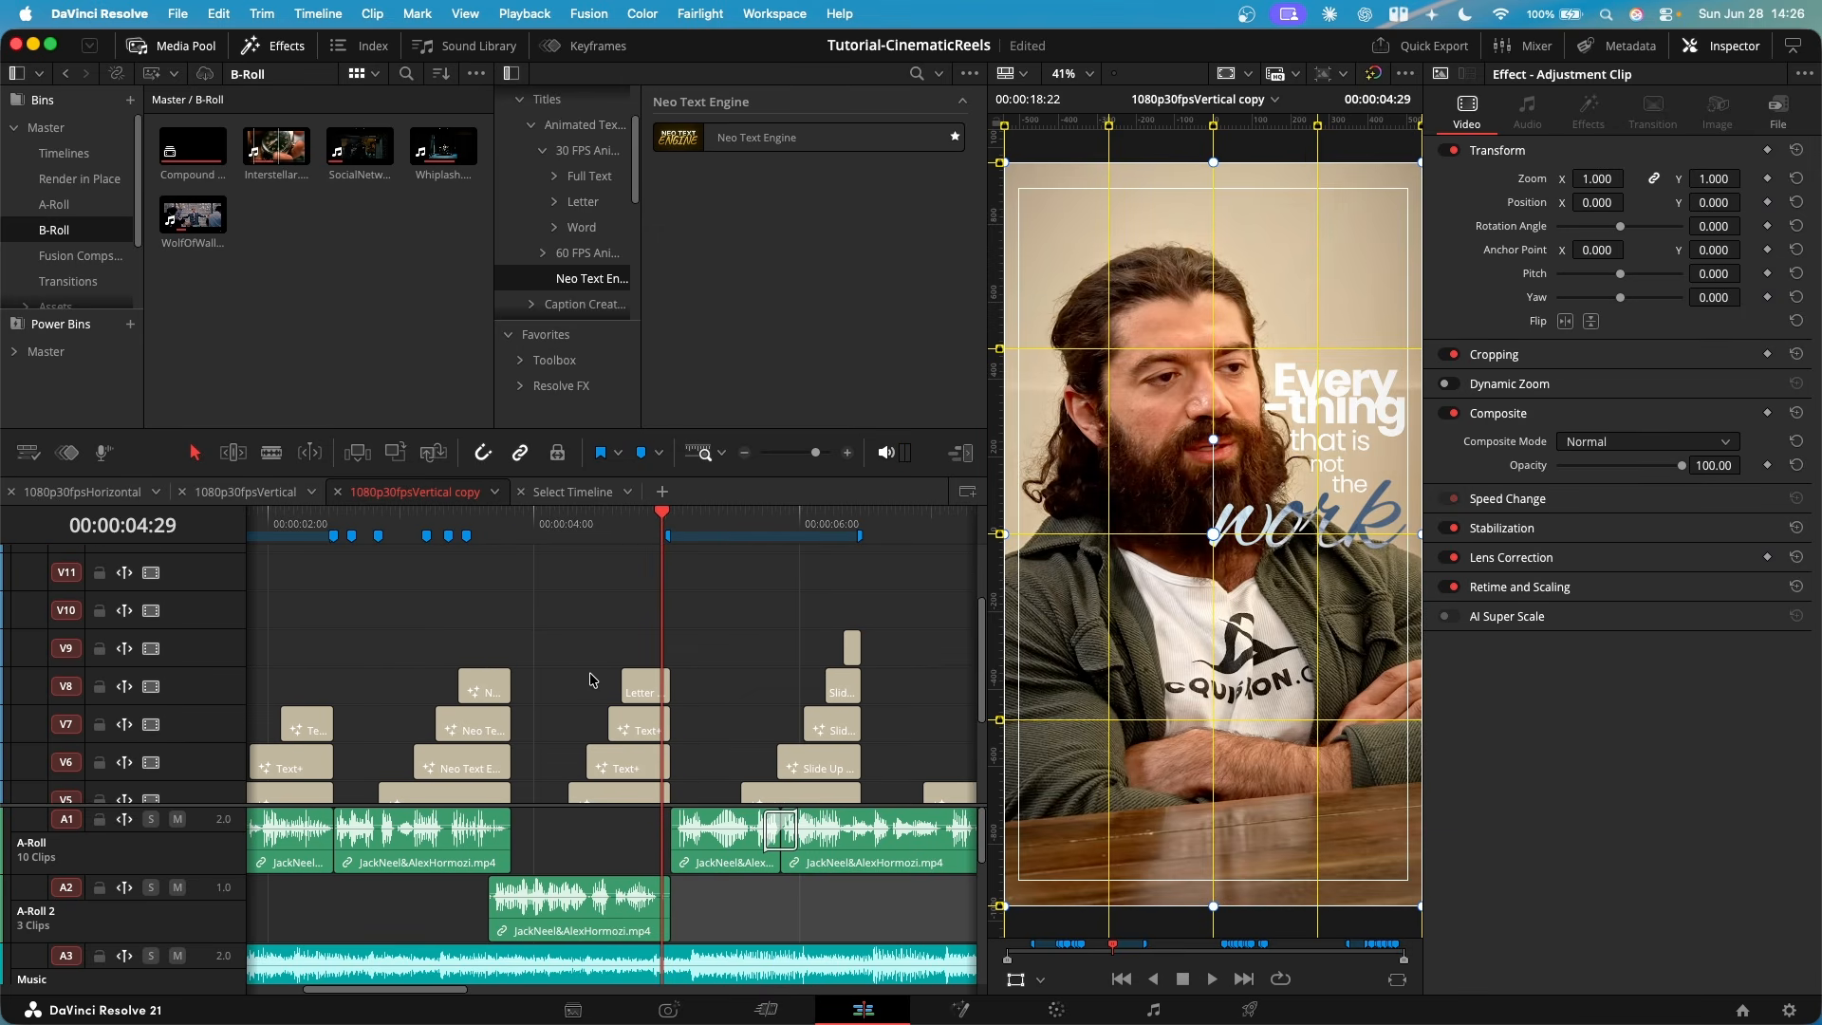
left_click(640, 687)
scroll(549, 683, "down", 4)
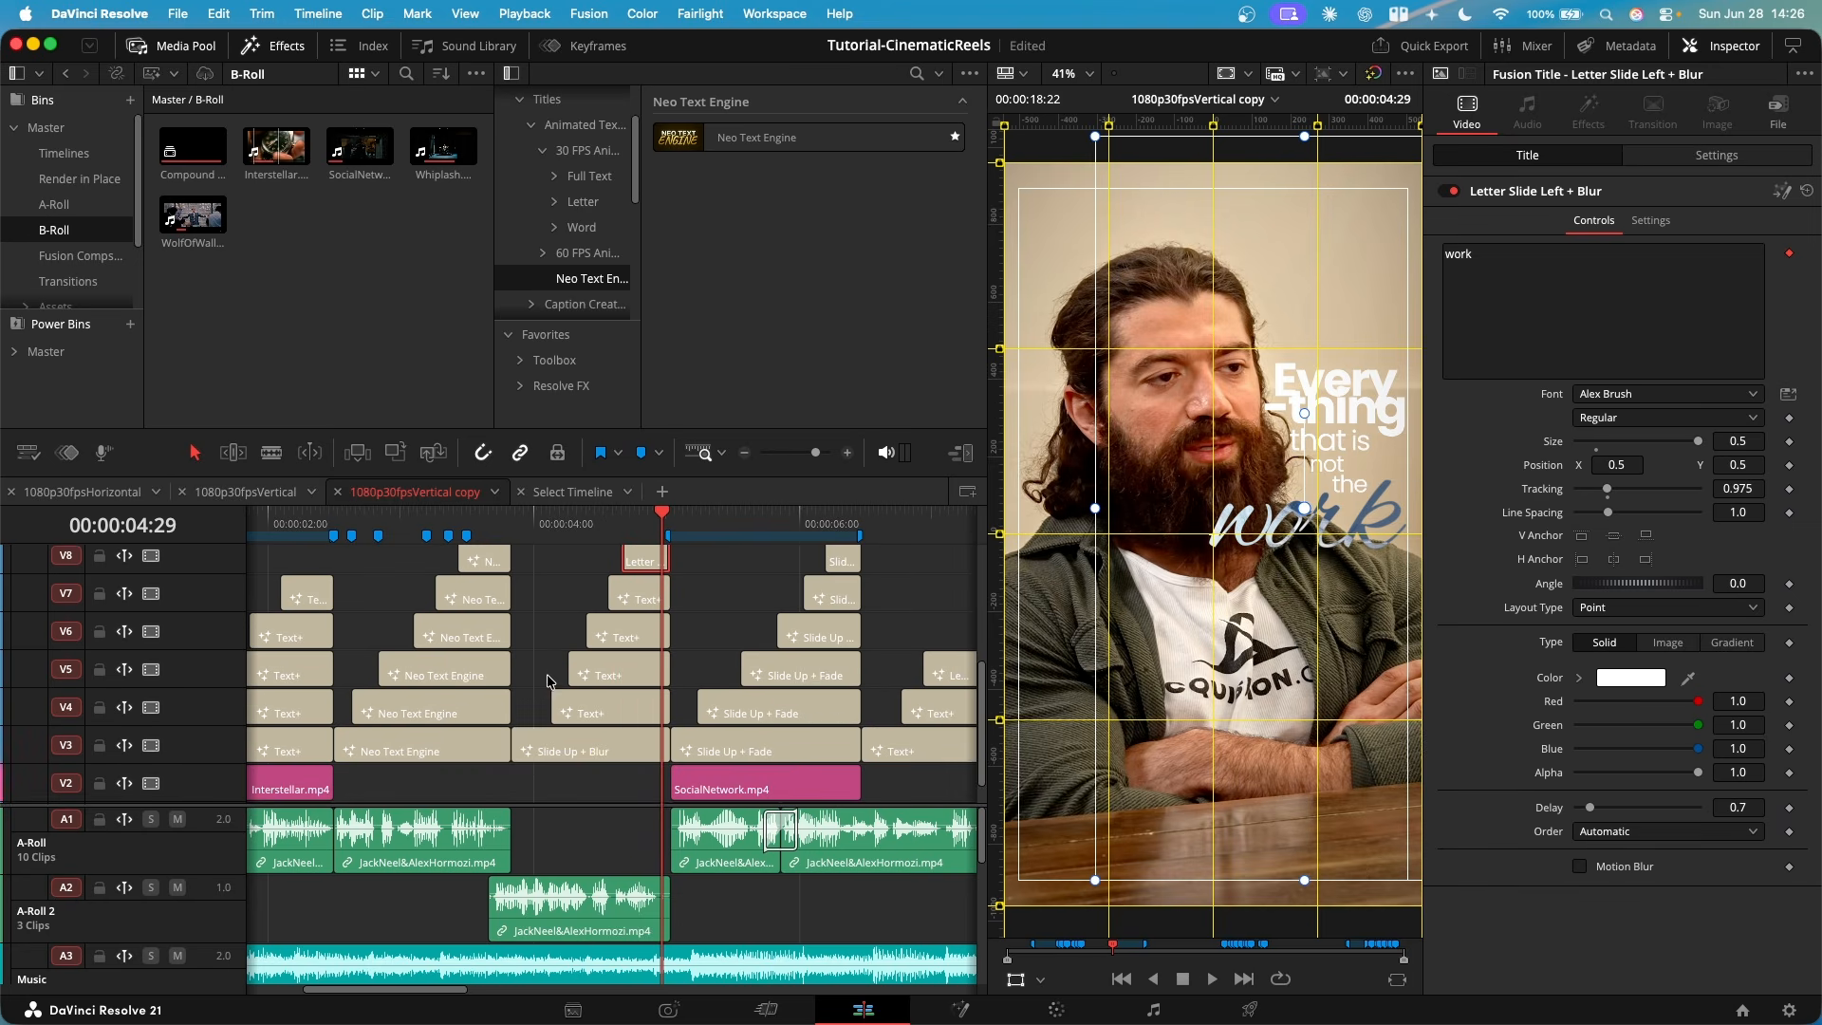
scroll(685, 655, "up", 4)
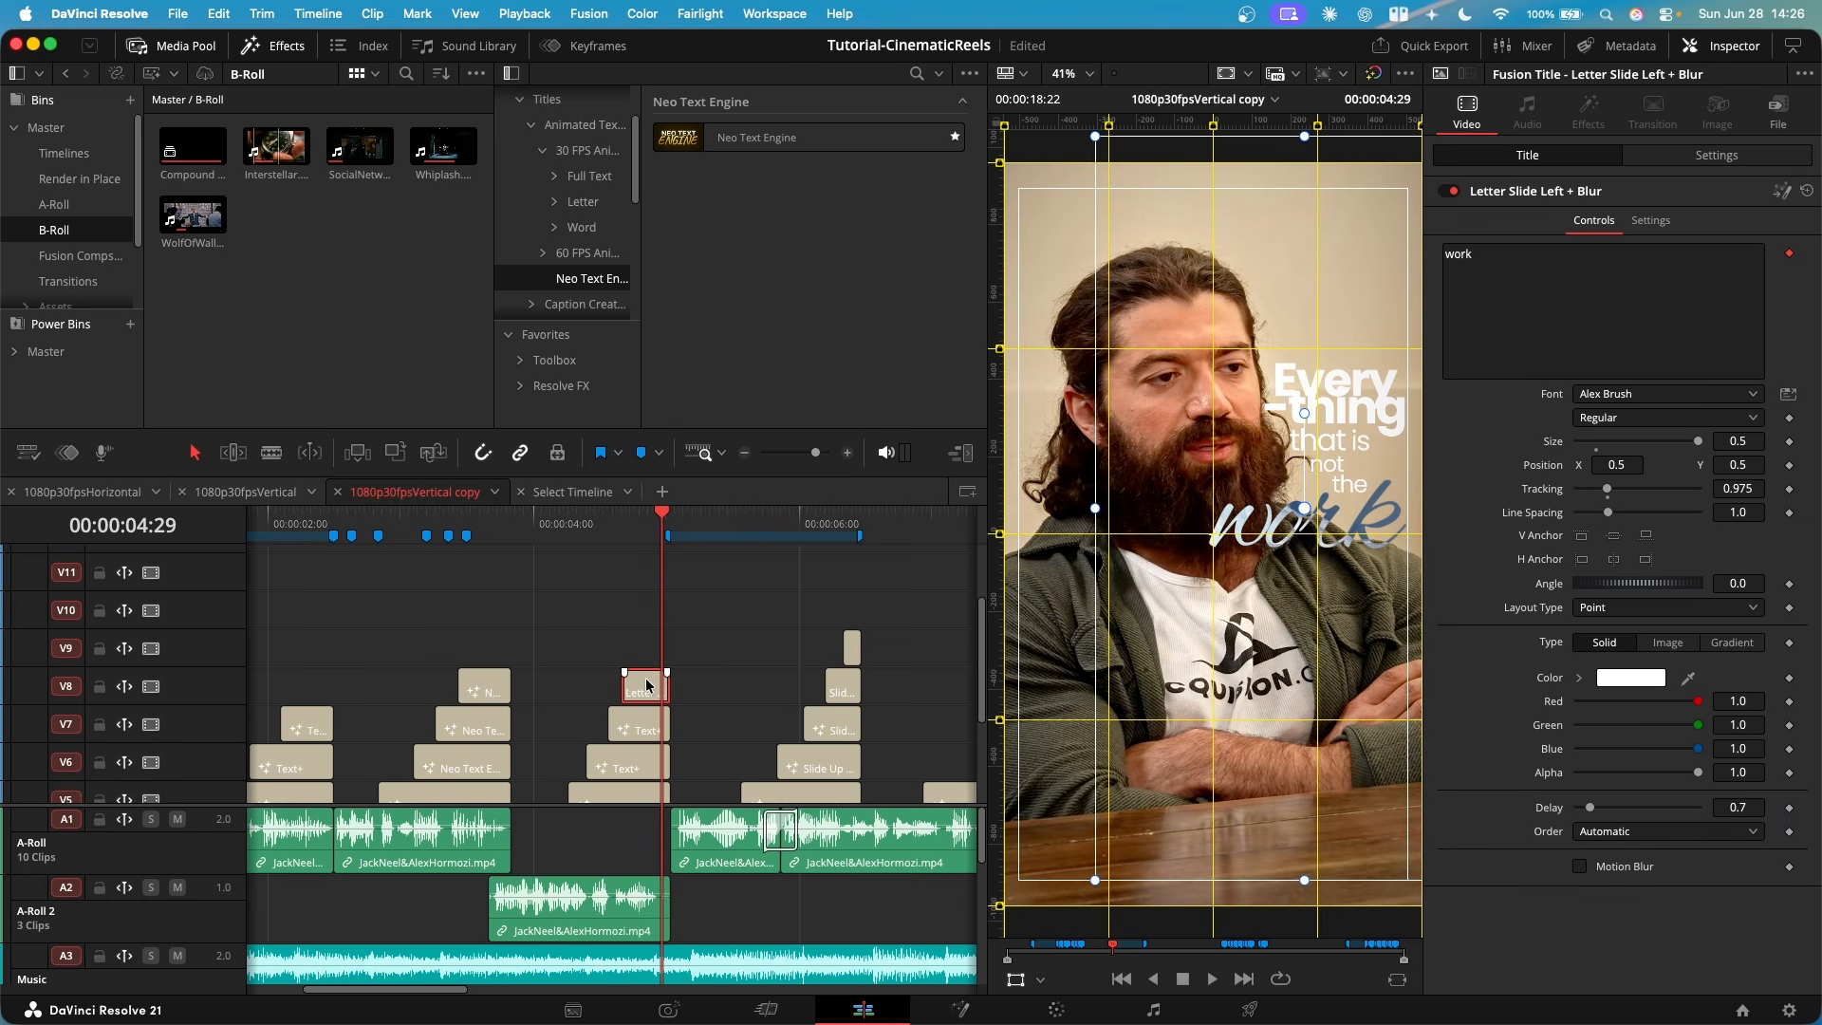
left_click(1716, 157)
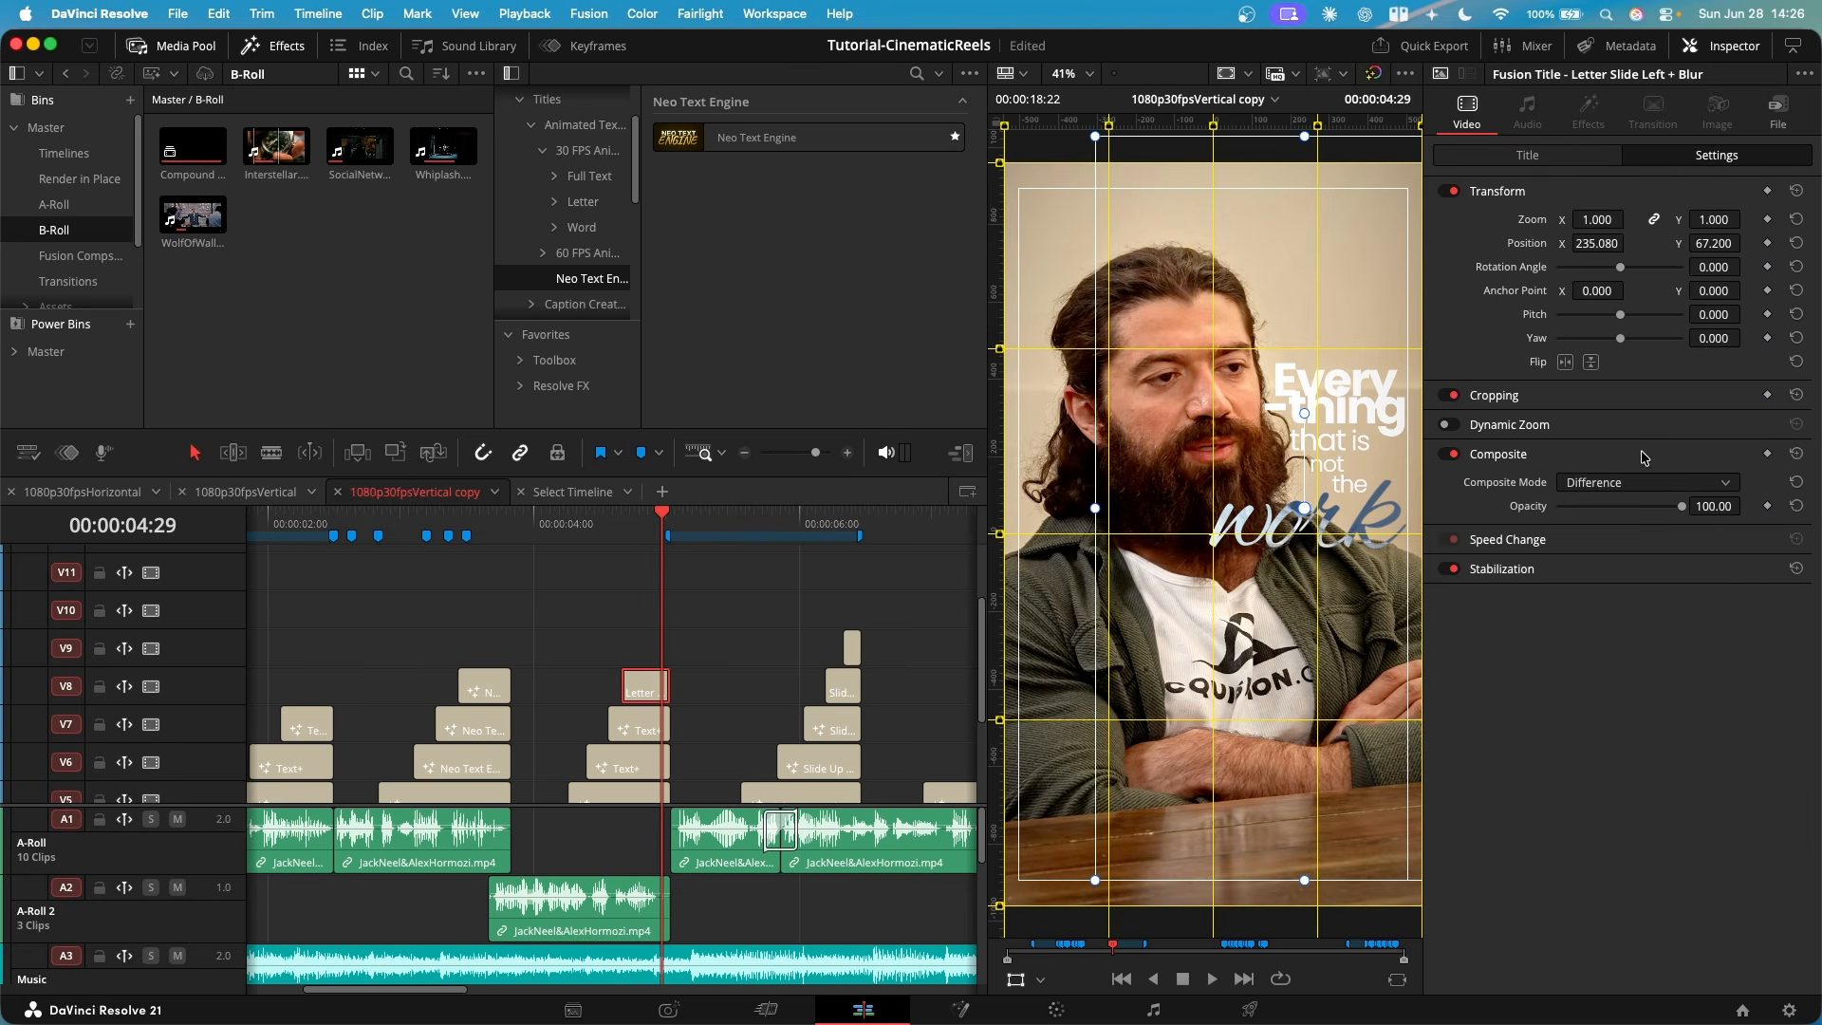
left_click(1633, 485)
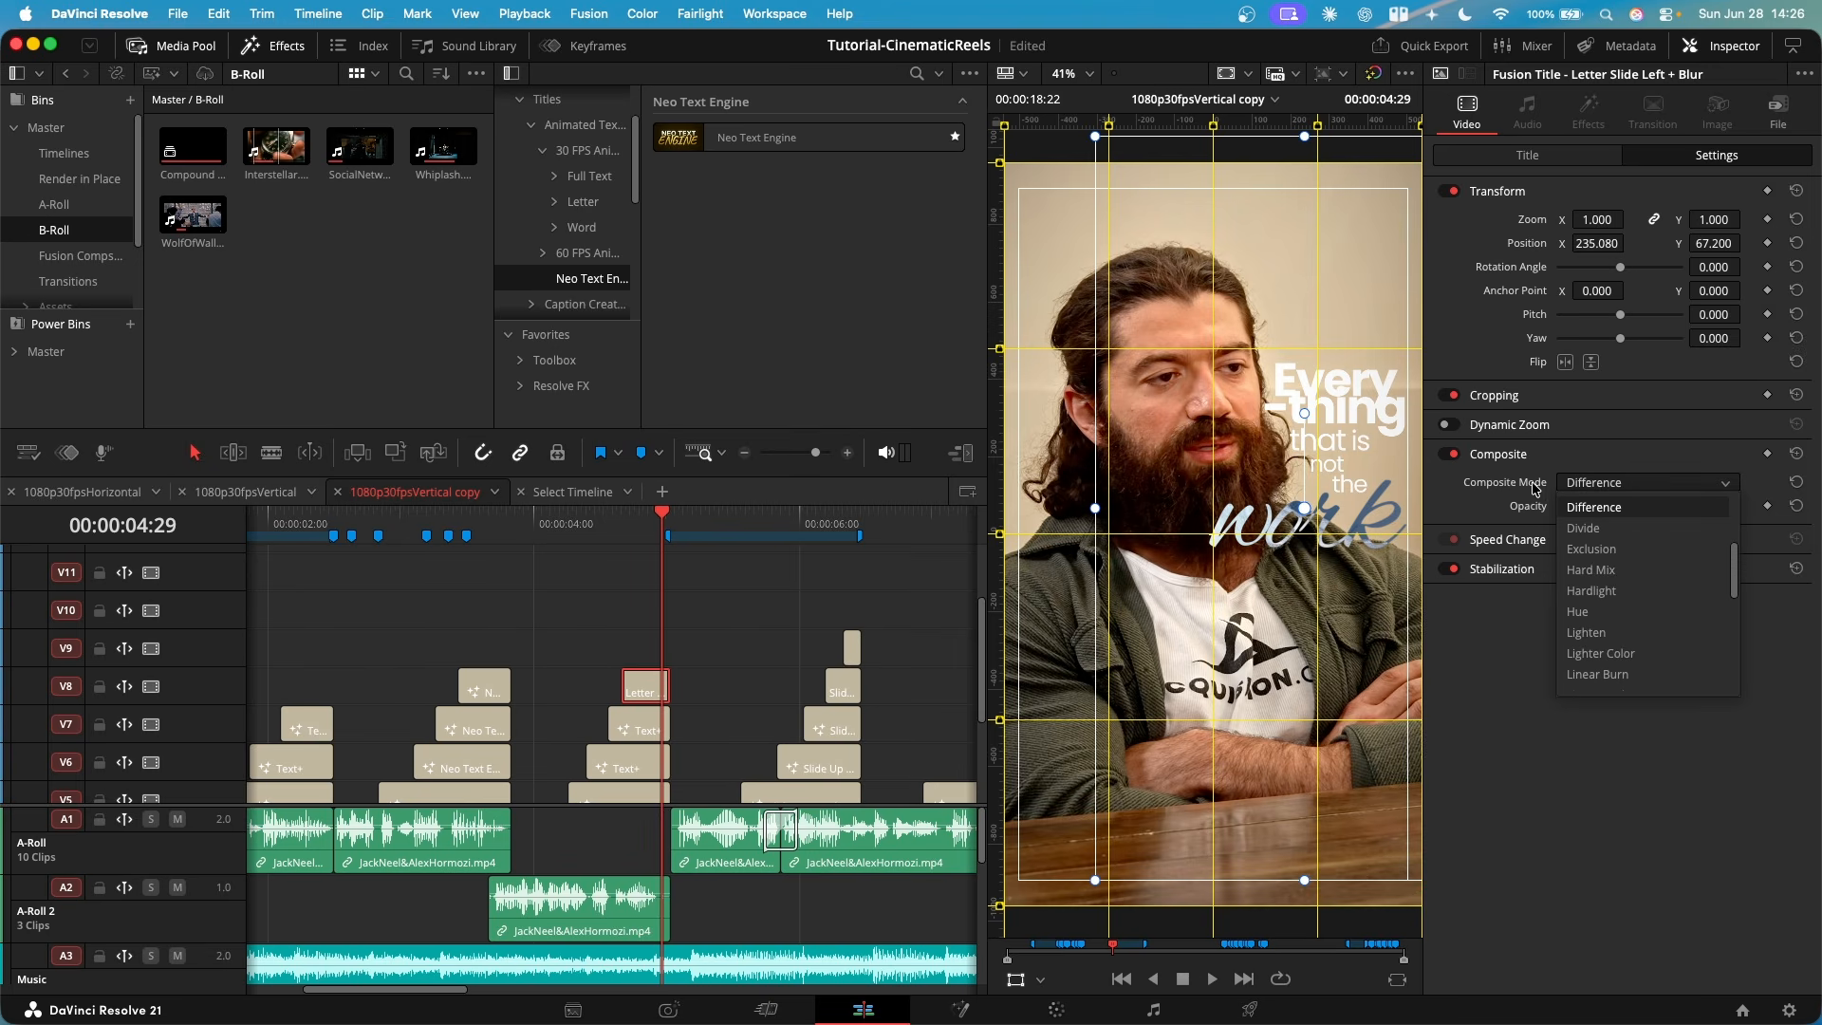
left_click(1604, 507)
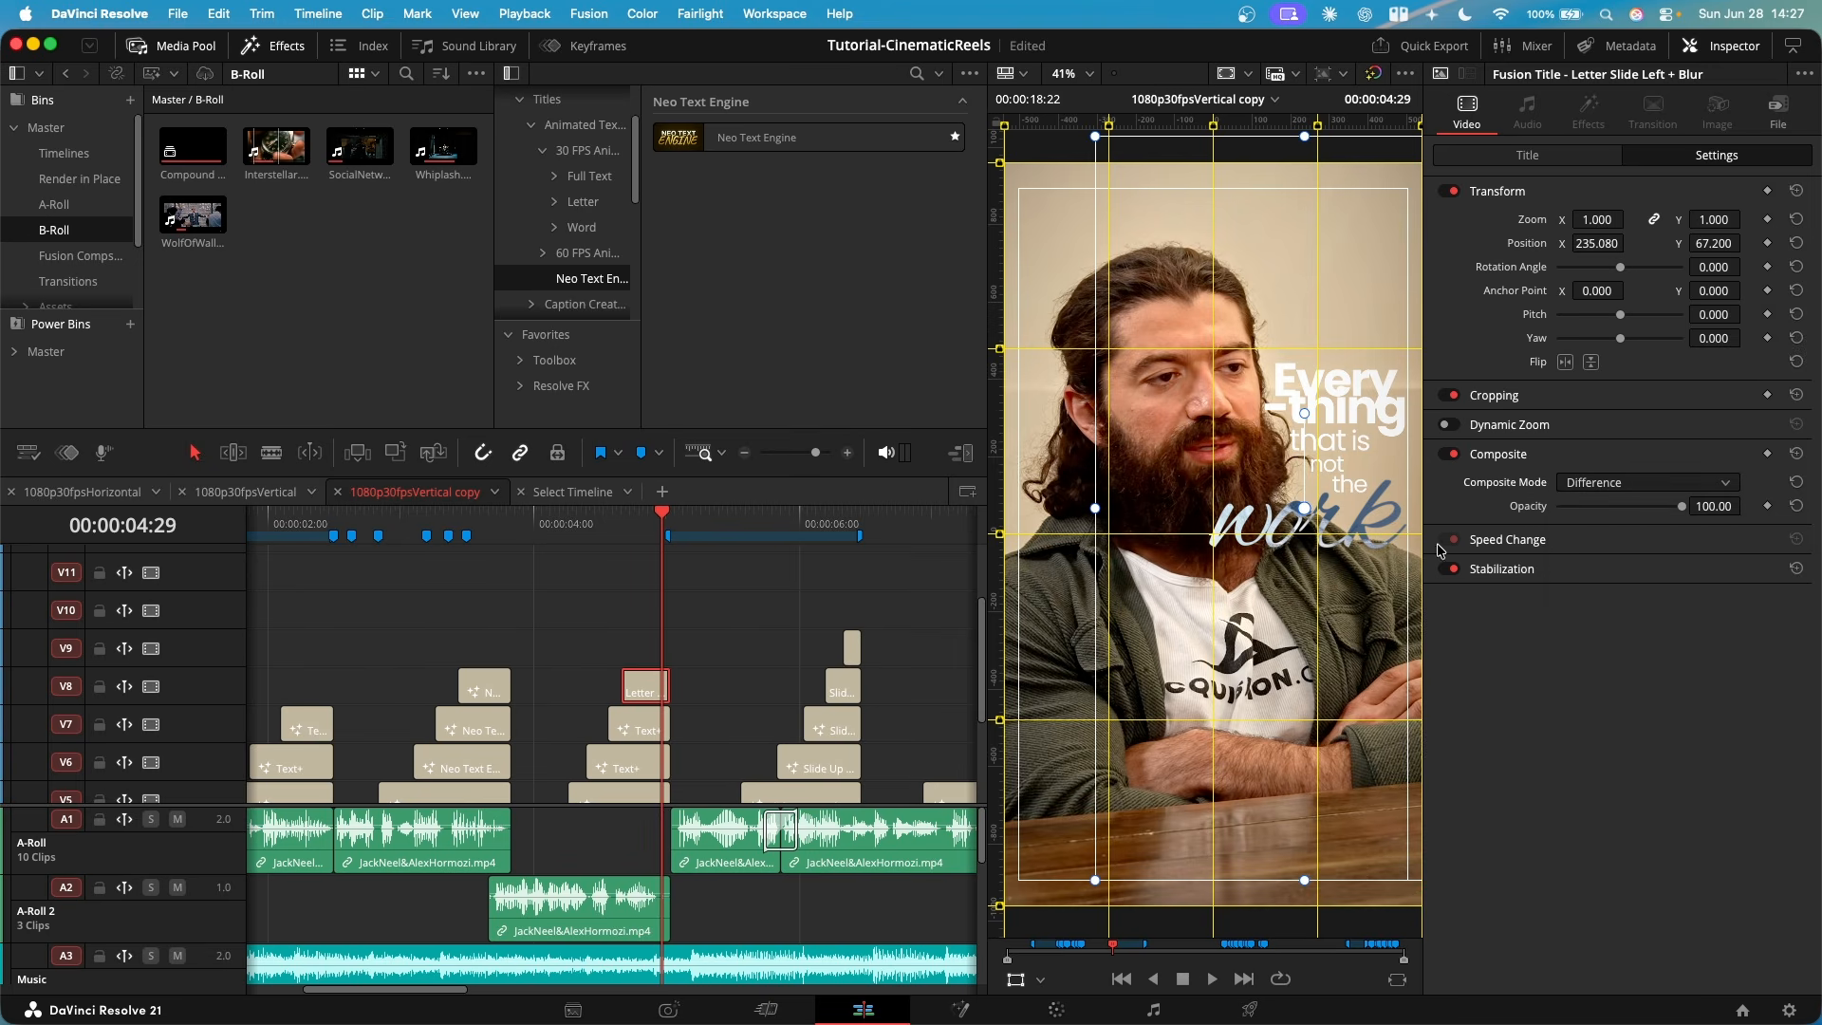
- Examine up close how the "work" title blends with the speaker's beard and jacket
scroll(1382, 545, "up", 3)
scroll(1382, 546, "up", 1)
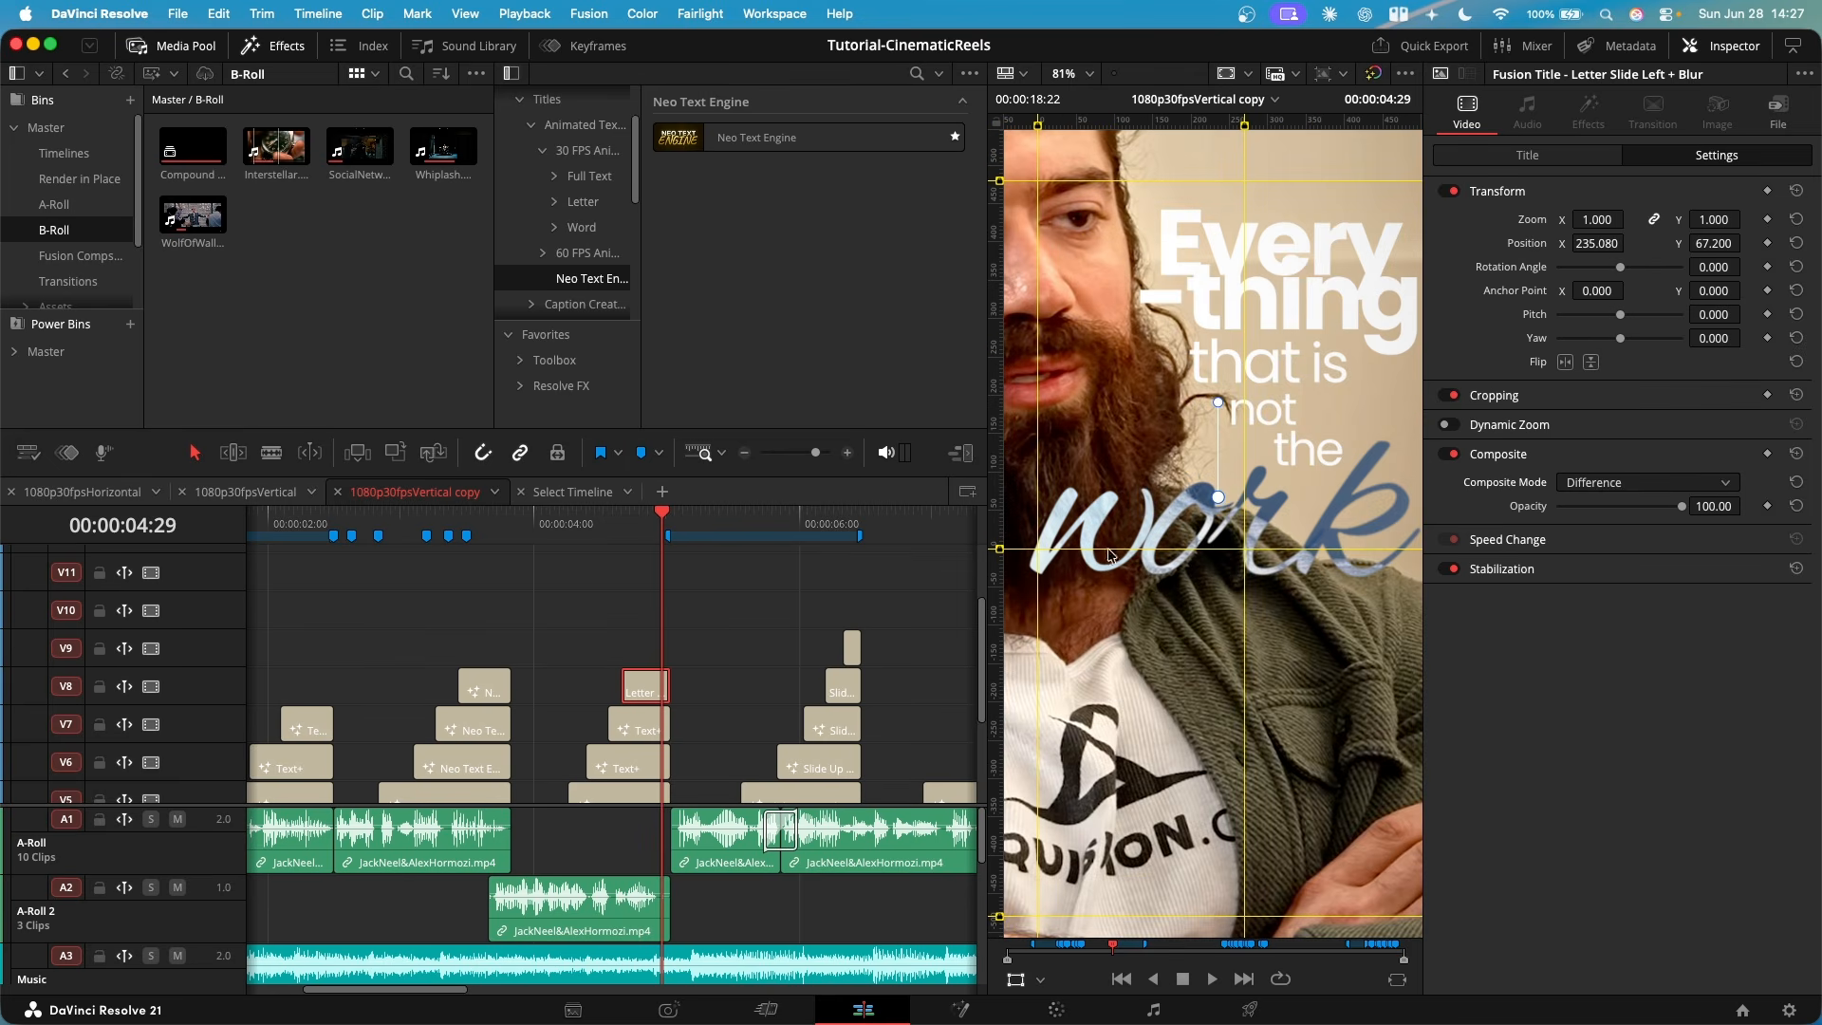
scroll(1177, 560, "down", 4)
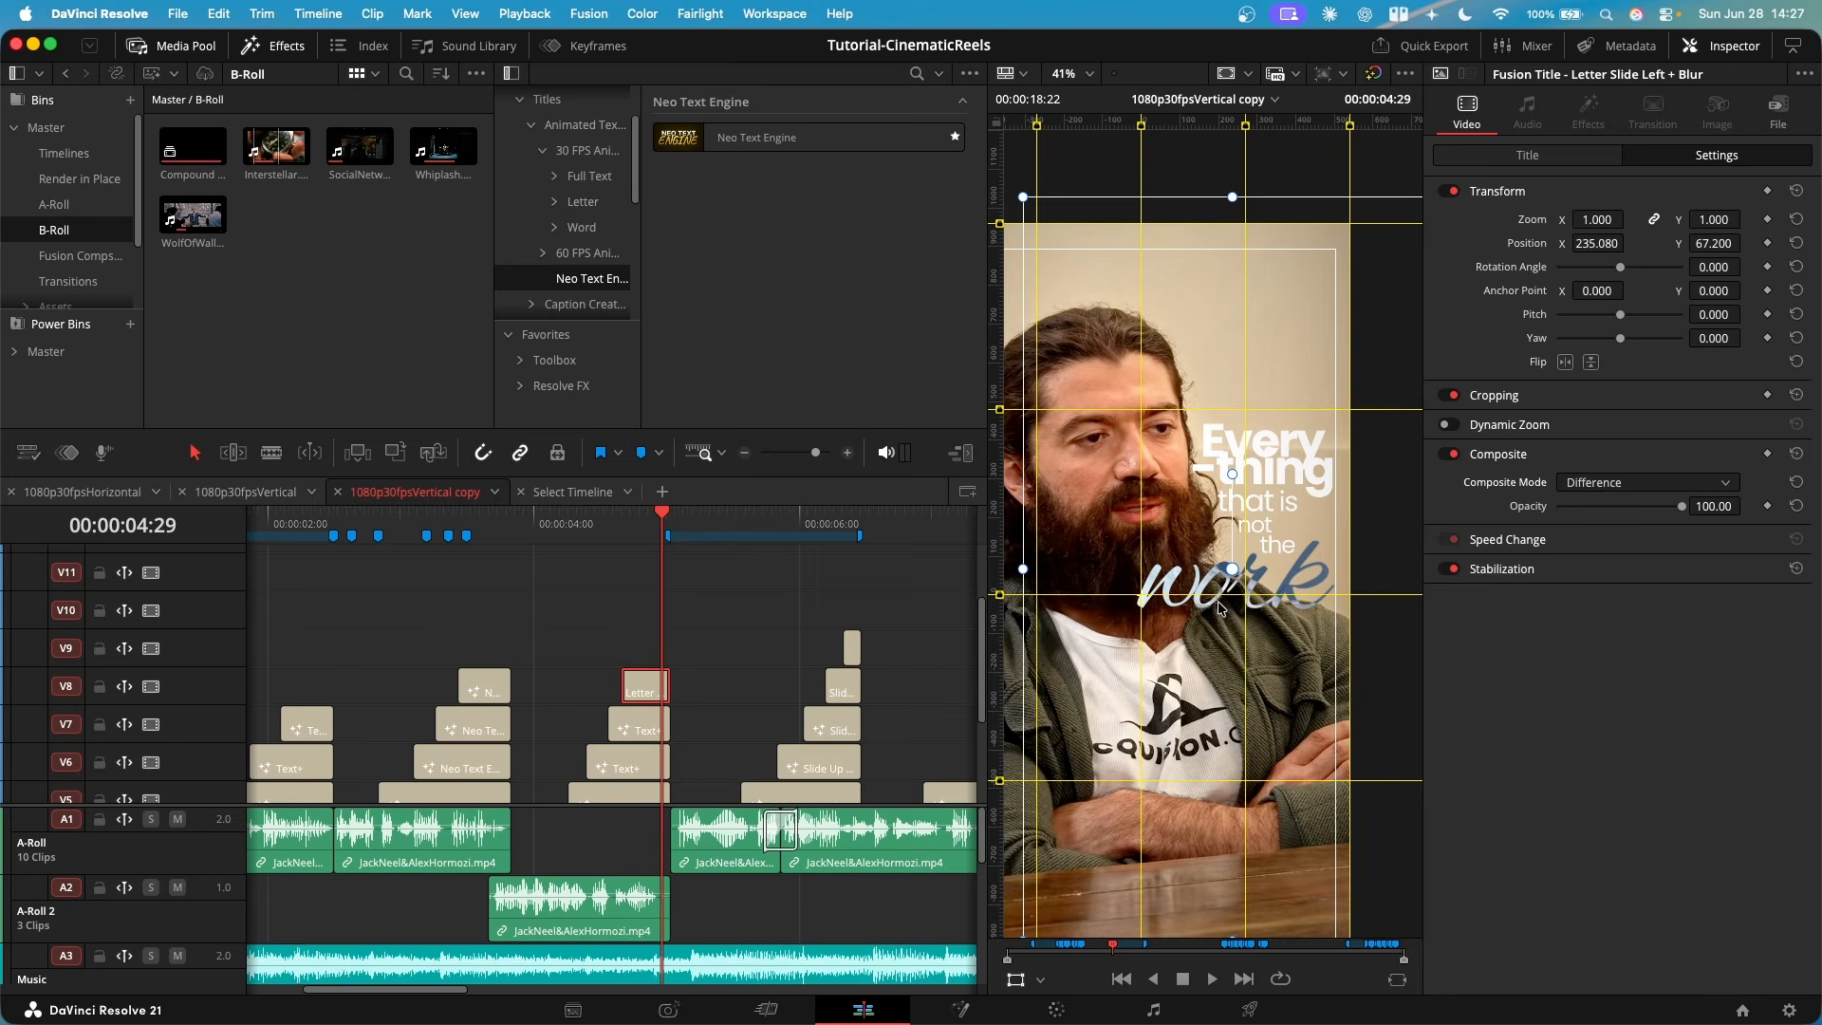
scroll(1308, 597, "up", 3)
scroll(1296, 632, "down", 2)
scroll(1297, 632, "down", 1)
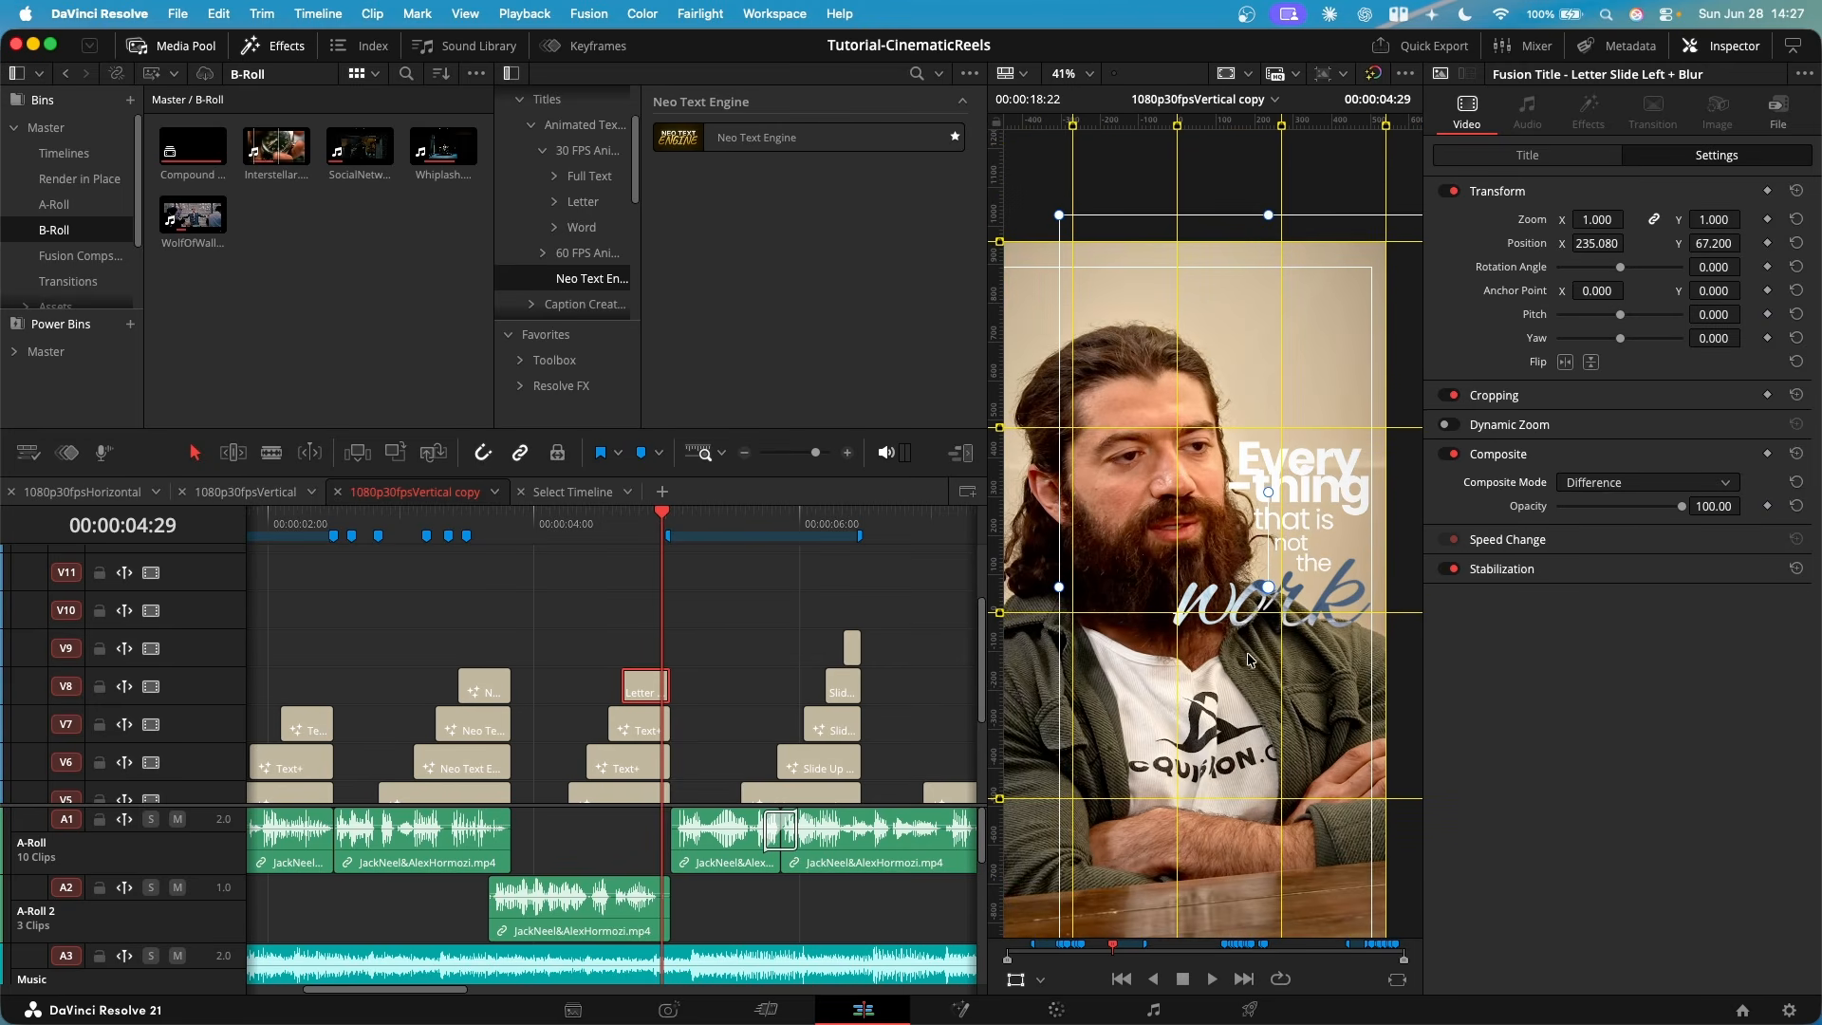
- Try the "work" title above the speaker's head to compare its blending, and undo the move
left_click_drag(1230, 725, 1220, 407)
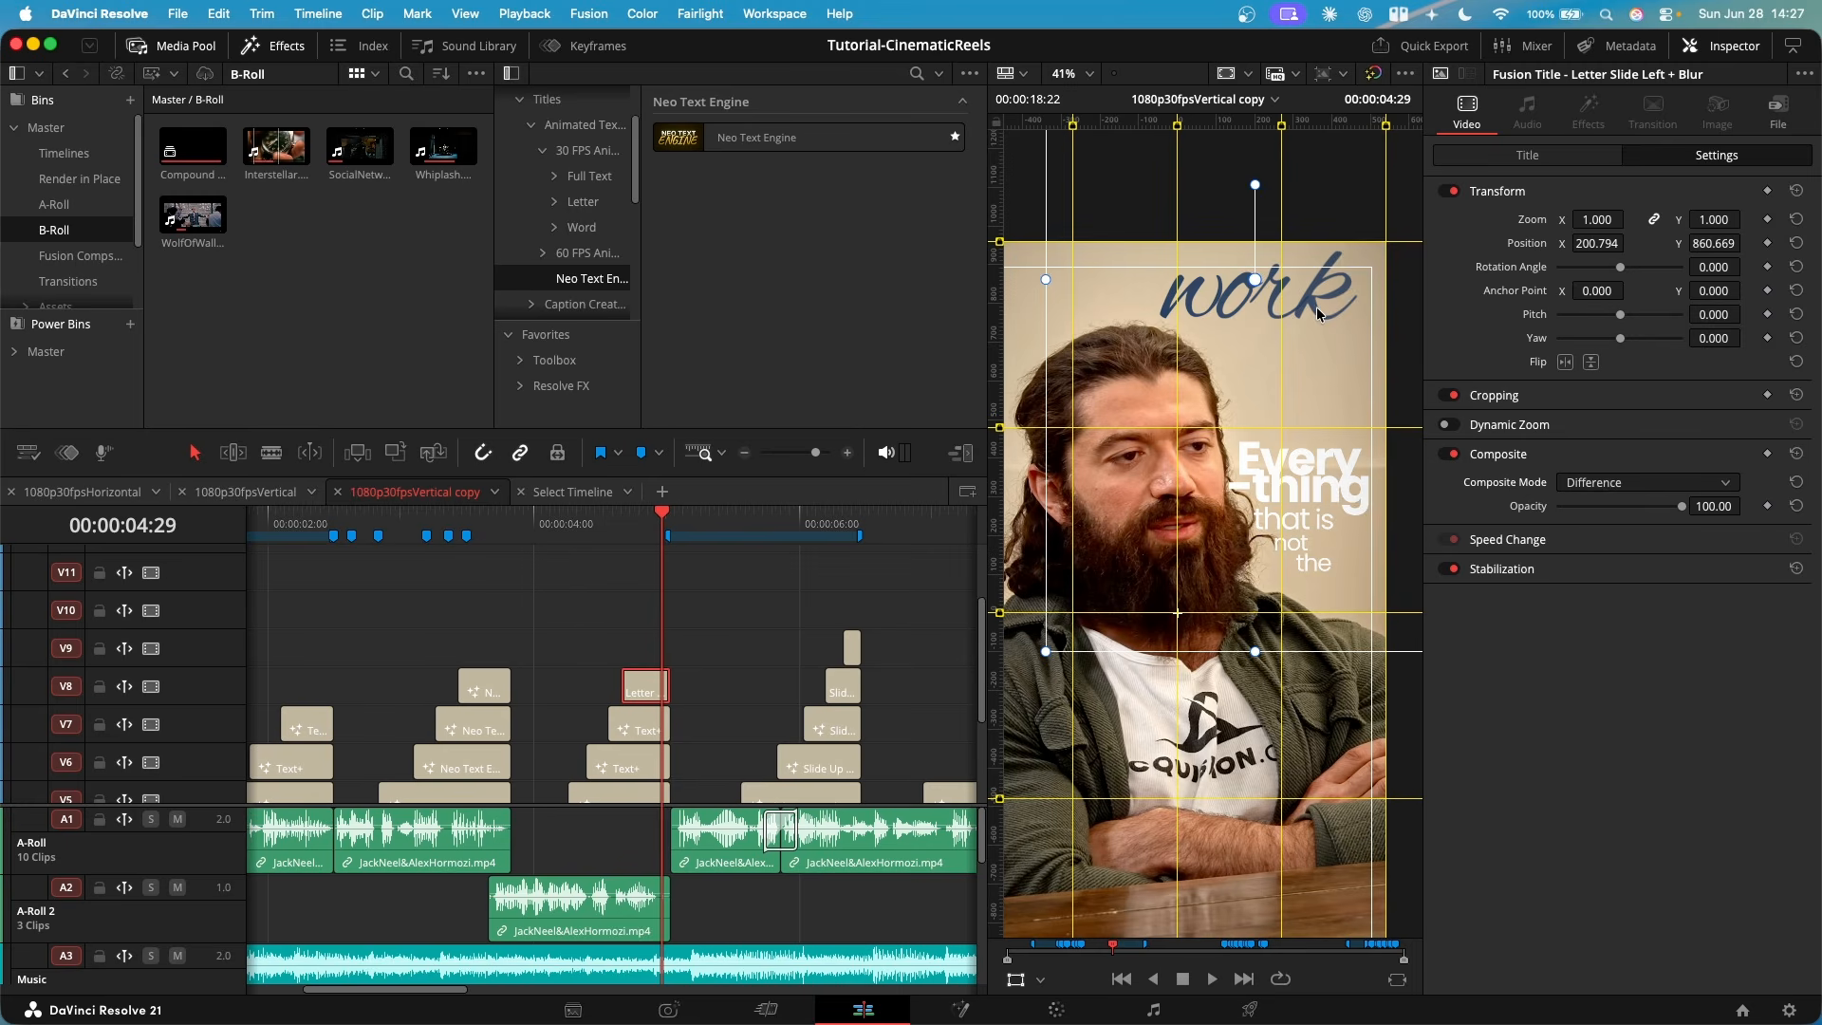
key("super+z")
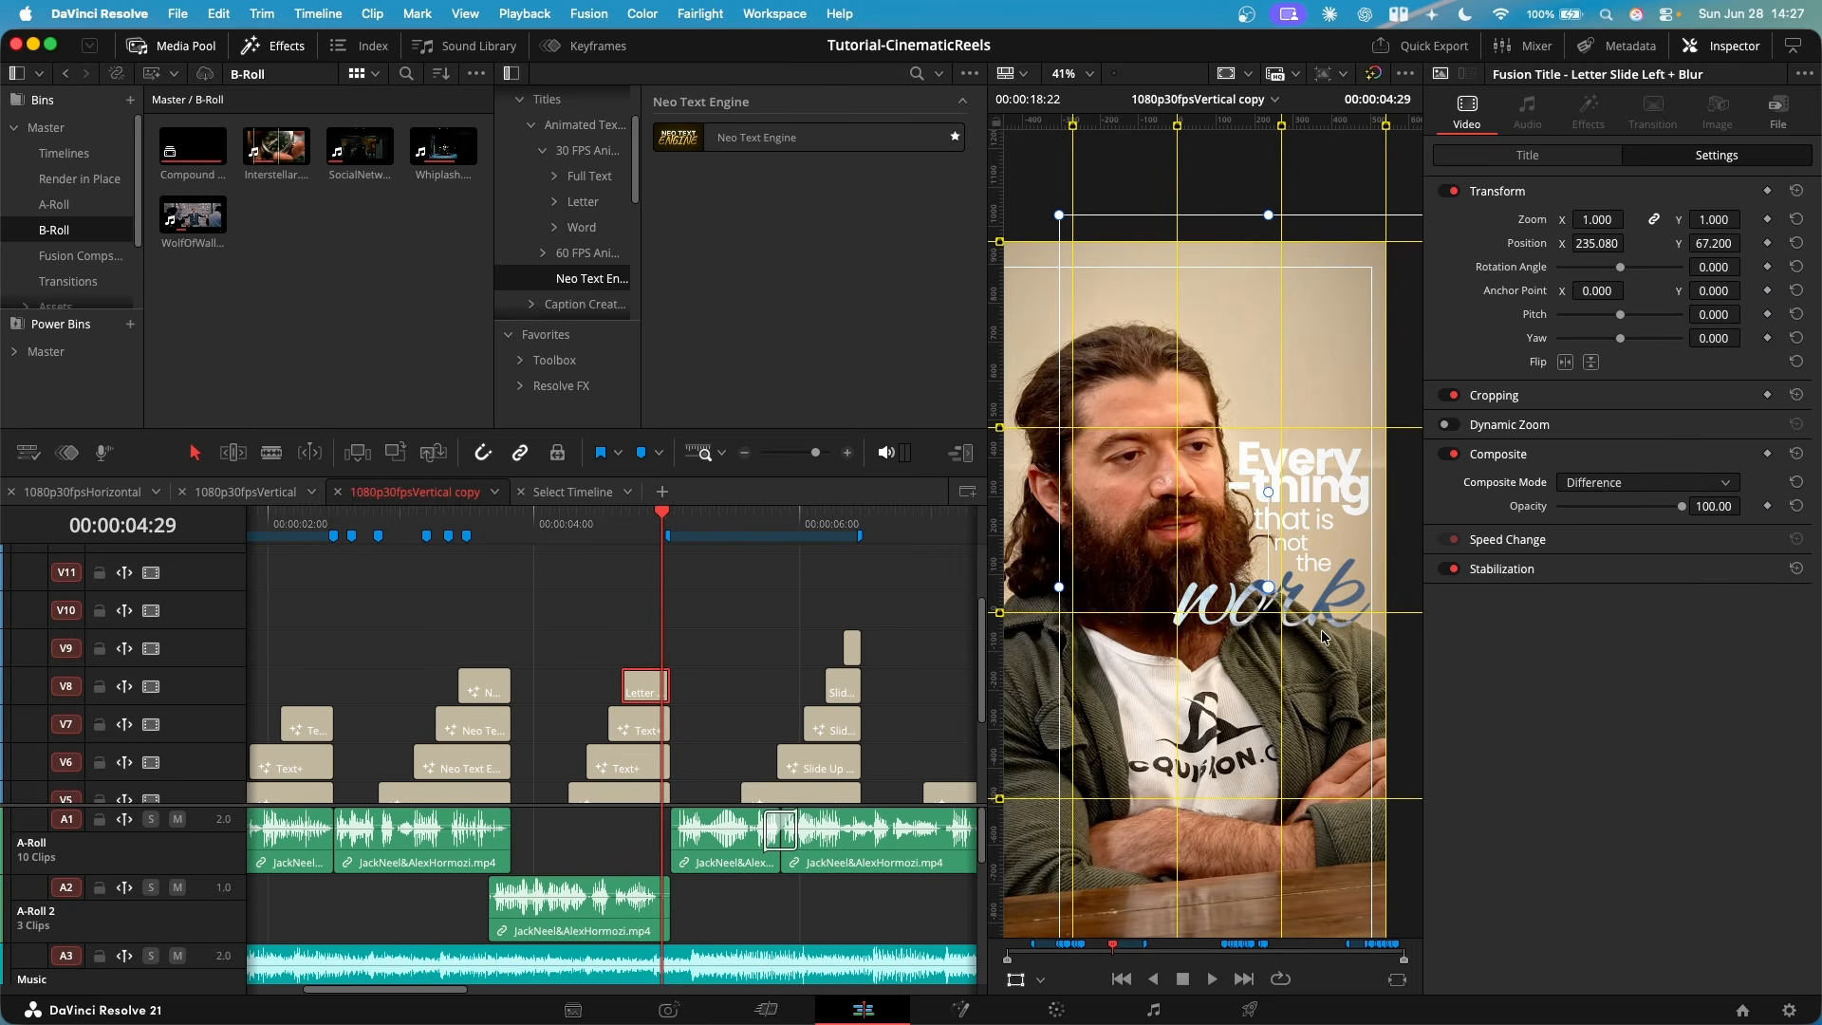
scroll(1325, 637, "up", 3)
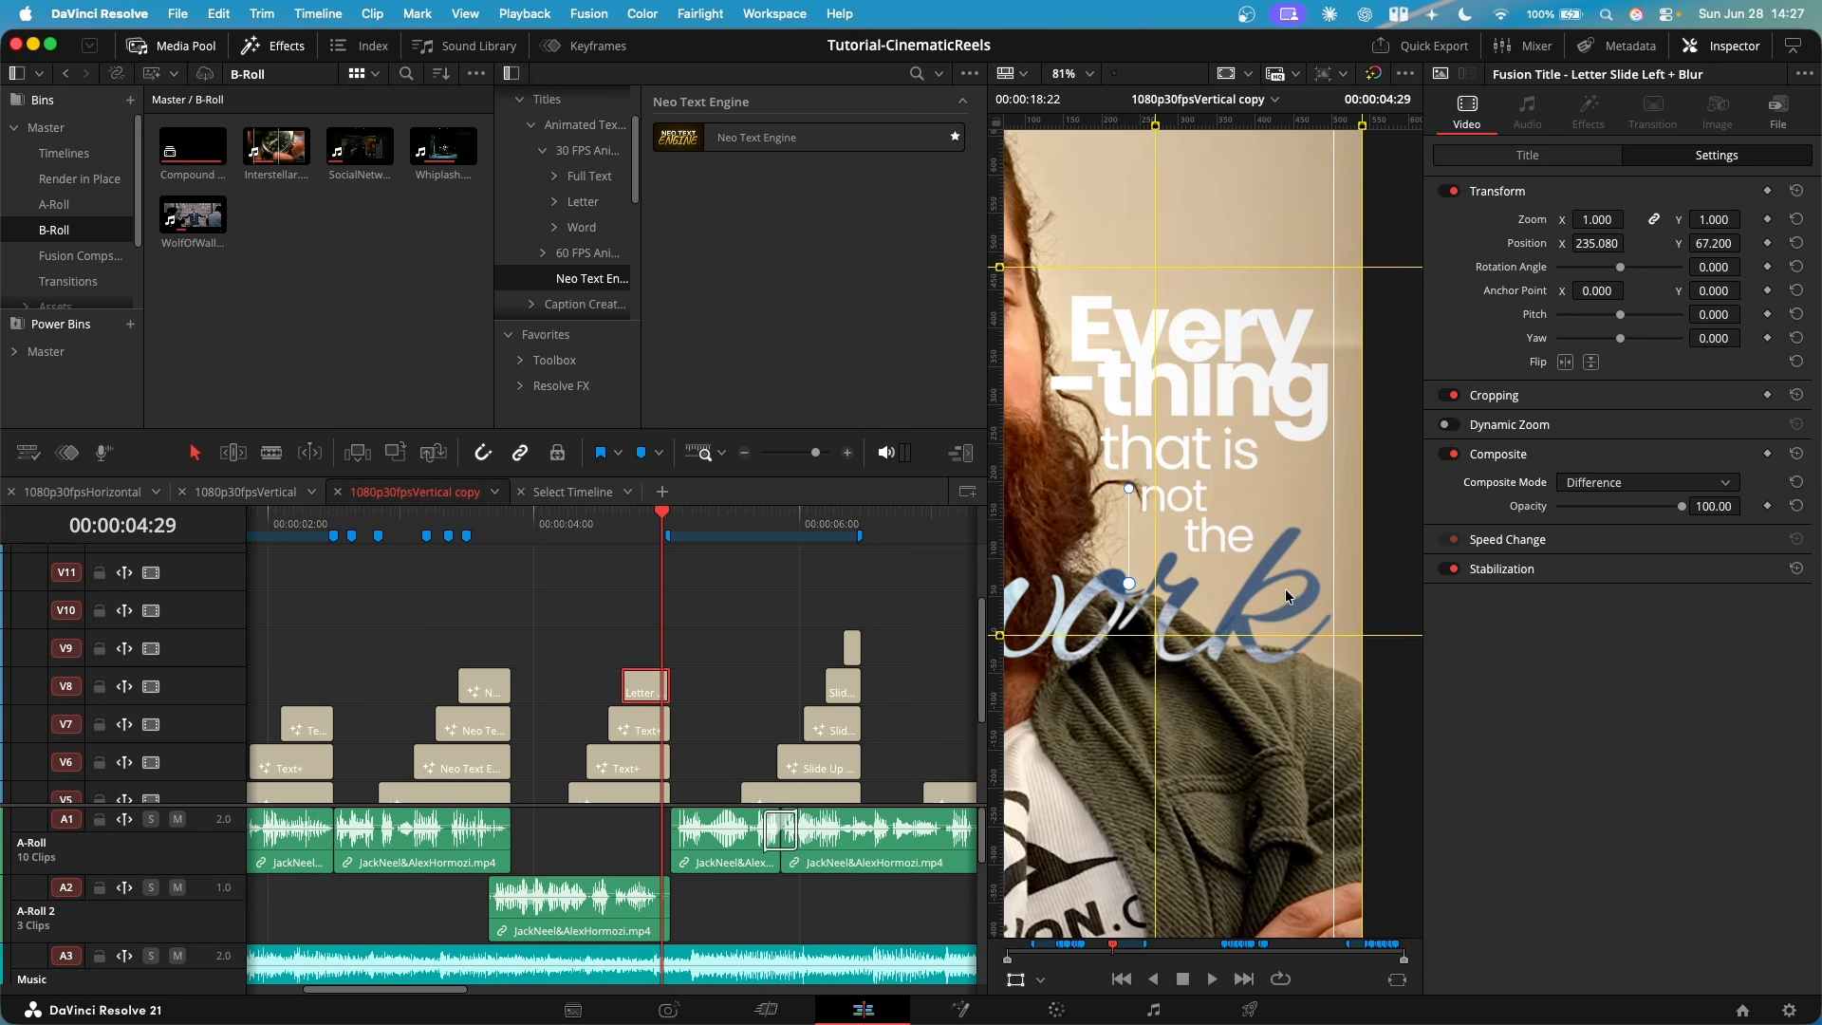
scroll(1286, 595, "down", 4)
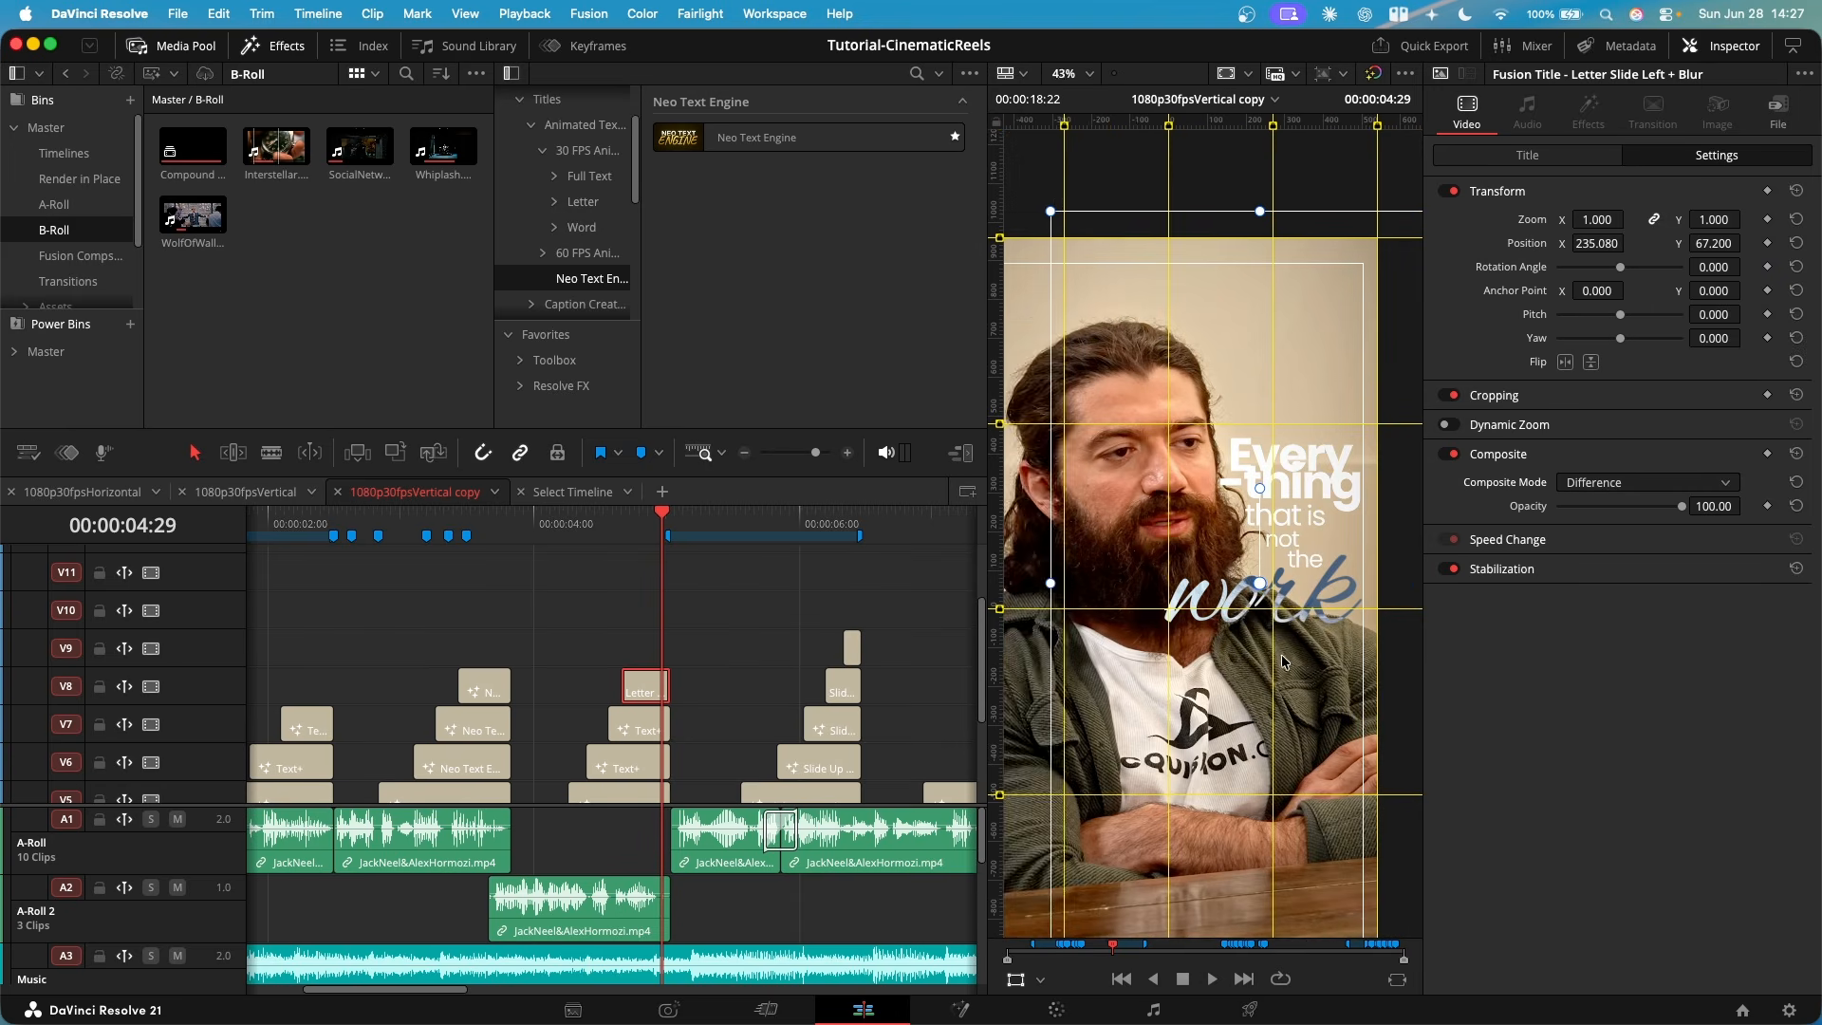
- Review the "I have one plaque on my wall" titles and list the 30 FPS title animations in the effects library
scroll(1252, 672, "down", 1)
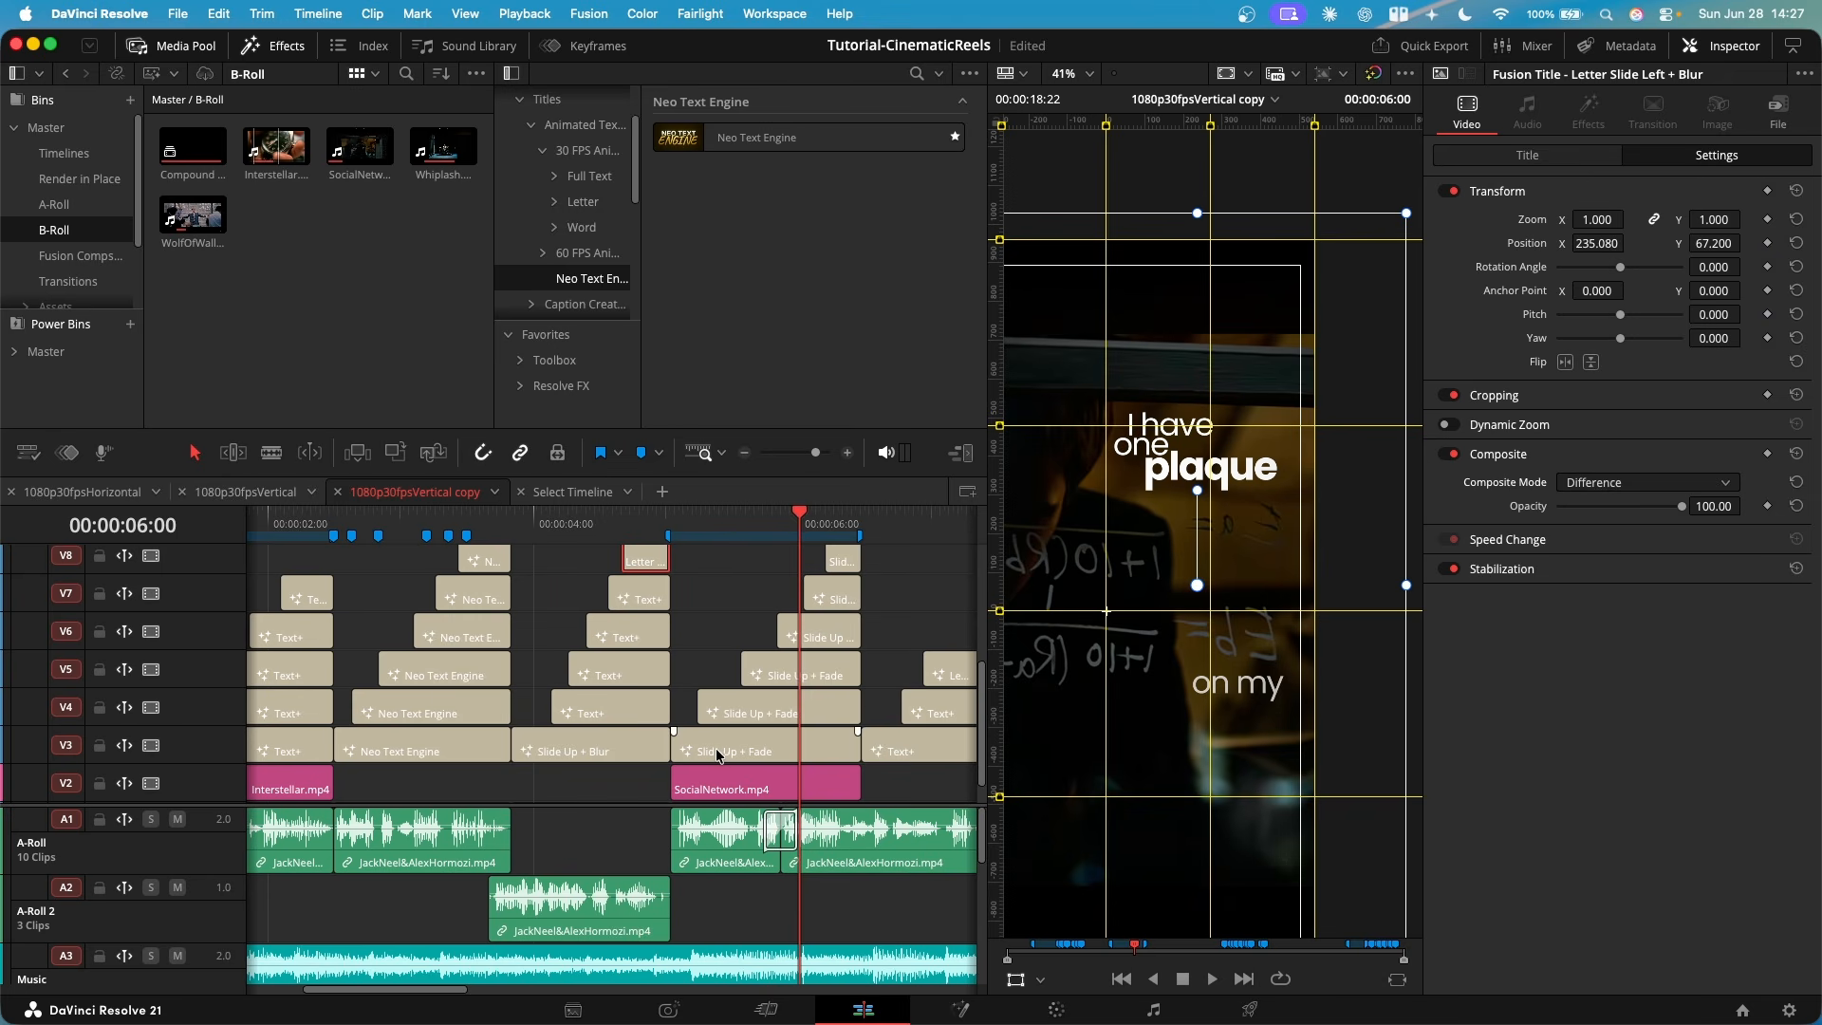
scroll(733, 742, "right", 3)
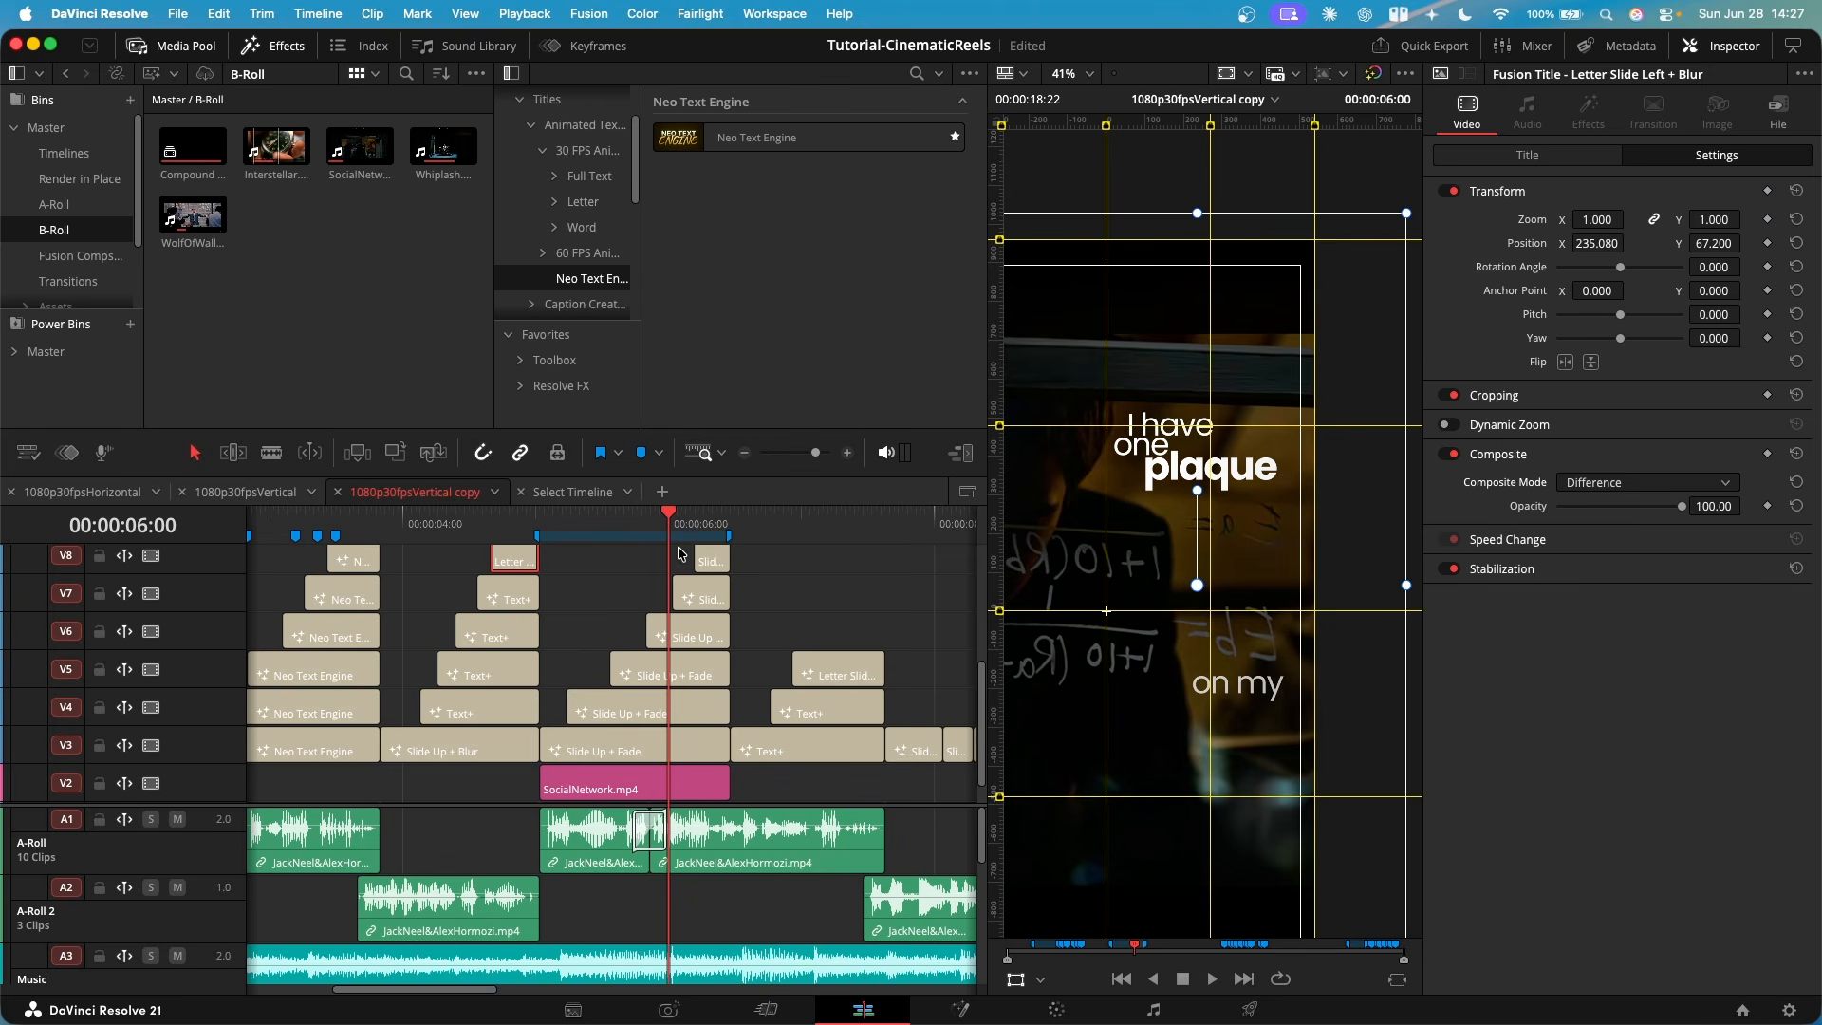
left_click(588, 150)
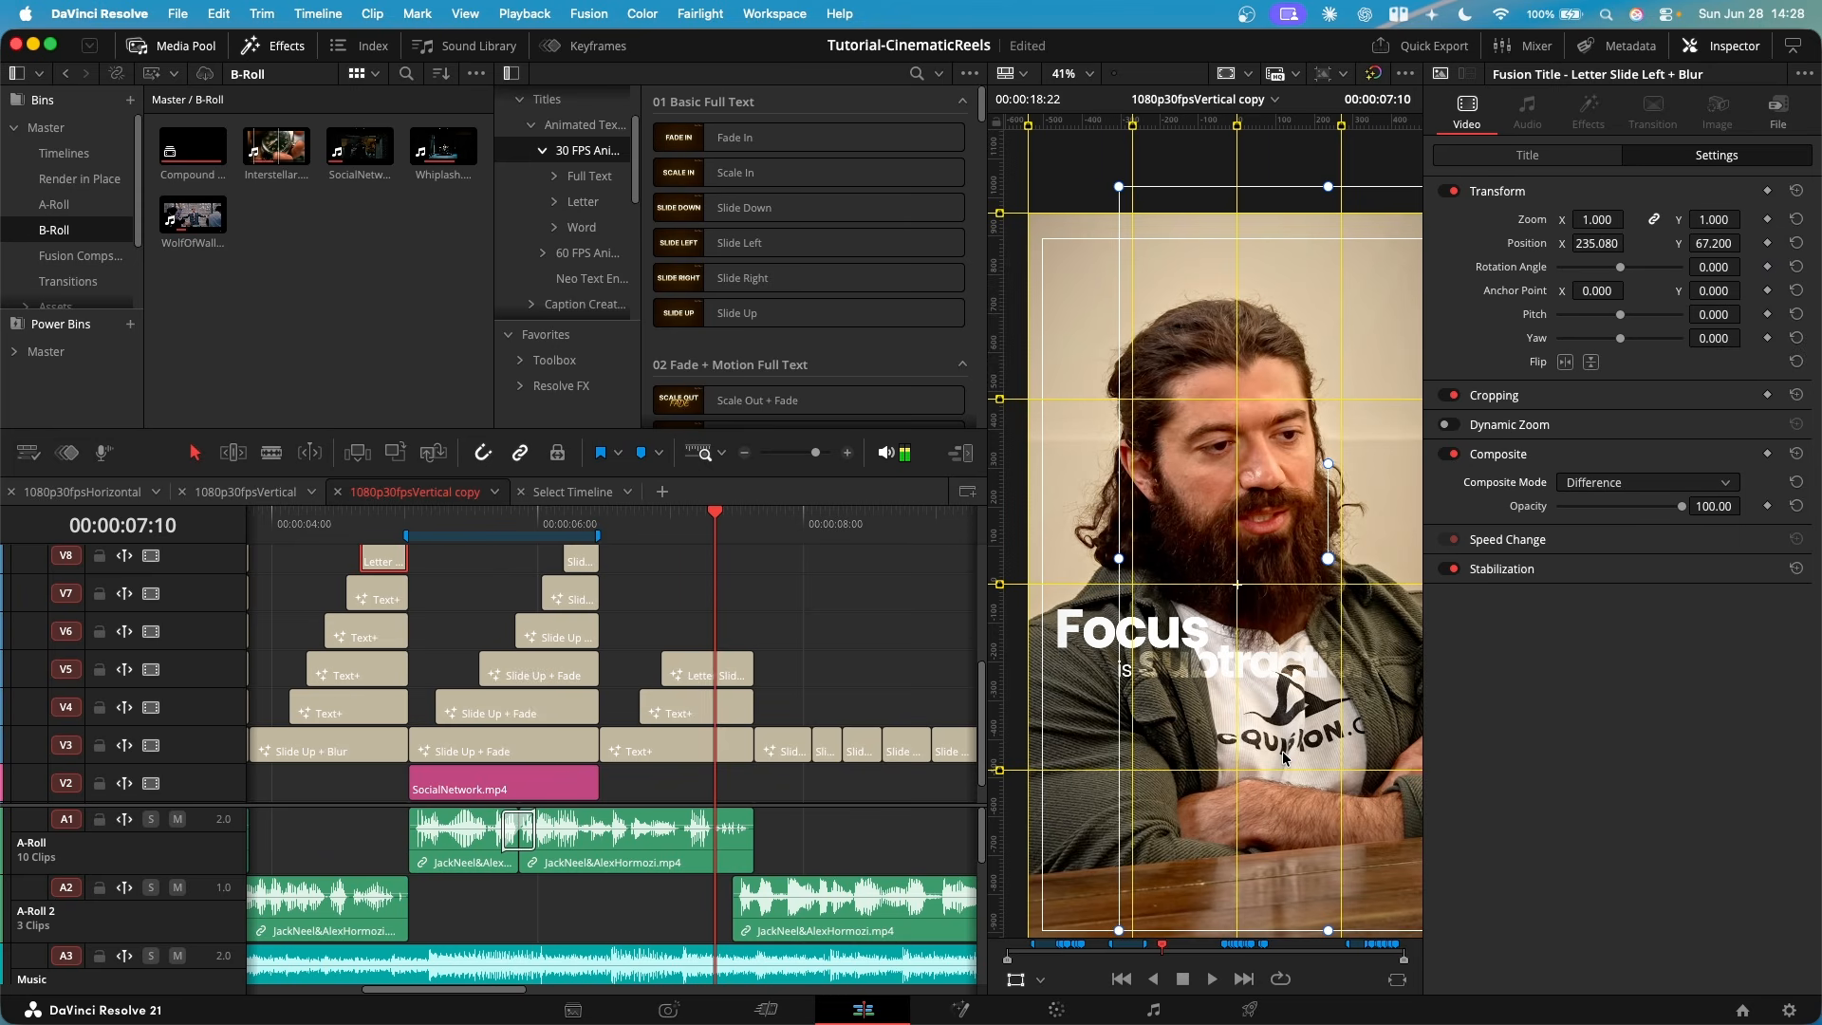
- Scrub through the "Focus is" titles and continue to the first one-word title on V3
scroll(1283, 750, "right", 1)
left_click(683, 536)
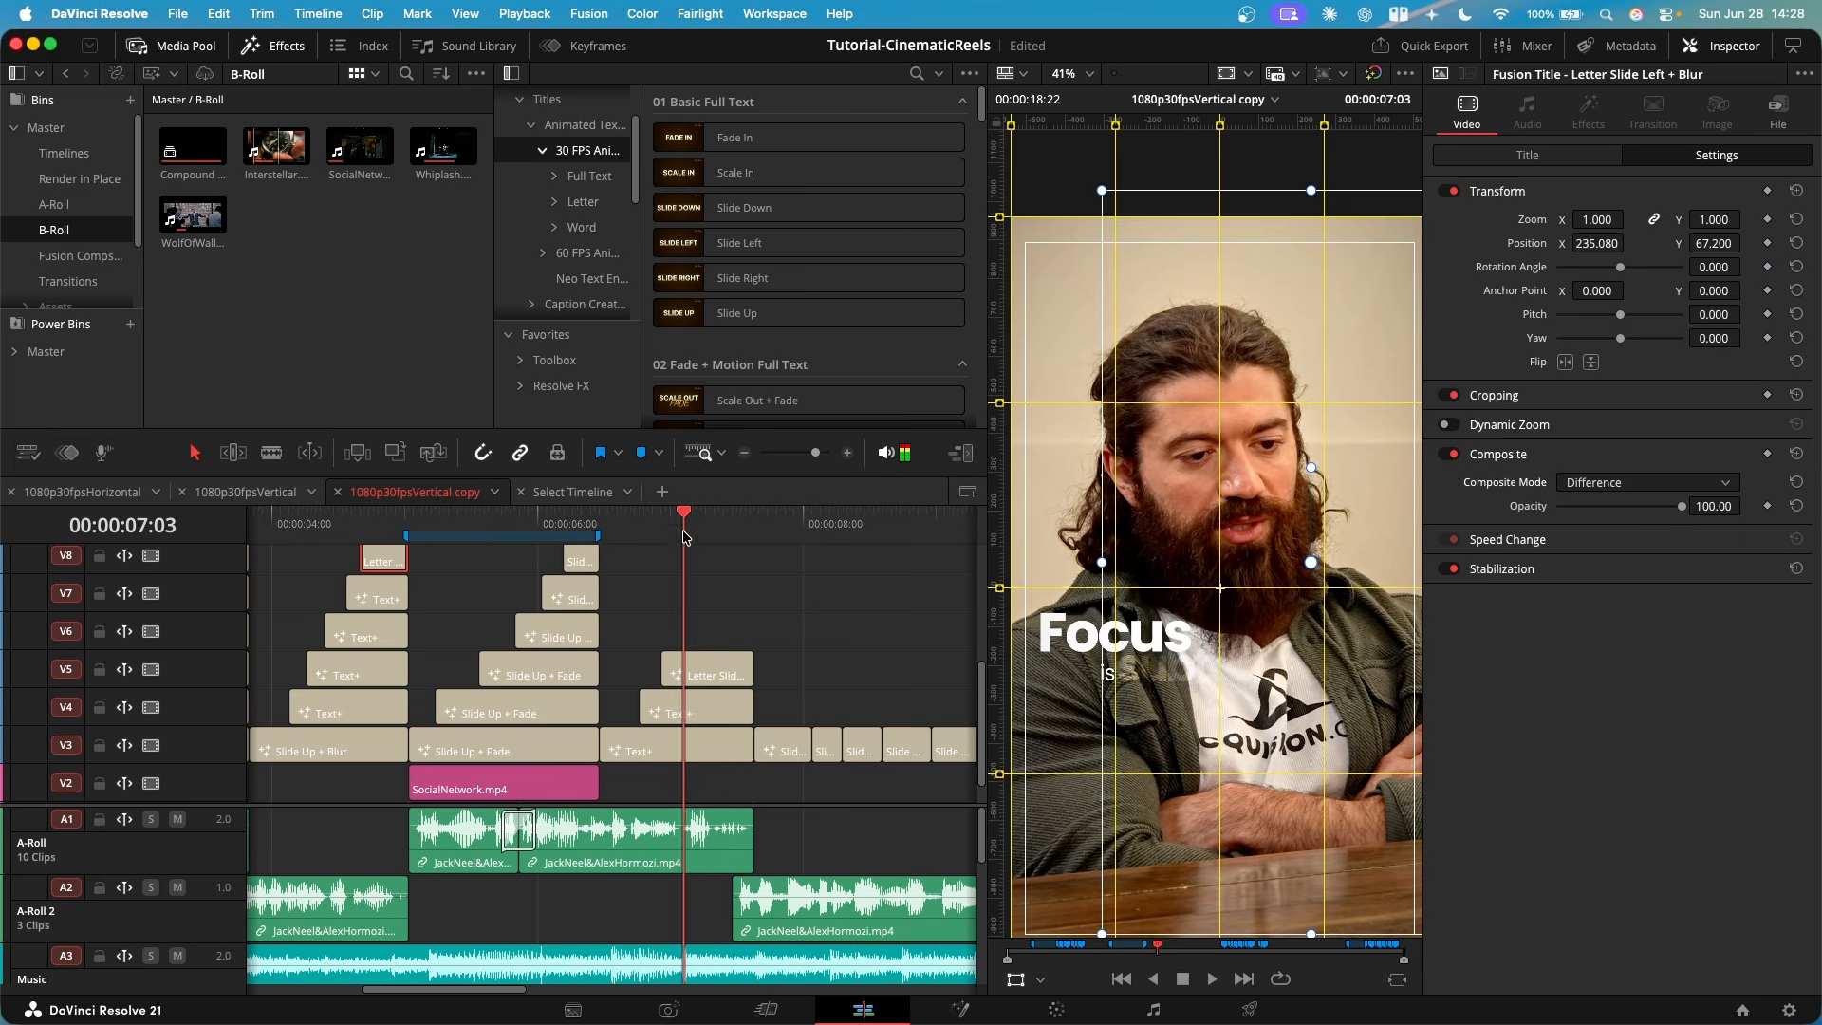
left_click_drag(684, 536, 710, 537)
scroll(811, 684, "right", 6)
key("Down")
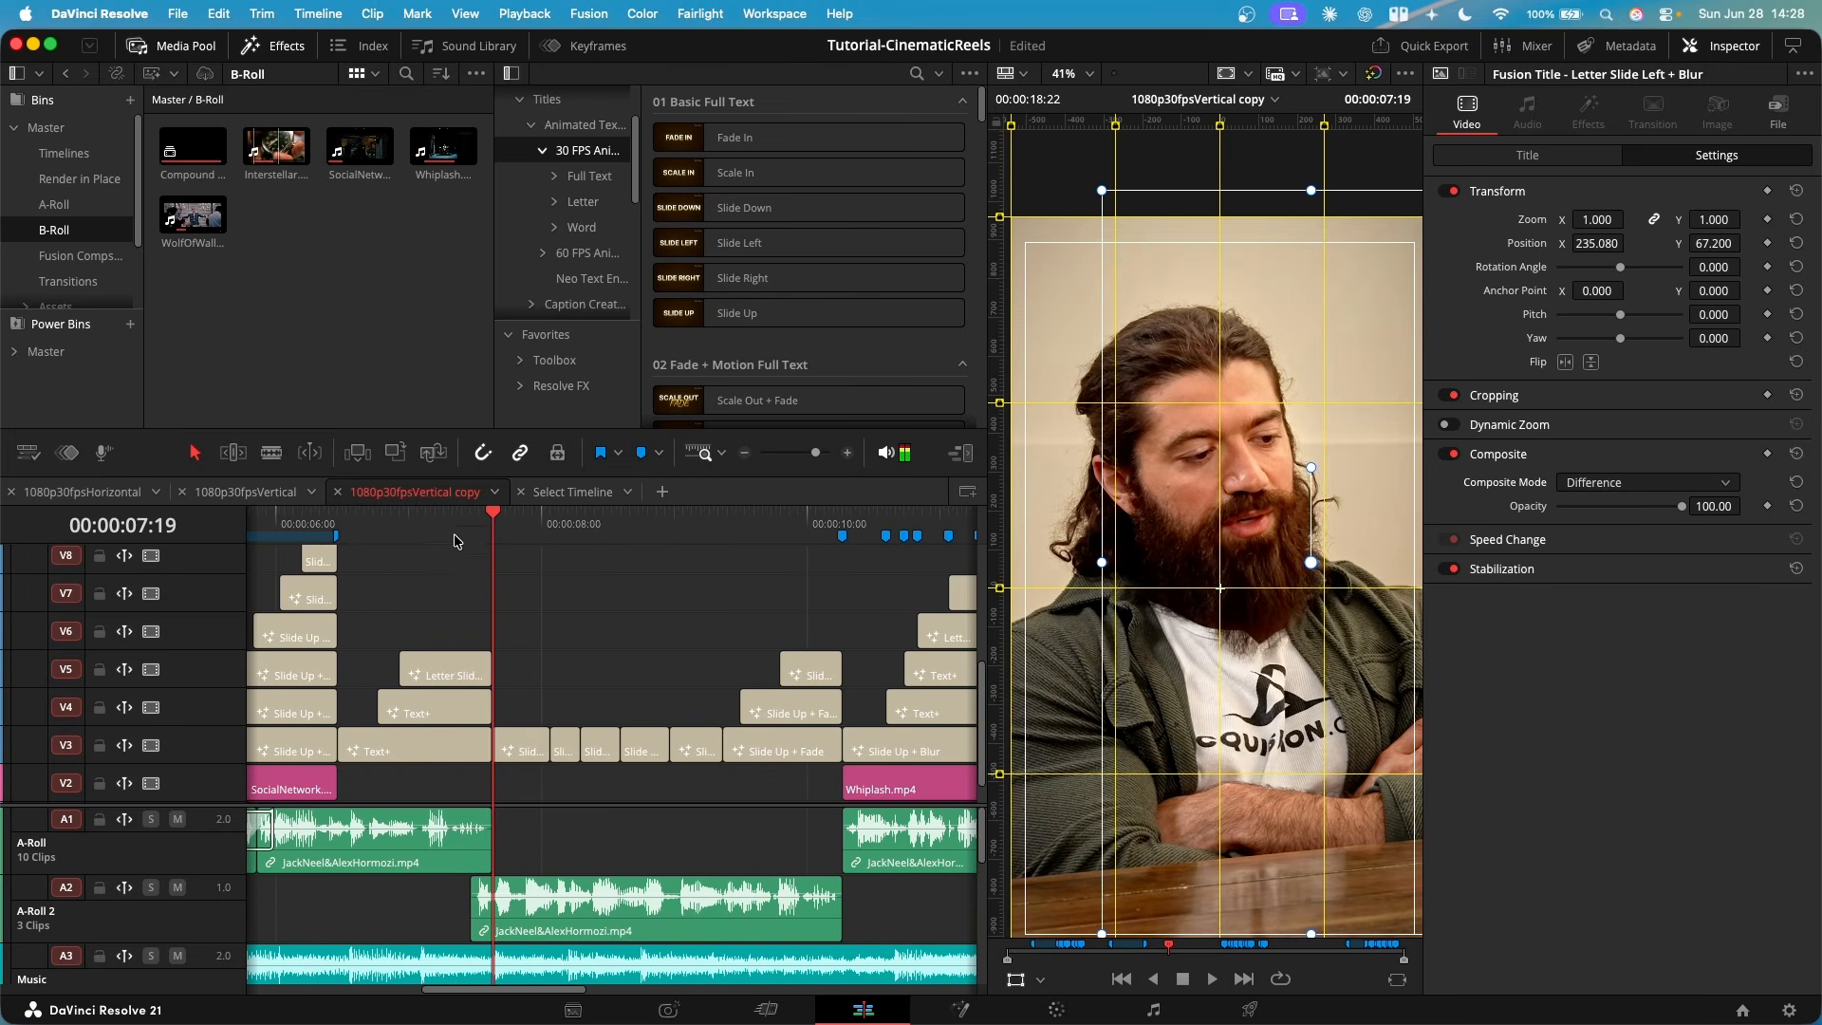
key("Down")
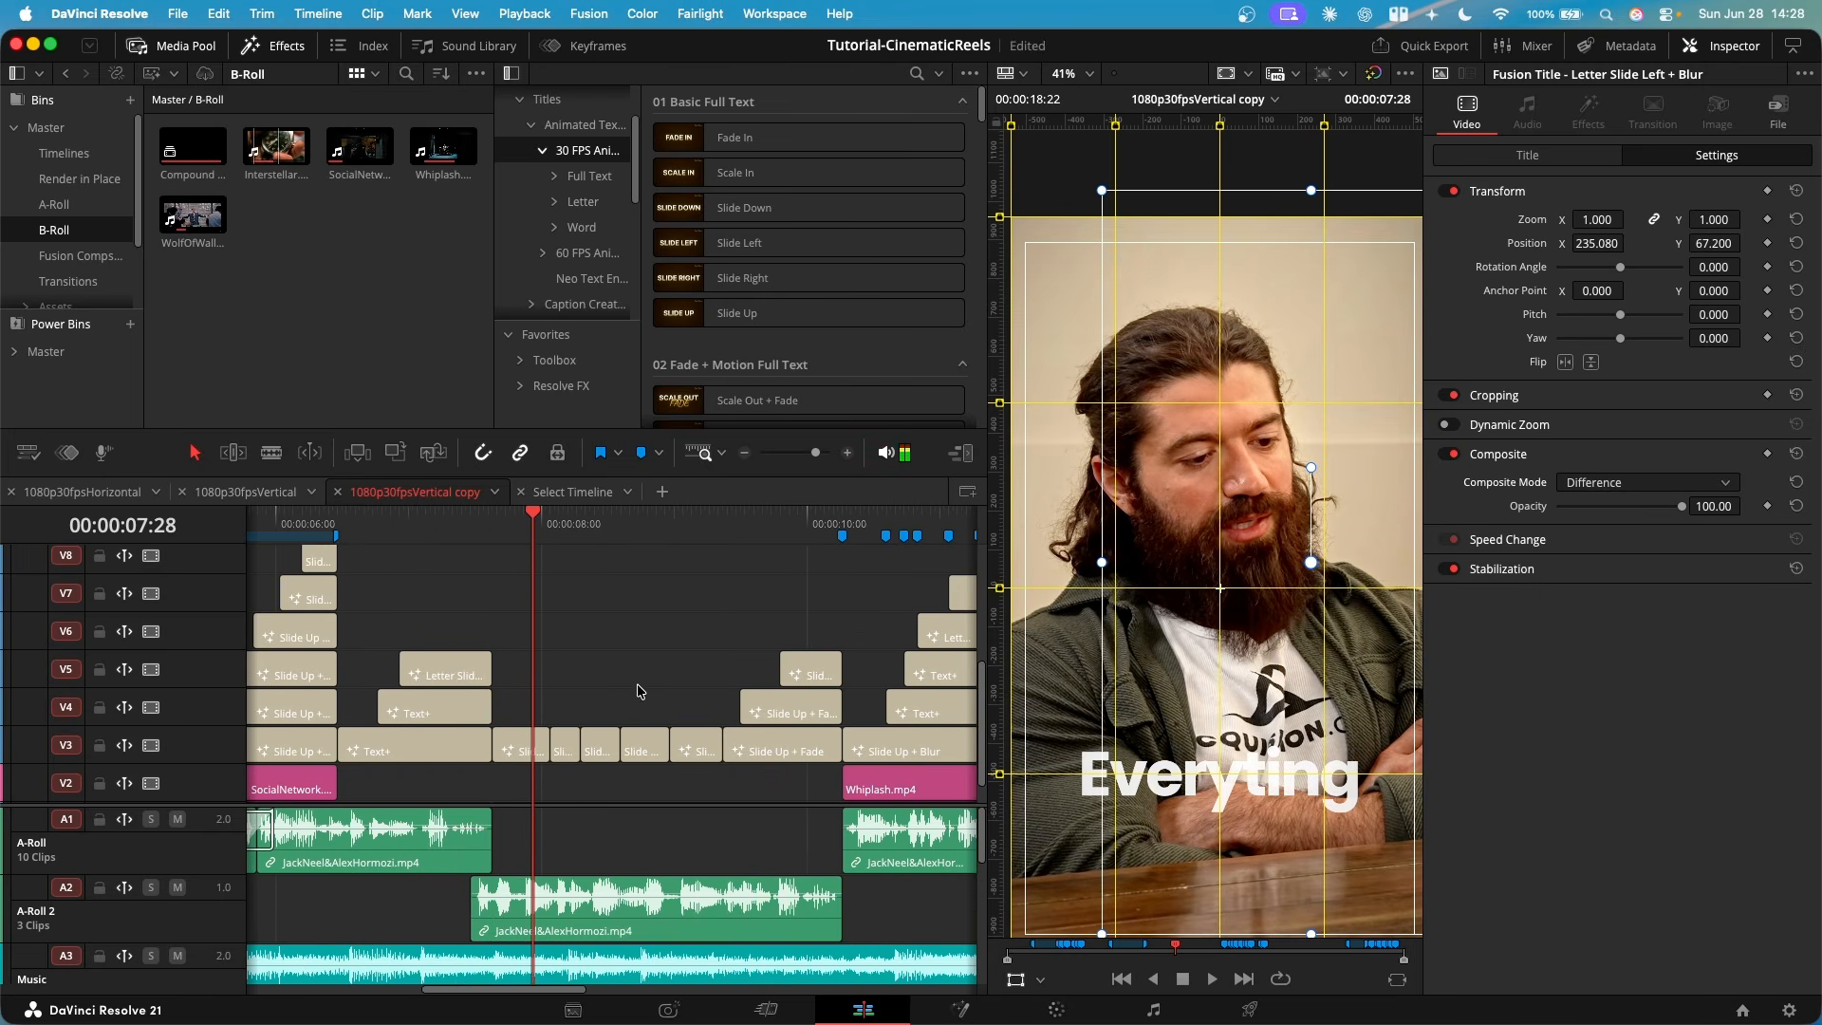
- Go back to the "plaque" titles, and play the one-word titles on V3 from "Everyting" to "thing"
left_click(320, 524)
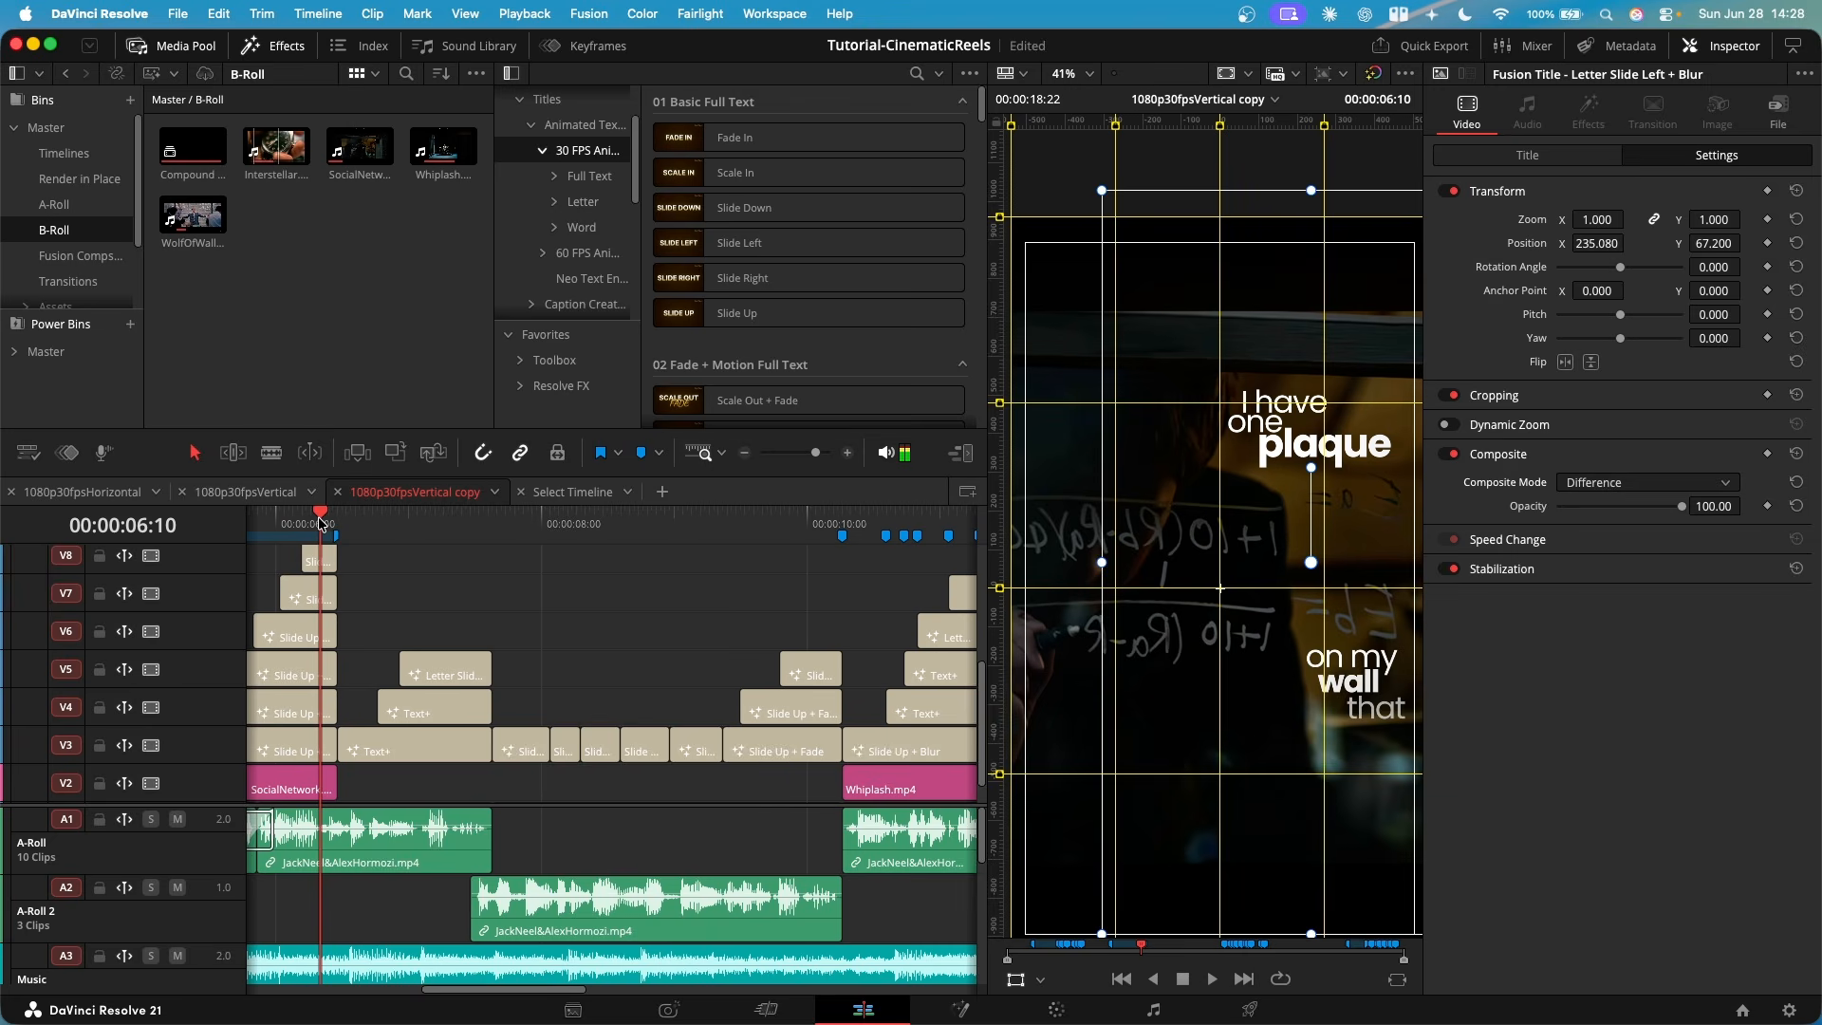
left_click(468, 528)
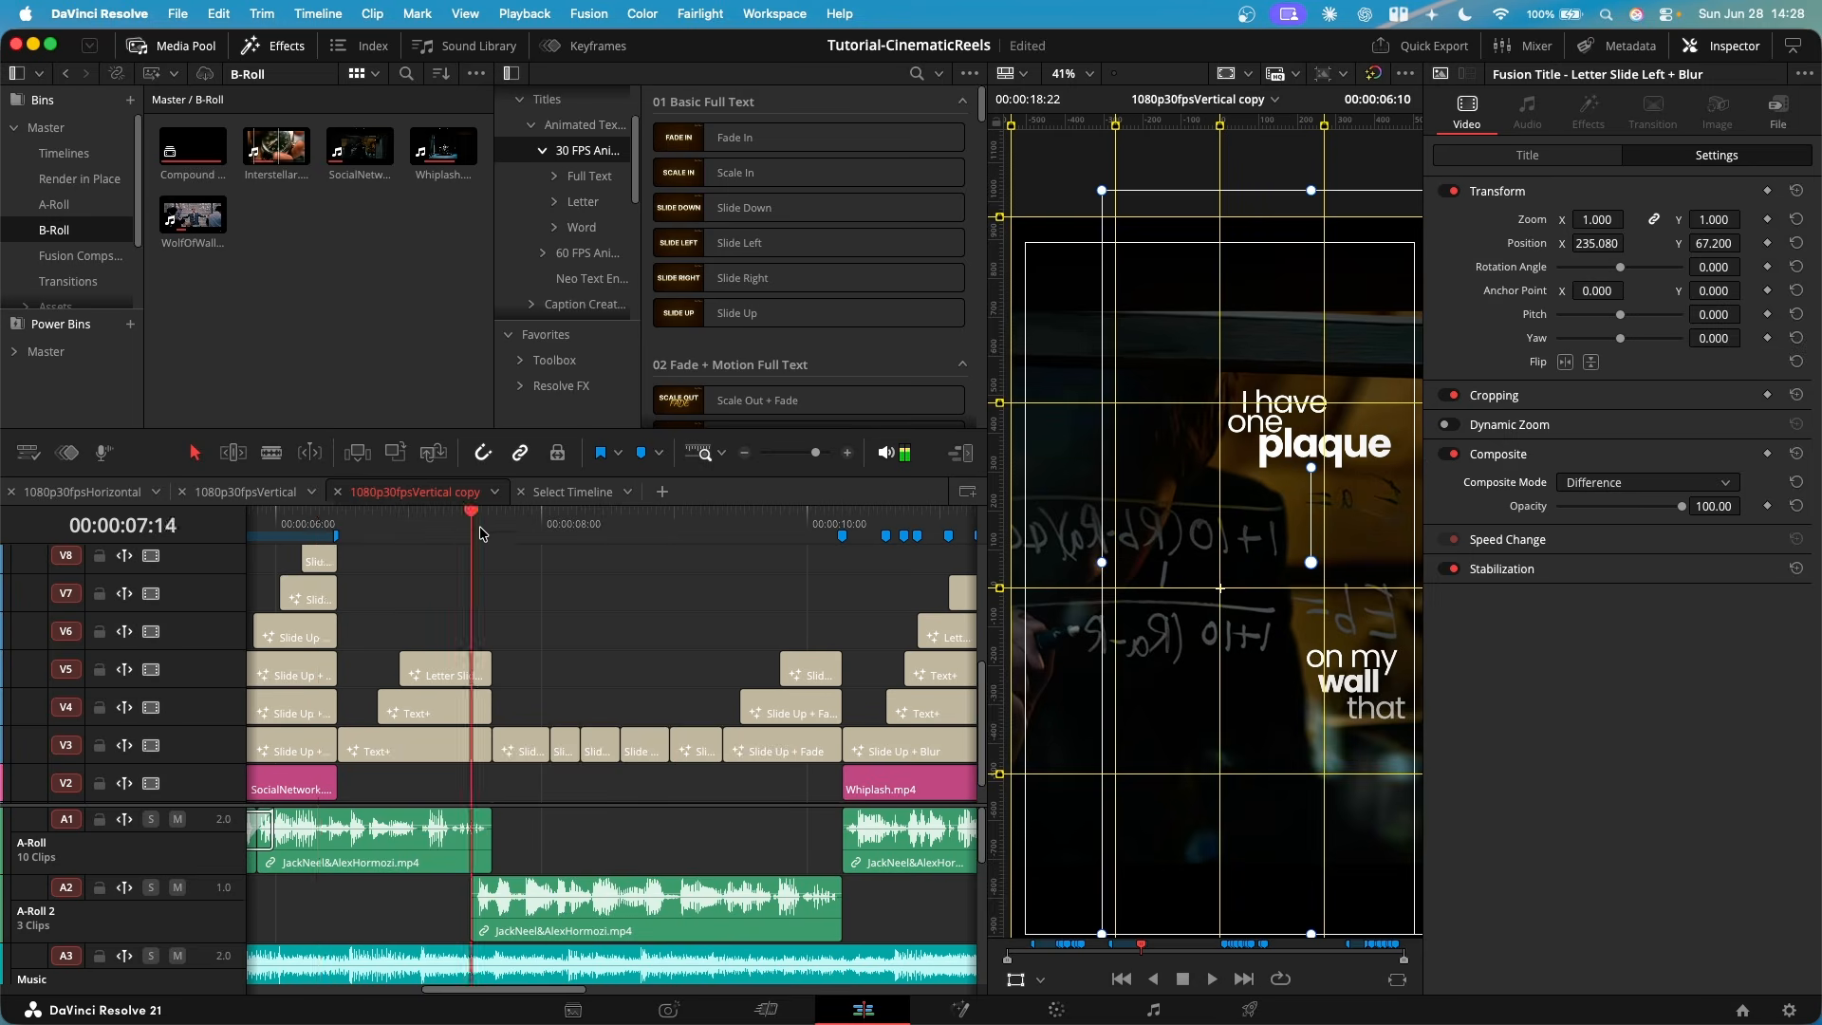
left_click(492, 527)
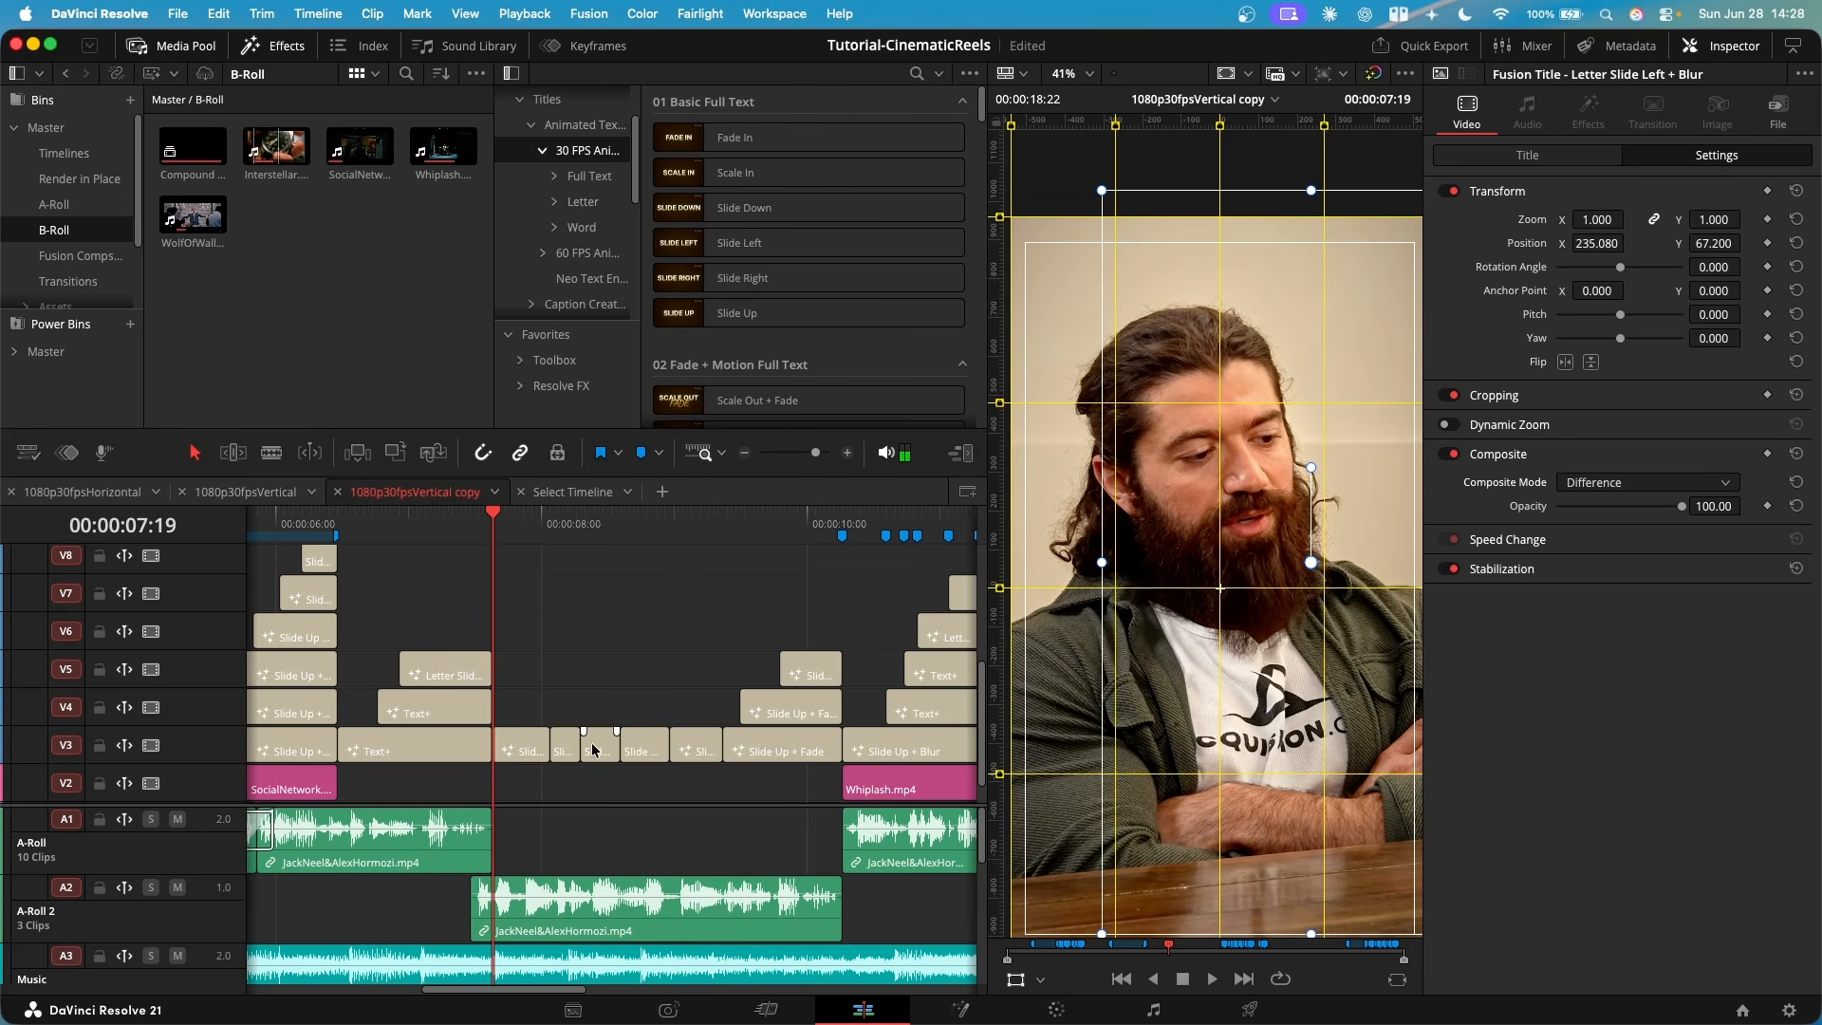
left_click(520, 648)
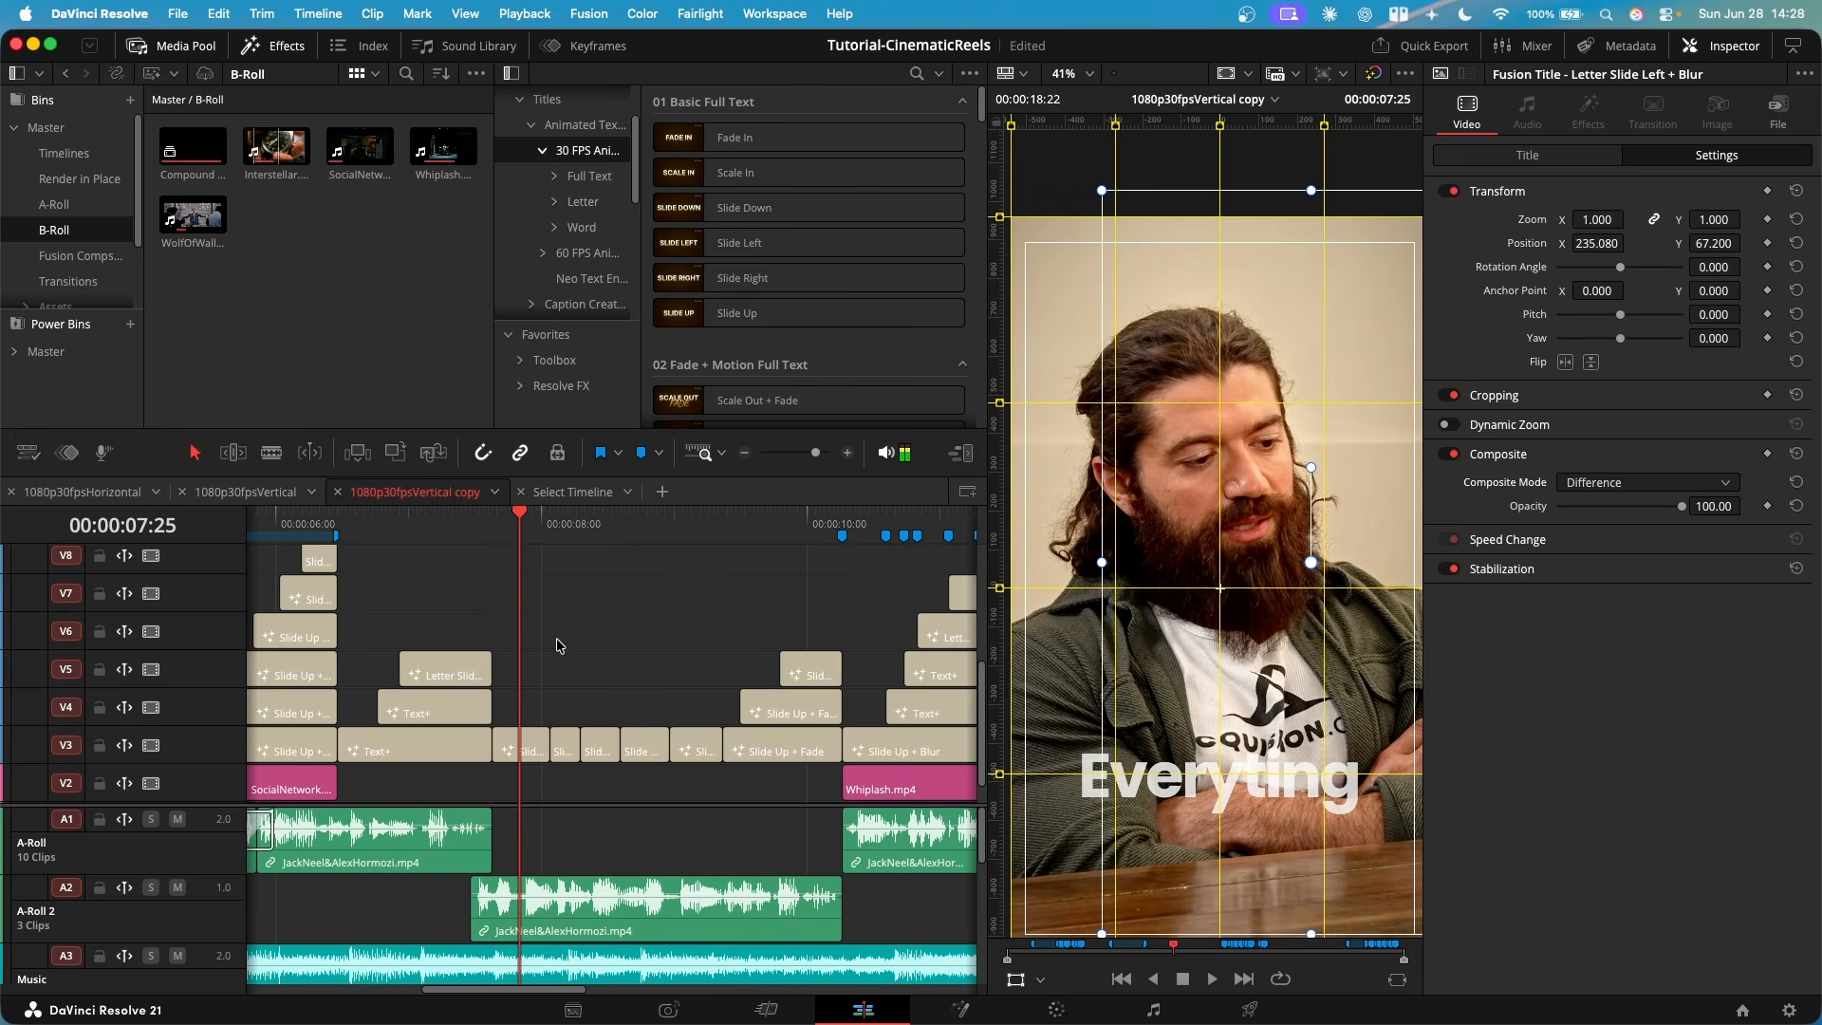
key("space")
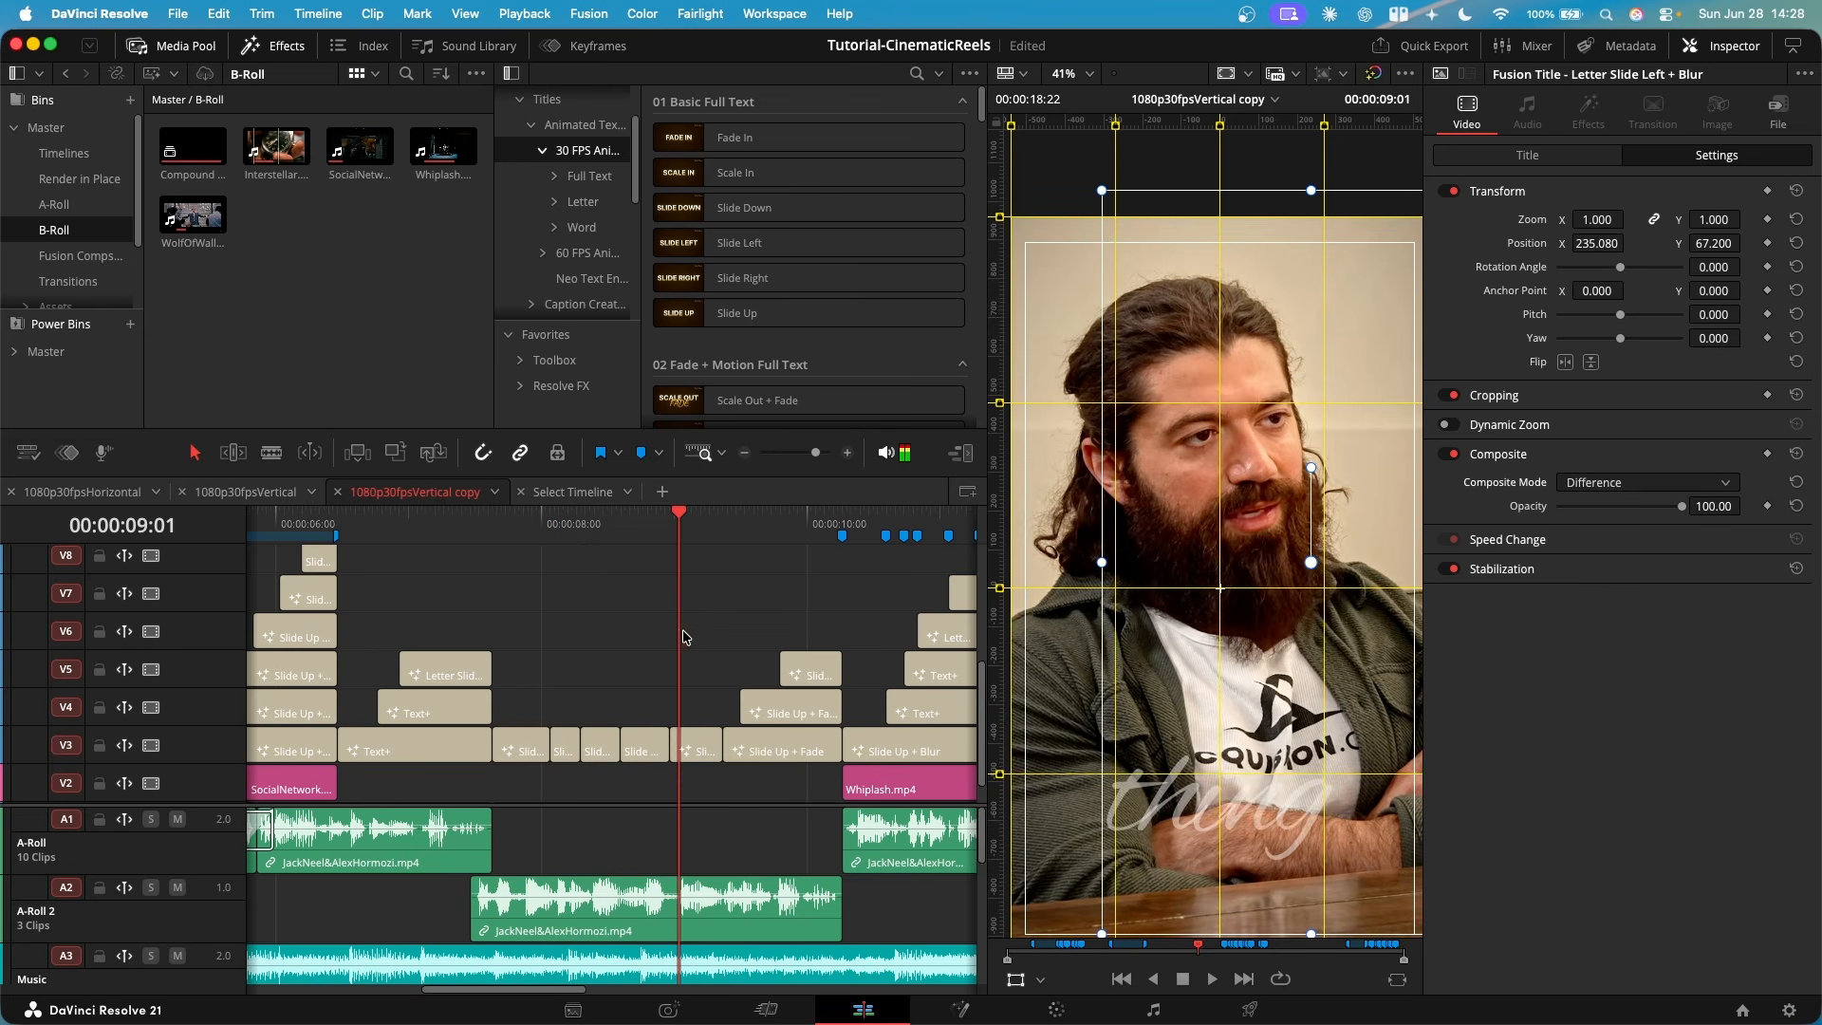
key("space")
- Look over the remaining title groups in the timeline and play the one-word titles from "people" at 00:00:12:18
key("super+minus")
key("super+minus")
key("super+minus")
key("super+minus")
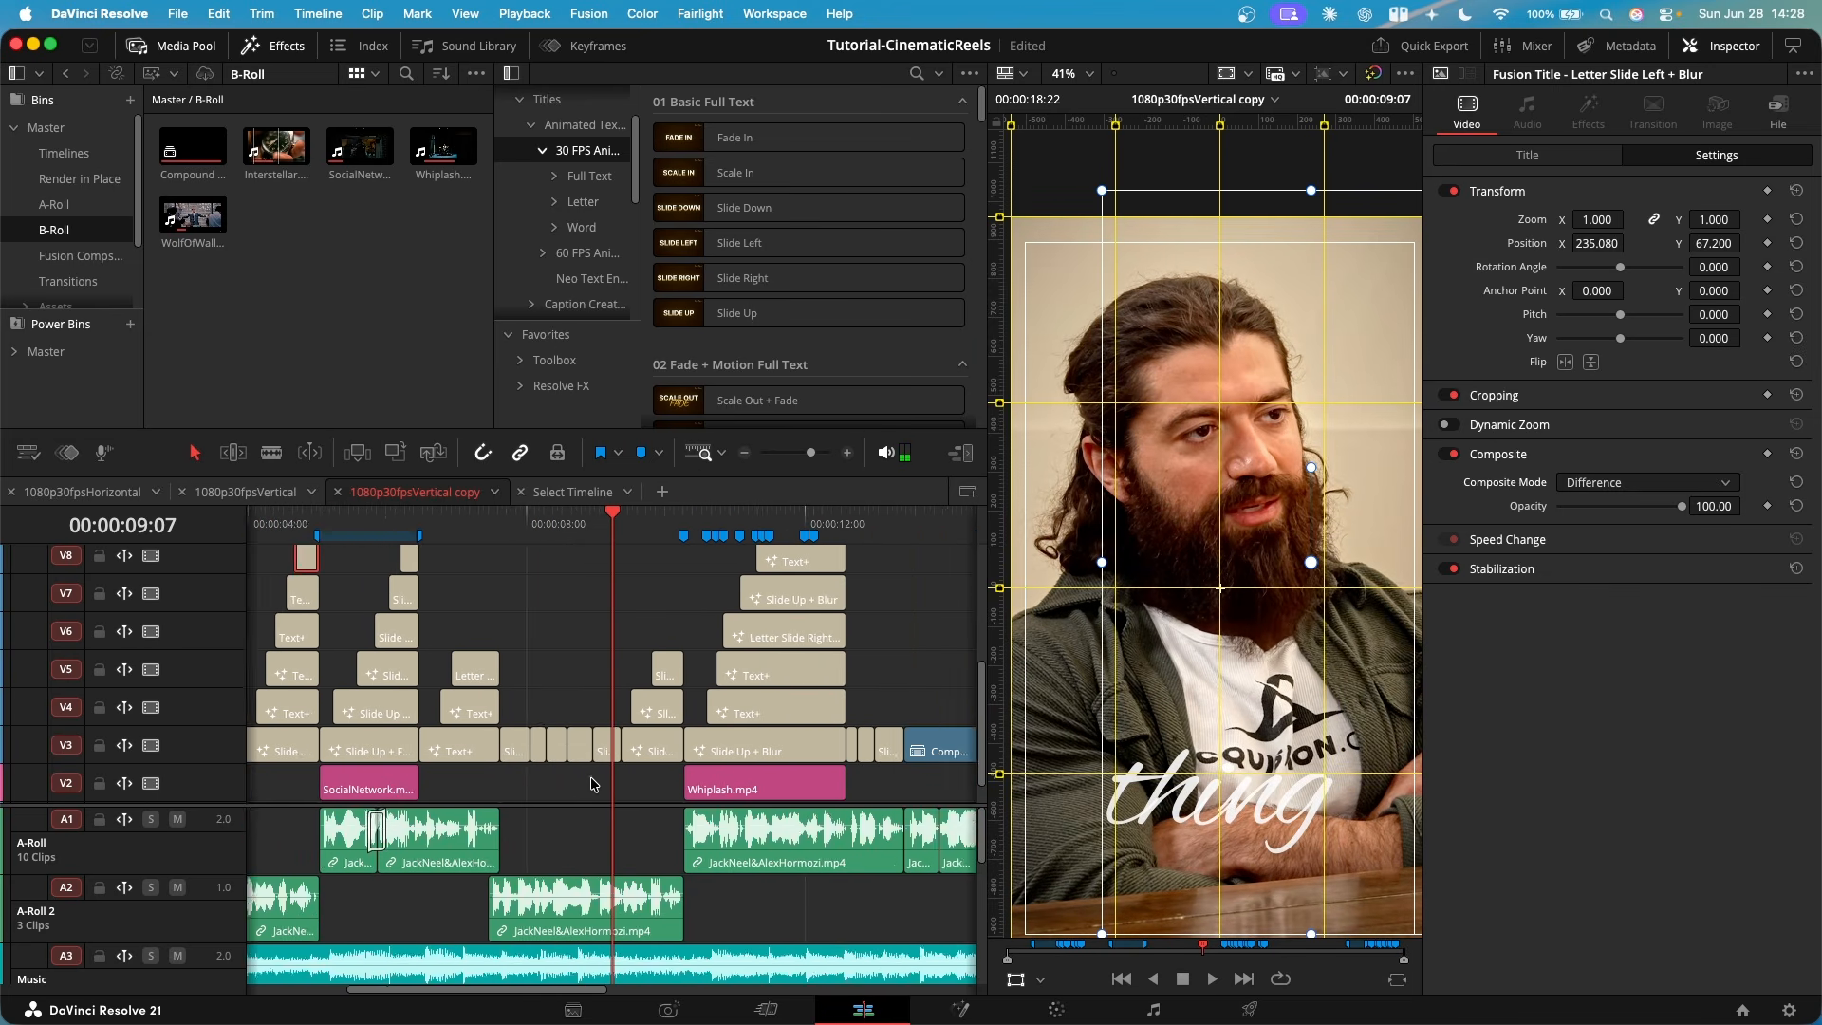
scroll(590, 786, "right", 3)
scroll(585, 788, "down", 5)
scroll(585, 802, "up", 5)
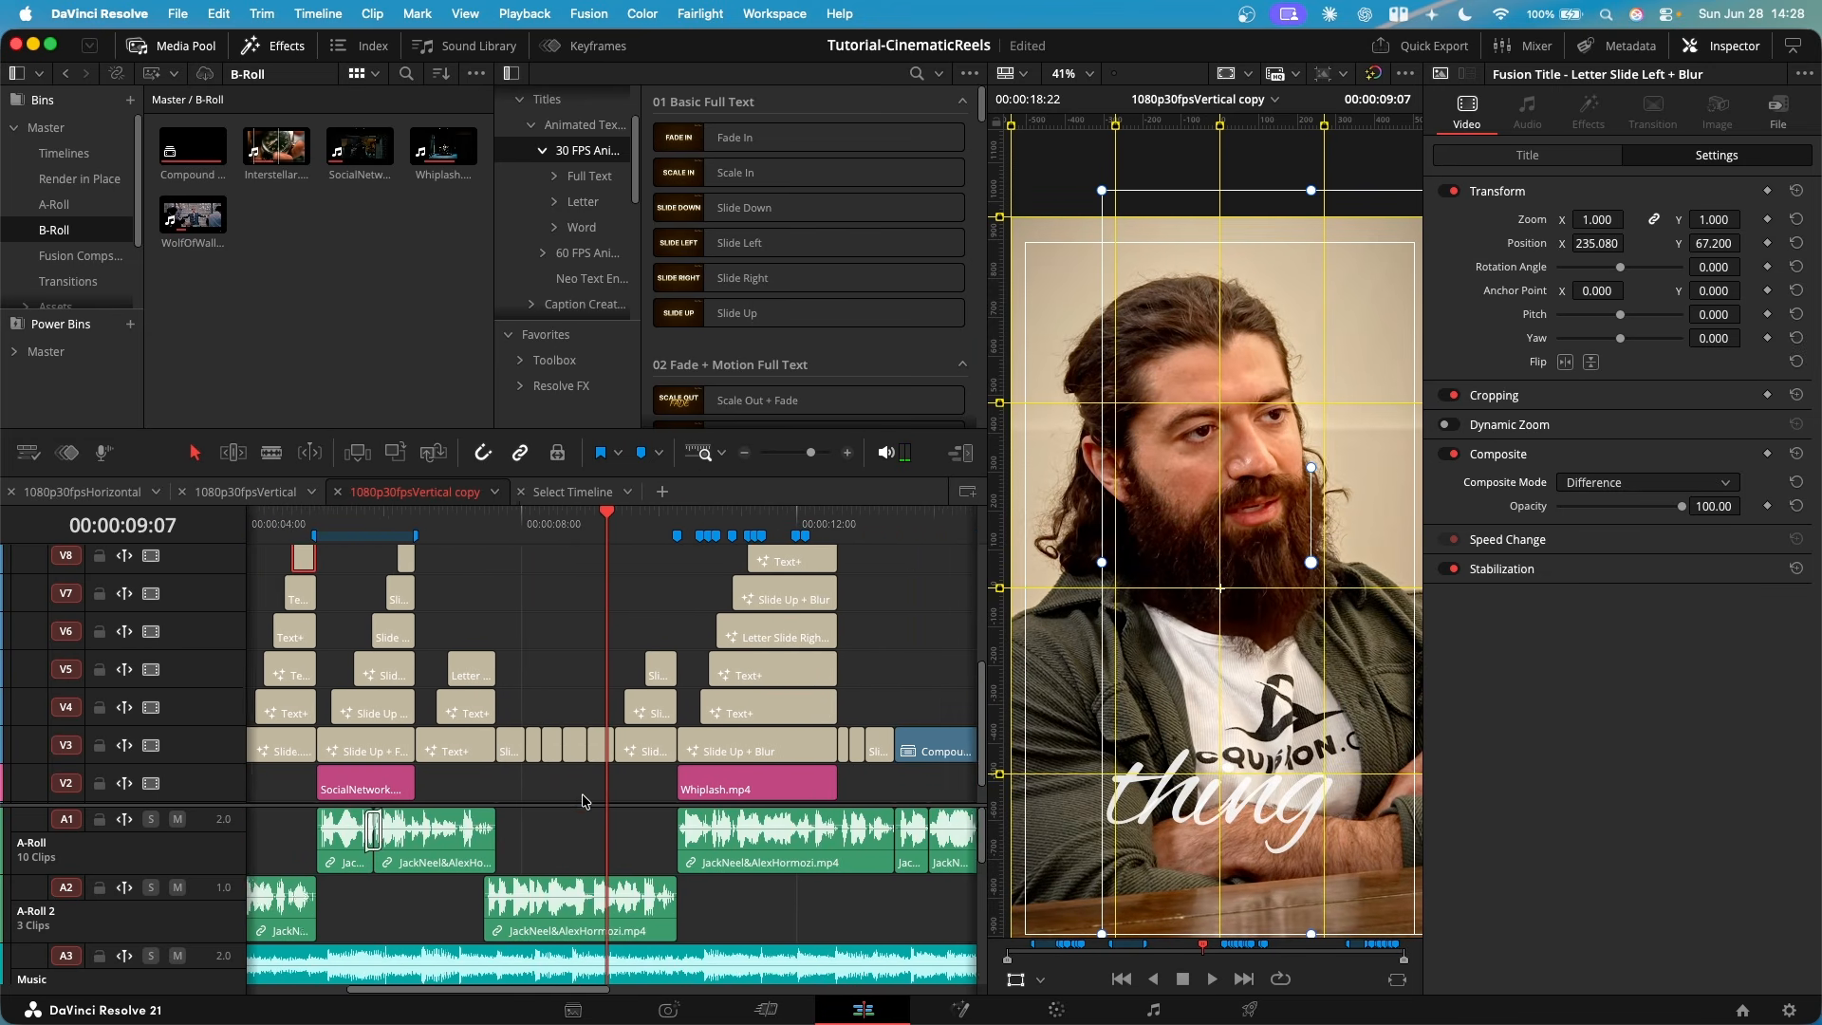
scroll(583, 800, "right", 3)
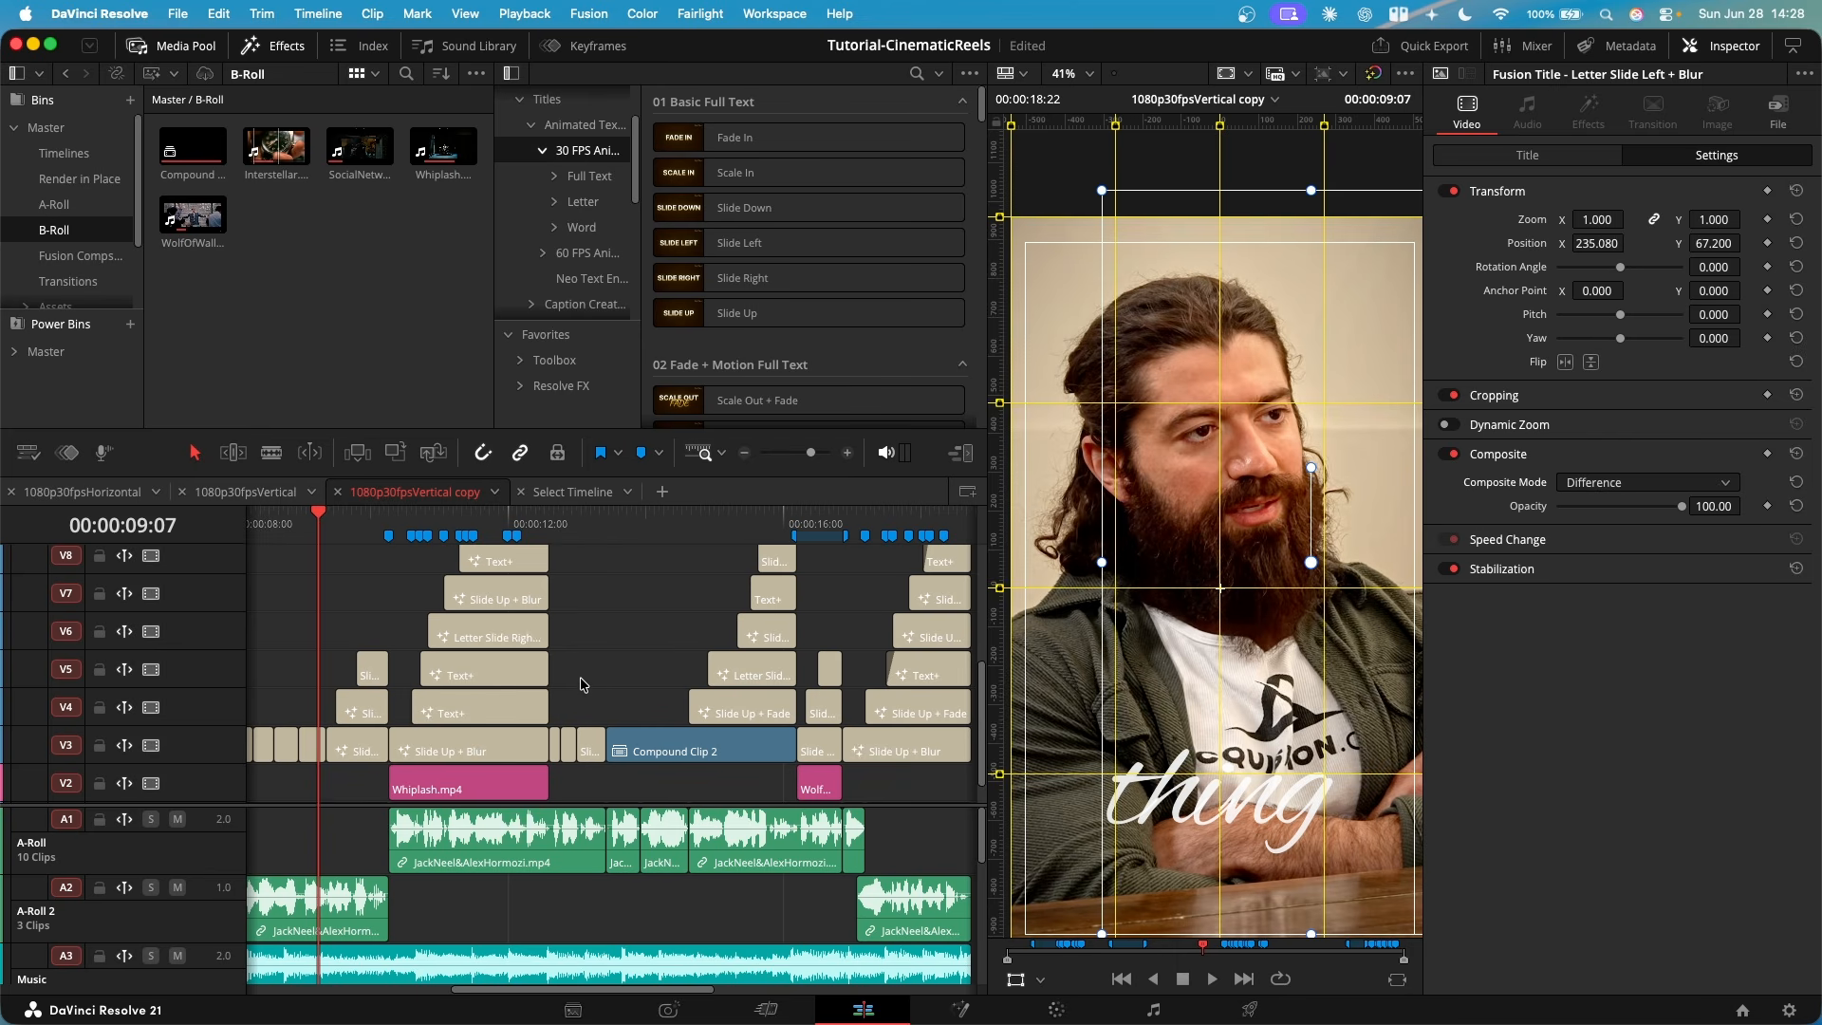
left_click_drag(563, 644, 550, 633)
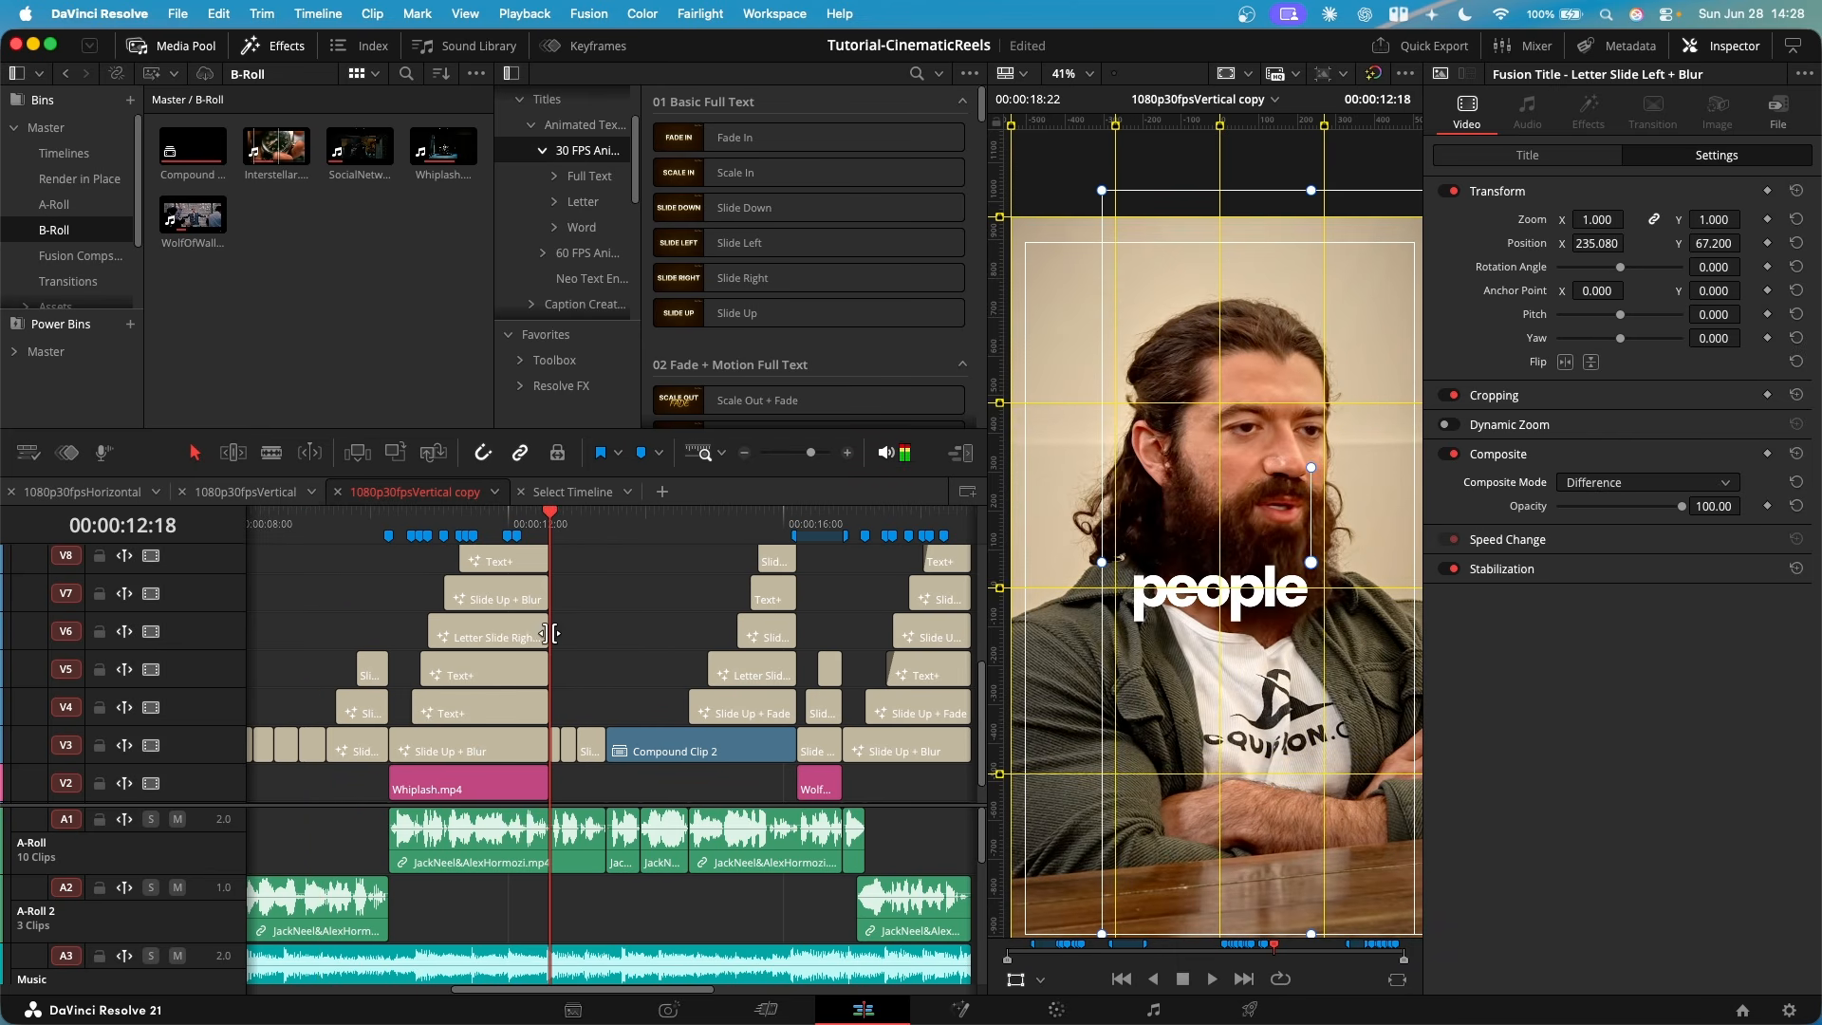
key("space")
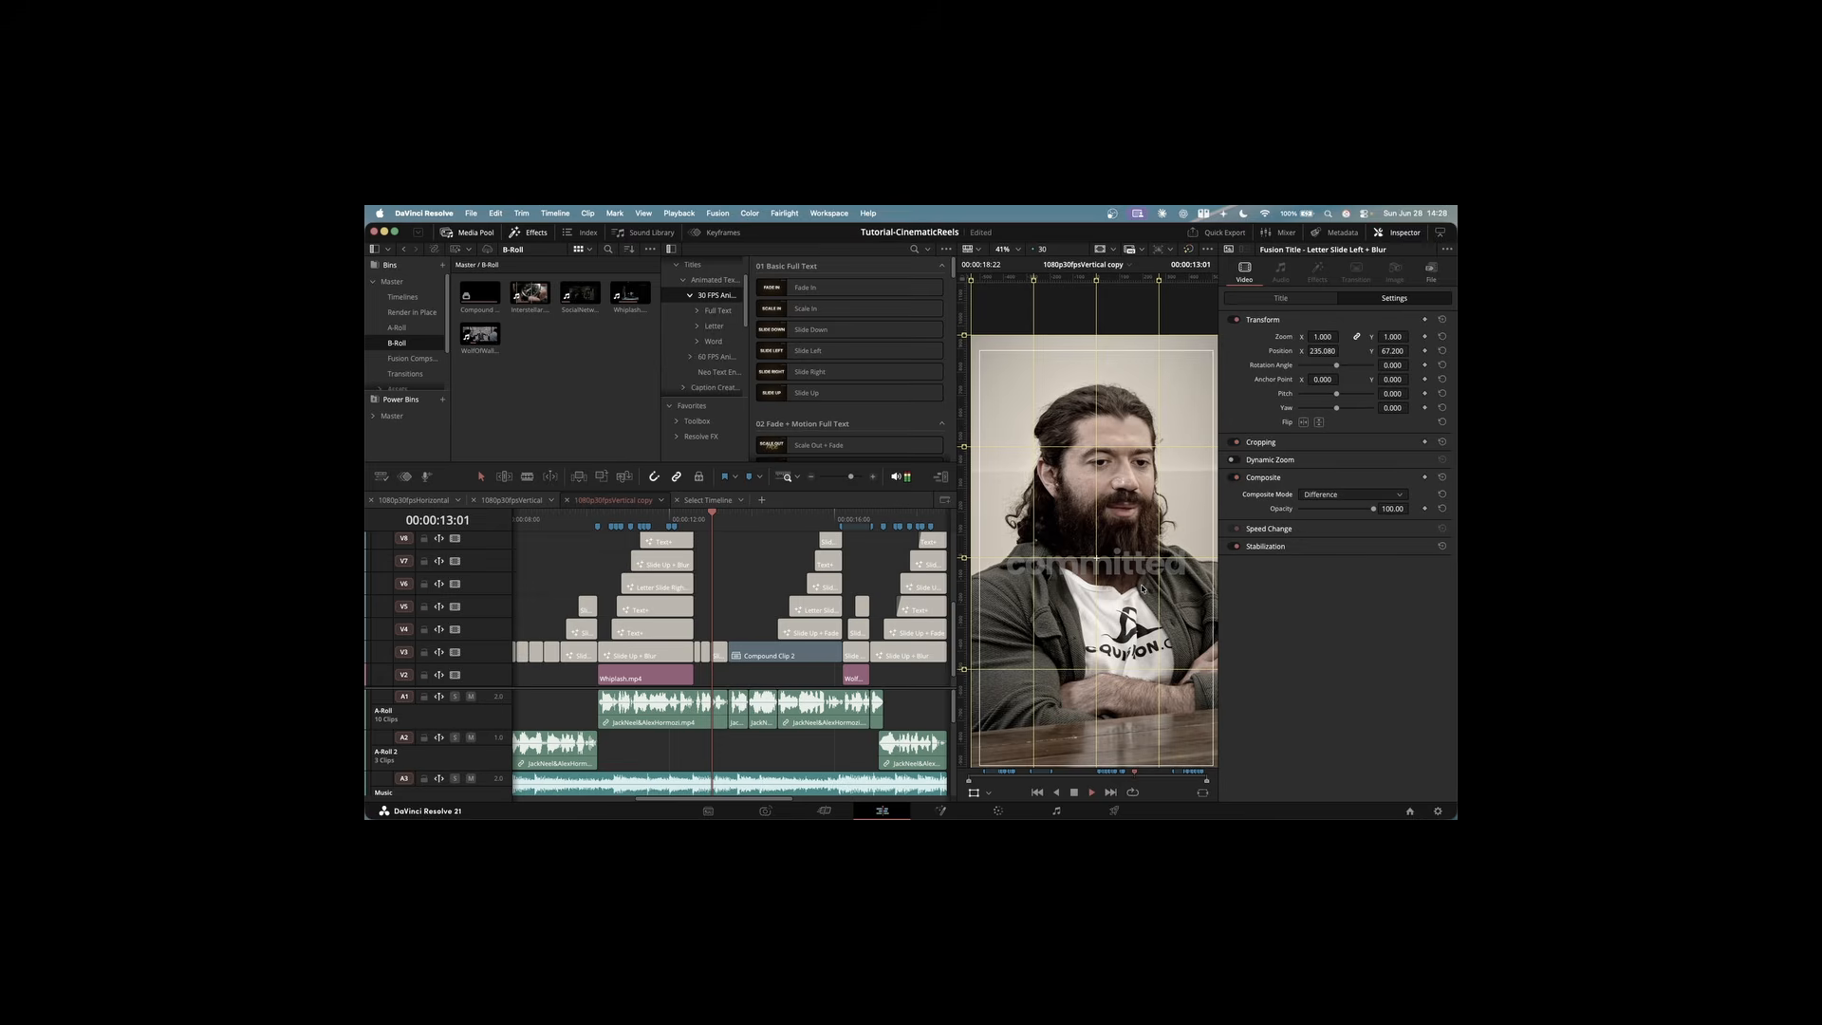
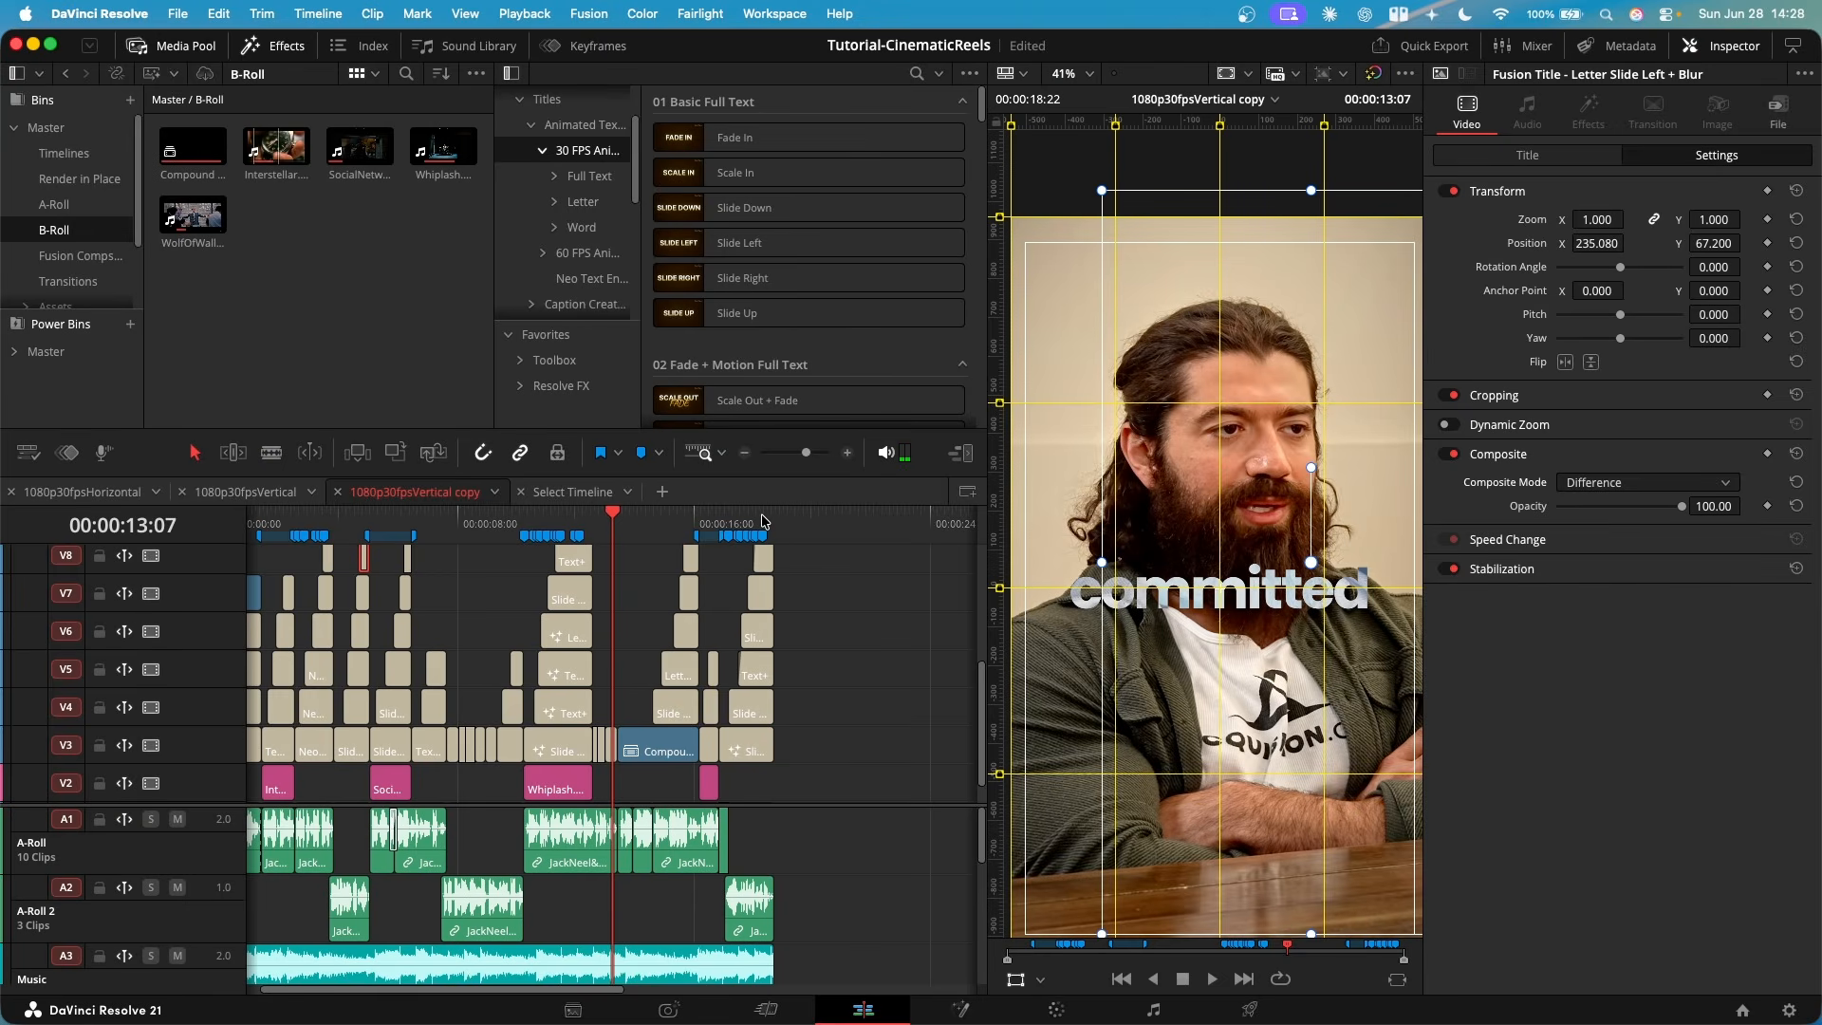
- Review the closing "and most of everything else just is noise" titles, and the "very small Number of activities" titles at 00:00:16:01
left_click(764, 520)
scroll(788, 664, "up", 5)
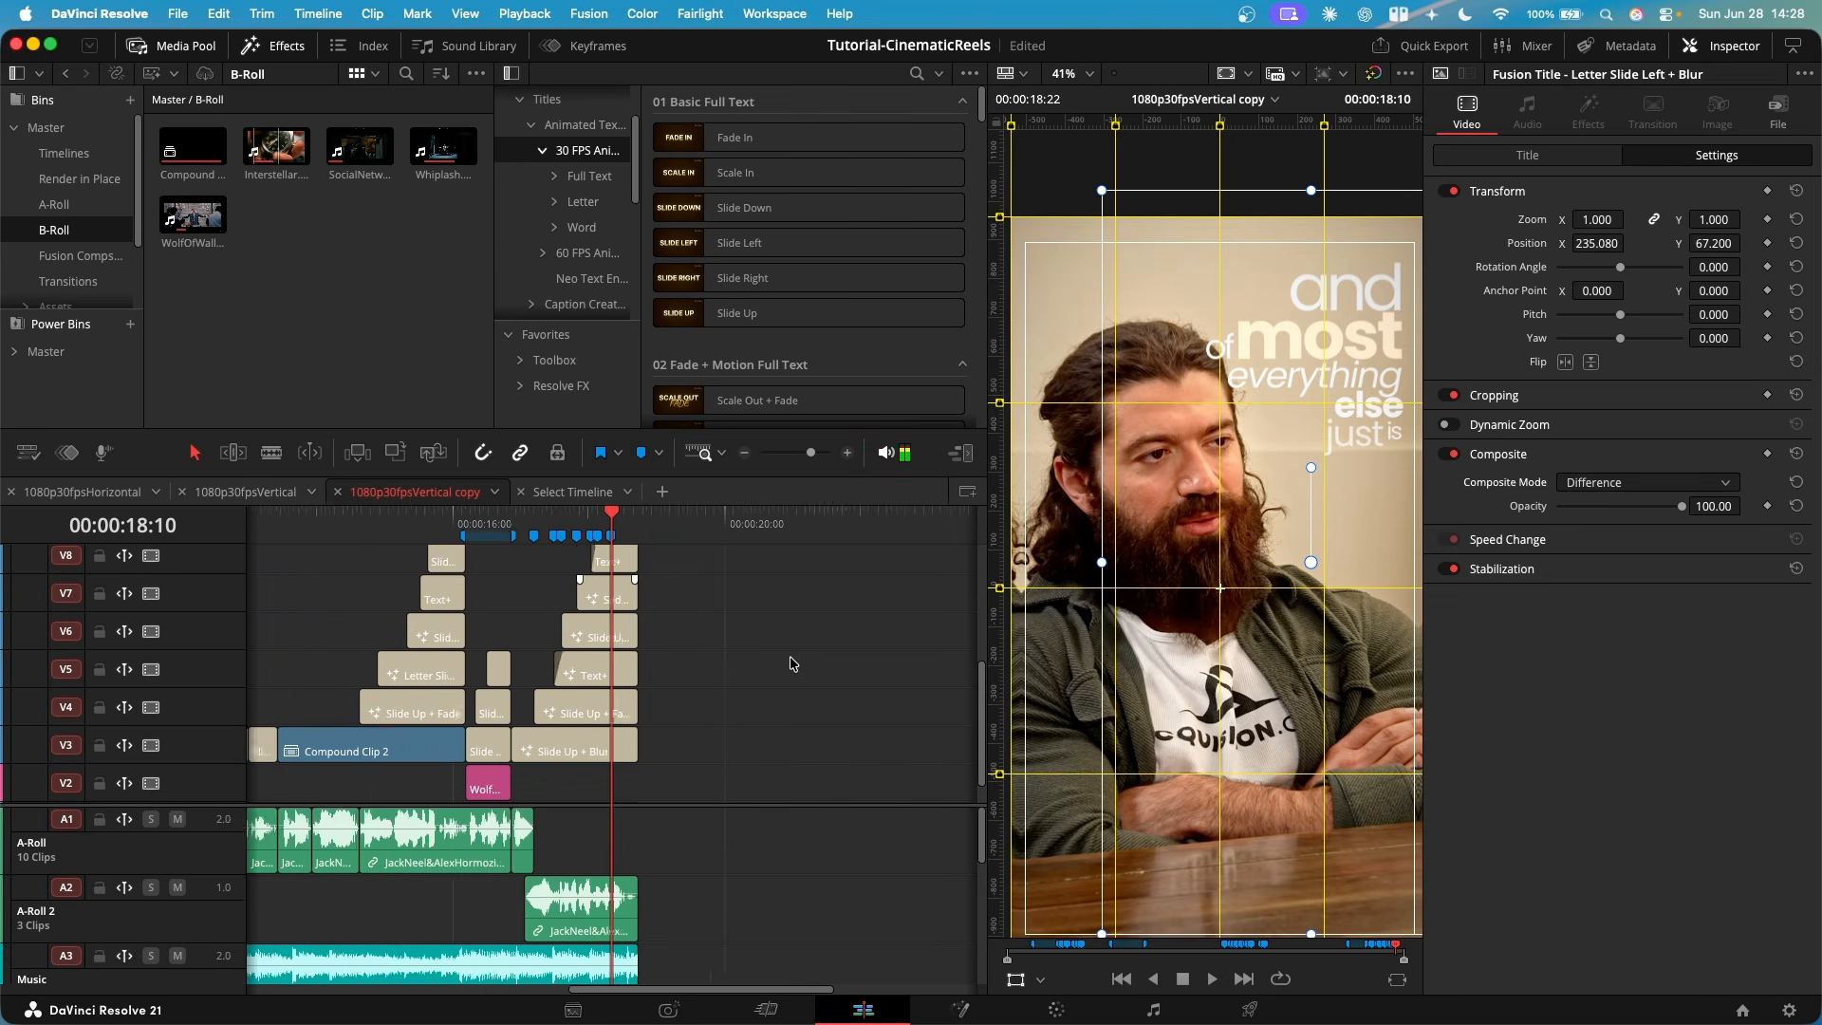
left_click_drag(641, 521, 626, 515)
scroll(655, 589, "left", 3)
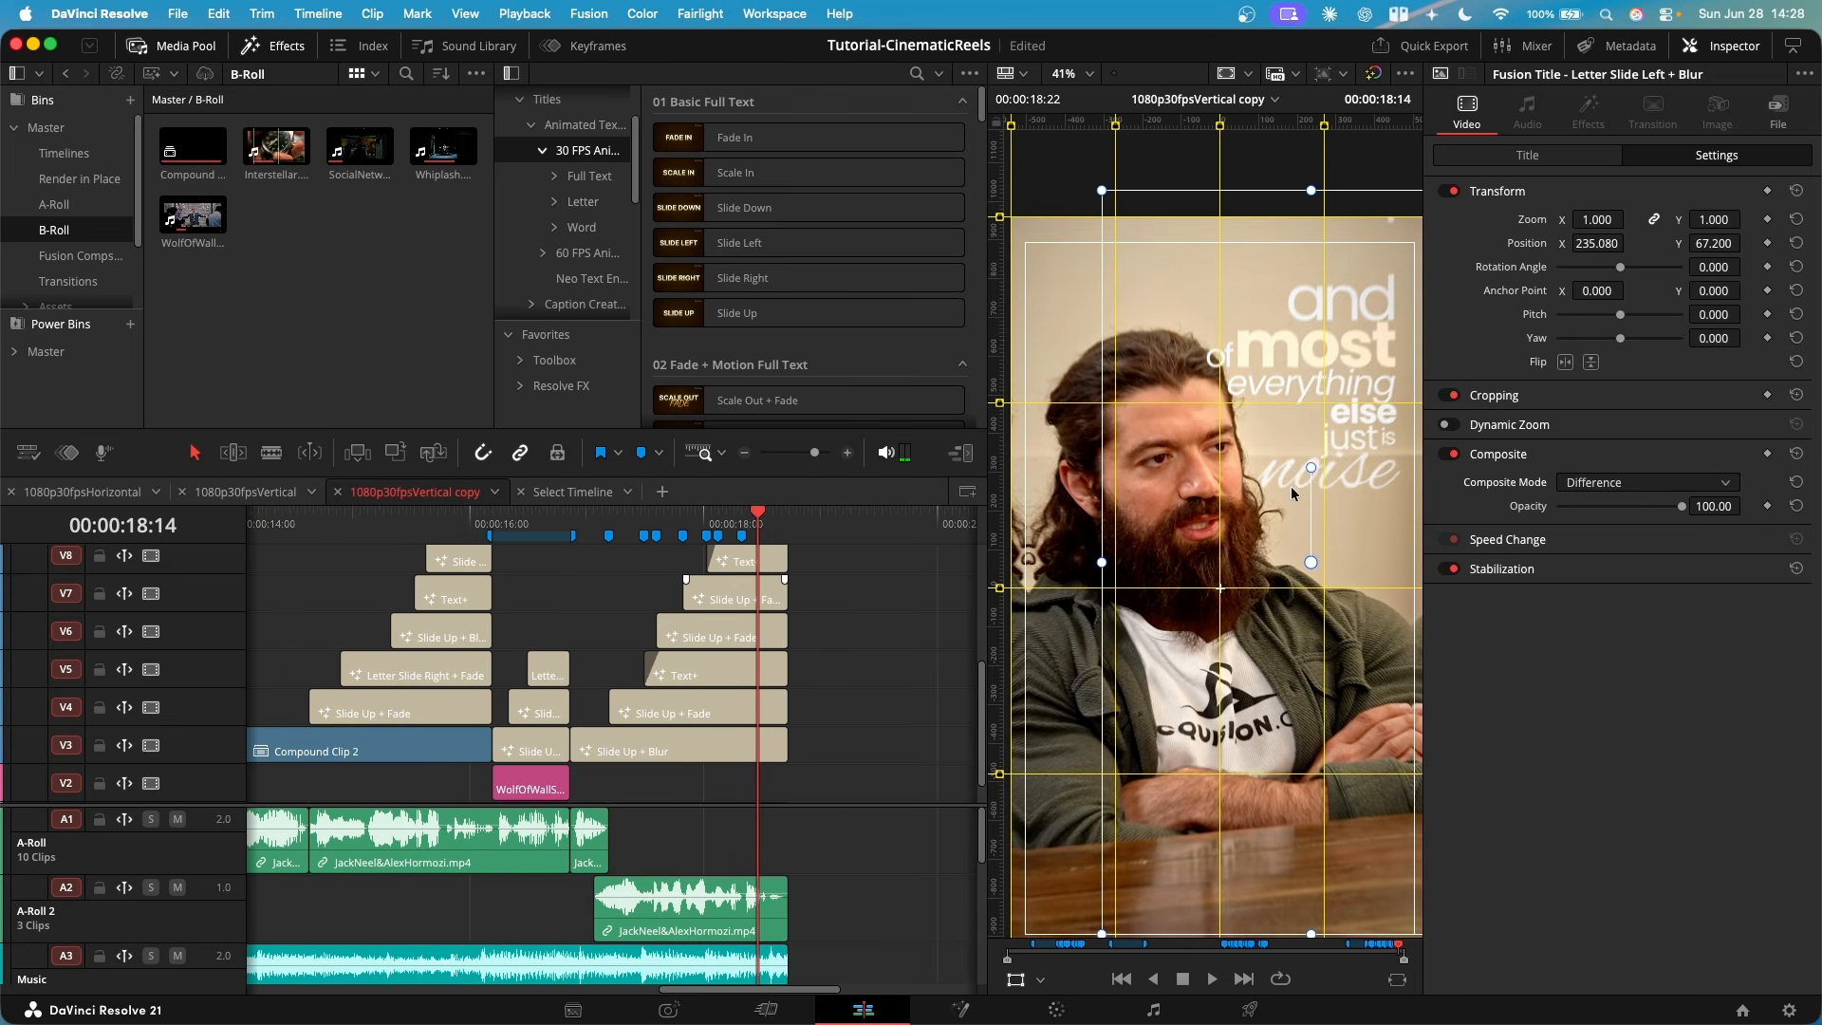
left_click(475, 521)
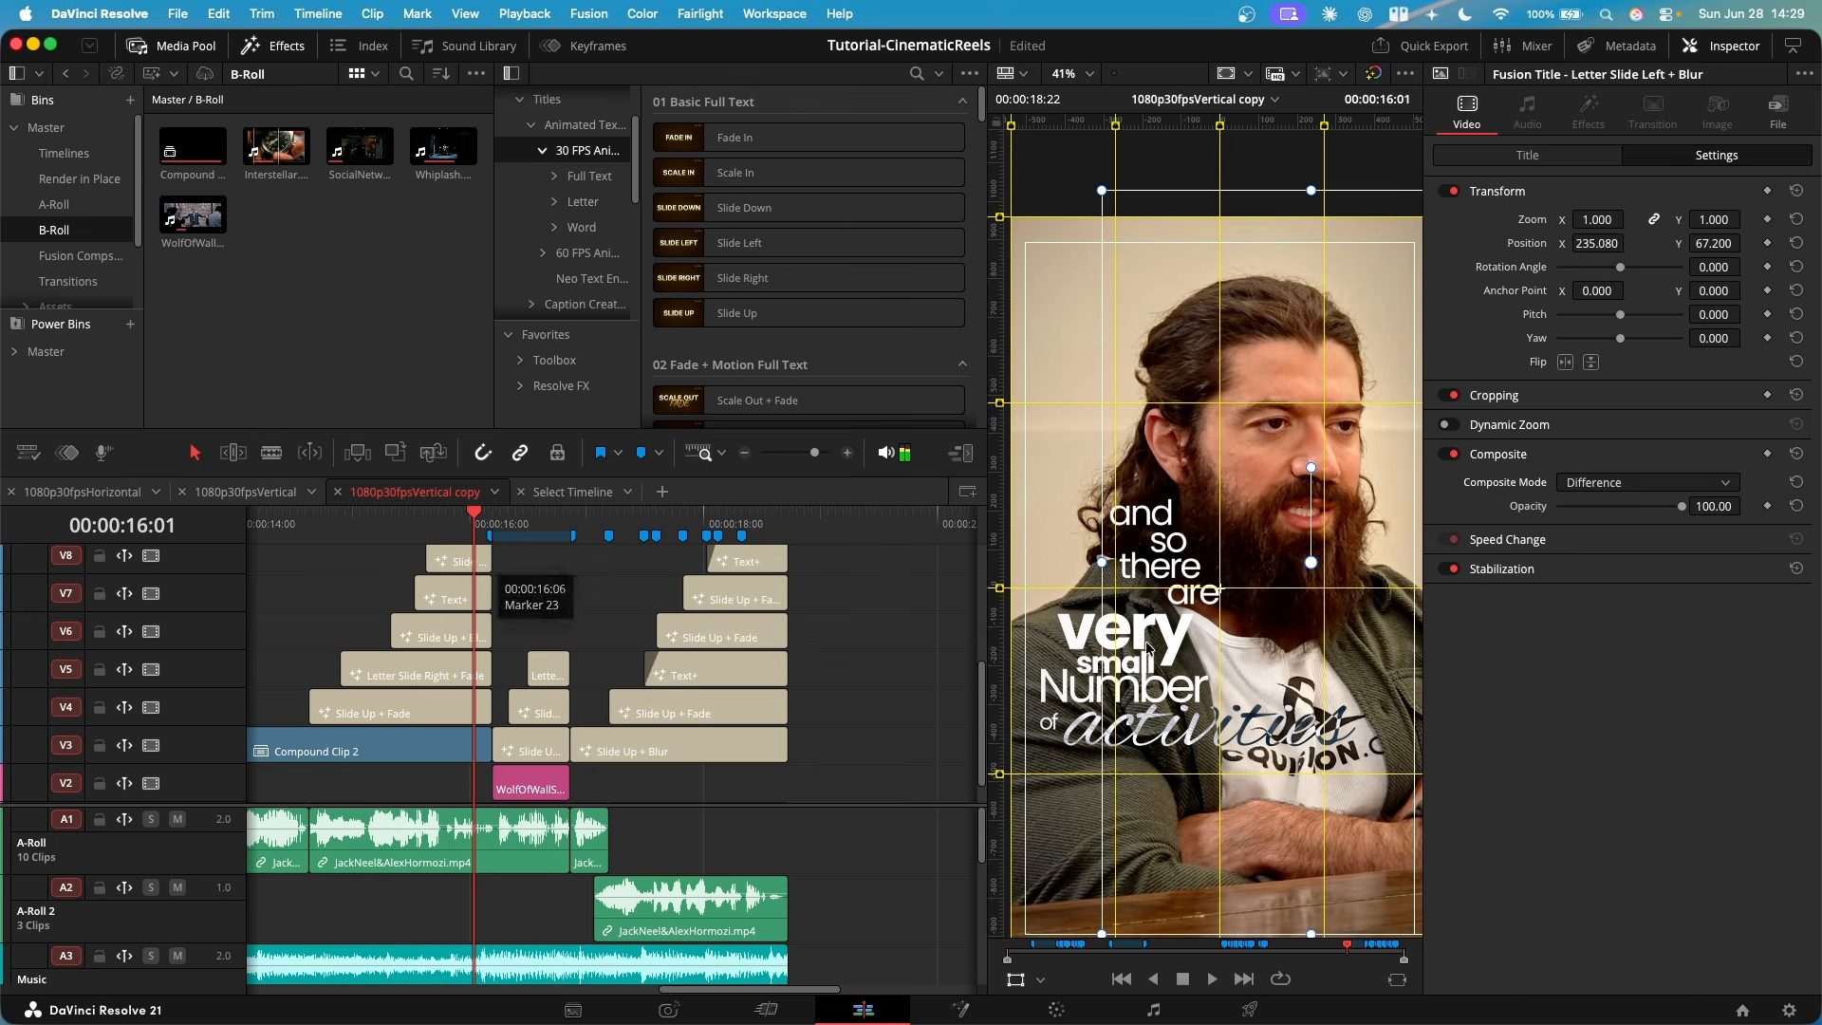
scroll(1161, 754, "up", 3)
scroll(1148, 609, "down", 3)
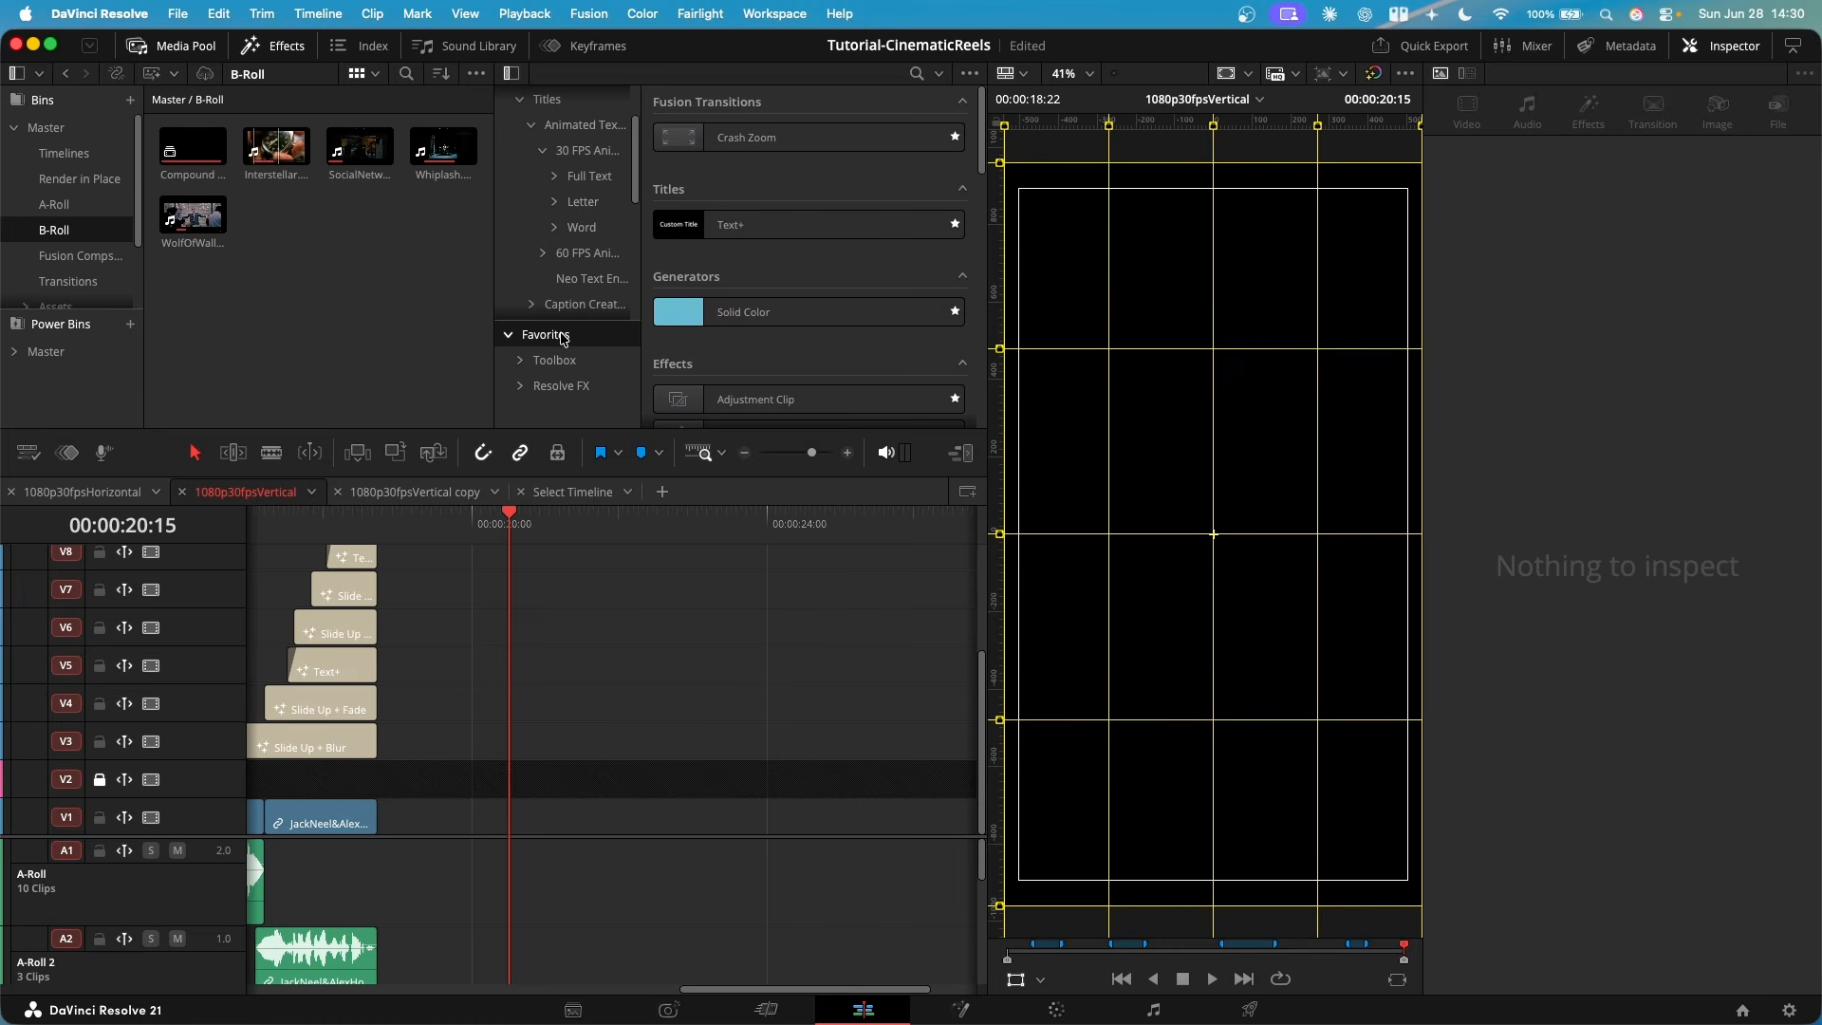
- Add a Text+ title to V3 of the 1080p30fpsVertical timeline at 00:00:20:15 and open it on the Fusion page
left_click_drag(773, 224, 517, 746)
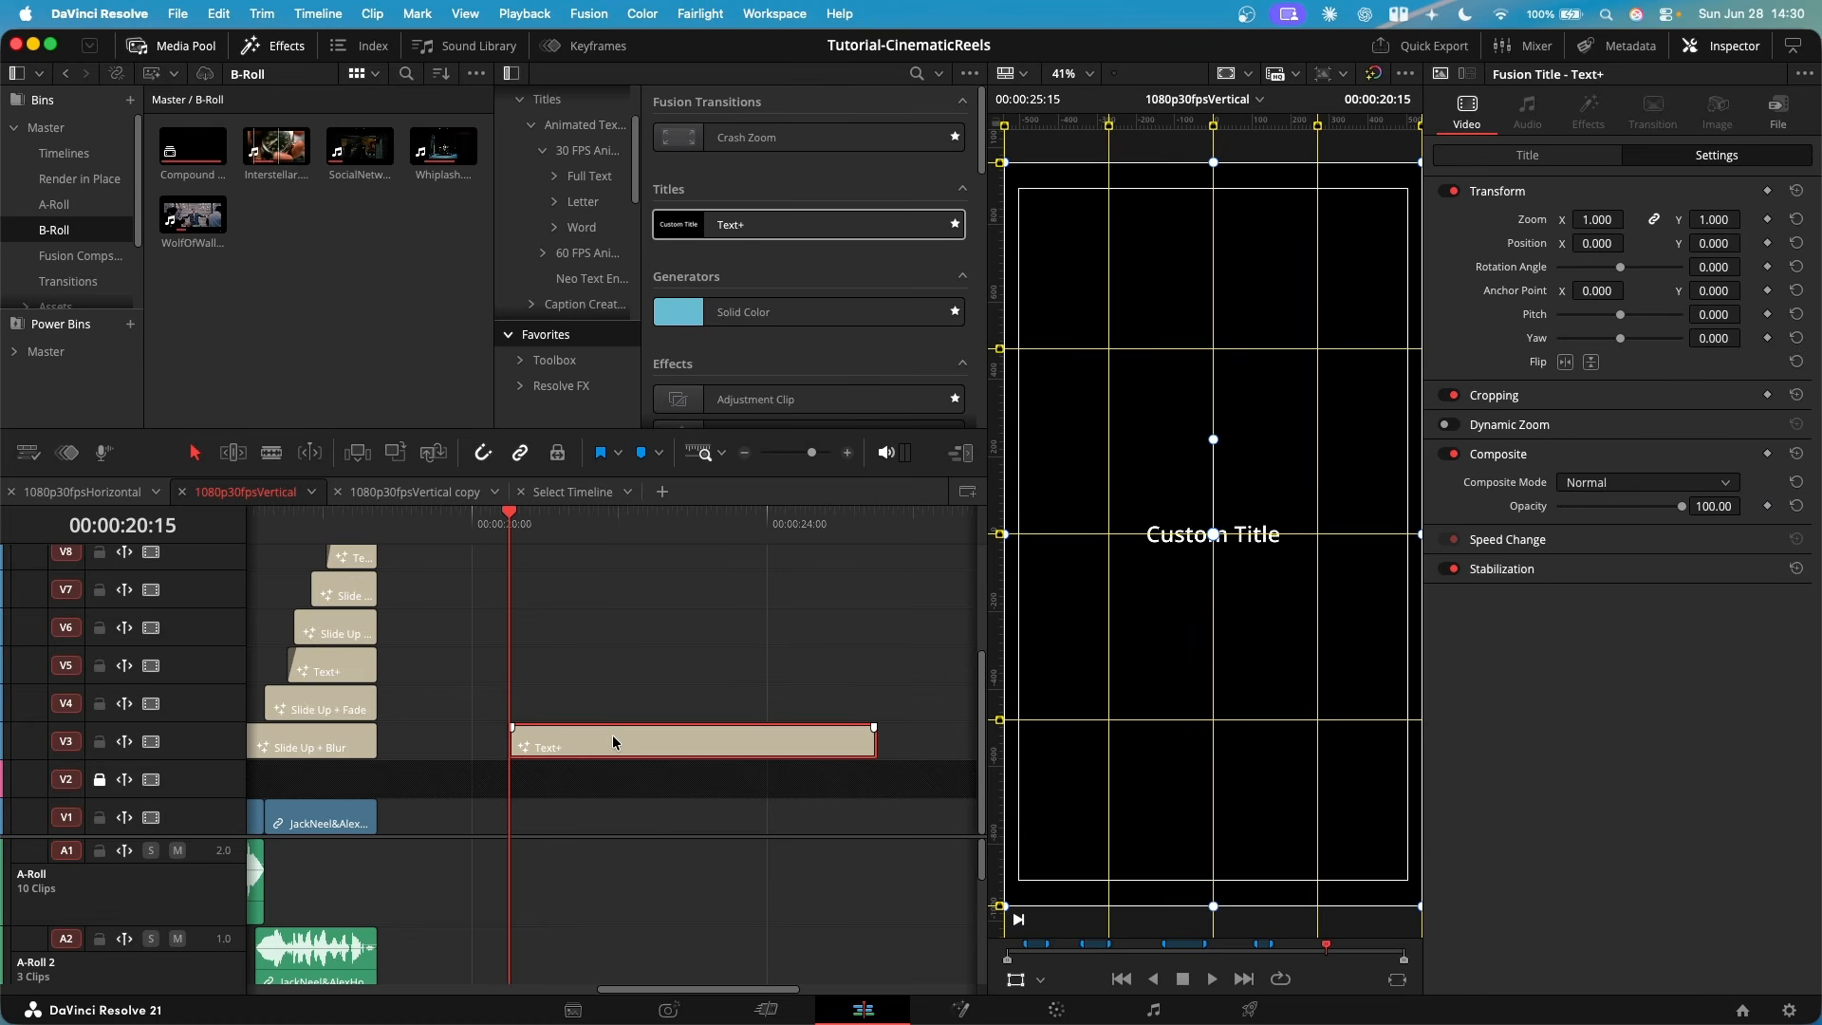
key("shift+5")
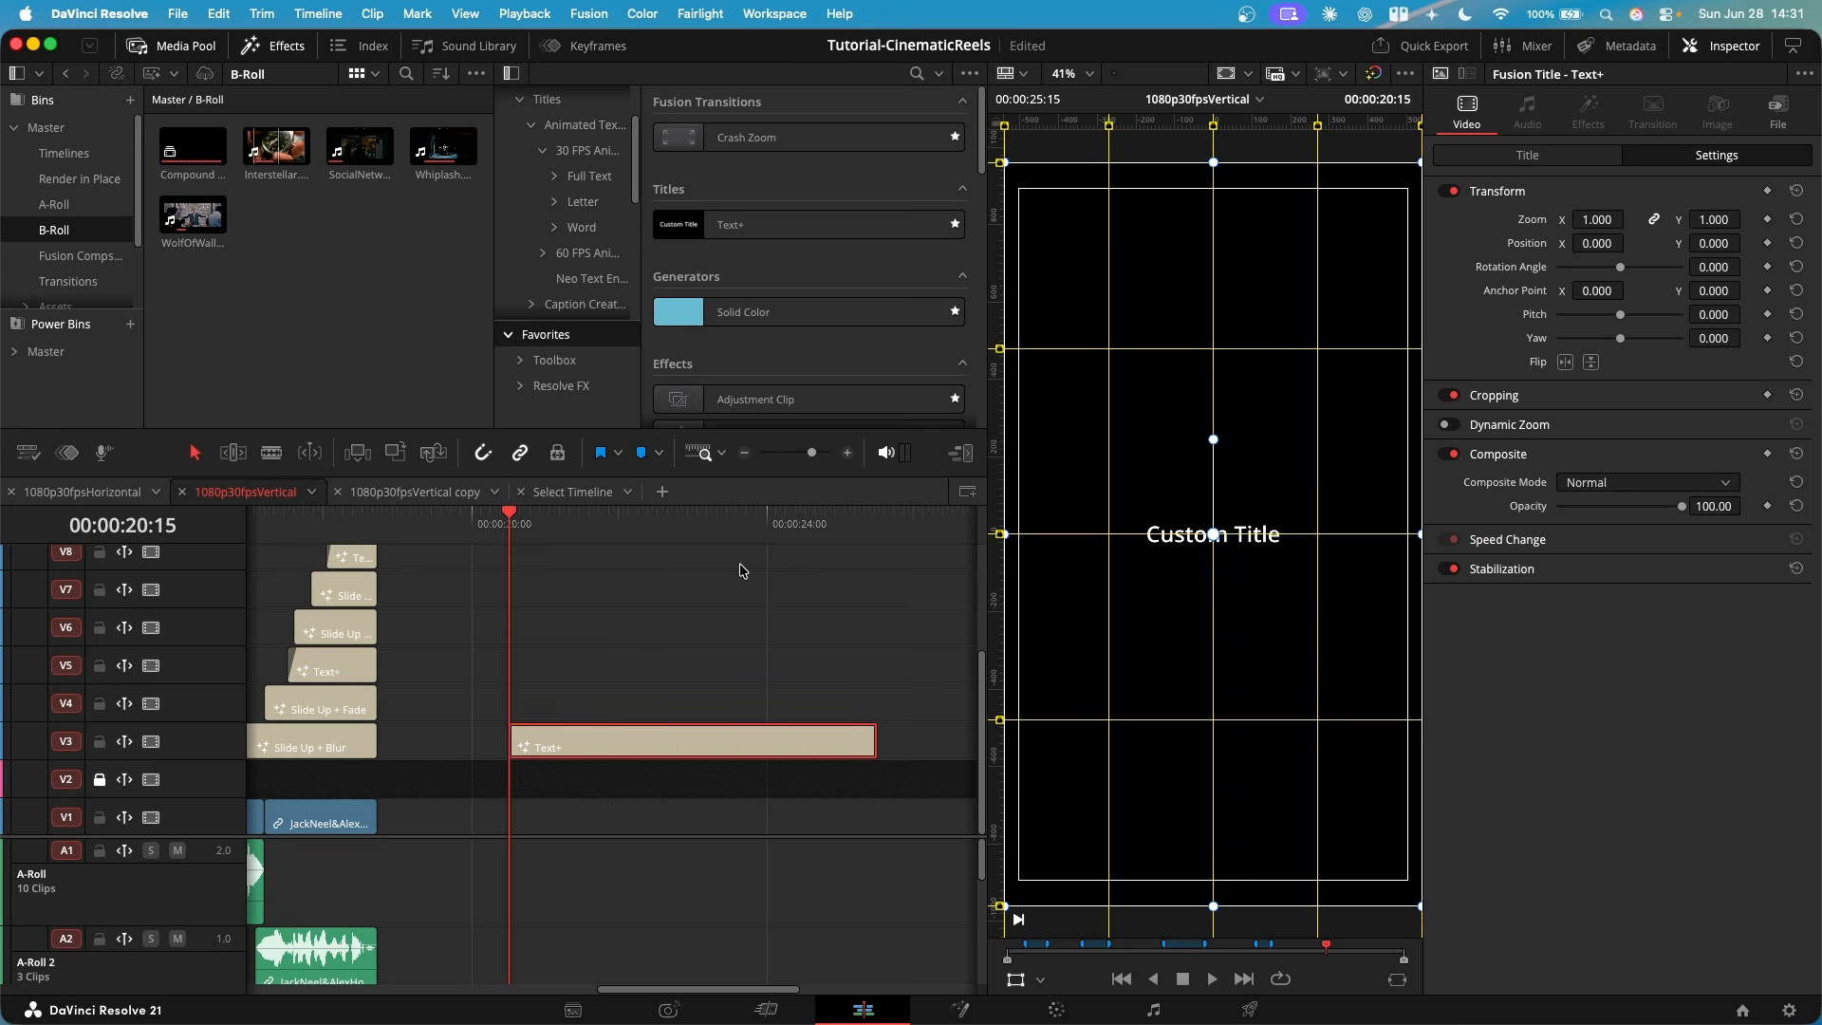
key("shift+4")
key("shift+5")
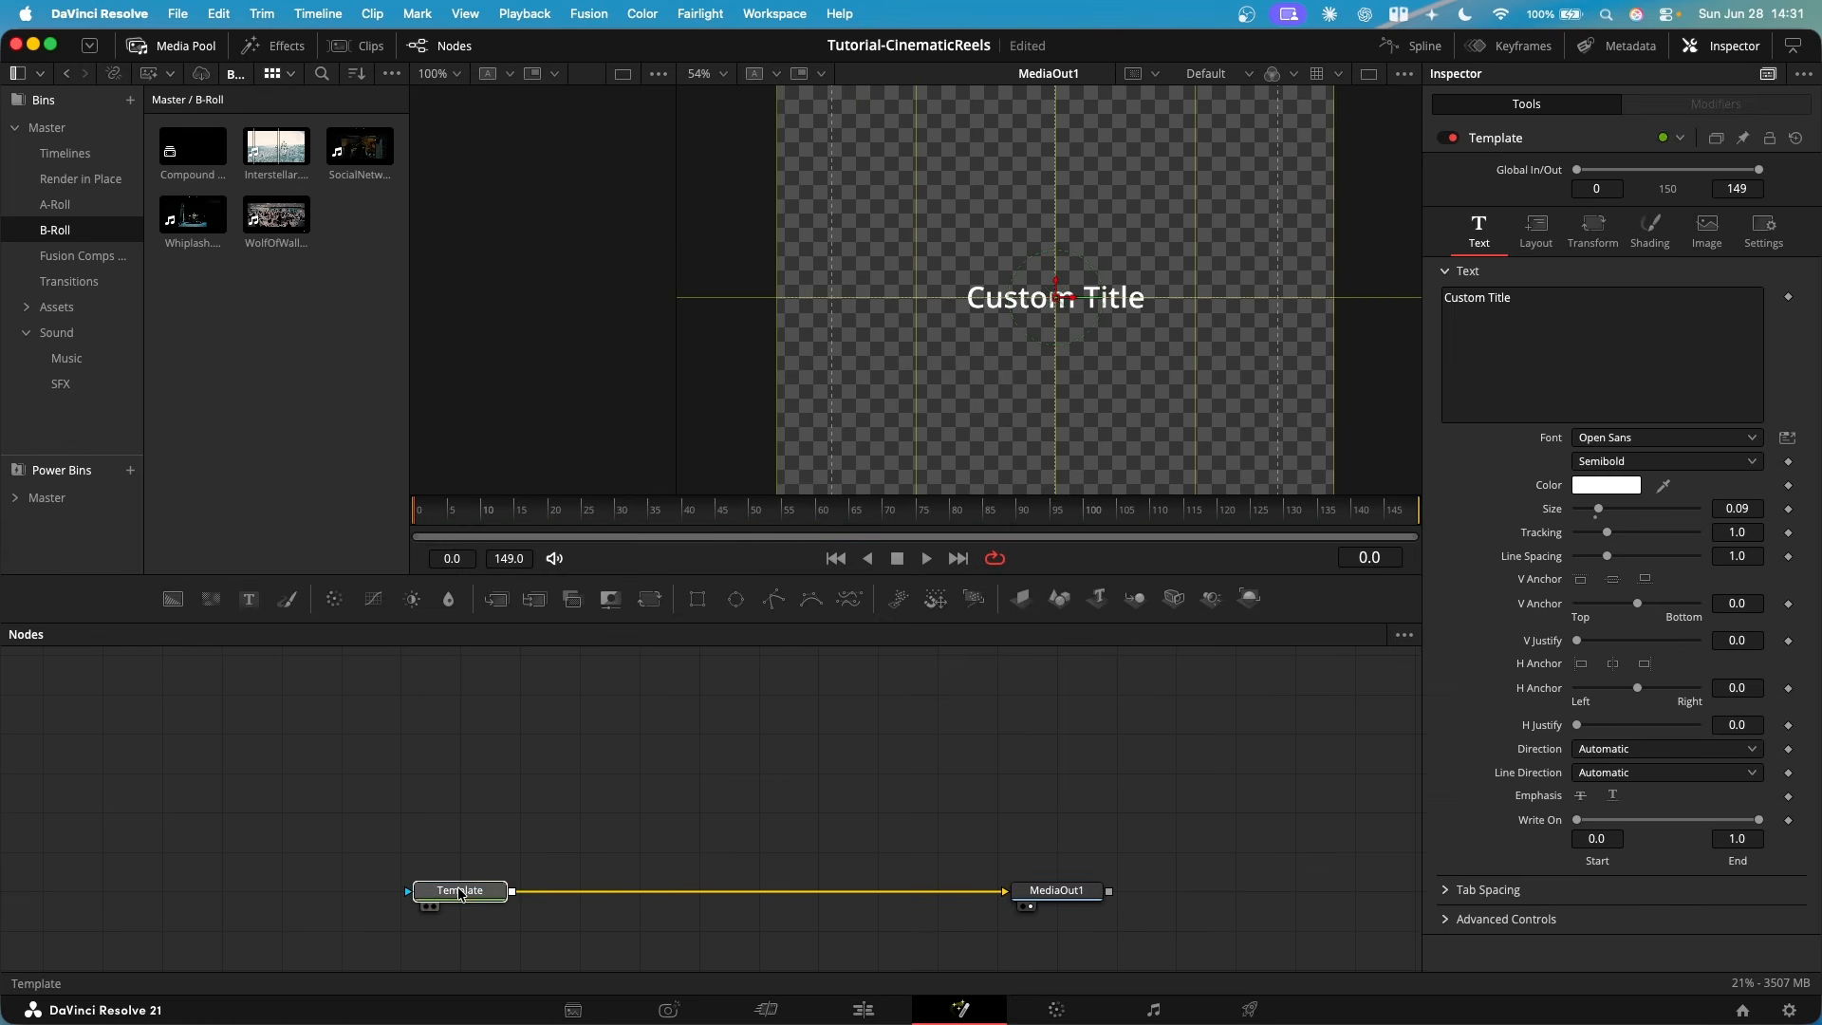
- Select the title's Template node, look over its text and transform settings, and move it farther away from MediaOut1
left_click(460, 893)
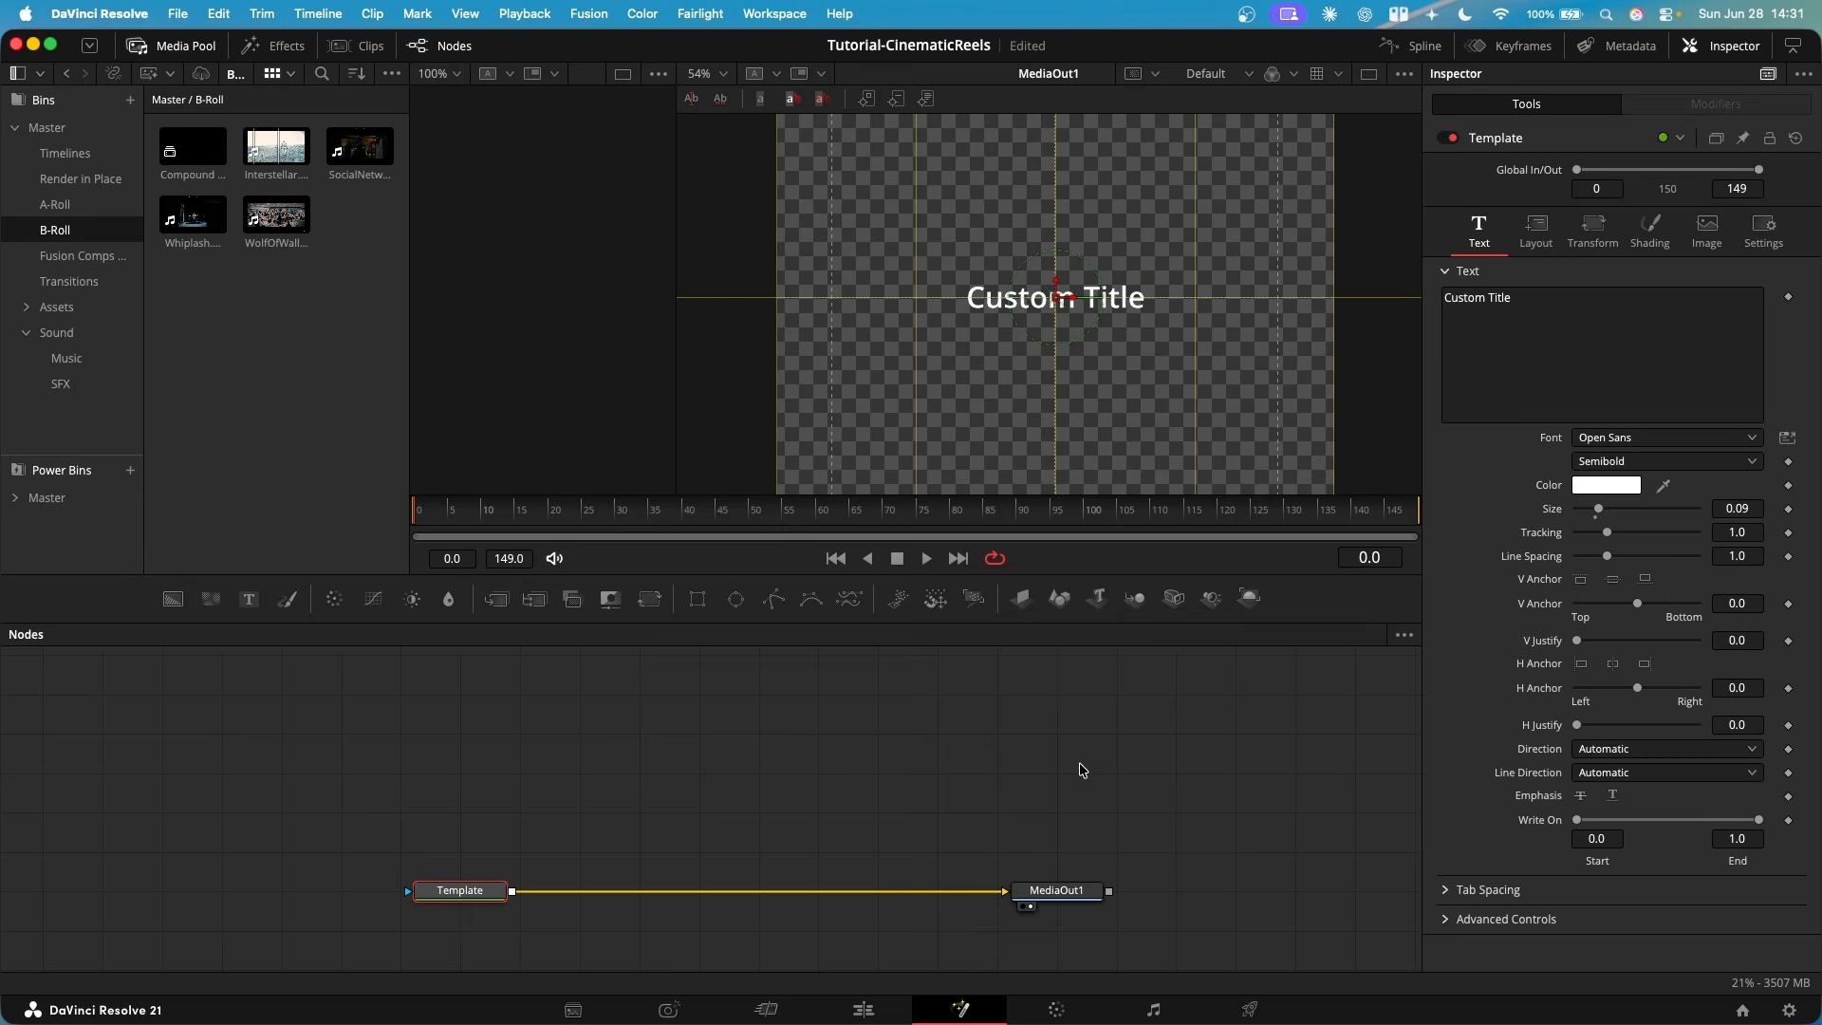
left_click(1650, 226)
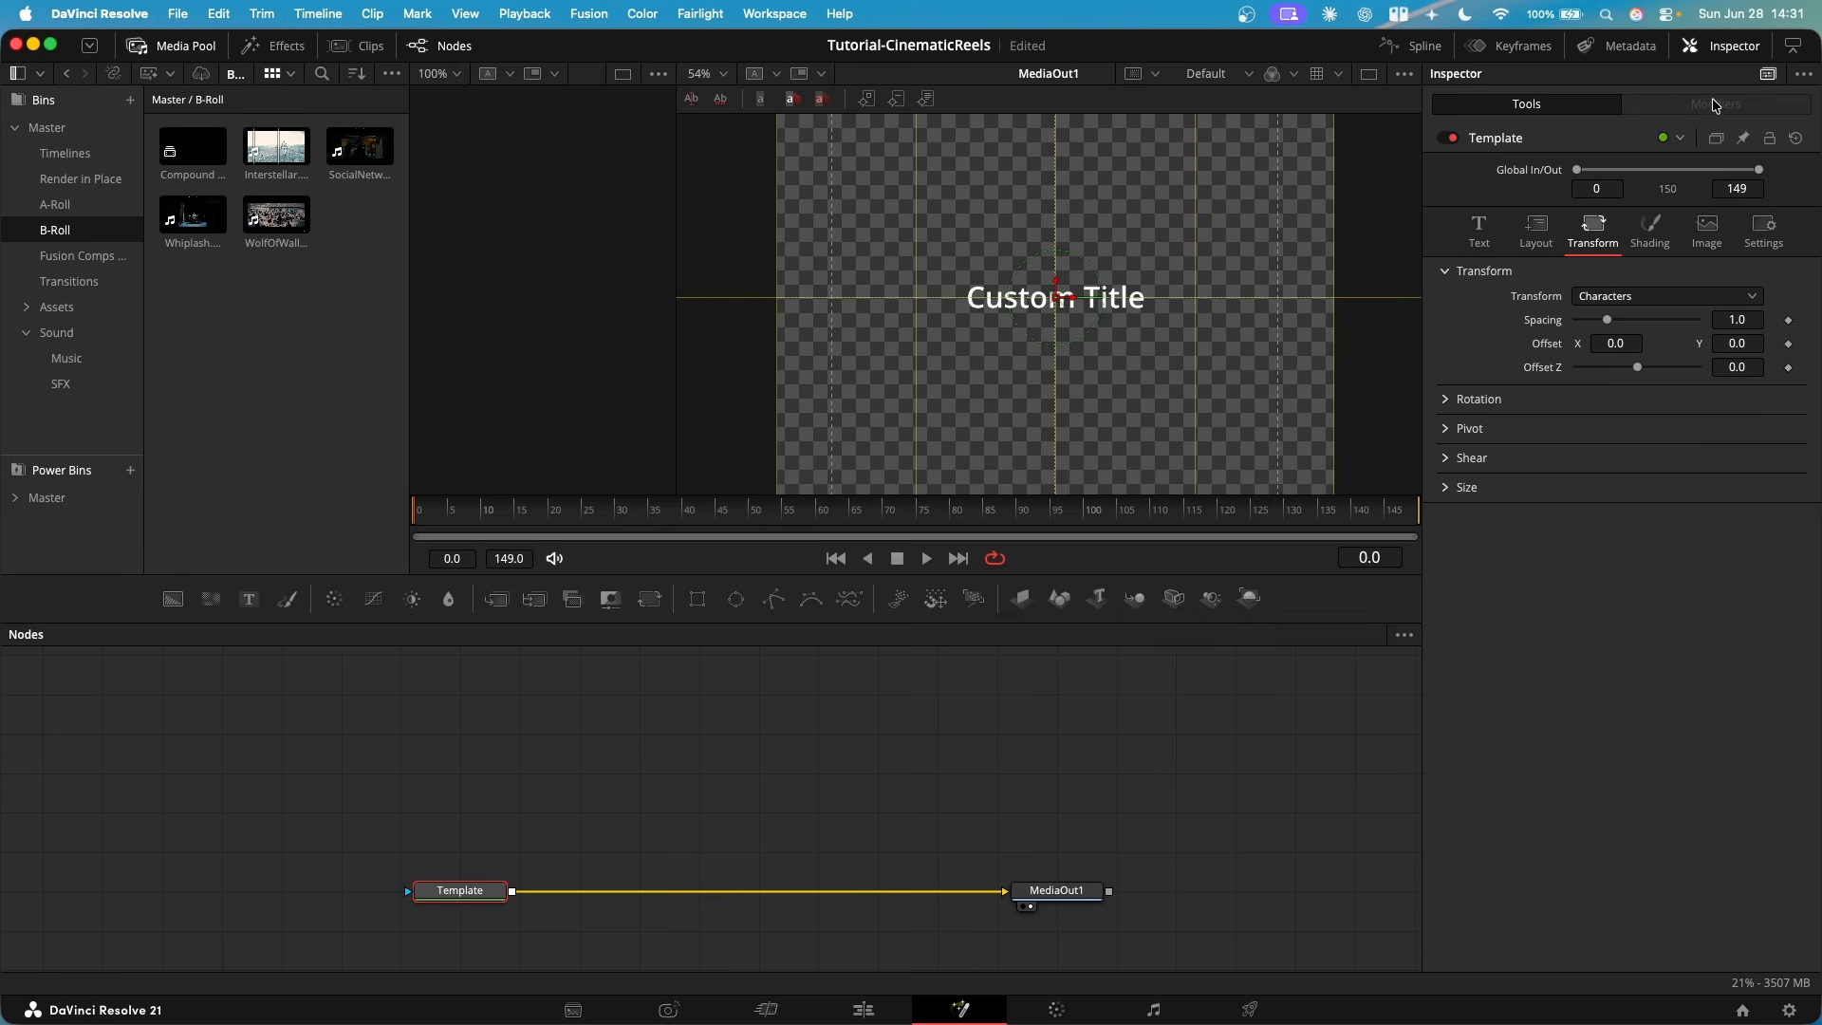
left_click(1479, 230)
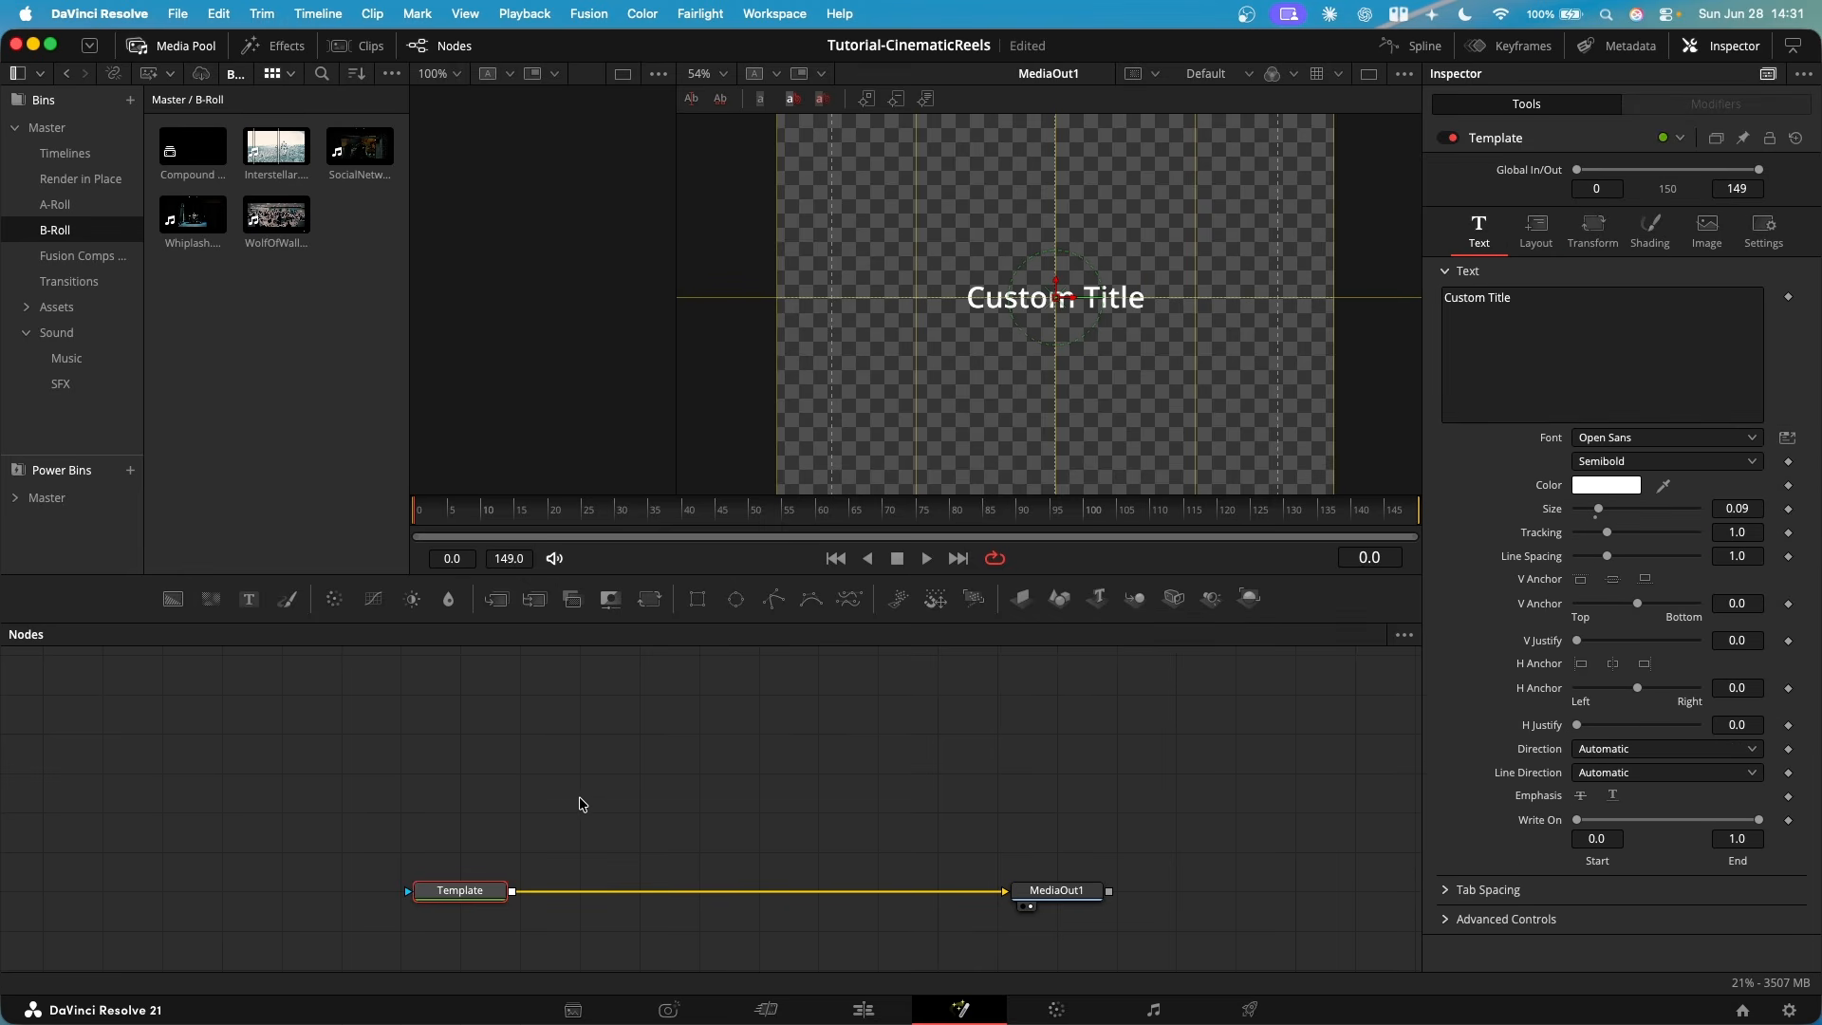
mouse_move(489, 898)
left_mouse_down()
mouse_move(370, 859)
mouse_move(371, 898)
left_mouse_up()
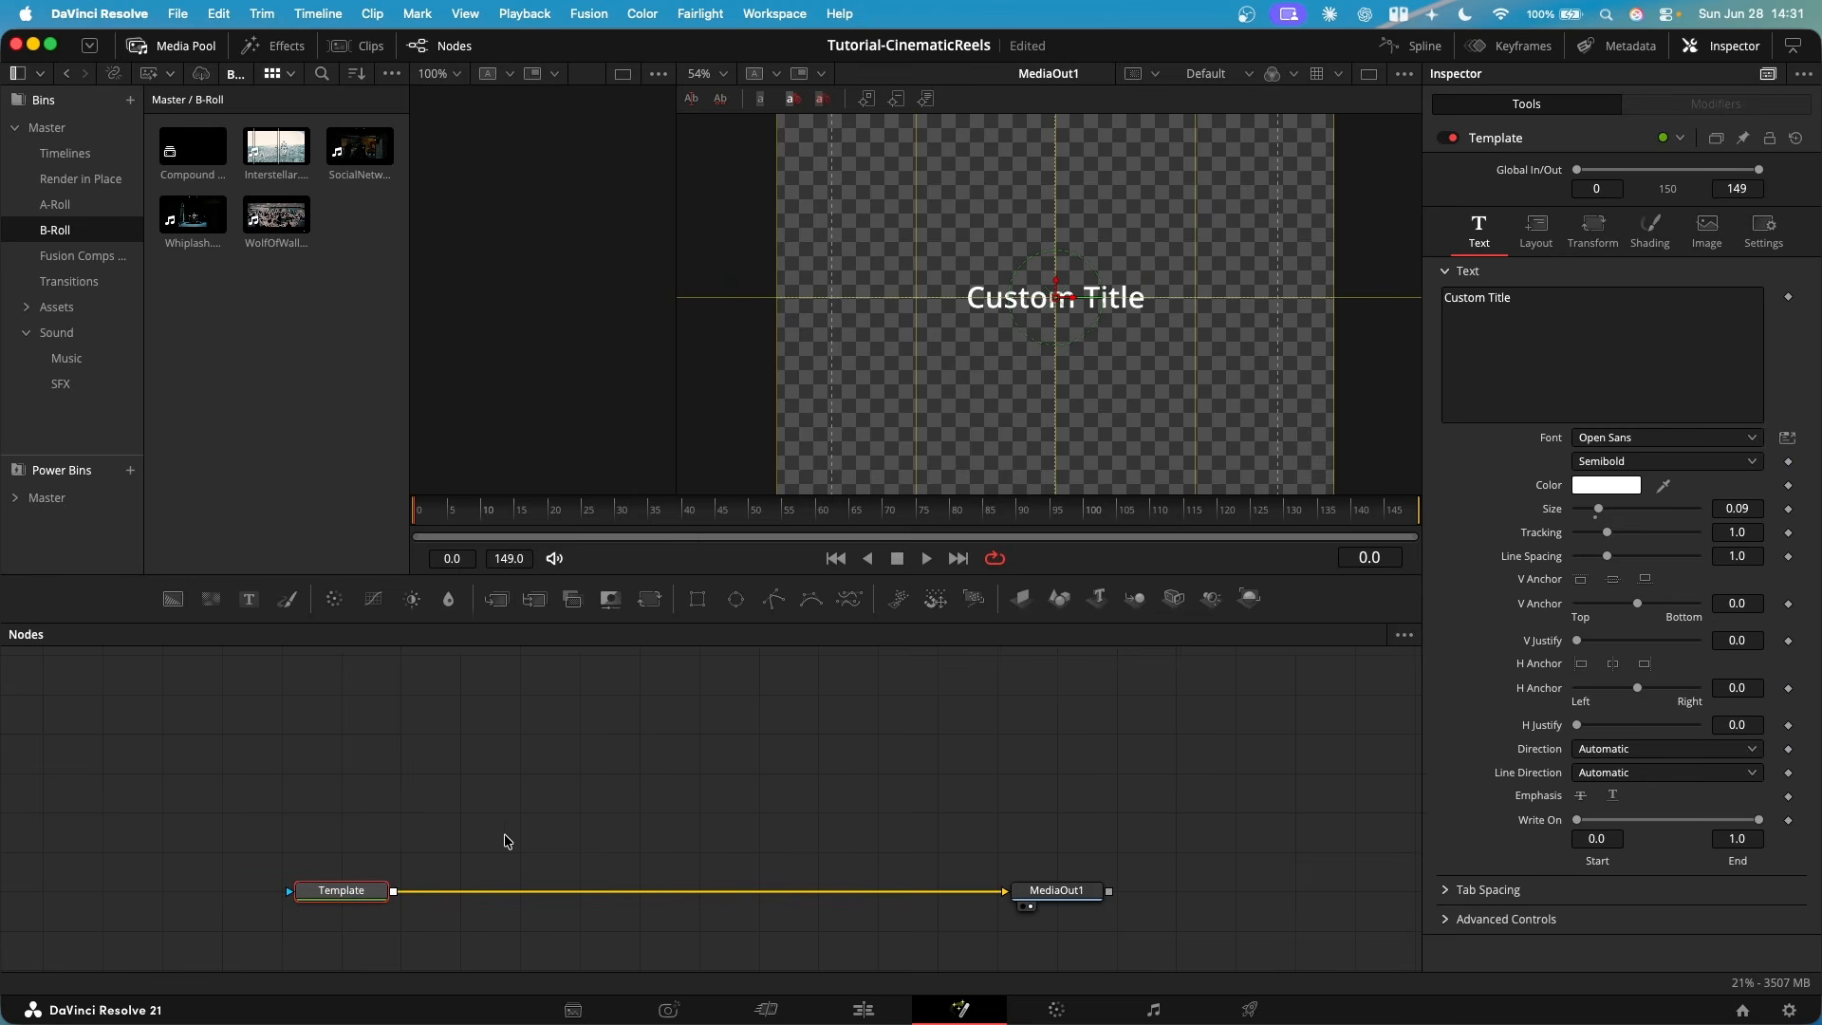
left_click_drag(503, 842, 496, 794)
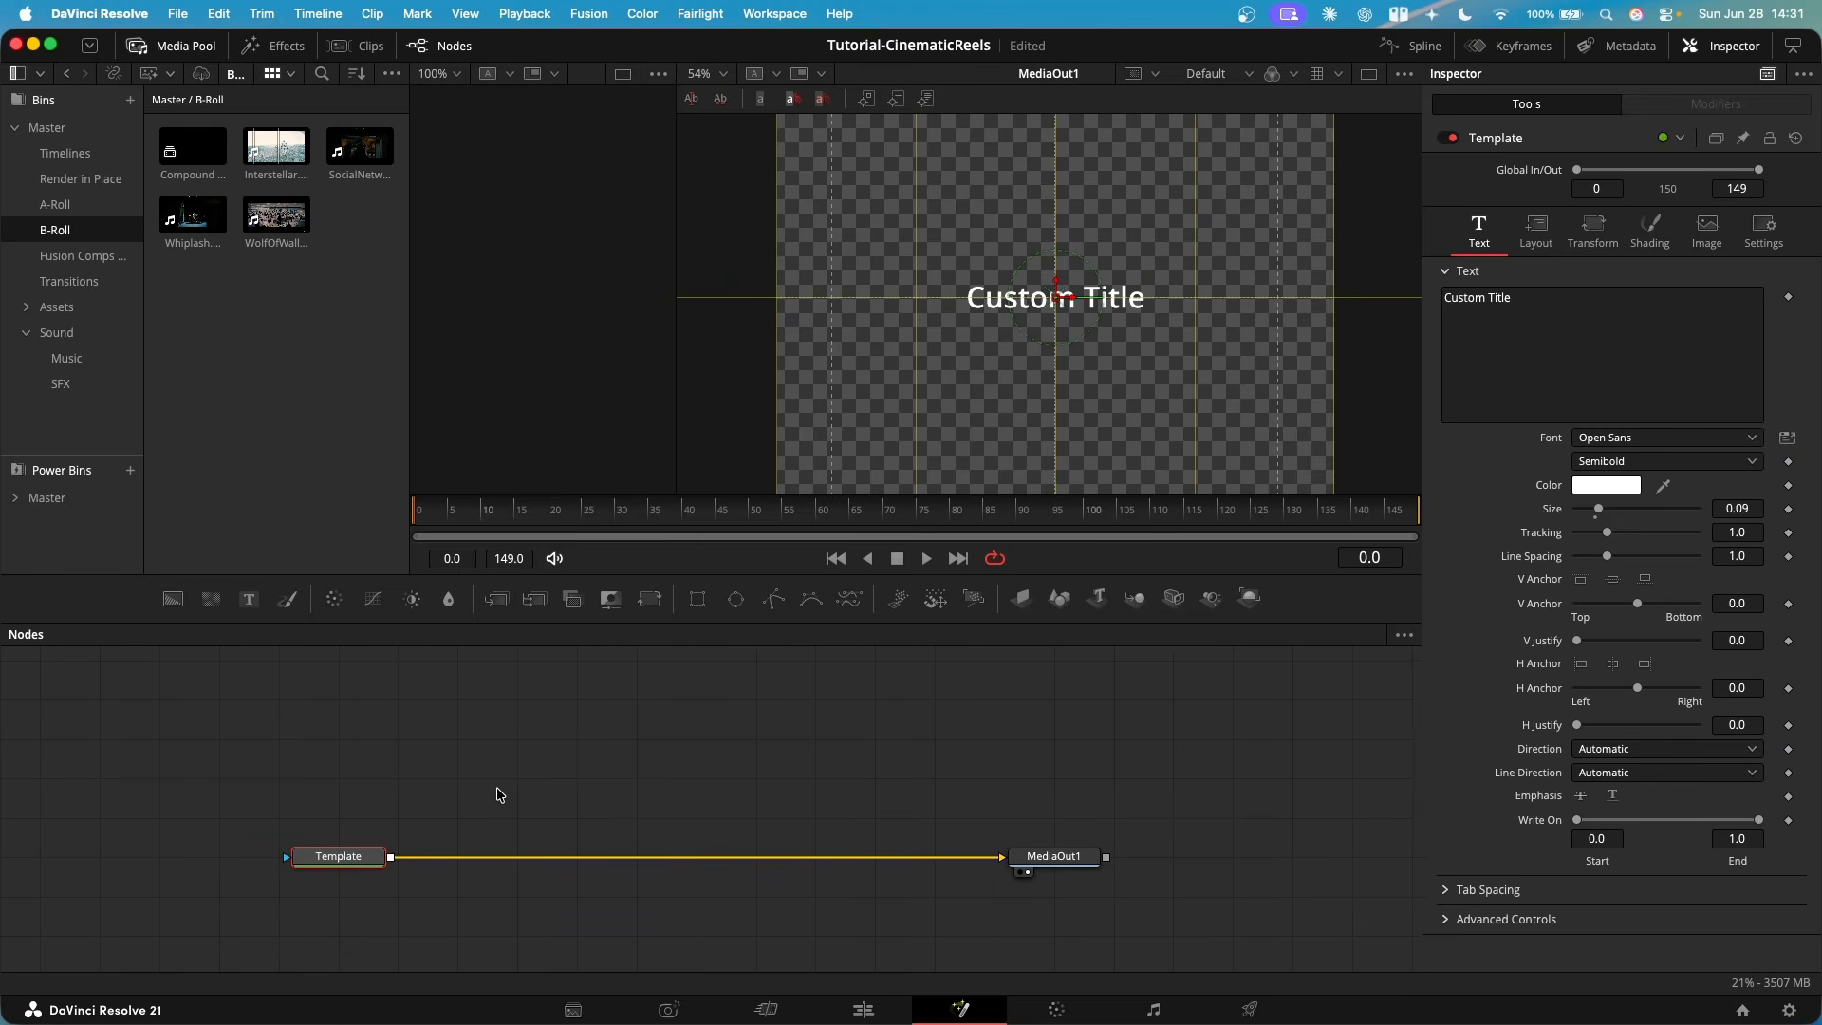
- Keyframe the Template node's layout Center at Y 0.5 on frame 0 and at Y 0.466 on frame 20
left_click(1537, 230)
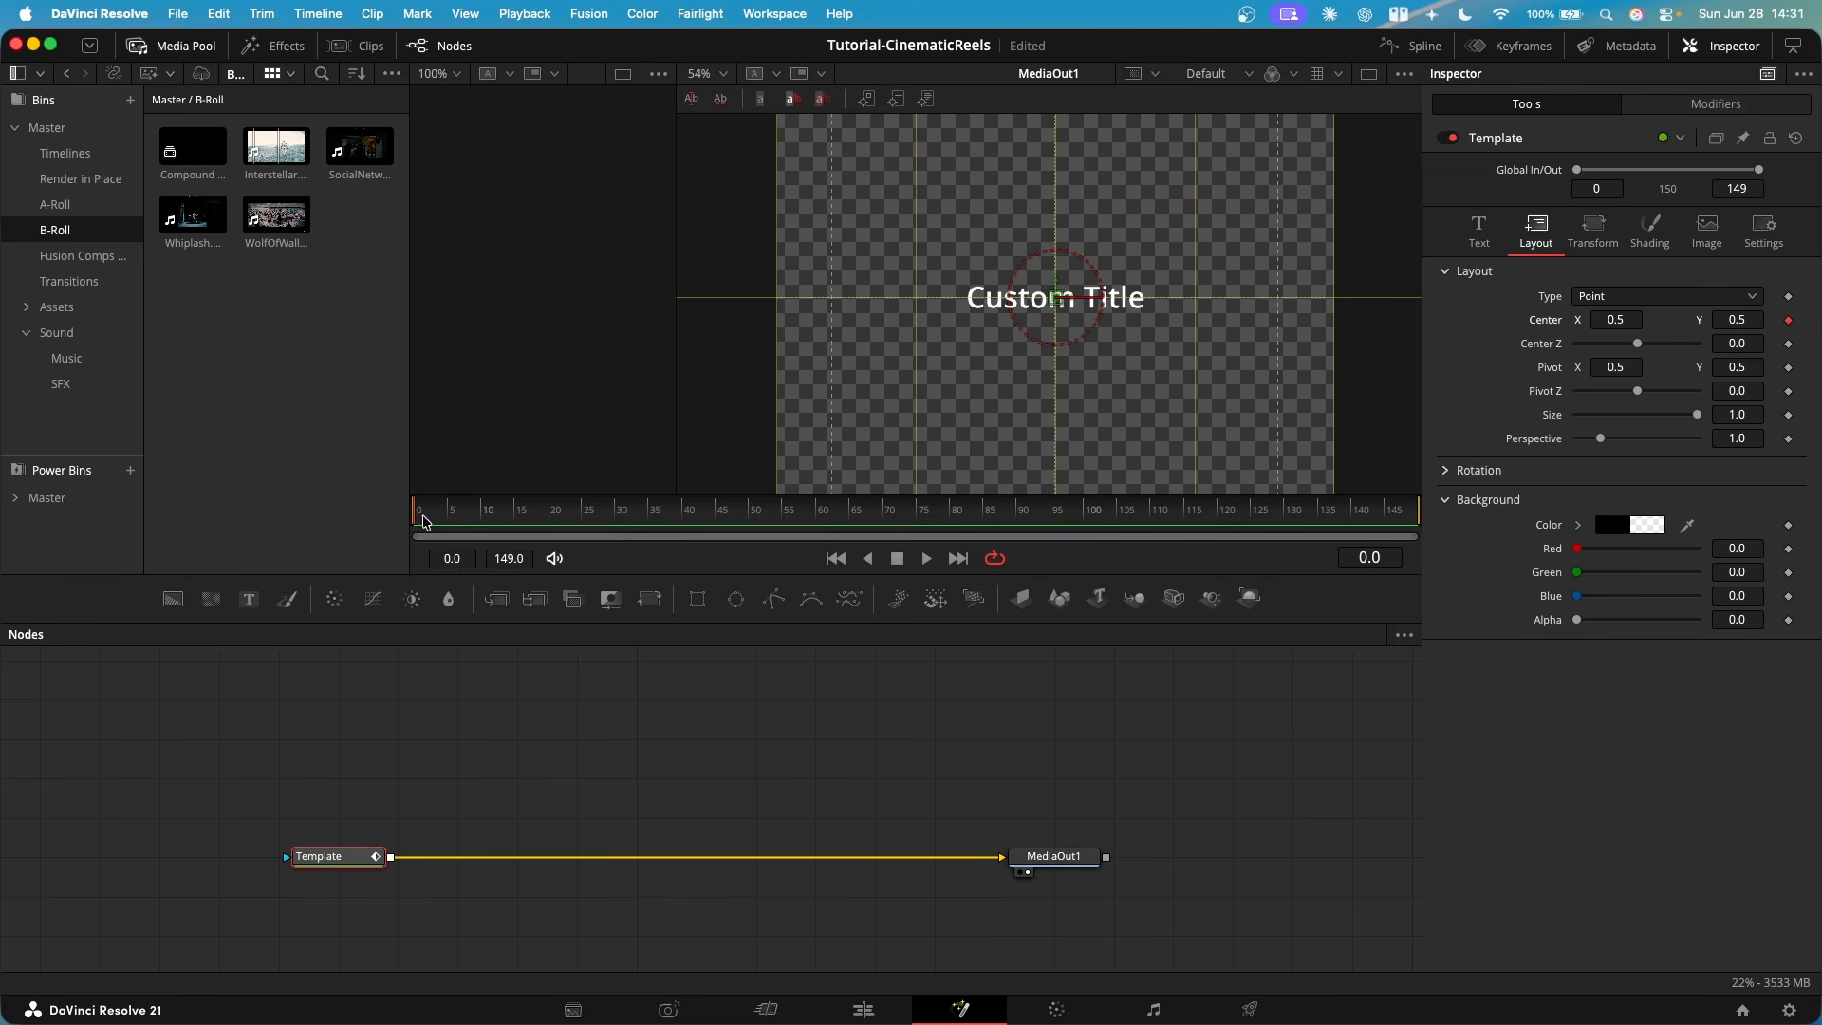
left_click(554, 514)
left_click_drag(1057, 297, 1056, 325)
left_click_drag(1739, 321, 1734, 320)
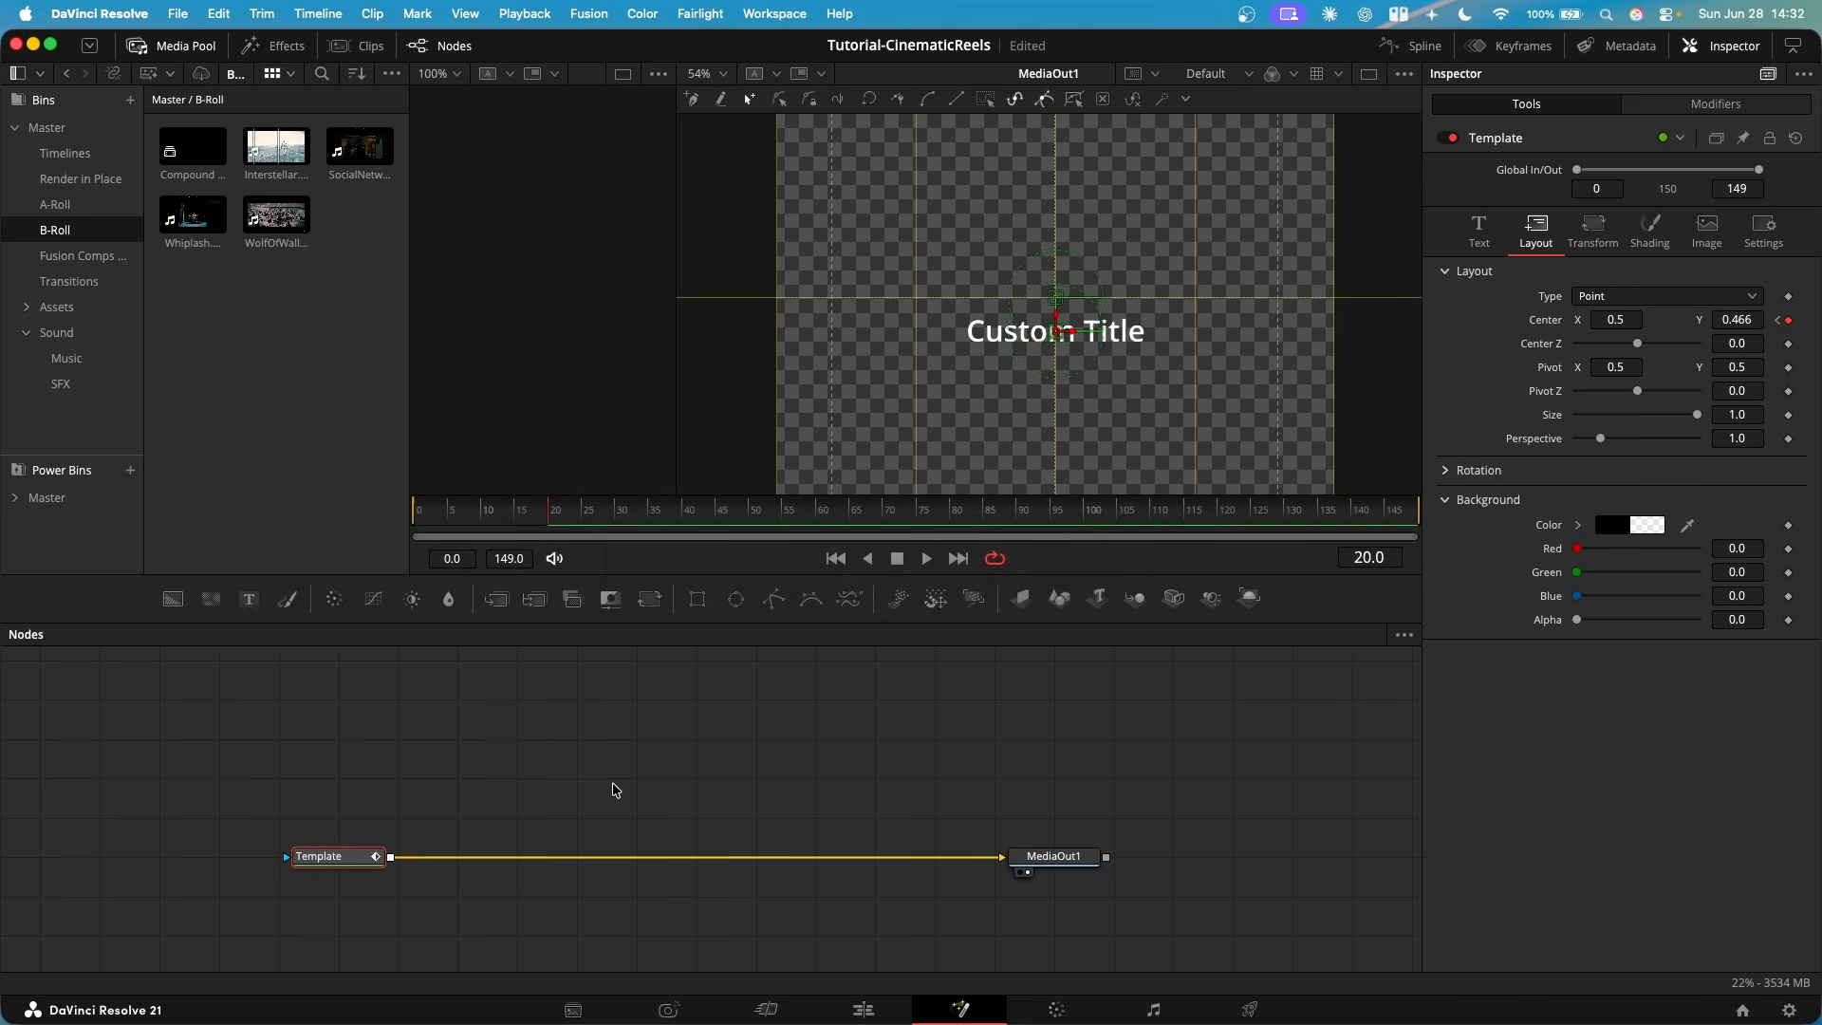
- Add a Brightness / Contrast node after Template and keyframe its Gain at 1.0 on frame 20 and 0.0 on frame 0
key("shift+space")
type("brig")
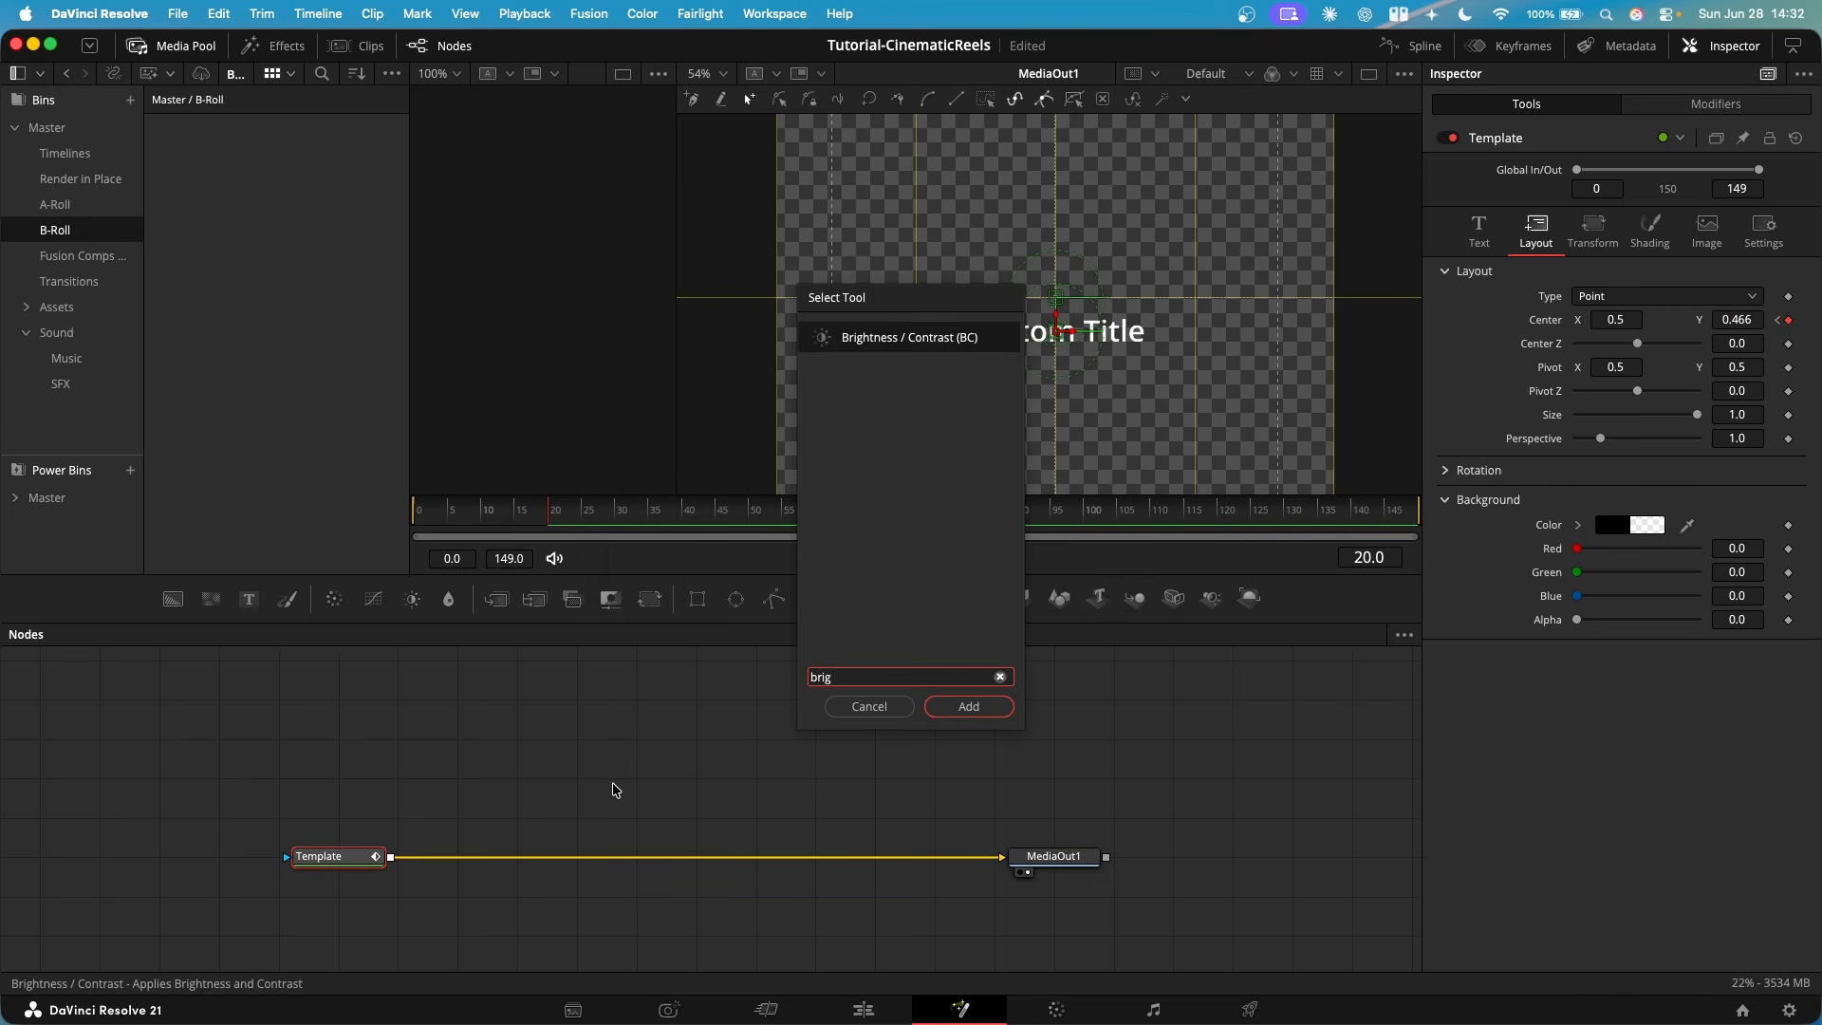
key("Return")
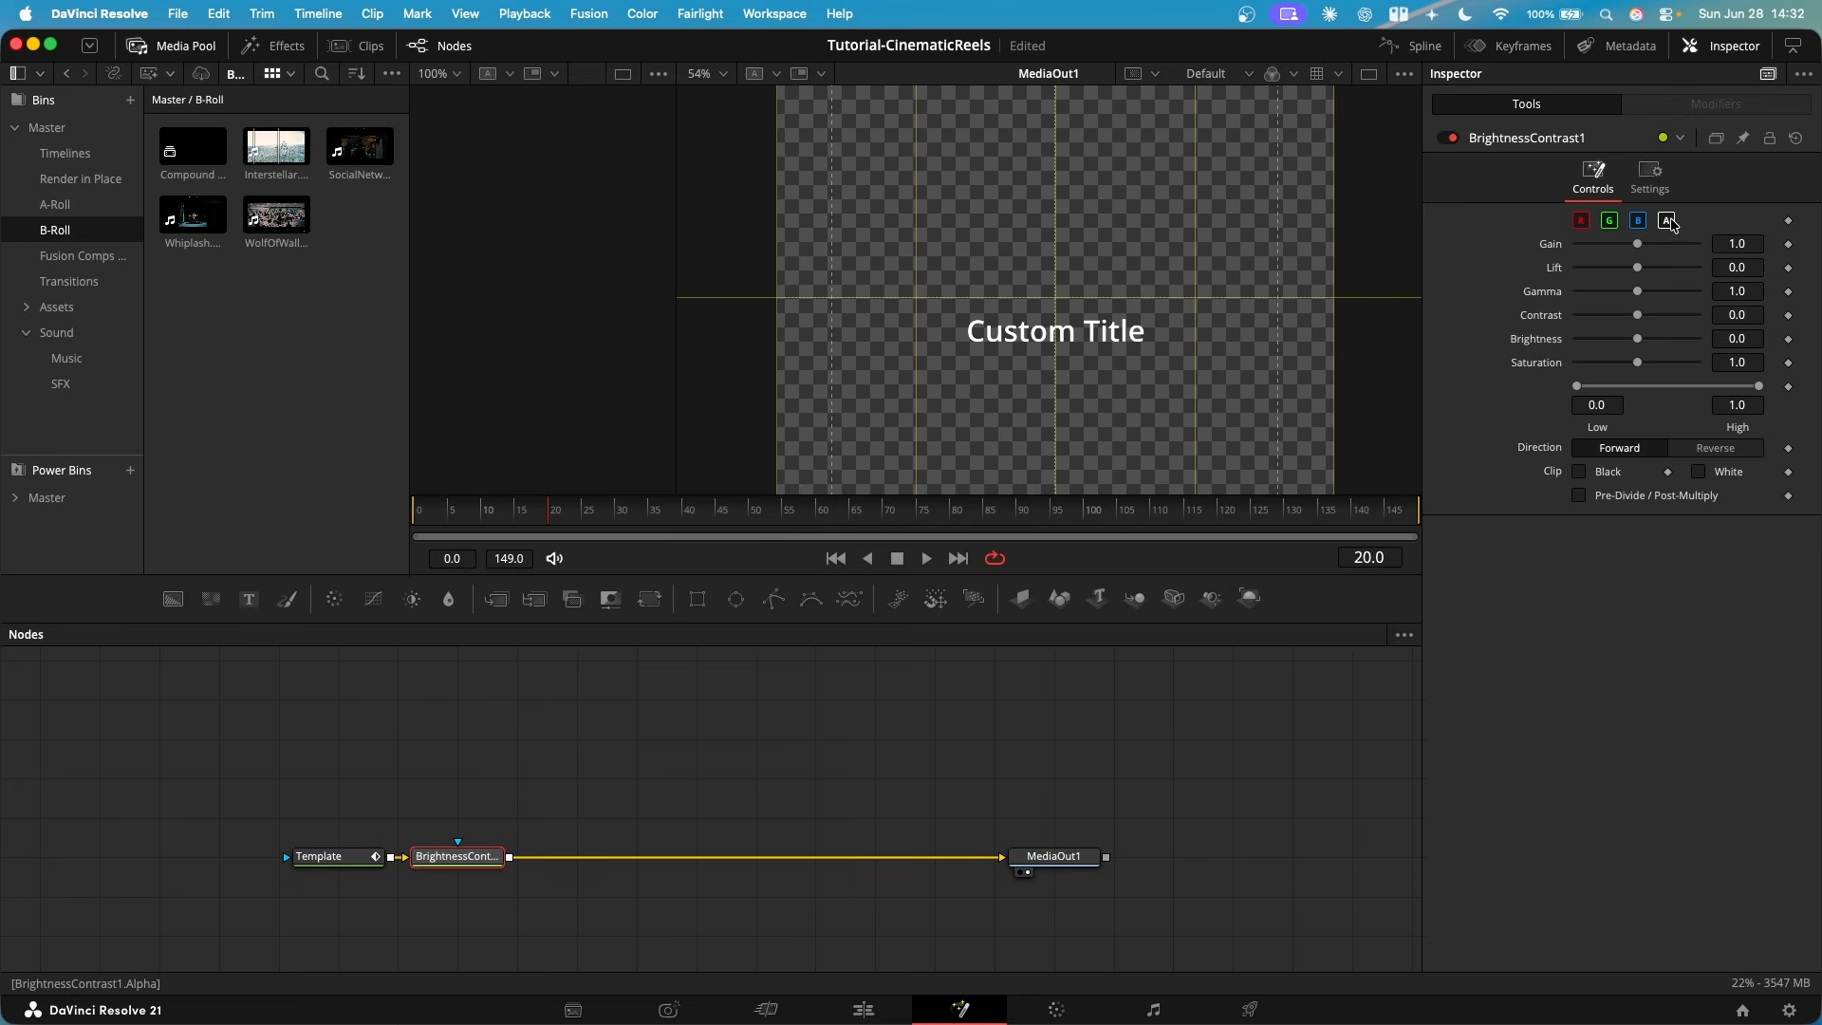
left_click(1788, 244)
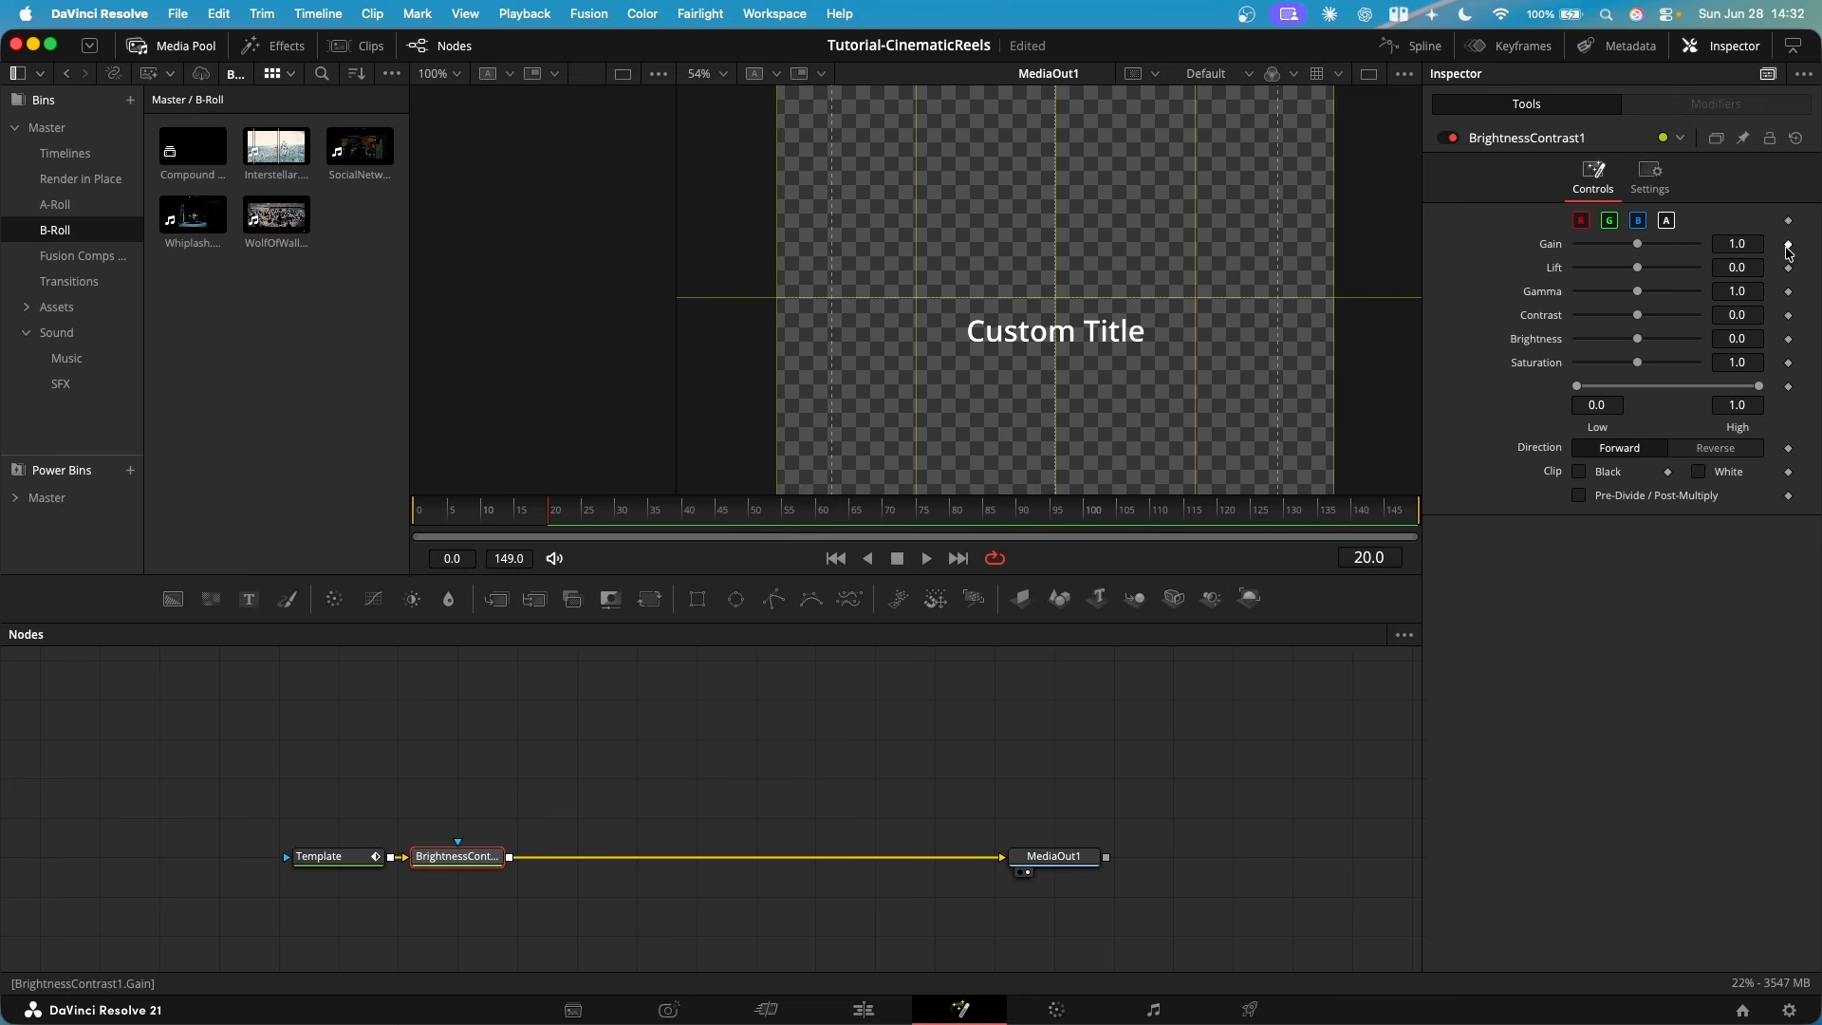
key("Home")
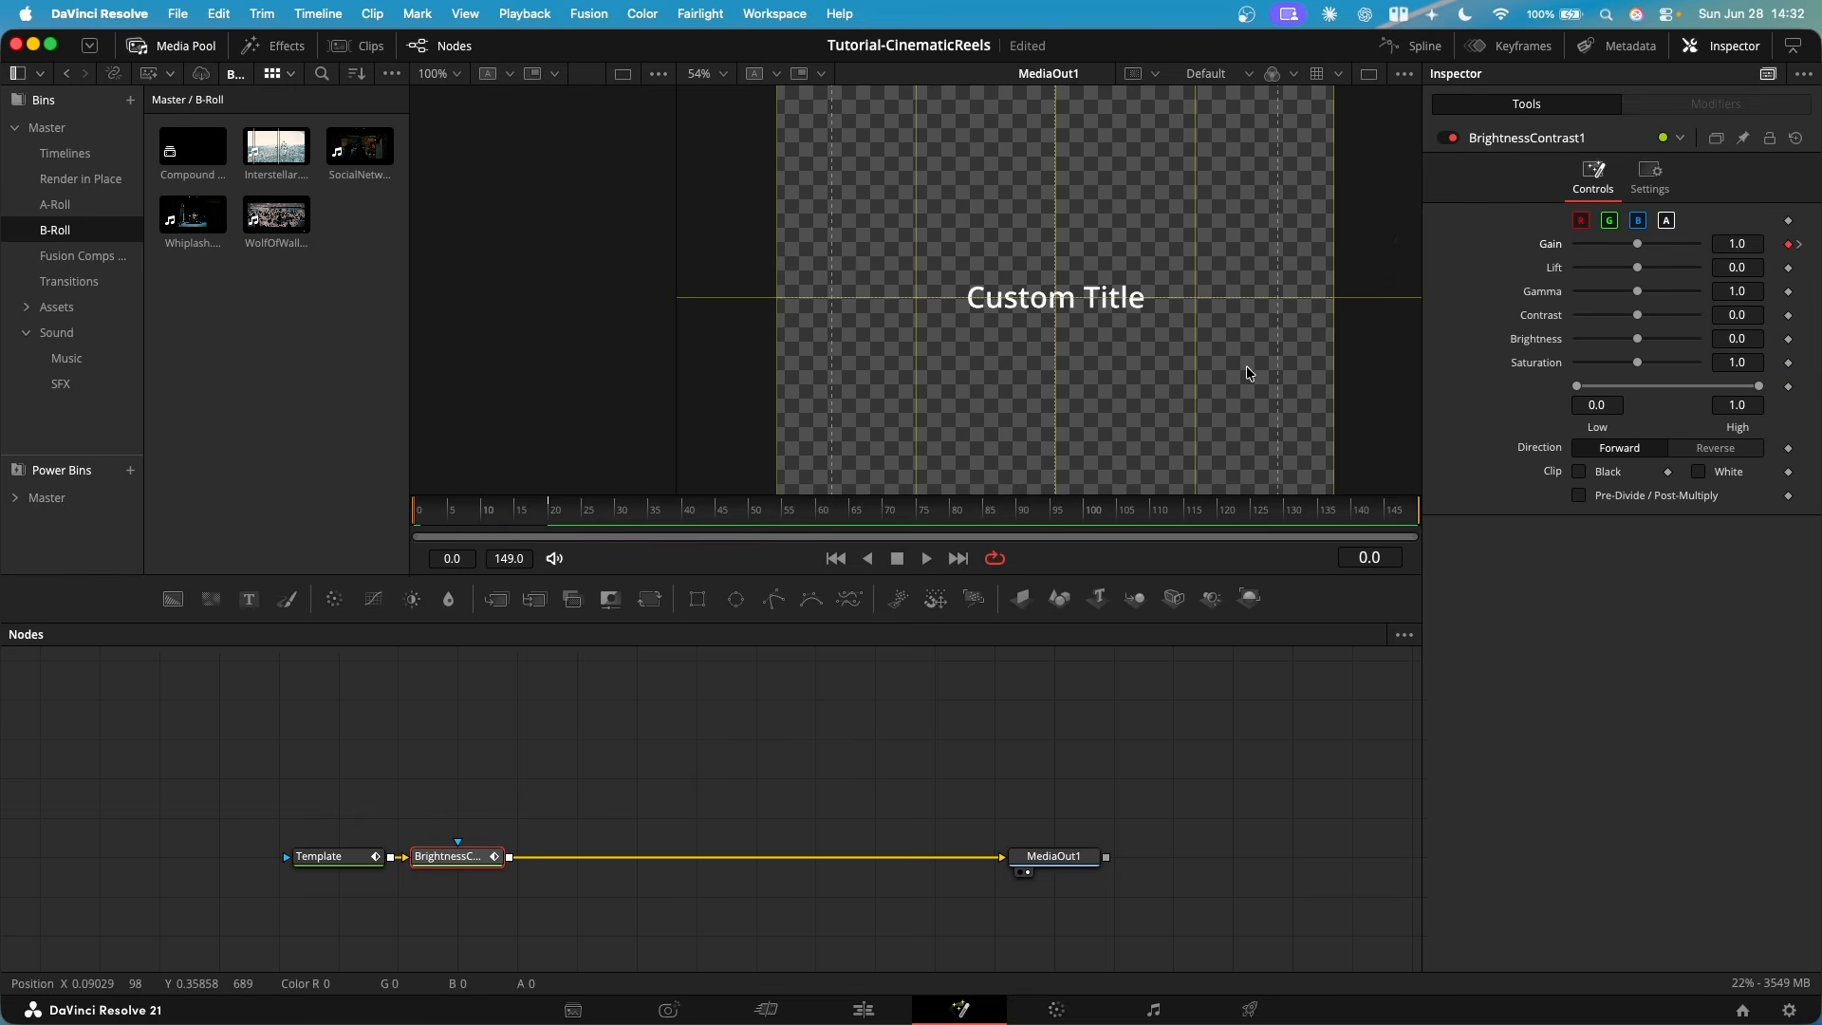
left_click_drag(1637, 244, 1595, 250)
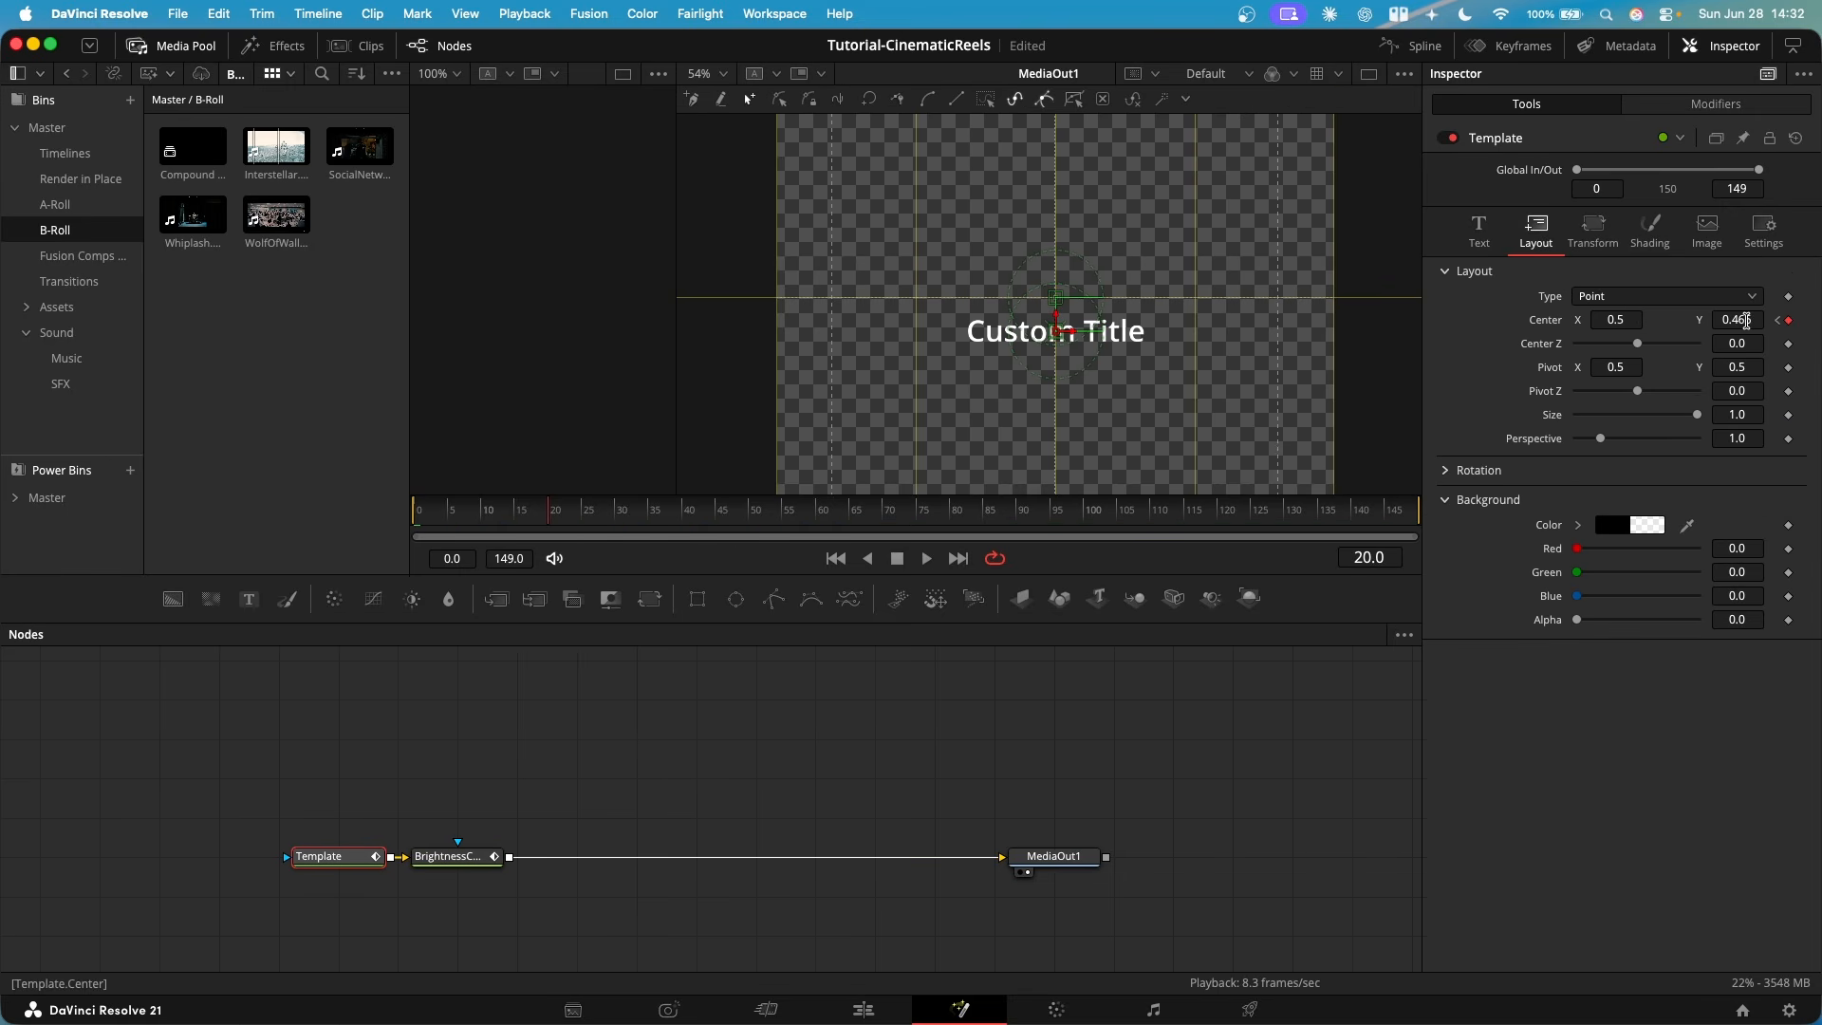
- Set the Template node's Center Y to 0.5 at frame 20 and 0.453 at frame 0 so the title rises into place
left_click(1746, 321)
key("BackSpace")
left_click(1553, 801)
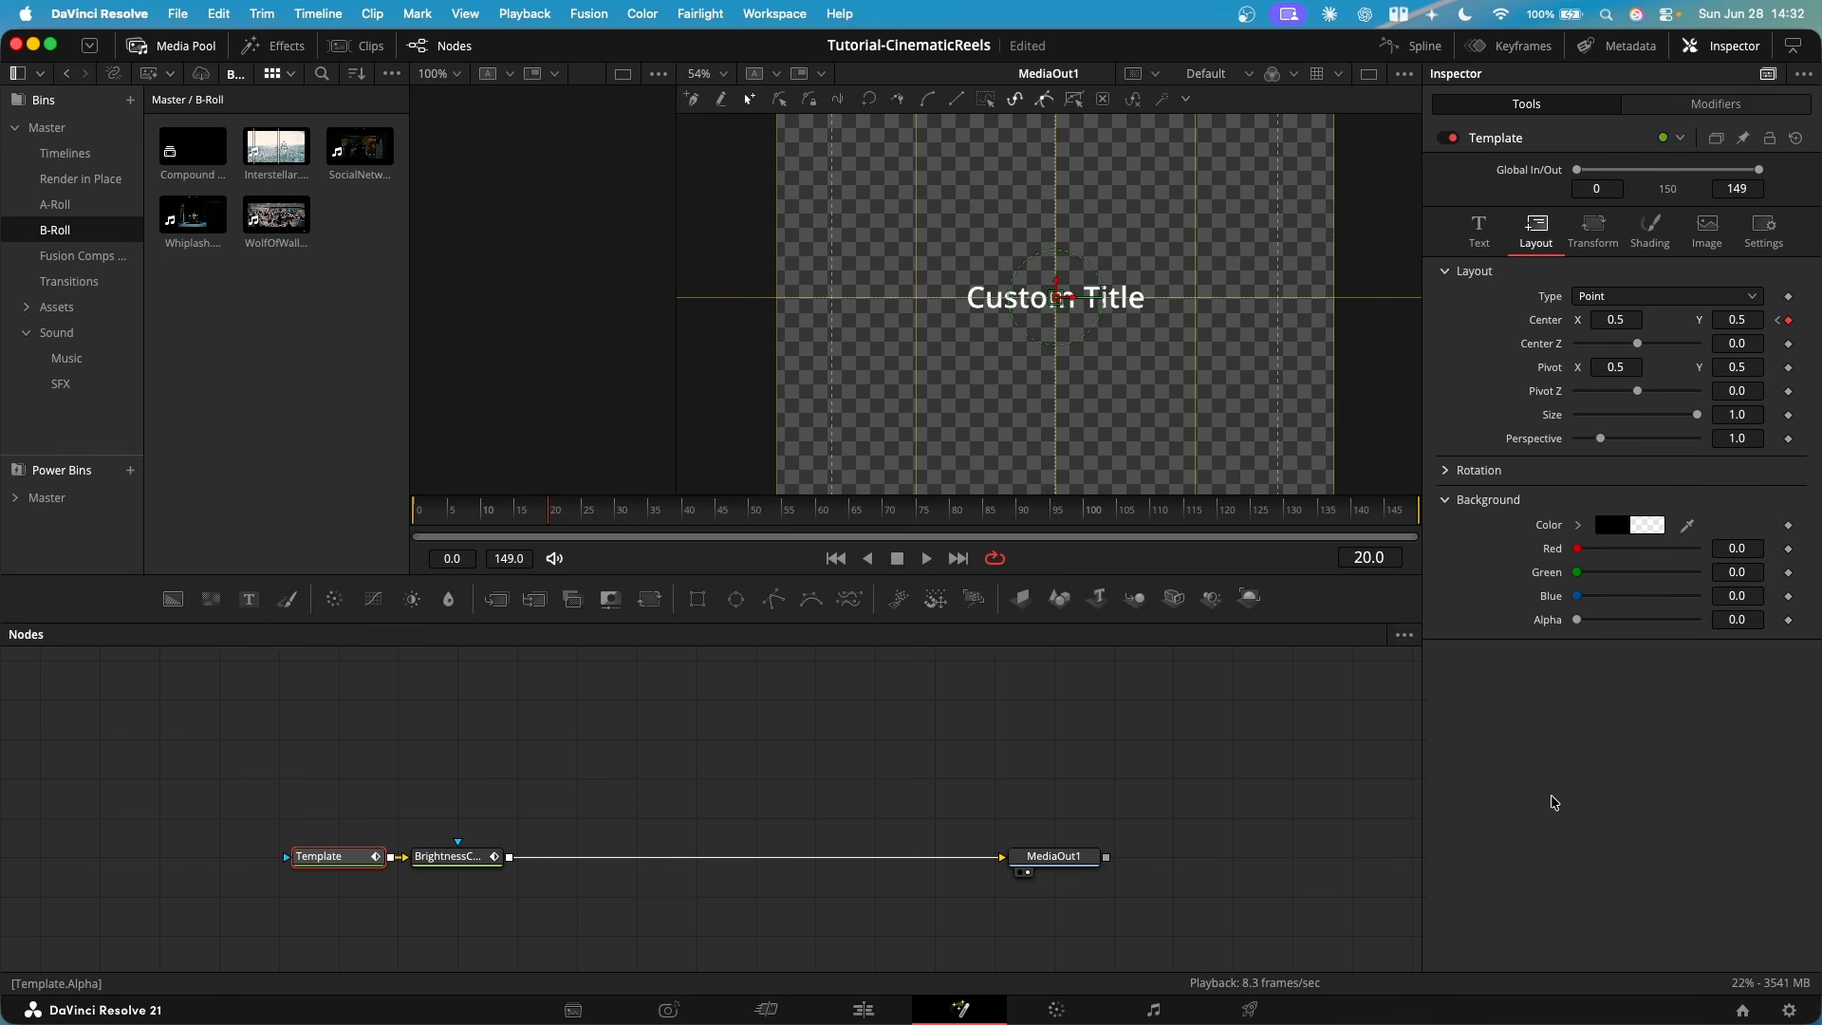
left_click(416, 517)
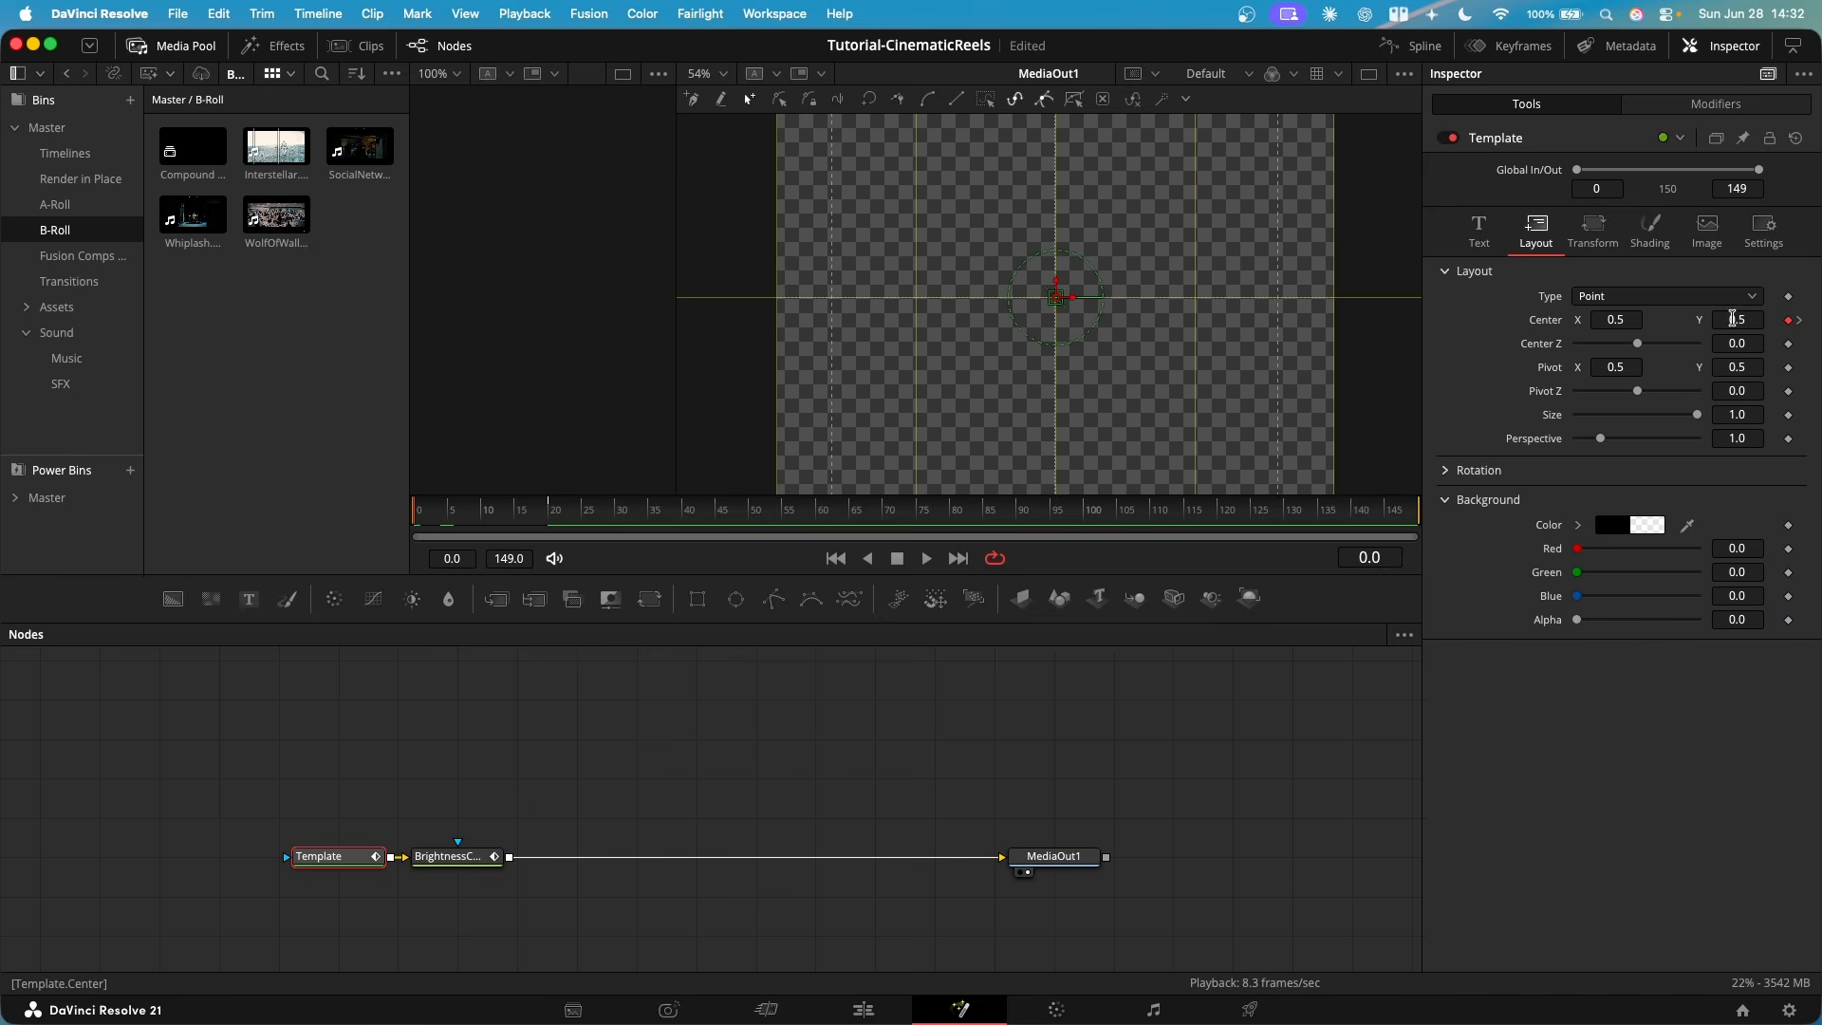
left_click_drag(1741, 320, 1699, 320)
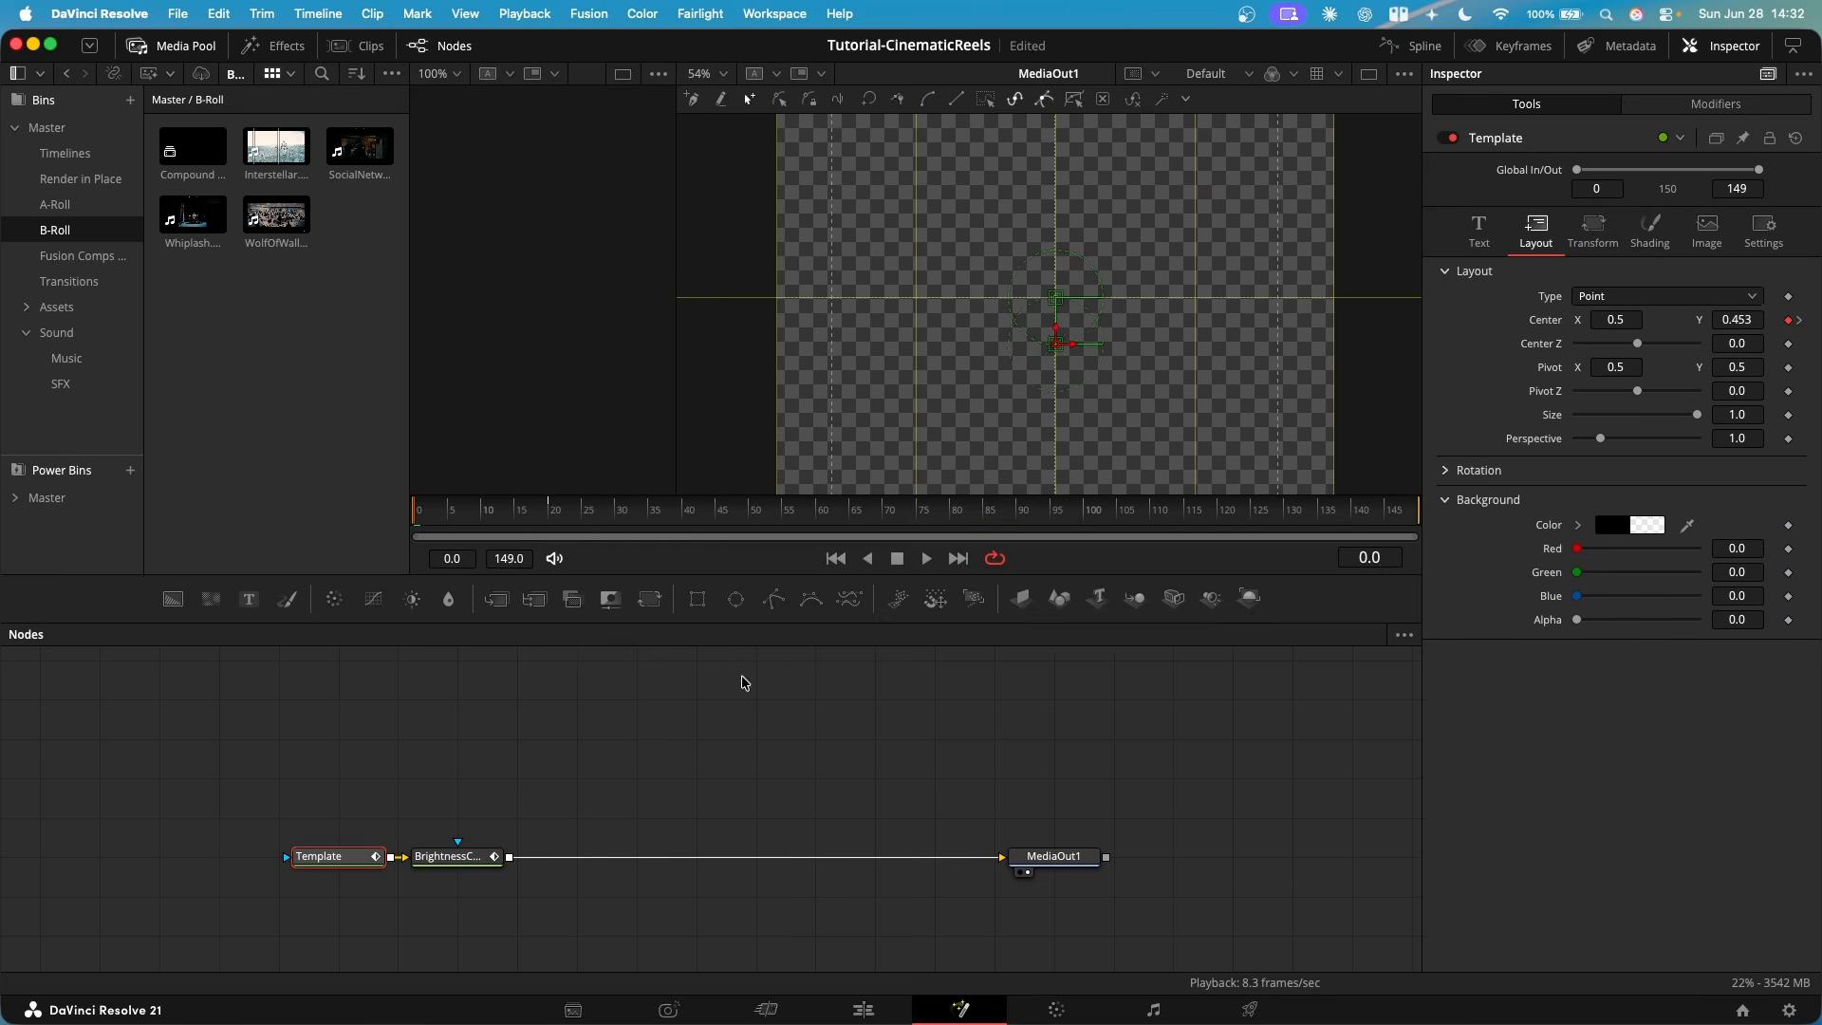
- Add a Blur node after BrightnessContrast1 and keyframe its Blur Size at 14.2 on frame 0 and 0.0 on frame 20
left_click(451, 857)
key("shift+space")
type("blur")
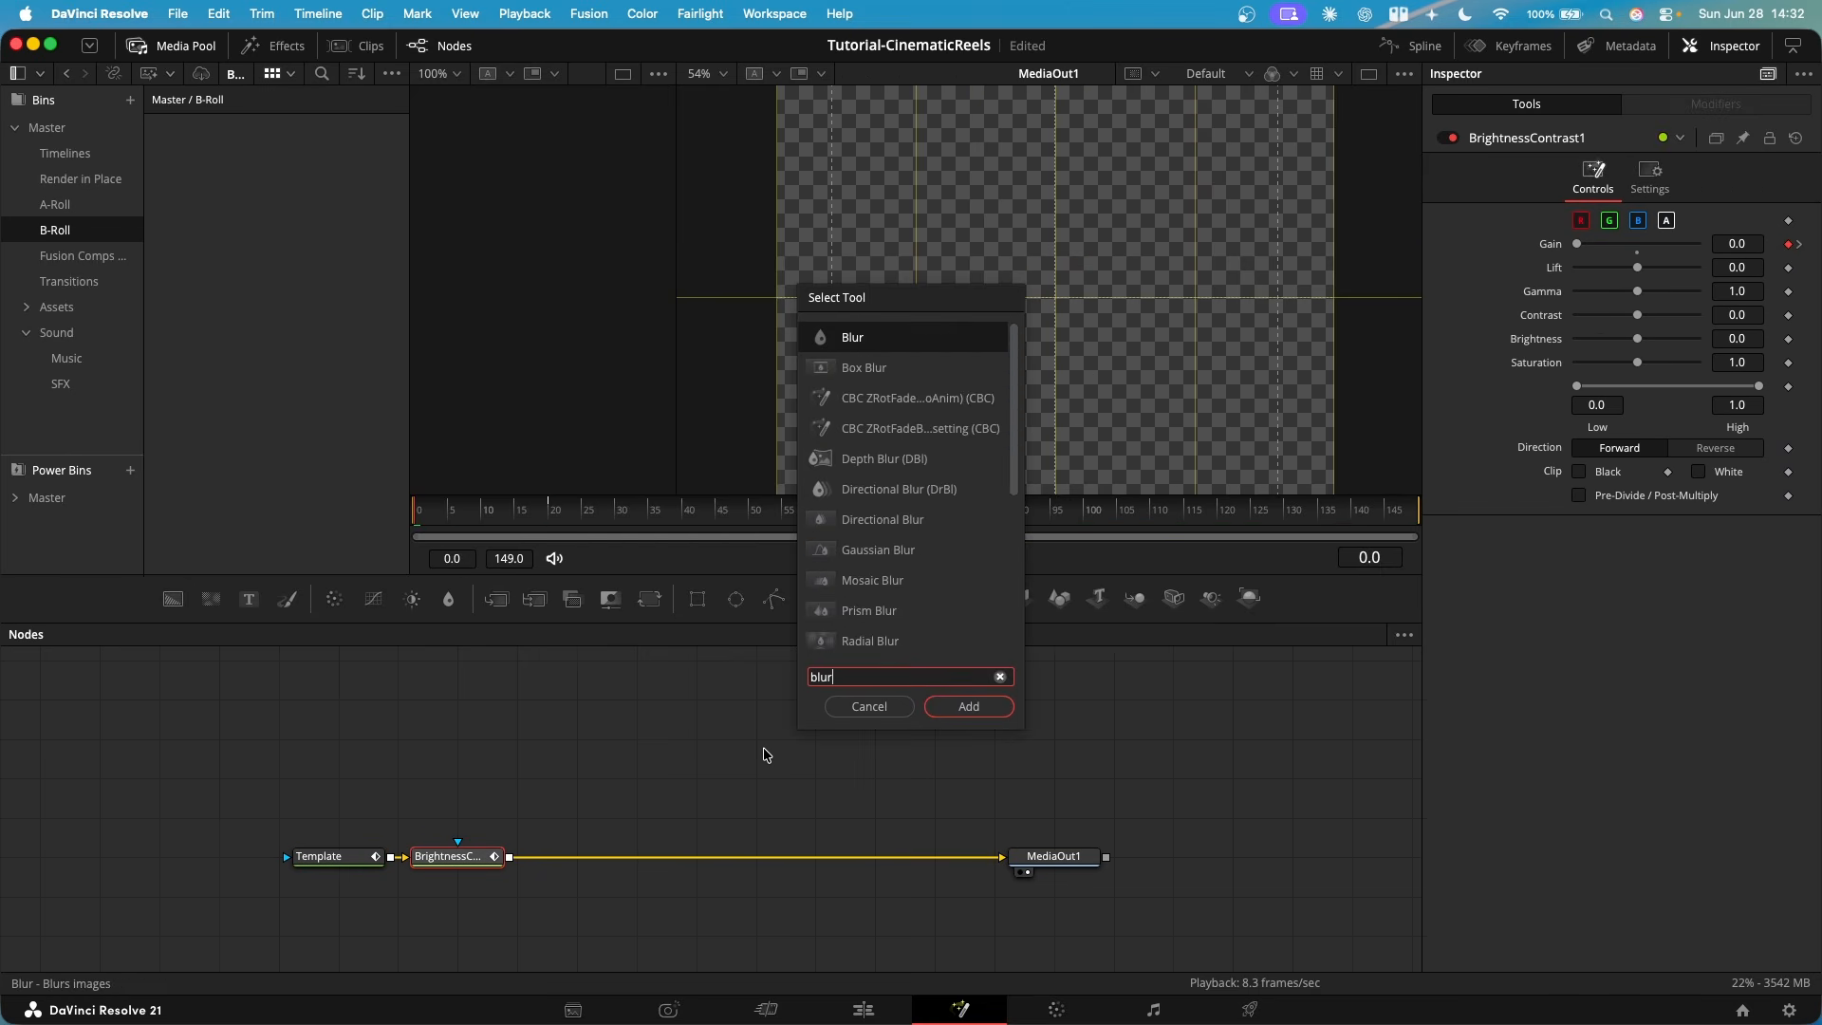
key("Return")
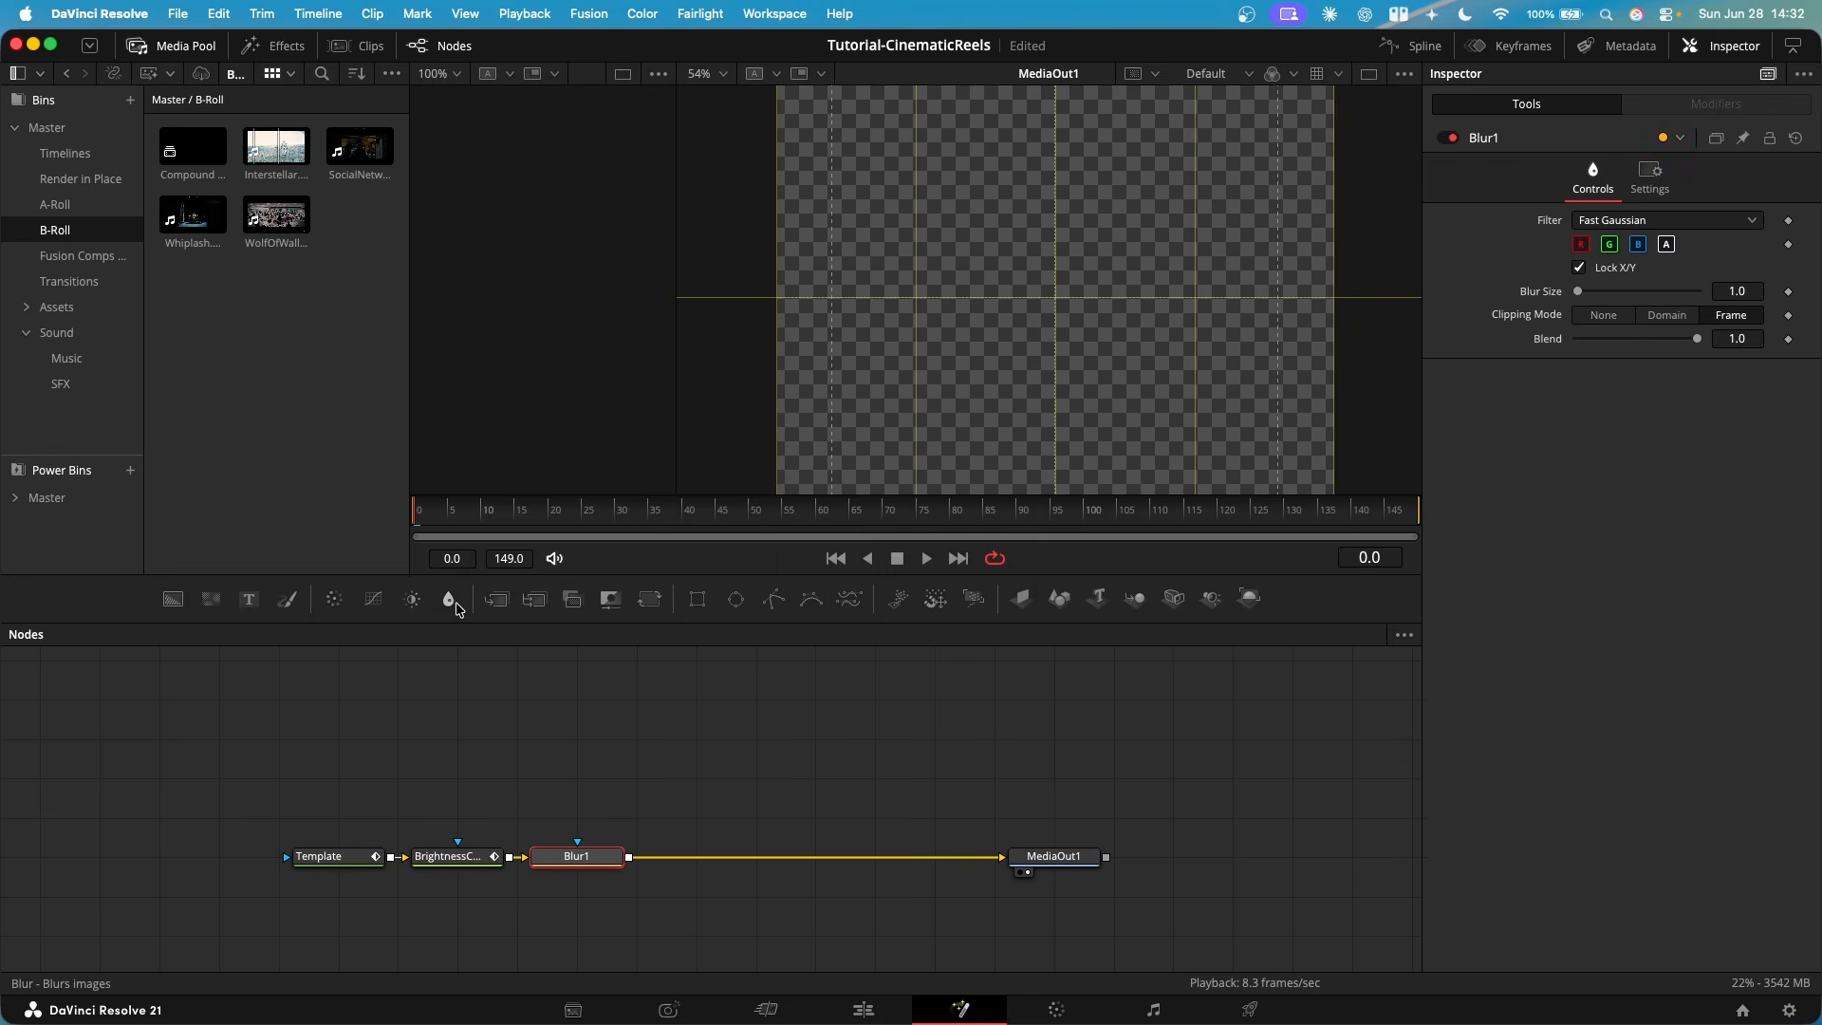
left_click(1788, 291)
left_click_drag(1579, 293, 1595, 292)
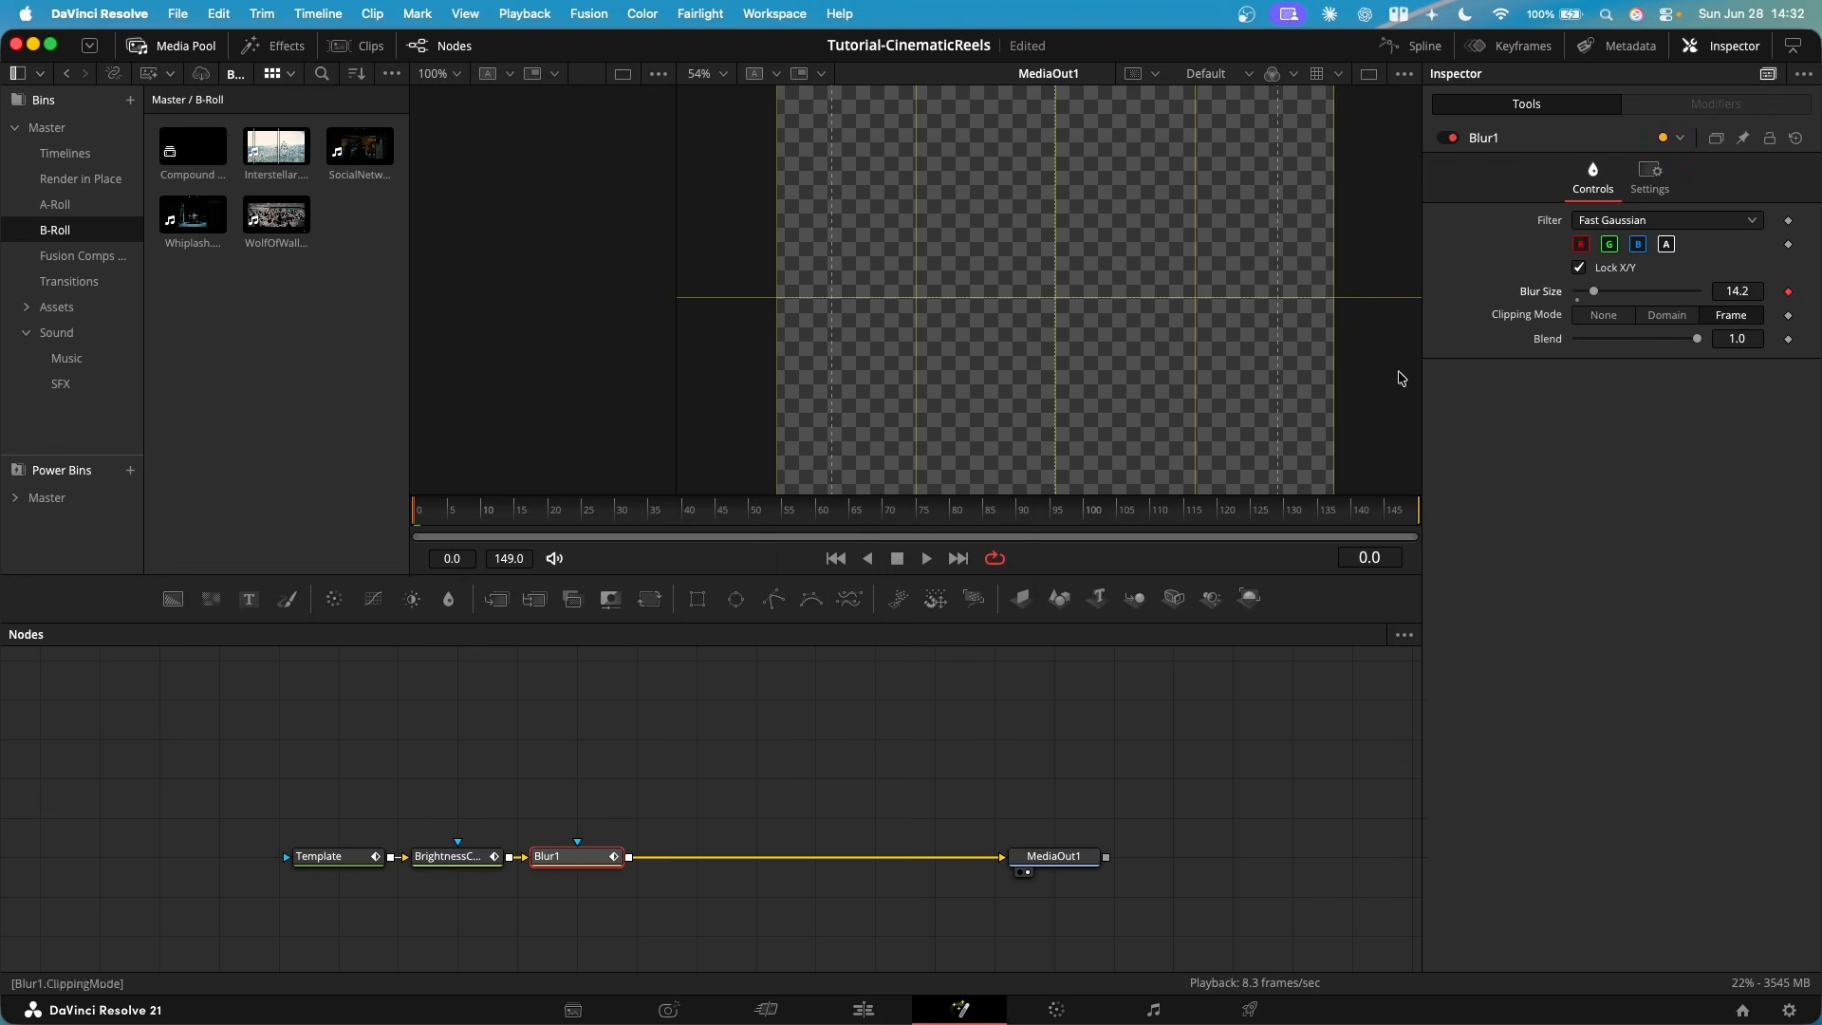
left_click(520, 524)
left_click(551, 521)
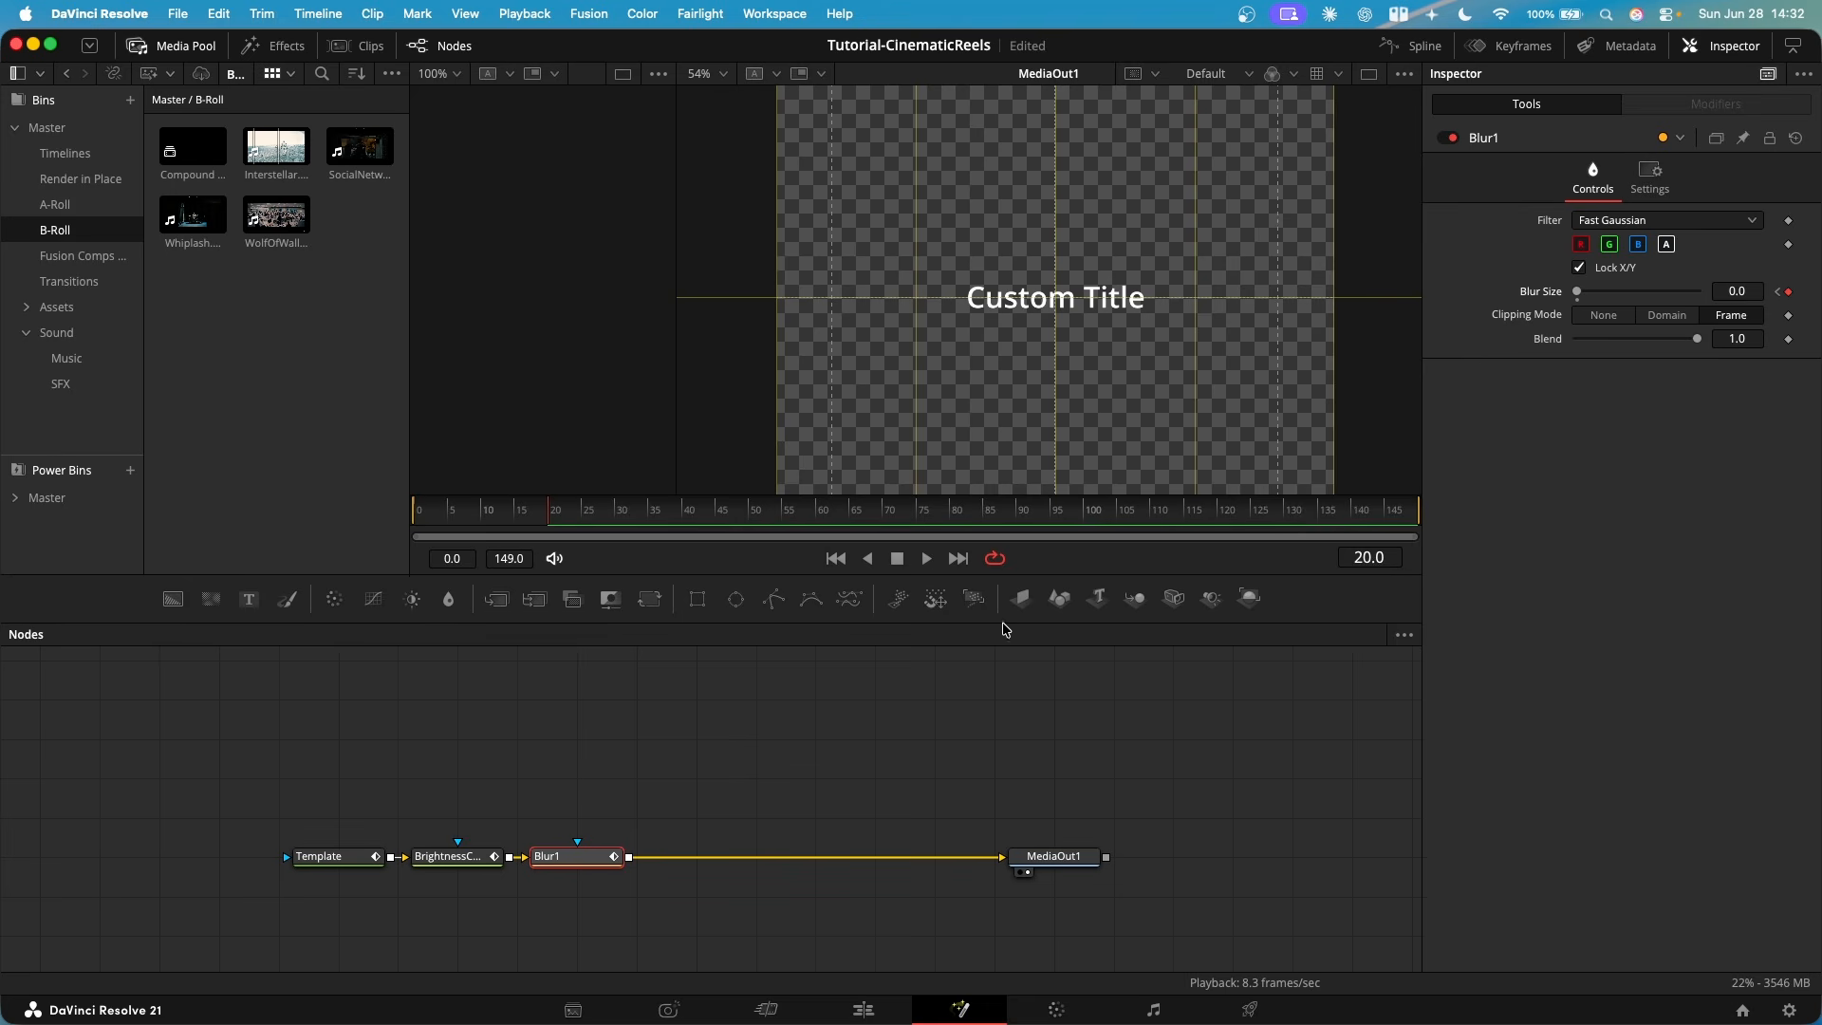
- Save the project and apply a cubic ease to all spline keyframes of the Template, BrightnessContrast1 and Blur1 nodes
left_click_drag(774, 792, 410, 917)
key("super+s")
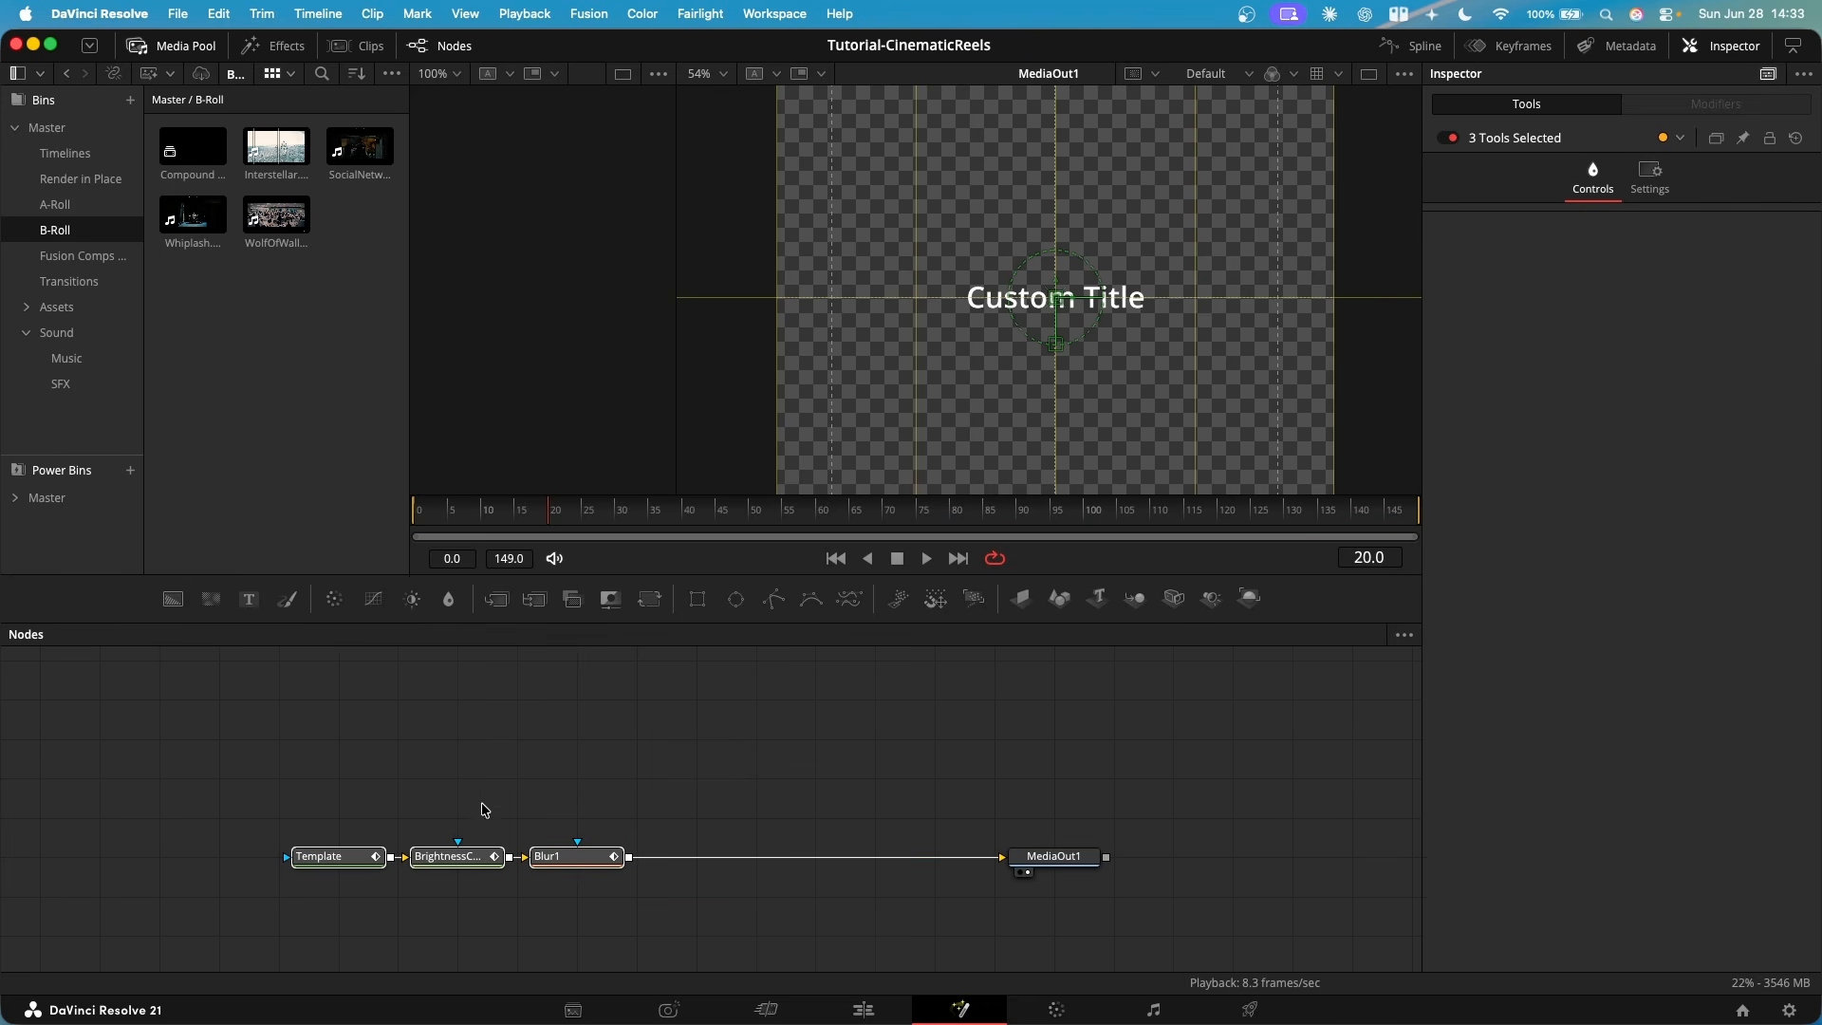
left_click(1412, 45)
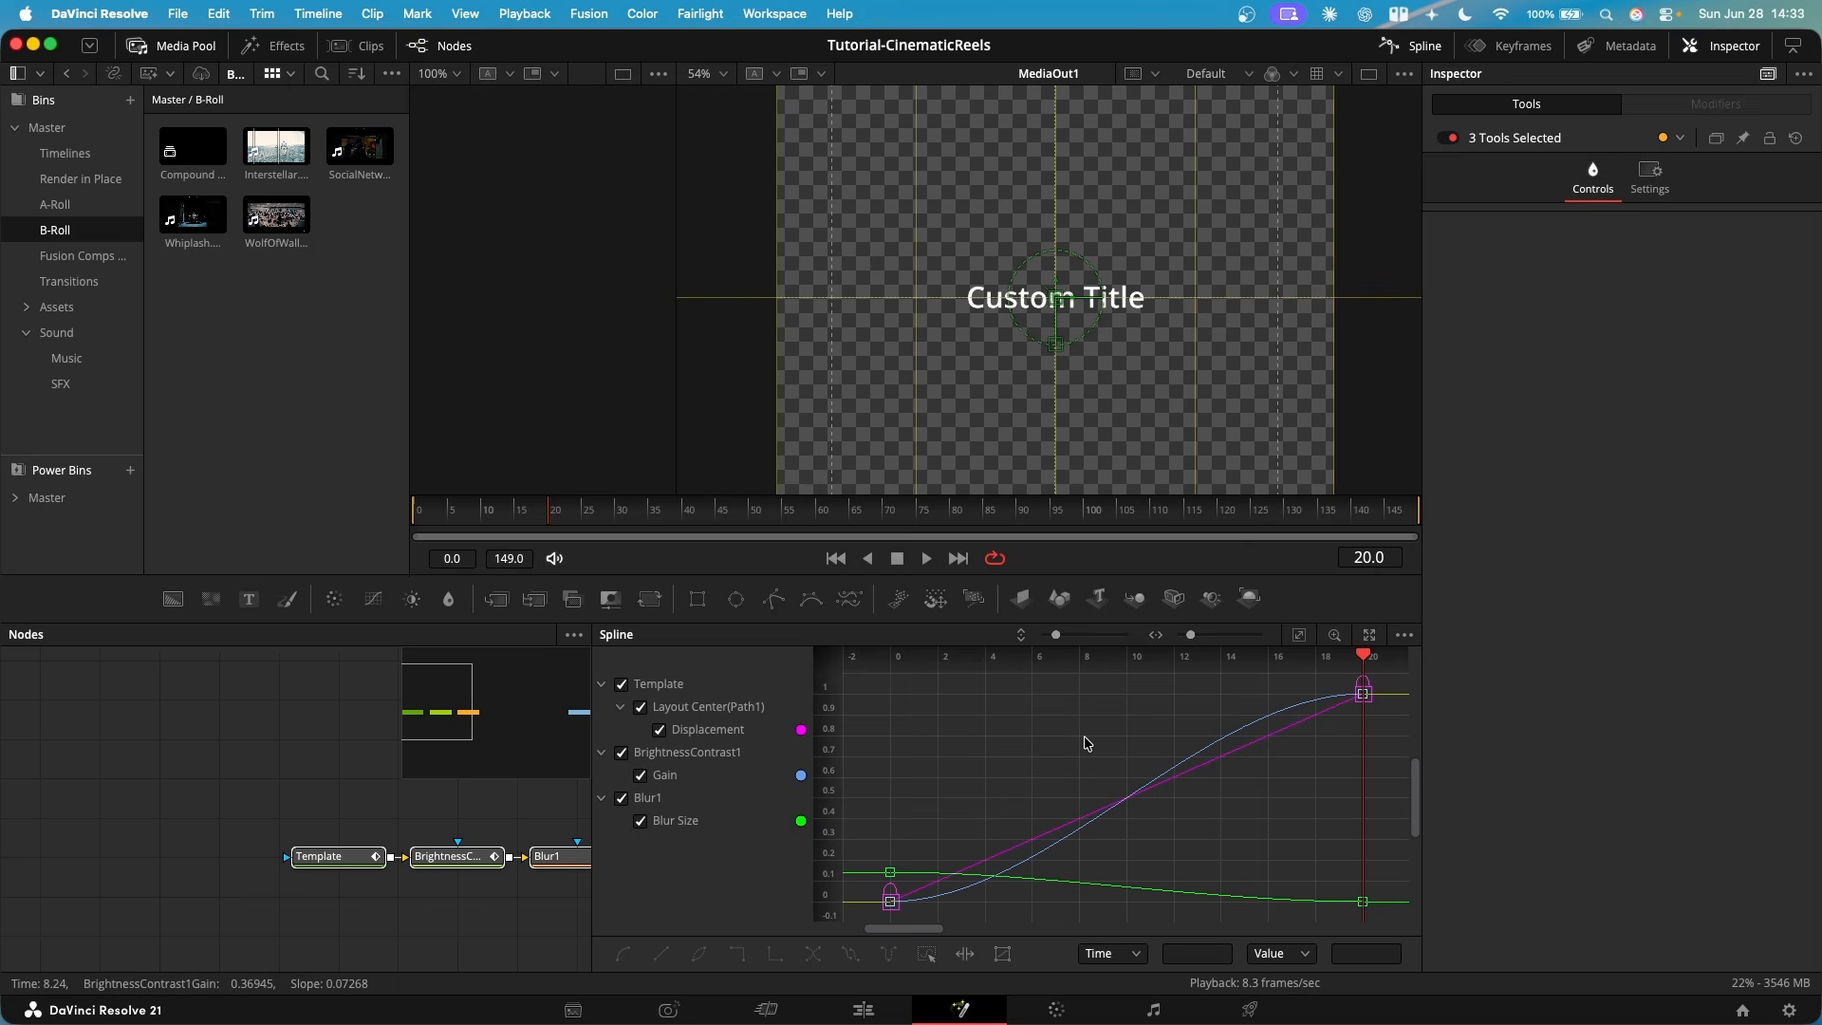
key("super+a")
key("f")
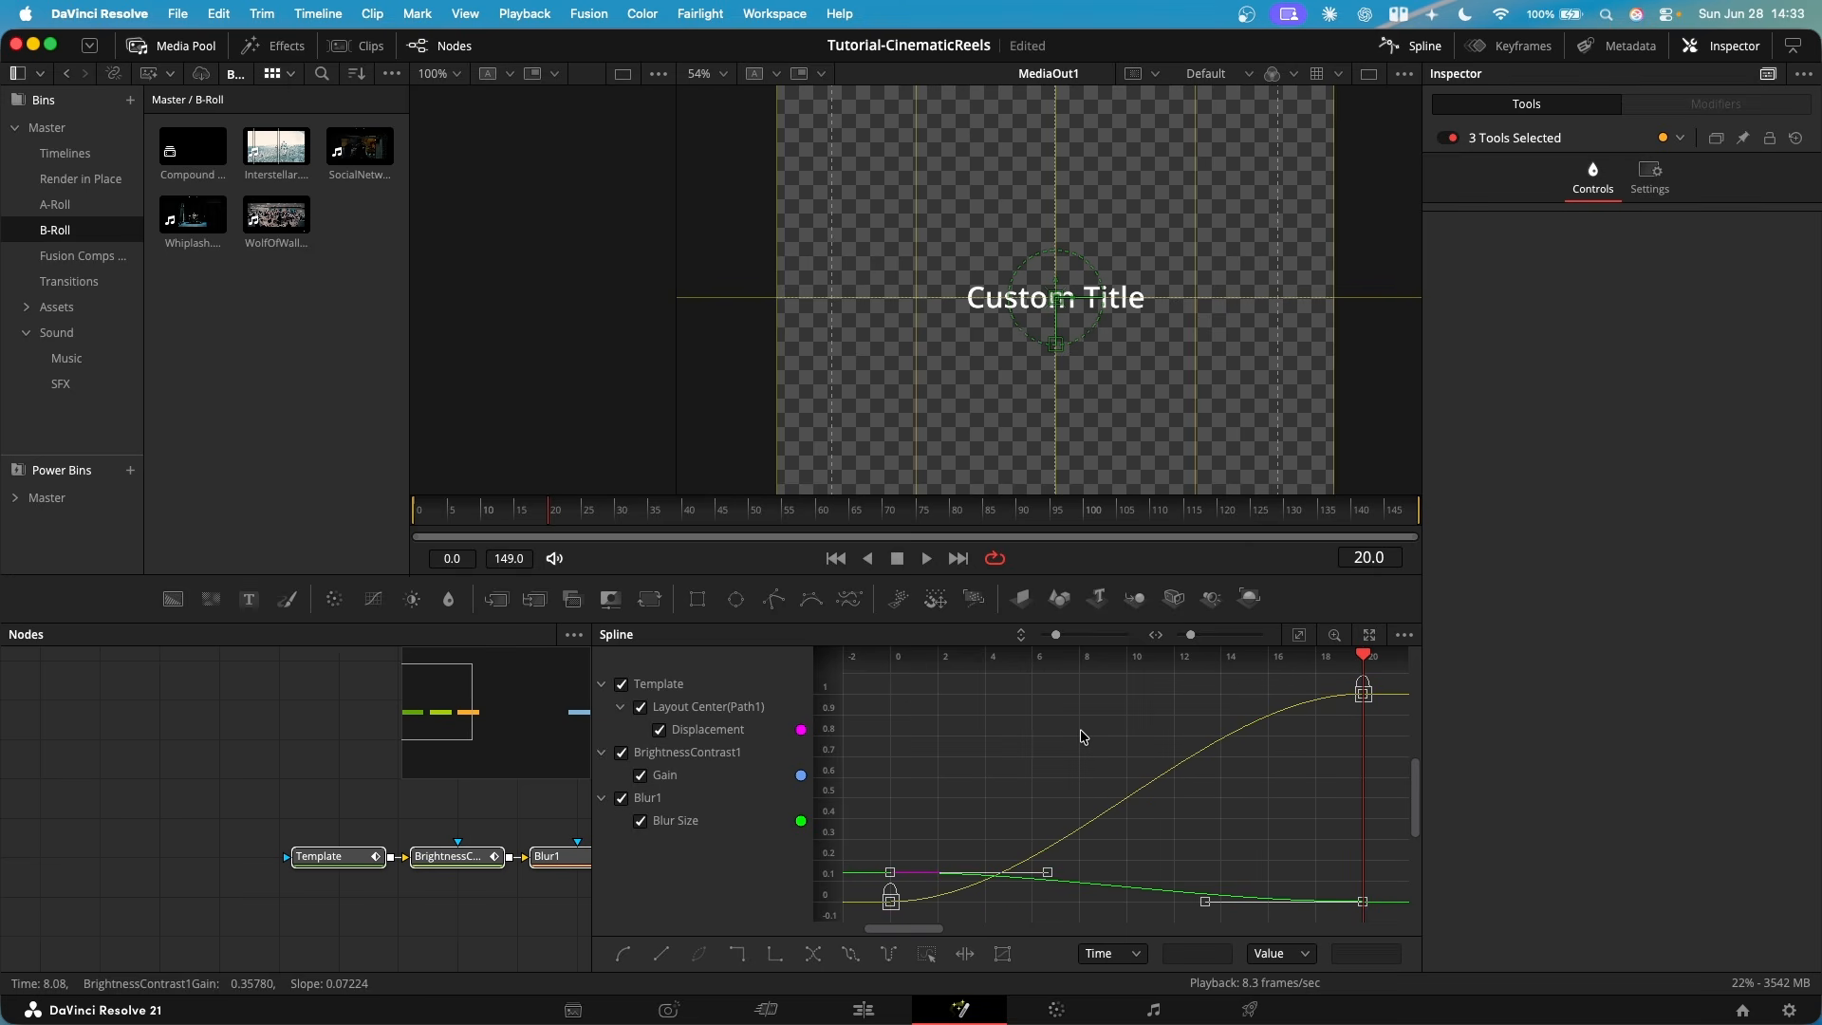
right_click(1073, 757)
mouse_move(1115, 453)
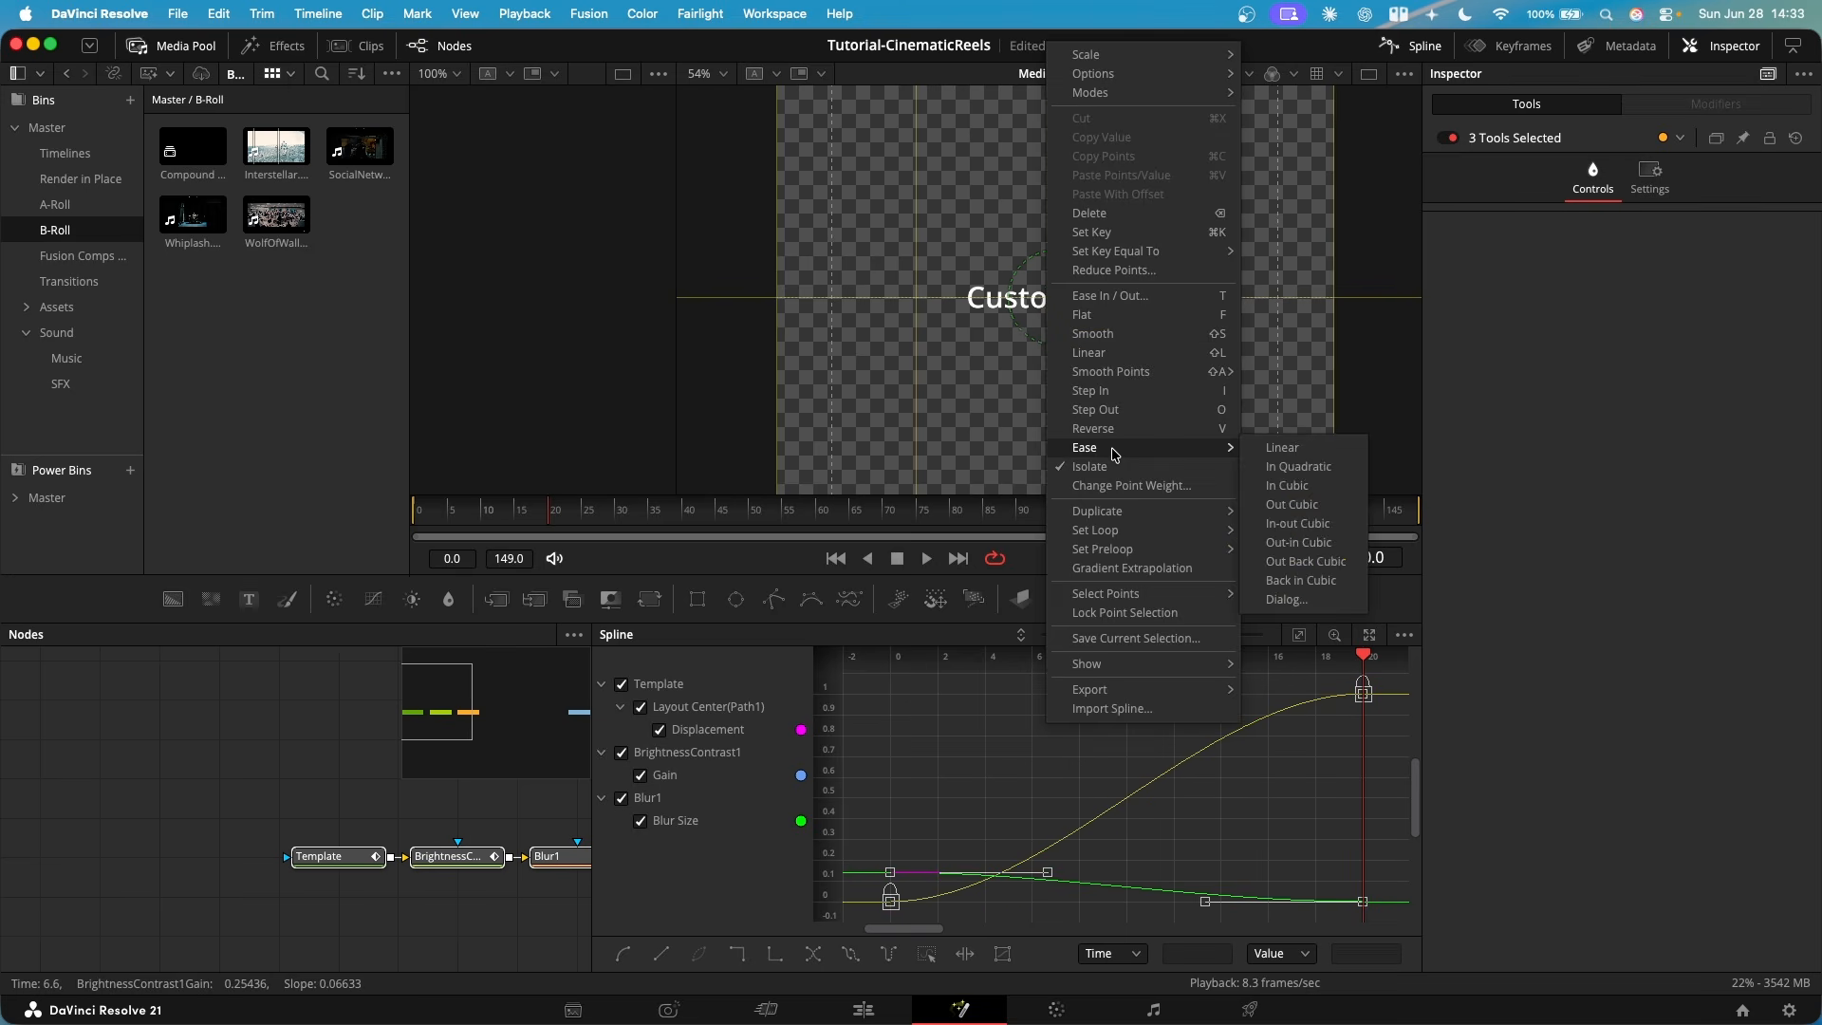
left_click(1298, 522)
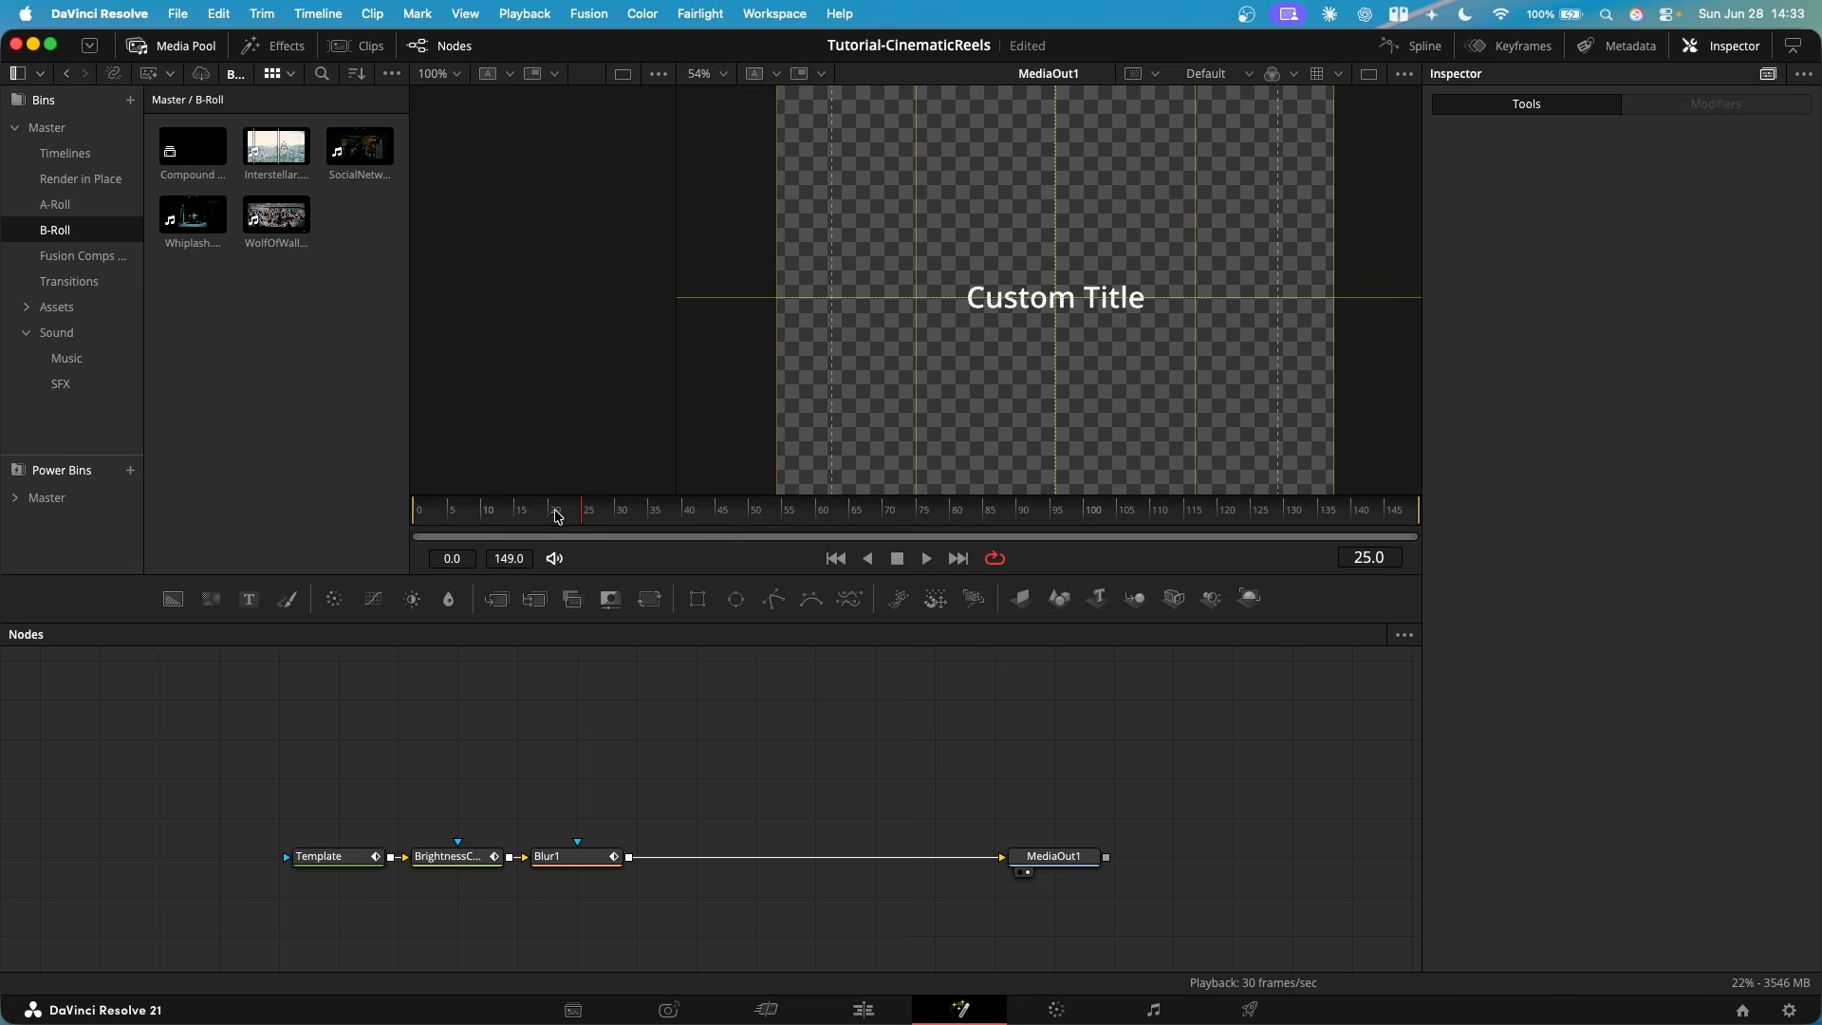
- Preview the title animation and reshape Template's Displacement spline, with the first handle vertical at frame 0 and the second reaching back to about frame 6
left_click_drag(558, 518, 424, 521)
key("space")
left_click(355, 858)
key("F8")
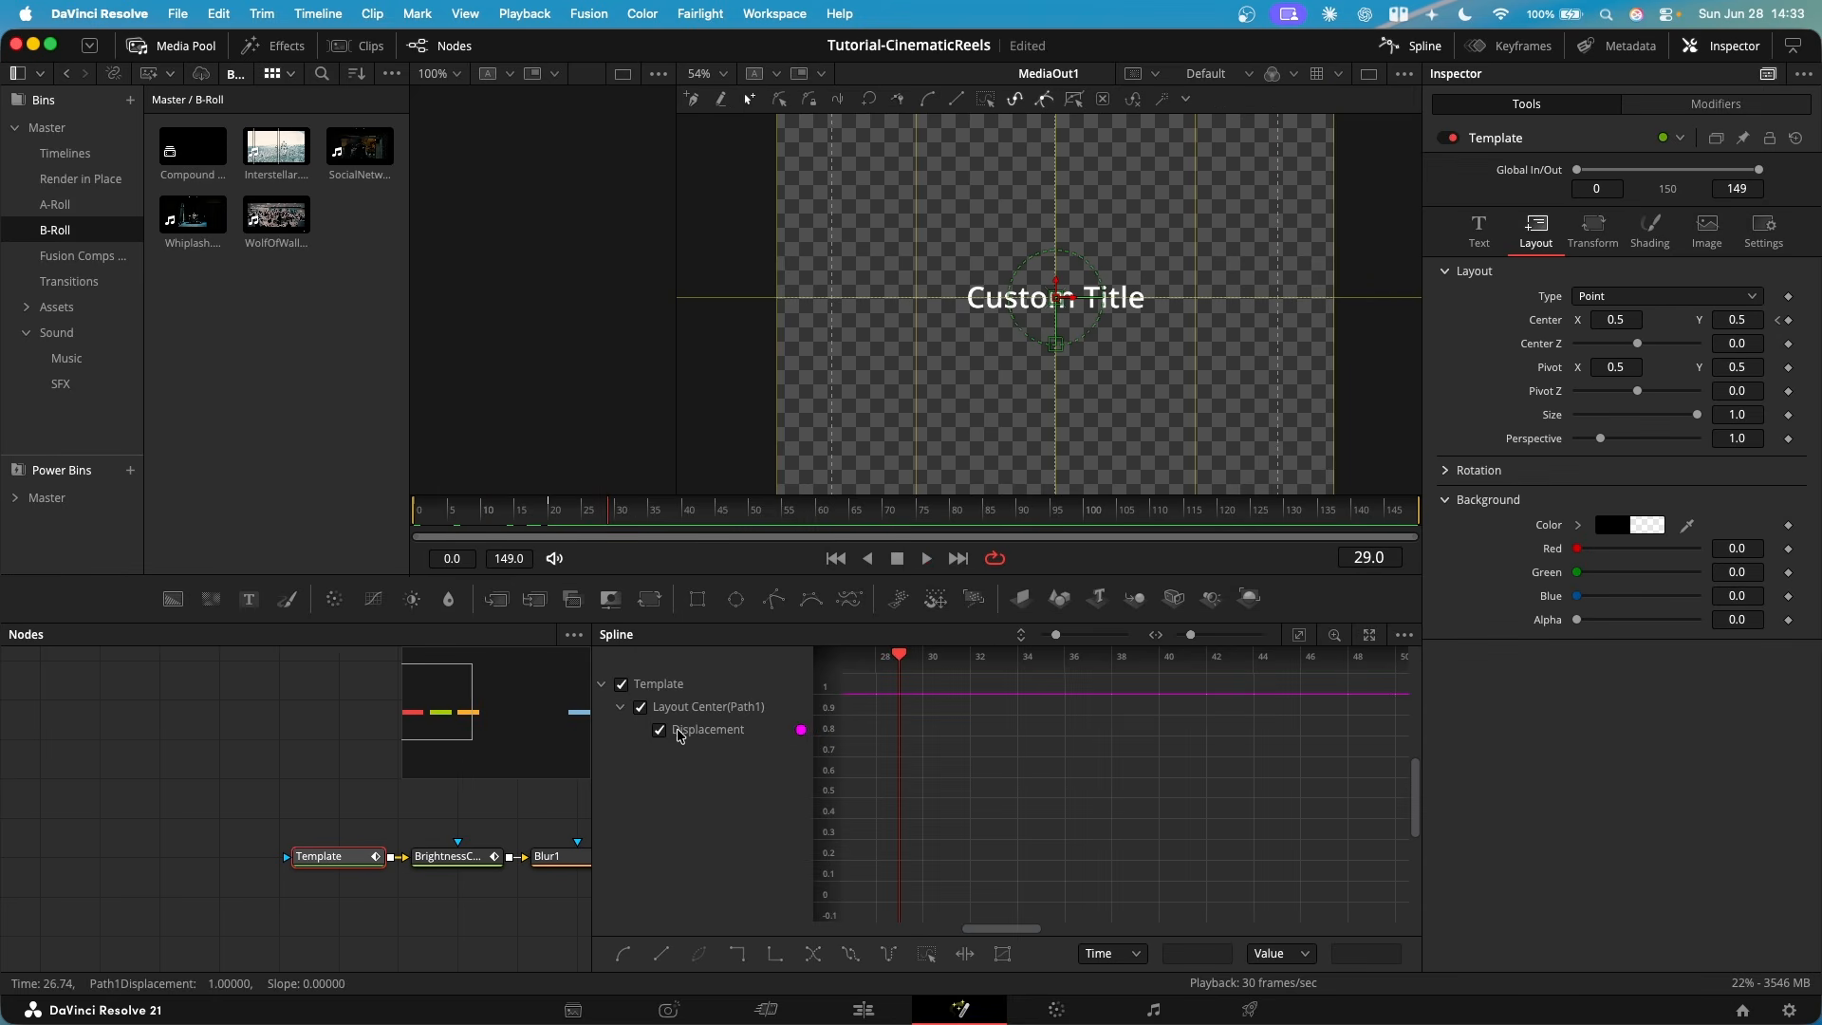
scroll(1064, 787, "left", 10)
key("super+a")
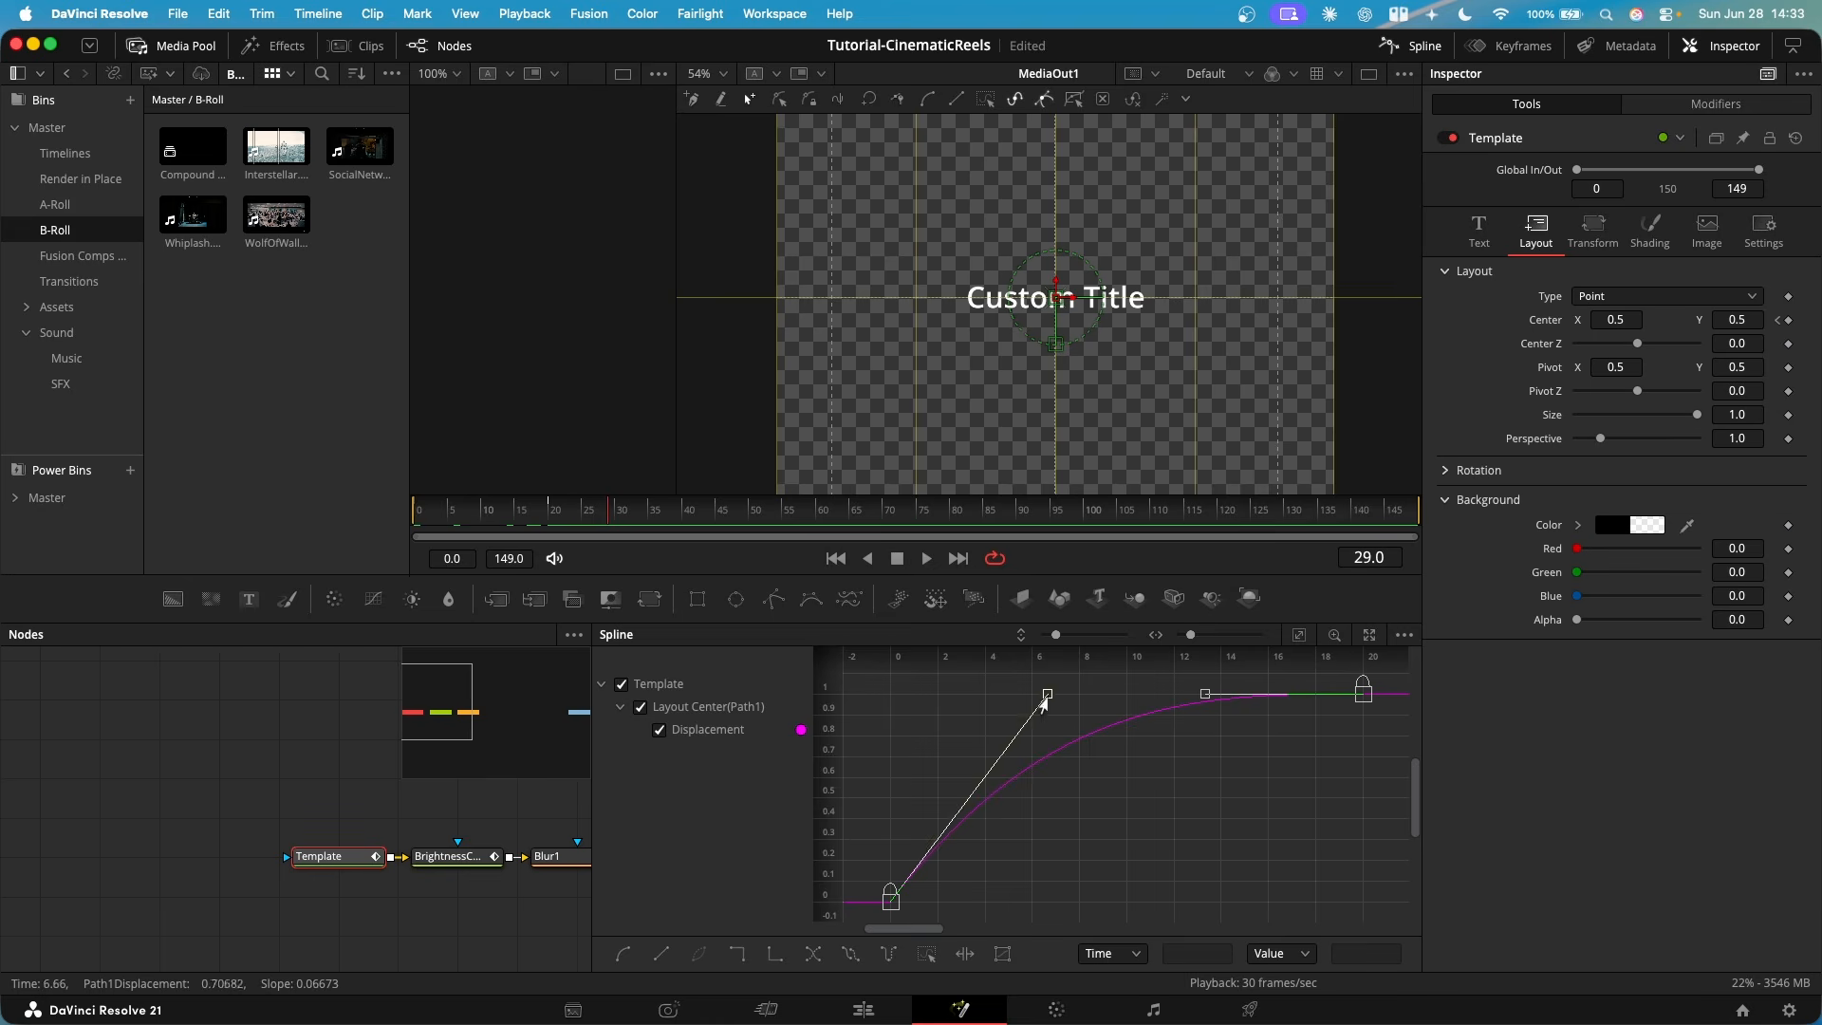
left_click_drag(1042, 698, 889, 698)
left_click_drag(1205, 694, 1034, 694)
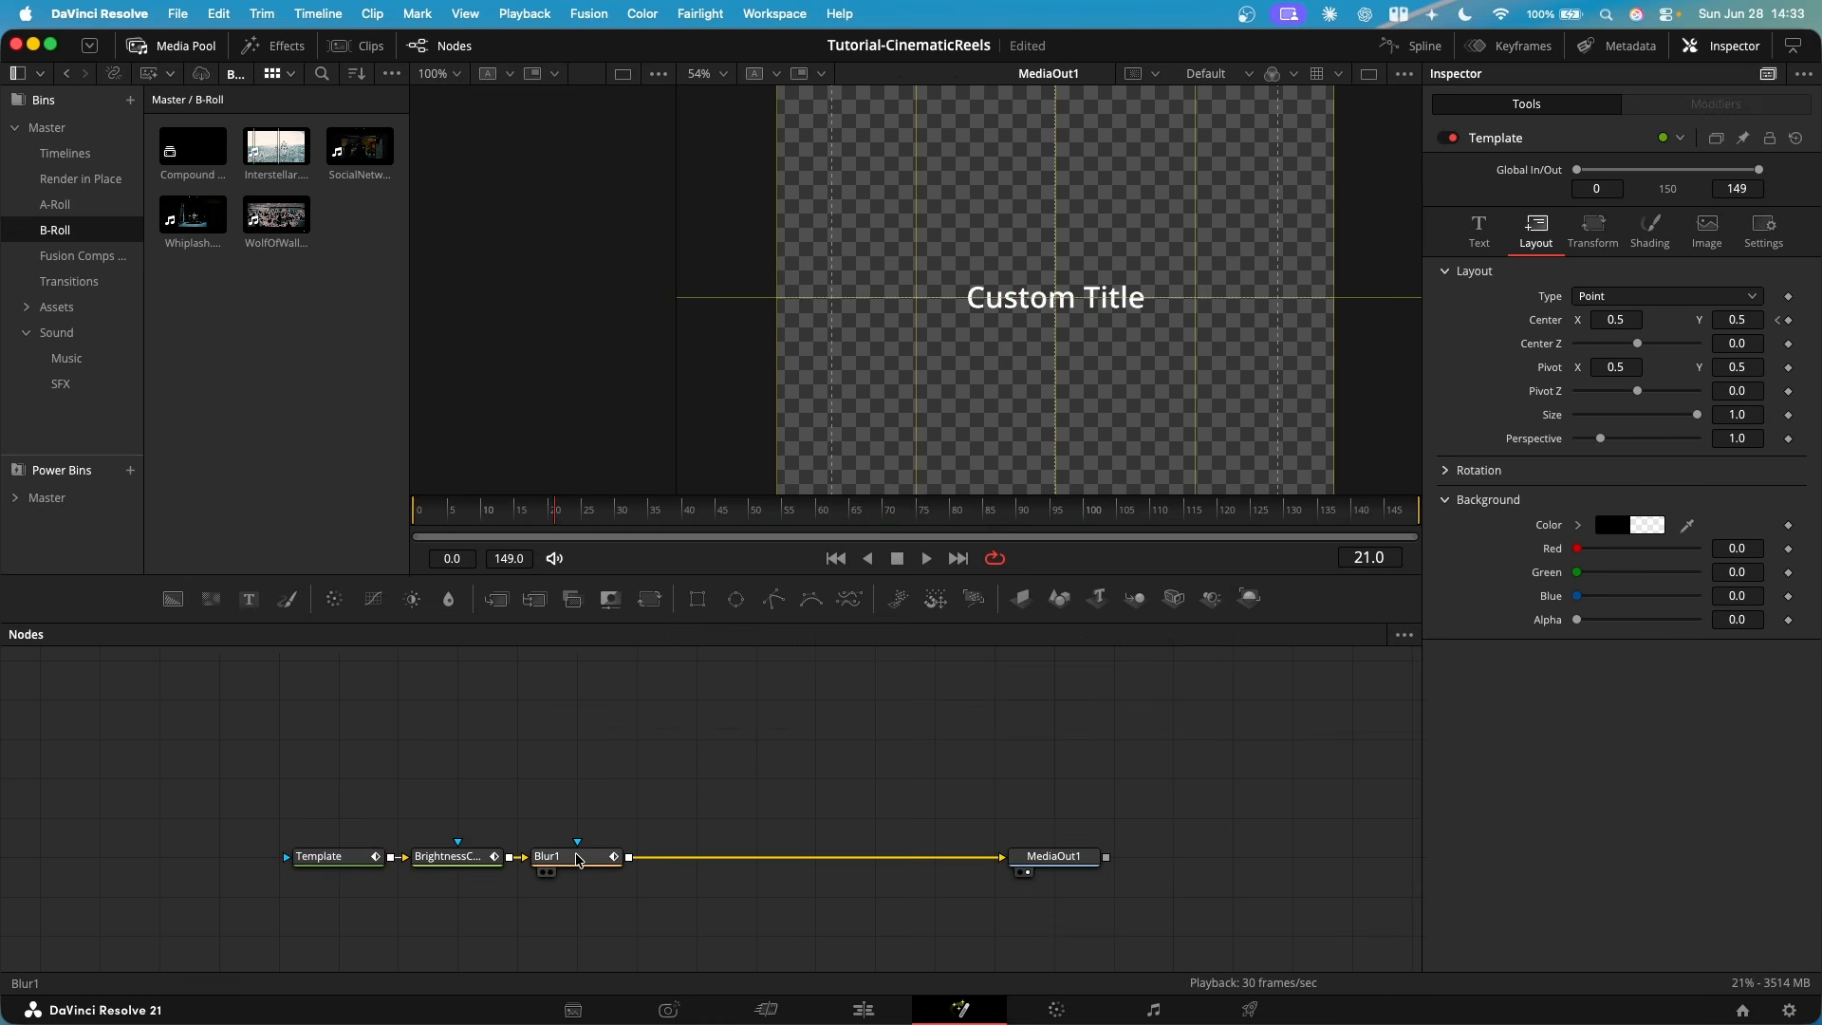
- Set Blur1's Blur Size to 8.7 at frame 0 and preview the title animation
left_click(578, 858)
key("Home")
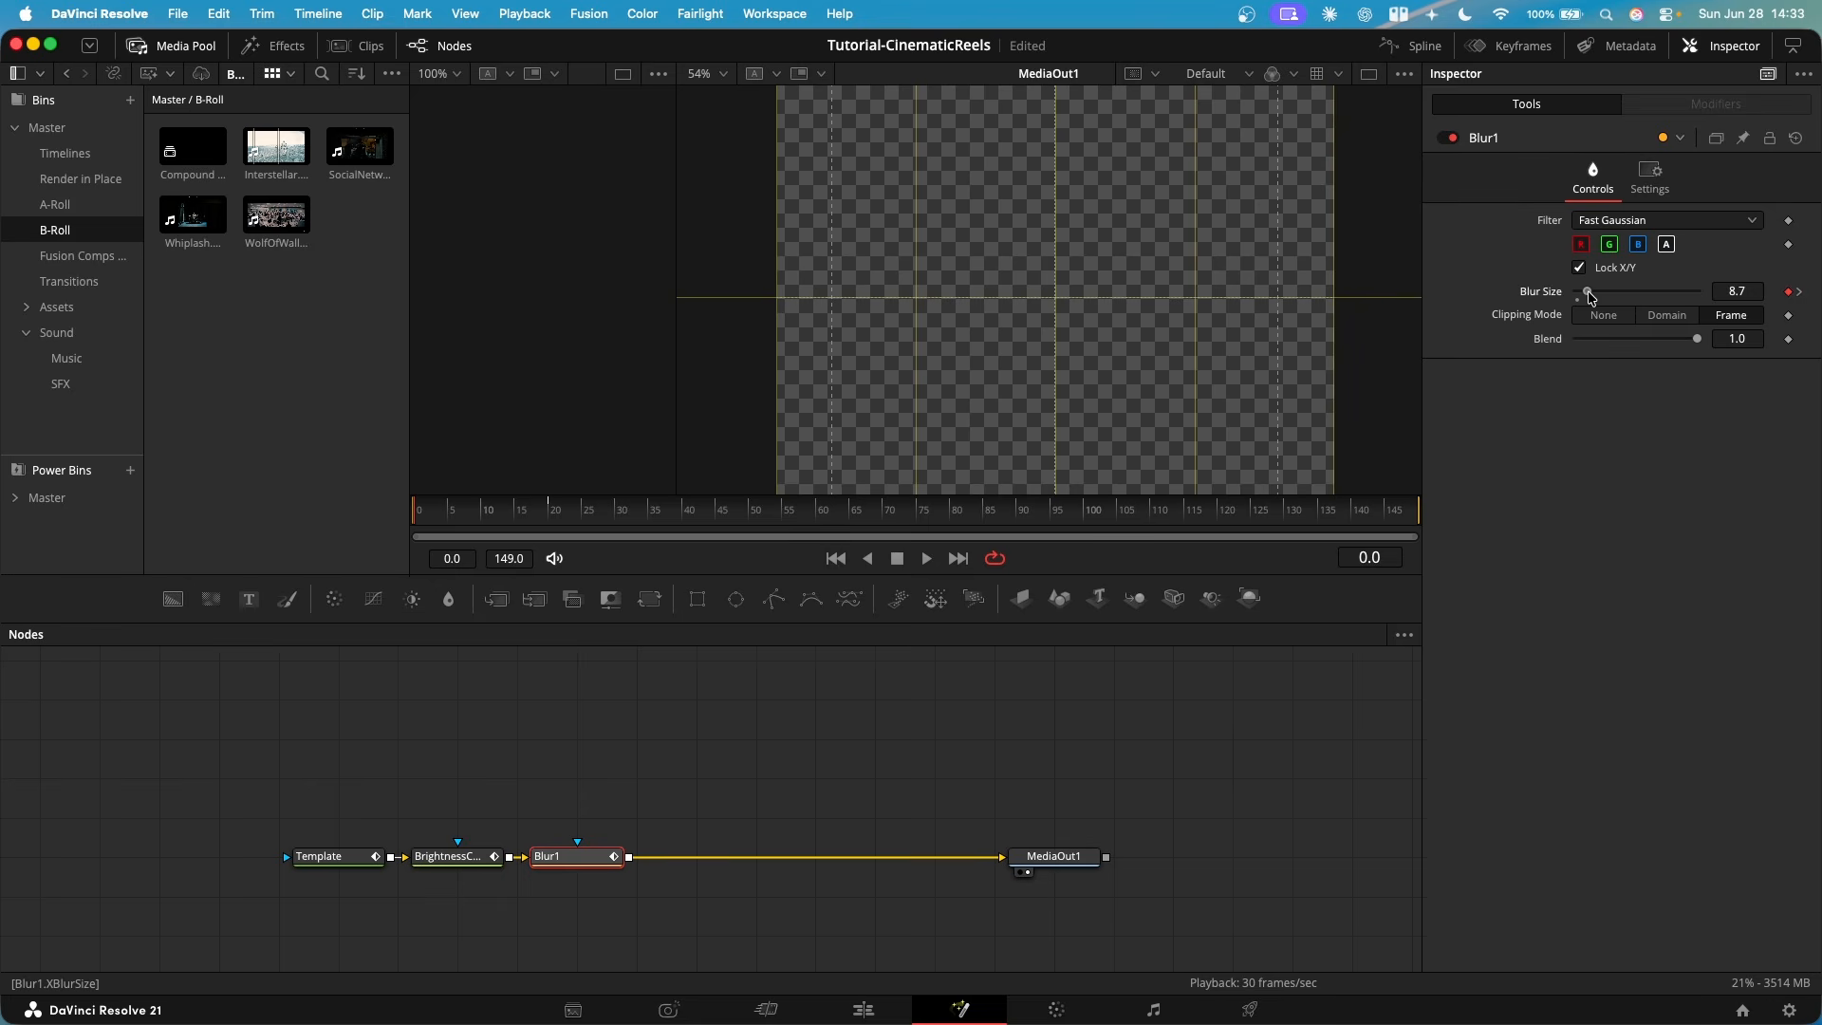
left_click(603, 770)
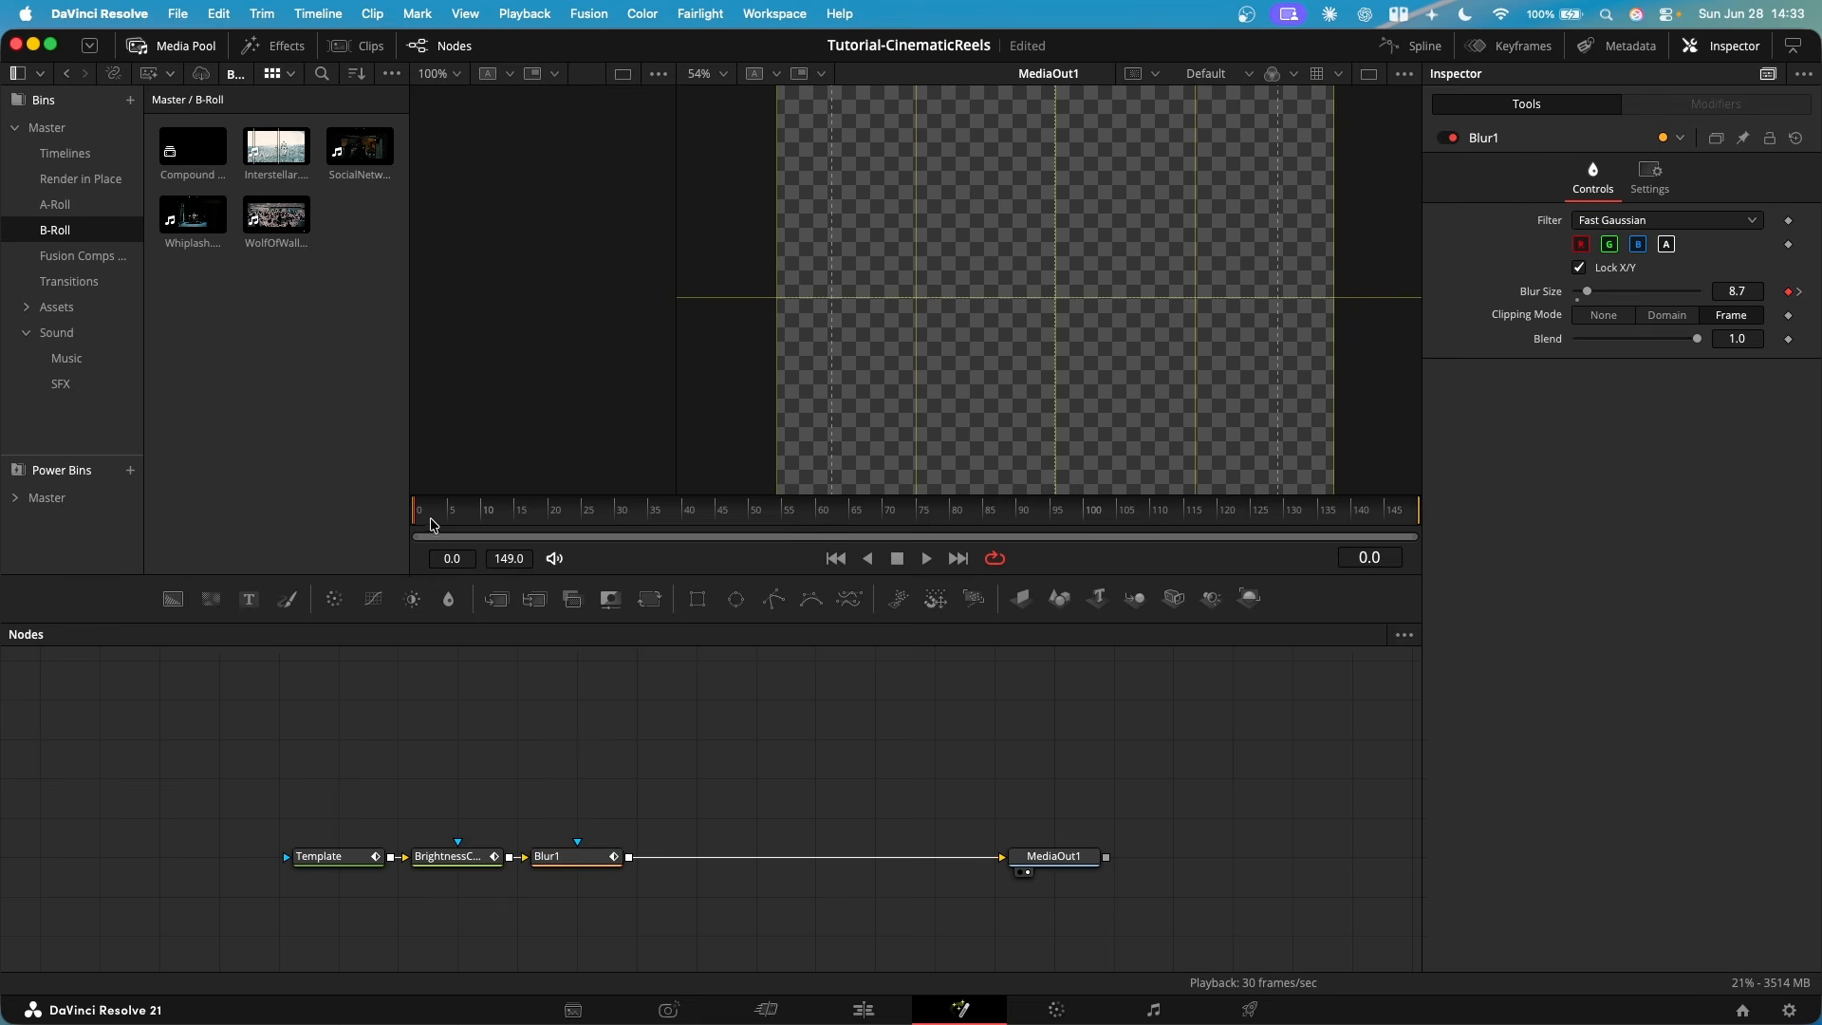
key("space")
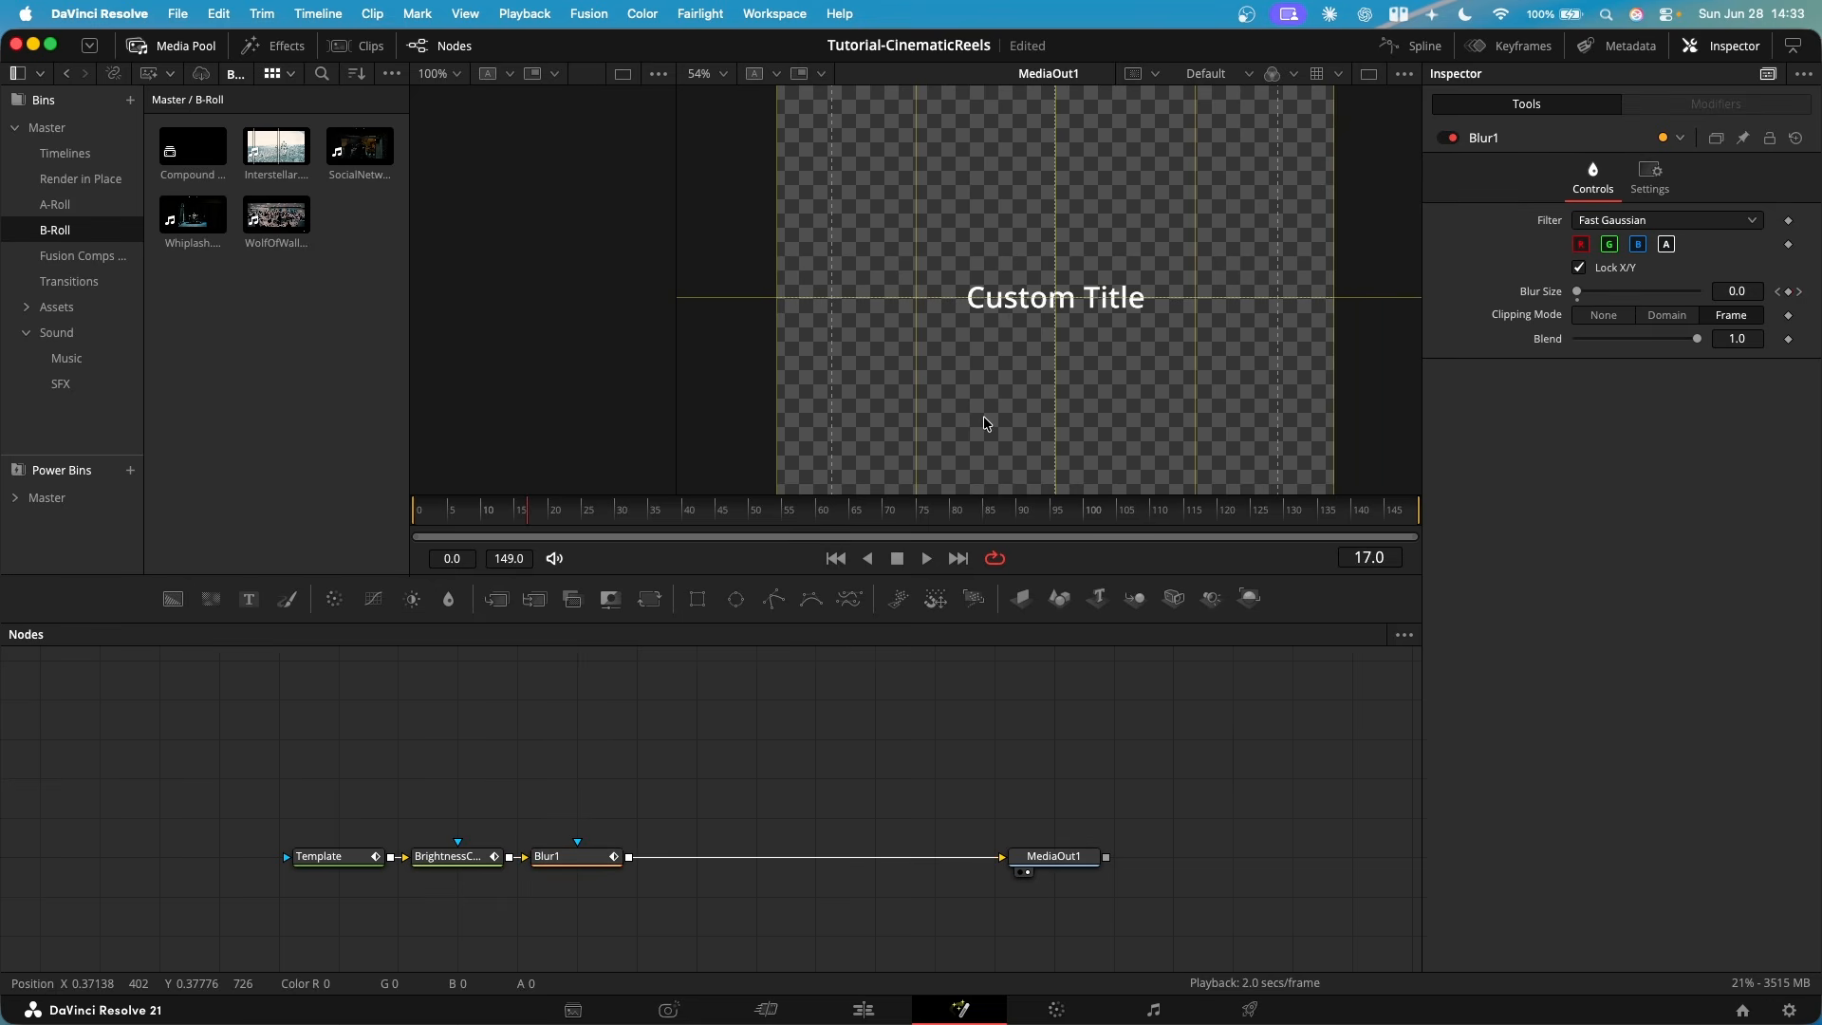
- Return to the edit timeline and delete the test Text+ clip on V3 past the end of the reel
key("shift+4")
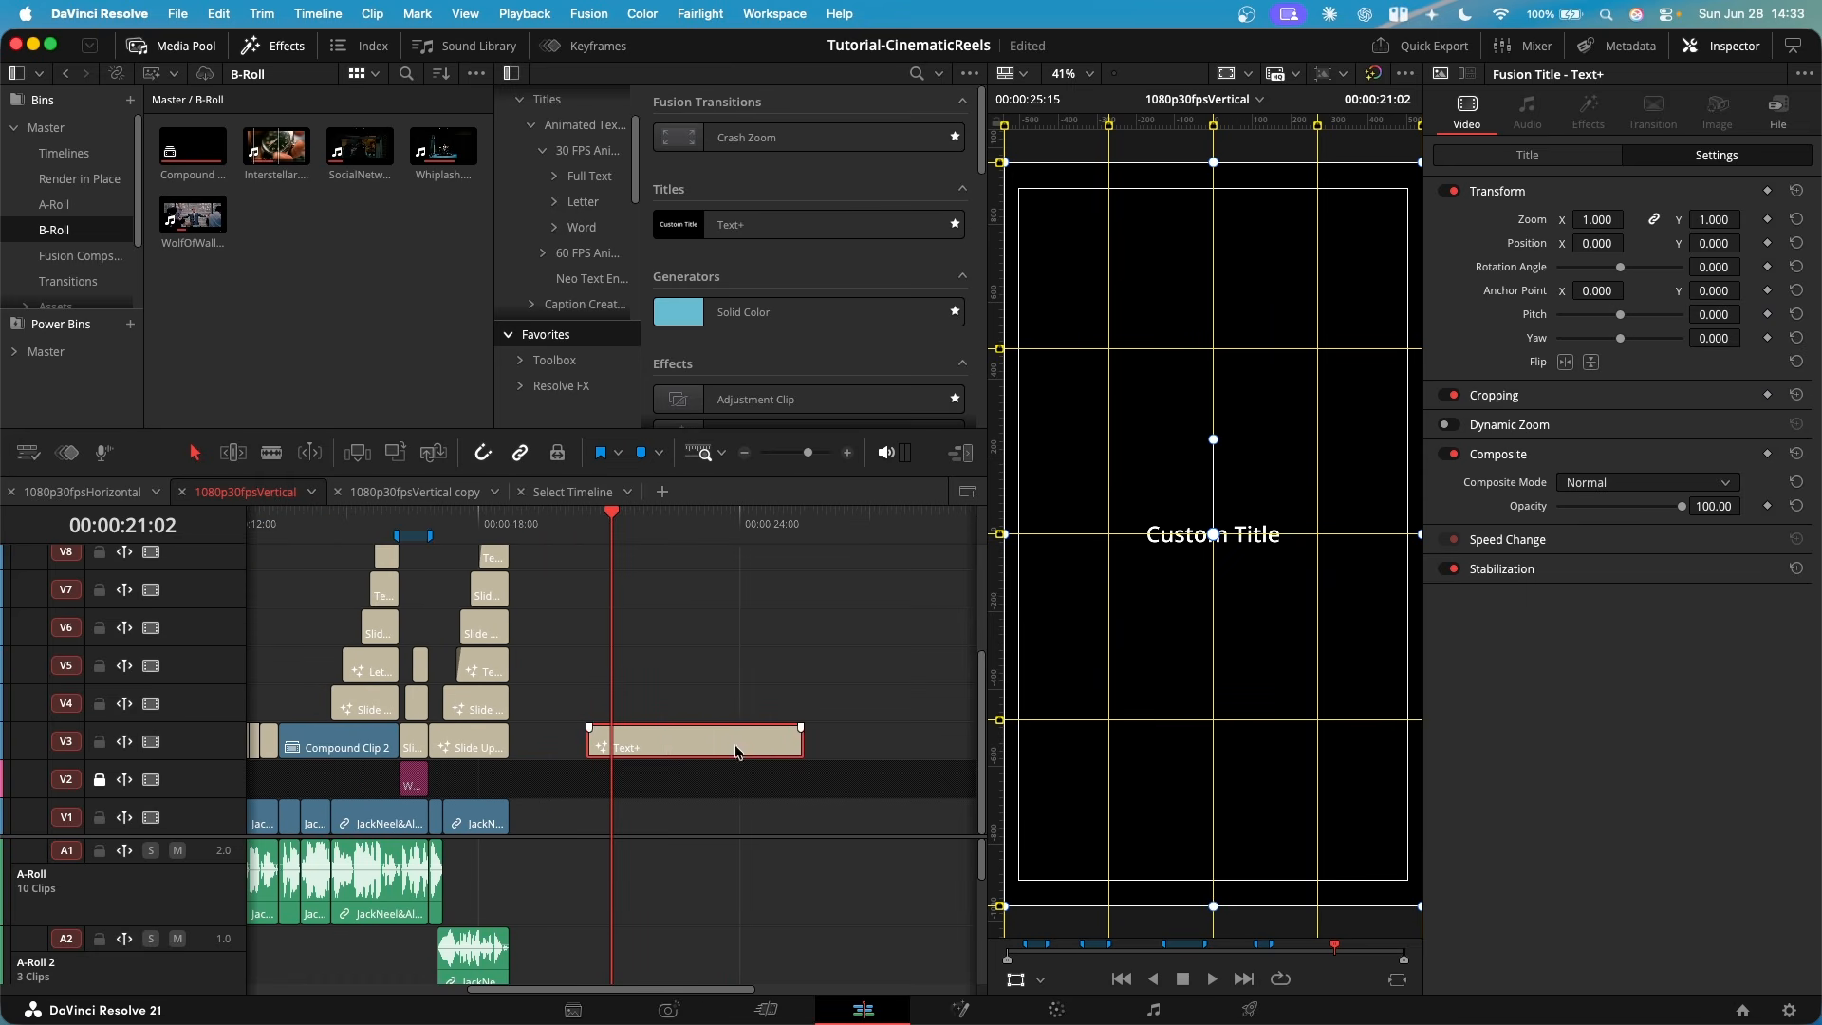
left_click(723, 850)
scroll(726, 731, "left", 5)
- Review the animated title layouts at several moments between about 4 and 18 seconds of the vertical timeline
left_click(786, 523)
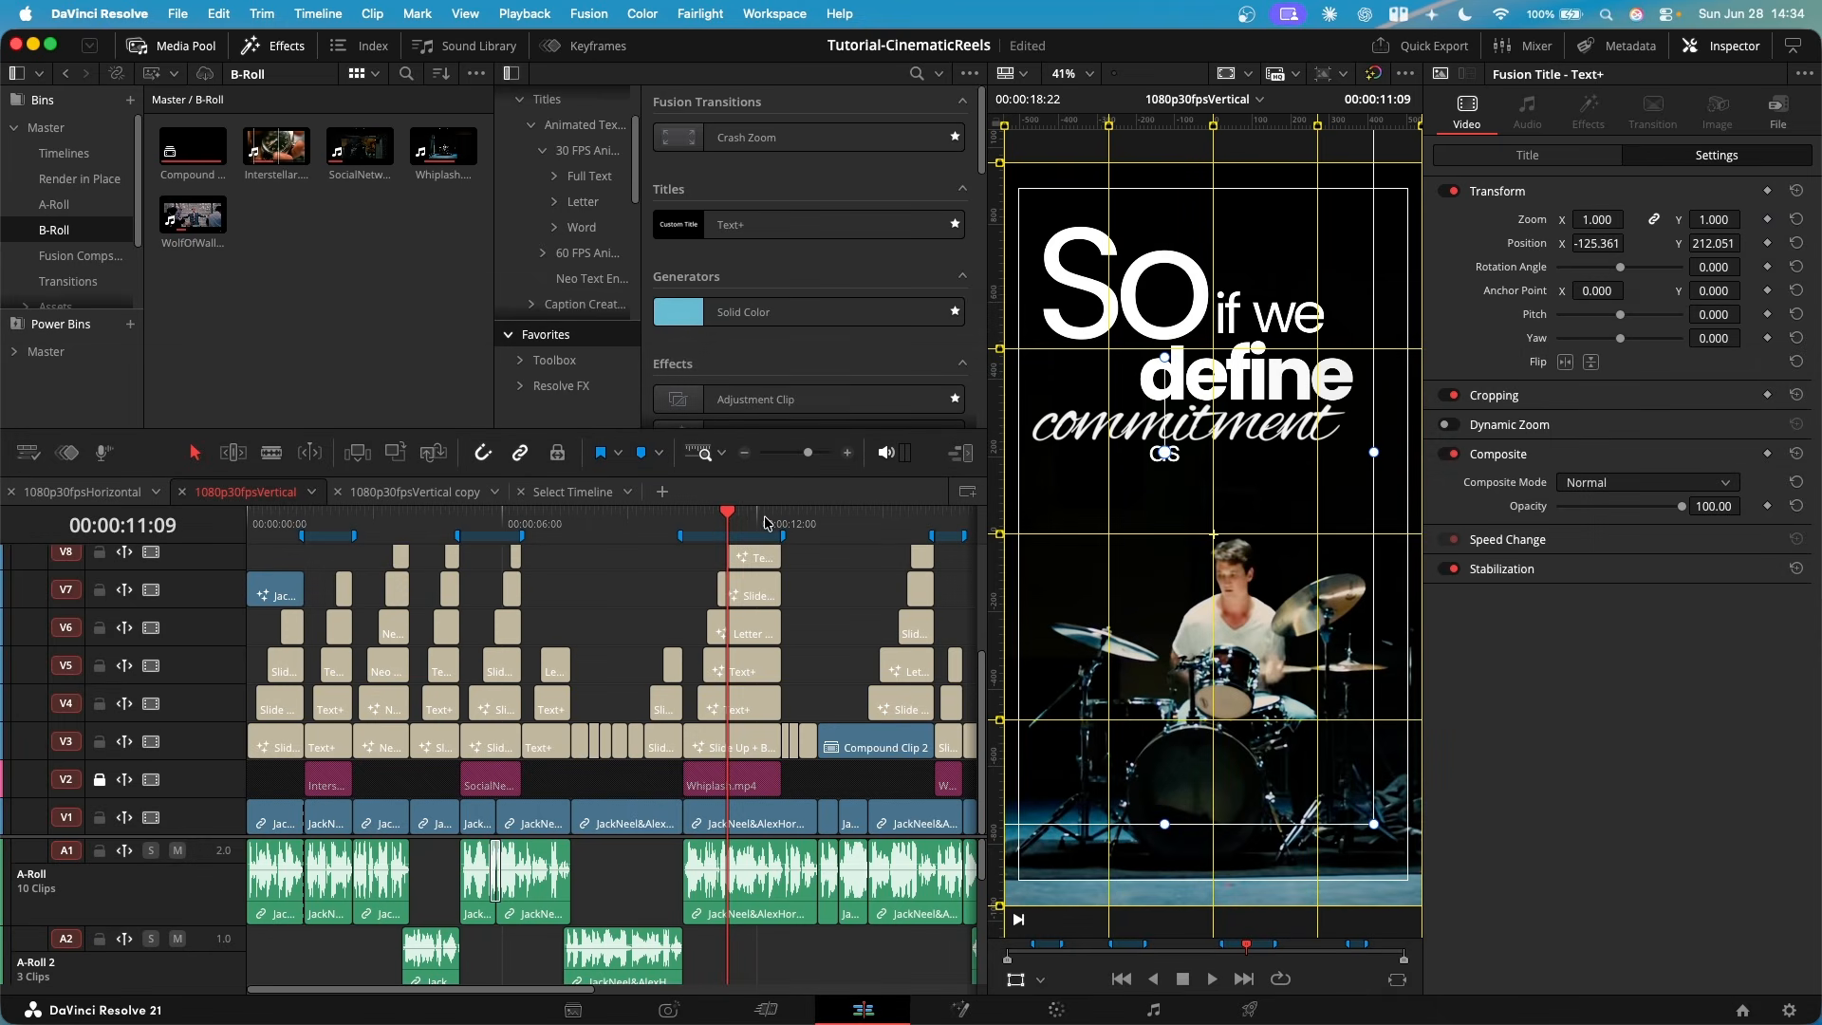
left_click(765, 521)
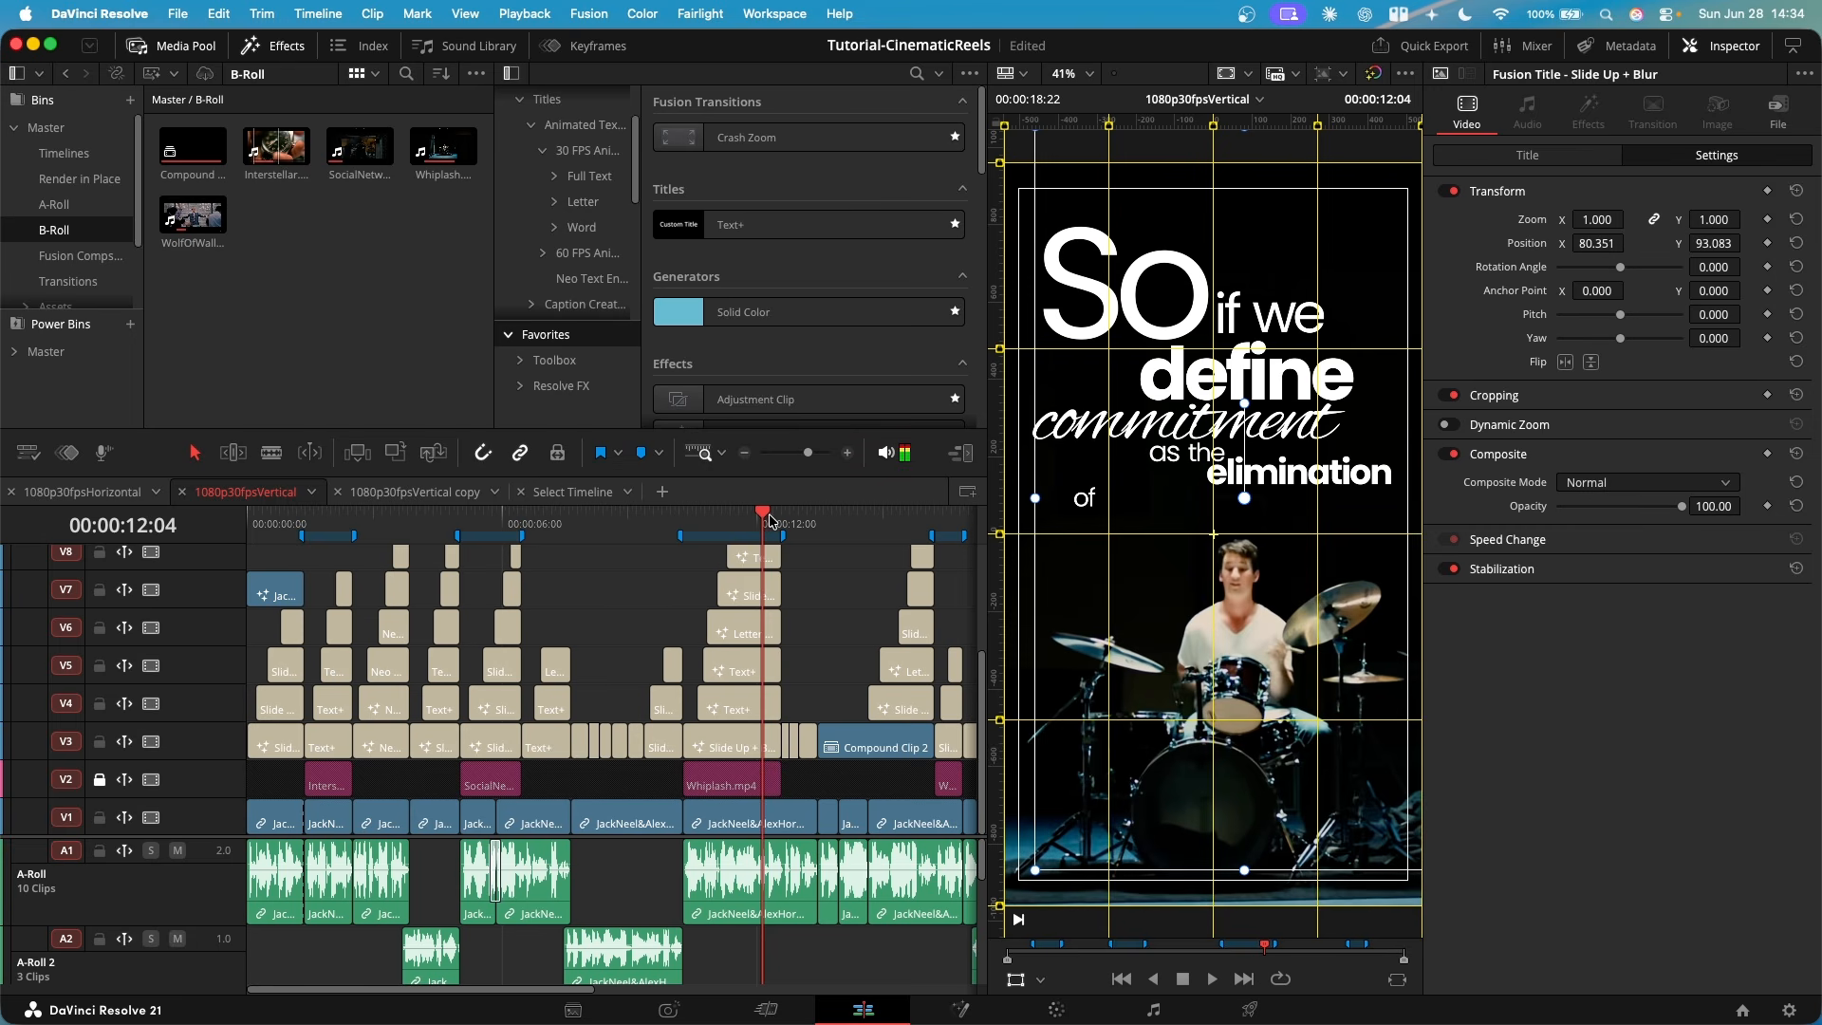
left_click(774, 521)
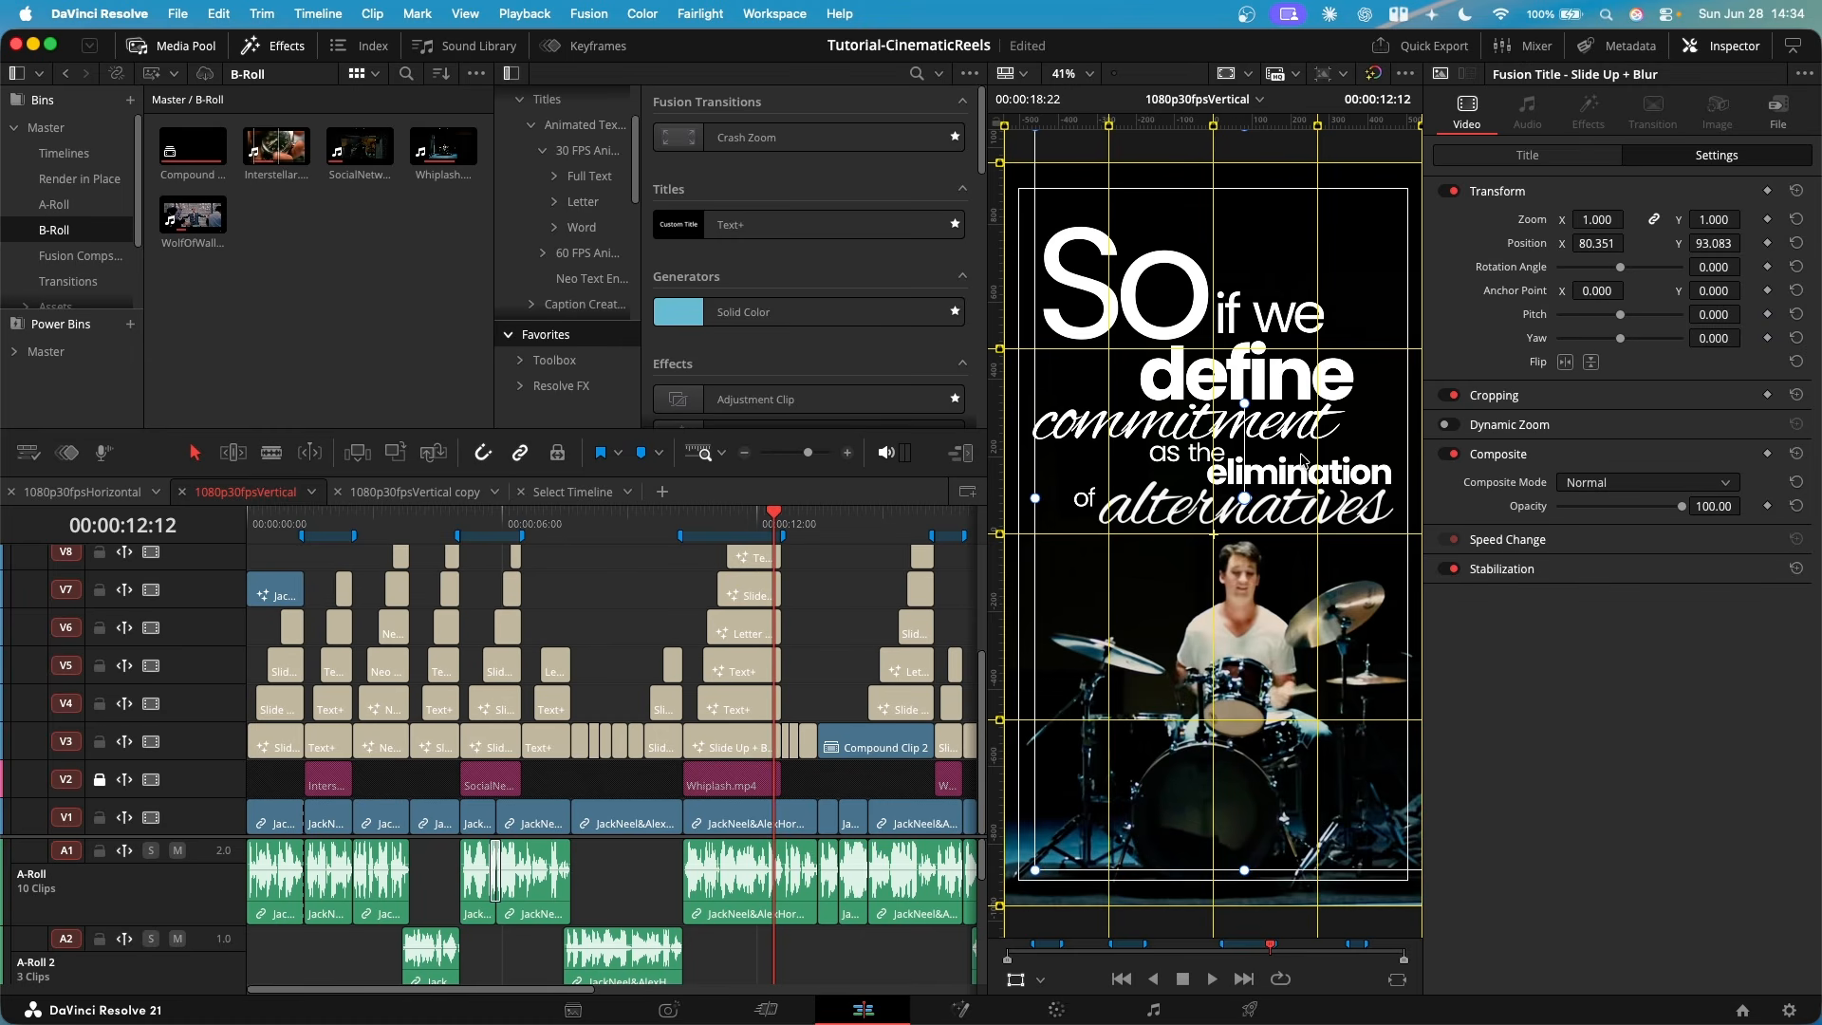
left_click(923, 524)
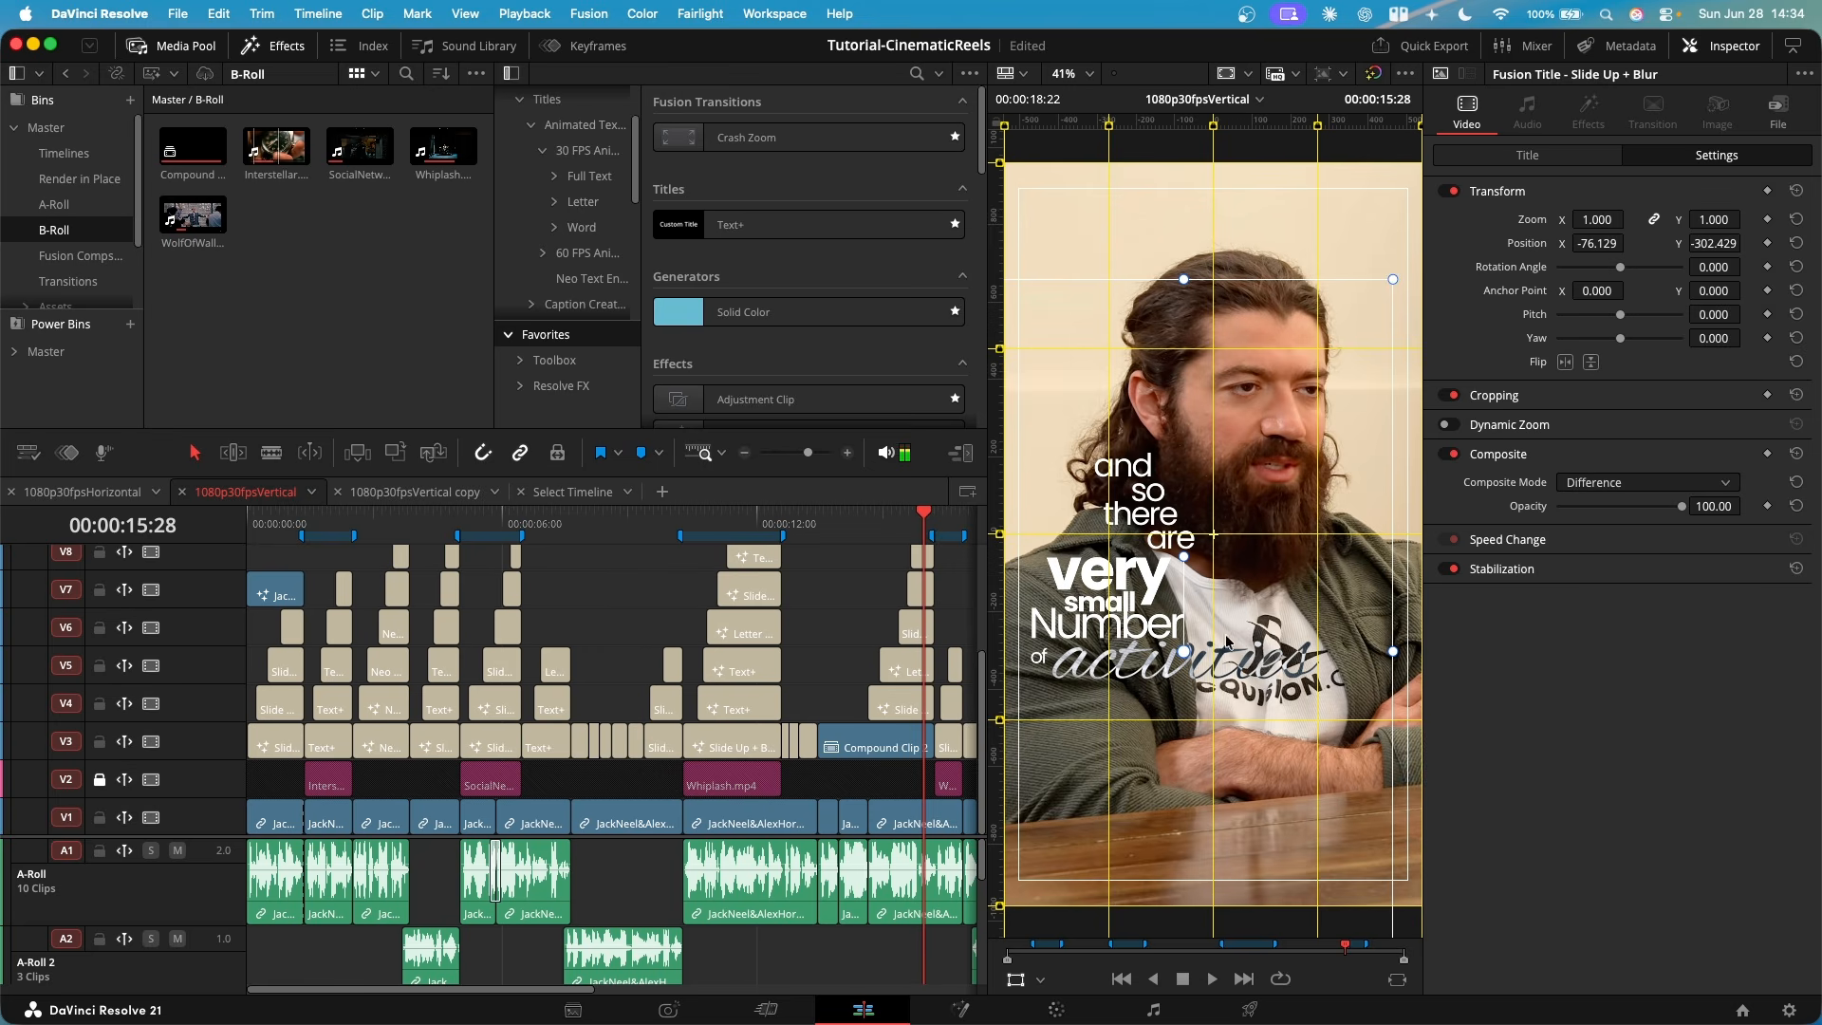
left_click(515, 522)
left_click(446, 524)
scroll(693, 634, "right", 1)
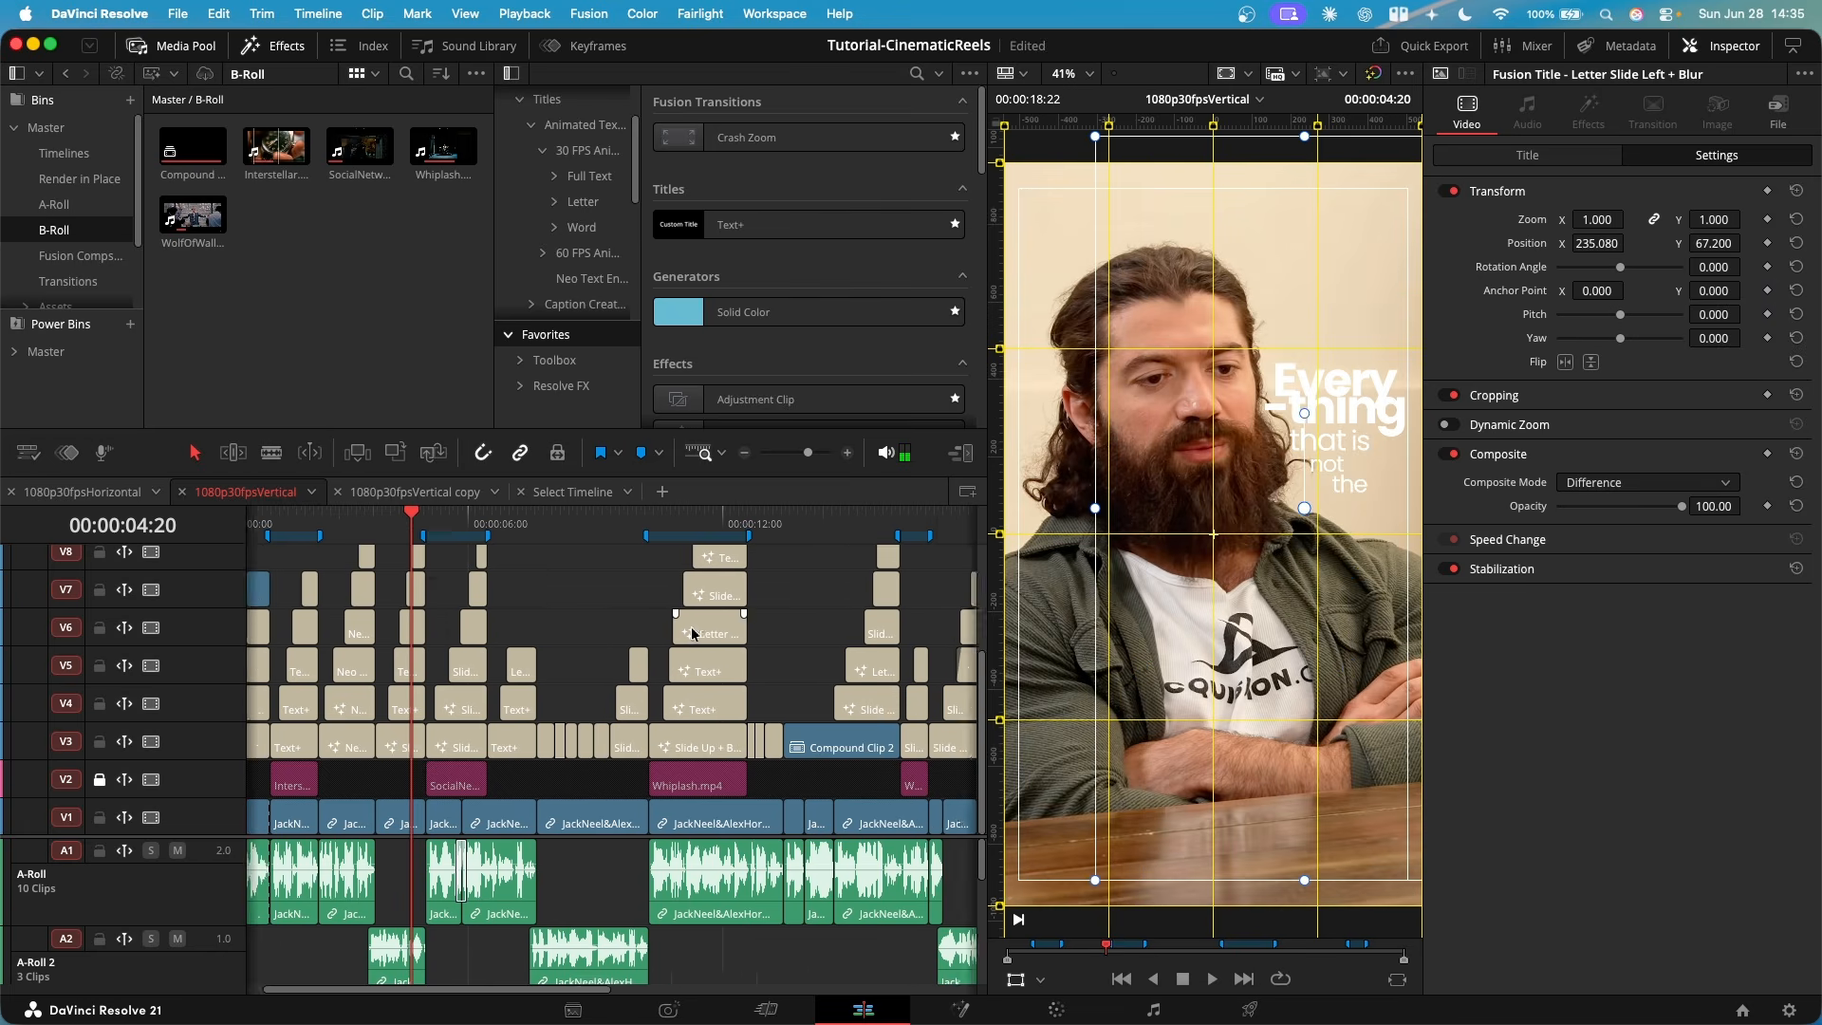
scroll(693, 634, "right", 5)
left_click(736, 525)
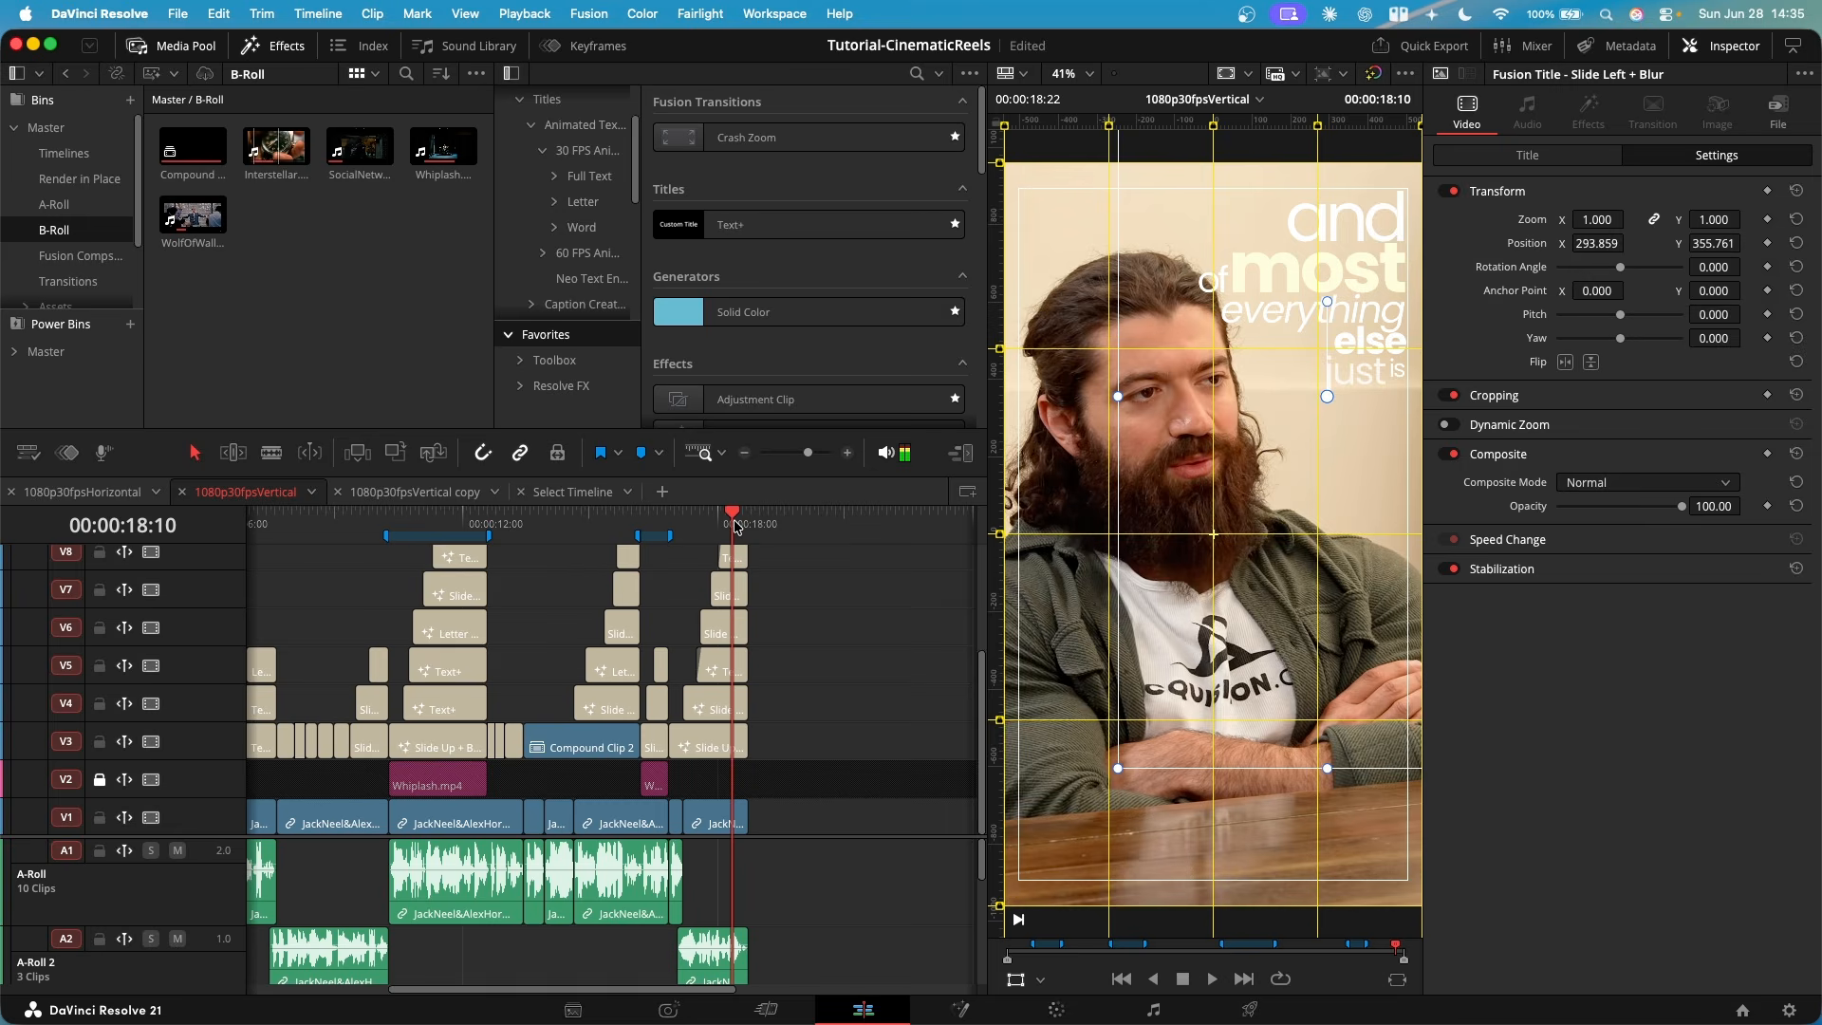
left_click(632, 521)
key("super+minus")
key("super+minus")
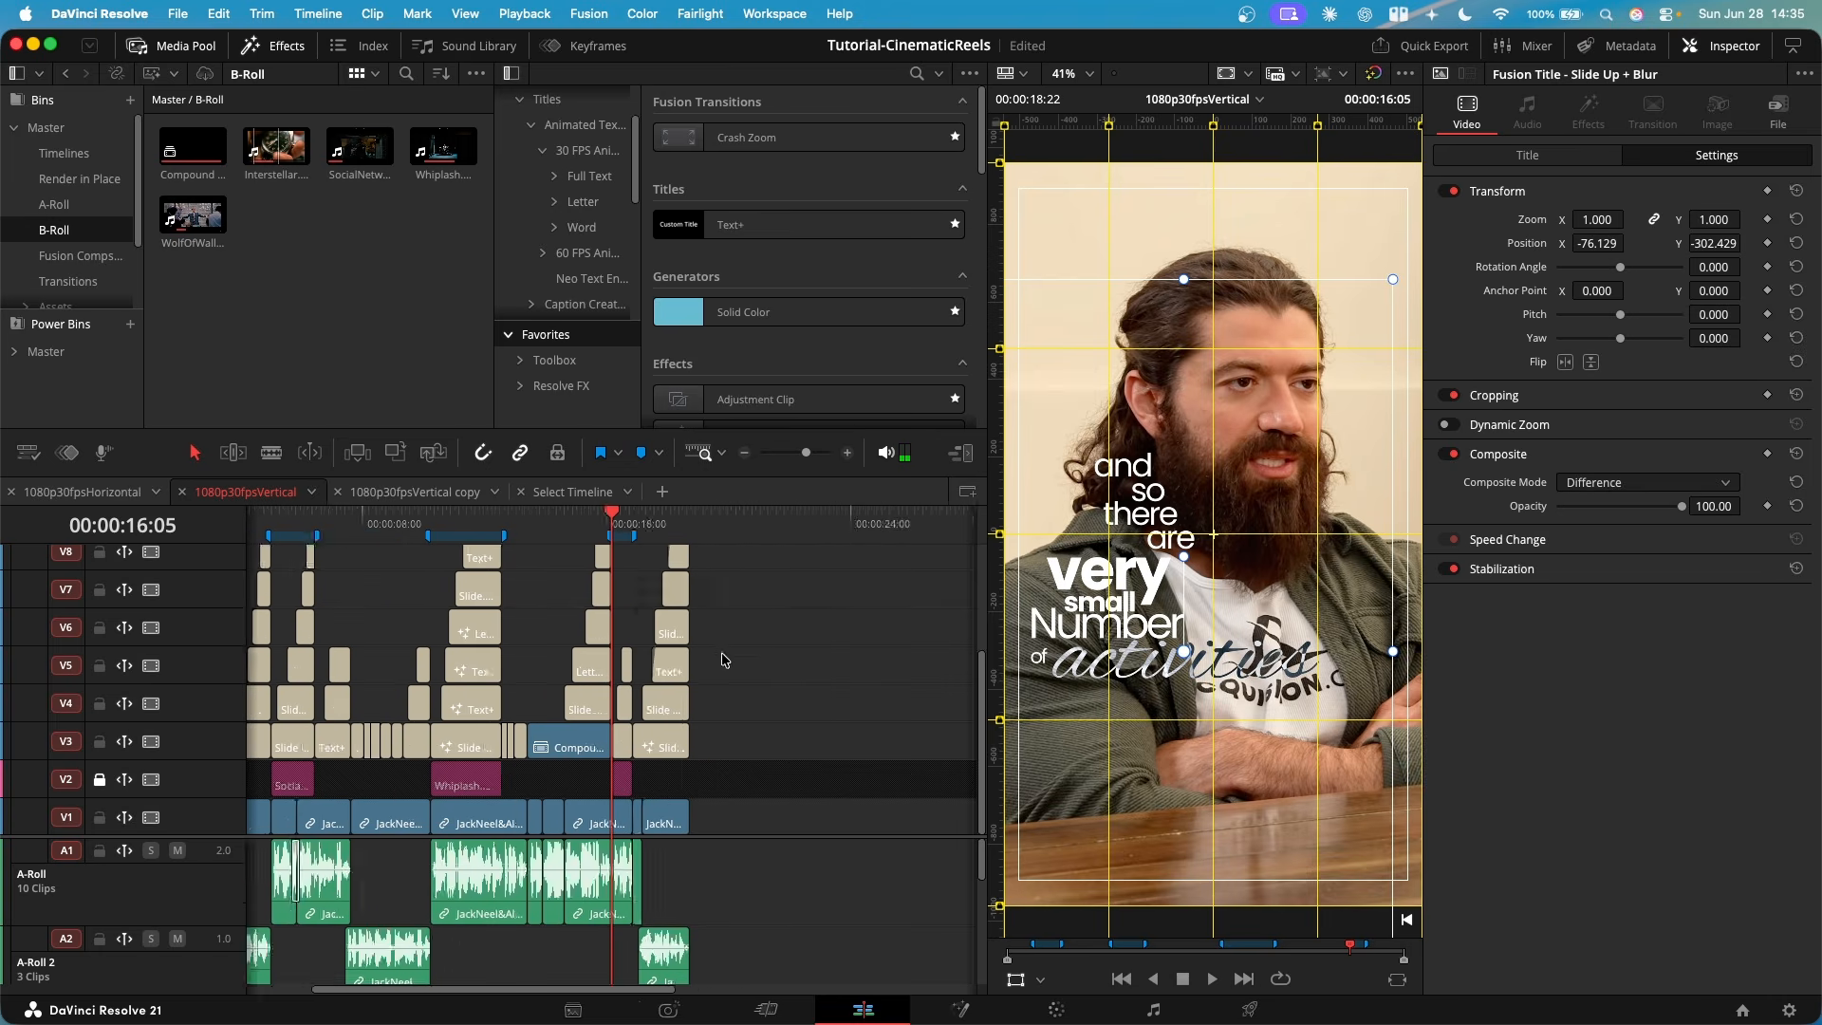
scroll(726, 661, "left", 1)
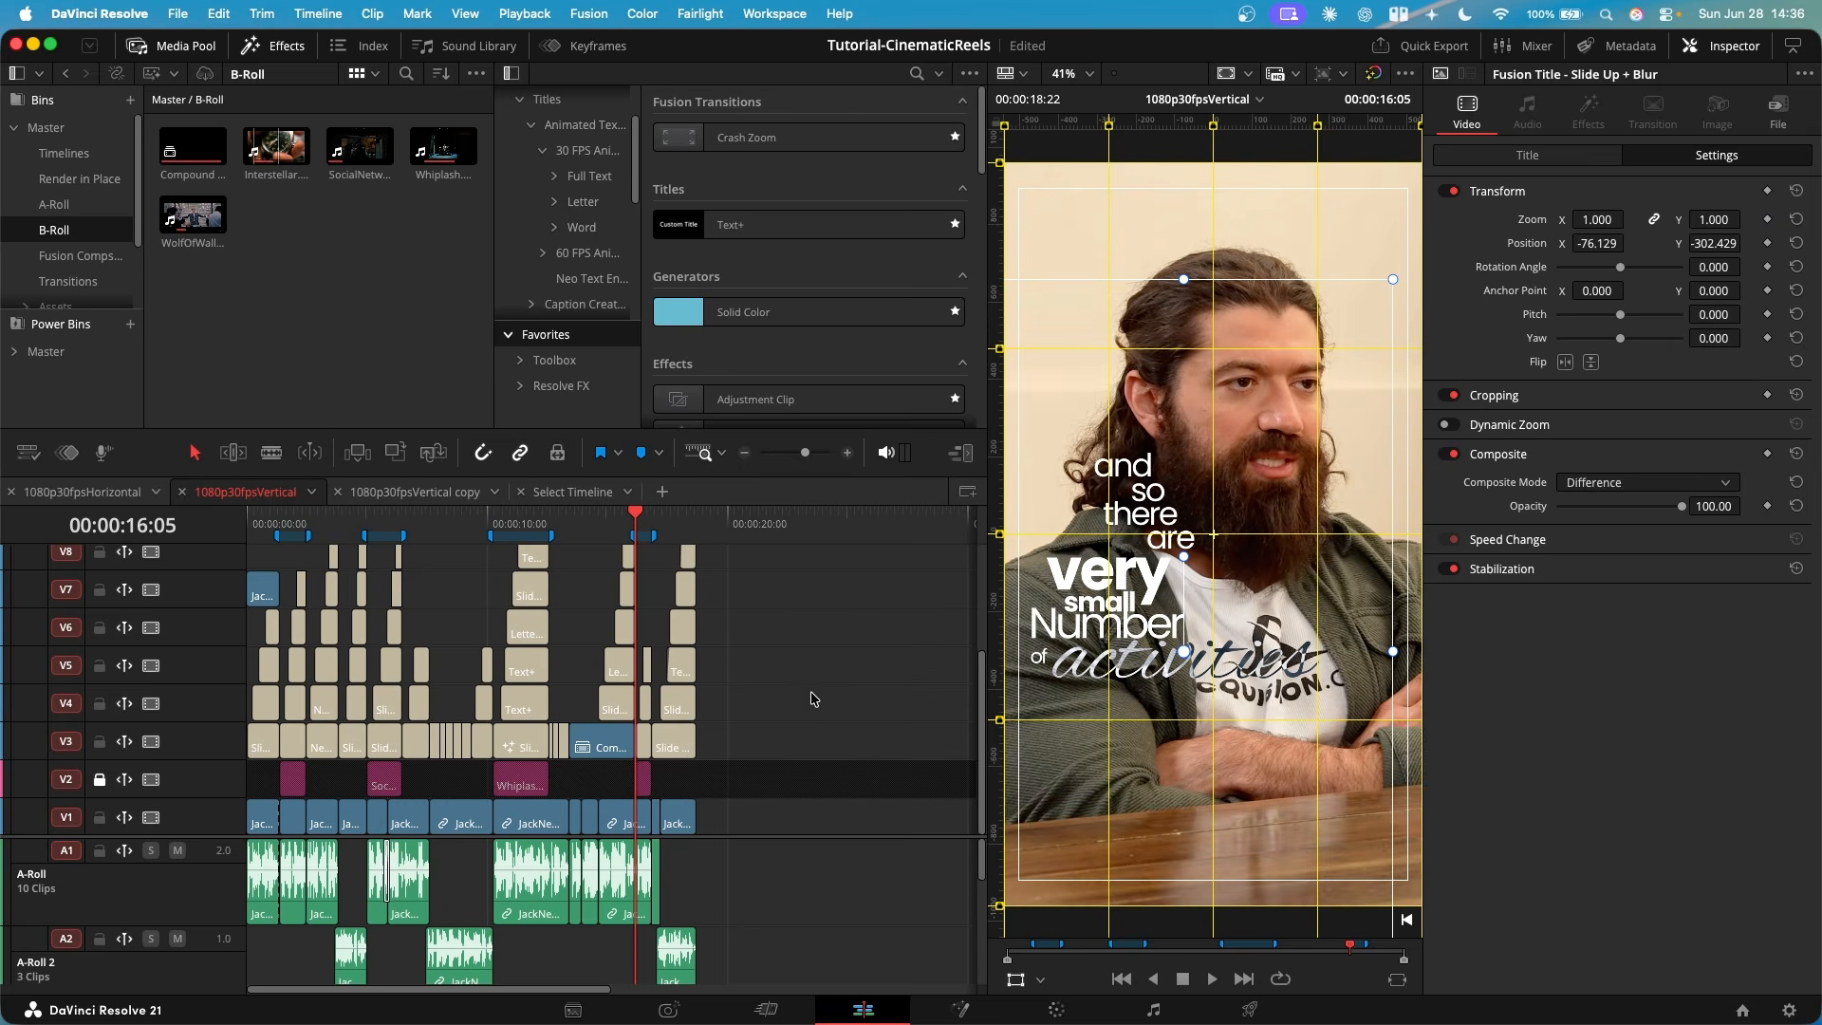
- Go to the start of the vertical timeline and browse the favorite effects to the Motion Essential Pack
left_click(254, 528)
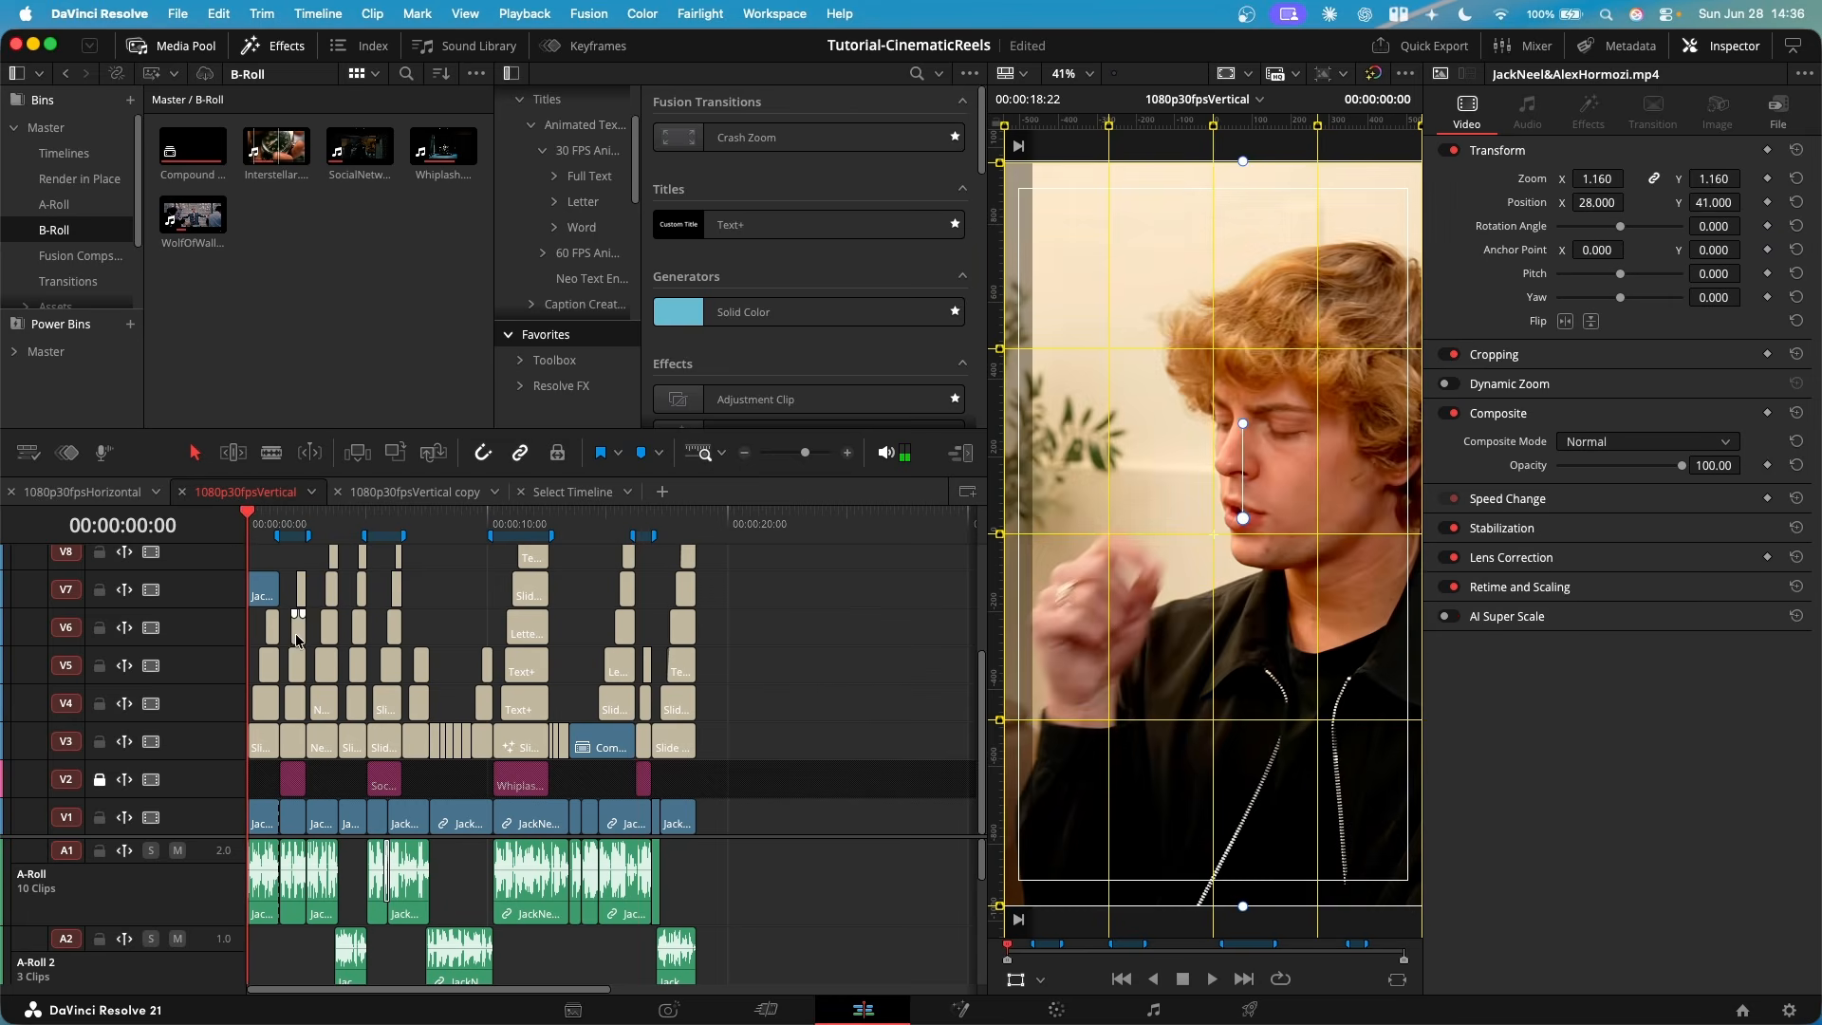
scroll(284, 617, "up", 5)
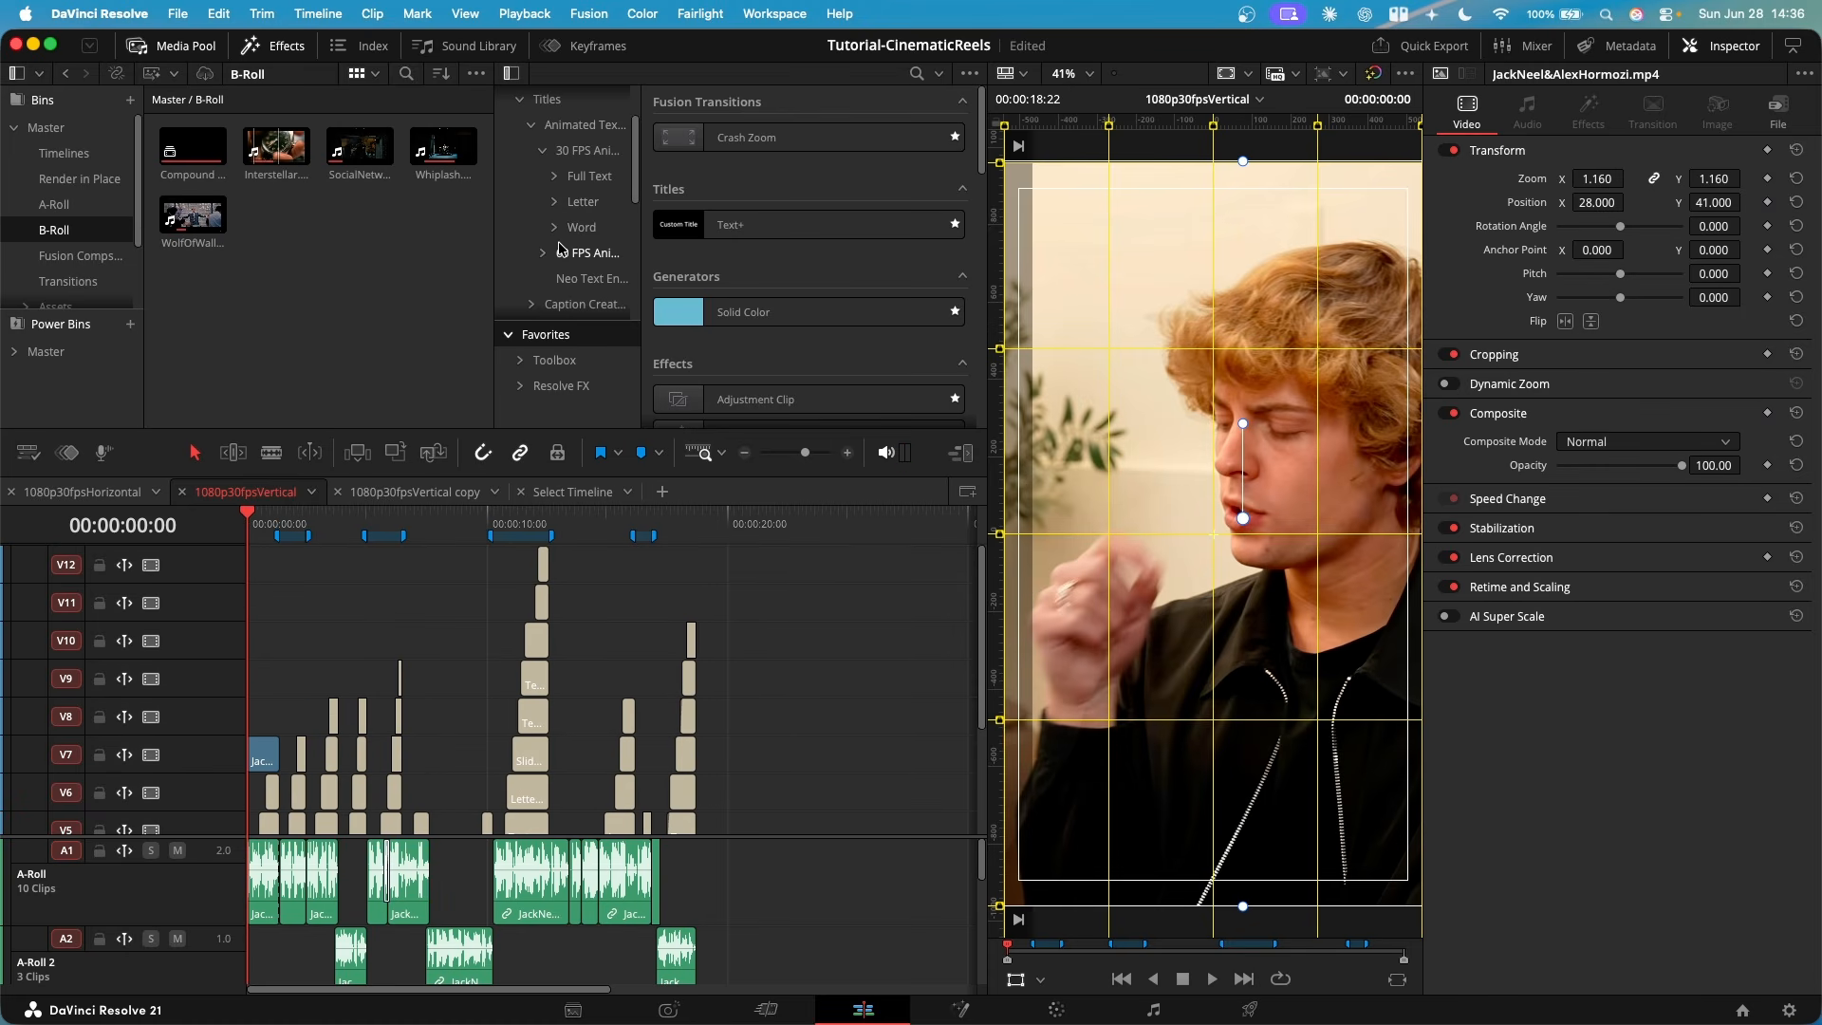
scroll(560, 249, "down", 5)
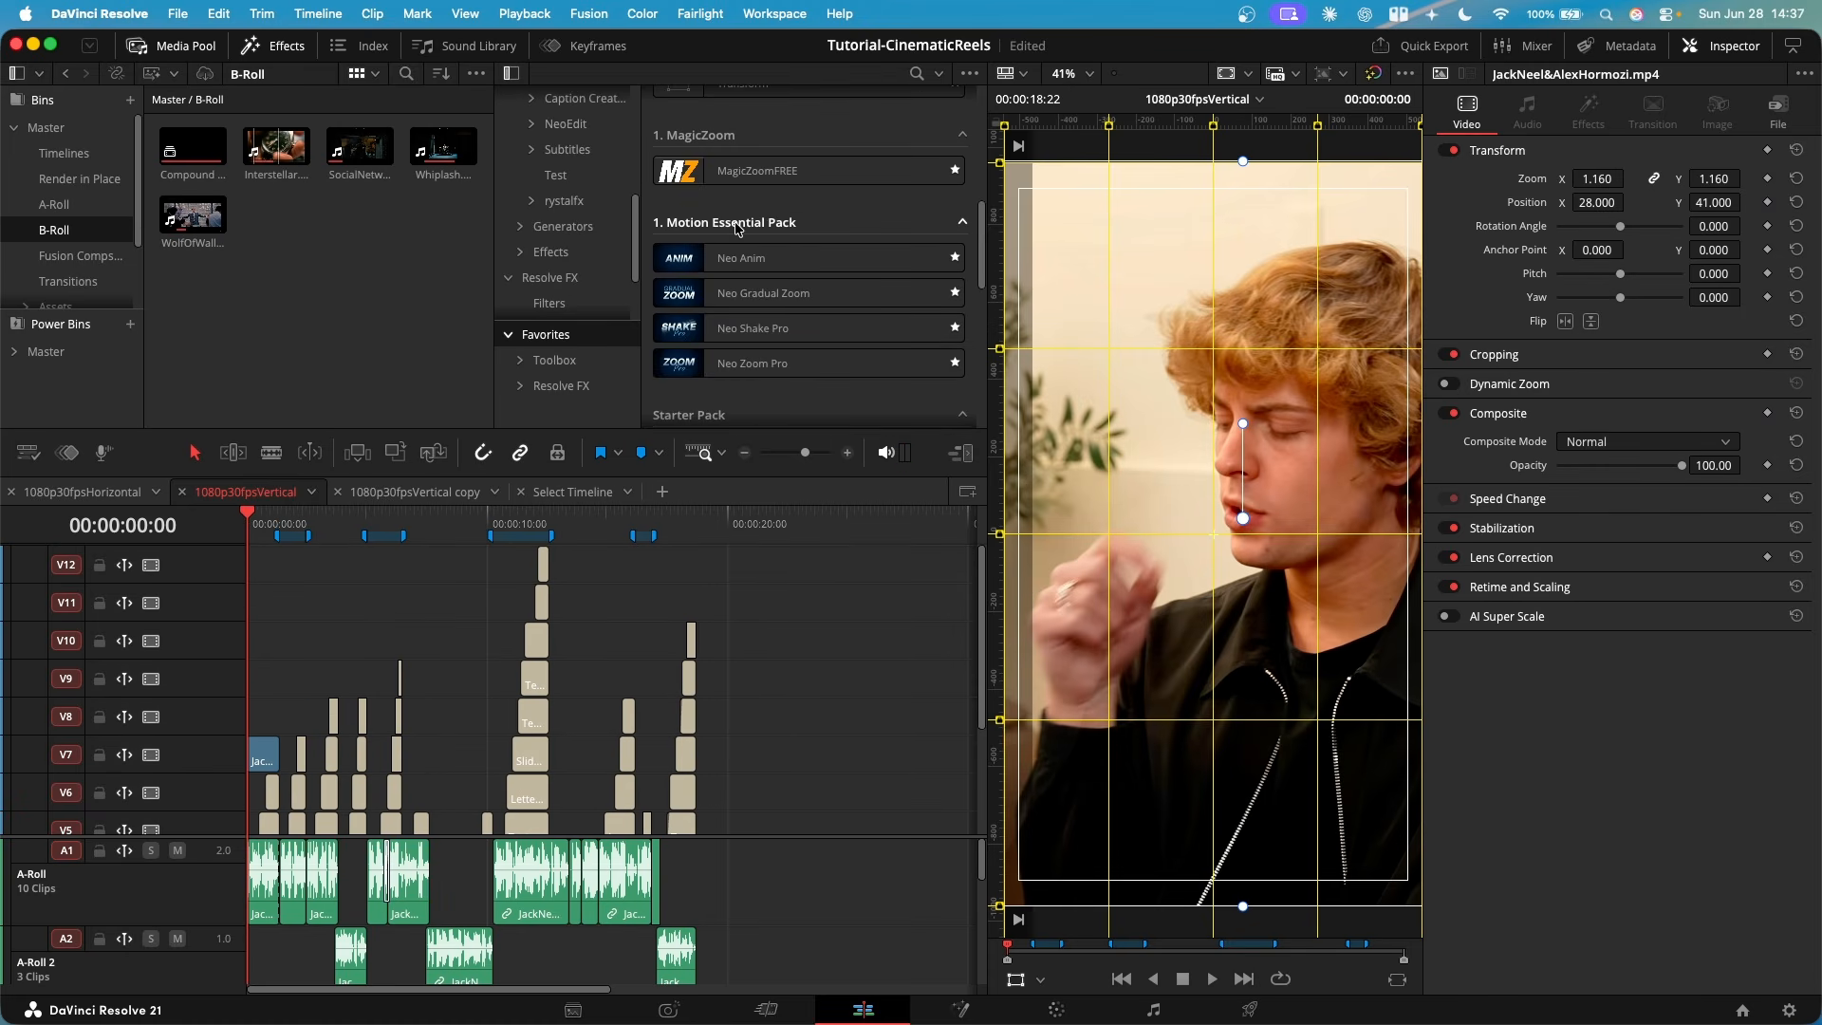
- Inspect the Neo Zoom Pro settings of the V13 adjustment clip near 9 seconds in the 1080p30fpsVertical copy timeline
left_click(415, 492)
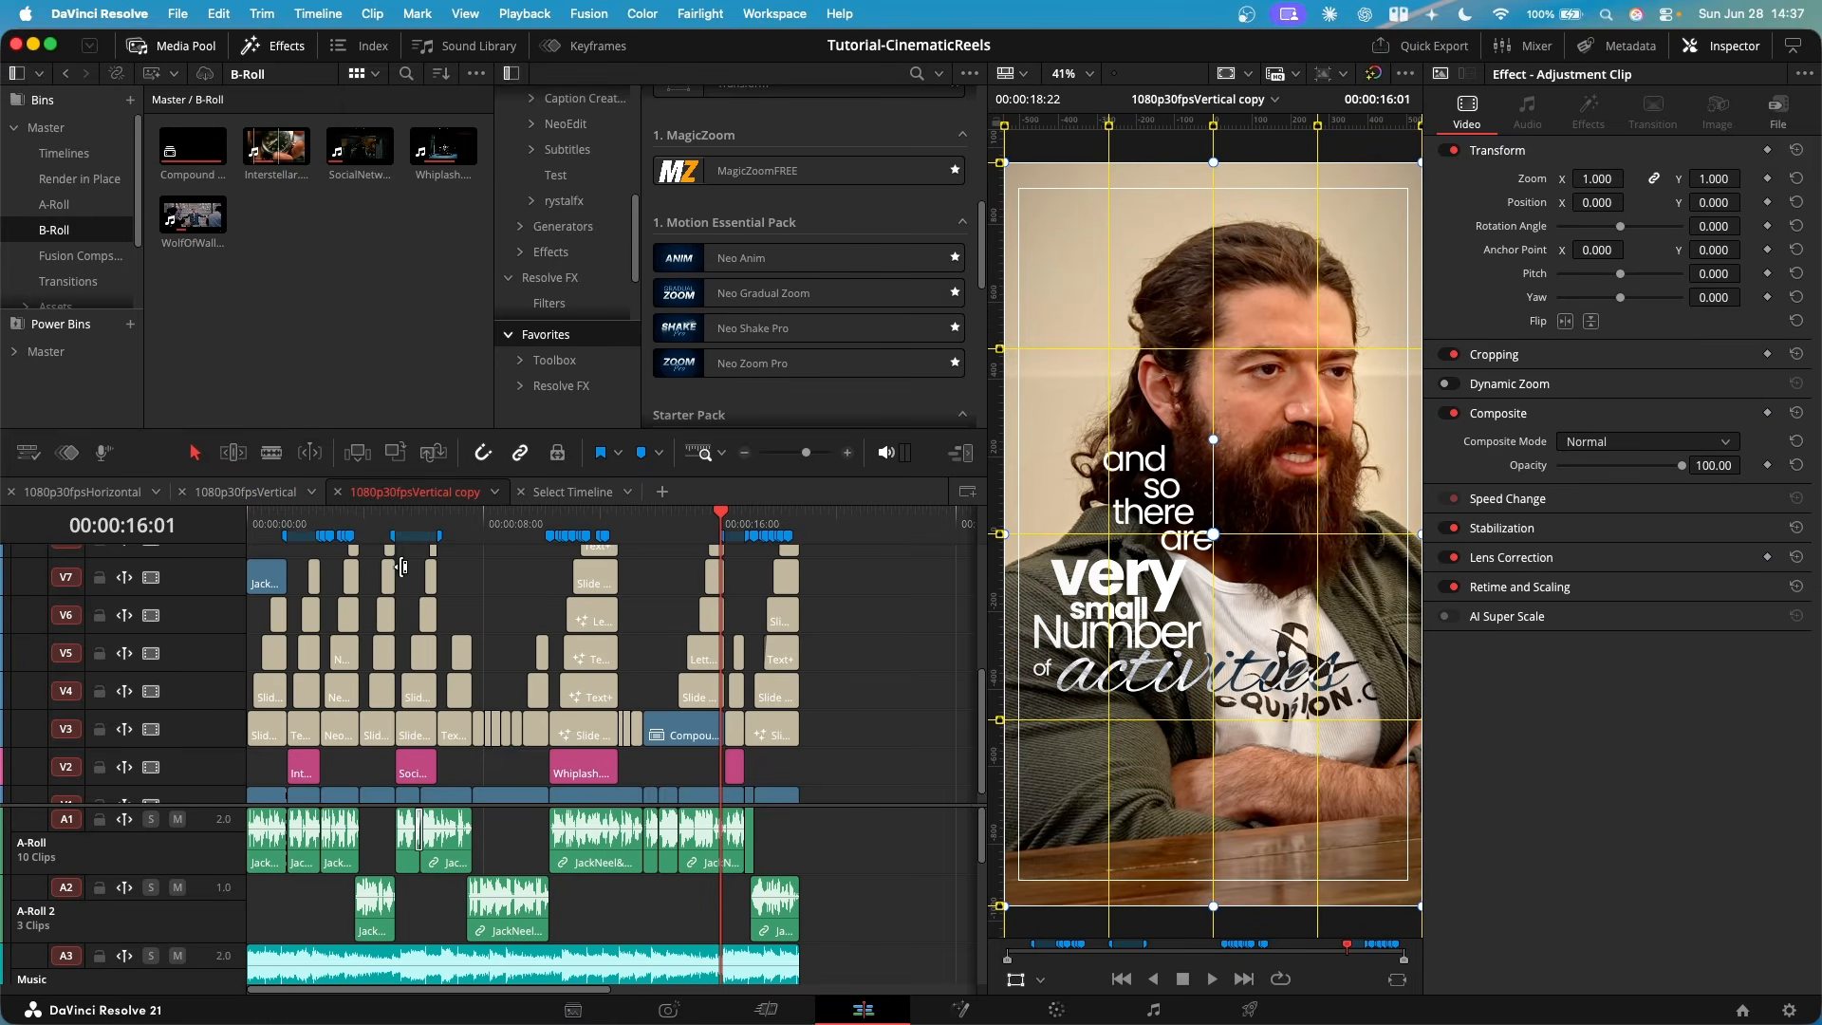
scroll(446, 565, "up", 5)
left_click(511, 525)
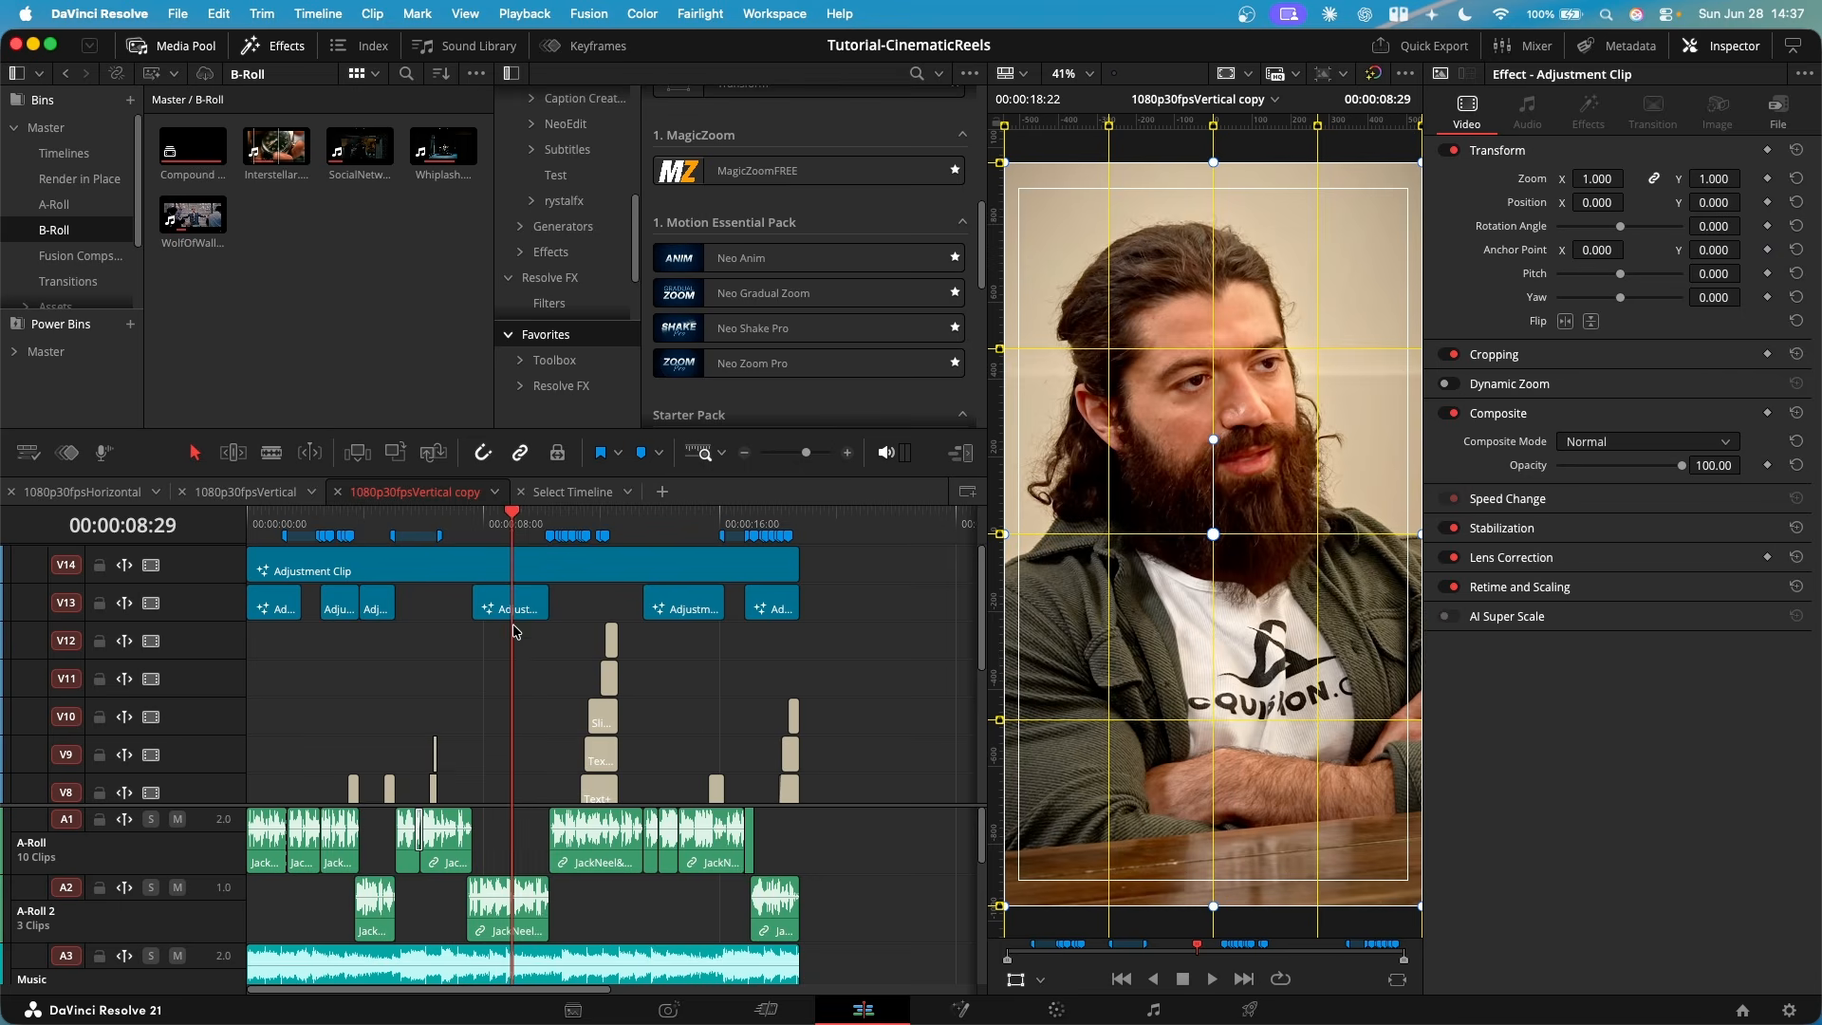
scroll(517, 626, "up", 3)
left_click(1586, 114)
left_click(697, 606)
scroll(697, 663, "down", 5)
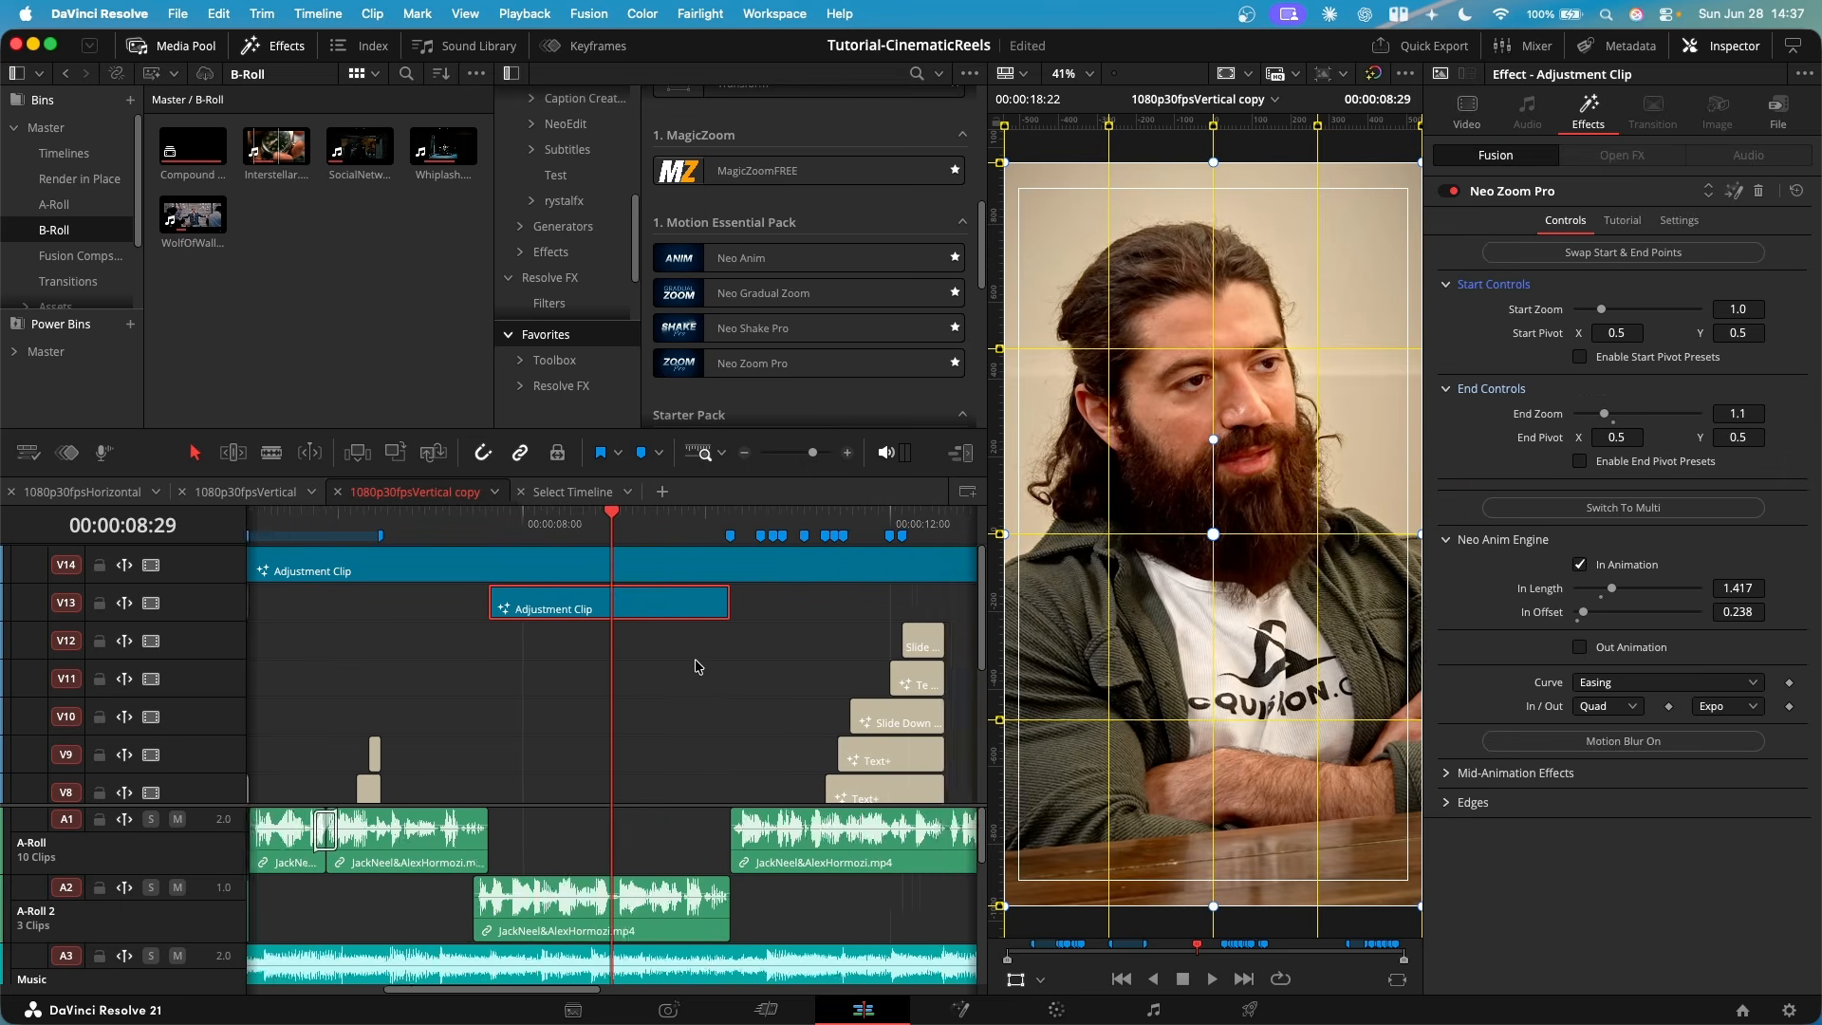
- Play the V13 adjustment clip zooms around 8 seconds and 3 seconds, and inspect the clip using Neo Gradual Zoom
left_click_drag(516, 528, 498, 528)
key("space")
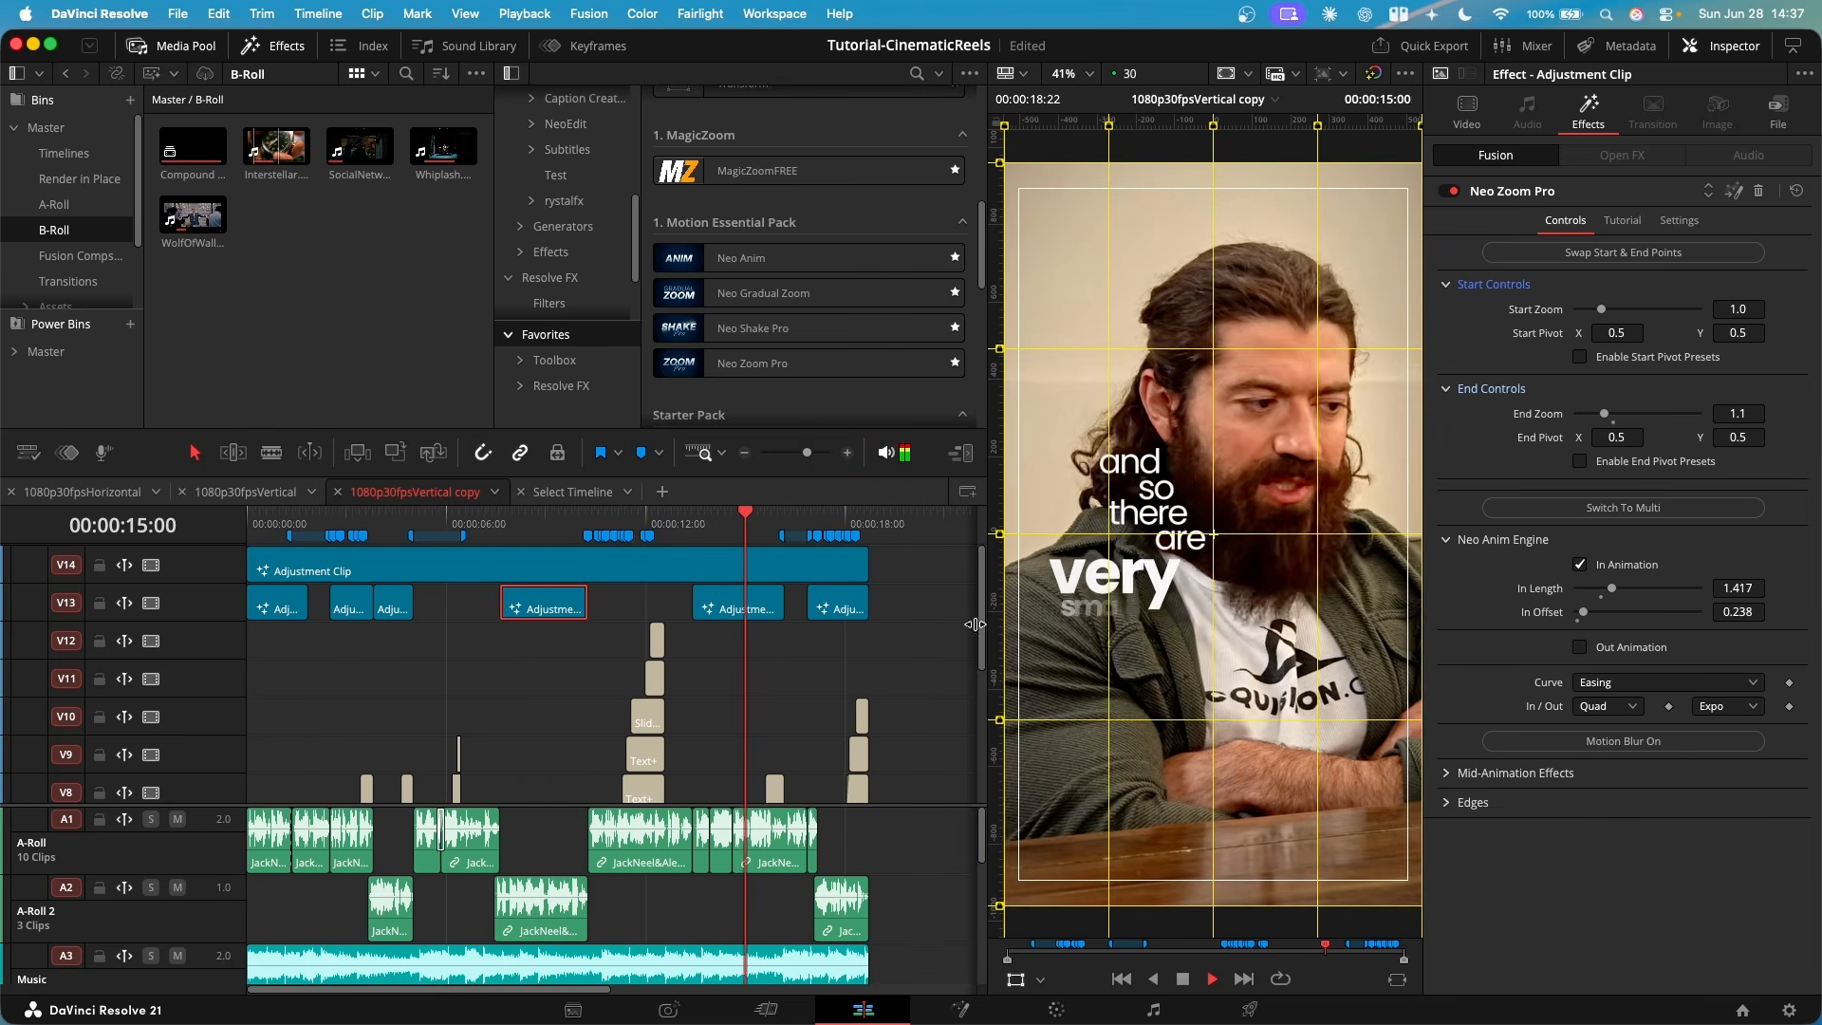
key("space")
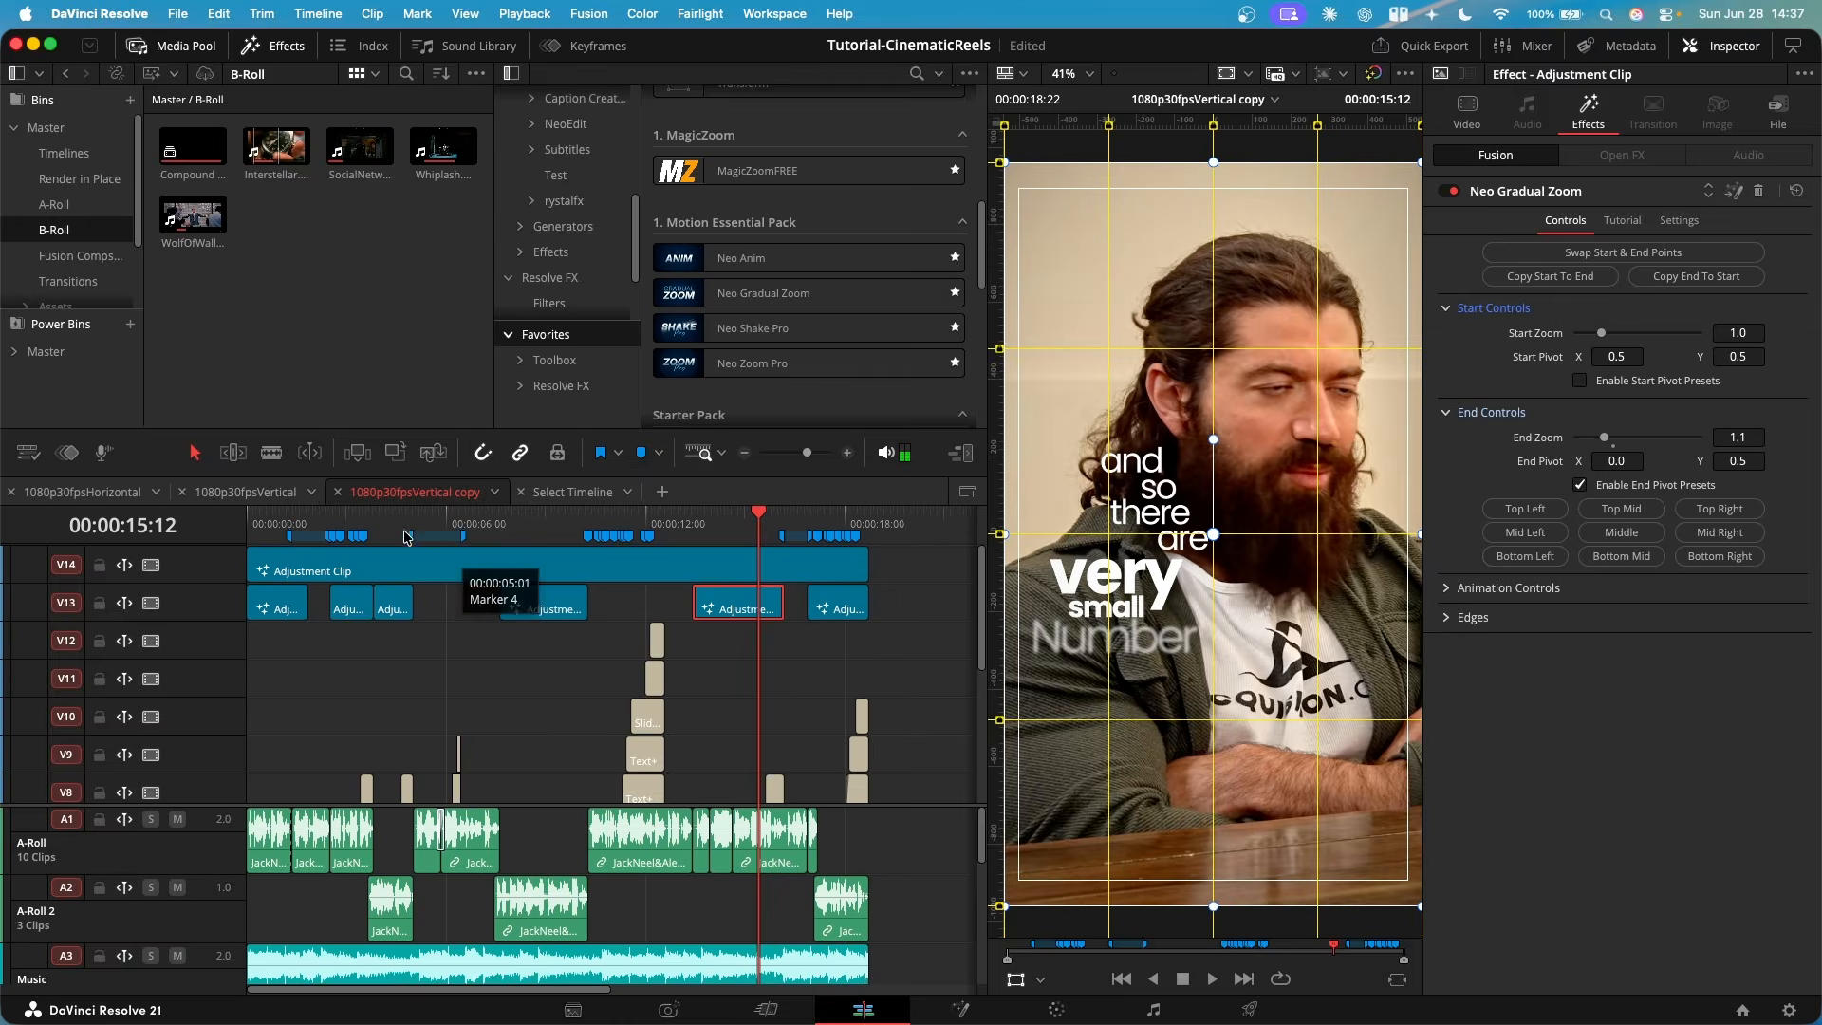
left_click(359, 527)
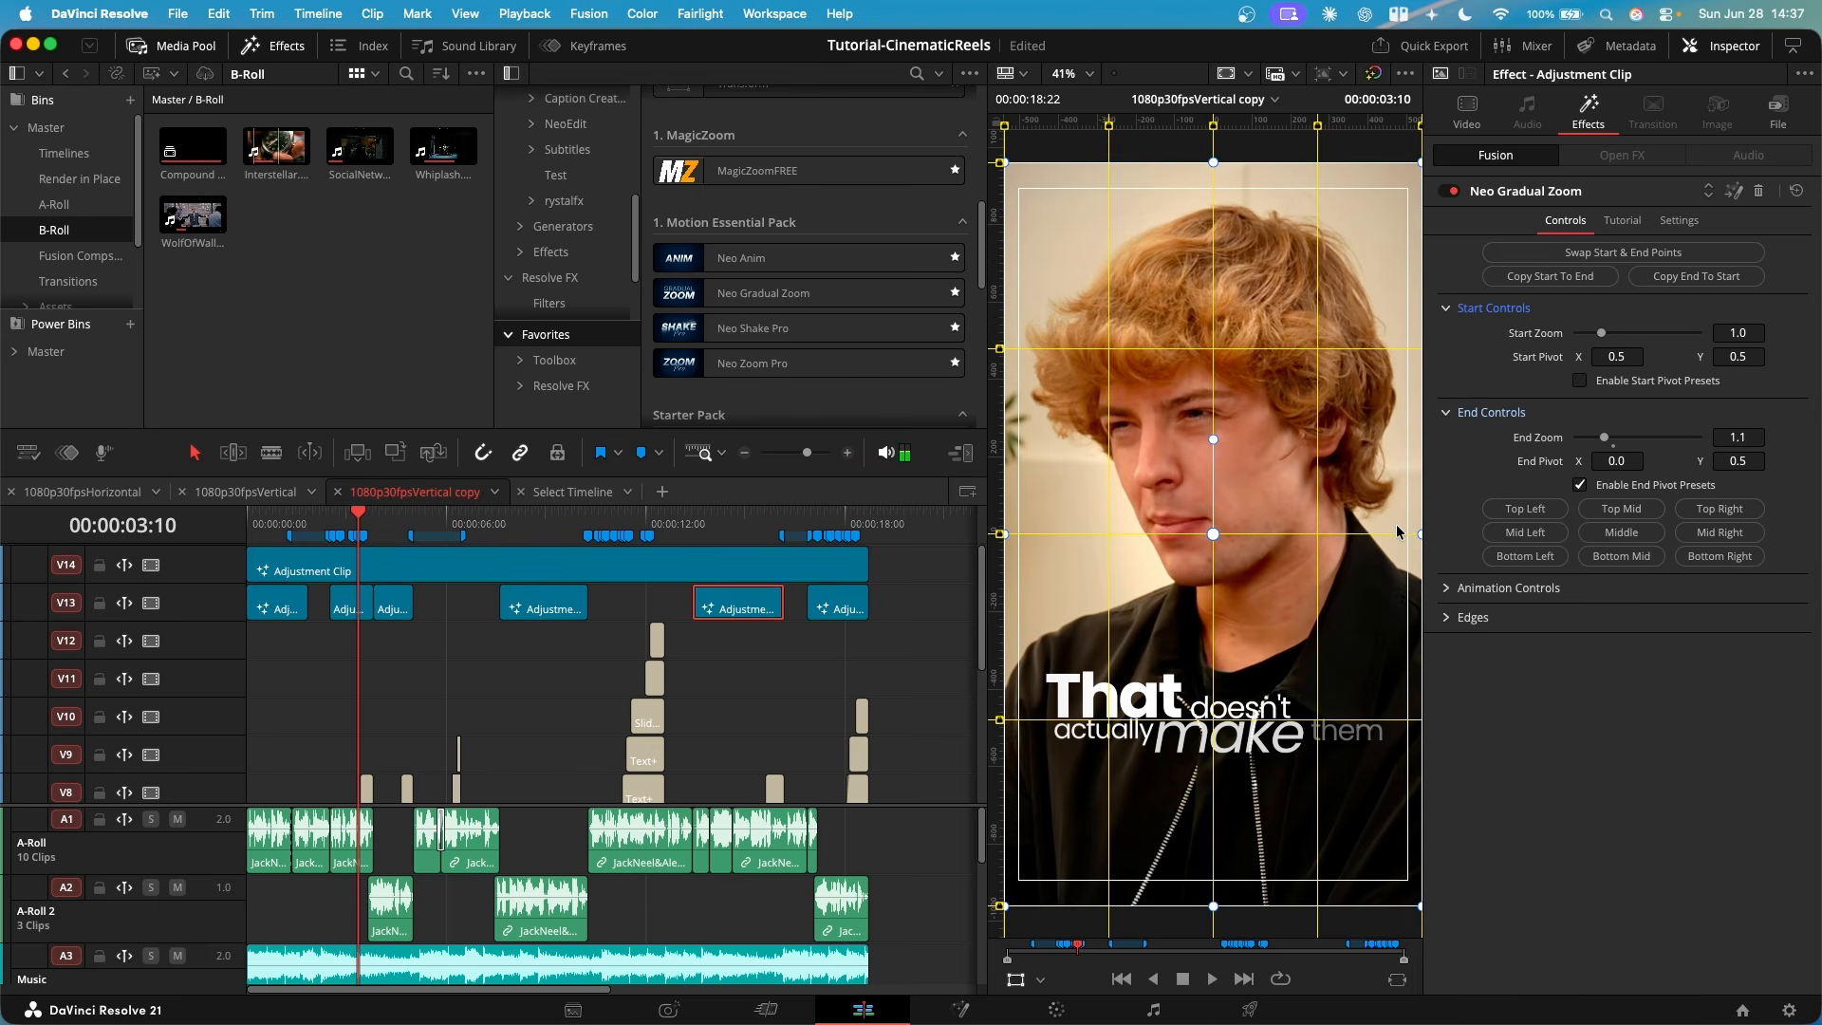
key("space")
key("space")
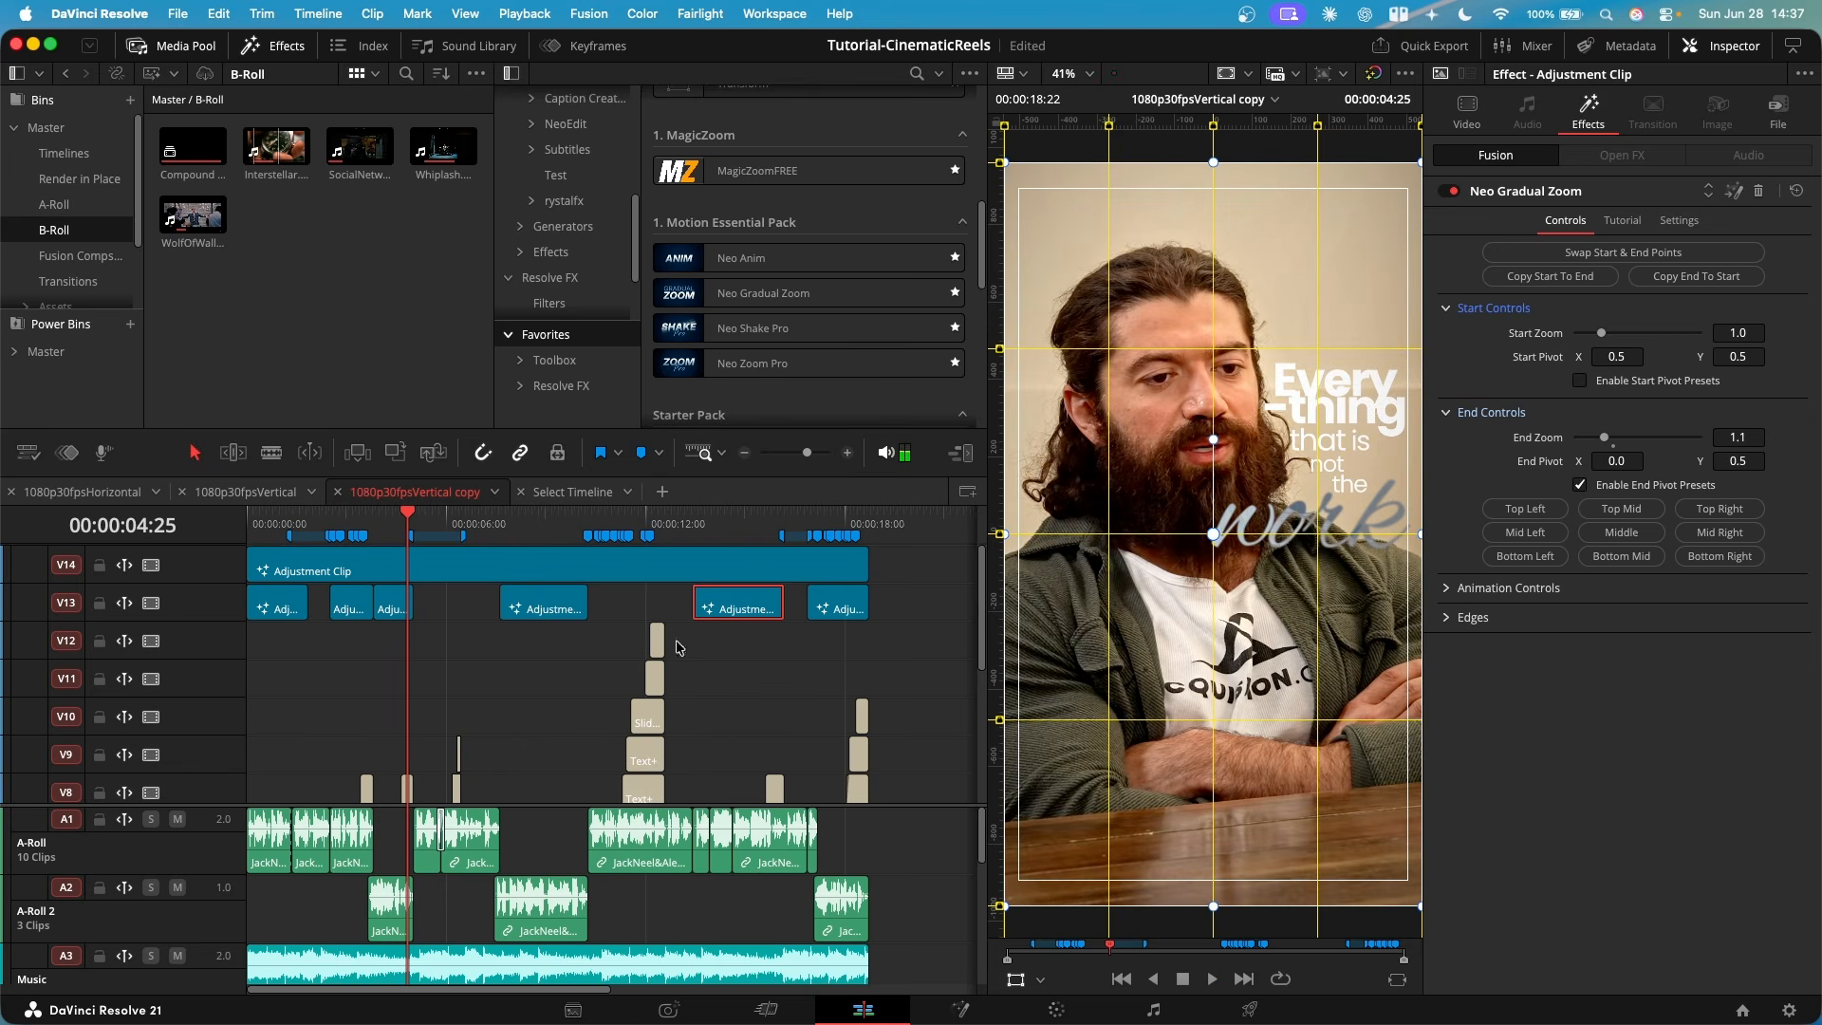
- Switch to the 1080p30fpsVertical timeline and add video track V13 above the title tracks
left_click(213, 492)
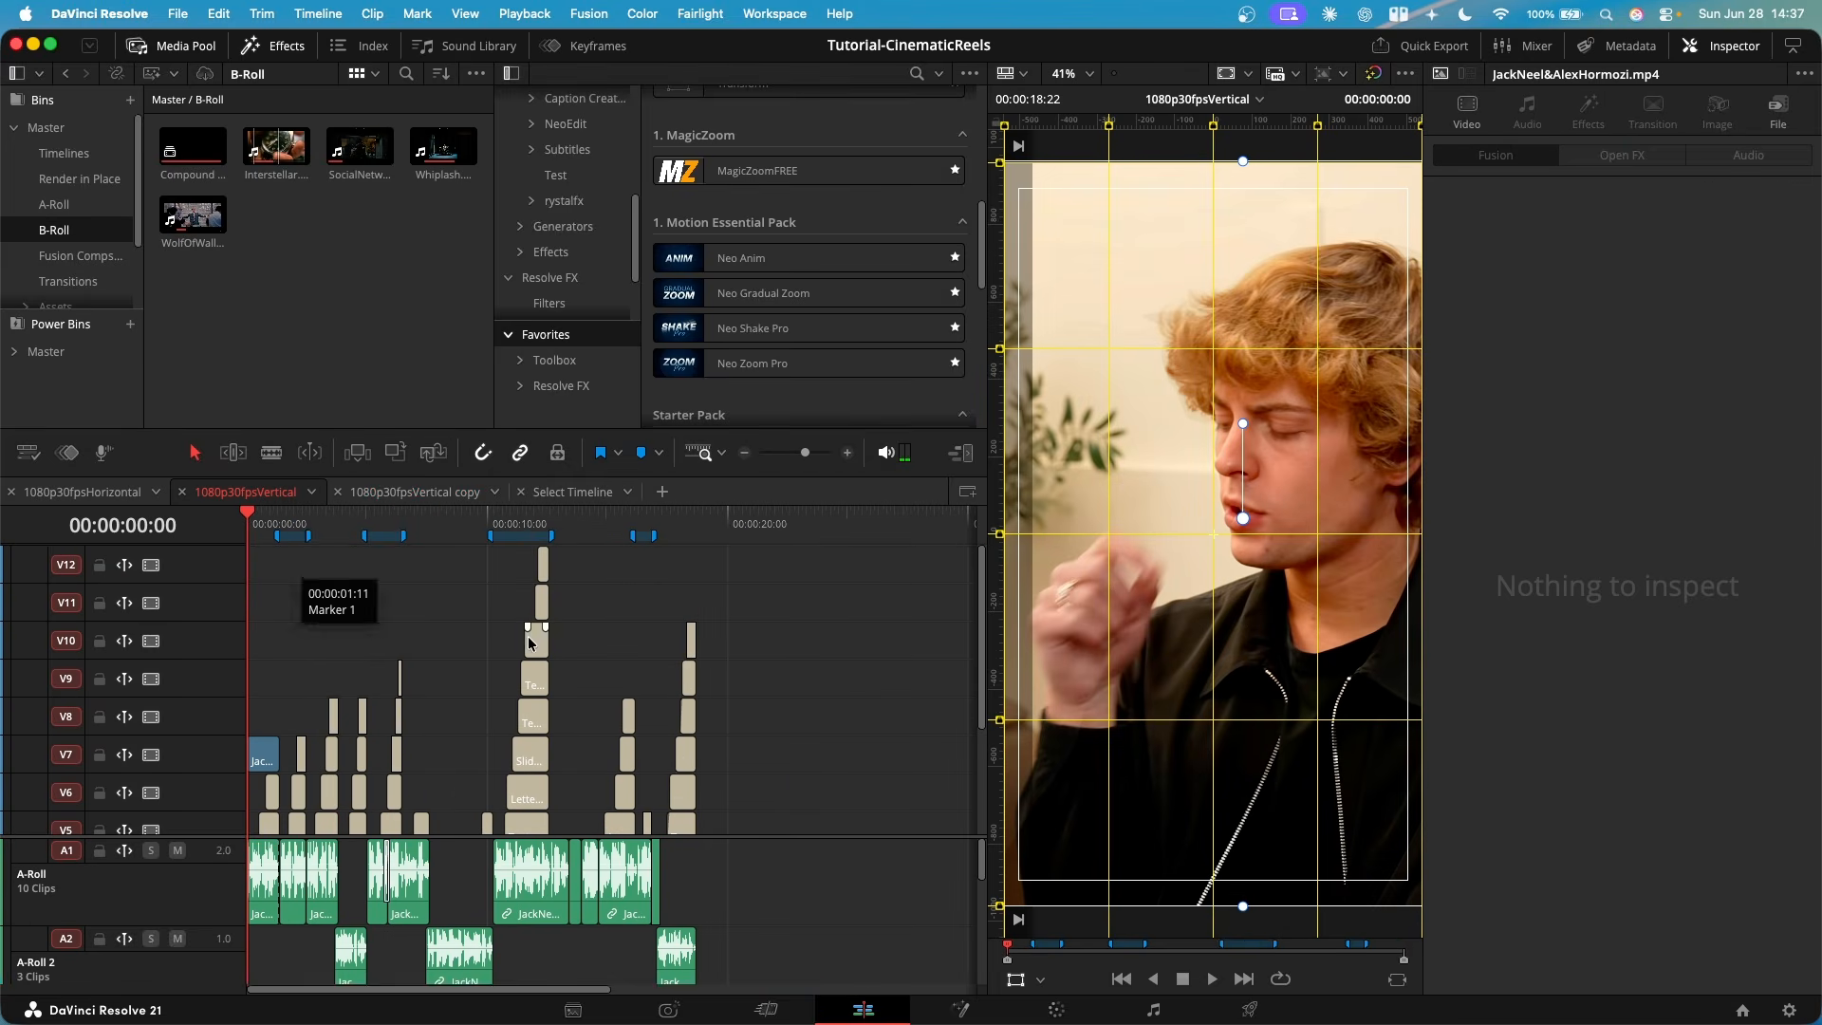
scroll(293, 603, "up", 3)
right_click(179, 560)
left_click(230, 571)
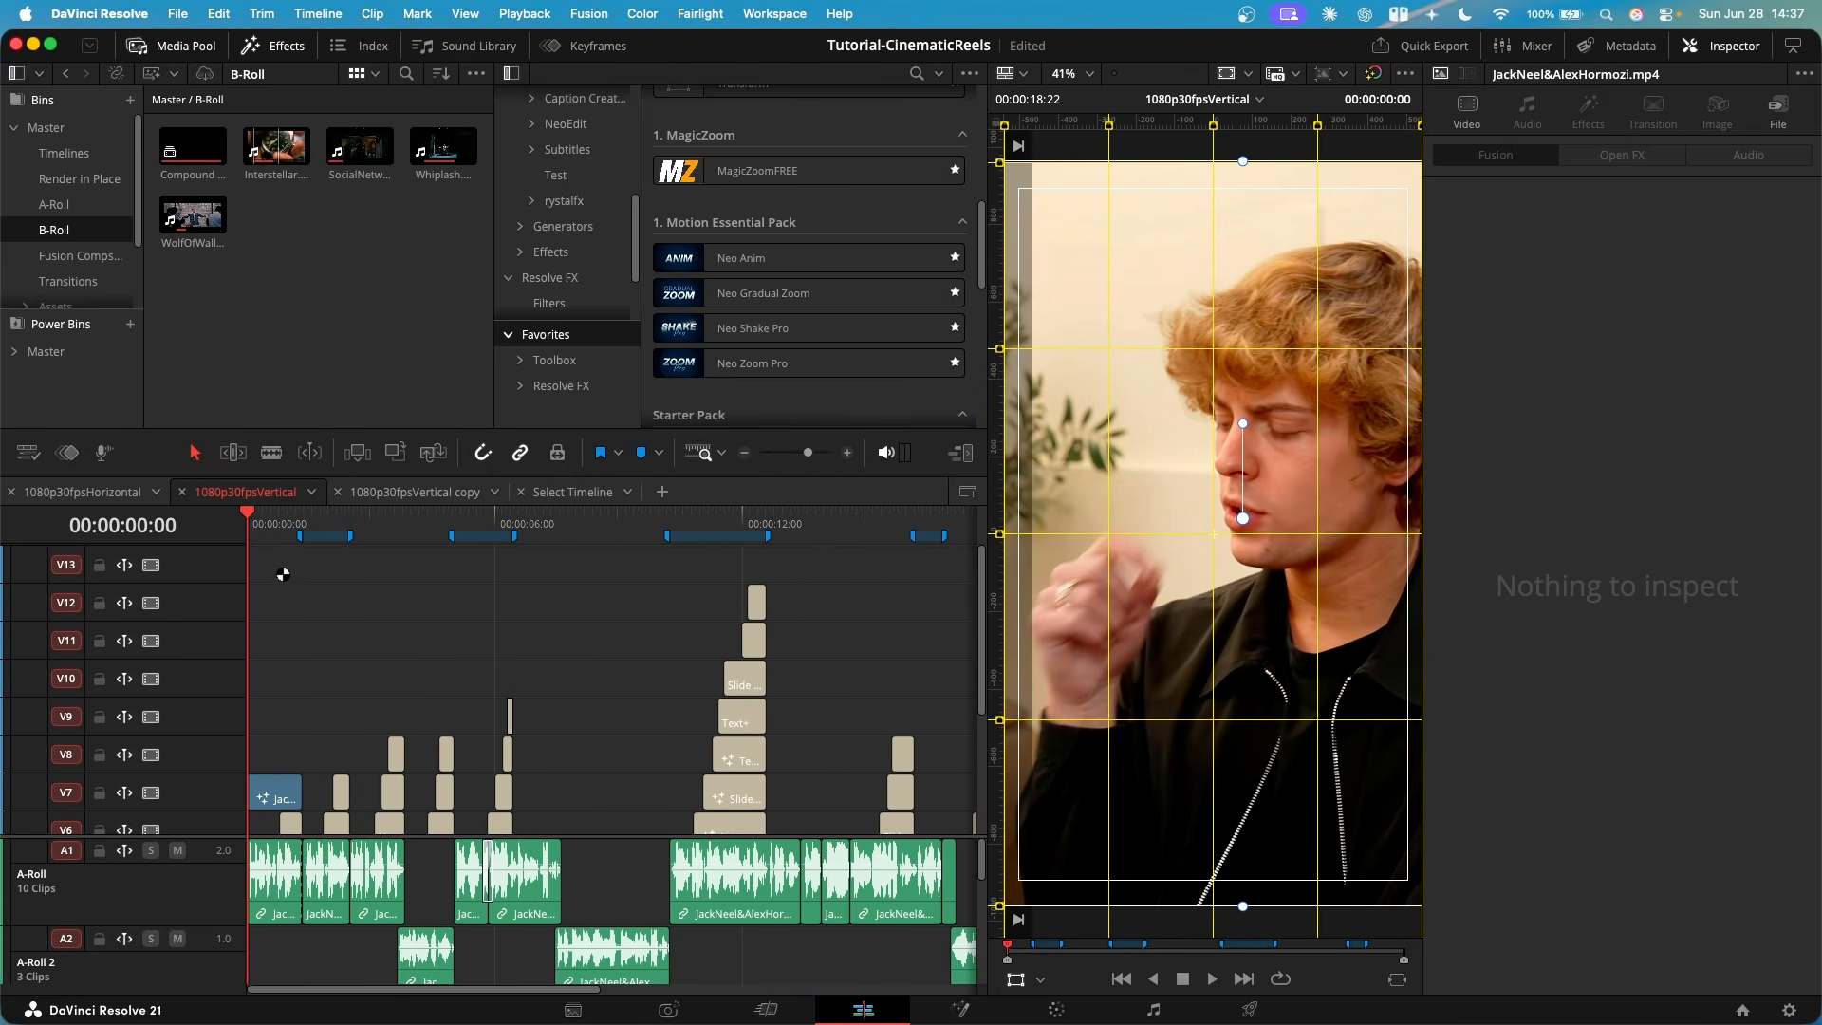
- Place an Adjustment Clip at the start of V13 and trim its end to the end of the first clip
scroll(699, 282, "up", 5)
left_click(758, 339)
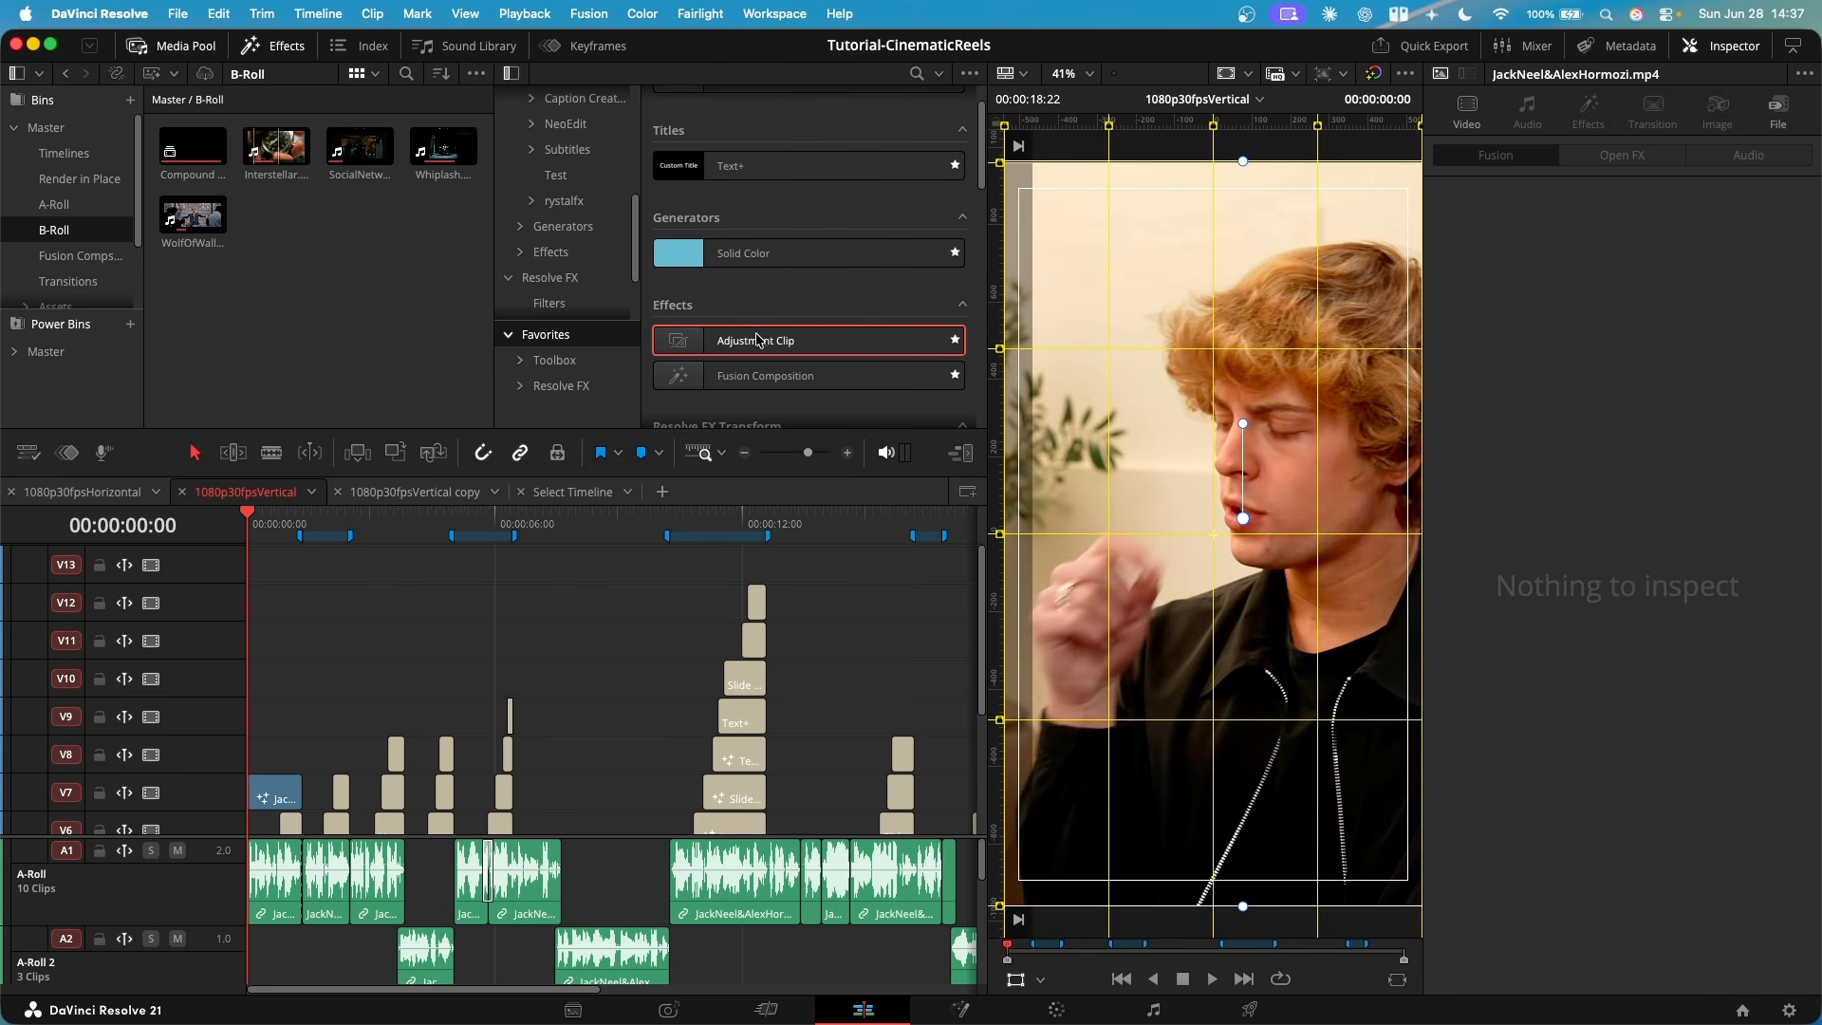
left_click_drag(767, 348, 258, 572)
left_click_drag(250, 569, 251, 568)
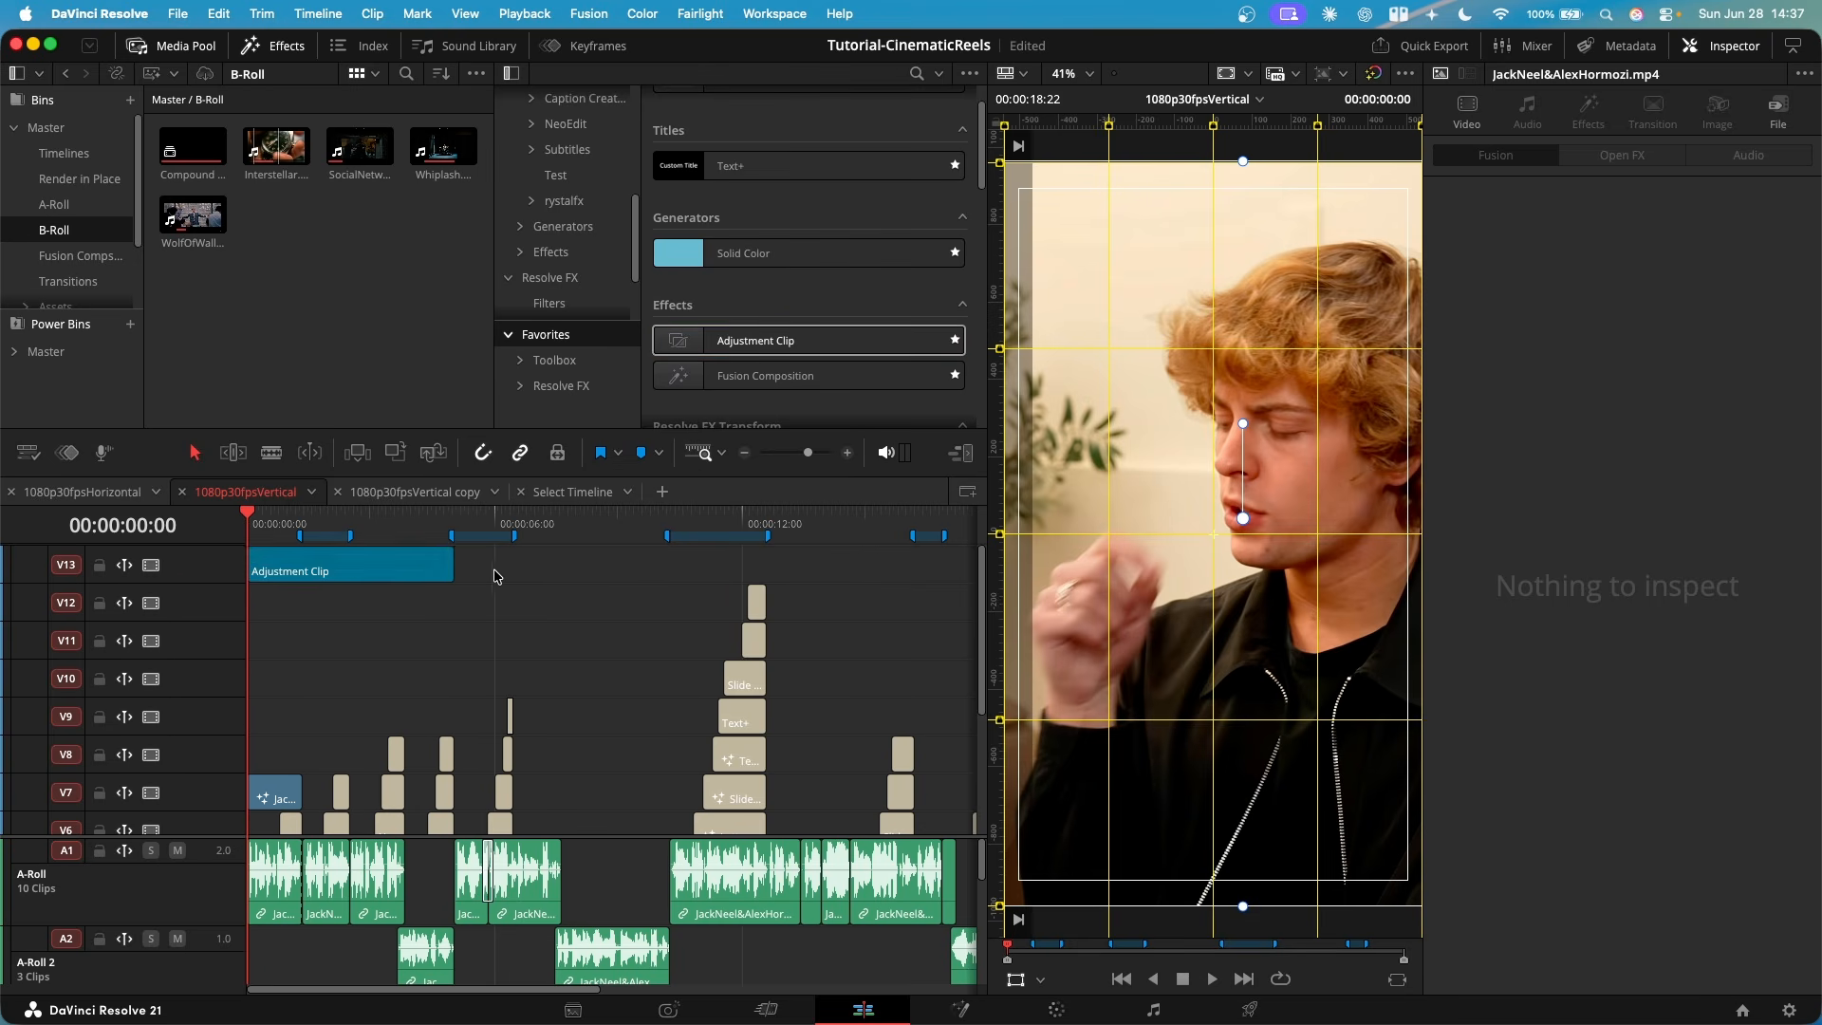
left_click_drag(448, 562, 281, 570)
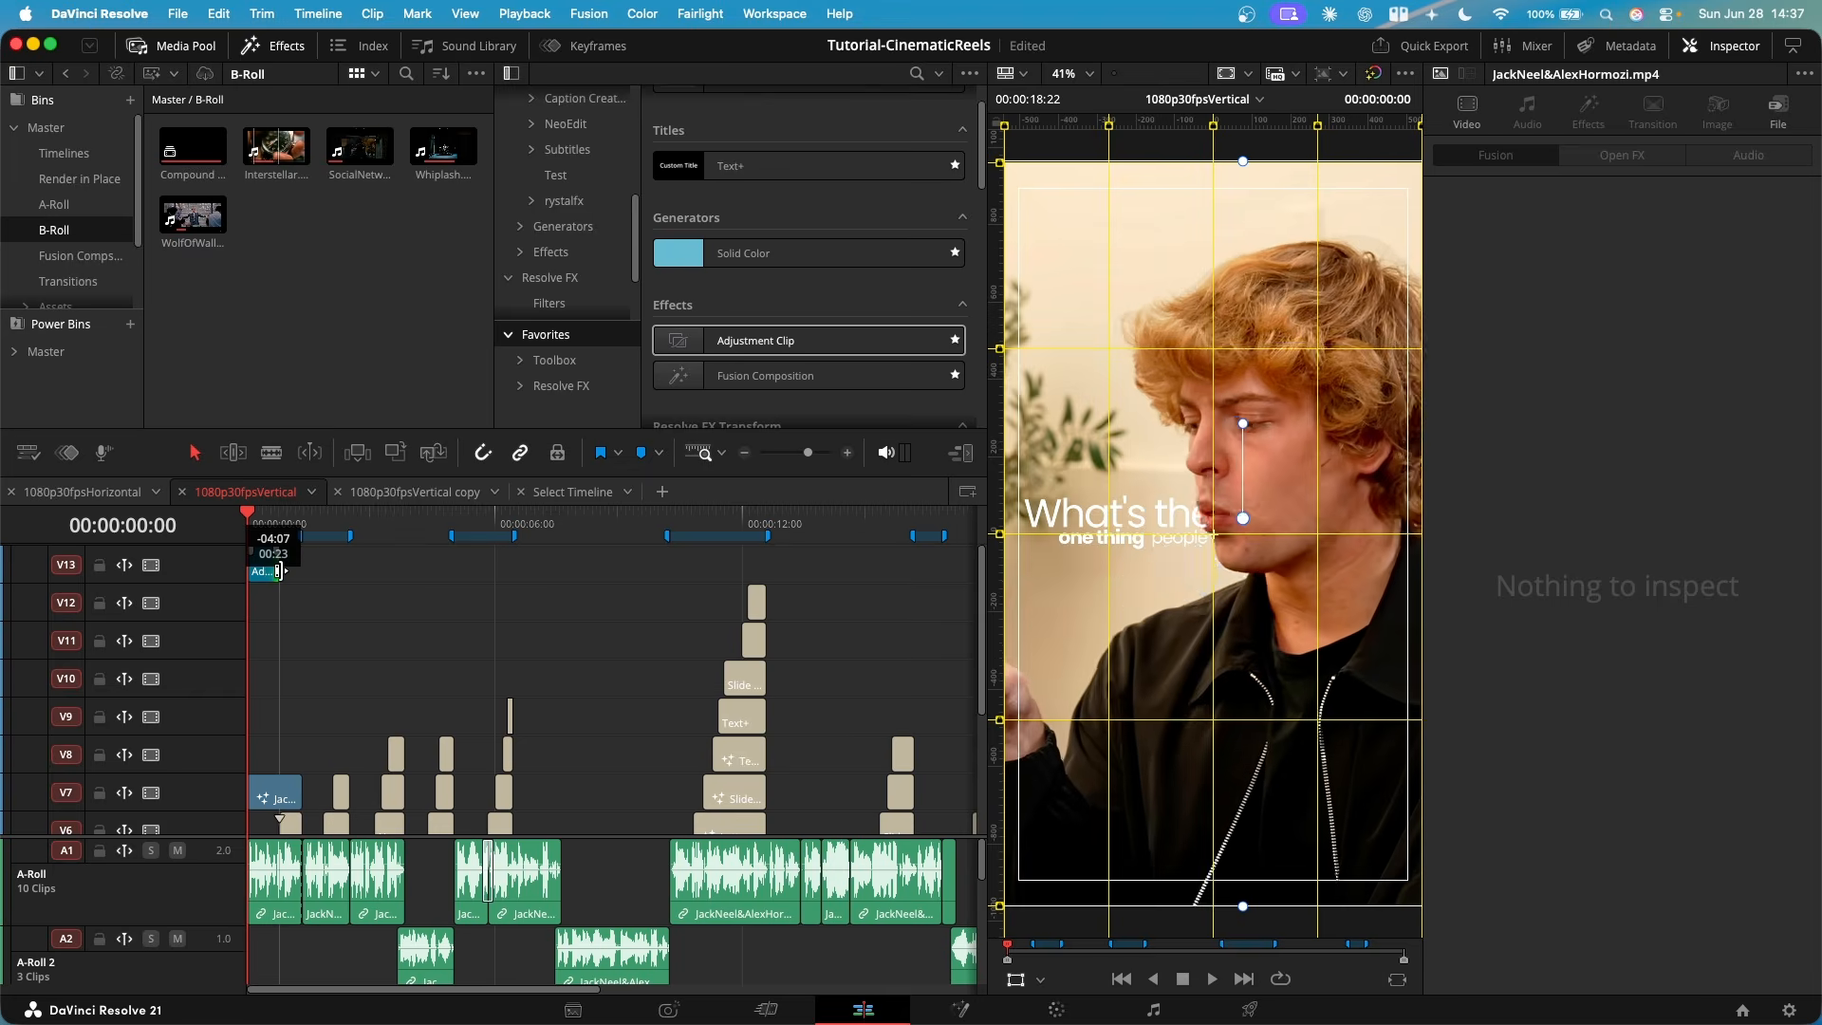
- Check the opening zoom at frame 0 of the 1080p30fpsVertical copy timeline and return to 1080p30fpsVertical
left_click(415, 492)
key("Home")
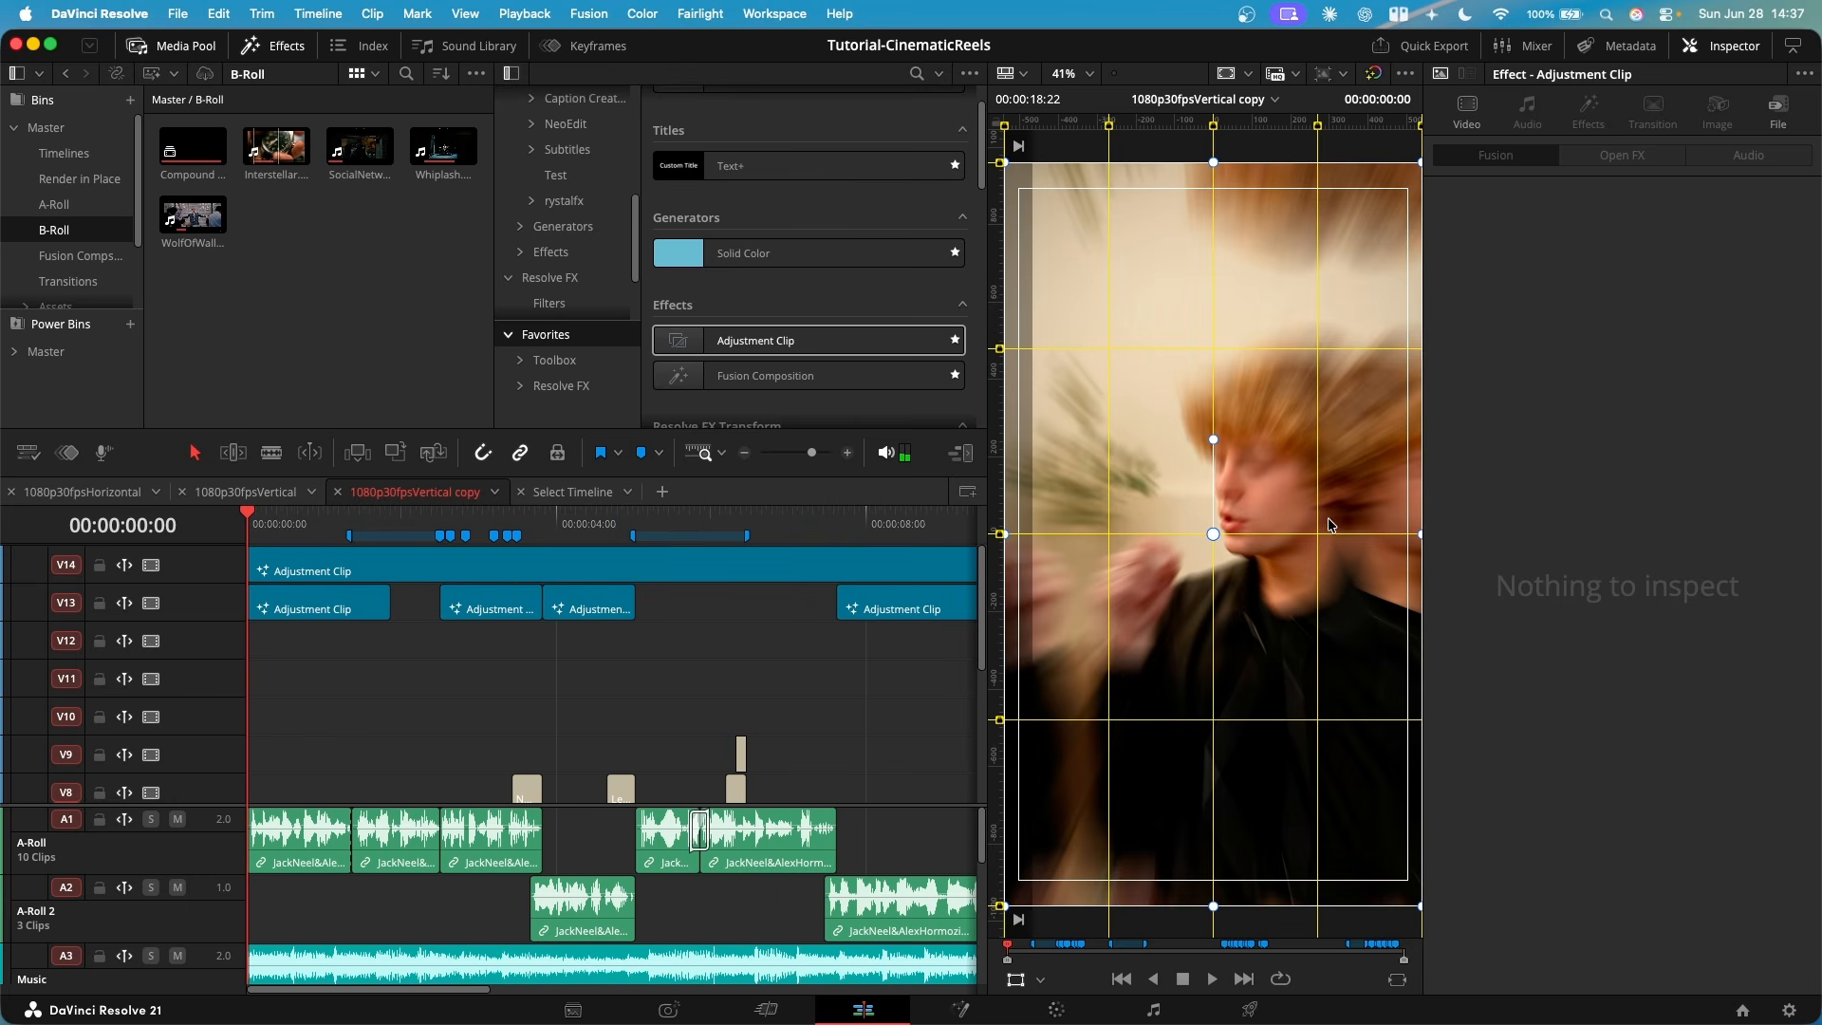
left_click(245, 491)
- Open the V13 adjustment clip in Fusion and insert a Transform node between Adjustment Clip and MediaOut1
left_click(315, 572)
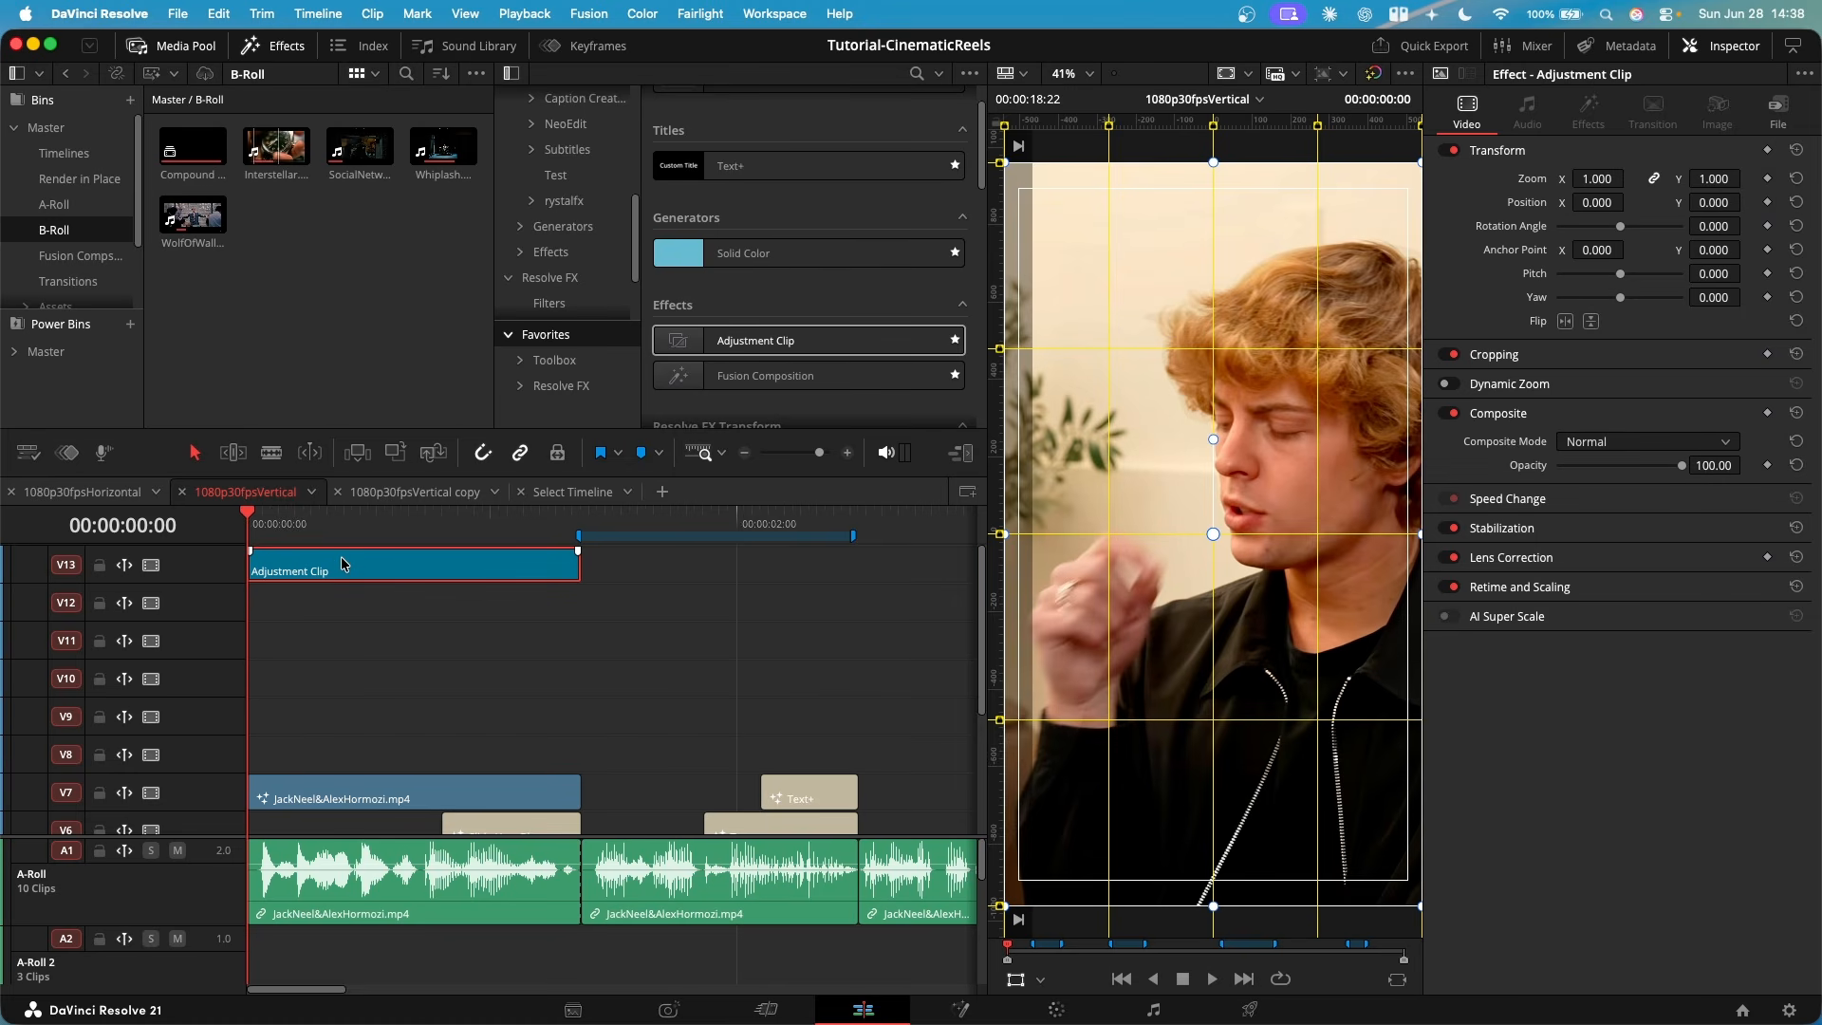
key("shift+5")
key("shift+space")
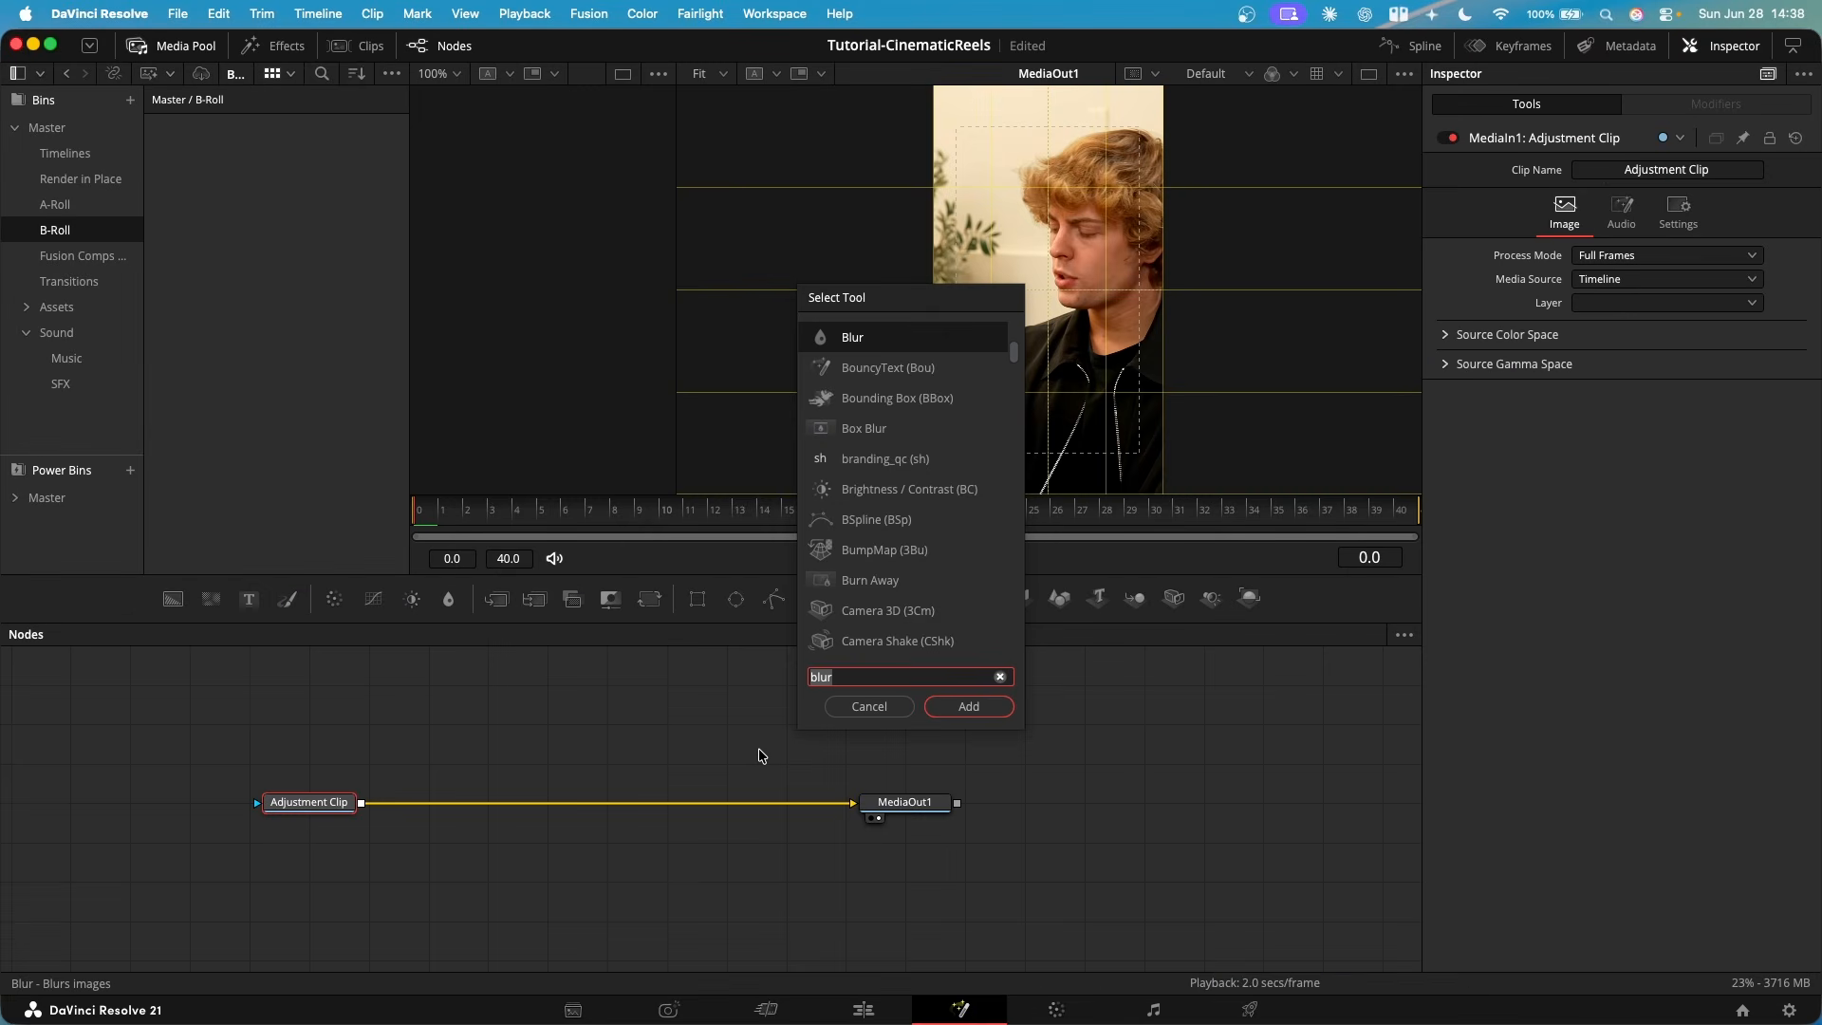
key("BackSpace")
key("BackSpace")
key("BackSpace")
key("BackSpace")
type("trans")
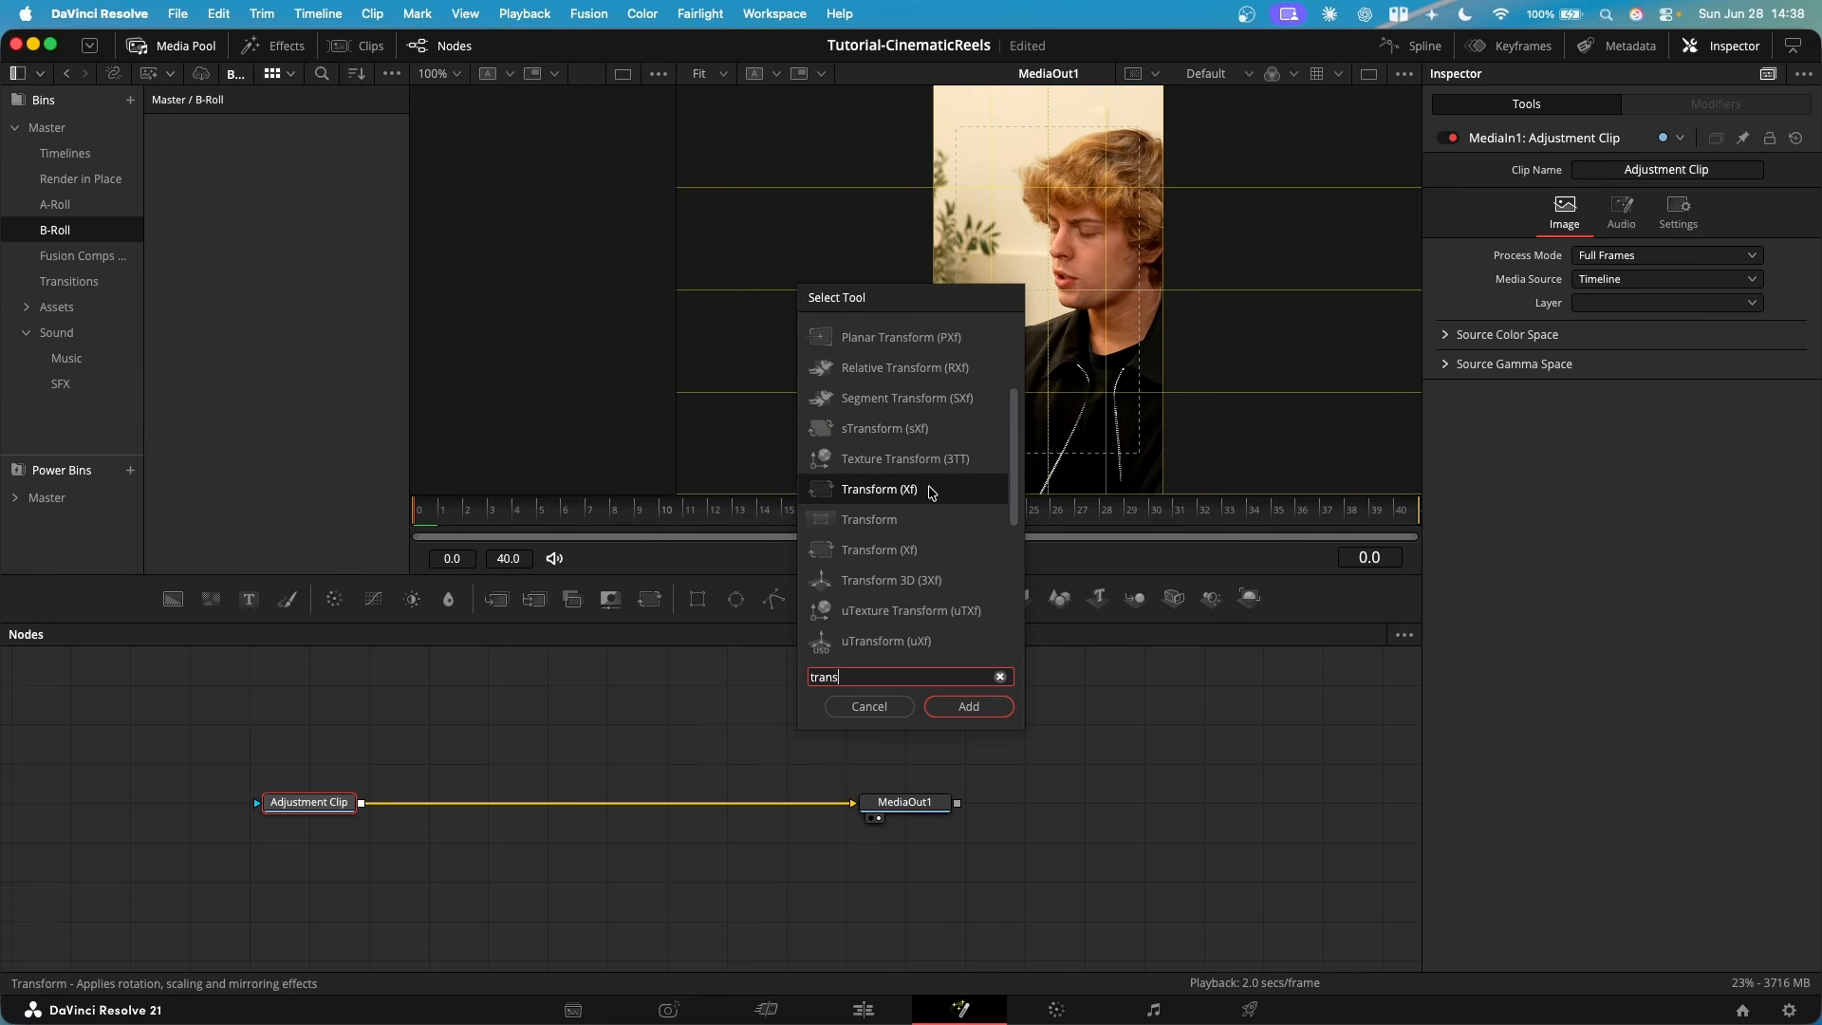
left_click(905, 529)
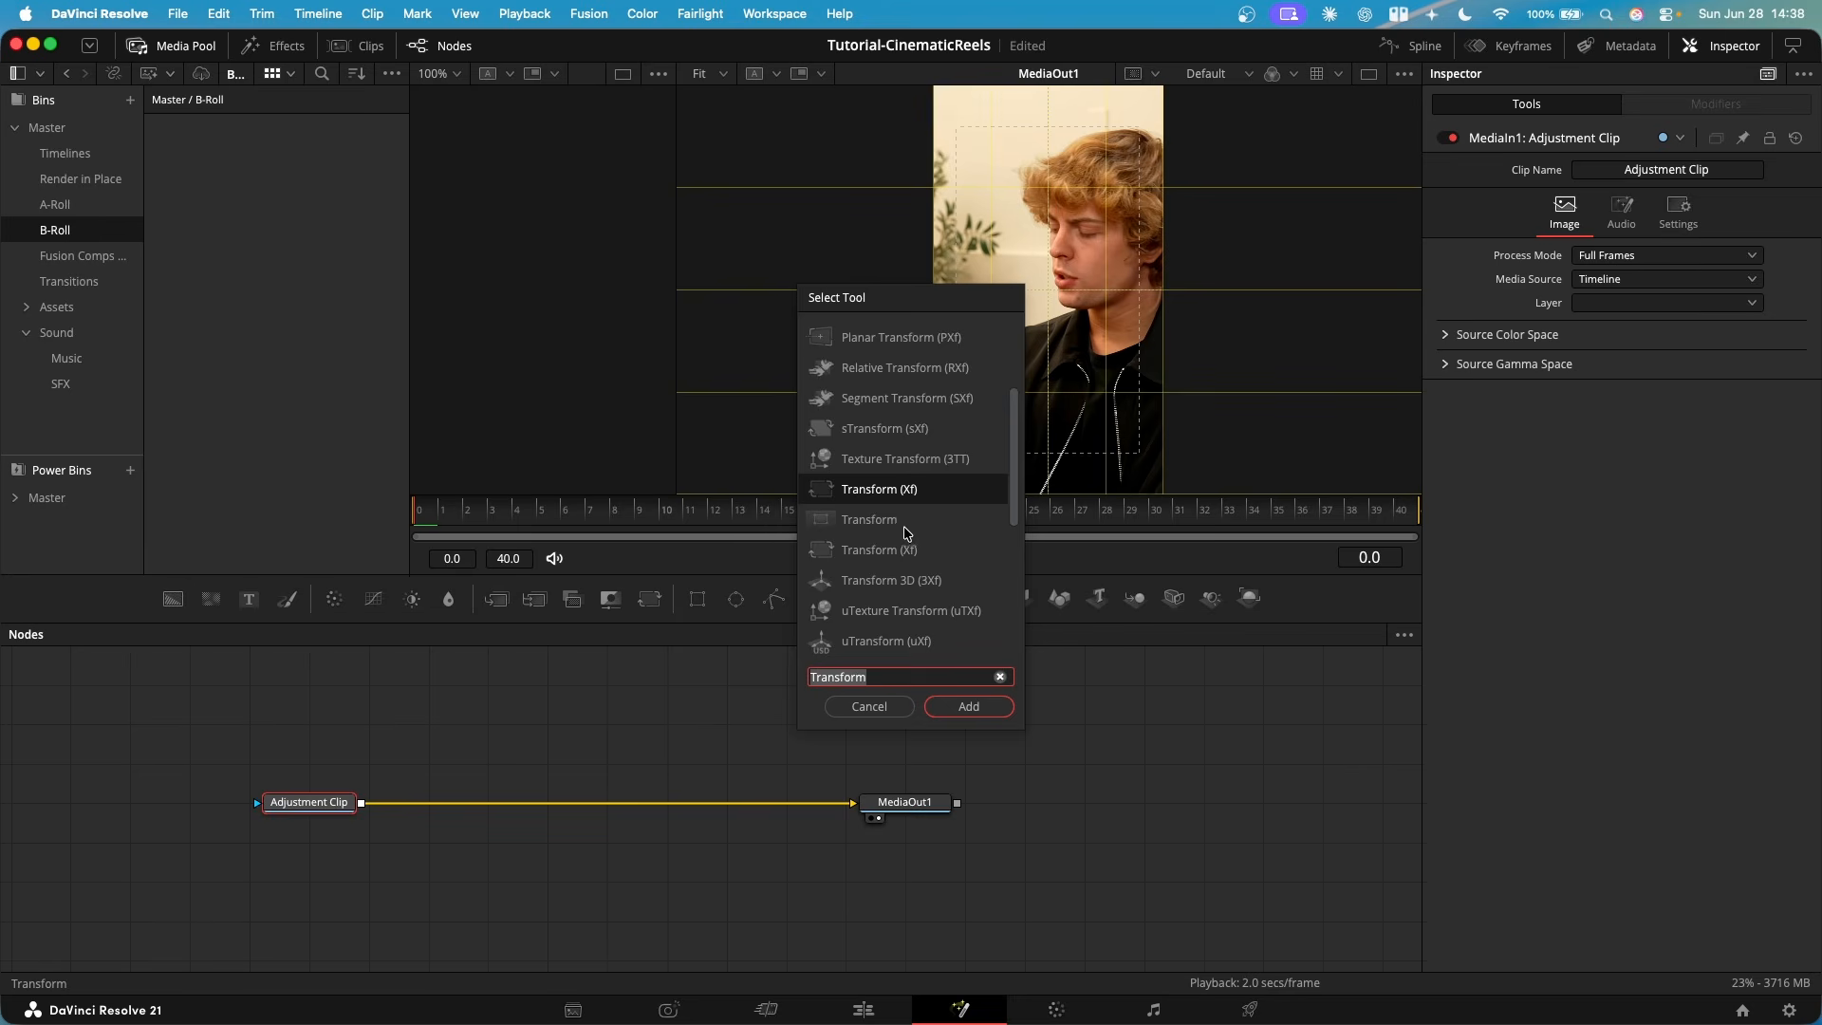
double_click(904, 532)
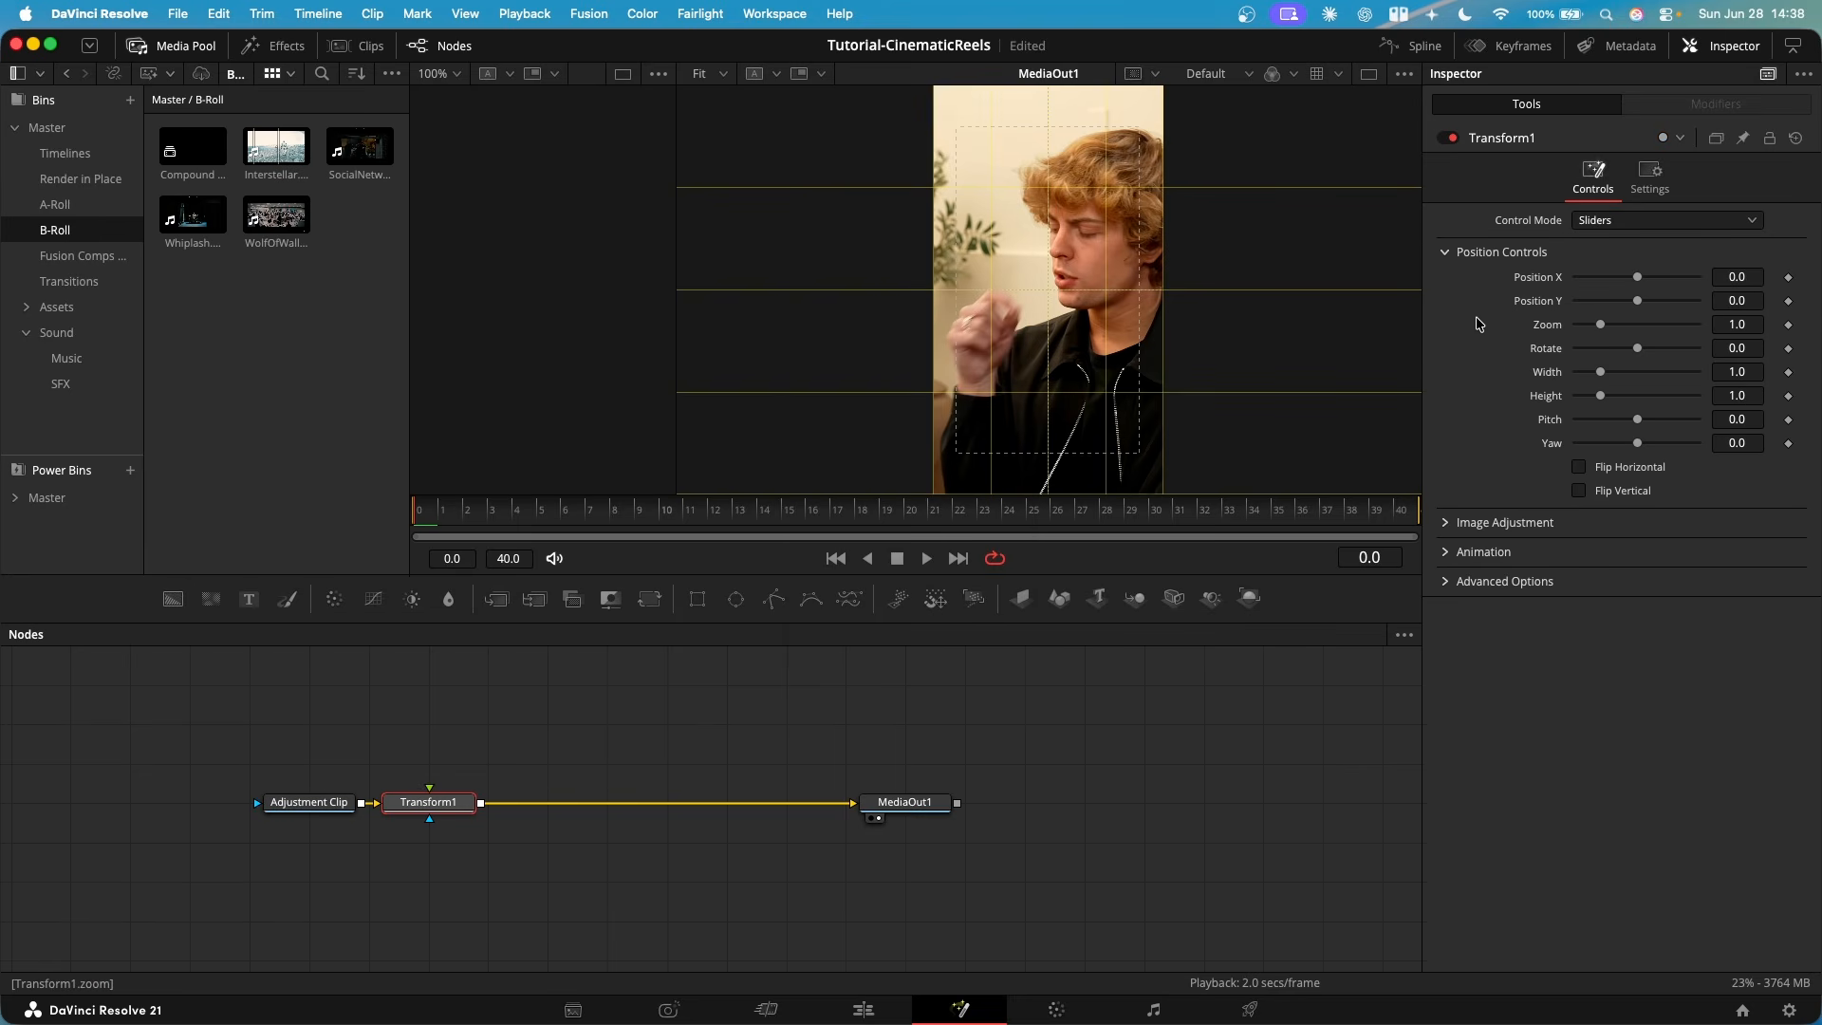
- Keyframe Transform1's Zoom from about 0.663 at frame 0 to 1.0 at frame 40, and return to the first frame
left_click(1789, 324)
left_click_drag(1600, 325, 1590, 326)
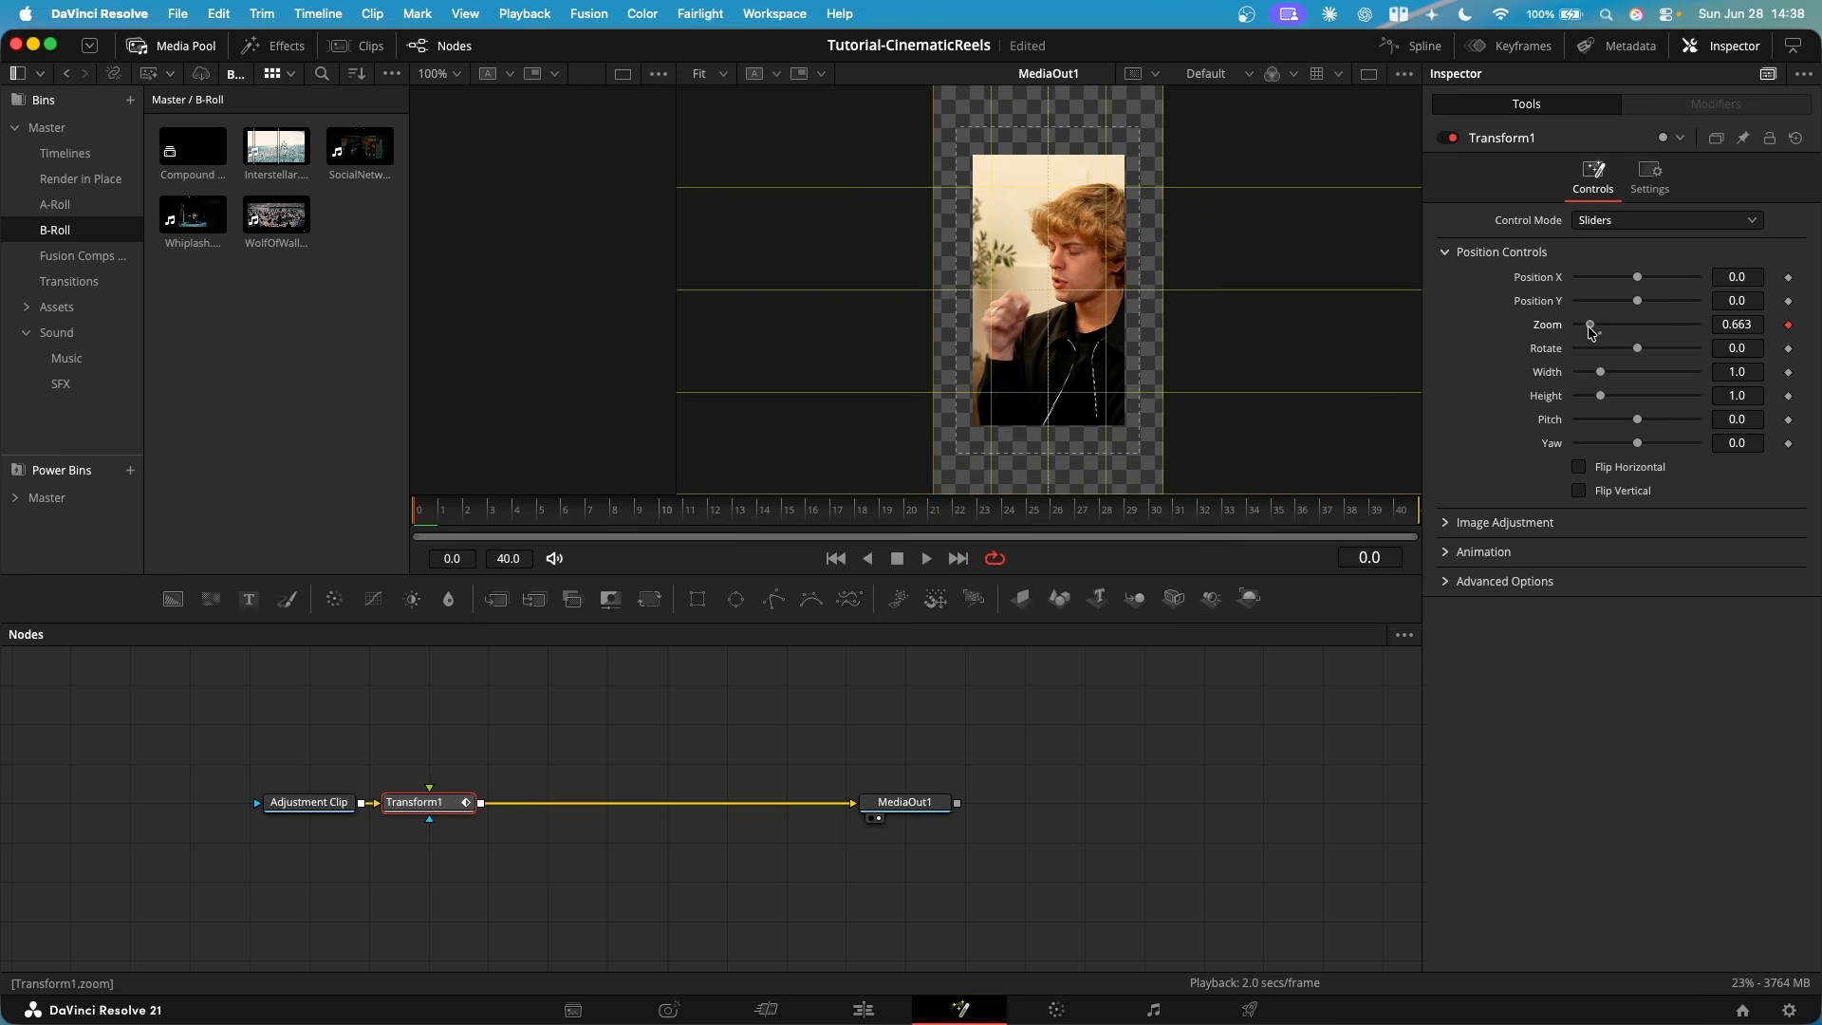
key("End")
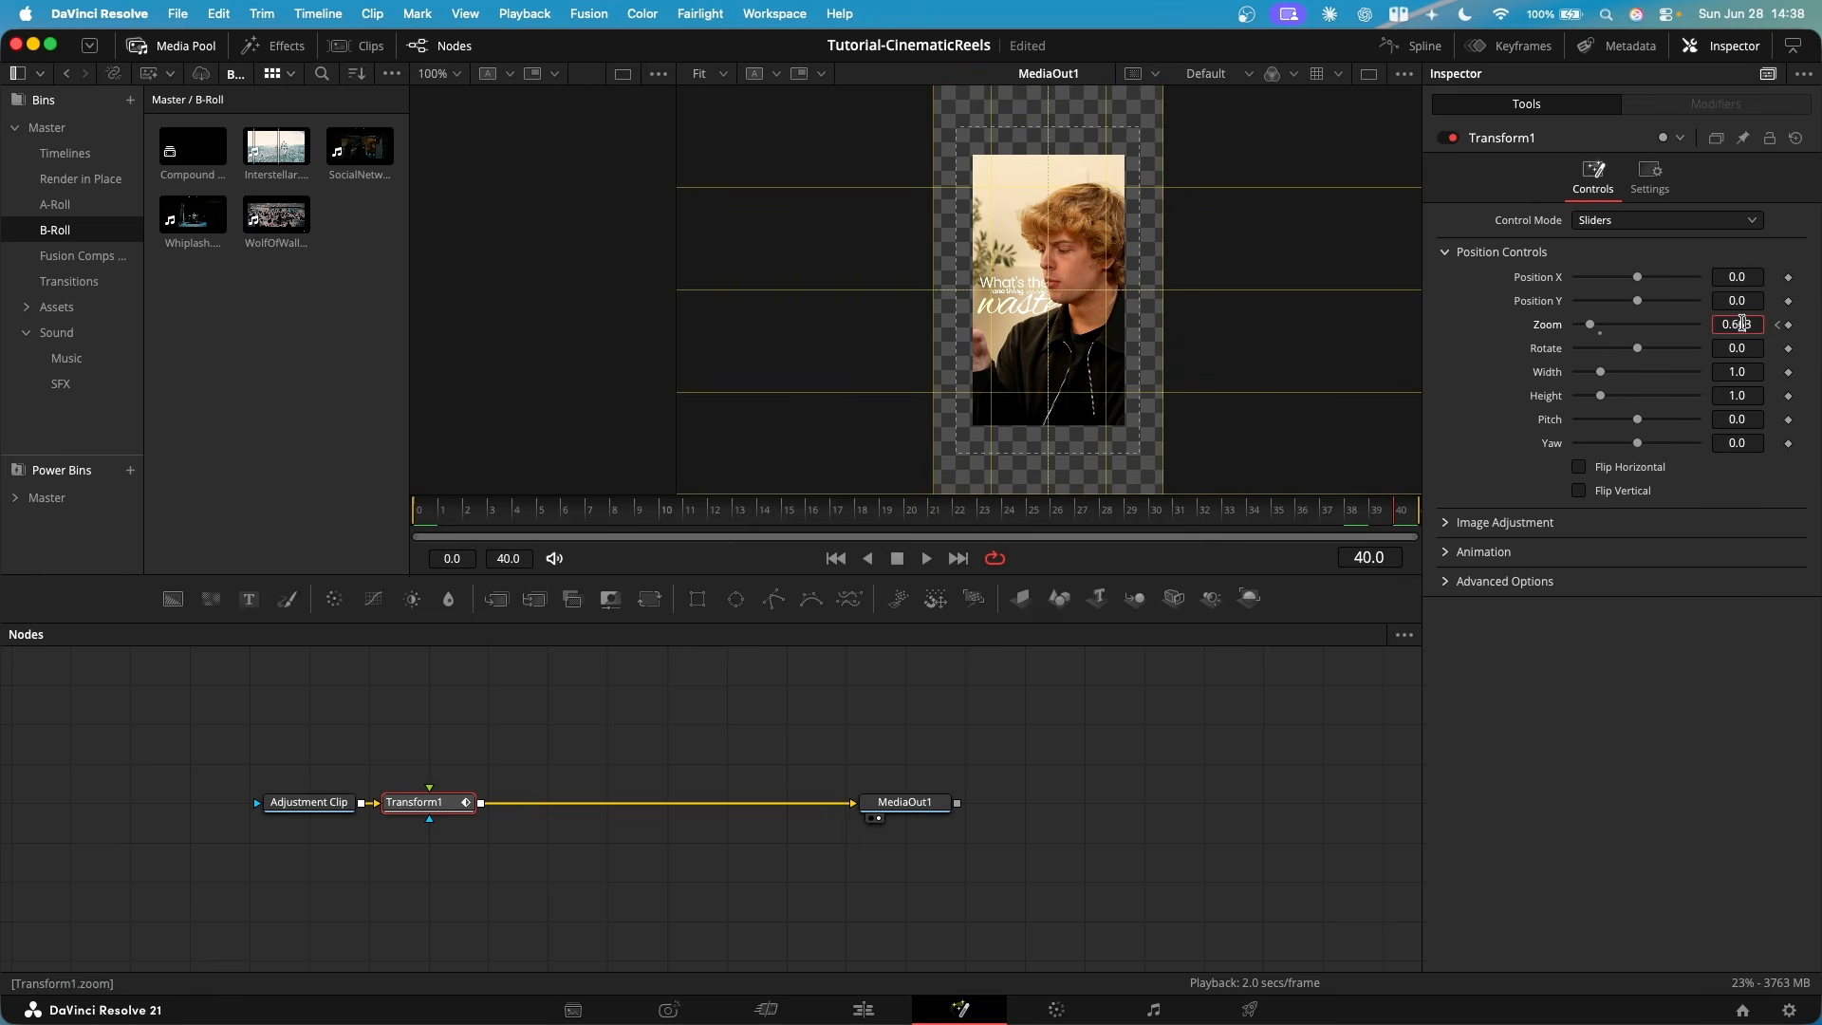
type("1")
key("Return")
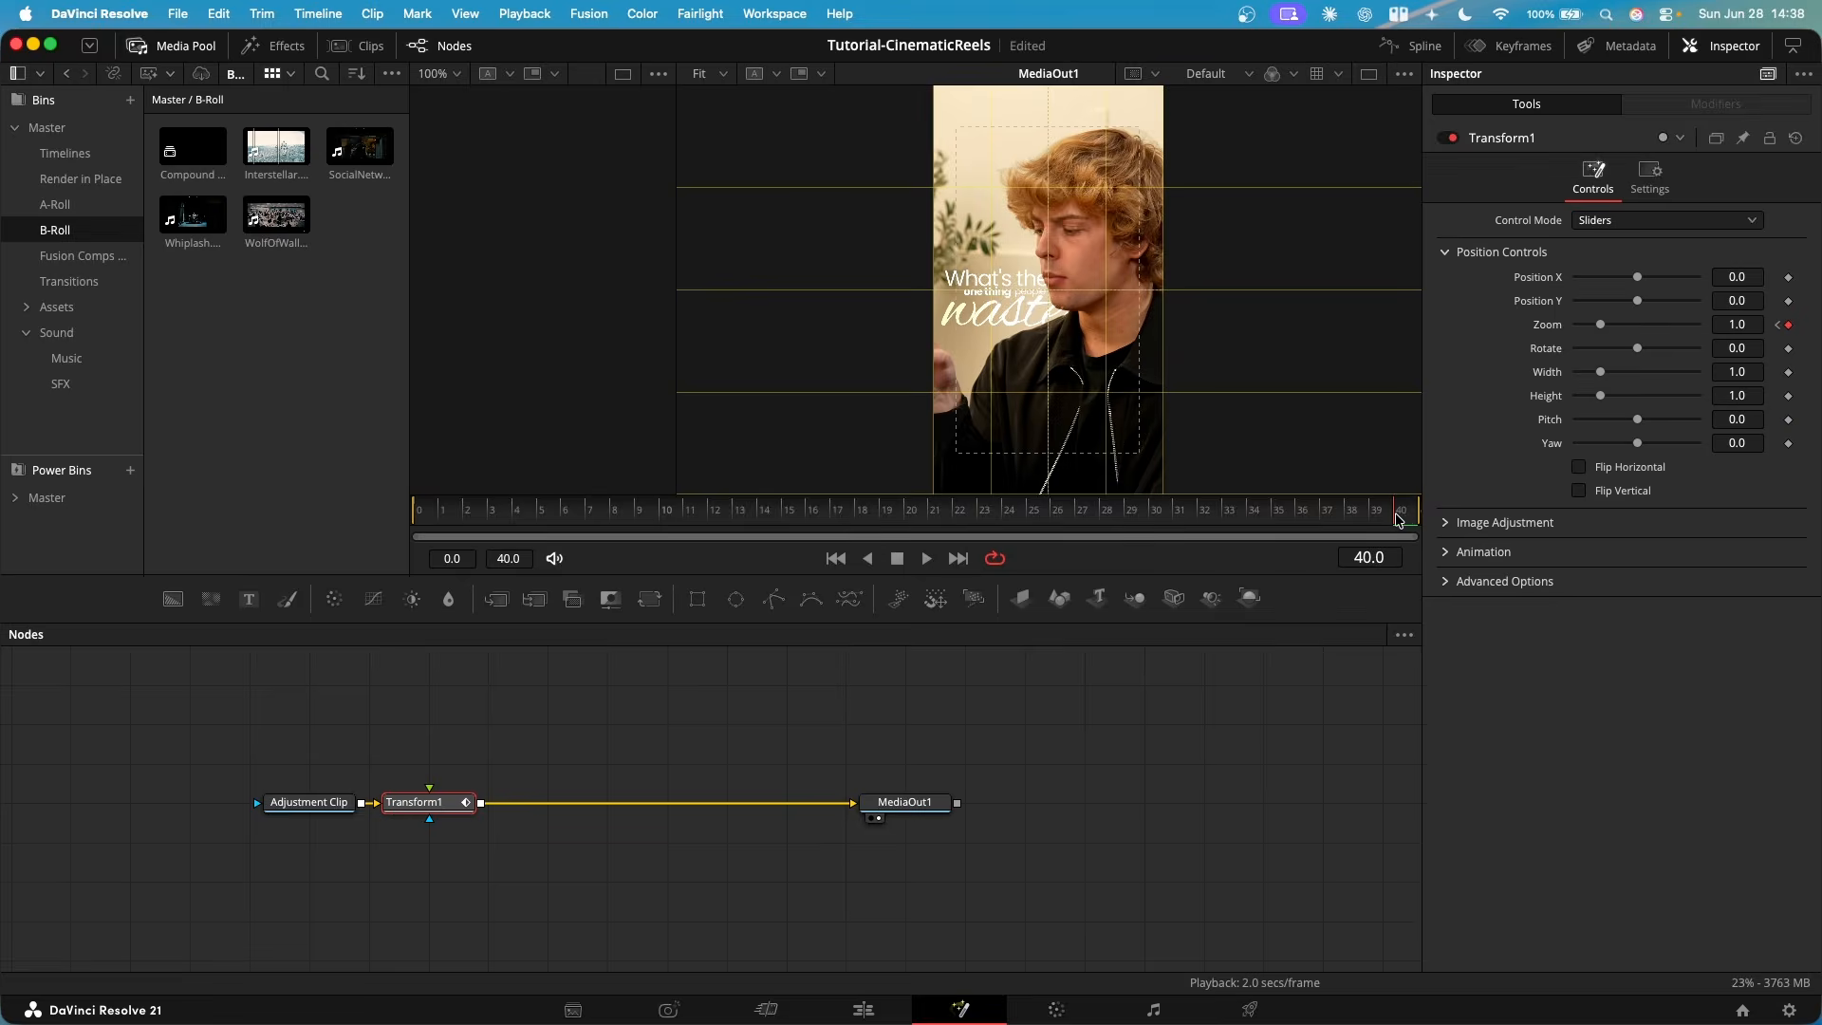
left_click_drag(1395, 520, 1350, 517)
key("Home")
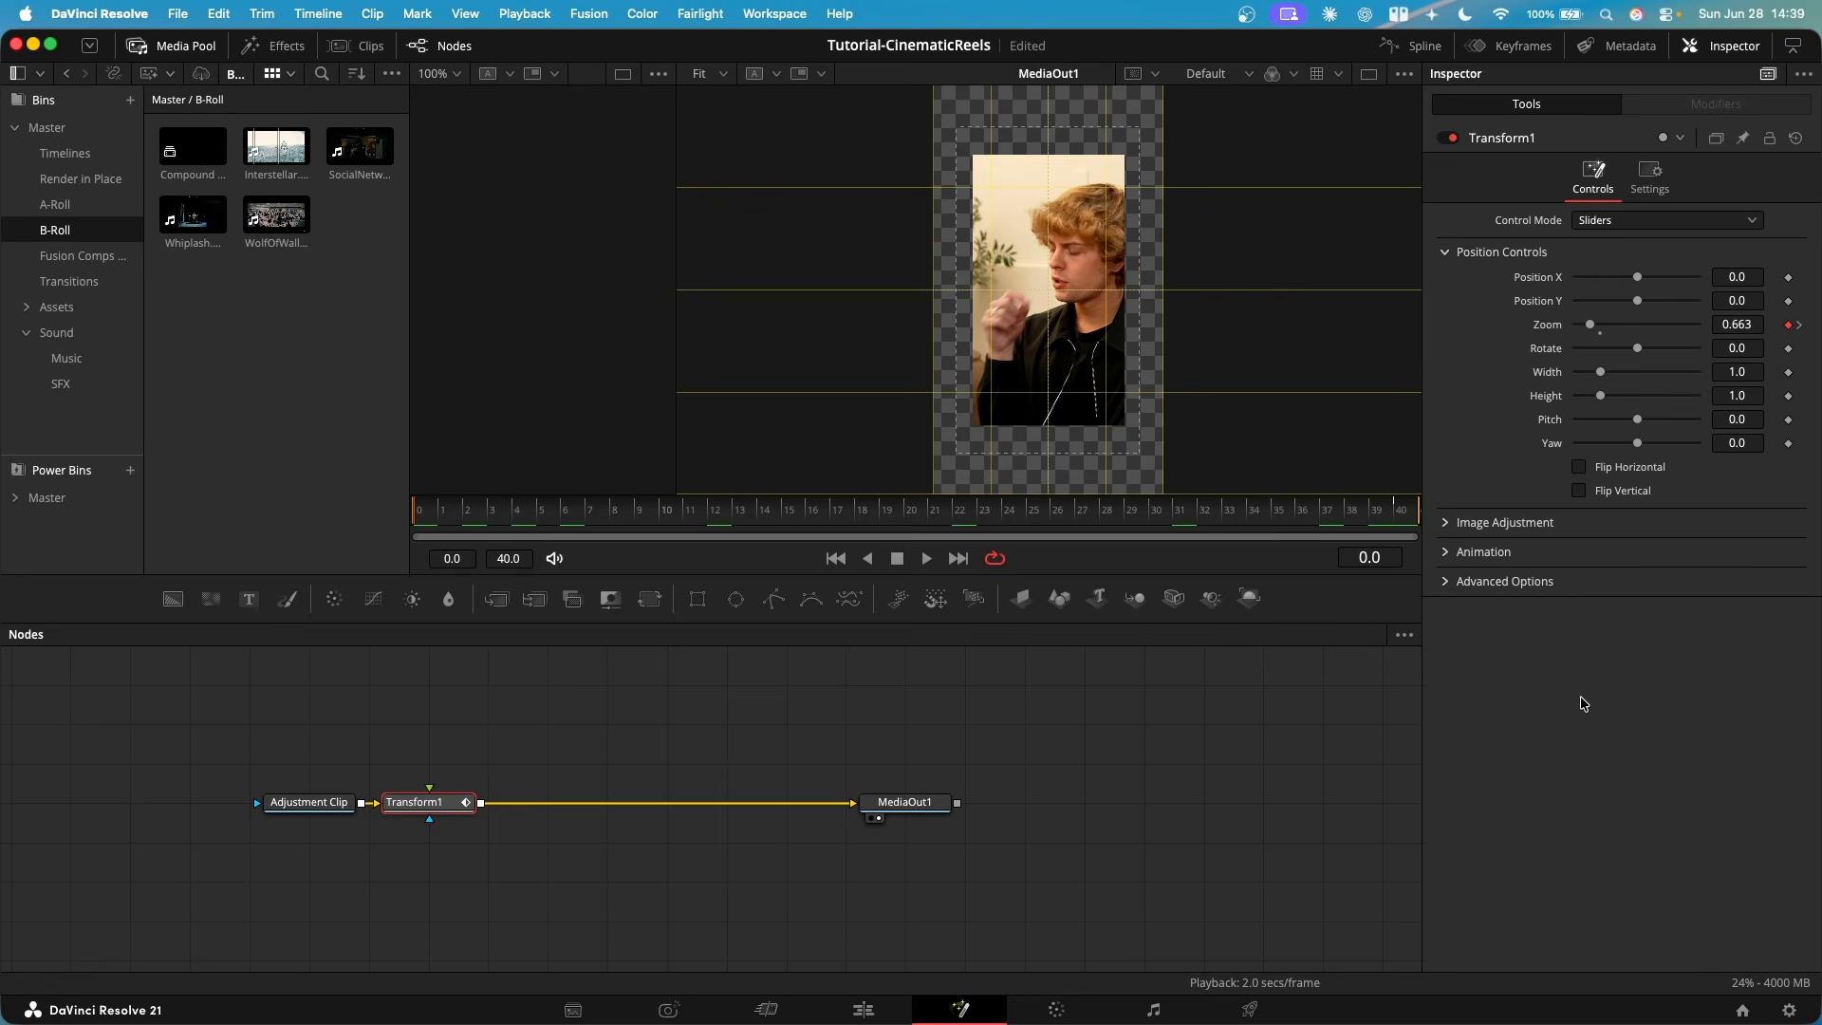
- Set Transform1's Edge Behaviour to Reflect and its Motion Blur to 1.0
left_click(1446, 582)
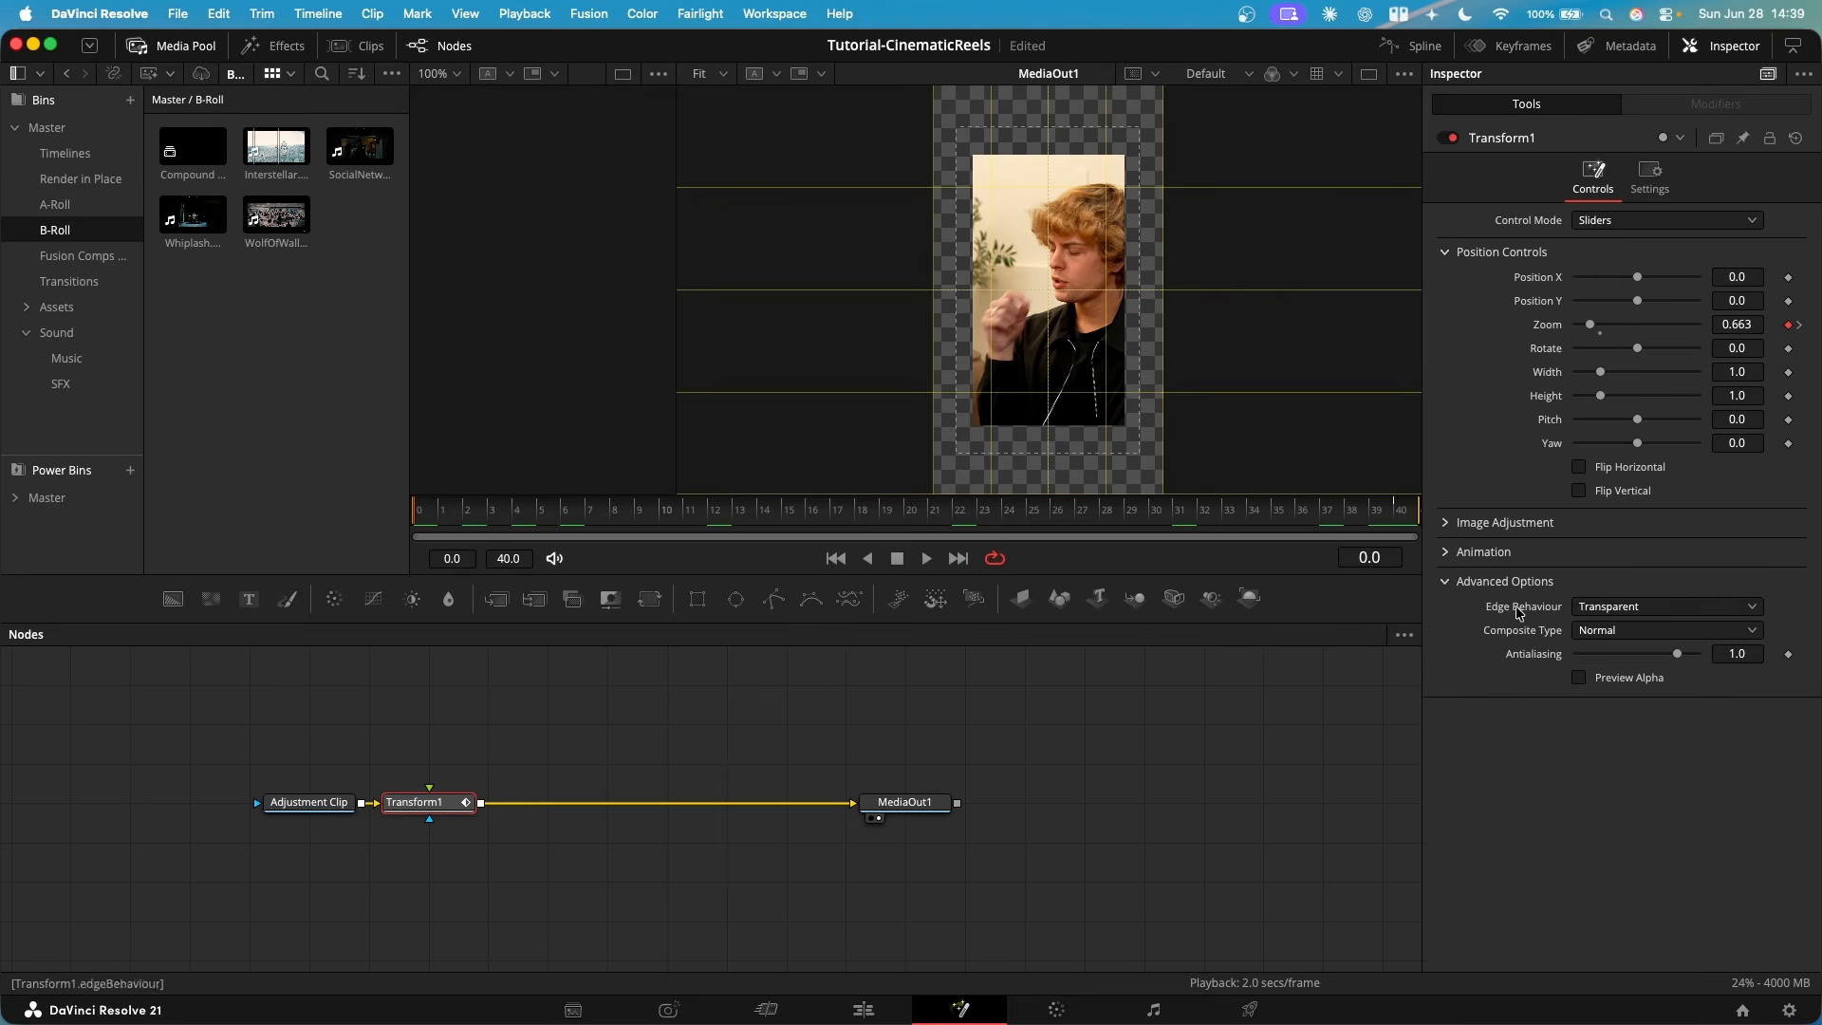
left_click(1612, 610)
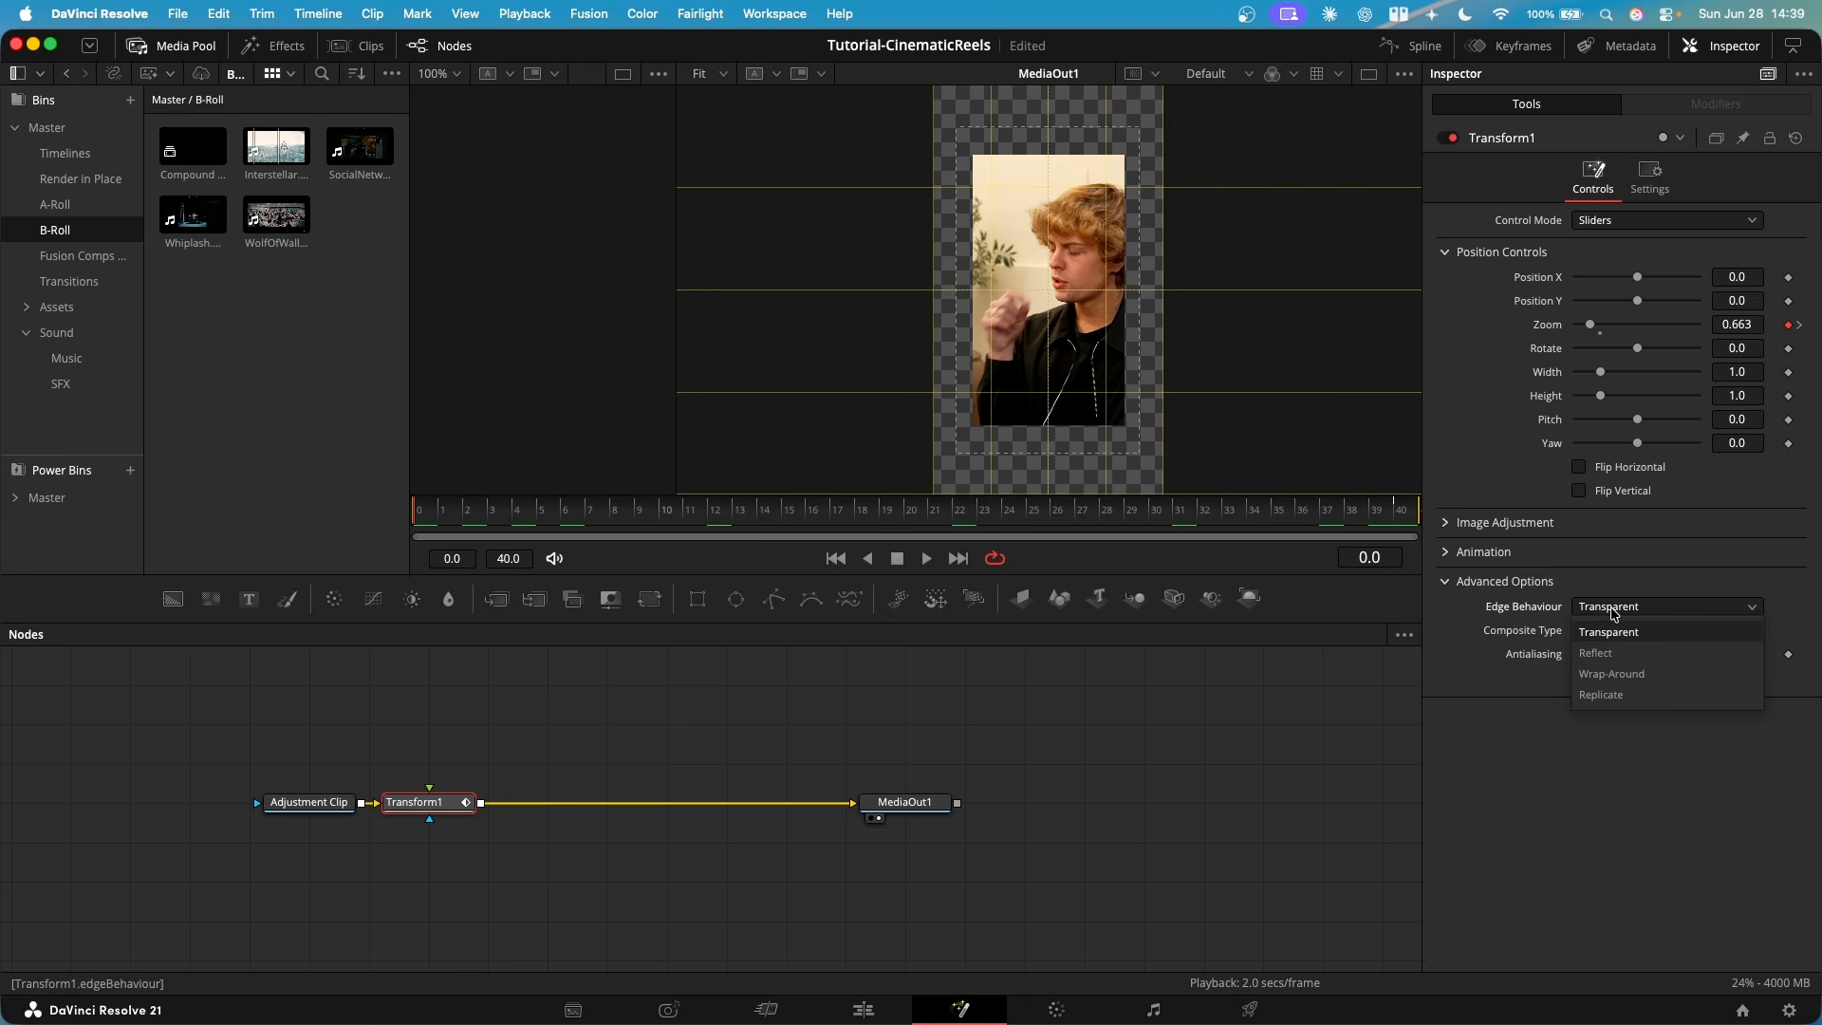
left_click(1628, 653)
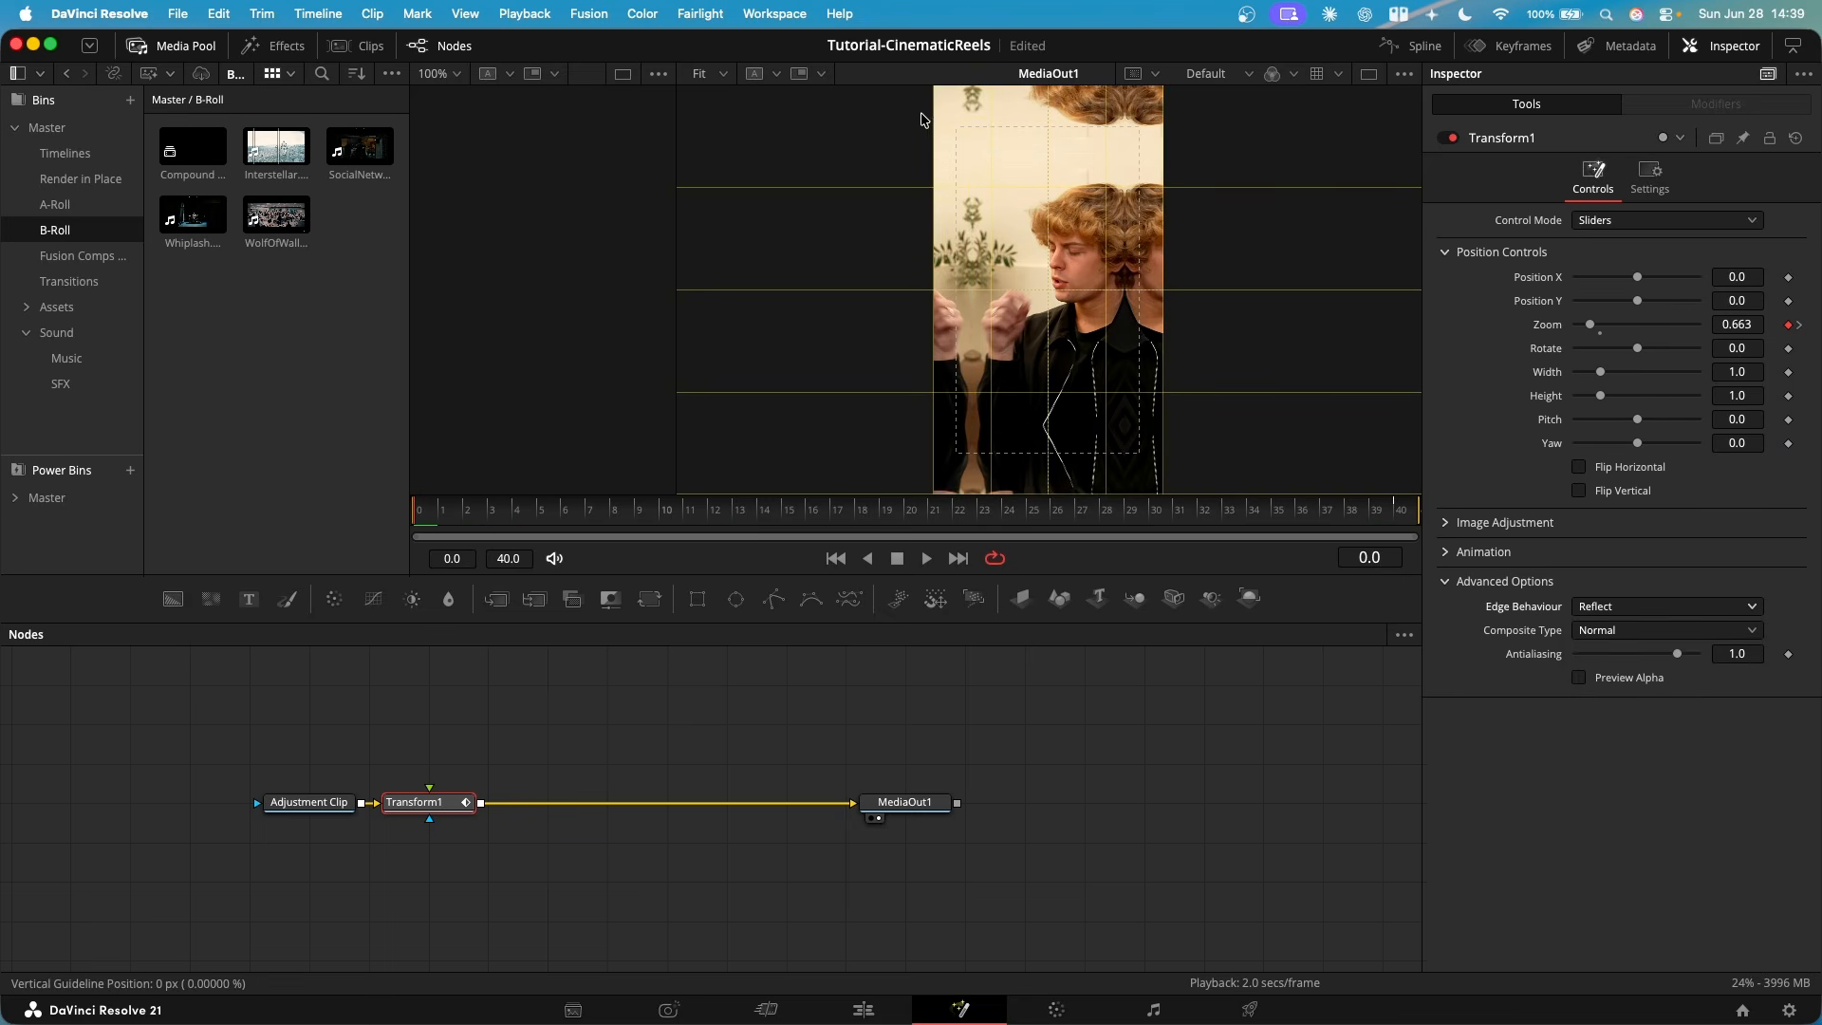
left_click(1446, 554)
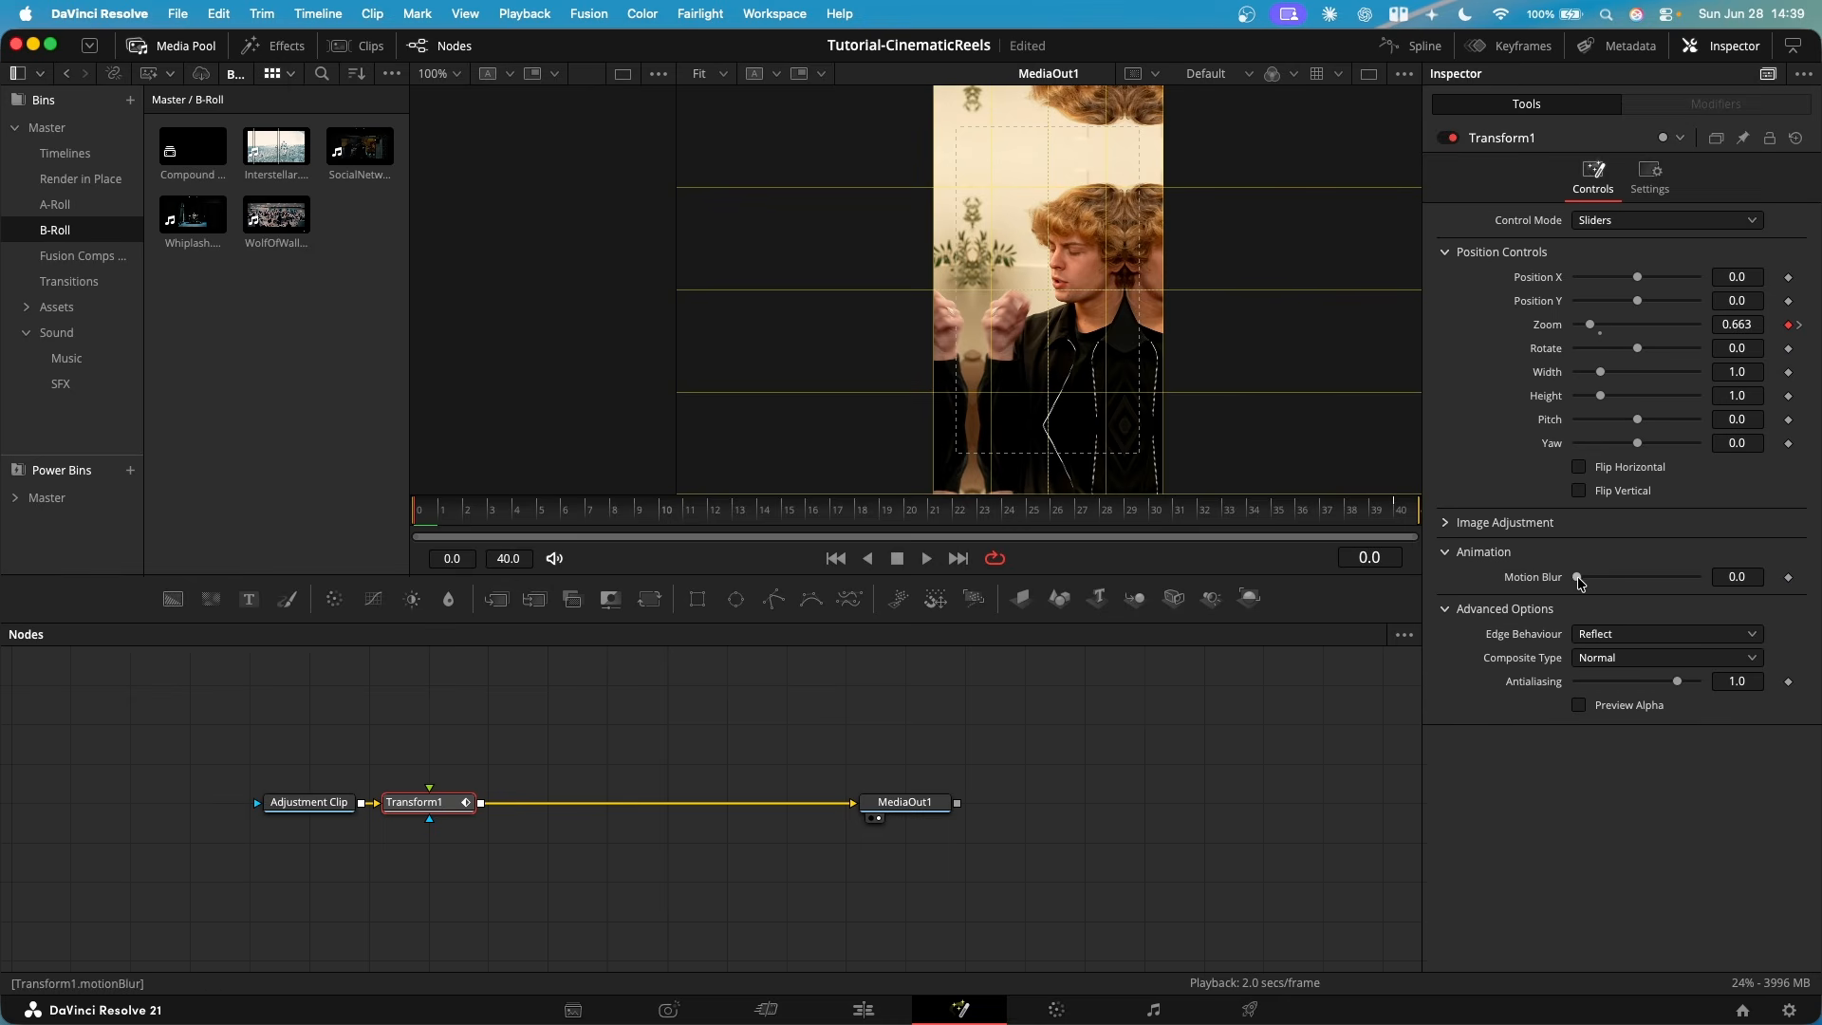
left_click_drag(1577, 577, 1697, 577)
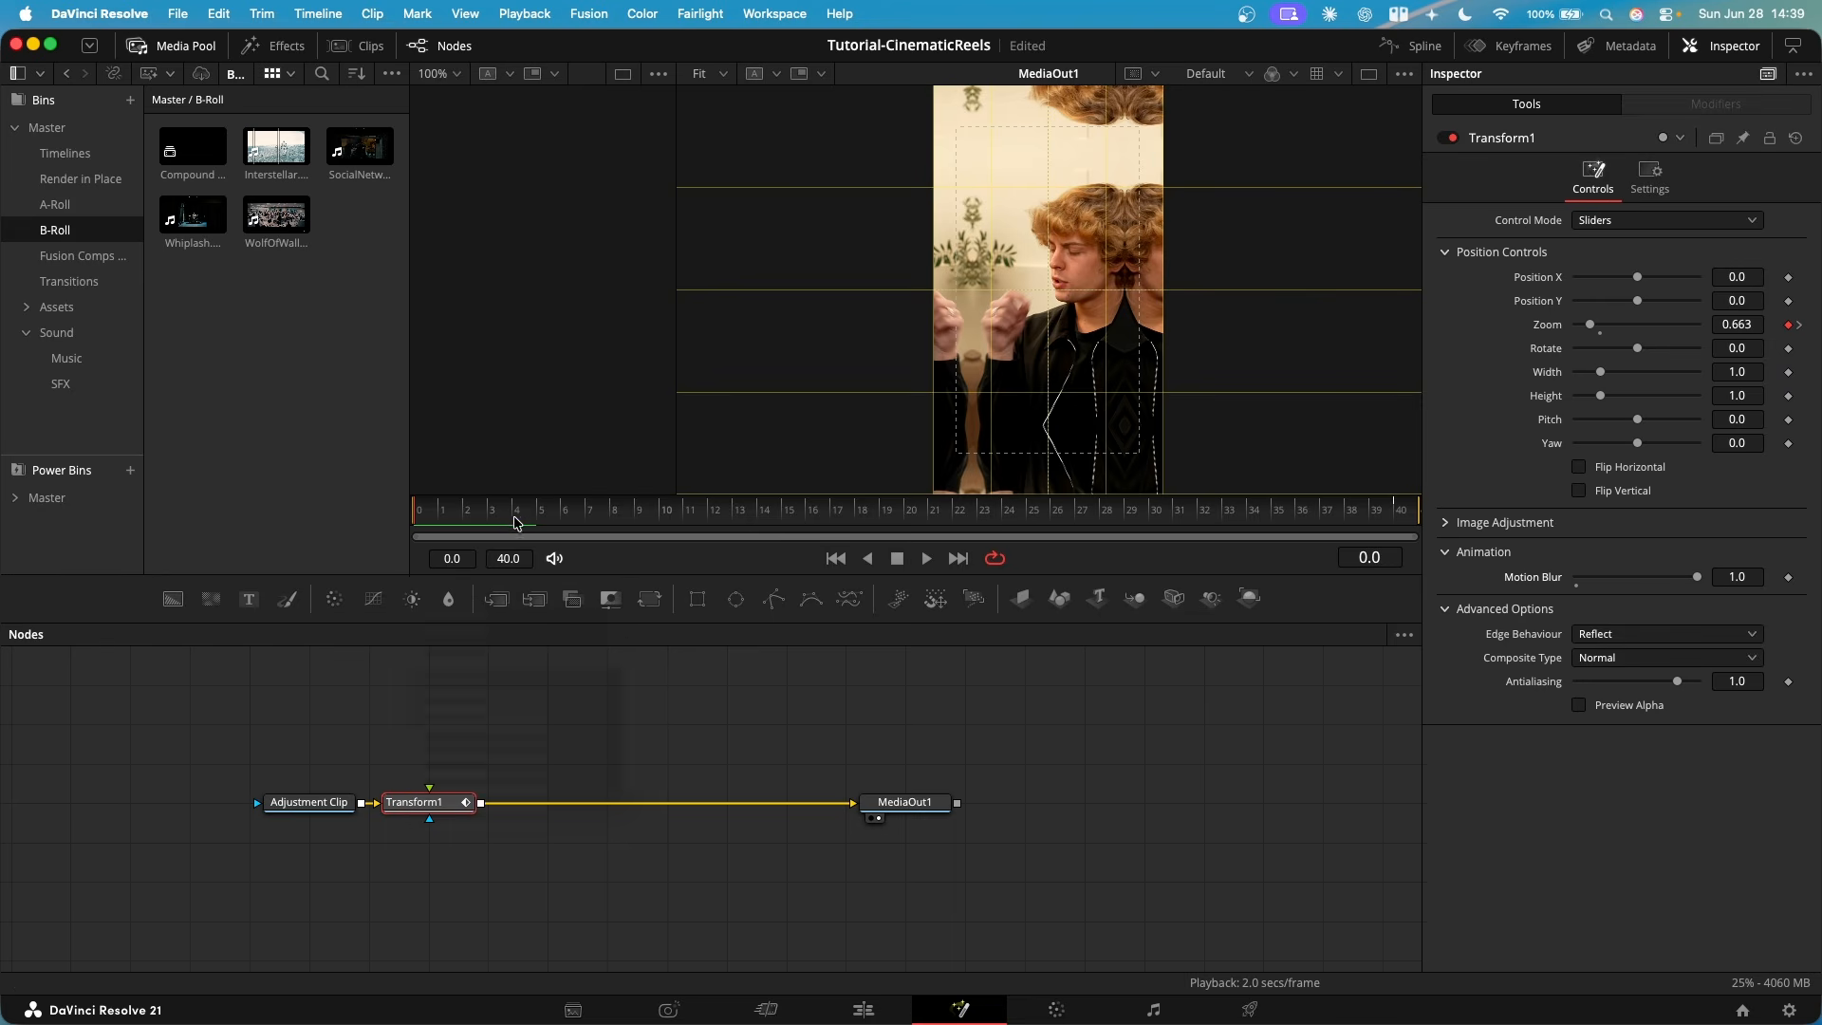
left_click_drag(501, 517, 253, 521)
- Show the Zoom spline and pull its two handles so the zoom starts fast and settles slowly, and preview the animation
left_click(1412, 46)
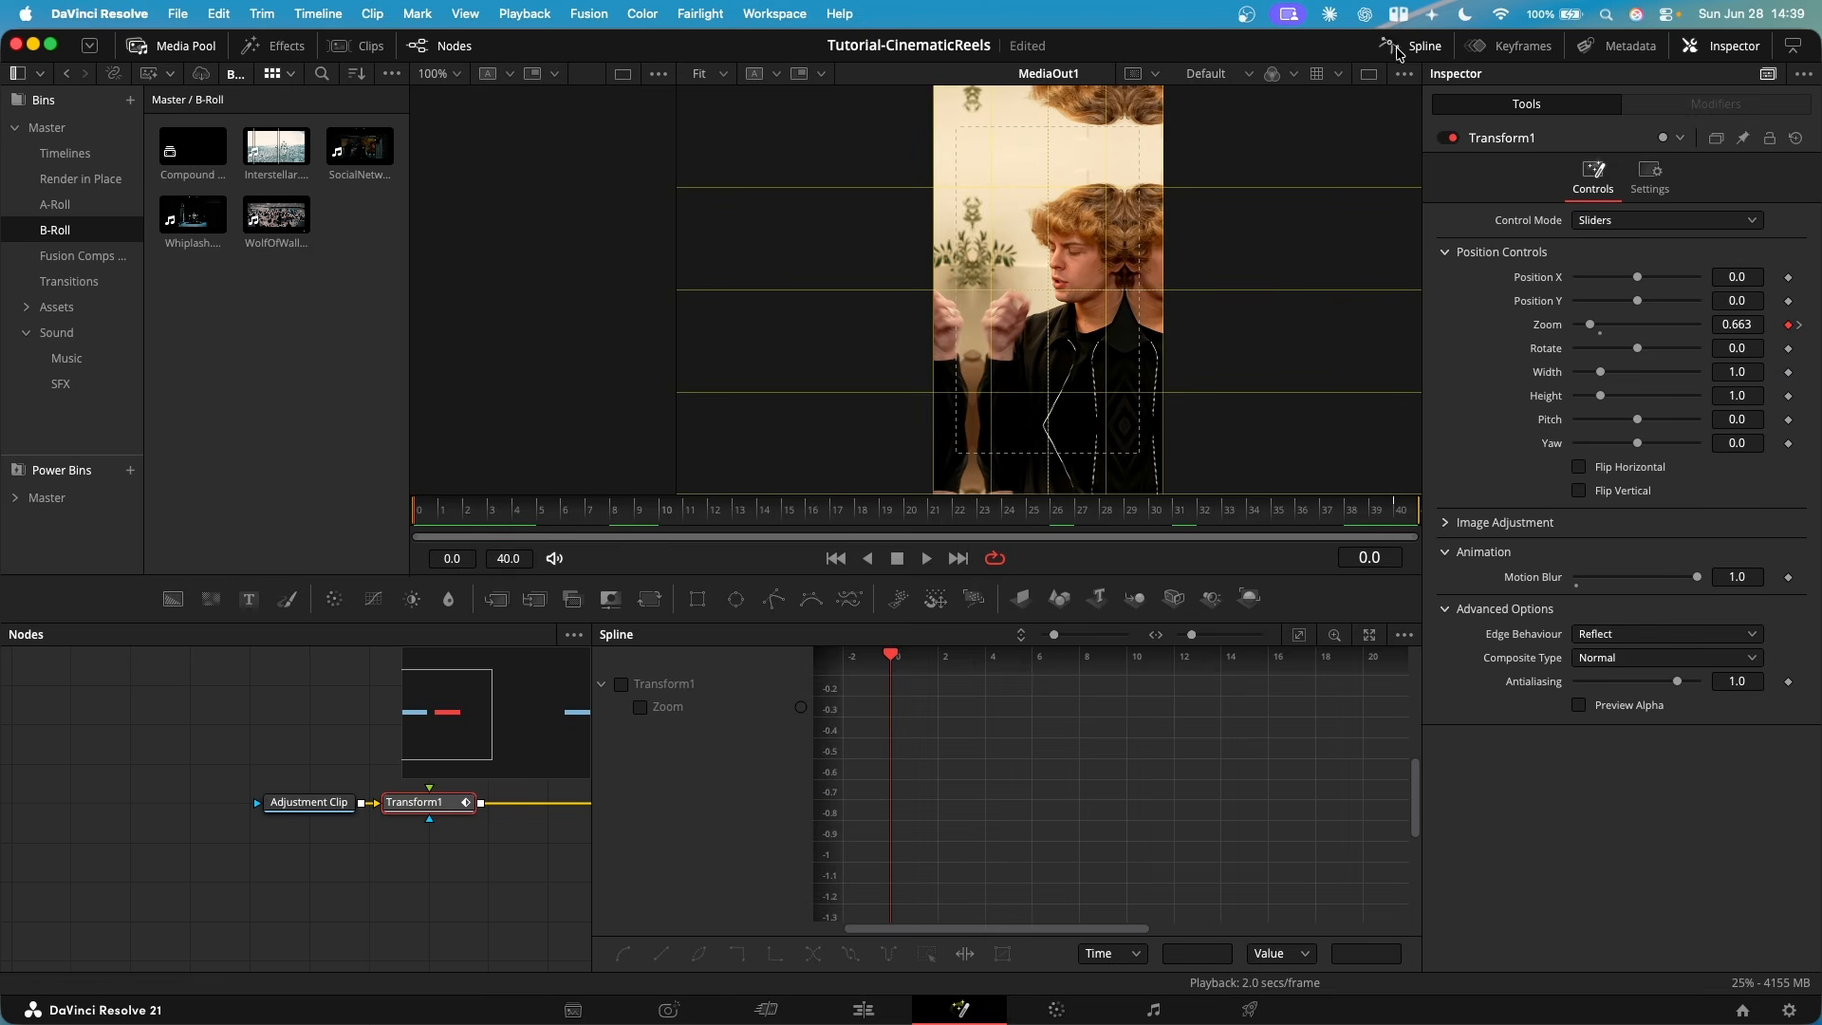
left_click(640, 707)
key("super+a")
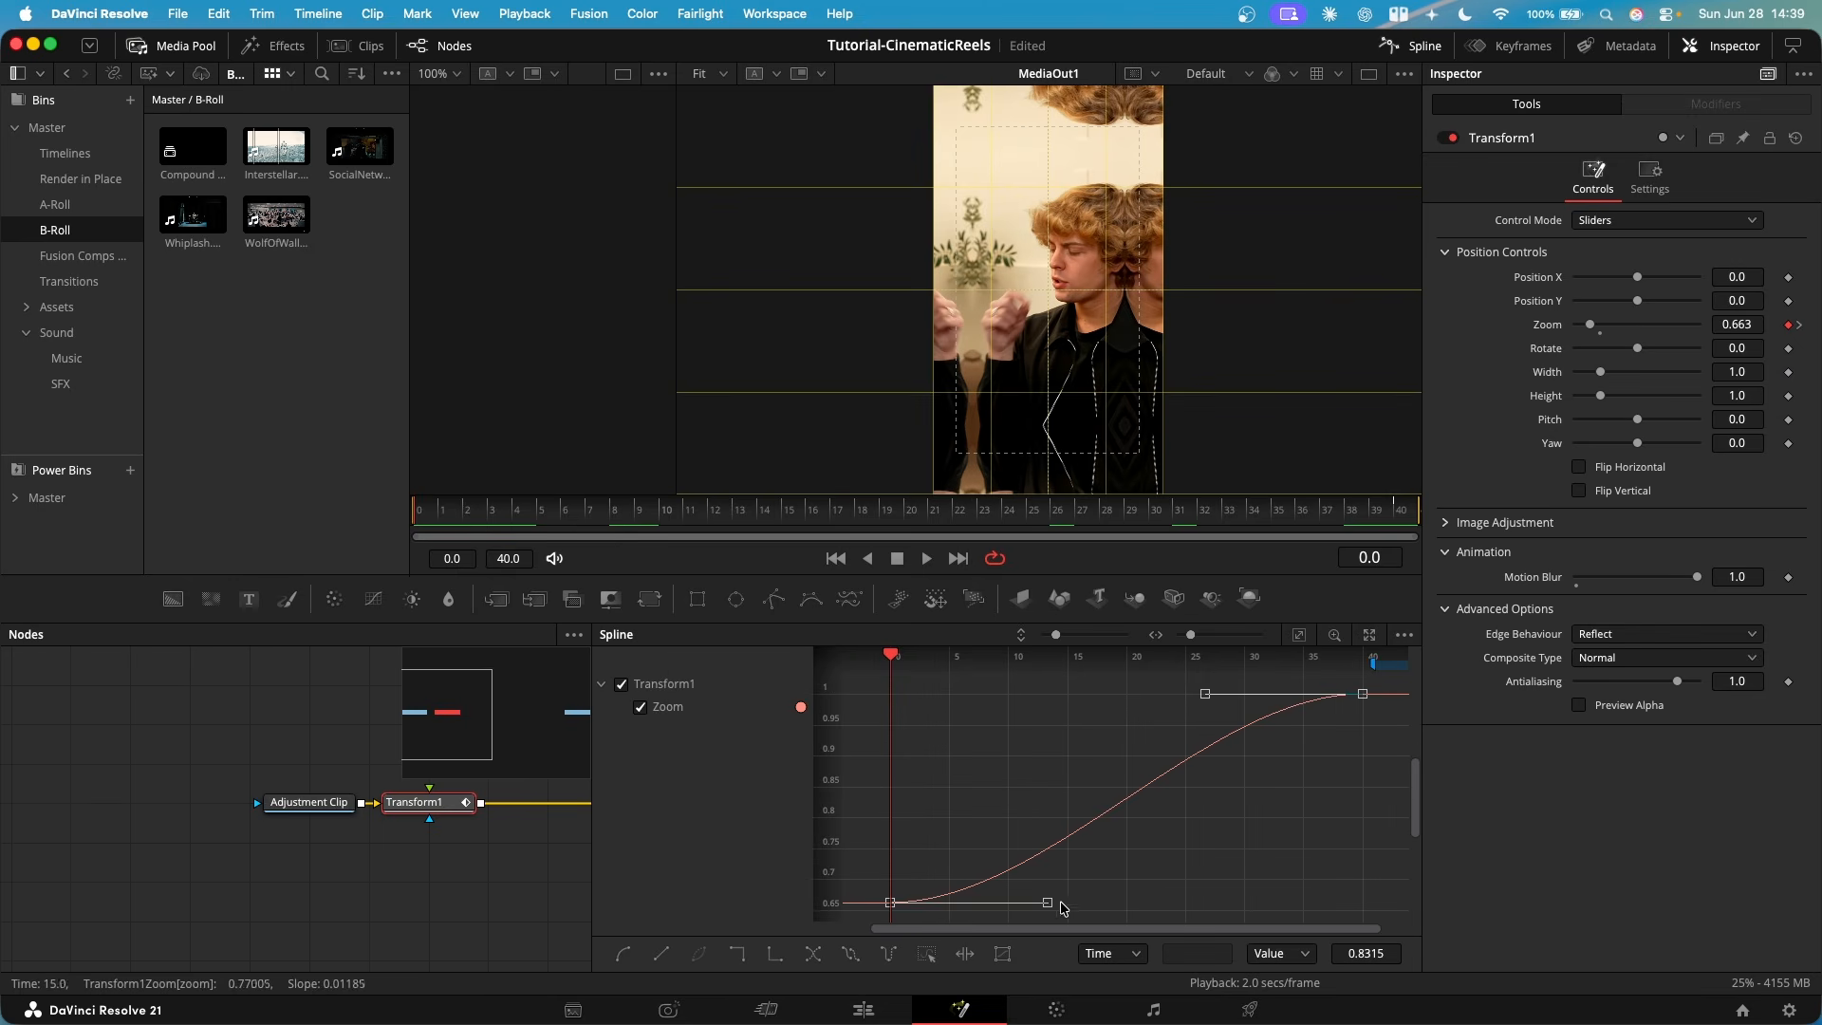
left_click_drag(1048, 902, 884, 704)
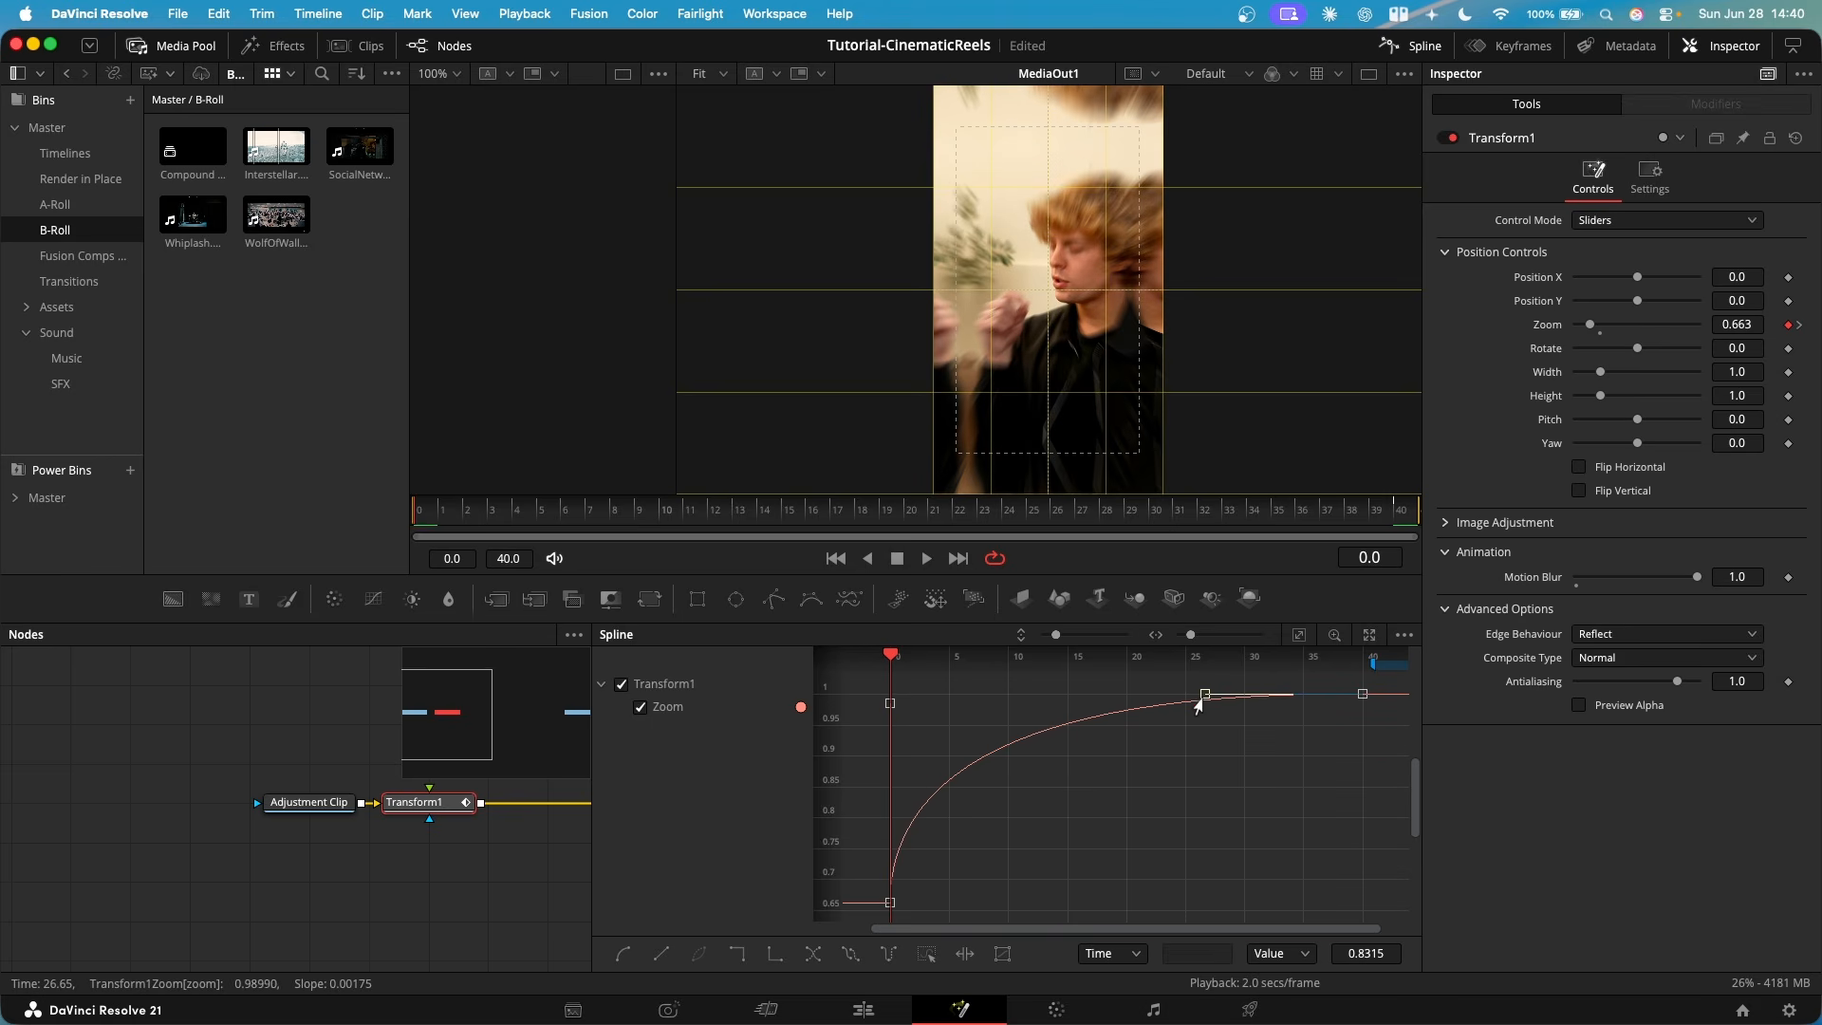
left_click_drag(1204, 700, 977, 719)
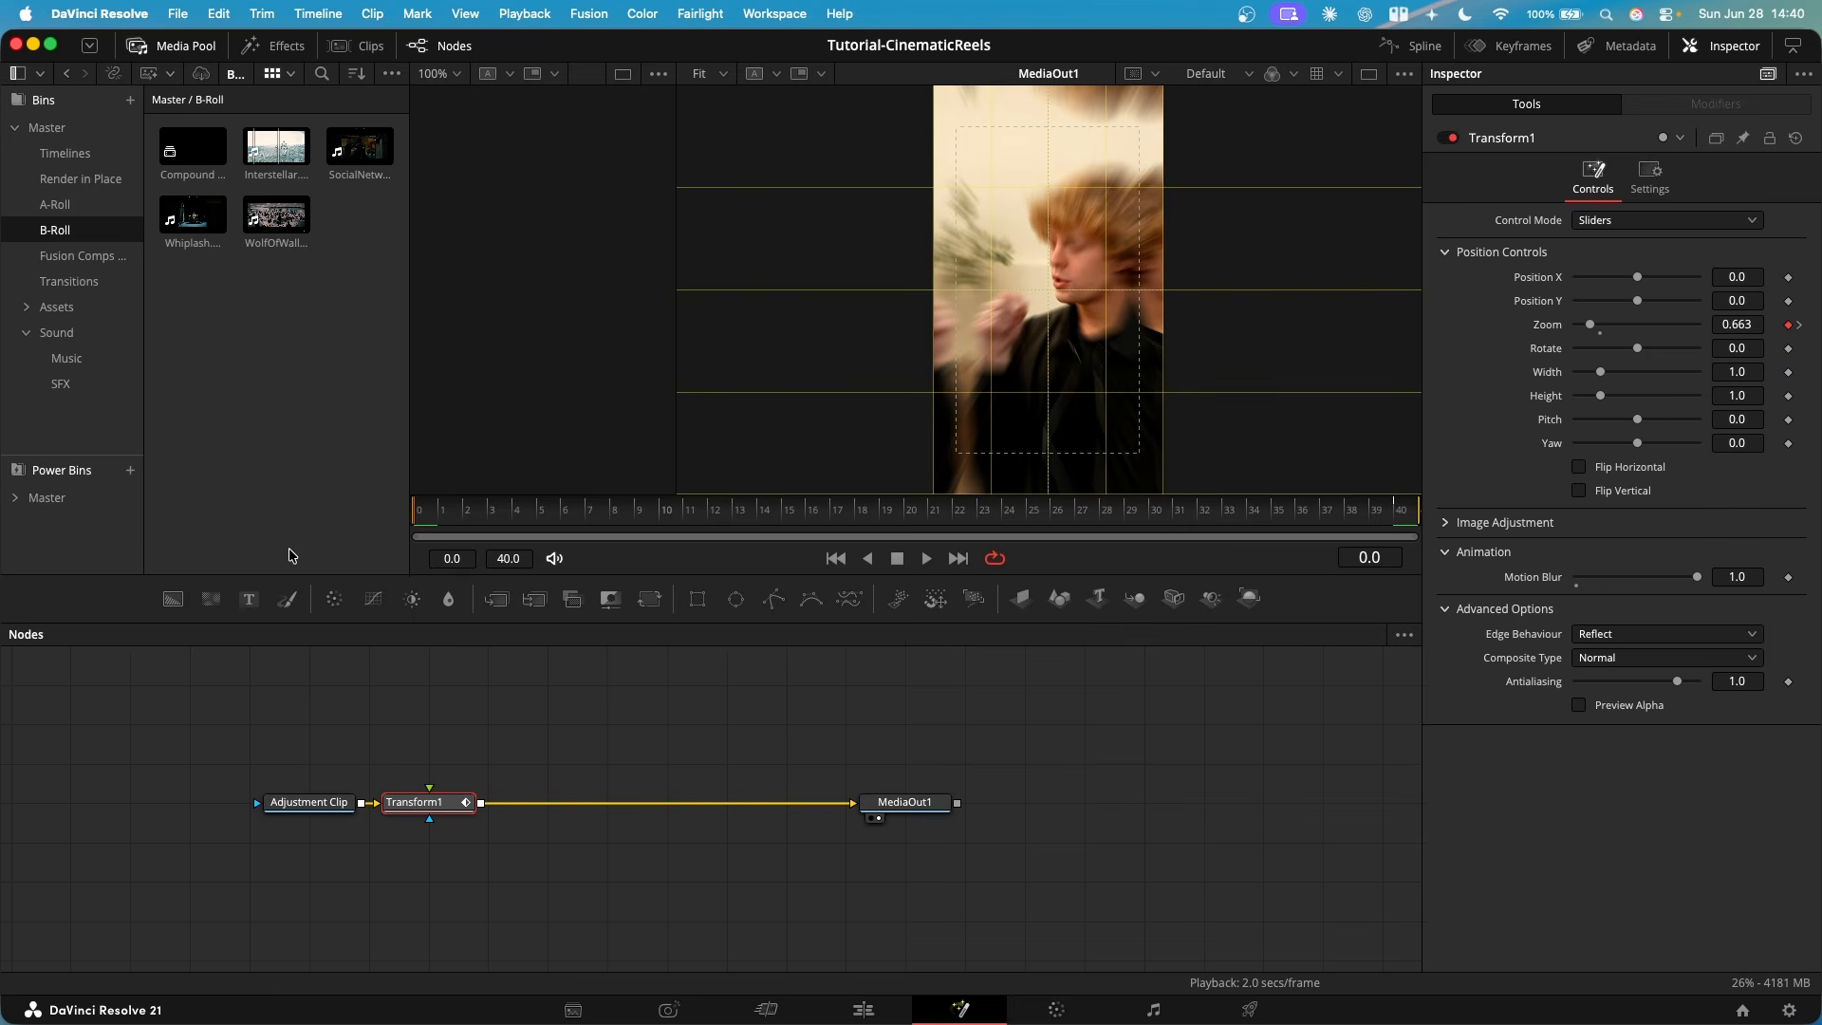
key("space")
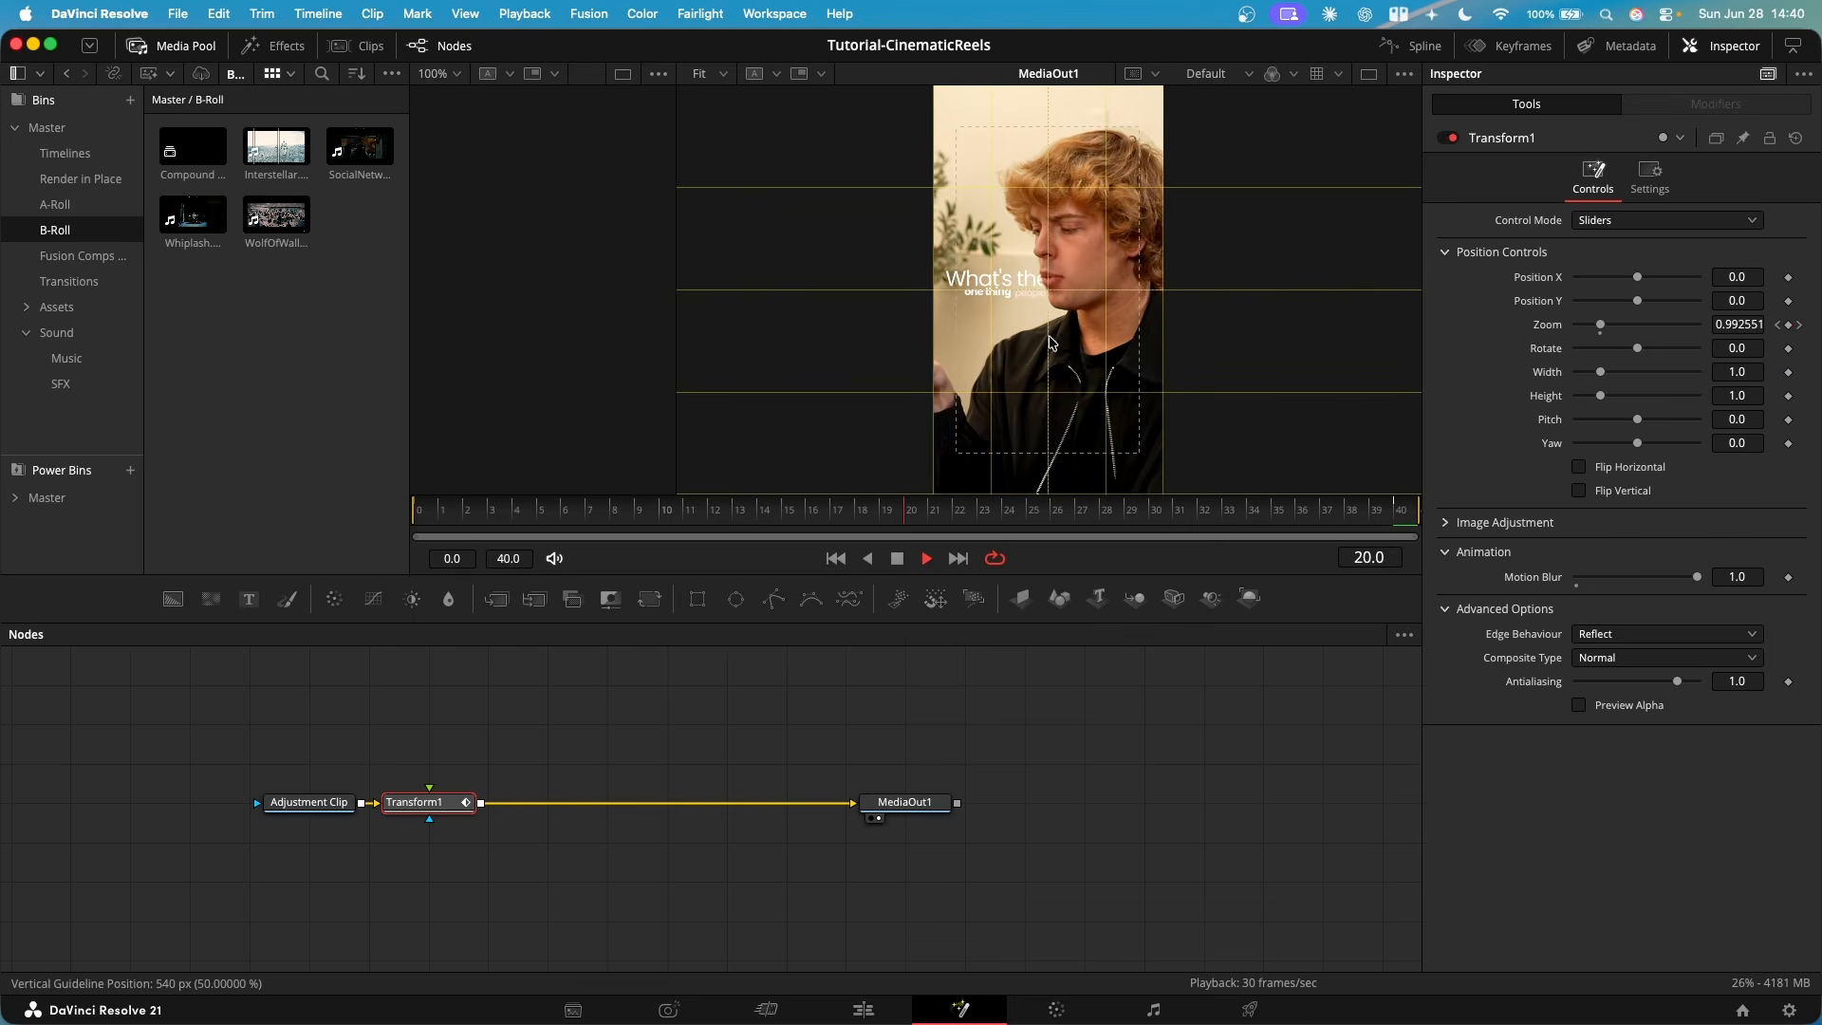
key("space")
left_click_drag(983, 509, 1285, 530)
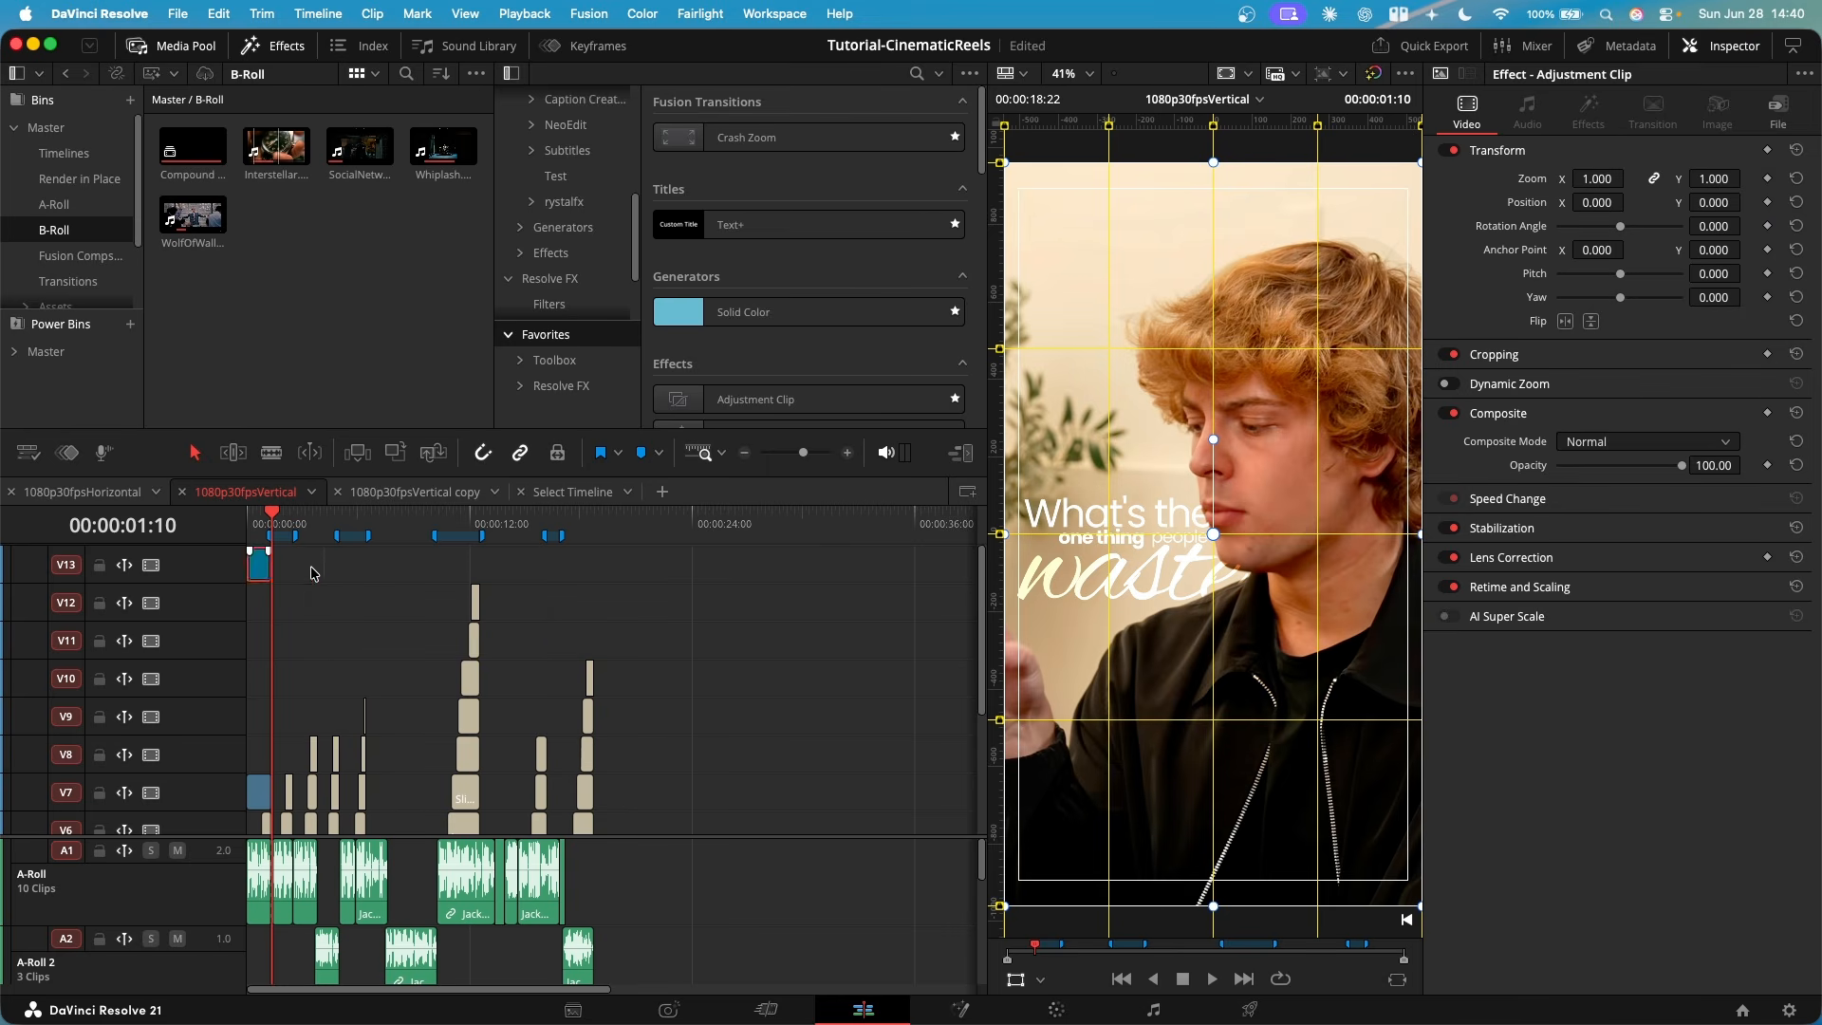
- Duplicate the V13 adjustment clip to the end of the timeline, aligned with the end of the last clip, and preview it
left_click_drag(311, 574, 577, 564)
scroll(675, 673, "down", 4)
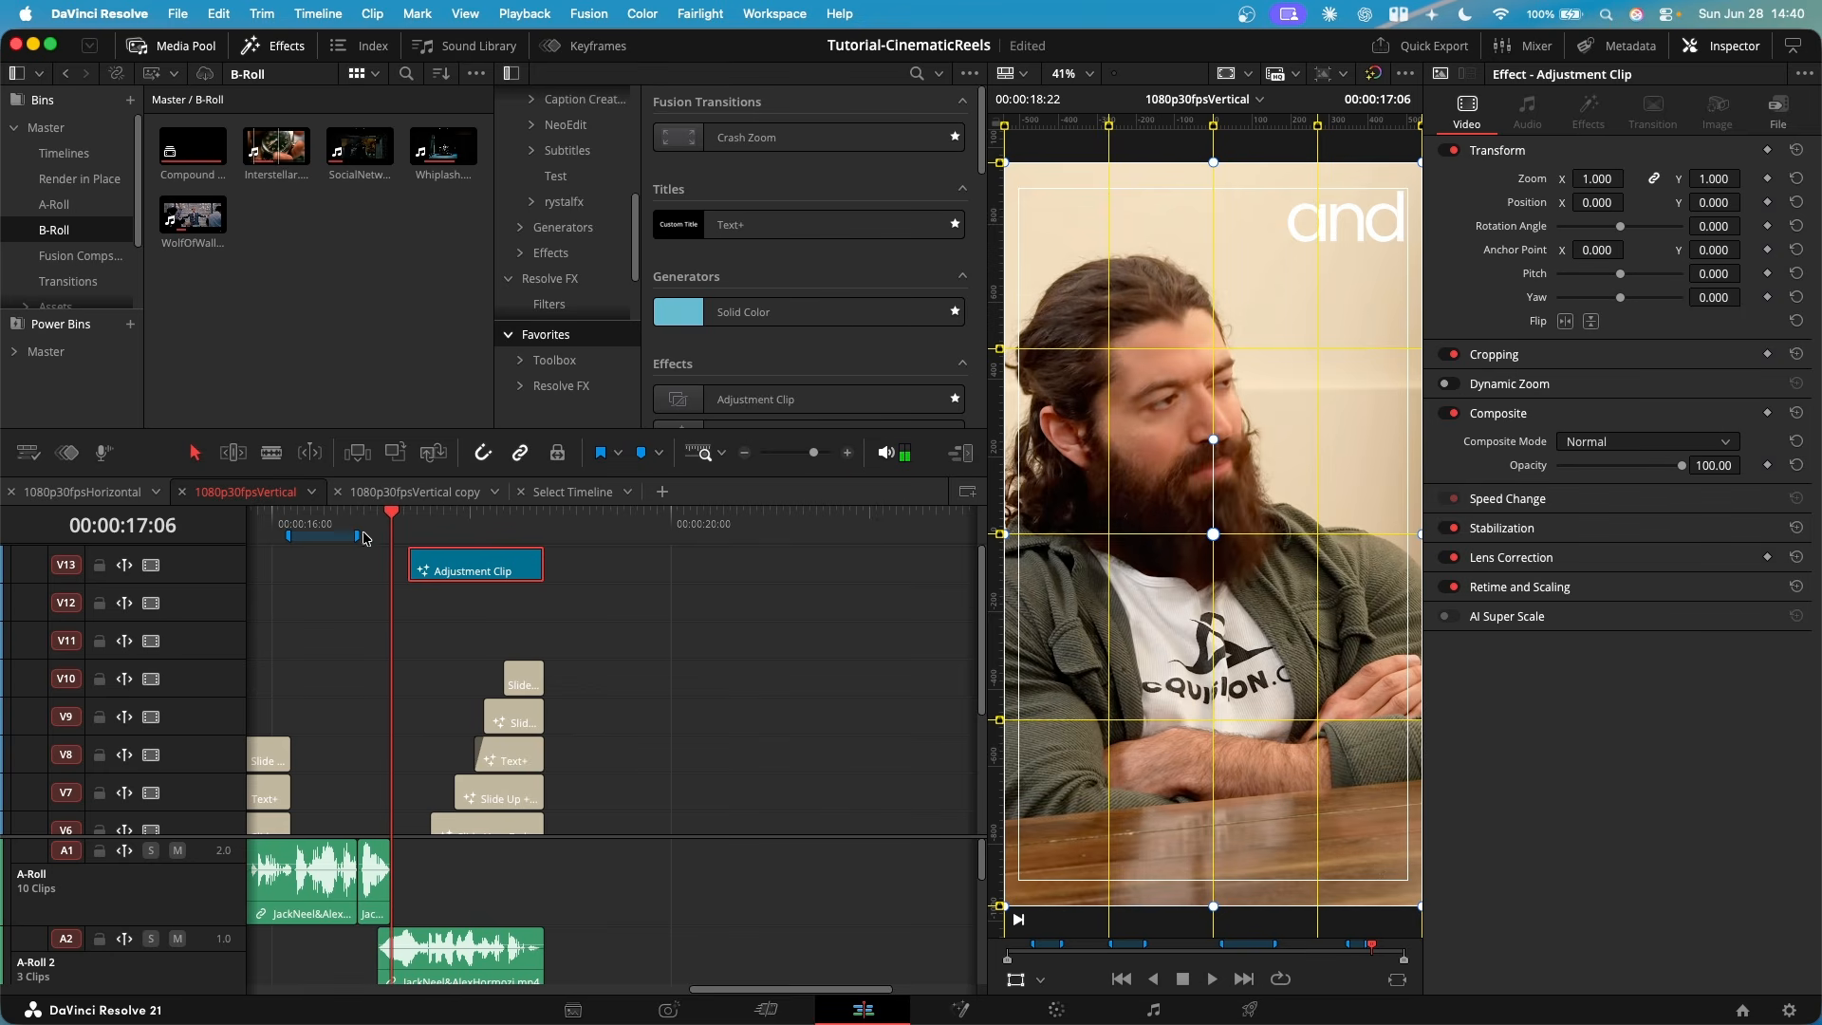
left_click(408, 524)
key("space")
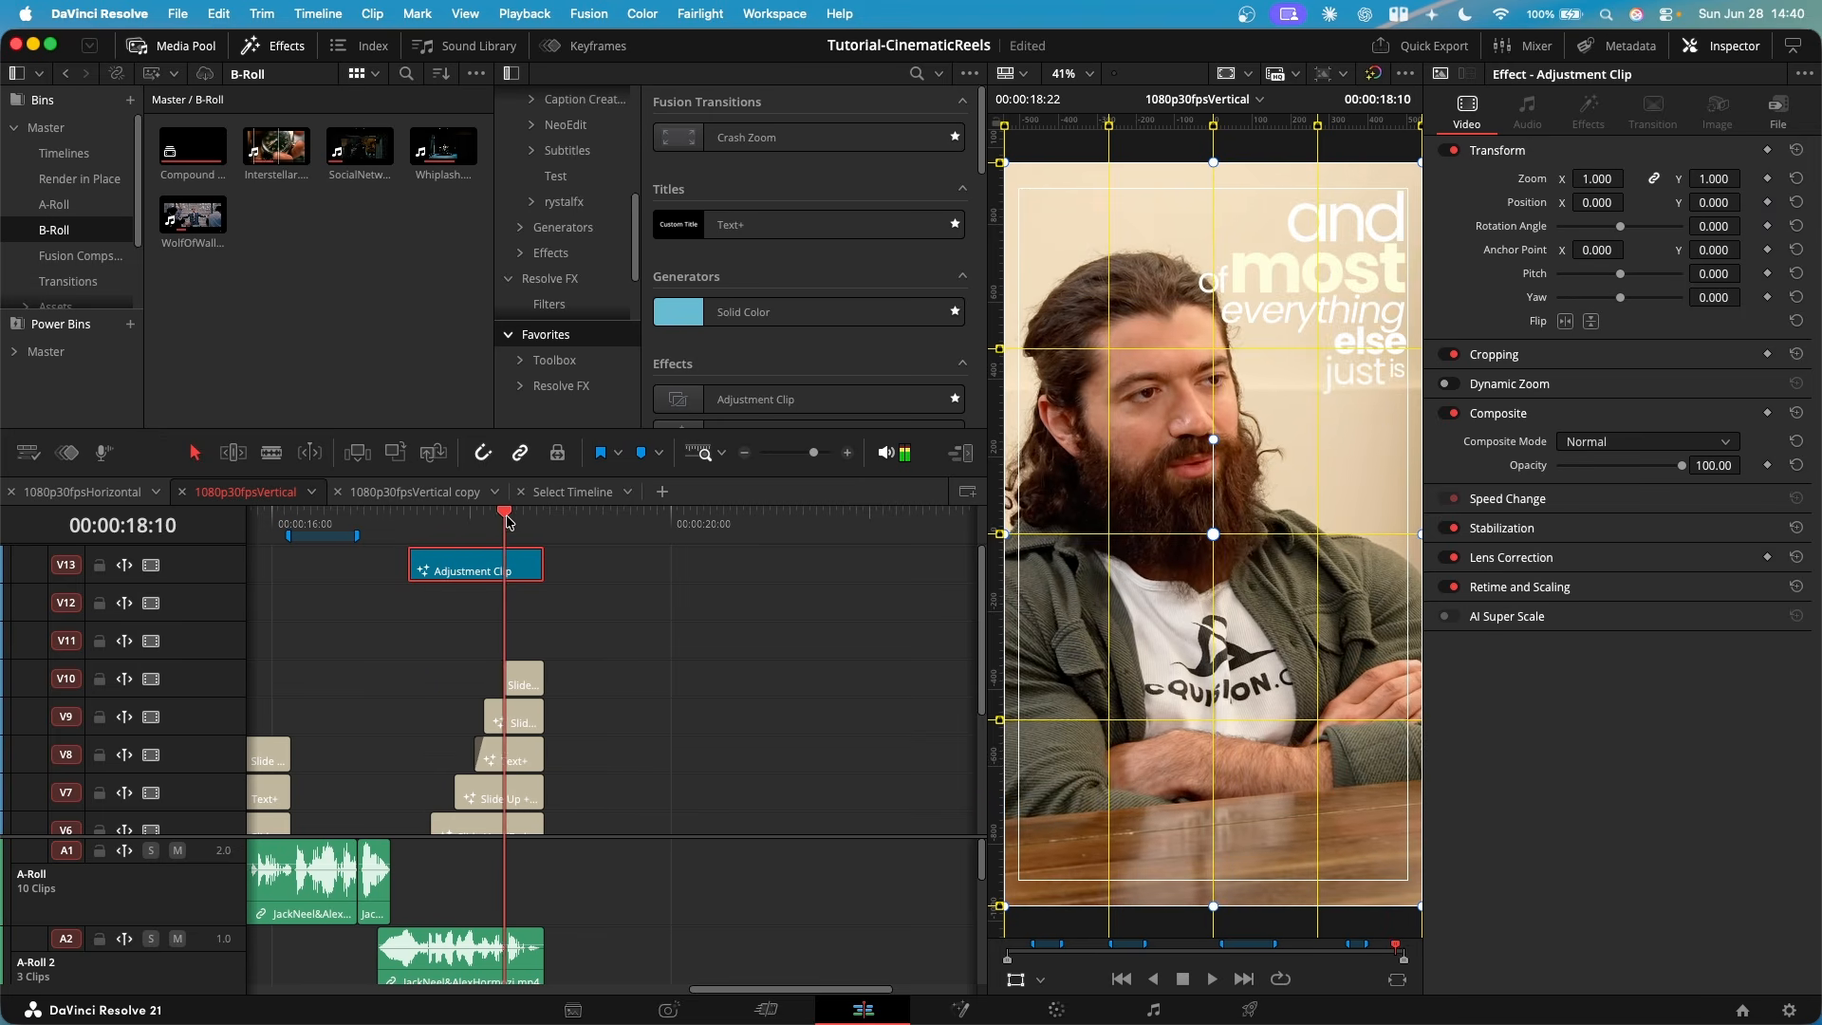
- Open the duplicated adjustment clip in Fusion, reverse its Zoom spline so it zooms out at the end, and play it
key("shift+5")
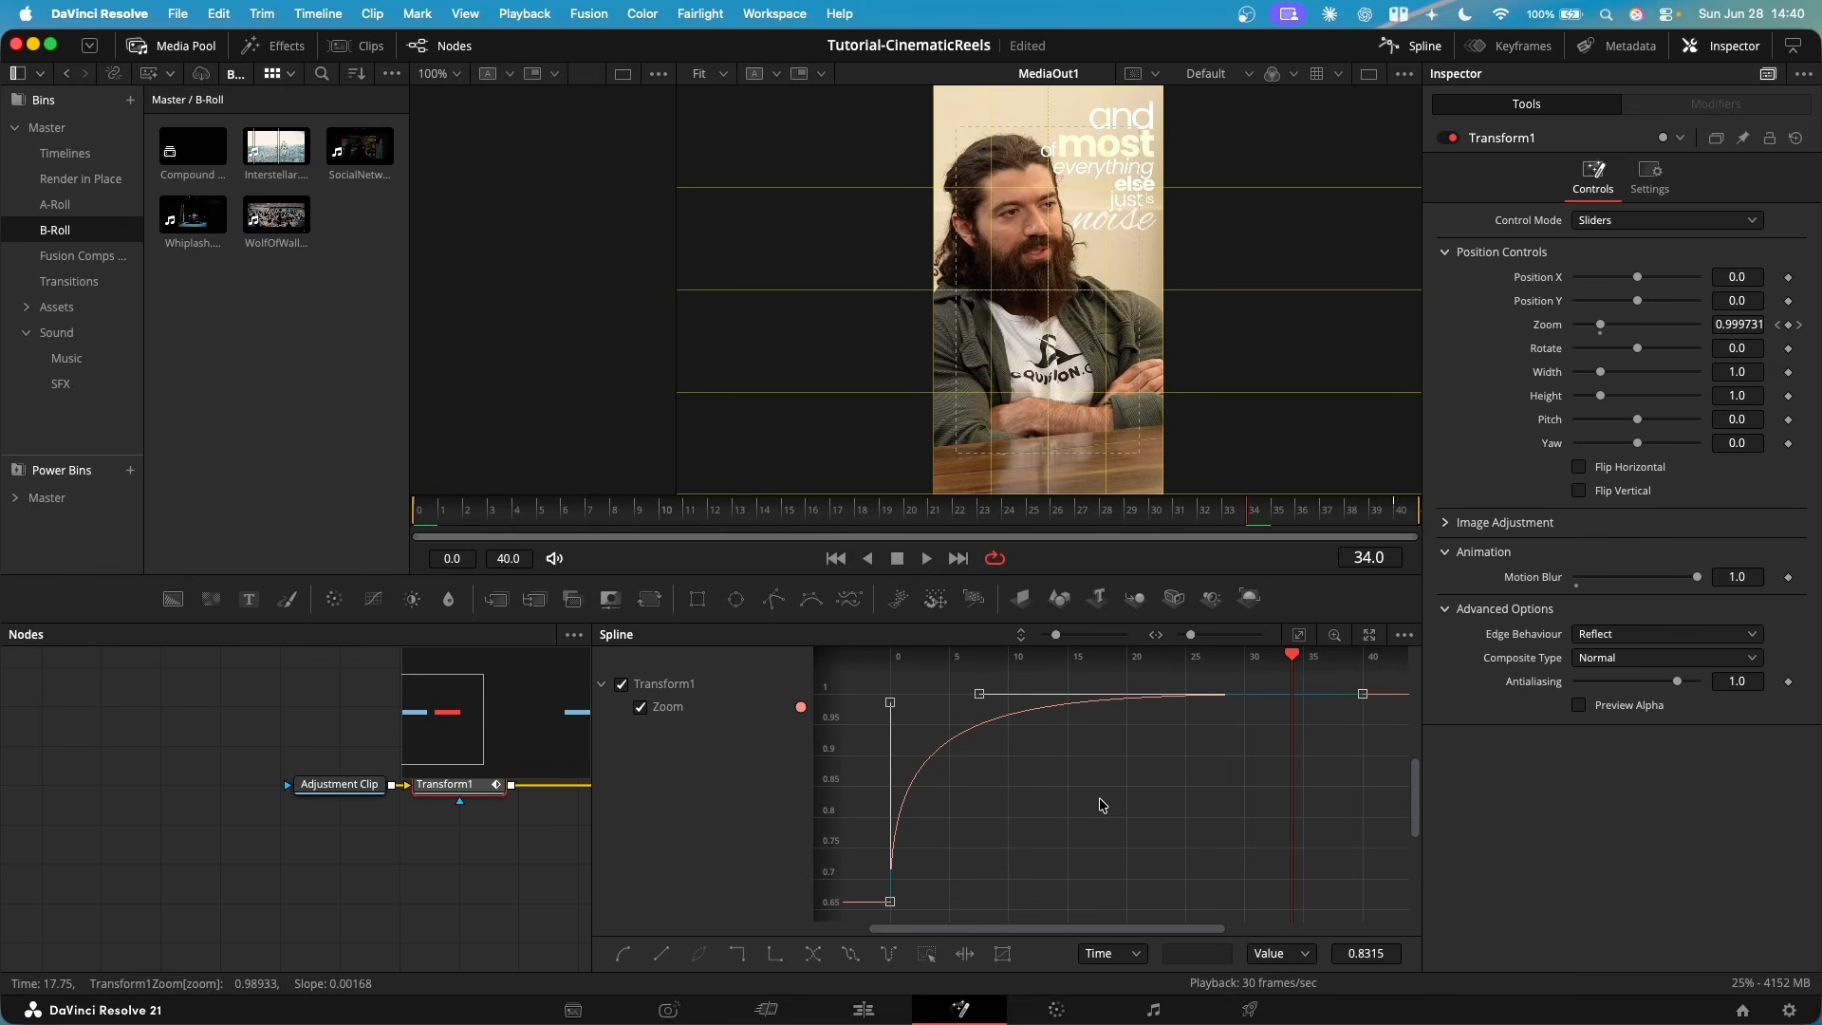
left_click(814, 959)
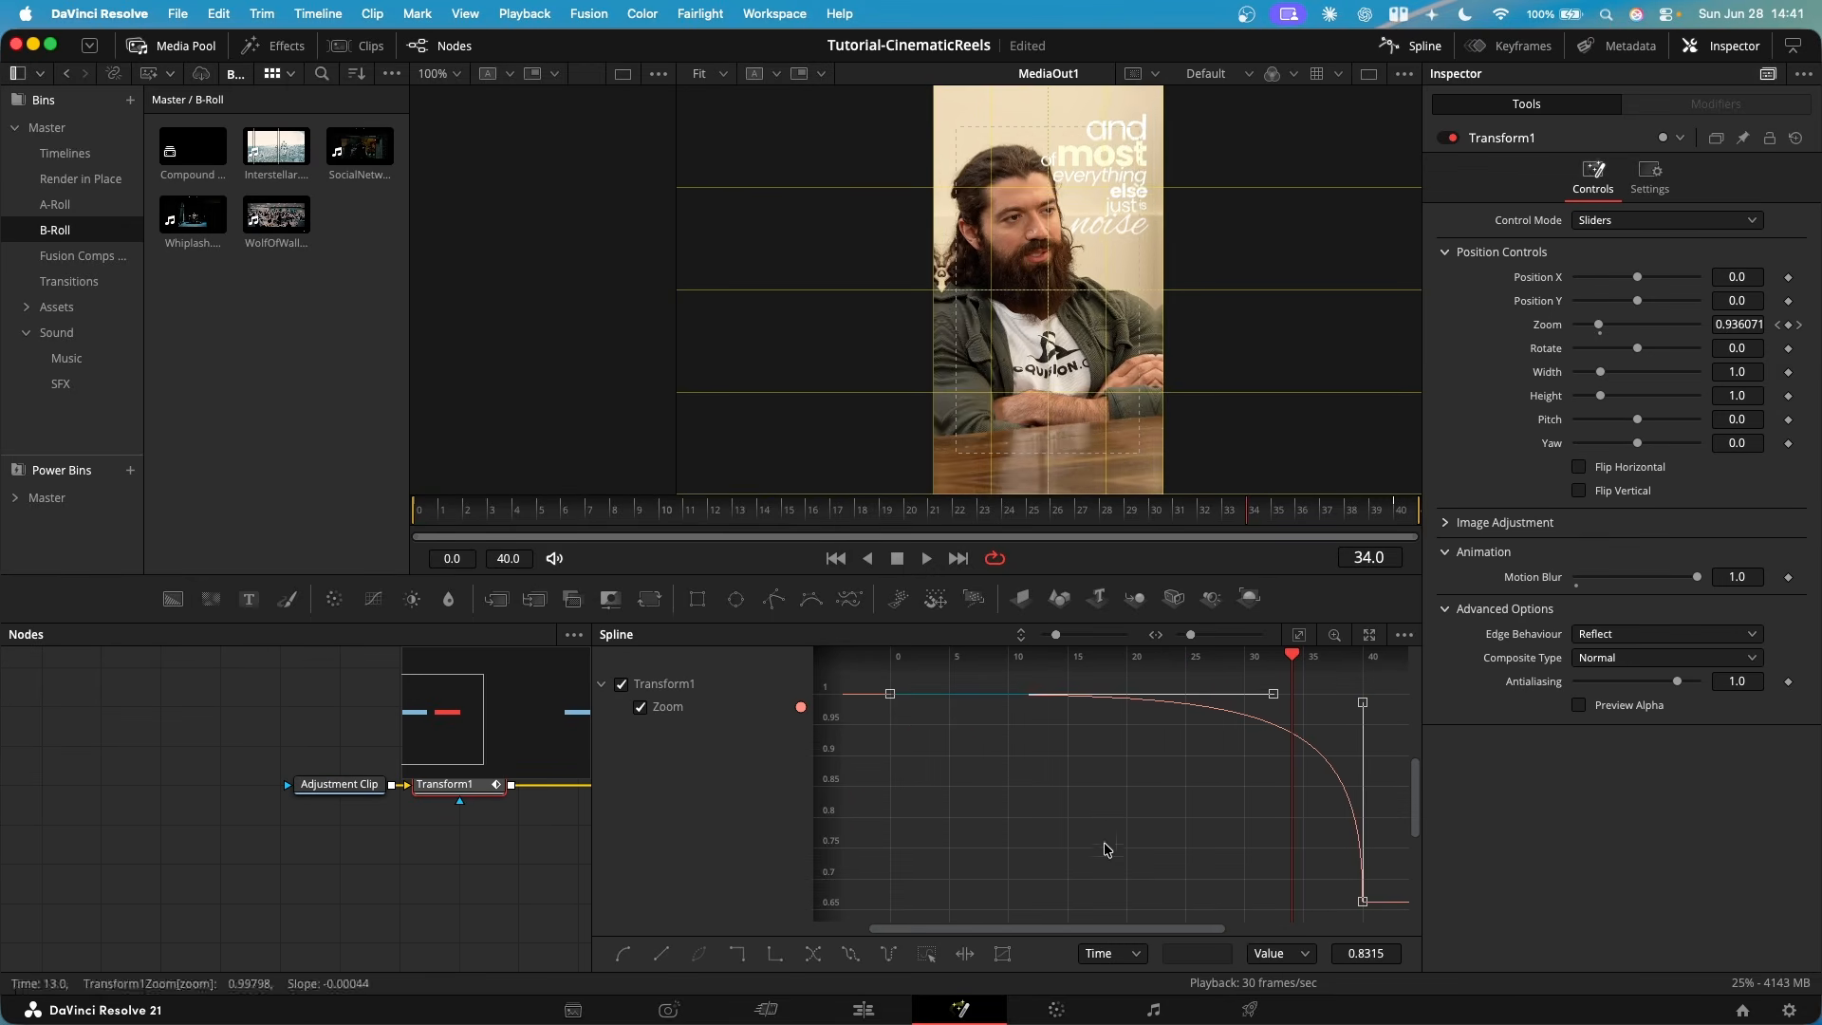
left_click_drag(1265, 513, 337, 552)
key("space")
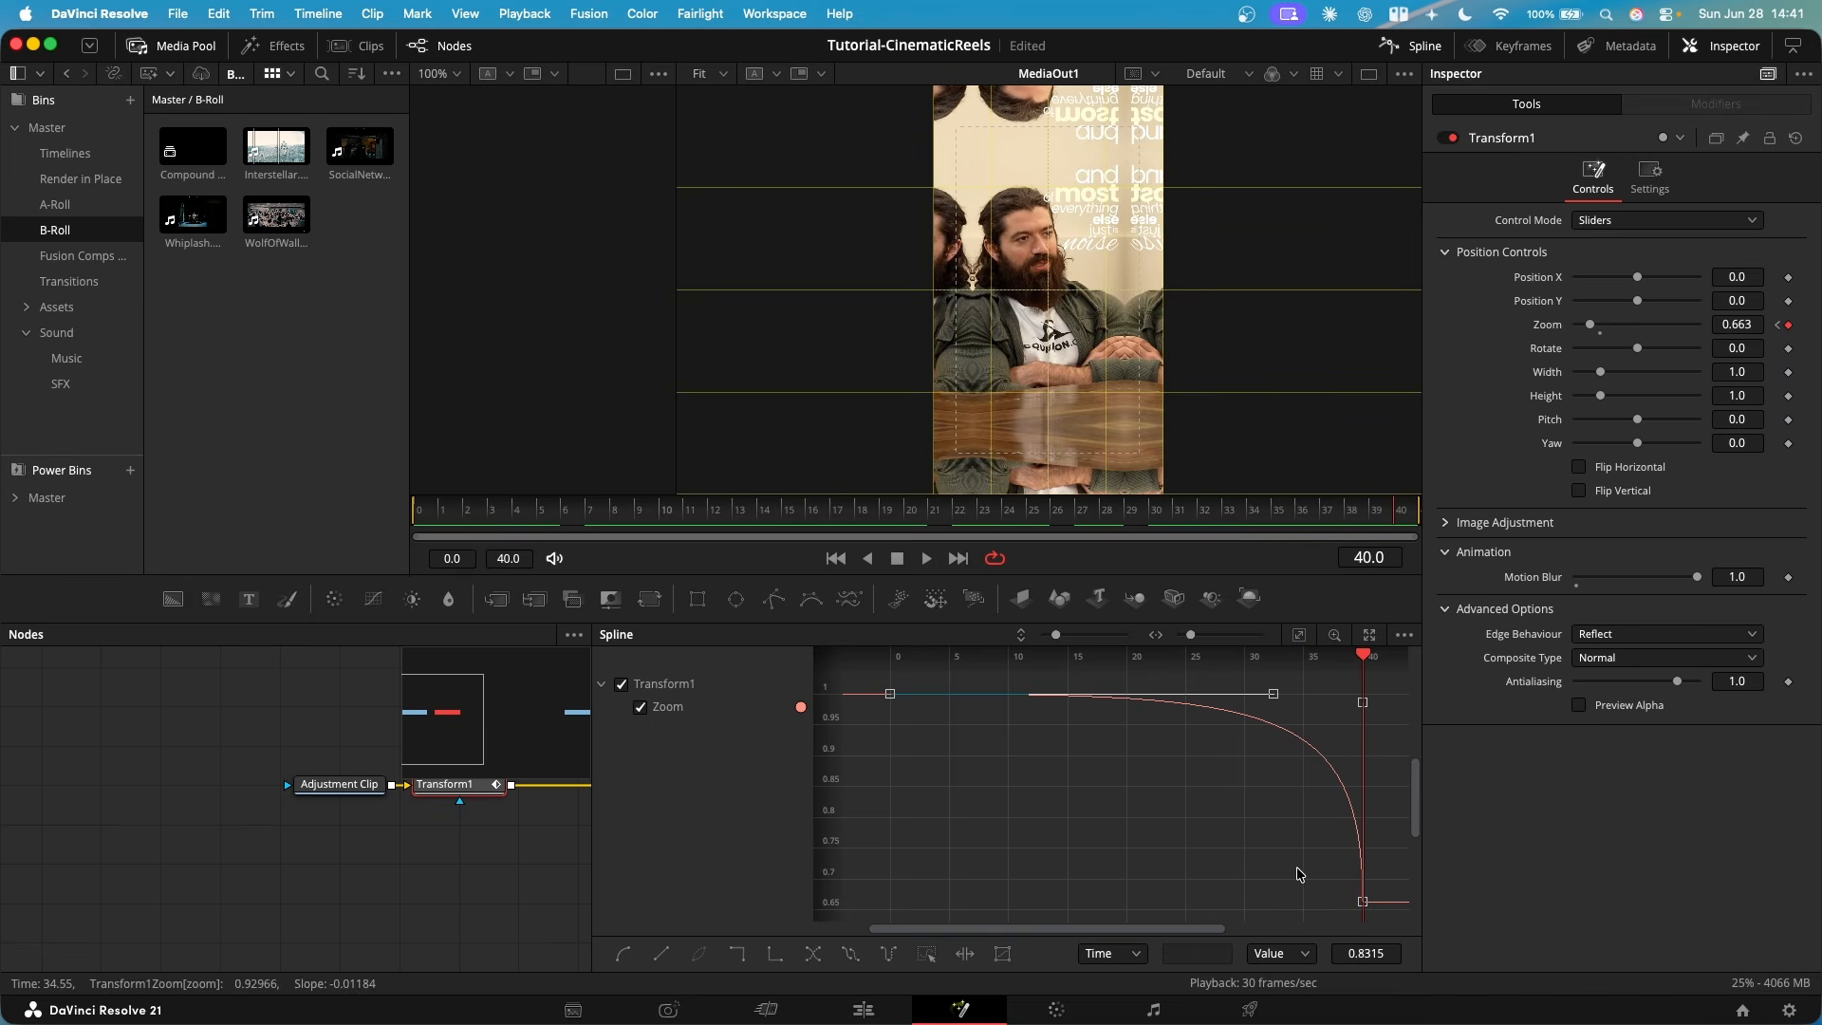
- Move the final Zoom keyframe slightly past frame 40 so the motion blur carries through the last frame
left_click_drag(1293, 870, 1069, 854)
left_click_drag(1238, 835, 1149, 793)
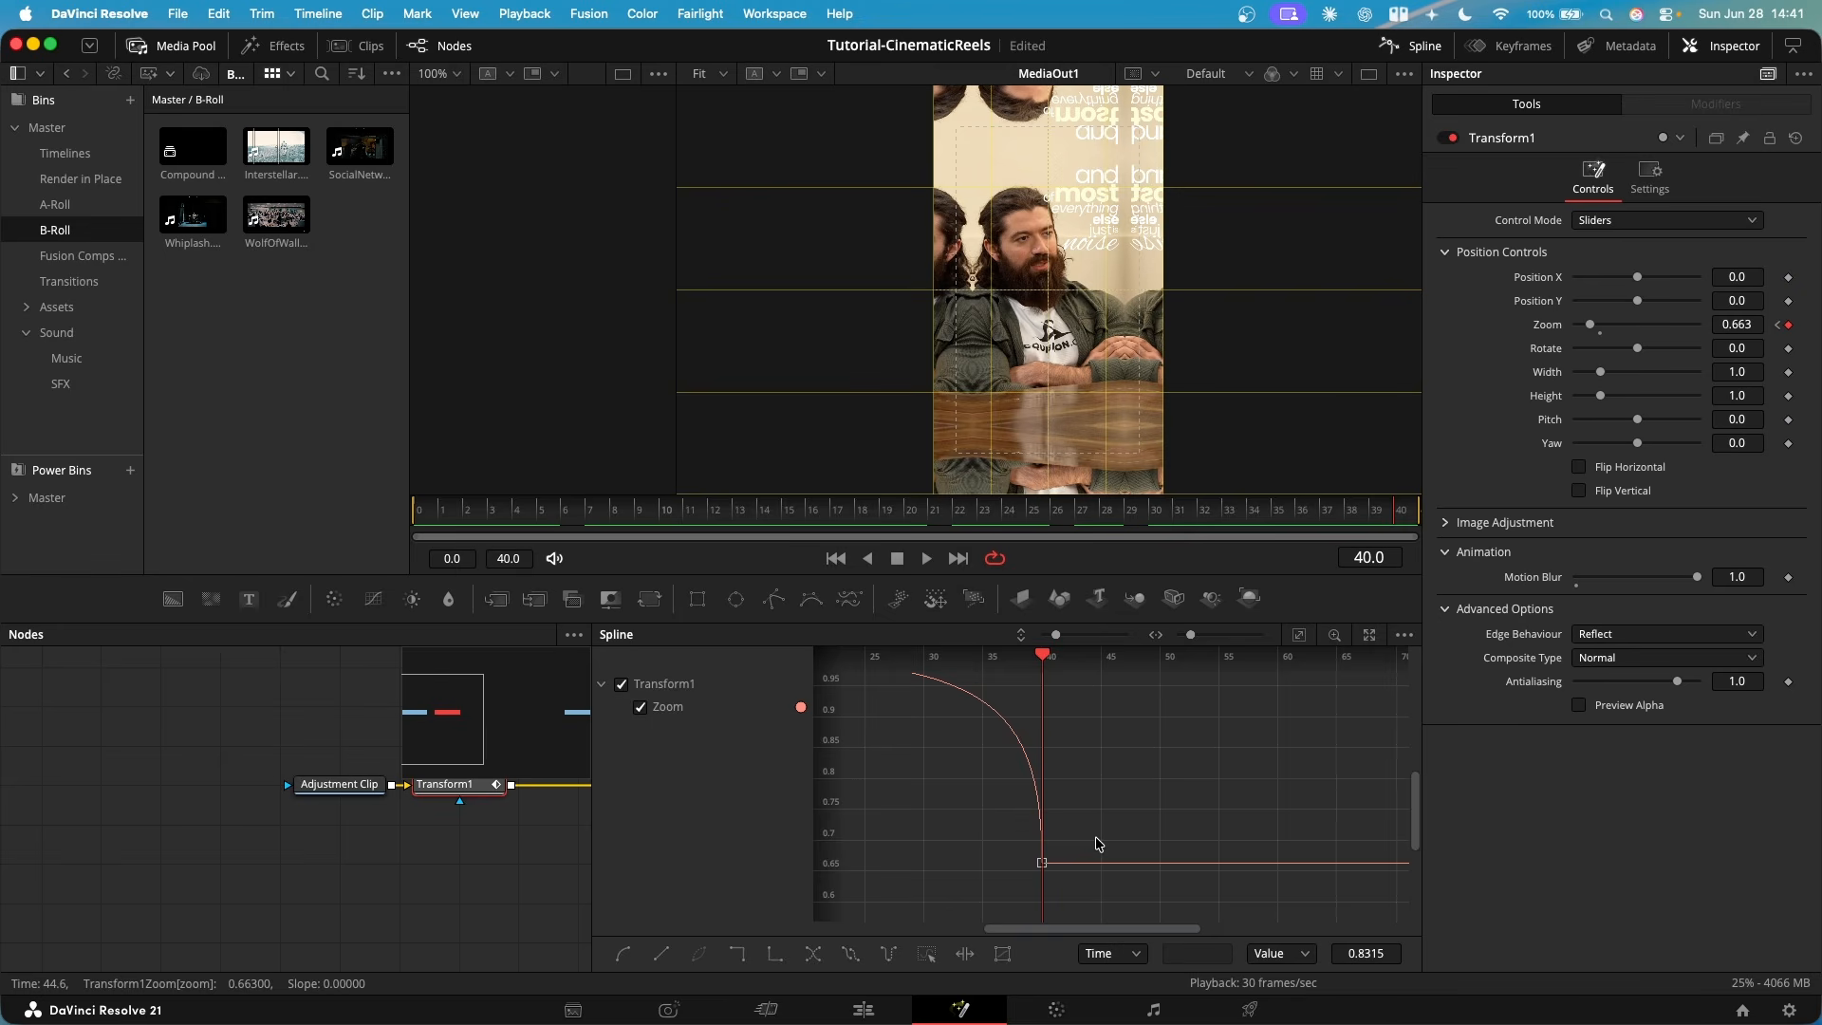
left_click(1042, 863)
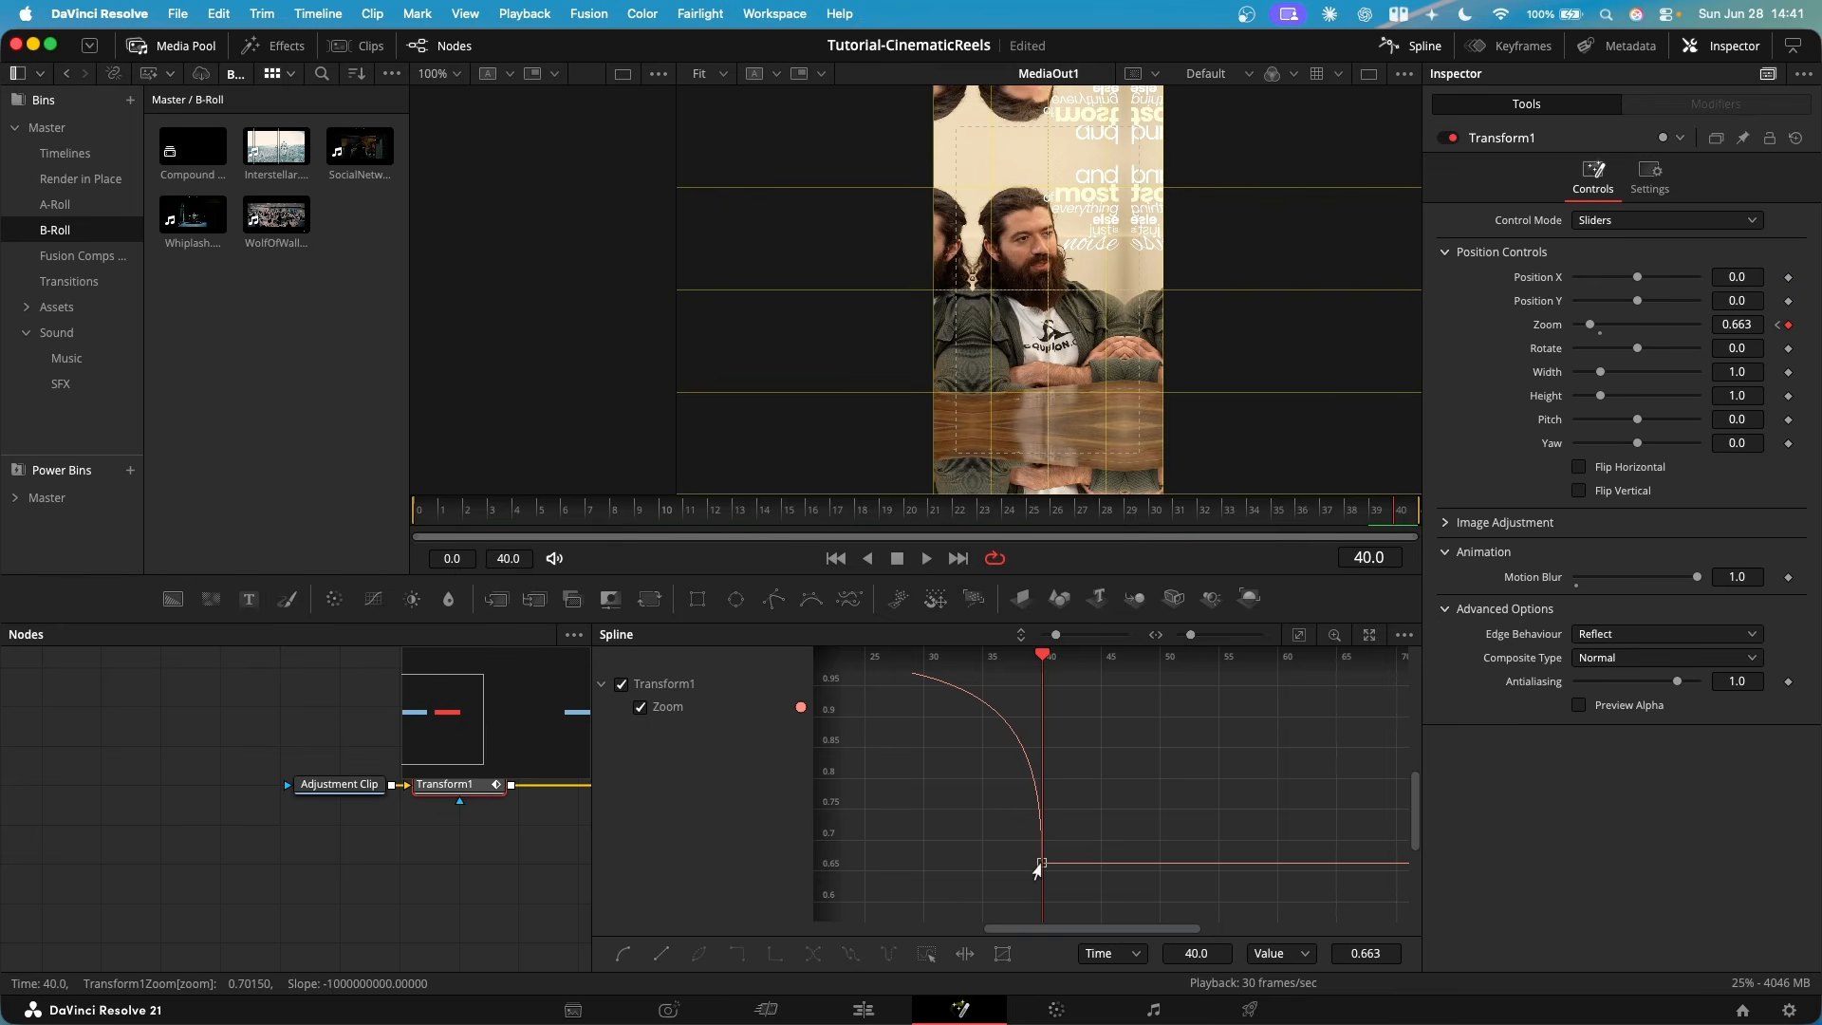
left_click_drag(1040, 863, 1053, 864)
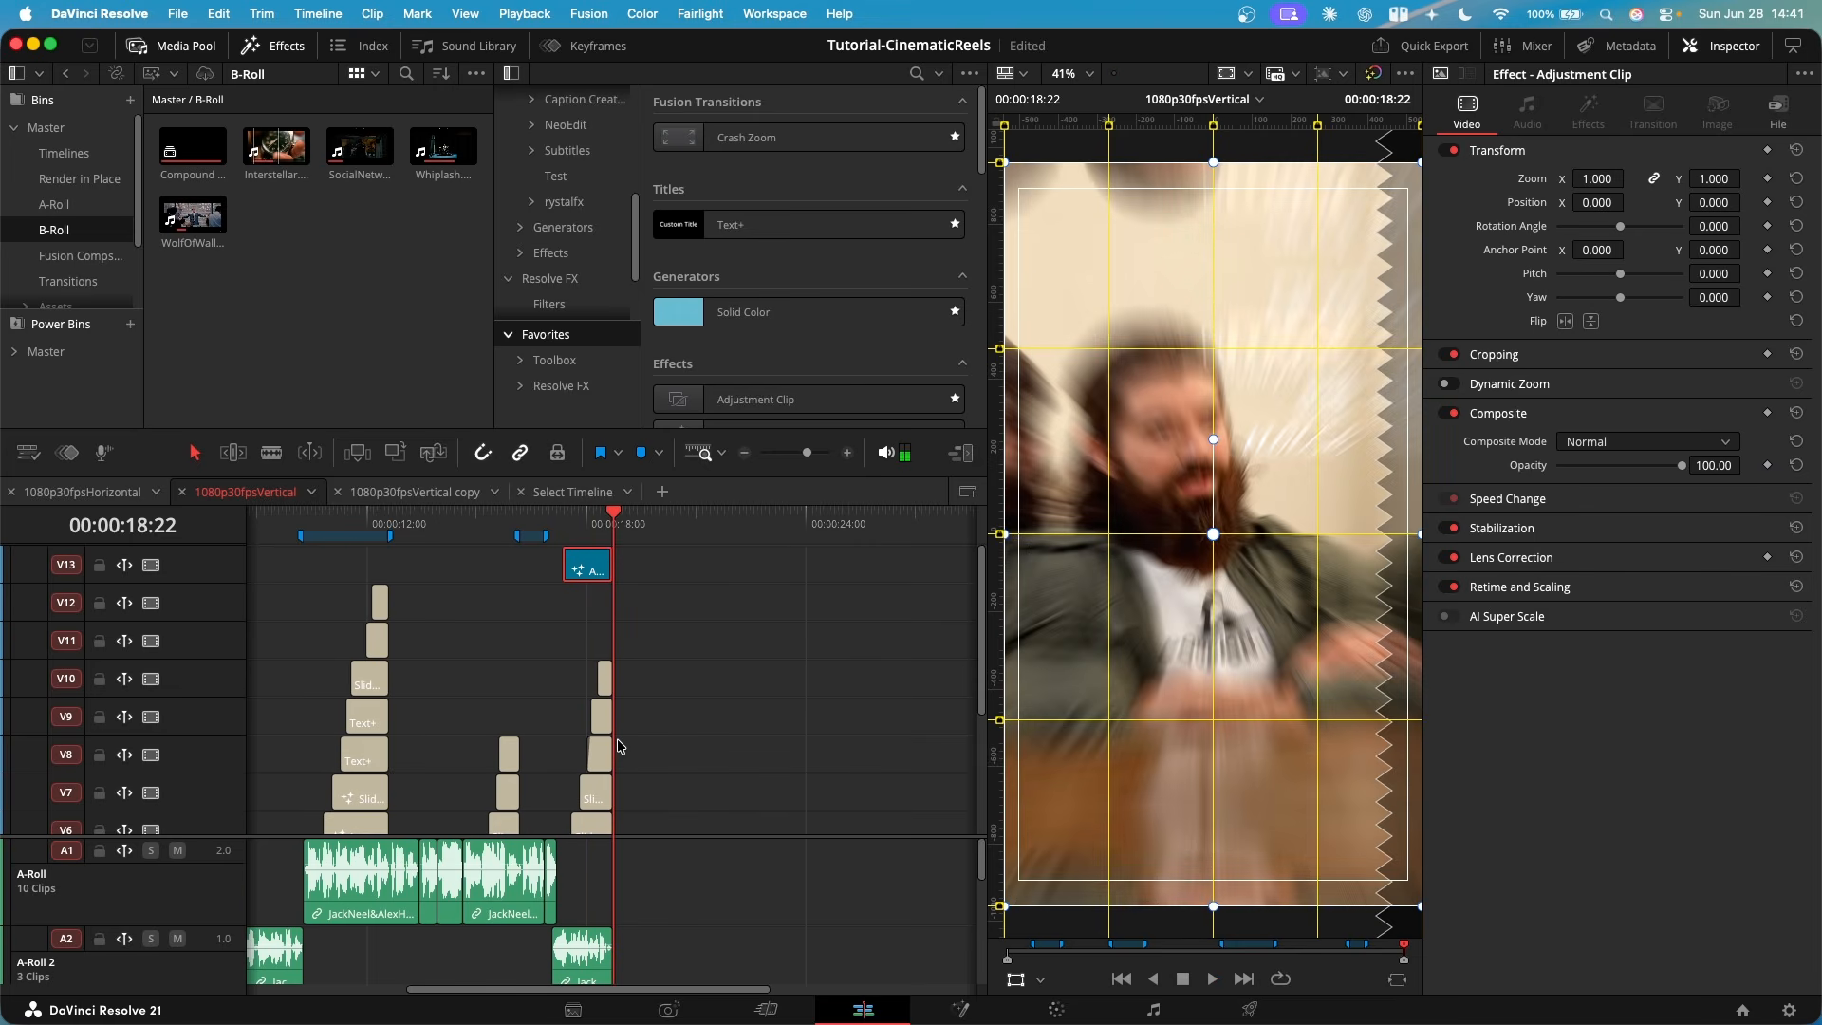
- Place an Adjustment Clip on V13 at 00:00:02:15, ending with the third clip at 00:00:03:25, and select it
scroll(711, 720, "down", 4)
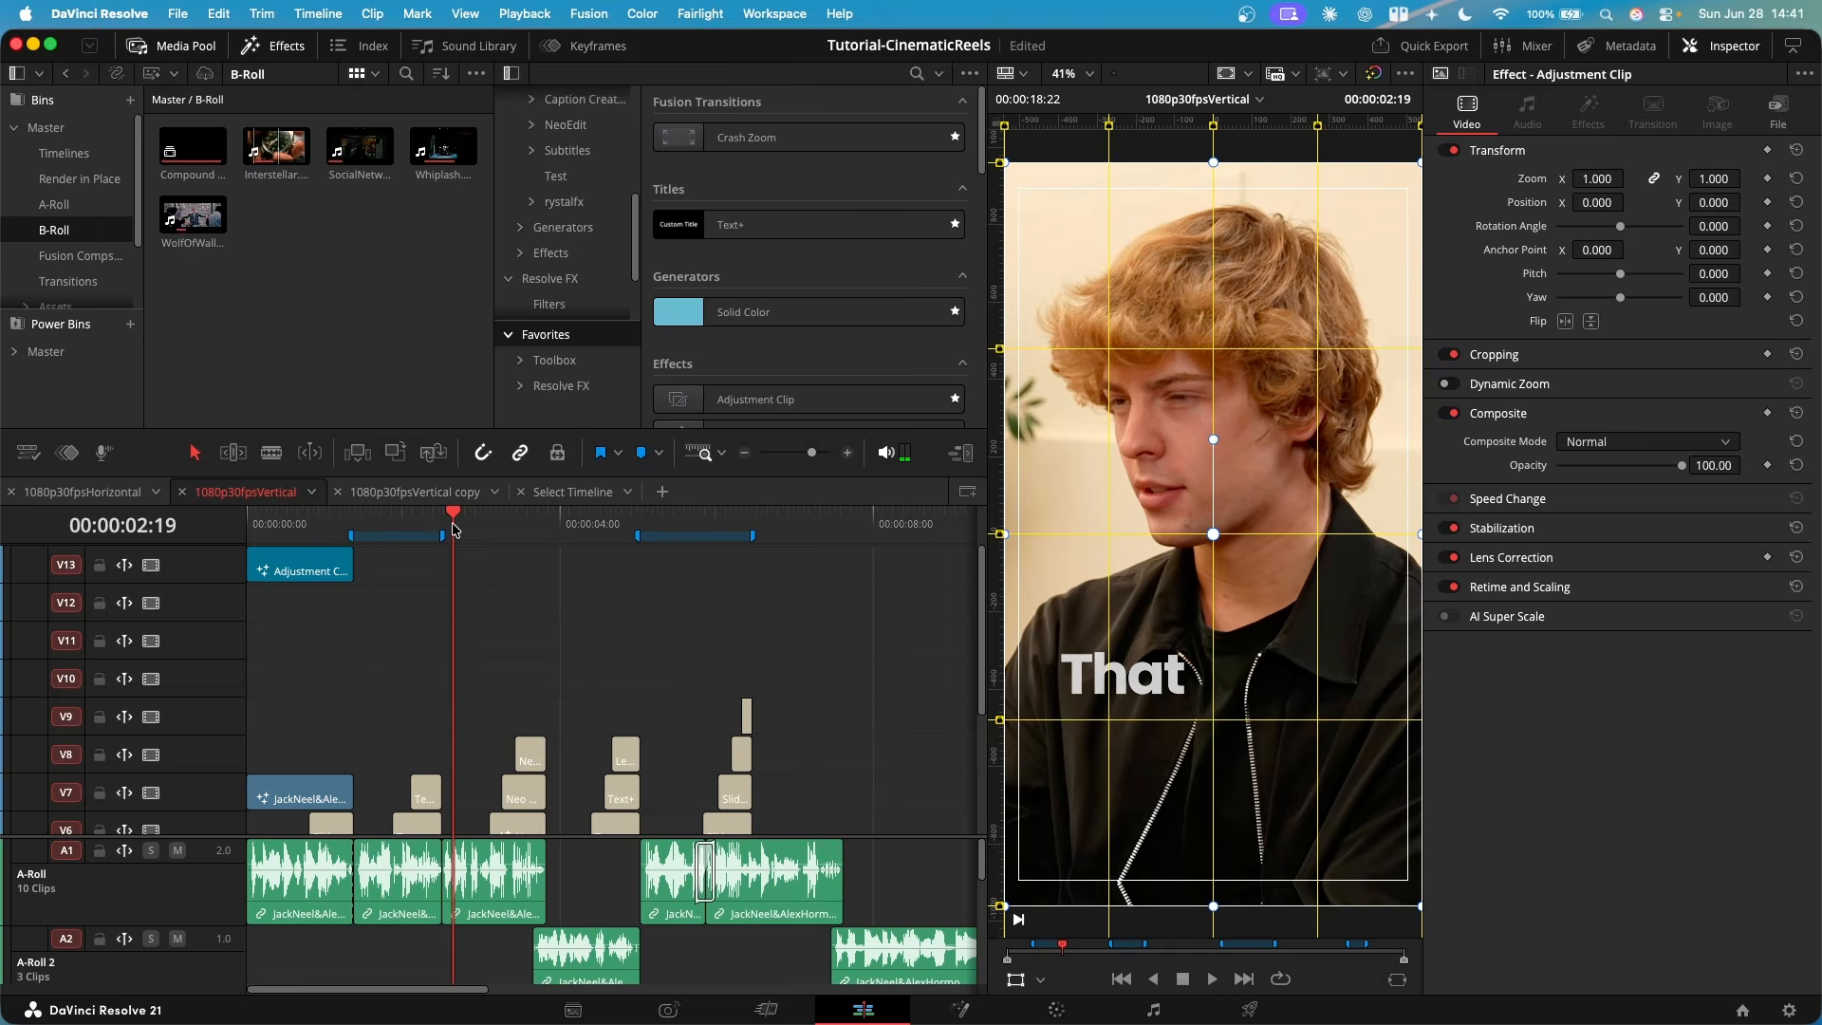
left_click_drag(453, 523, 442, 523)
left_click_drag(707, 399, 578, 568)
scroll(596, 648, "down", 3)
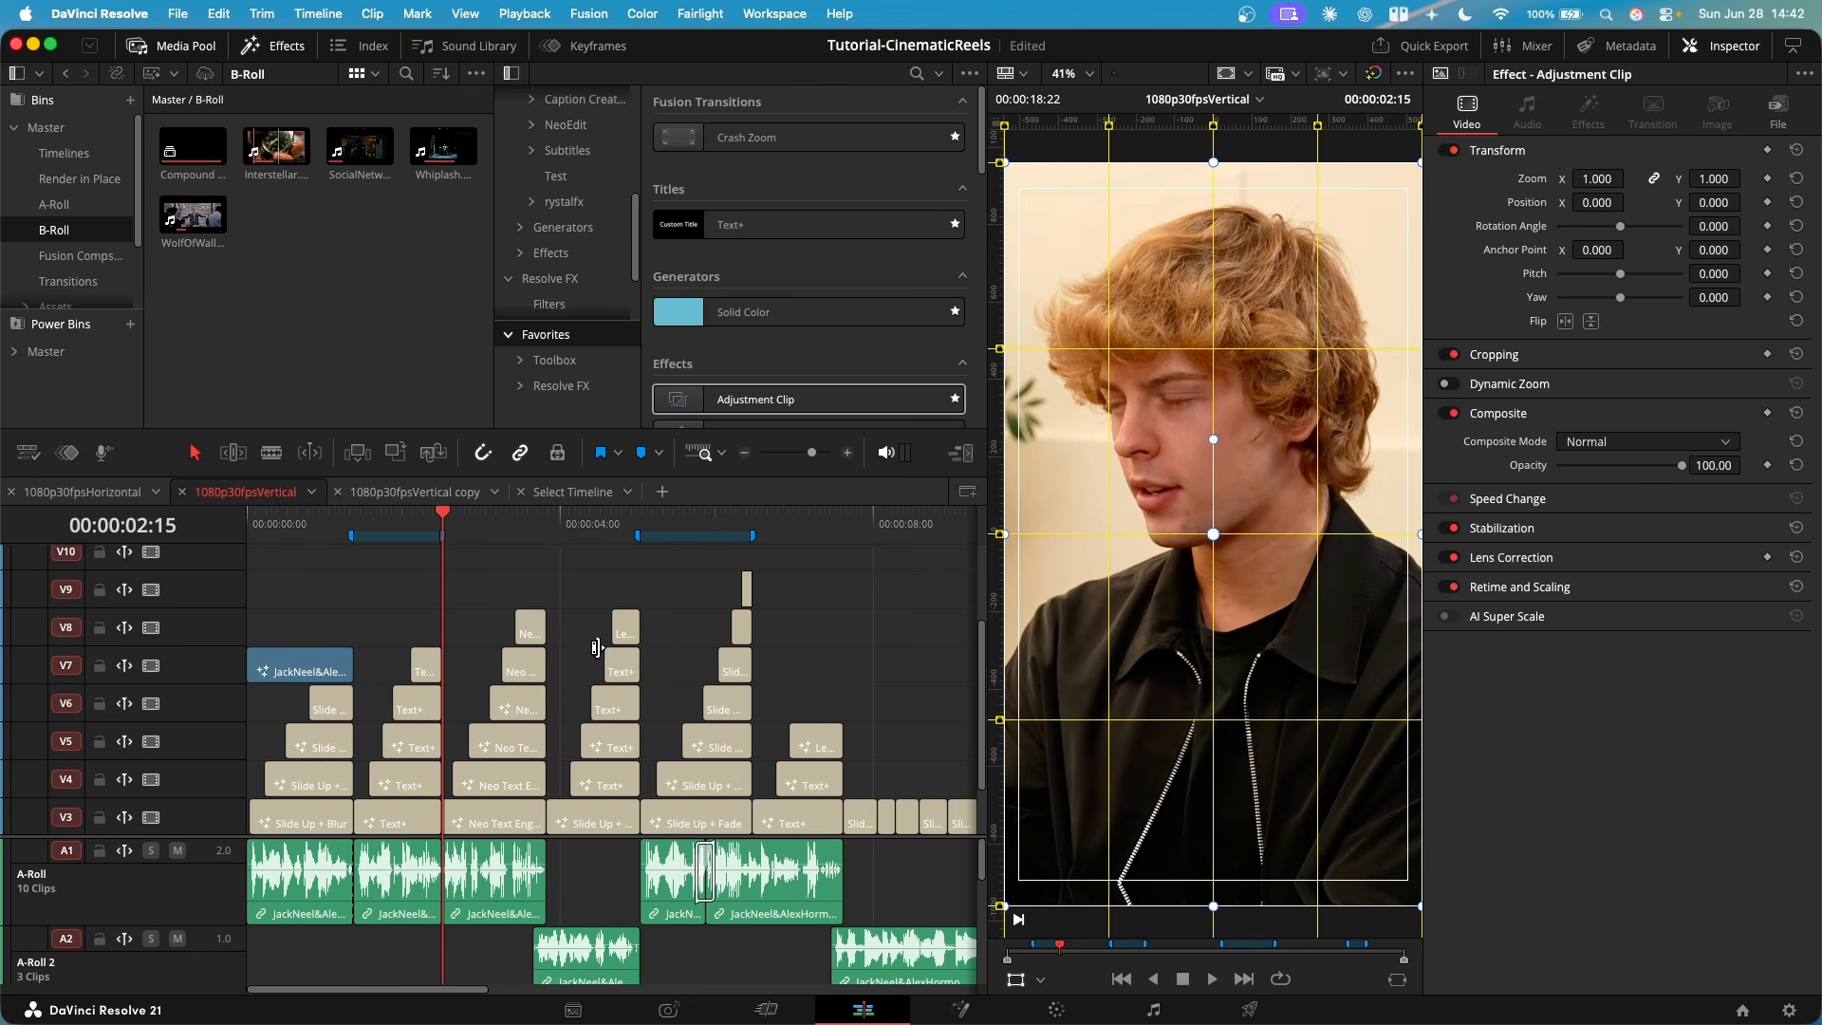
scroll(596, 647, "up", 3)
left_click(494, 564)
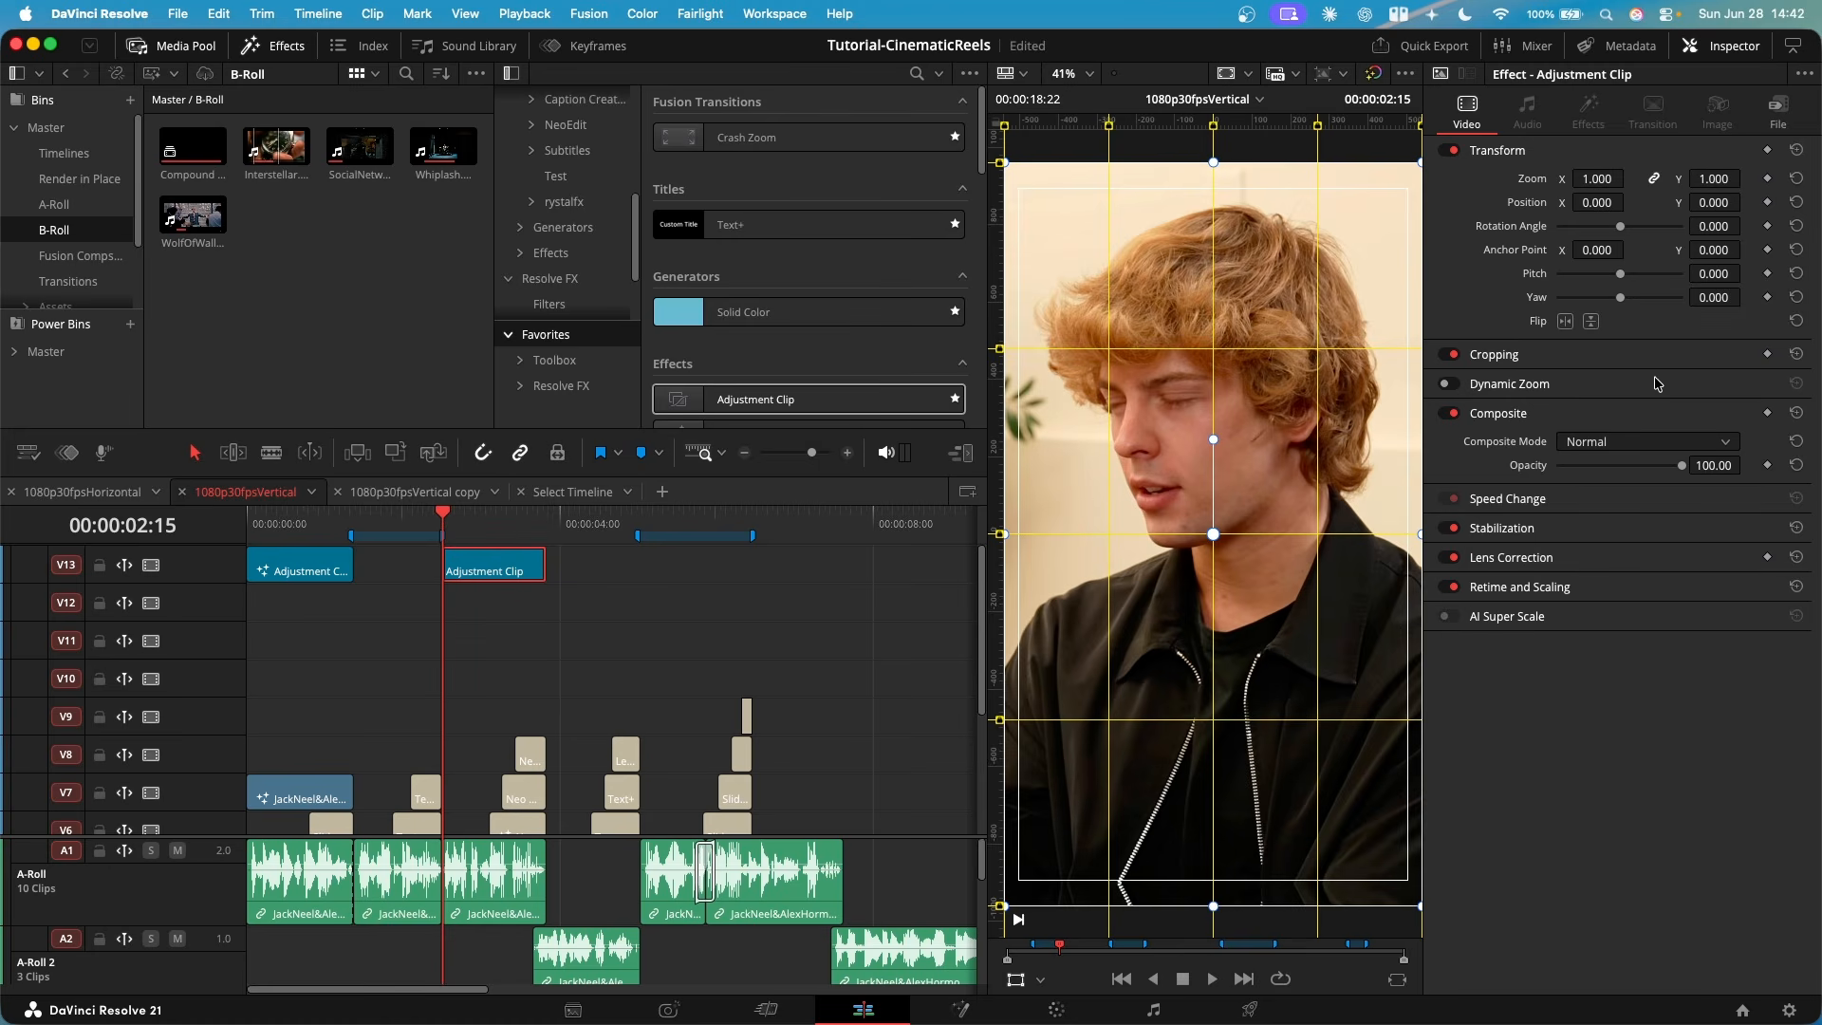
- Keyframe the new adjustment clip's Zoom from 1.000 at its start to a slightly larger zoom at its end, and preview it
left_click(1767, 178)
left_click_drag(444, 517, 548, 520)
key("Left")
scroll(596, 601, "up", 5)
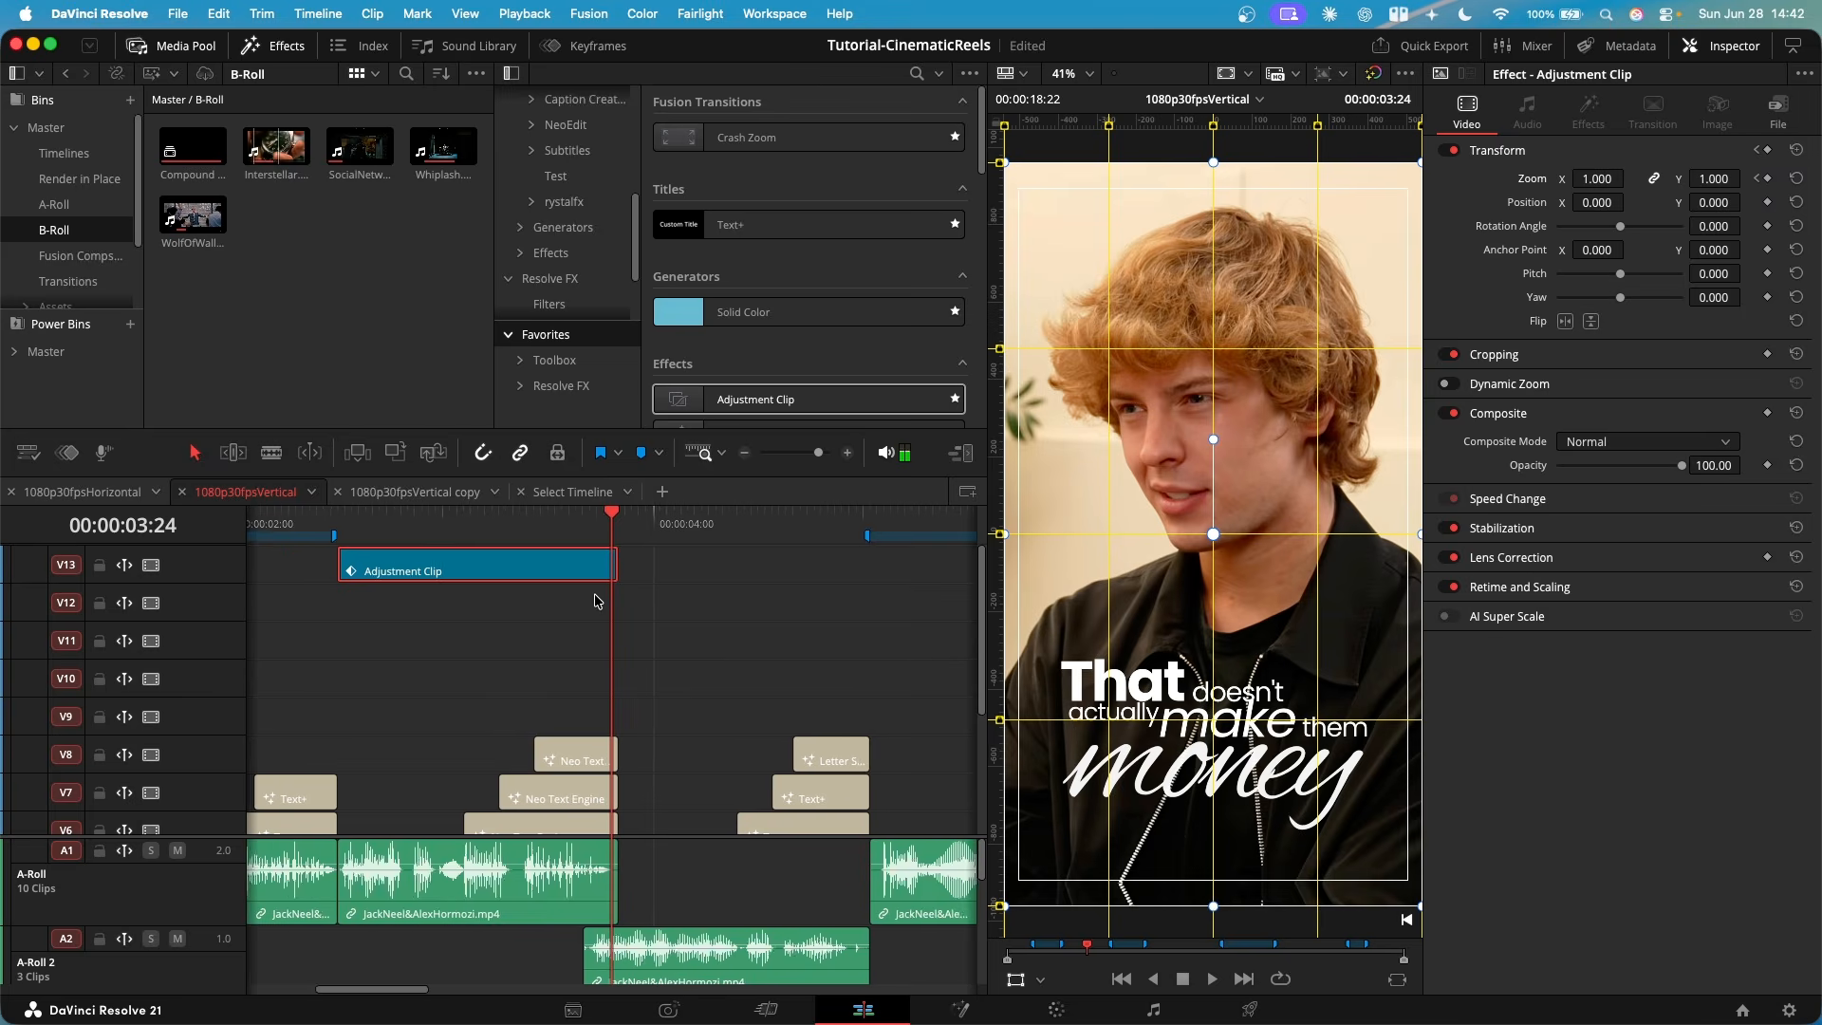
key("Right")
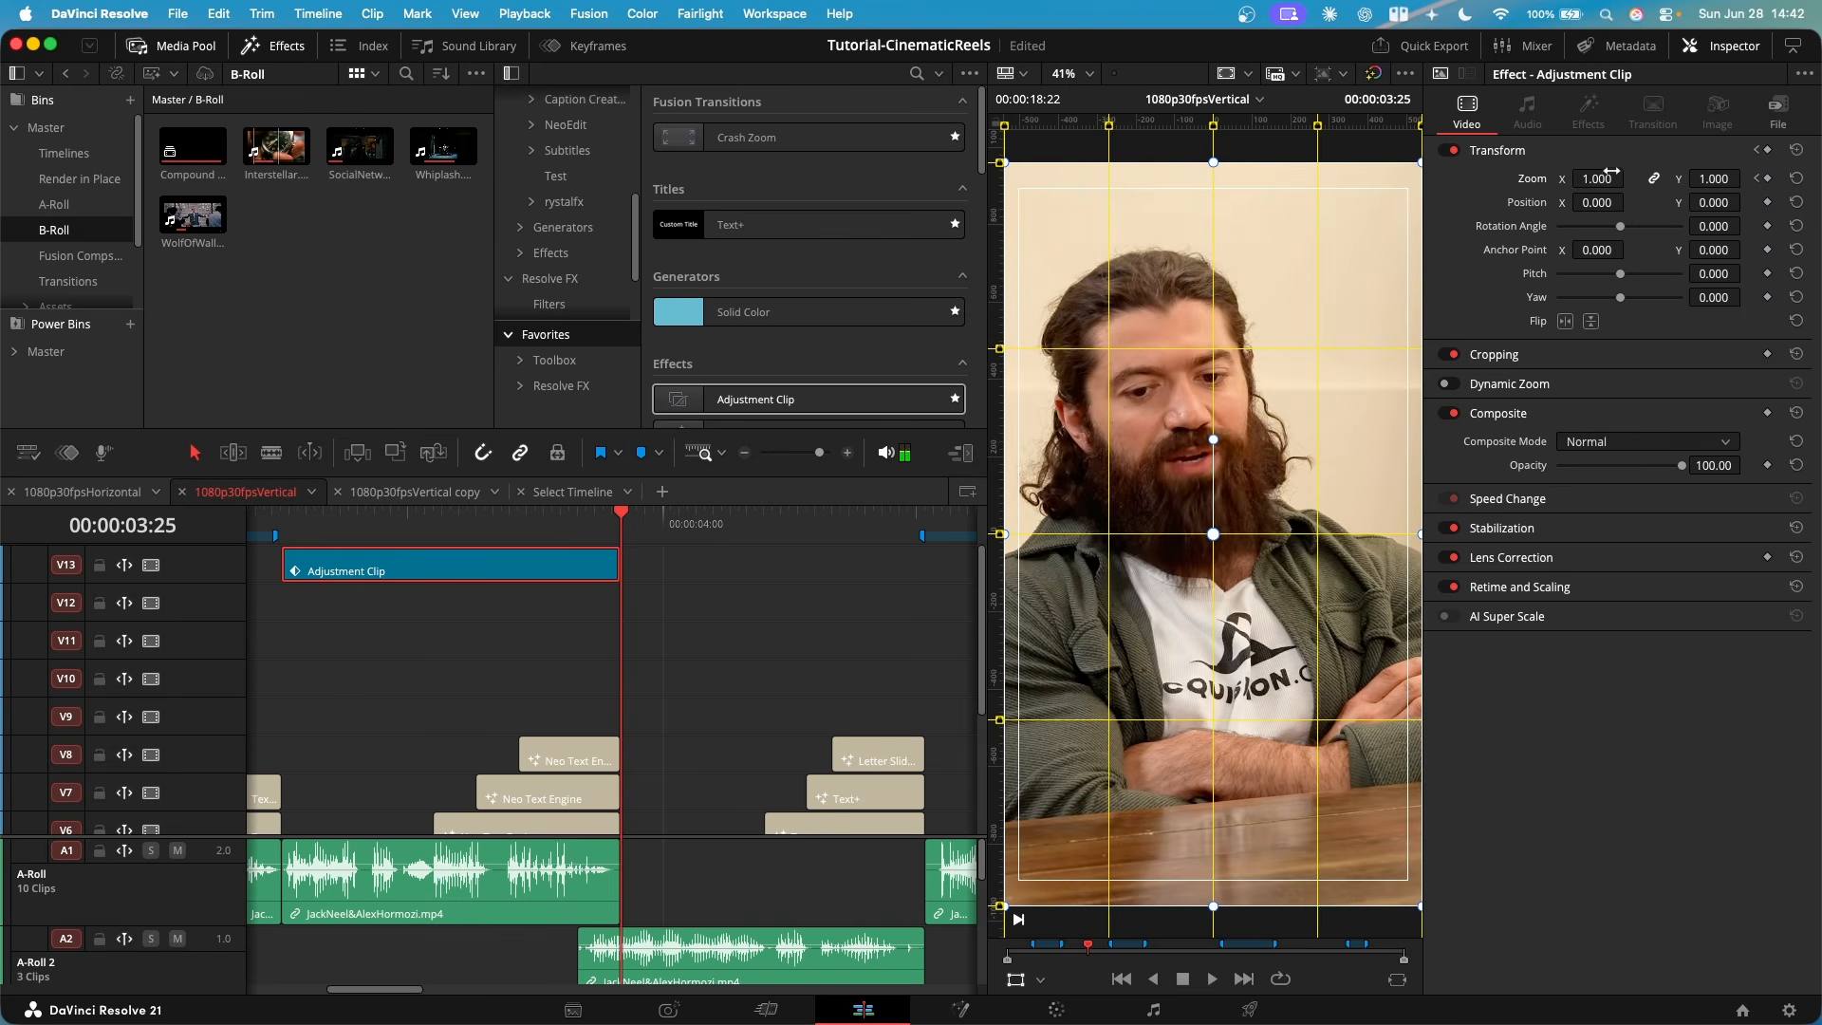
left_click_drag(1608, 174, 1618, 174)
key("space")
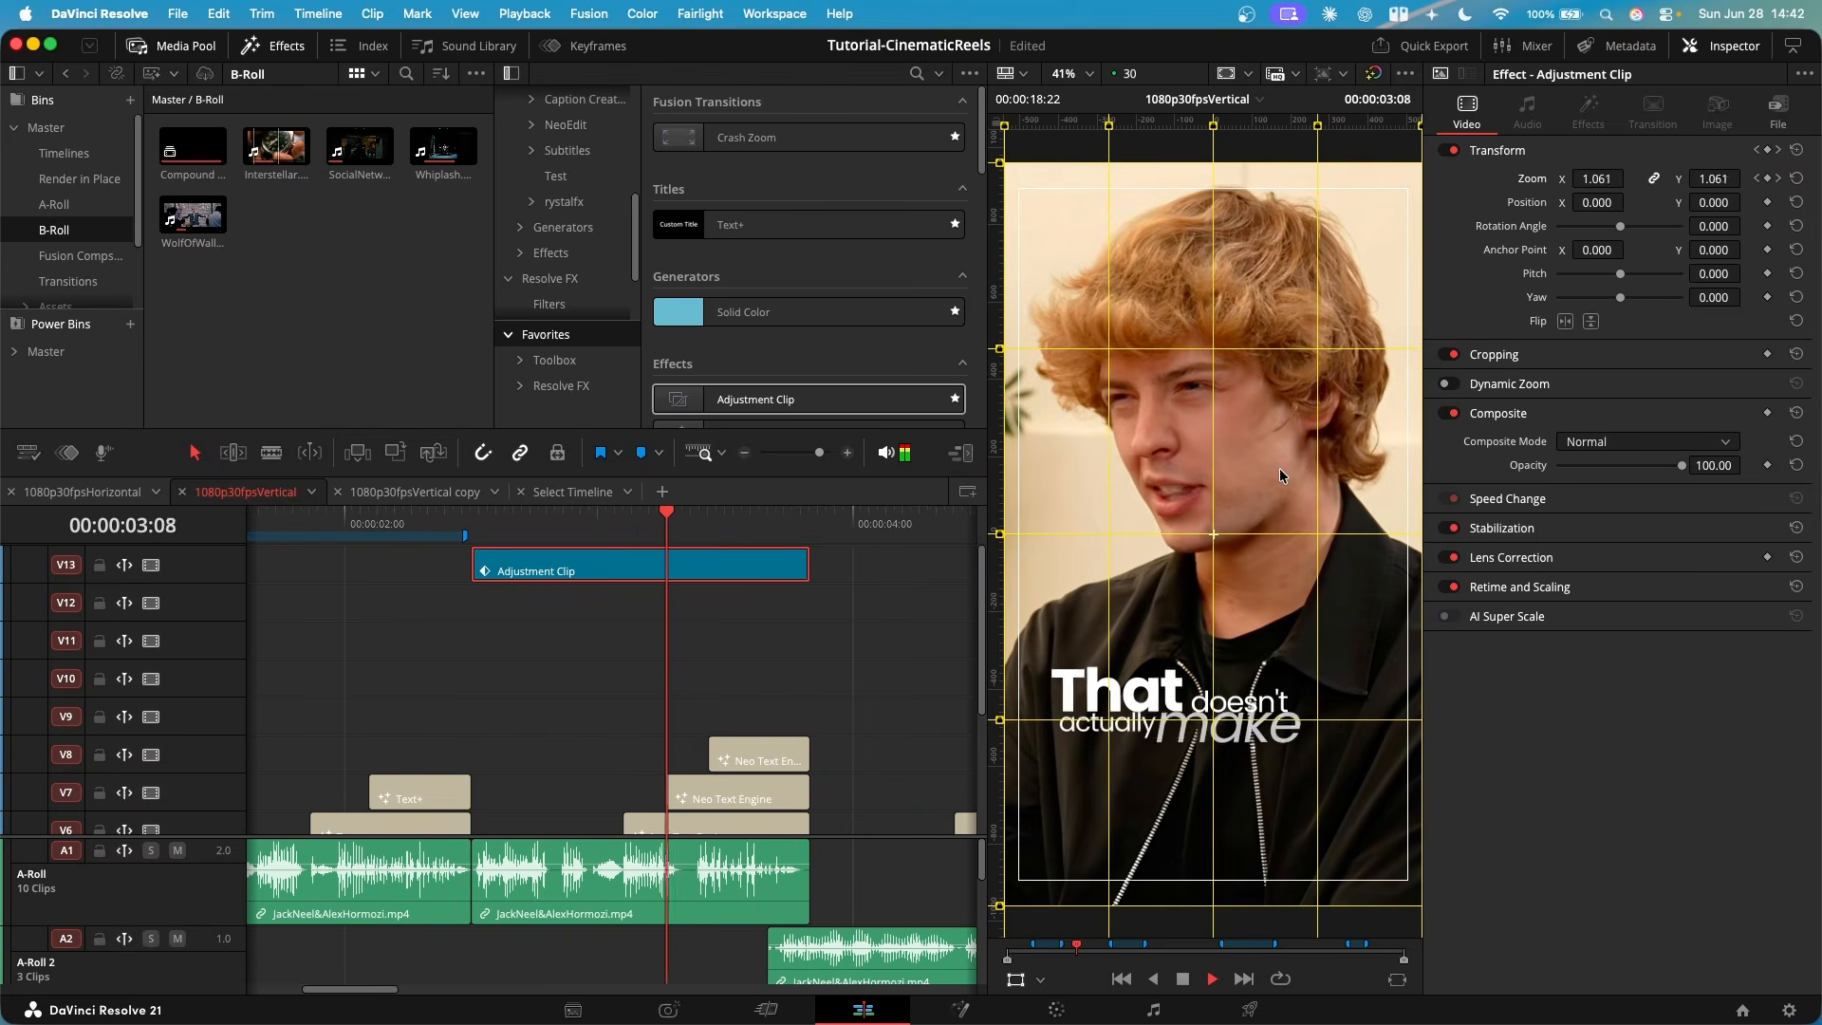
key("space")
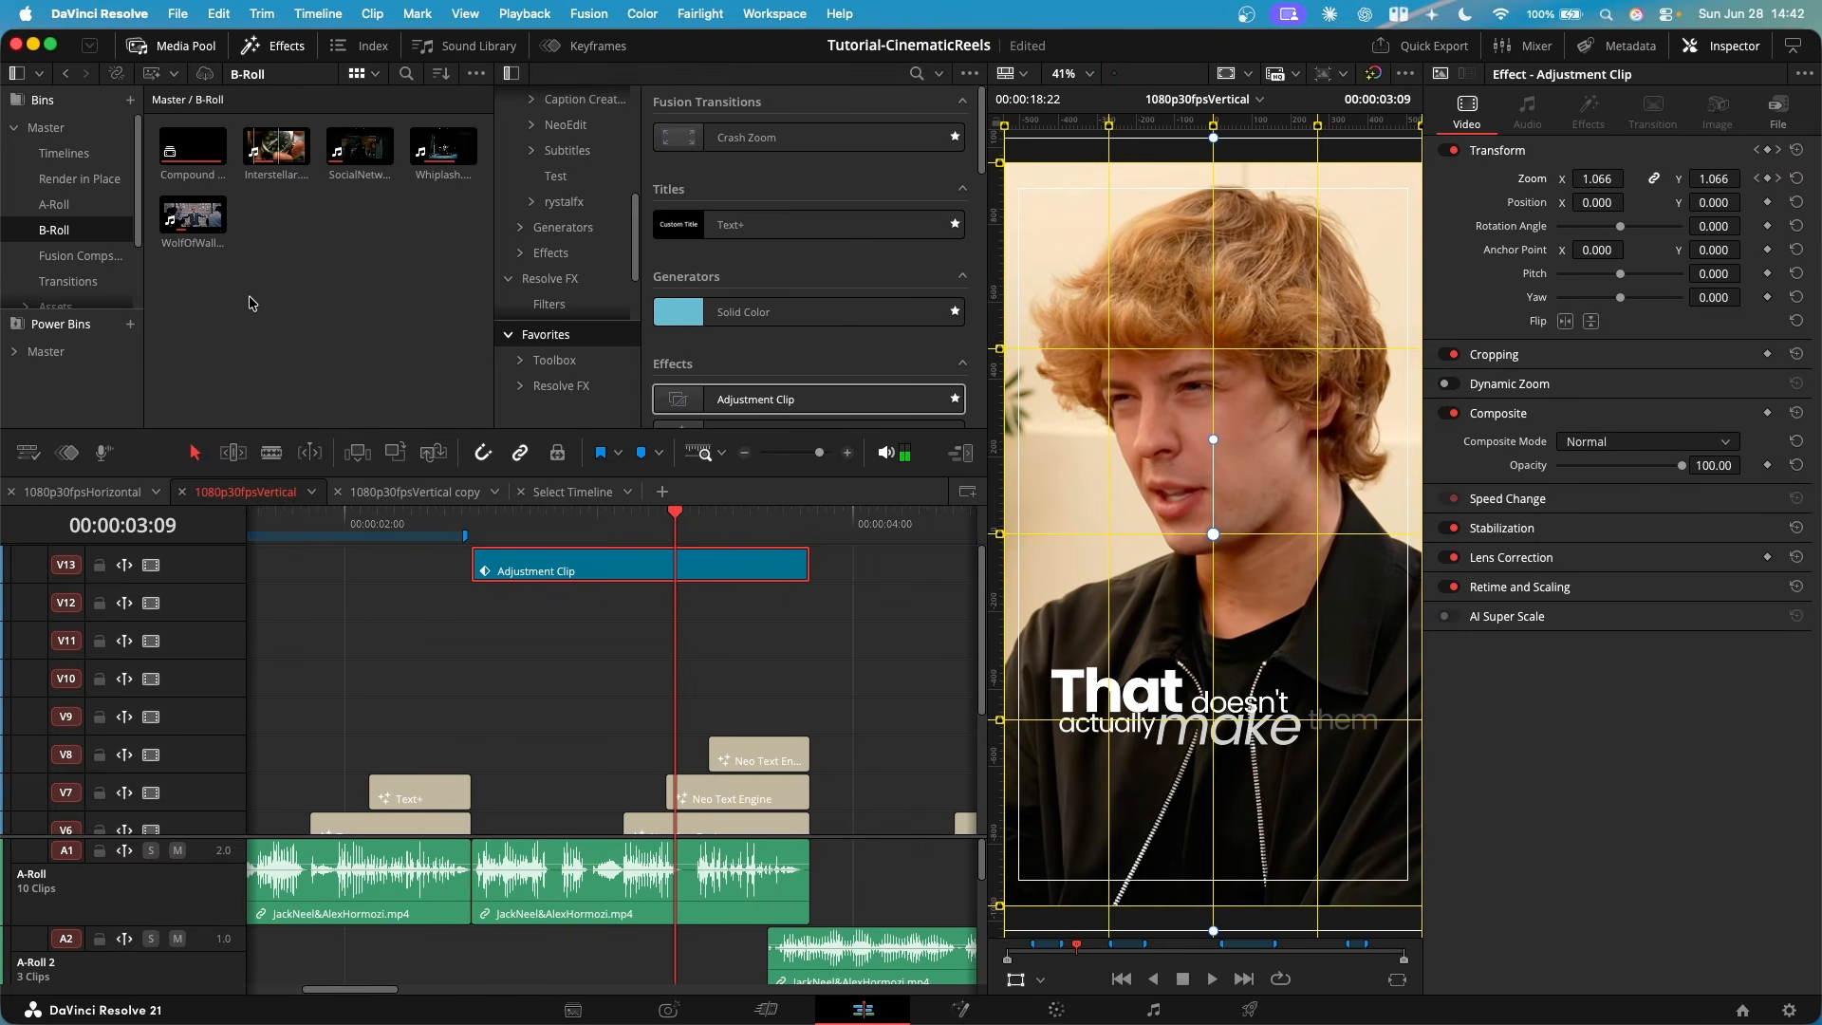
- Save the project, show the adjustment clip's Zoom X curve in the keyframe editor, and ease its keyframes in and out
key("super+s")
left_click(598, 45)
left_click(586, 163)
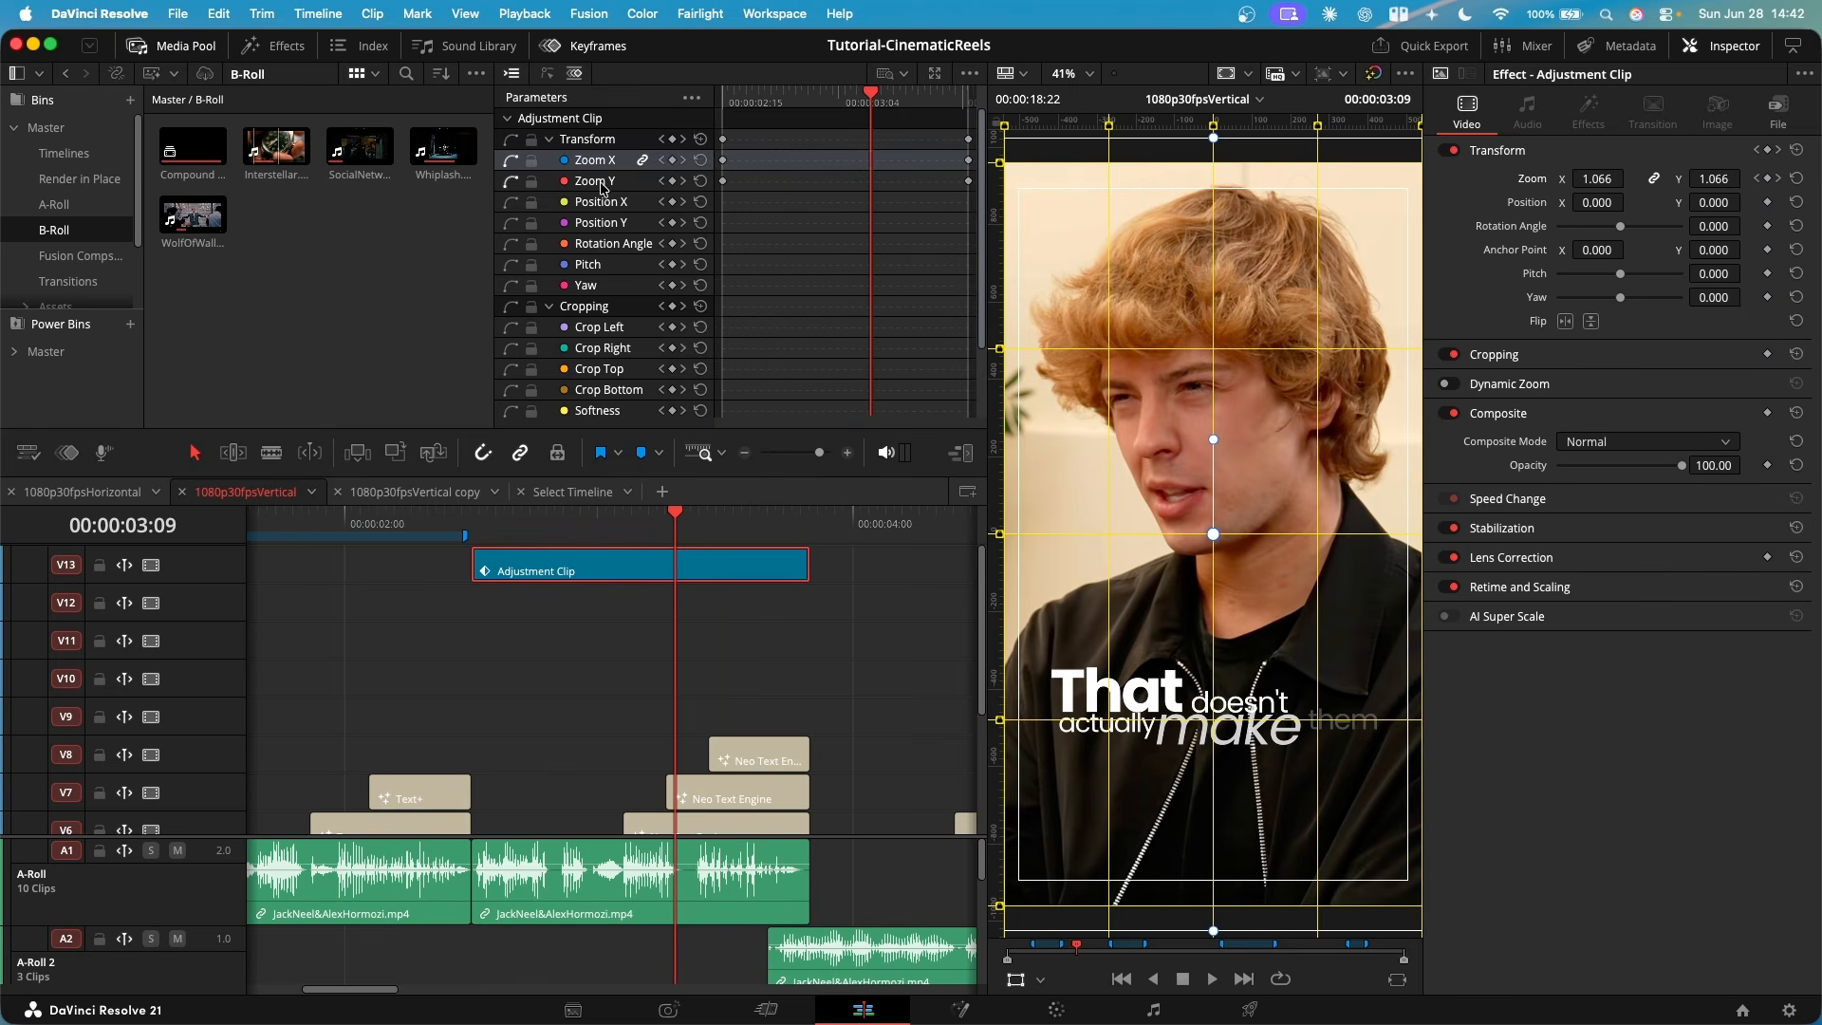
left_click(548, 75)
left_click(851, 77)
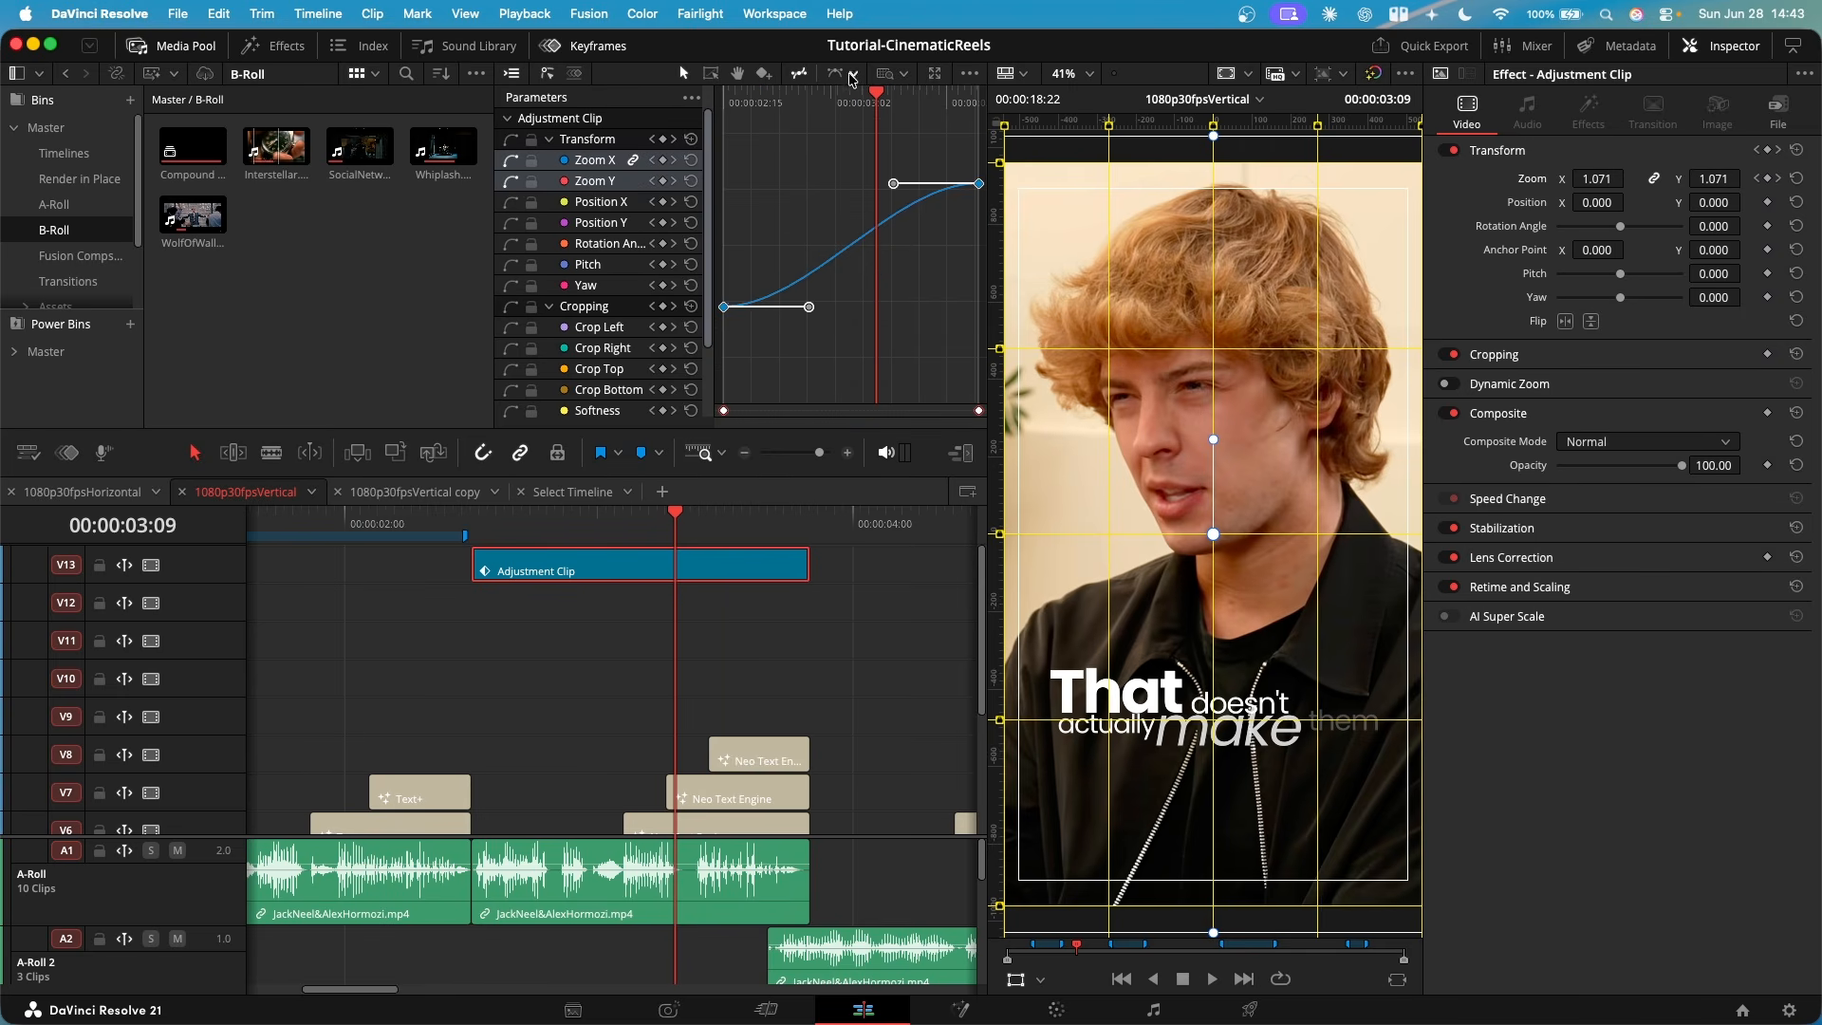
- Lengthen both Zoom curve handles into a steep S-curve, play from near the clip's start, and deselect the clip
left_click(852, 75)
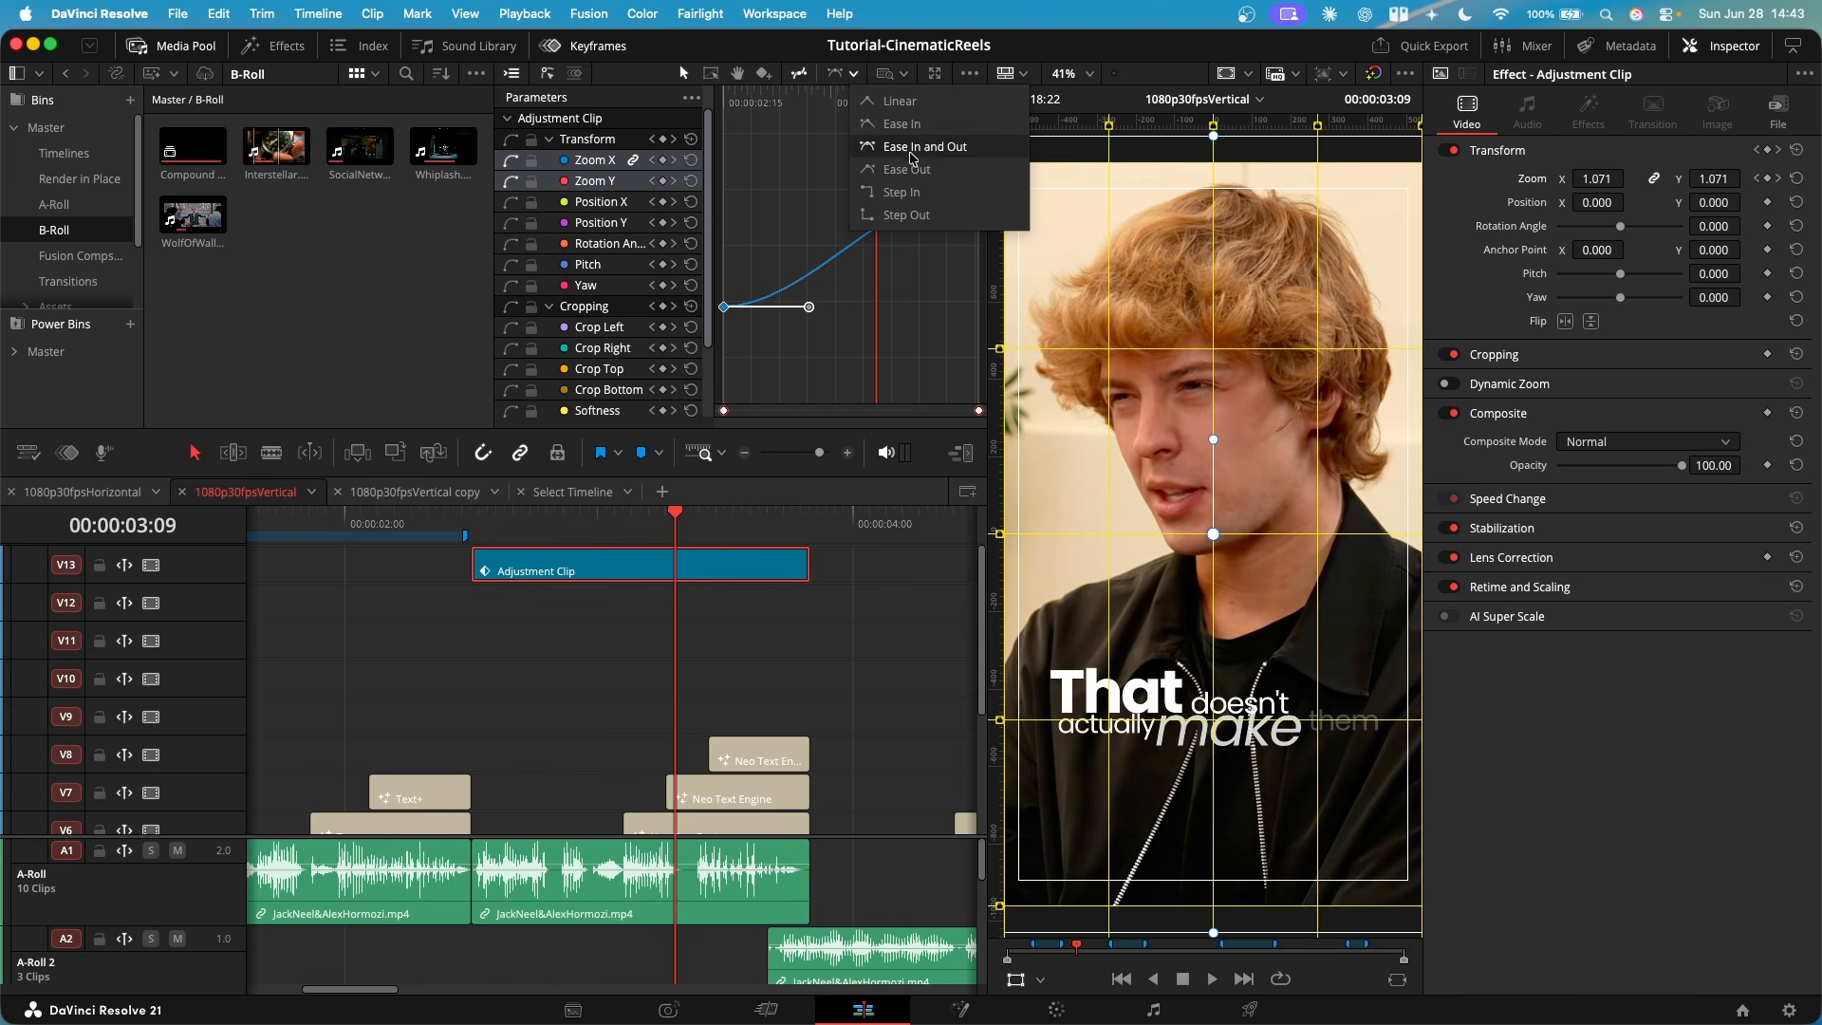
left_click(785, 200)
left_click_drag(892, 184, 756, 184)
left_click_drag(808, 306, 918, 304)
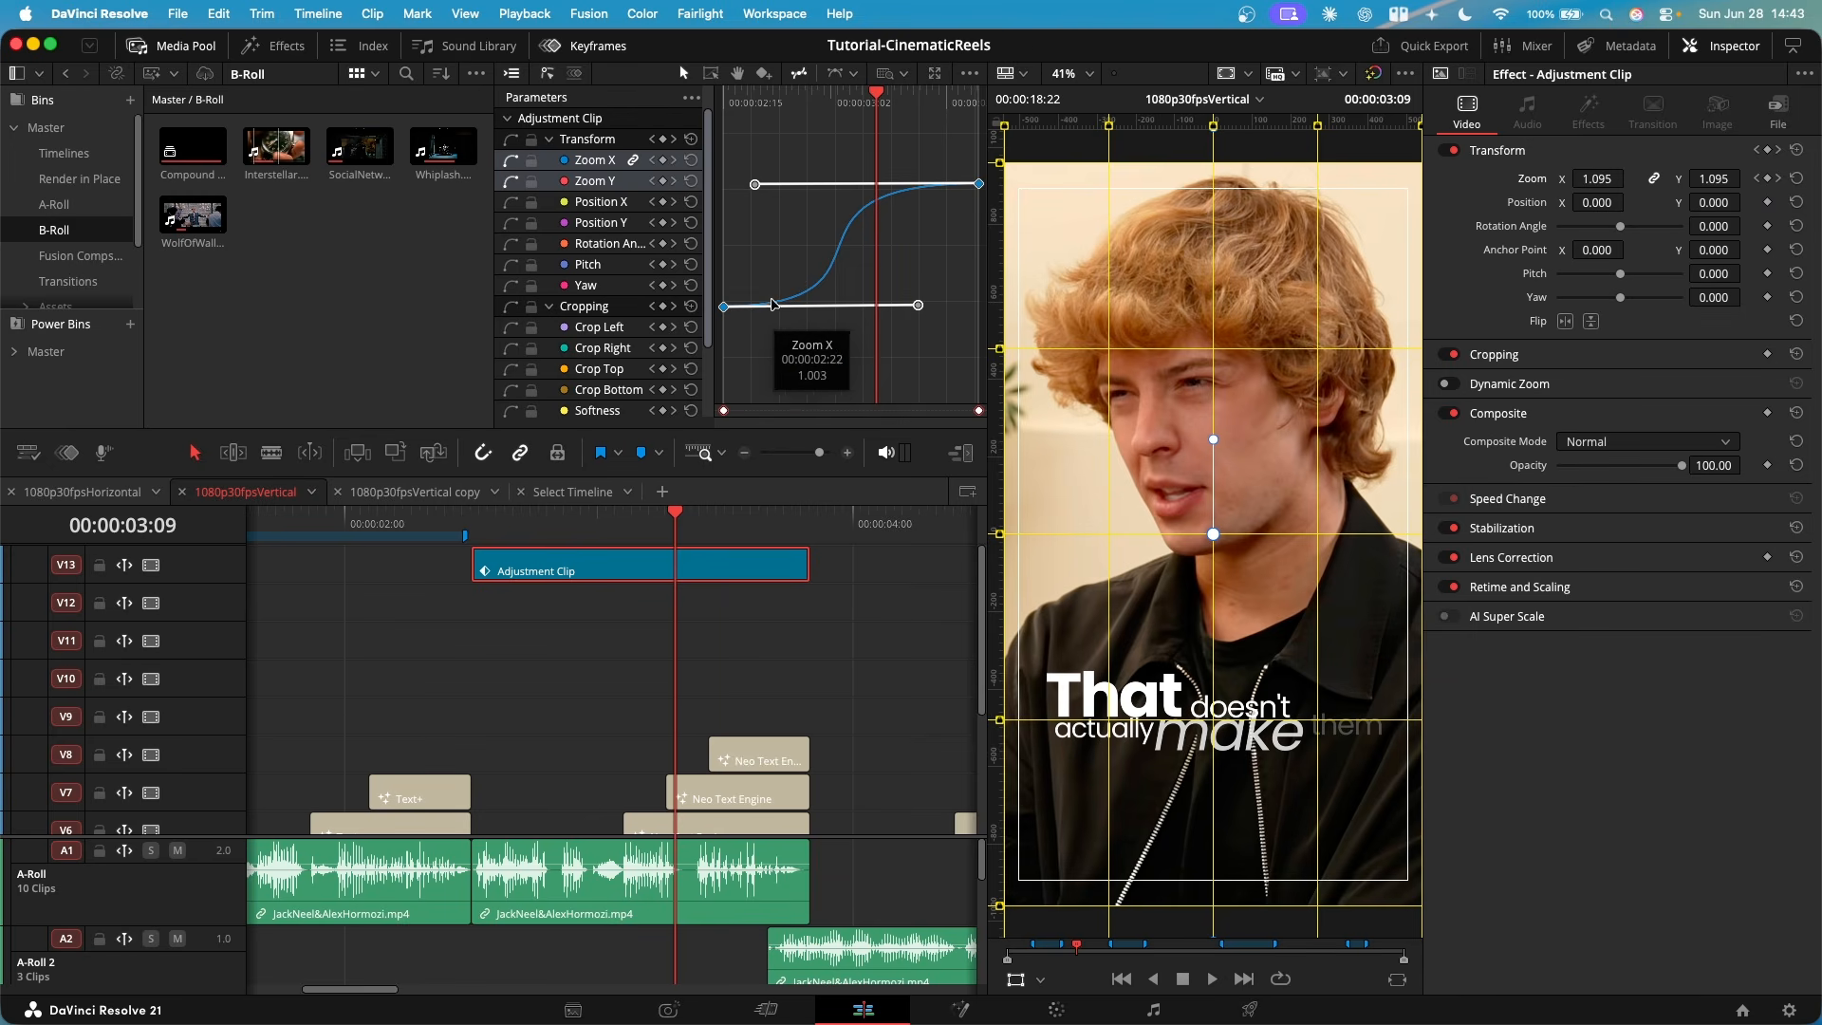
left_click(502, 526)
key("space")
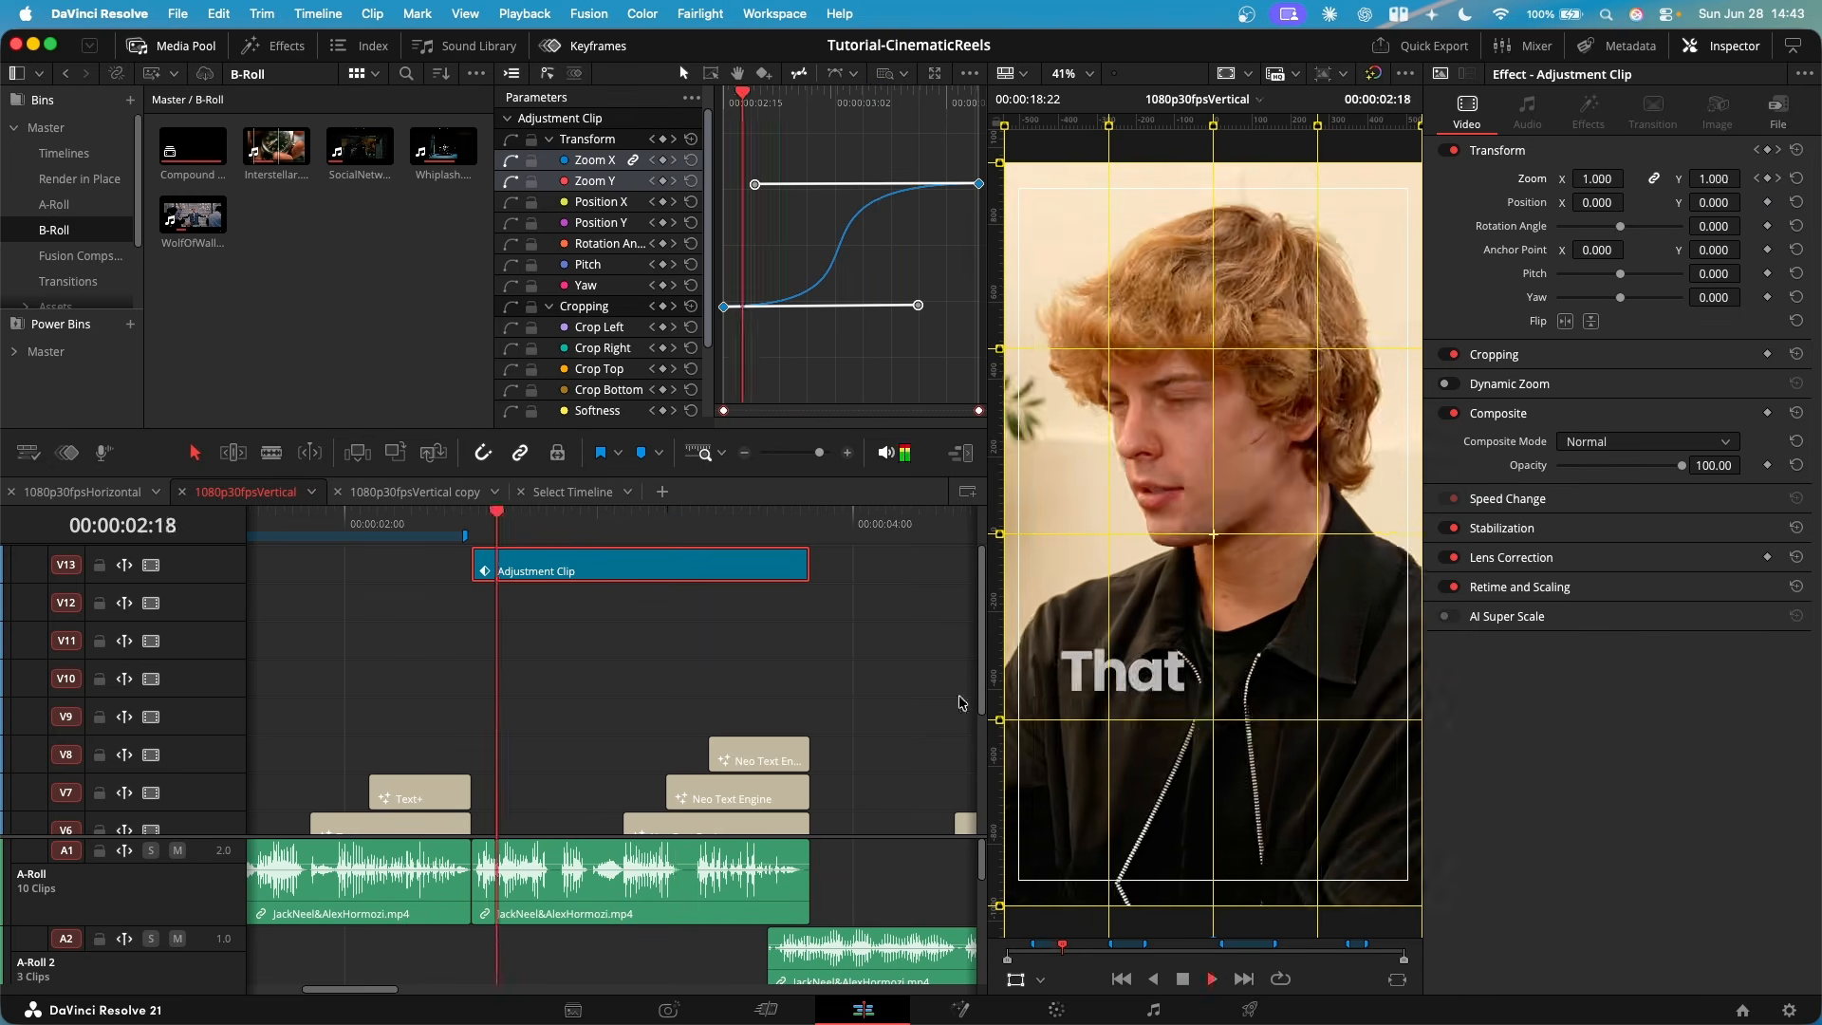
key("space")
scroll(557, 683, "down", 3)
left_click(741, 668)
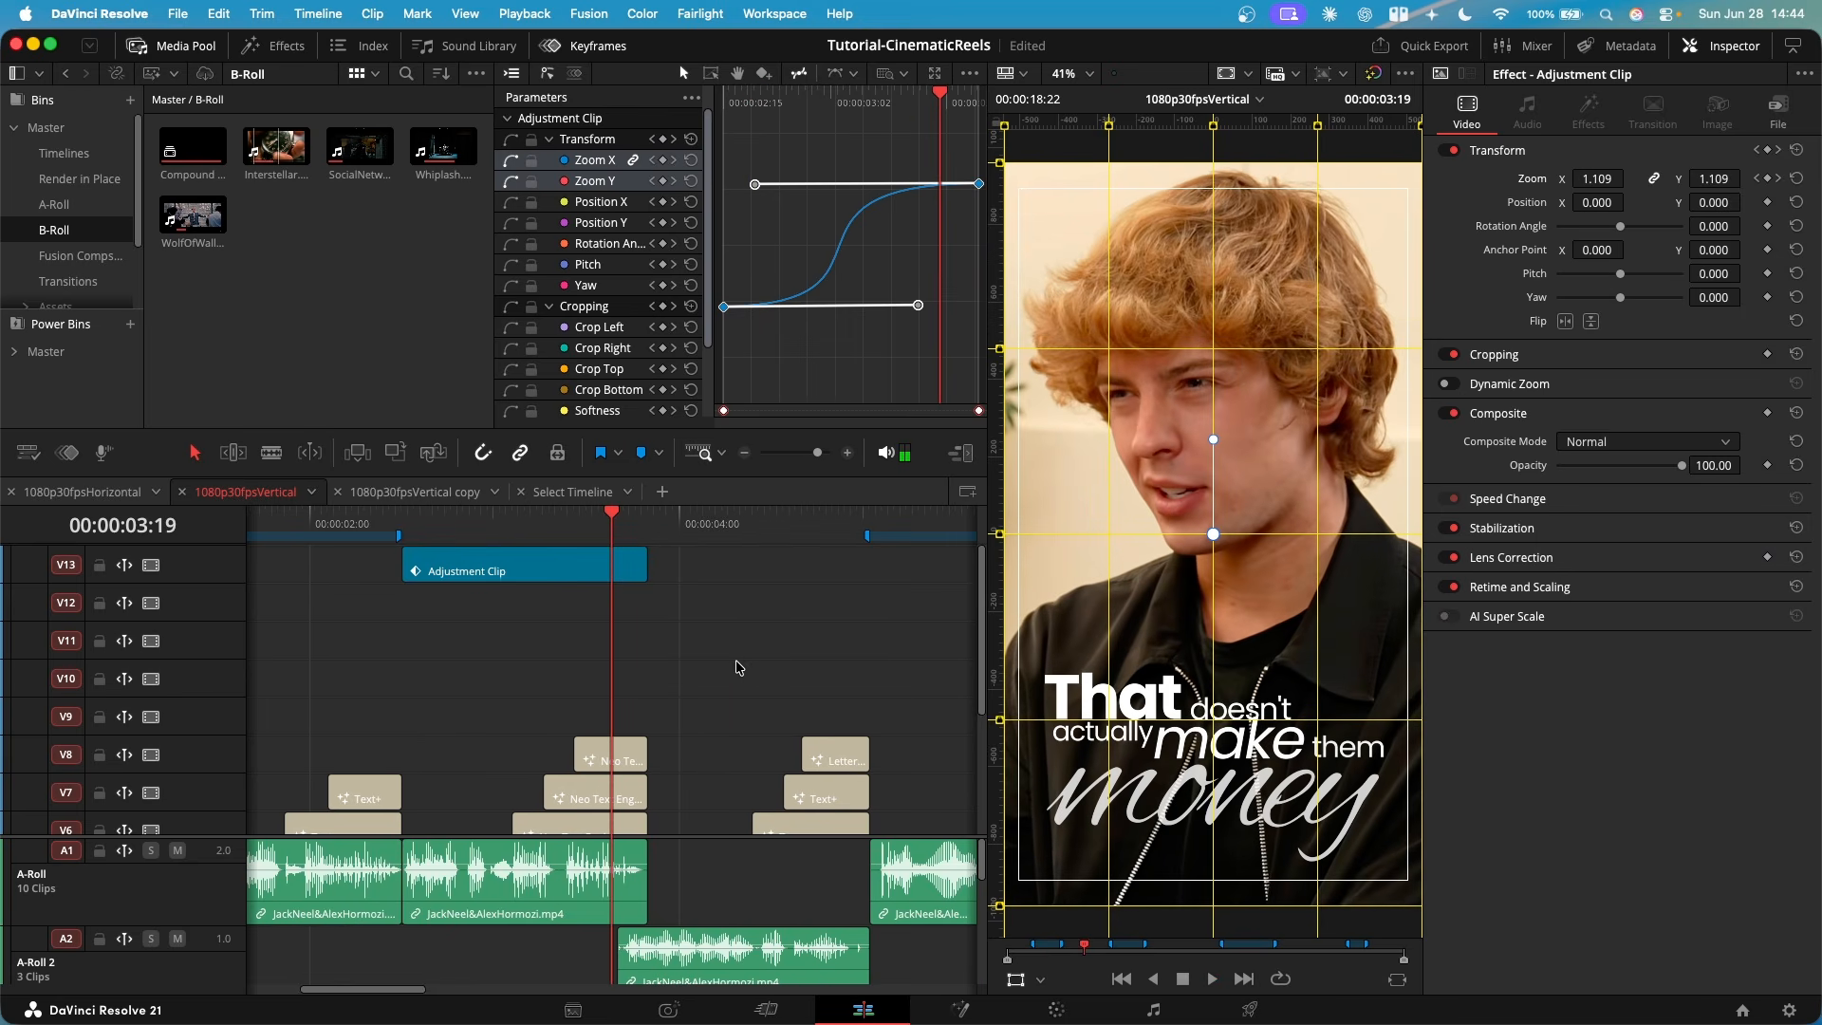
- Disable the keyframed V13 adjustment clip and fit a second one with Neo Zoom Pro beneath it on V12, ending with the third clip
scroll(693, 664, "down", 3)
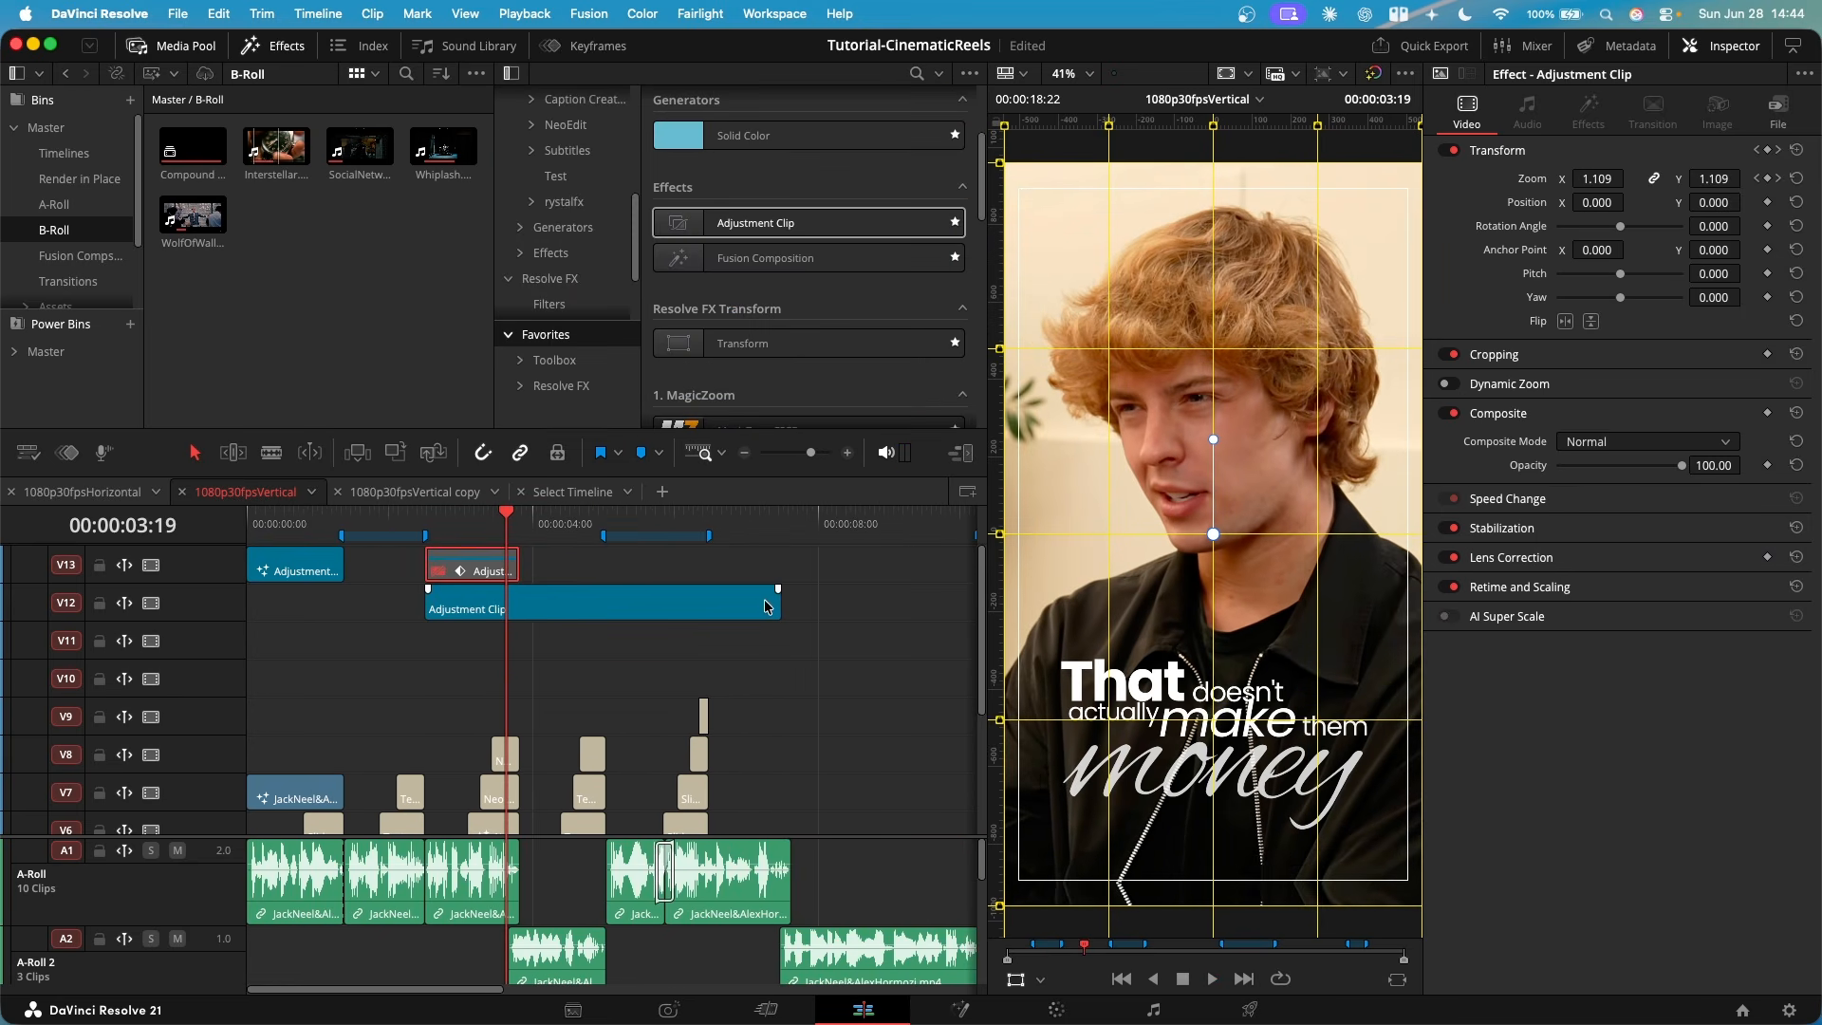
left_click_drag(765, 608, 519, 607)
scroll(519, 607, "up", 2)
scroll(877, 304, "down", 3)
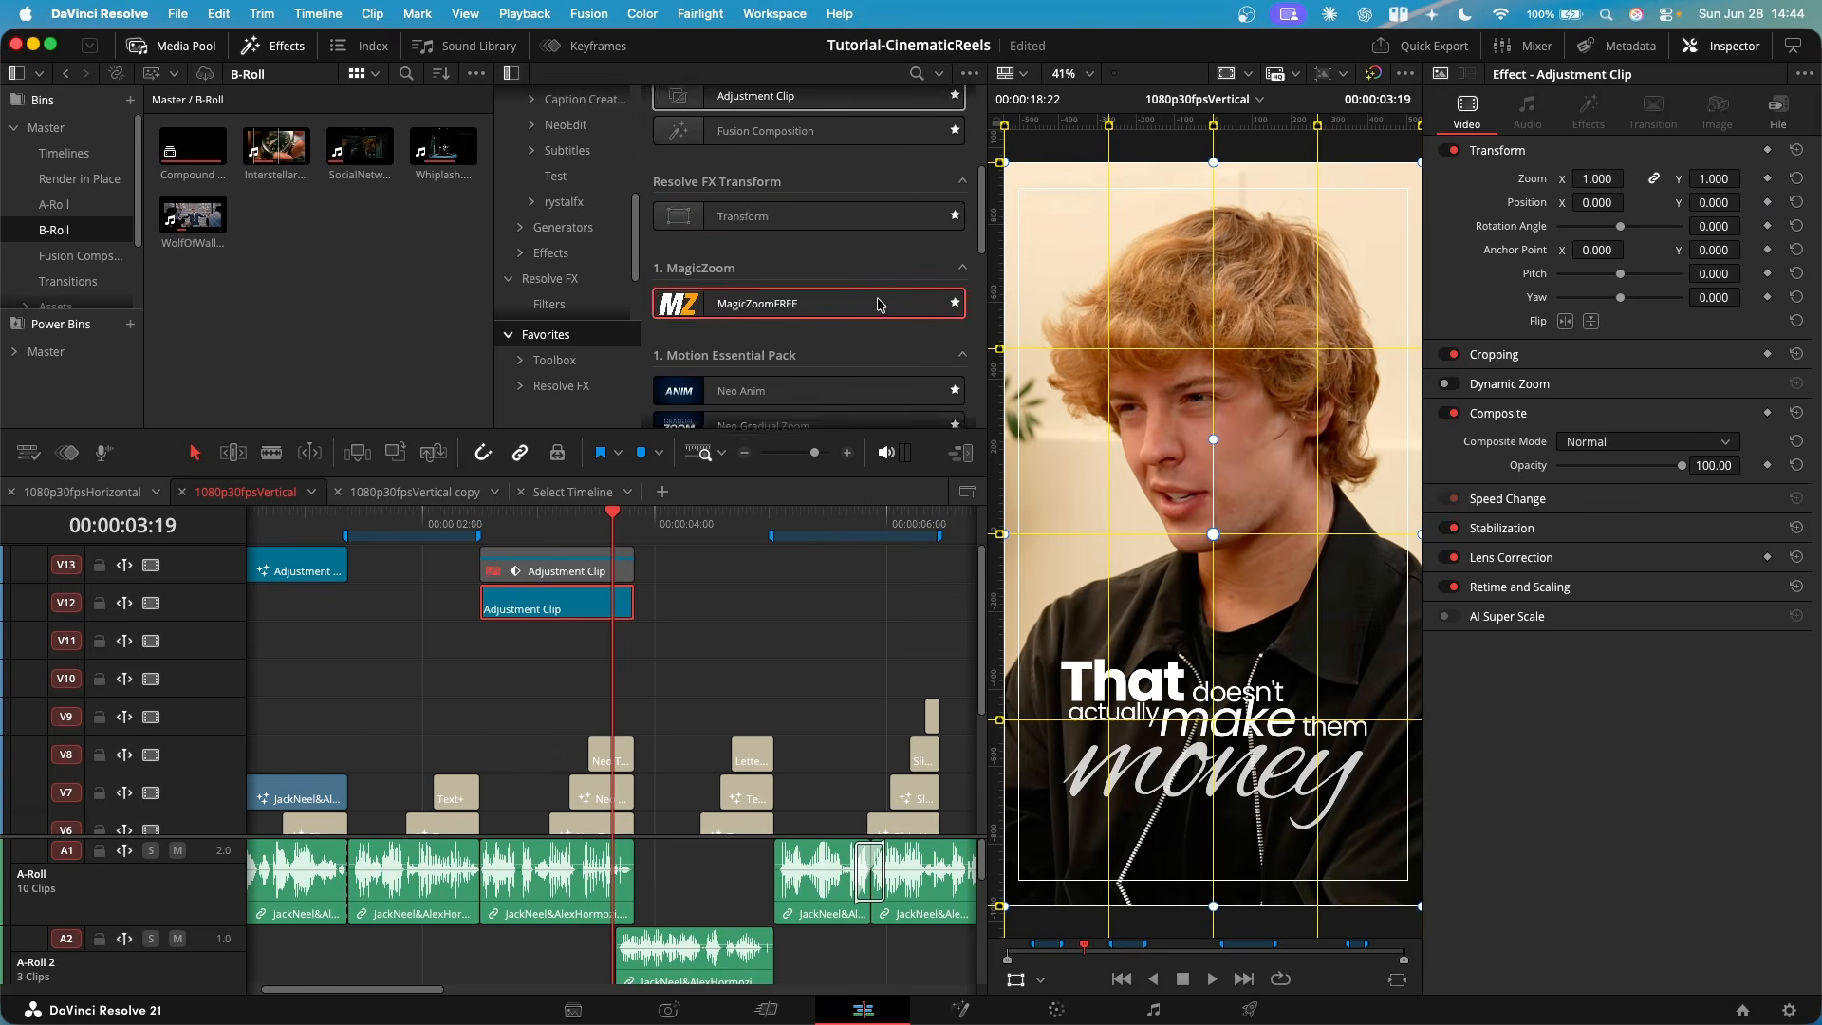
scroll(877, 304, "down", 3)
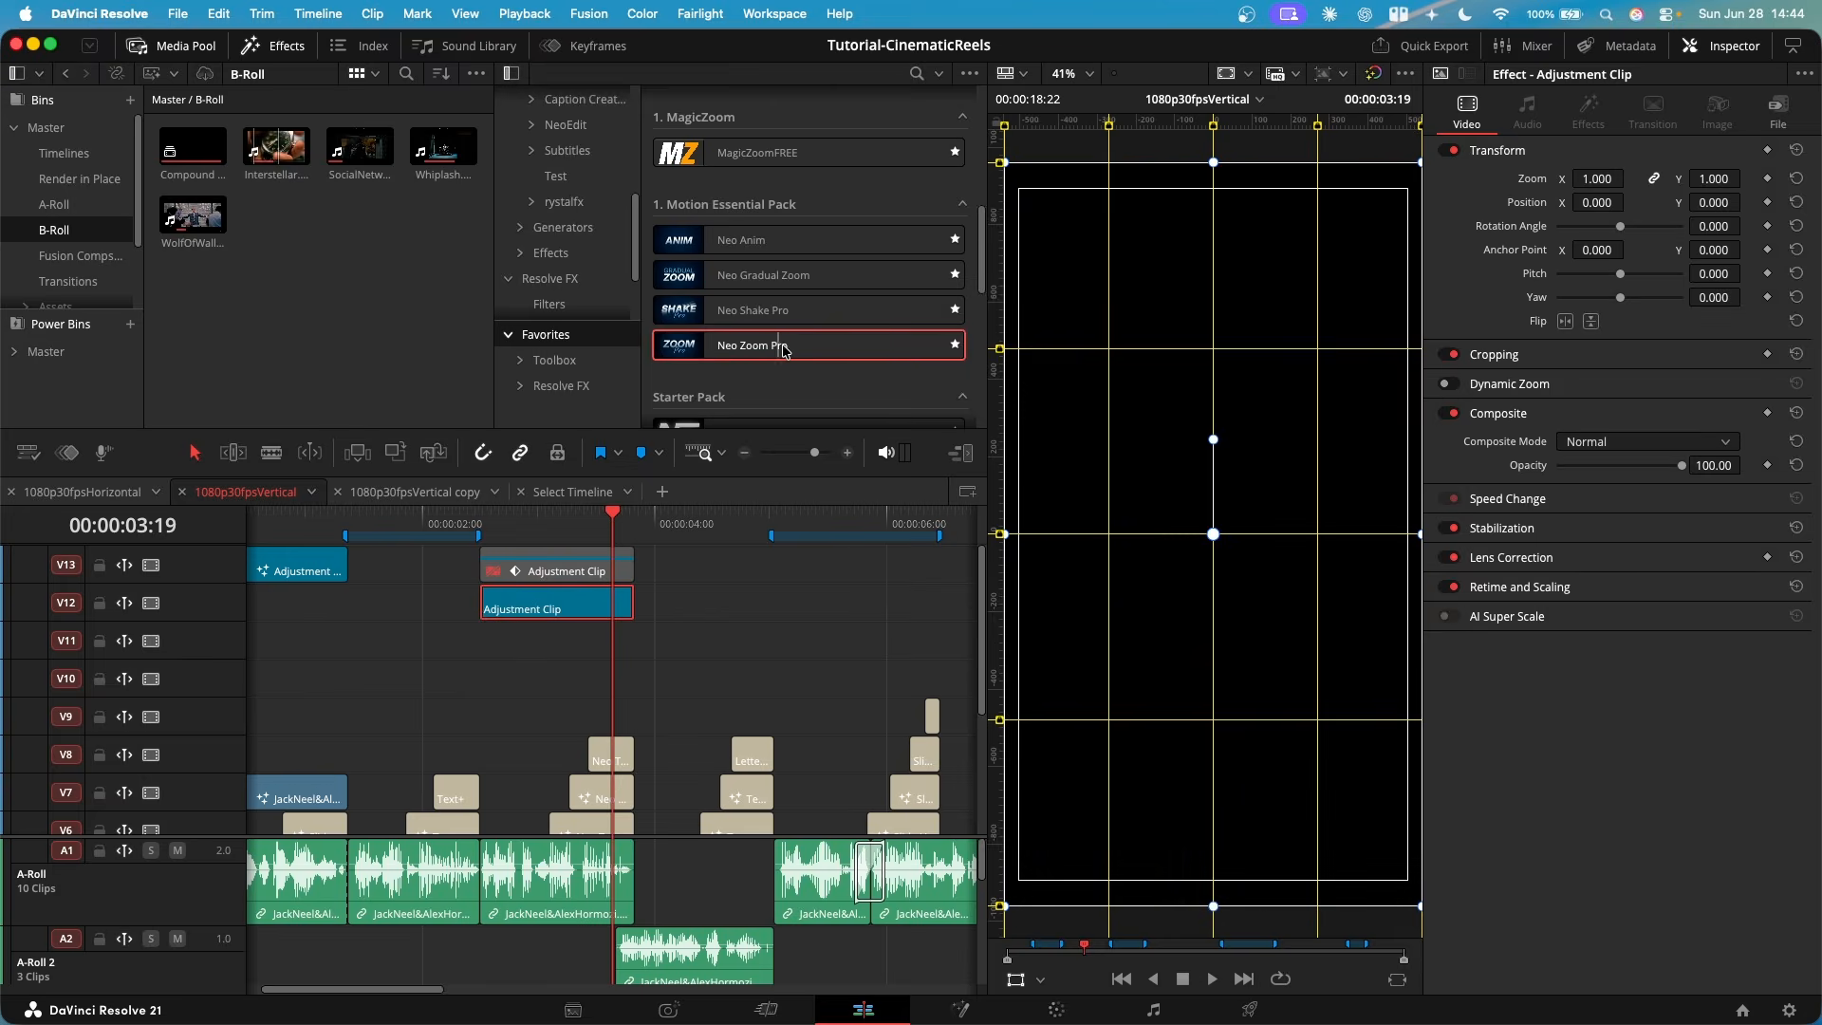
left_click_drag(787, 351, 524, 608)
scroll(529, 610, "up", 3)
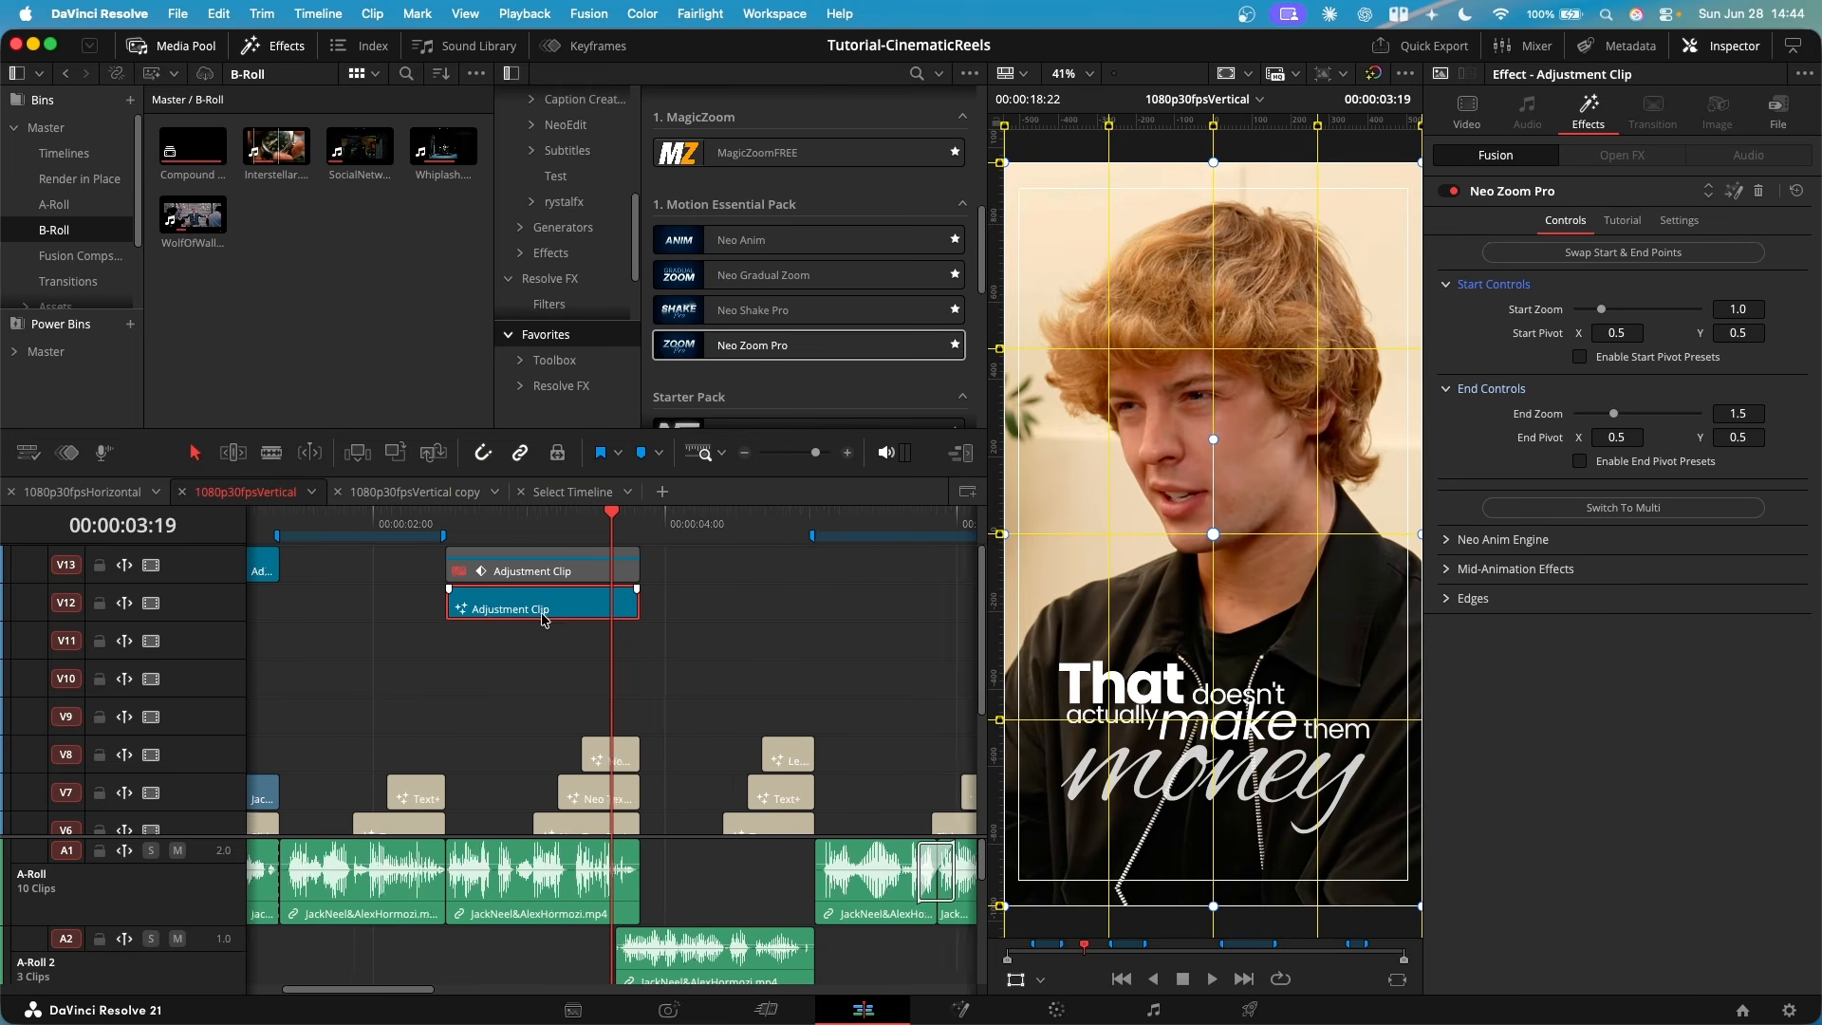
- Set Neo Zoom Pro's End Zoom to 1.1 with Out Animation off, and preview the zoom from just before the clip
left_click(1758, 412)
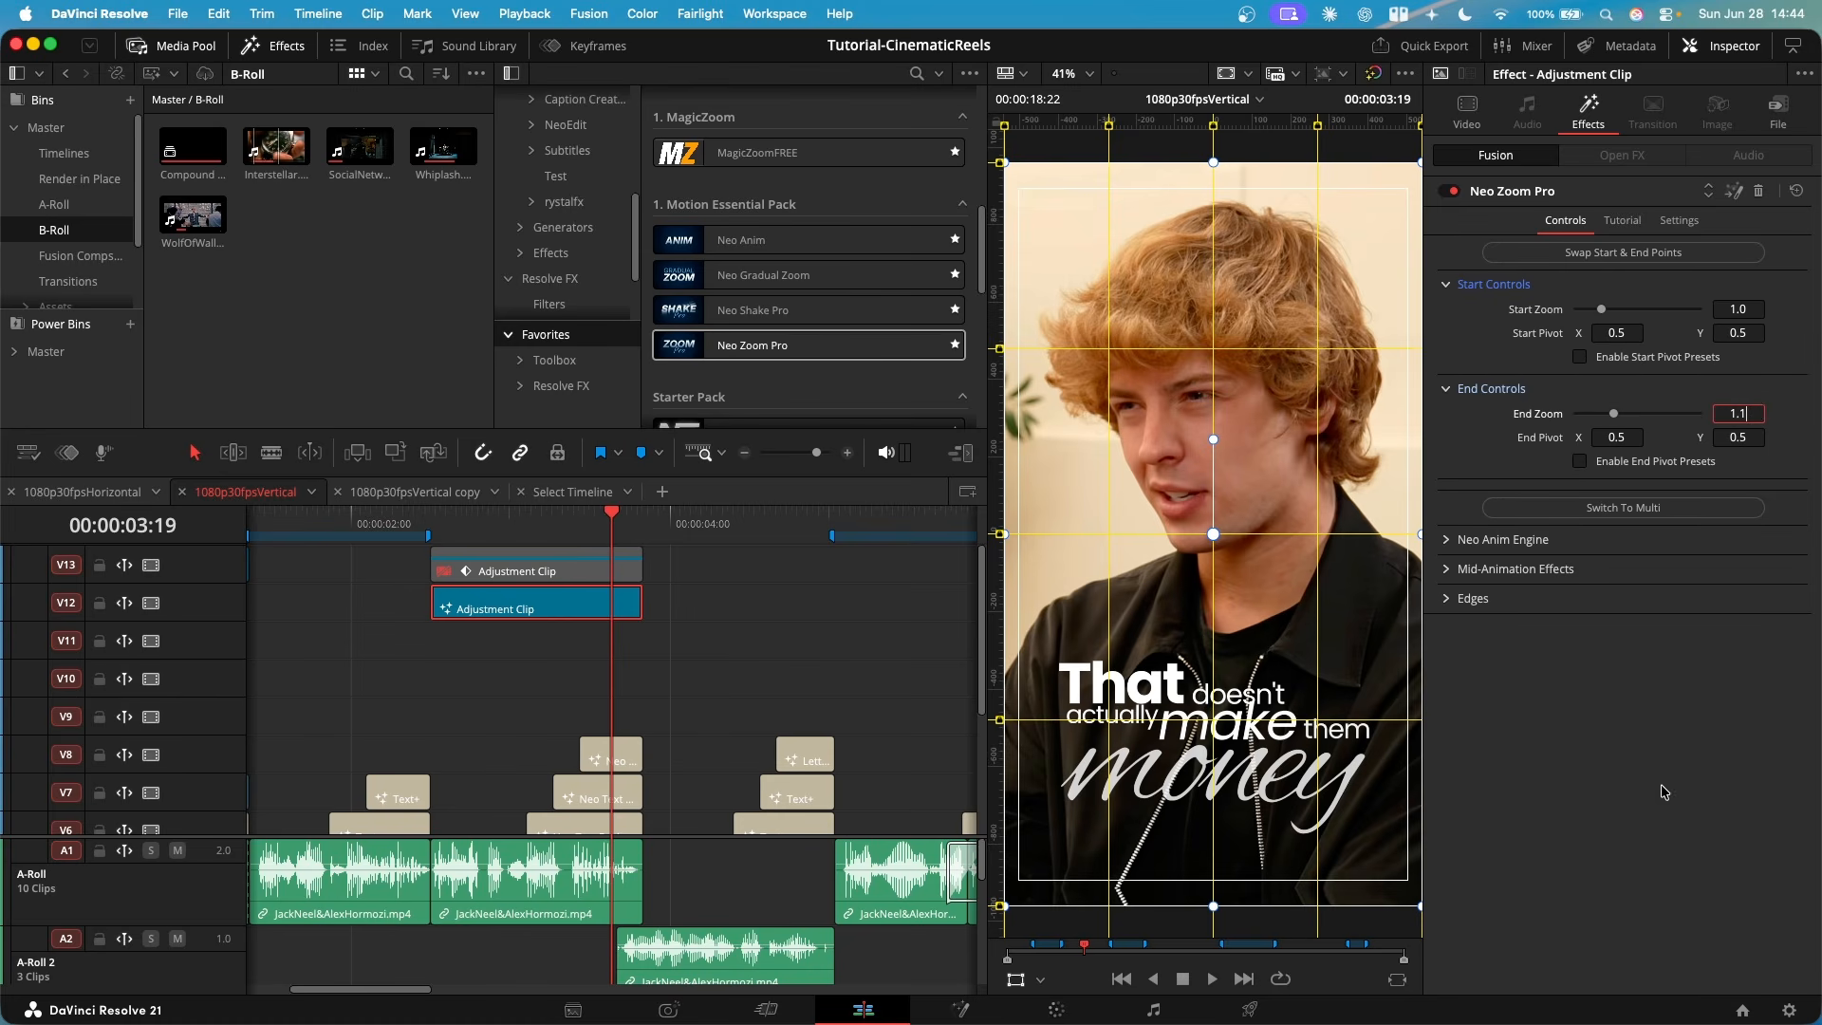
key("Return")
left_click(1503, 539)
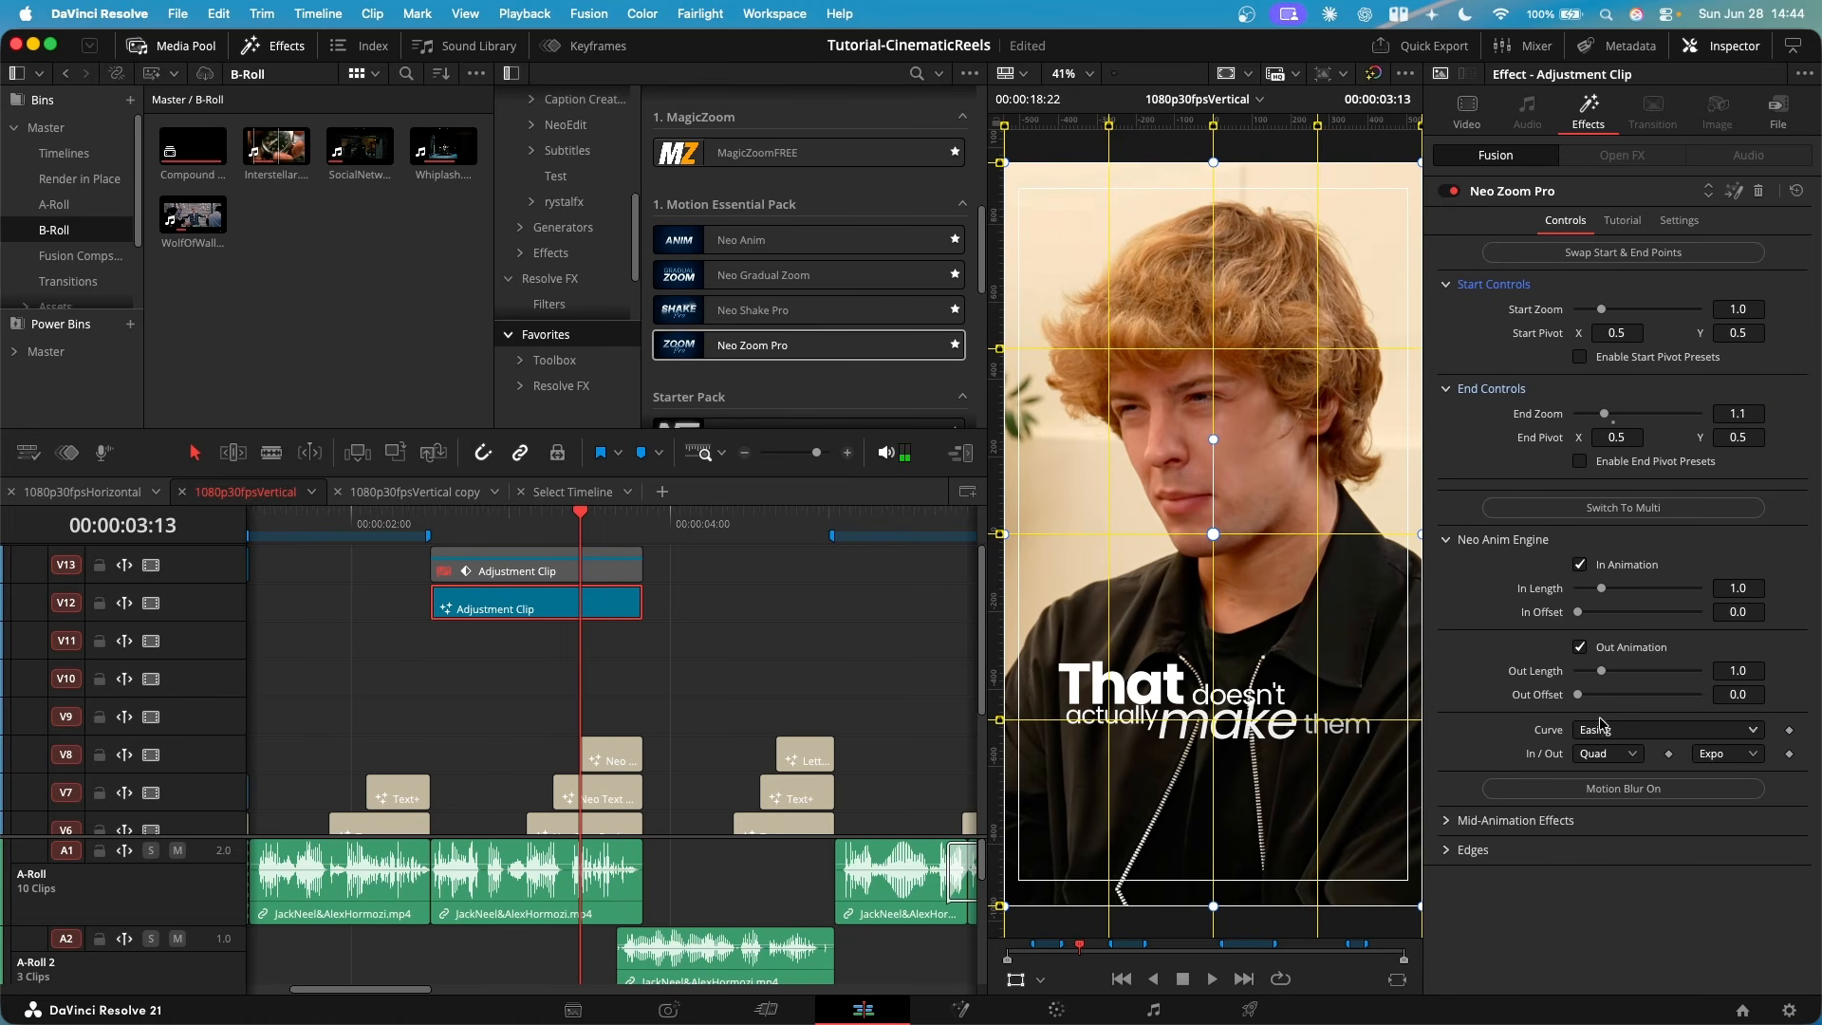
left_click(1580, 648)
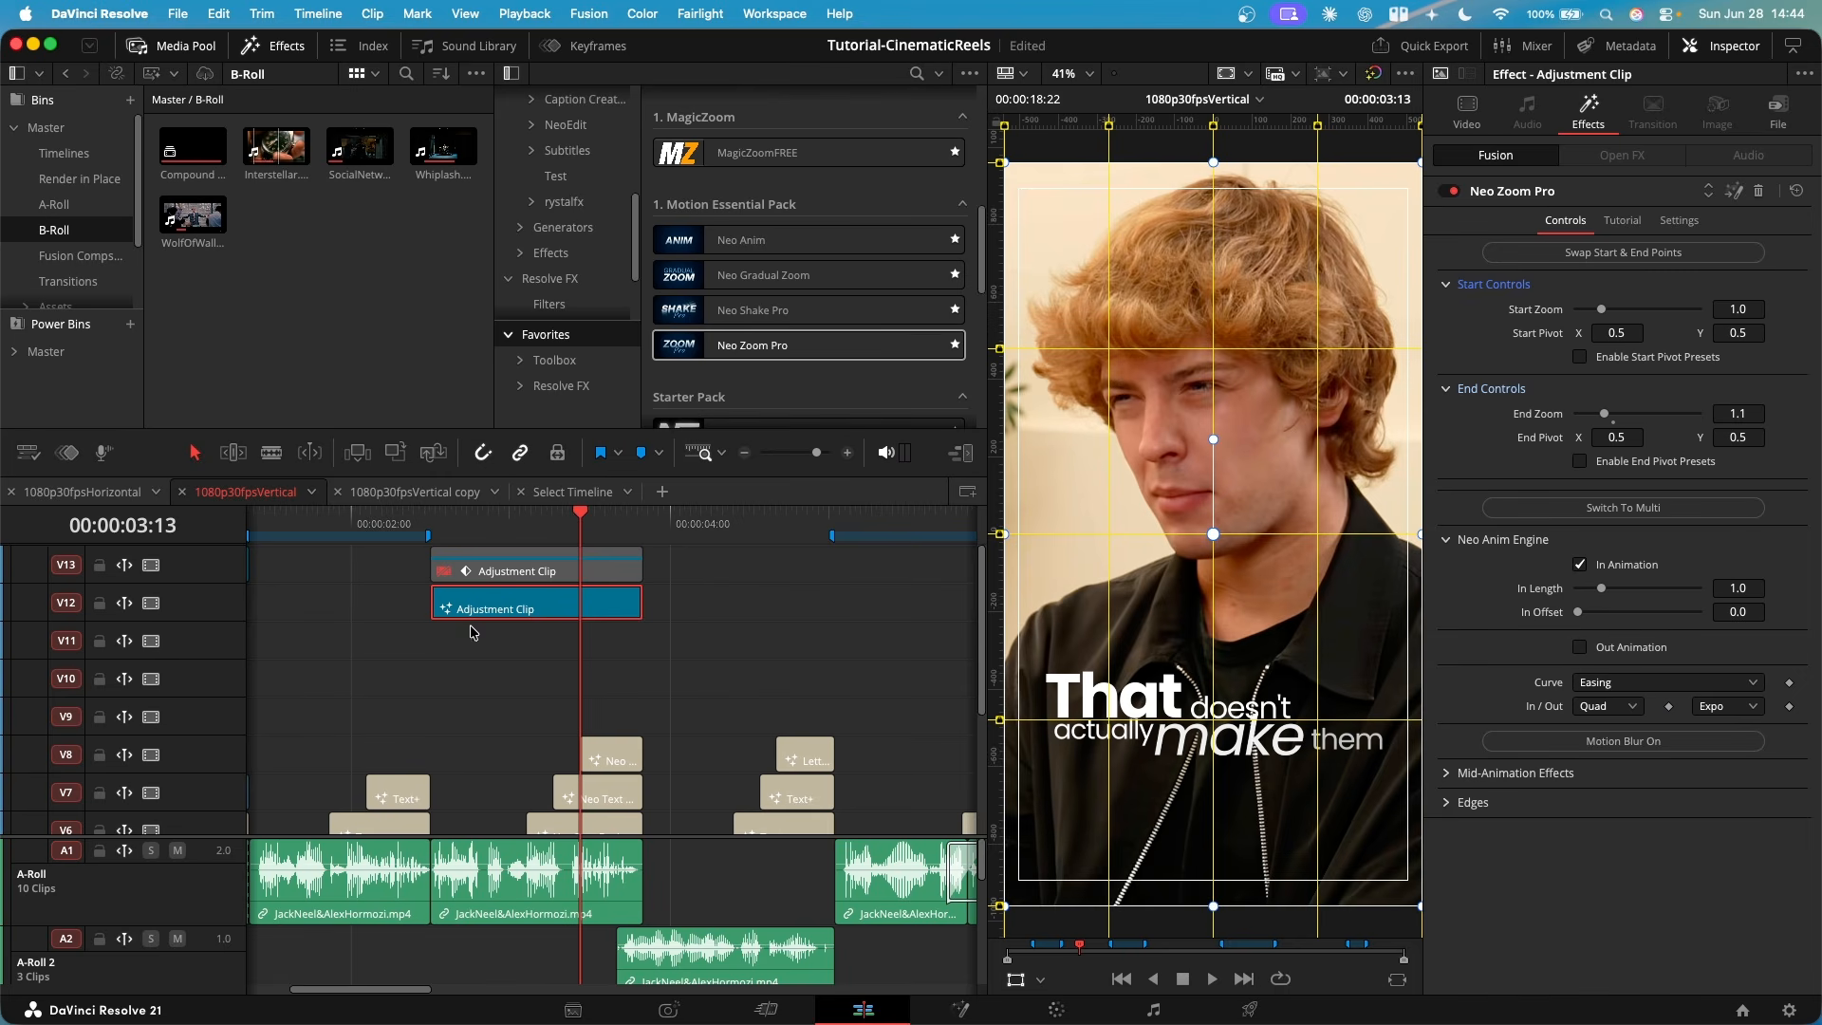
left_click(416, 522)
key("space")
left_click(415, 523)
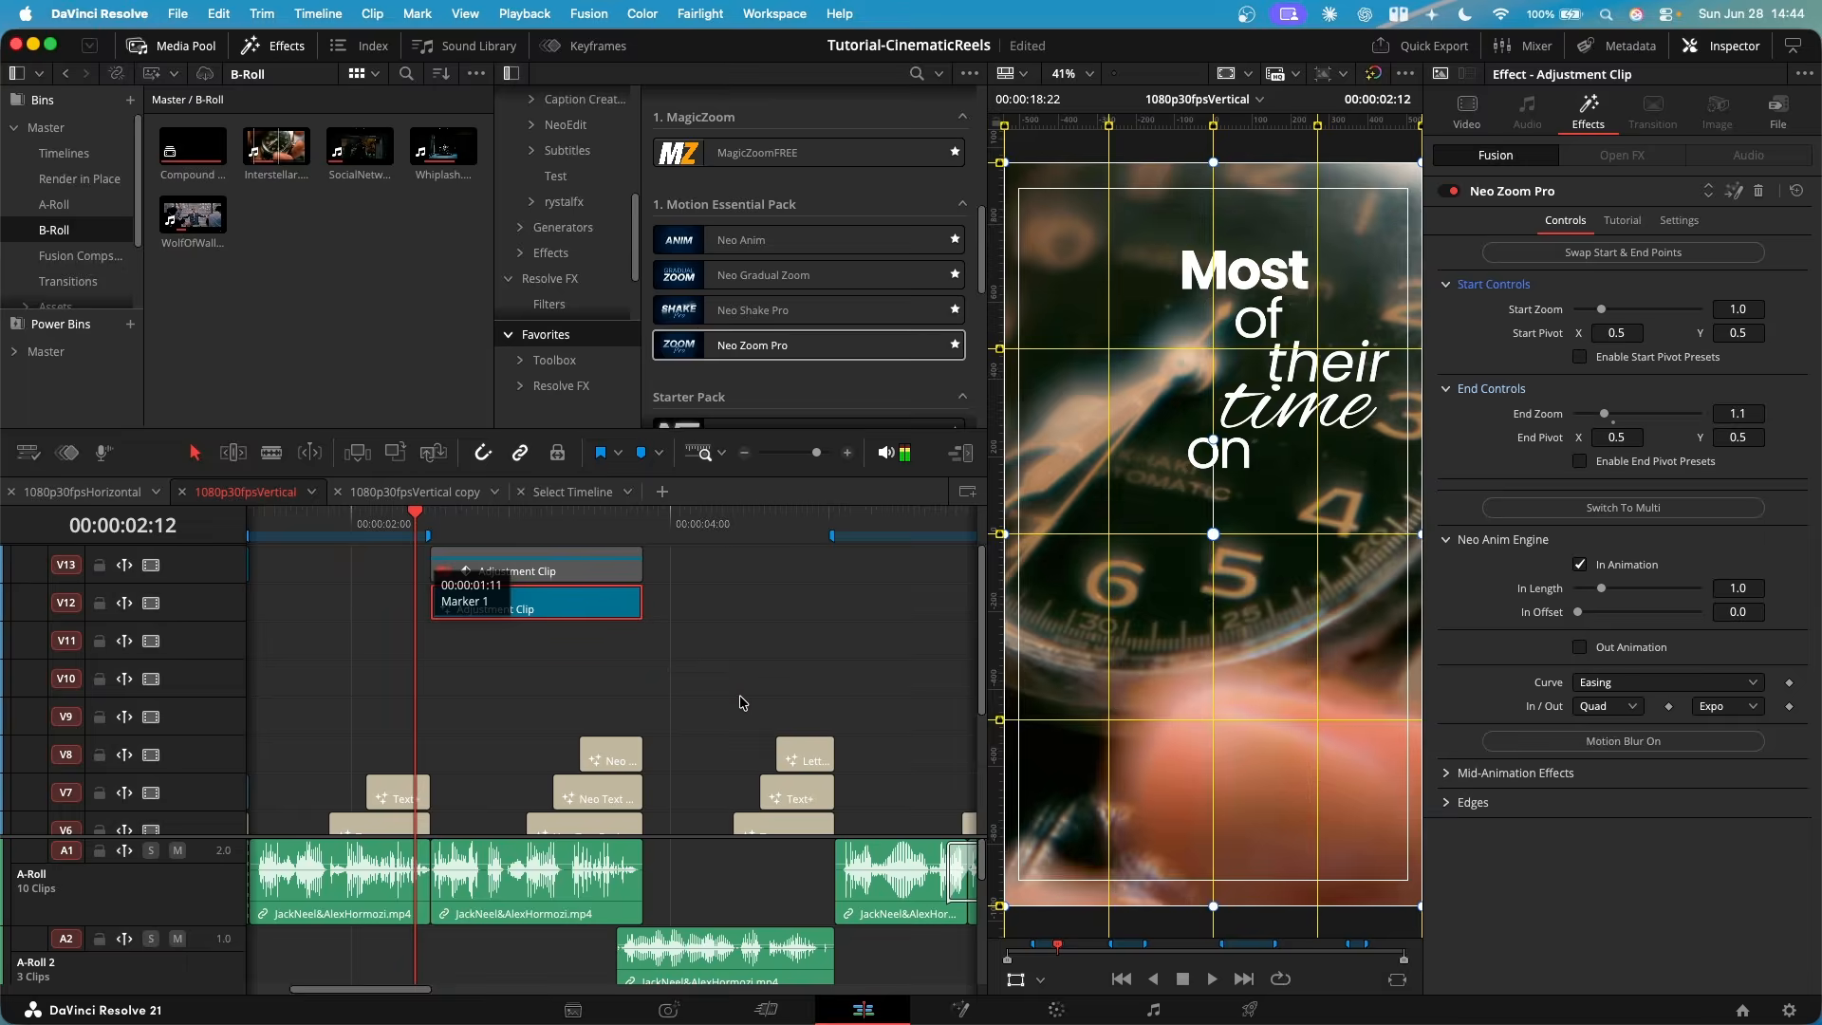
key("space")
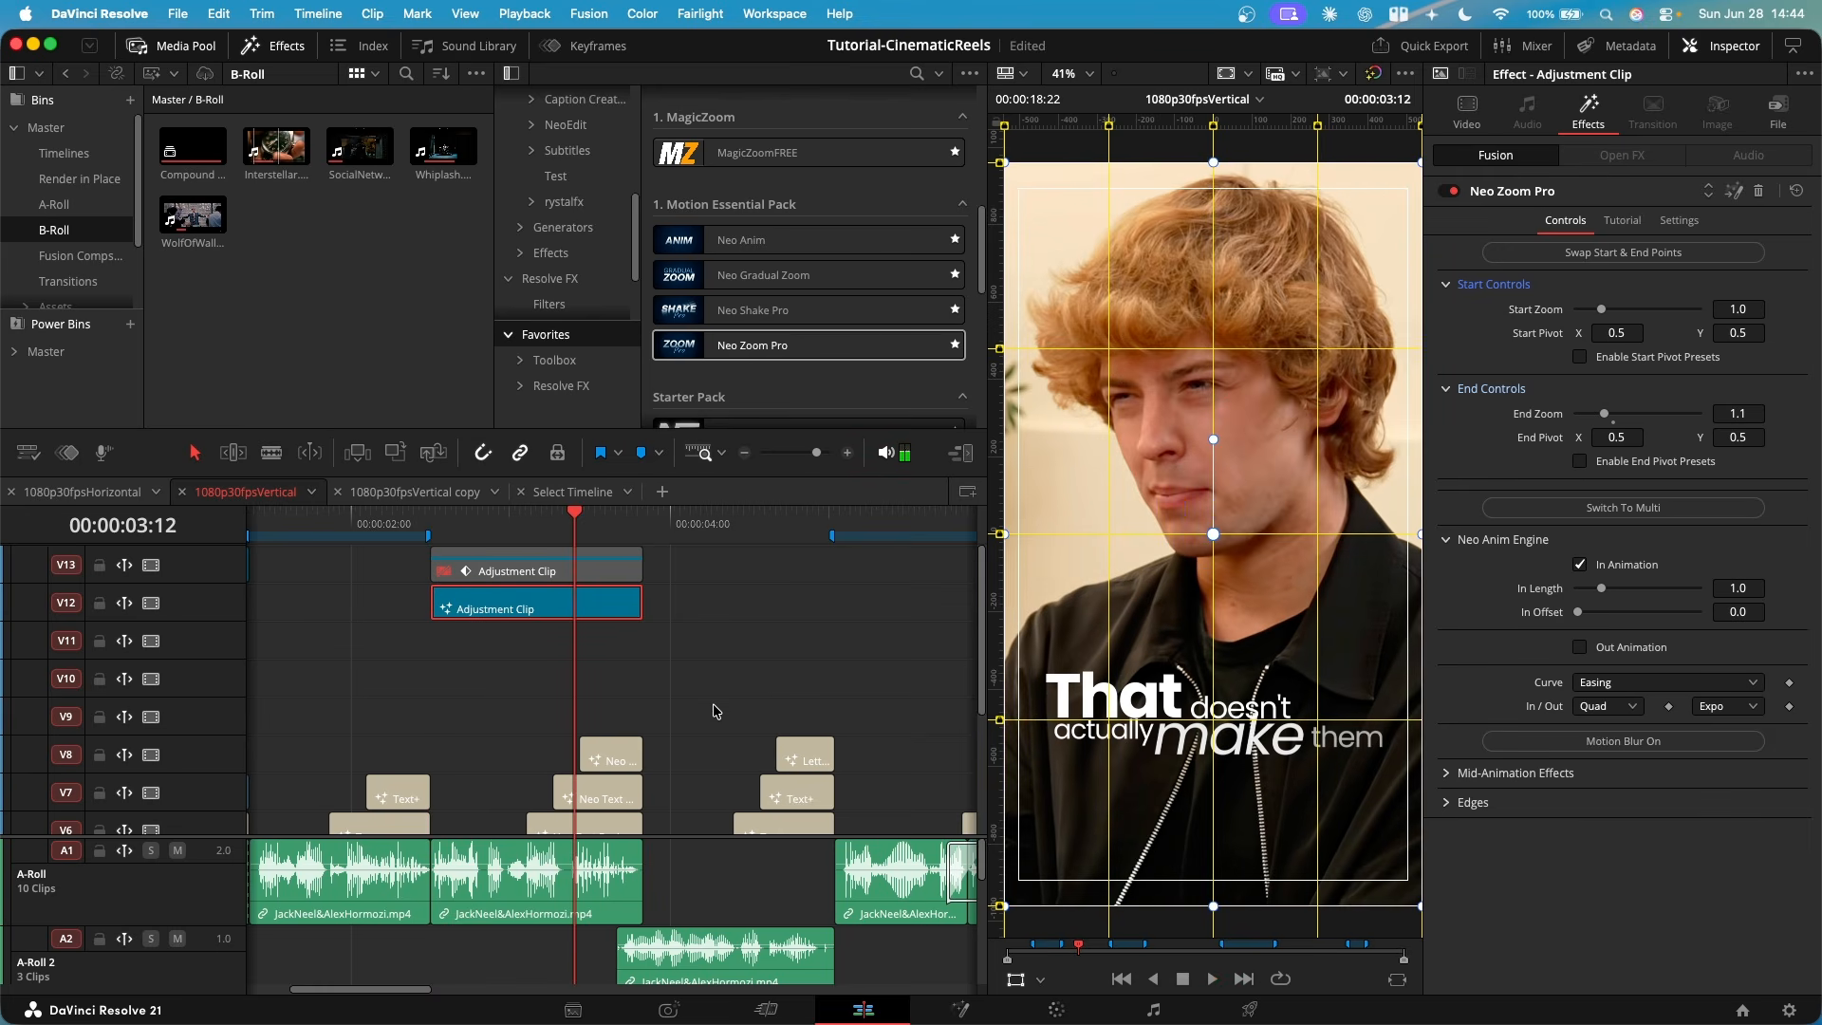
- Remove the Neo Zoom Pro adjustment clip from V12, re-enable the keyframed one on V13, and look over the timeline's tracks
scroll(513, 655, "down", 8)
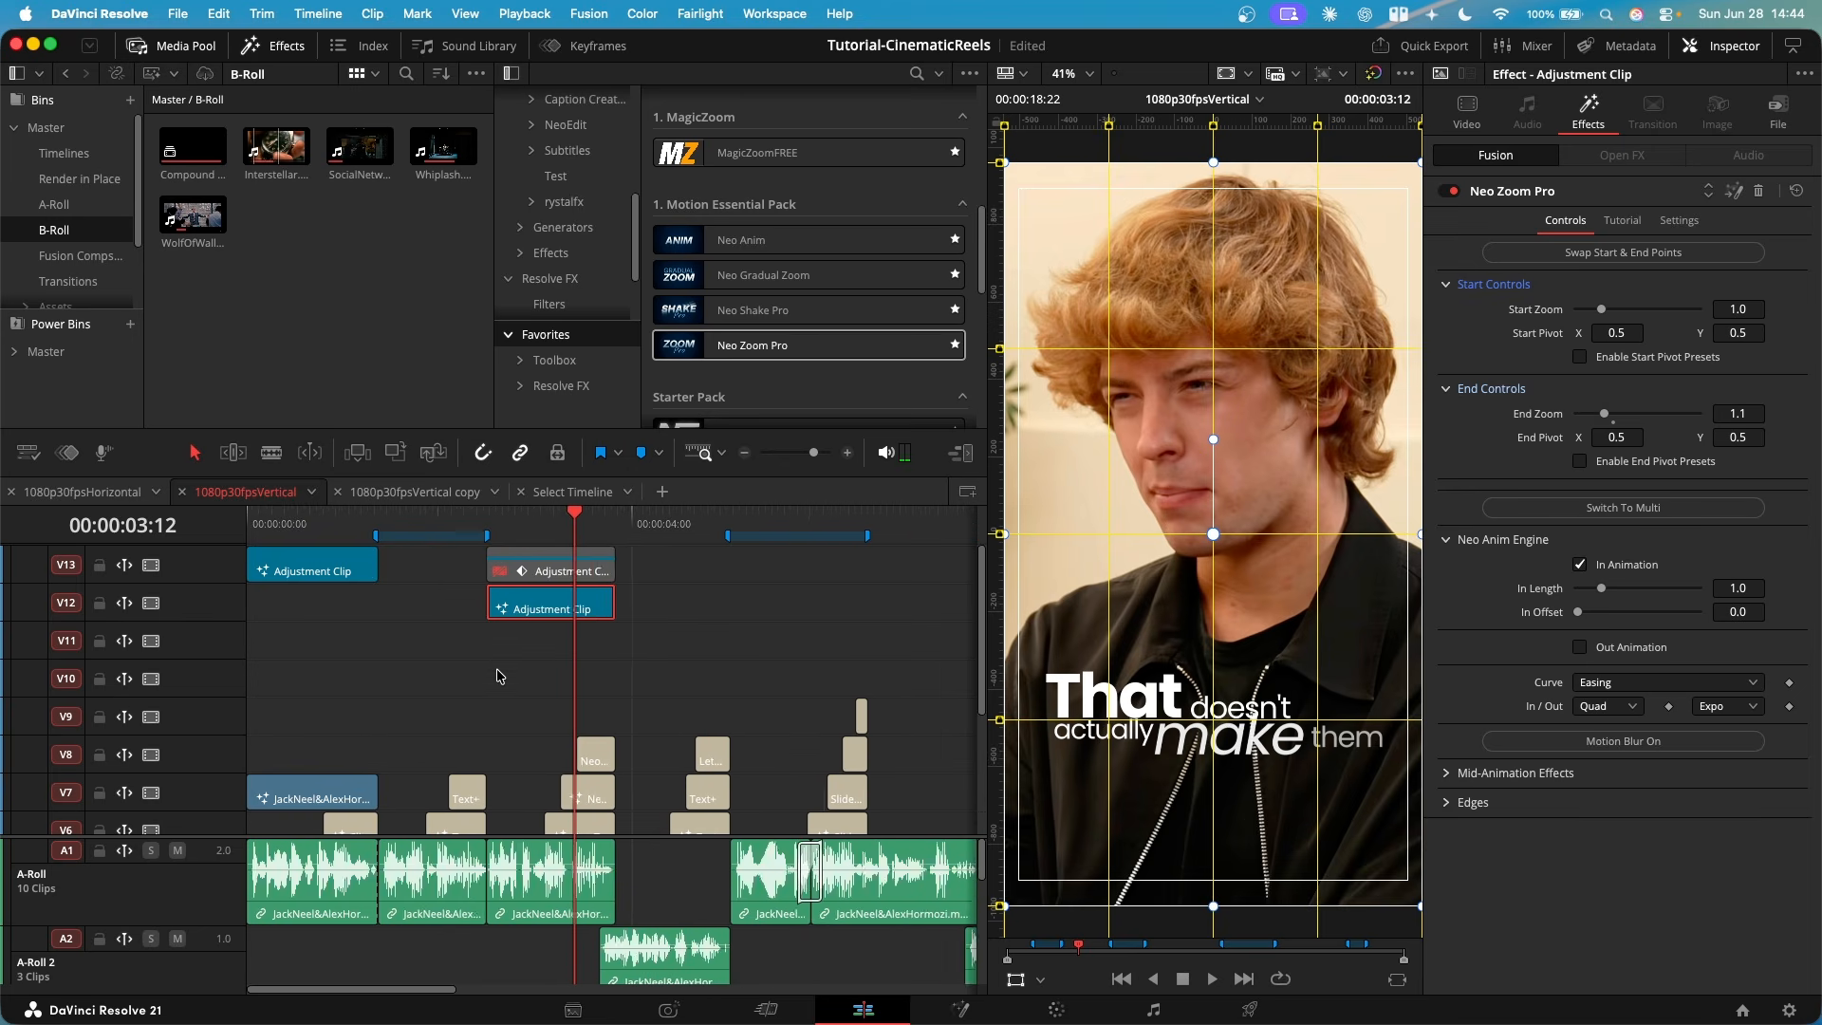
scroll(532, 614, "down", 4)
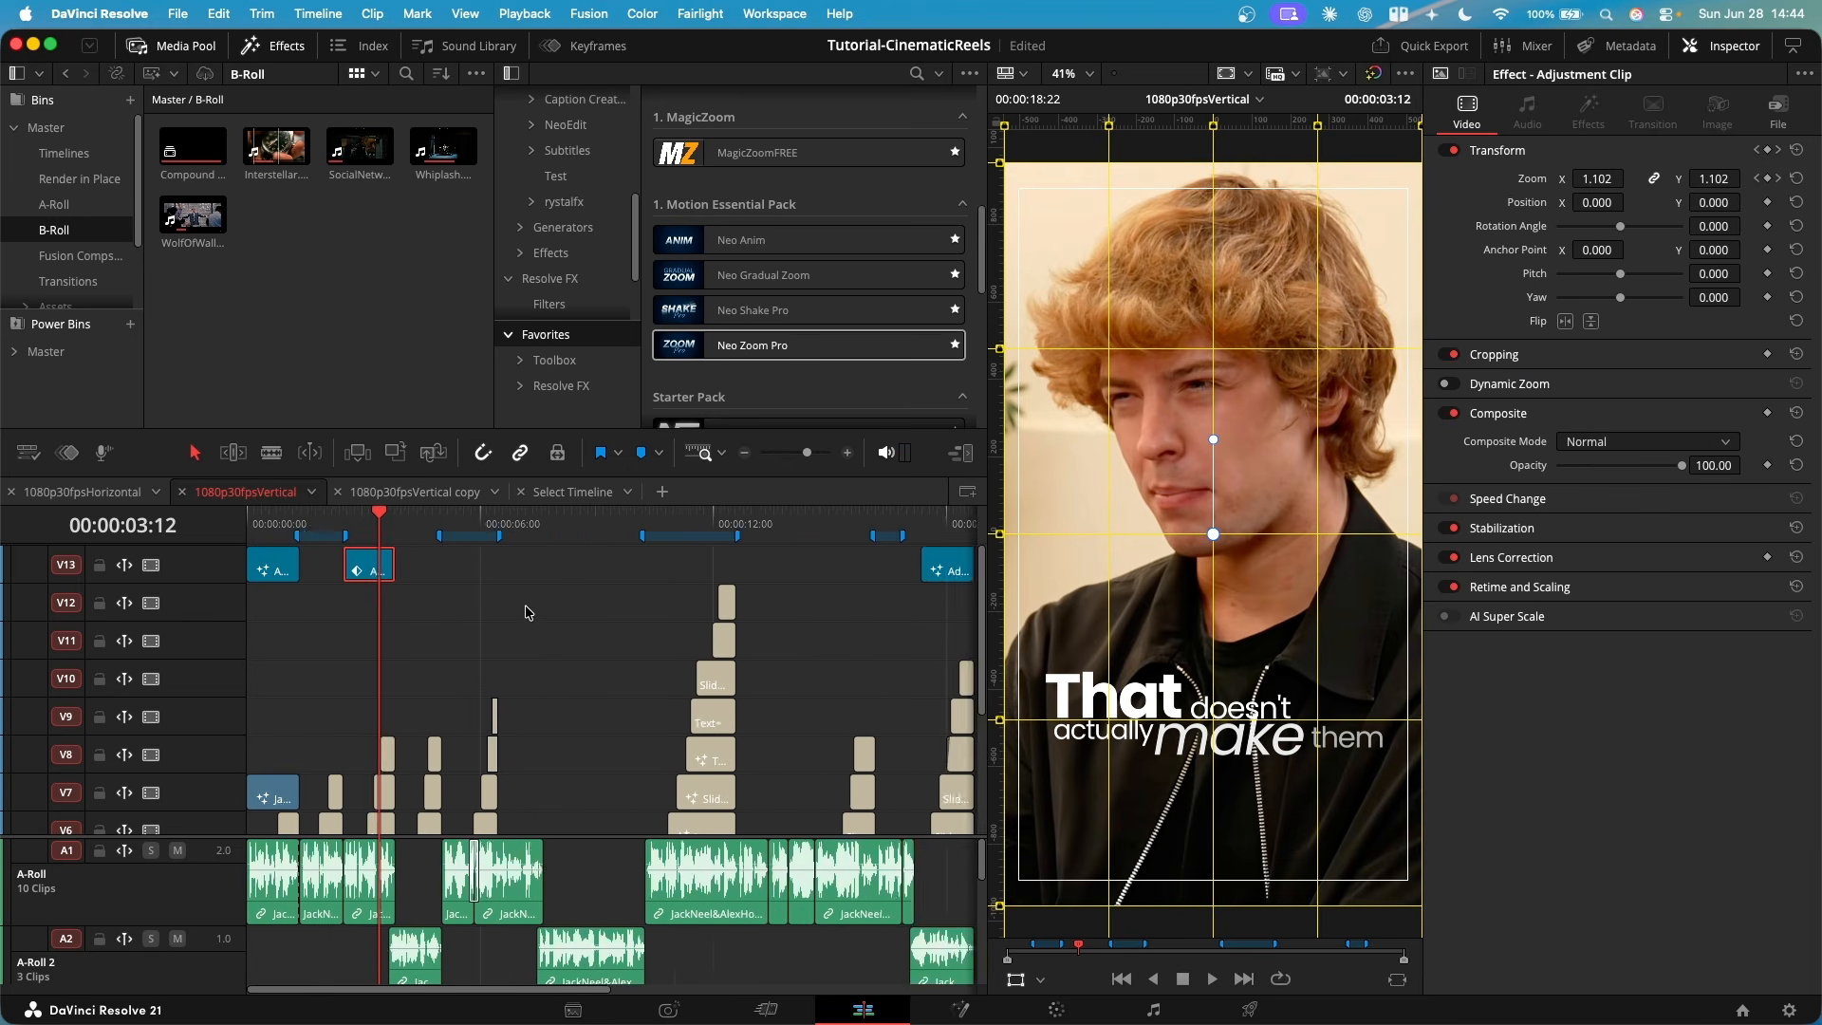
scroll(485, 712, "down", 5)
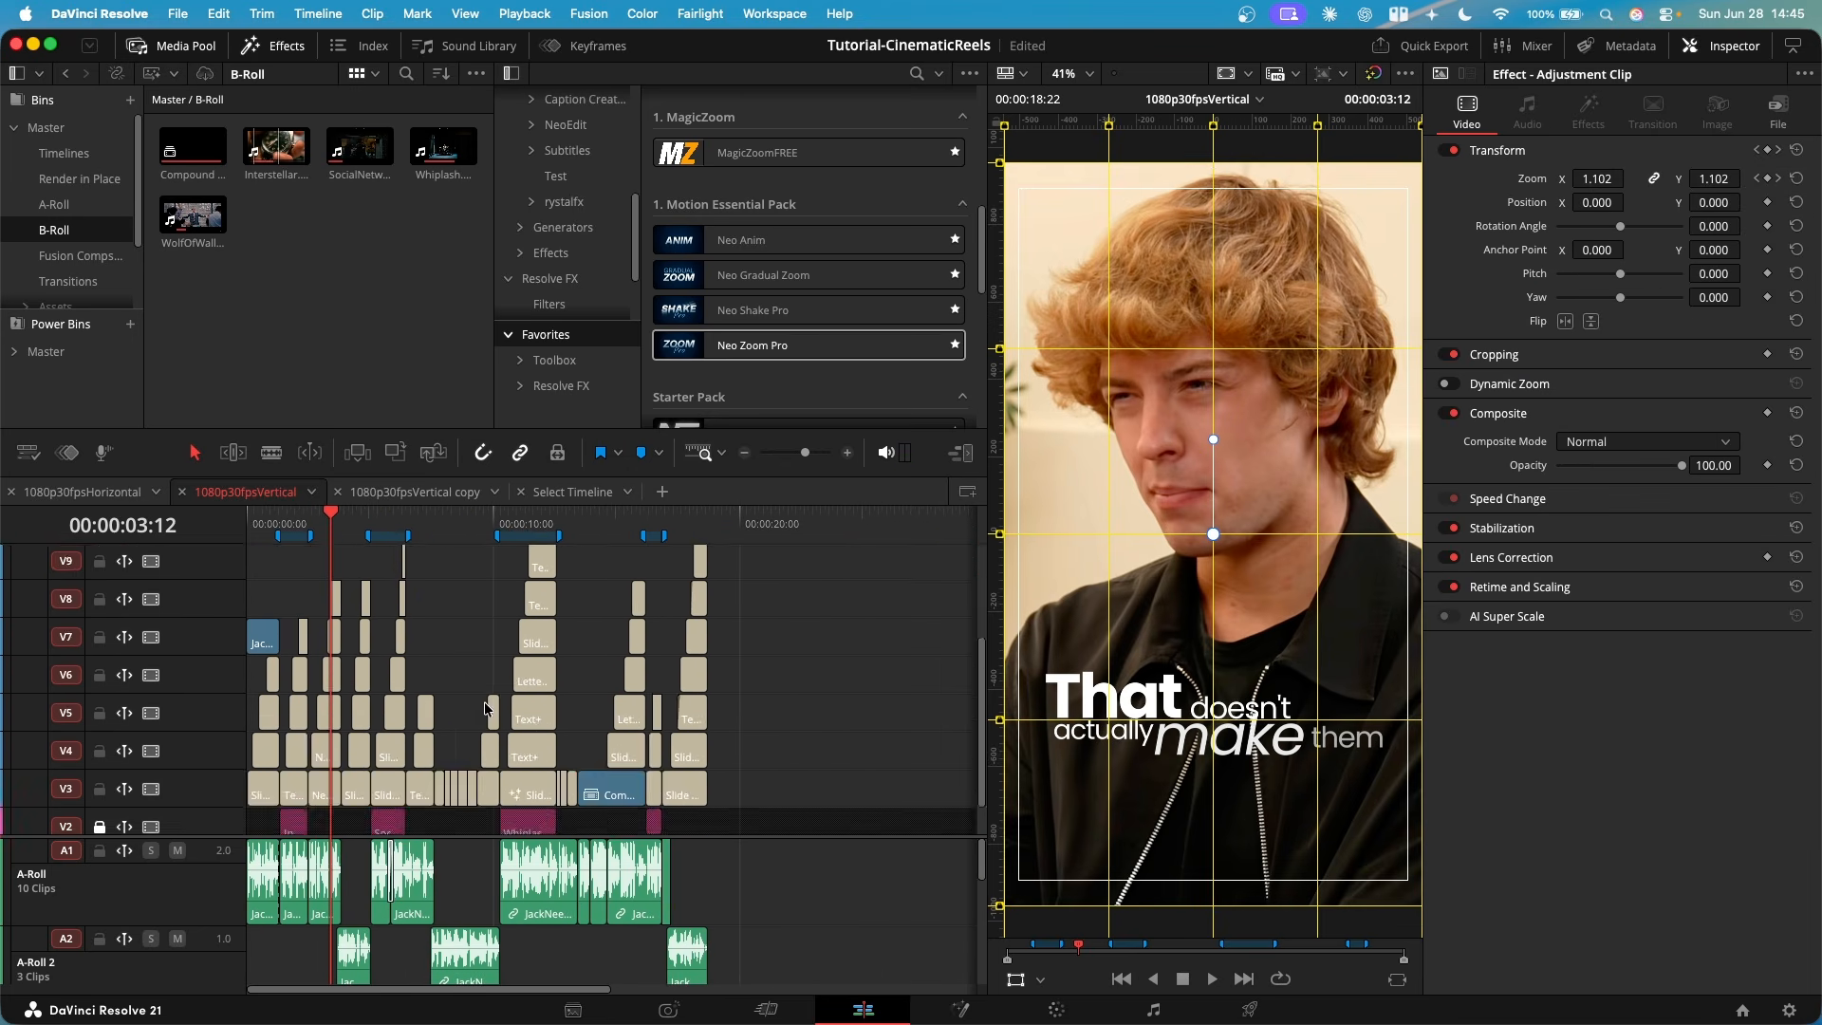
scroll(485, 712, "up", 5)
scroll(396, 605, "up", 4)
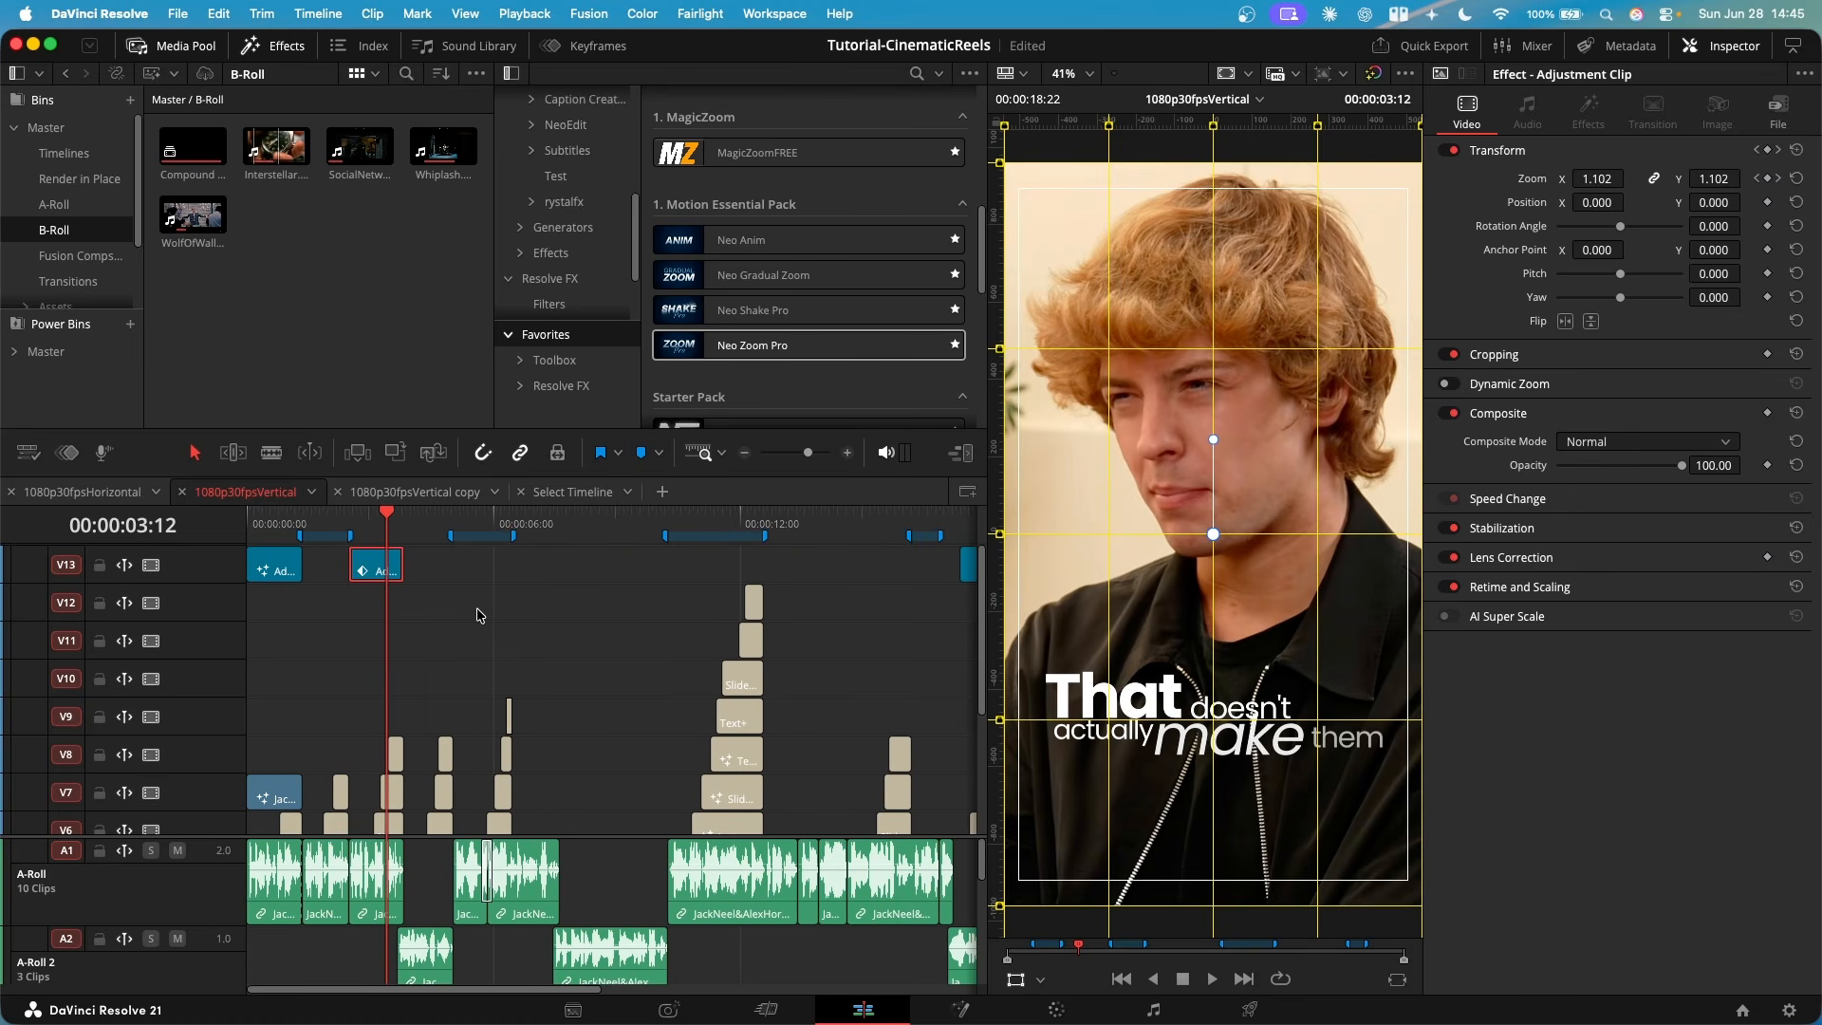
left_click(482, 572)
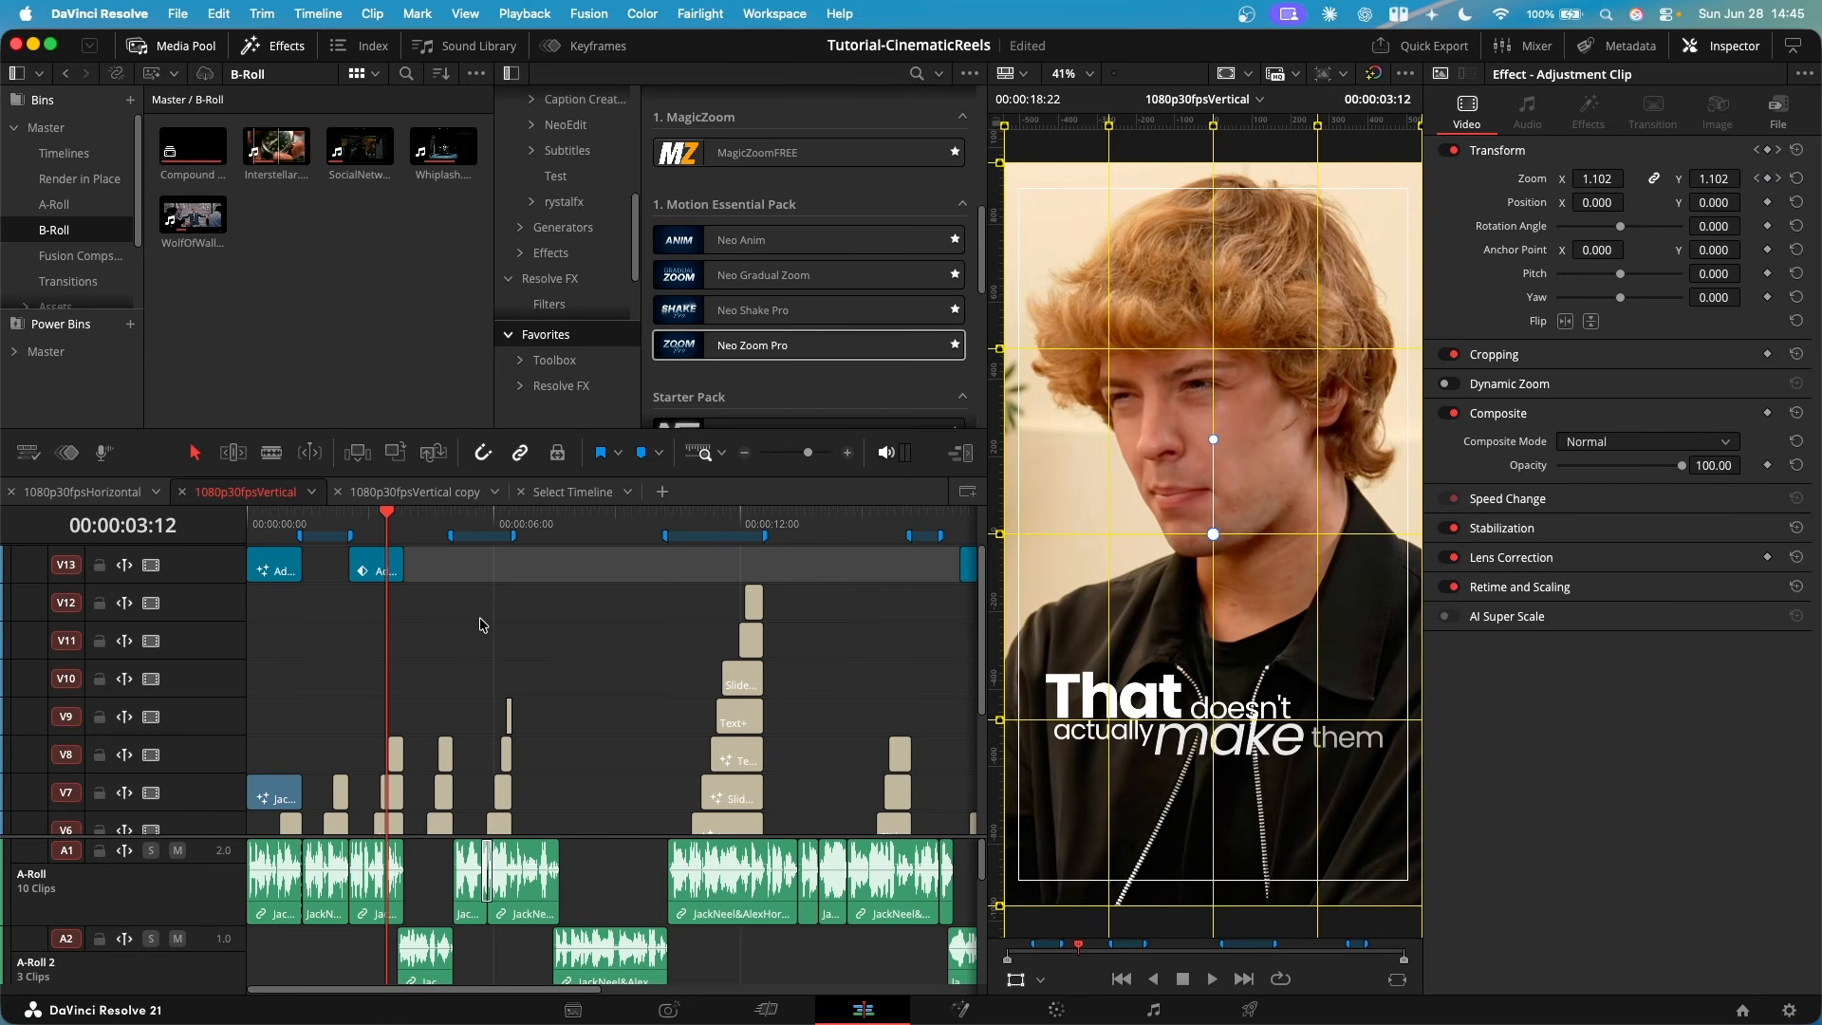
scroll(482, 624, "down", 5)
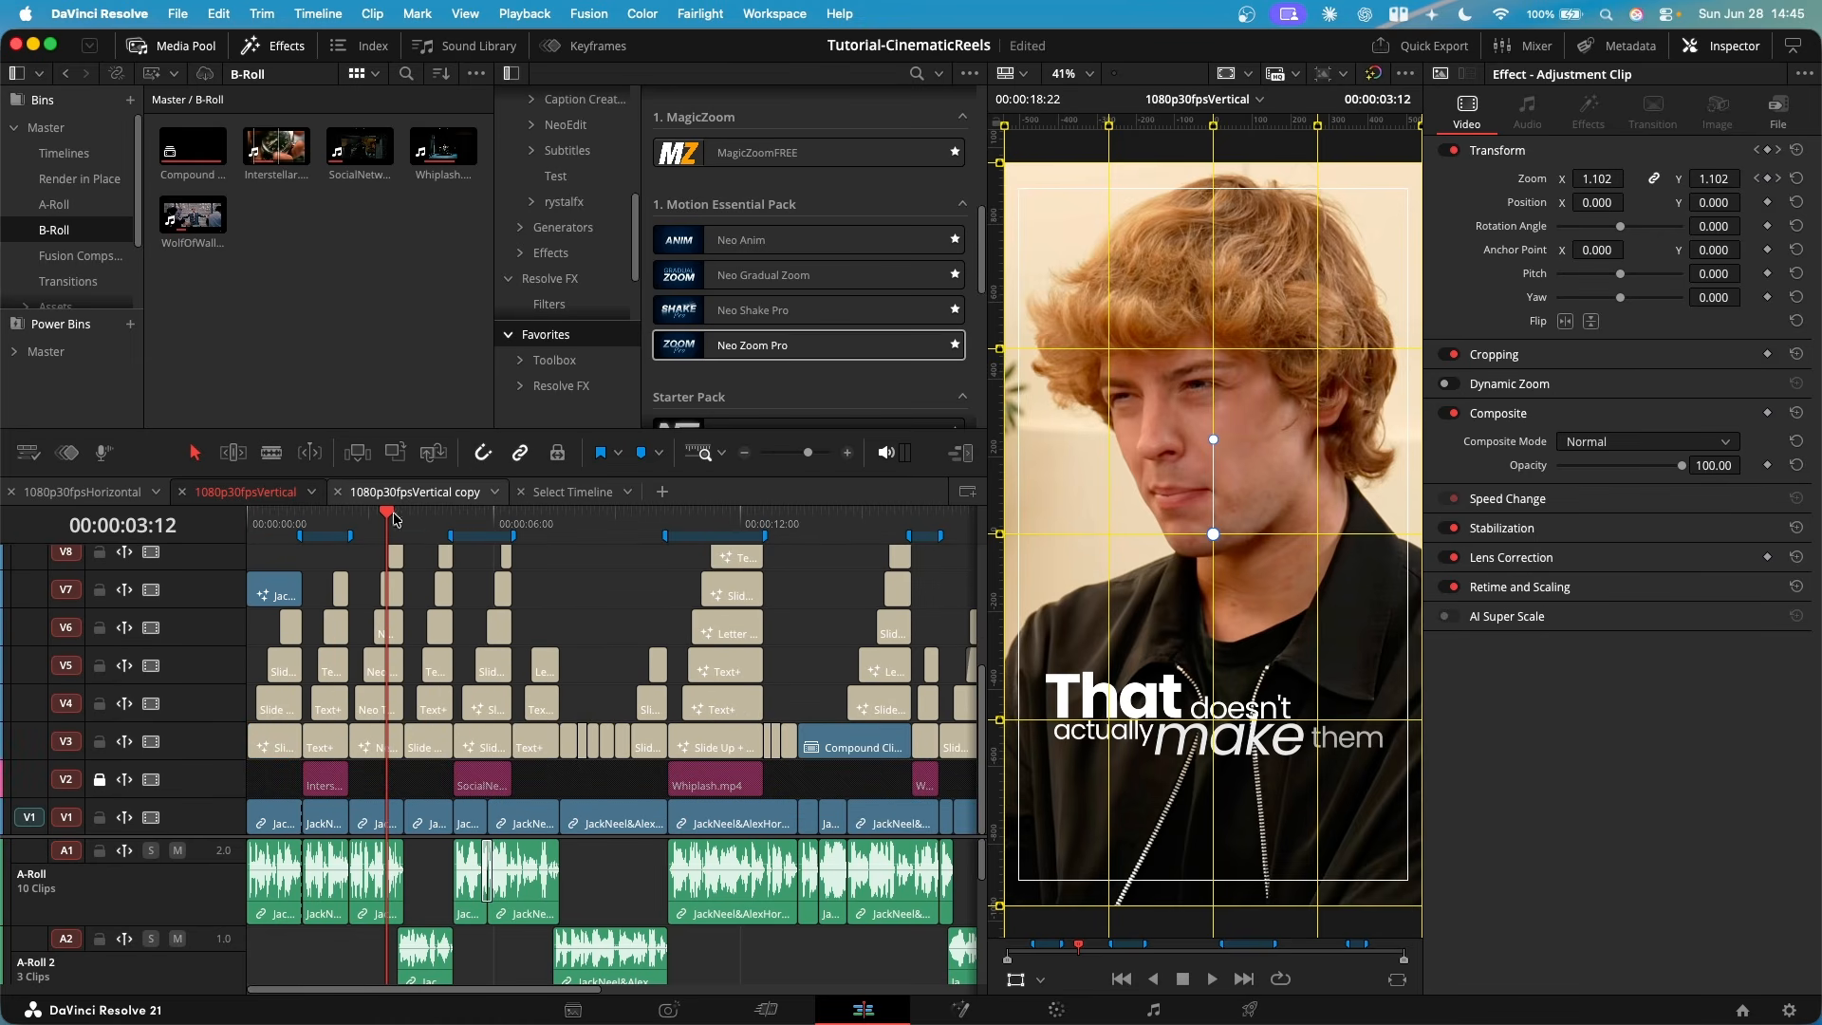
- Open the 1080p30fpsVertical copy timeline, select its first A-Roll clip on V1, and switch to the Color page
left_click(415, 491)
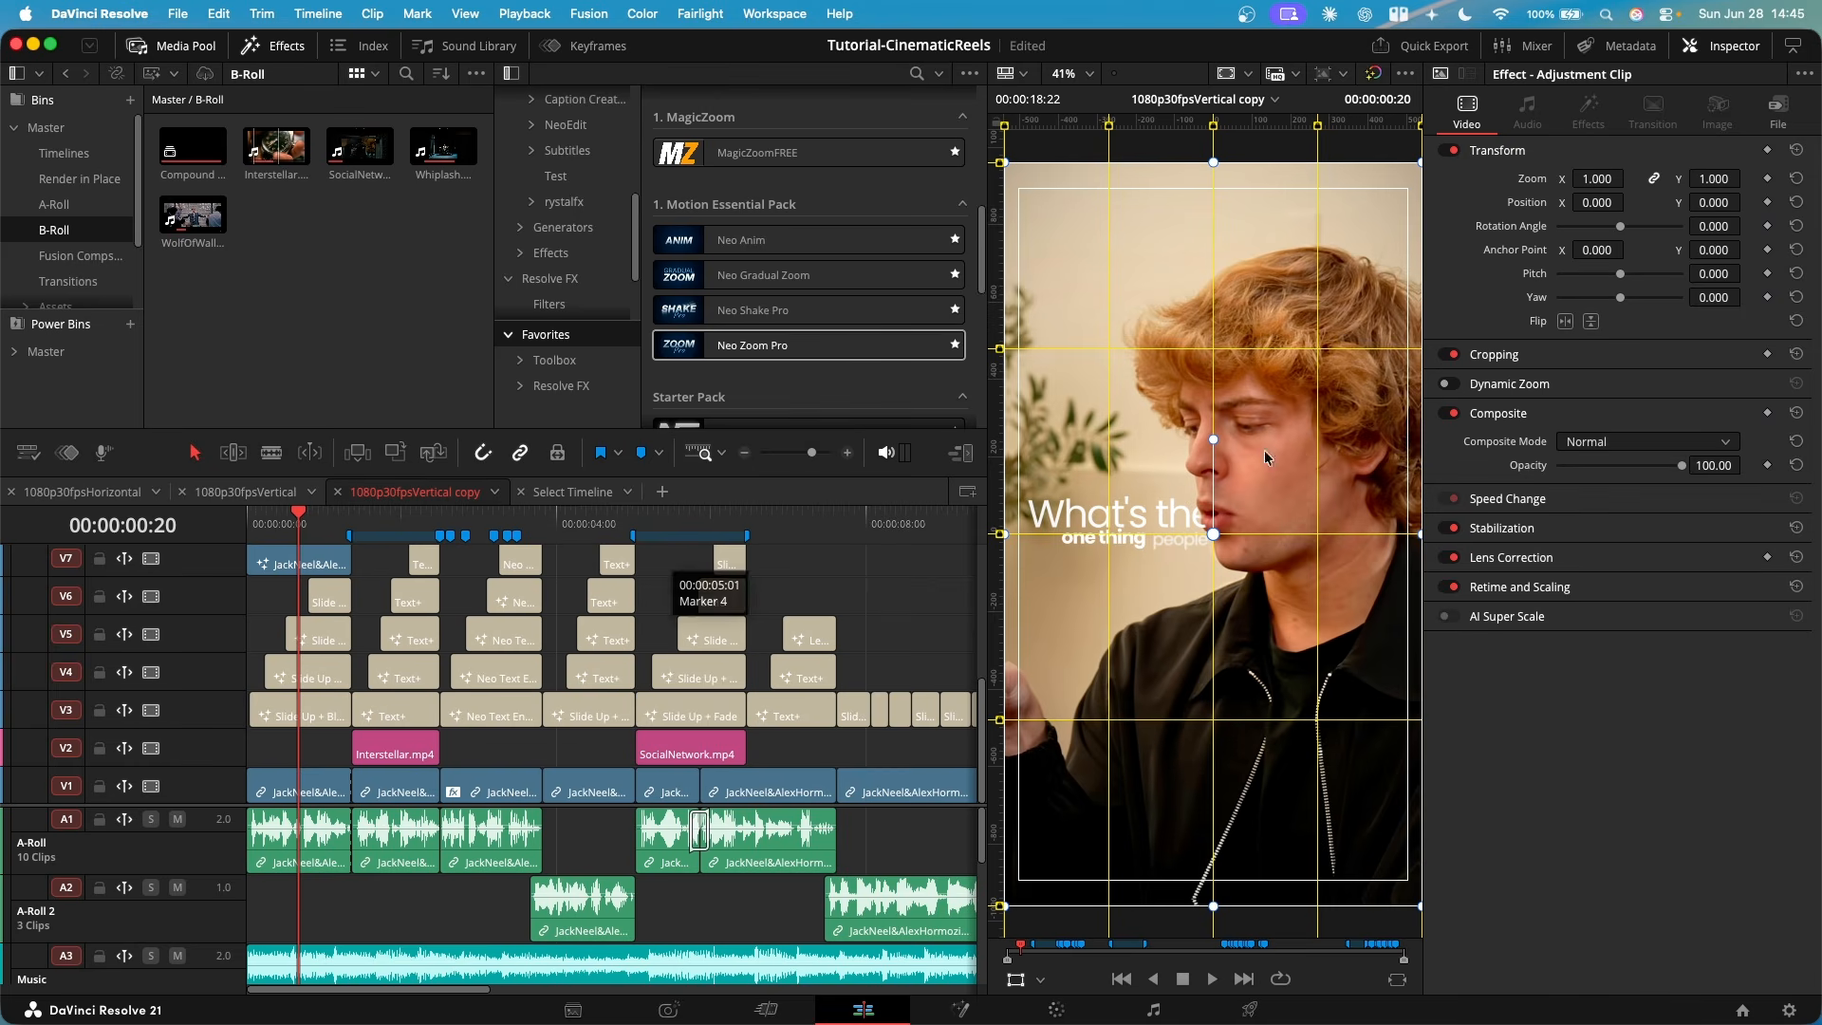
left_click(246, 492)
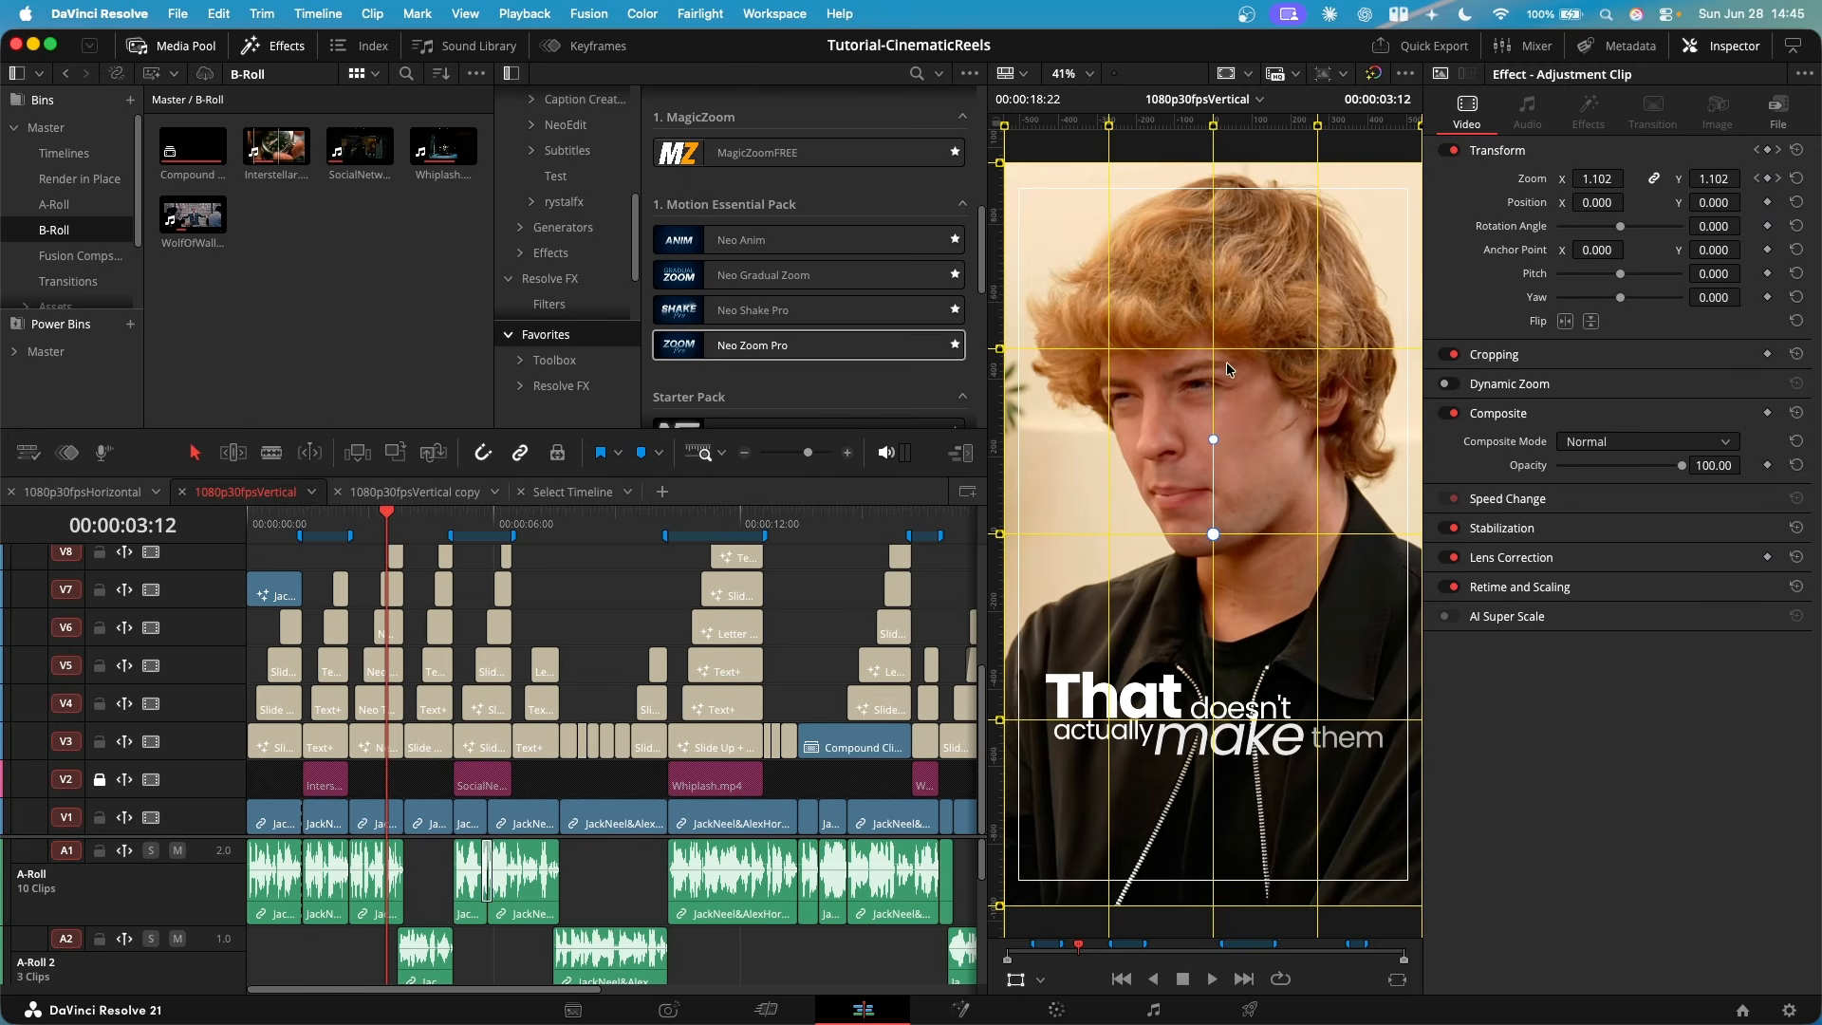
left_click(439, 500)
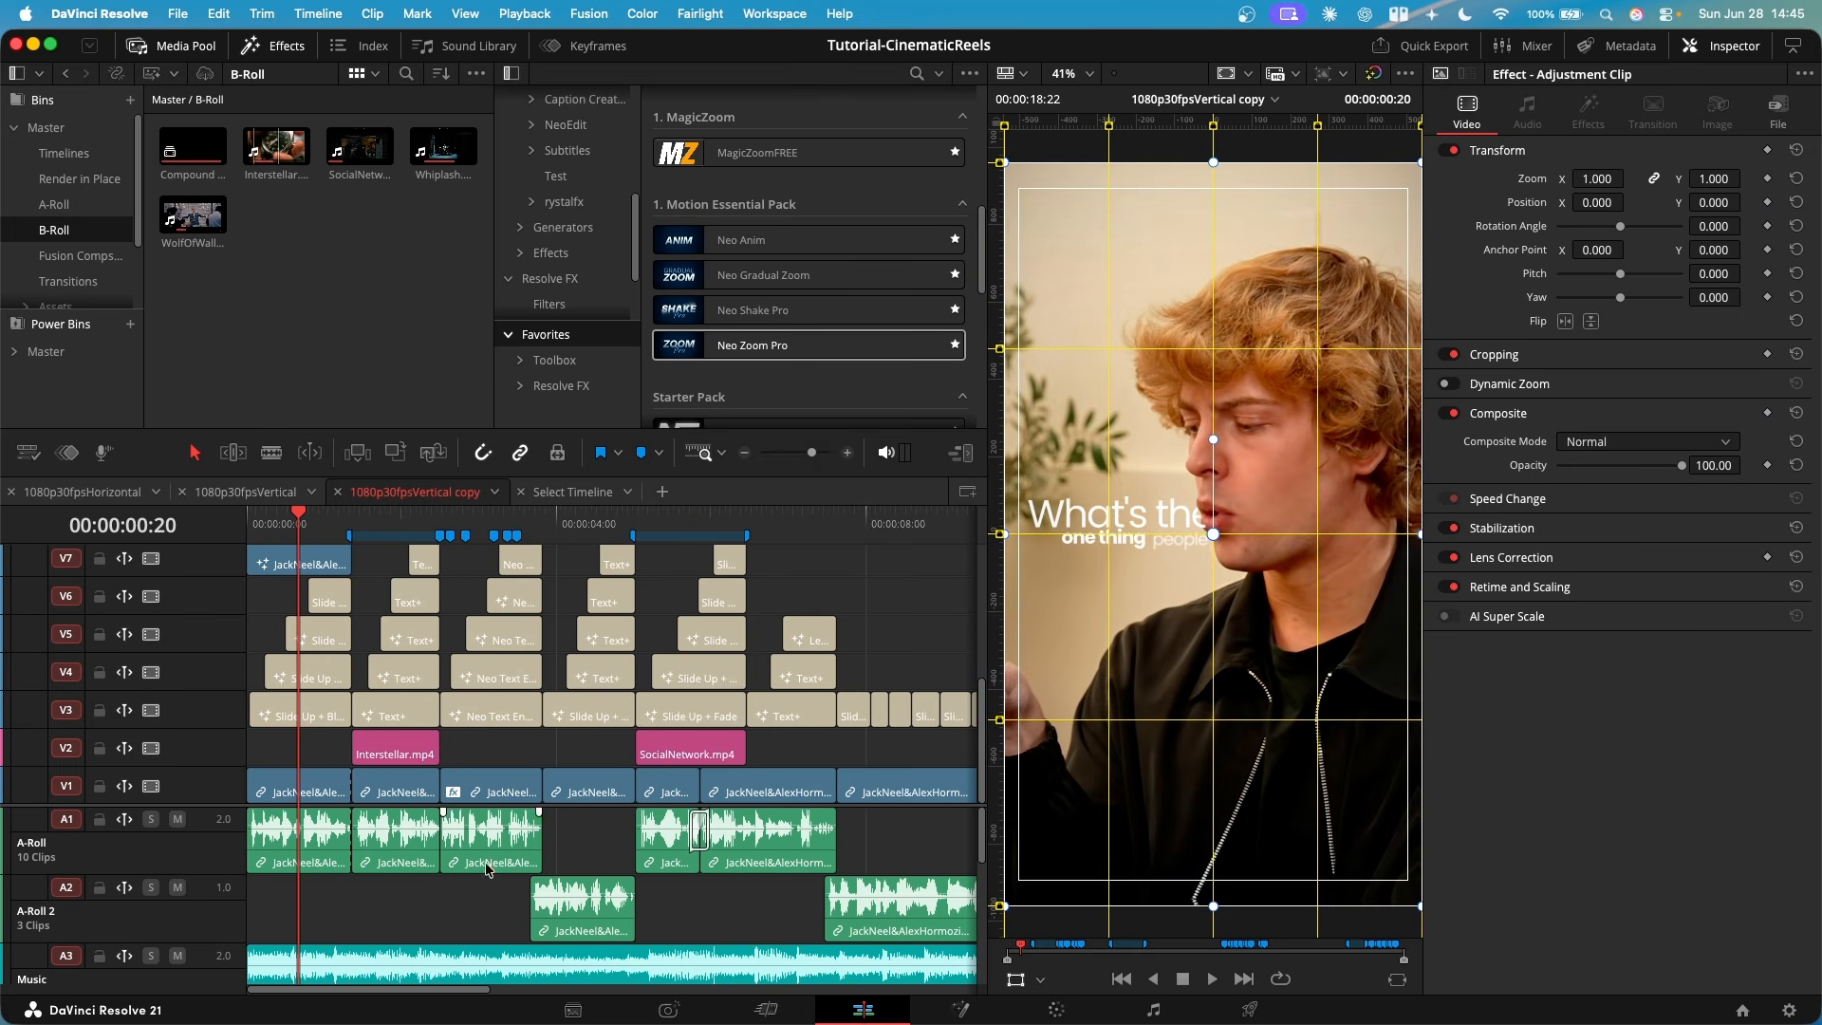
left_click(326, 799)
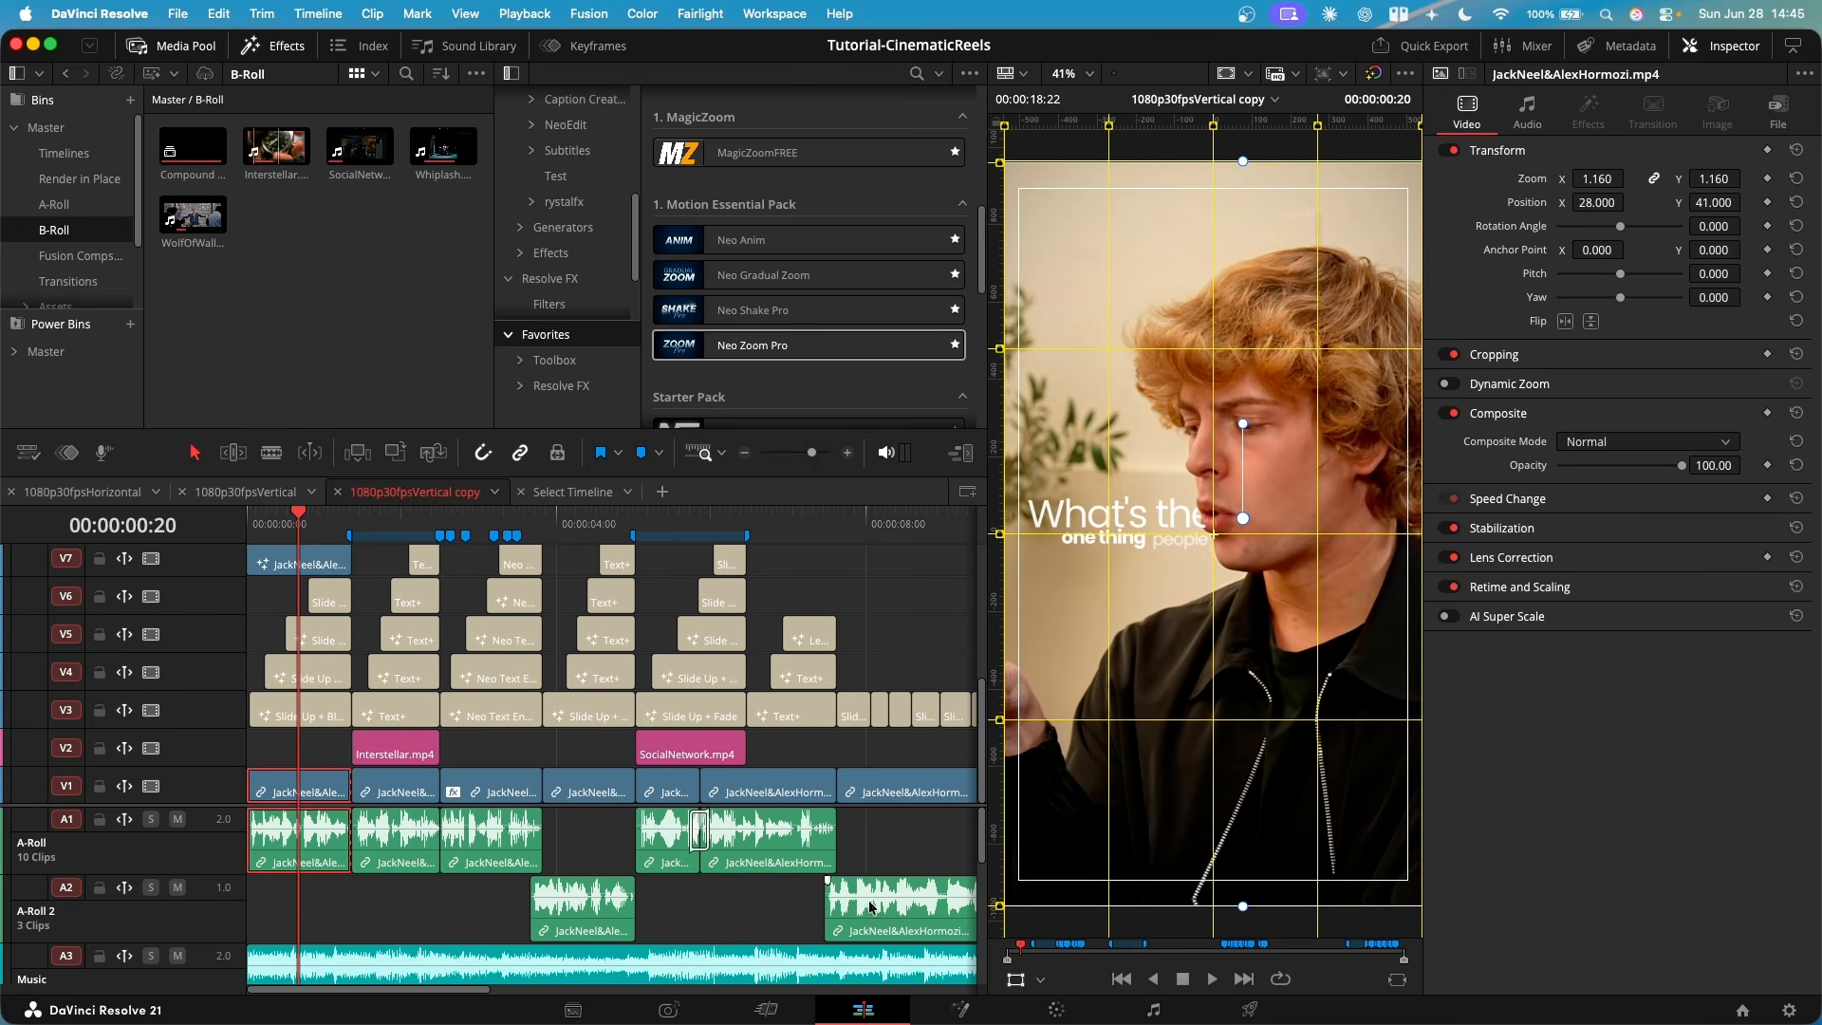
left_click(1057, 1009)
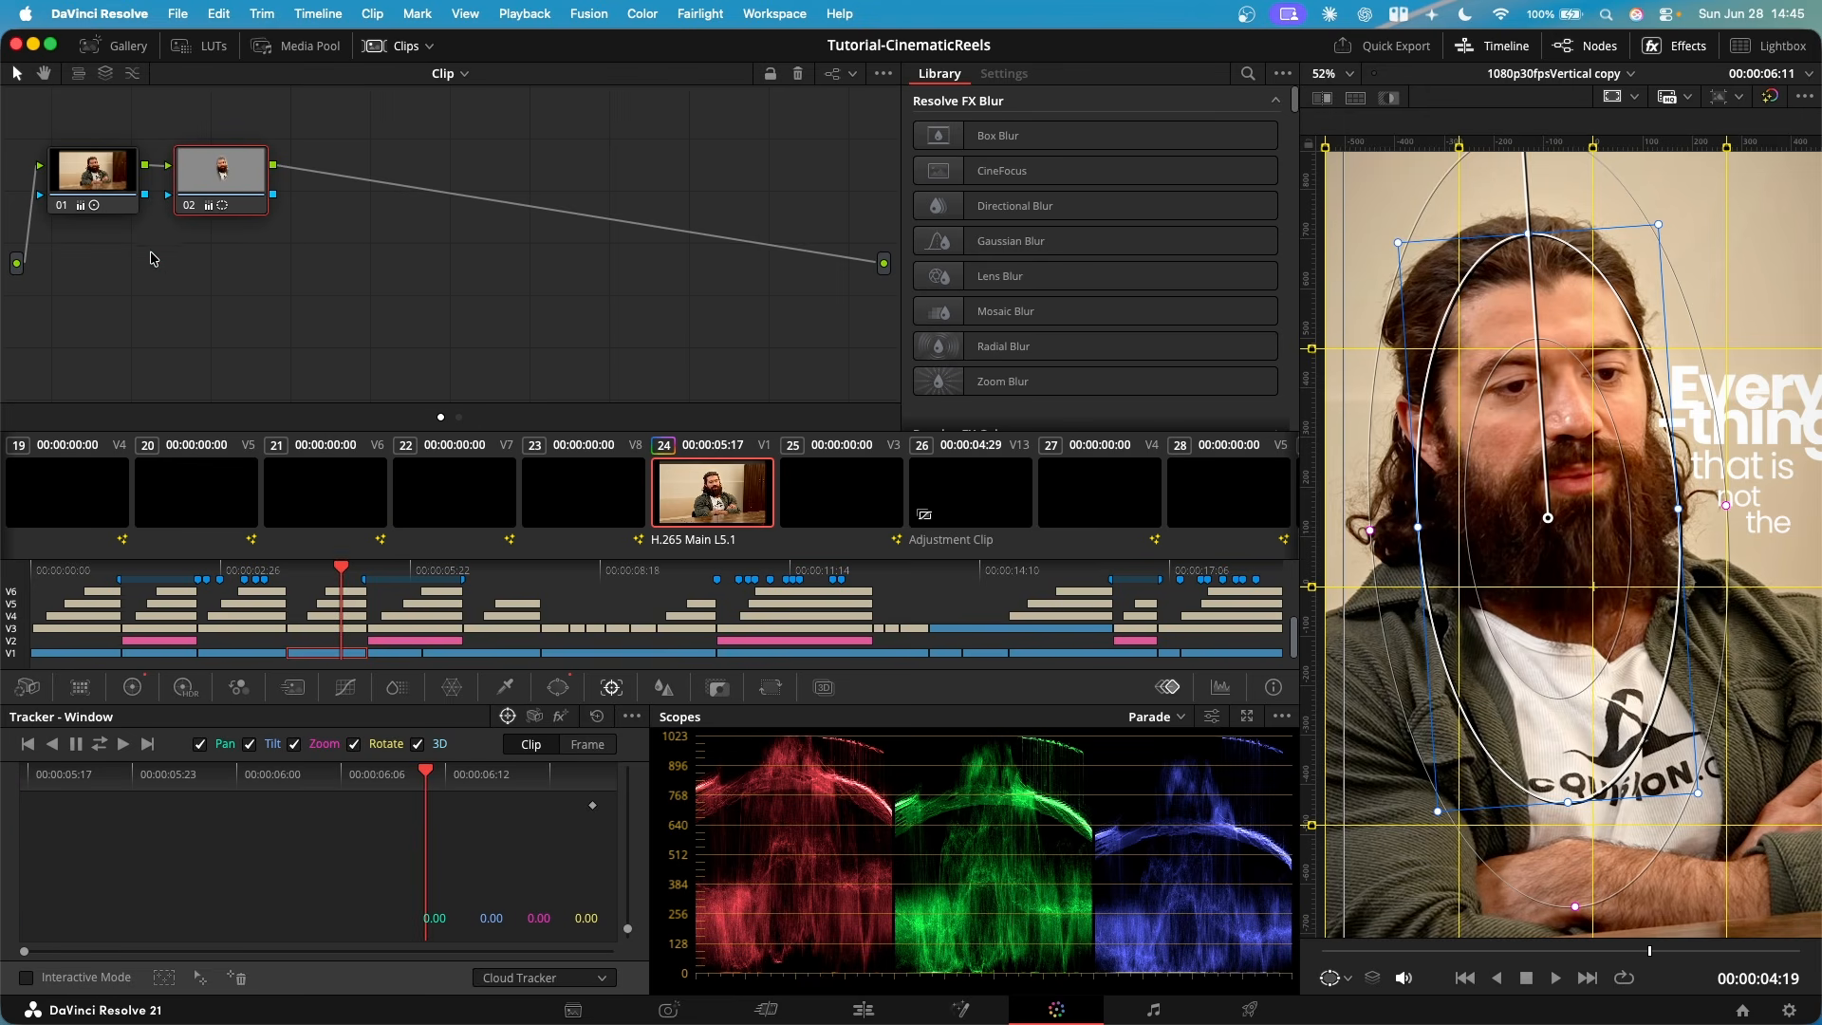
- Examine the bearded speaker's grade: the primary color wheels on node 01, and the oval window and primaries on node 02
left_click(95, 190)
left_click(134, 690)
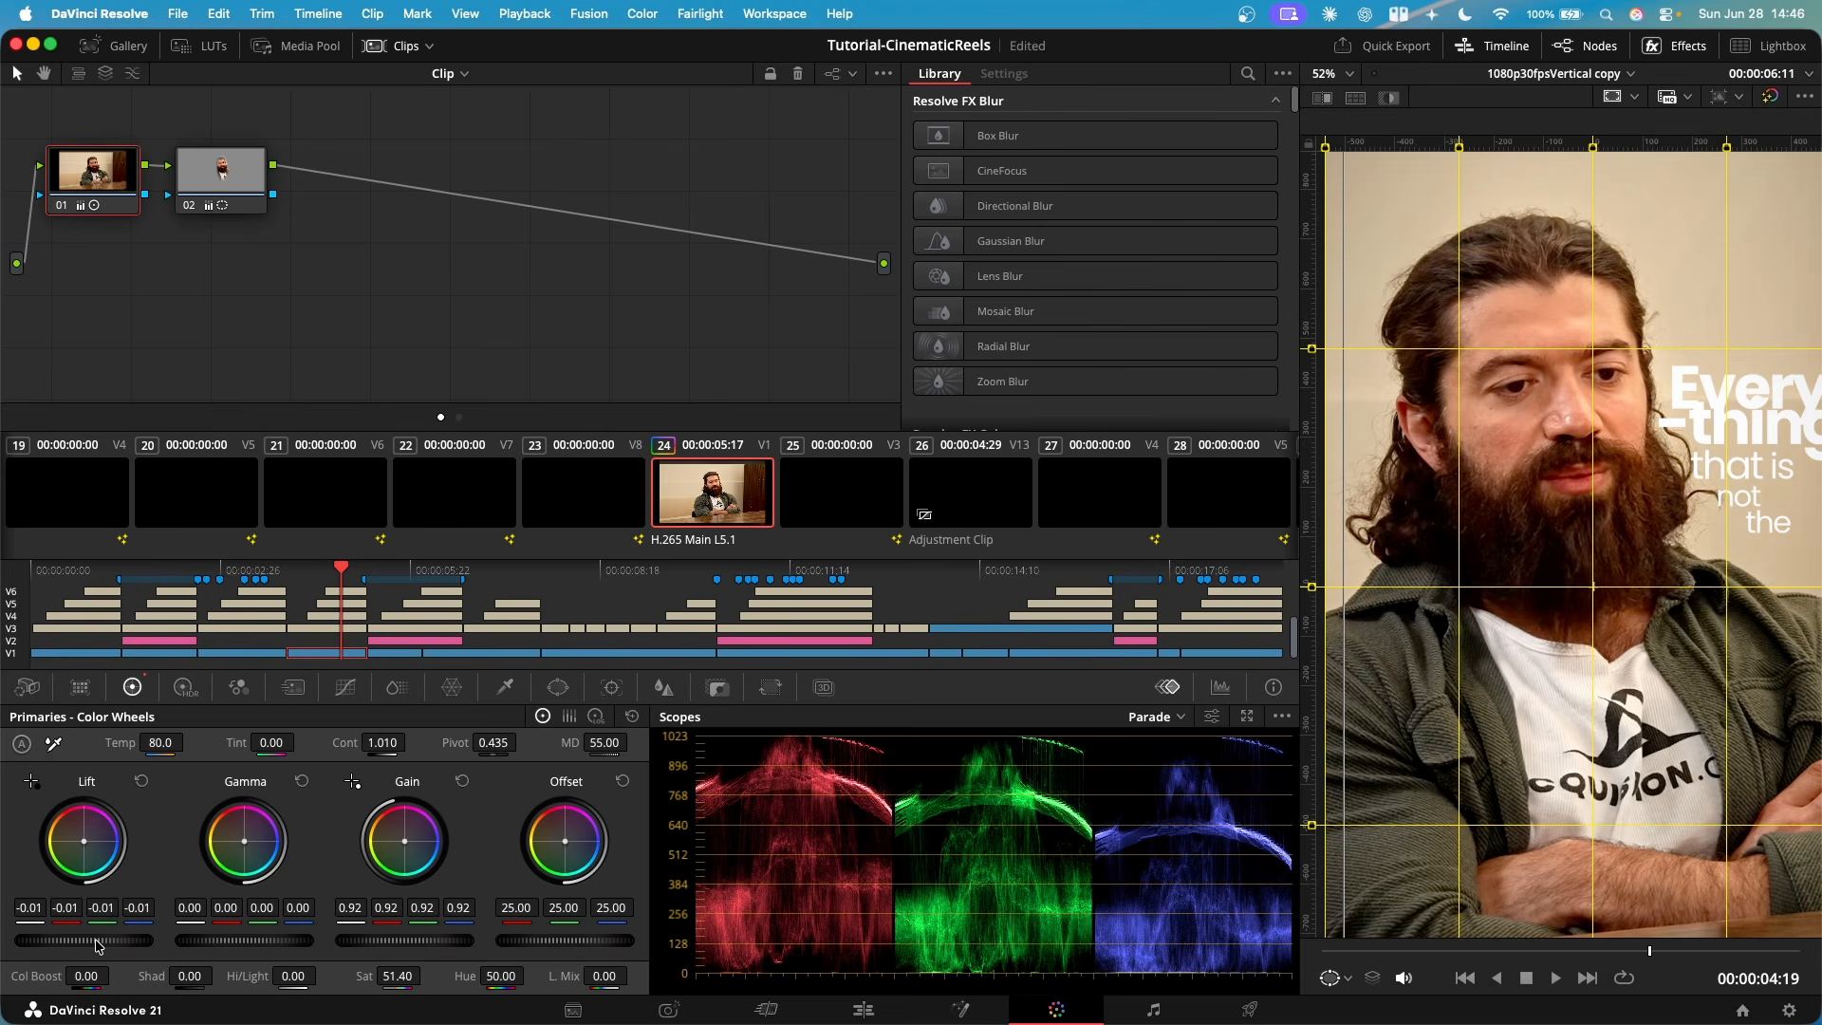
left_click(221, 173)
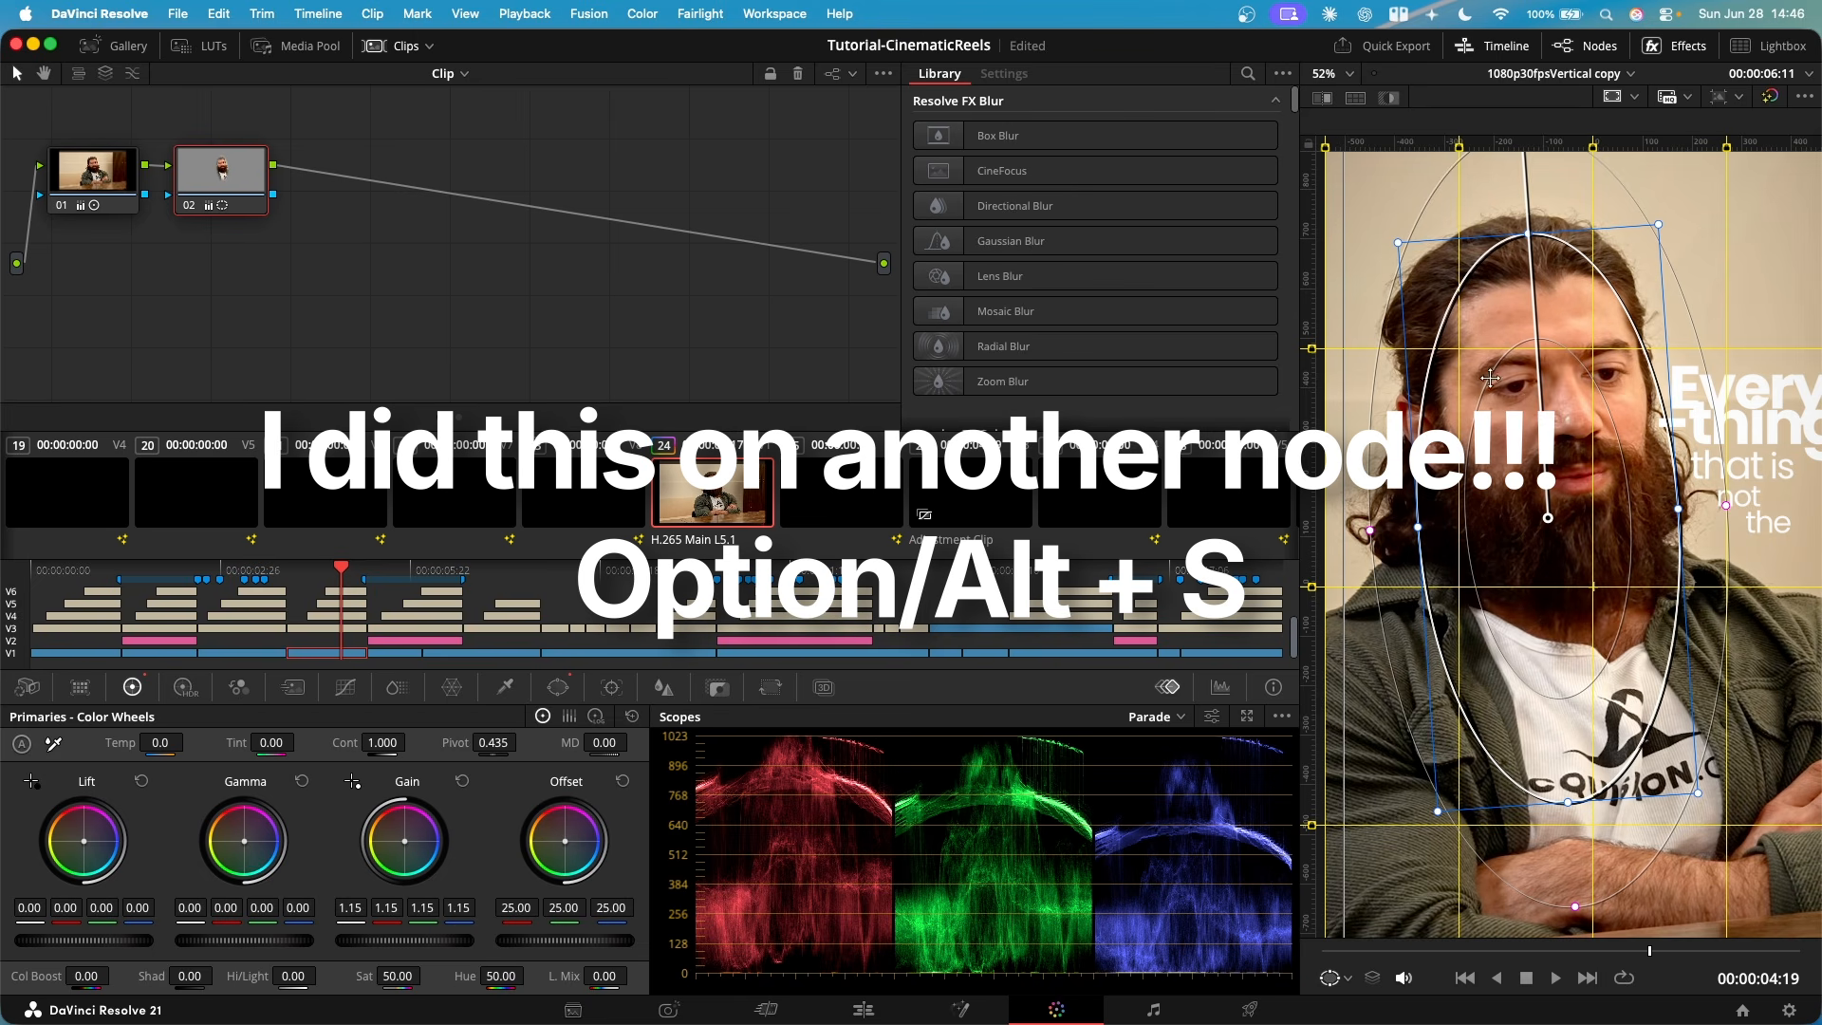
left_click(558, 687)
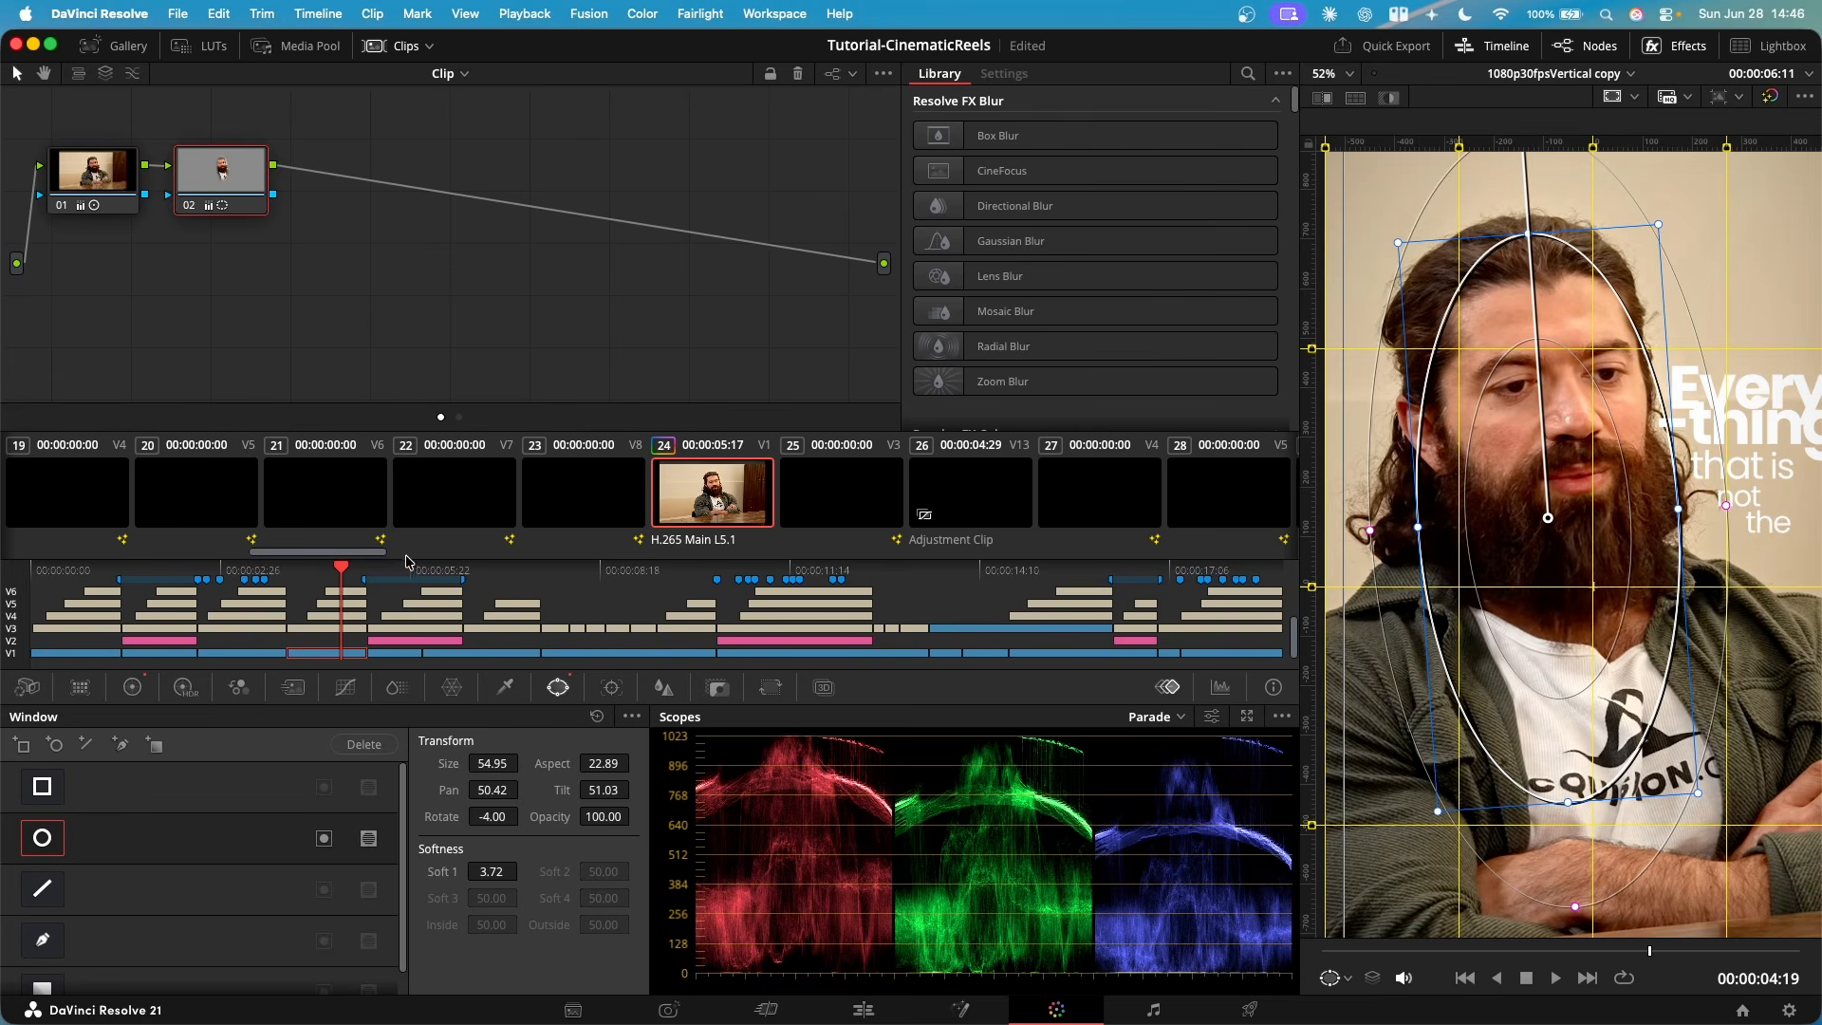
left_click(132, 687)
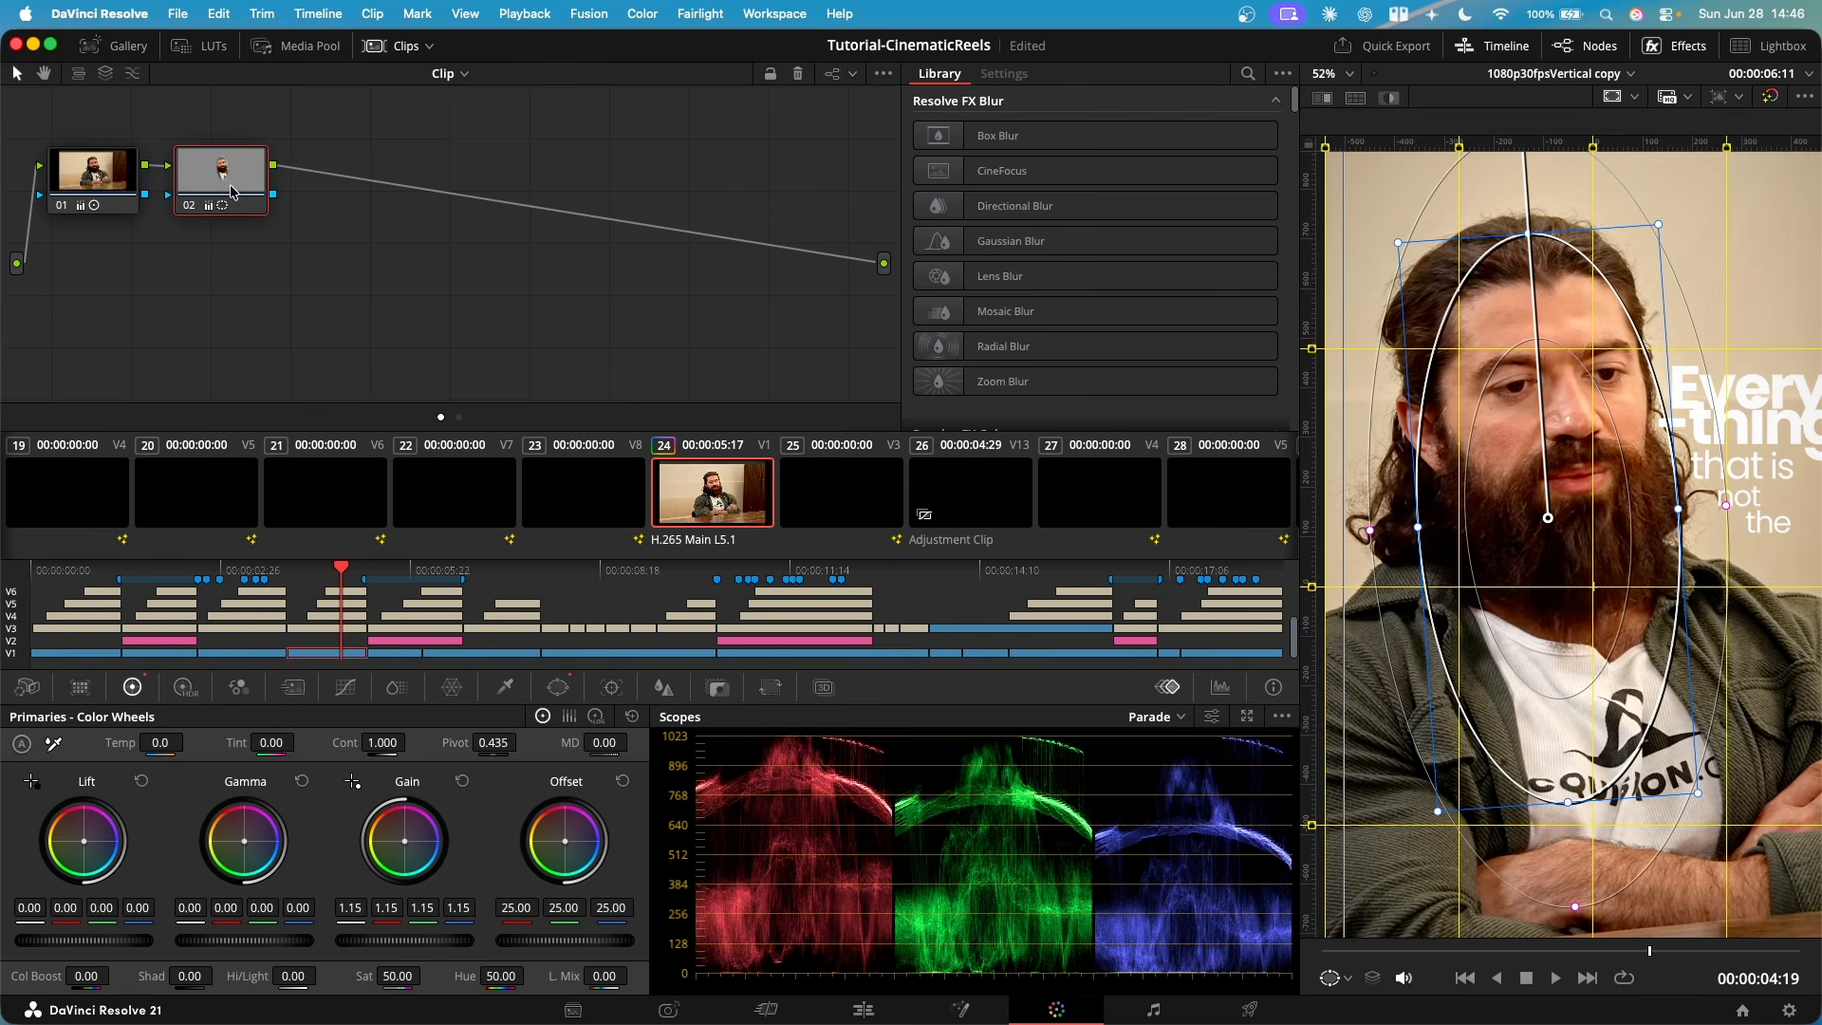
- Return to the Edit page and inspect the copy timeline's full-length adjustment clip on V14, from 00:00:15:16 back to the start
left_click(406, 657)
left_click_drag(390, 570, 1069, 569)
key("shift+4")
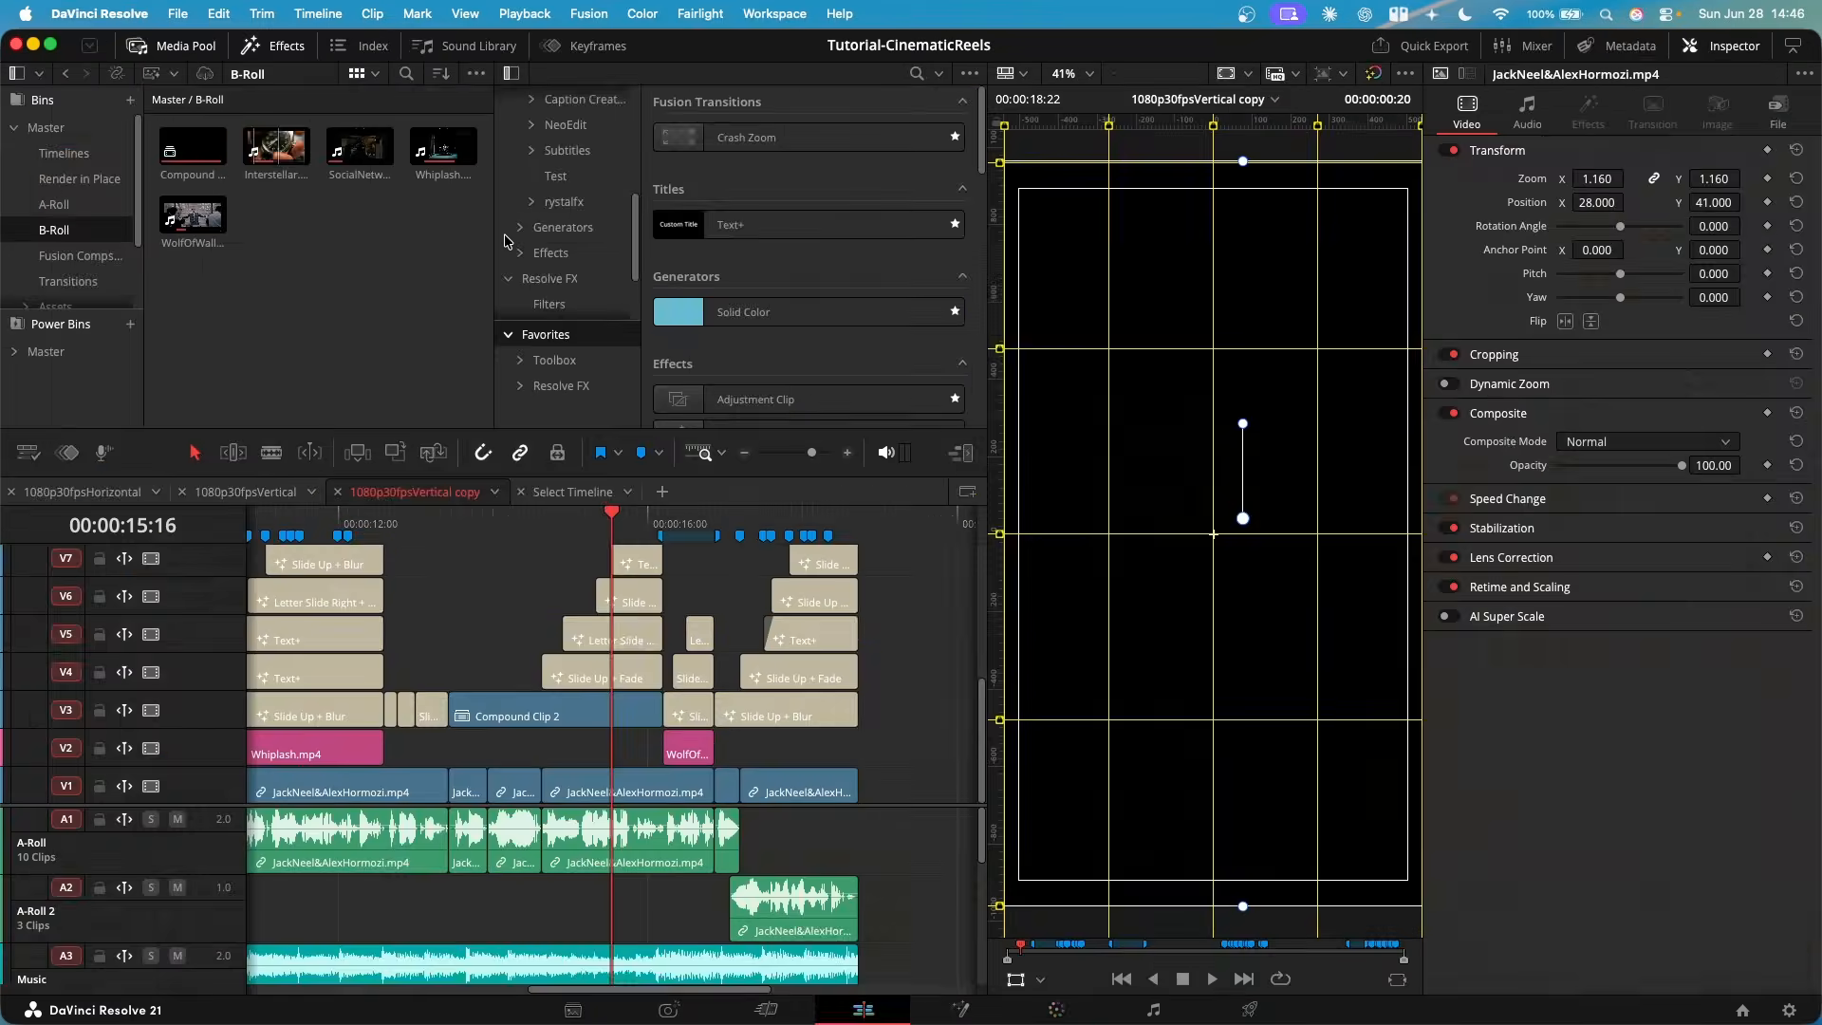
scroll(525, 638, "up", 1)
scroll(525, 644, "up", 5)
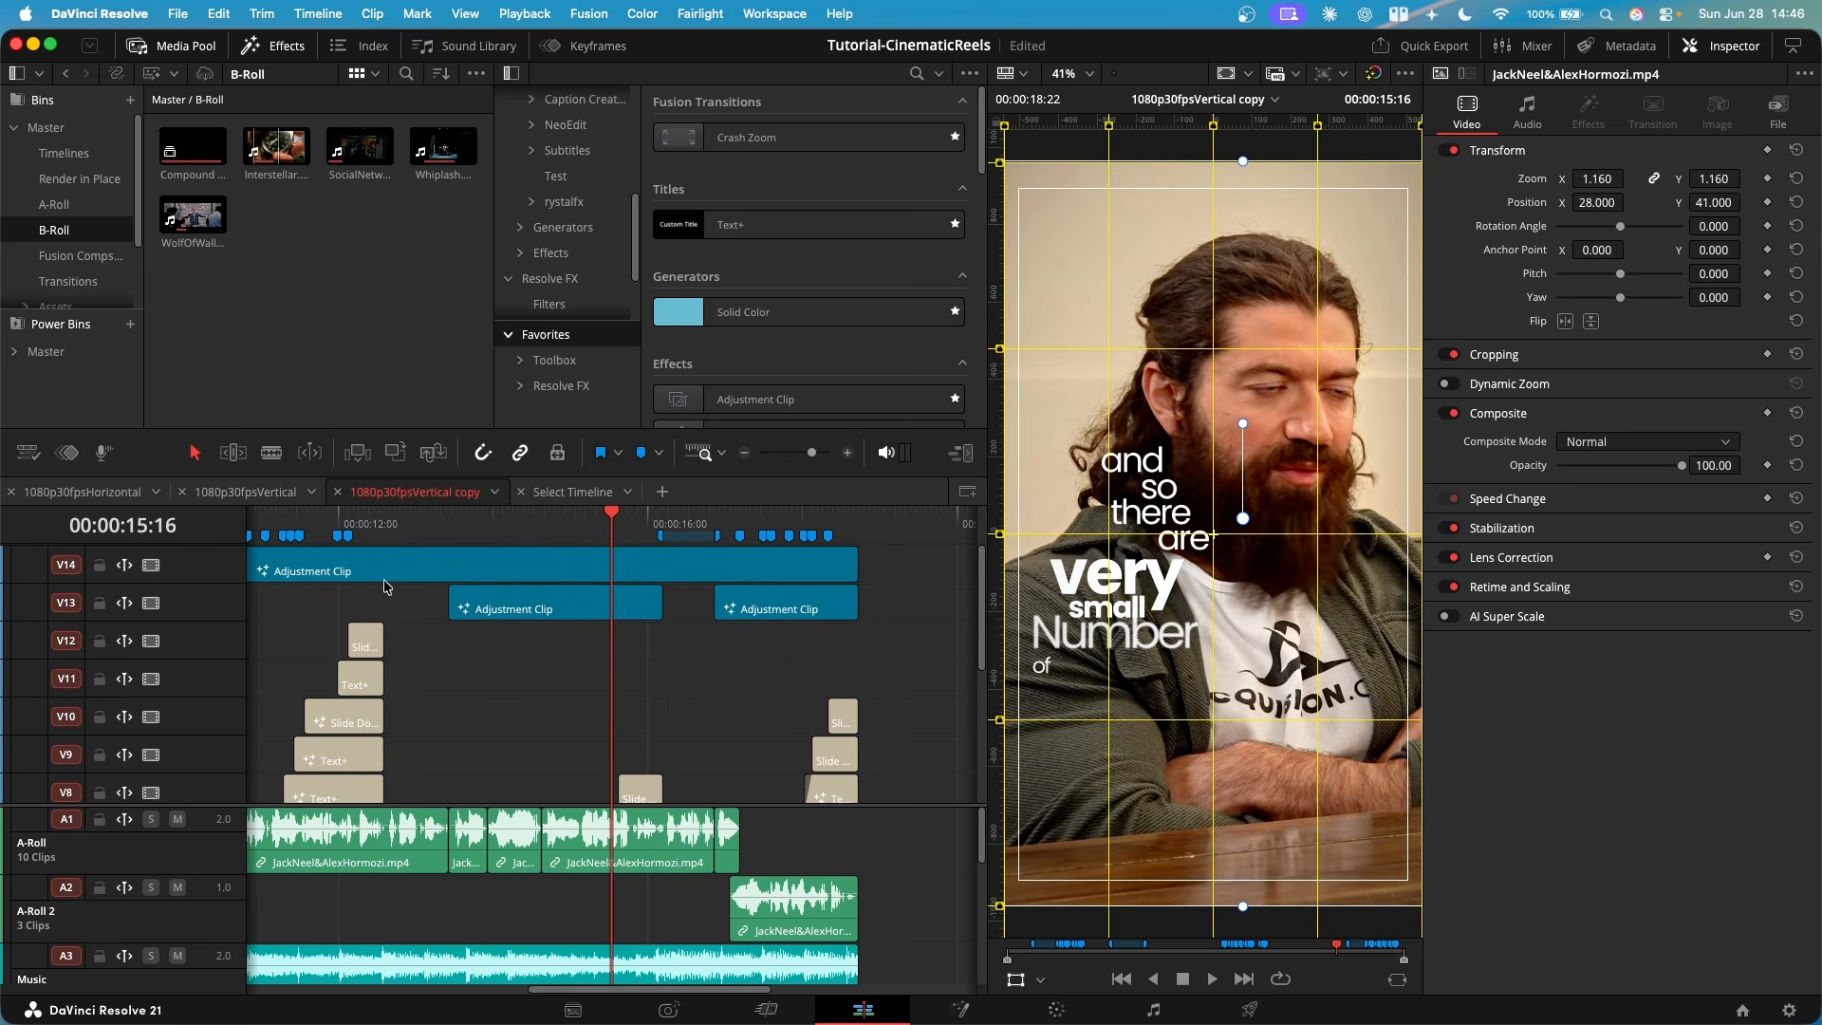
left_click(246, 491)
key("Home")
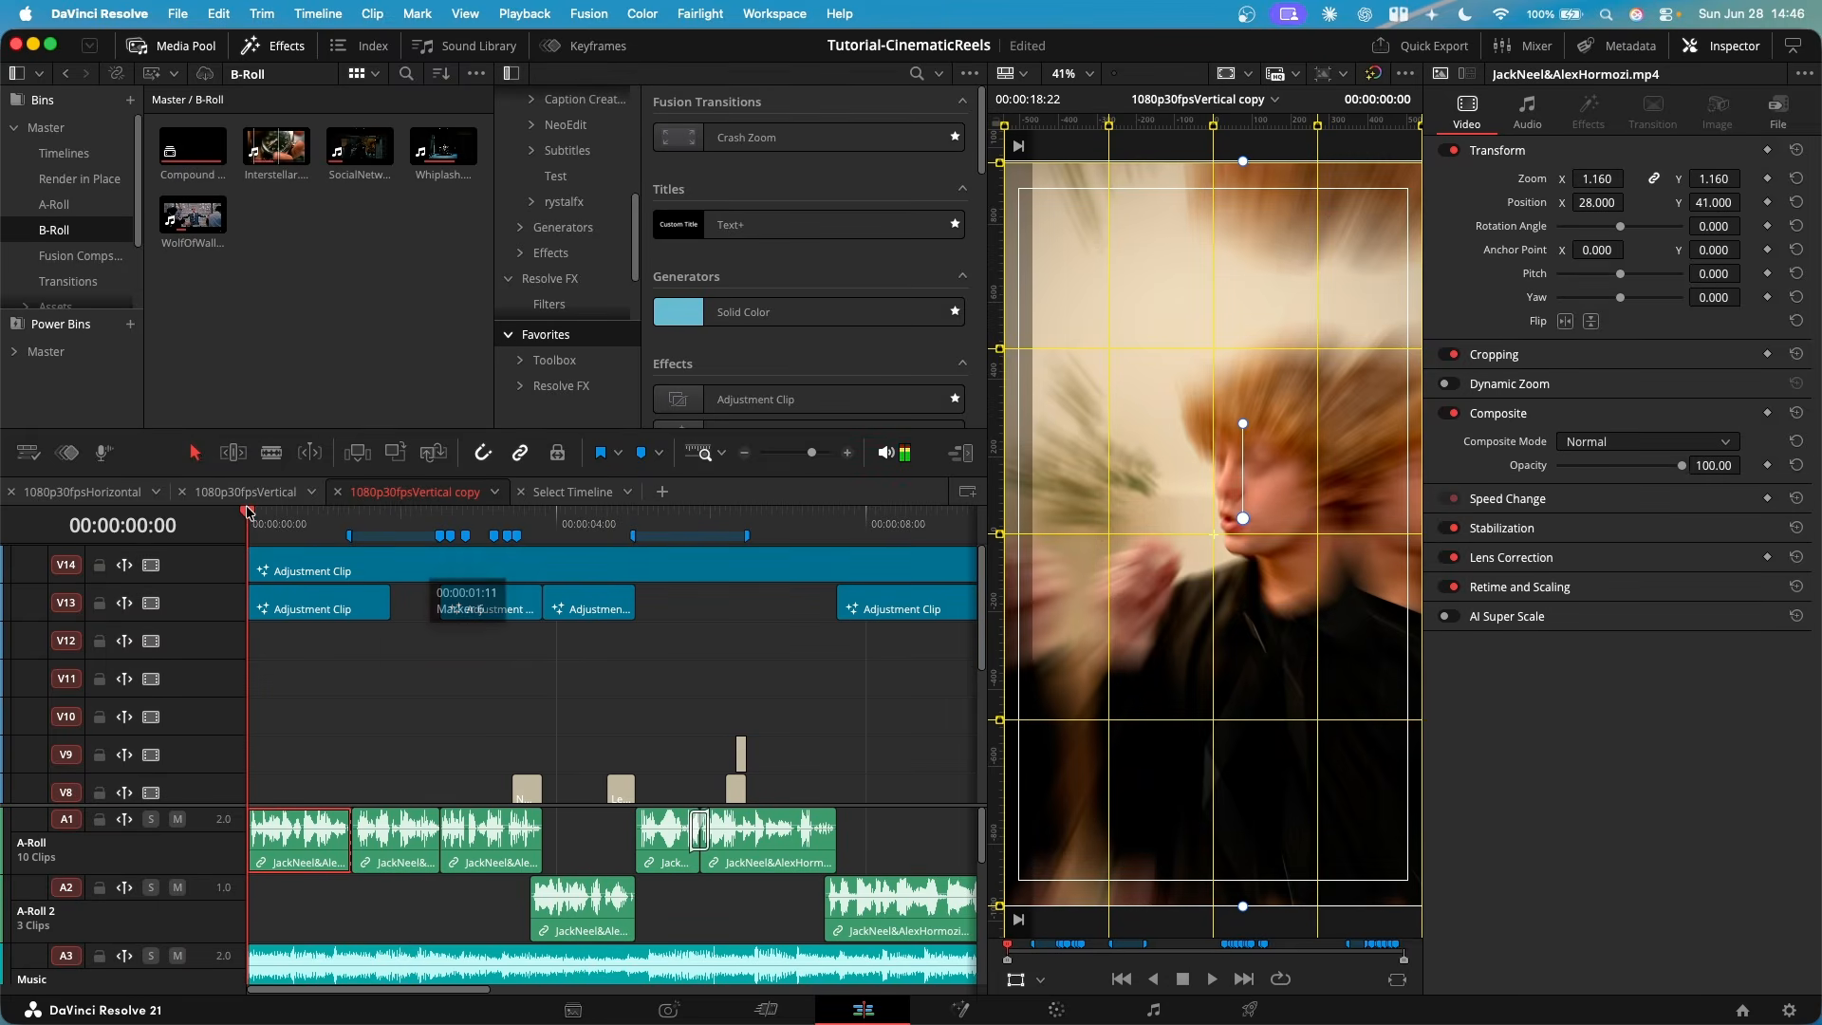
left_click(356, 569)
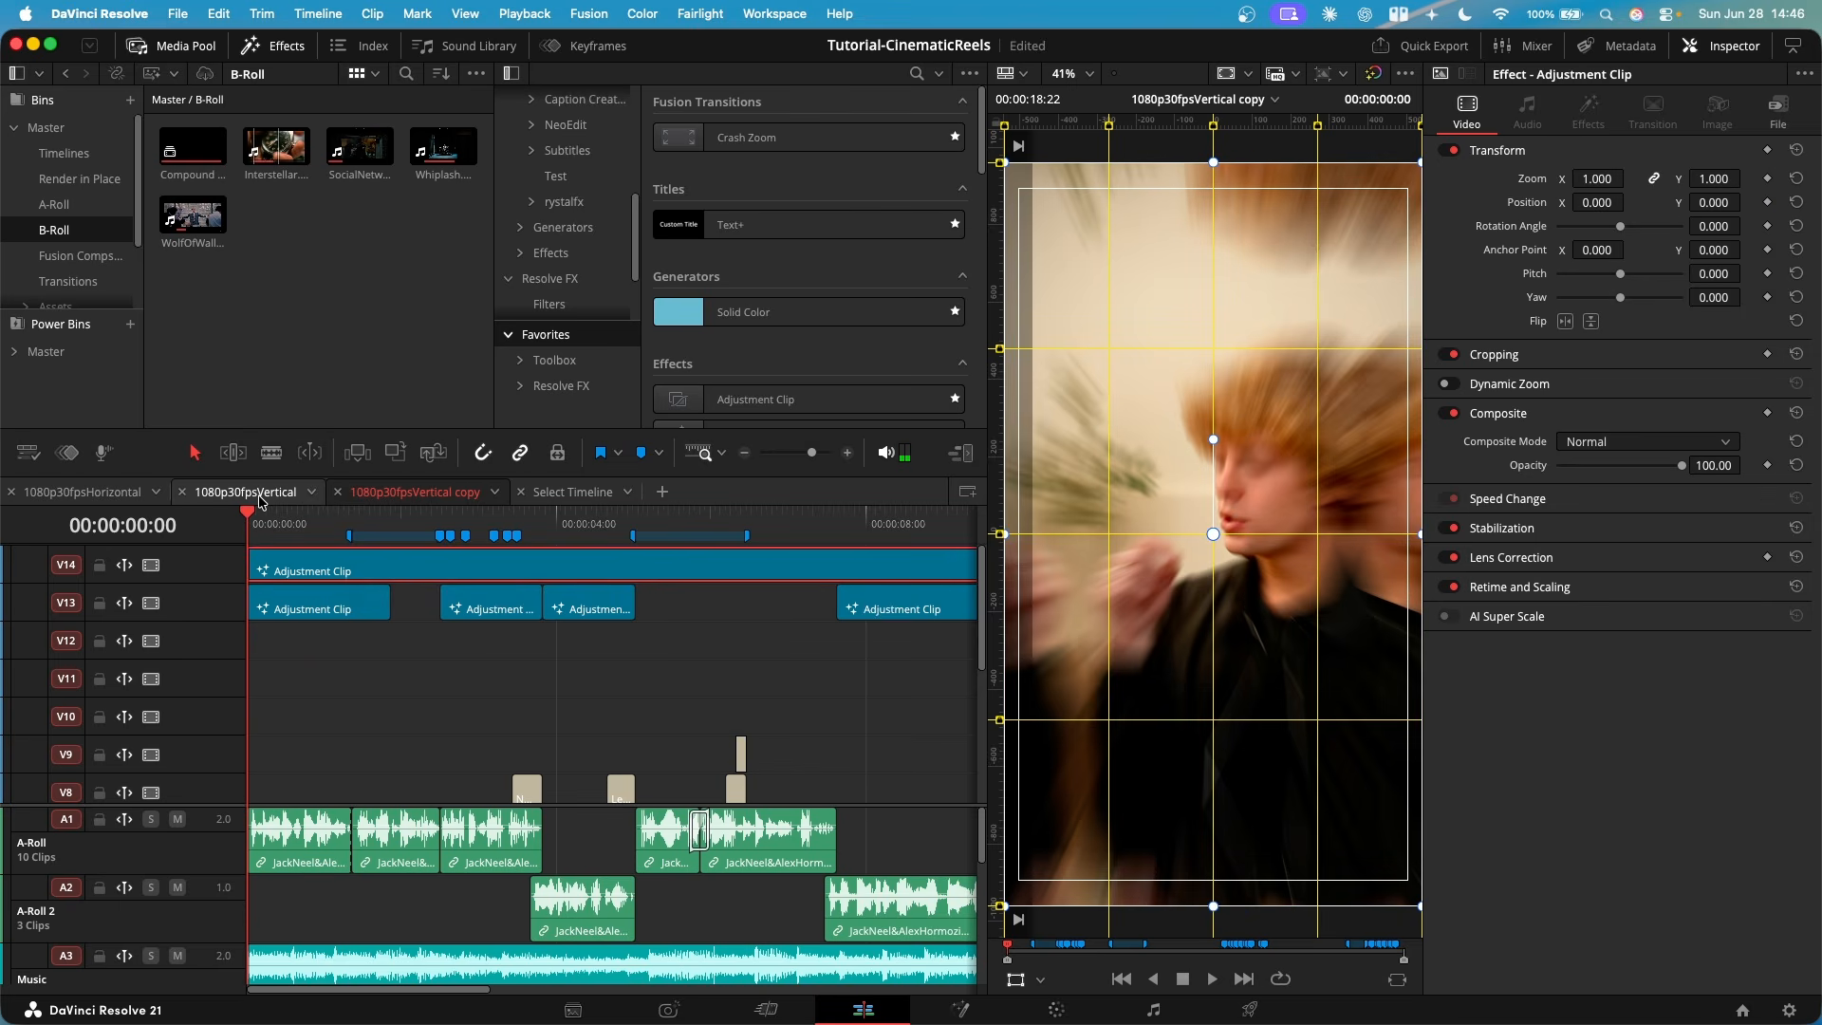
- In the 1080p30fpsVertical timeline, add video track V14 and place a selected Adjustment Clip on it spanning the whole reel
left_click(266, 499)
scroll(157, 574, "up", 4)
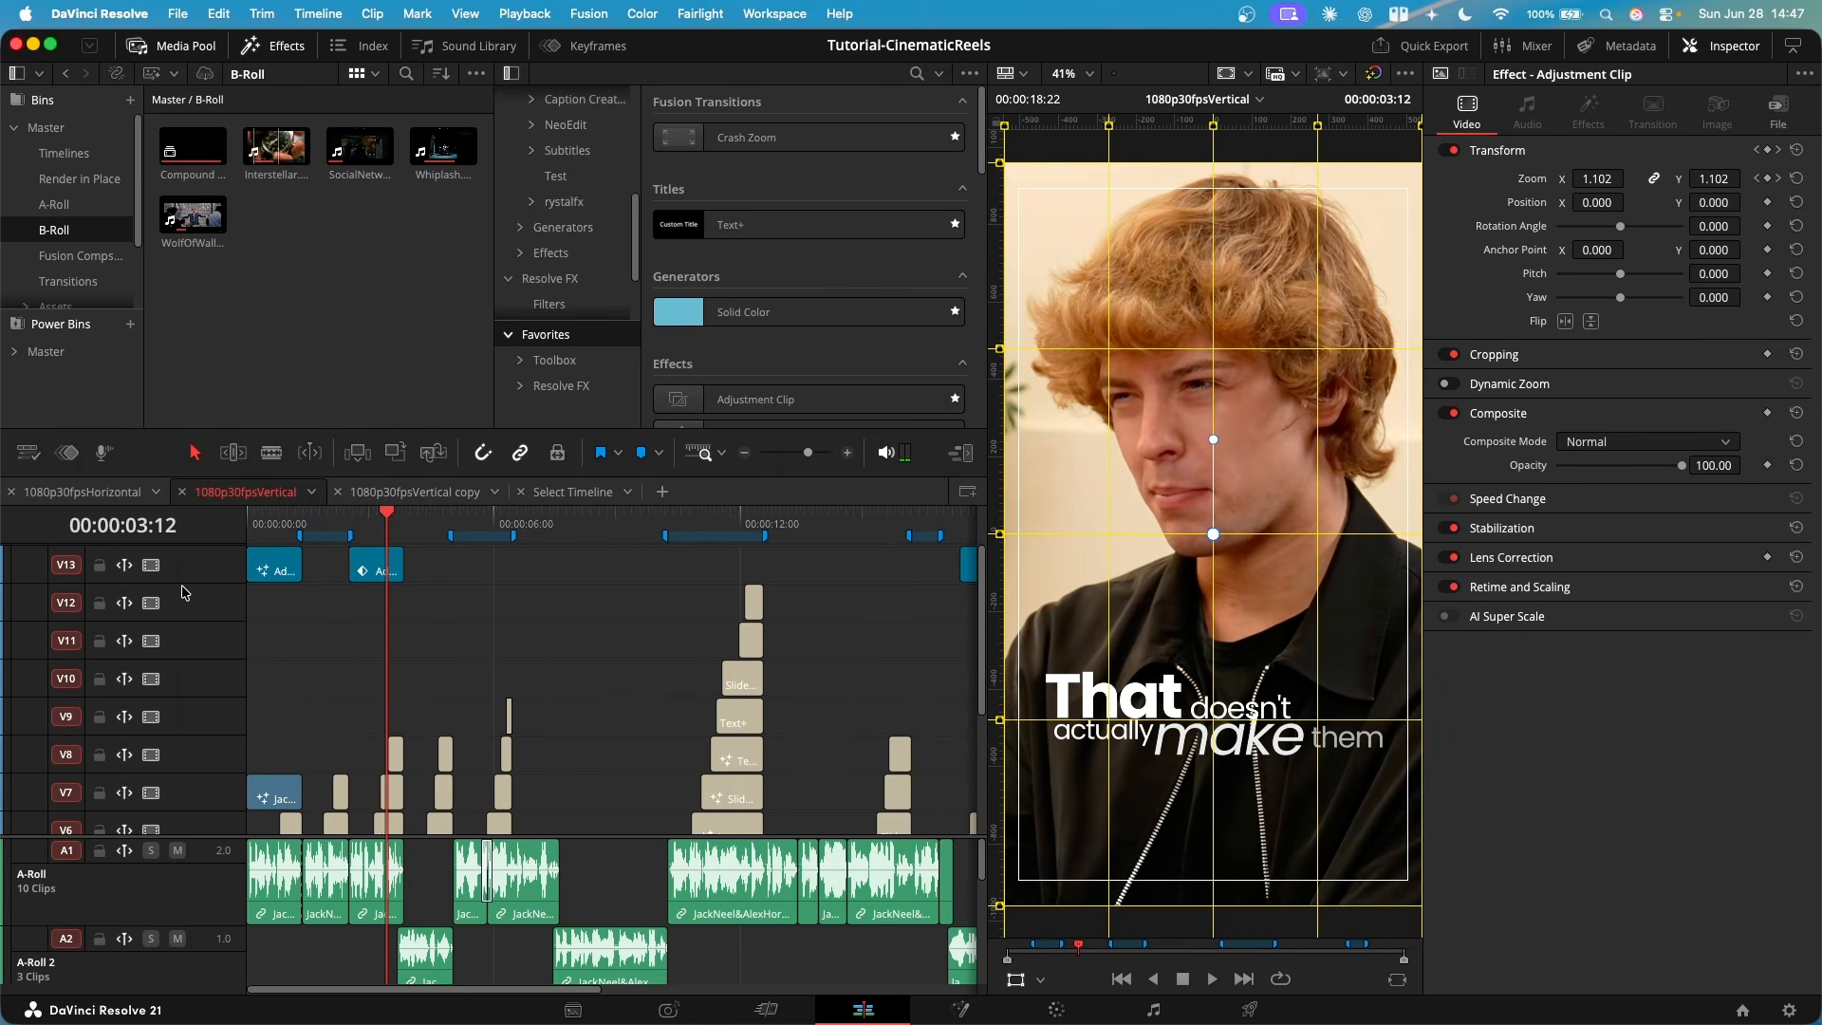
right_click(188, 566)
left_click(236, 572)
left_click_drag(750, 398, 273, 570)
left_click_drag(273, 570, 250, 569)
left_click_drag(452, 569, 883, 568)
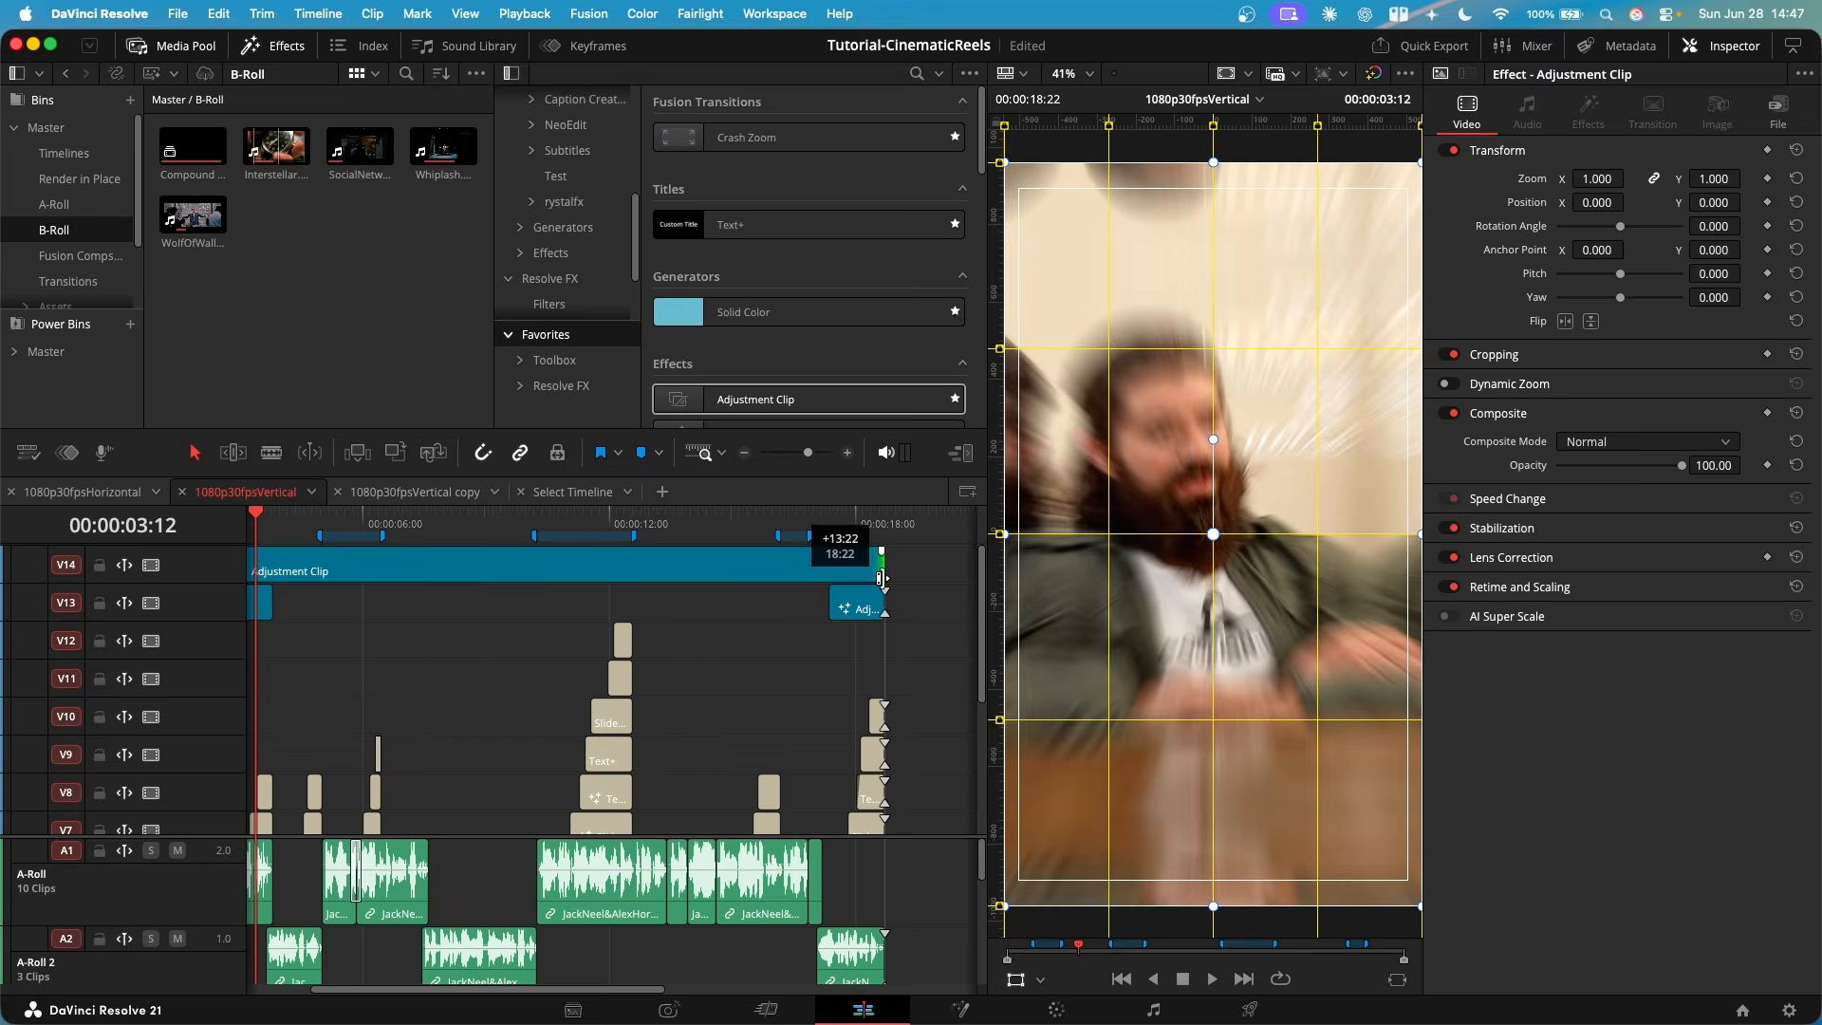
left_click(644, 564)
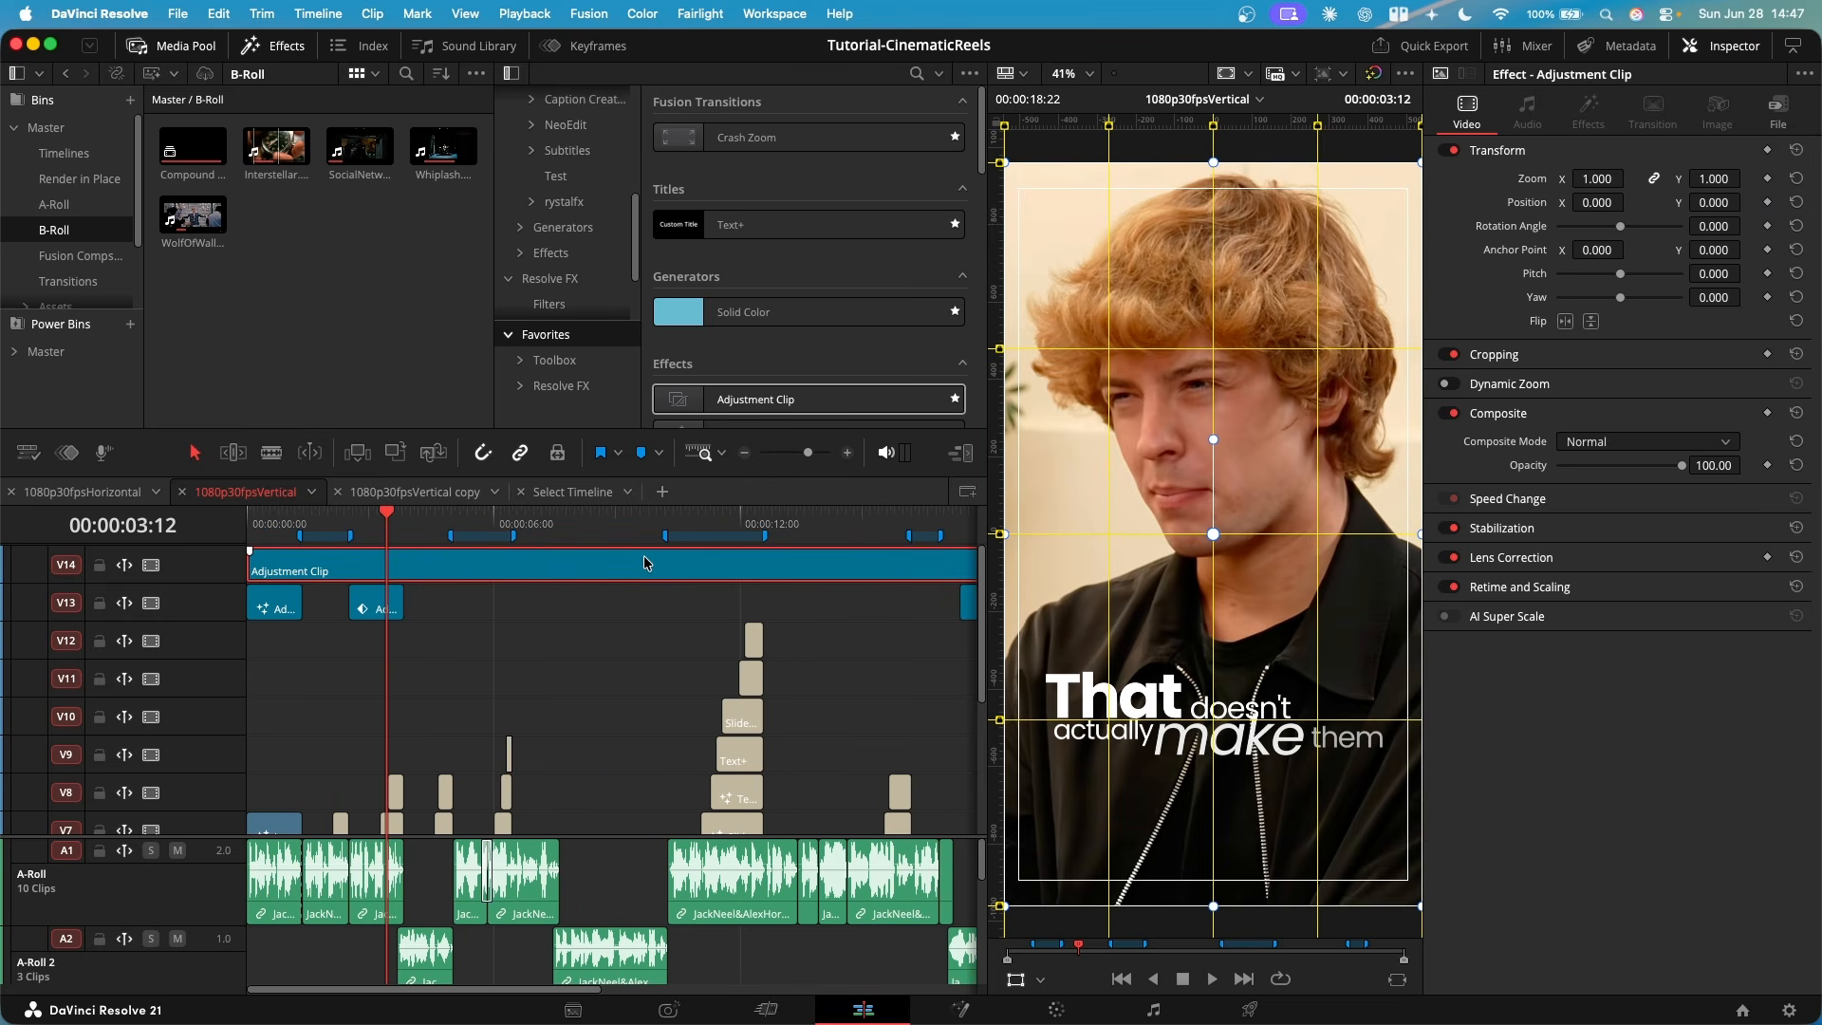
- Open the V14 adjustment clip in Fusion, hide the spline editor, and insert a Vignette node after it in Advanced operating mode
key("shift+5")
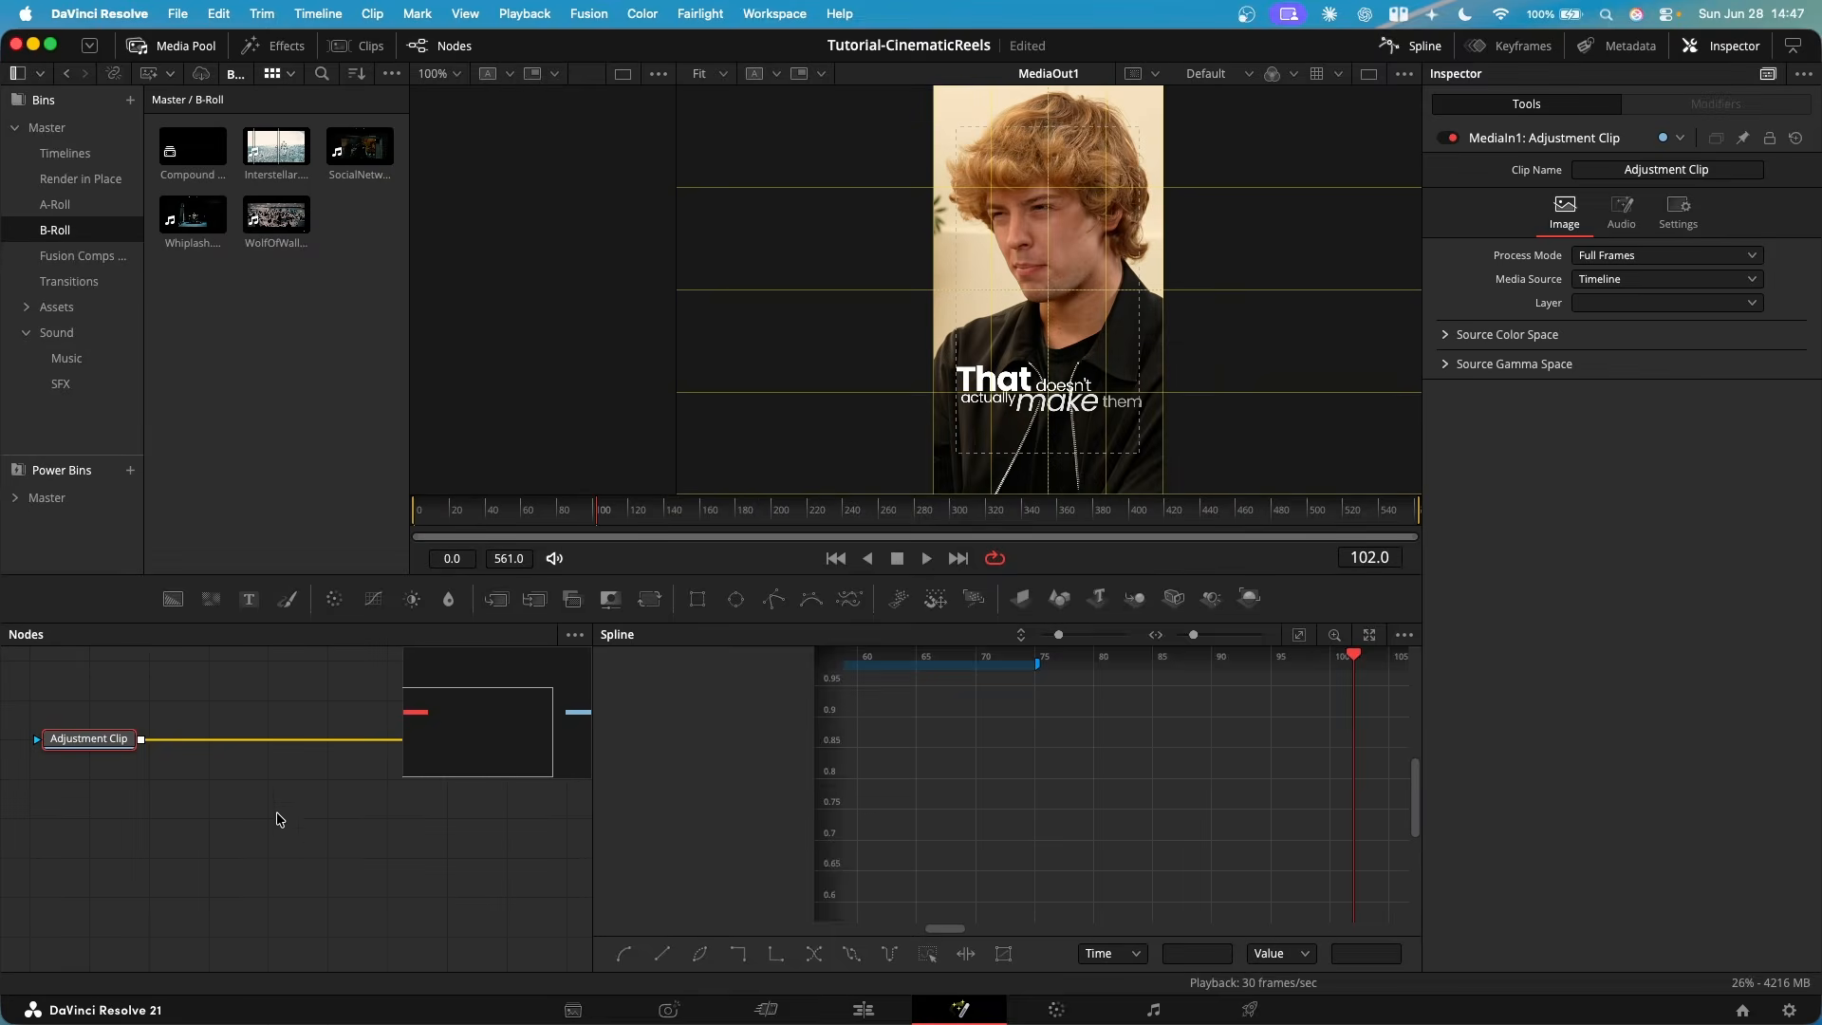
left_click(1411, 46)
left_click_drag(284, 692, 526, 793)
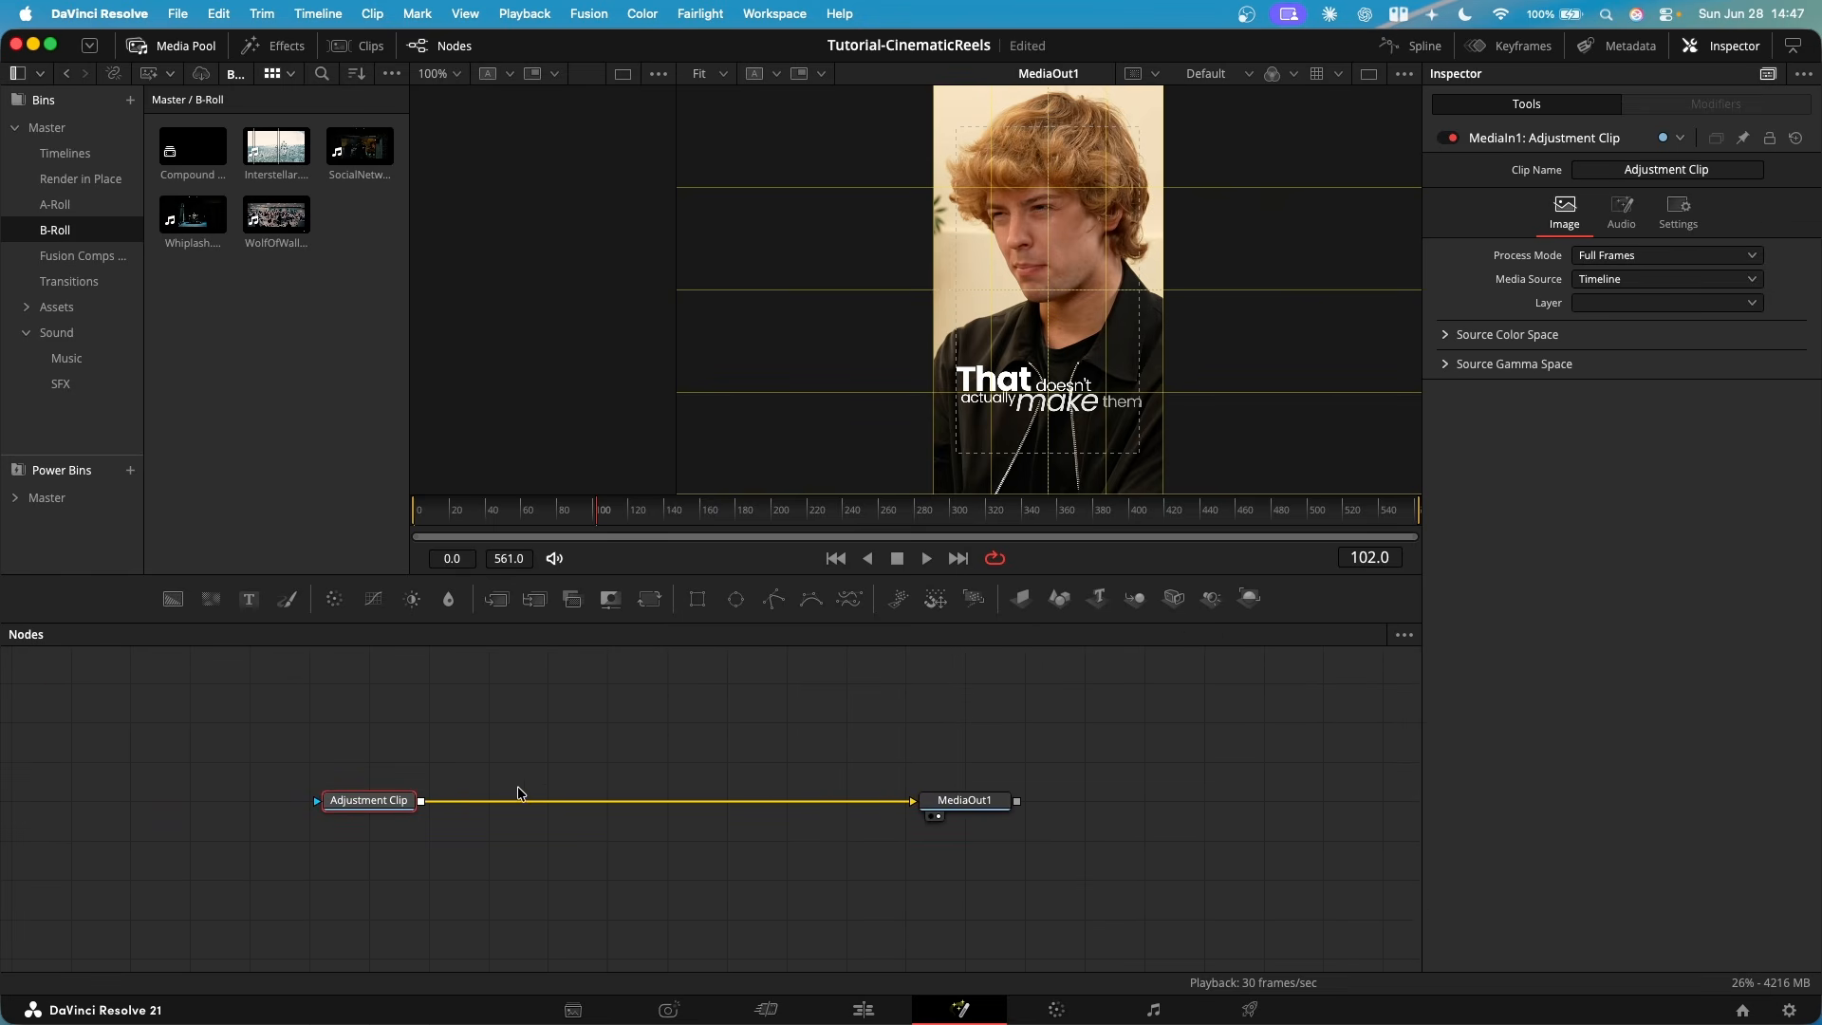
key("shift+space")
type("vign")
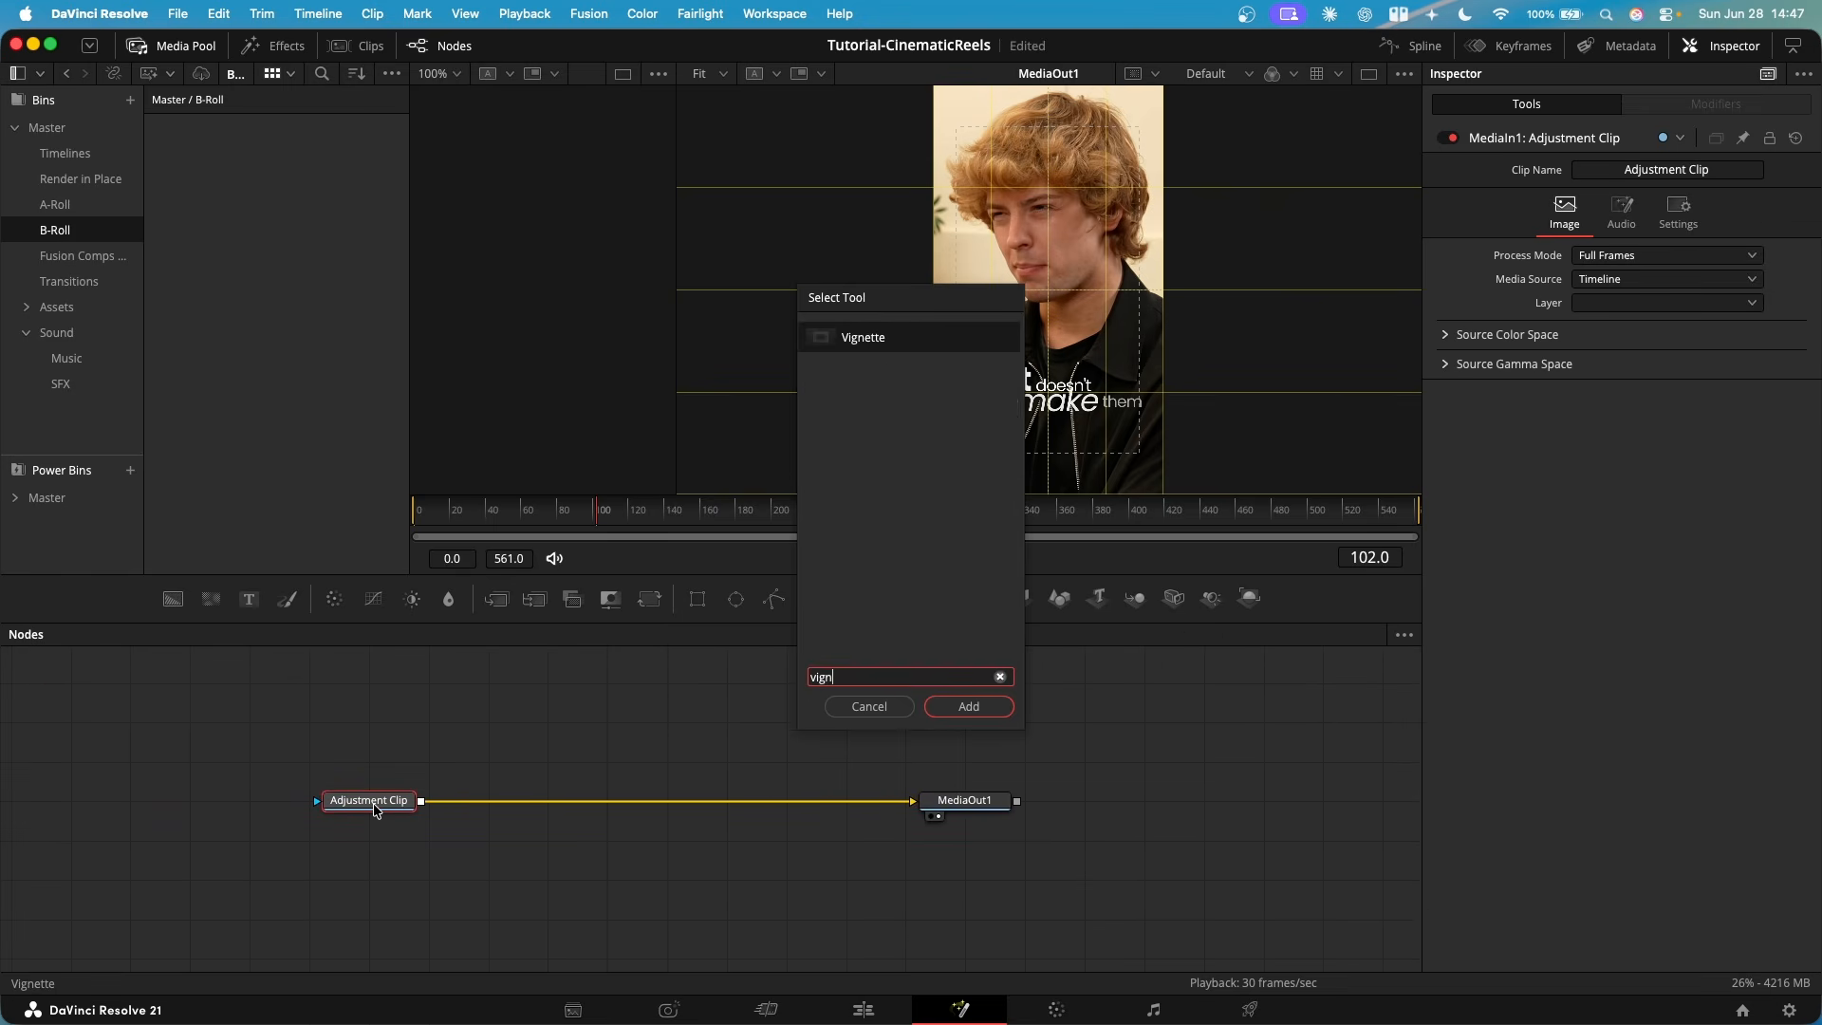
key("Return")
left_click(1620, 220)
left_click(1618, 259)
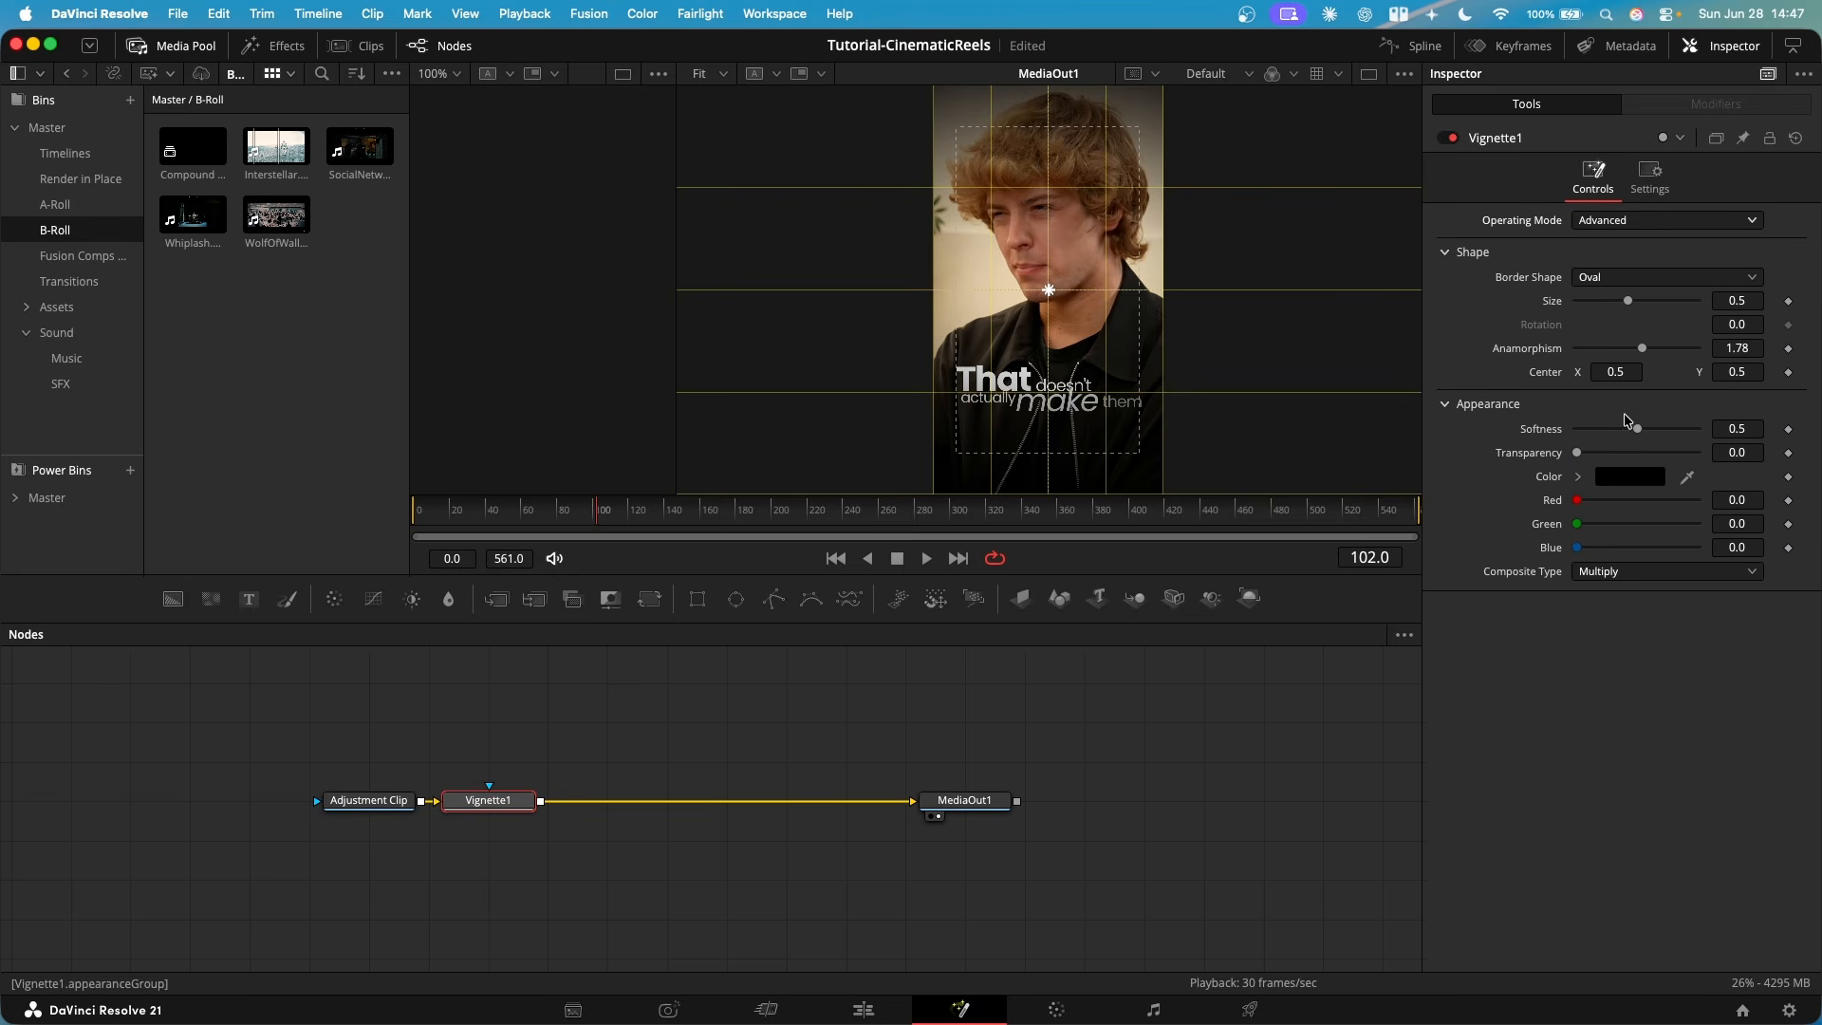
- Shape the oval vignette with an Anamorphism of about 0.666 and a Size of 1.2, and soften its edge
left_click_drag(1637, 428, 1573, 430)
left_click_drag(1643, 349, 1591, 371)
double_click(1737, 301)
type("1.2")
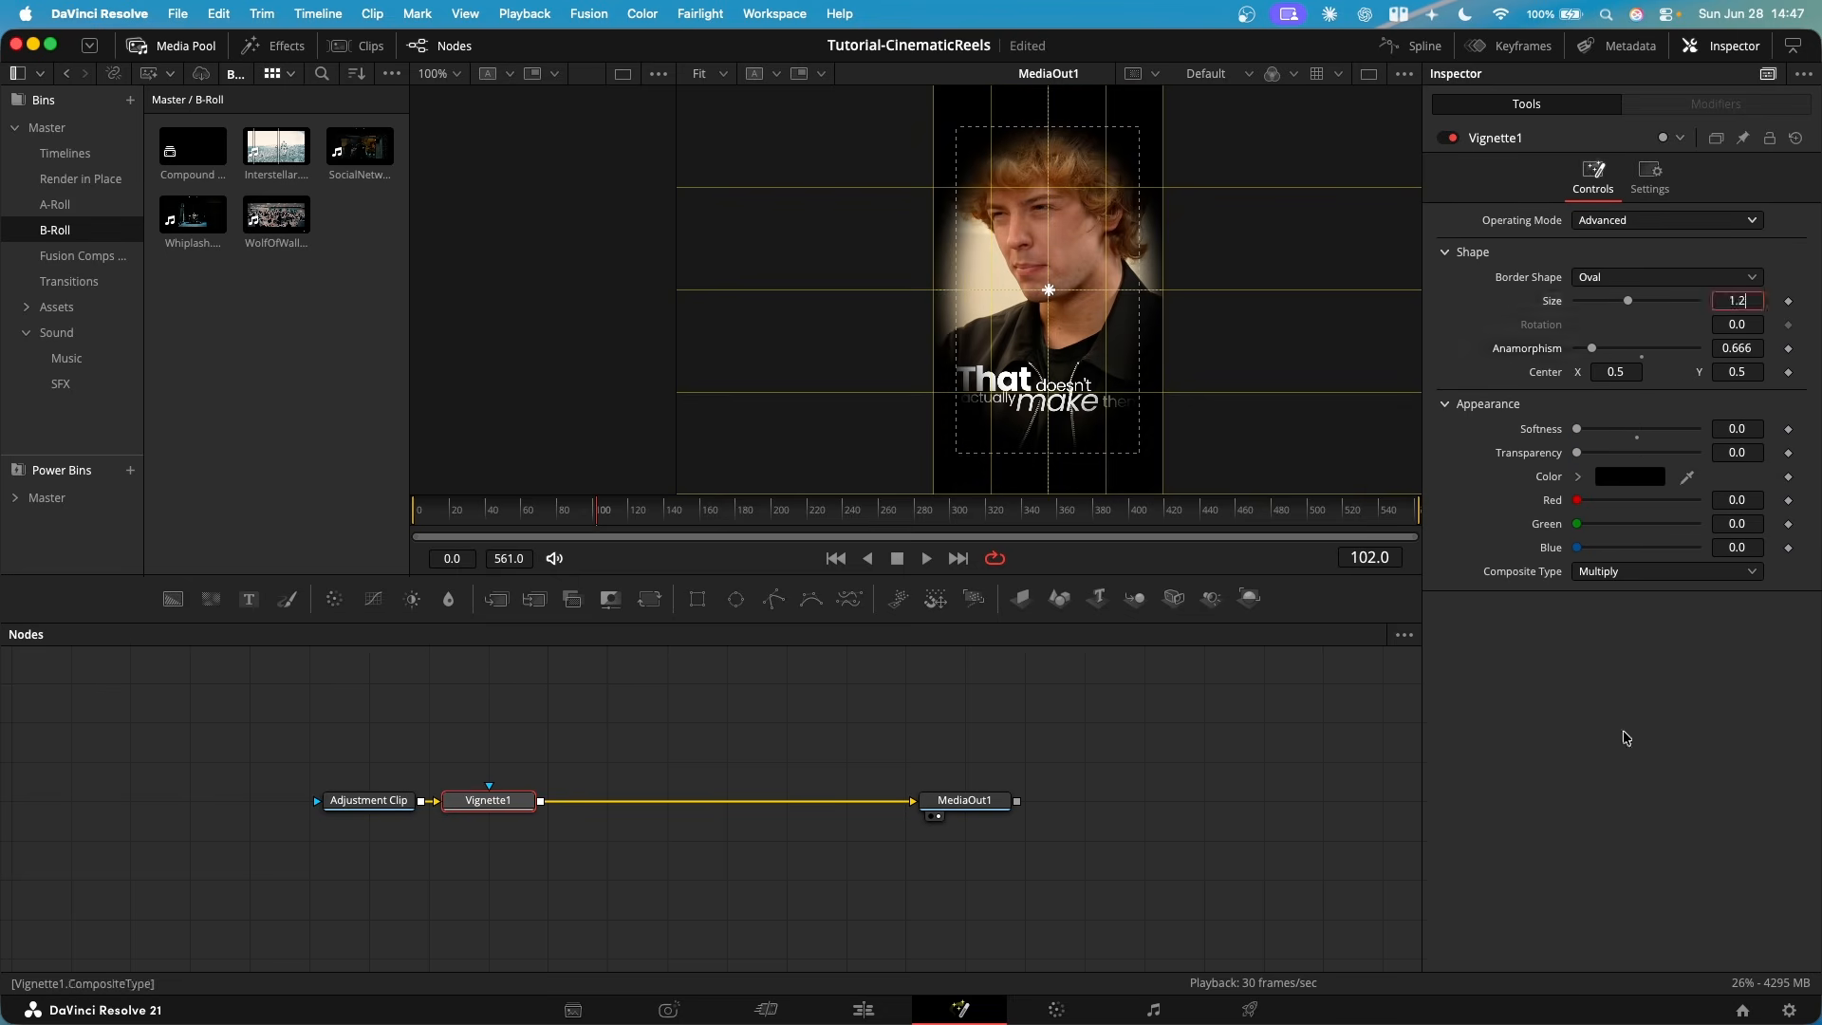
key("Return")
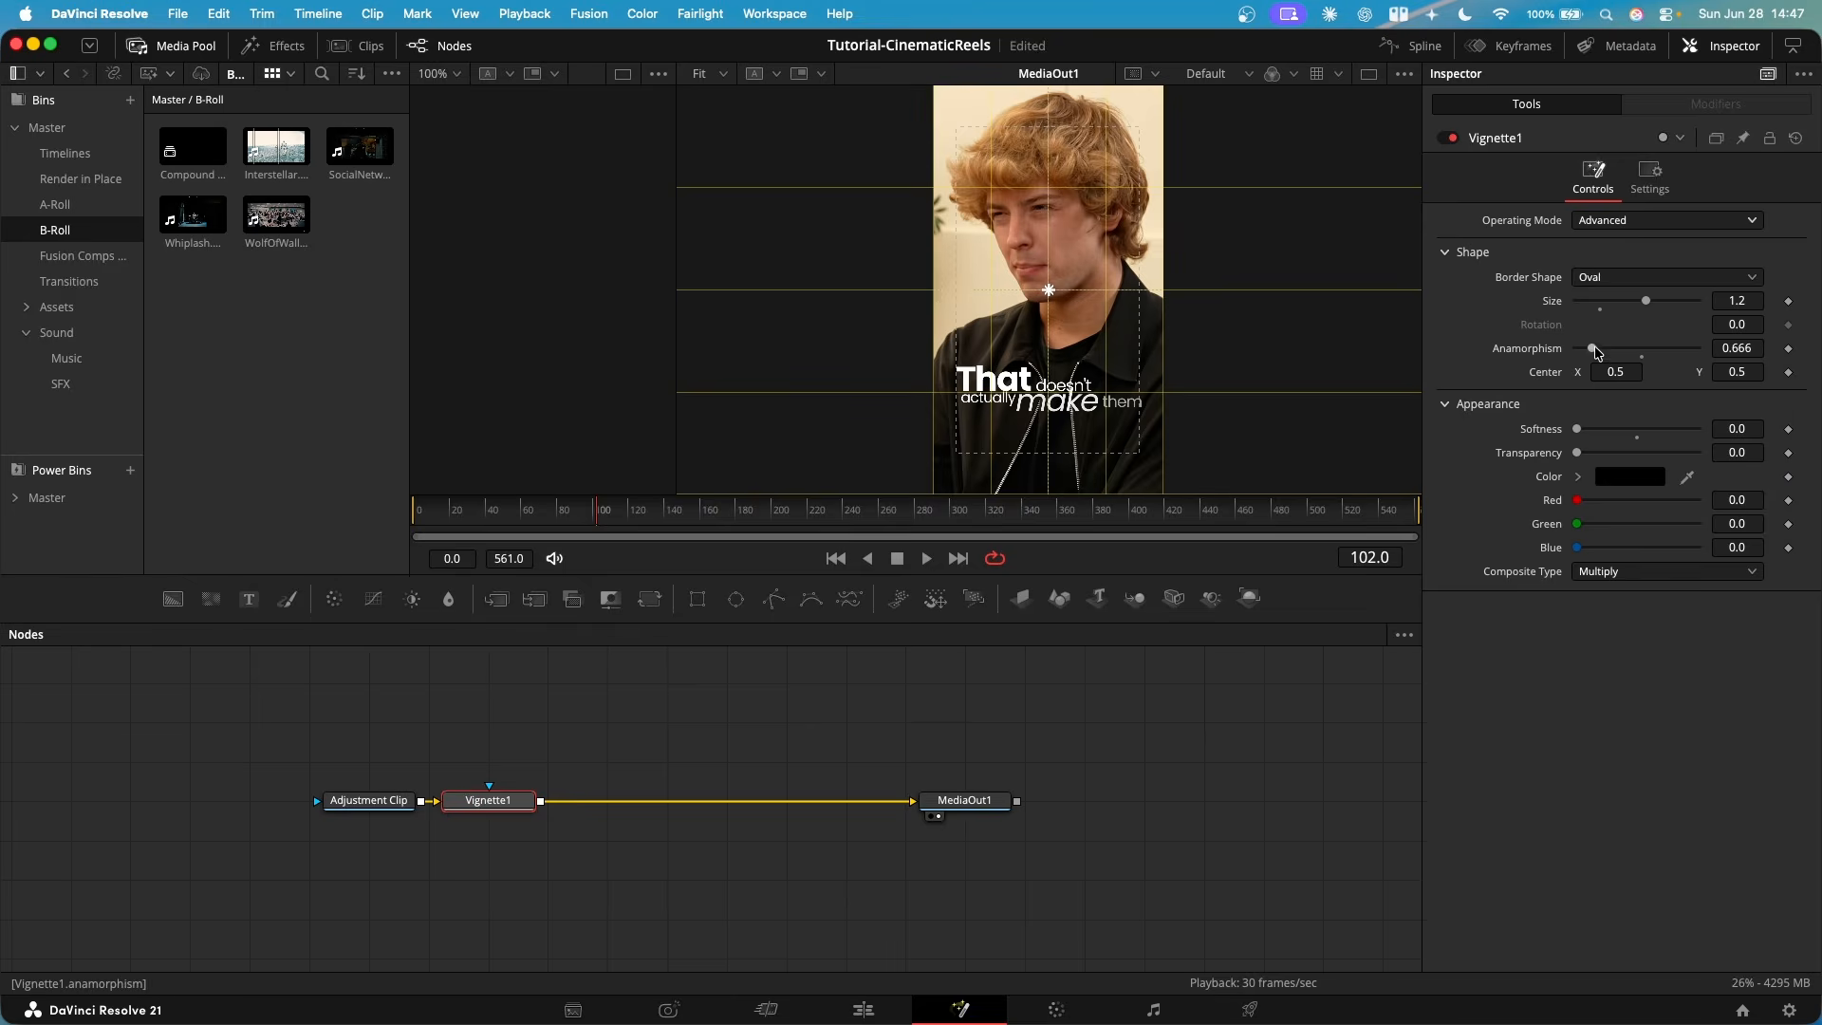
left_click_drag(1576, 429, 1632, 431)
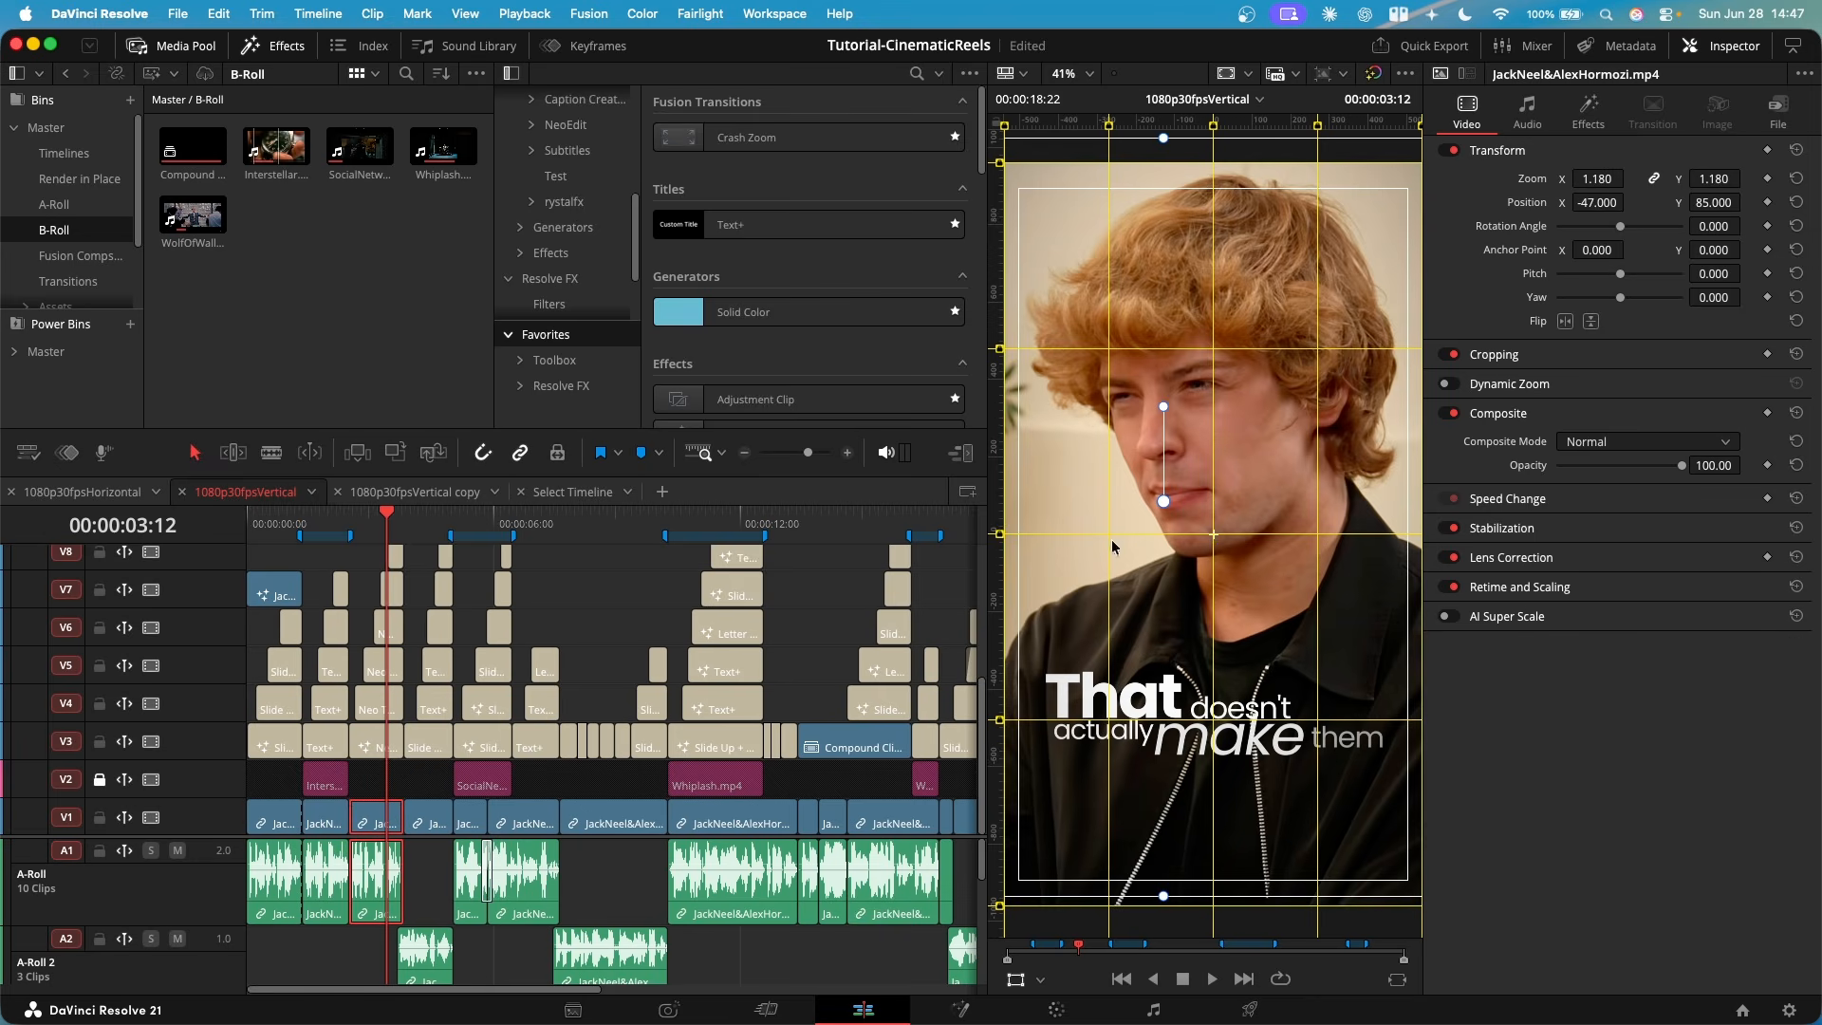
- Reopen the V14 adjustment clip in Fusion and try a Soft Glow node after the Vignette node, then undo it
key("super+equal")
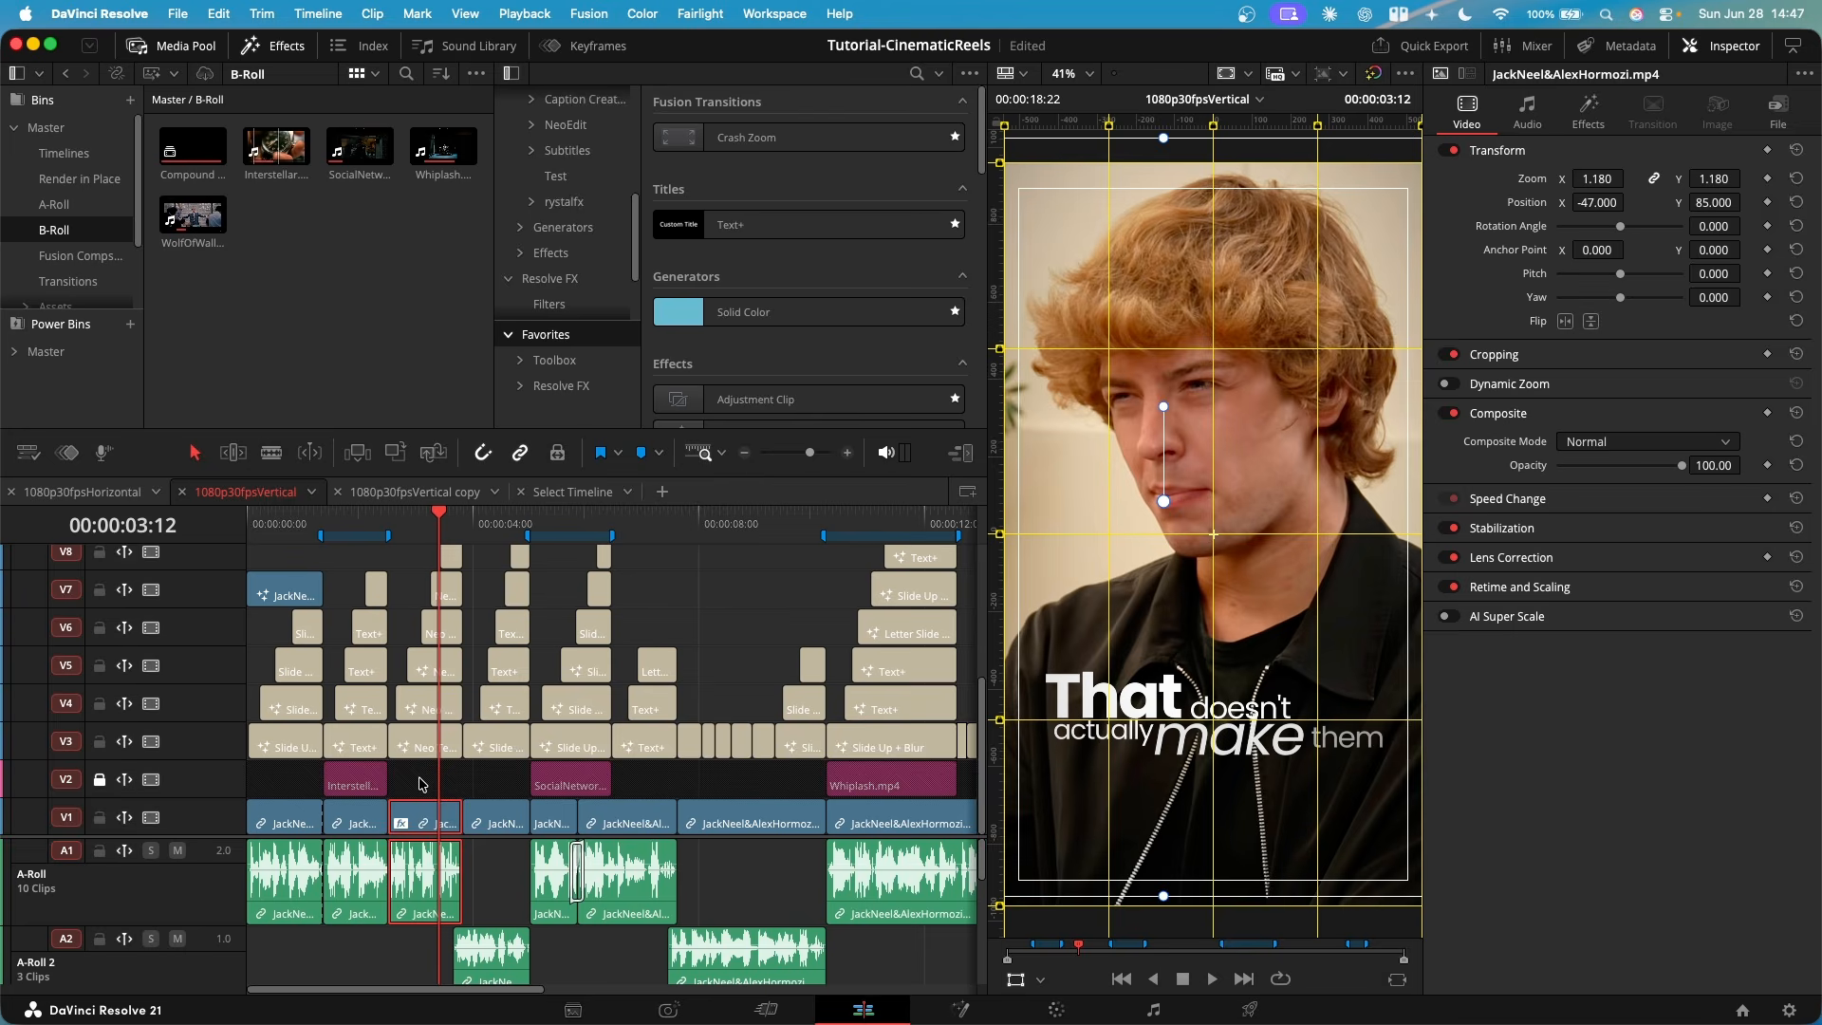
key("shift+5")
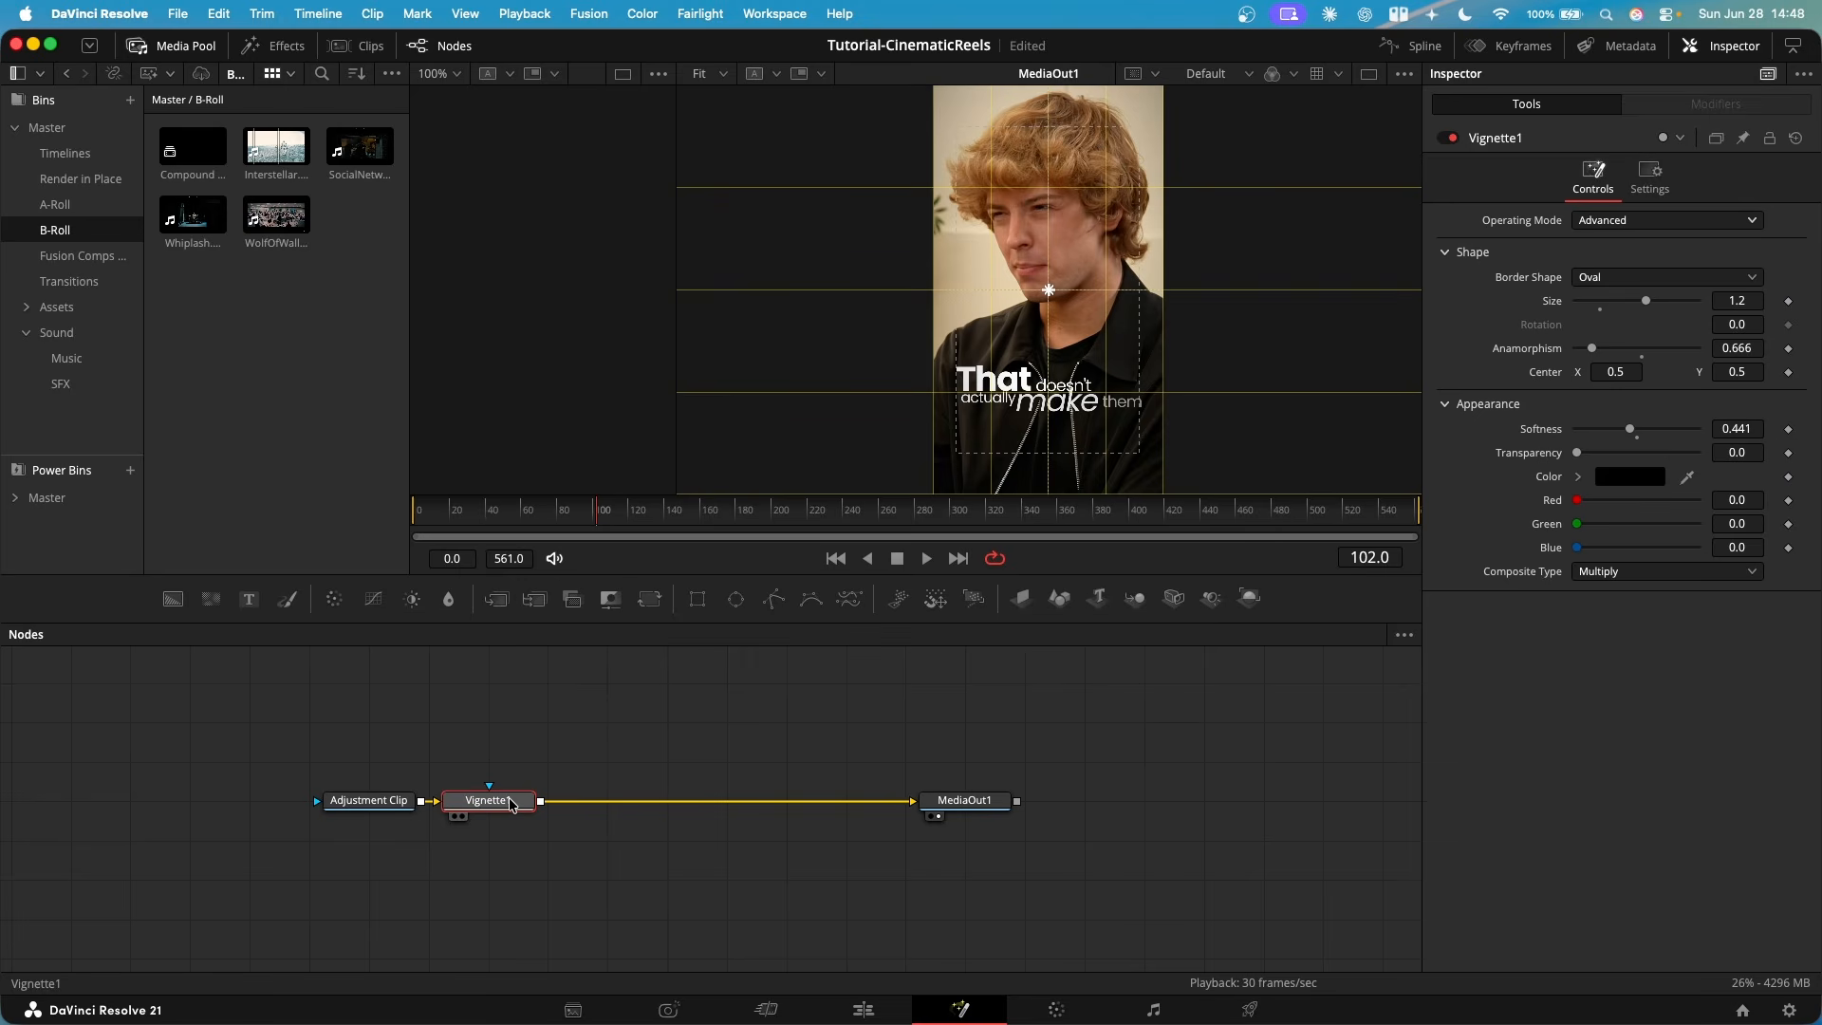
key("shift+space")
type("soft")
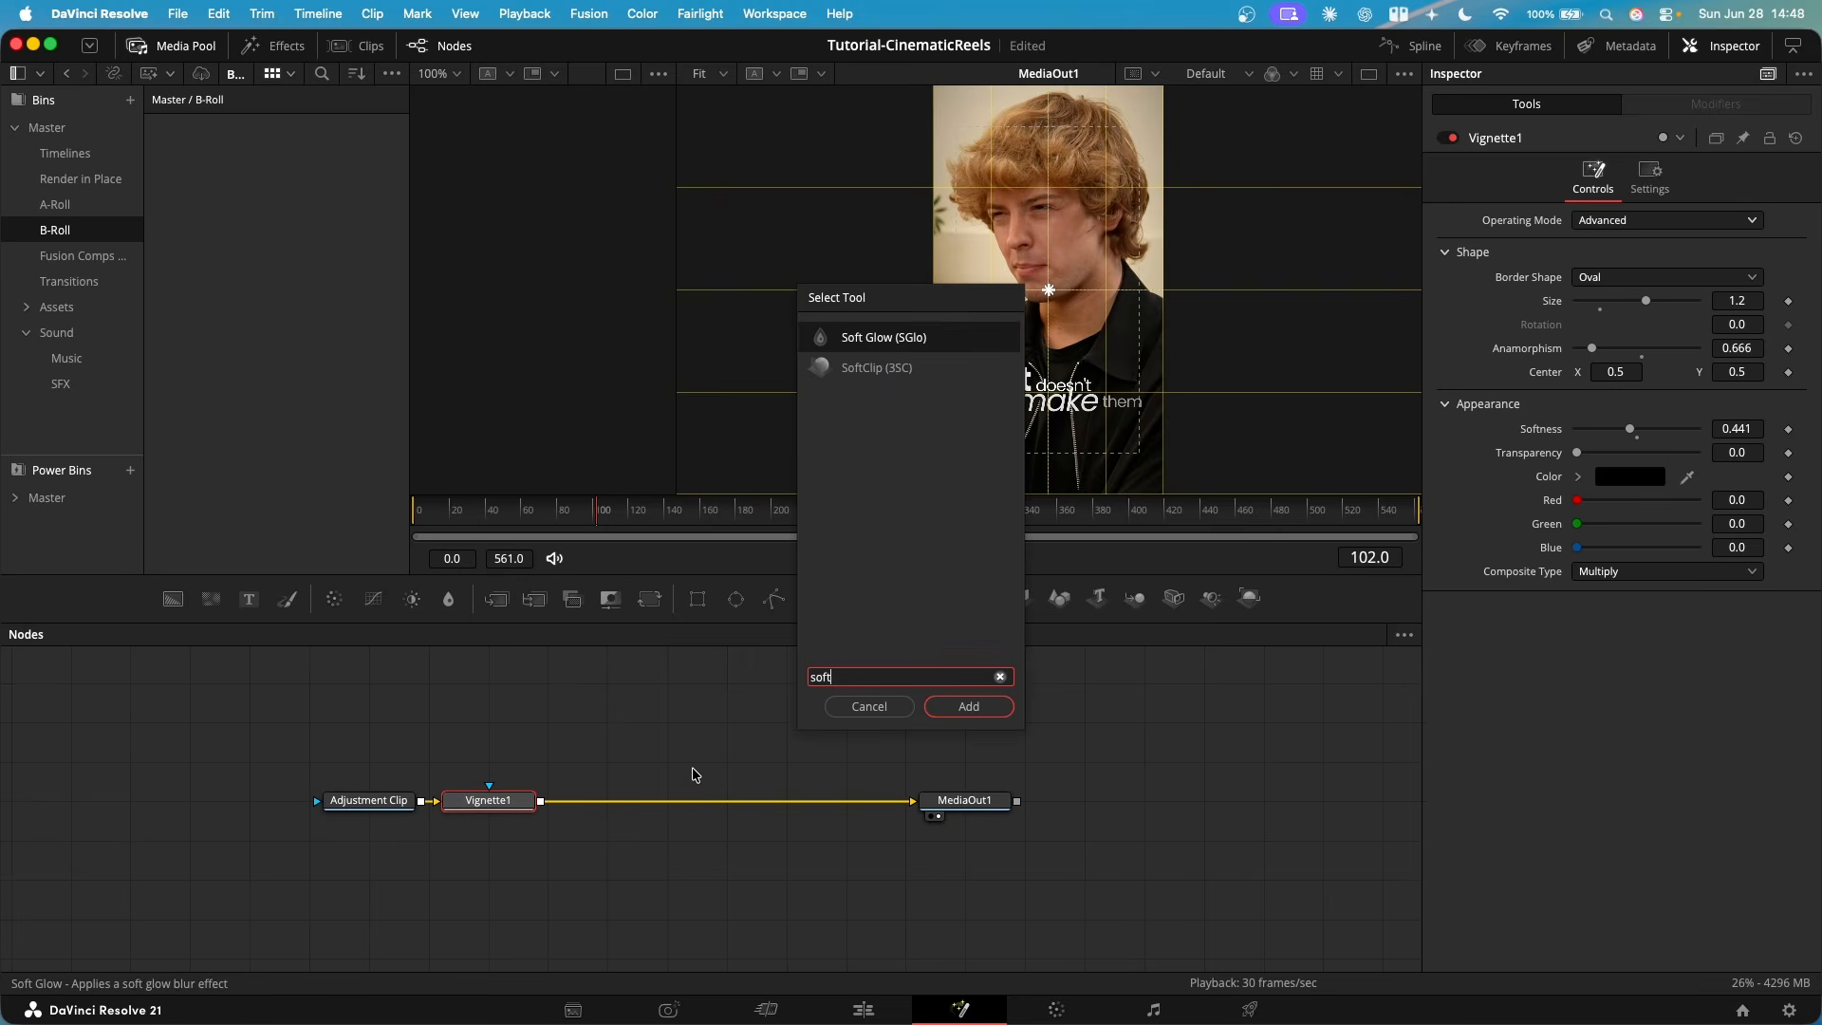
key("Return")
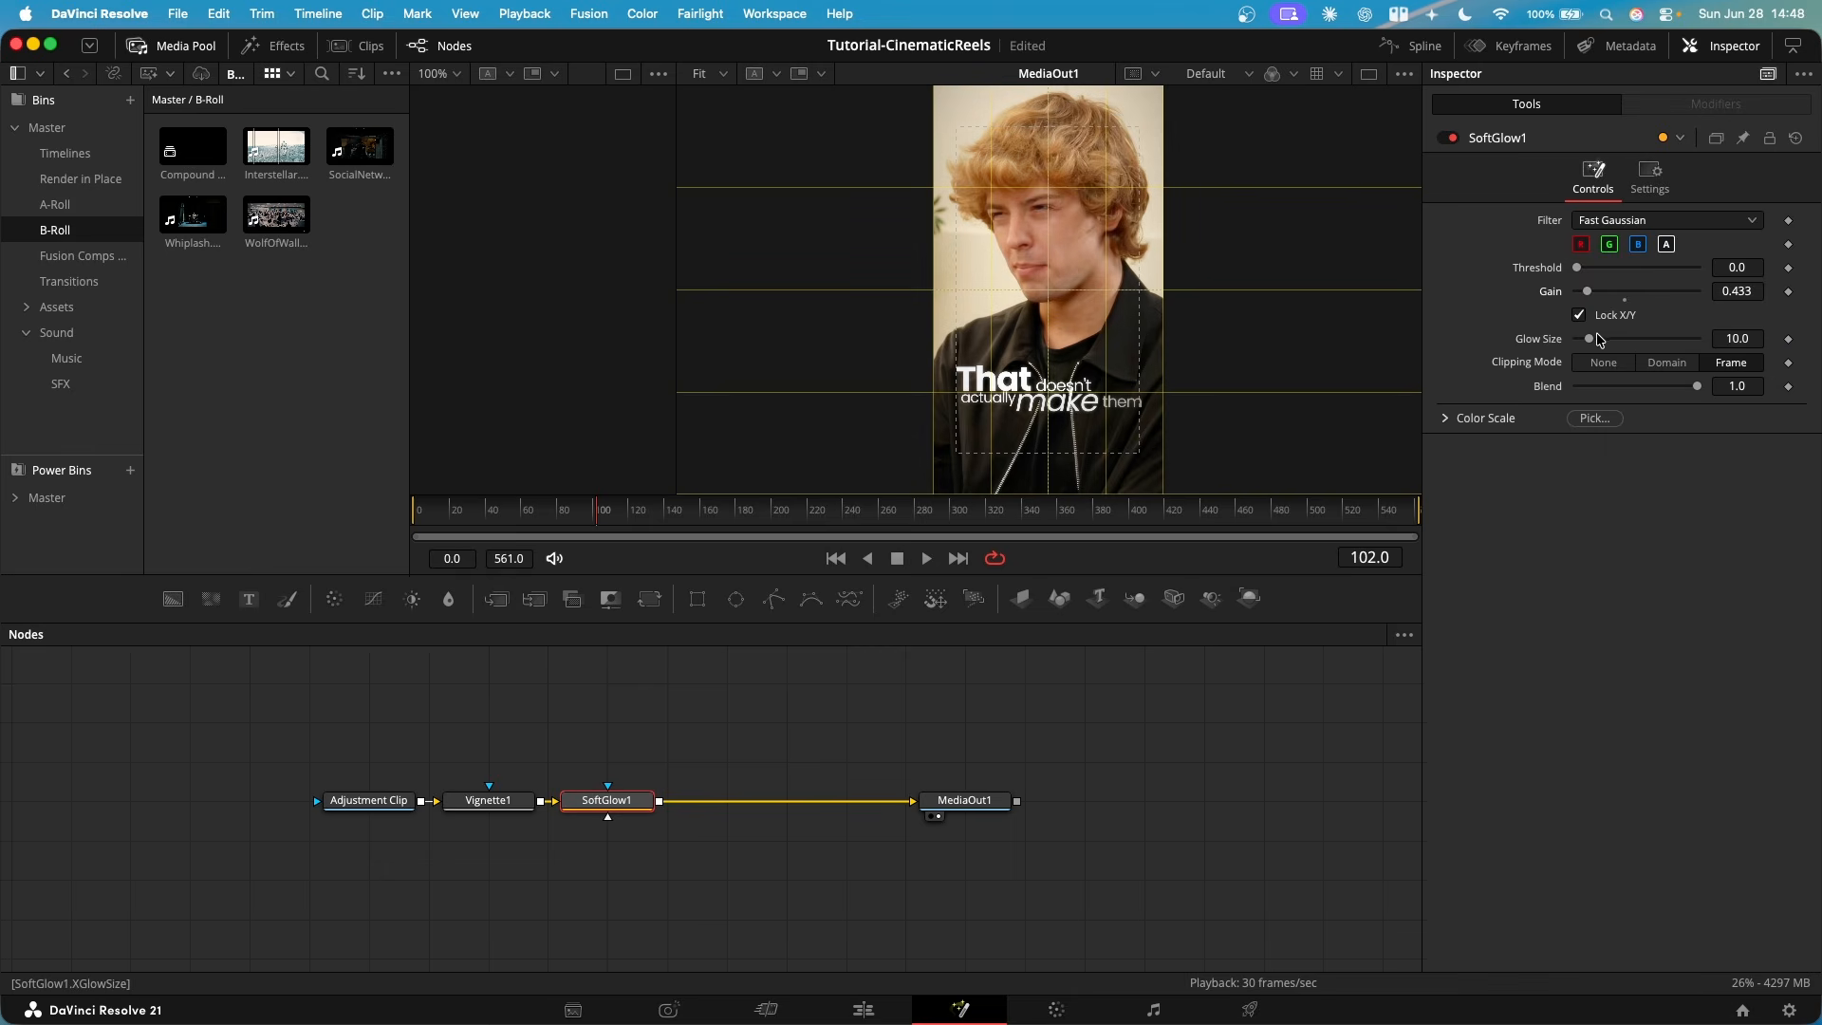
key("super+z")
- Try a Zoom Blur node after the vignette with Zoom Amount 0.83 and Center Exclusion 0.417, then delete it
key("shift+space")
key("BackSpace")
key("BackSpace")
key("BackSpace")
key("BackSpace")
type("zoom")
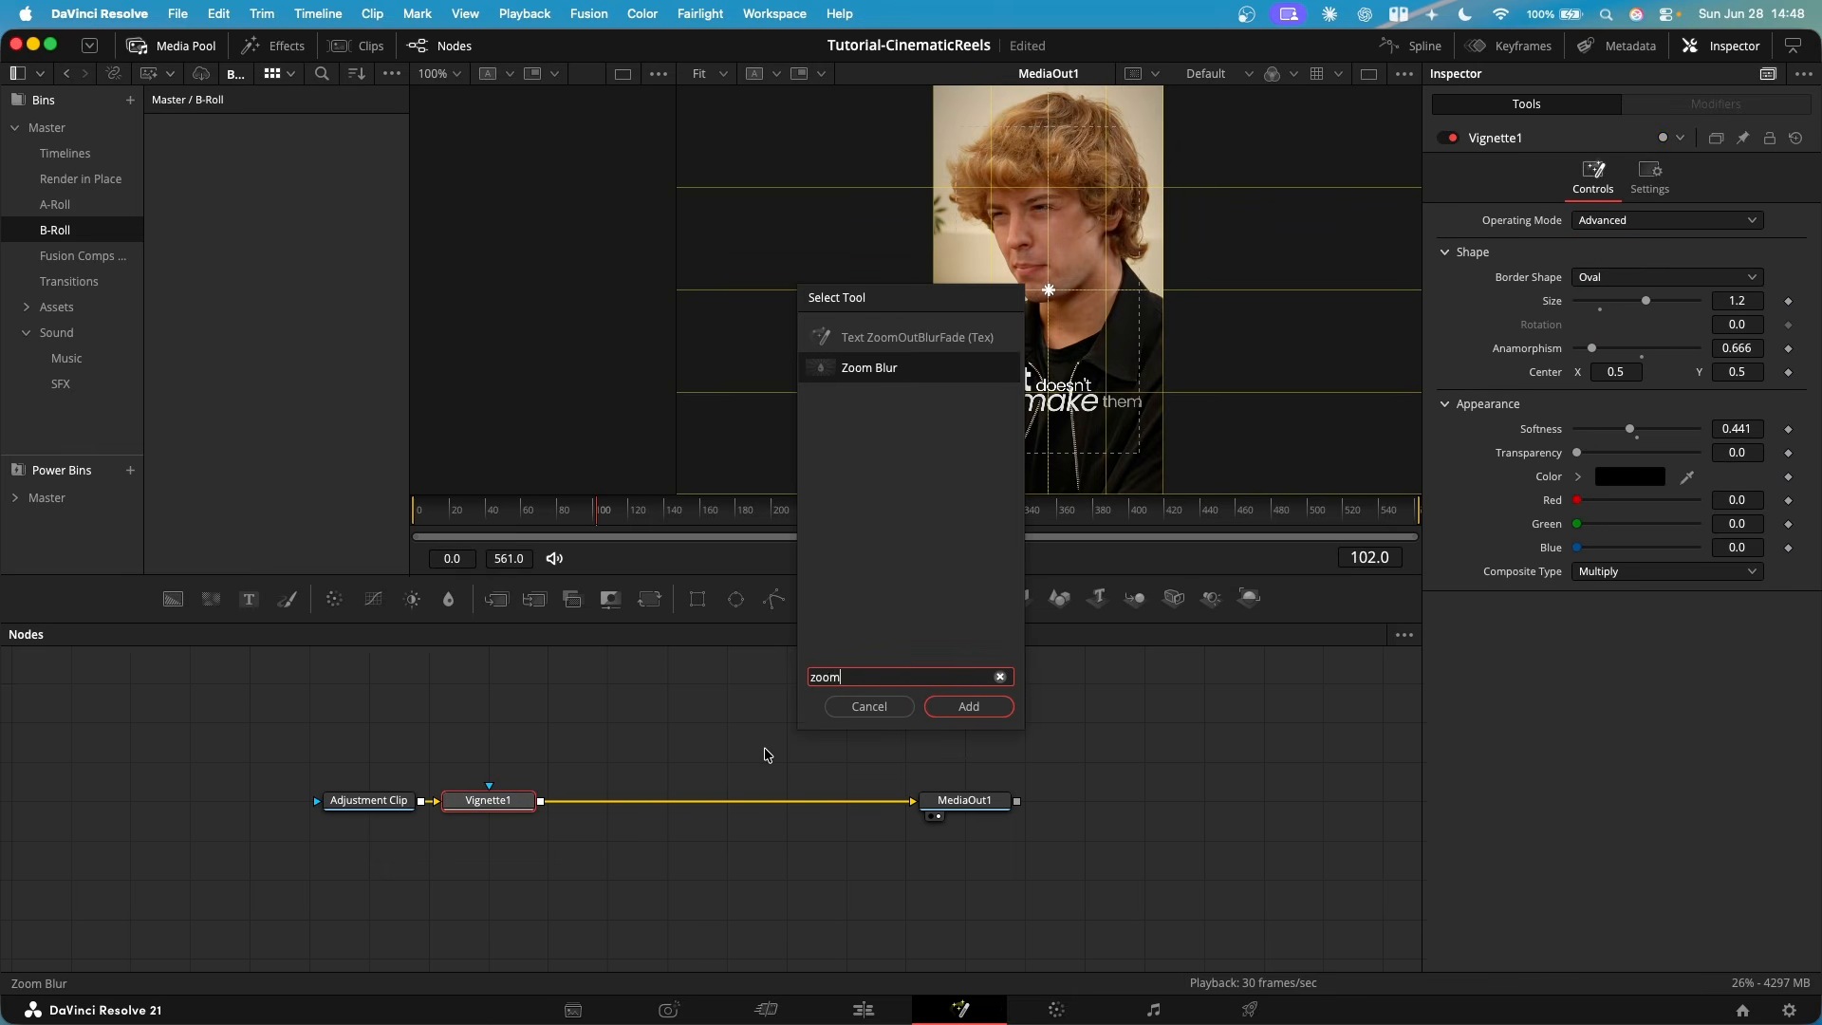
key("Return")
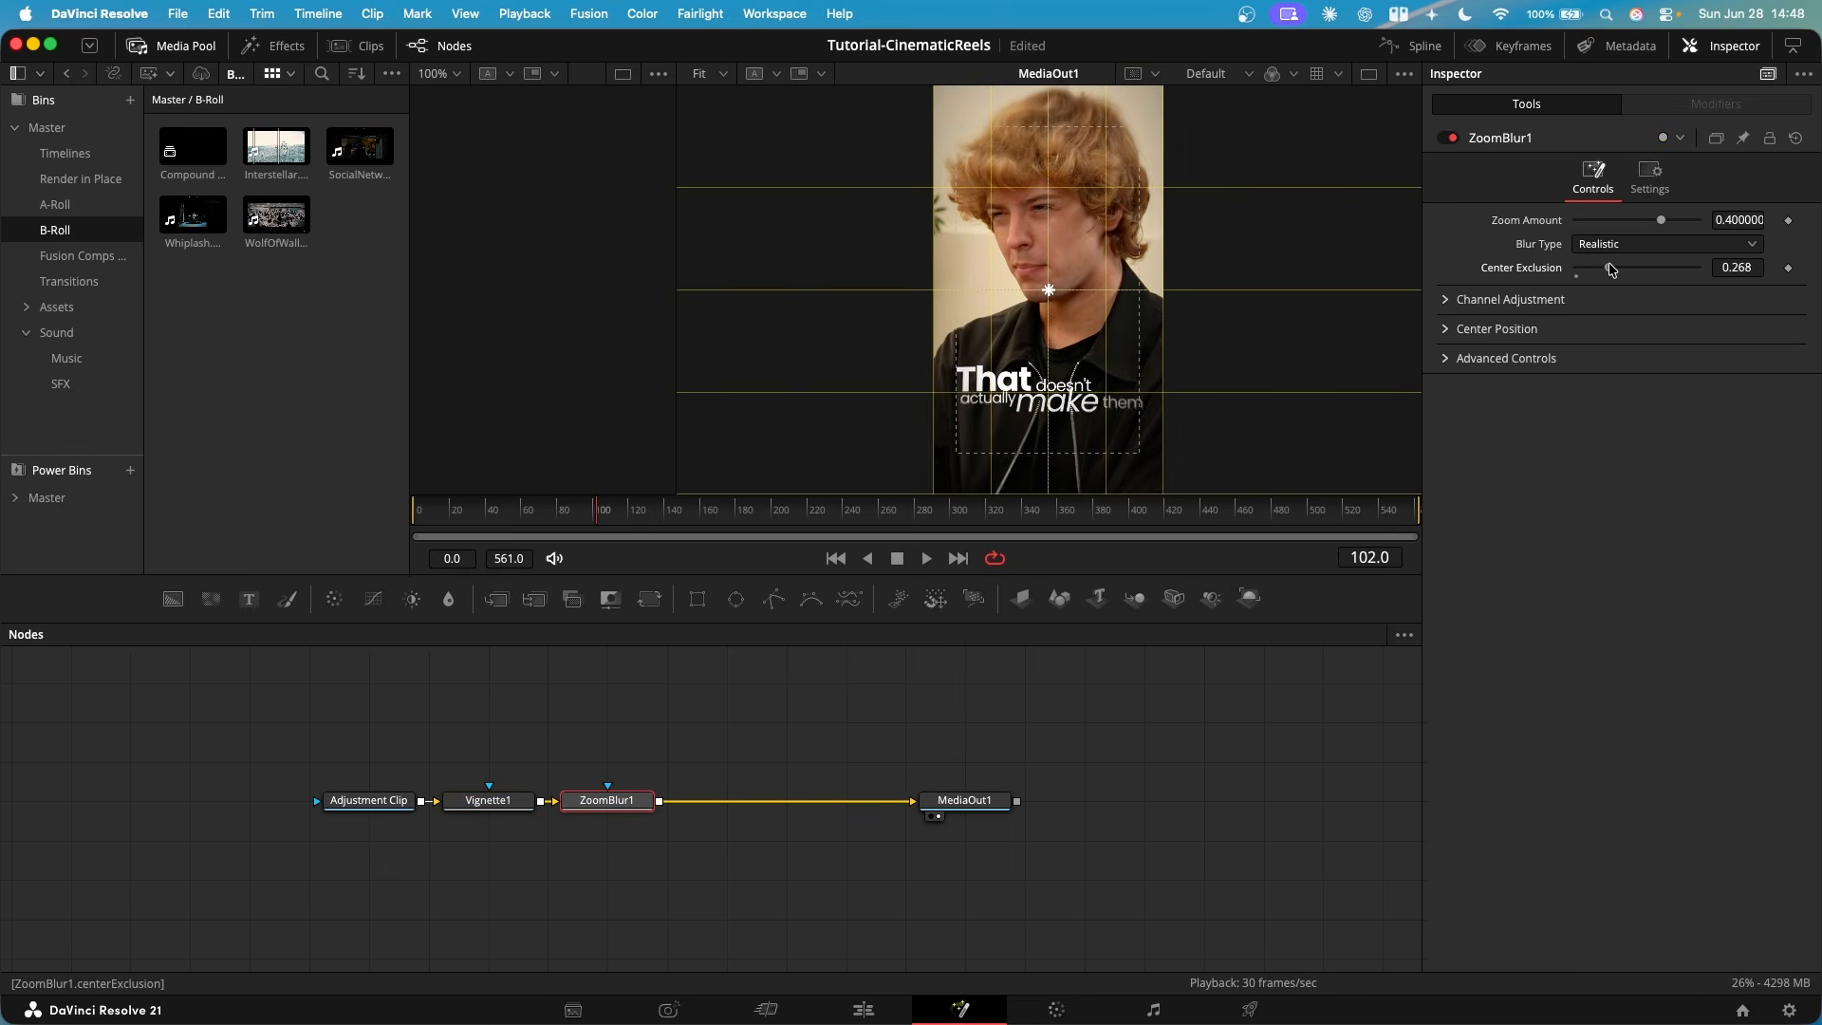
left_click_drag(1594, 270, 1690, 221)
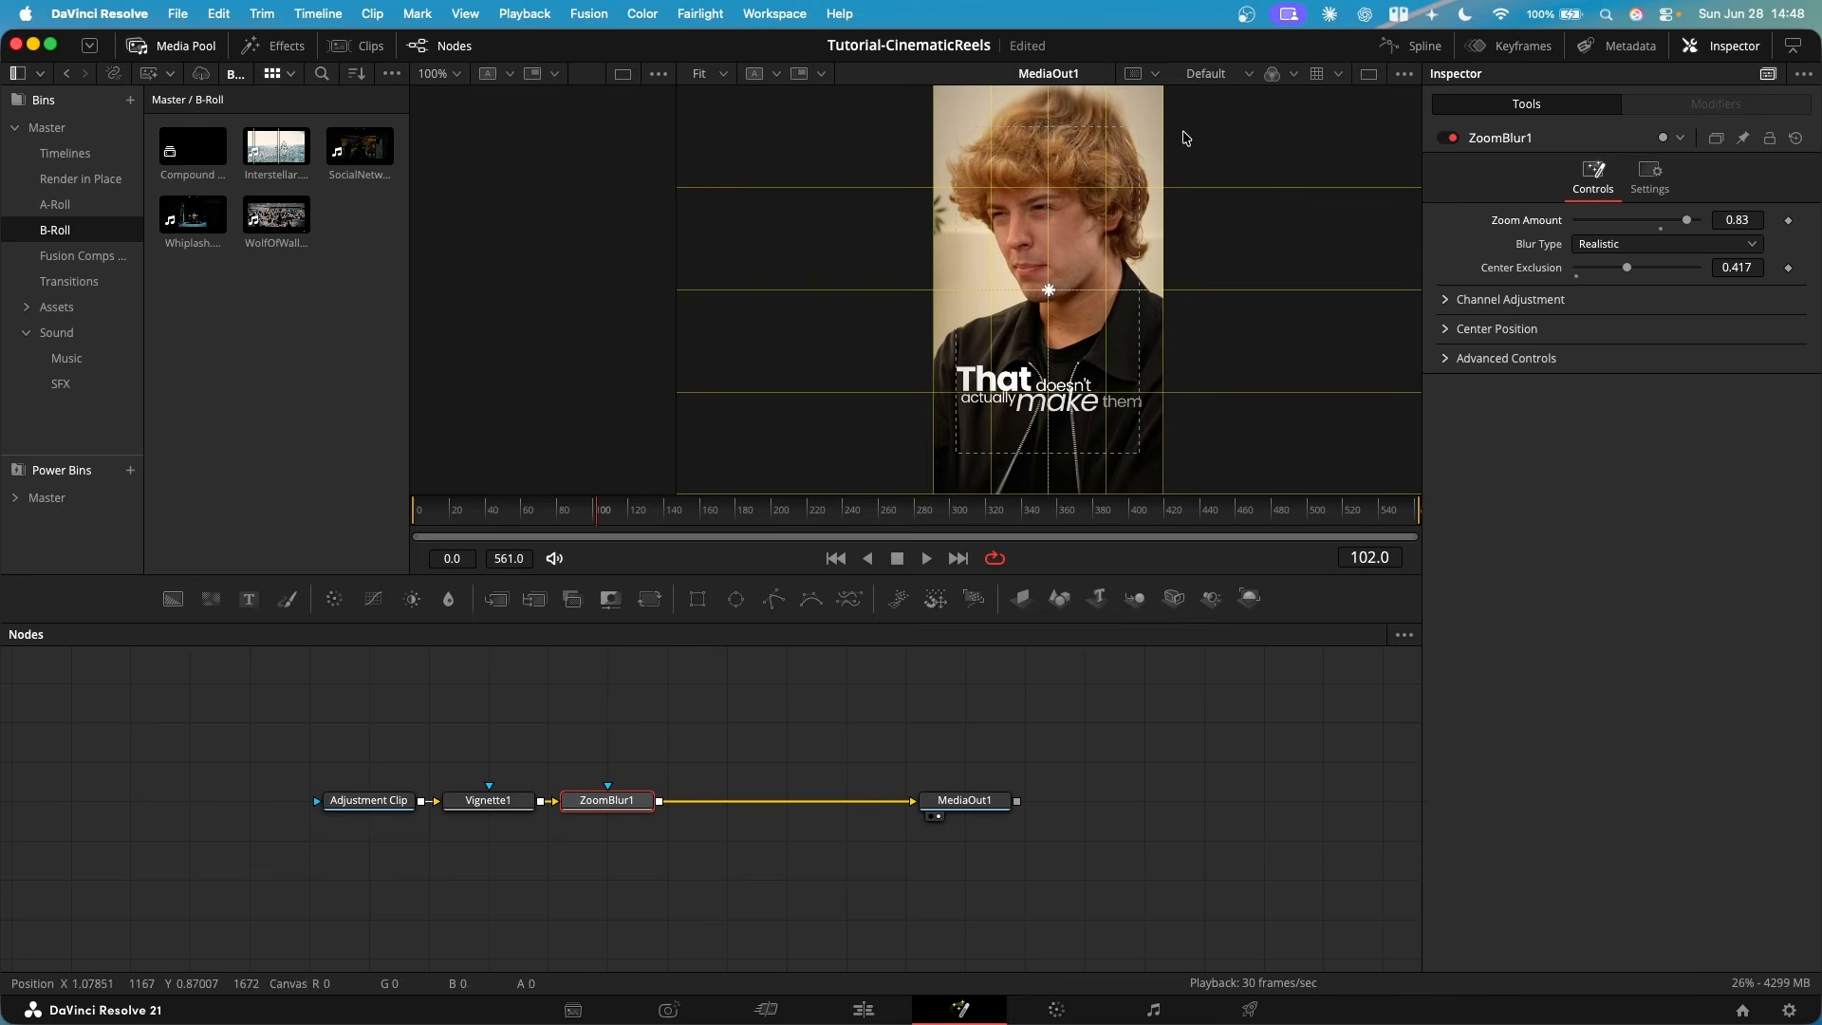
scroll(1181, 157, "up", 3)
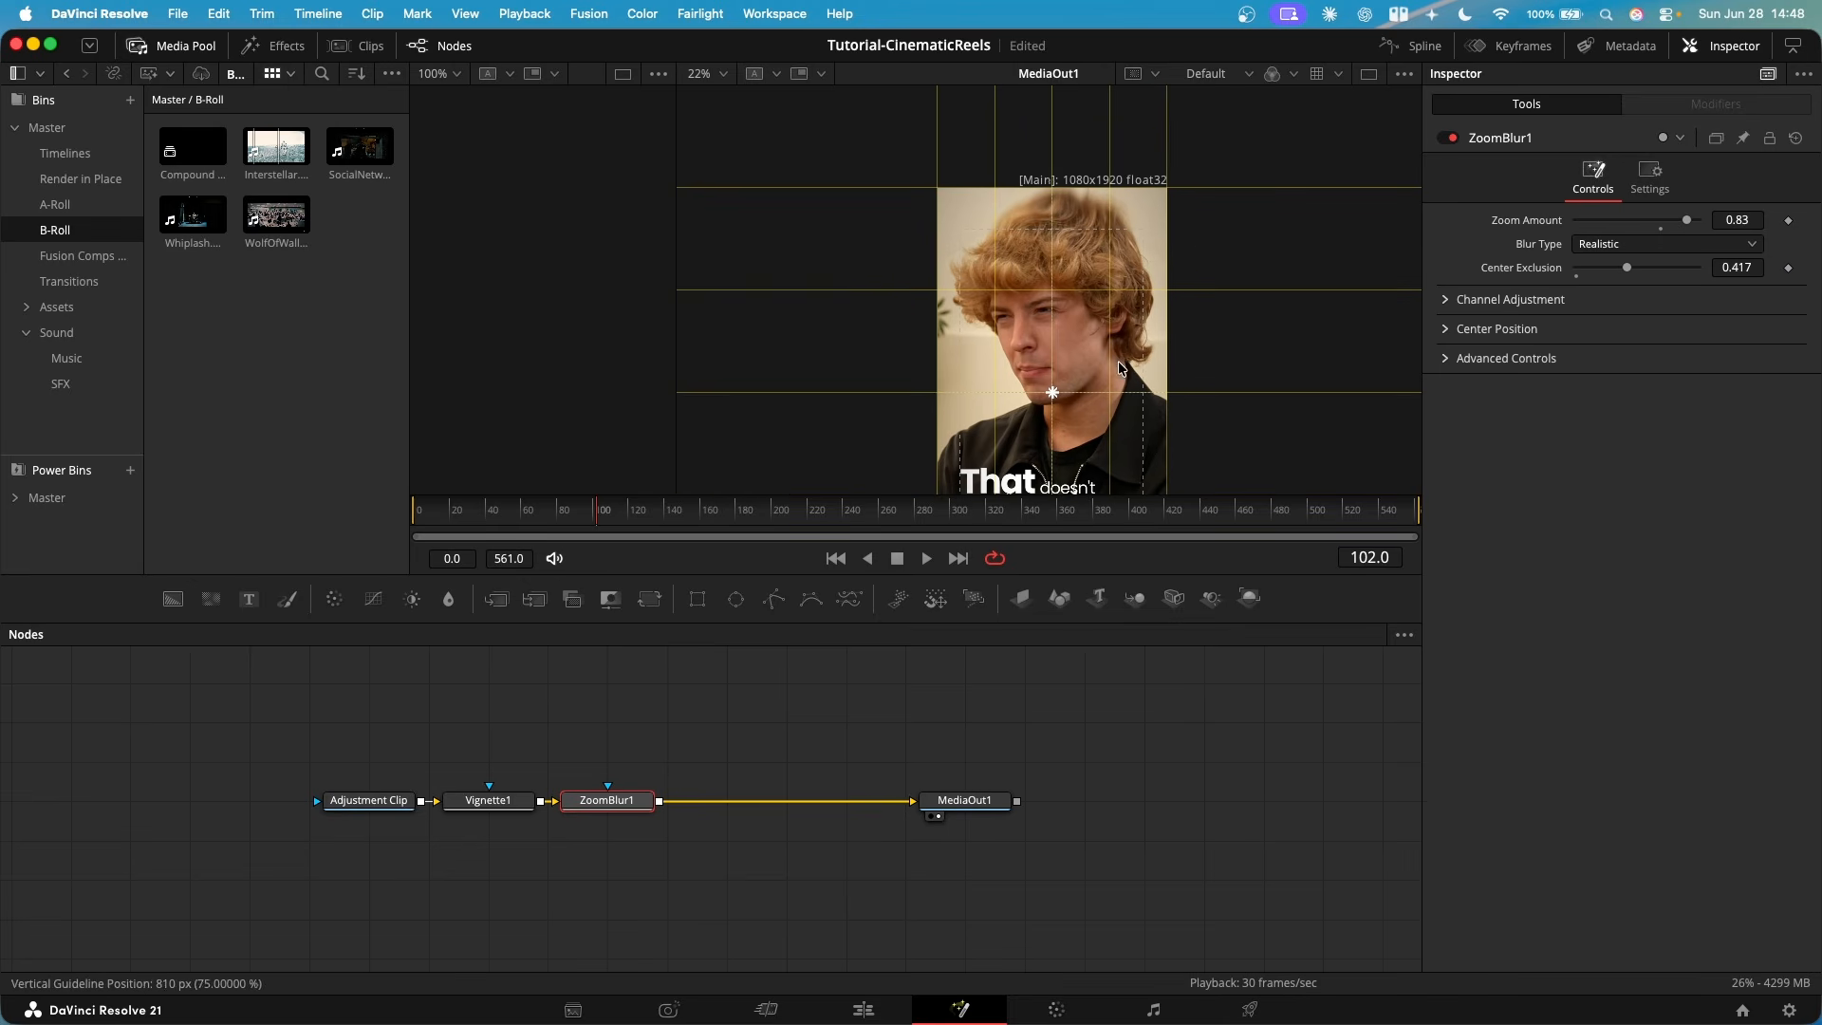
scroll(1120, 368, "down", 2)
key("Delete")
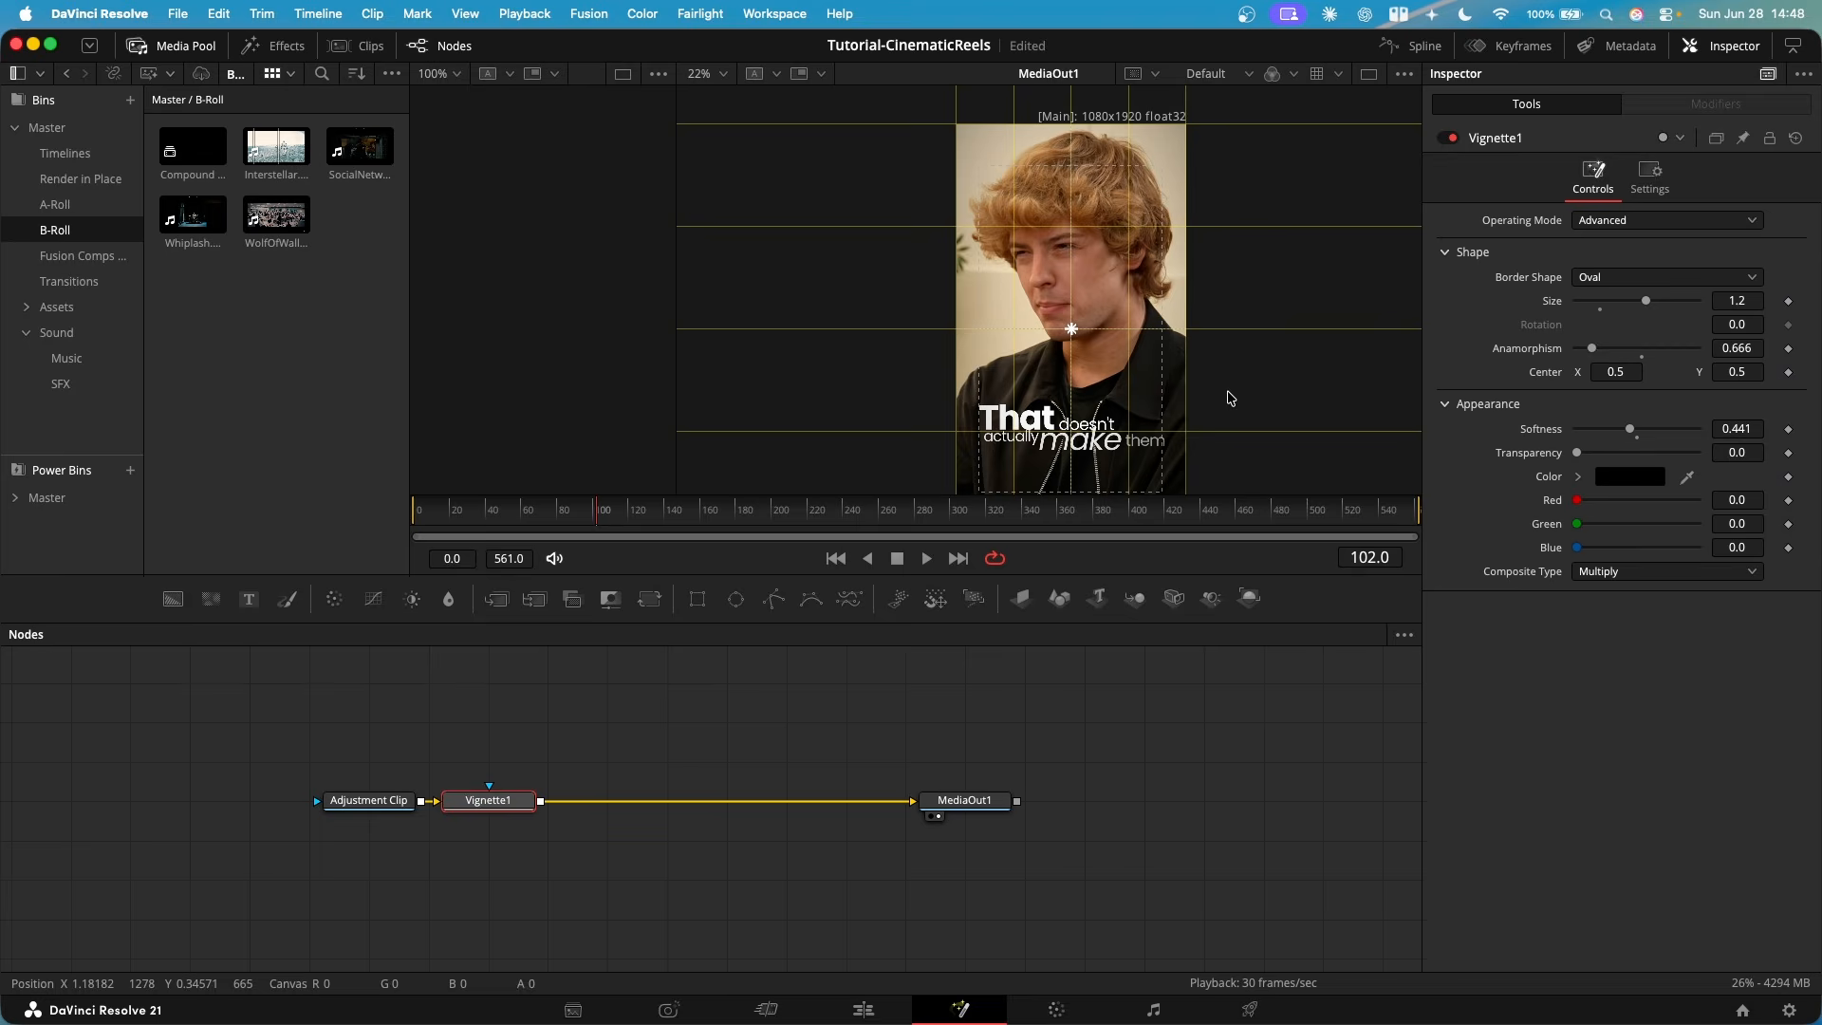
- Return to the Edit page and enlarge the audio track area of the 1080p30fpsVertical timeline
key("shift+4")
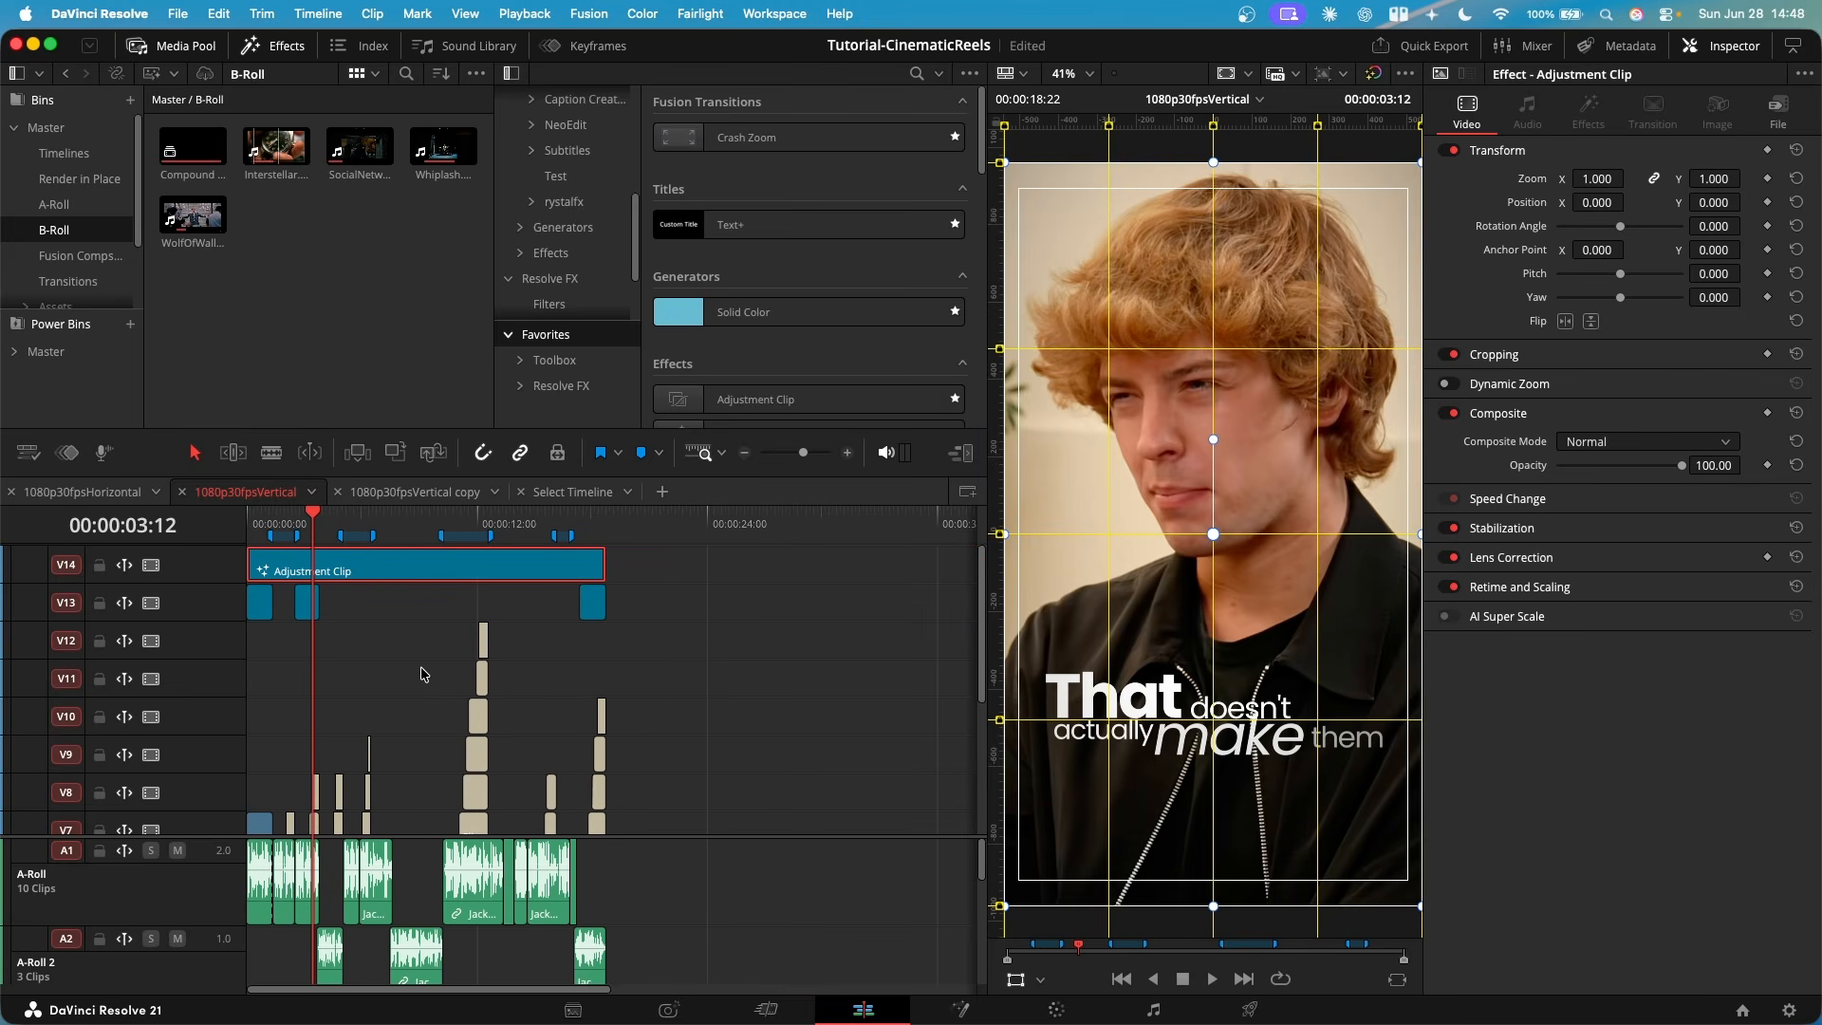
scroll(424, 674, "down", 6)
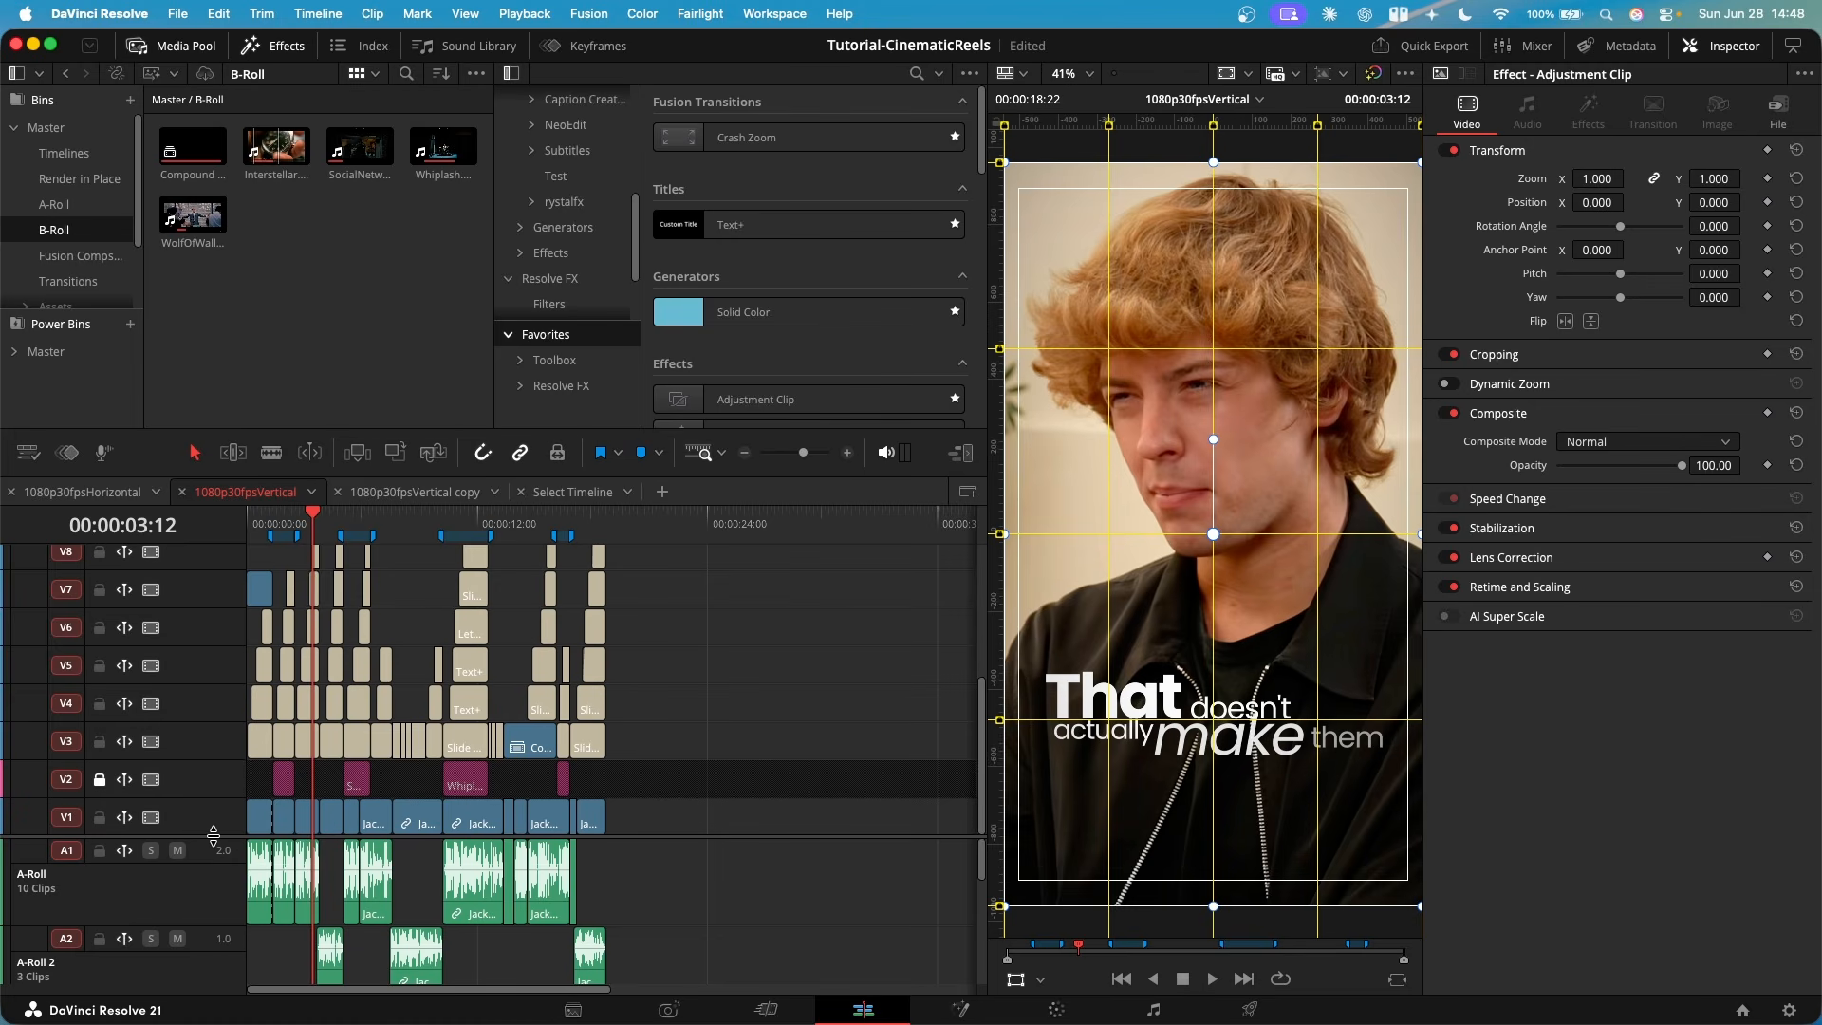
left_click_drag(214, 835, 244, 654)
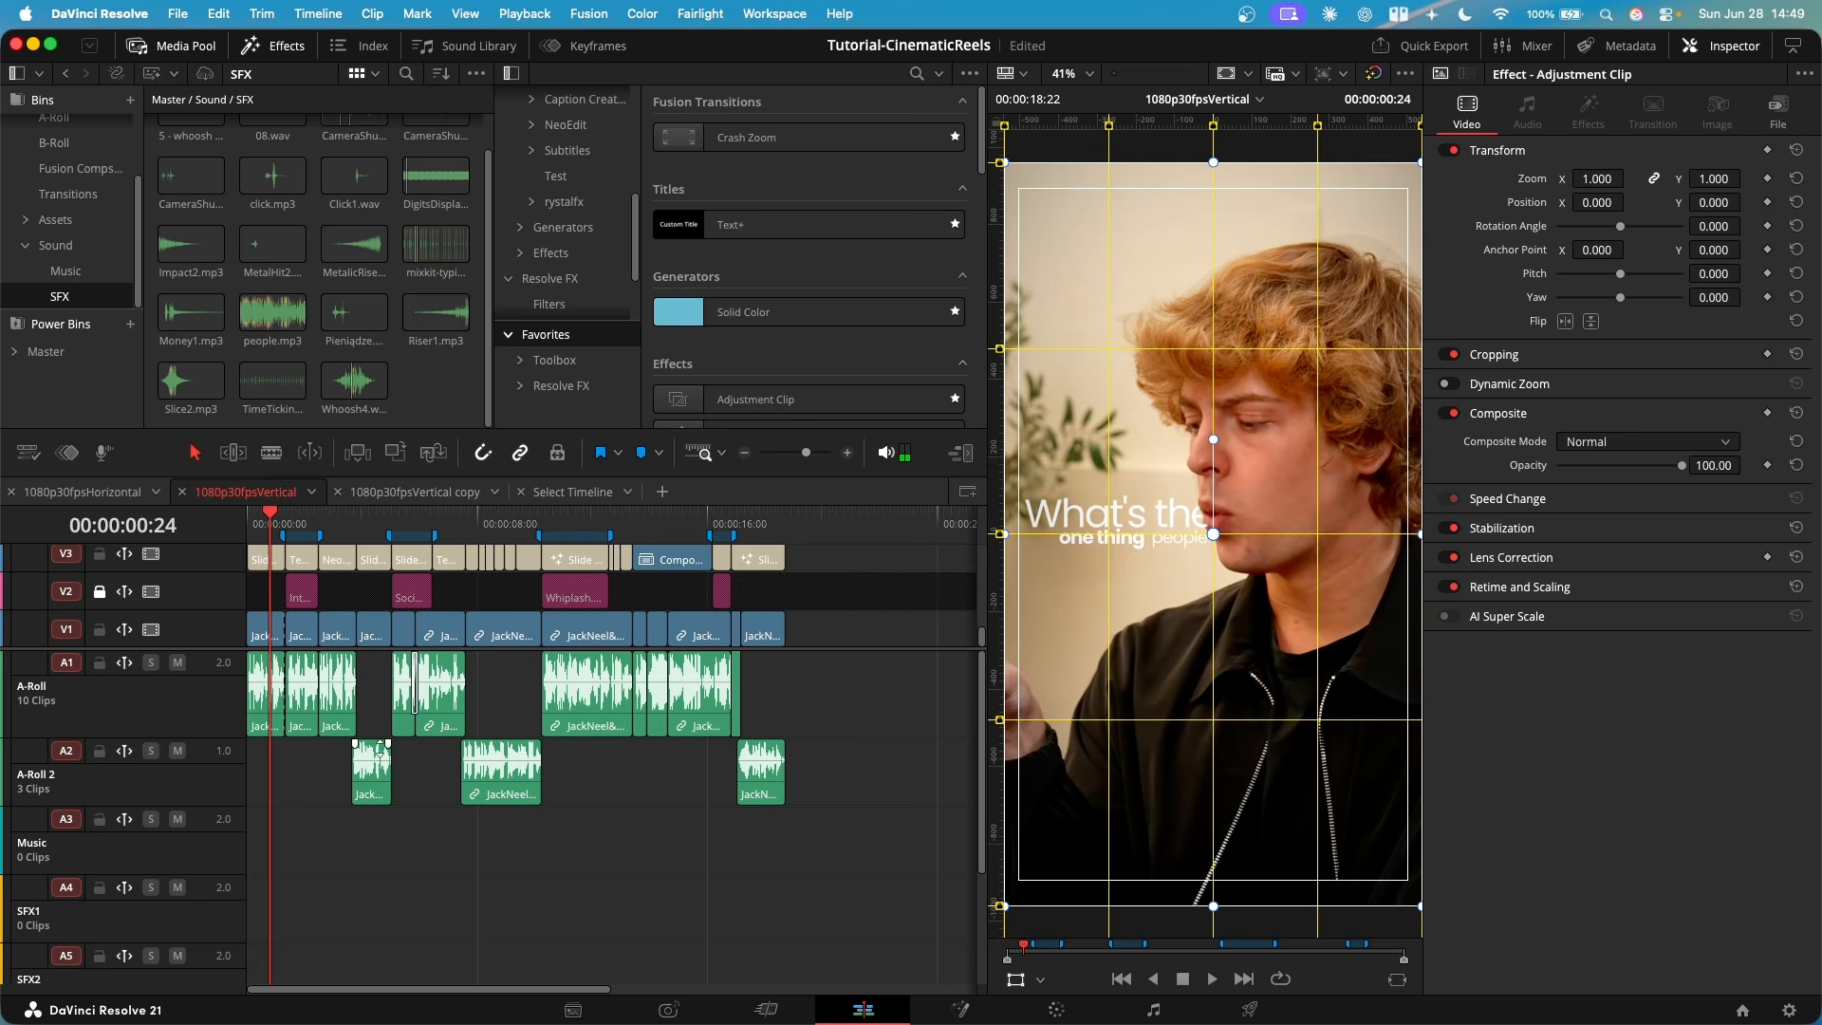
- Lock the A-Roll, A-Roll 2 and Music audio tracks (A1 to A3)
scroll(313, 750, "up", 2)
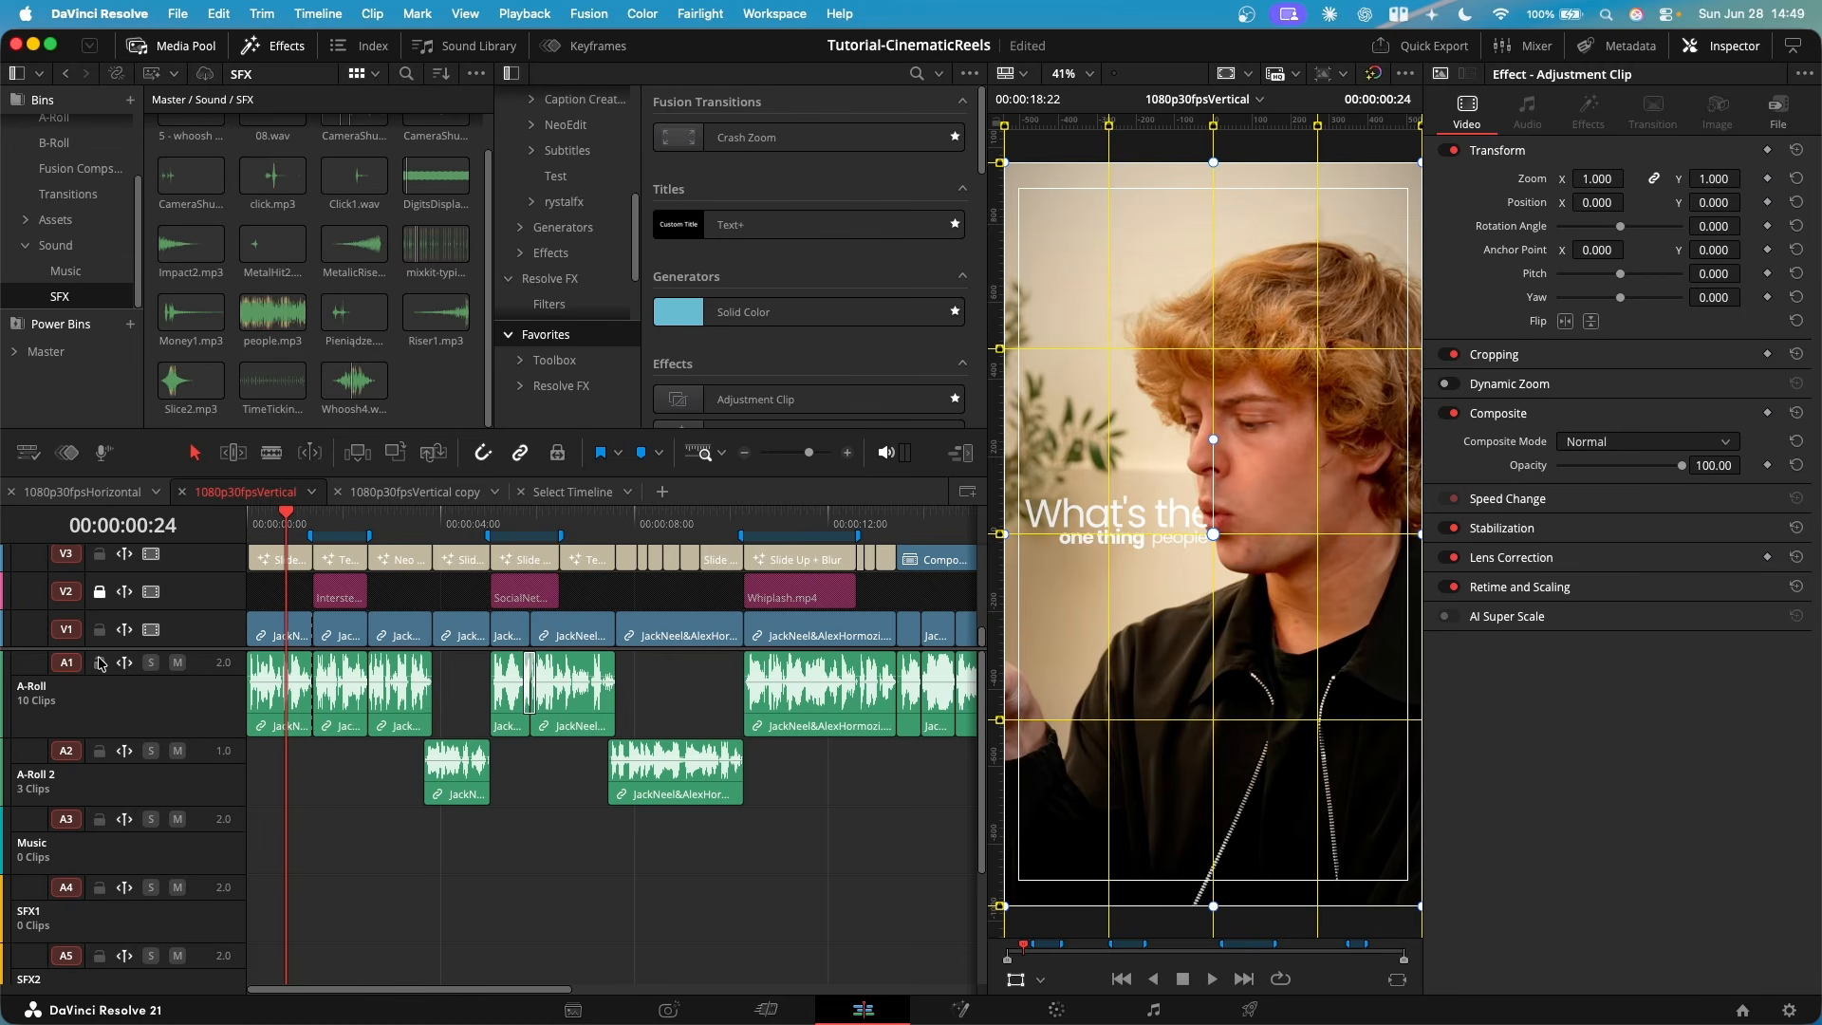
left_click(100, 663)
left_click(100, 750)
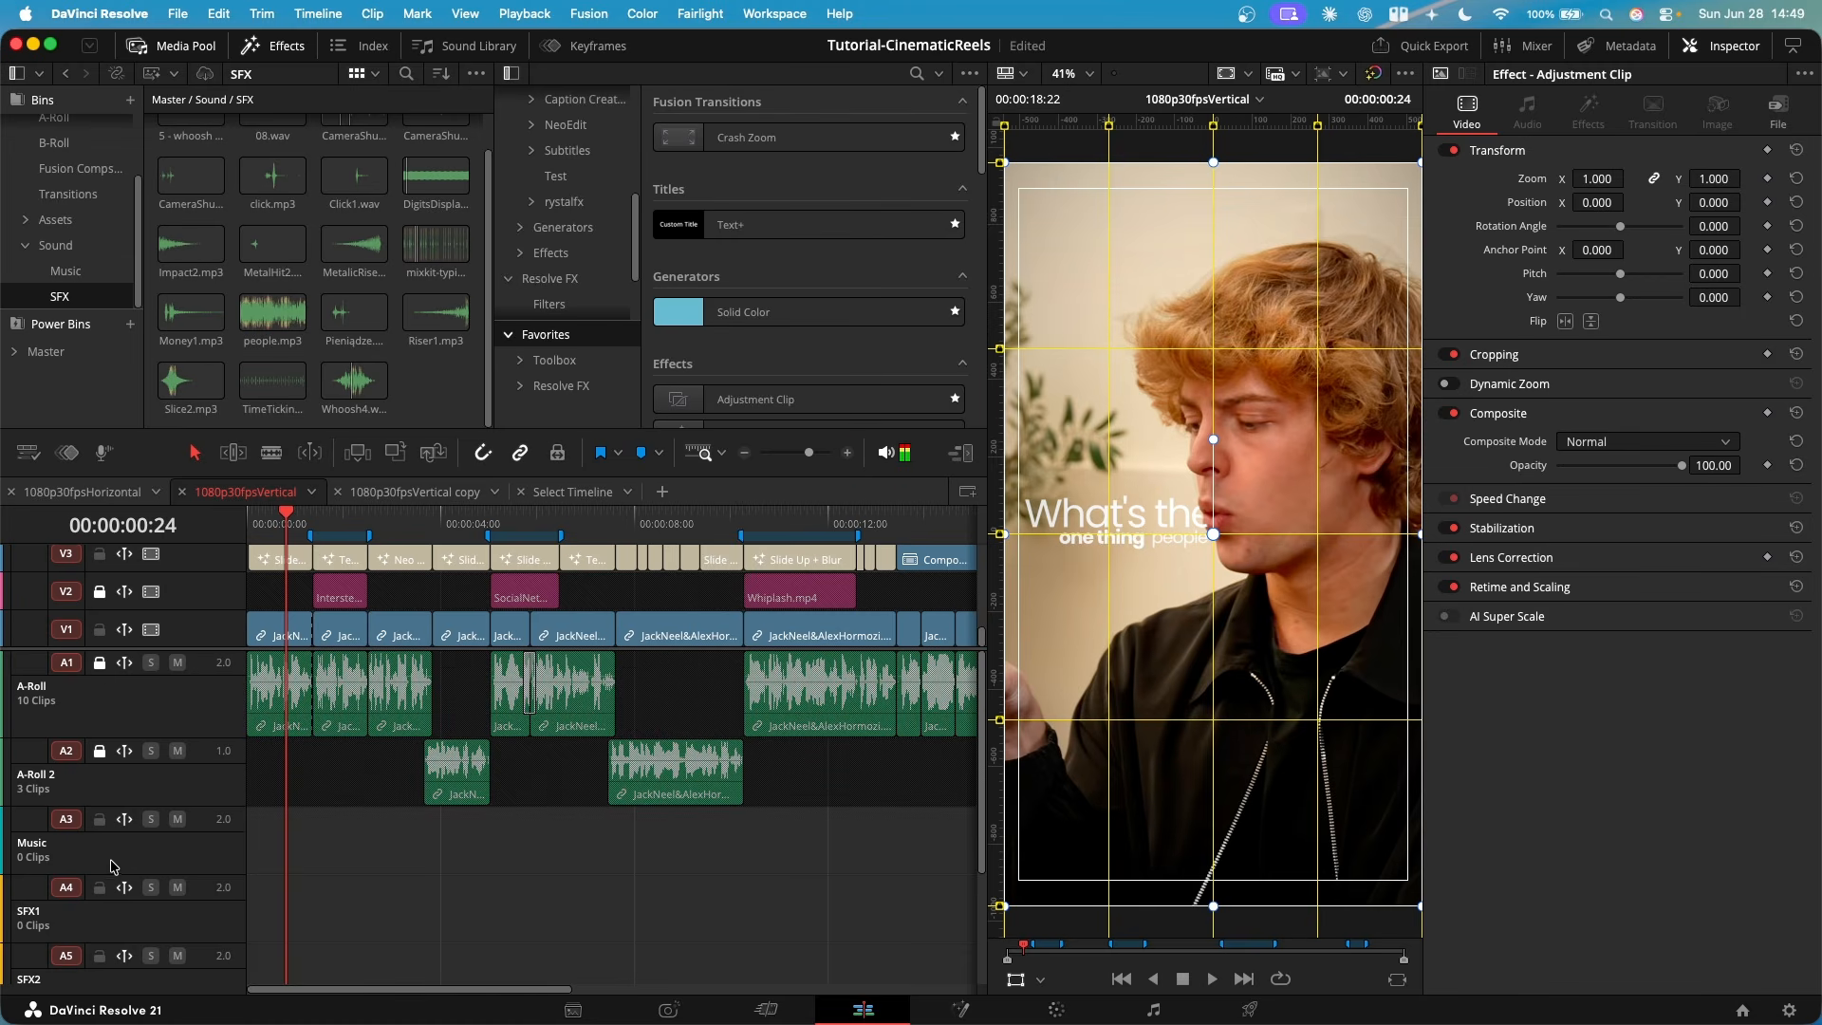
left_click(99, 819)
scroll(398, 807, "down", 3)
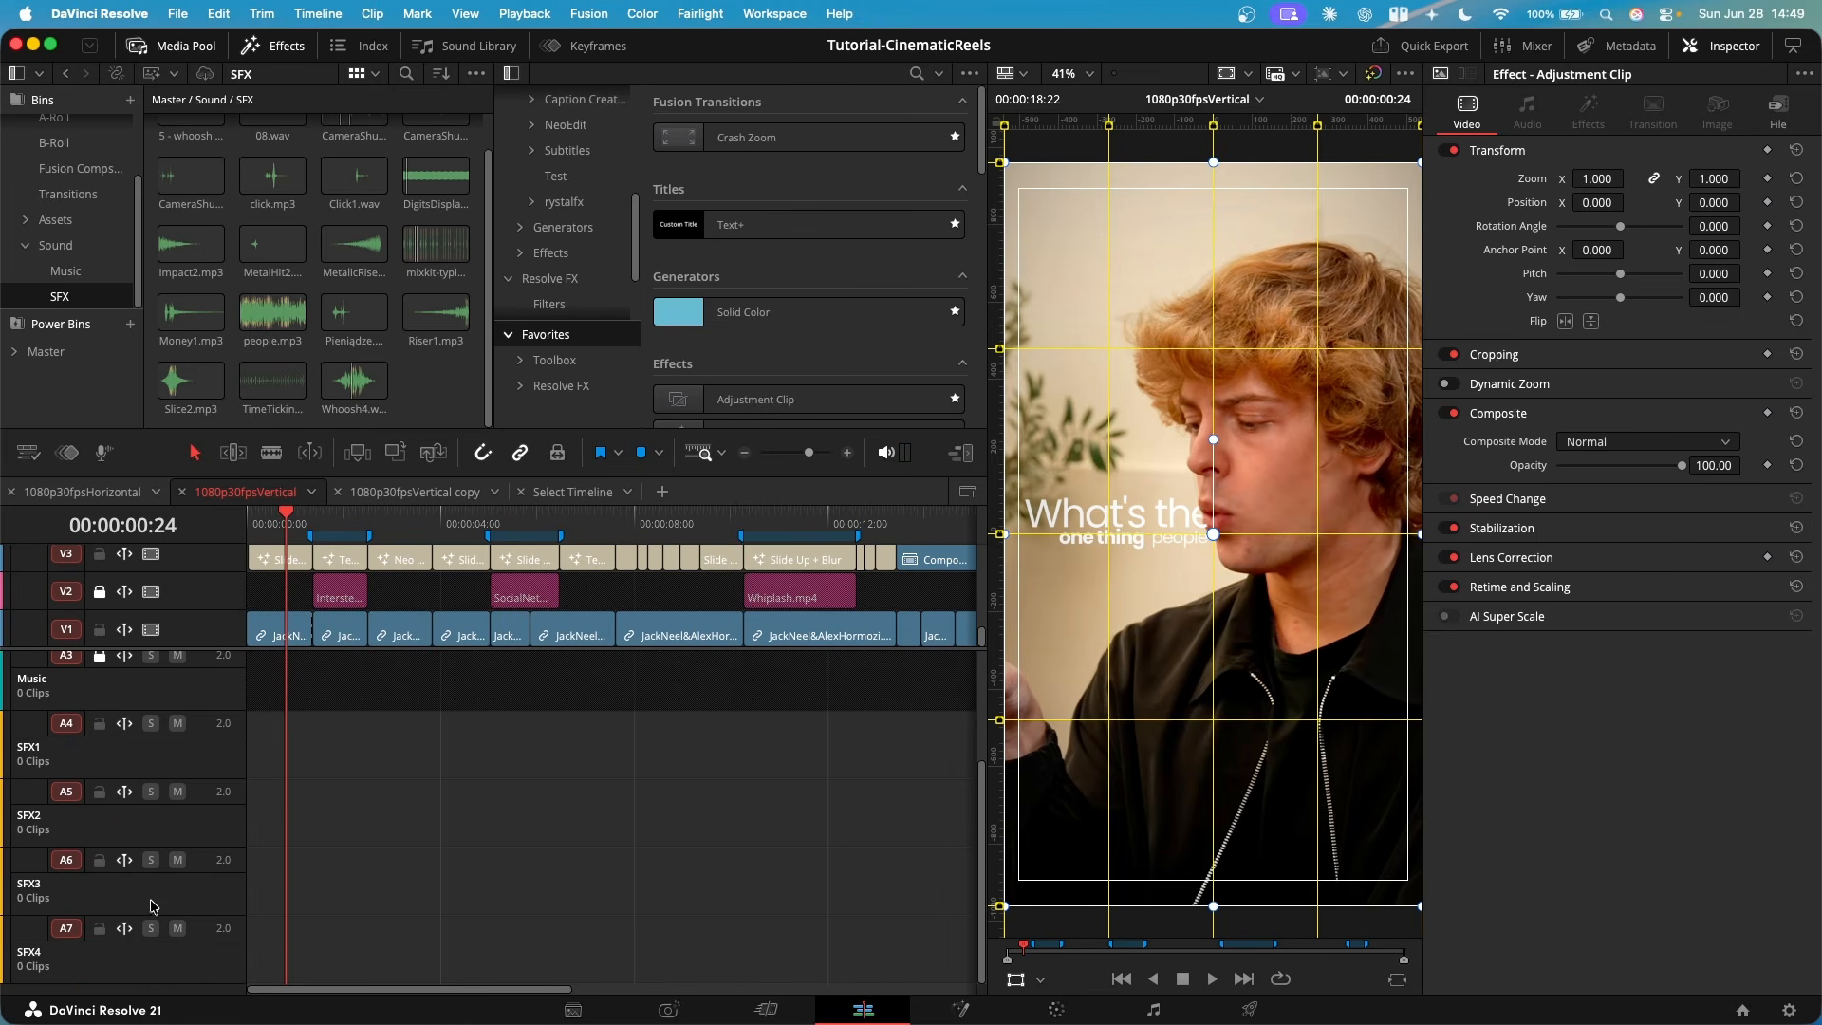
- Add a mono audio track from the SFX4 track
right_click(171, 971)
mouse_move(271, 757)
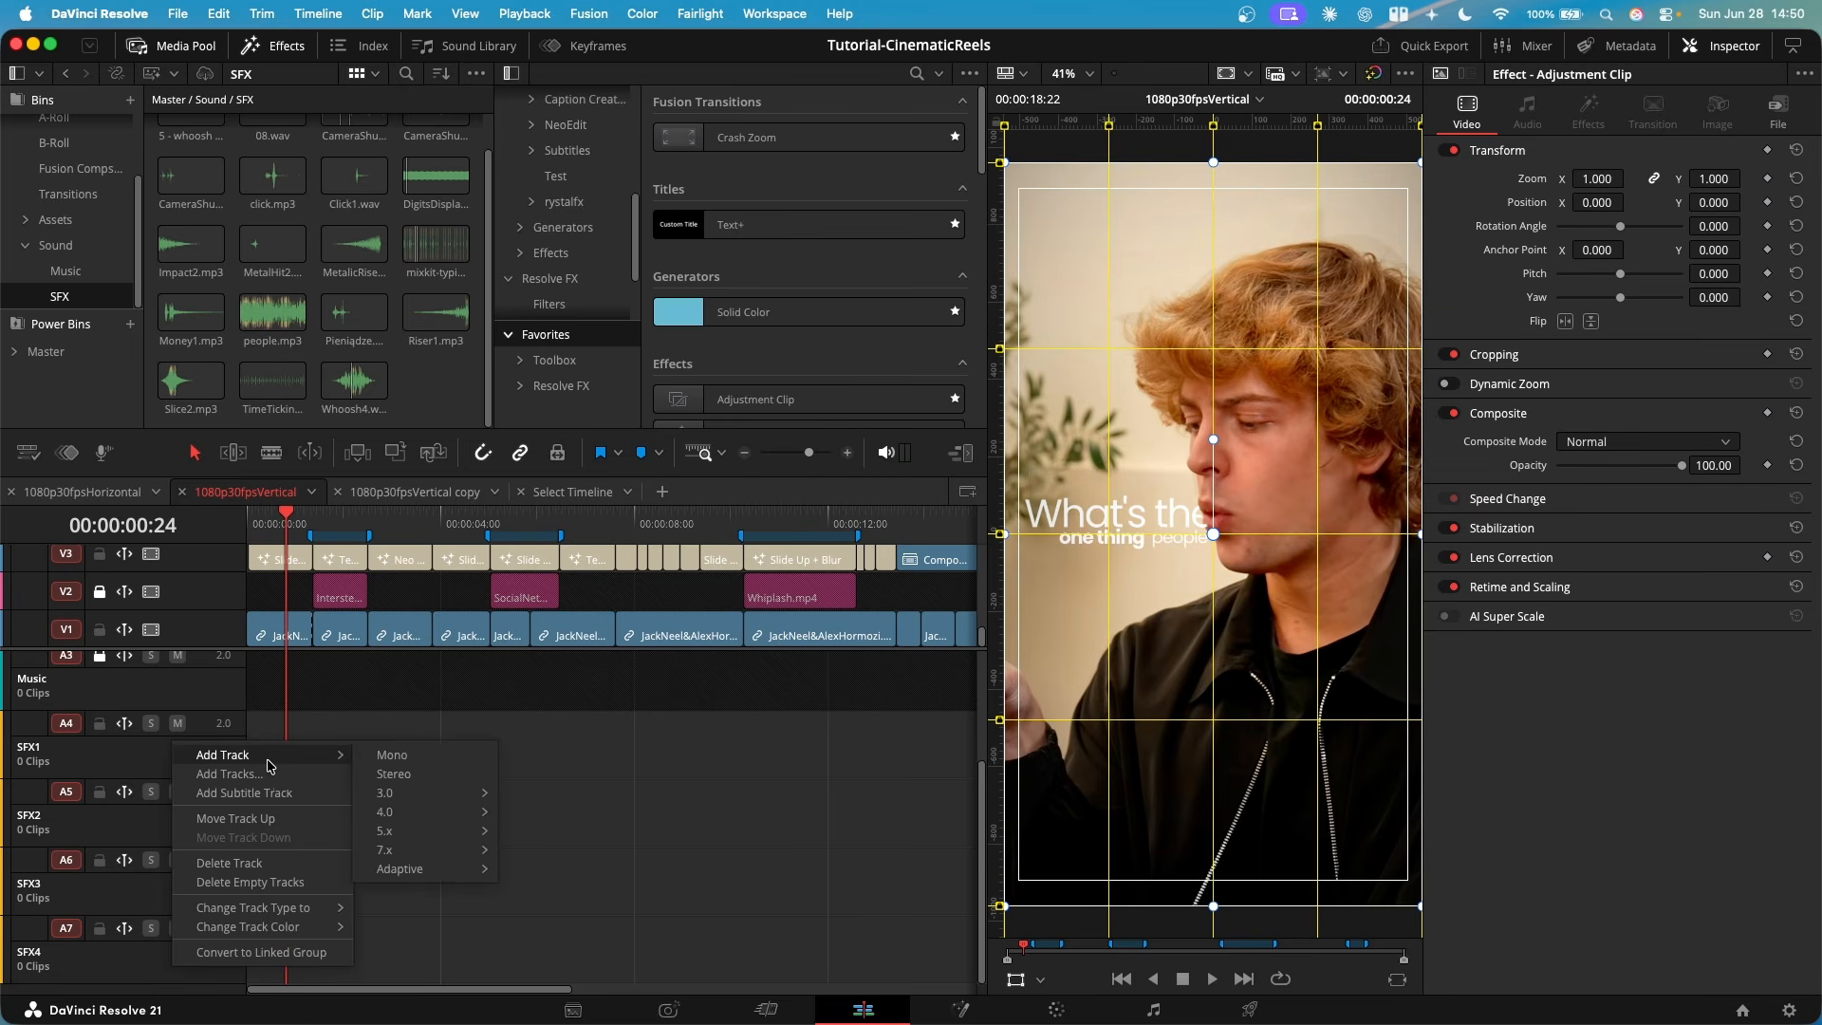
left_click(442, 764)
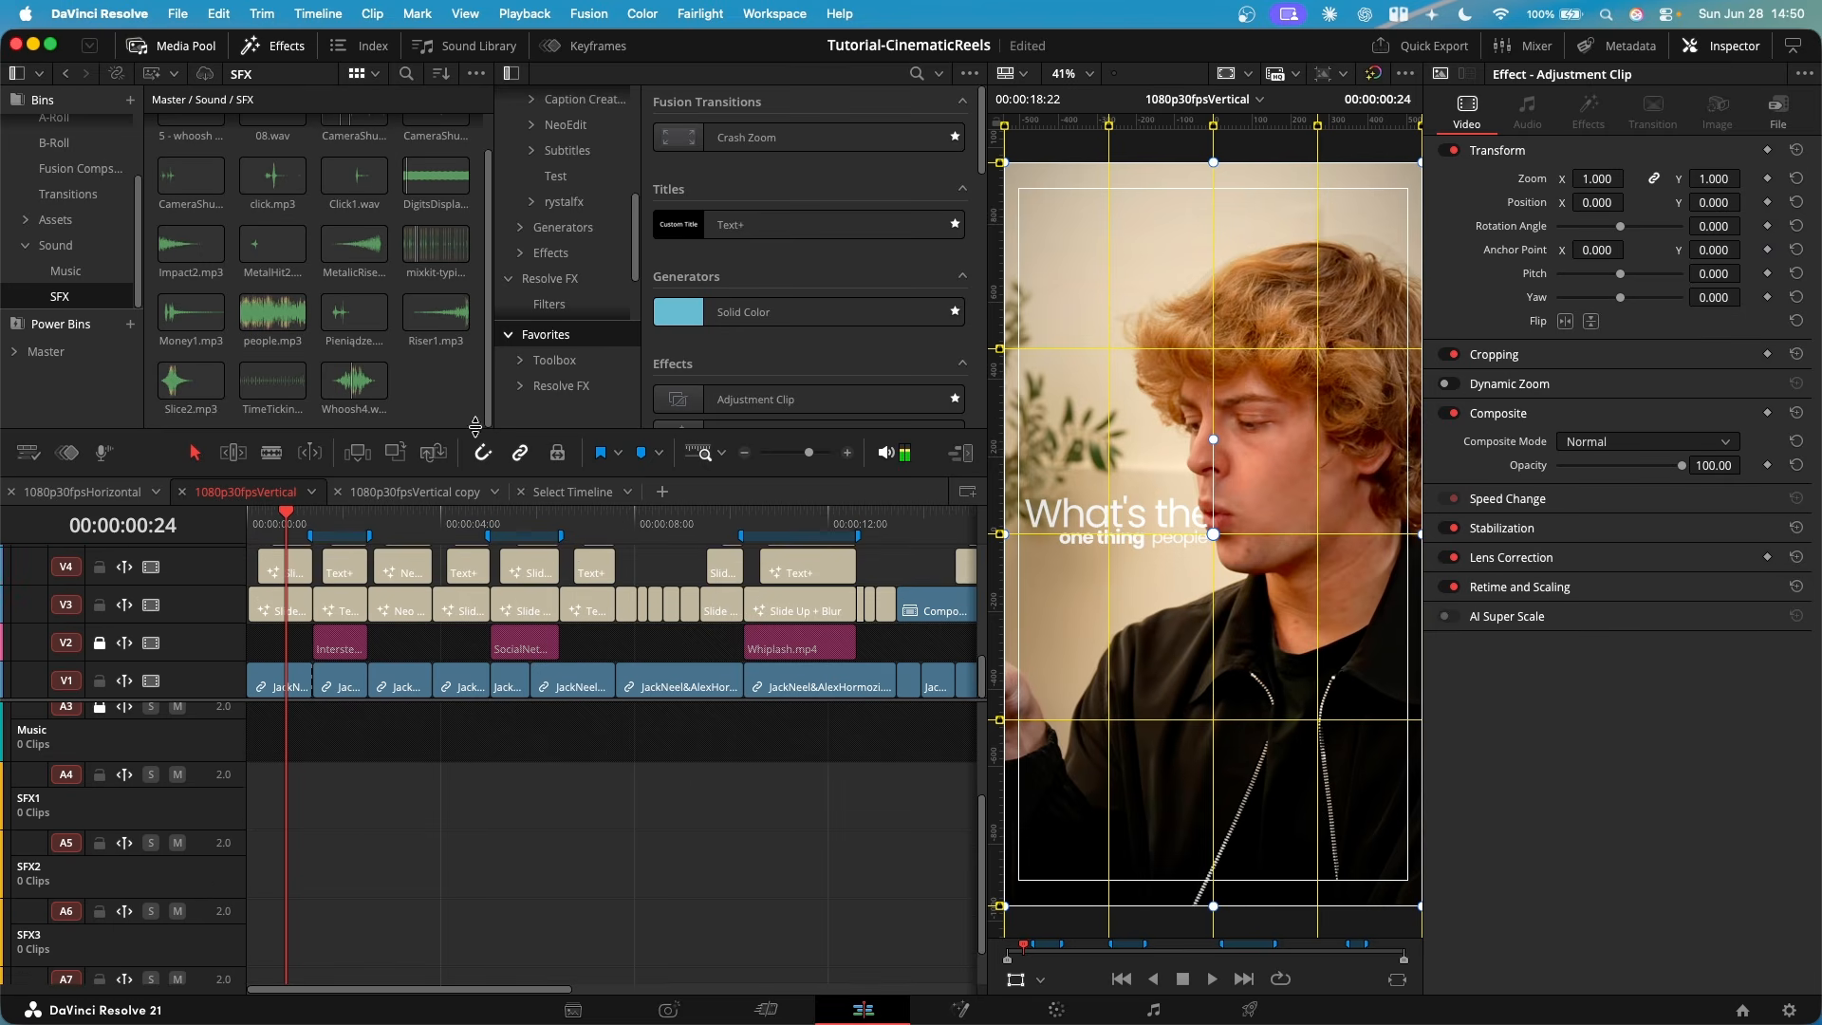
- Check a camera shutter sound in the SFX bin and move the playhead to 00:00:01:01
scroll(470, 419, "up", 2)
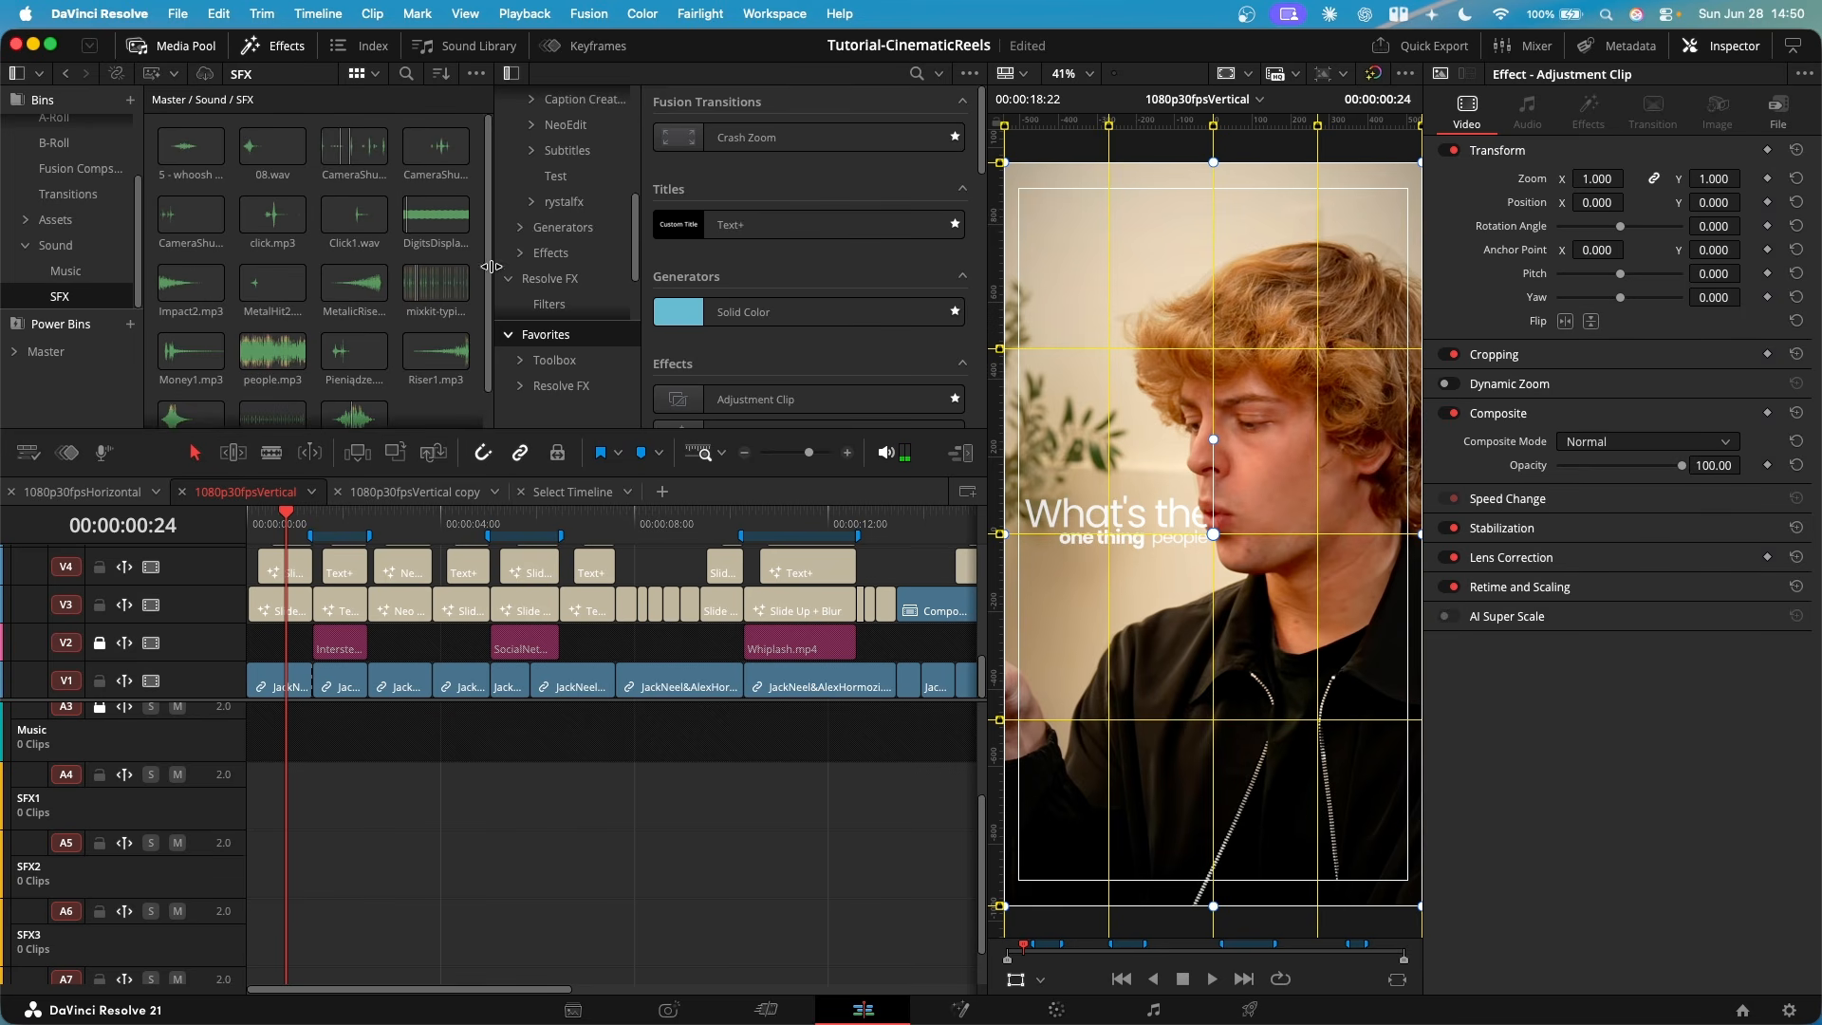
left_click(415, 150)
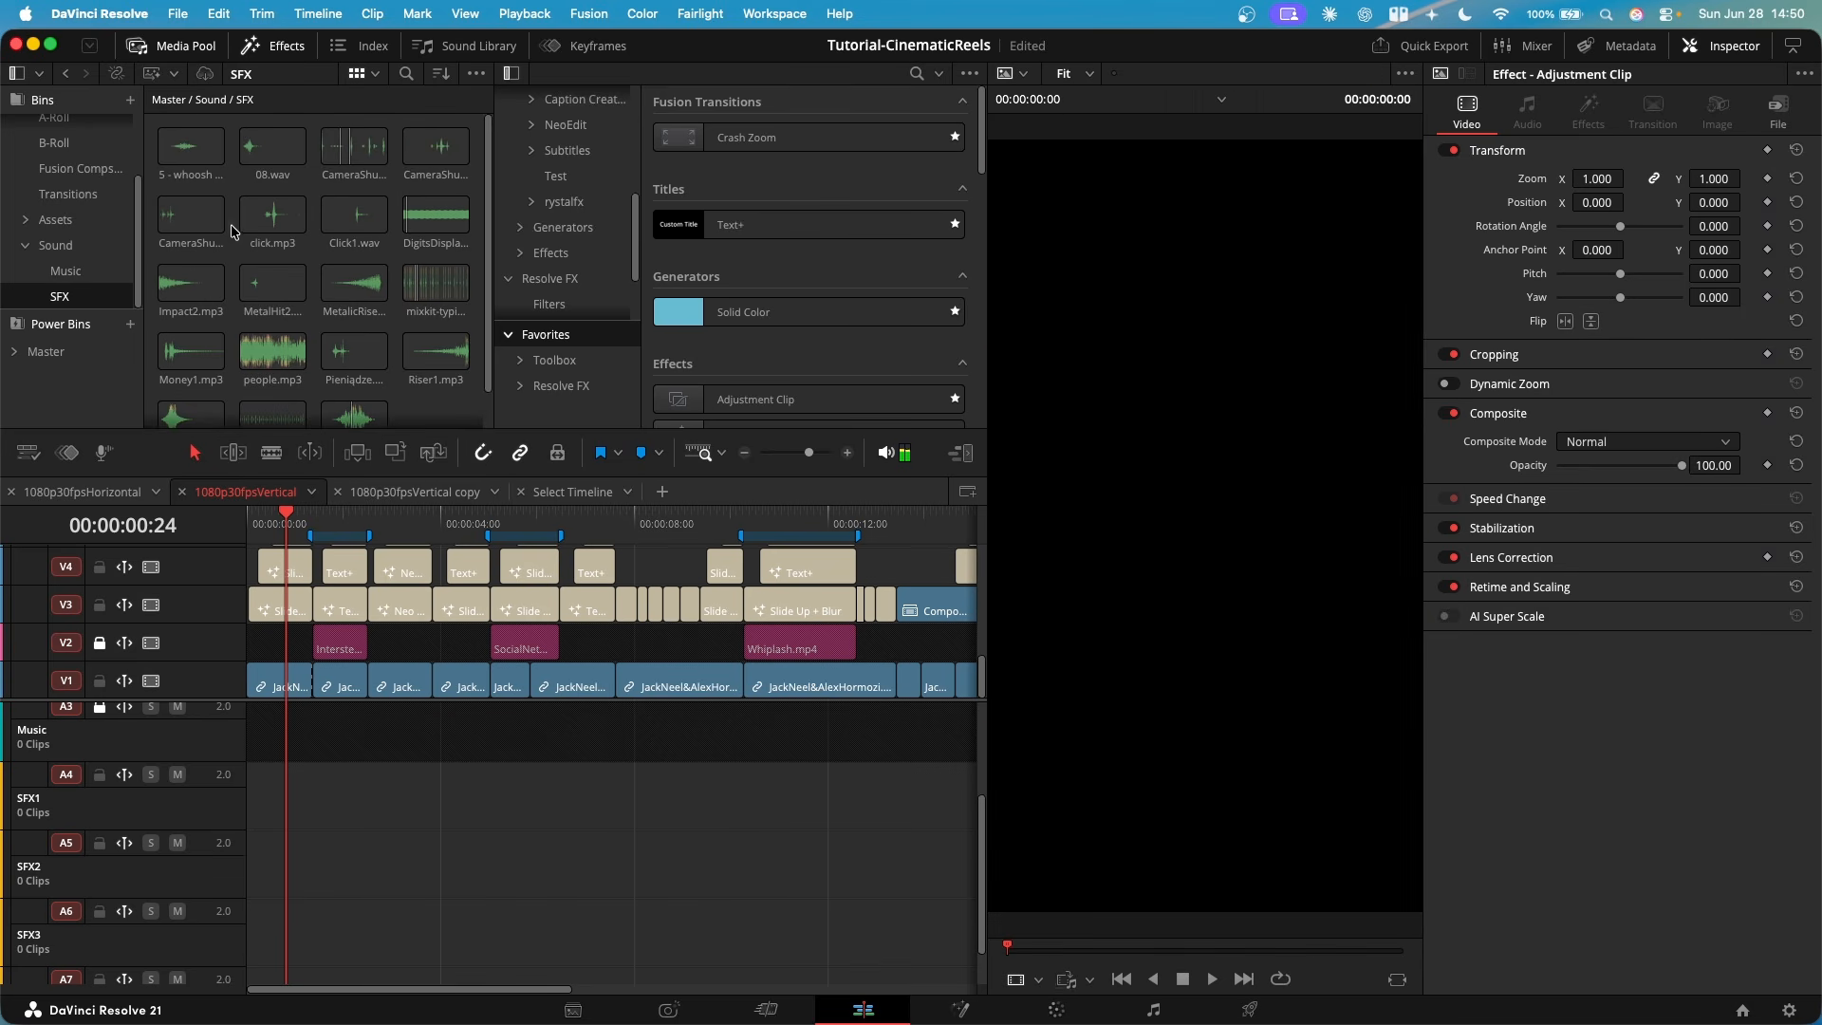
left_click(298, 520)
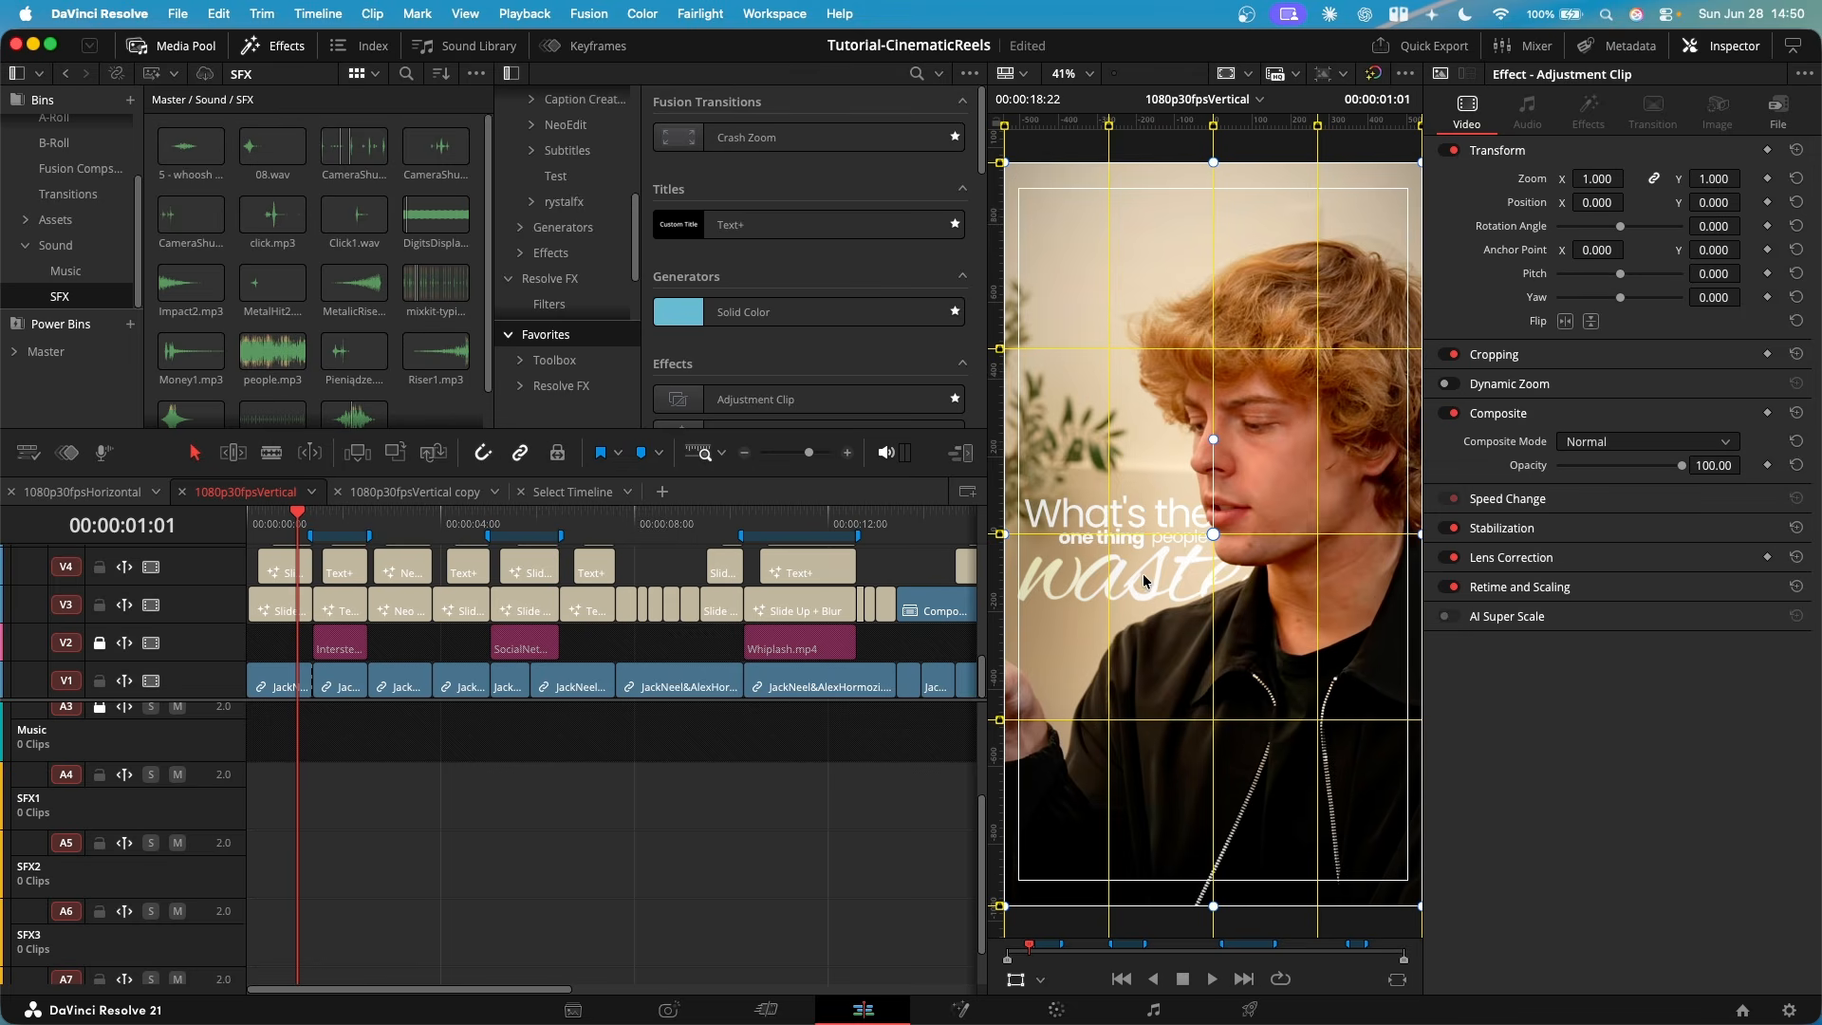
- Switch to the 1080p30fpsVertical copy timeline, enlarge its audio area, and play the opening camera shutter sounds on SFX1
left_click(413, 491)
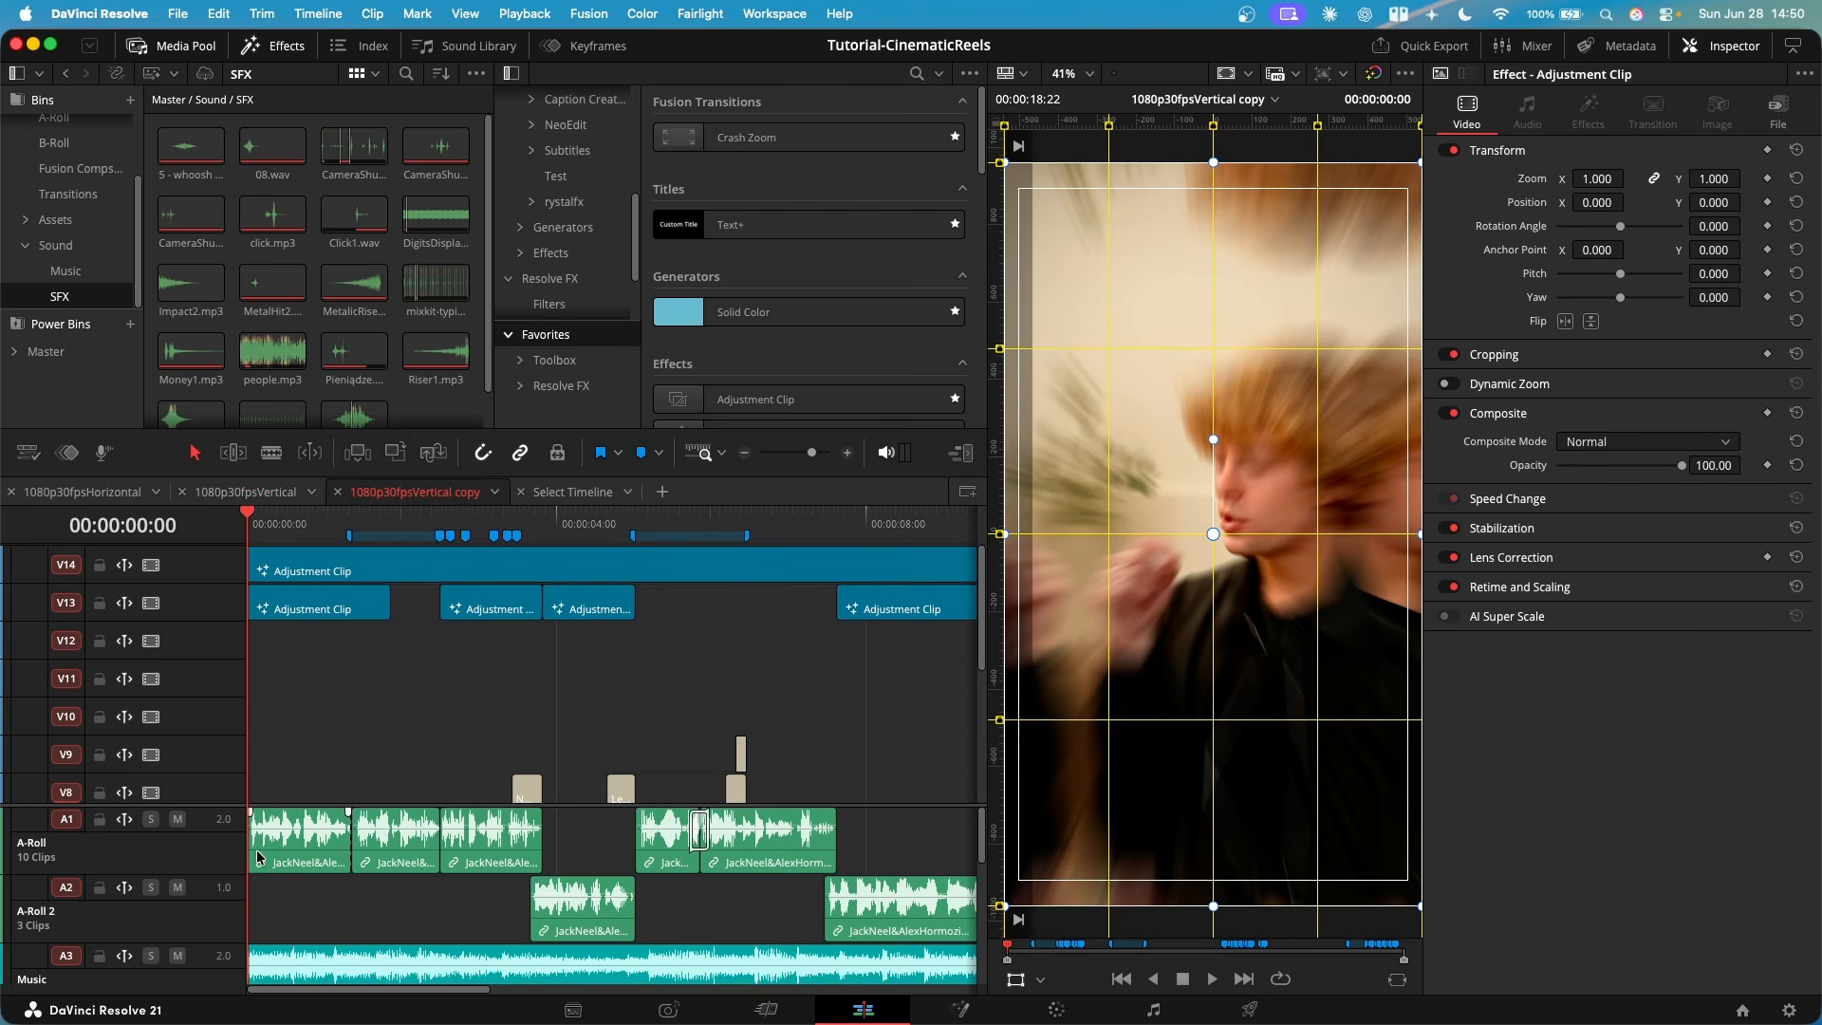
left_click_drag(178, 806, 195, 657)
scroll(290, 907, "up", 5)
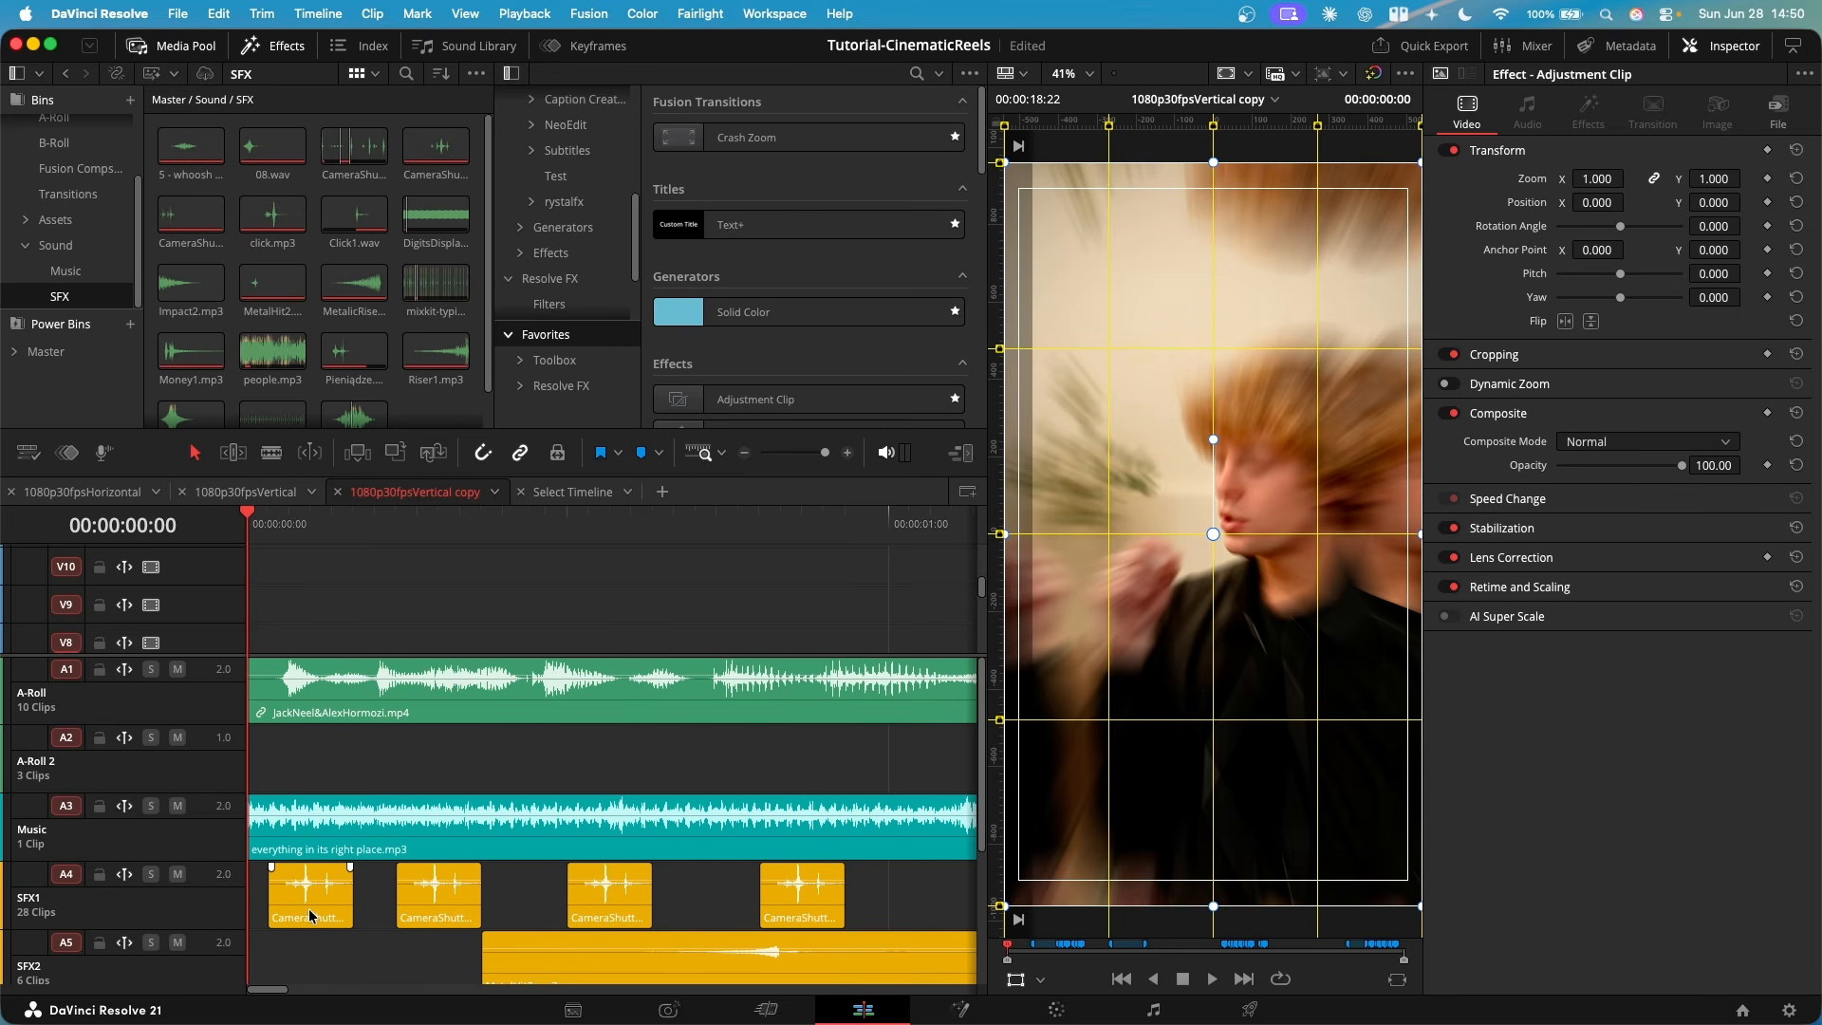
scroll(373, 835, "down", 8)
scroll(375, 618, "down", 5)
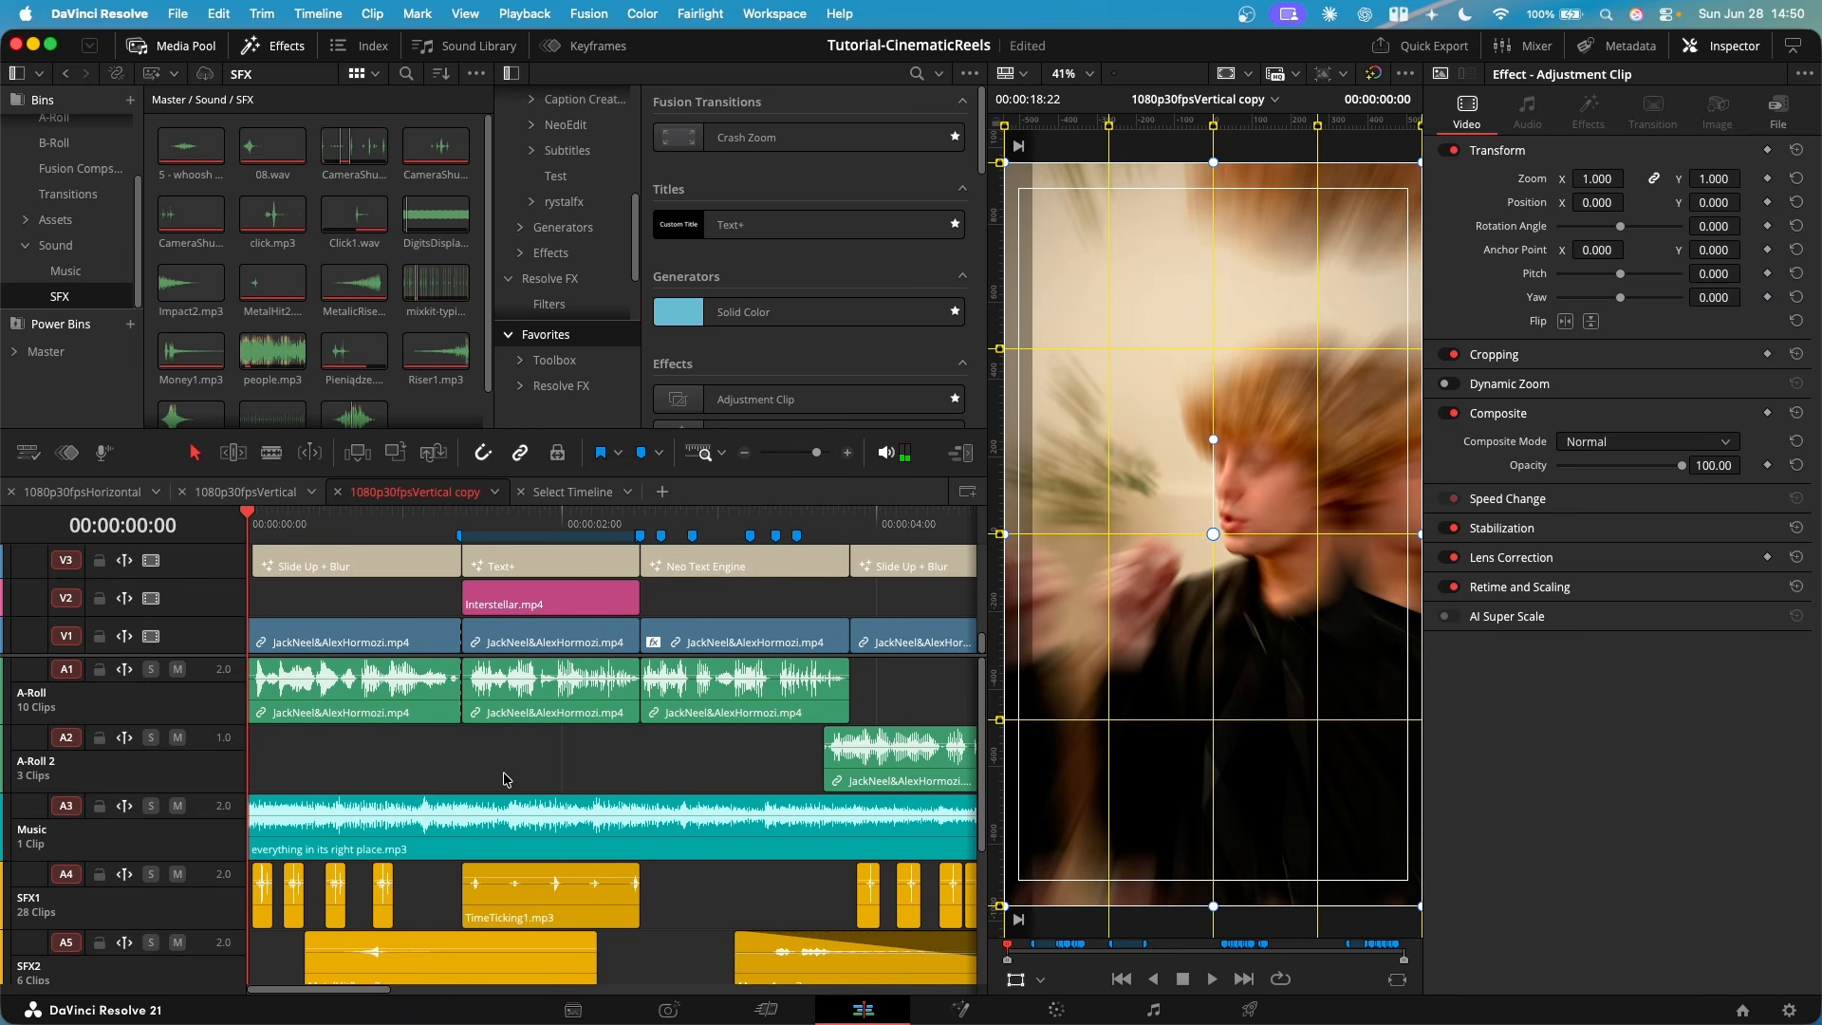
key("space")
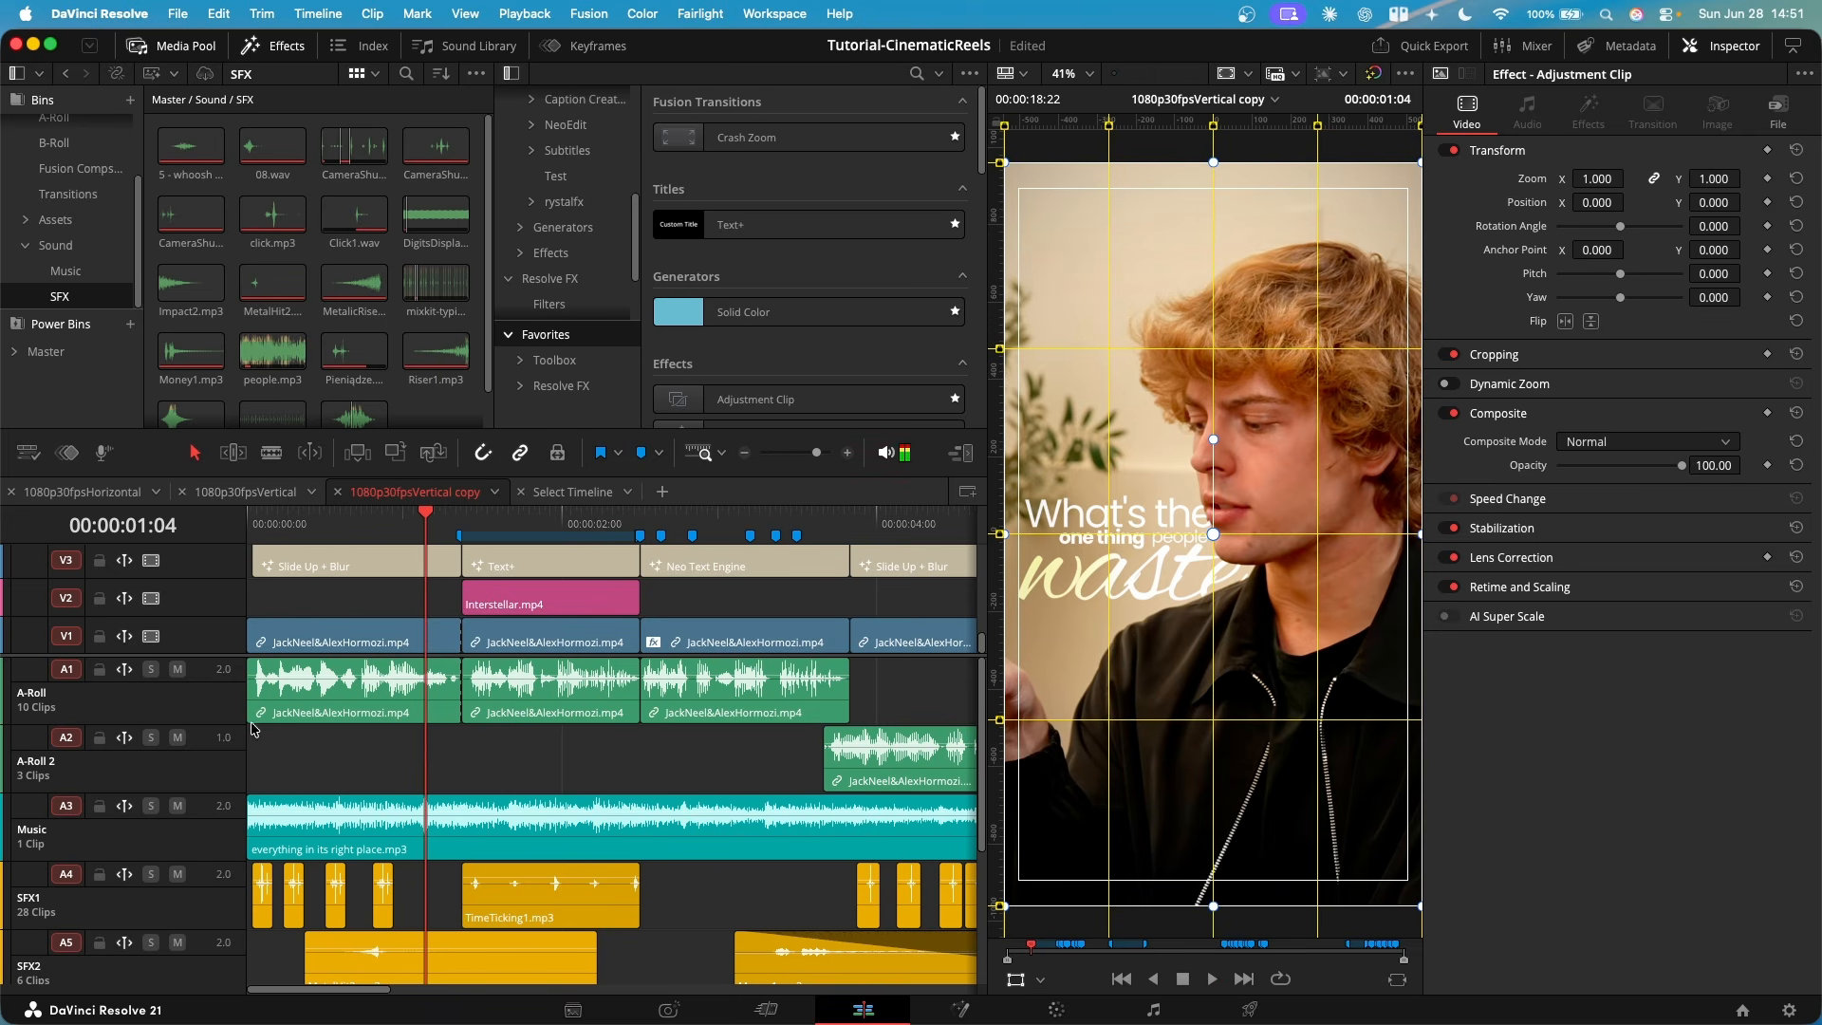
- Examine the lower sound effect tracks and play the MetalHit2.mp3 section on SFX2 in the copy timeline
scroll(410, 644, "down", 5)
scroll(1124, 548, "up", 4)
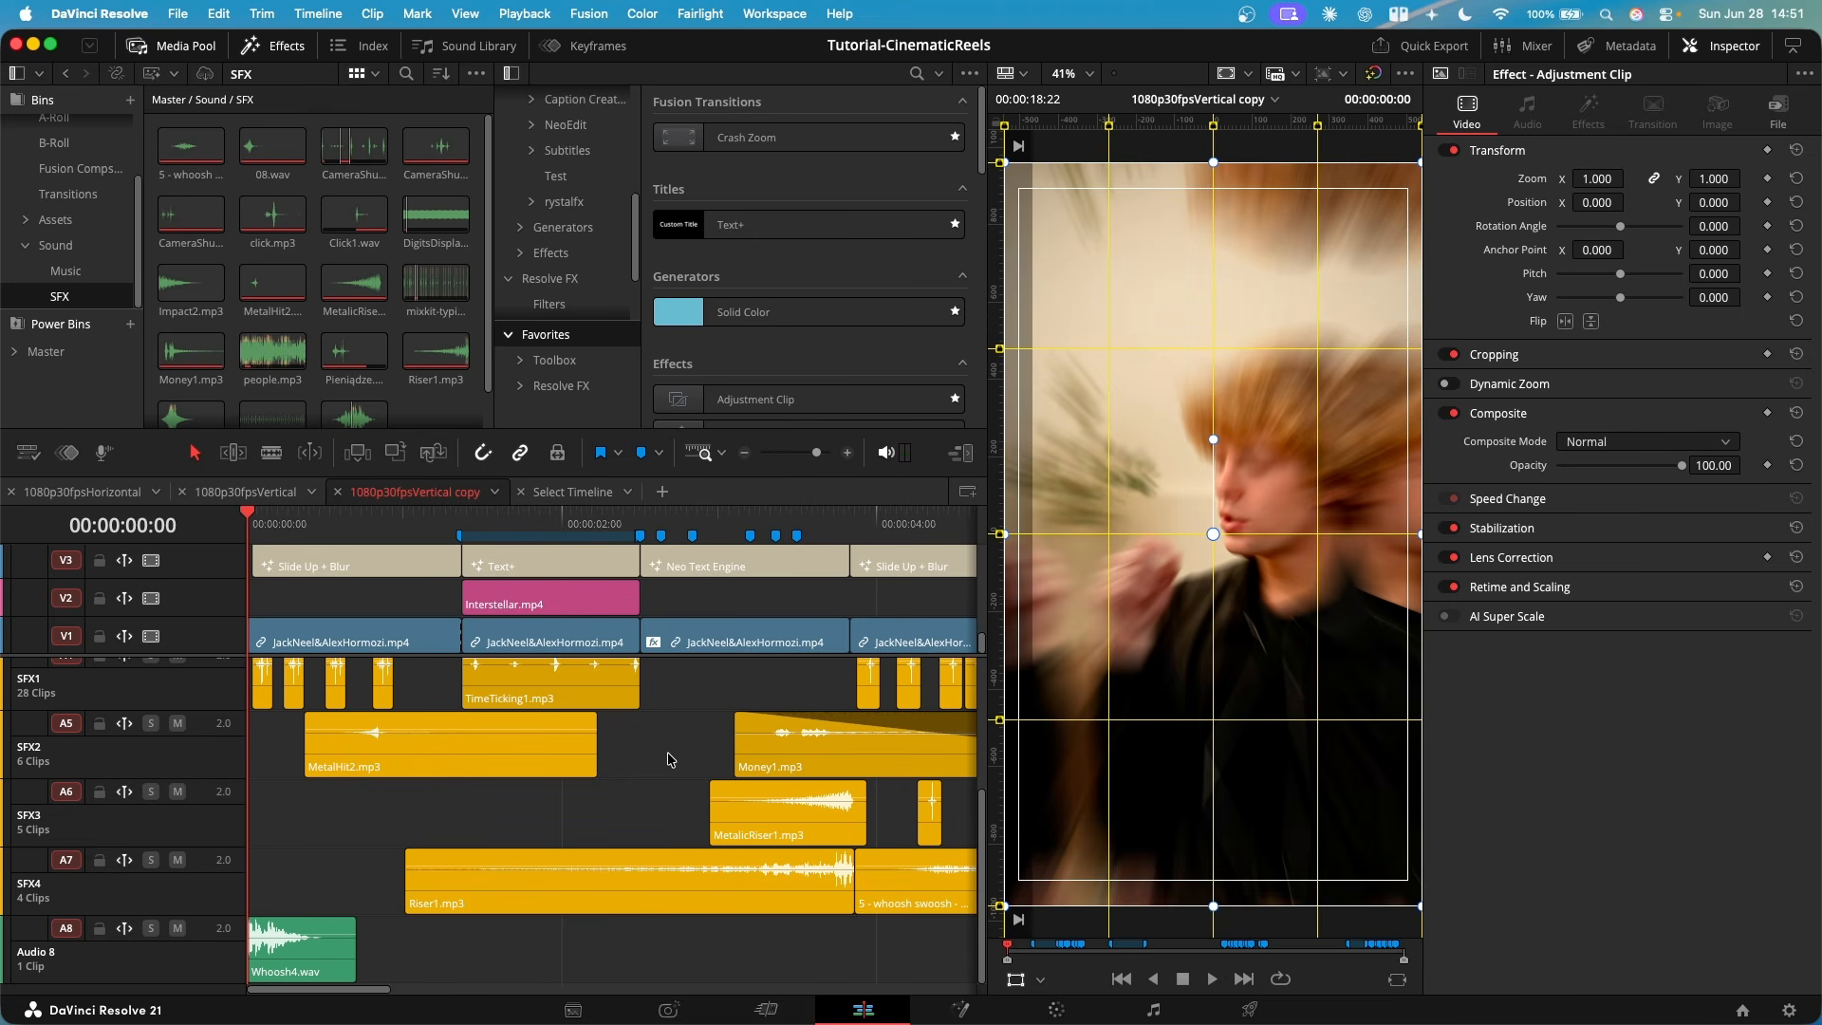
left_click(506, 769)
left_click(347, 525)
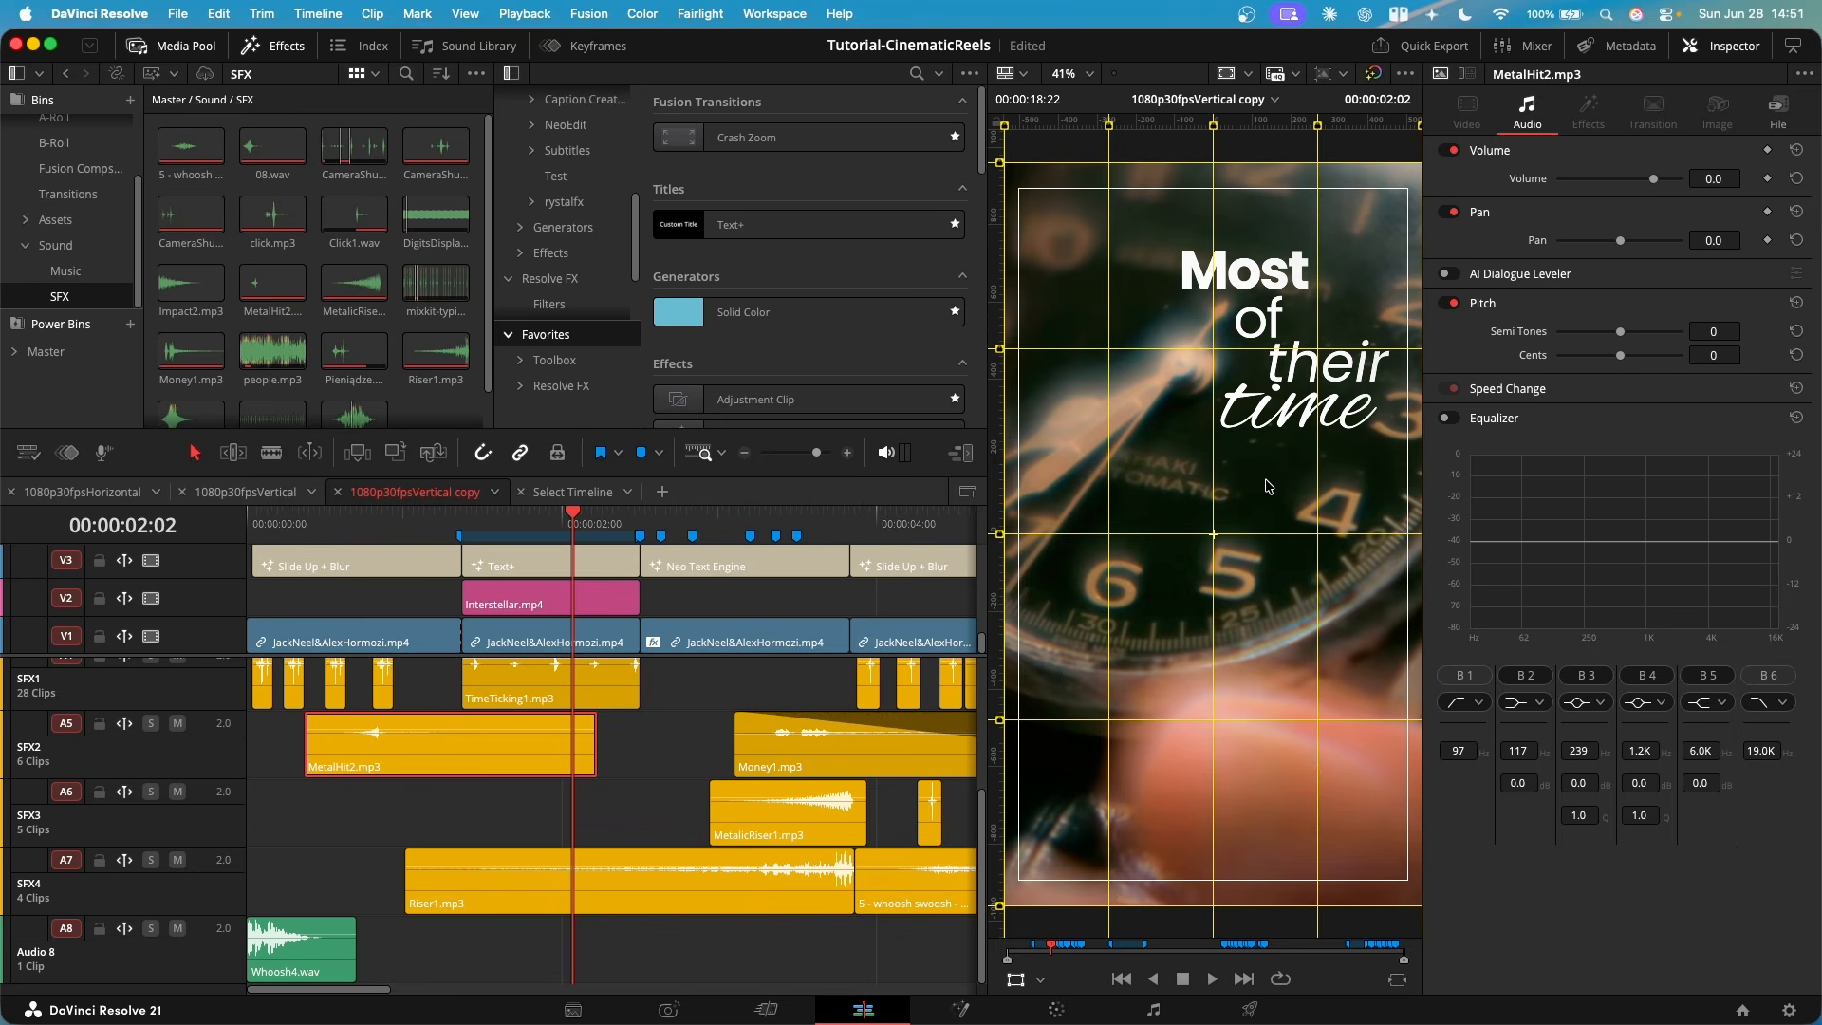
left_click(663, 745)
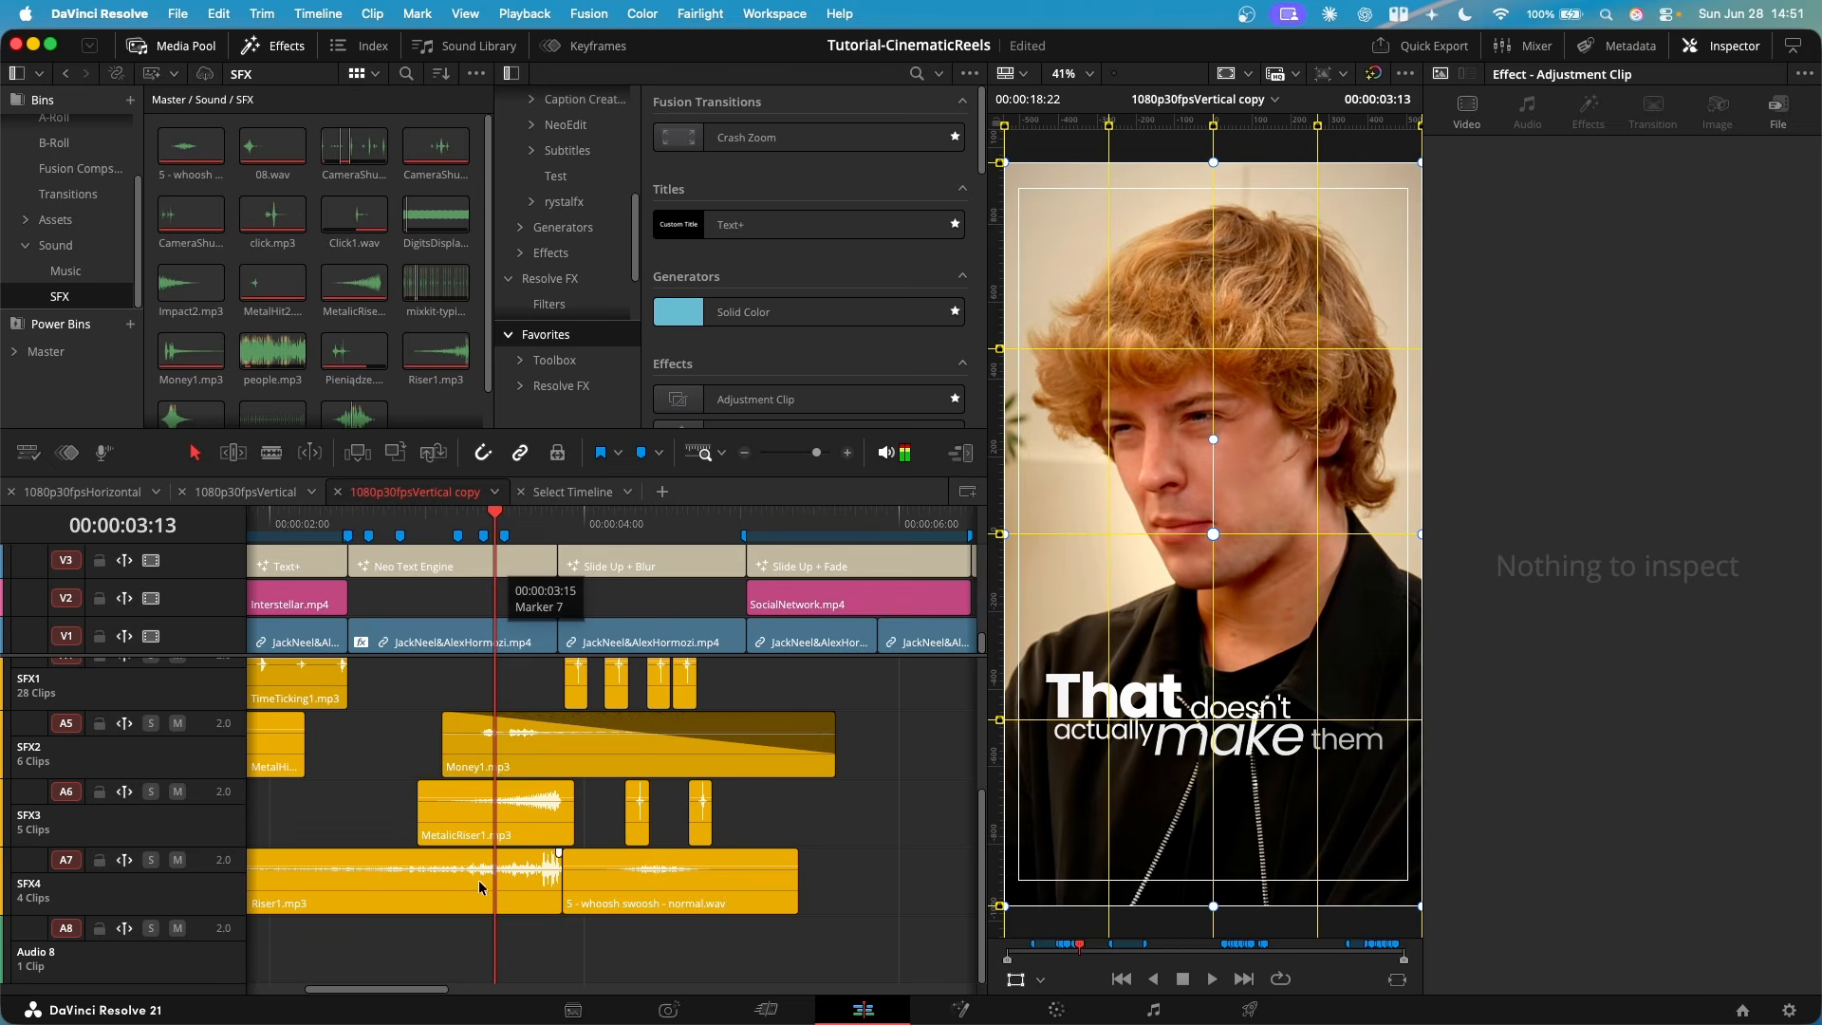
- Play the transition from the Riser1 and MetalicRiser1 sounds into the whoosh around 00:00:03:26
left_click(518, 514)
left_click_drag(518, 514, 550, 514)
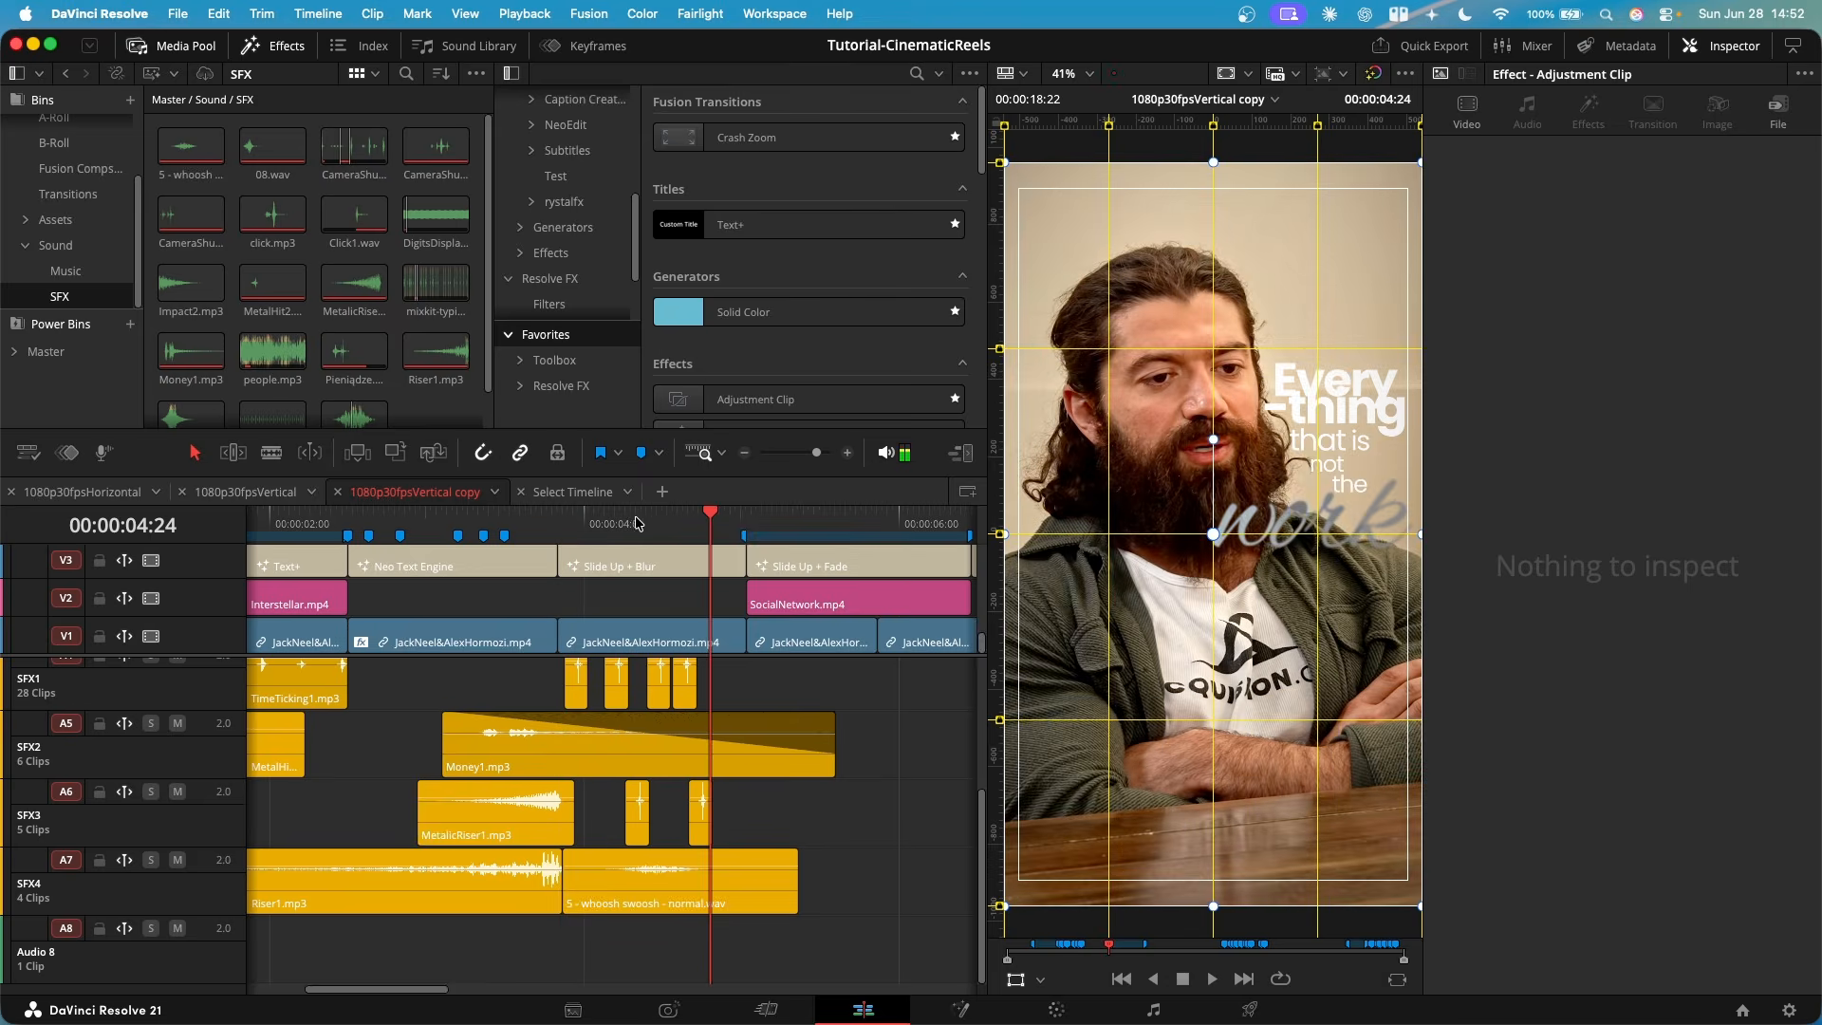
key("space")
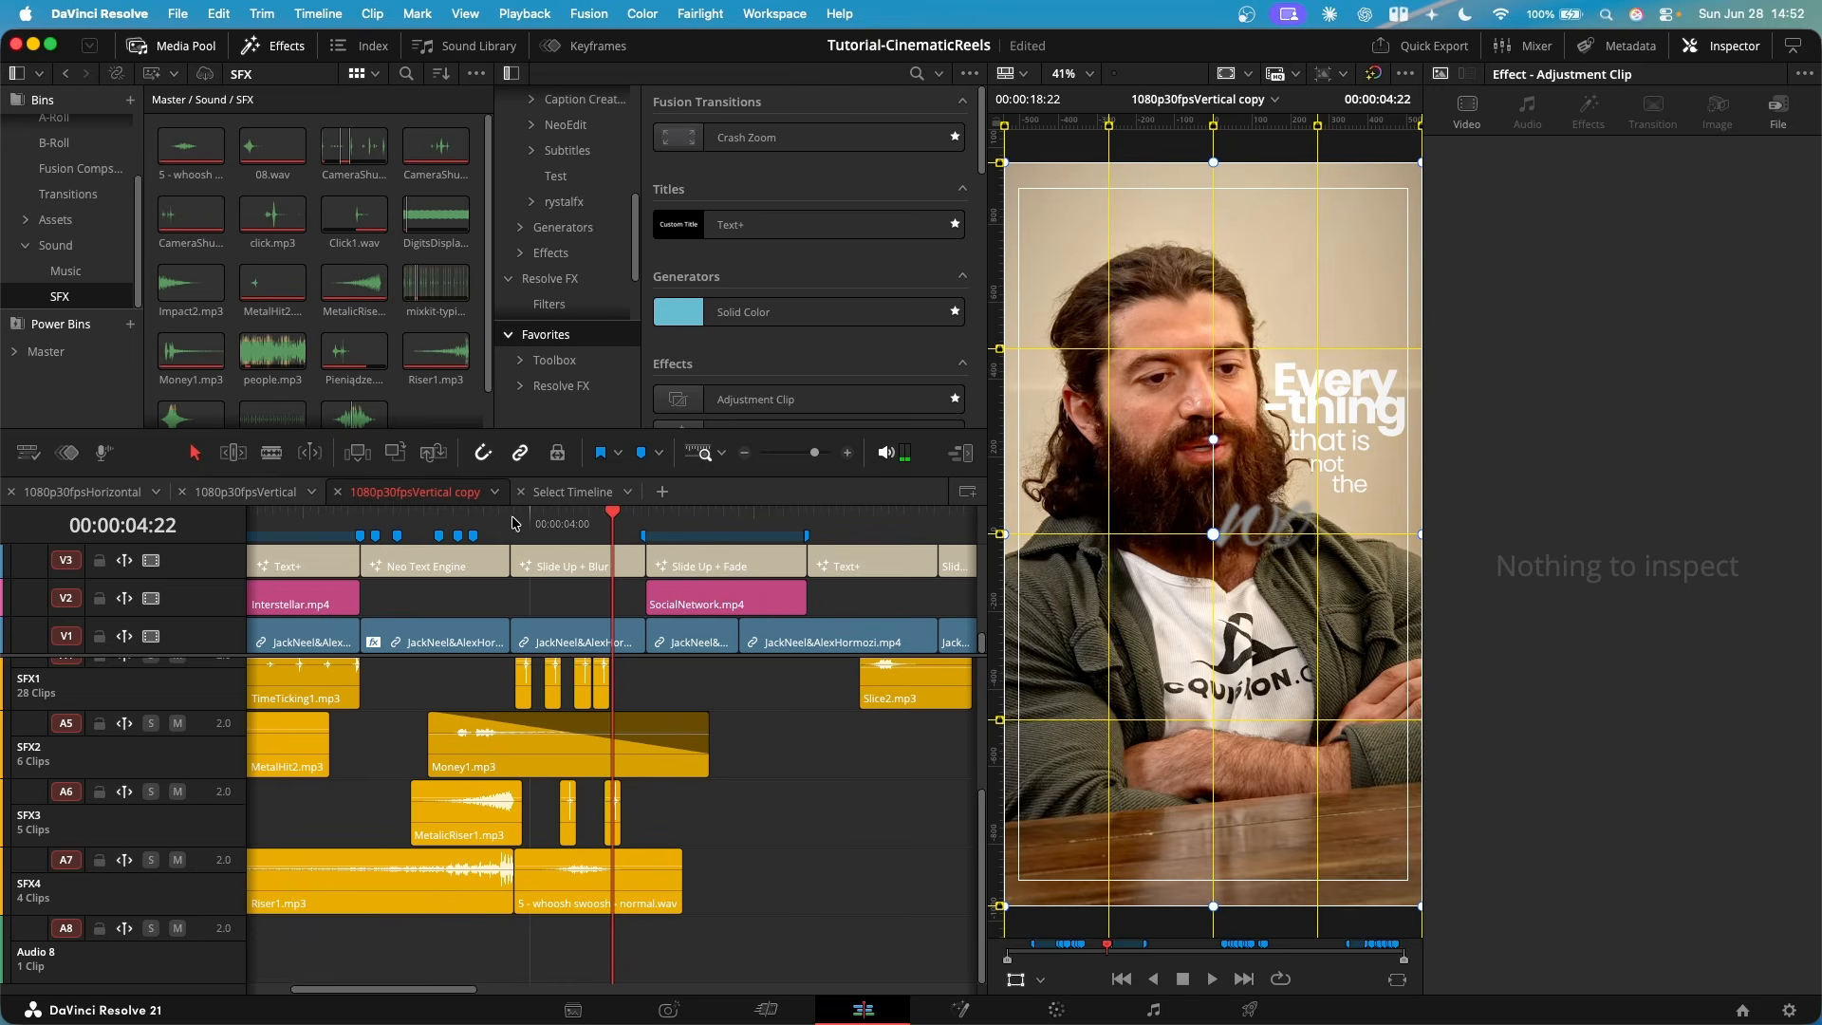
mouse_move(510, 520)
left_mouse_down()
mouse_move(496, 522)
mouse_move(515, 523)
left_mouse_up()
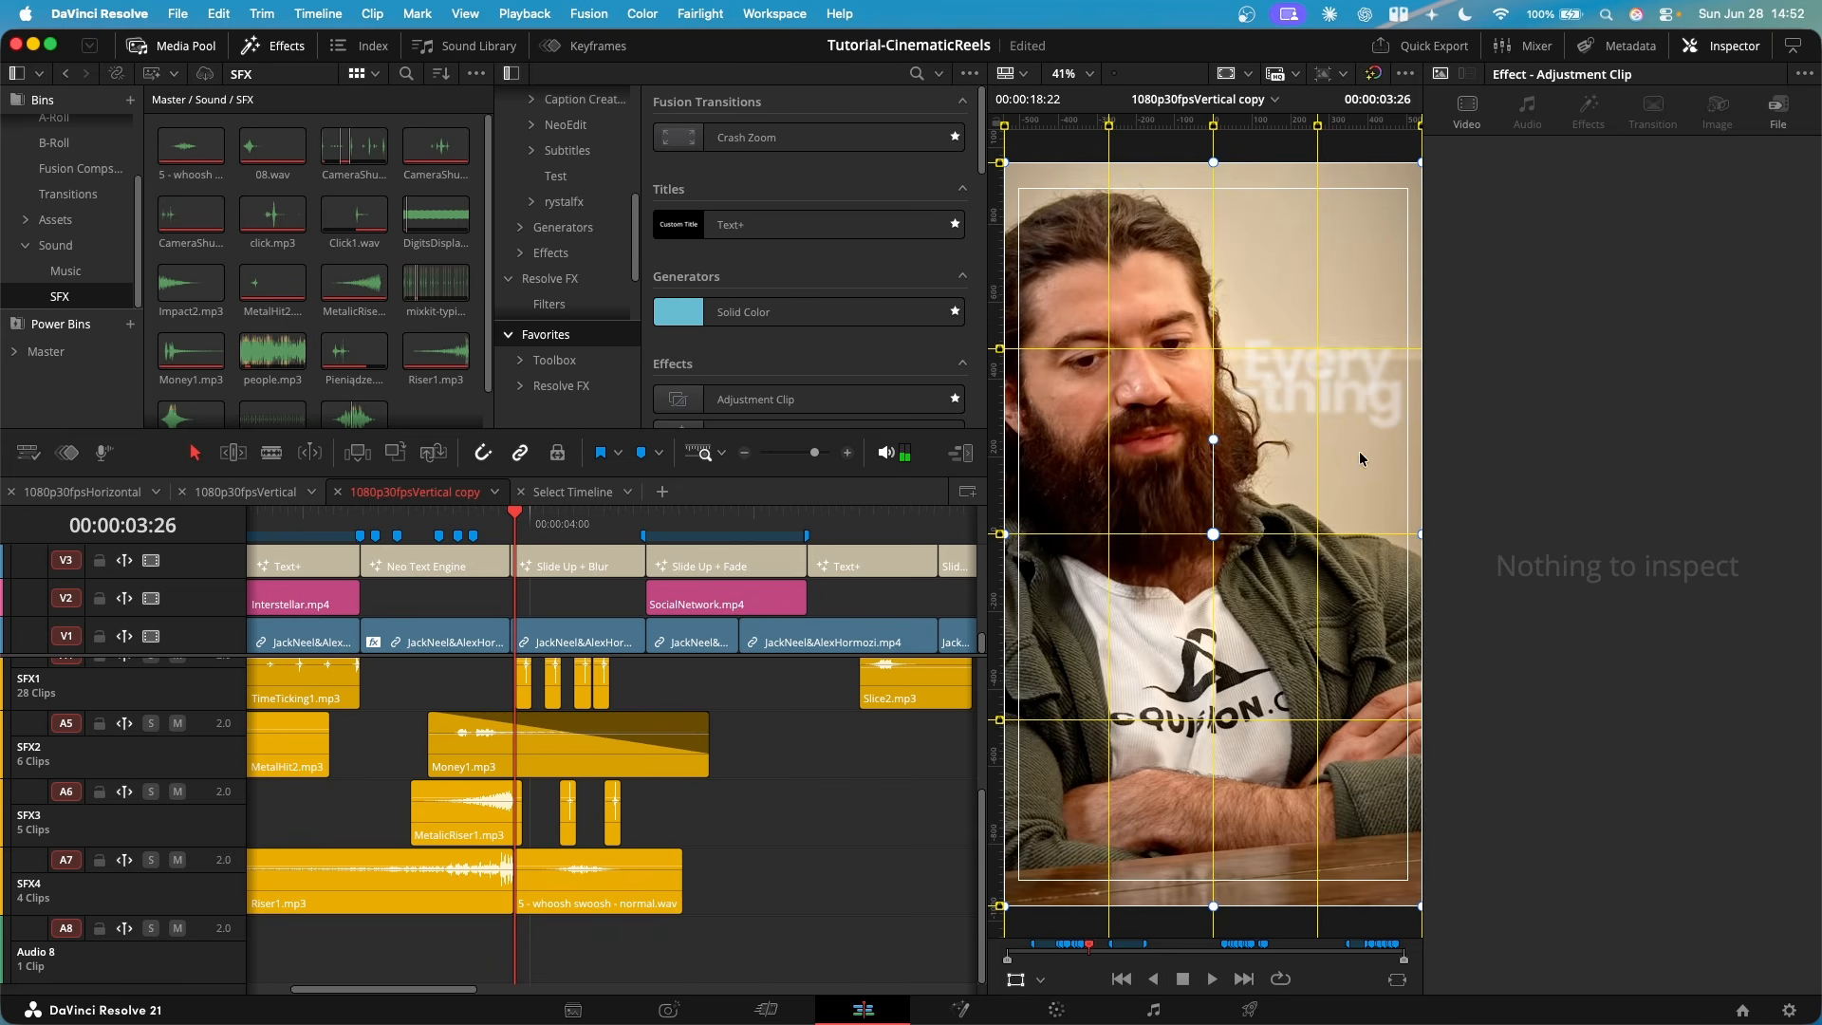
key("space")
key("space")
- Replay the sound effects from 00:00:03:25 and move on to the Slice2.mp3 sound at 00:00:06:28
scroll(623, 832, "down", 6)
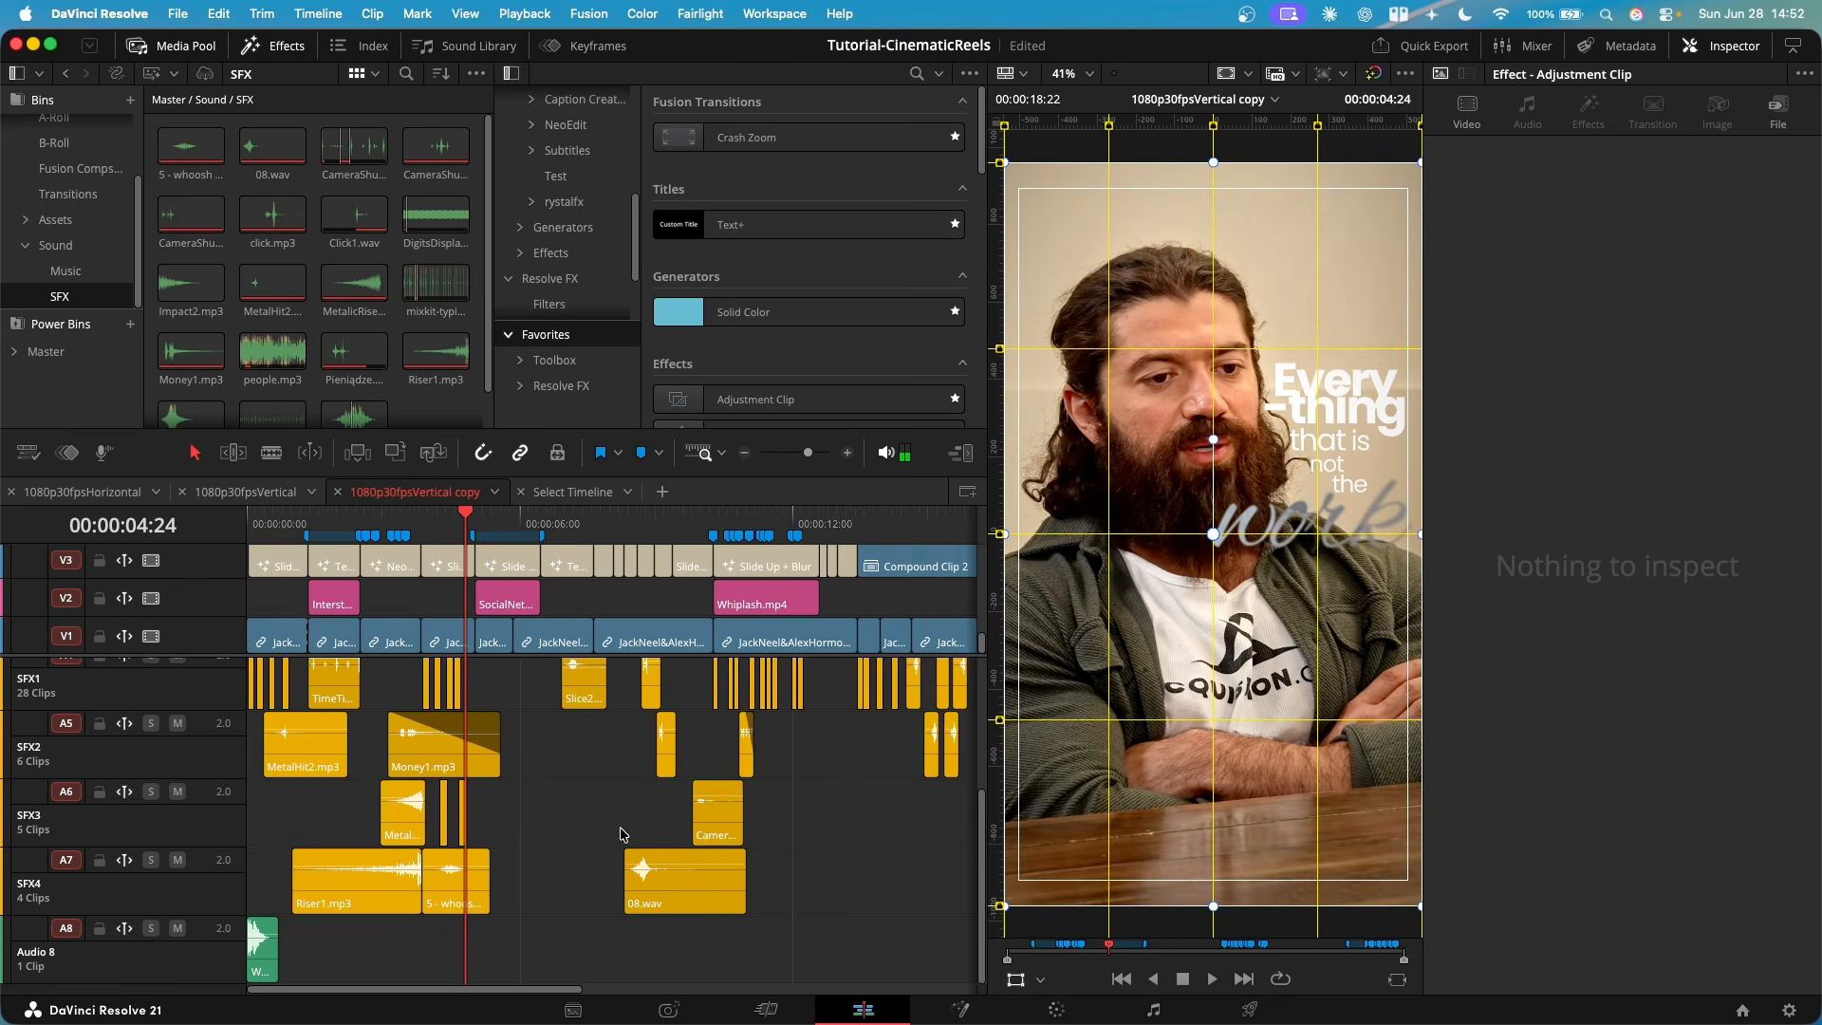
scroll(494, 802, "up", 3)
scroll(490, 795, "up", 2)
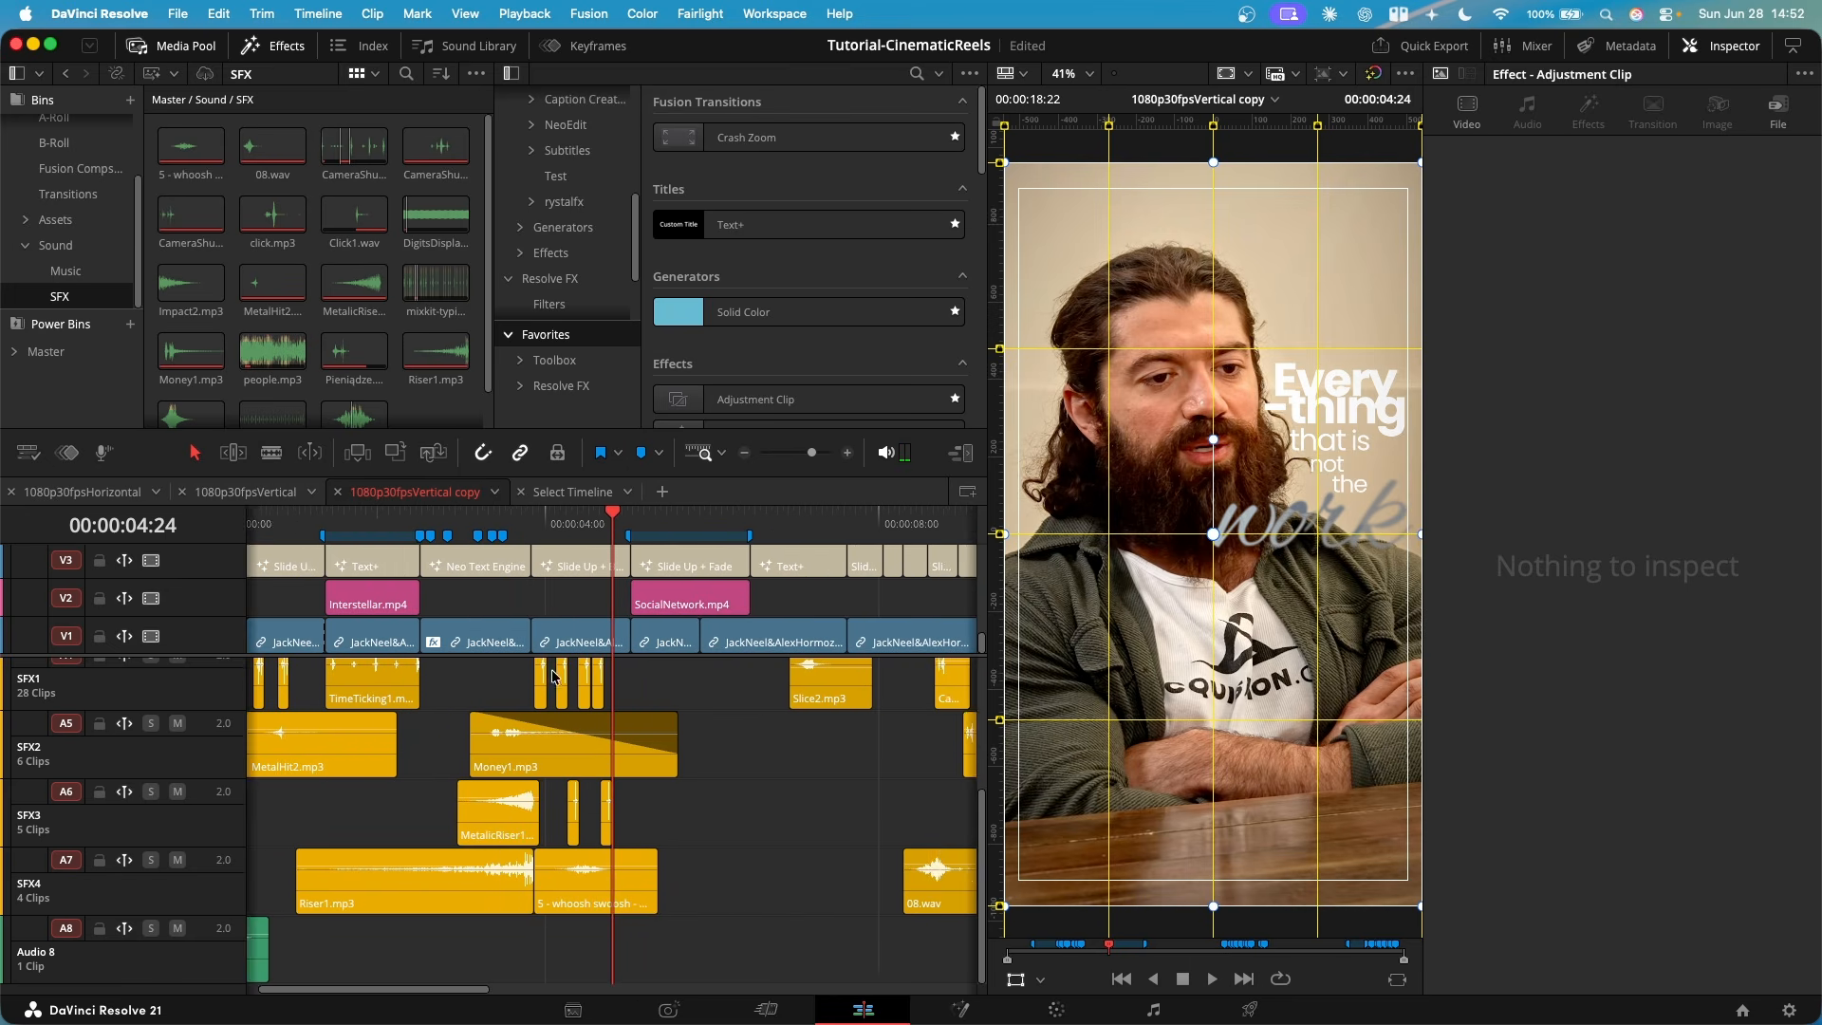
left_click_drag(308, 520, 567, 574)
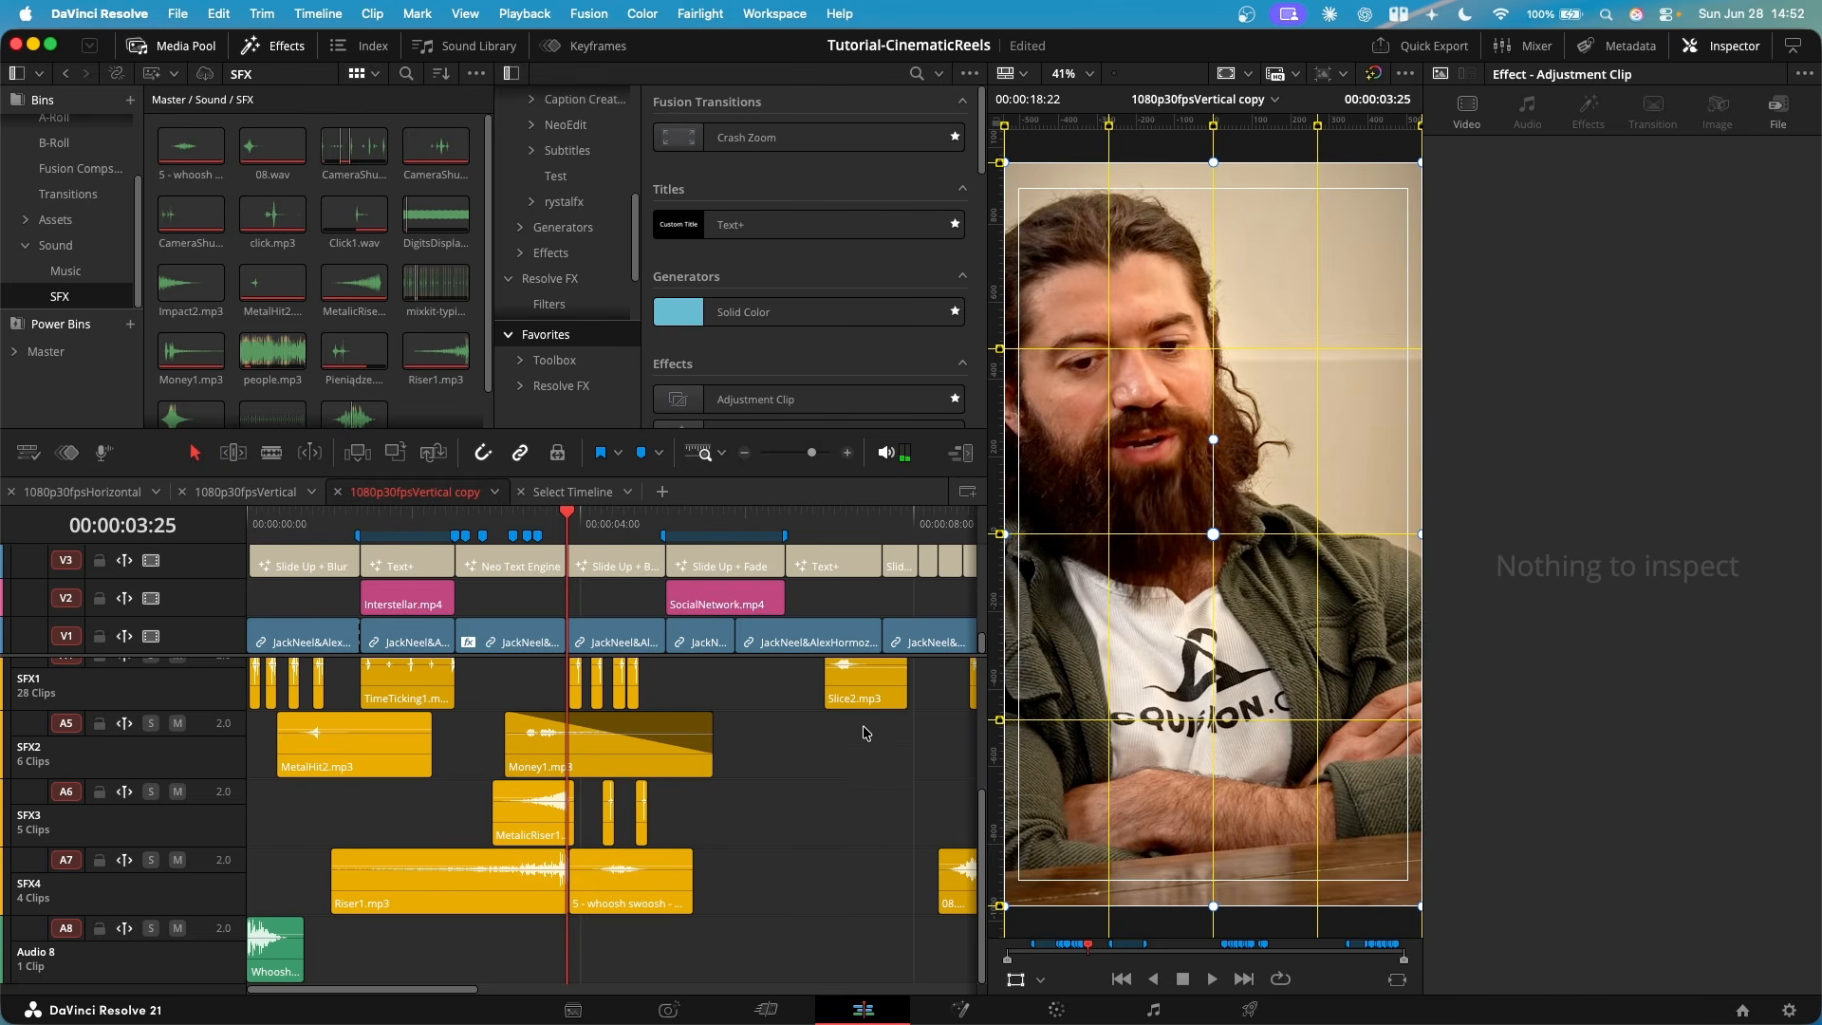
key("space")
key("space")
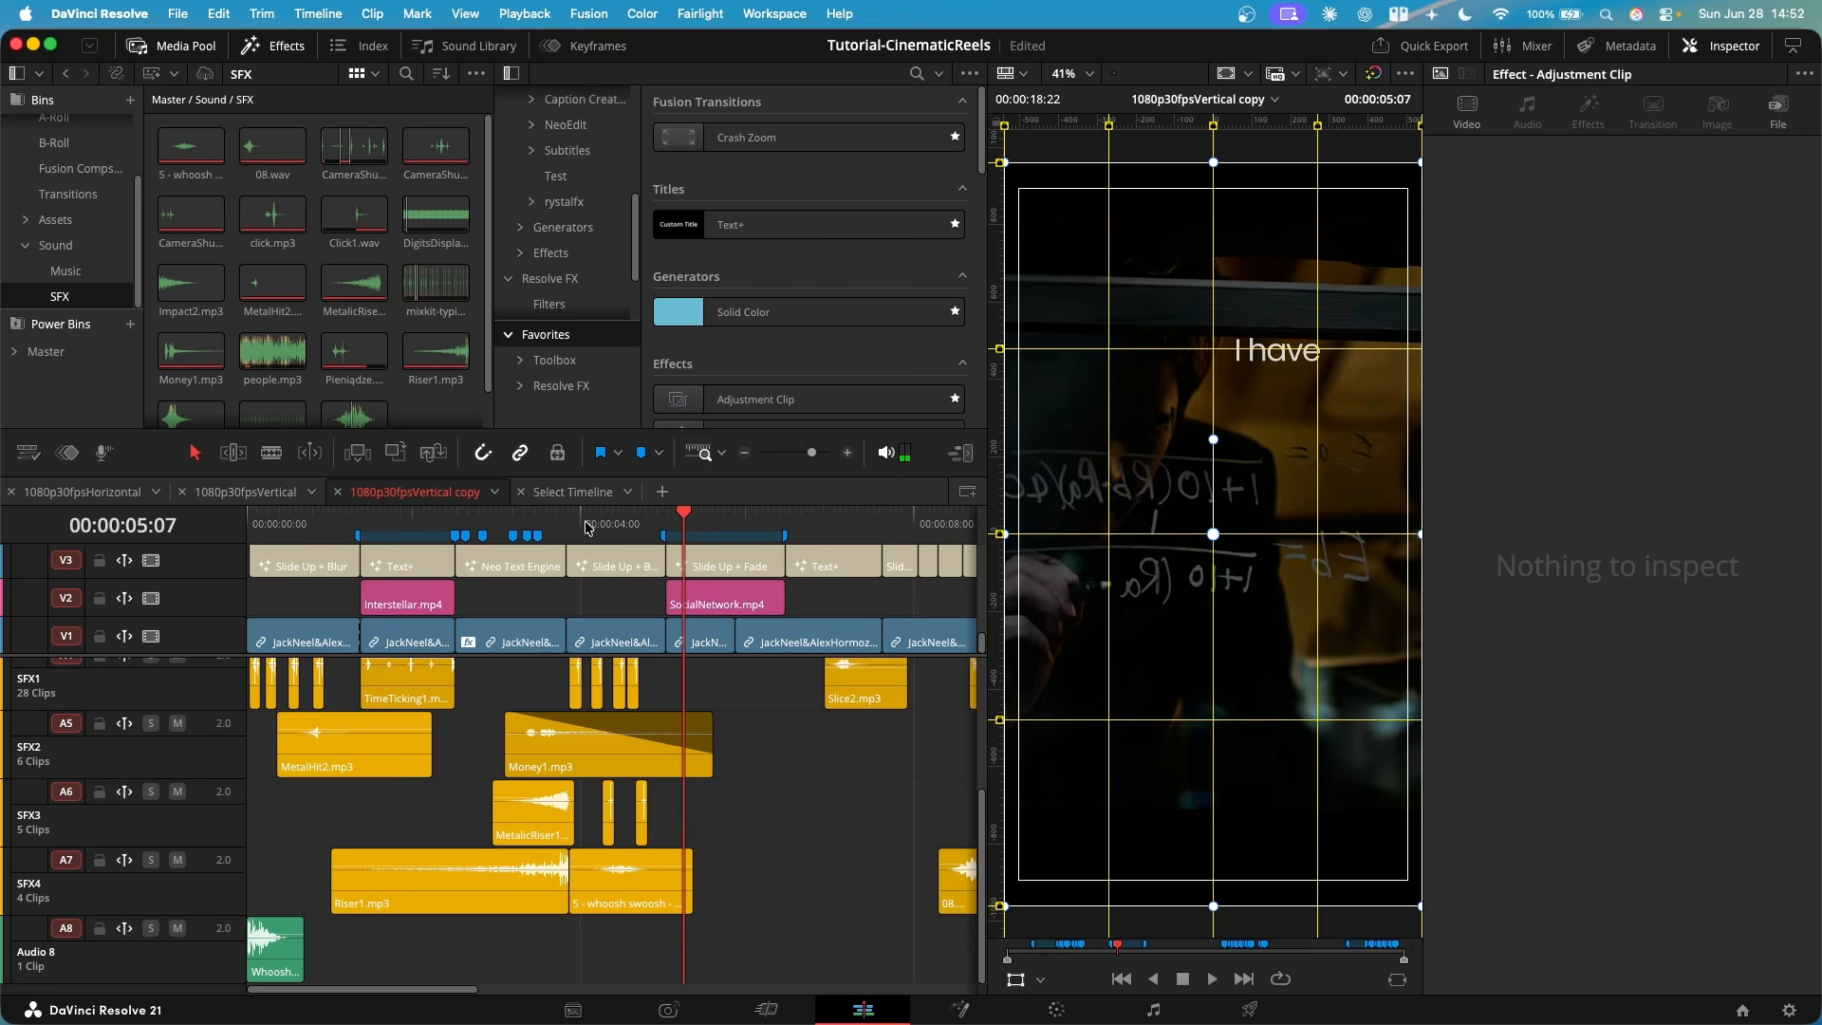
left_click(575, 525)
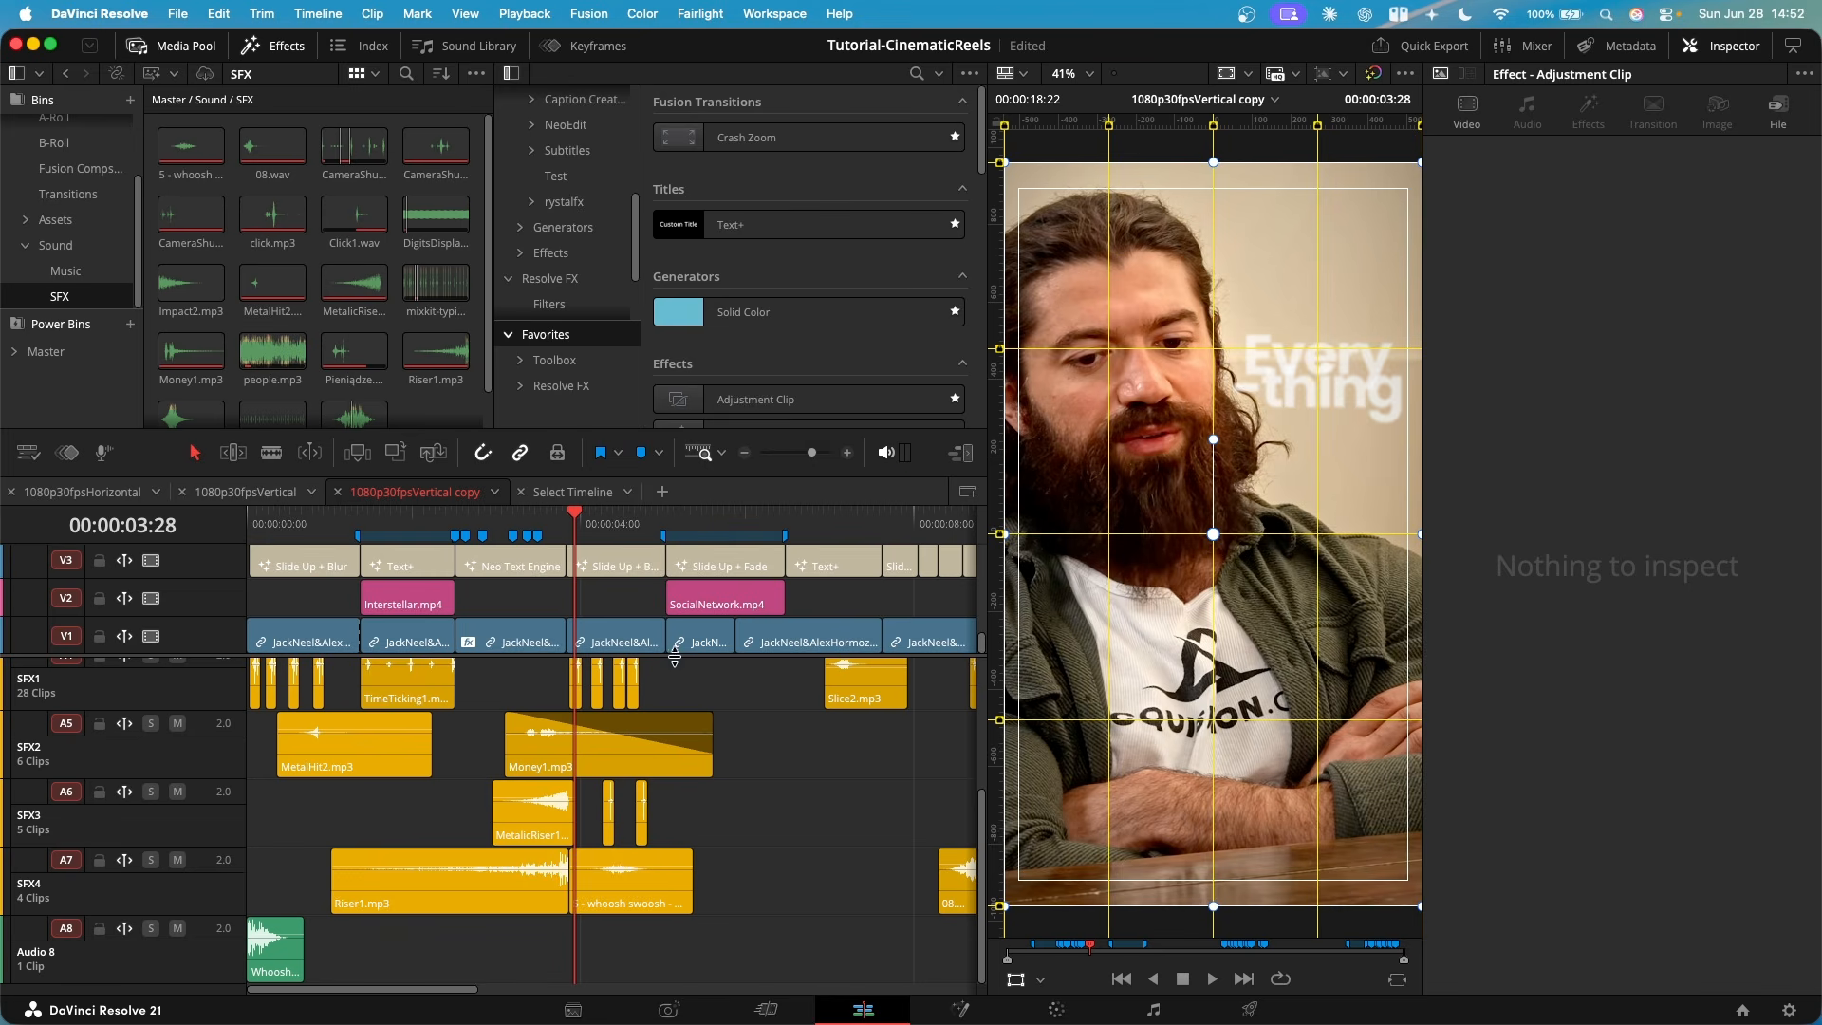
key("space")
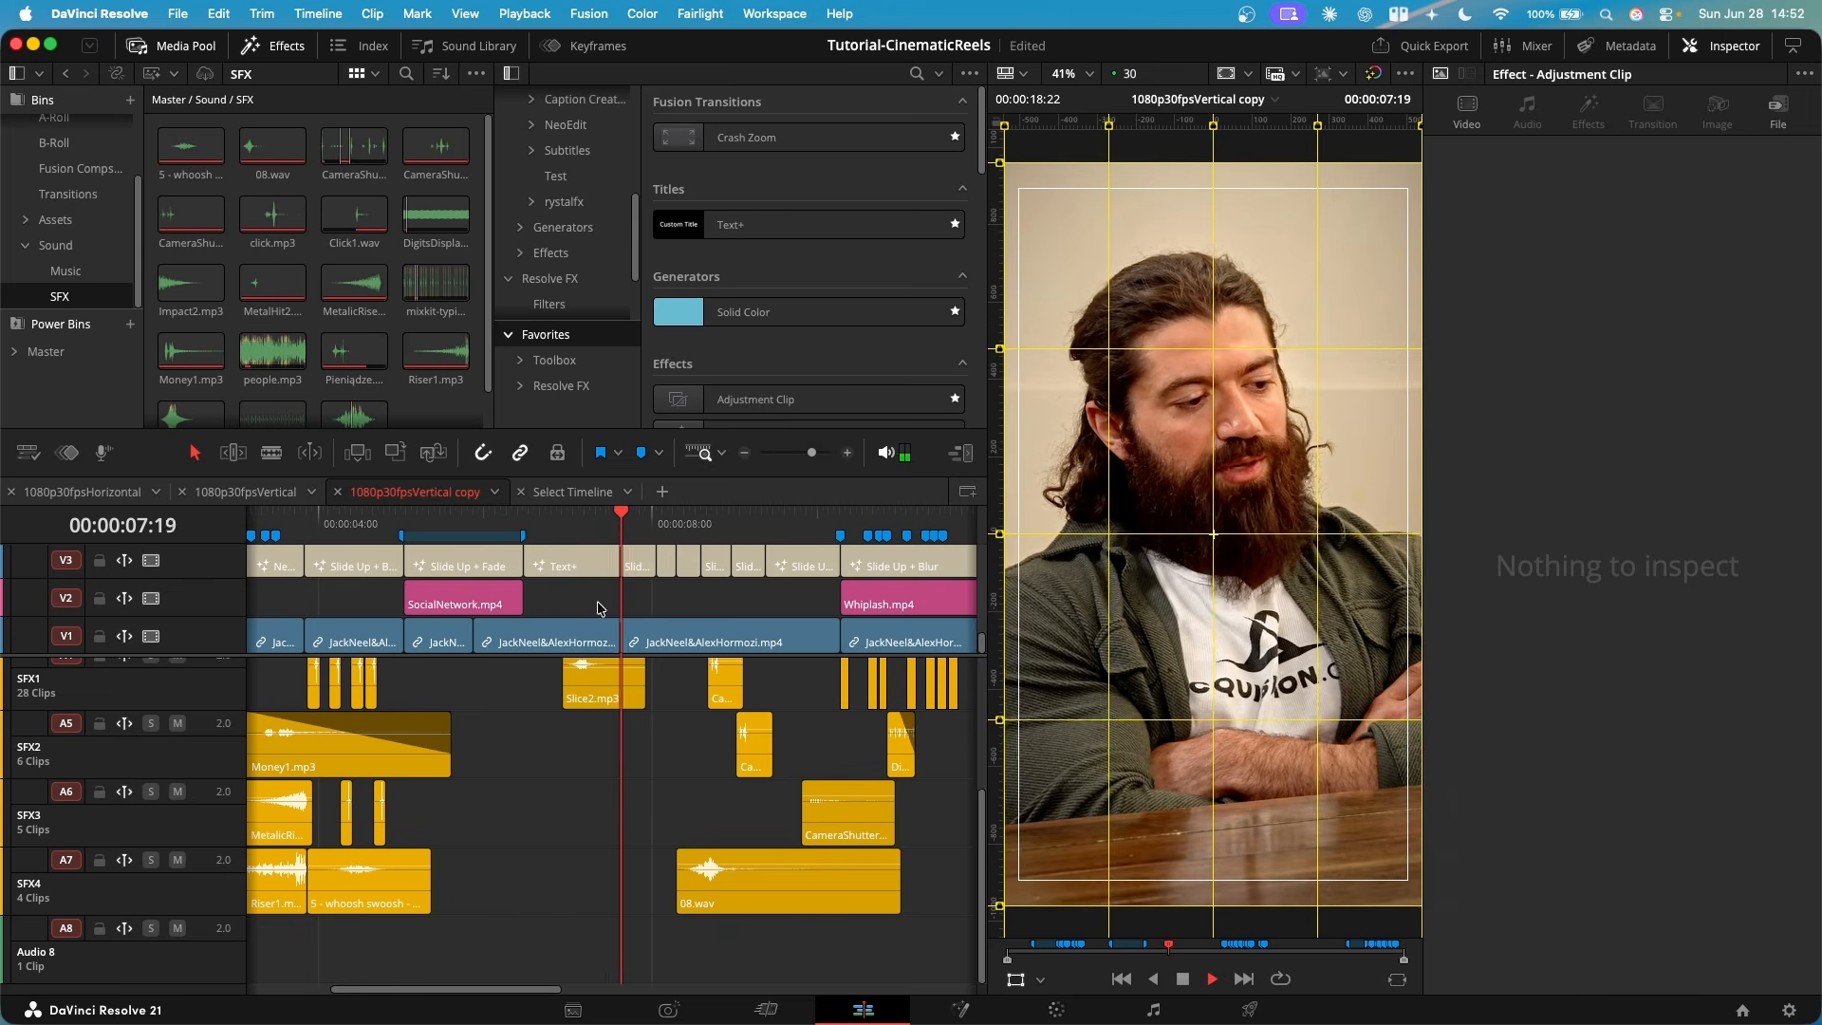
left_click(564, 525)
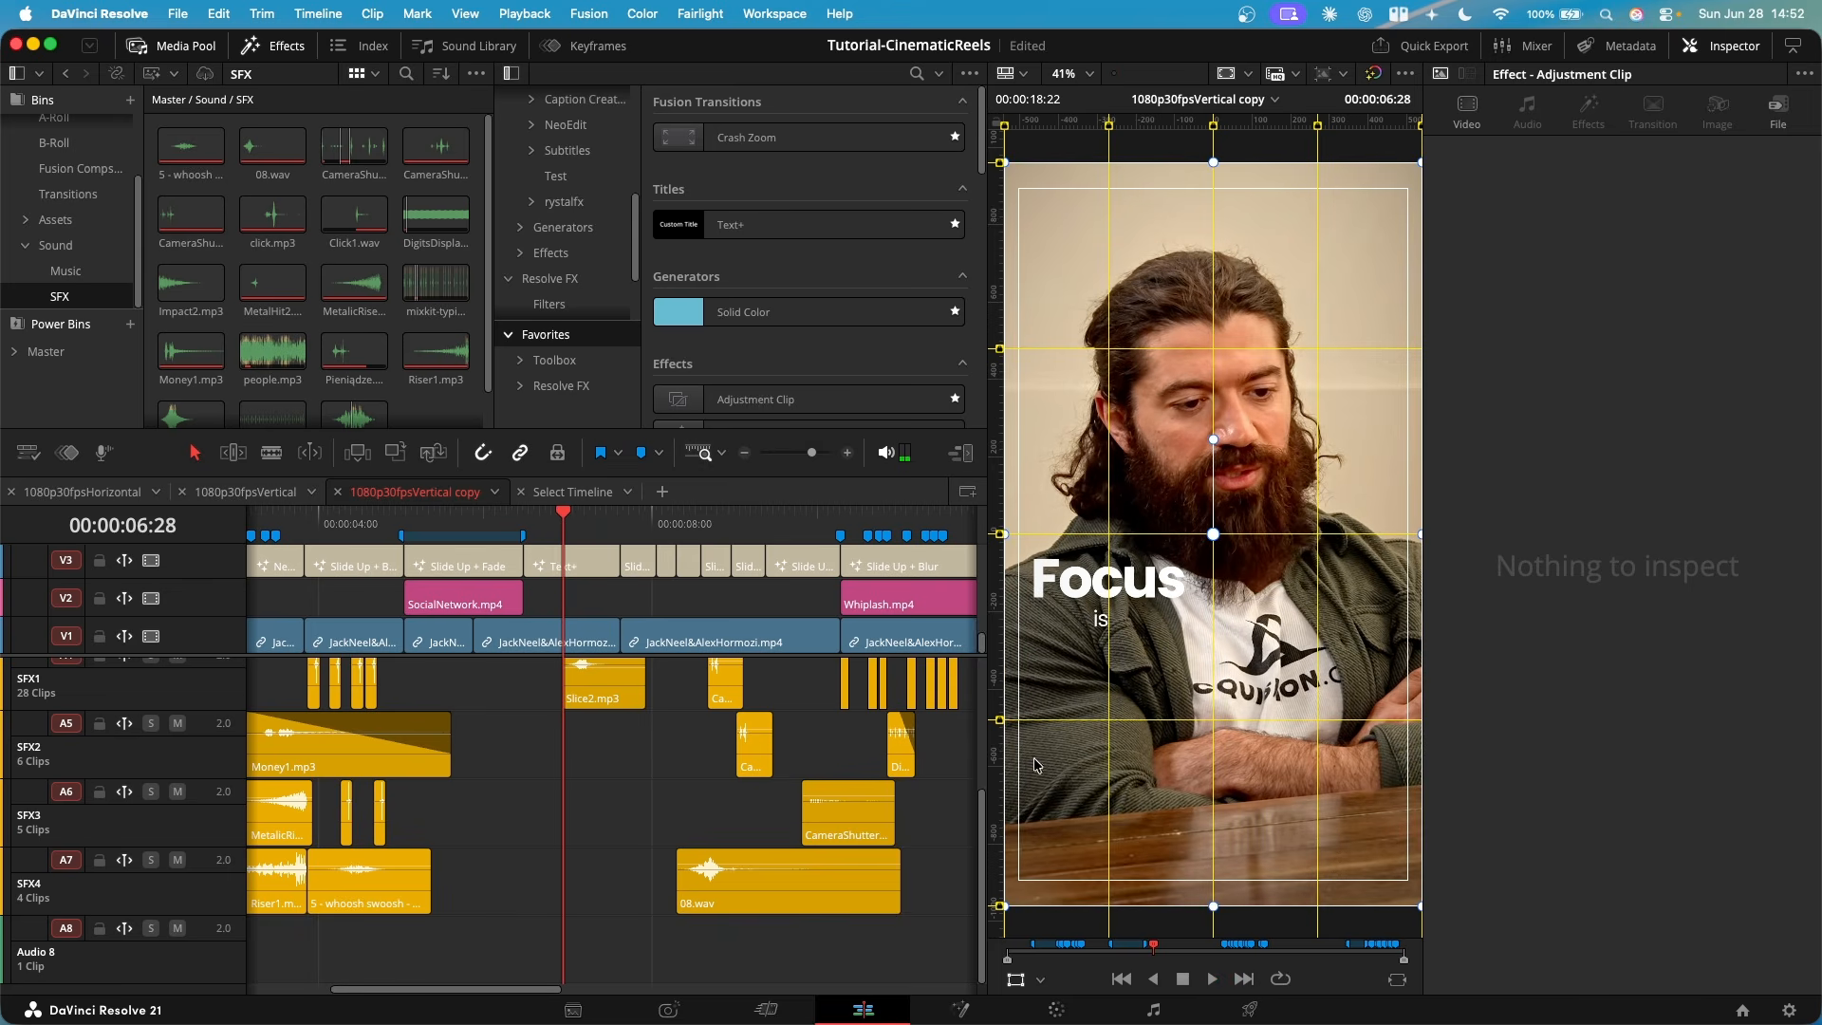
- Play the Slice2.mp3 sound from 00:00:06:28 in the copy timeline
key("space")
key("space")
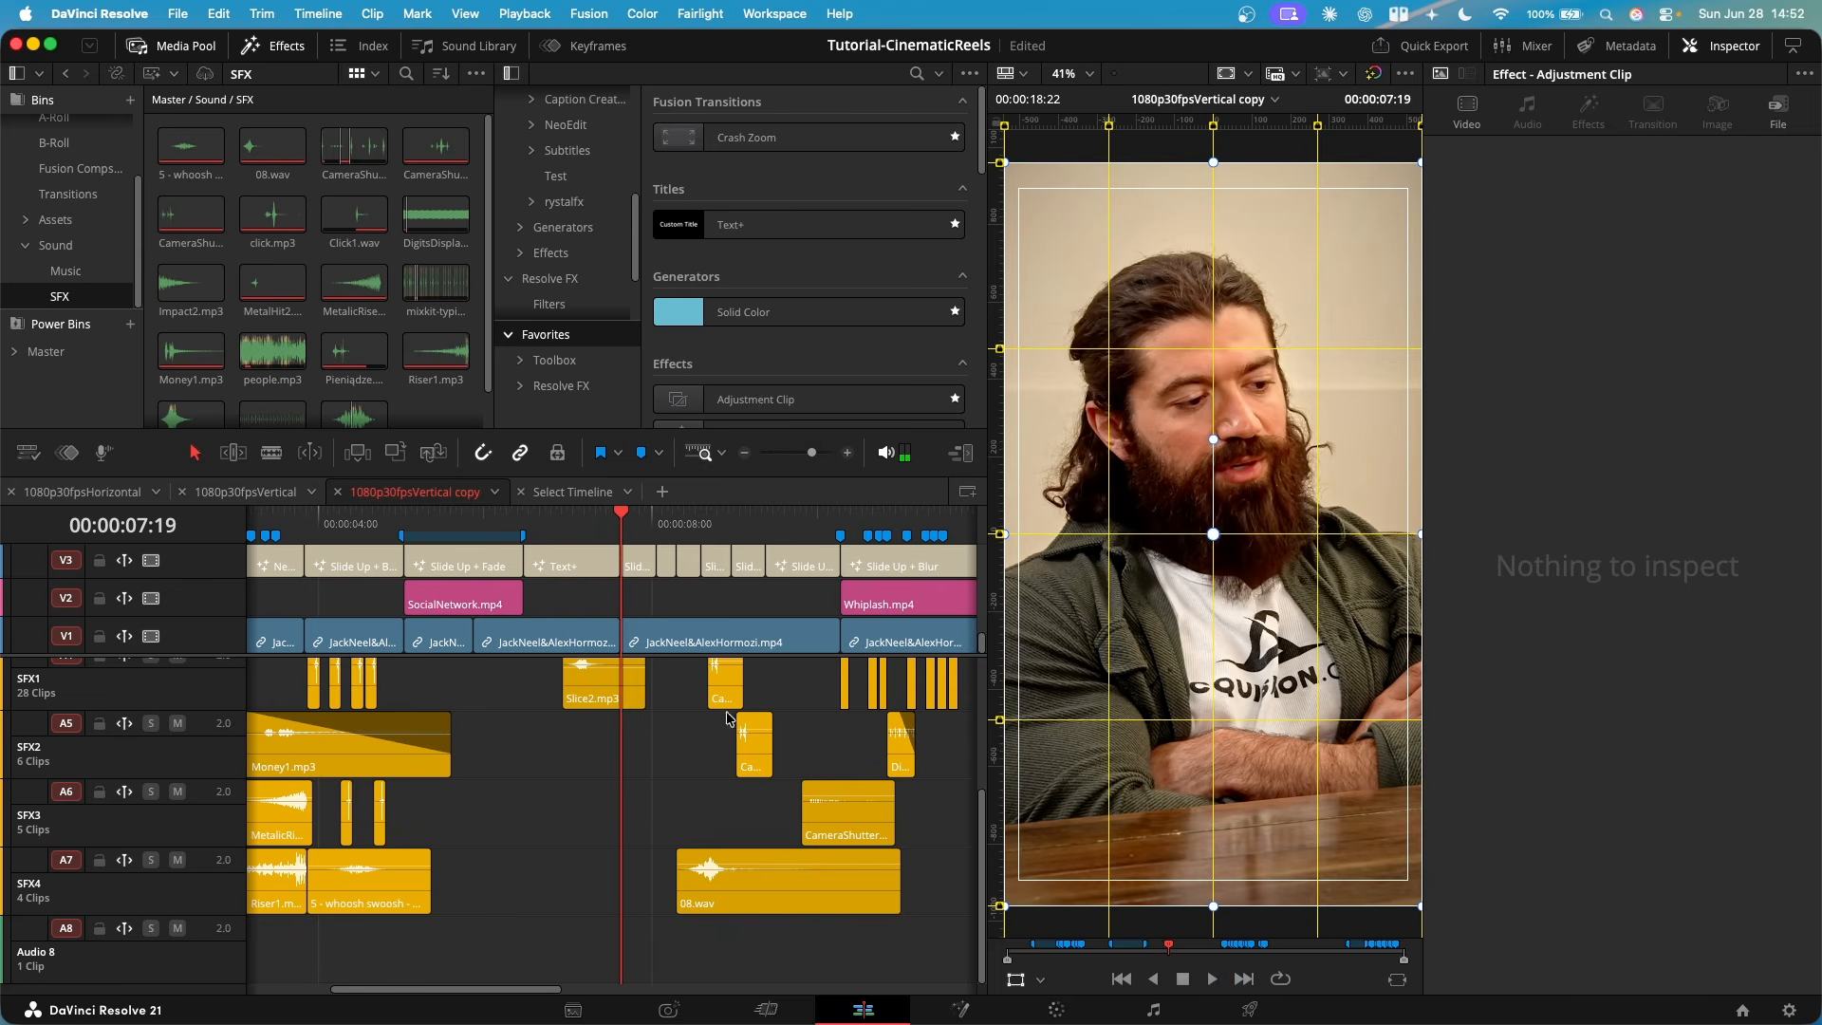
left_click(520, 859)
left_click(534, 820)
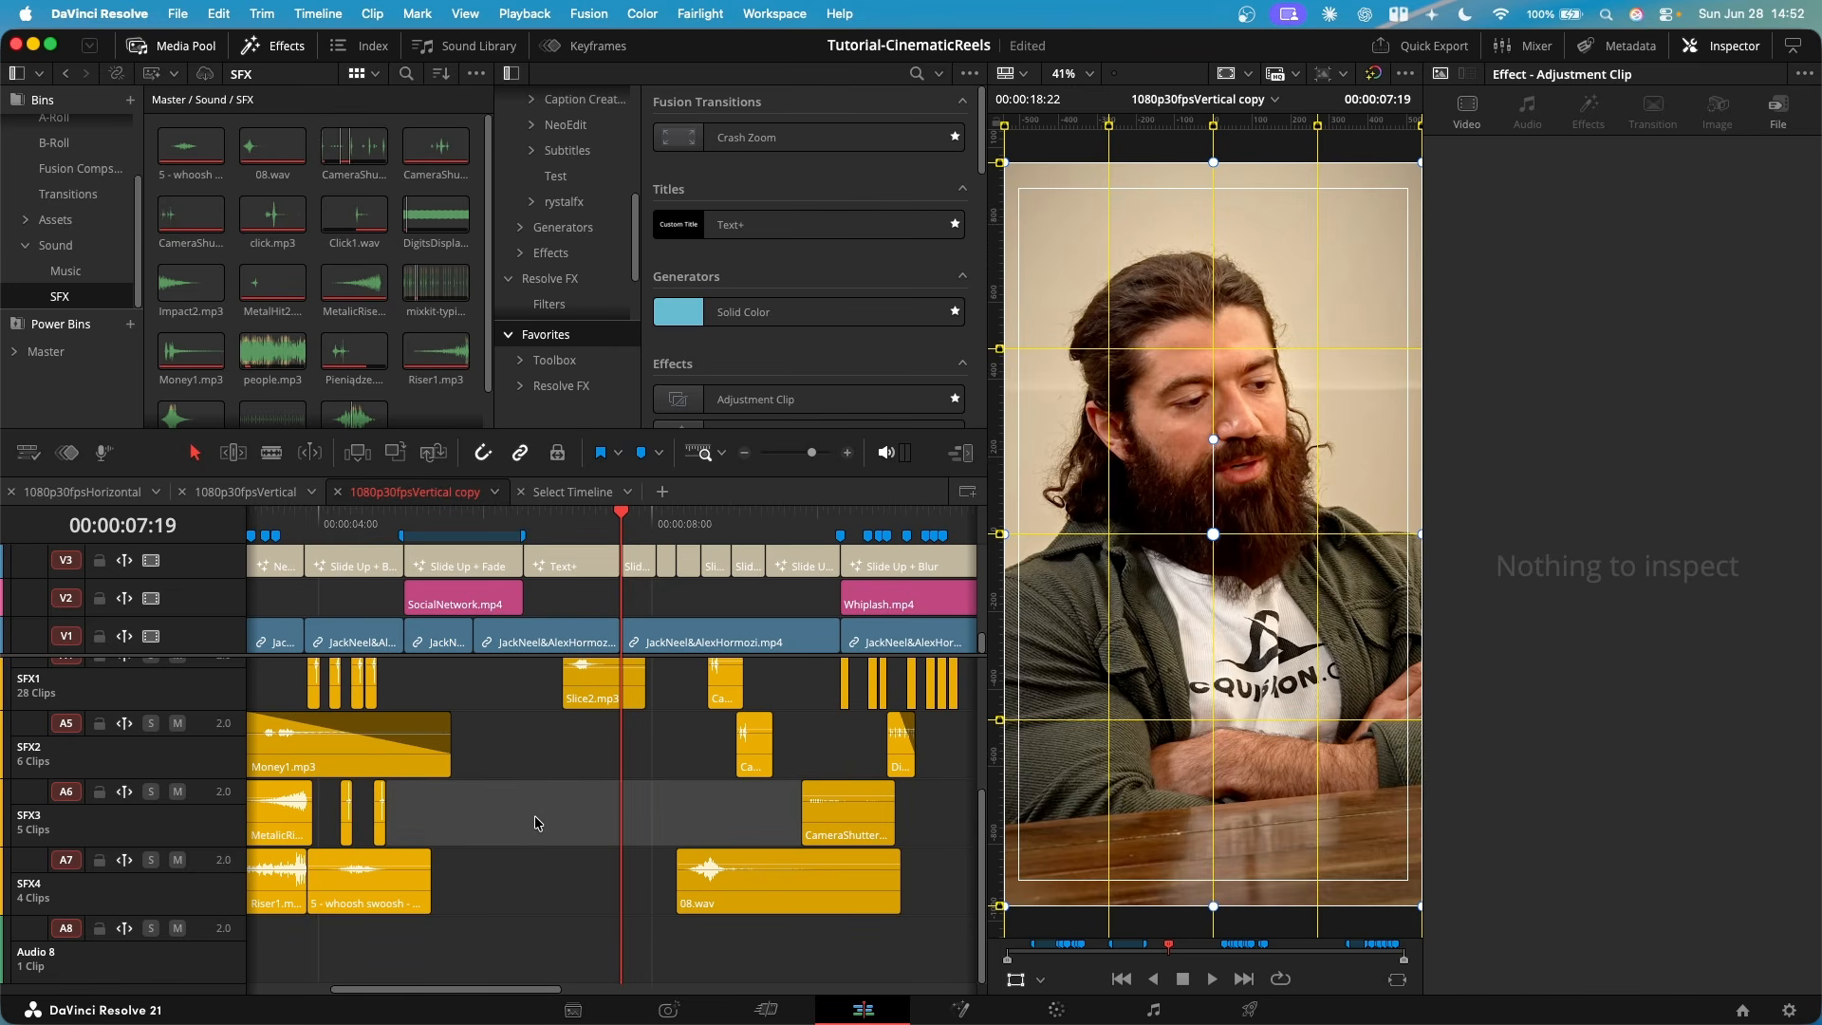
- Play the following section from 00:00:07:20 through the 08.wav whoosh on SFX4 and the camera sounds above it
left_click(679, 949)
scroll(678, 949, "right", 3)
key("space")
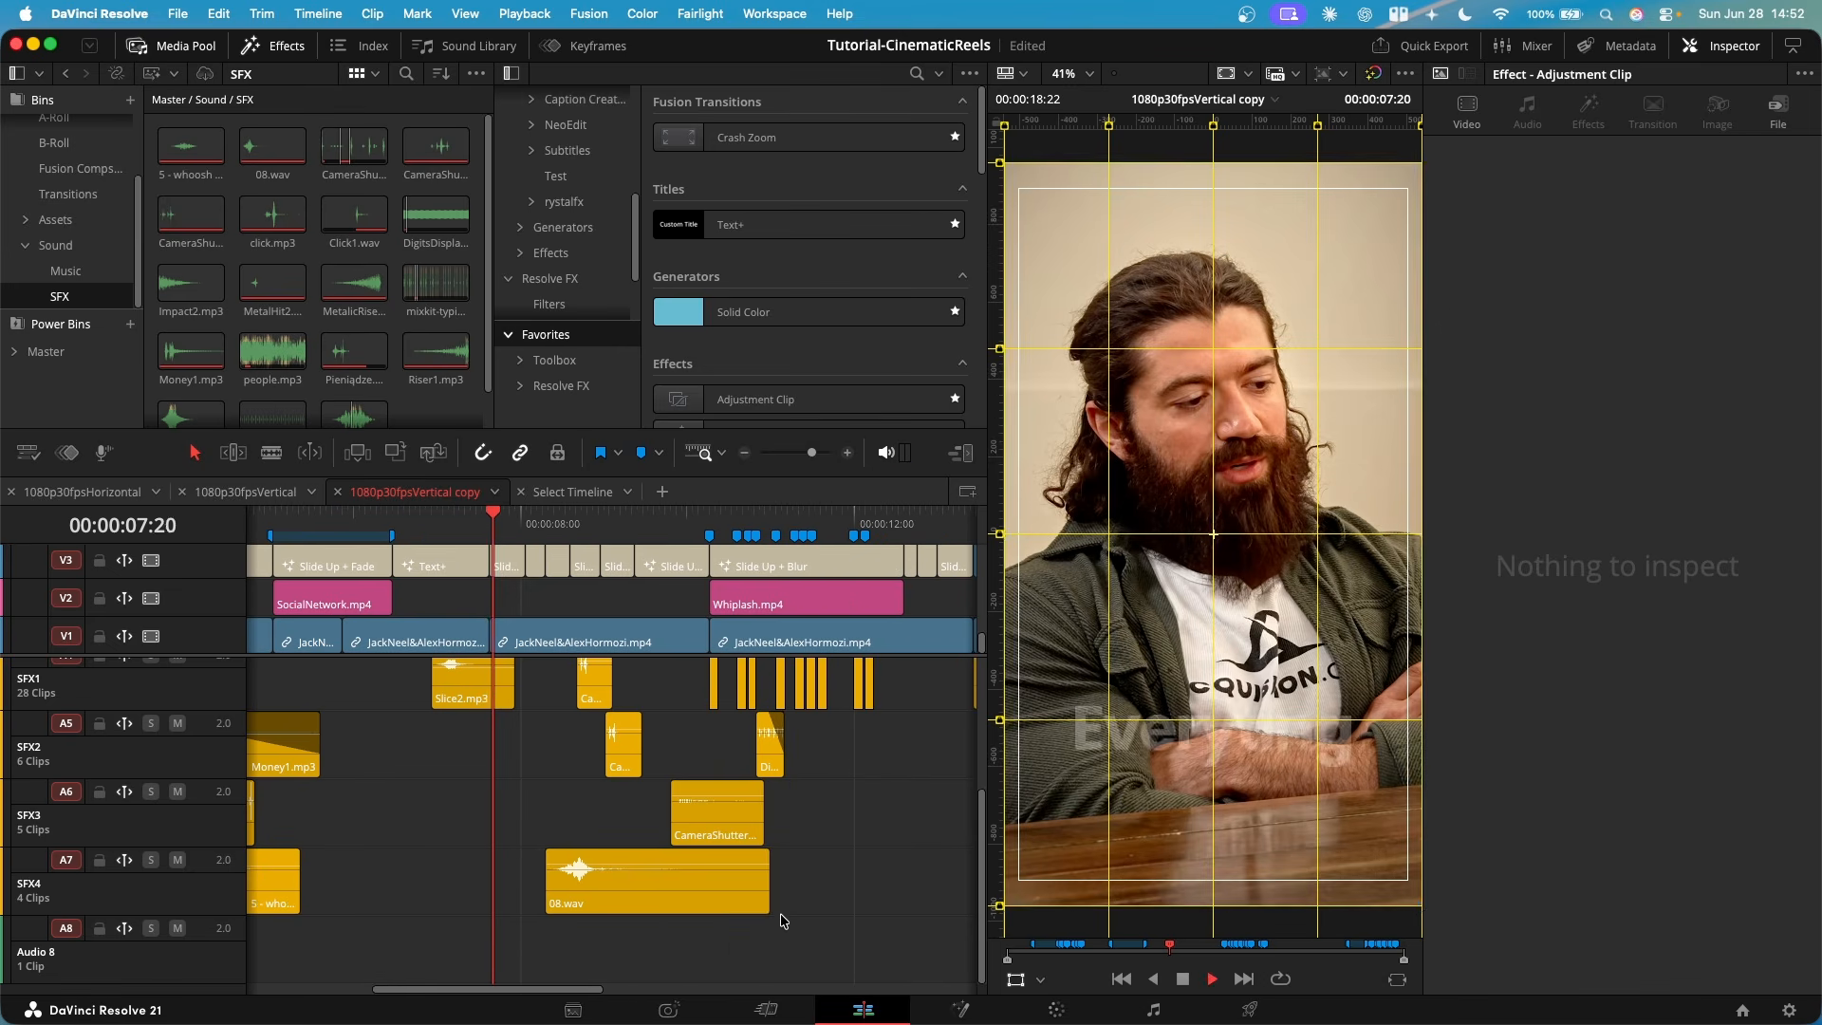
key("space")
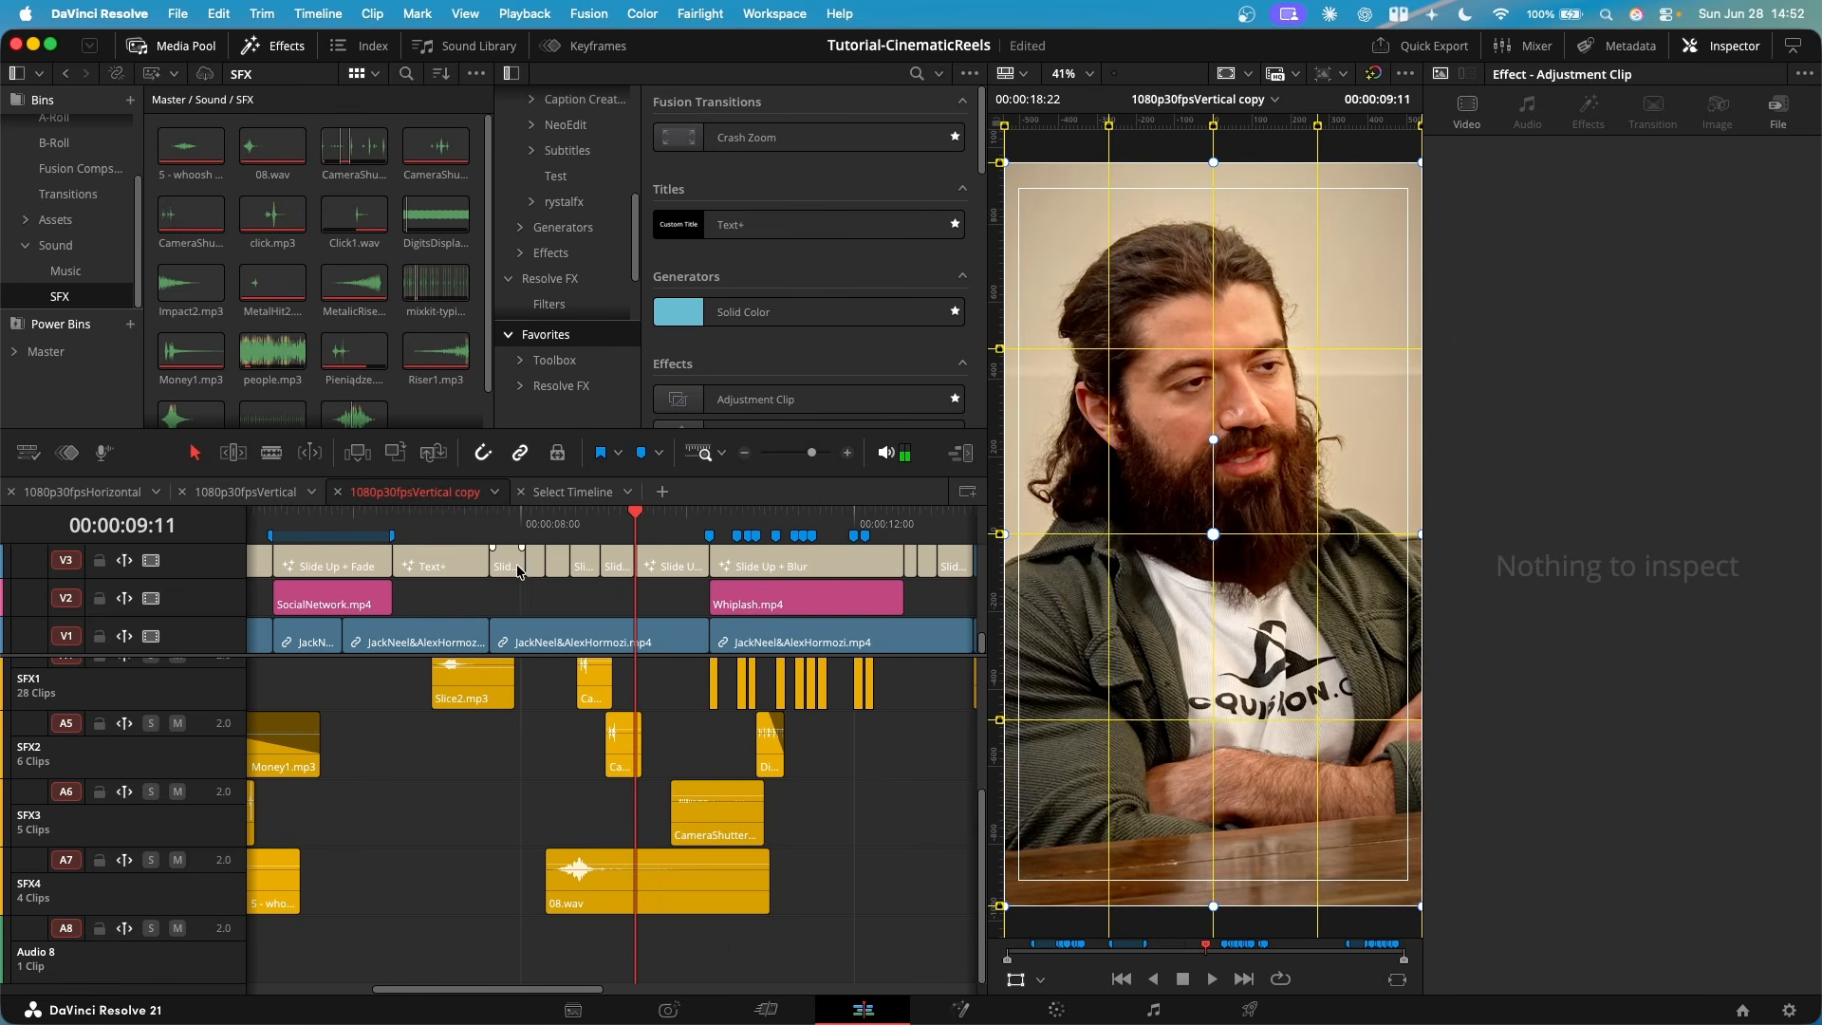
left_click(569, 520)
key("space")
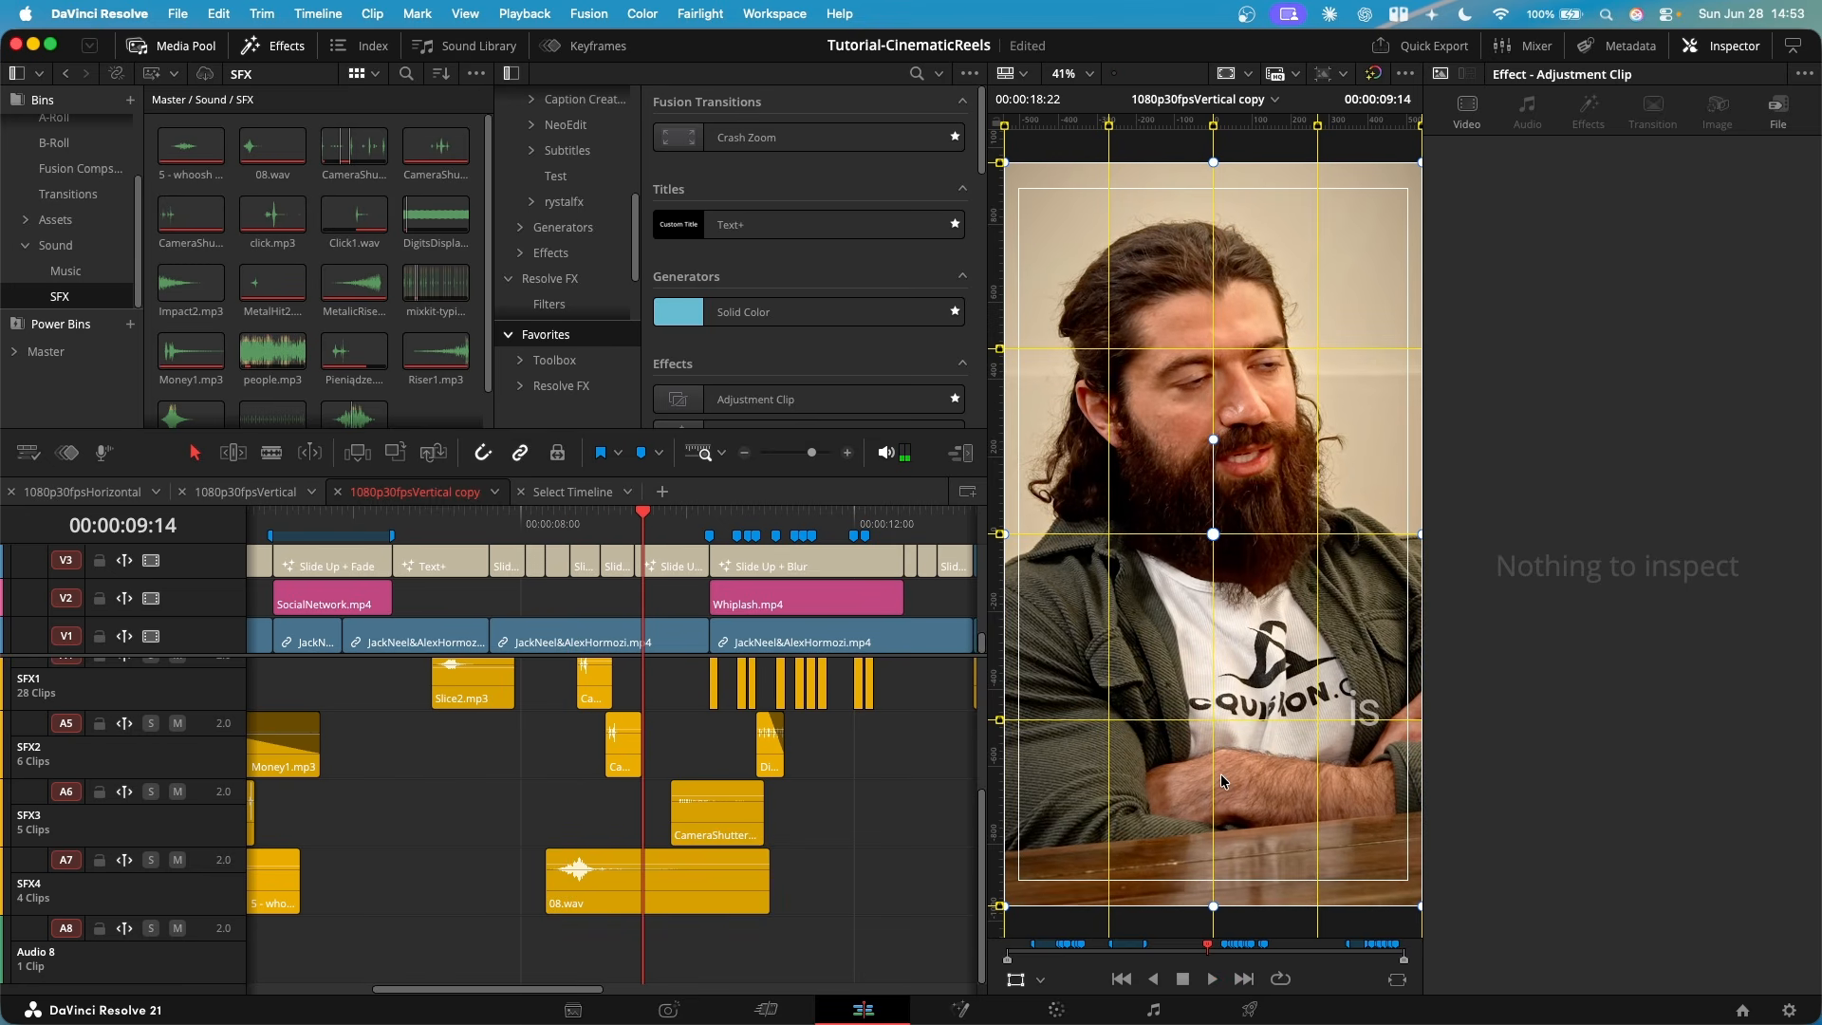
- Replay the 08.wav section and continue through the Whiplash.mp3 shutter and click sounds to the Pieniądze.mp3 sound on SFX3
left_click(577, 523)
key("space")
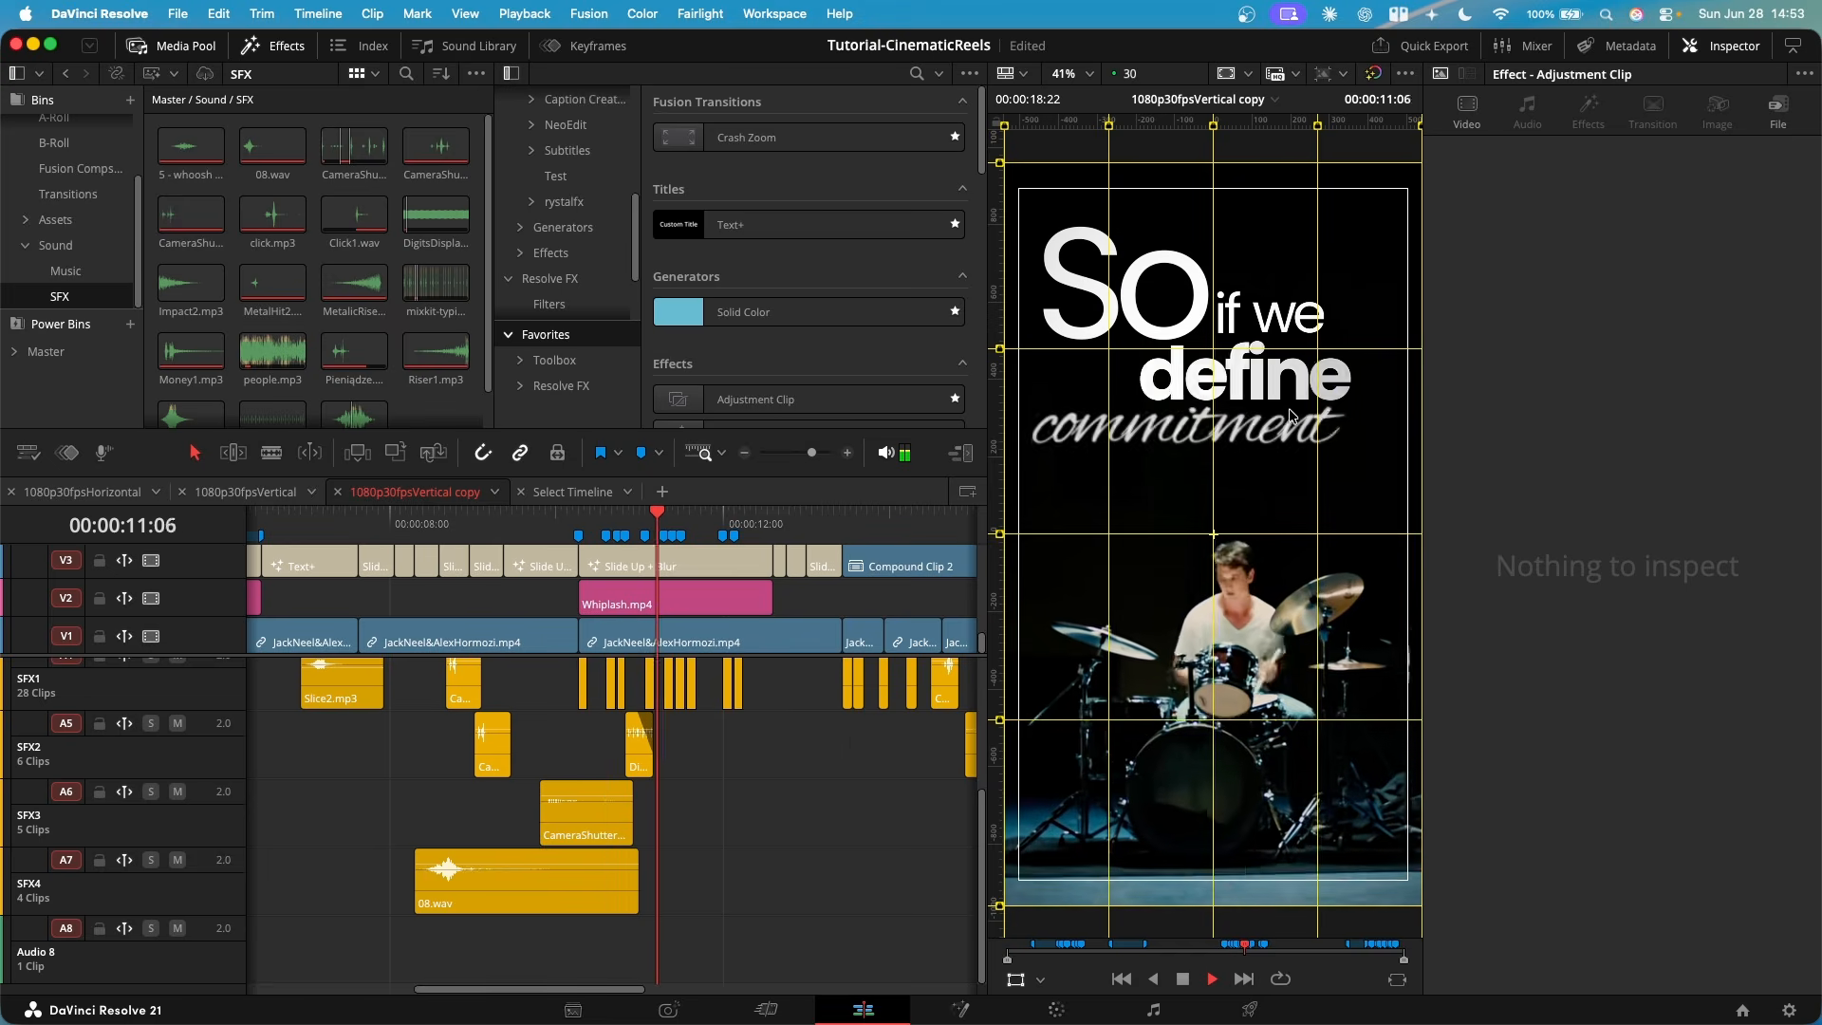
key("space")
key("space")
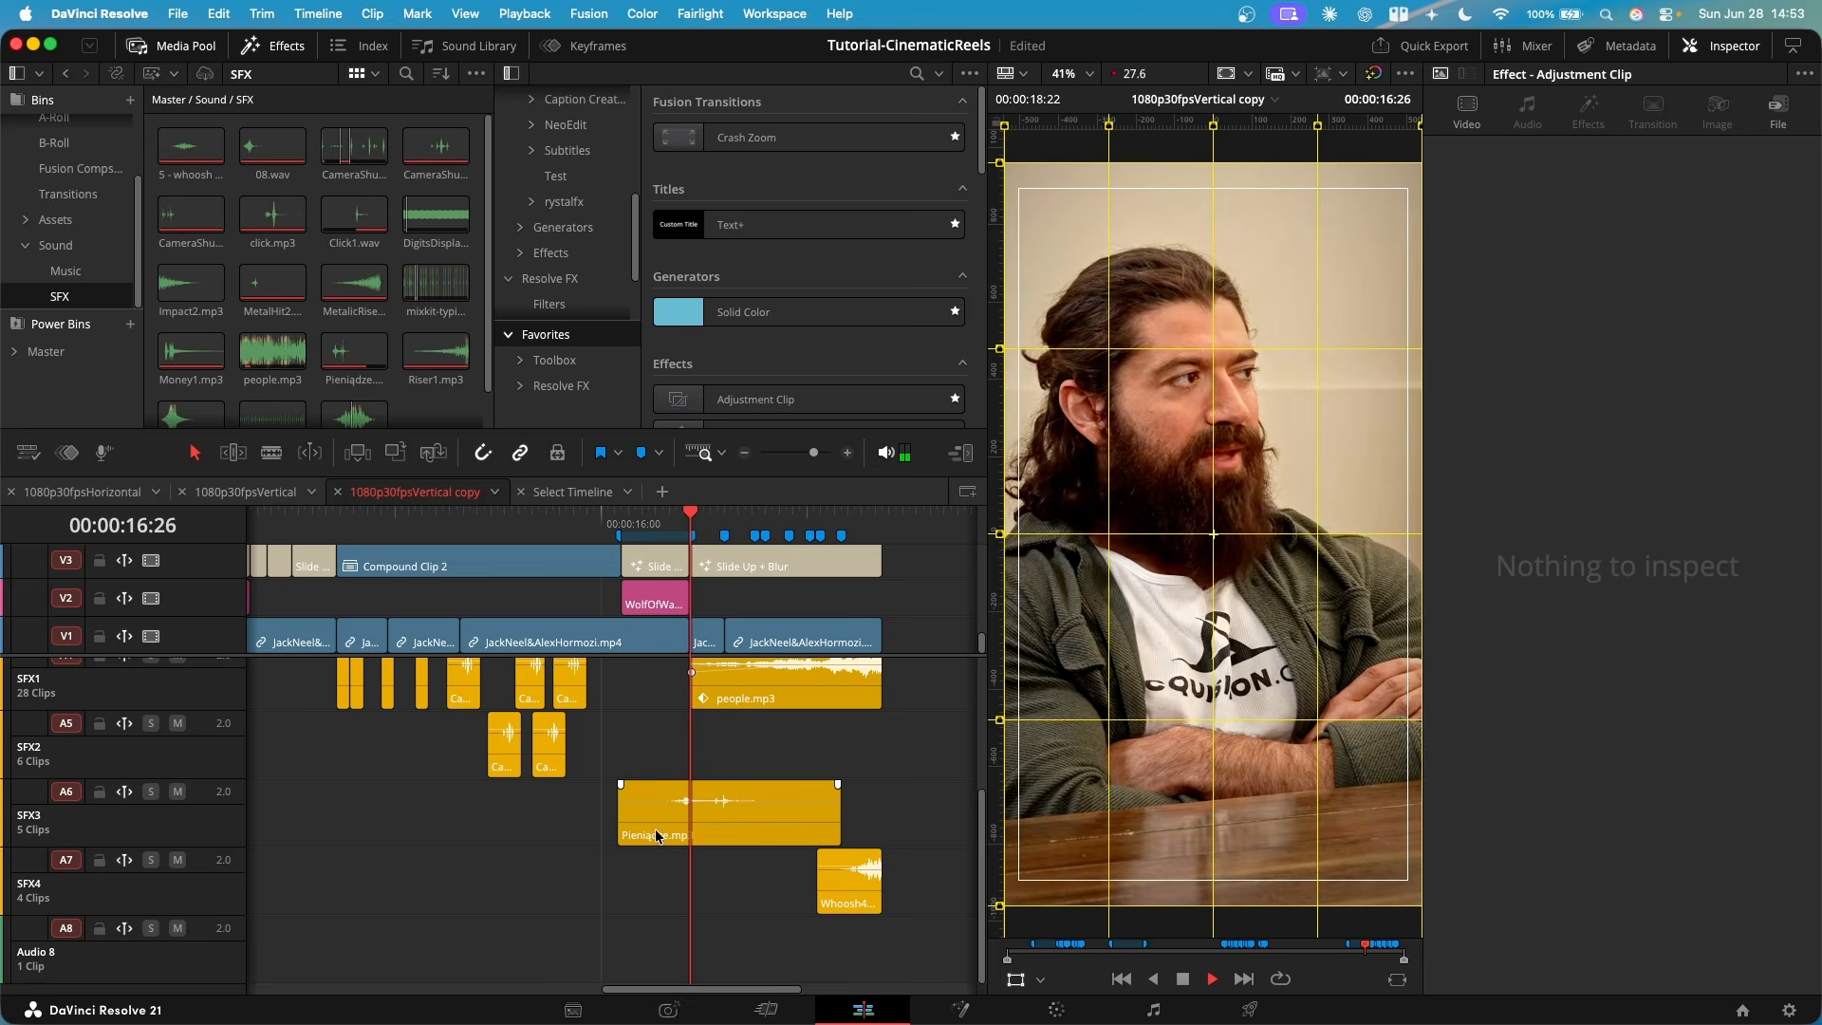
key("space")
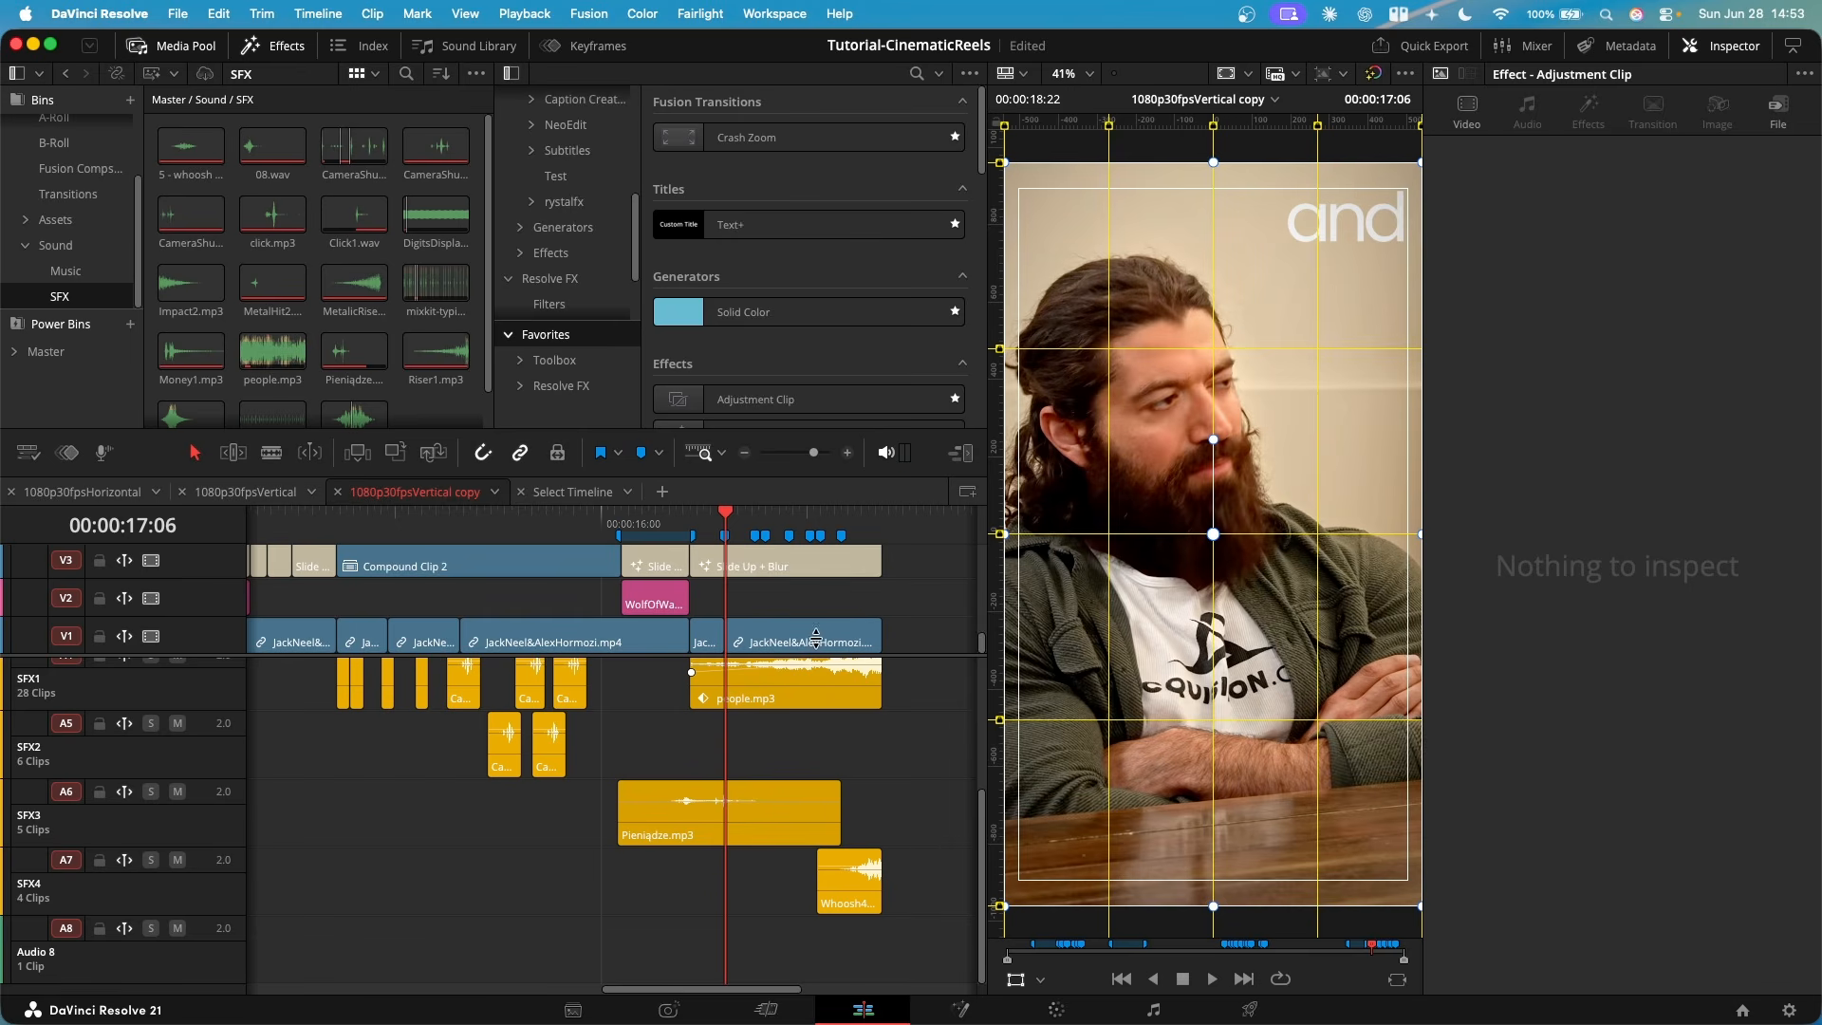
- Play people.mp3 on SFX1 from 00:00:16:26, and replay the ending whoosh on SFX4 from 00:00:18:04
left_click(837, 699)
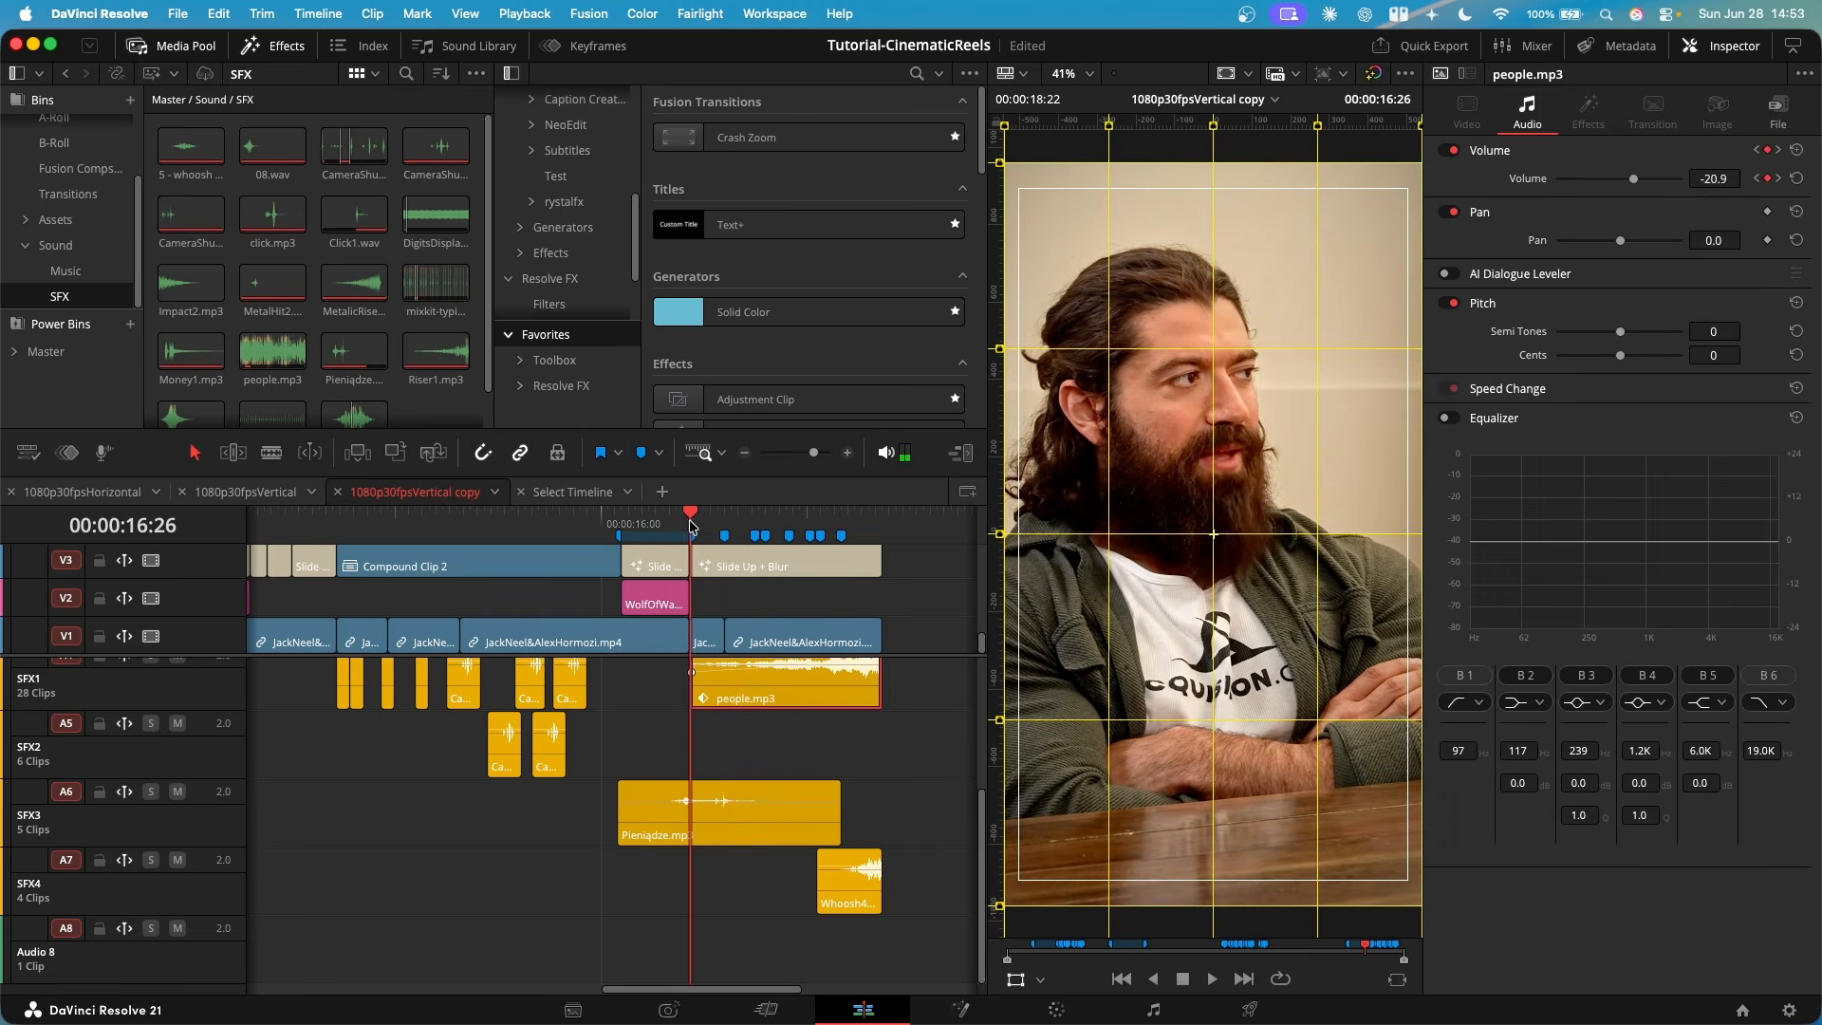
key("space")
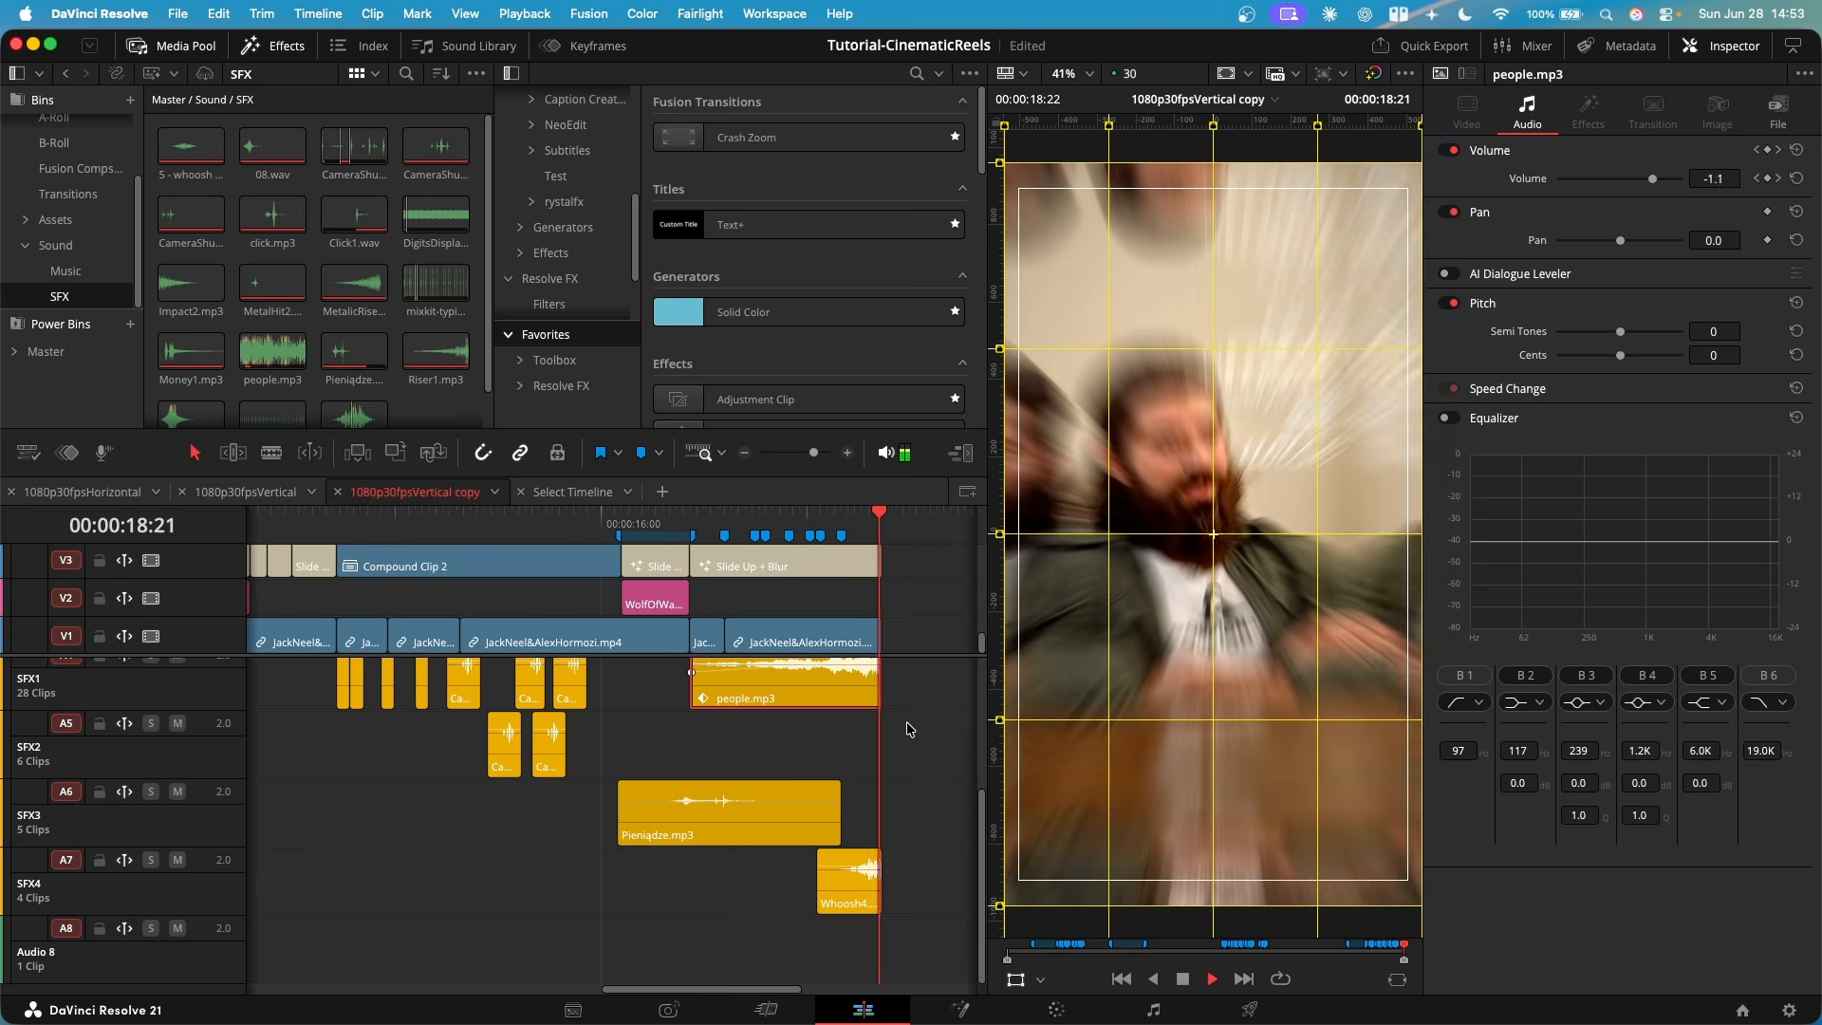
scroll(759, 736, "up", 3)
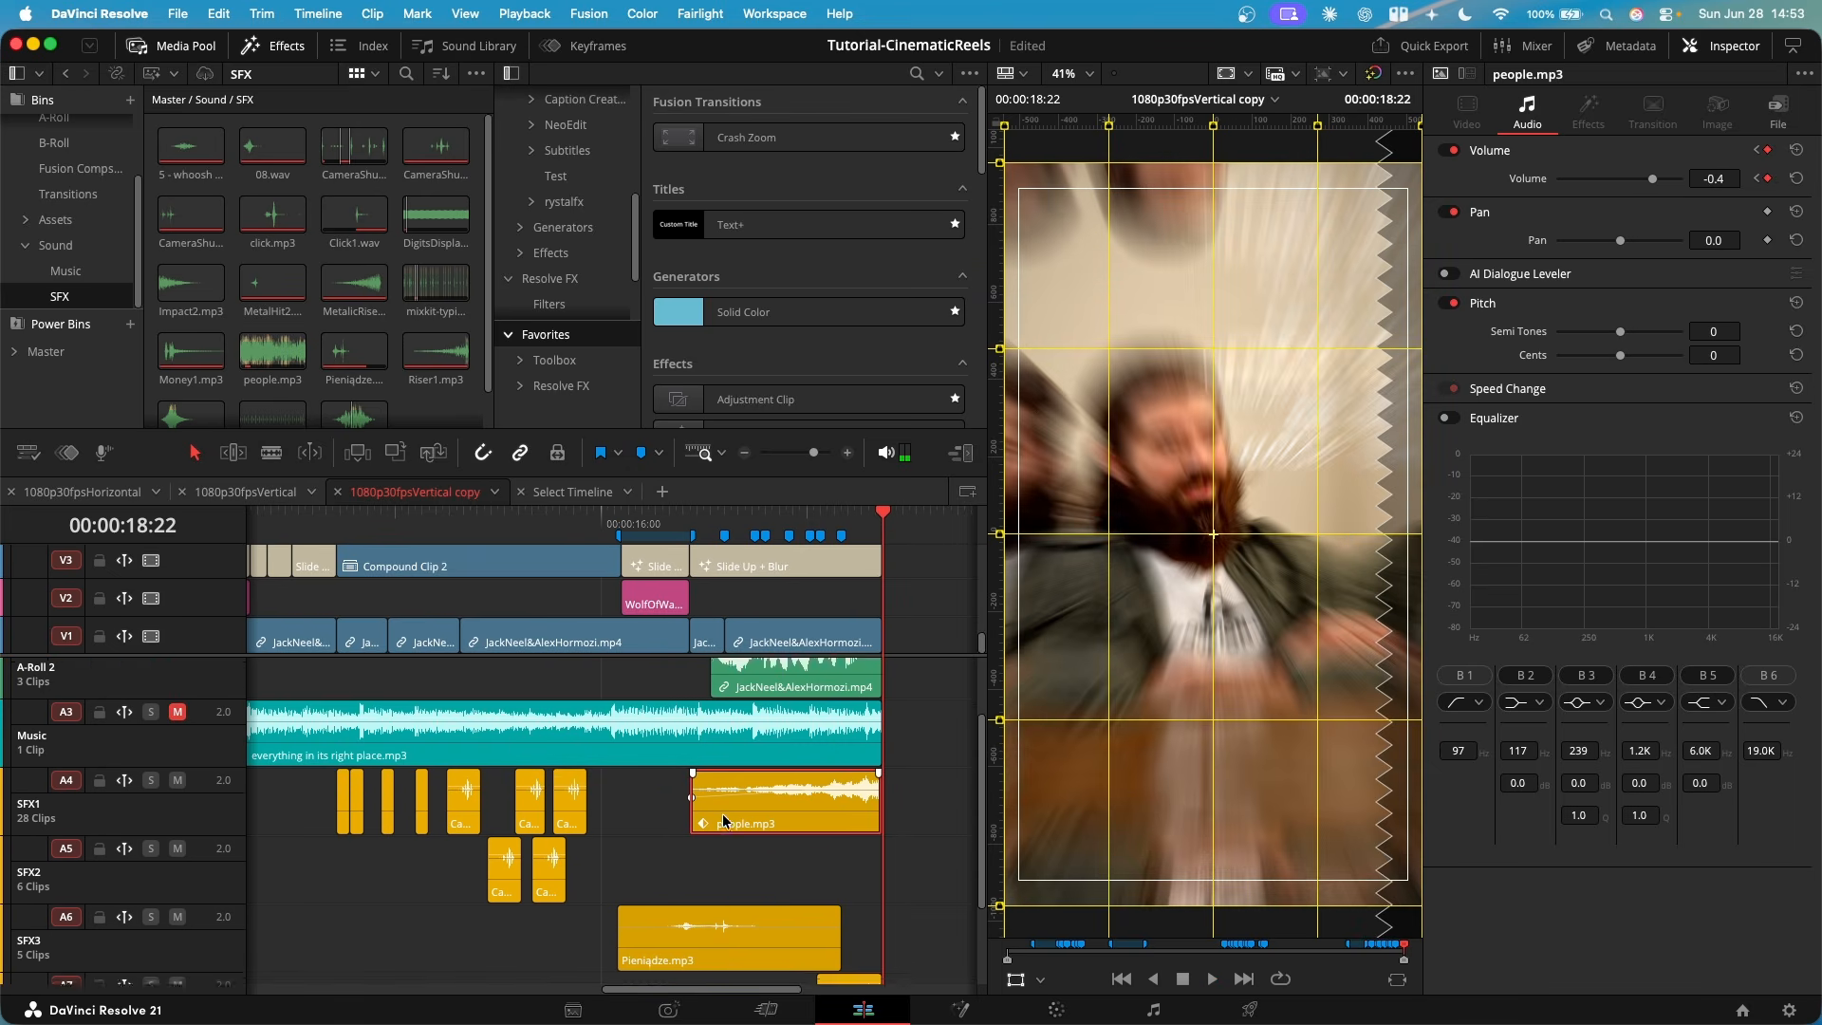
scroll(693, 778, "down", 3)
left_click(823, 519)
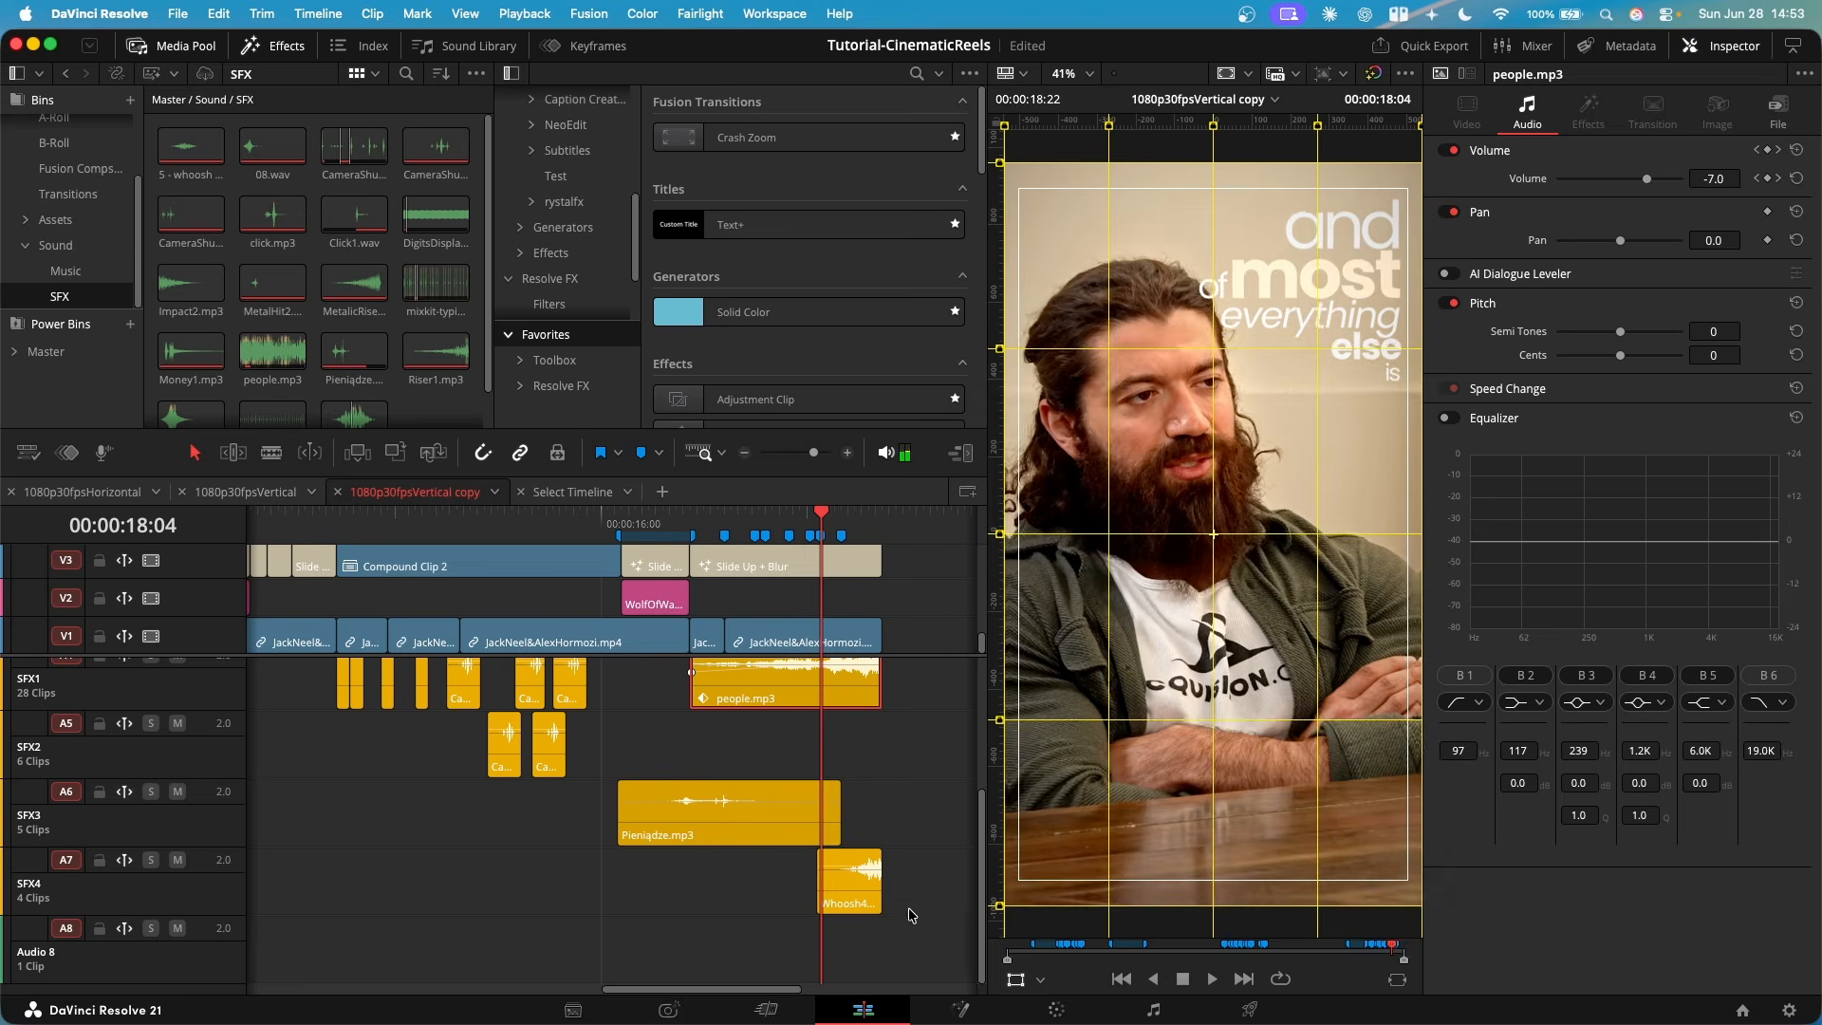
key("space")
- Switch to the 1080p30fpsVertical timeline, enlarge its video area, and examine the sound effect tracks around 00:00:14:00
scroll(759, 906, "down", 3)
scroll(759, 905, "down", 1)
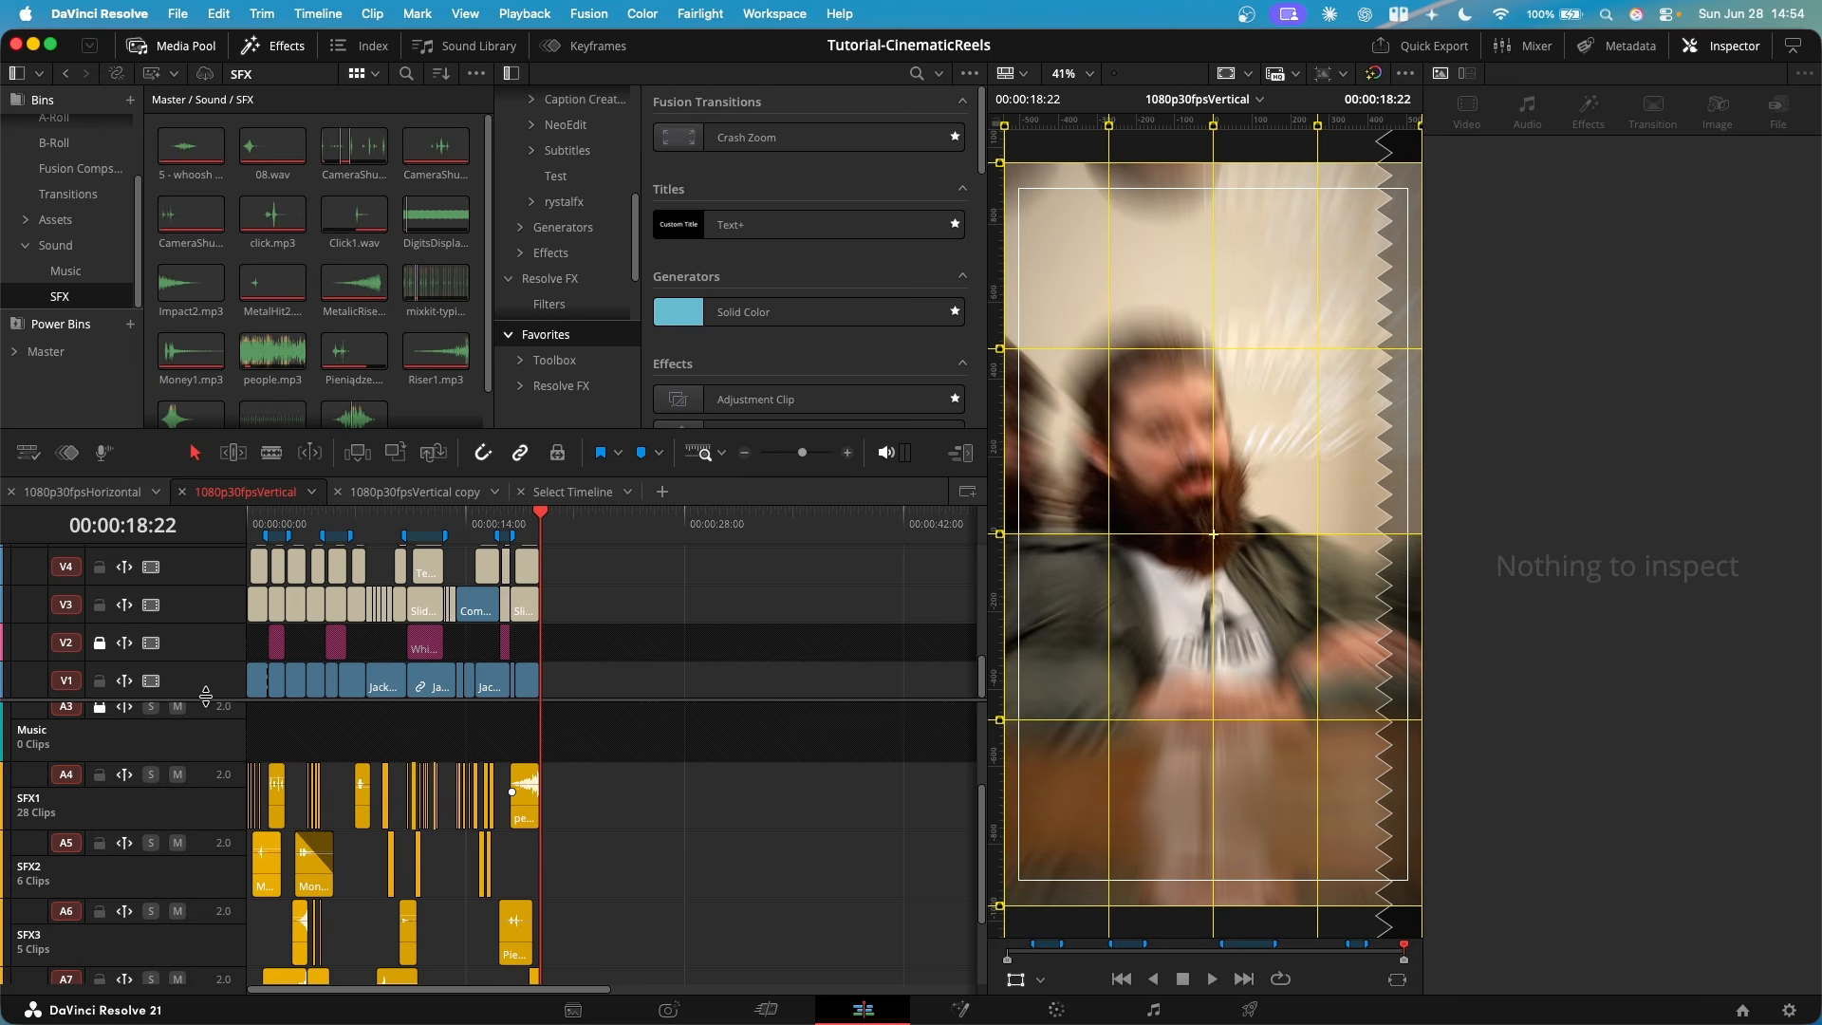
left_click_drag(203, 698, 196, 729)
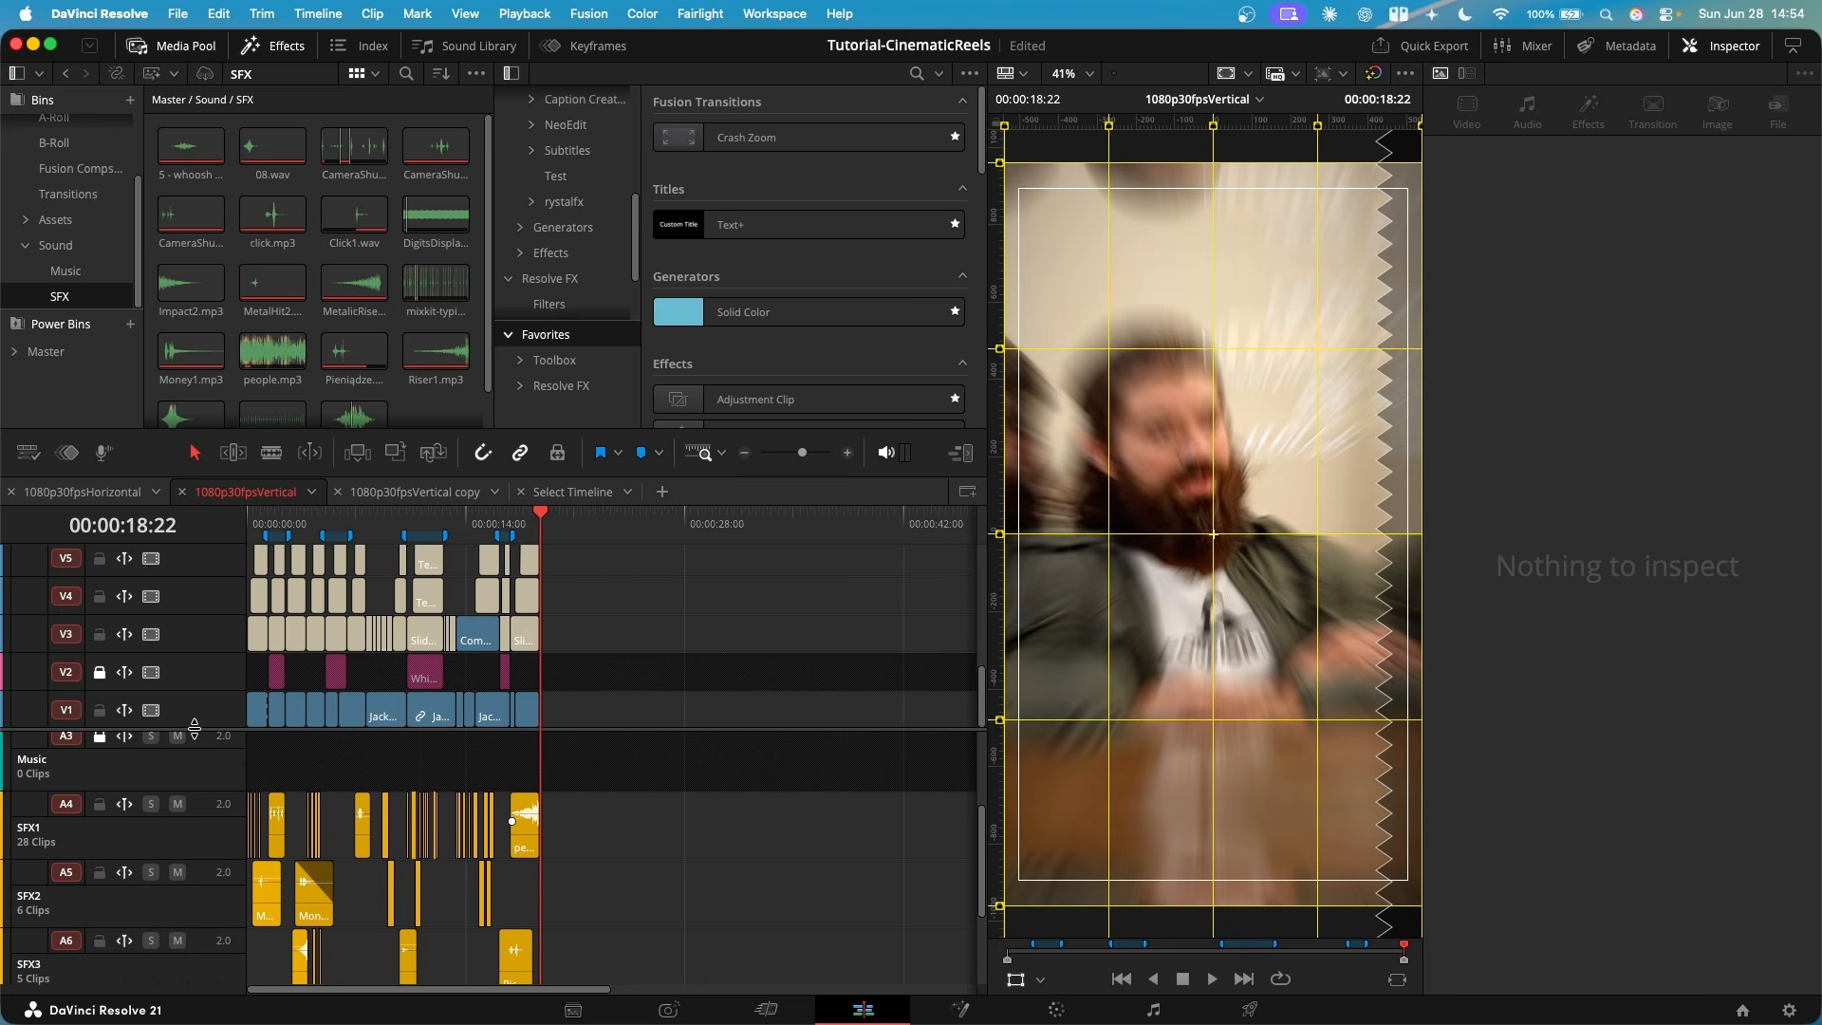
scroll(300, 833, "up", 4)
scroll(626, 878, "down", 5)
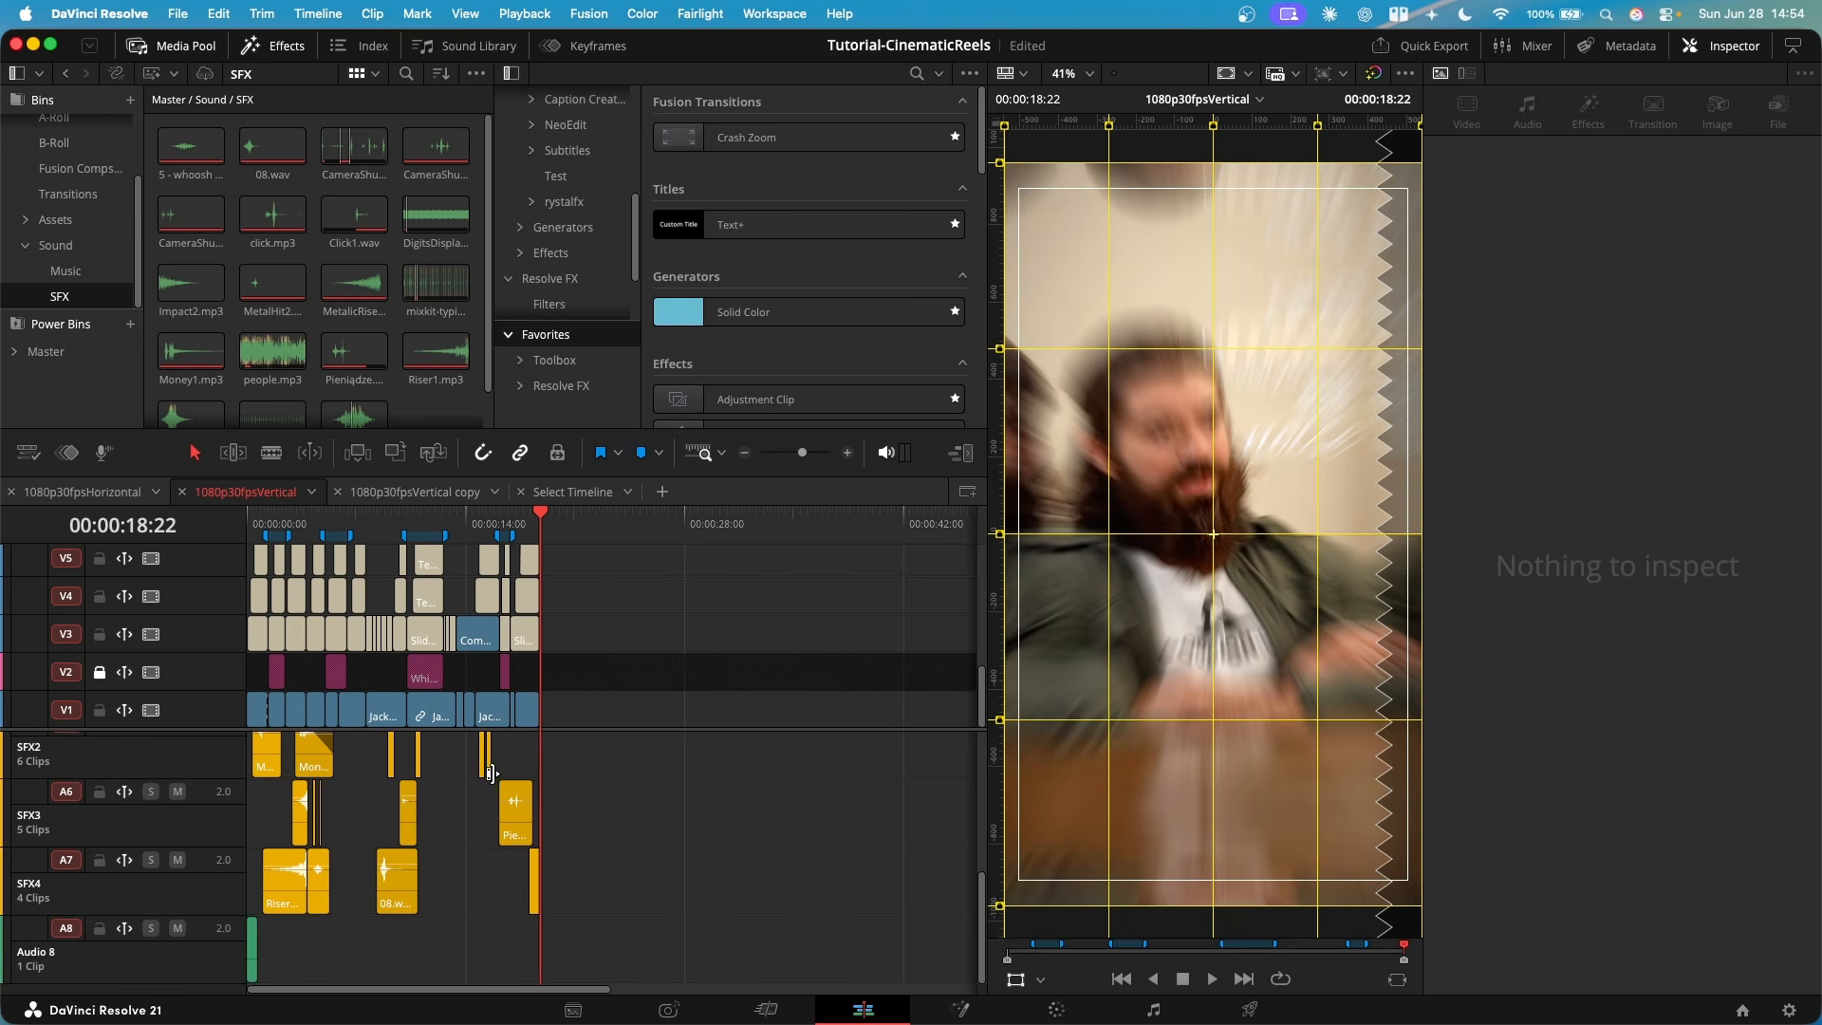
scroll(418, 634, "up", 5)
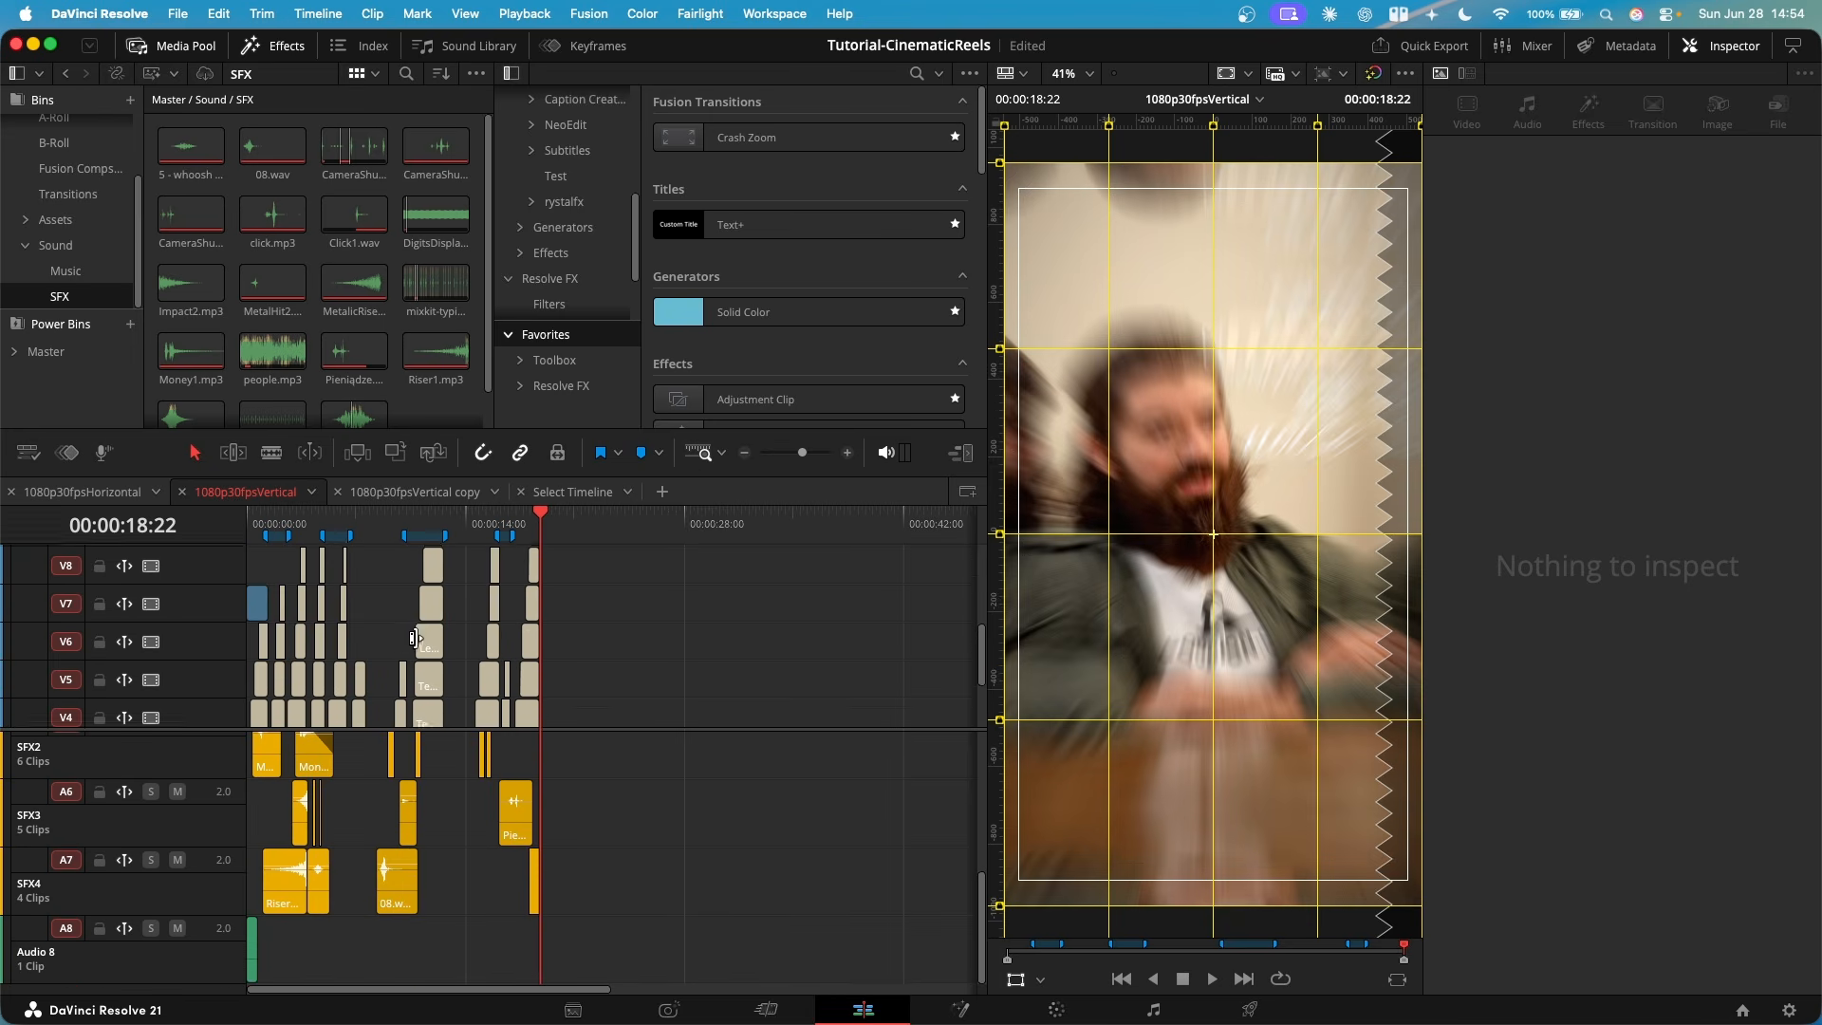
left_click(437, 522)
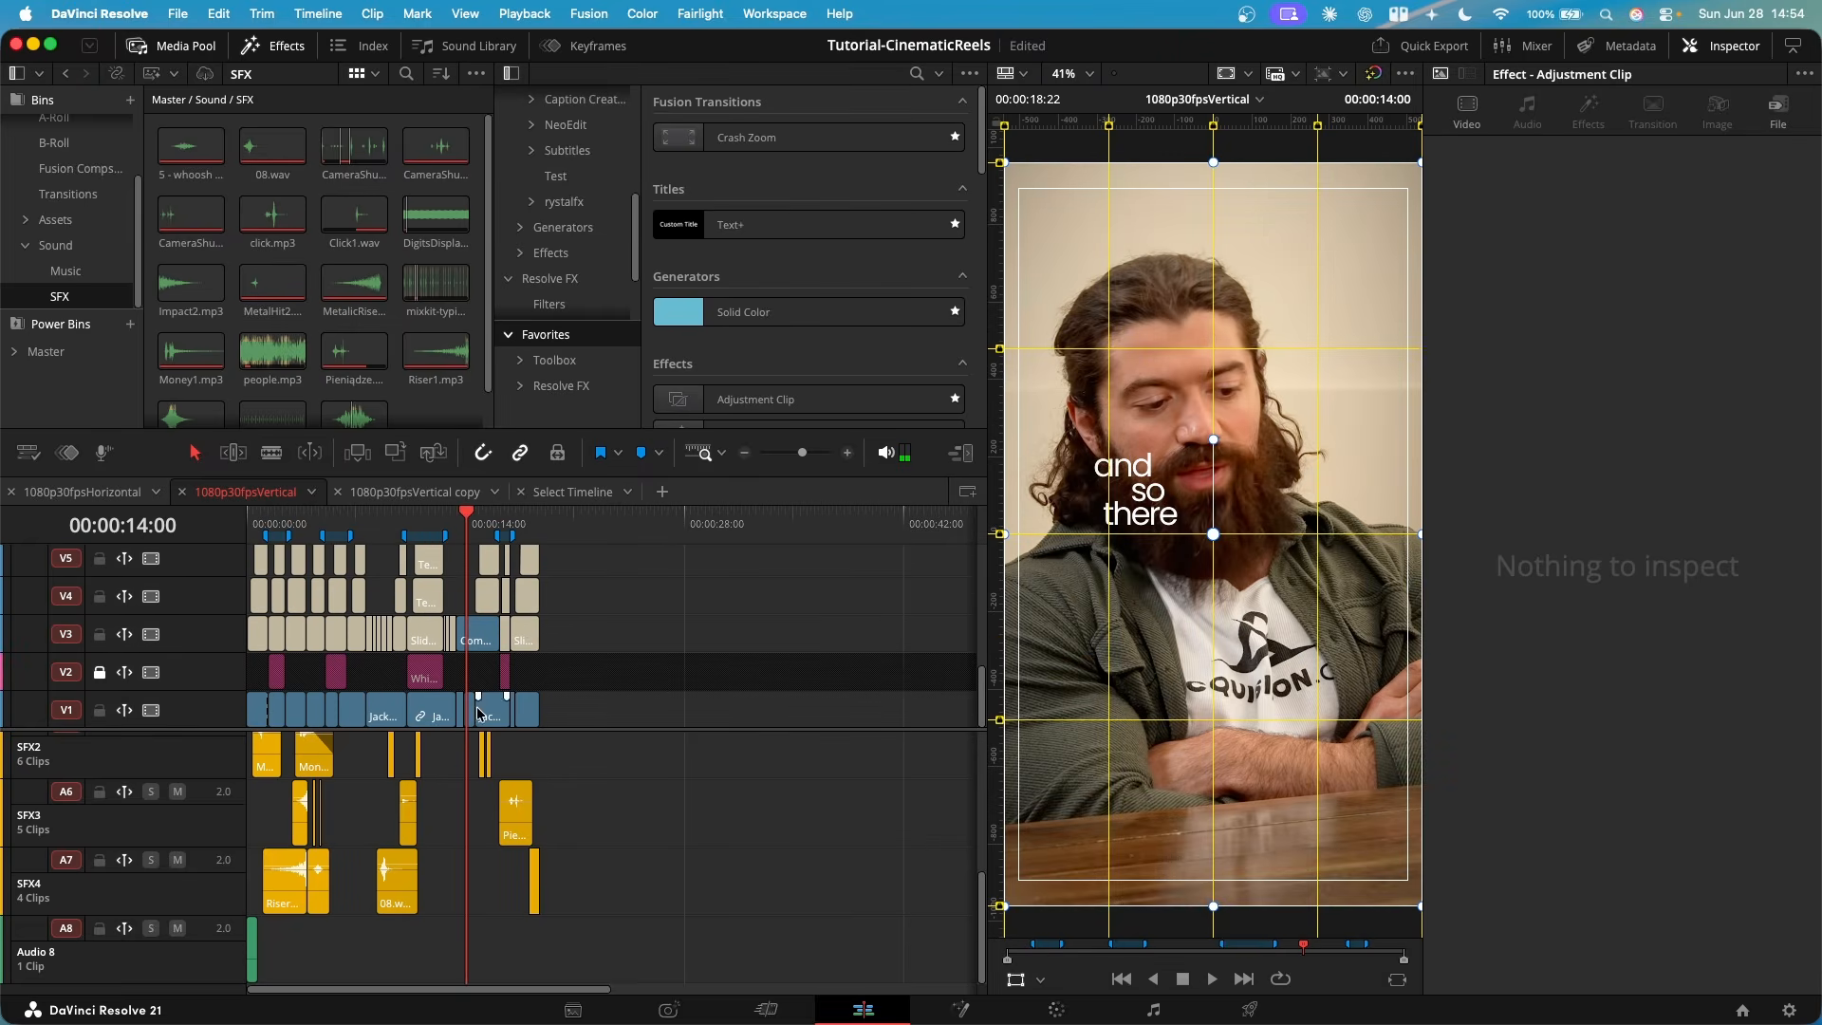
scroll(479, 709, "up", 5)
scroll(677, 841, "up", 4)
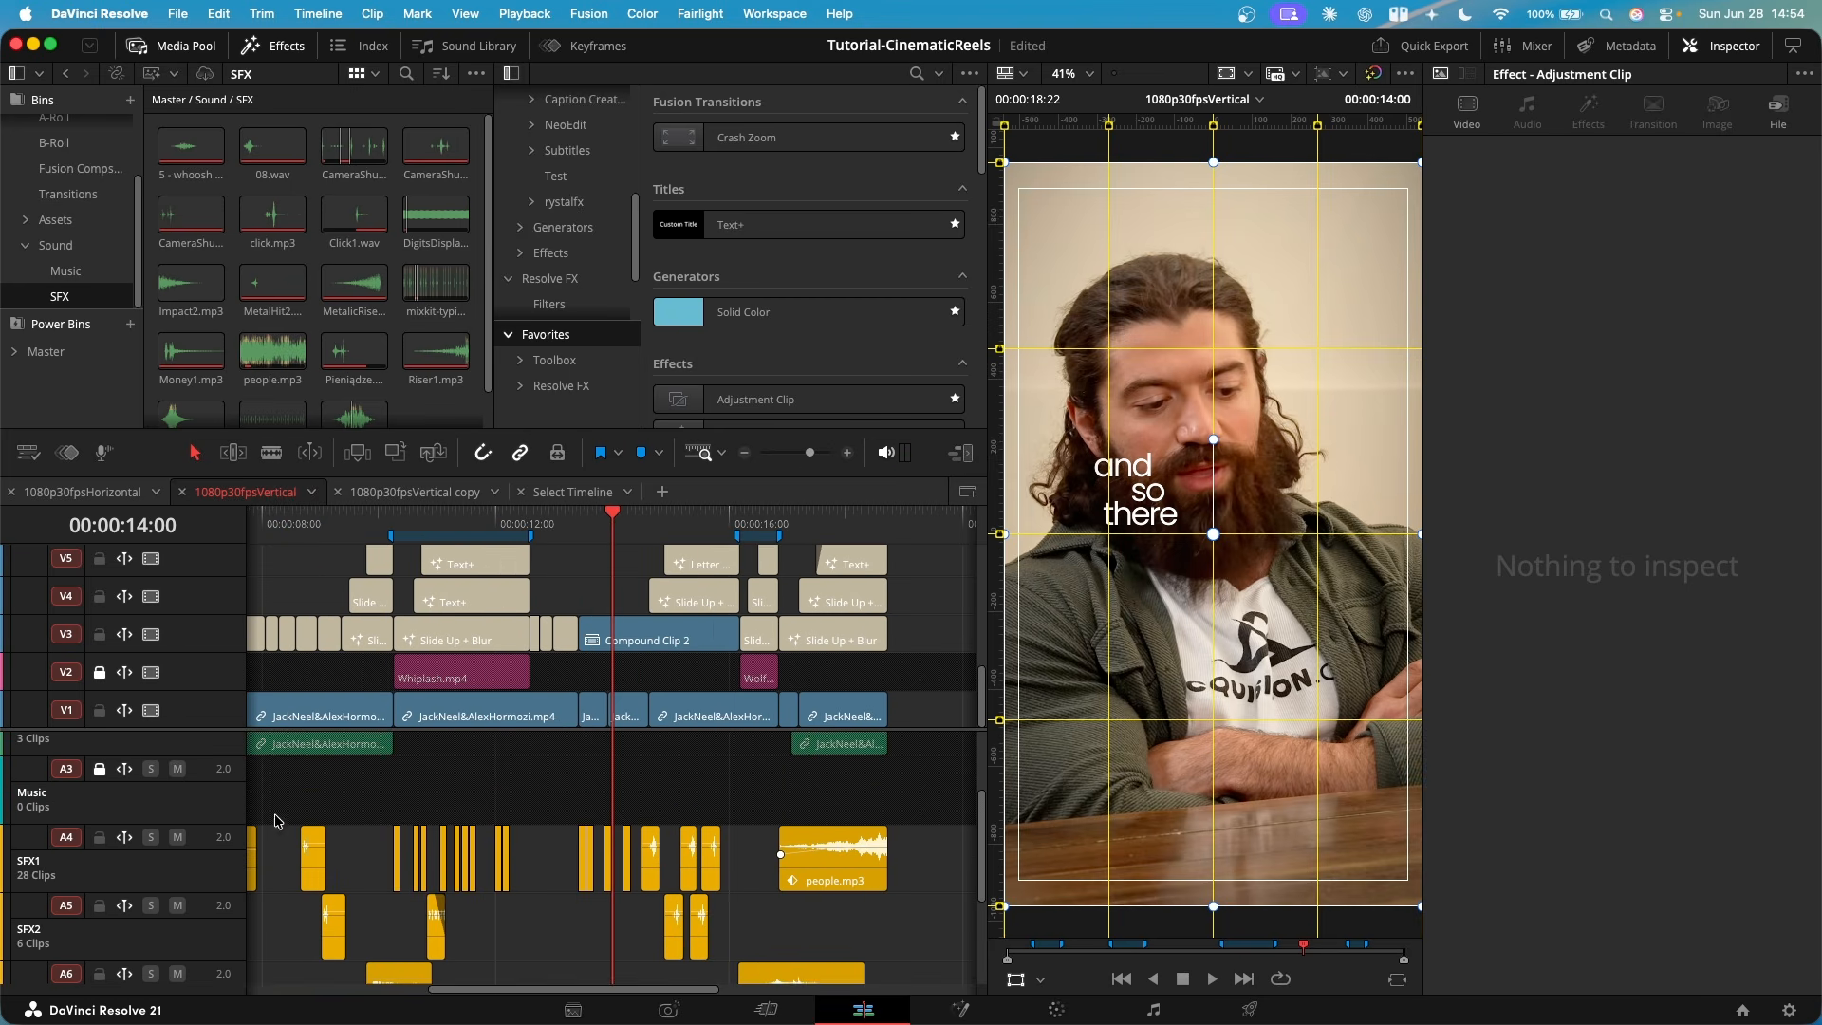
- Unlock and unmute the Music track and place everything in its right place.mp3 on it from the timeline's start
left_click(176, 770)
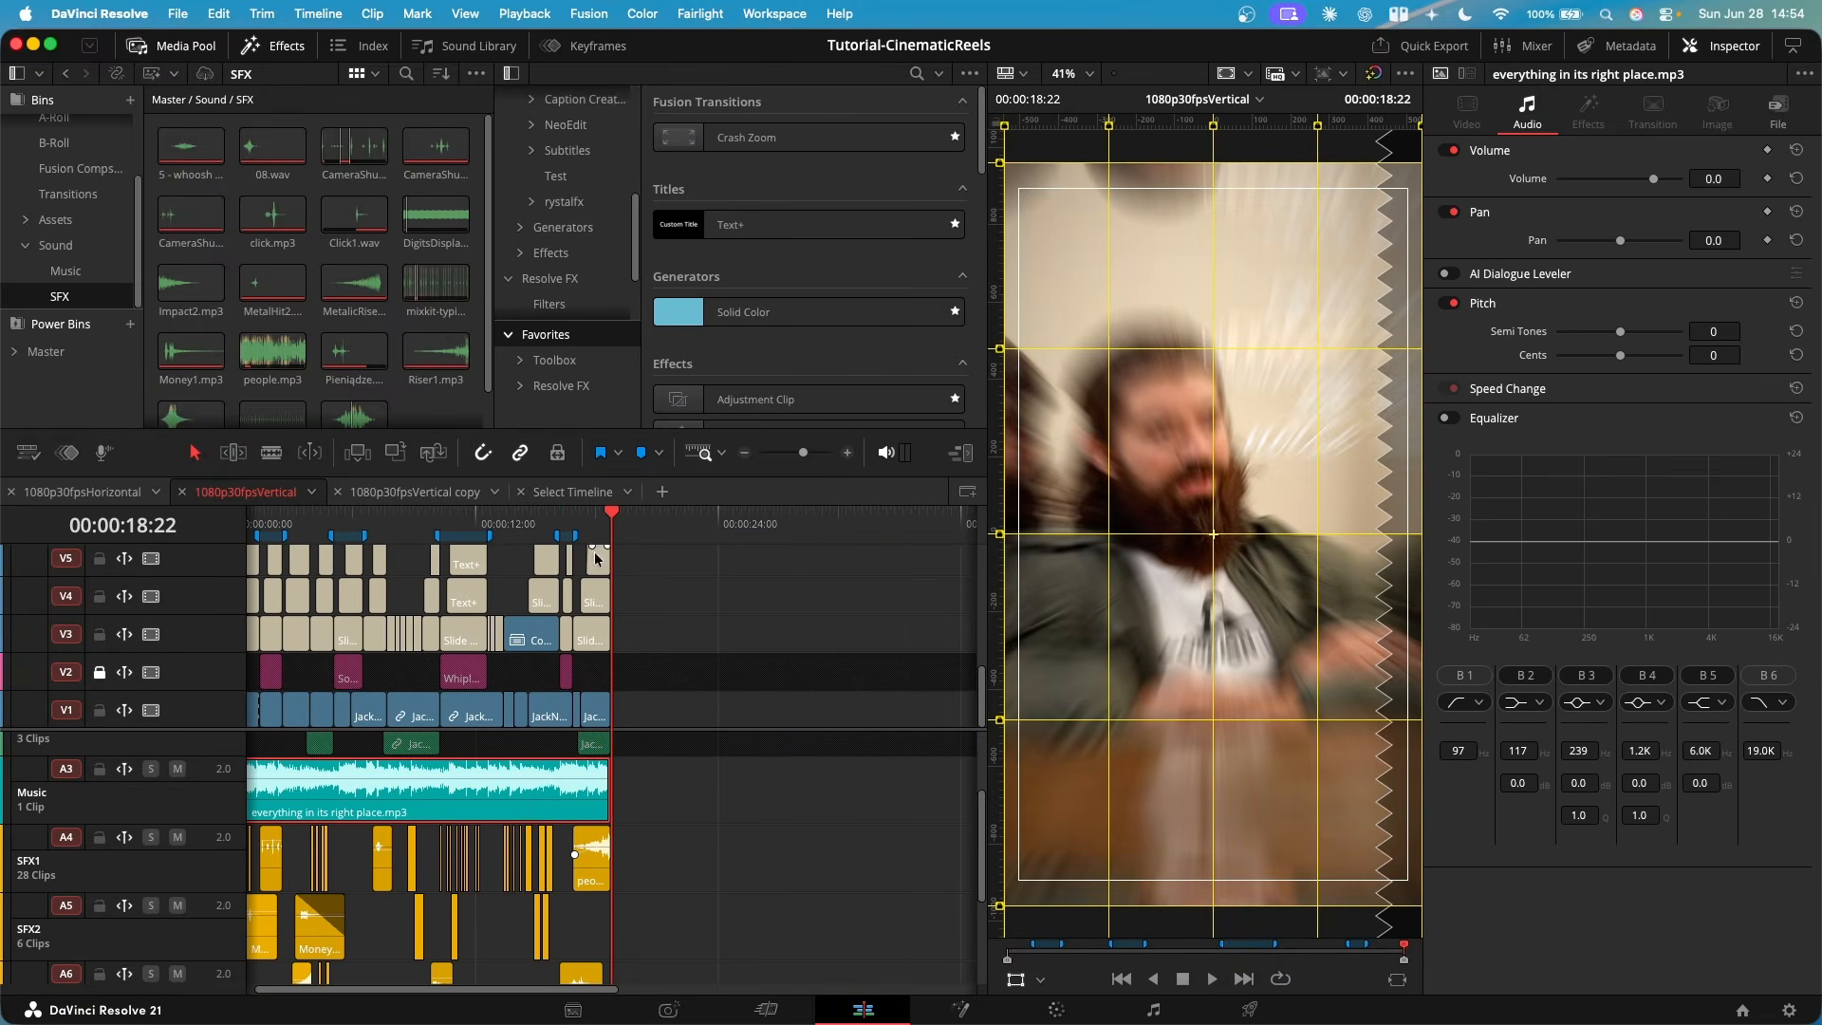
left_click(526, 534)
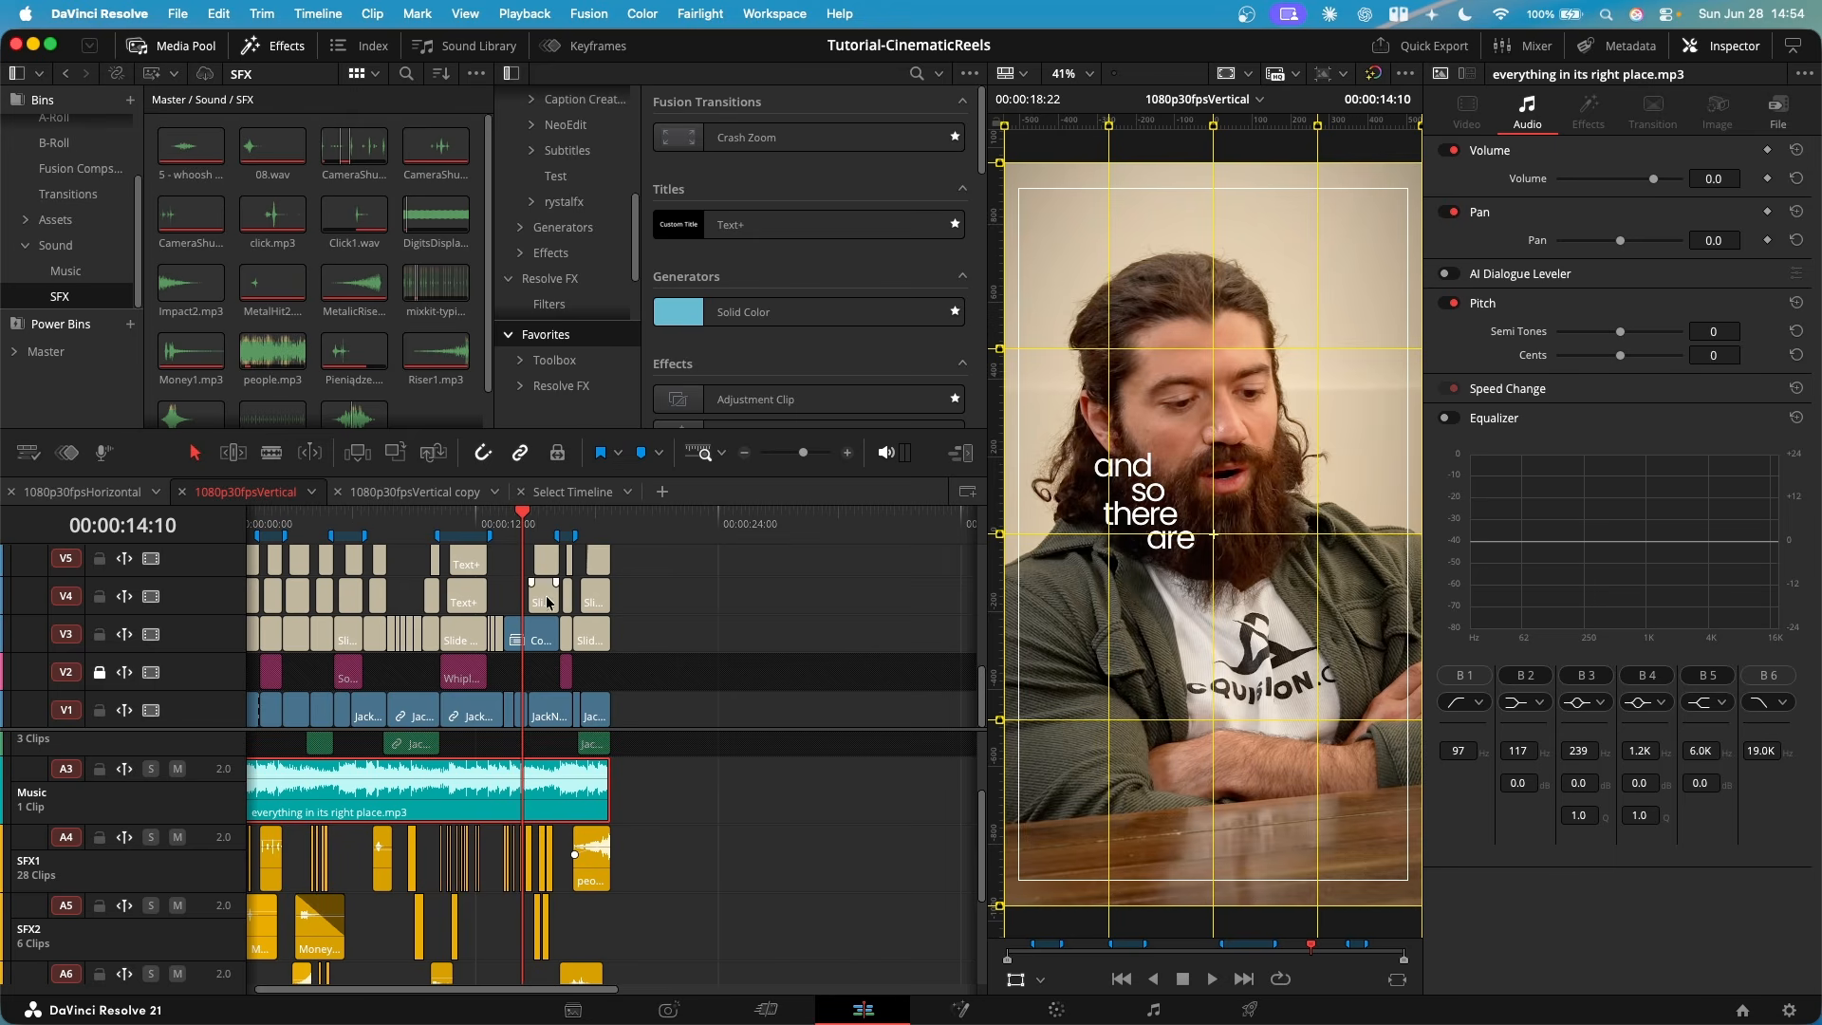
left_click(260, 528)
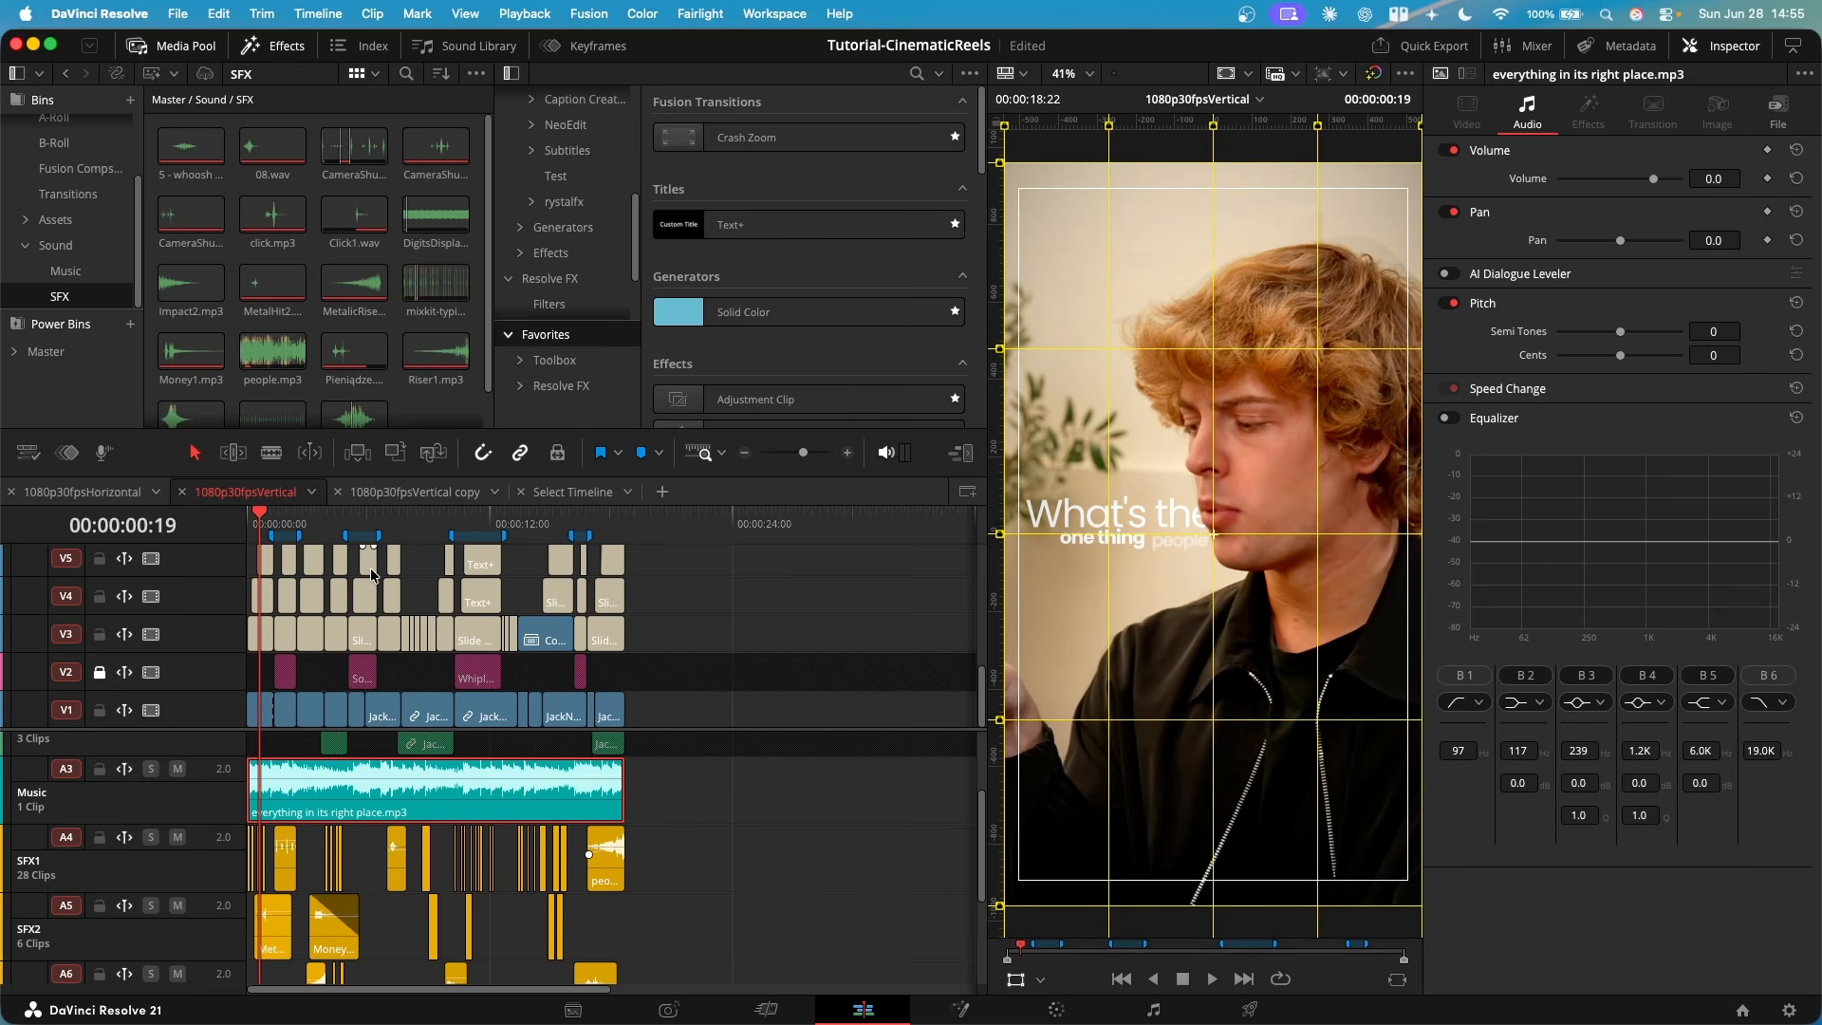
- Examine the music waveform, play the passage from 00:00:03:08, and return to the timeline's start
scroll(368, 819, "up", 3)
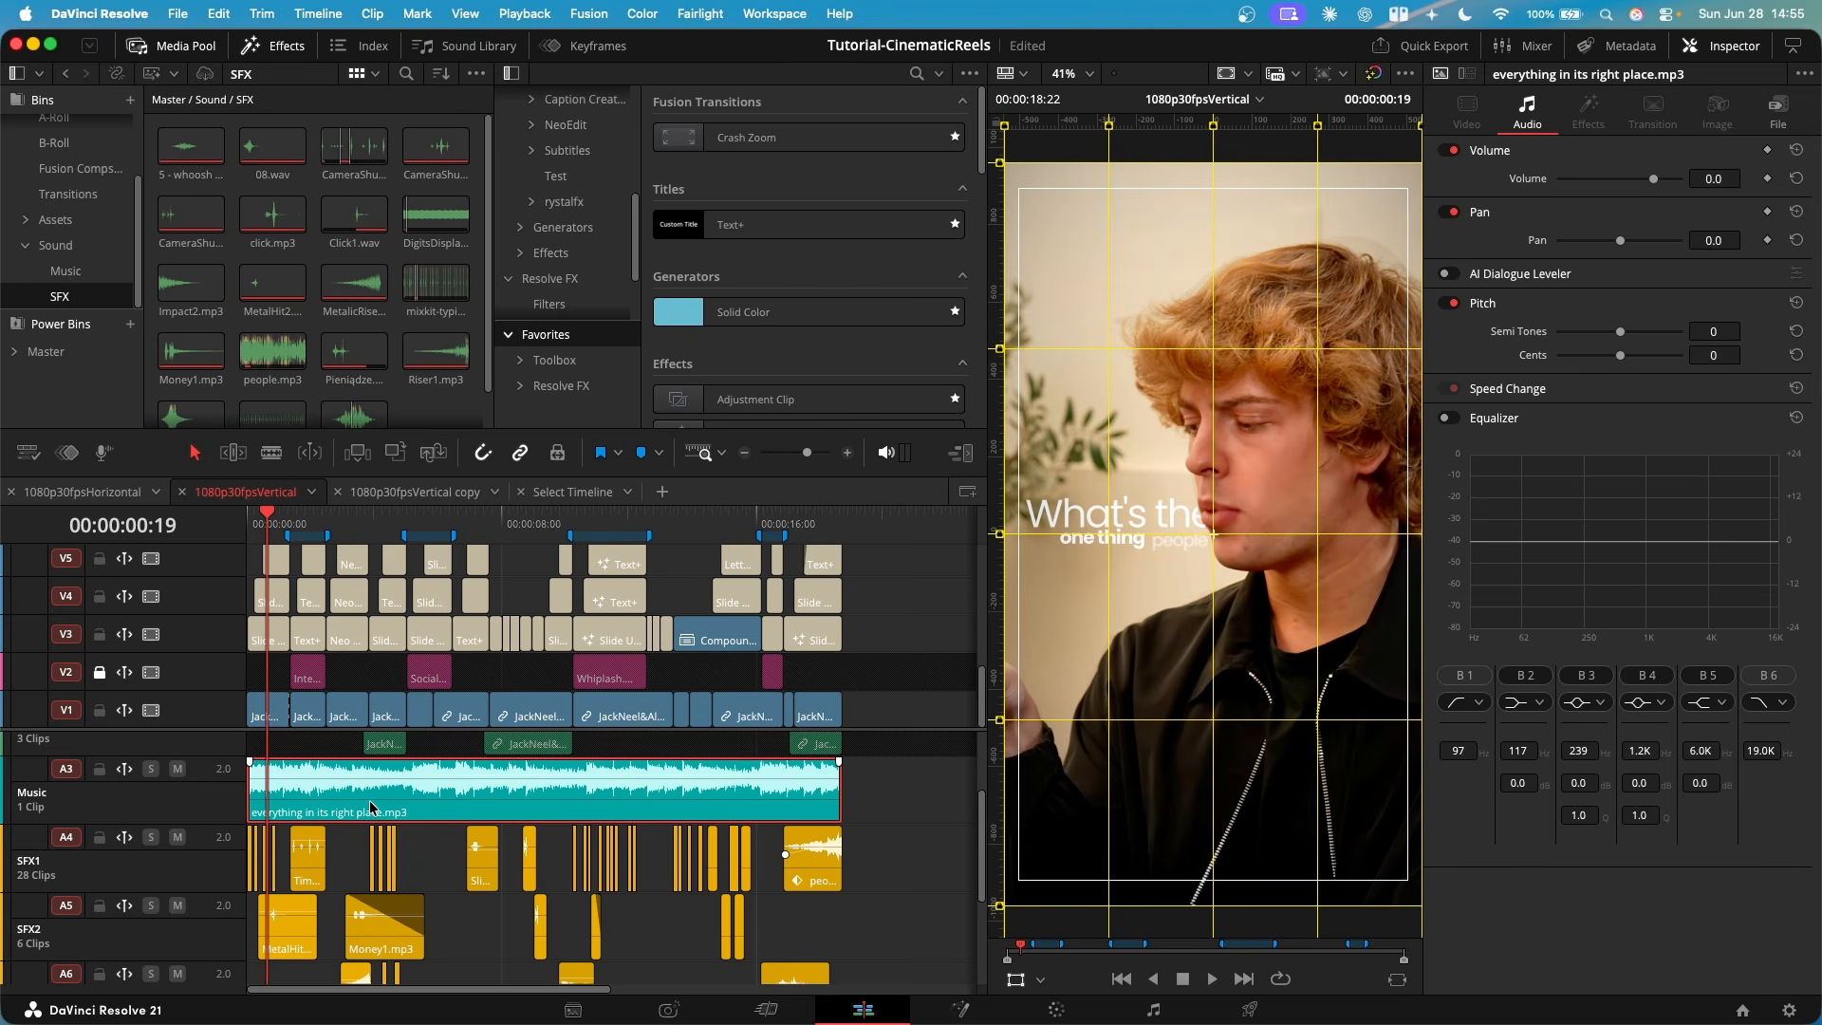
scroll(370, 808, "down", 3)
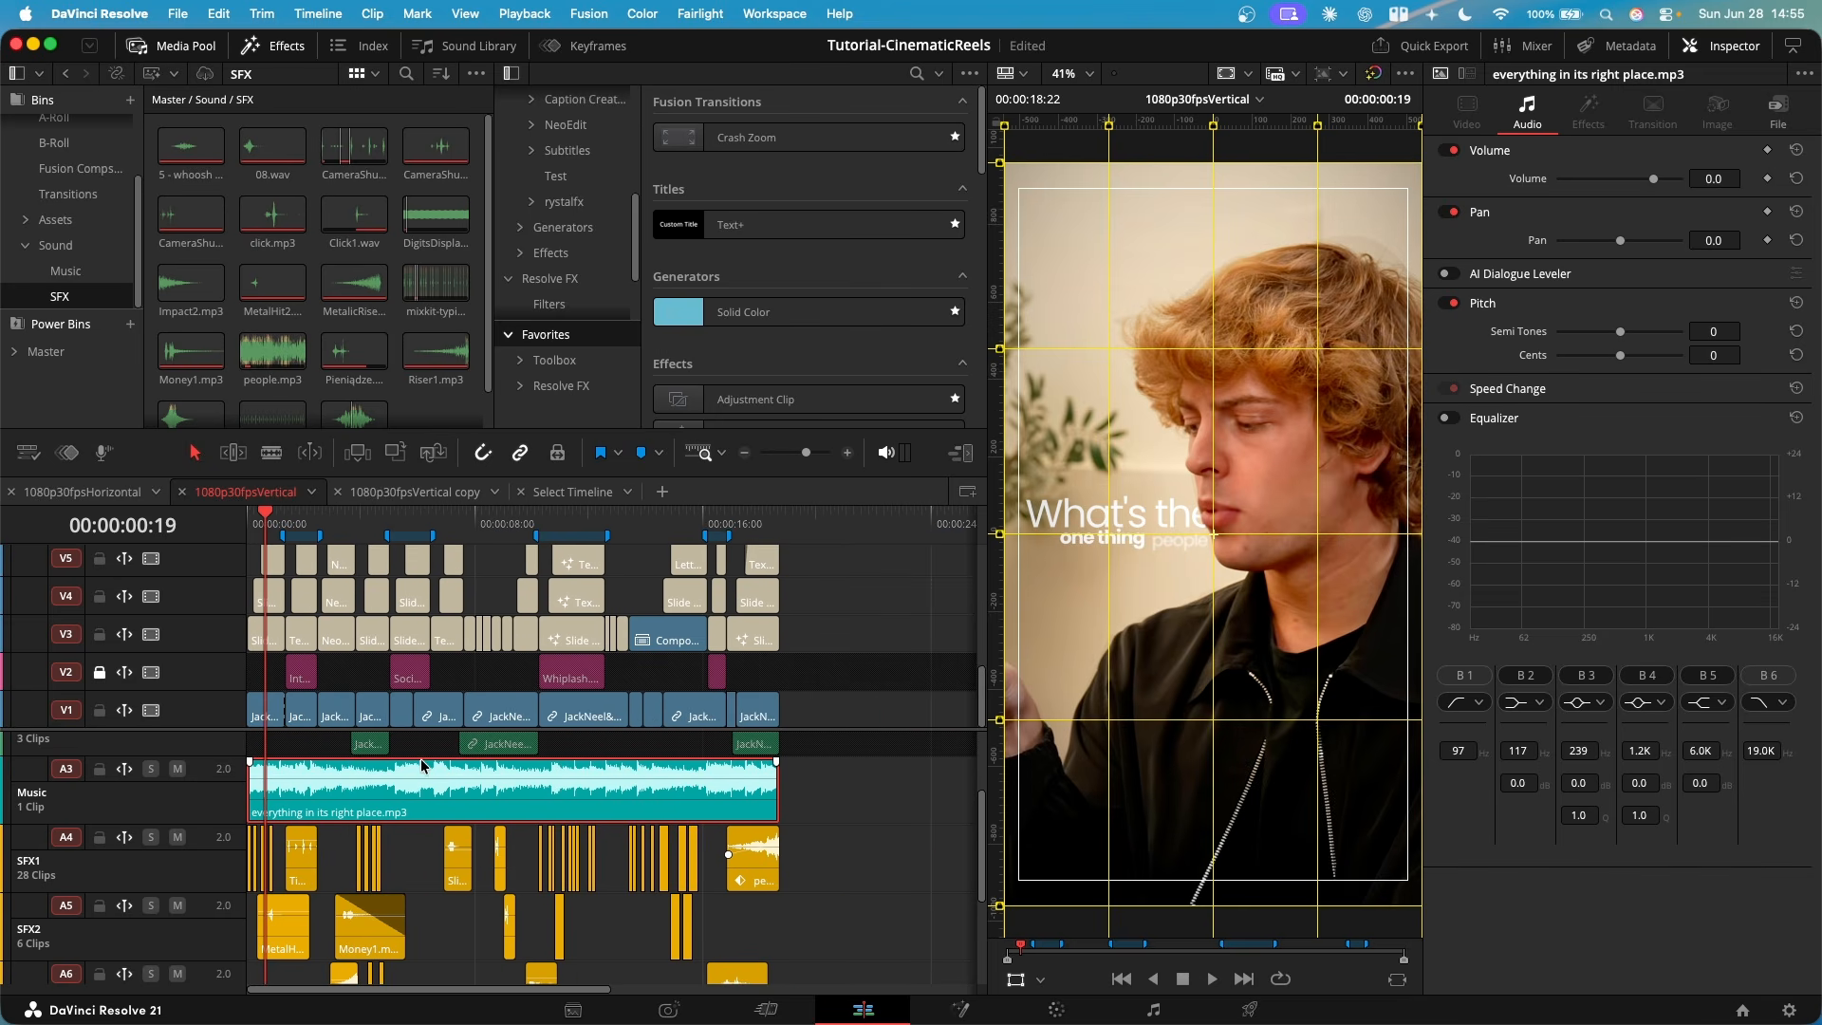
scroll(389, 798, "up", 3)
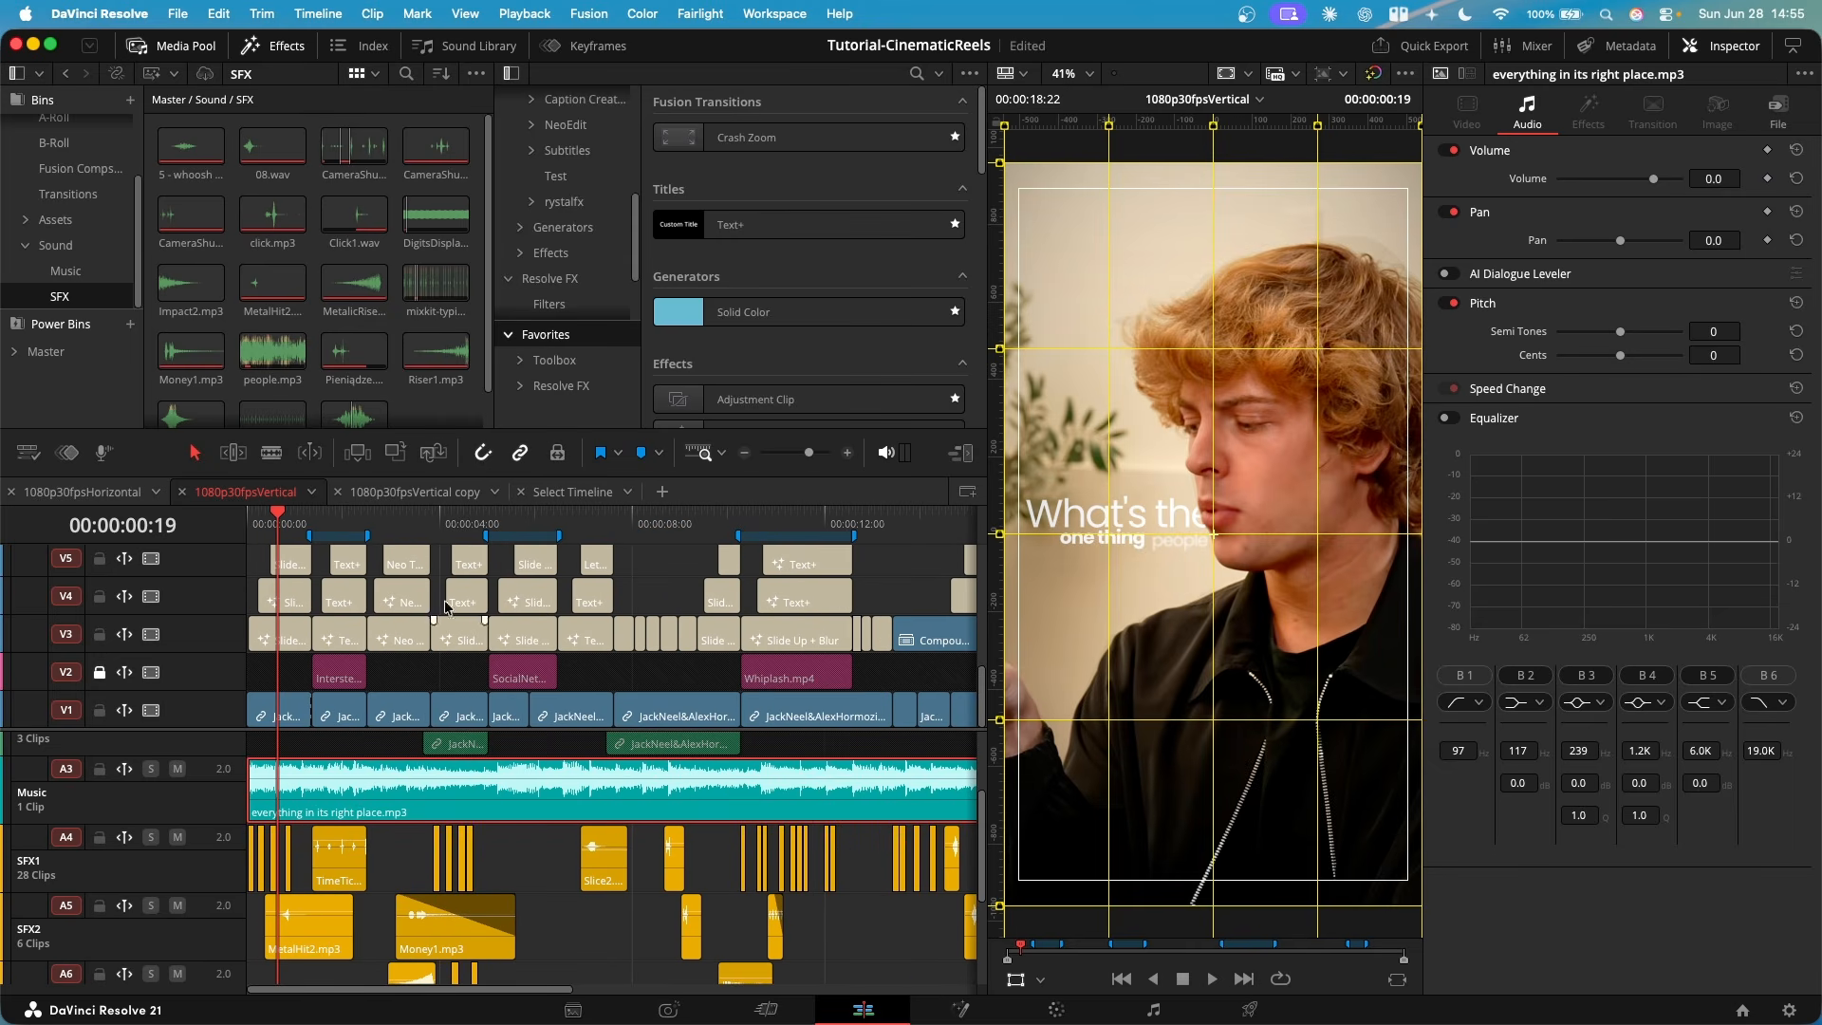
left_click(412, 524)
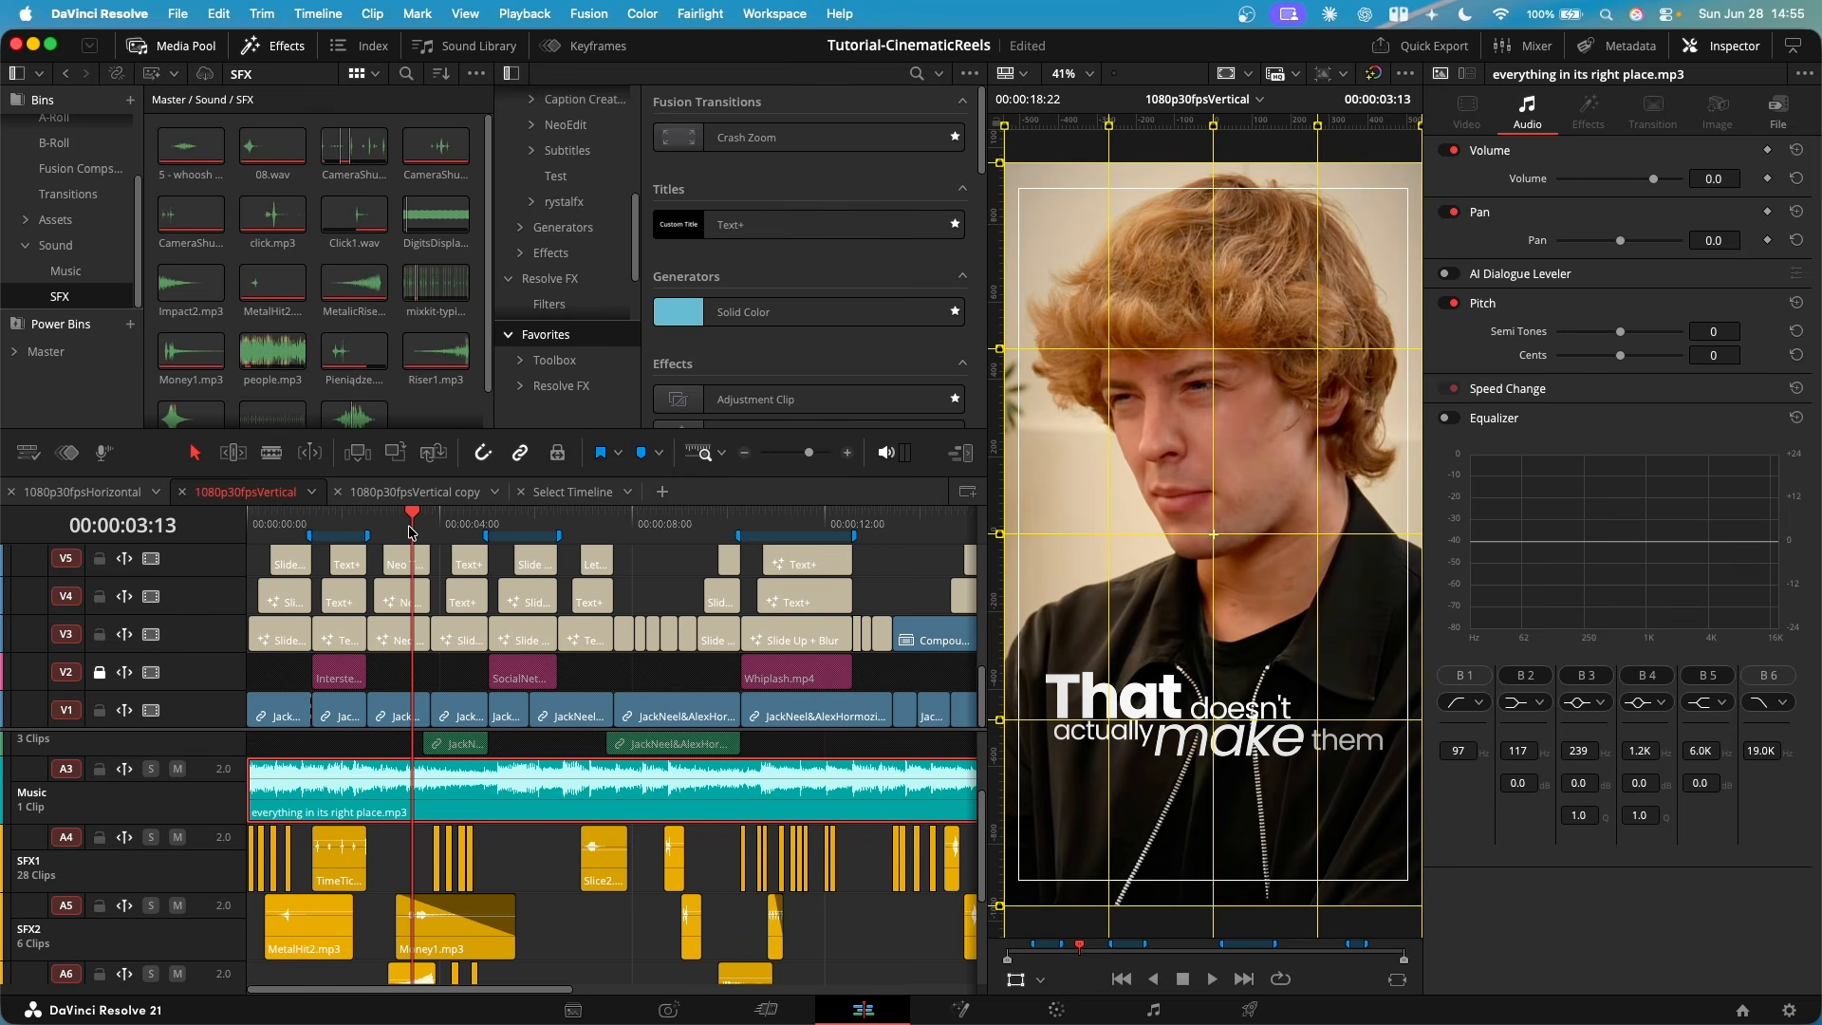
left_click(404, 527)
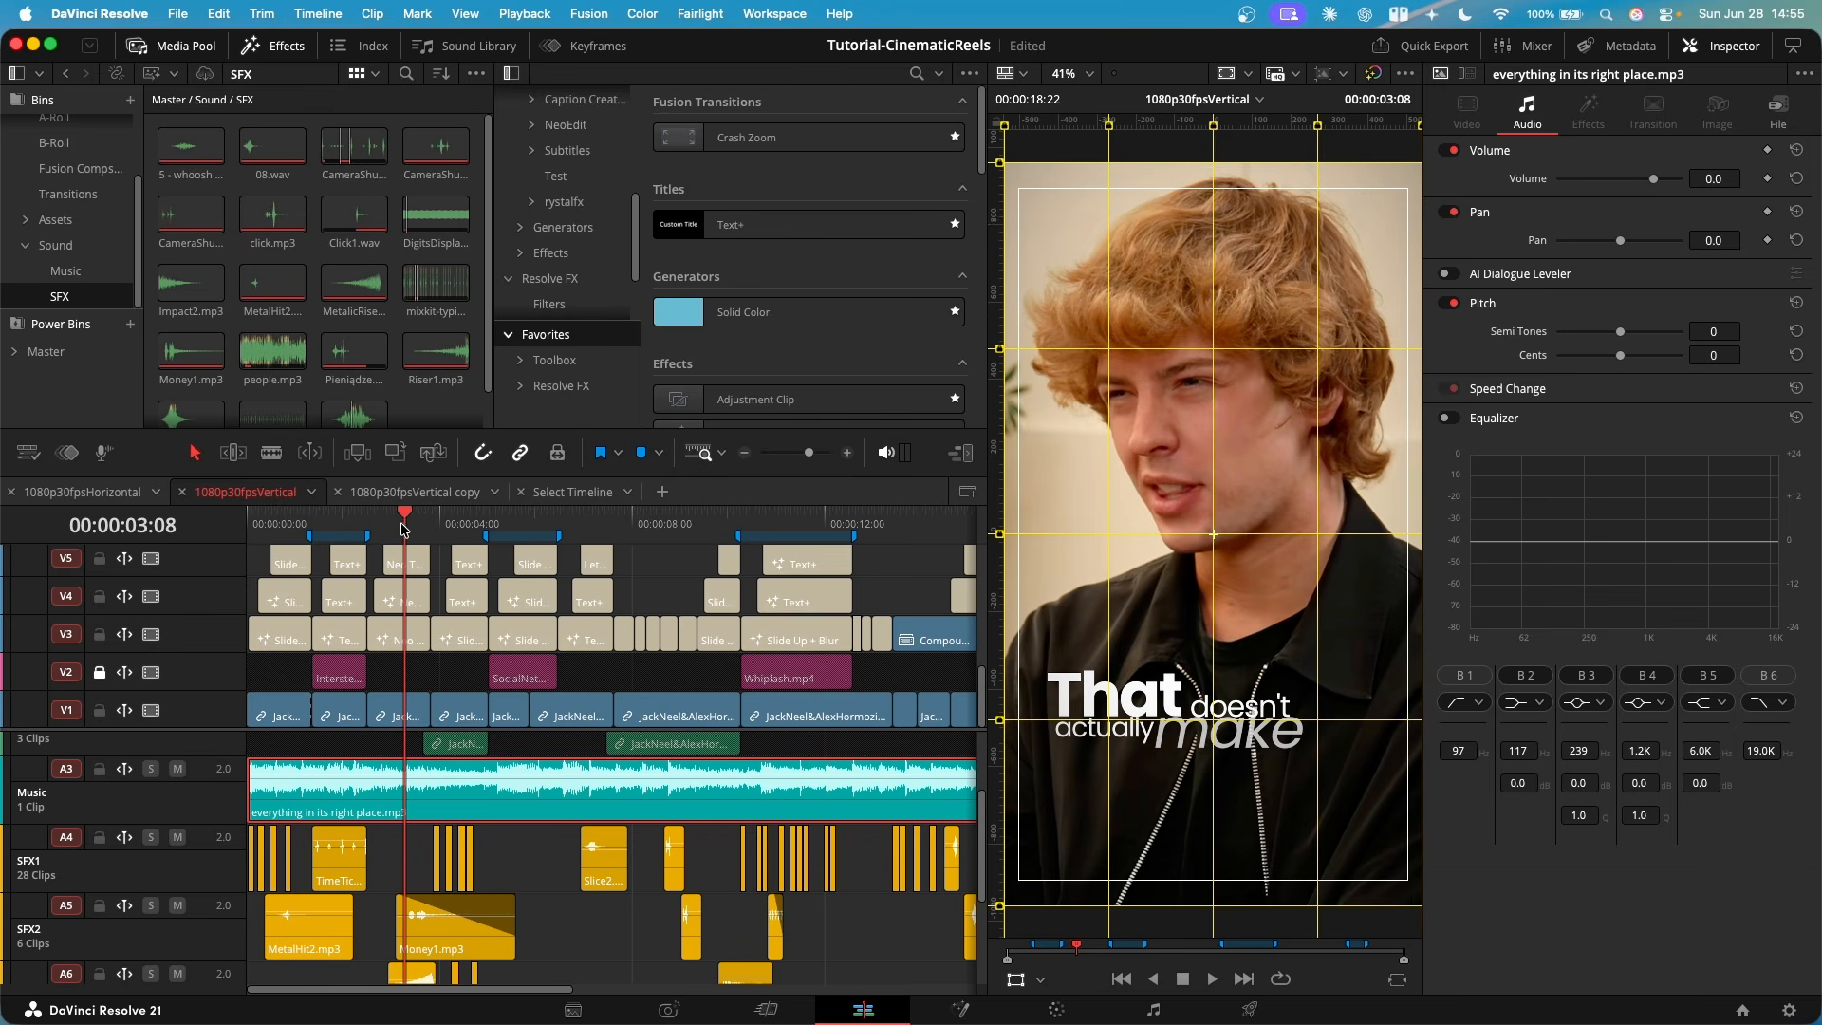
key("space")
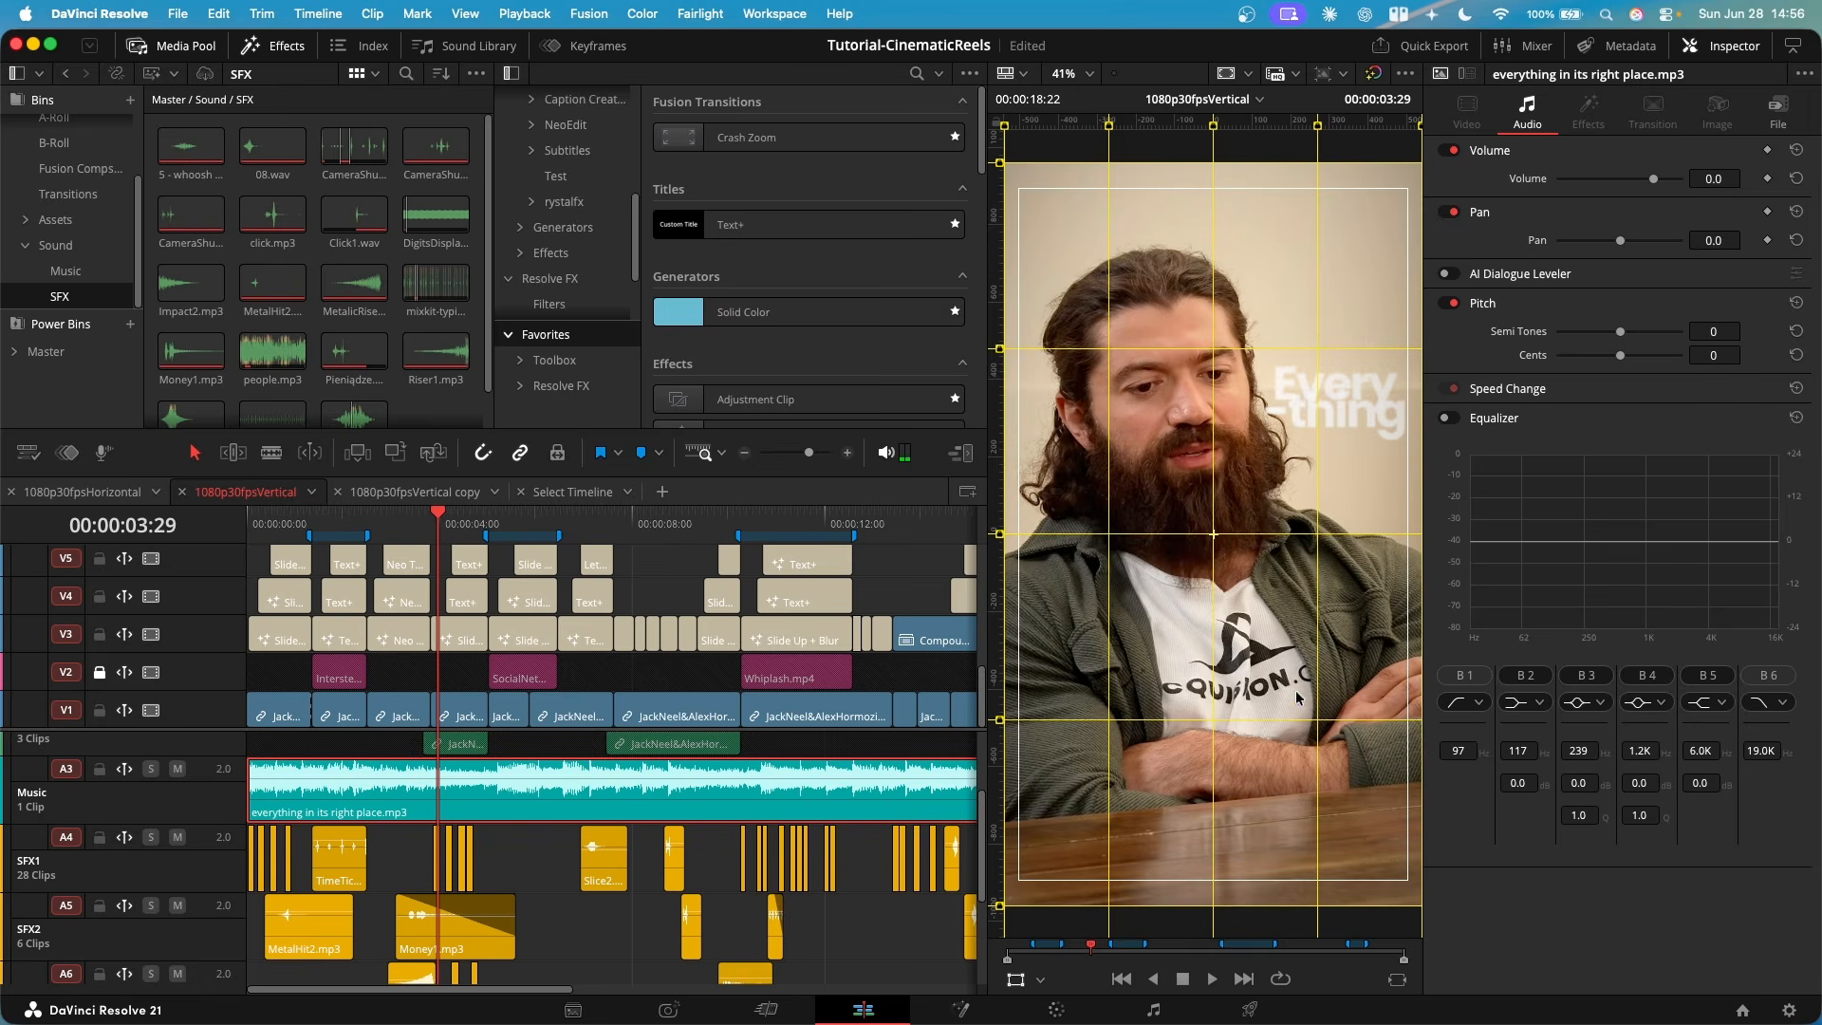
scroll(521, 905, "down", 2)
scroll(521, 905, "up", 2)
key("Home")
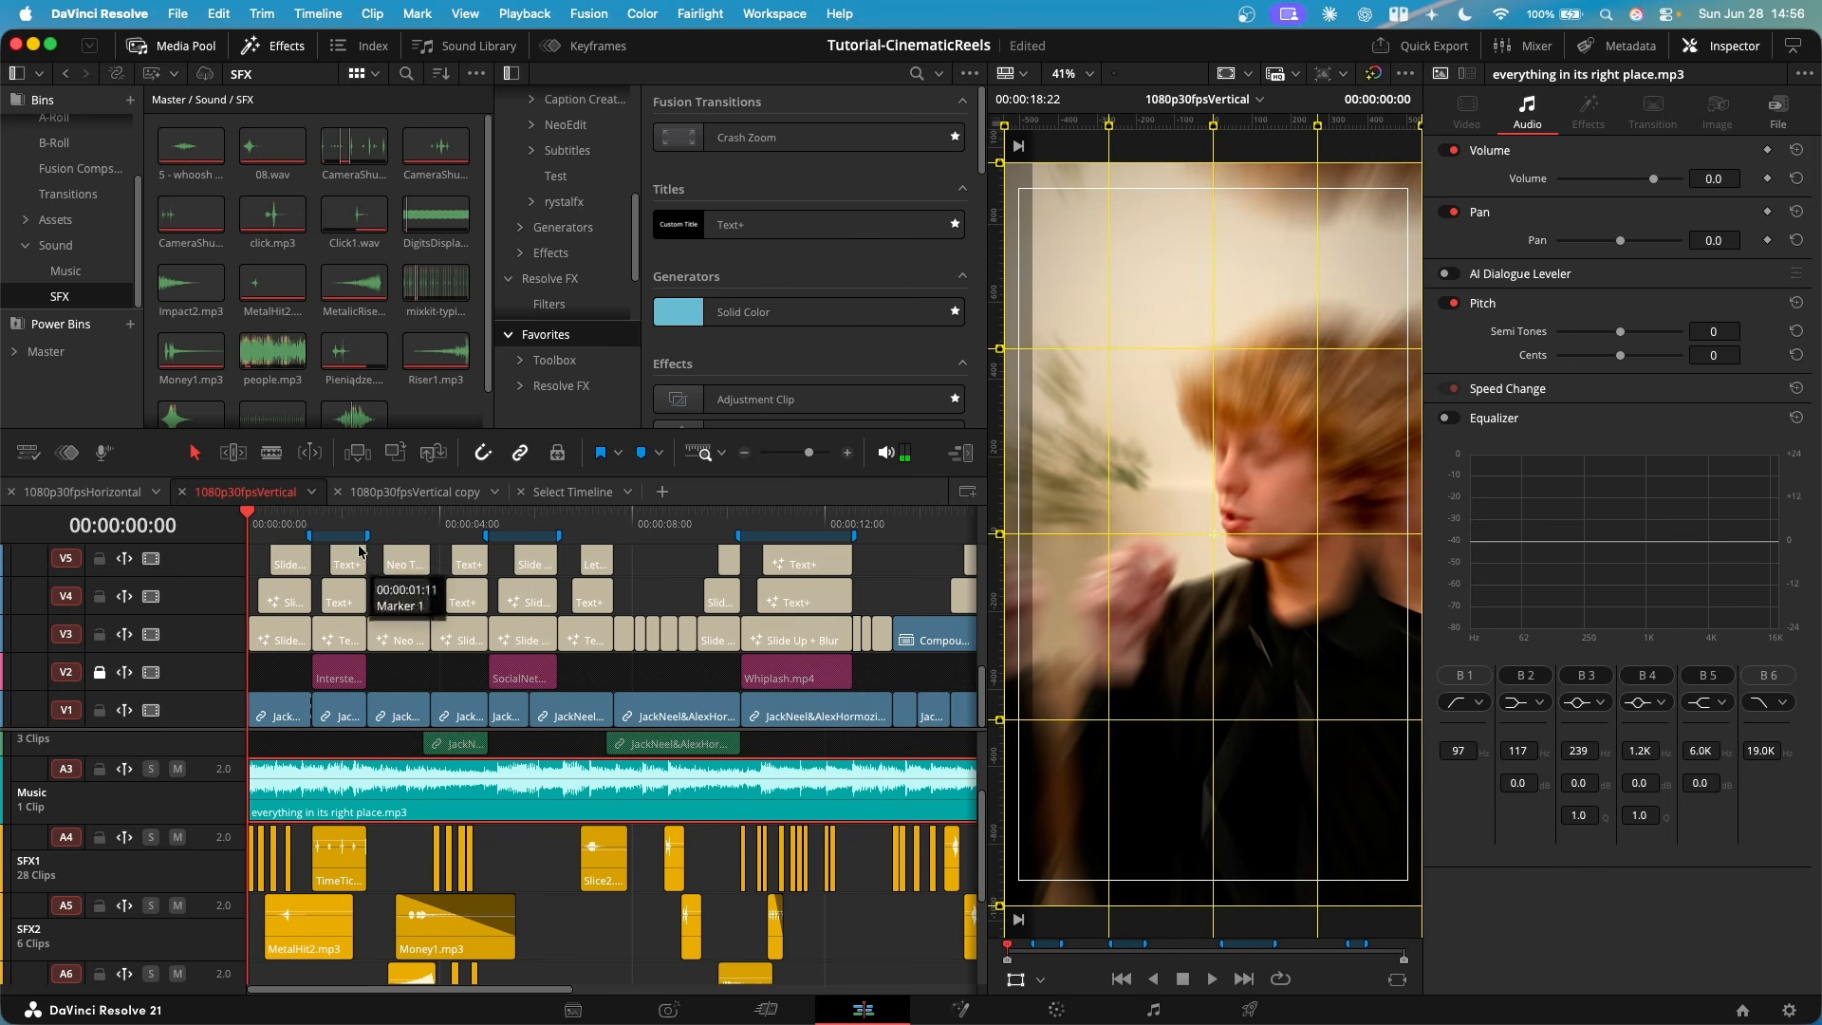
- Add volume keyframes to everything in its right place.mp3 at 00:00:03:13, 00:00:04:00, 00:00:05:22 and 00:00:06:01
left_click(412, 524)
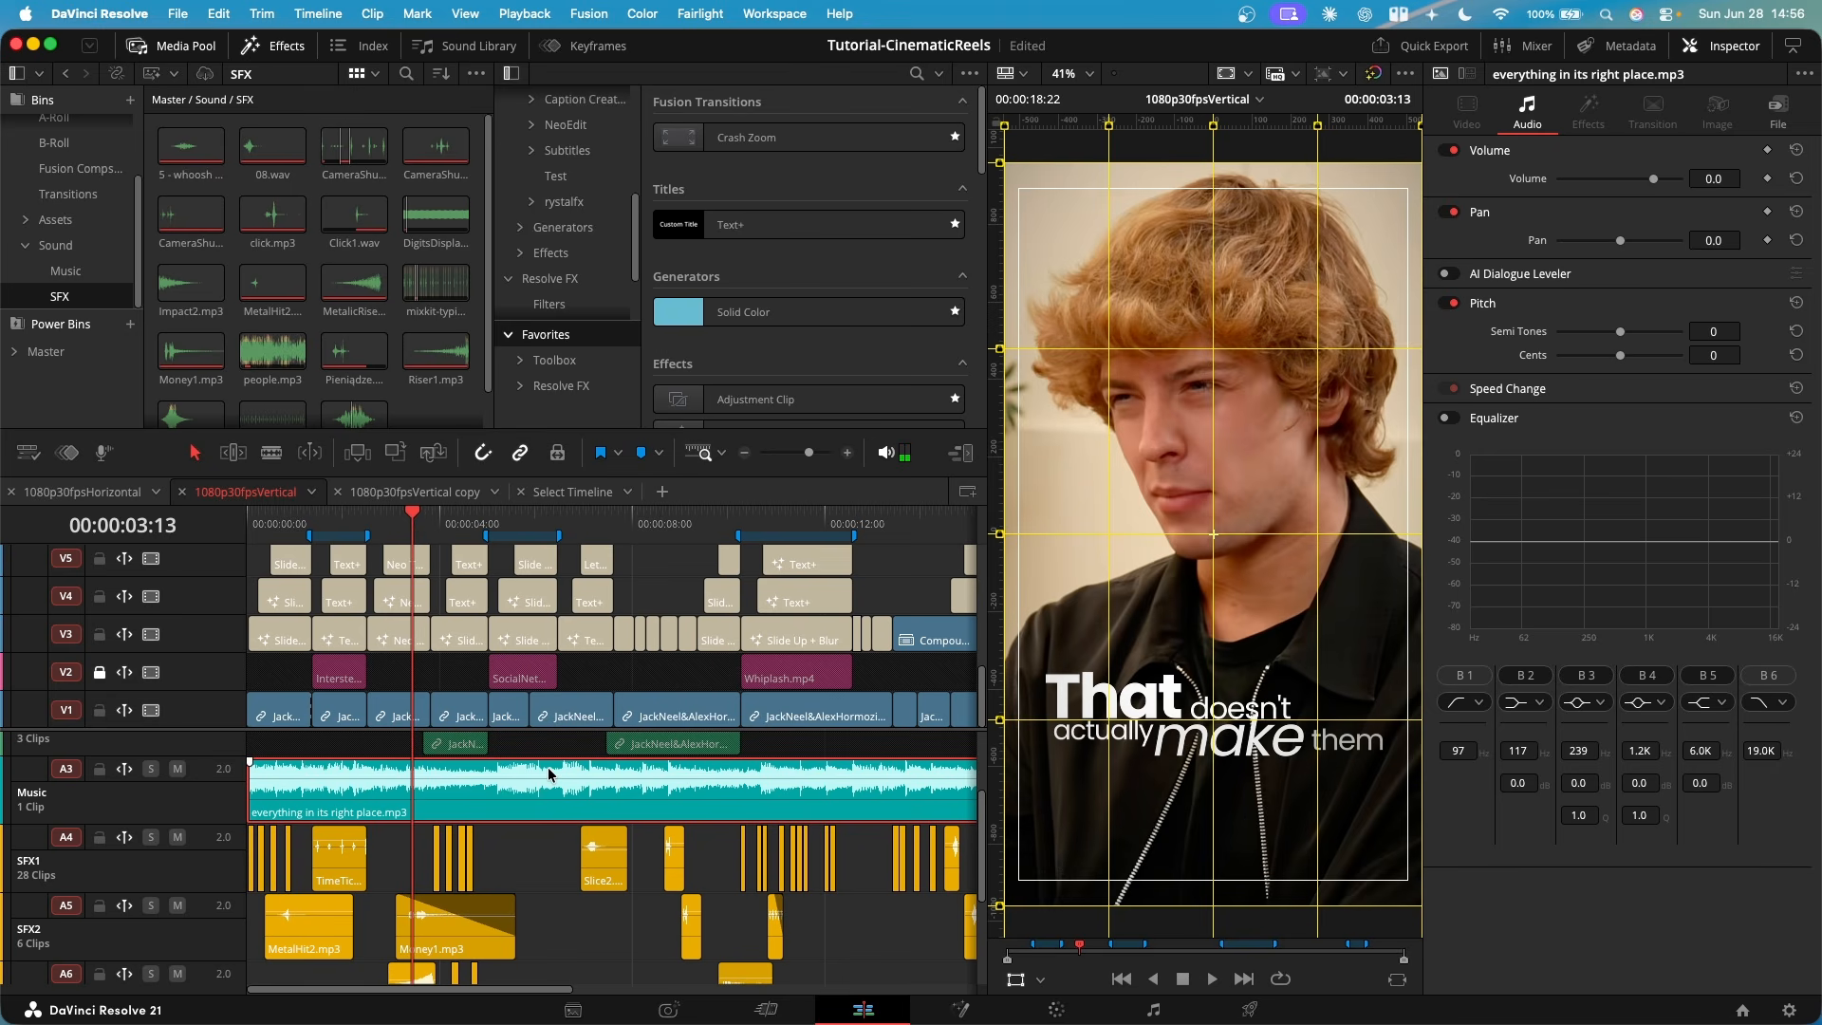
left_click(1767, 179)
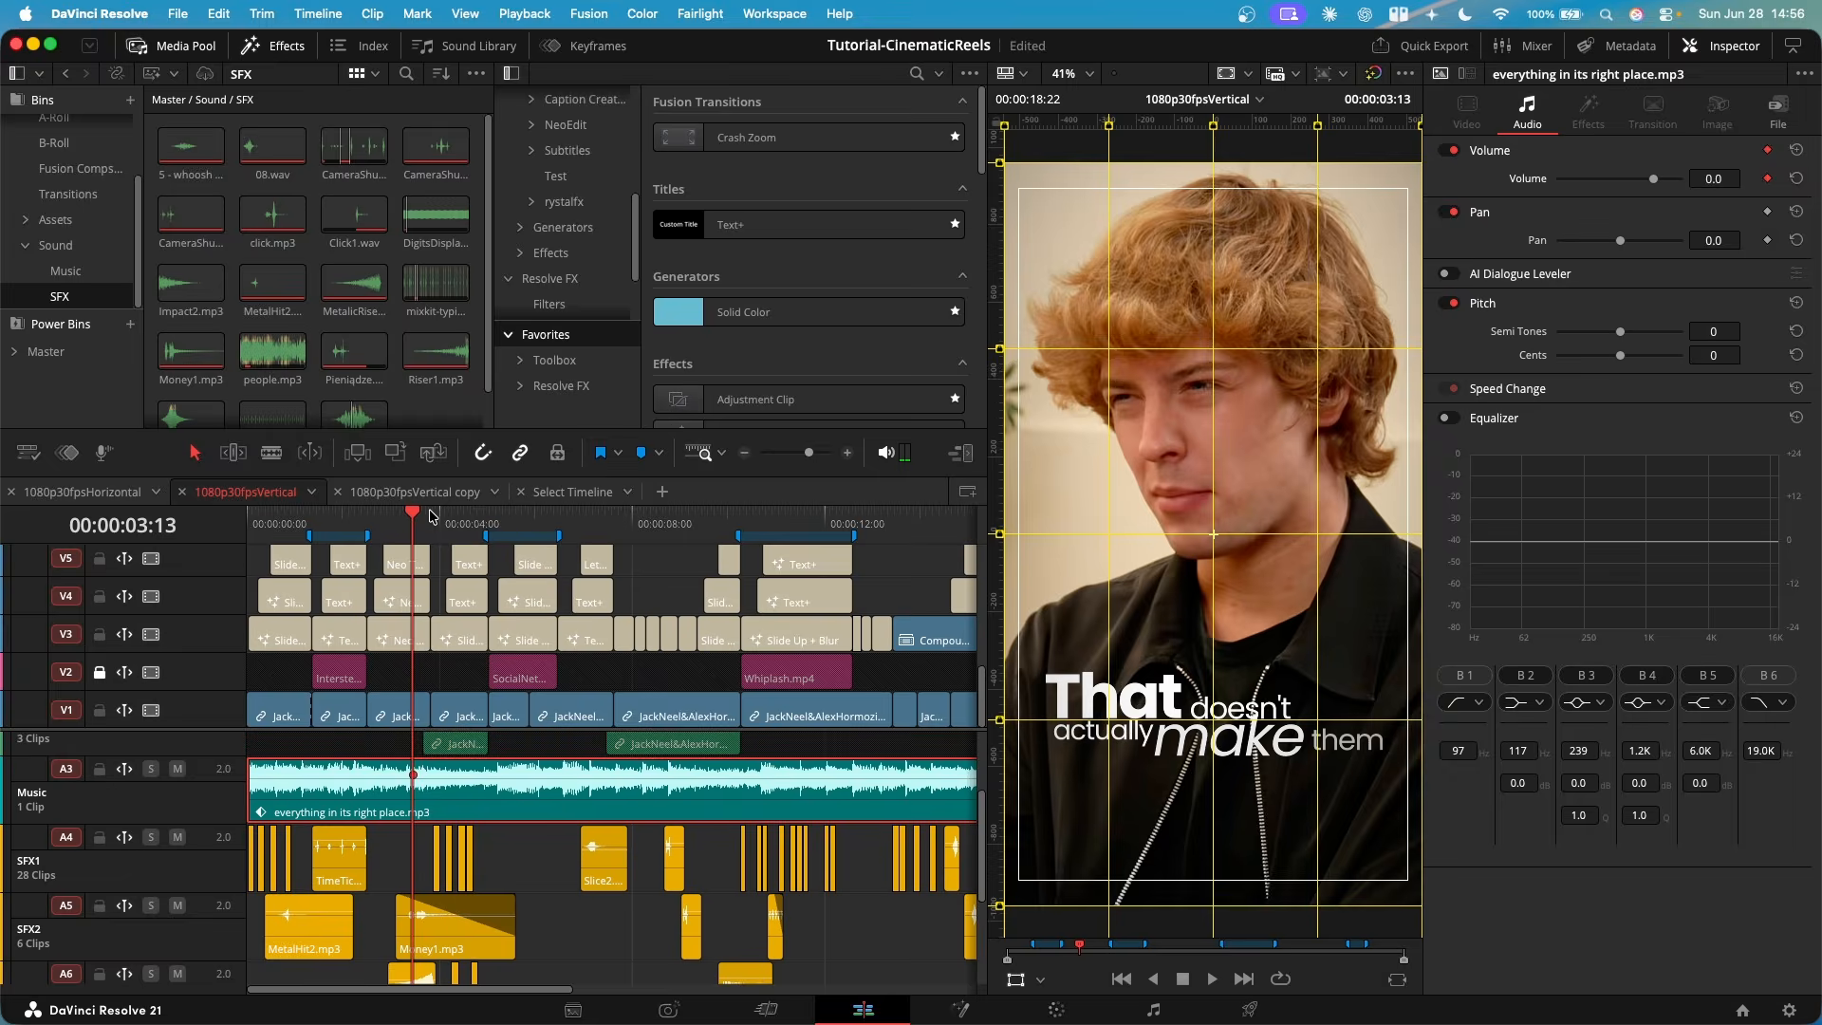
left_click(438, 524)
left_click(1767, 178)
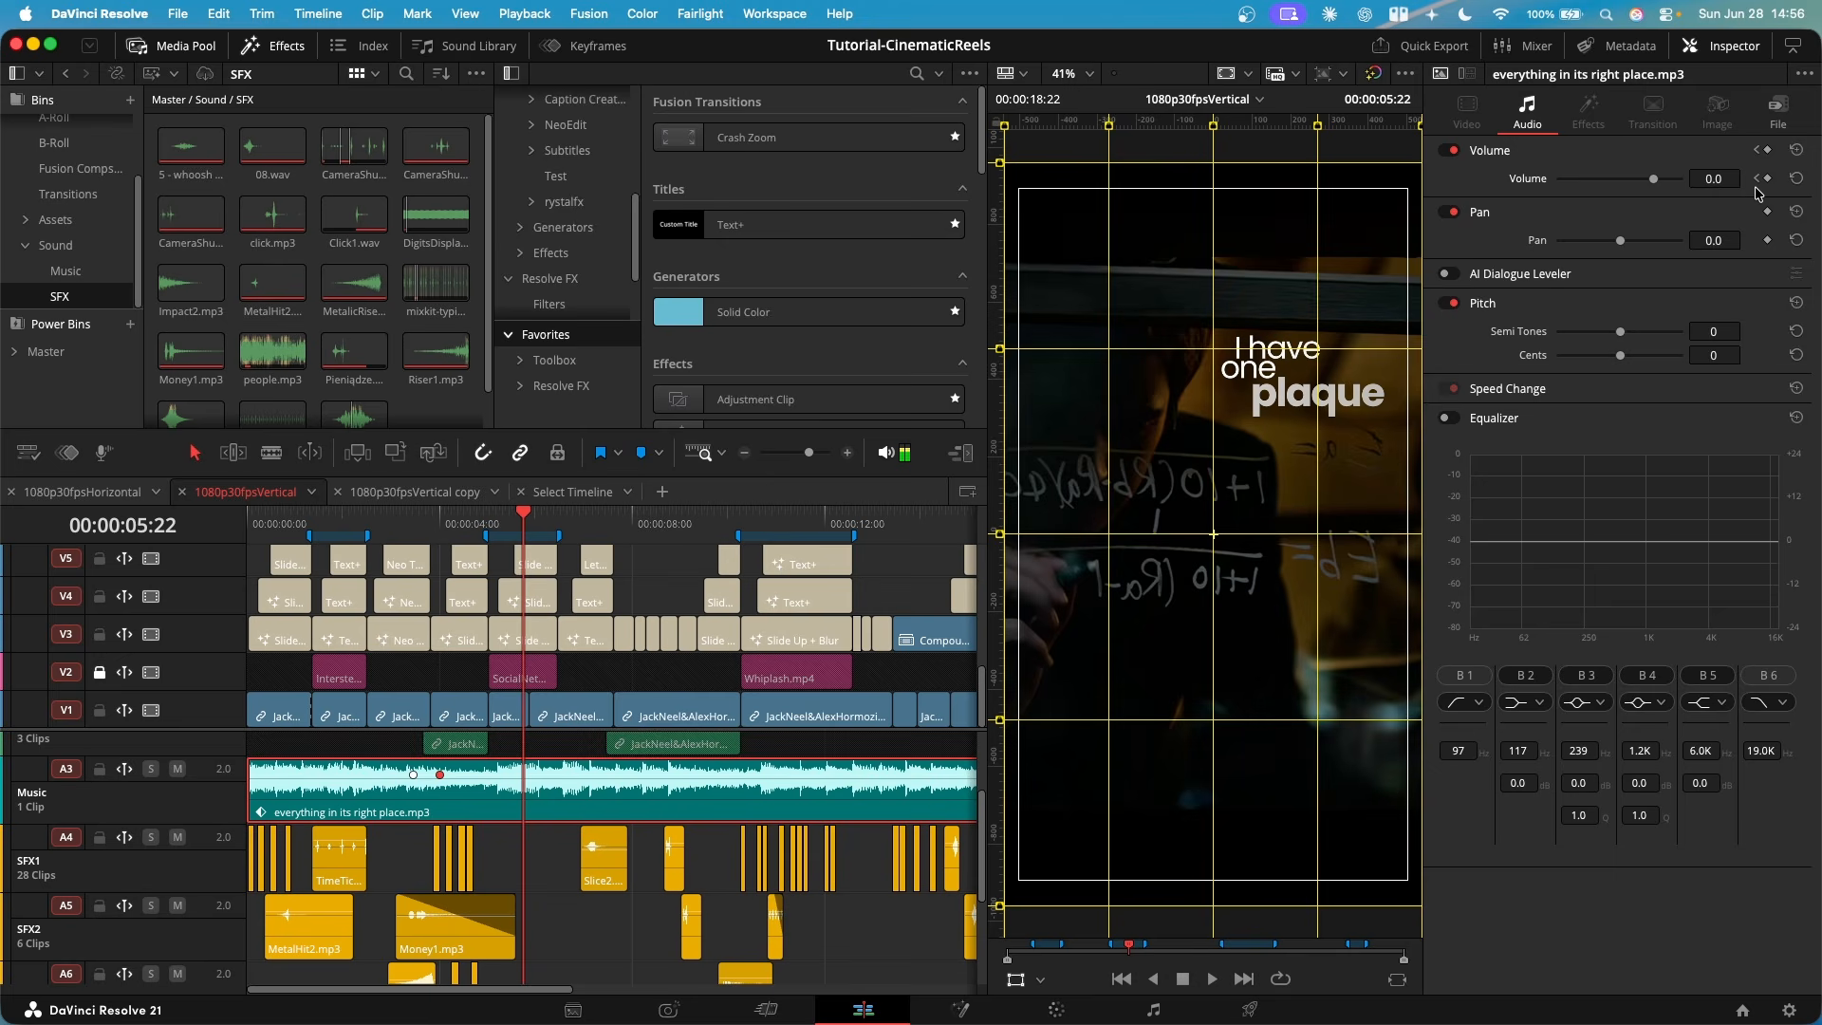
left_click(1767, 178)
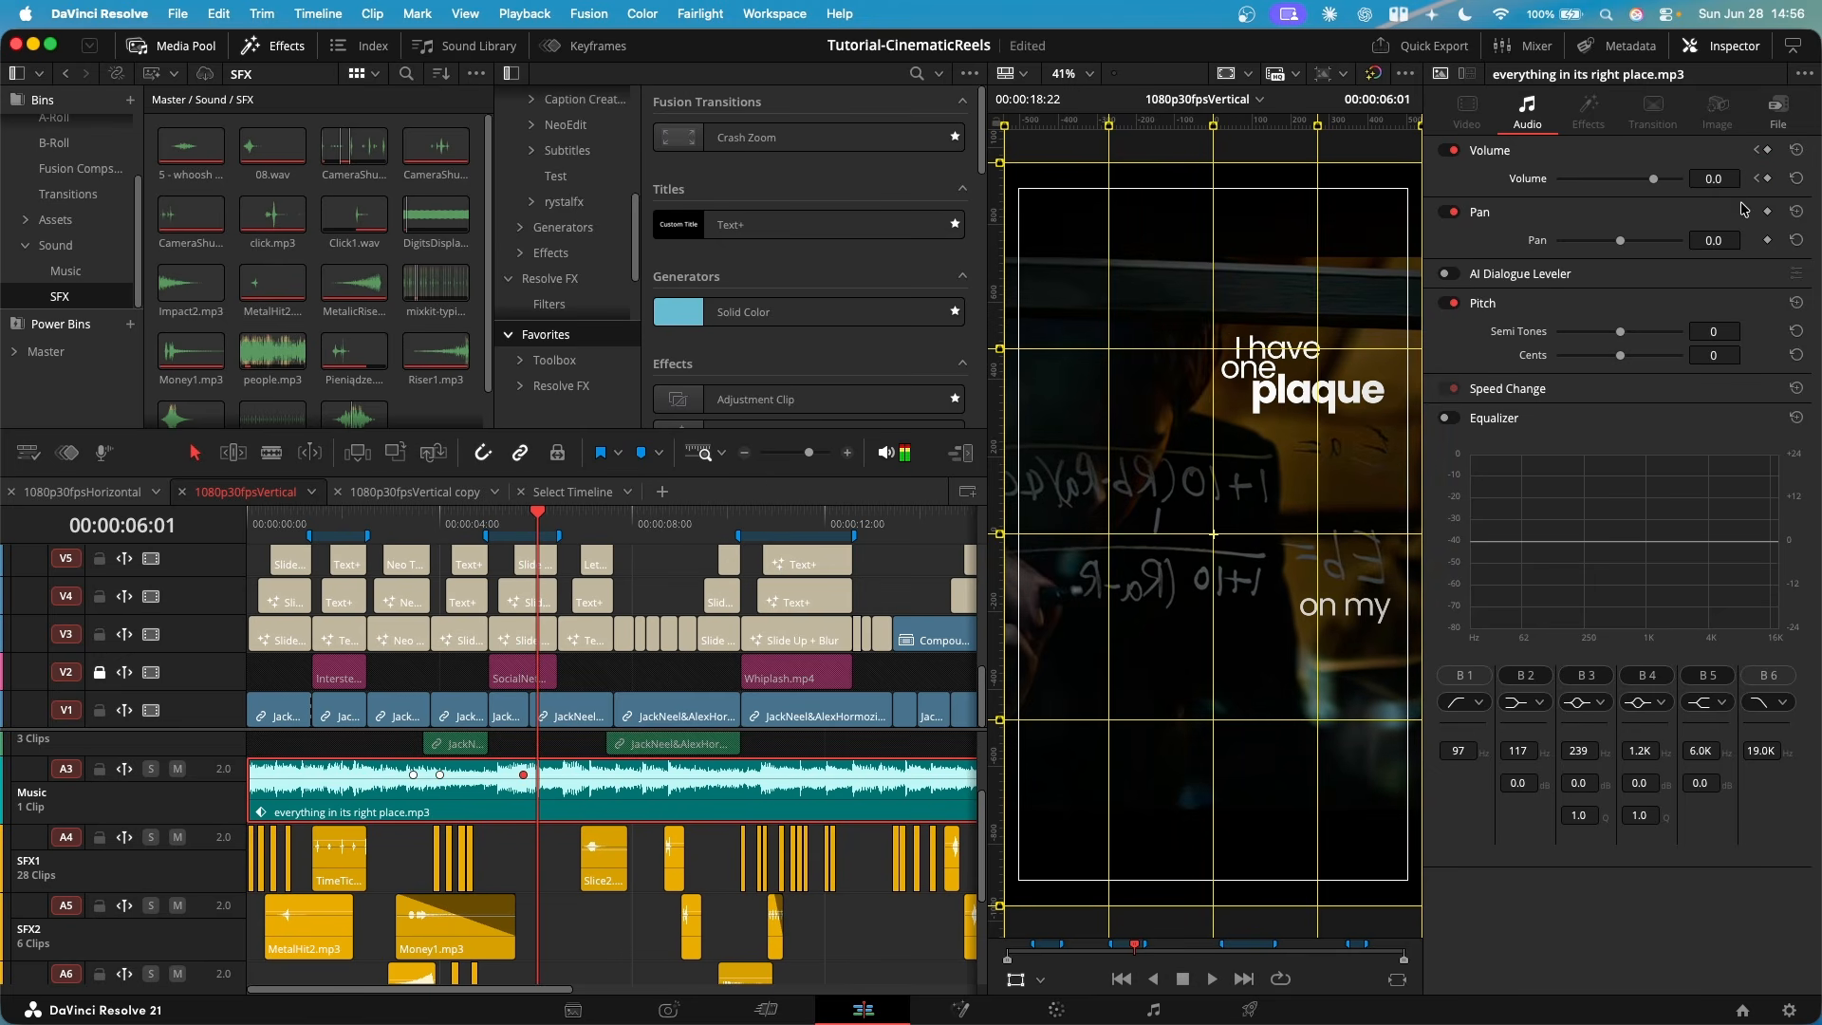
left_click(1767, 179)
- Try to duck the music by lowering its two middle volume keyframes, with -7.0 at 00:00:04:00, and undo the volume keyframing
left_click(1757, 179)
left_click_drag(1653, 179, 1648, 180)
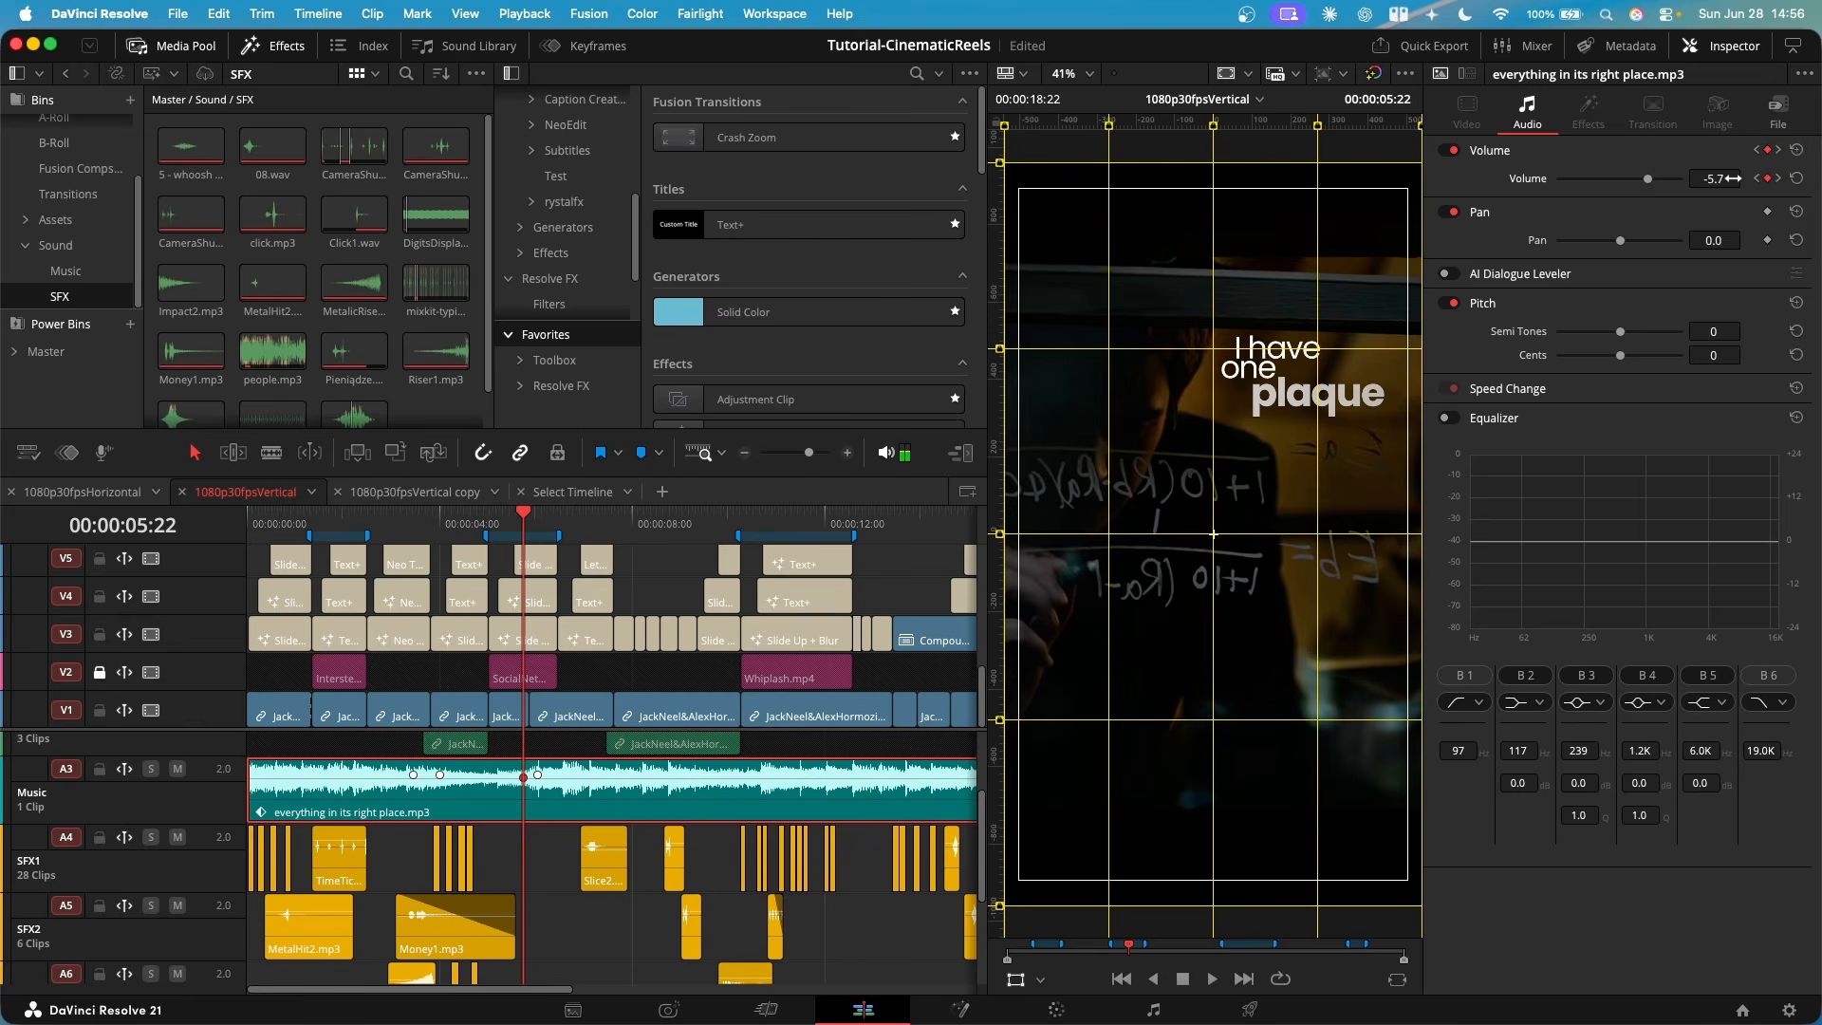
left_click(1757, 179)
scroll(609, 800, "up", 3)
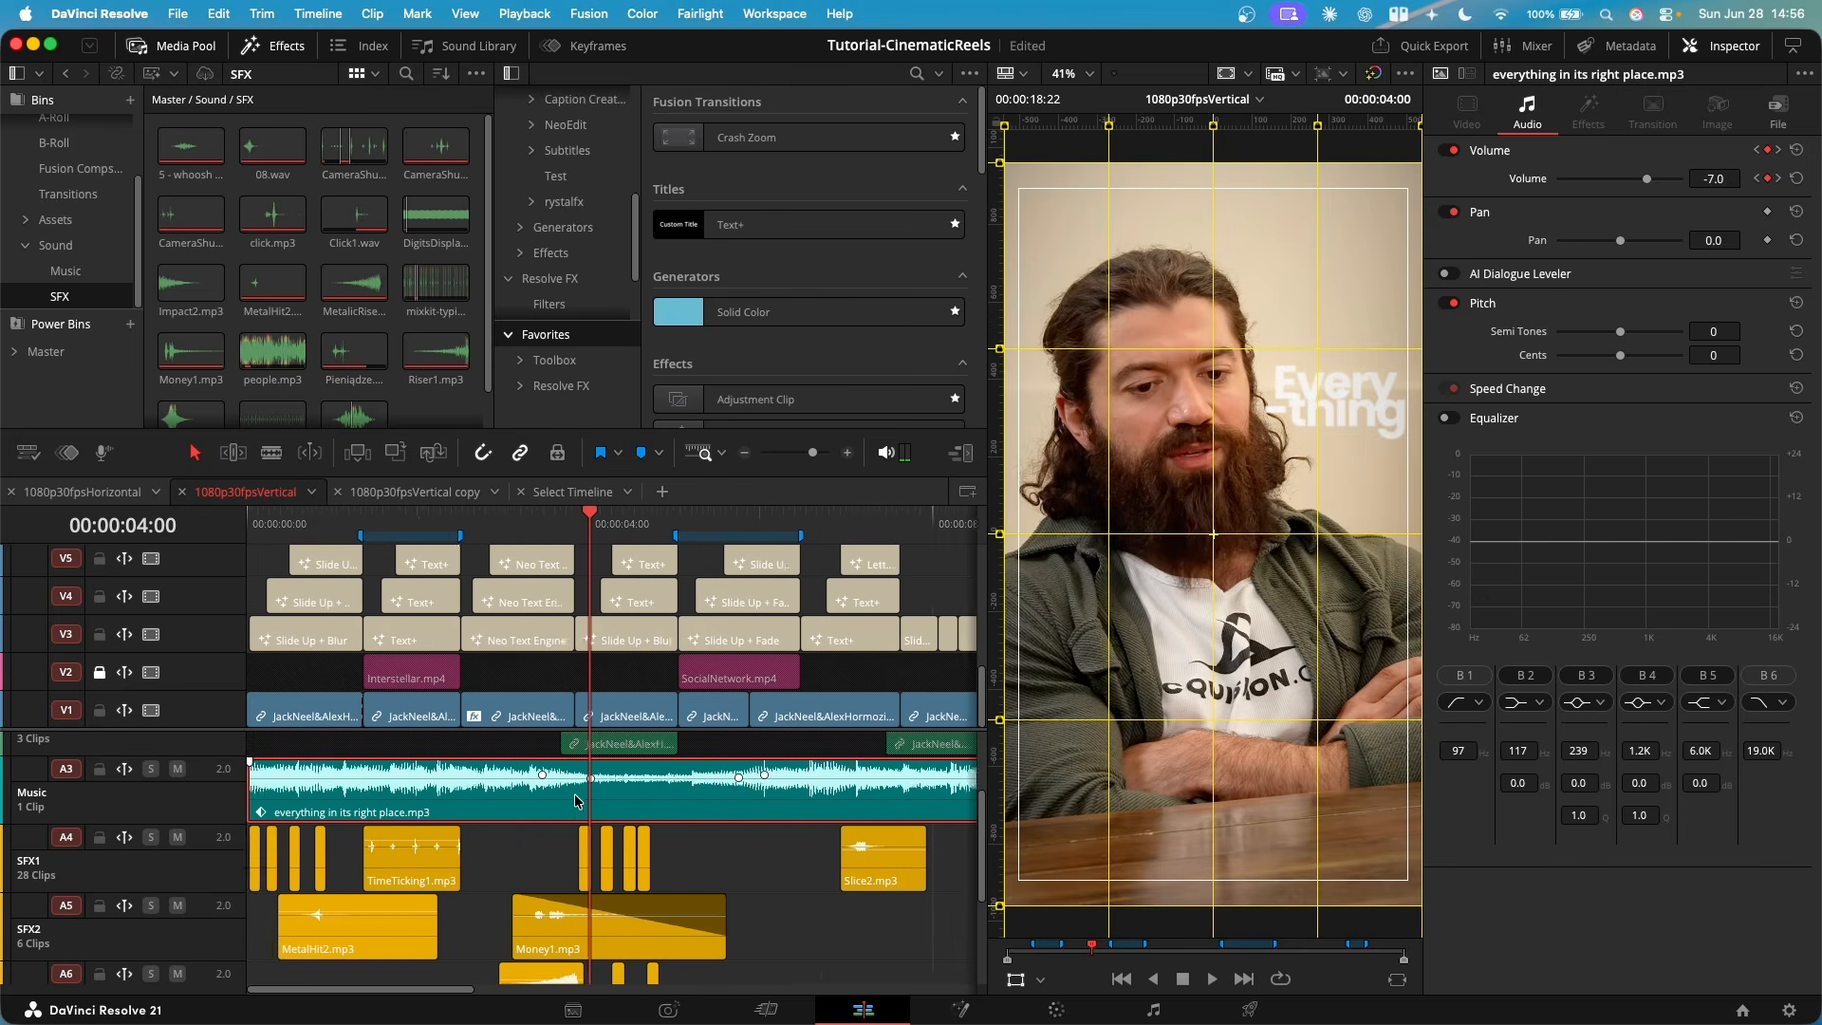
scroll(608, 800, "right", 3)
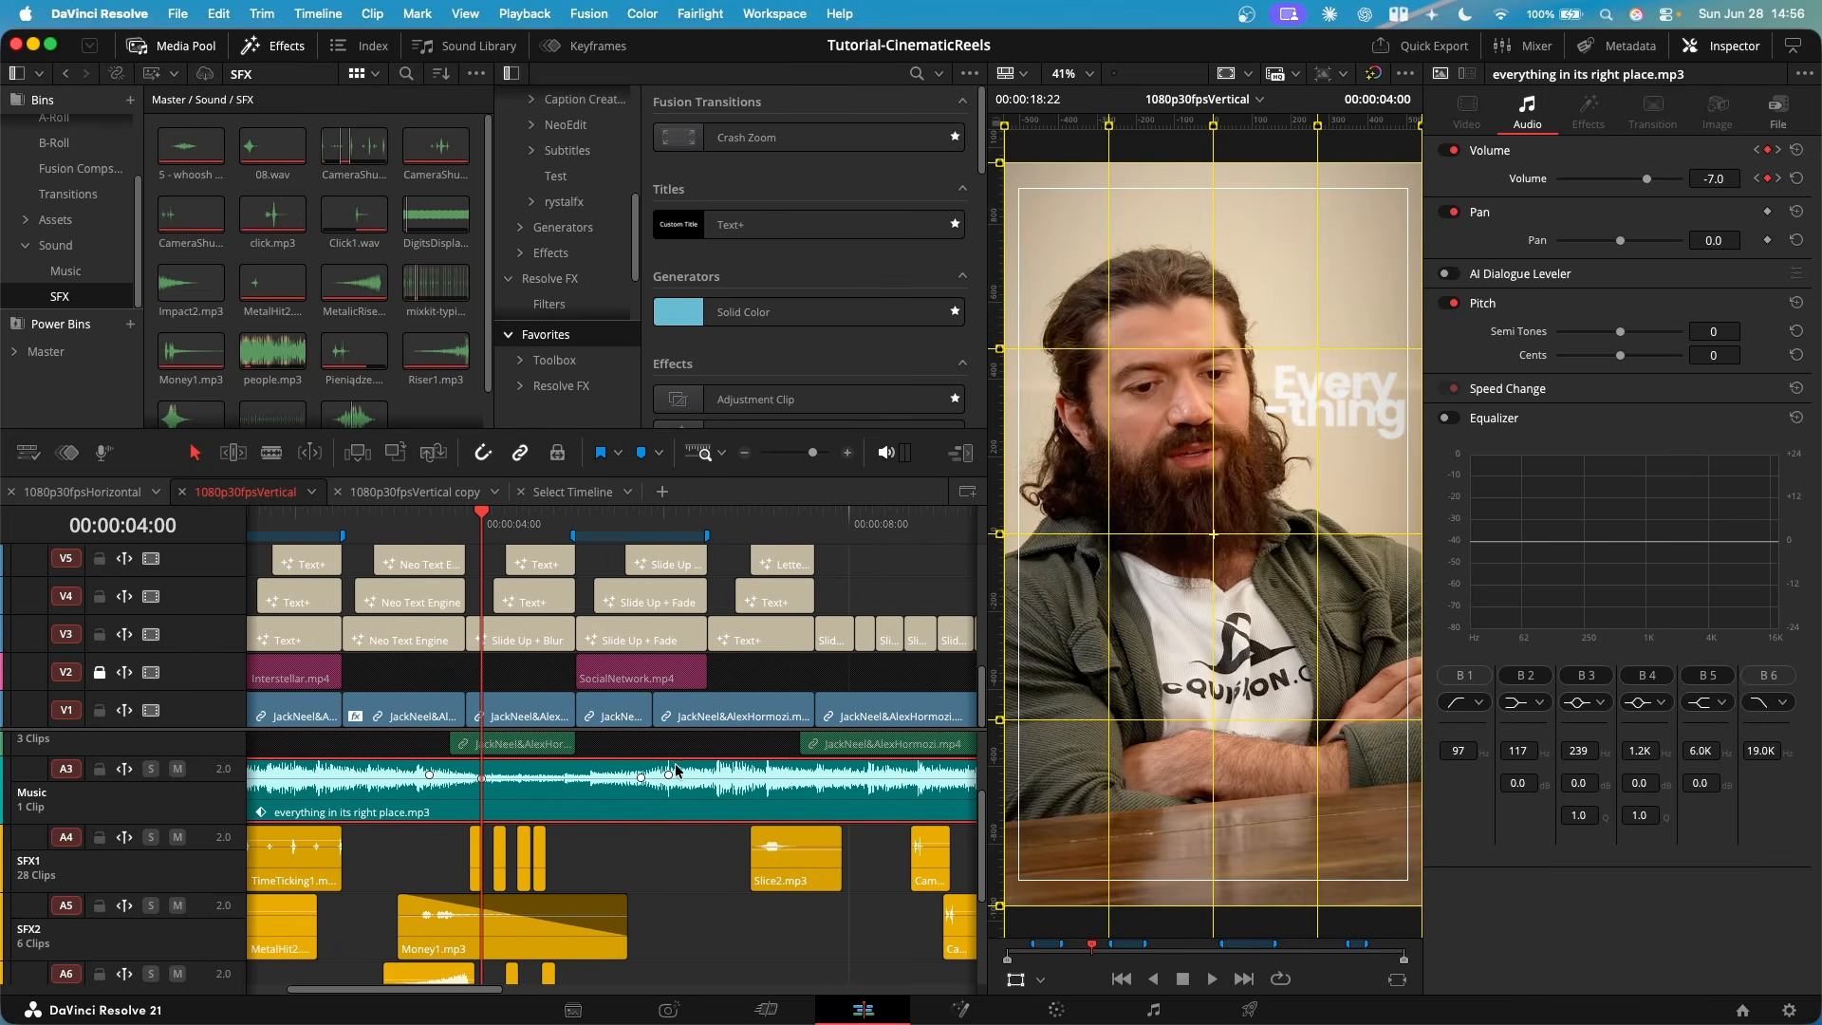
key("super+z")
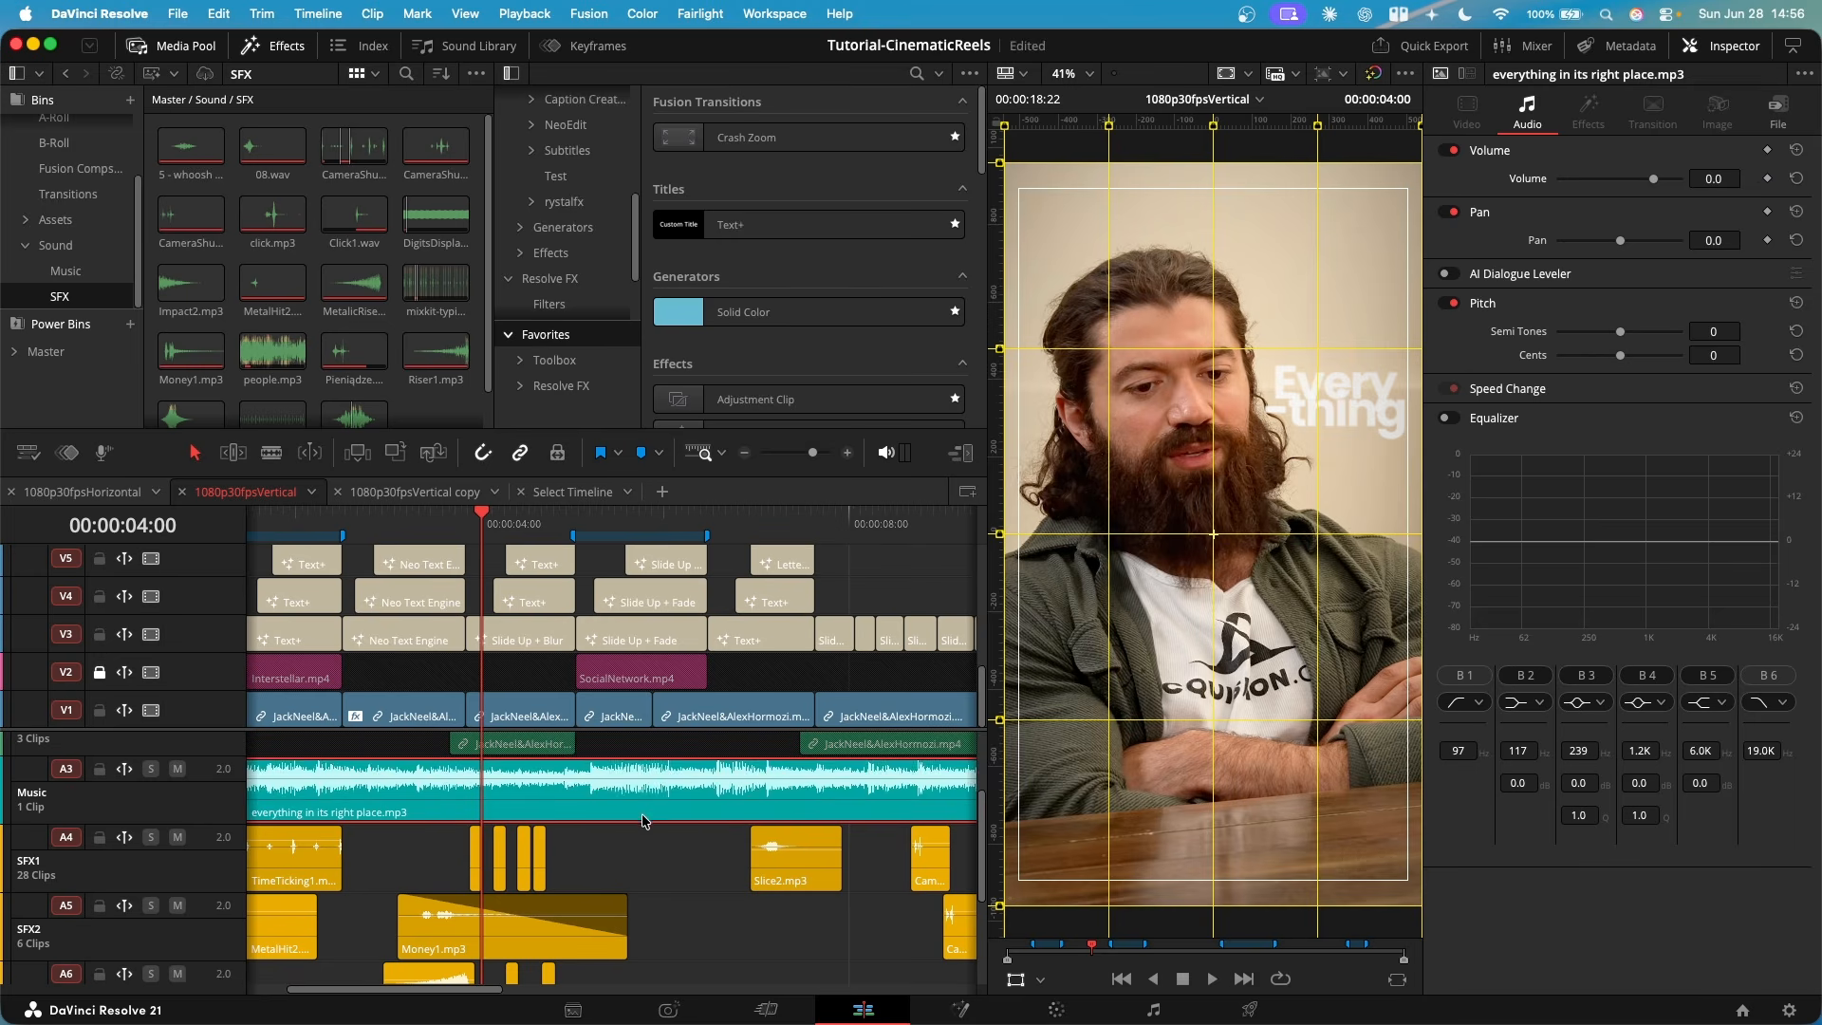
scroll(607, 802, "down", 5)
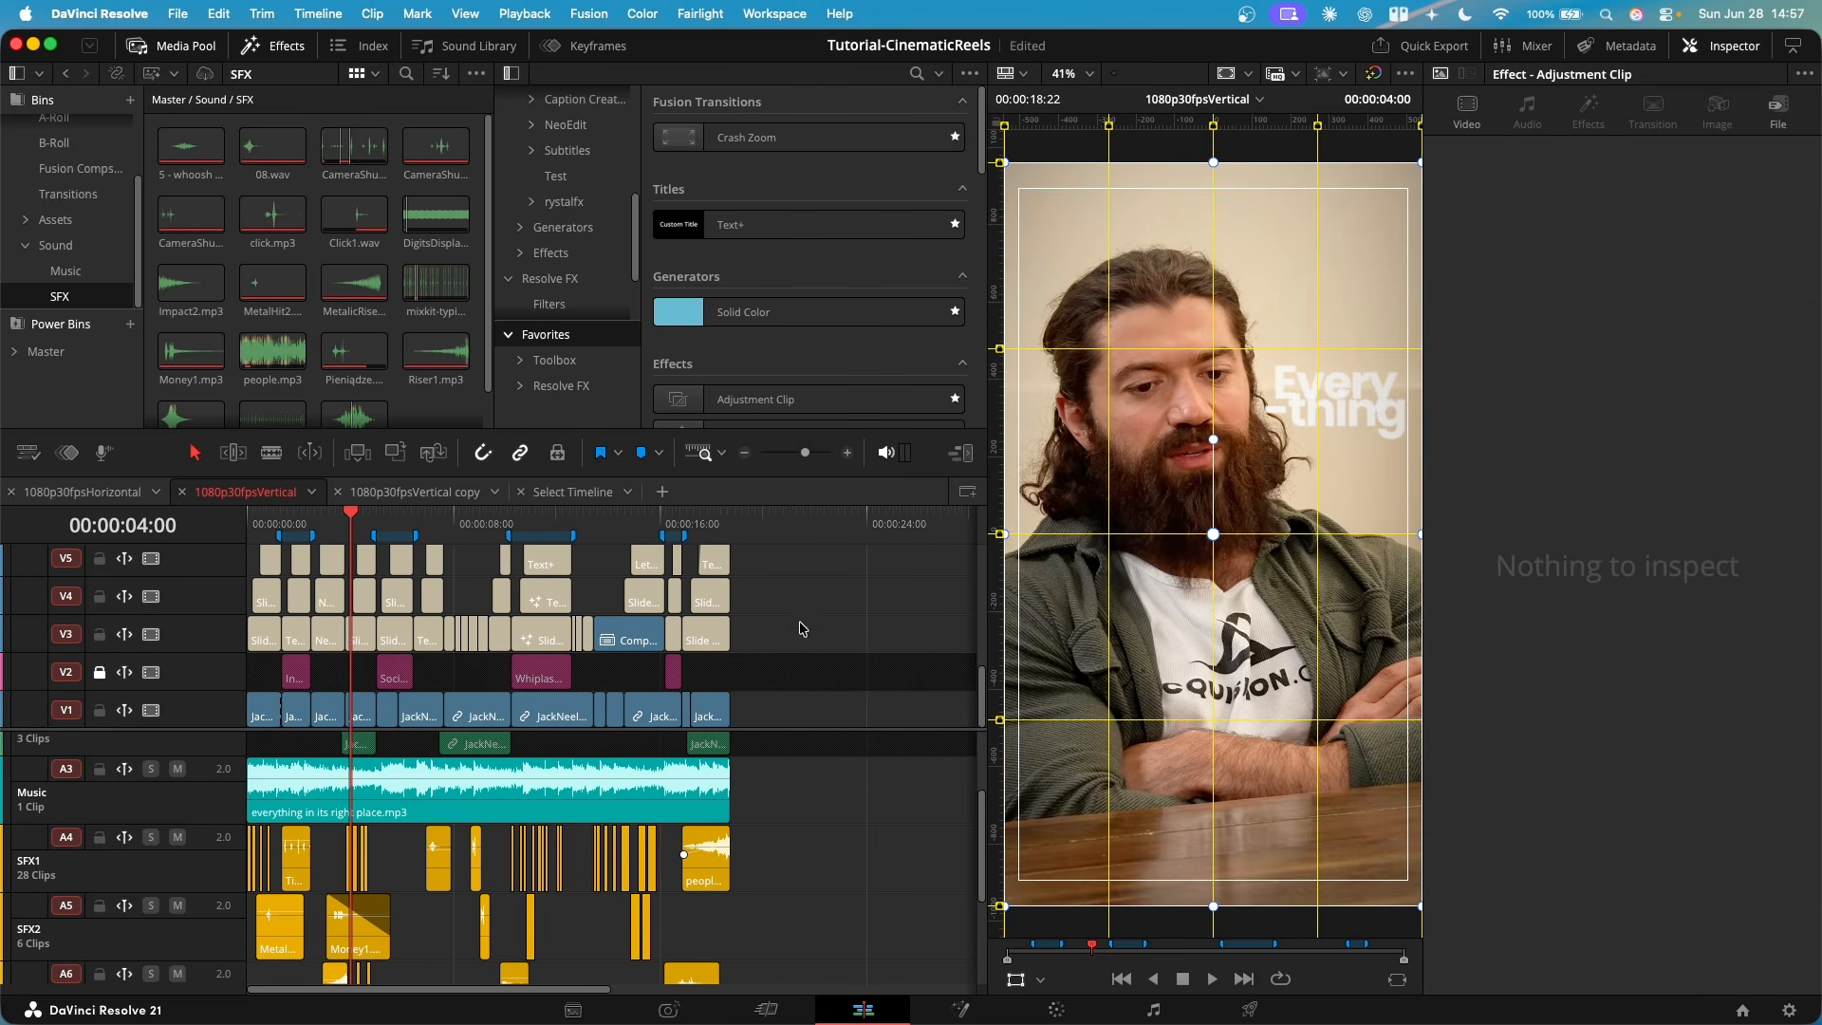
scroll(807, 763, "down", 3)
scroll(807, 763, "up", 4)
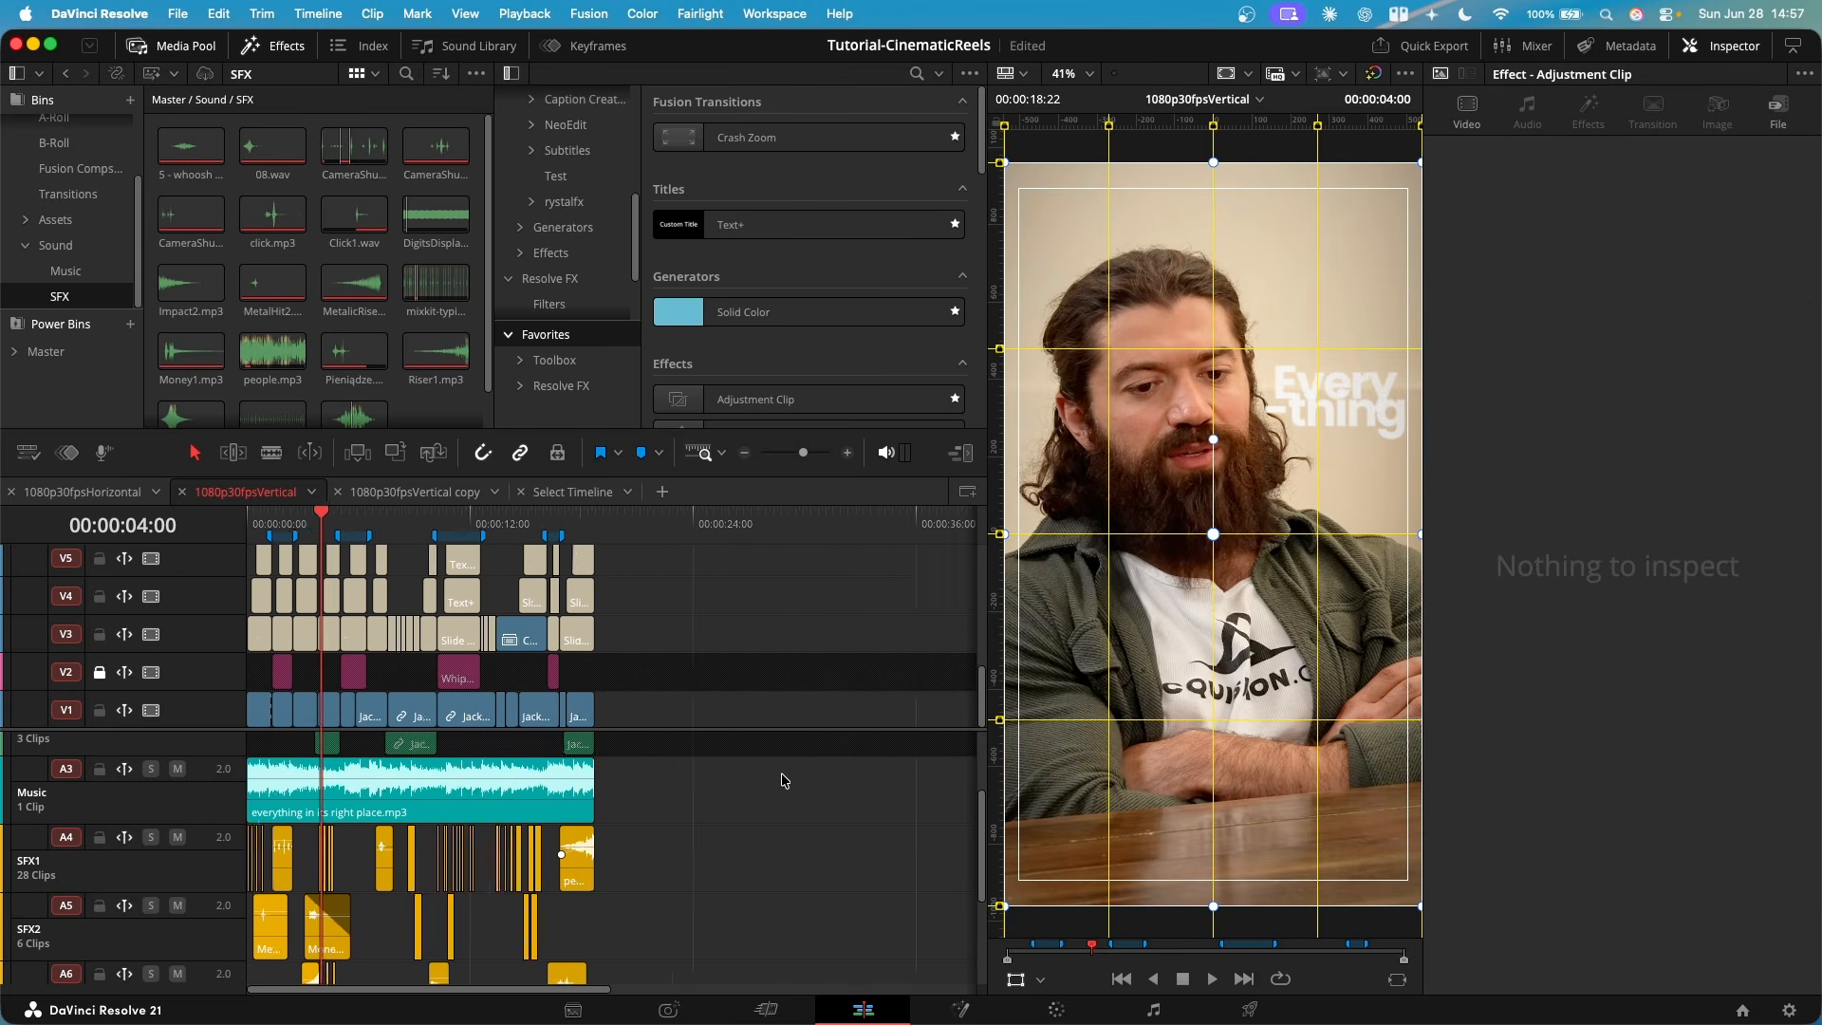
scroll(794, 781, "down", 2)
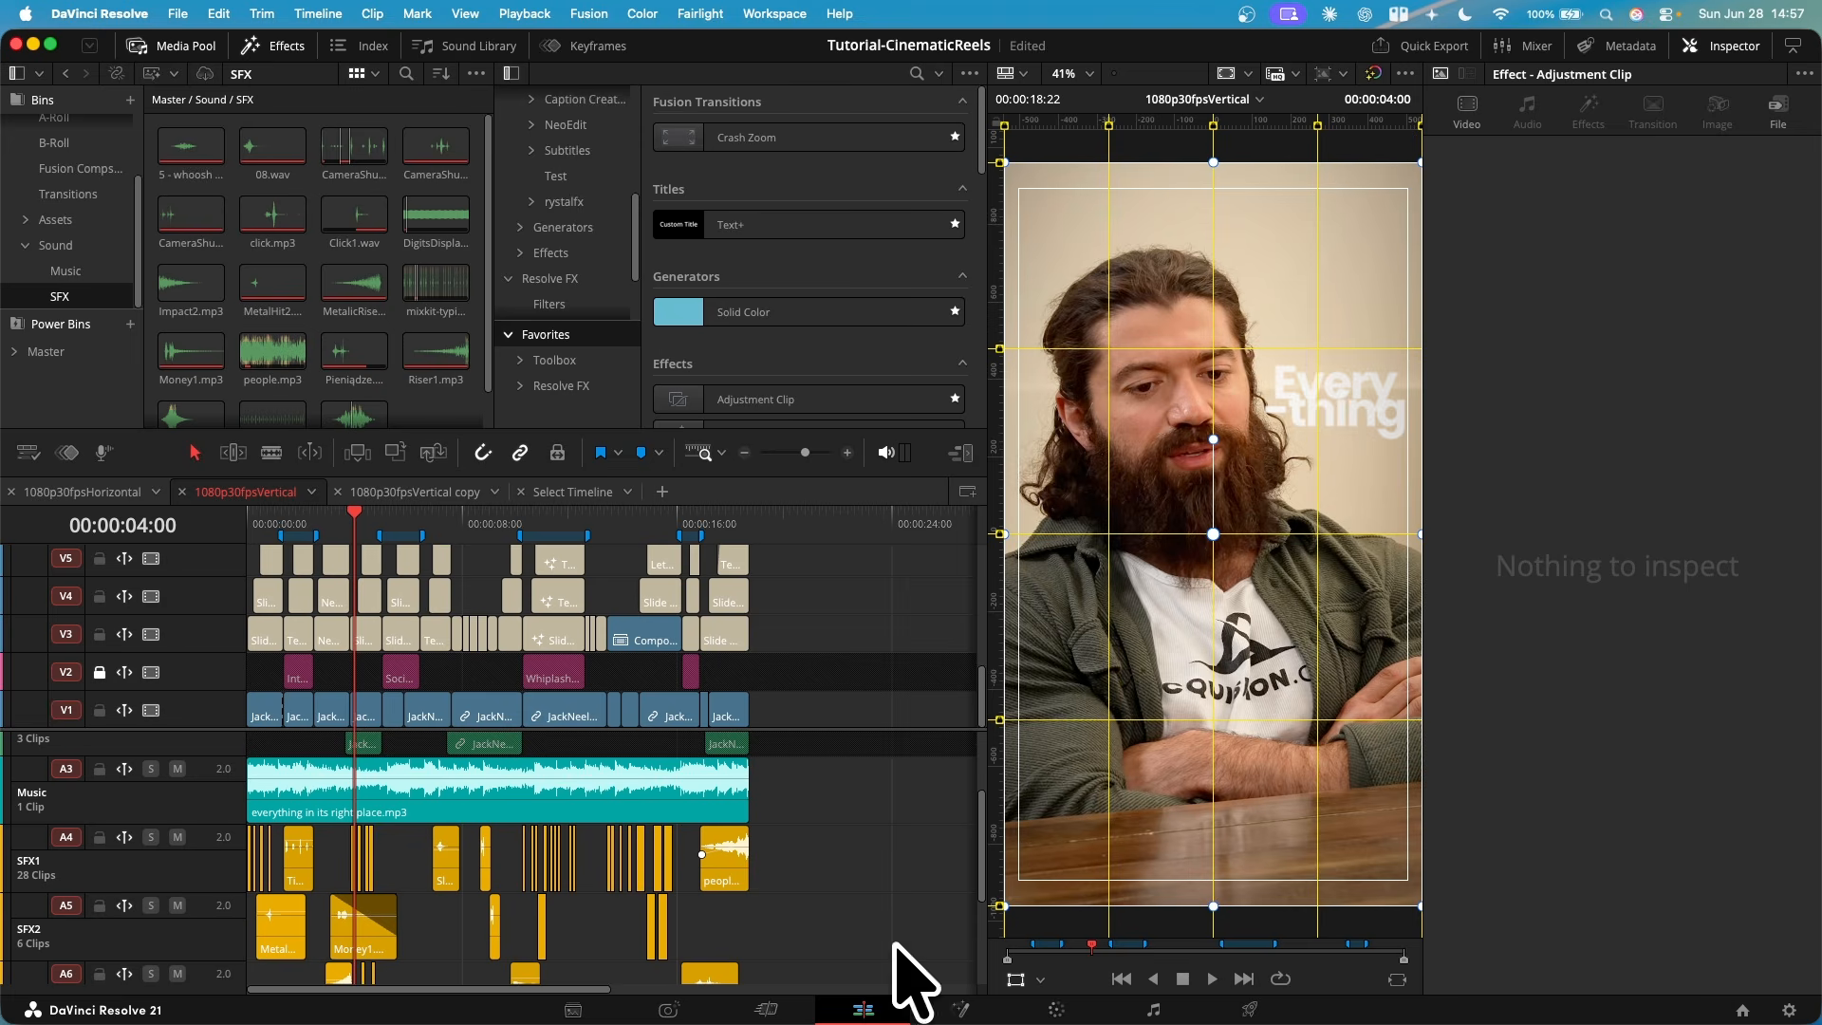
left_click_drag(821, 977, 219, 609)
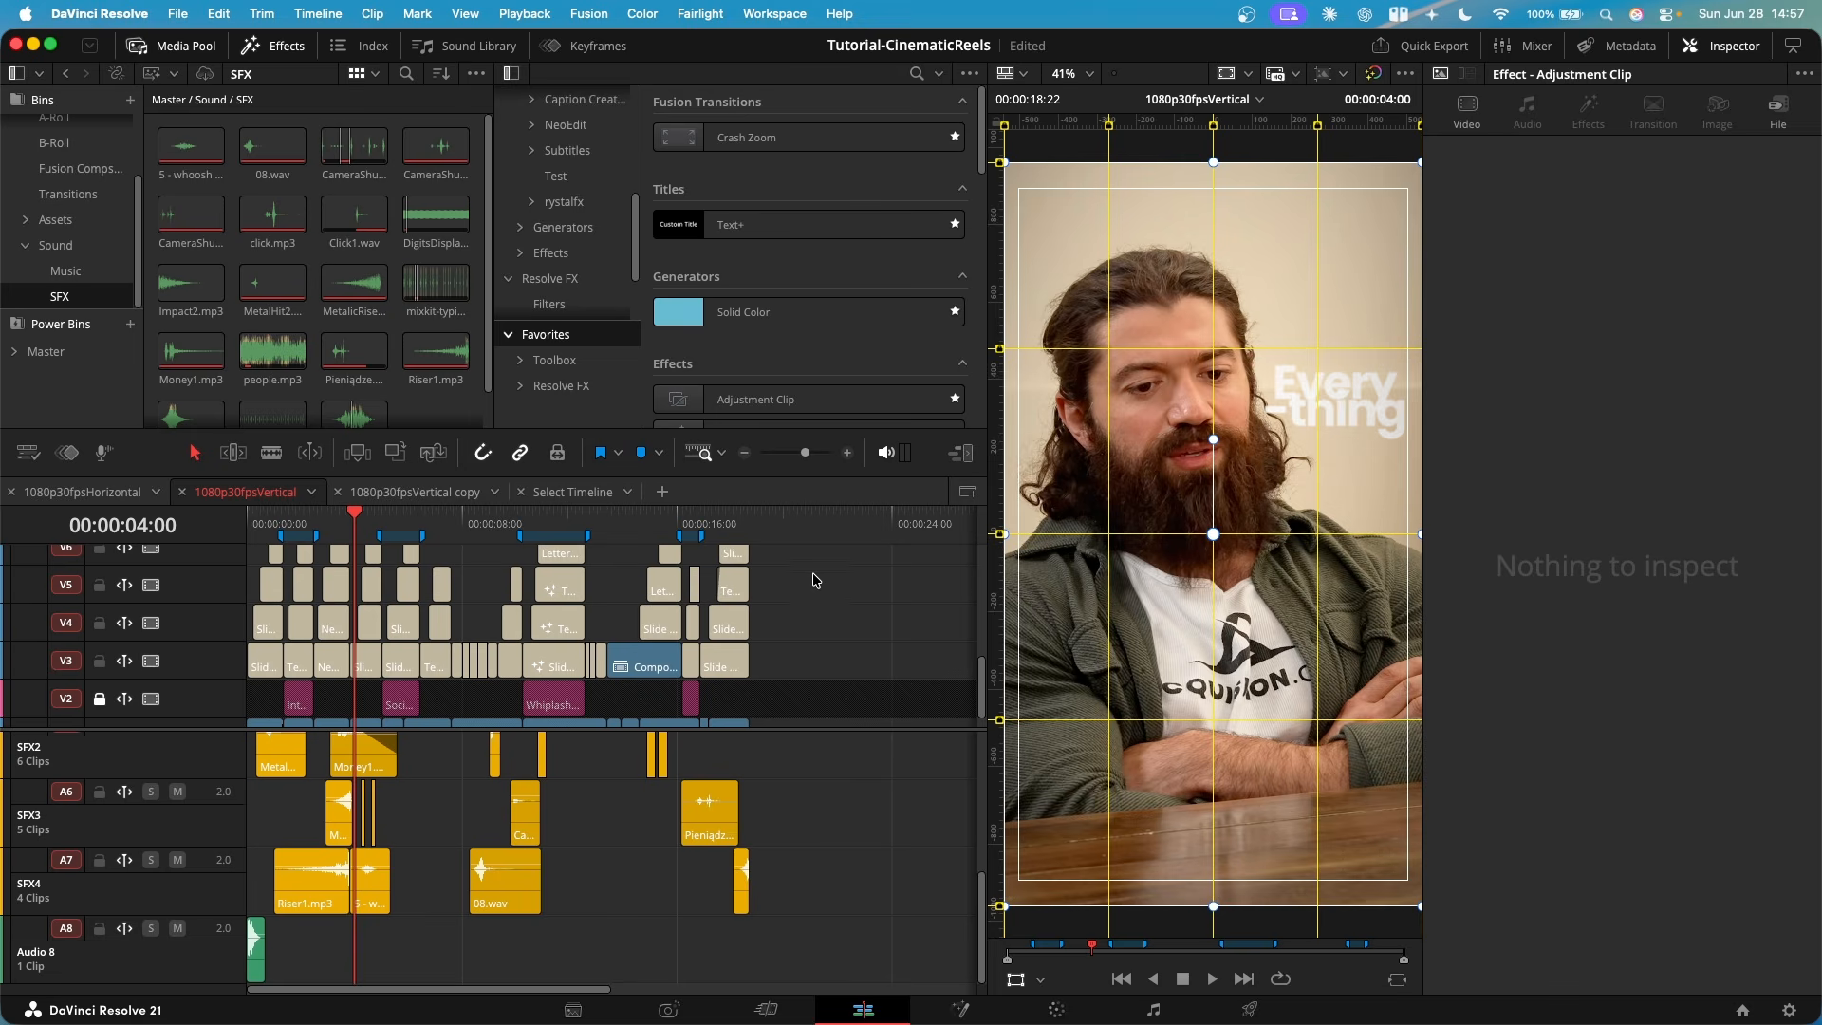
scroll(814, 579, "down", 1)
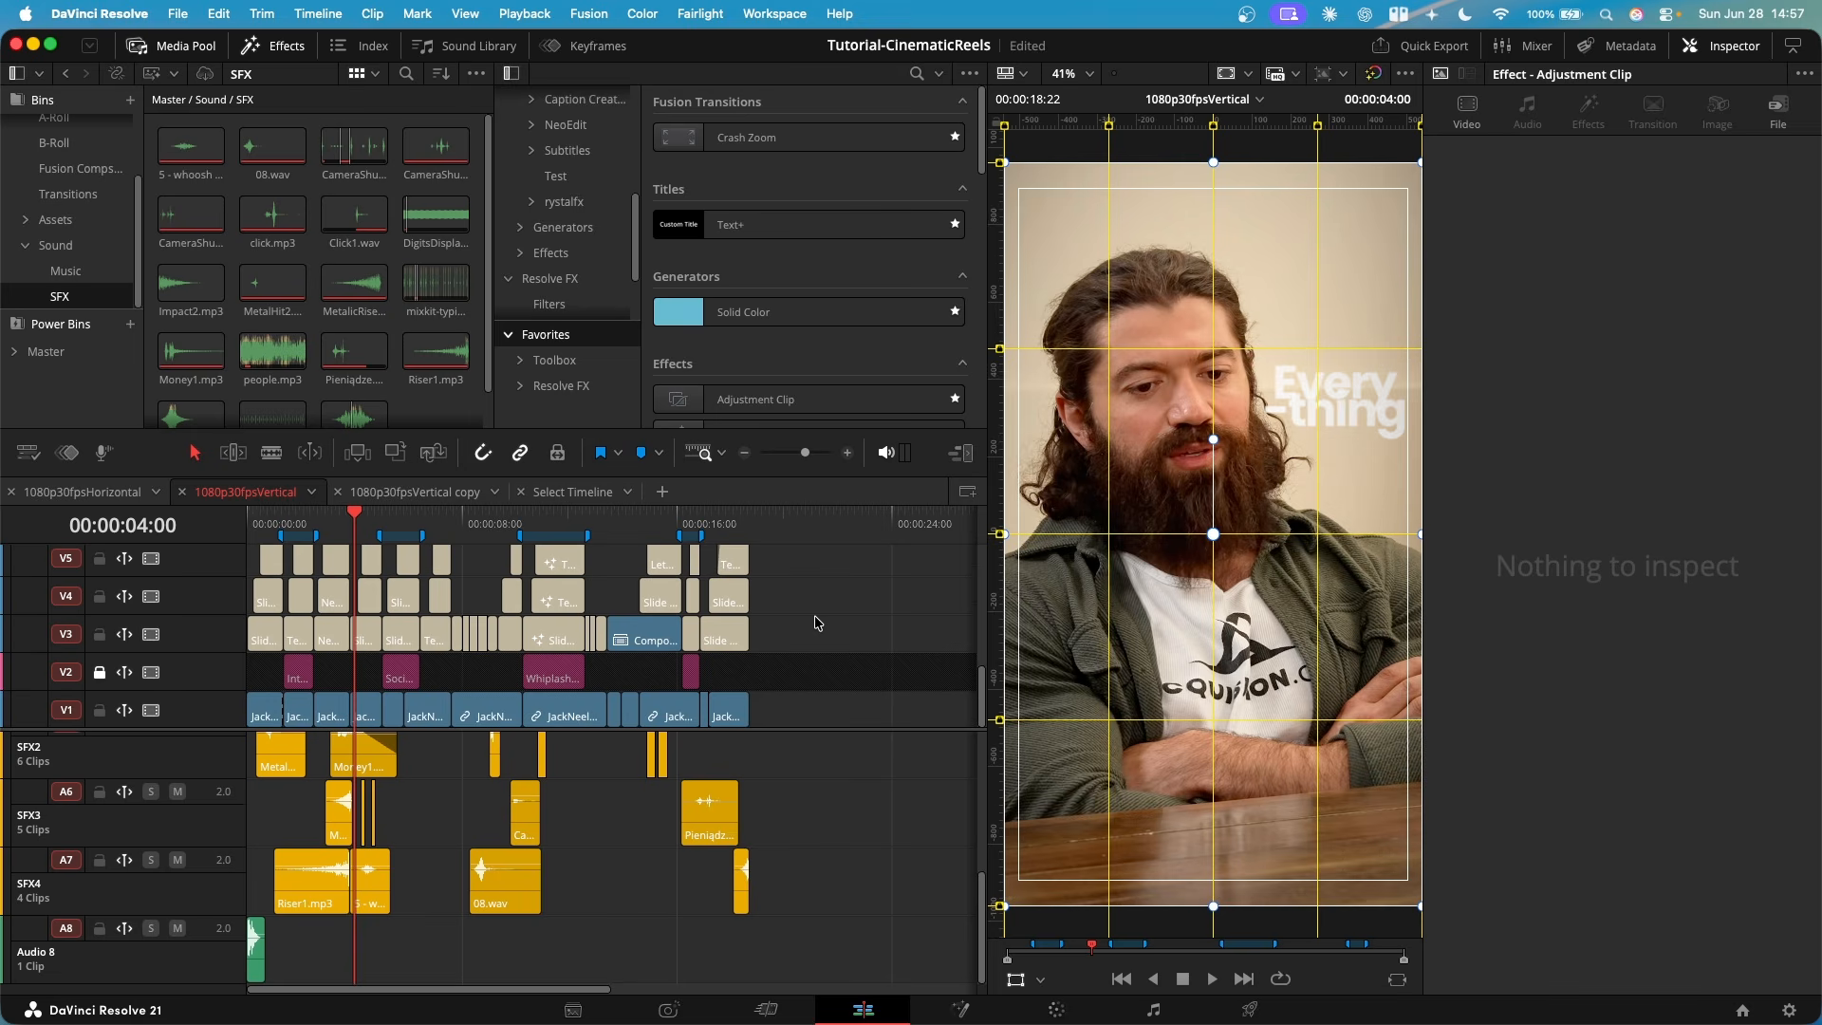